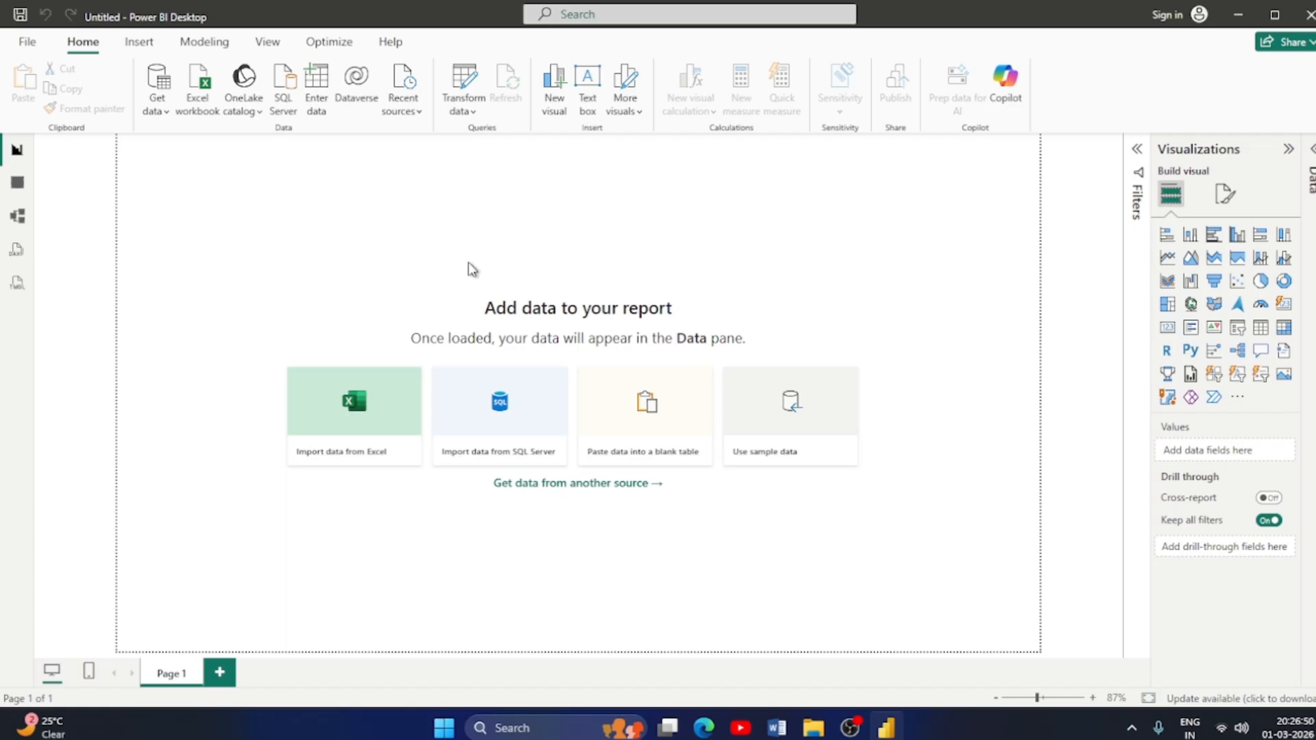
left_click(1310, 163)
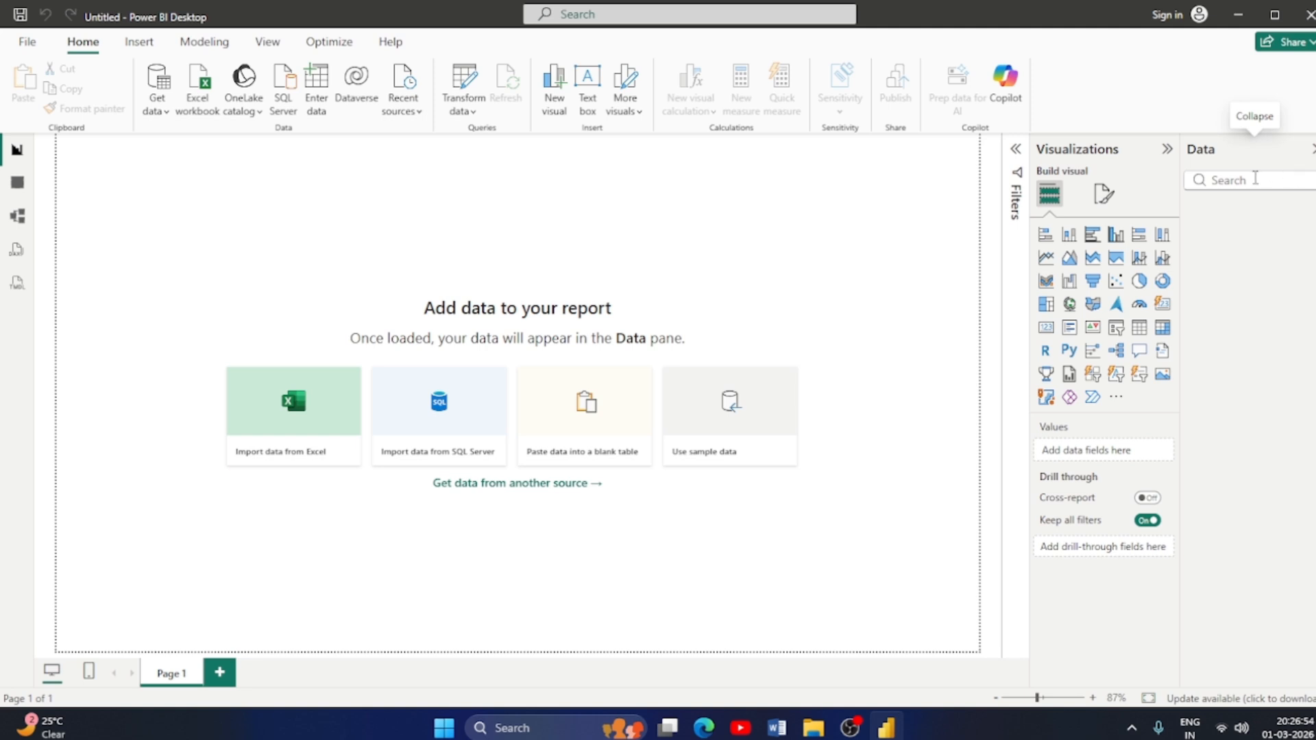
left_click(1312, 152)
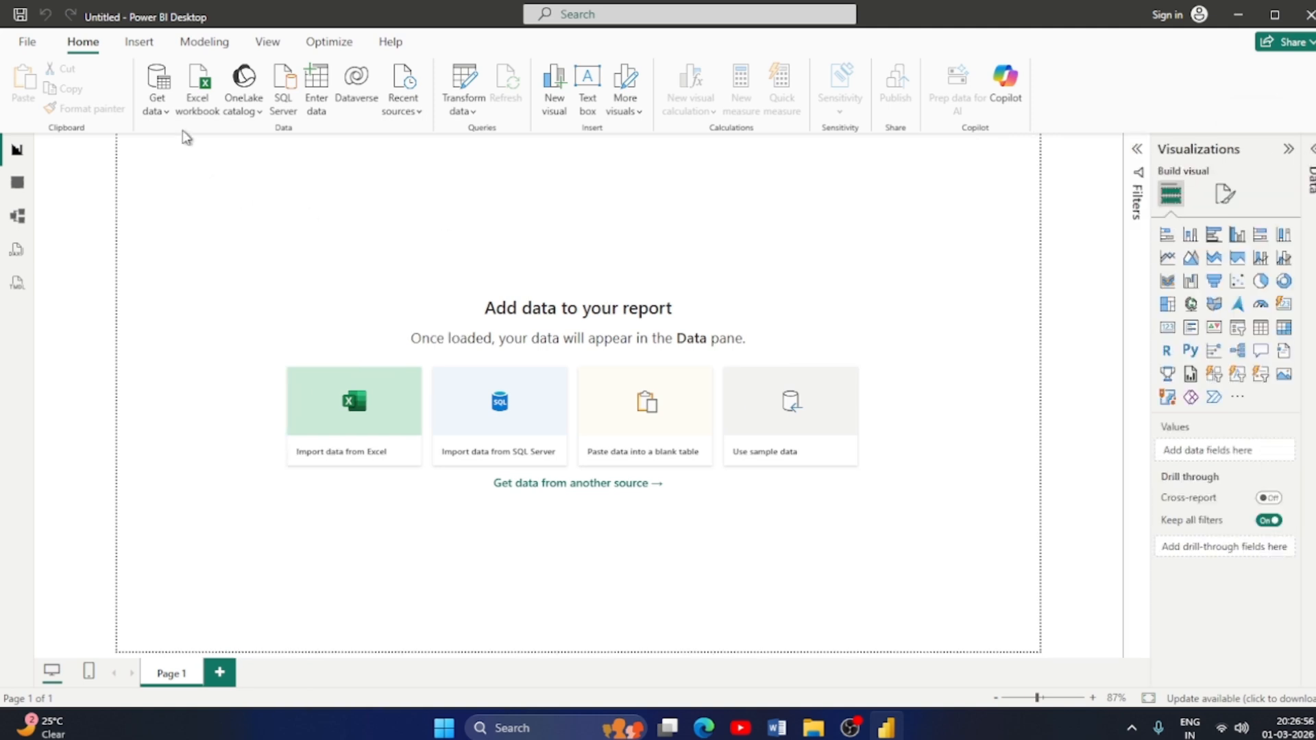
Import the Orders sheet from the Excel workbook named new and load it into the report.
left_click(165, 113)
left_click(185, 166)
left_click(580, 185)
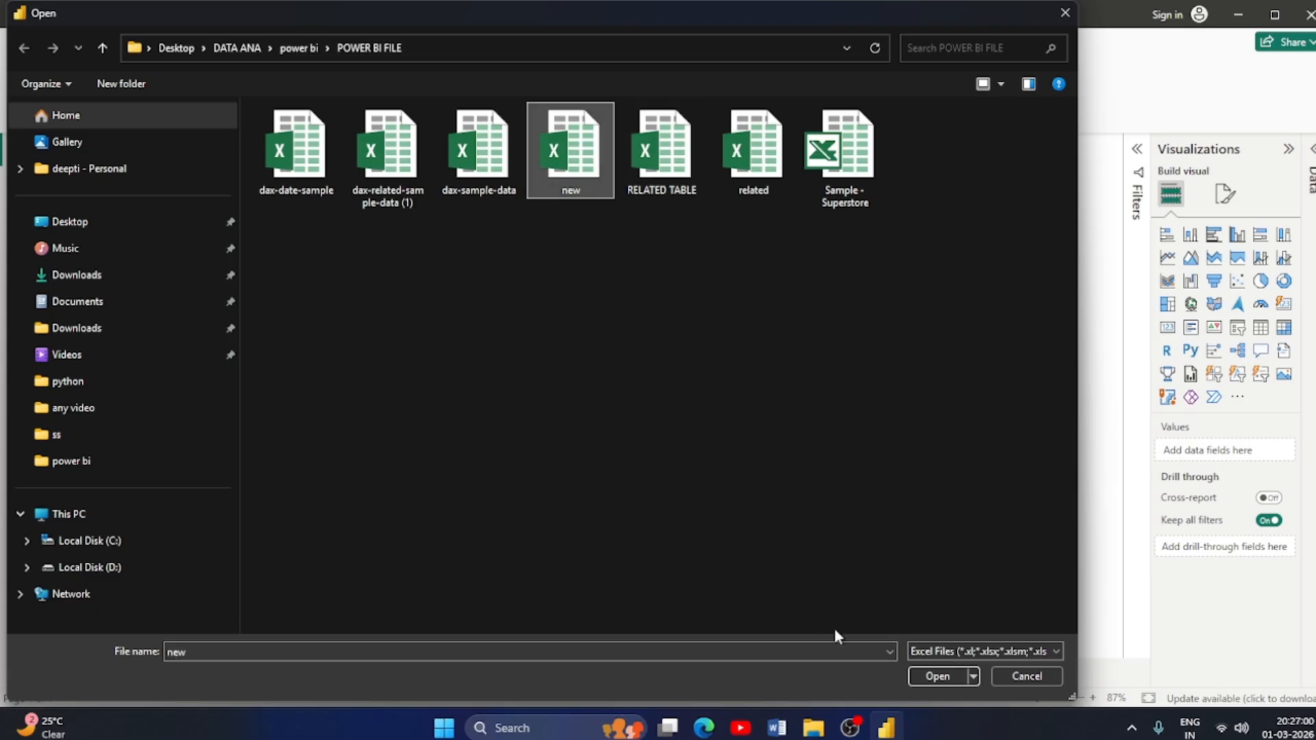
left_click(930, 679)
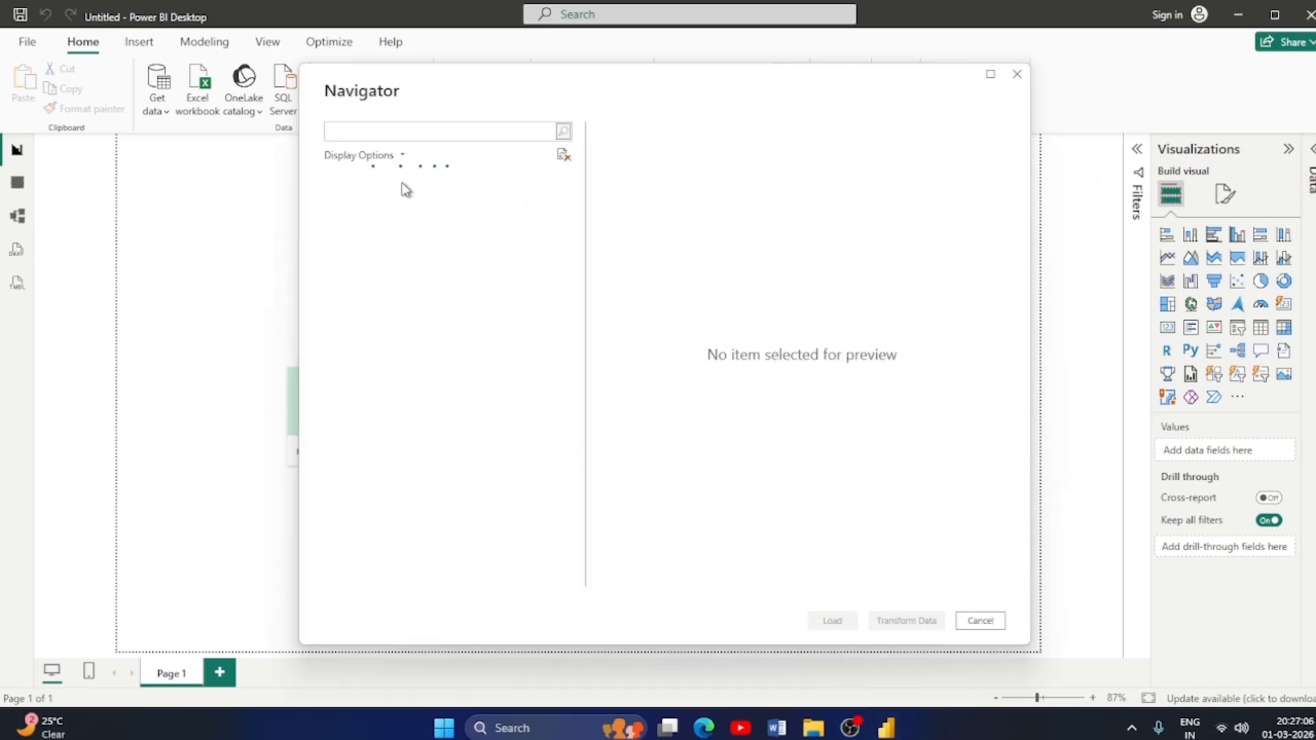
left_click(350, 200)
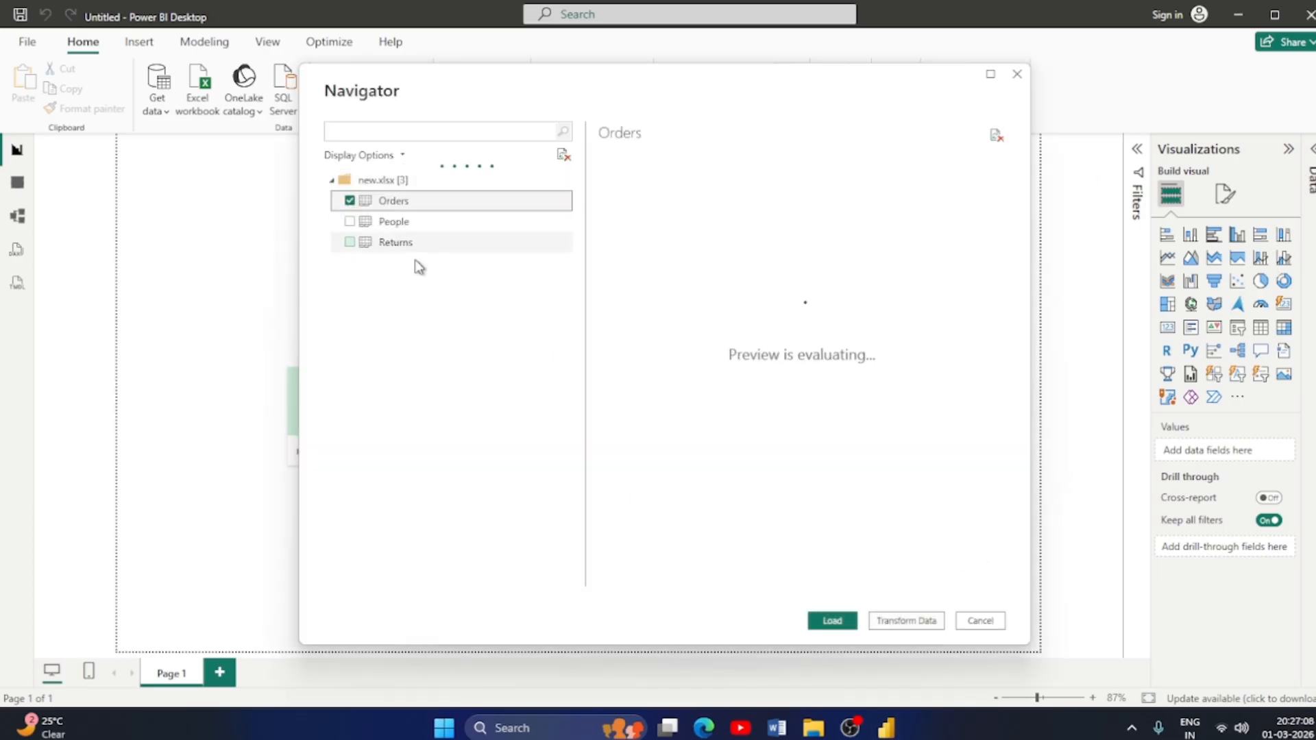
left_click(840, 625)
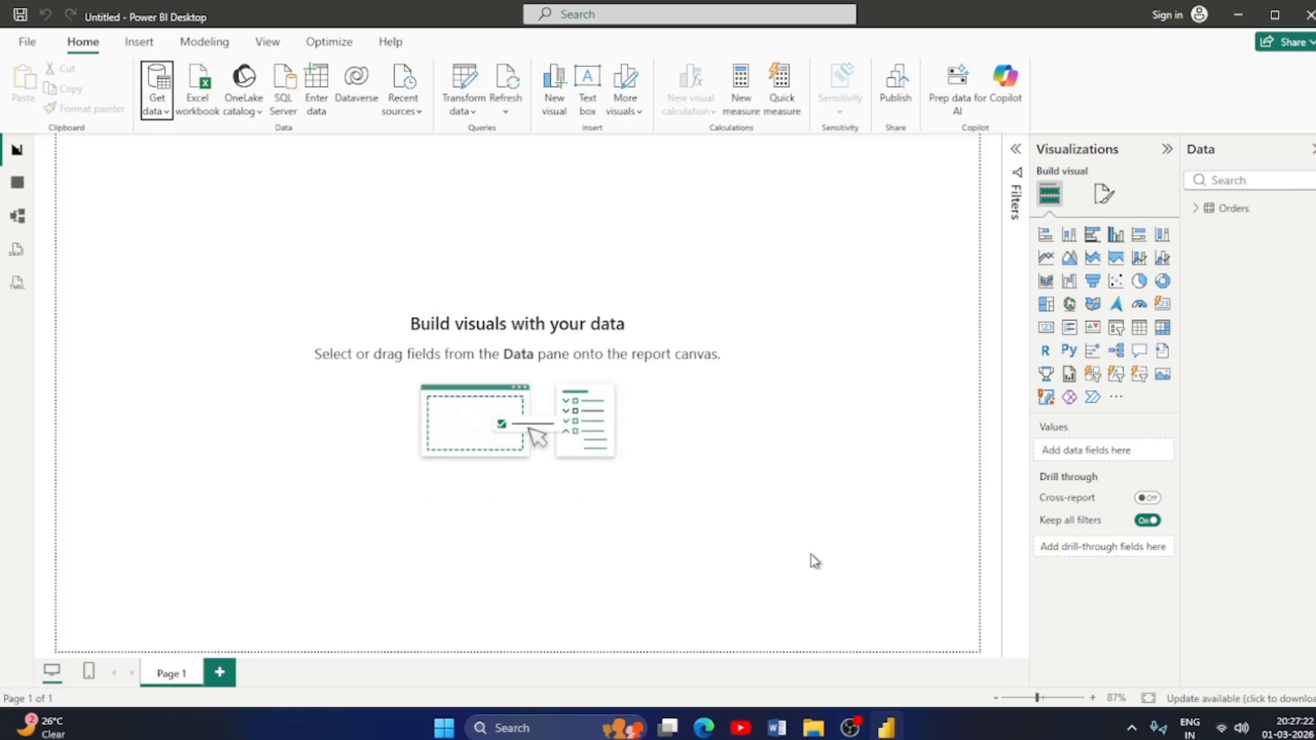
Show the Orders fields and rows in table view, and open the data for transformation in Power Query Editor.
left_click(1206, 216)
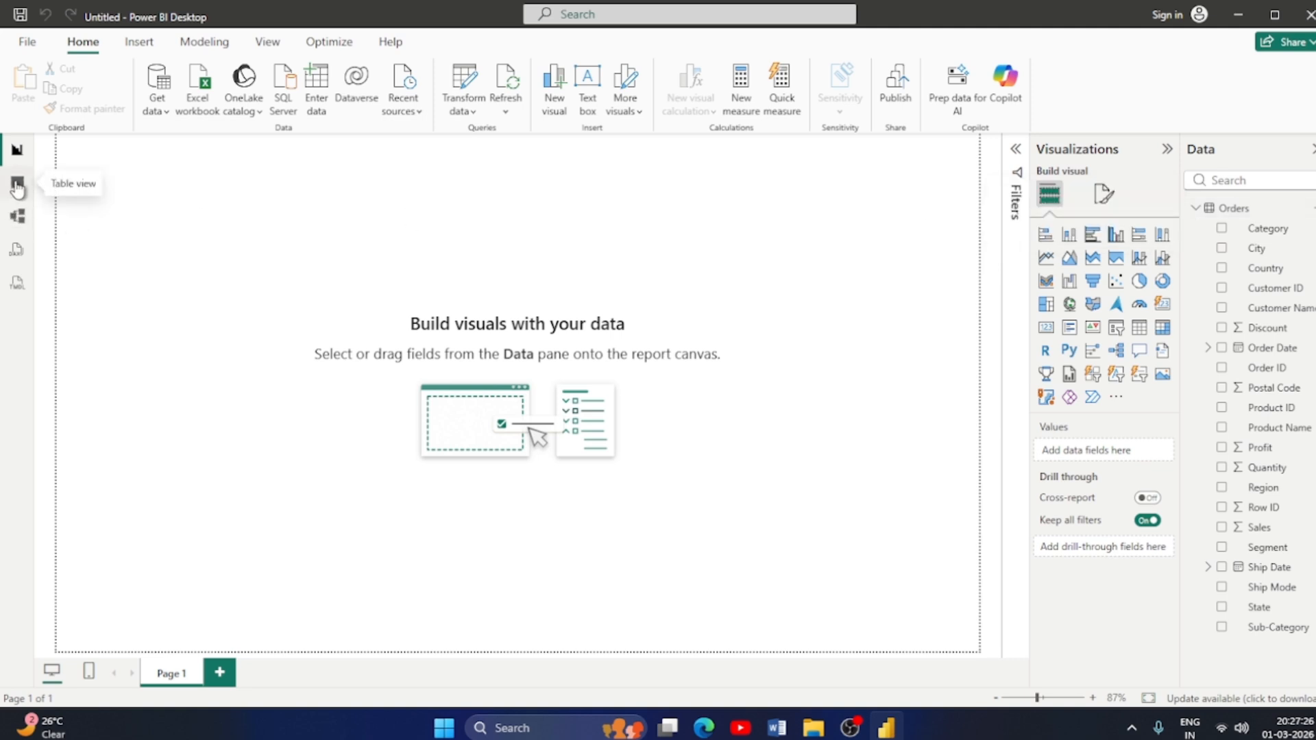
left_click(17, 185)
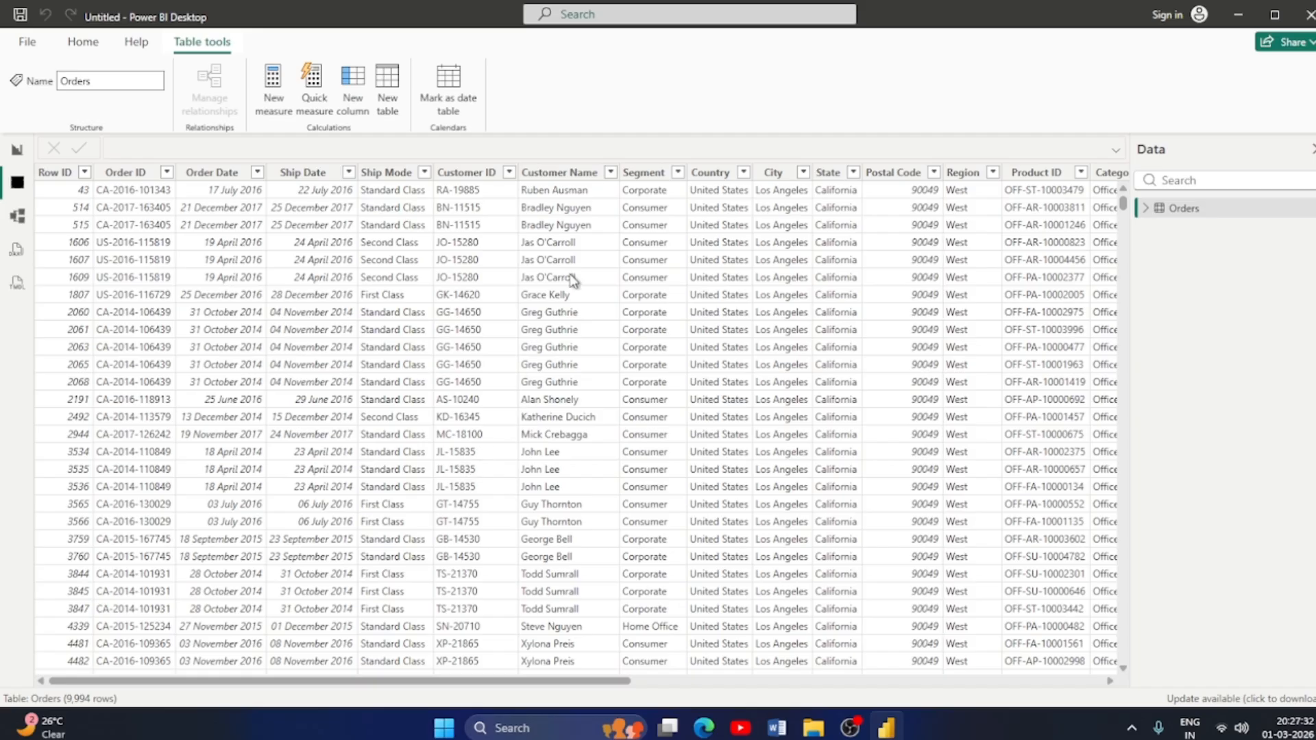
scroll(480, 563, "down", 3)
scroll(483, 554, "up", 3)
left_click(88, 43)
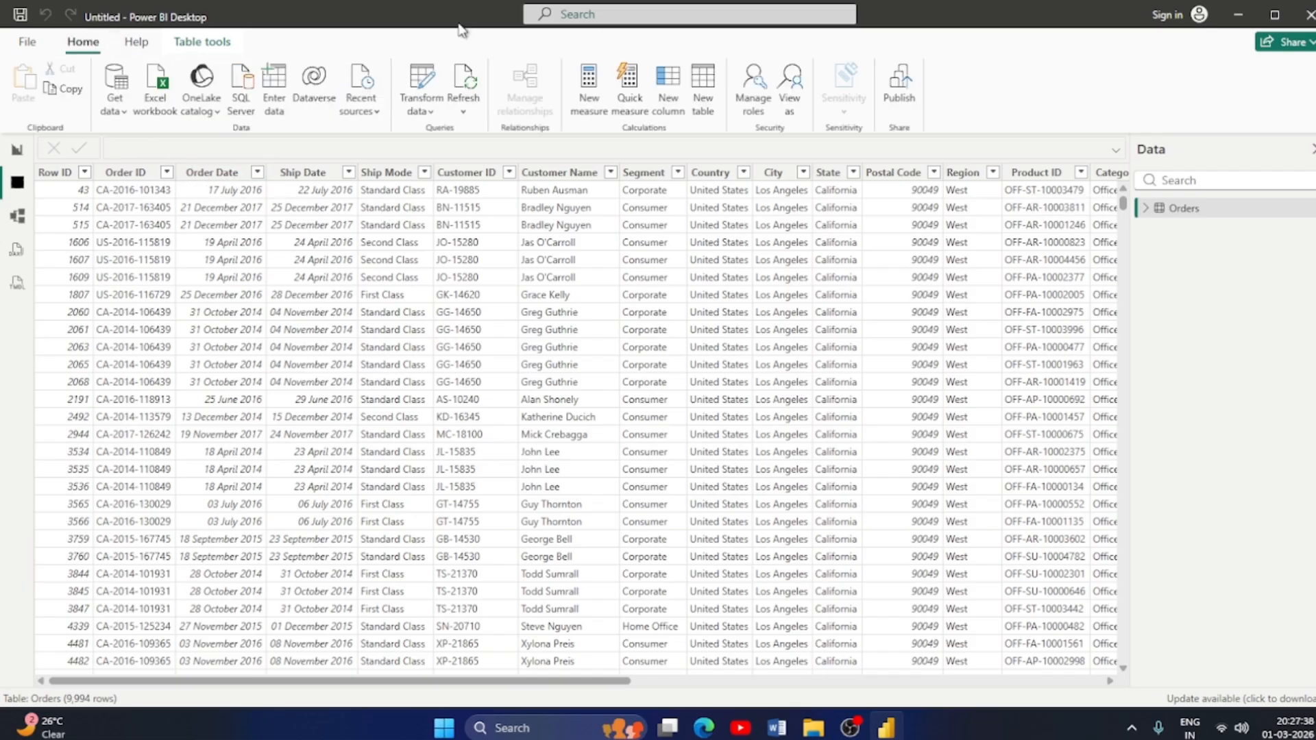
left_click(432, 115)
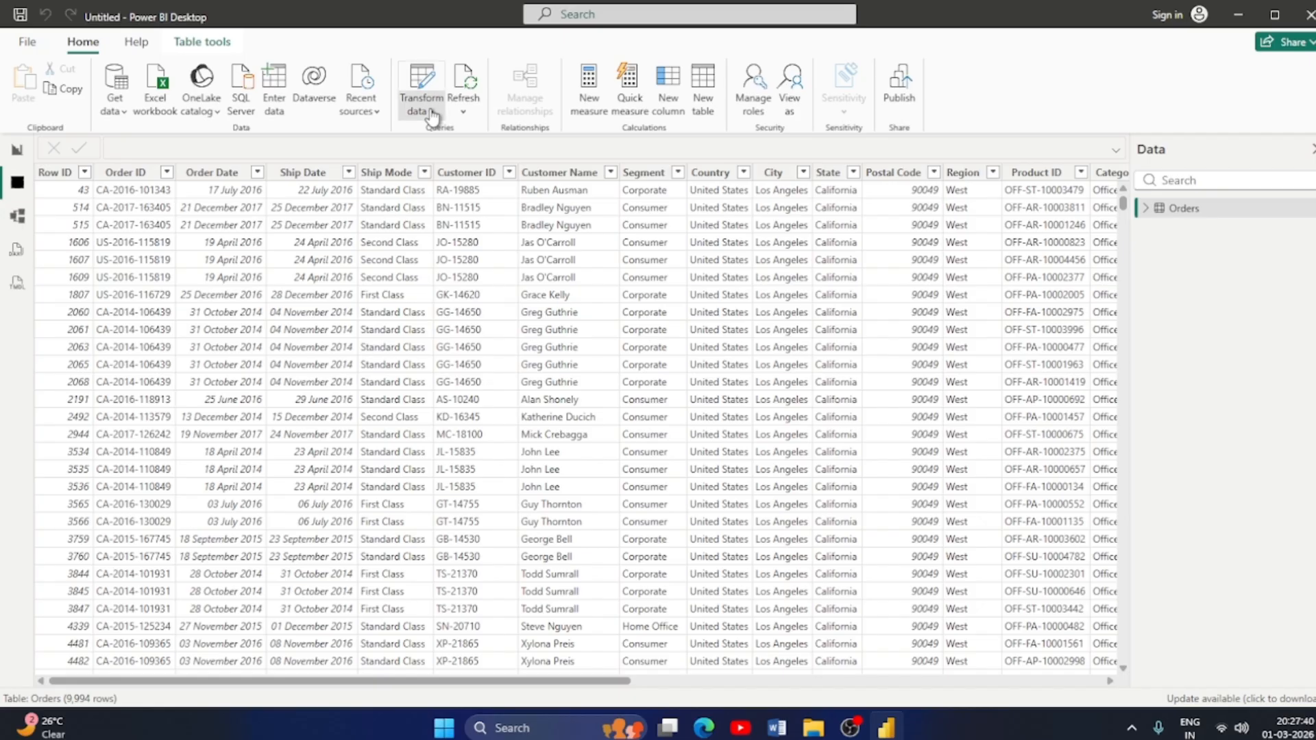
left_click(454, 142)
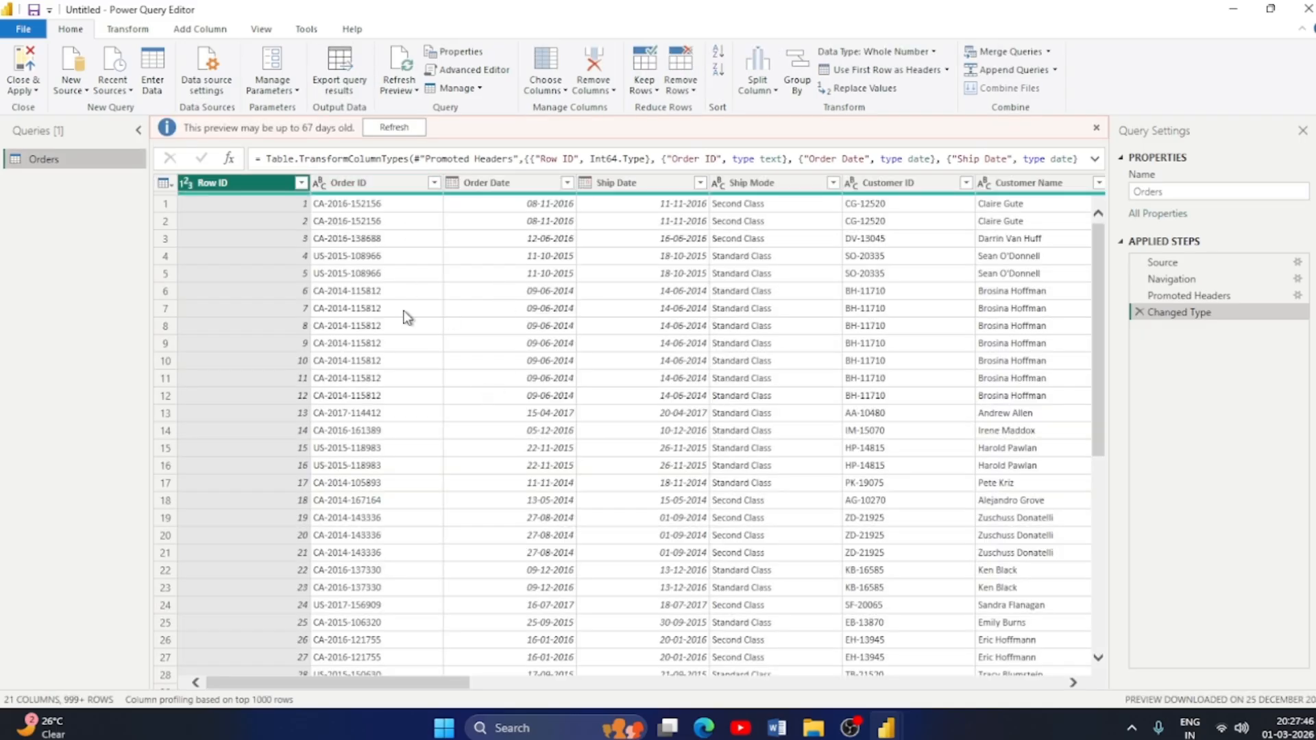
Split the Order ID column by the custom delimiter "-" at the left-most delimiter.
left_click(392, 185)
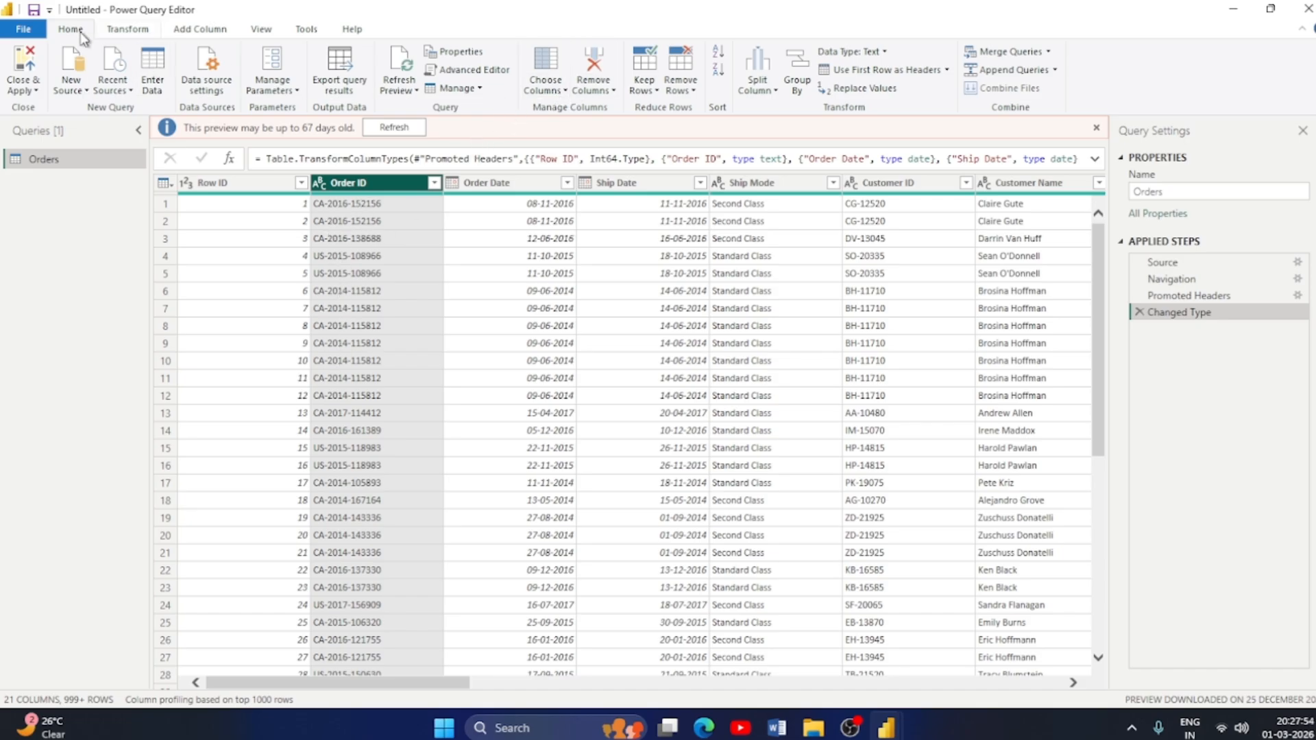
left_click(132, 30)
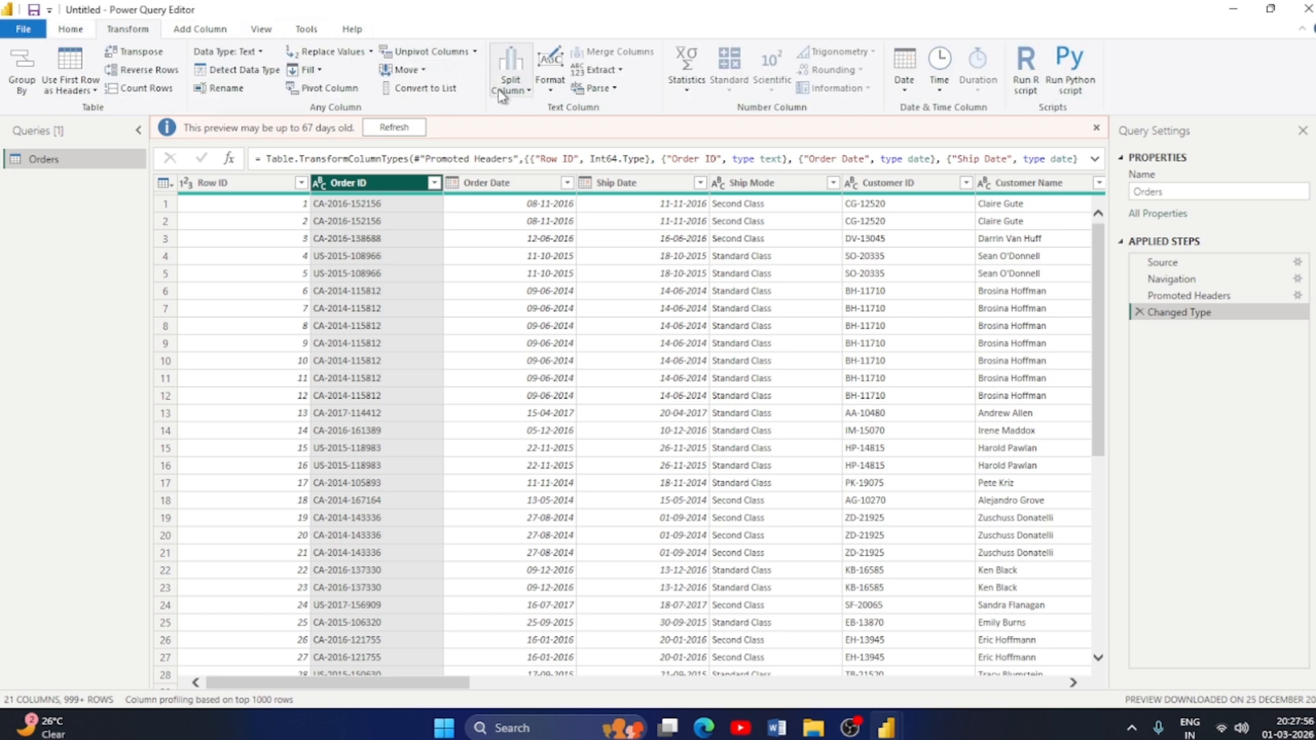
left_click(529, 93)
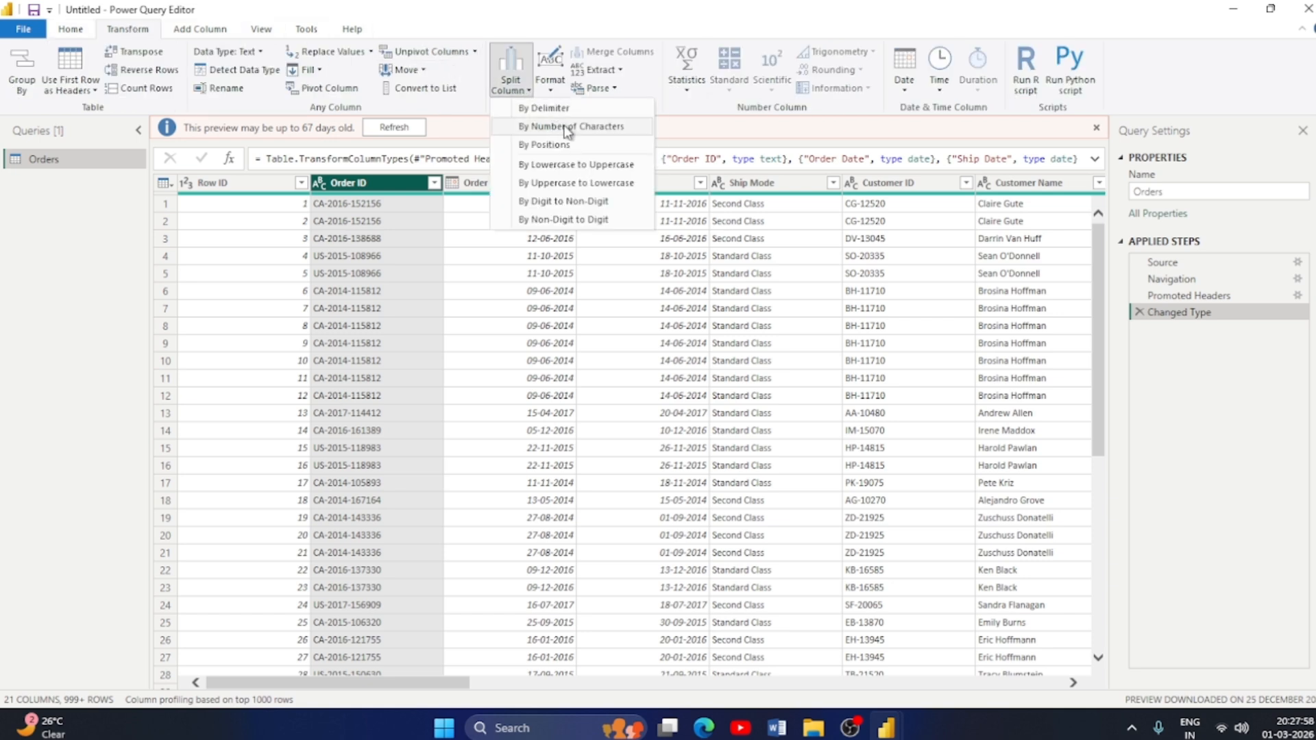
left_click(559, 111)
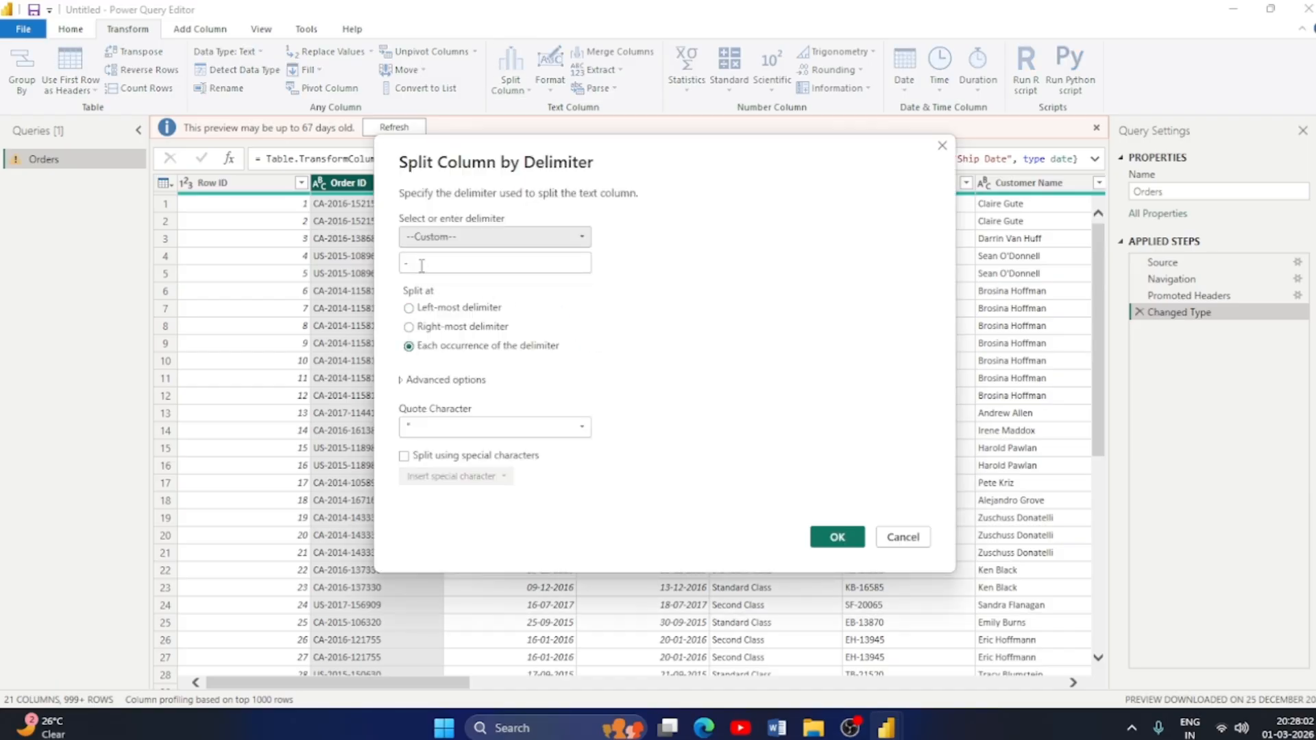
left_click(435, 310)
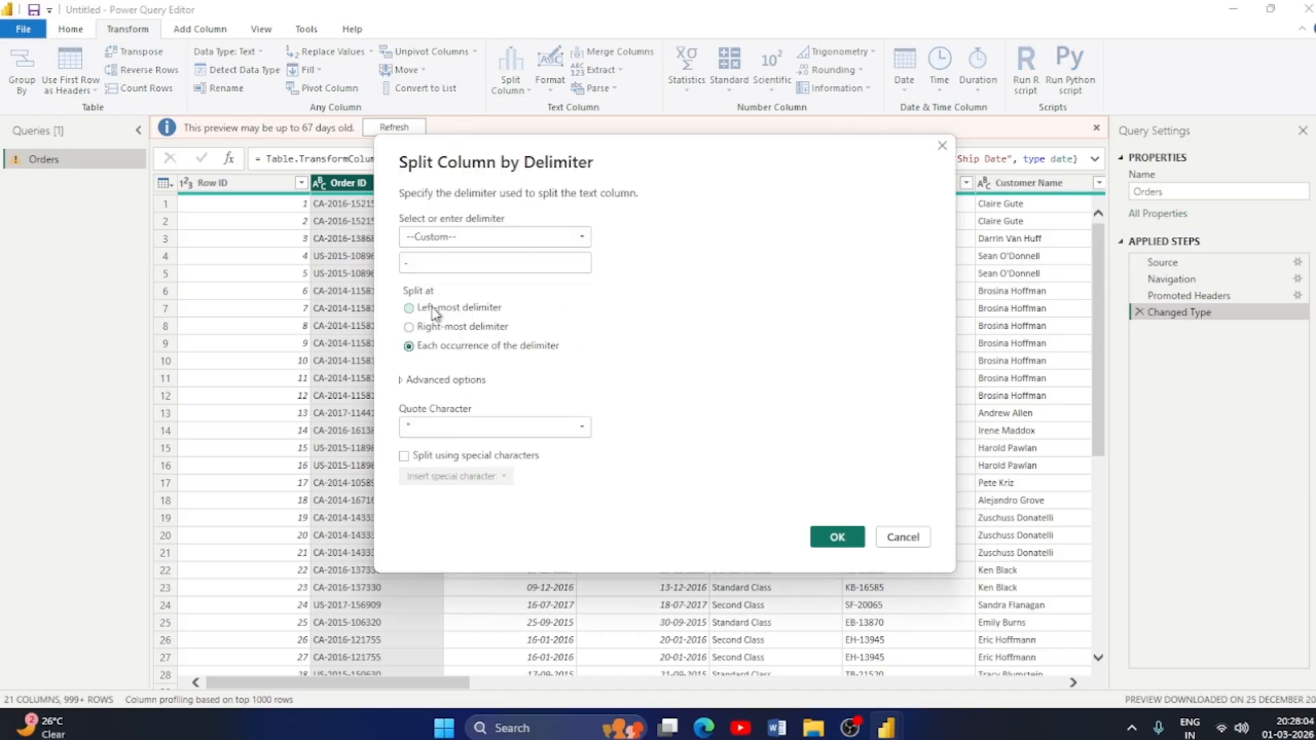
left_click(832, 538)
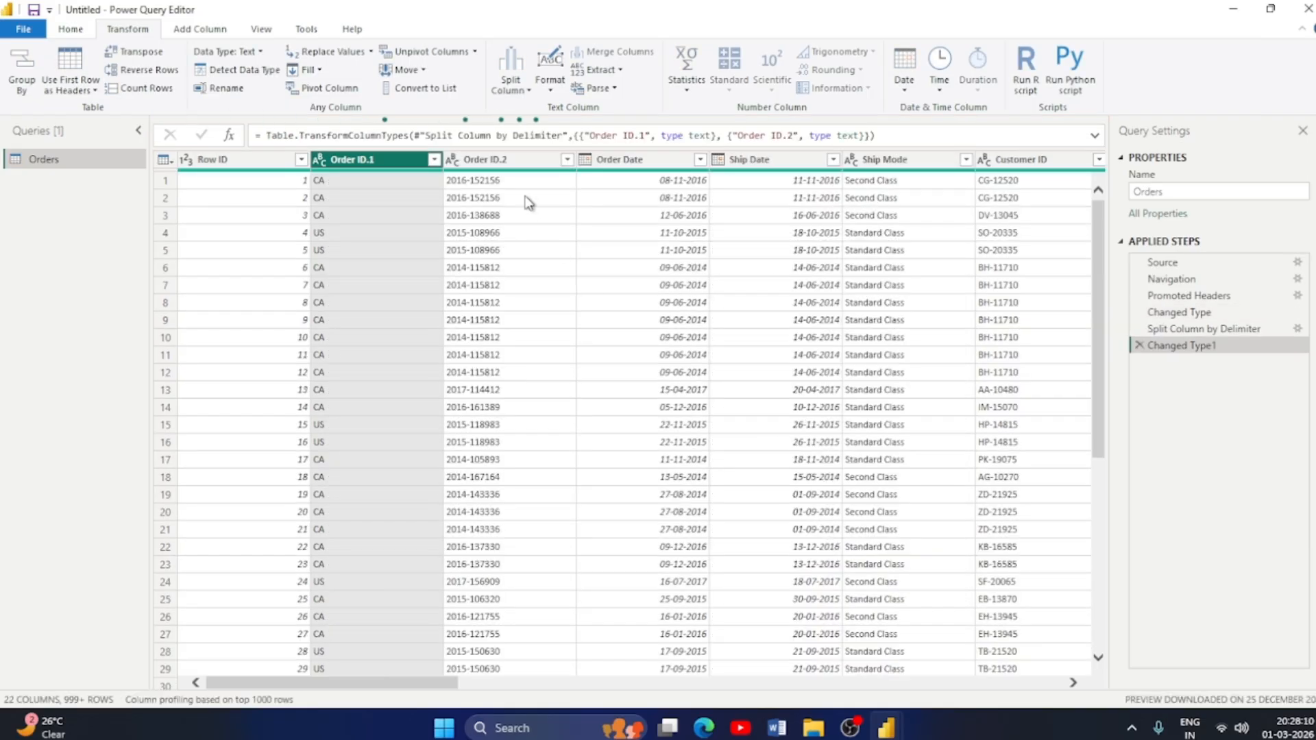
Split the Order ID.2 column by the custom delimiter "-" at the left-most delimiter.
left_click(512, 161)
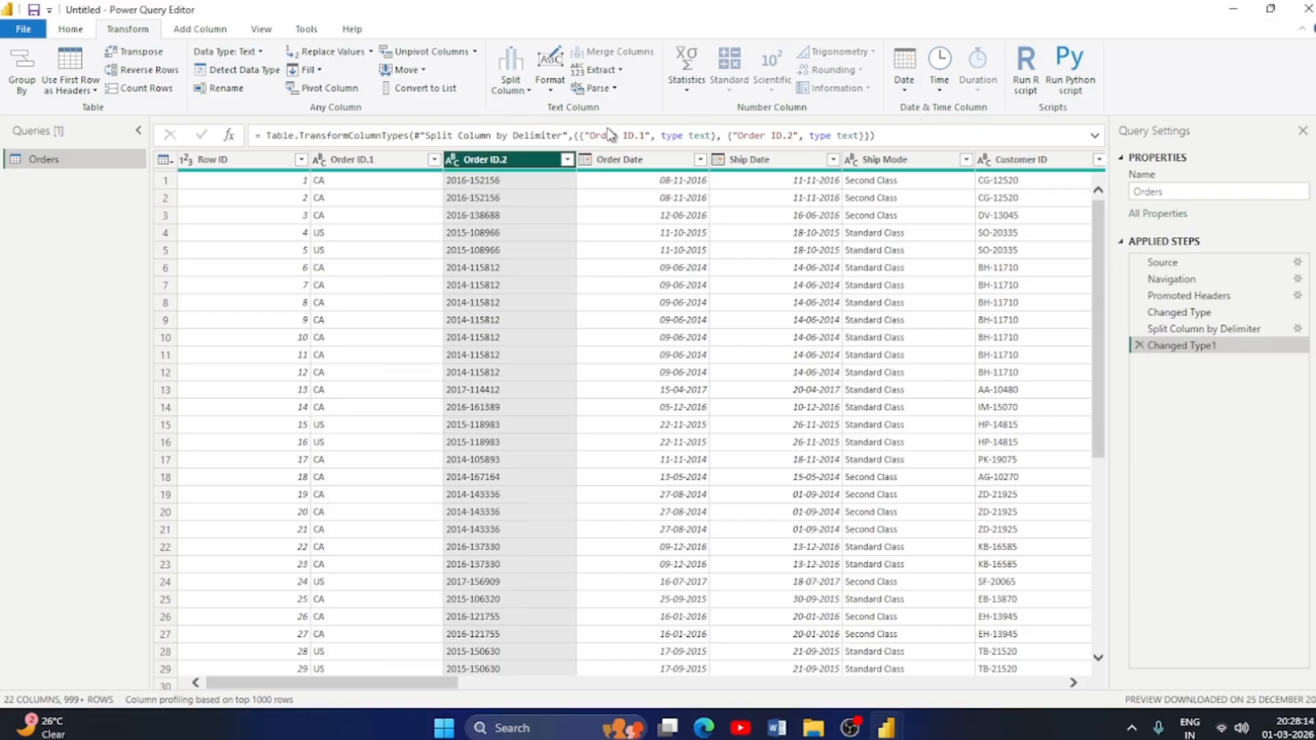
left_click(529, 91)
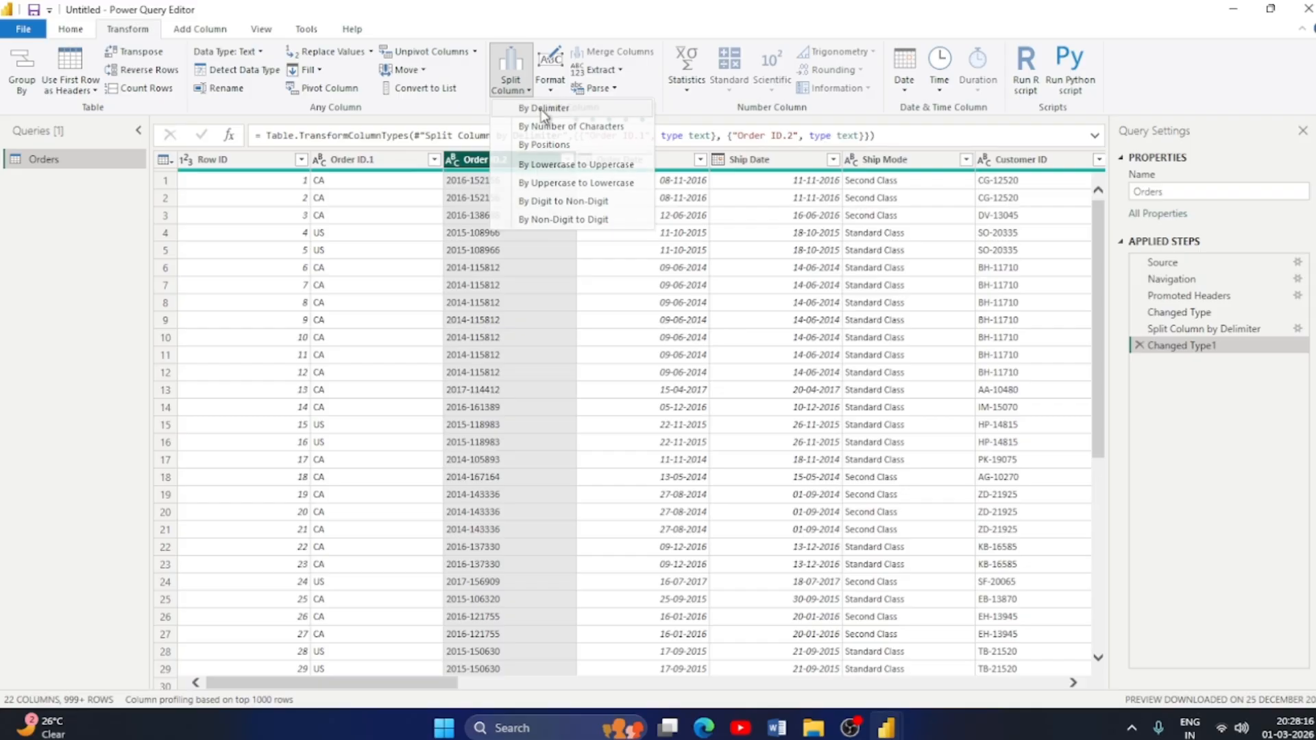
left_click(543, 110)
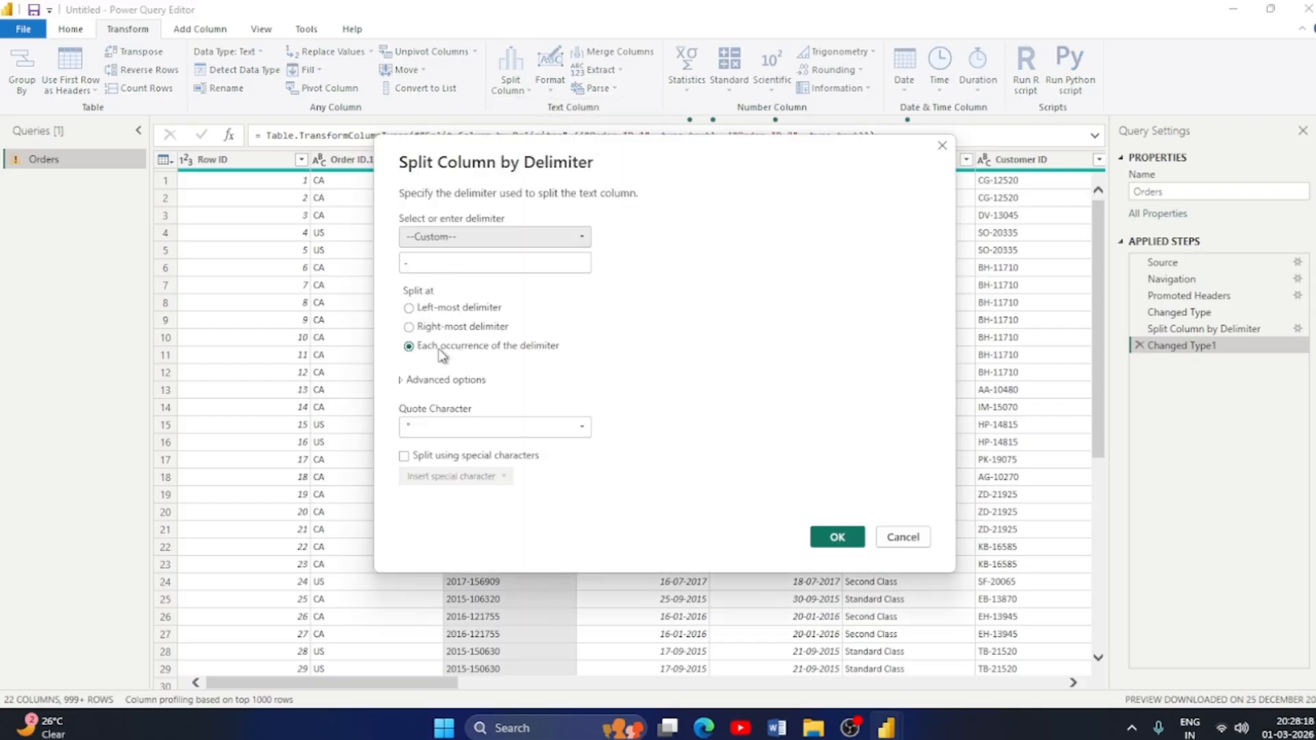
left_click(422, 310)
left_click(826, 534)
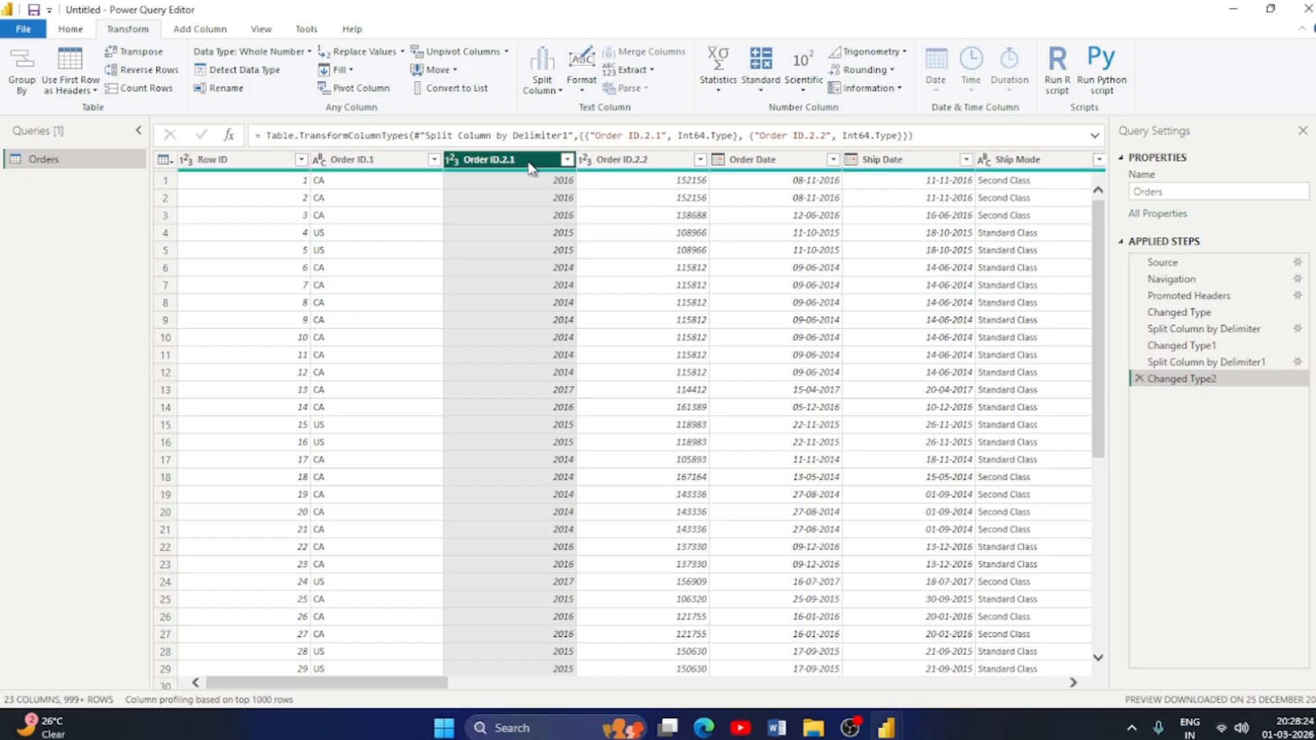
Review the split Order ID values and remove the Order ID.2.1 column from the Orders query.
scroll(706, 439, "down", 5)
scroll(688, 445, "up", 5)
scroll(346, 383, "down", 5)
scroll(350, 274, "up", 5)
scroll(517, 458, "down", 5)
scroll(528, 496, "up", 5)
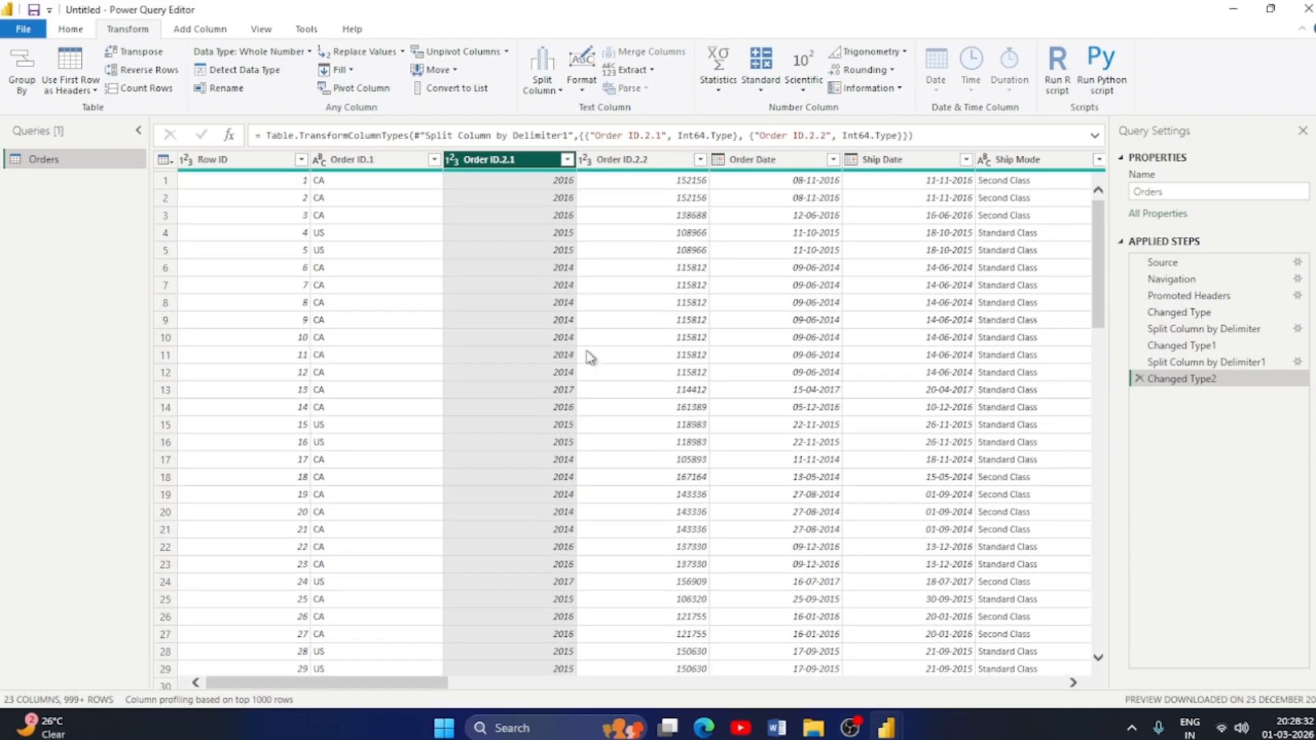
scroll(555, 508, "down", 12)
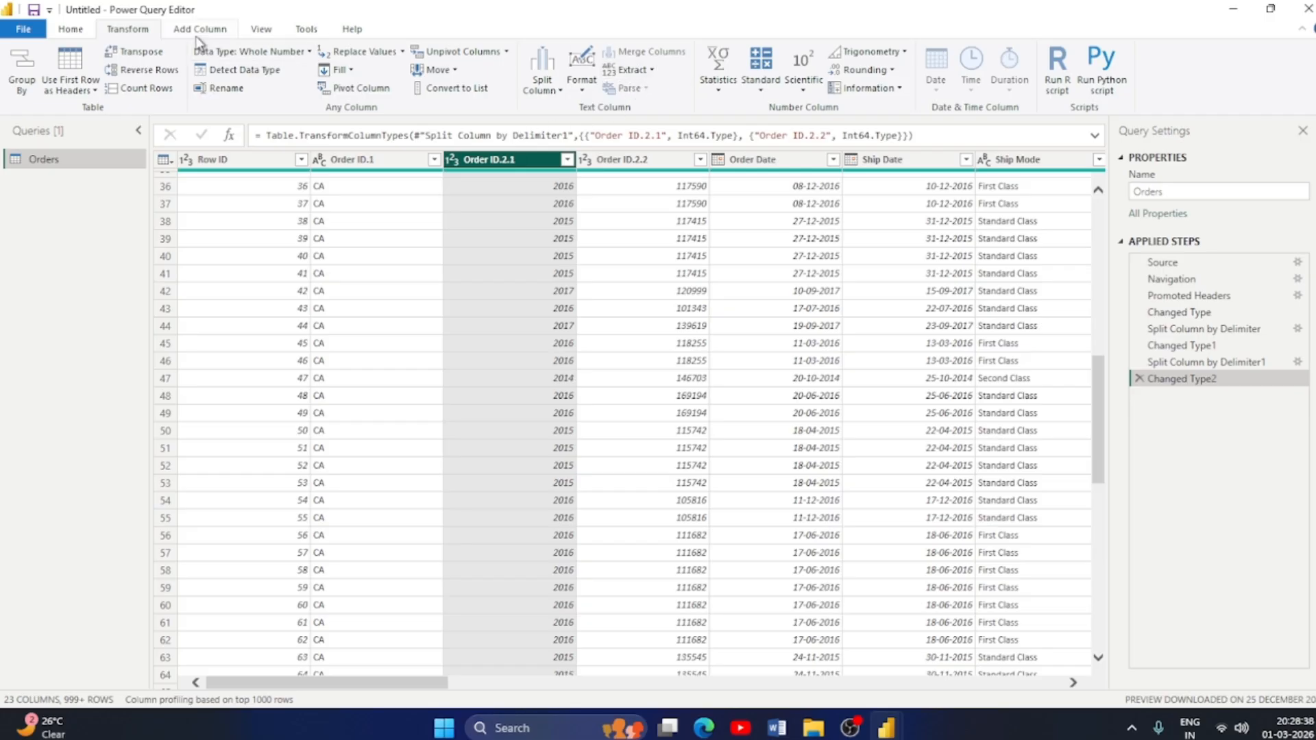
left_click(69, 30)
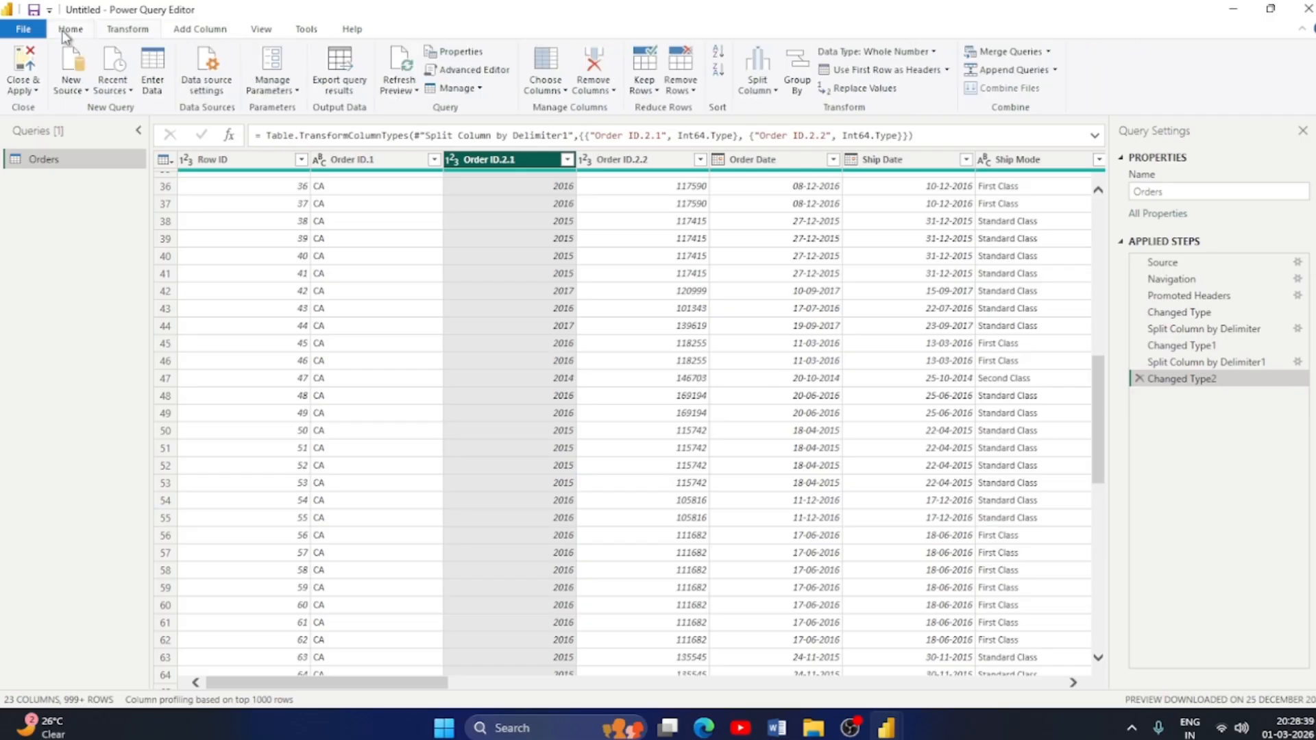
left_click(616, 92)
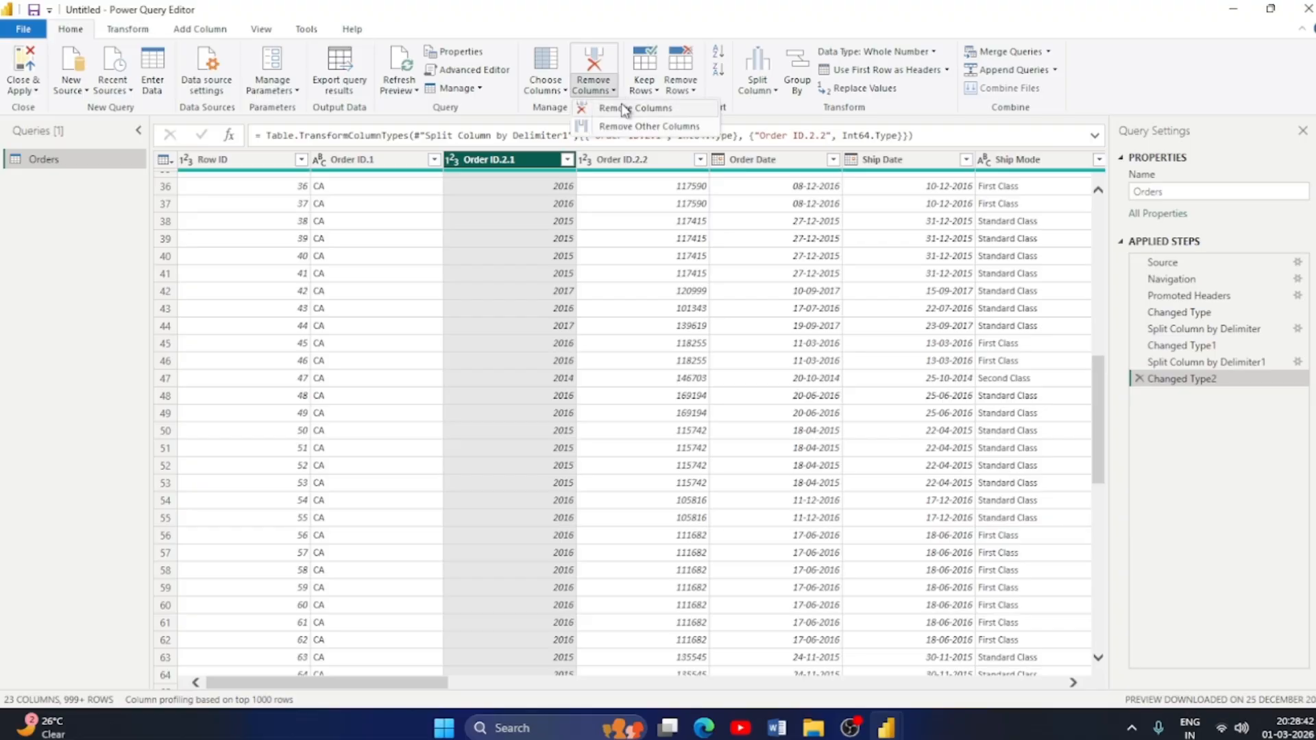
left_click(625, 110)
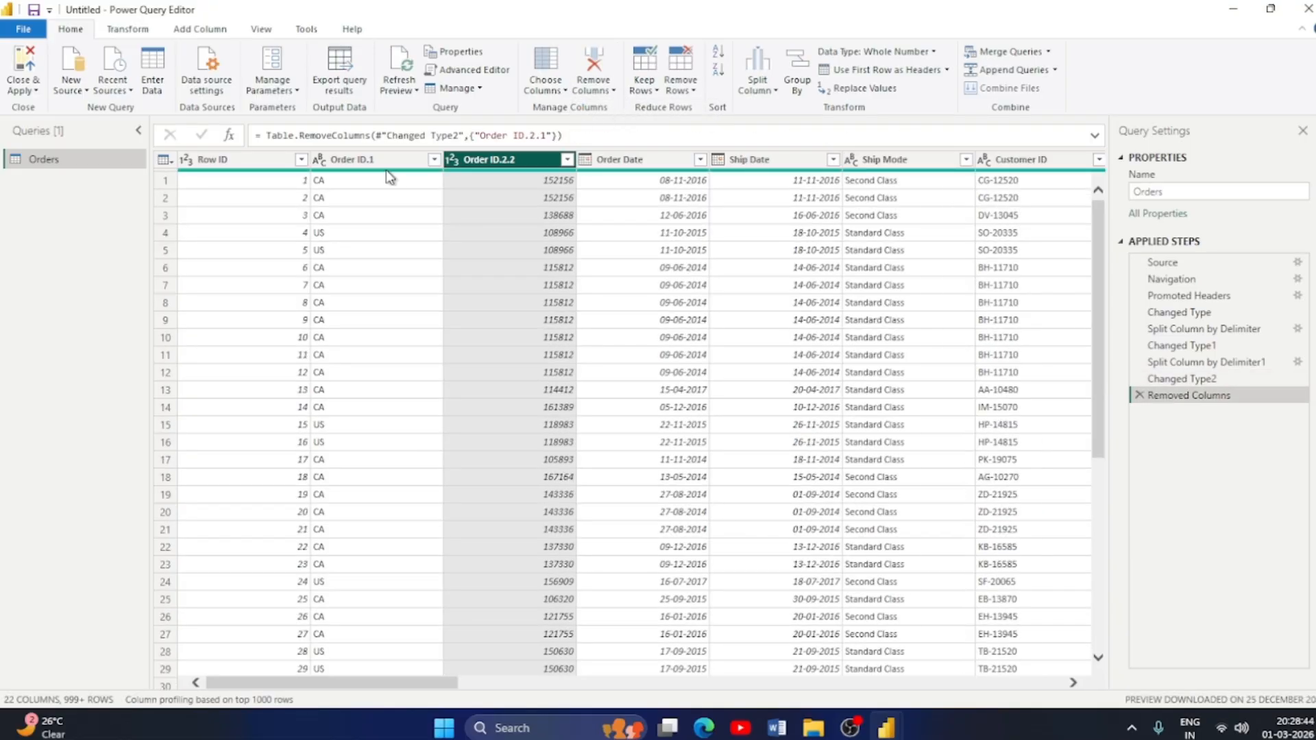
Remove the Order ID.1 column holding the country prefix from the Orders query.
left_click(379, 165)
left_click(612, 90)
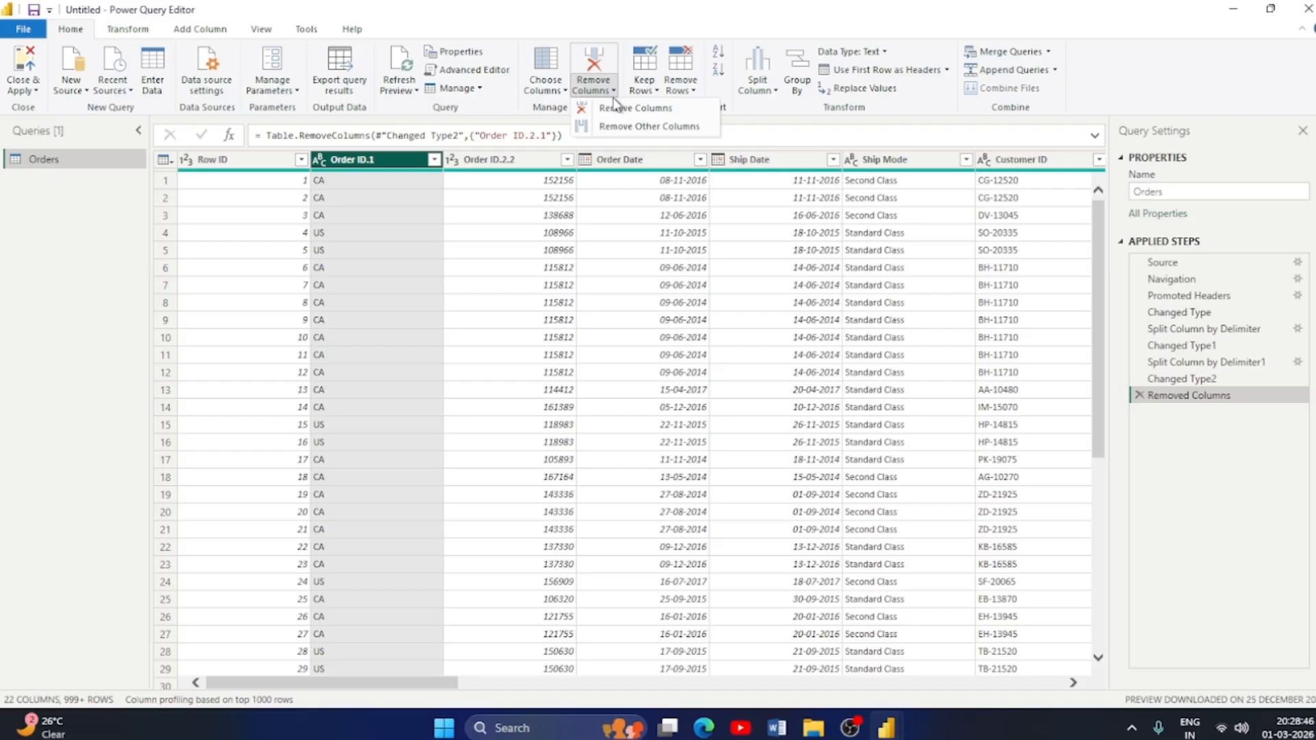
left_click(619, 111)
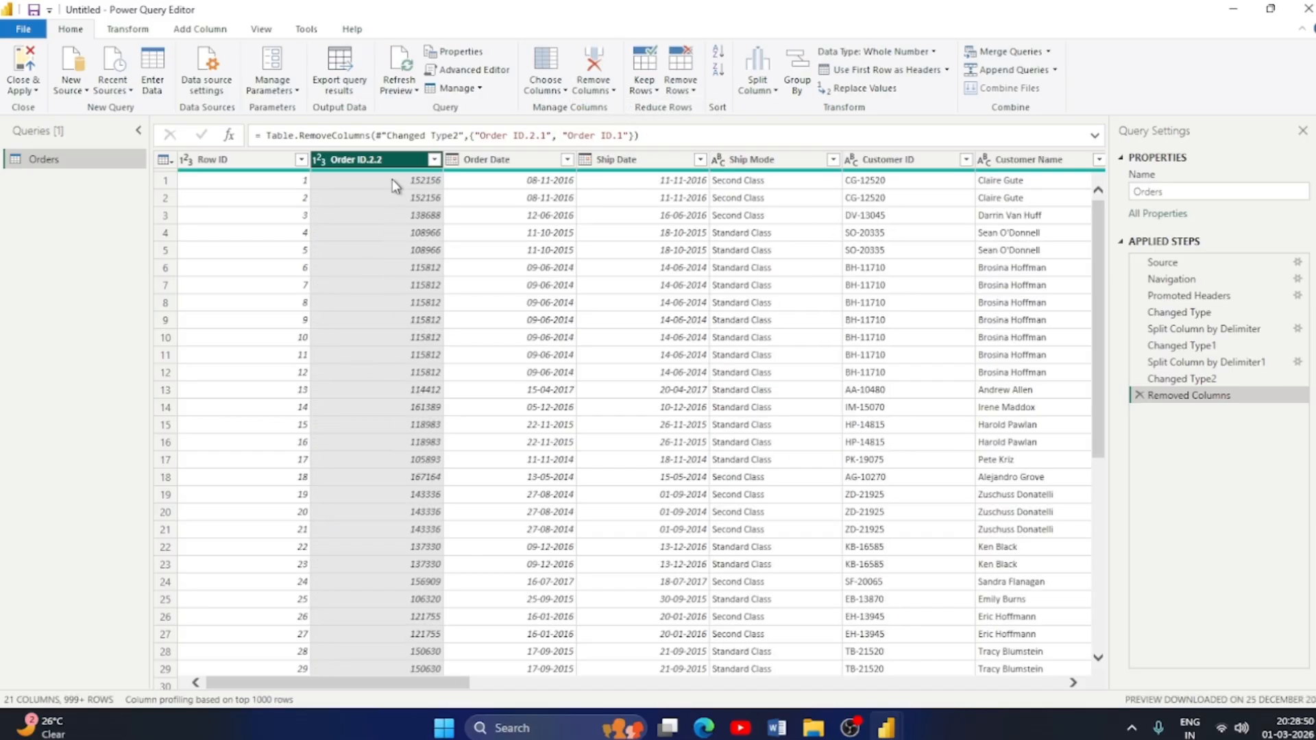
Check the Row ID values and remove the Row ID column from the Orders query.
left_click(260, 162)
scroll(271, 370, "down", 7)
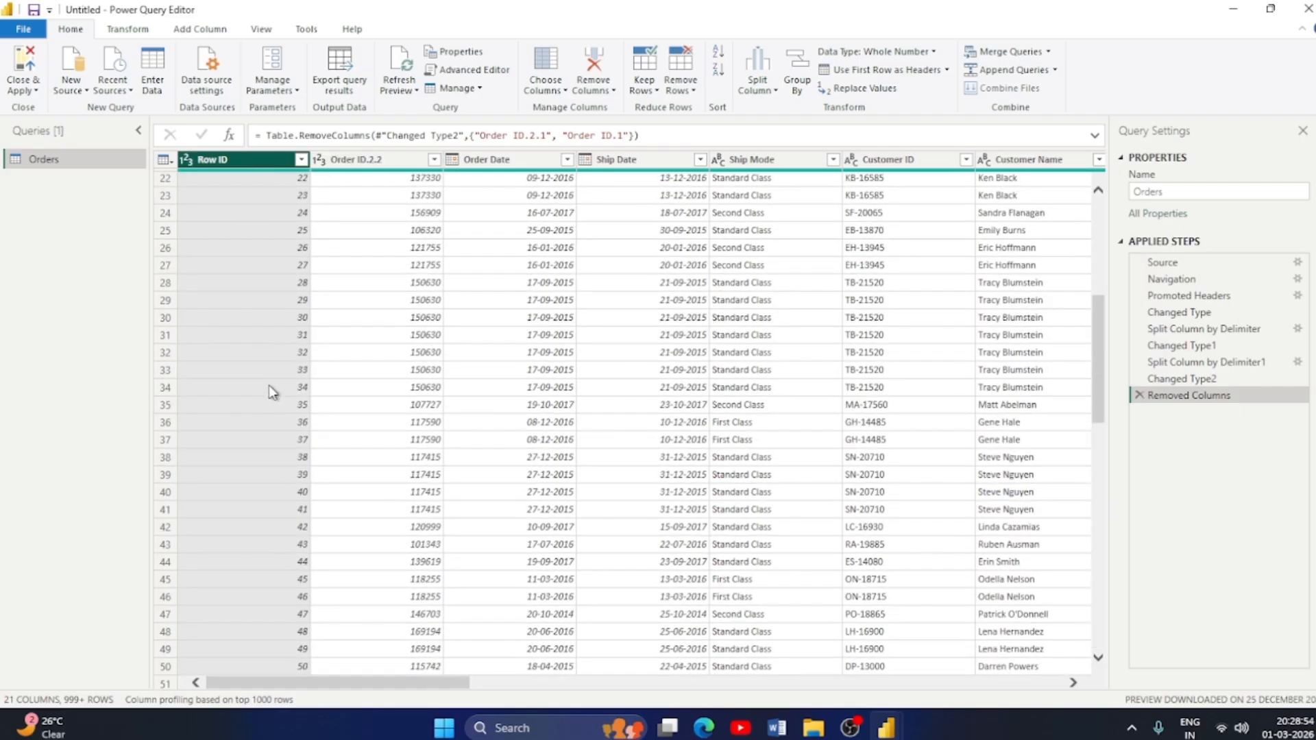
scroll(270, 388, "up", 7)
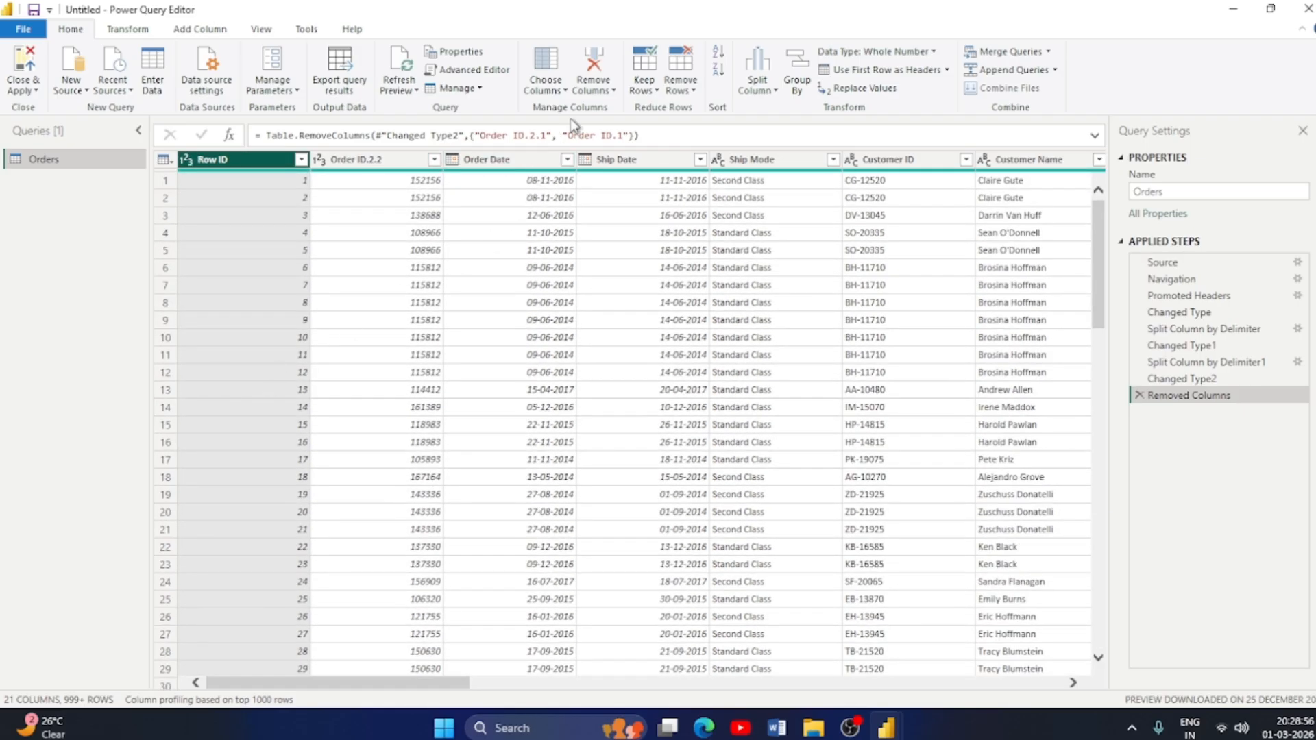
left_click(593, 92)
left_click(612, 110)
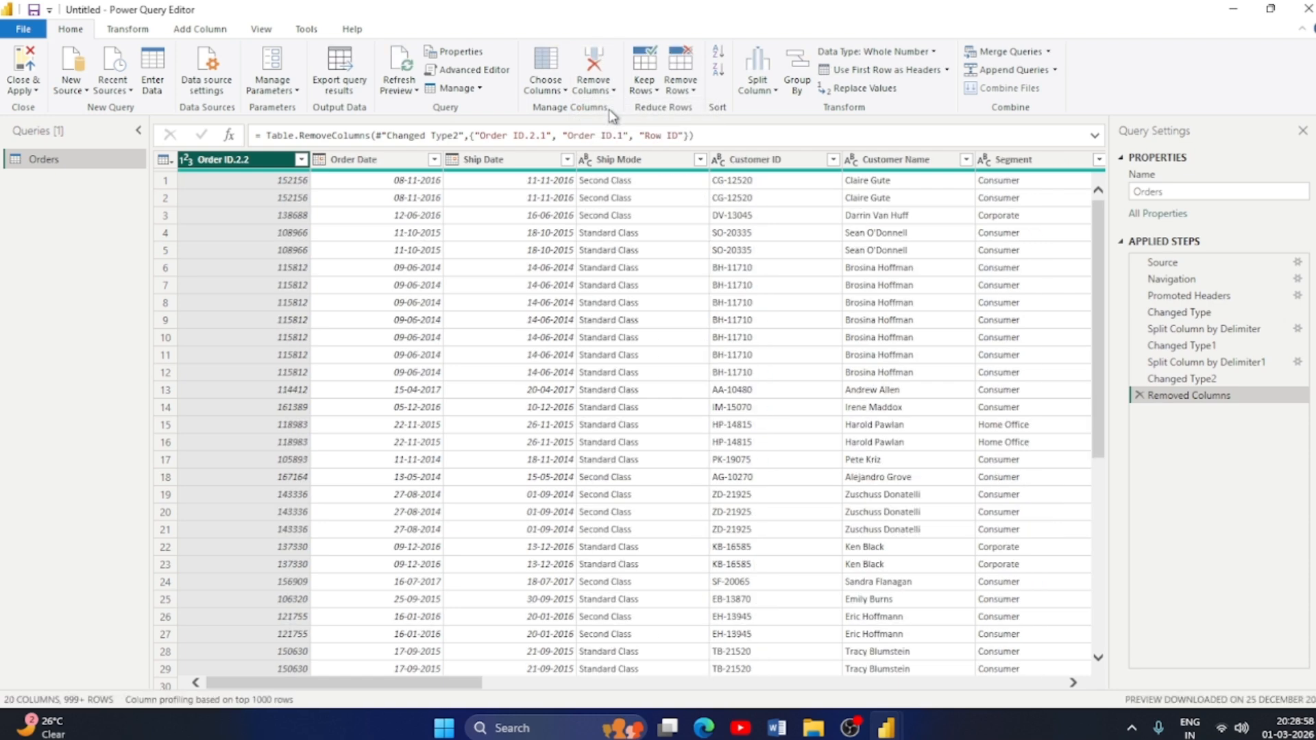
Apply the Orders query changes to the data model and close Power Query Editor.
left_click_drag(466, 683, 426, 684)
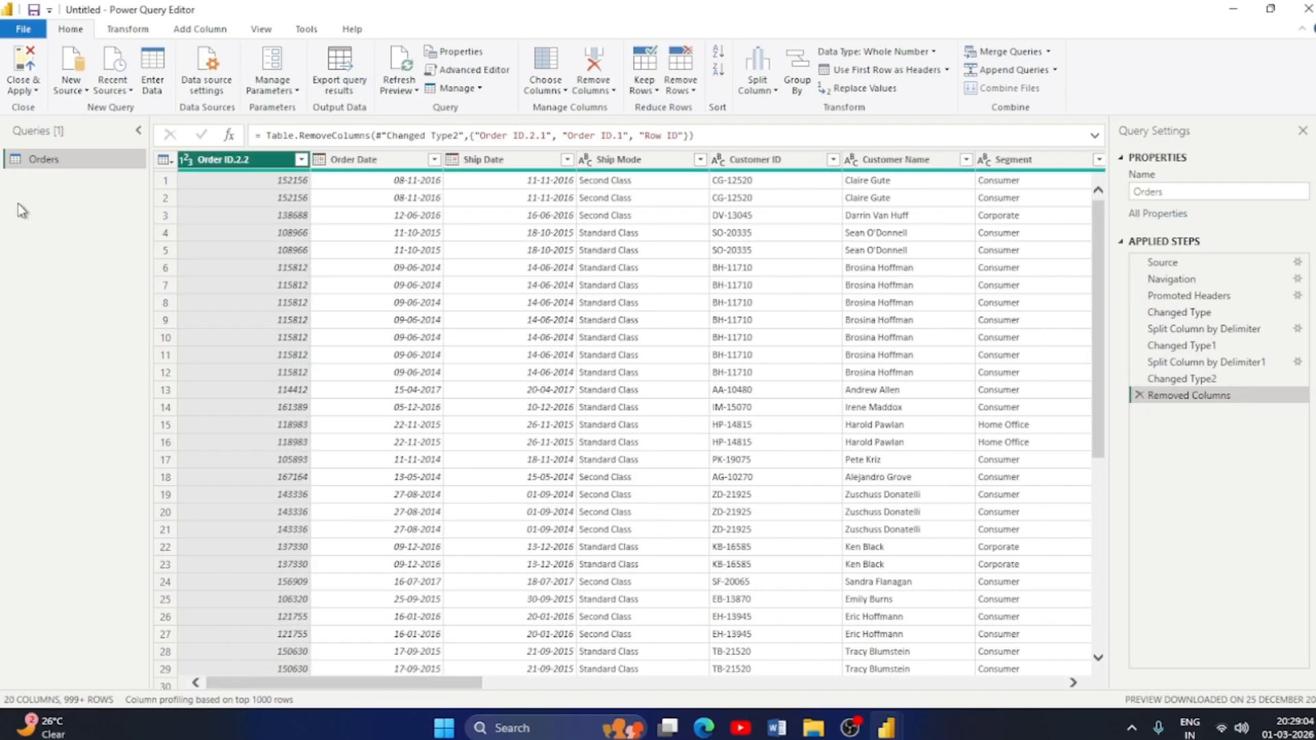
left_click(33, 89)
left_click(47, 111)
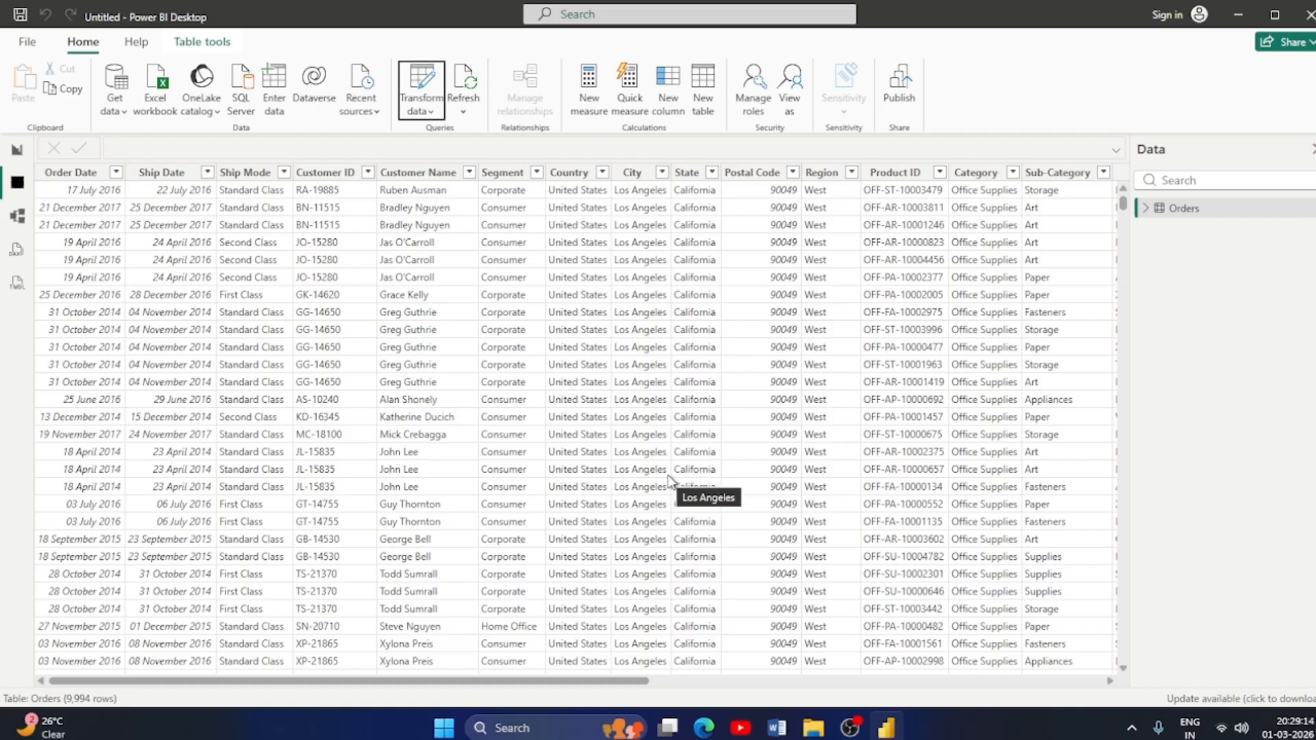
In Report view, set the page's canvas background to dark blue with 31% transparency.
left_click(19, 154)
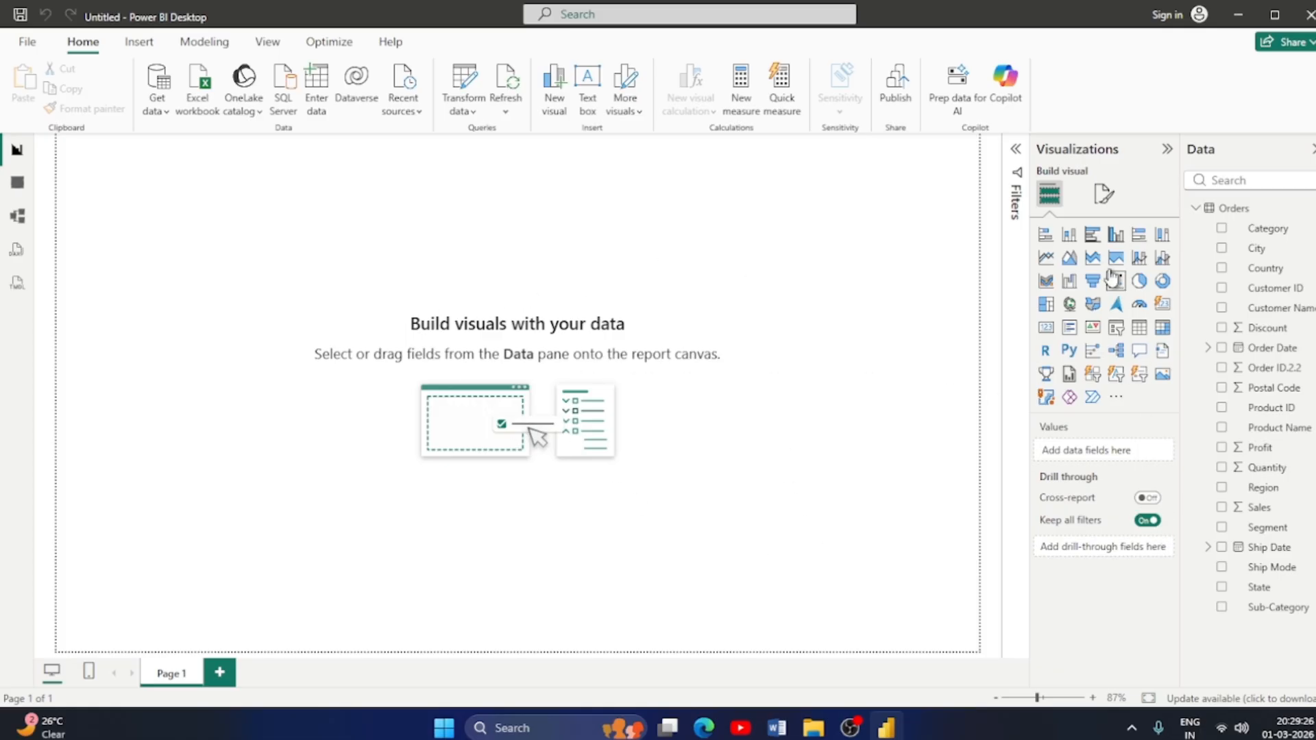
left_click(1105, 195)
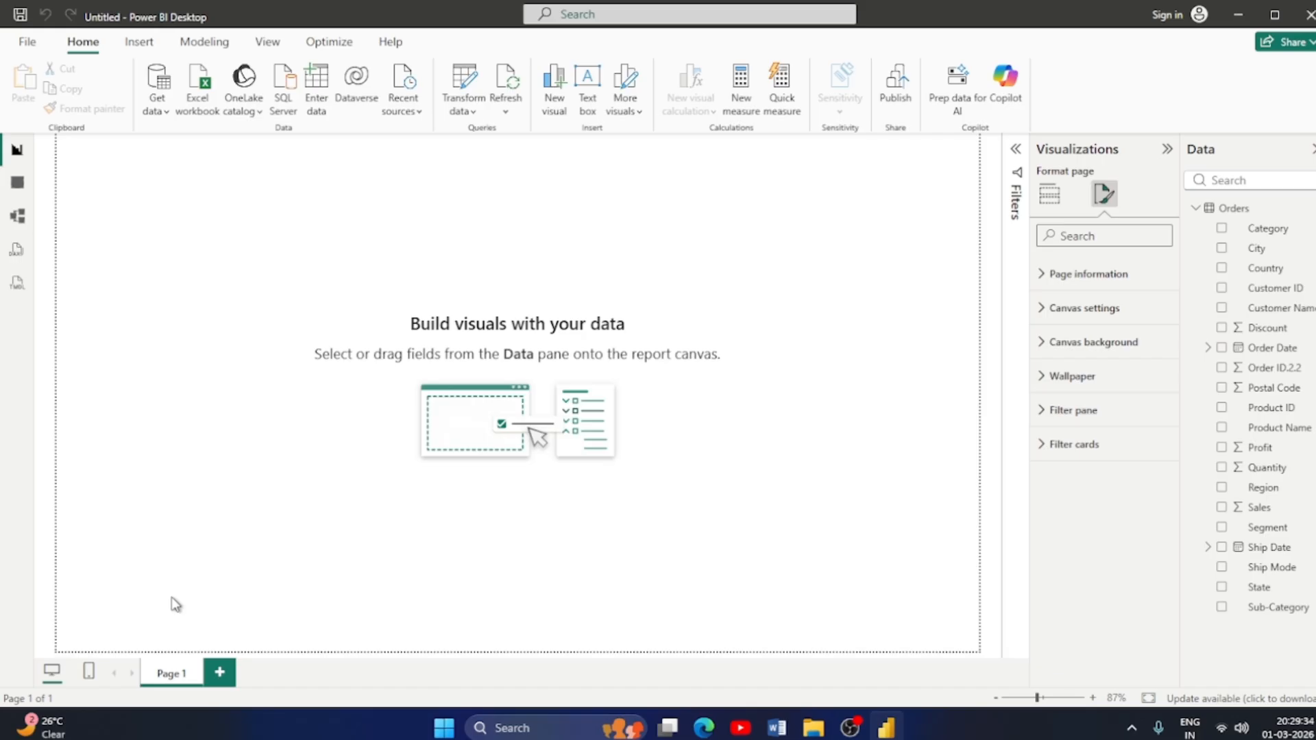
left_click(1043, 315)
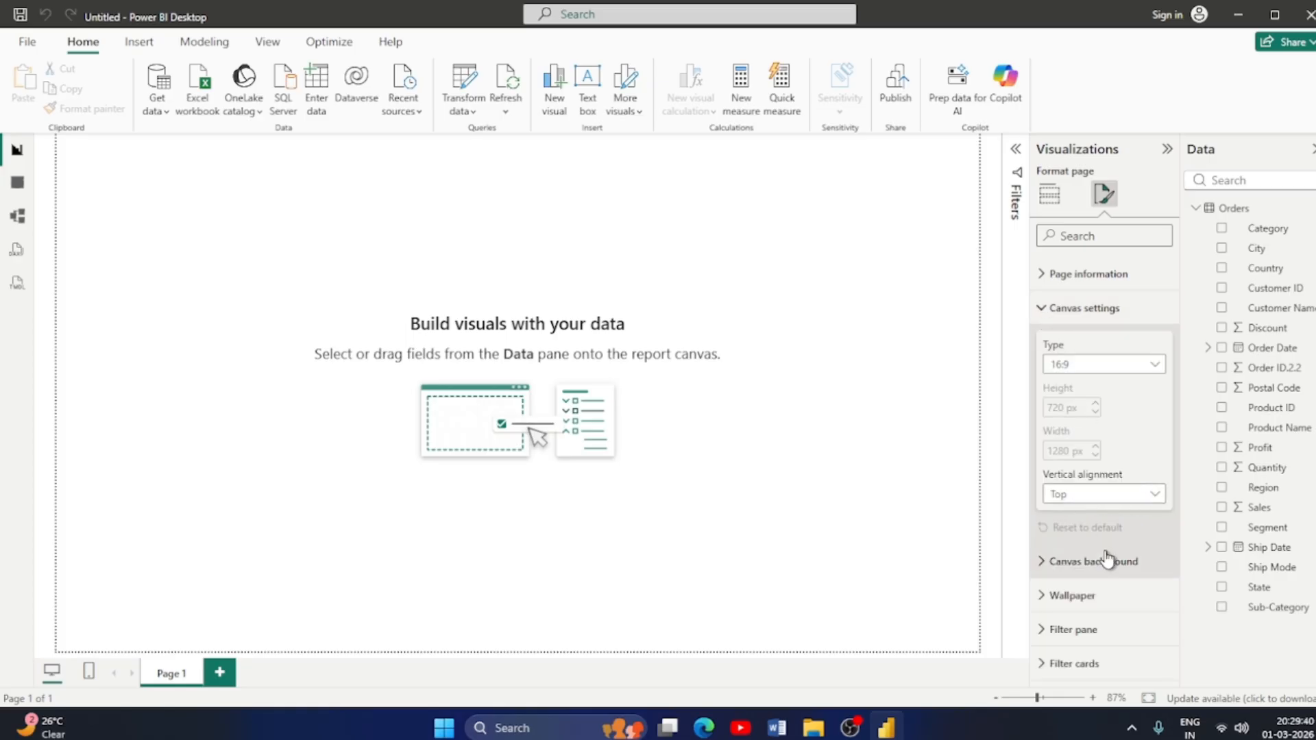
left_click(1049, 564)
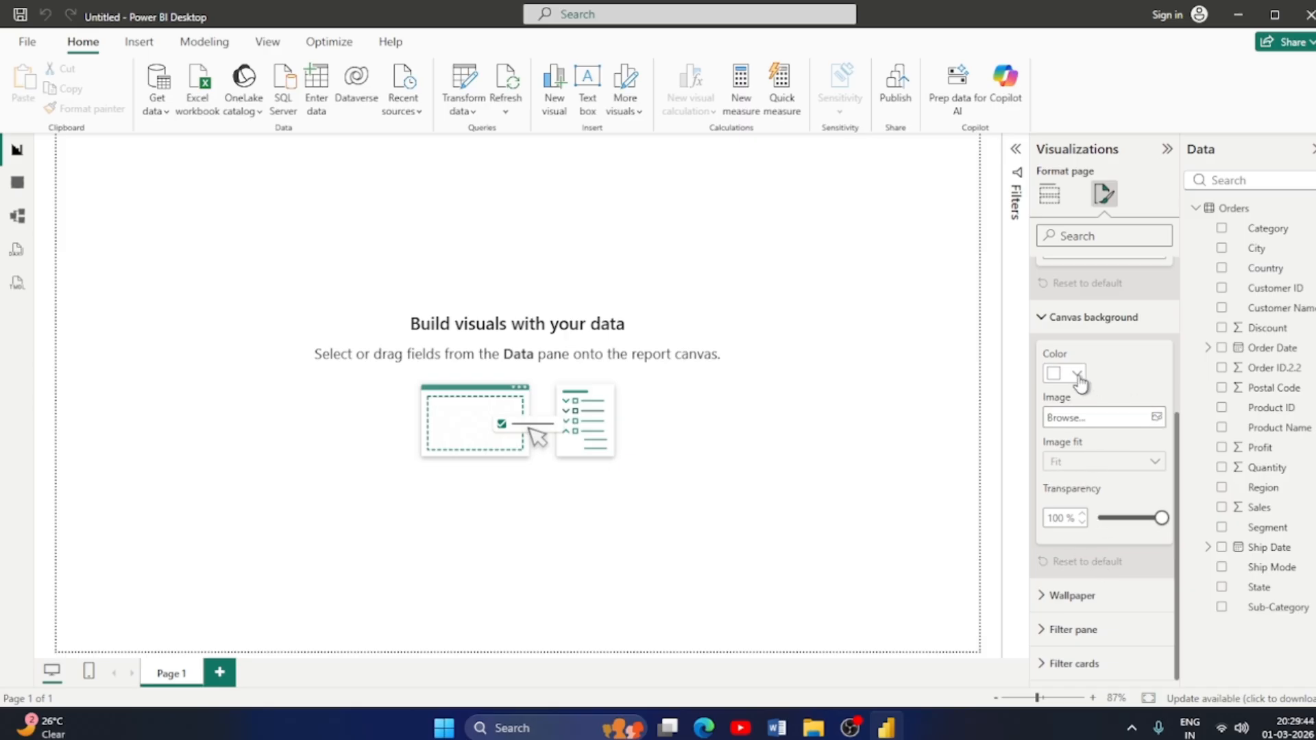
left_click(1075, 374)
left_click(1111, 563)
left_click_drag(1160, 520, 1121, 527)
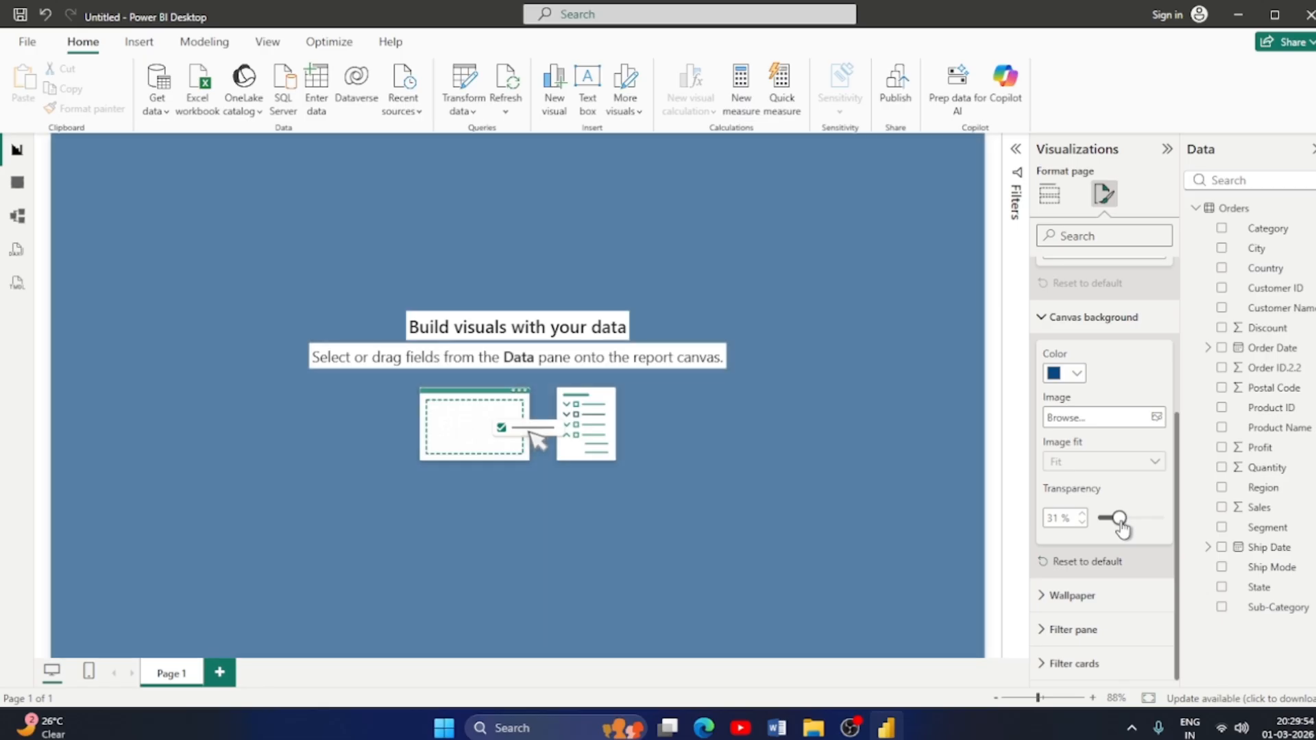
Use gradiant.jpg as the canvas background image and set the background transparency to 7%.
left_click_drag(1121, 526, 1167, 517)
left_click(1157, 418)
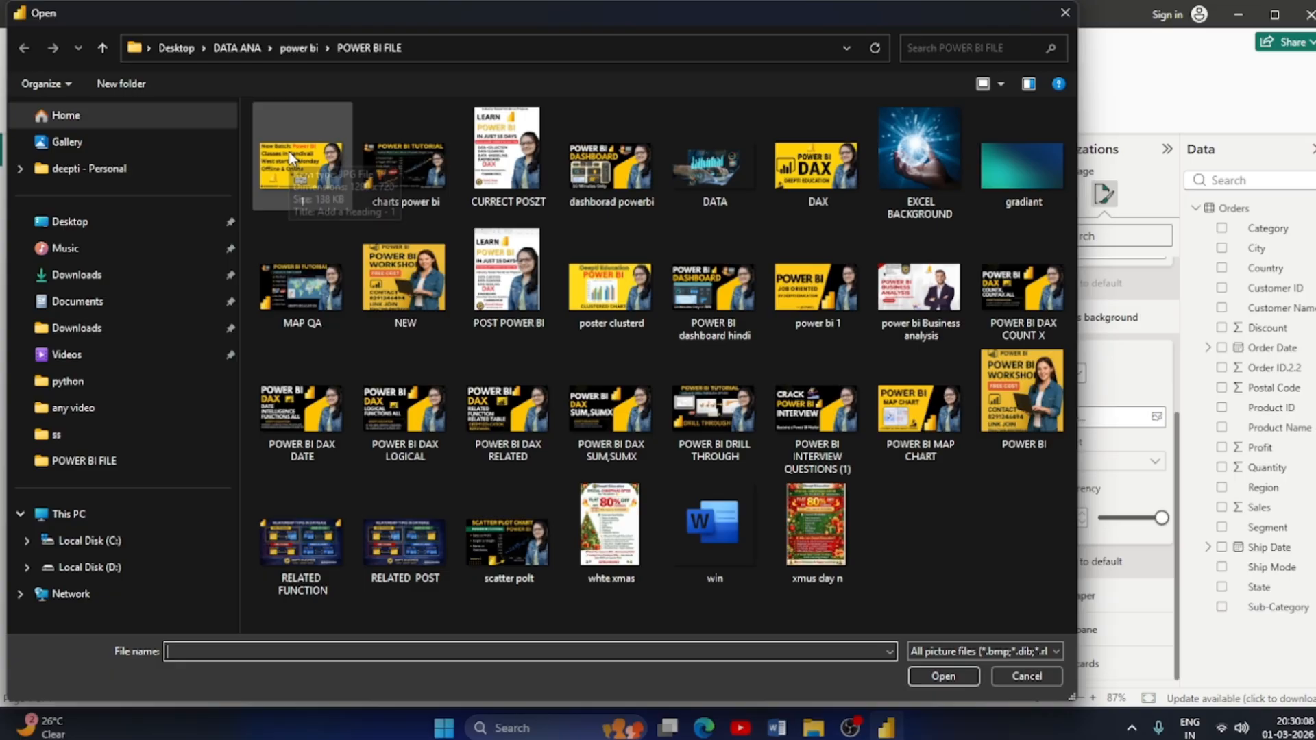
left_click(1032, 171)
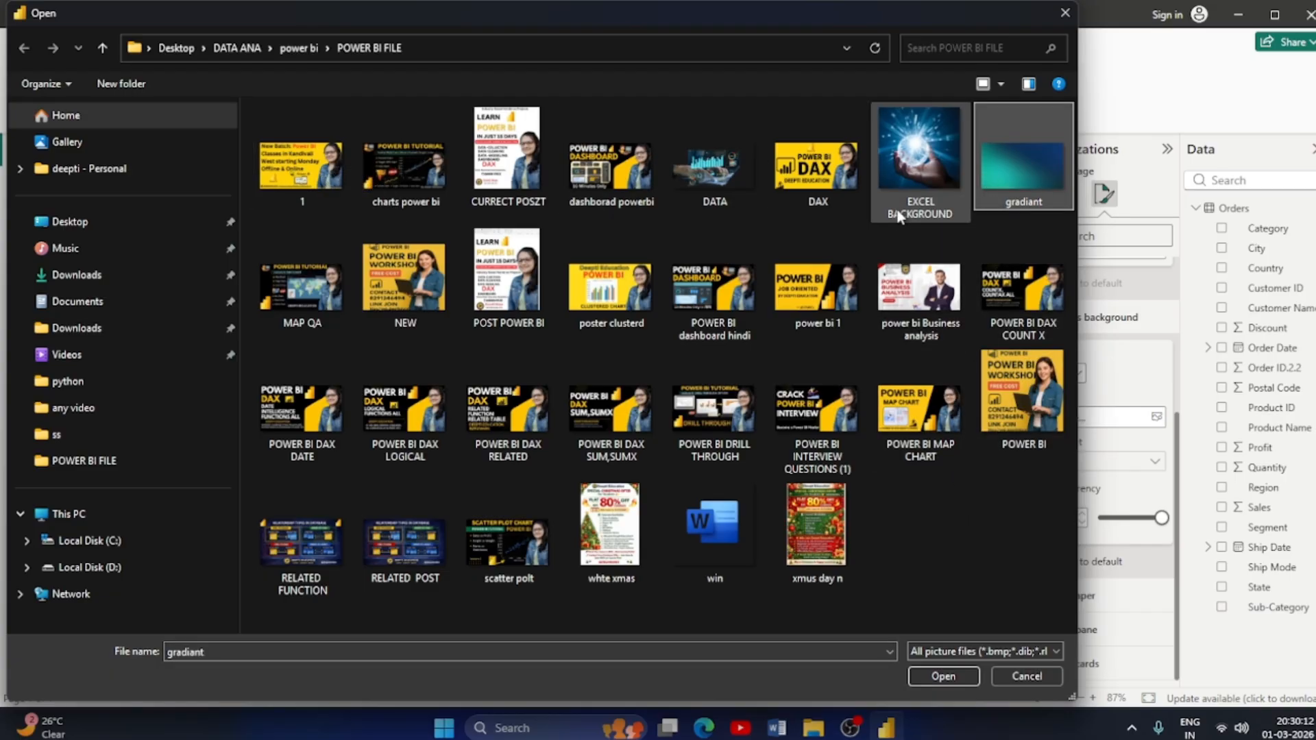
left_click(943, 675)
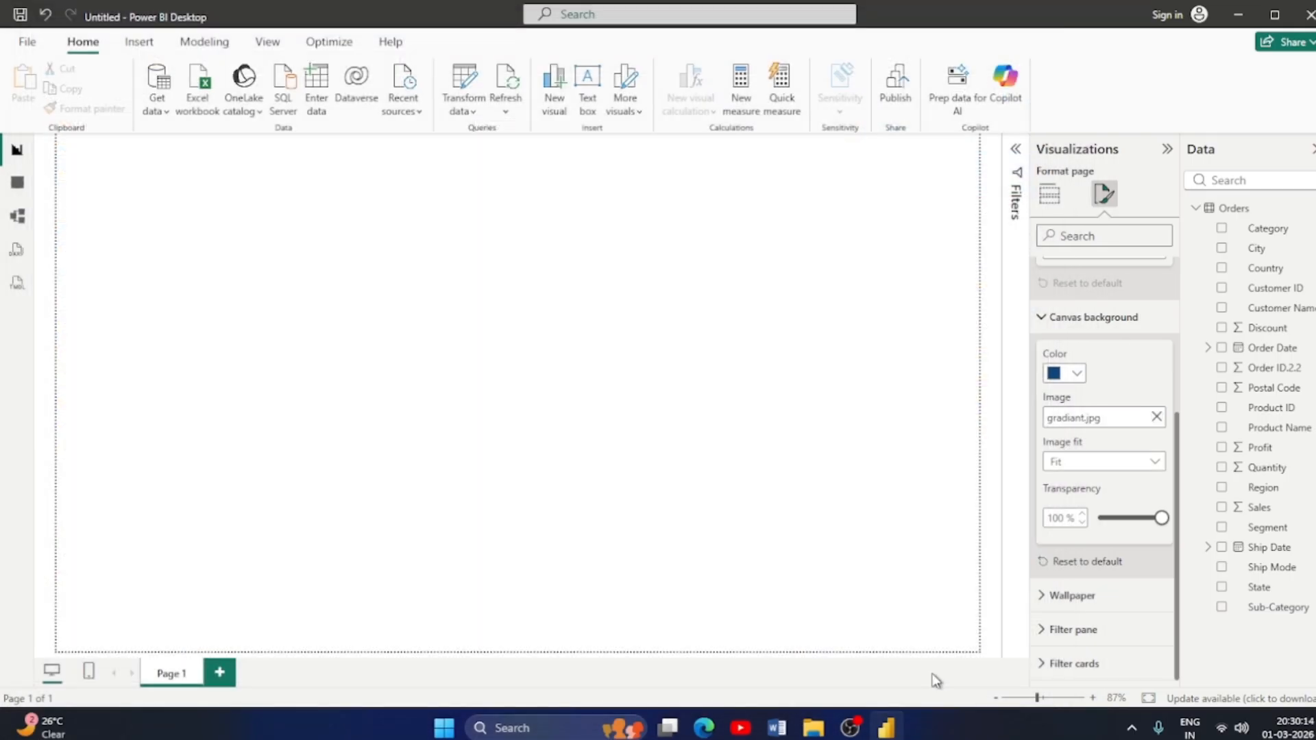
left_click_drag(1161, 518, 1105, 526)
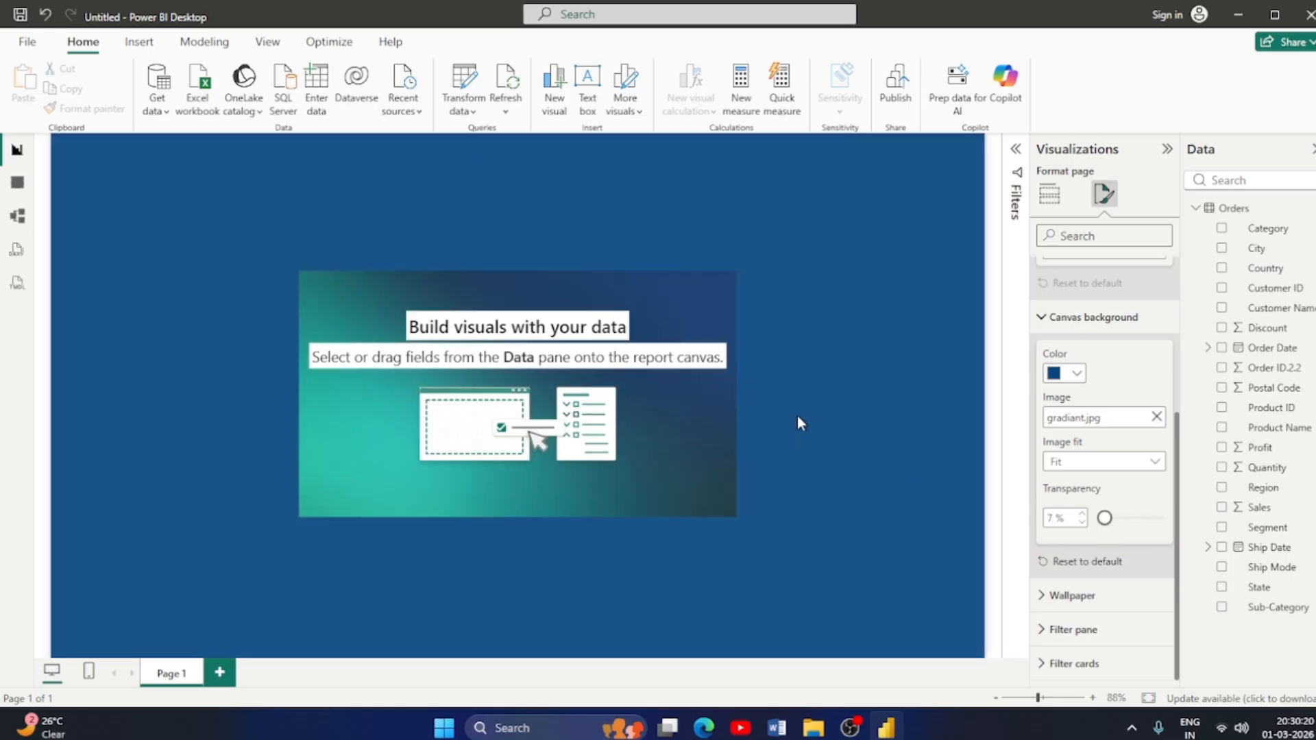
Set the image fit of the canvas background to Fill so the gradient covers the page.
left_click(798, 417)
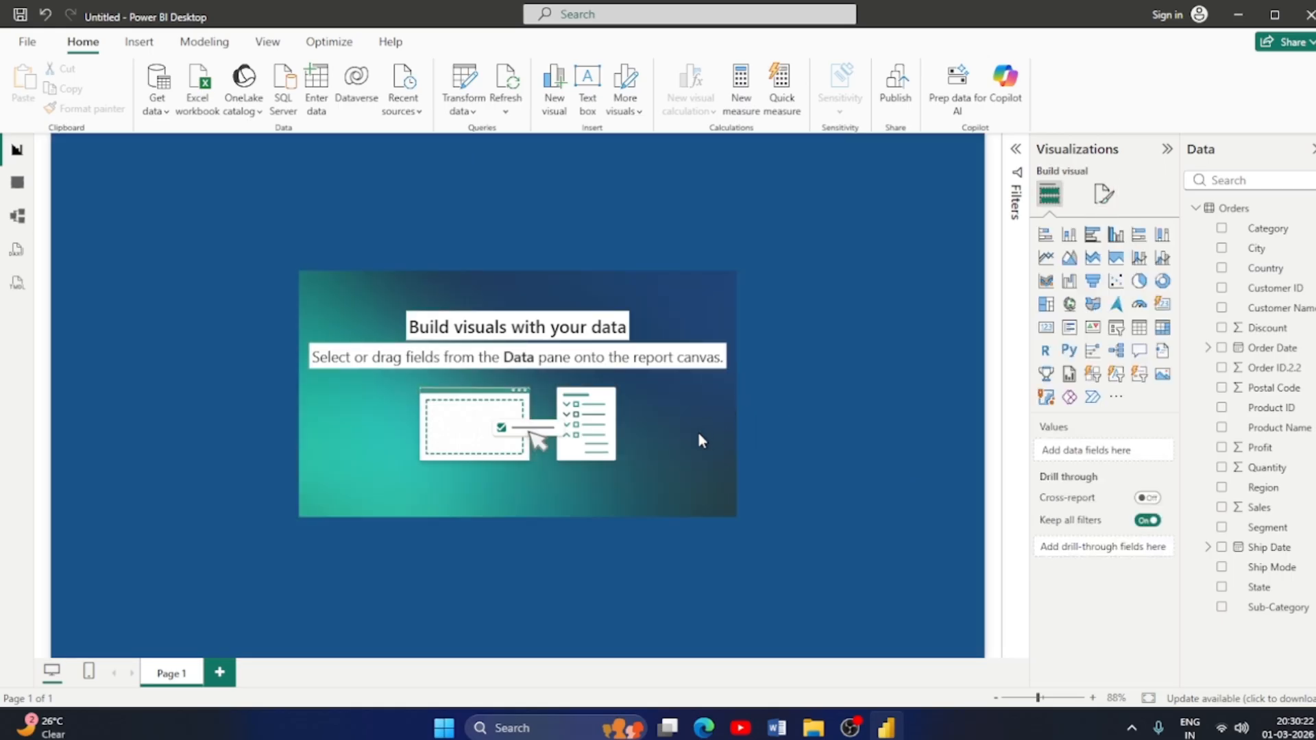
left_click(1103, 194)
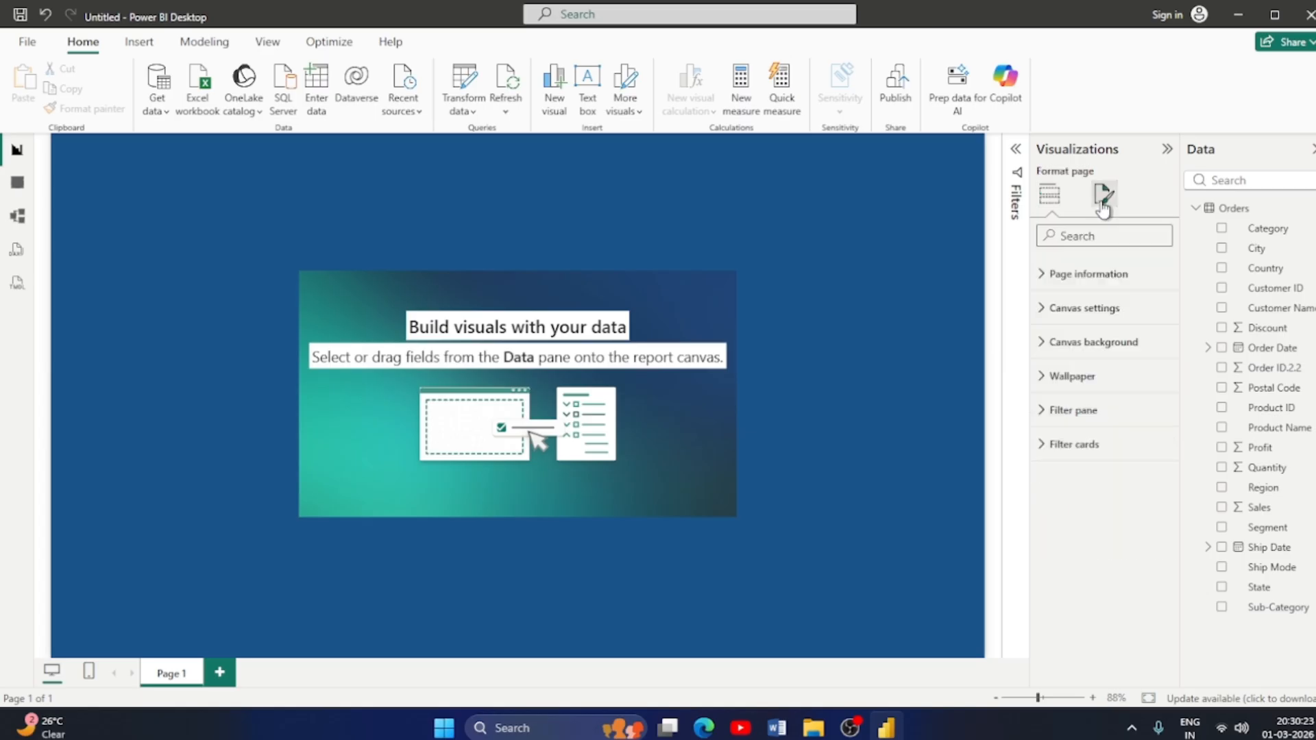
left_click(1083, 310)
left_click(1096, 561)
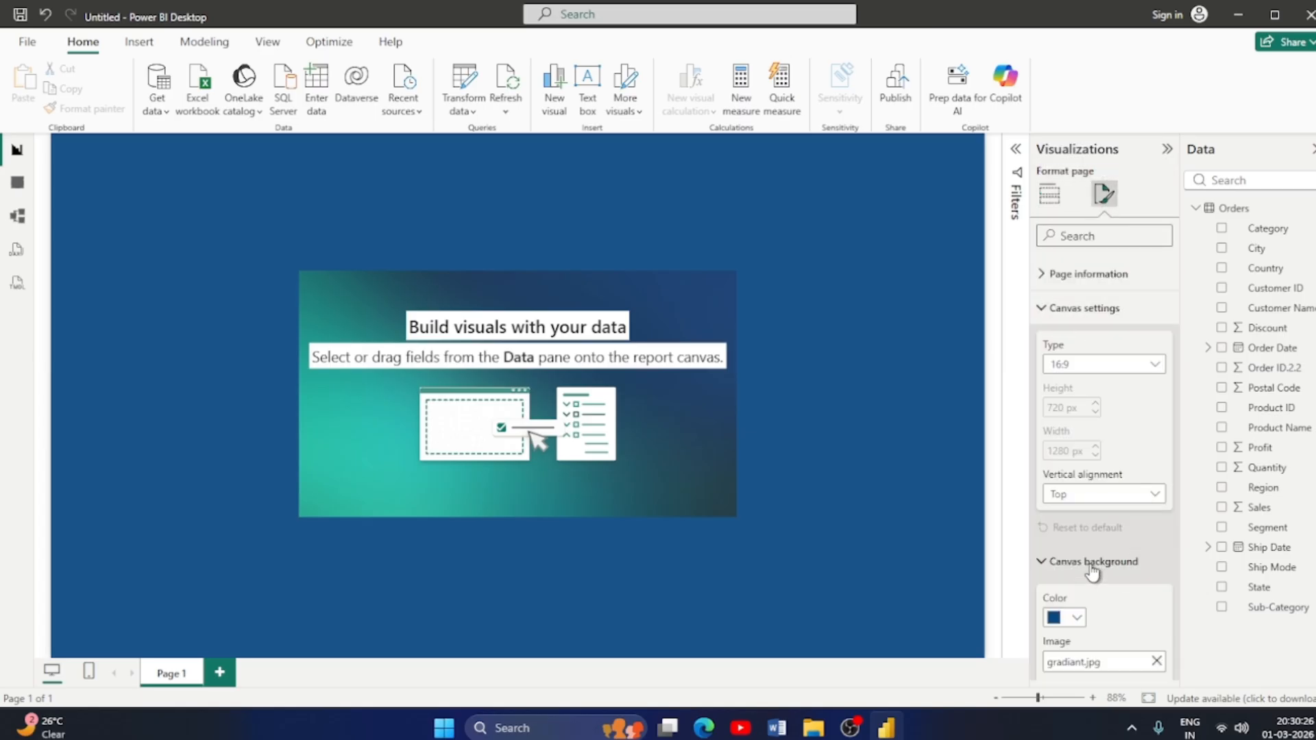
scroll(1108, 522, "down", 3)
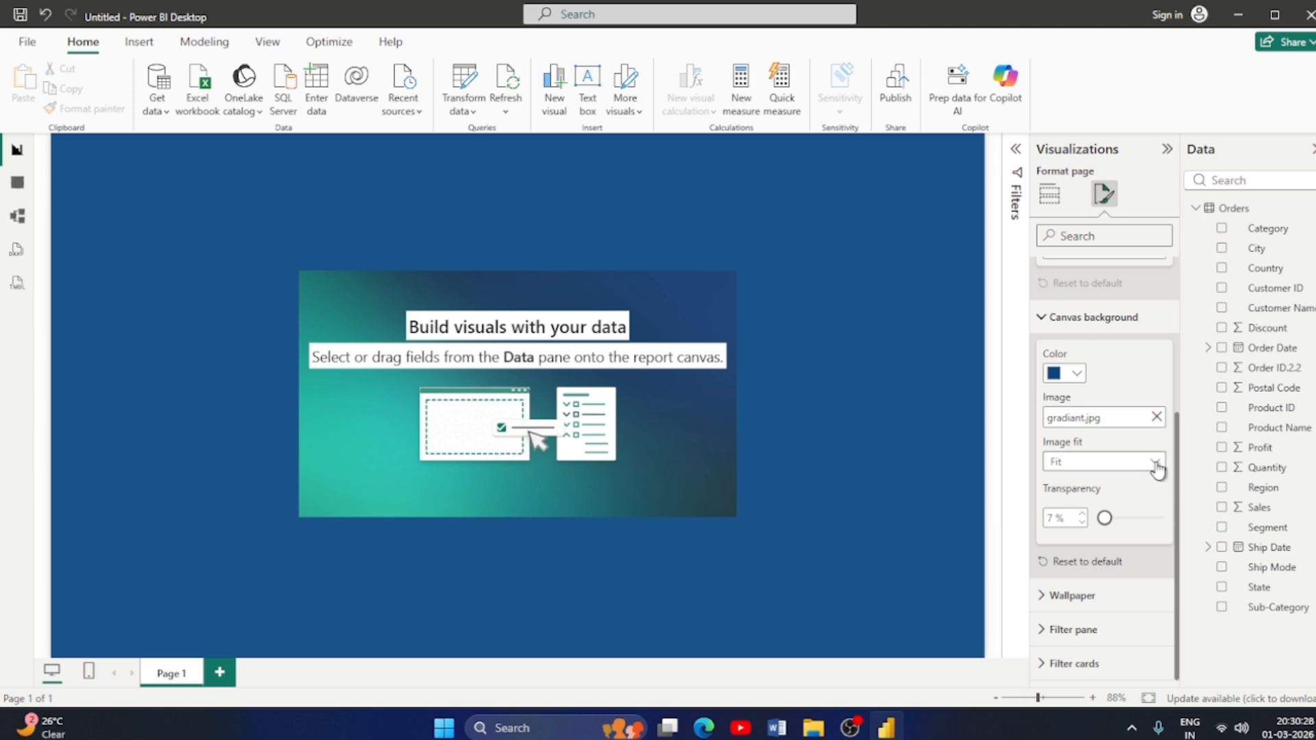
left_click(1155, 463)
left_click(1088, 522)
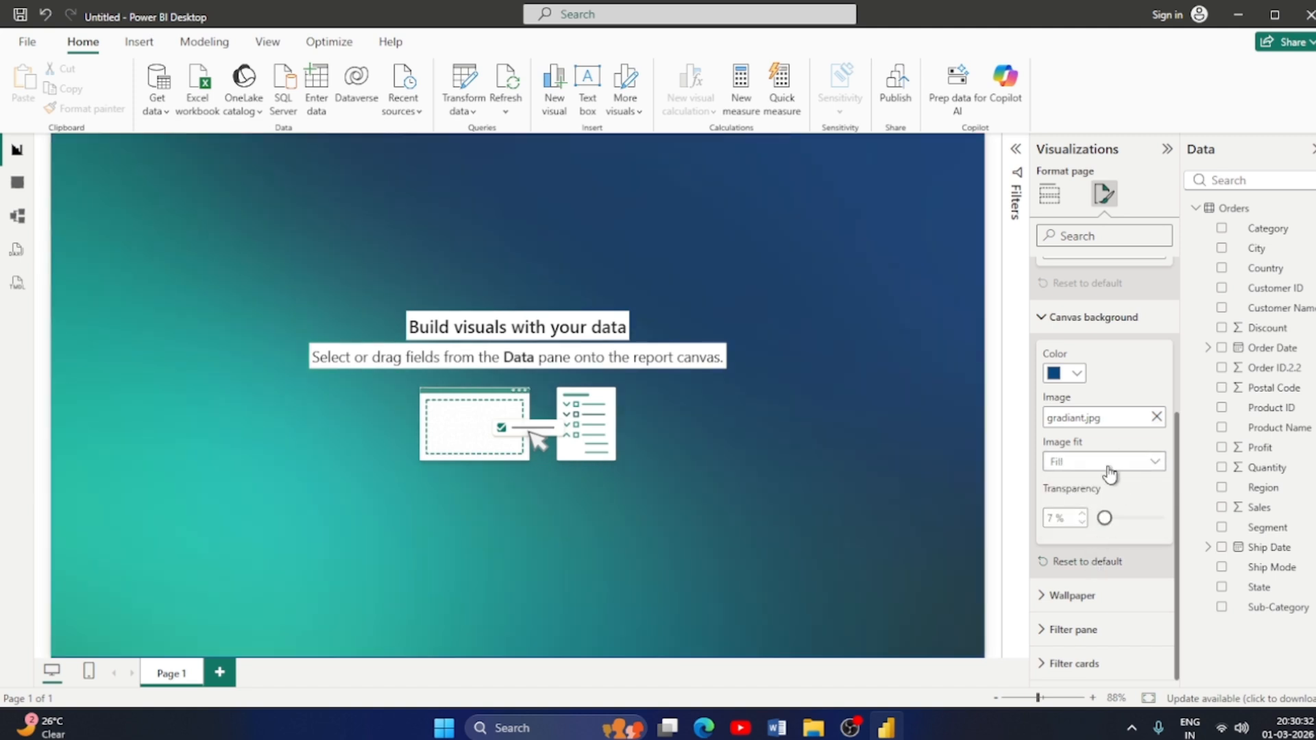
scroll(1110, 475, "up", 3)
scroll(1097, 582, "down", 3)
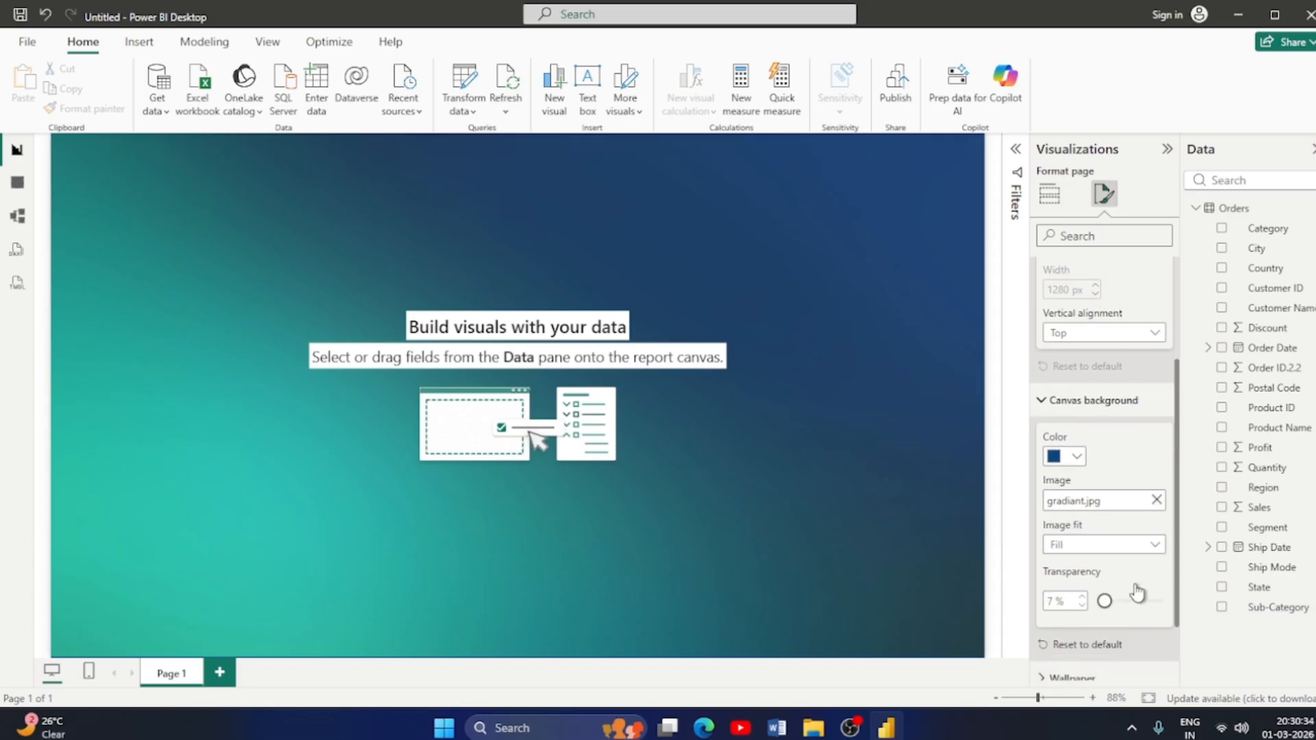
scroll(1086, 561, "up", 3)
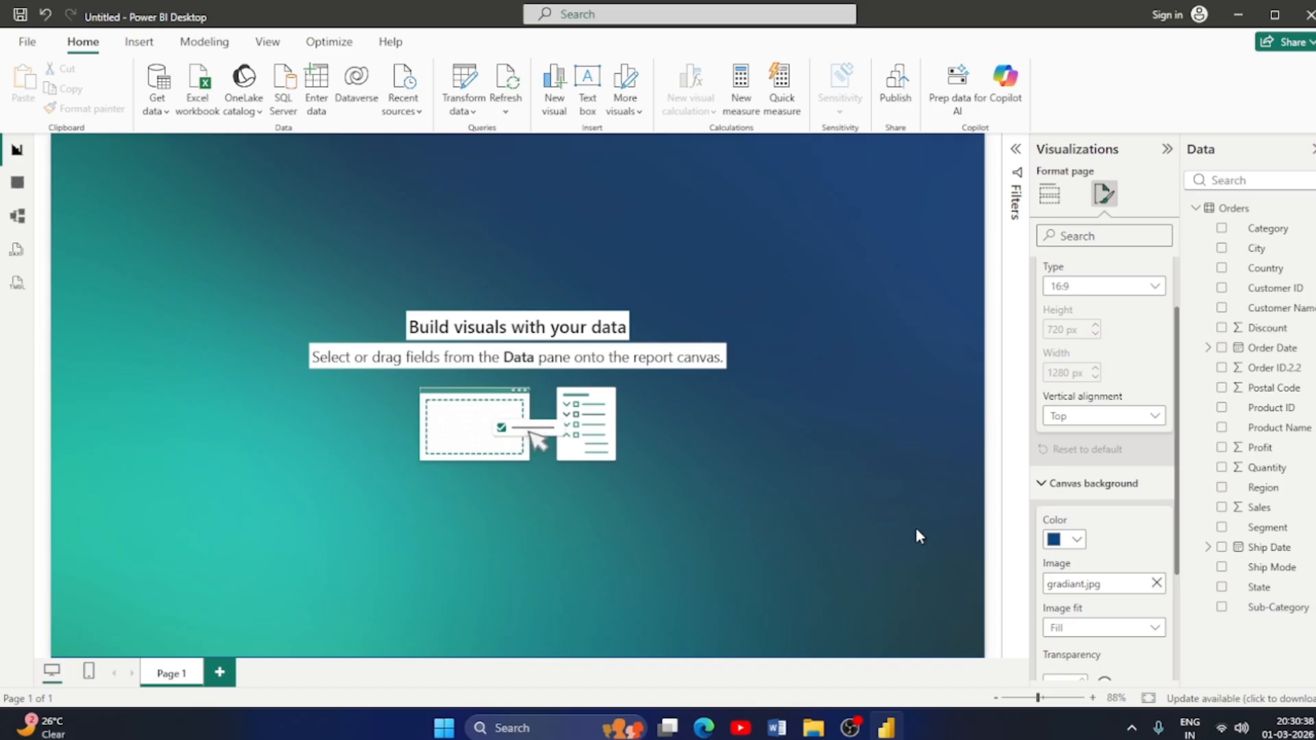
Add a Card visual, move it slightly in from the page's upper-left corner and shrink it to a small tile.
left_click(335, 244)
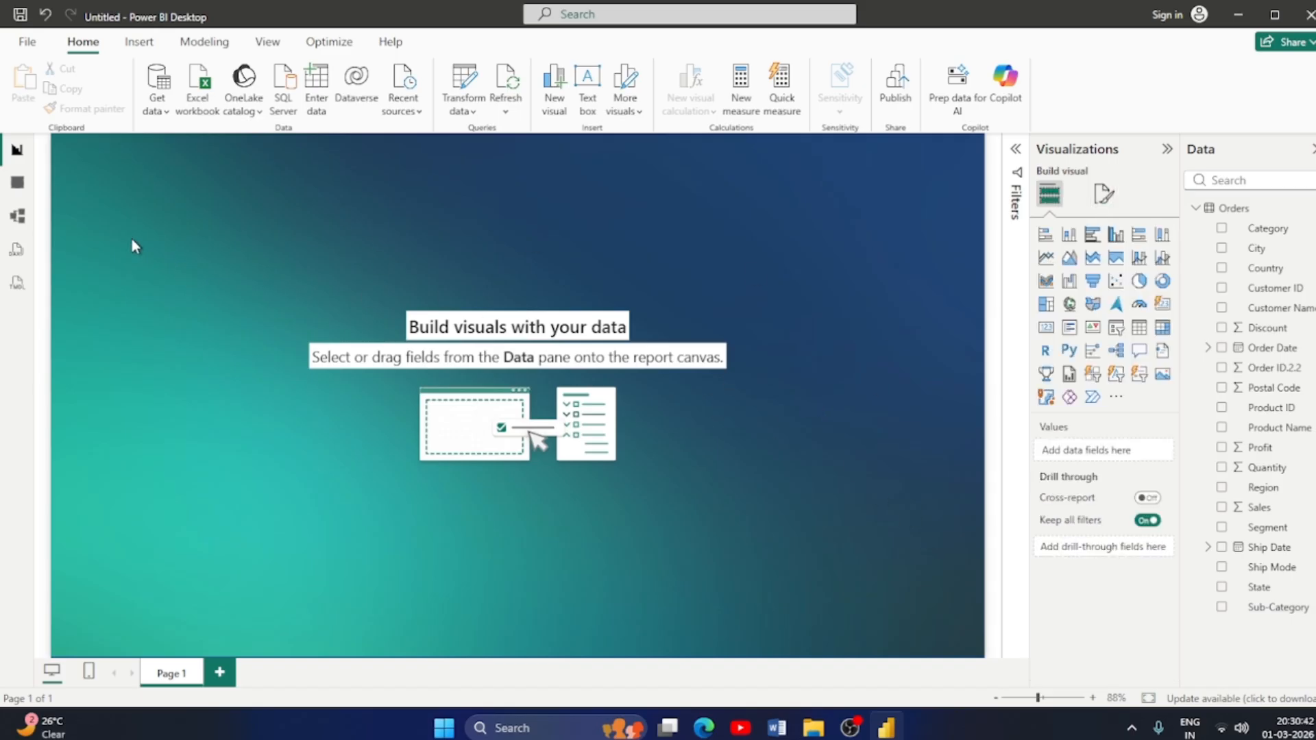
left_click(1053, 336)
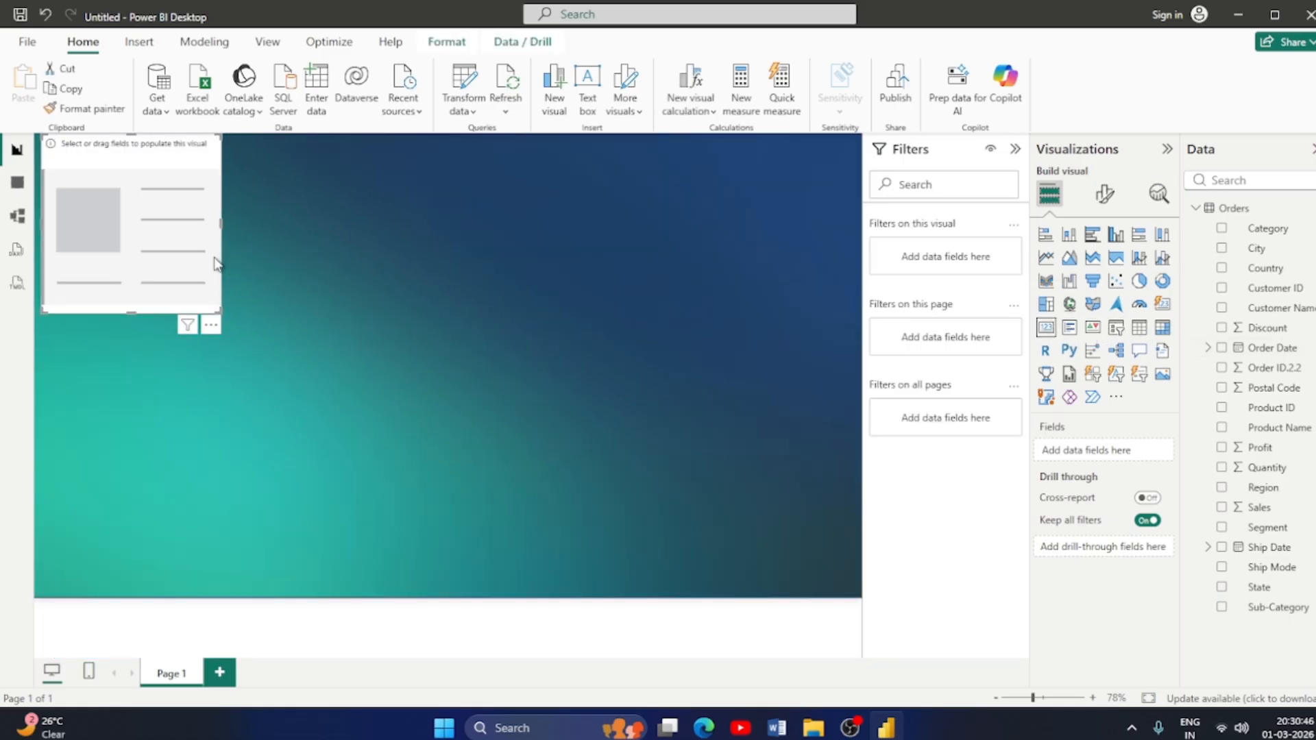
left_click_drag(176, 240, 219, 282)
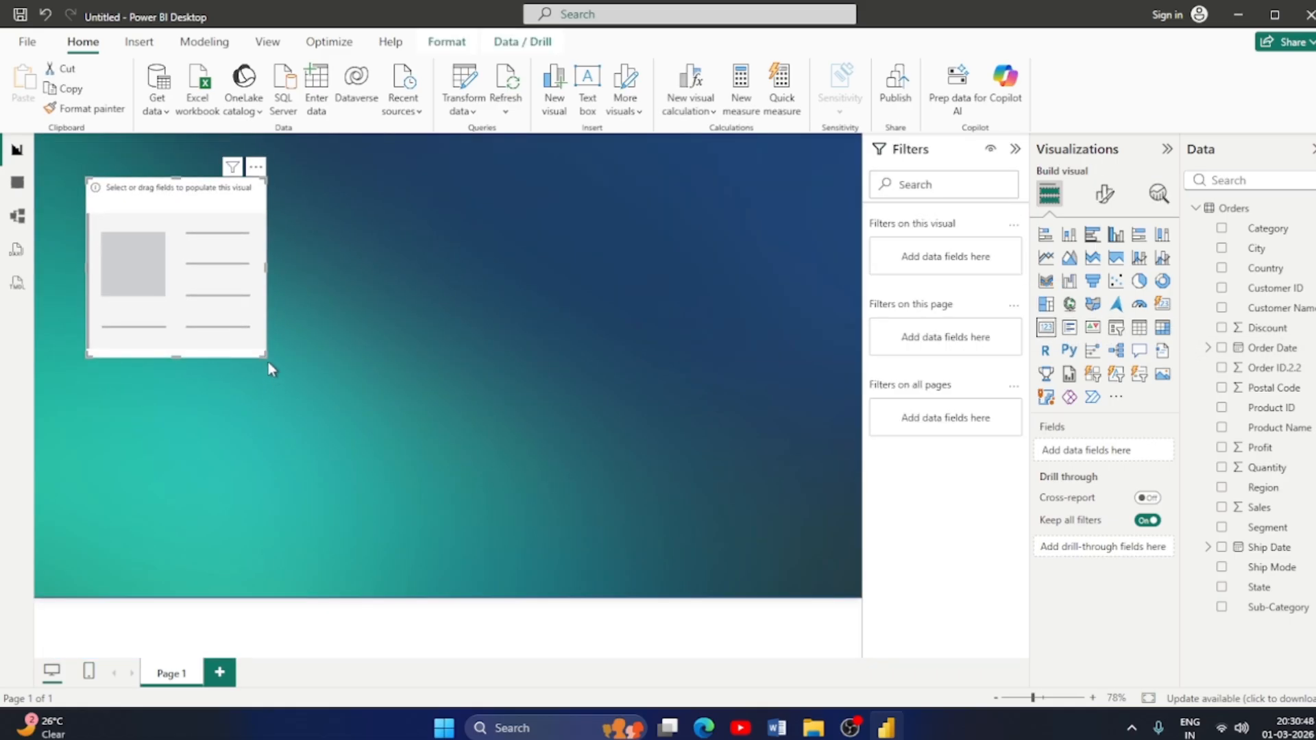
left_click_drag(268, 358, 183, 277)
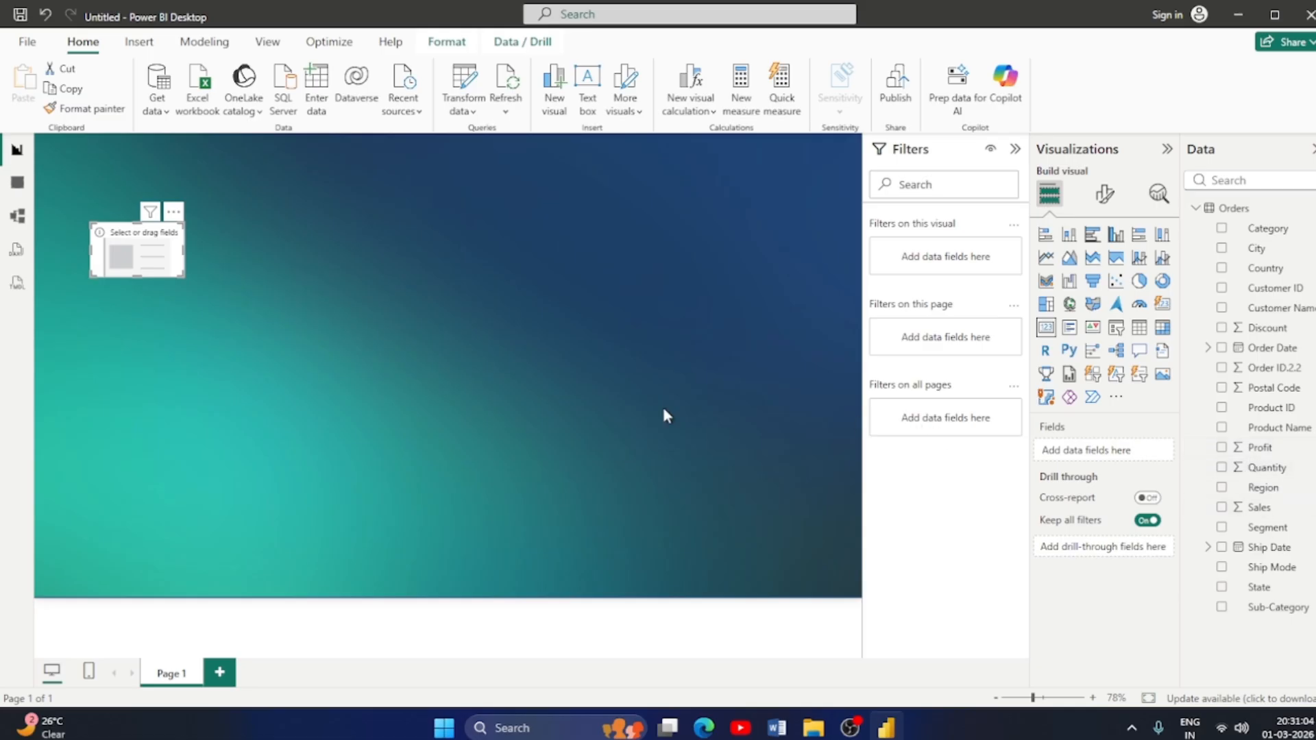
Add the Sales field to the card and check that it is aggregated as Sum.
left_click_drag(1266, 507, 1113, 449)
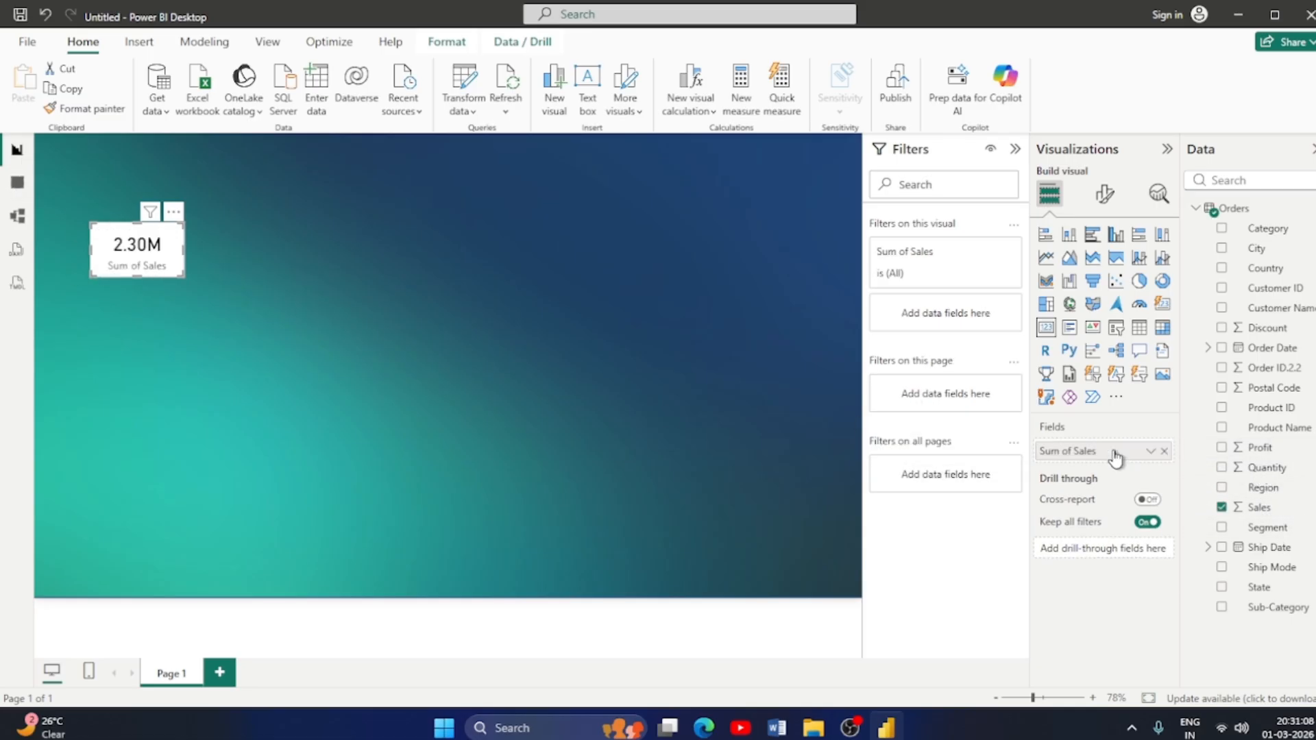
right_click(1112, 450)
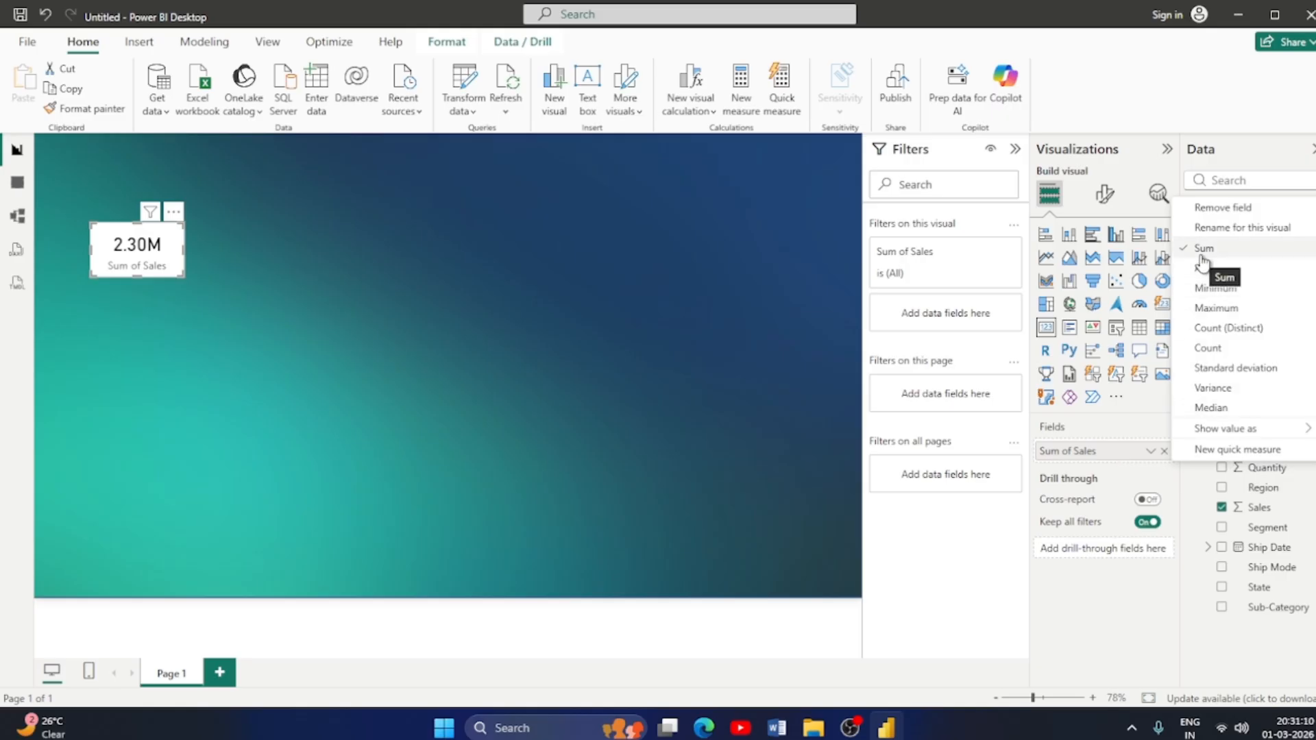
left_click(189, 261)
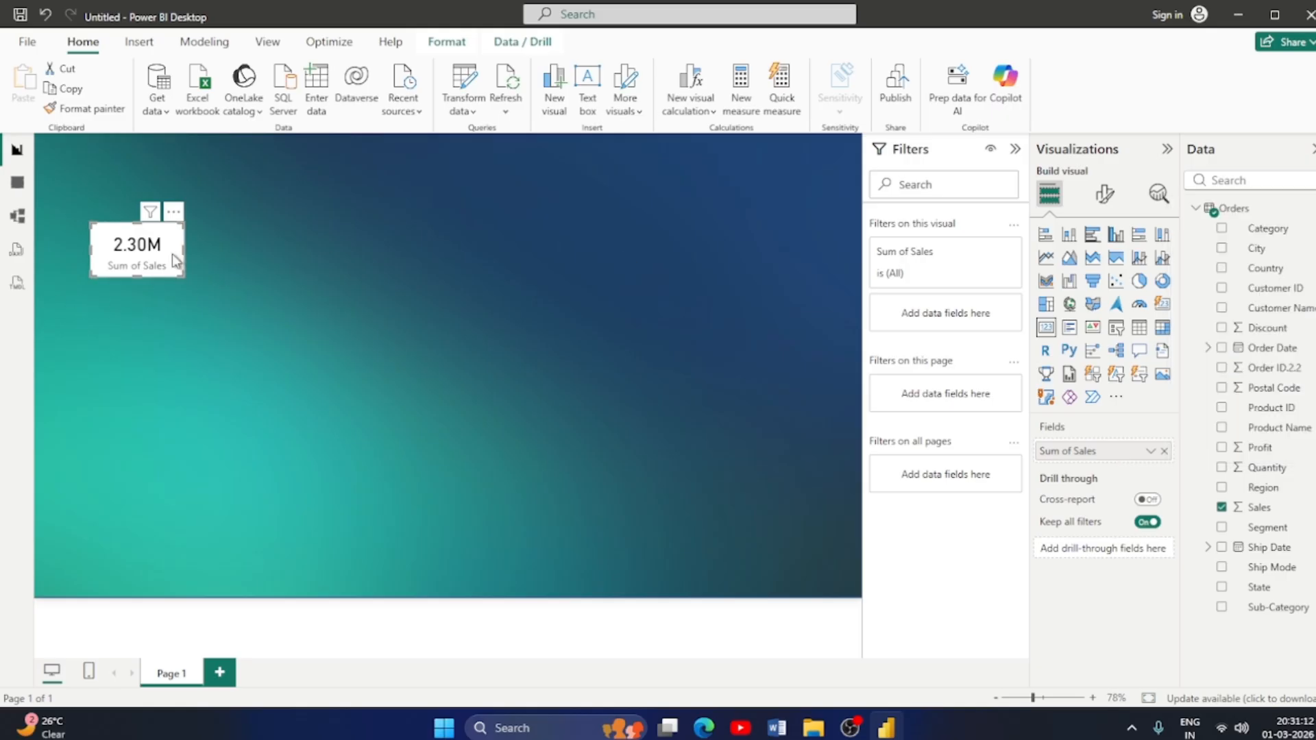
Set the font size of the card's callout value to 15.
left_click(1104, 194)
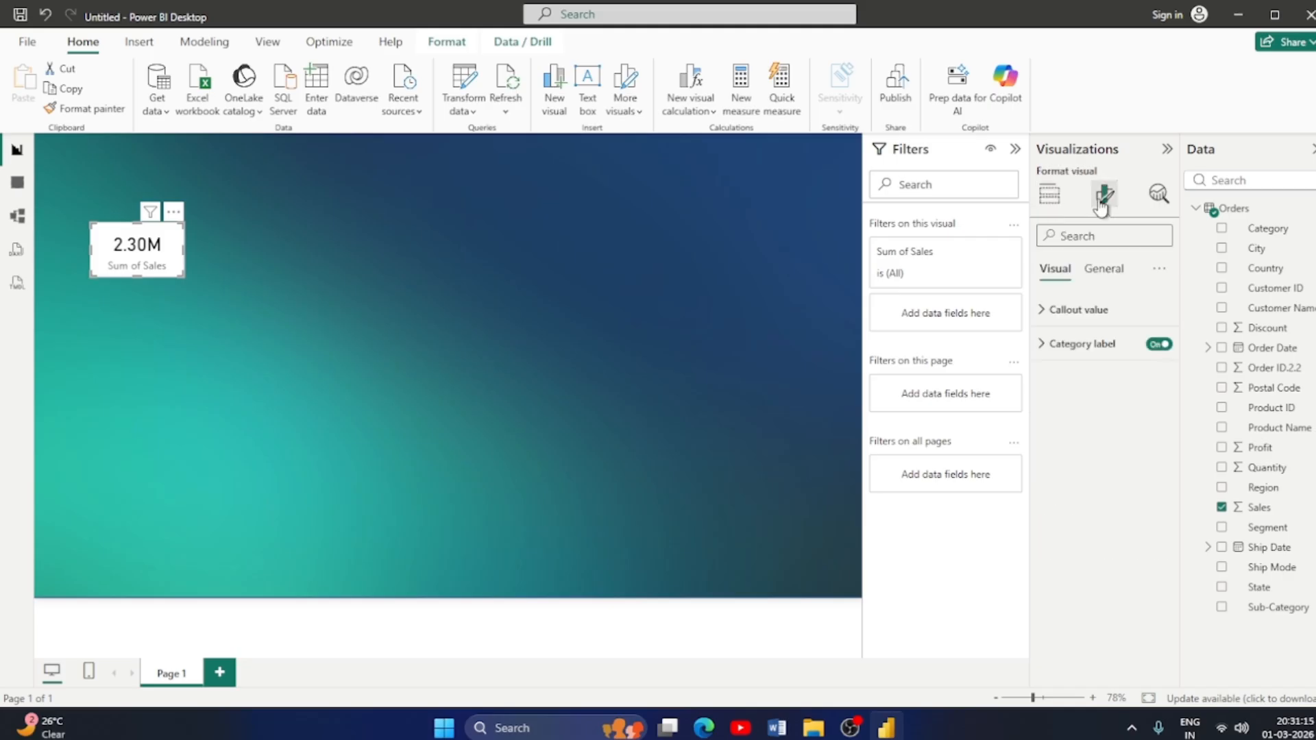
left_click(1040, 313)
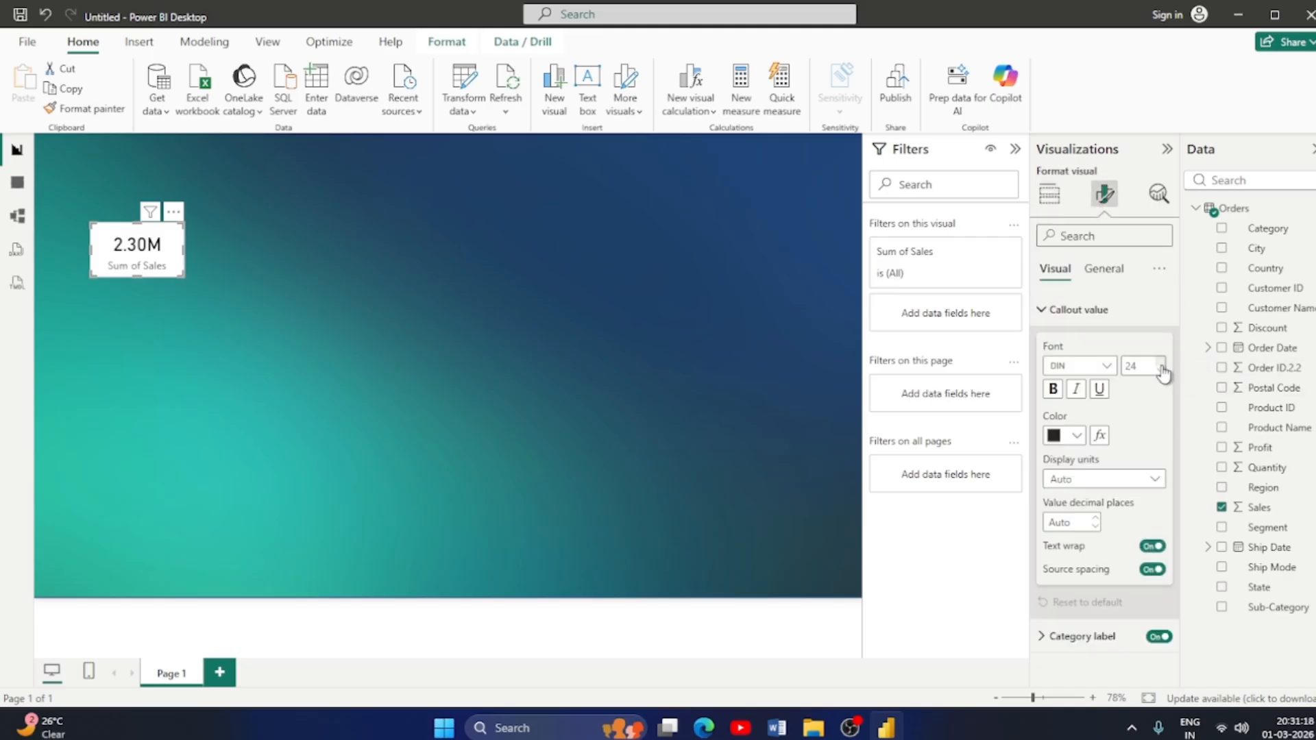
left_click_drag(1150, 366, 1118, 369)
key("Return")
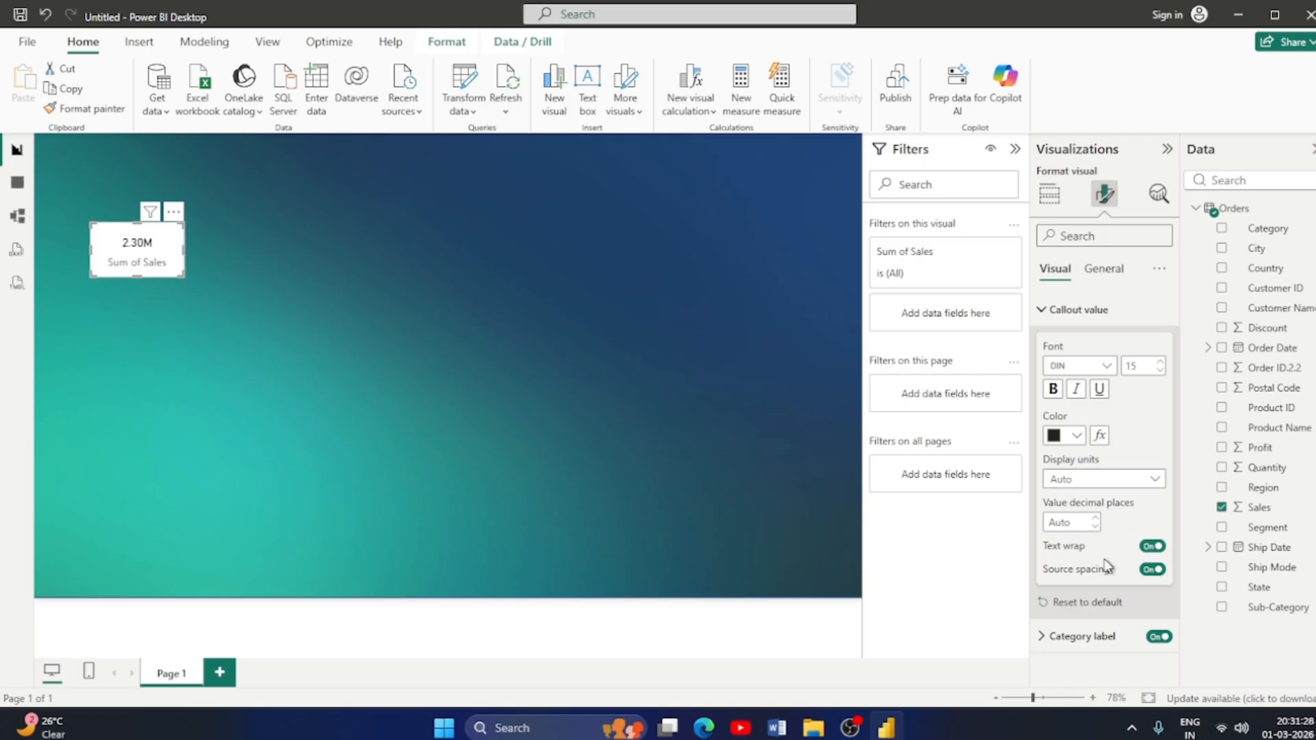
left_click(1139, 481)
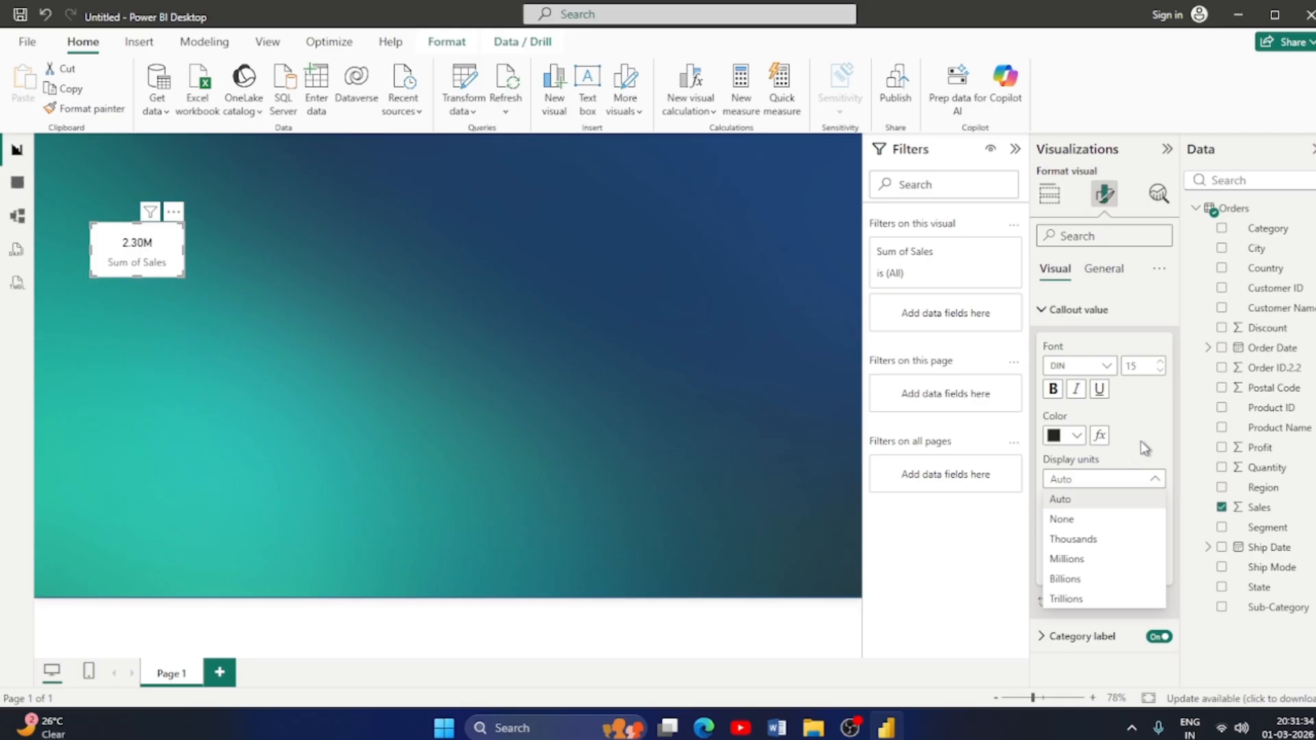
left_click(1158, 434)
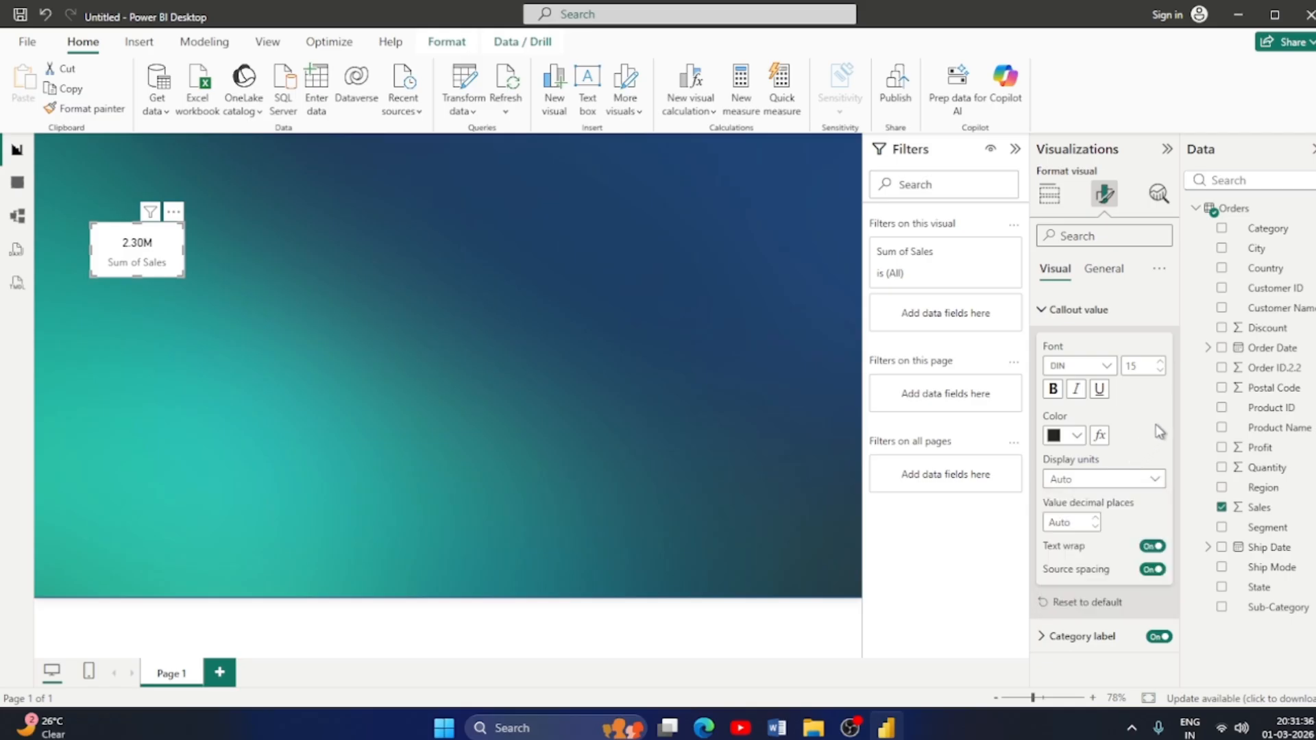
left_click(1157, 638)
left_click(1157, 638)
left_click(1154, 638)
left_click(1156, 638)
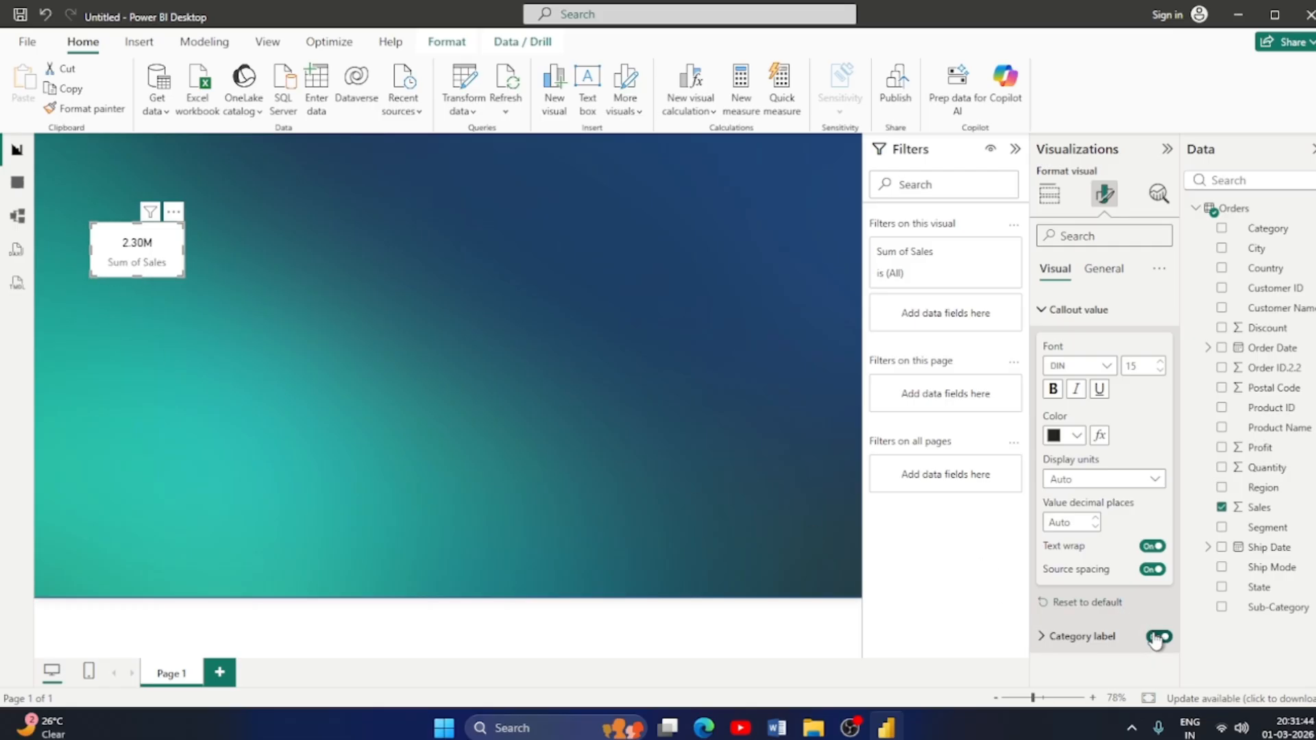
Make the card's callout value black and bold.
left_click(1058, 436)
left_click(1110, 367)
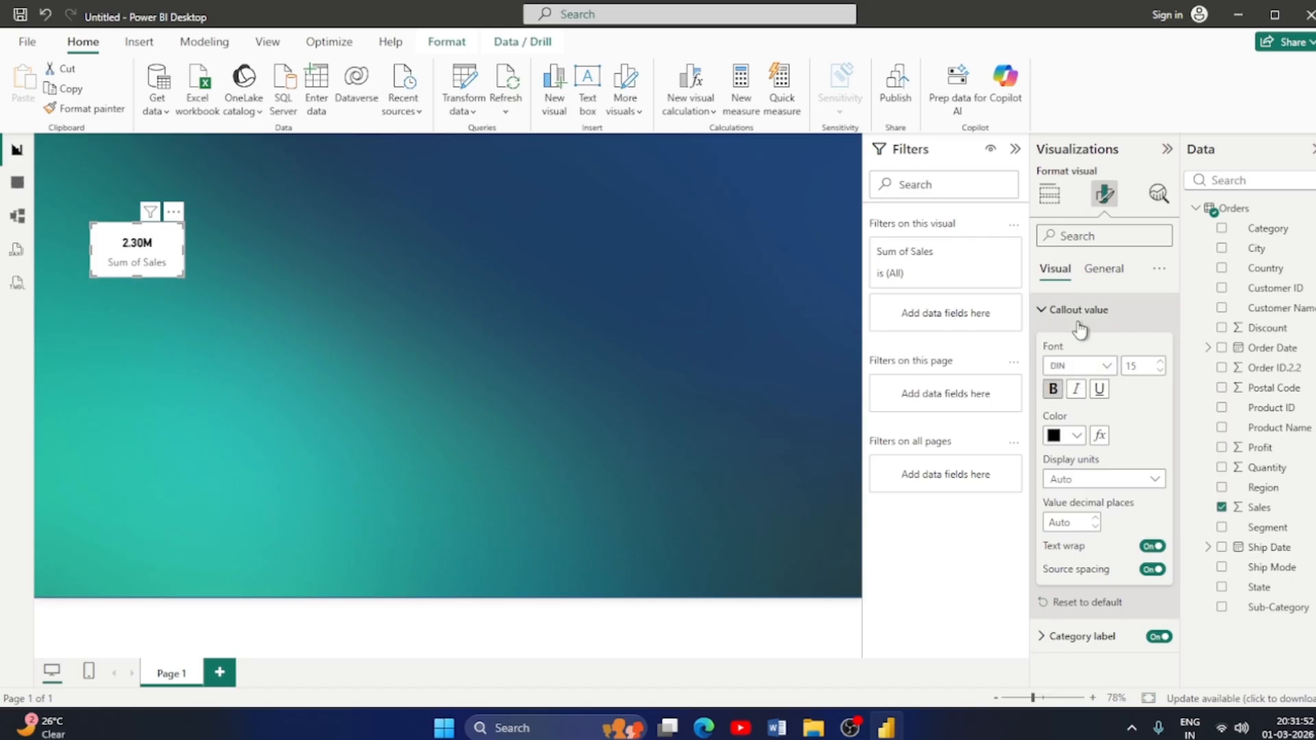
left_click(1044, 311)
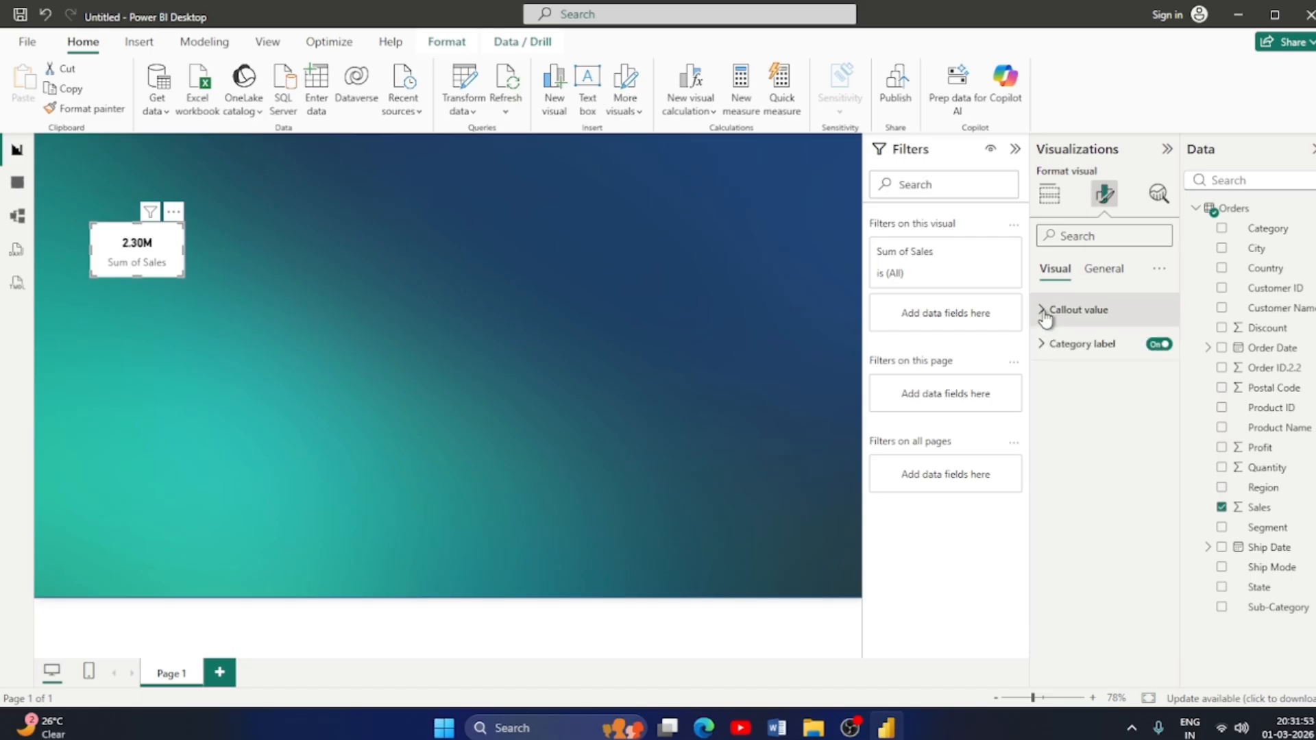
Set the transparency of the card's background effect to 97%.
left_click(1104, 270)
left_click(1060, 377)
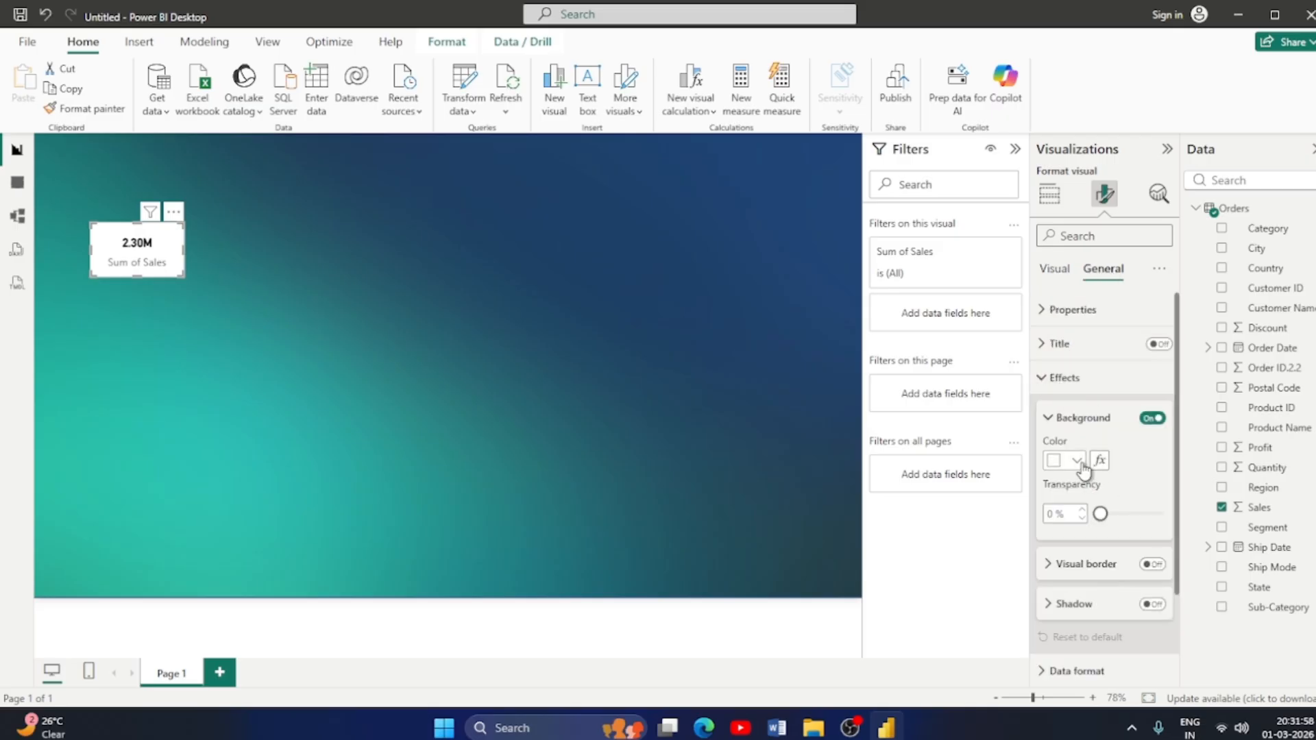
left_click_drag(1099, 513, 1161, 519)
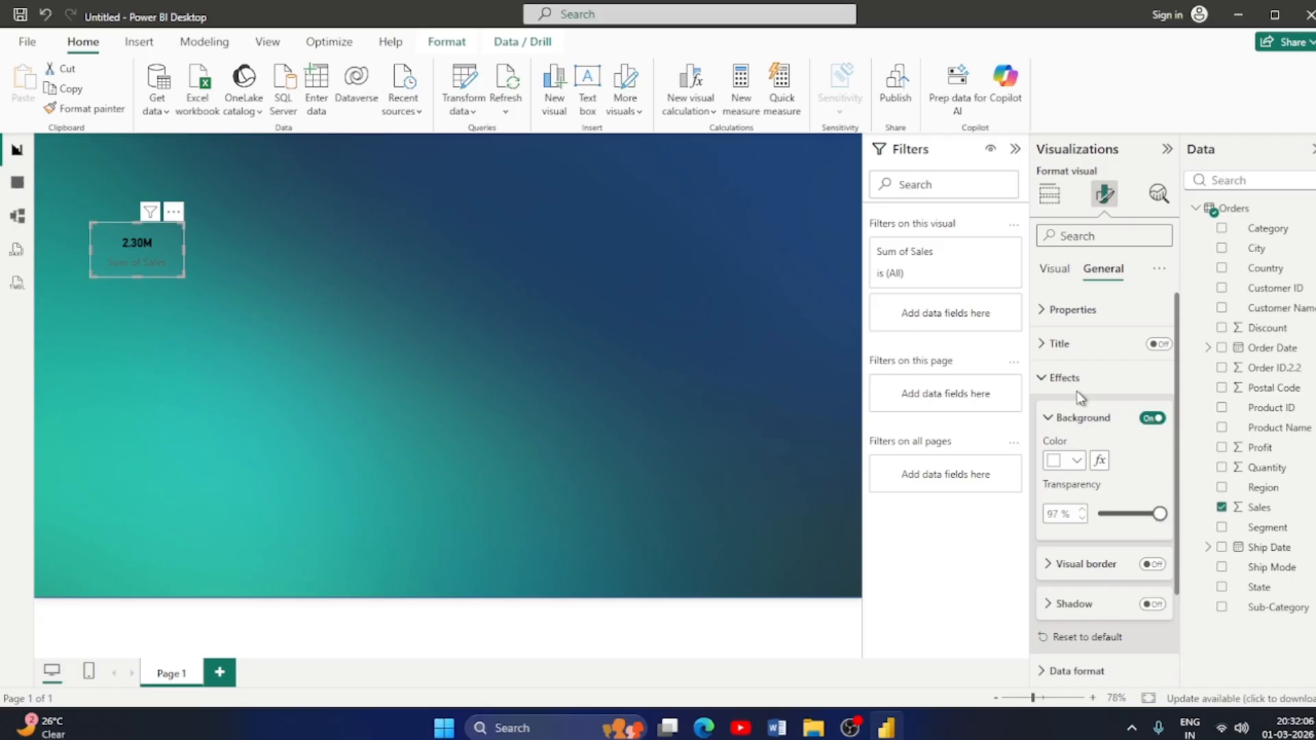
Set the colour of the card's callout value to white.
left_click(1055, 269)
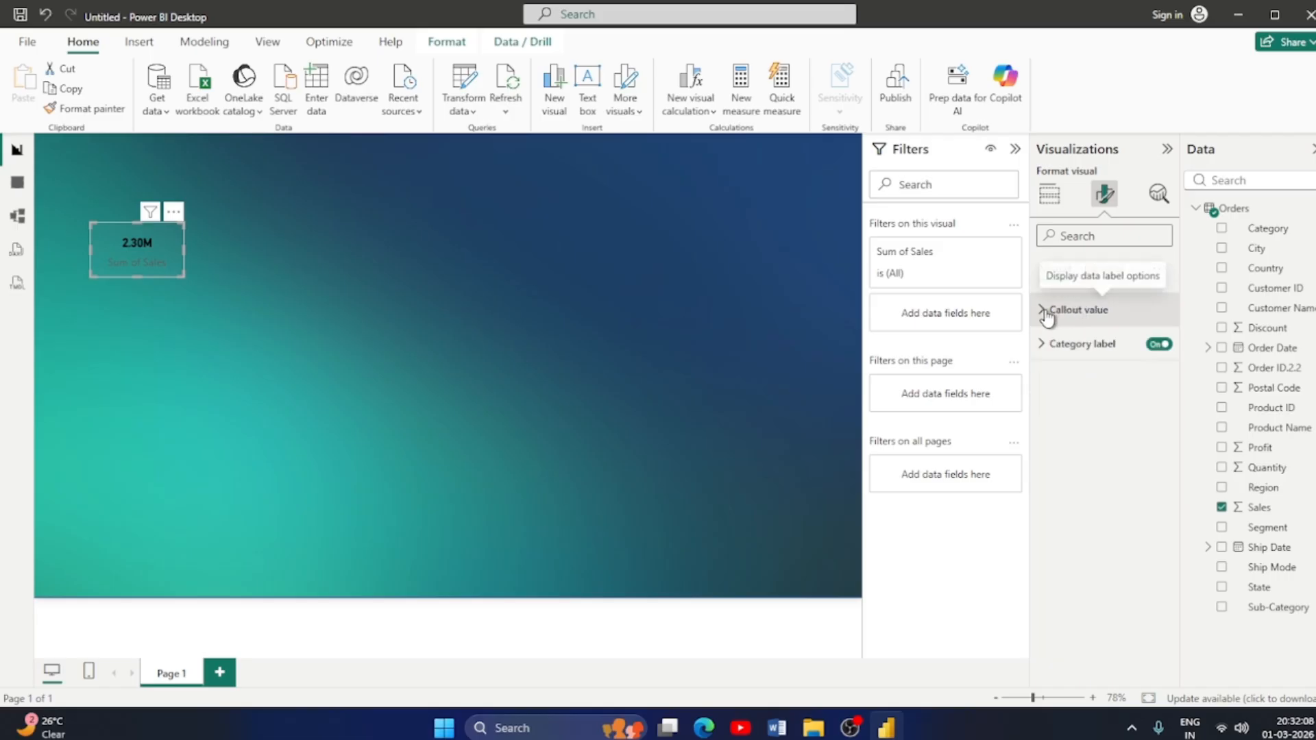
left_click(1073, 310)
left_click(1081, 438)
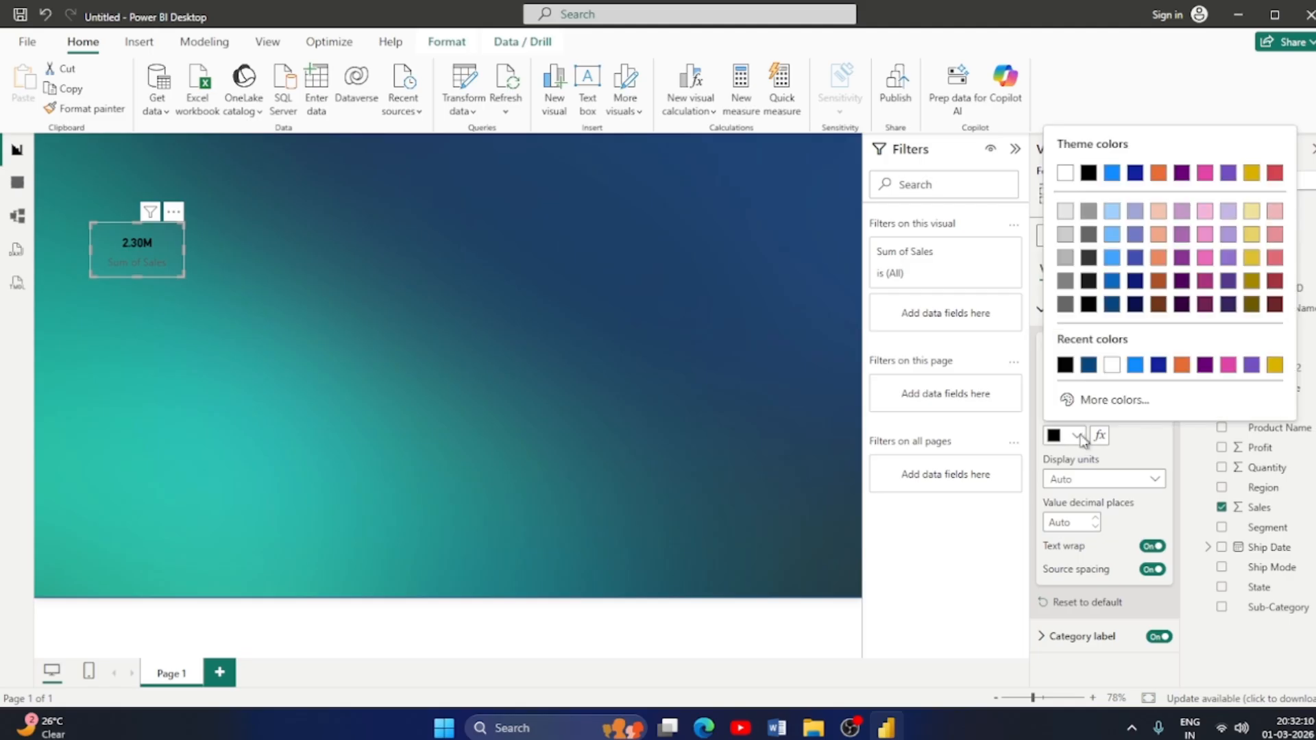
left_click(1116, 370)
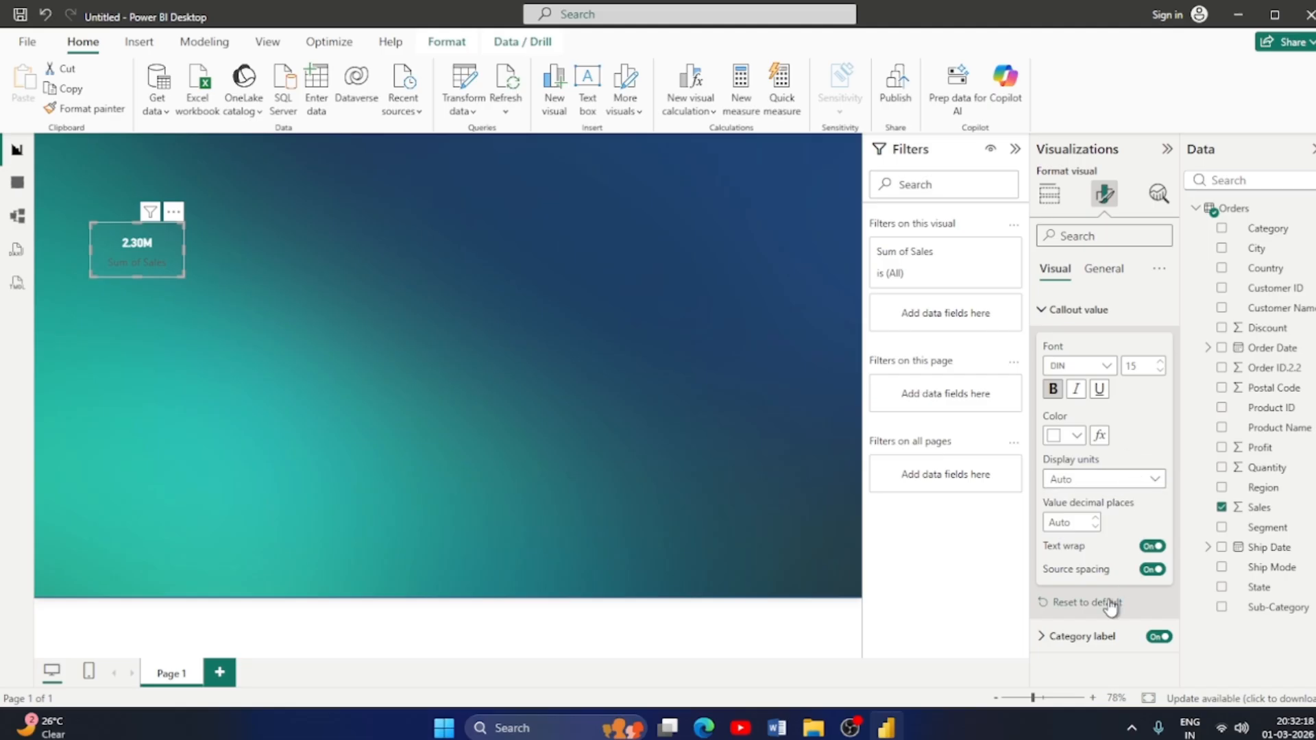
Make the card's category label white and bold.
left_click(1076, 636)
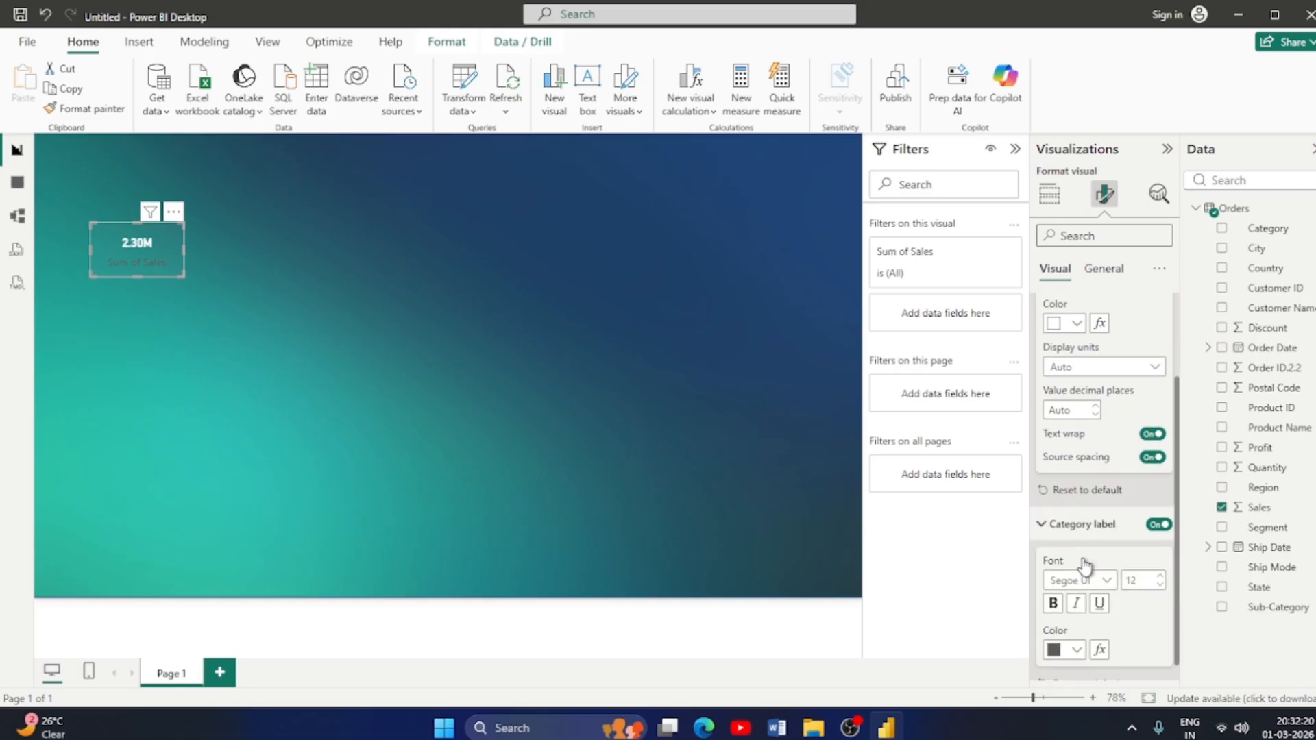
left_click(1078, 631)
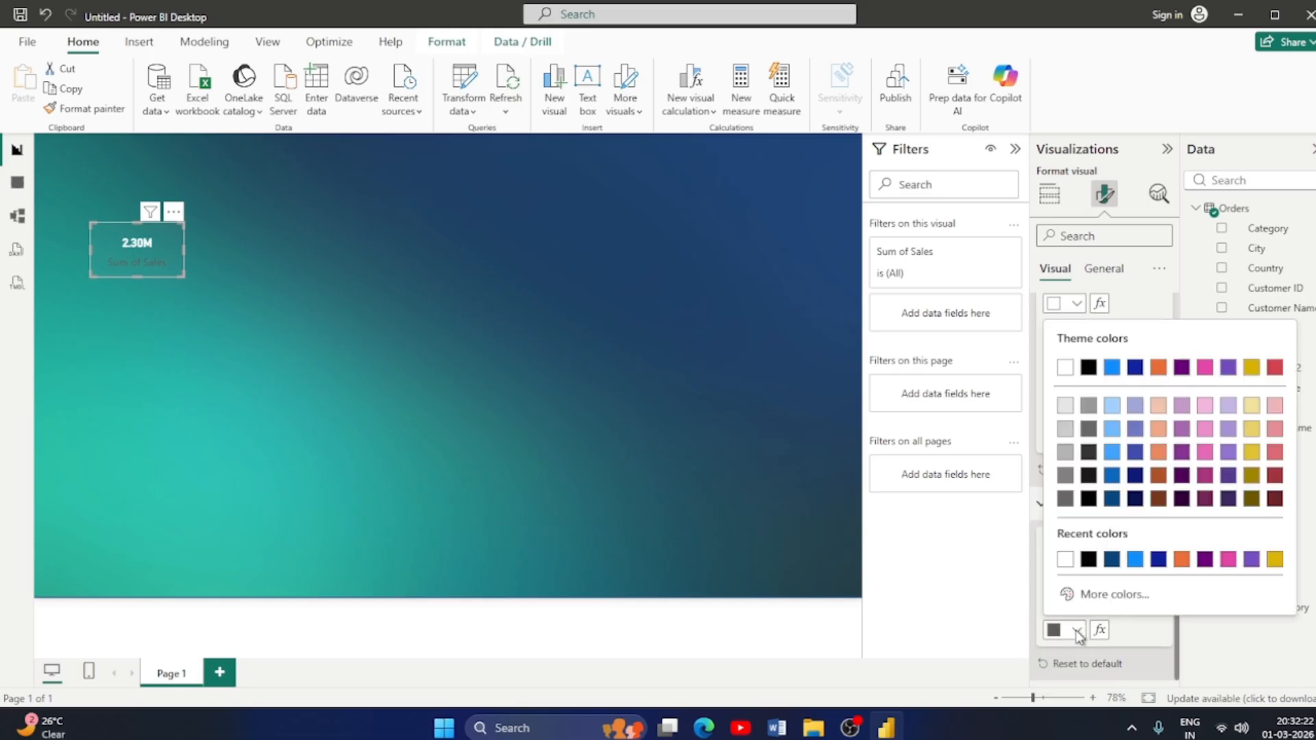
left_click(1065, 560)
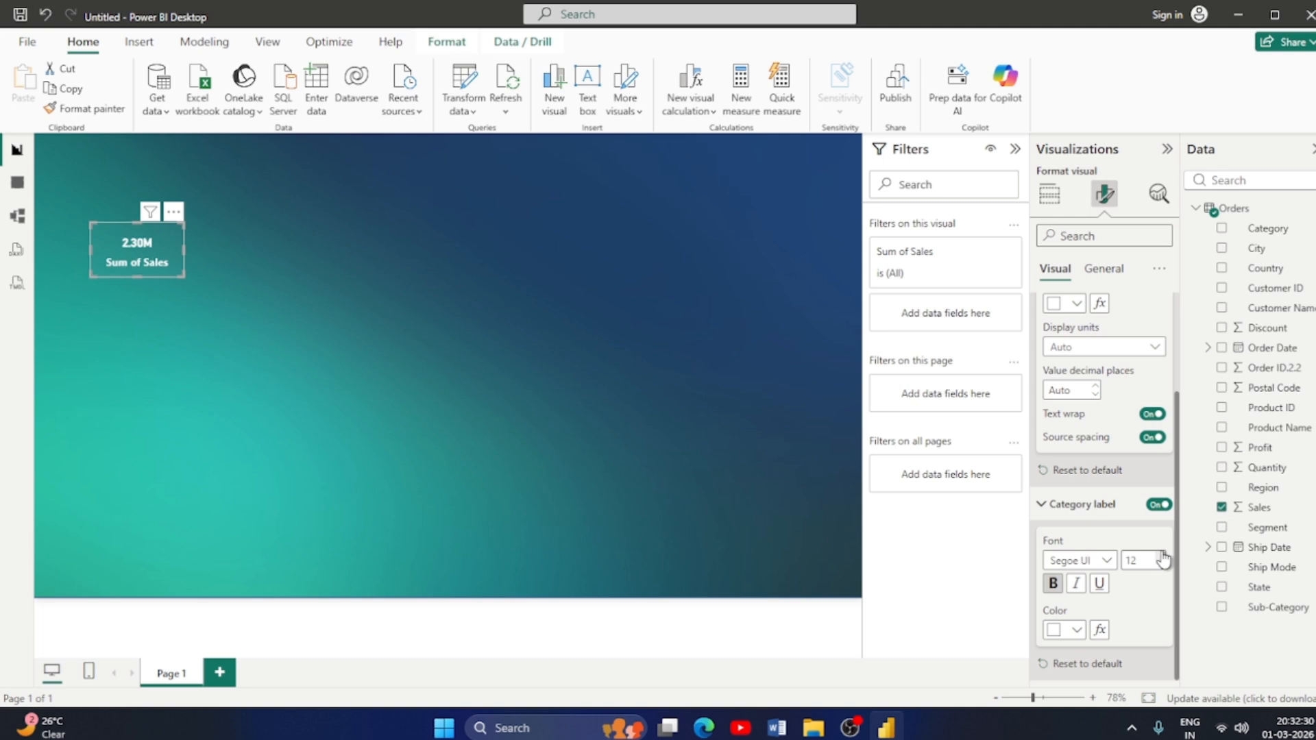
Set the font size of the card's callout value to 18.
scroll(1095, 384, "up", 2)
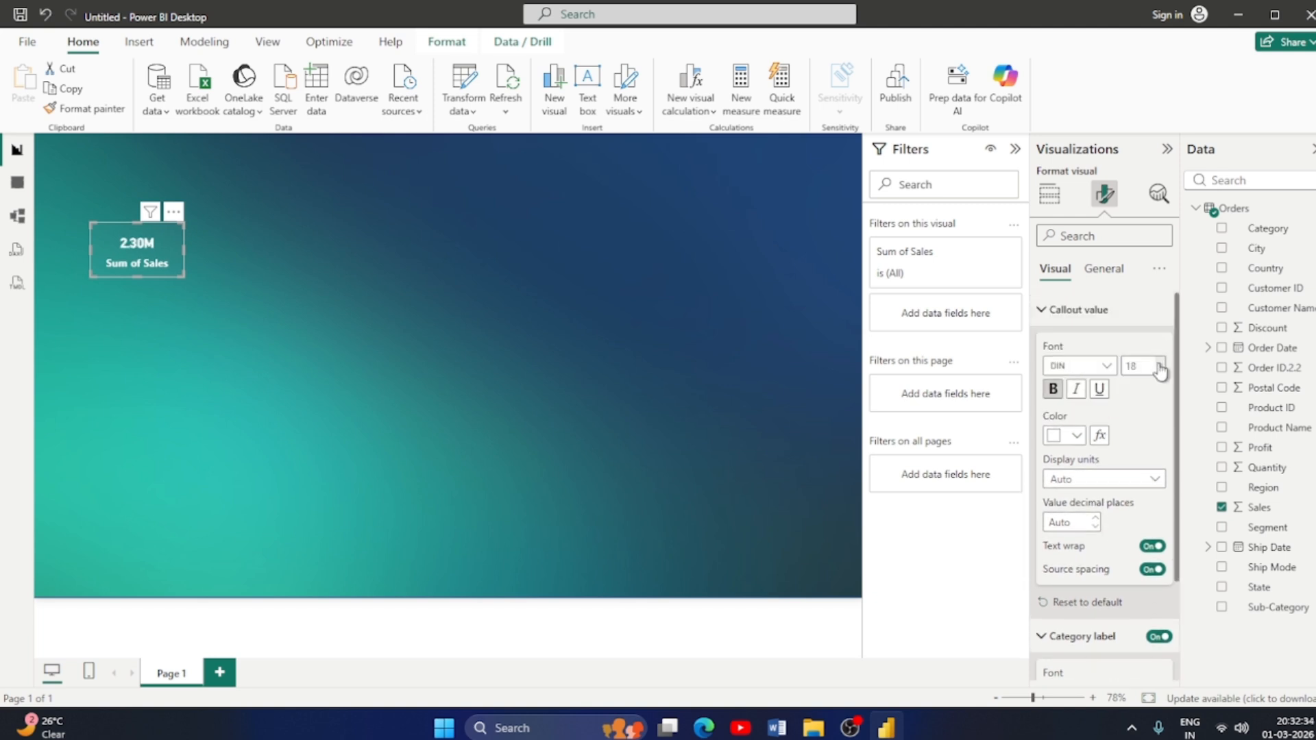
scroll(1124, 480, "down", 2)
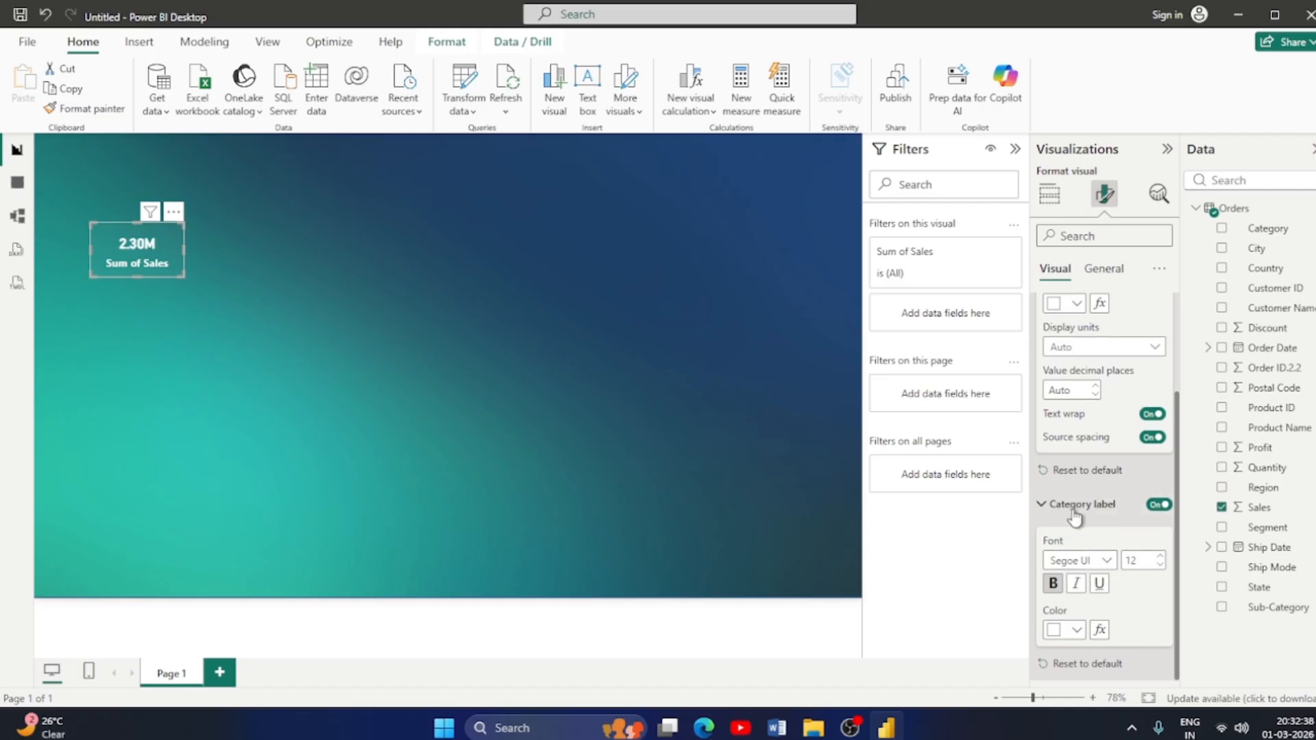
scroll(1082, 514, "up", 2)
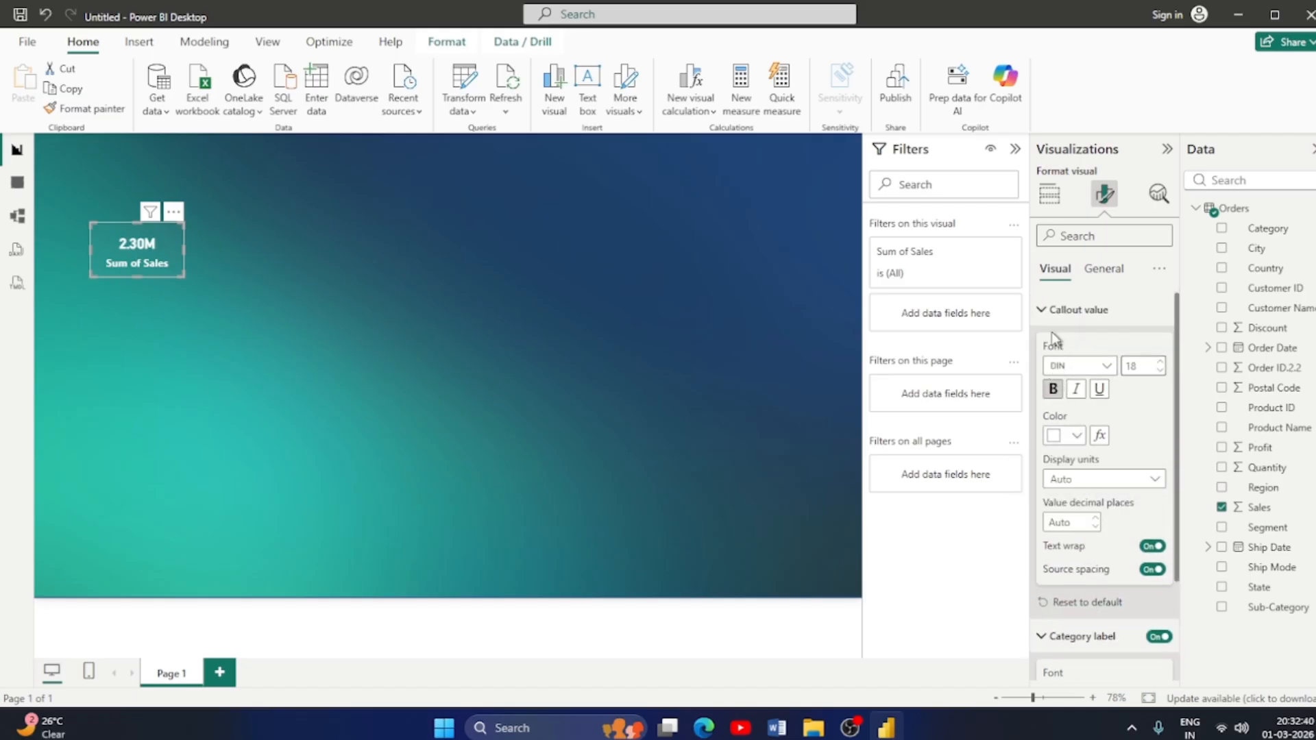
left_click(1039, 308)
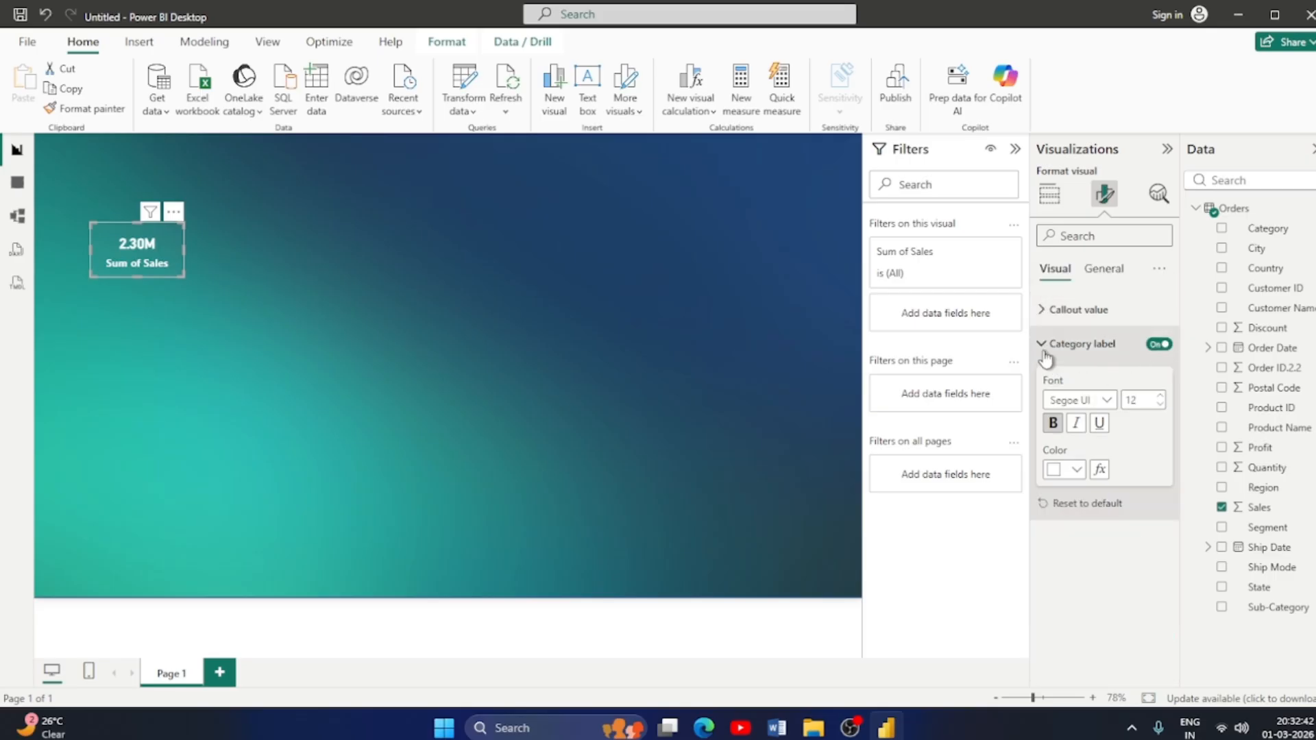
left_click(1041, 310)
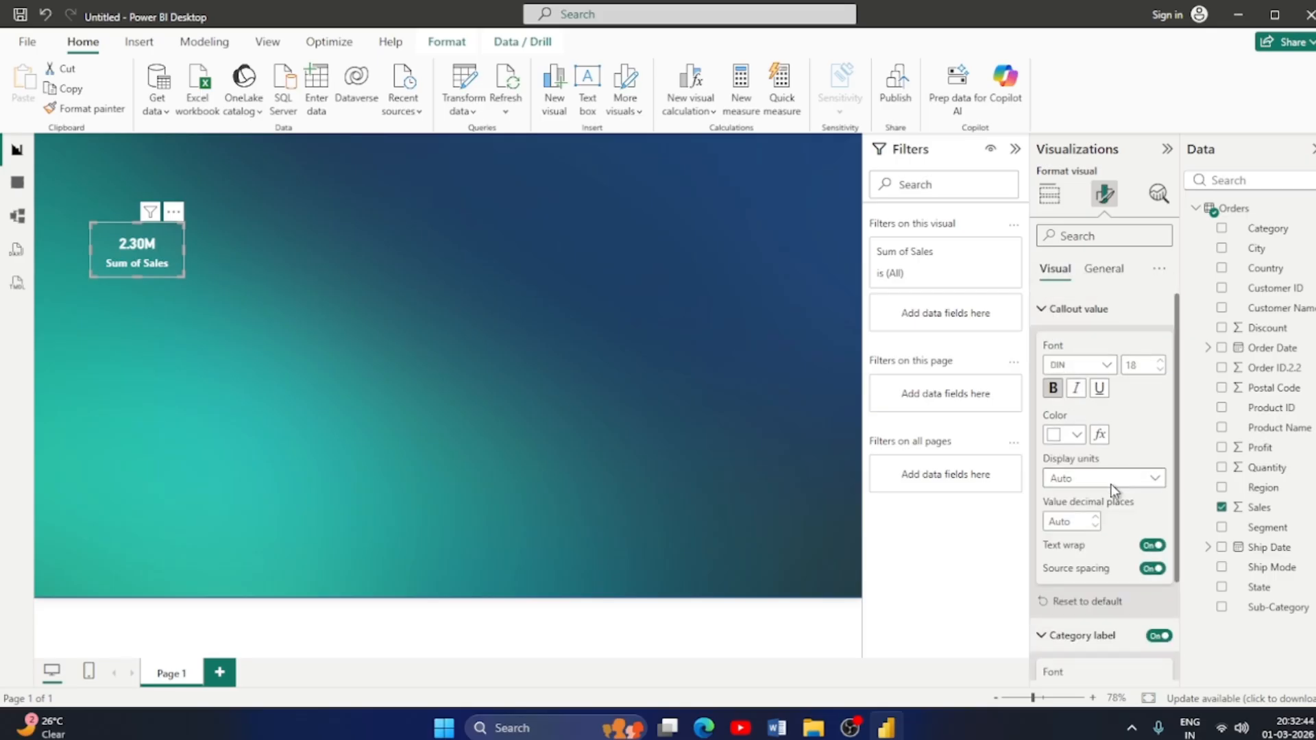
scroll(1109, 480, "down", 2)
scroll(1127, 568, "up", 2)
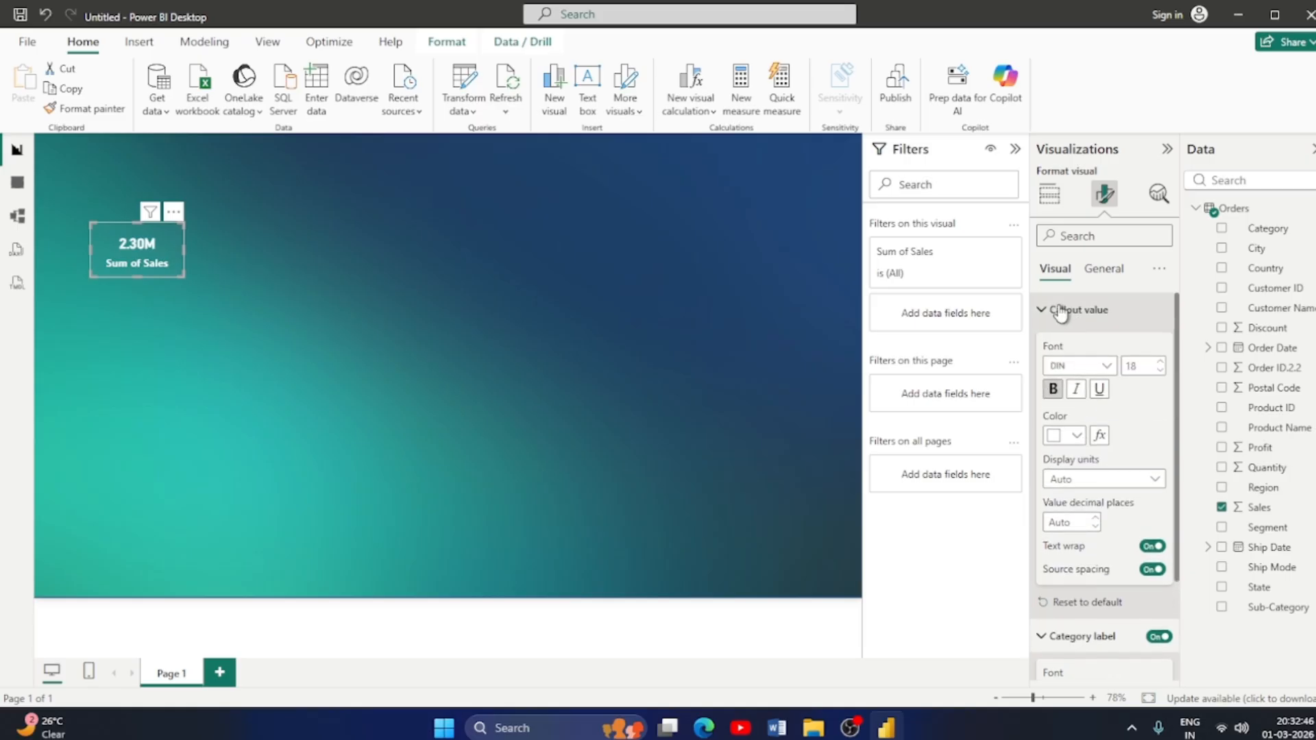
left_click(1041, 310)
left_click(1043, 348)
left_click(1043, 348)
left_click(1043, 347)
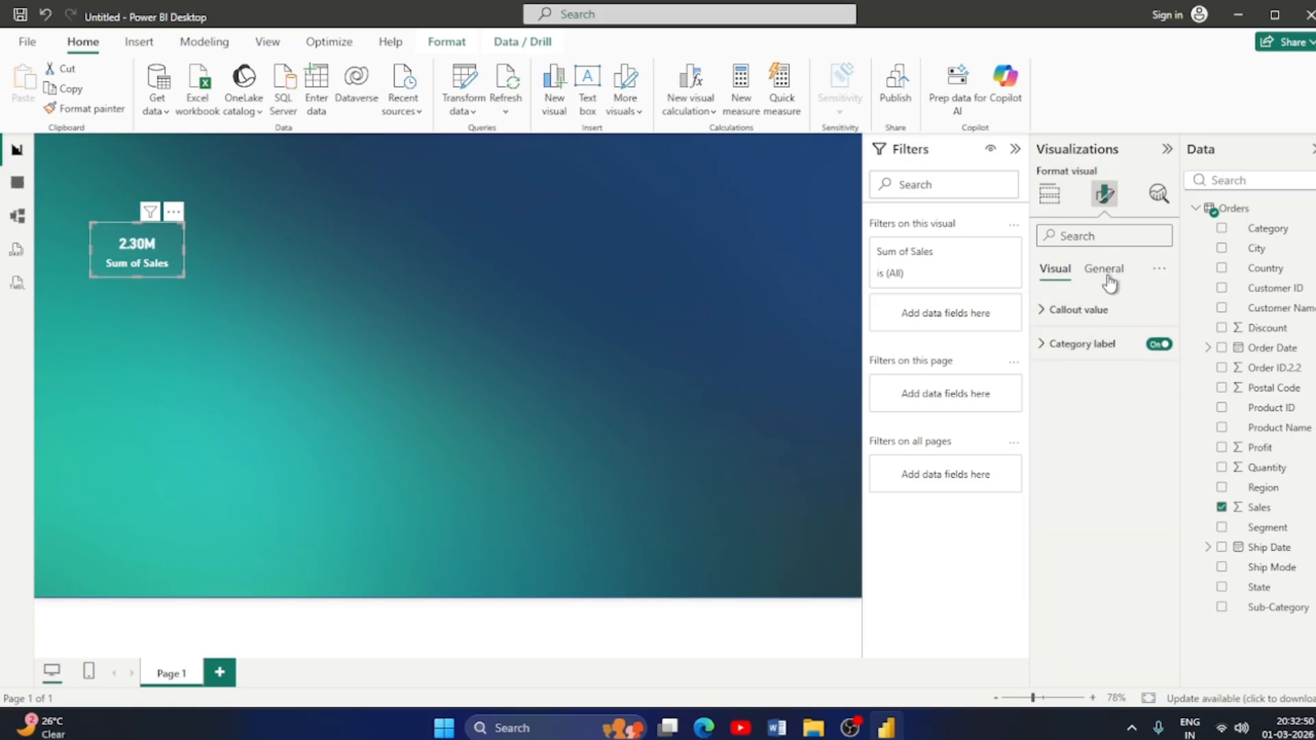
Add a white visual border with rounded corners to the Sum of Sales card.
left_click(1107, 281)
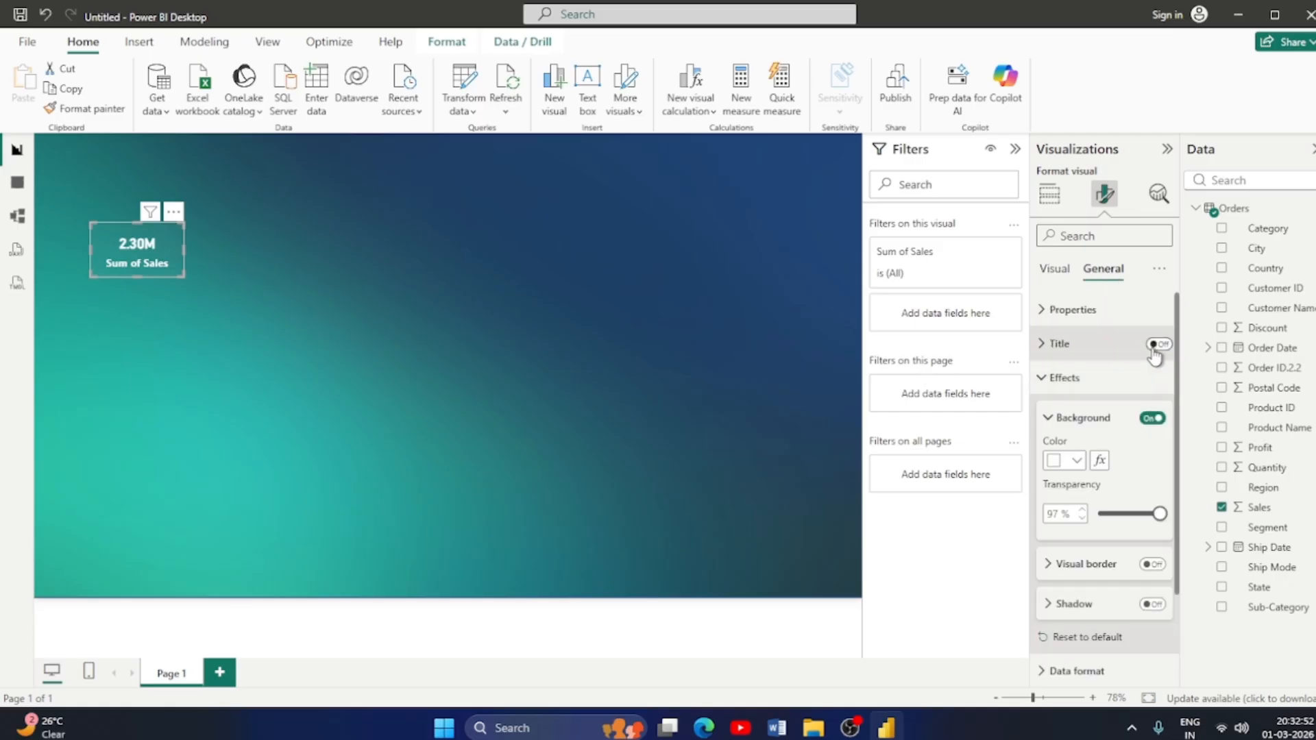
left_click(1045, 345)
left_click(1049, 344)
scroll(1131, 488, "down", 3)
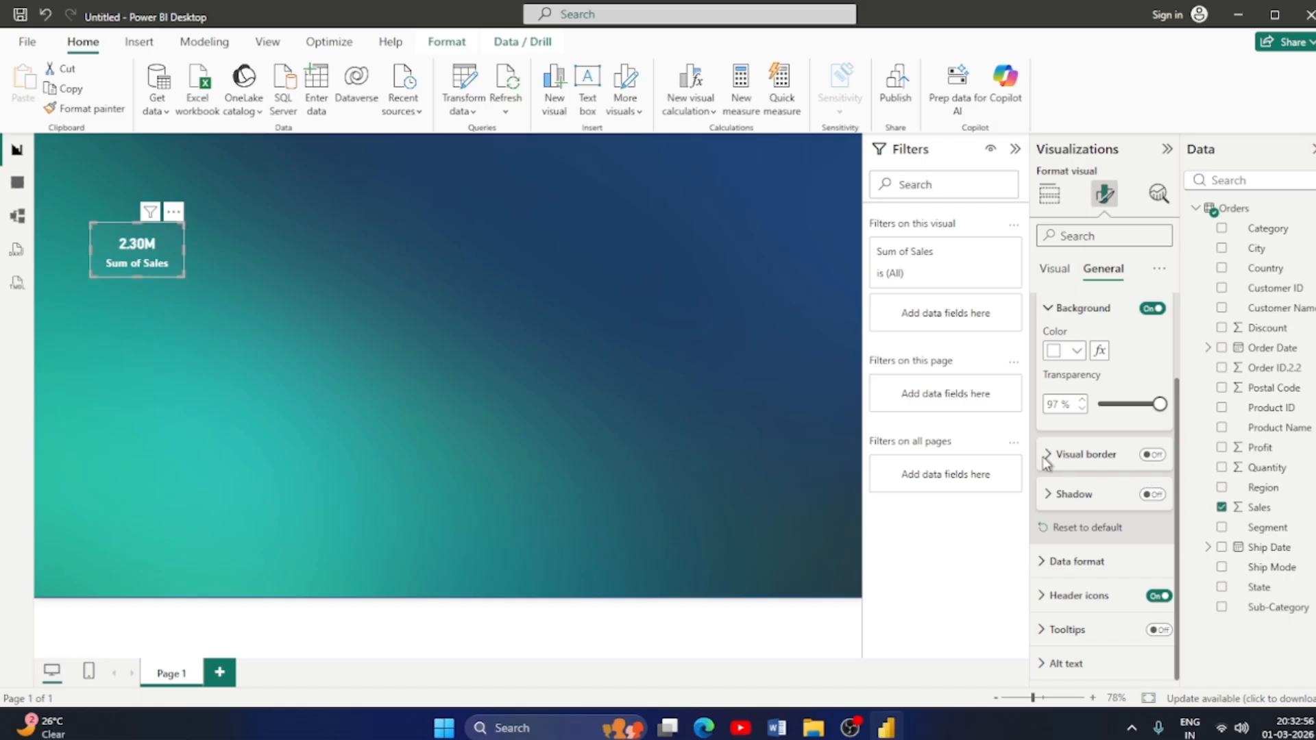
left_click(1048, 456)
left_click(1152, 454)
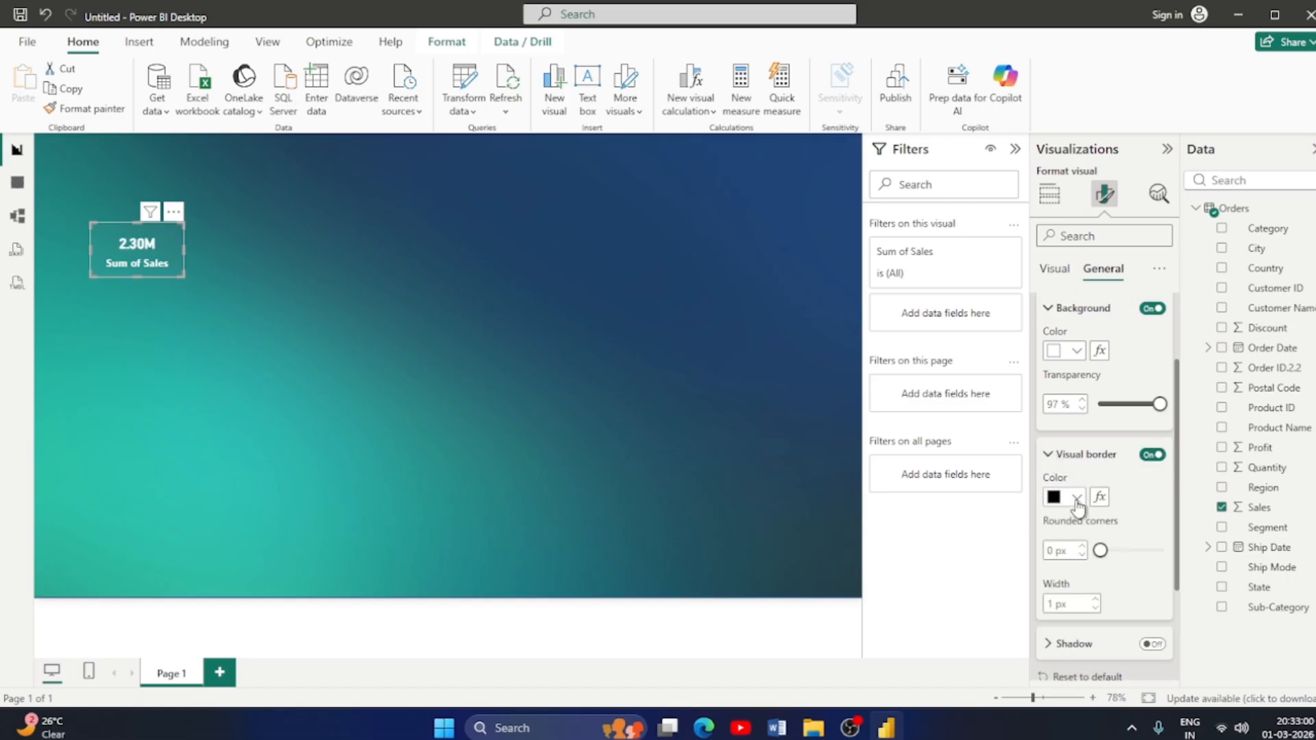
left_click(1076, 498)
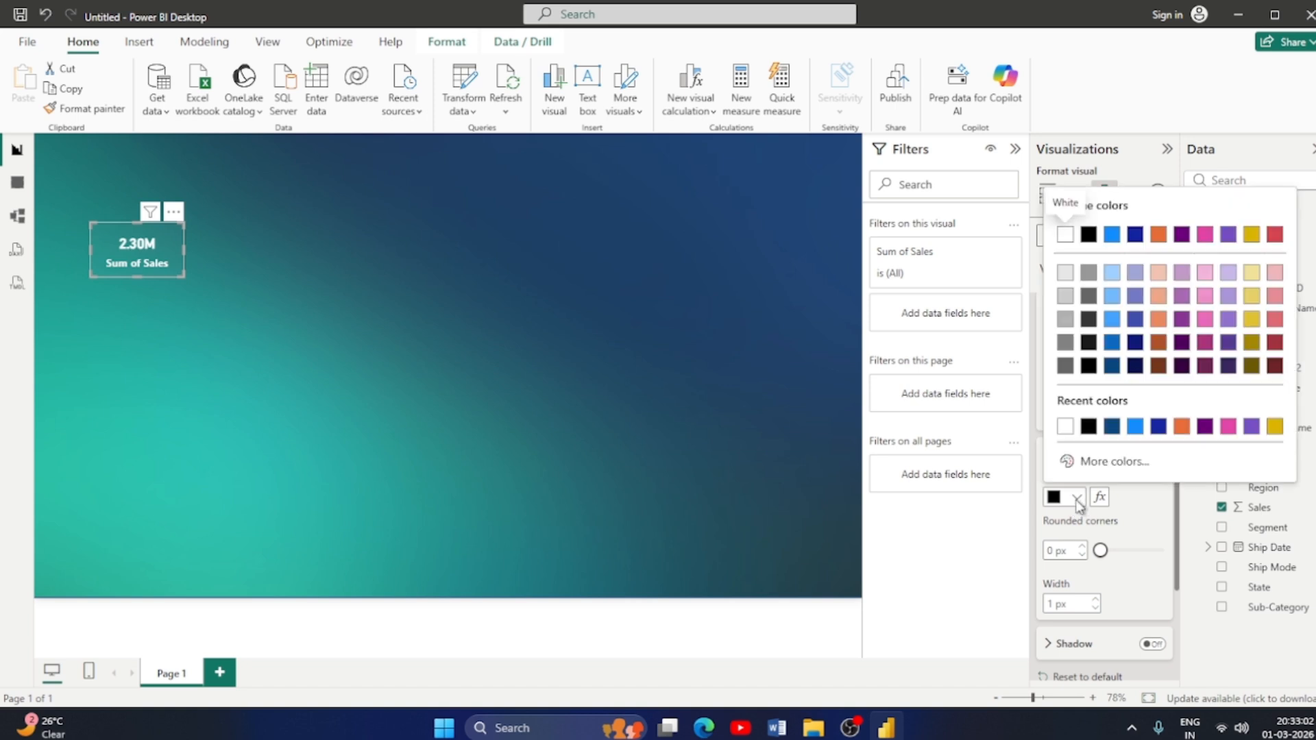
left_click(1064, 429)
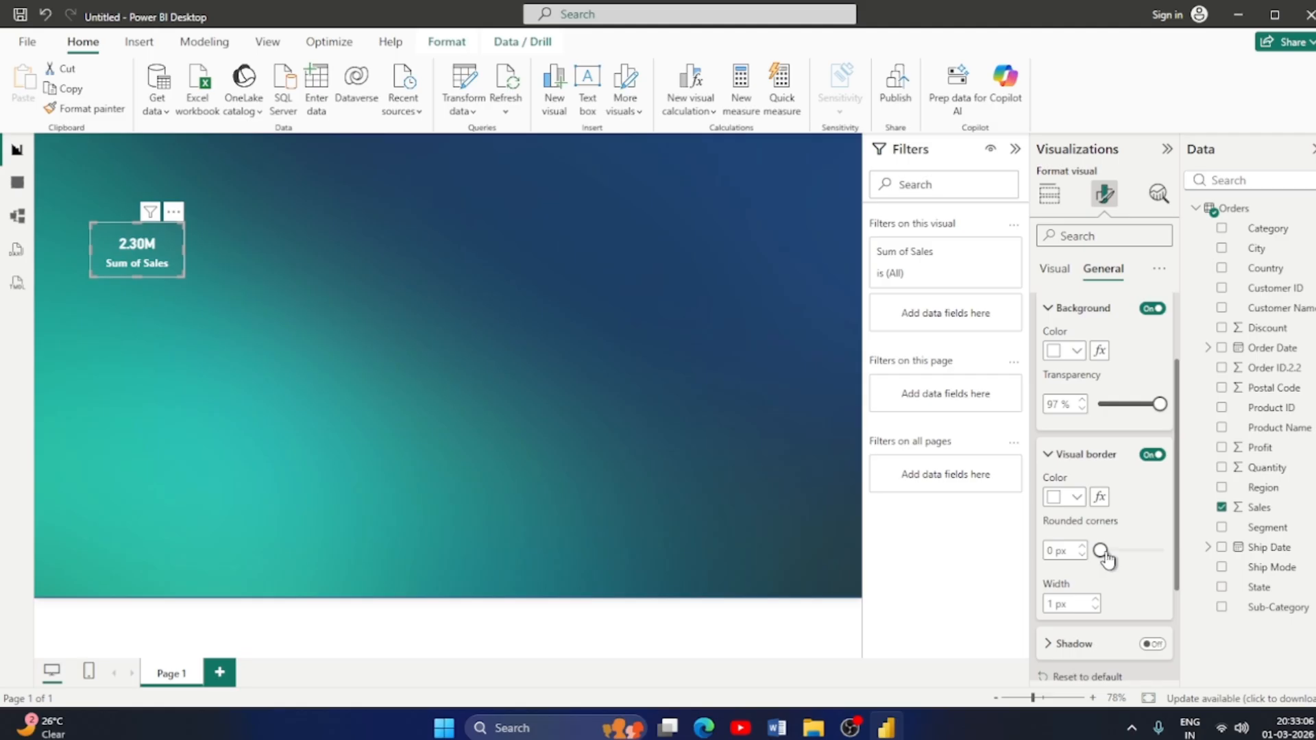
left_click_drag(1101, 550, 1127, 552)
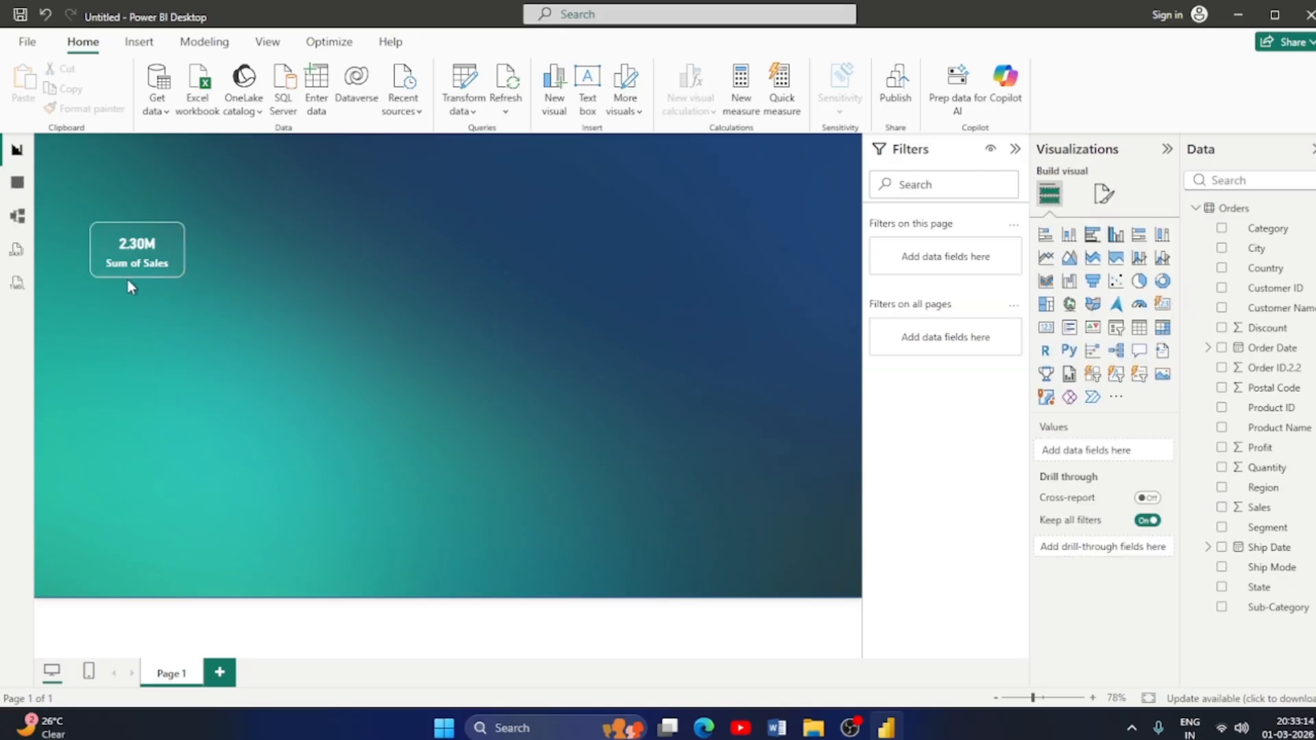
Duplicate the Sum of Sales card four times and line the copies up in one row beside the original.
left_click(175, 259)
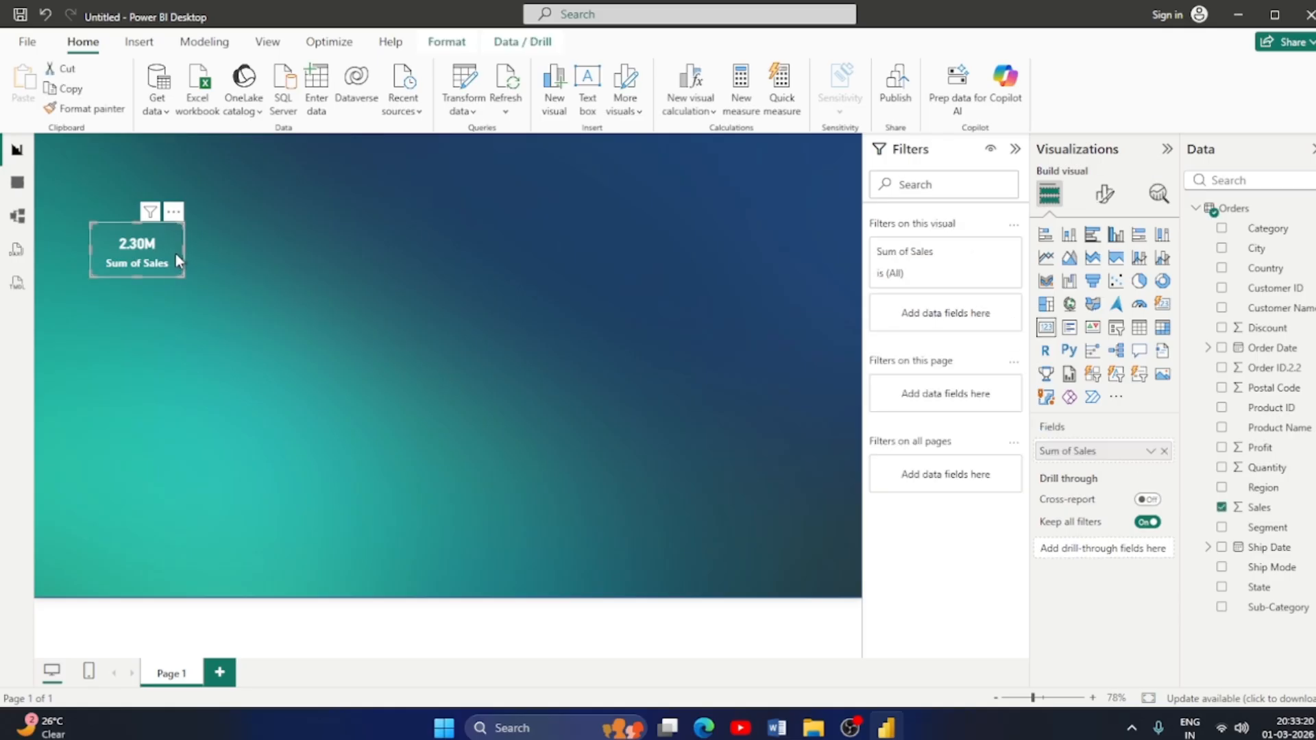
key("ctrl+c")
key("ctrl+v")
left_click_drag(175, 253, 272, 253)
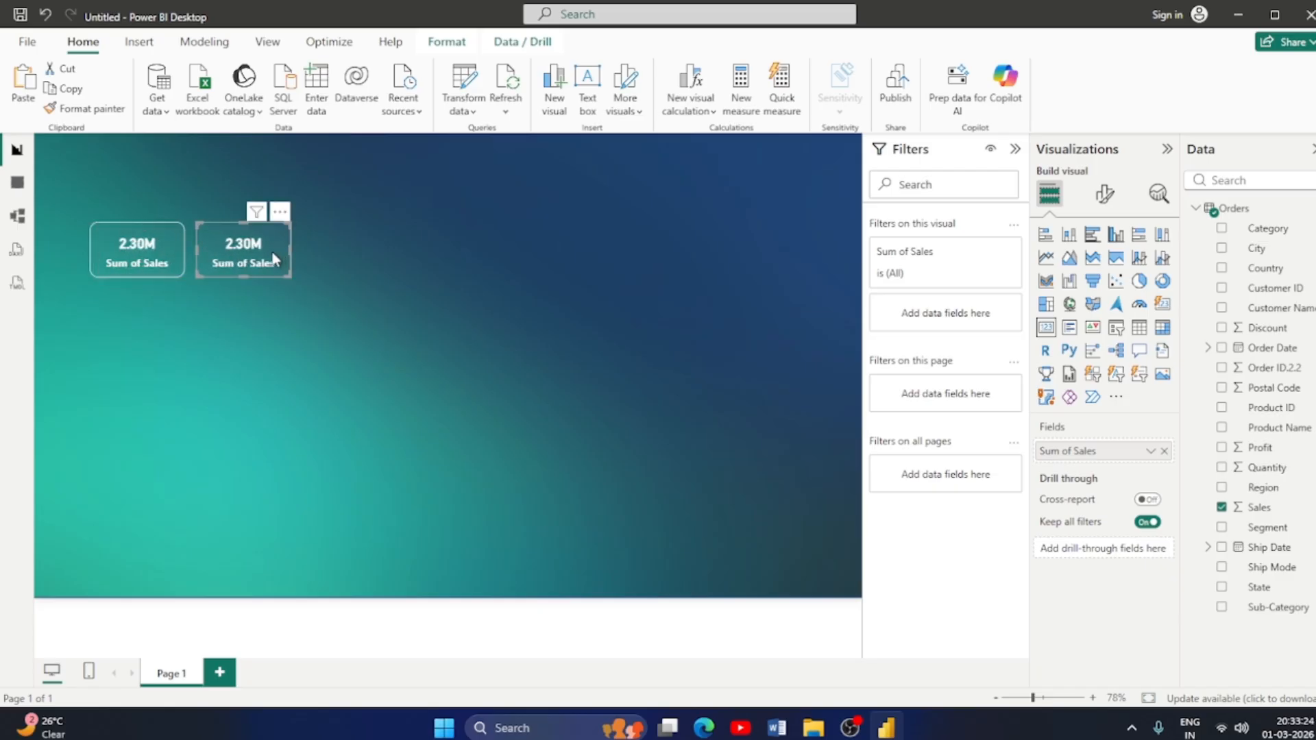
key("ctrl+v")
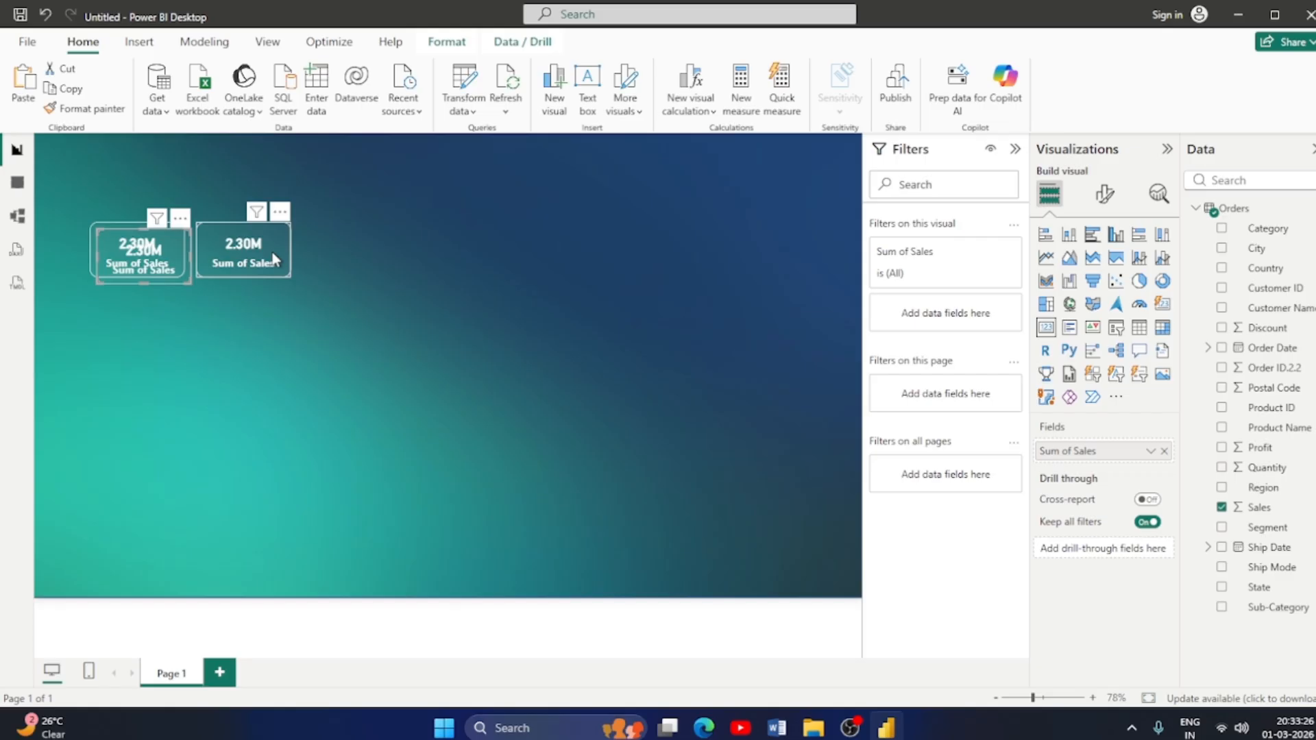
left_click_drag(152, 261, 361, 257)
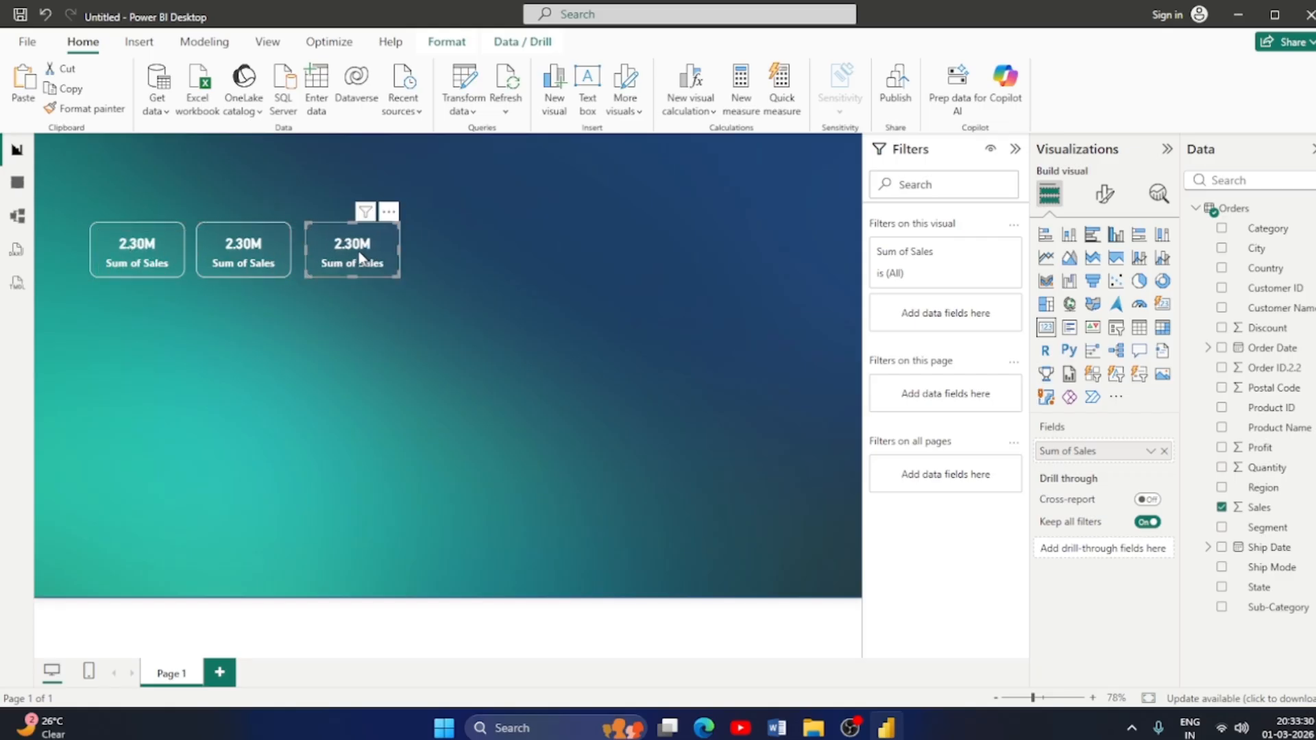
key("ctrl+v")
left_click_drag(203, 256, 461, 258)
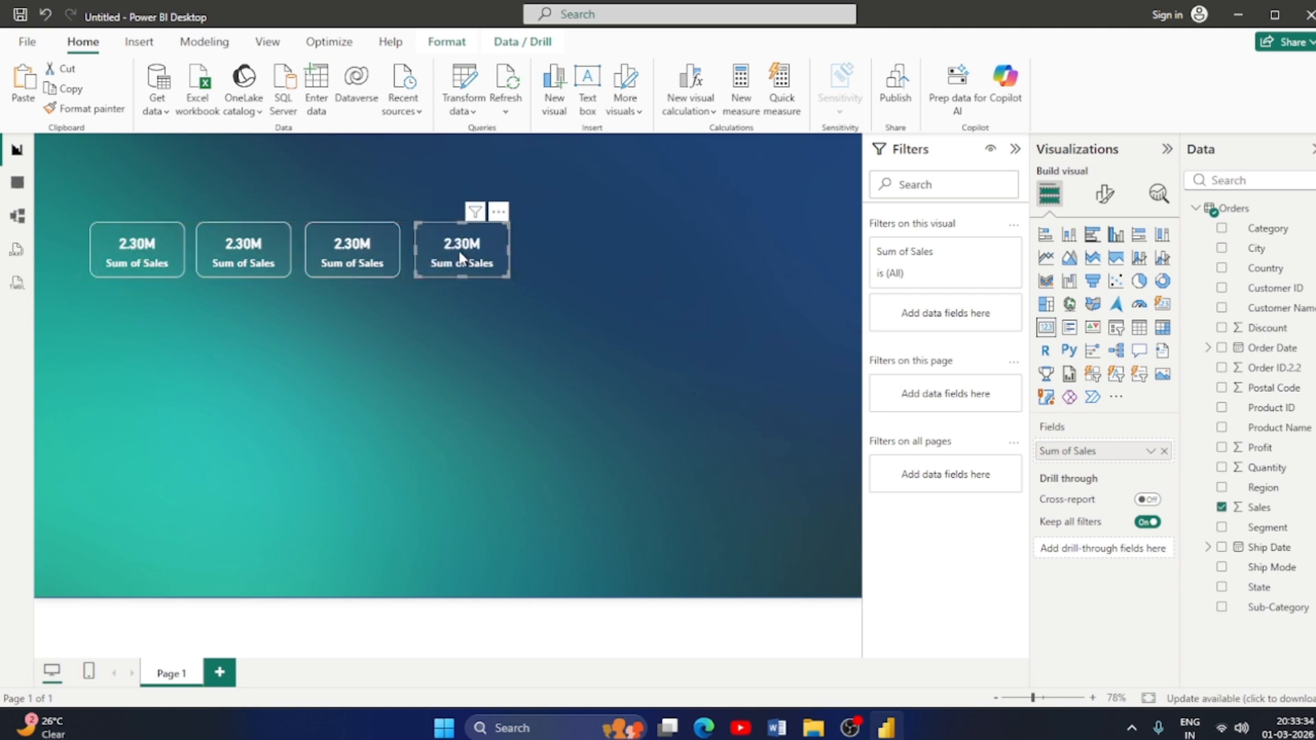
key("ctrl+v")
left_click_drag(130, 258, 562, 258)
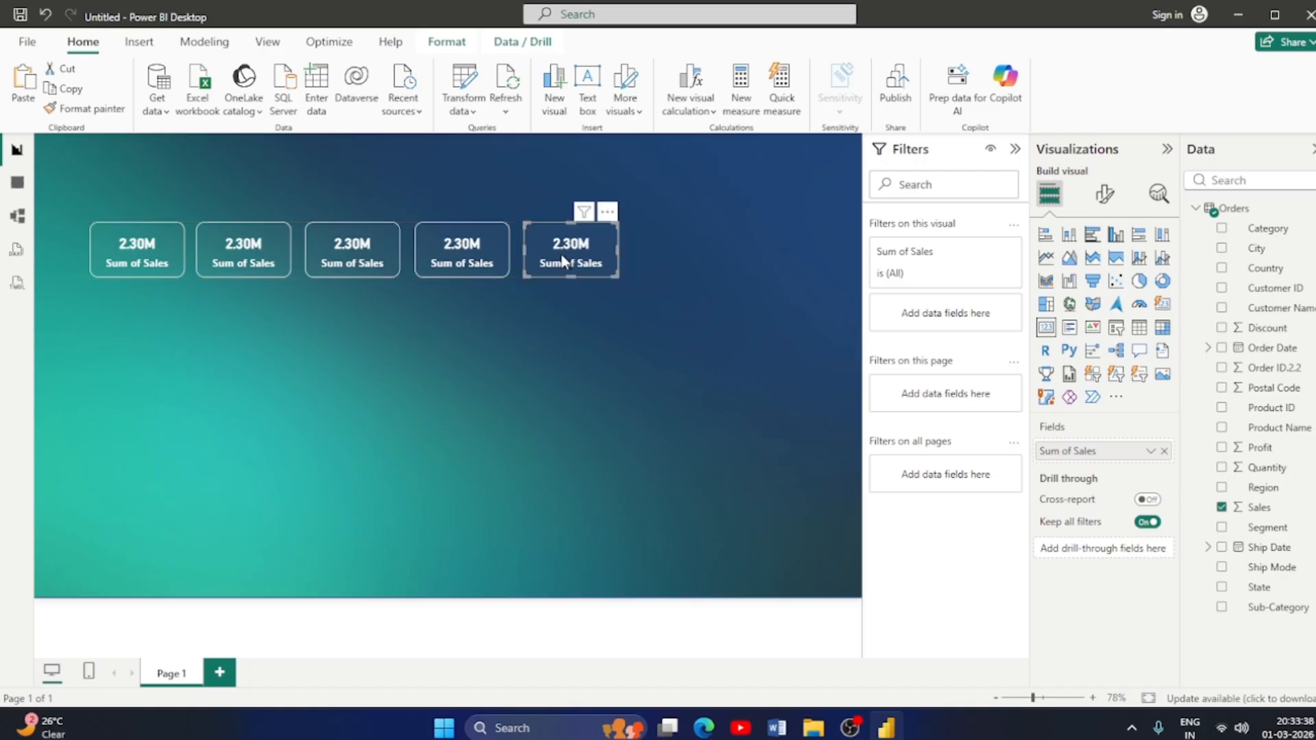
Select the second card and switch to the Power_BI_KPI_Dashboard_Measures document in Word to read the listed KPI measures.
left_click(535, 344)
left_click(235, 266)
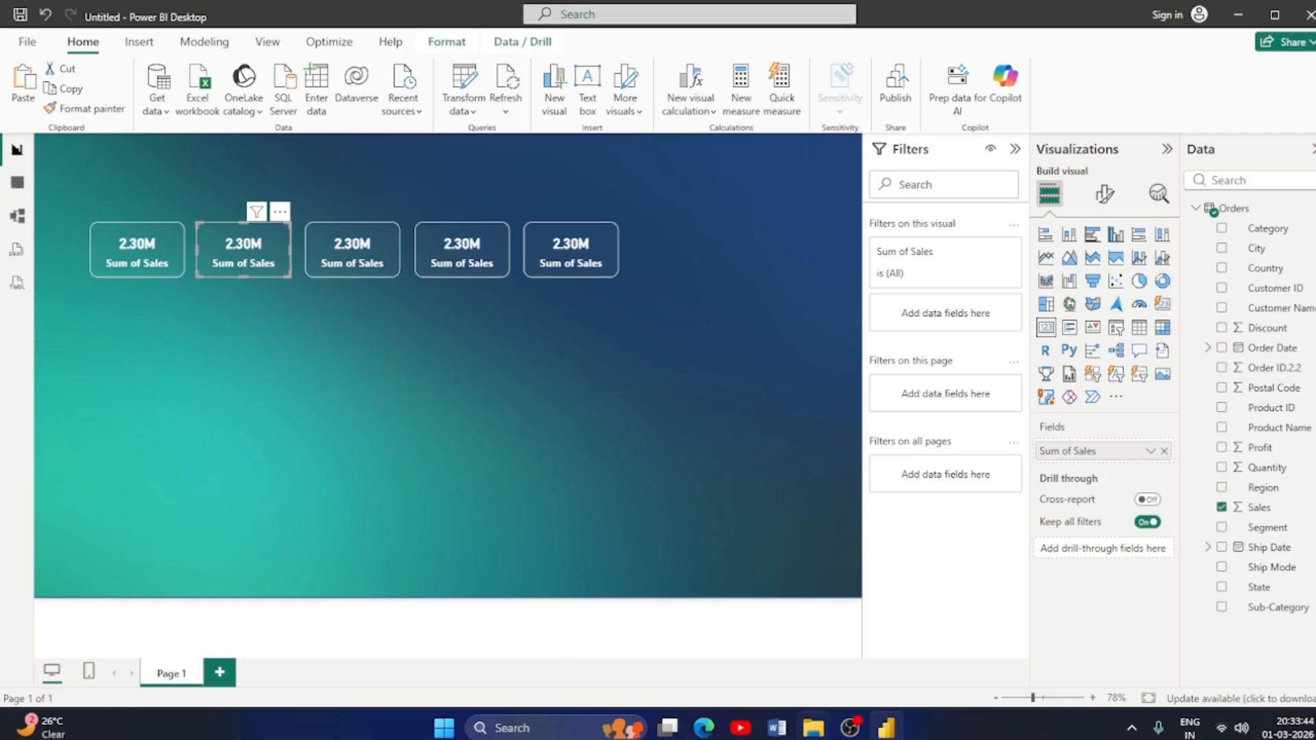
mouse_move(788, 733)
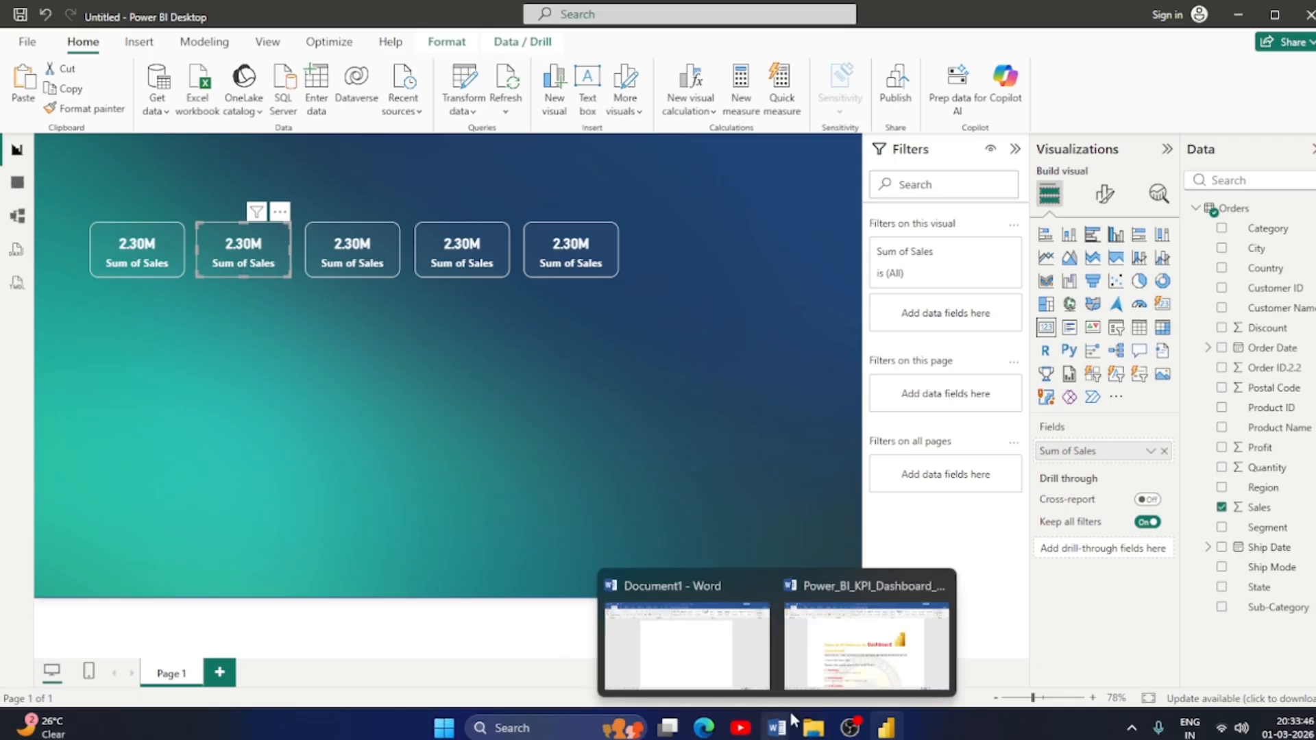
left_click(825, 664)
scroll(582, 438, "down", 2)
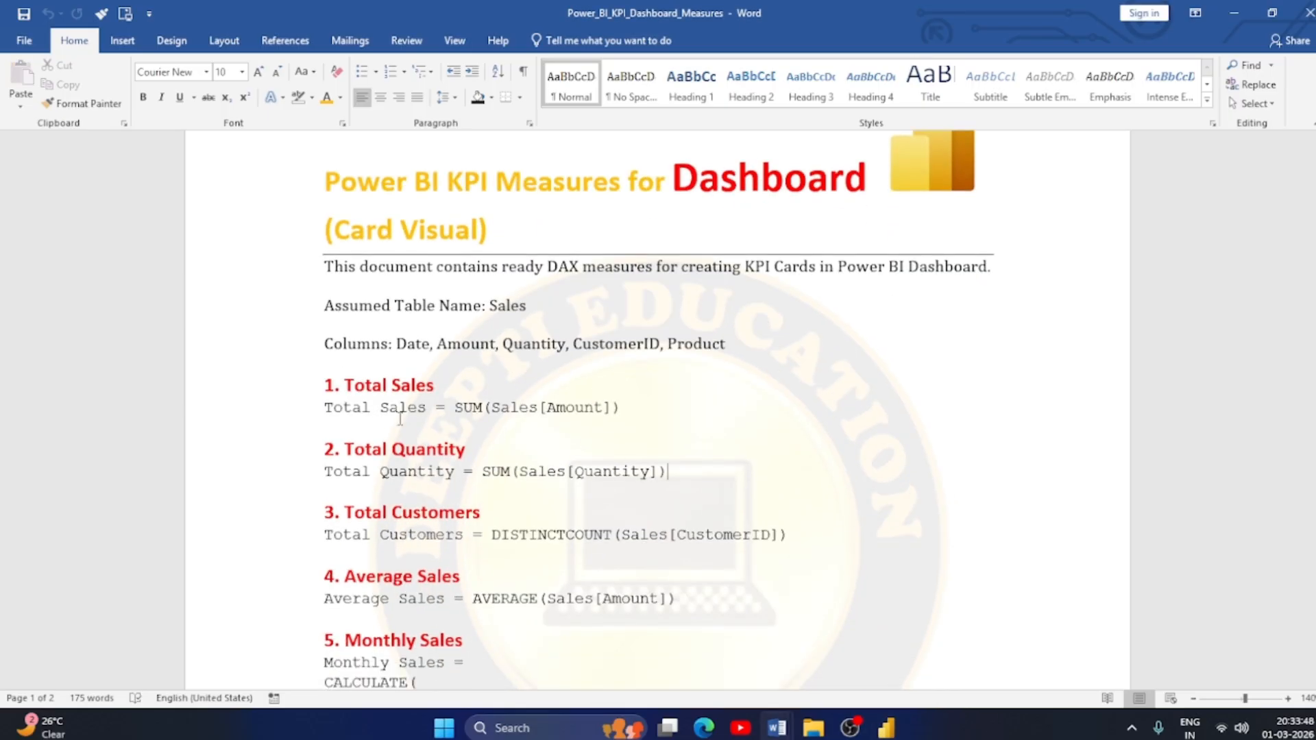
scroll(527, 426, "down", 1)
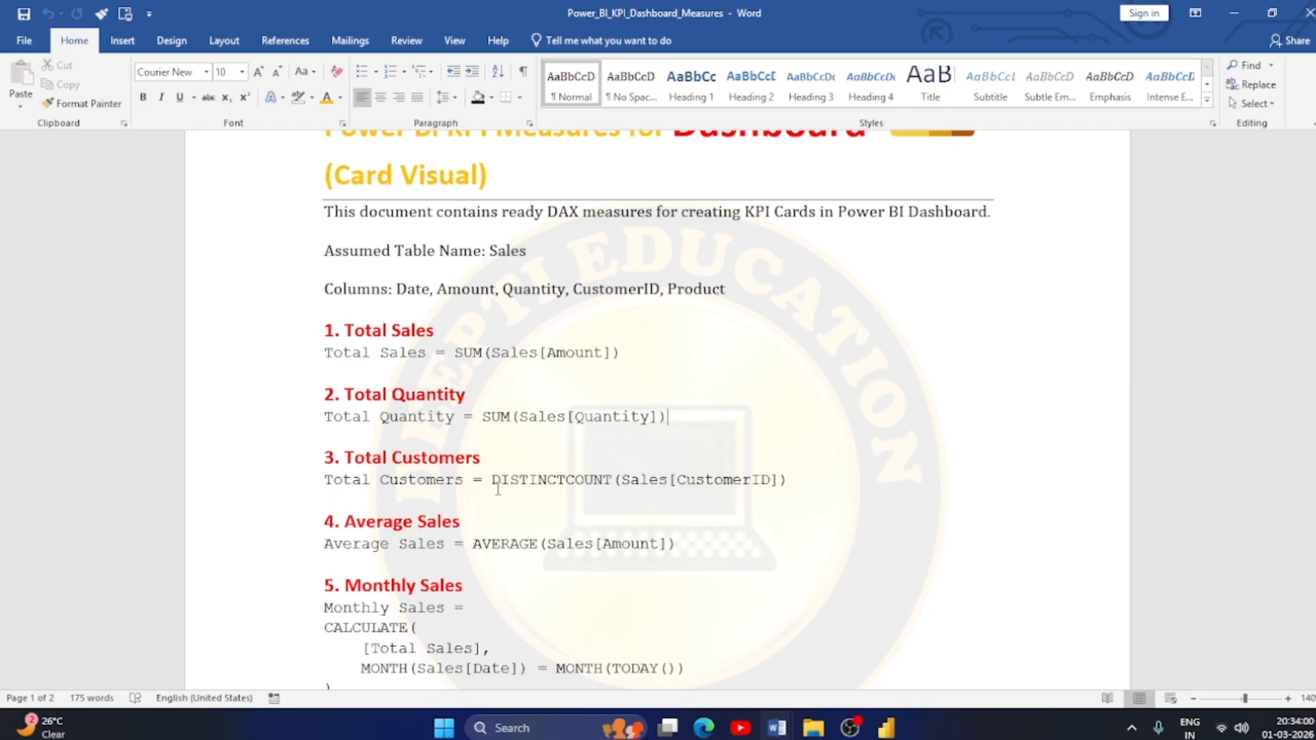
Return to Power BI and replace the second card's Sales field with Quantity.
key("alt+Tab")
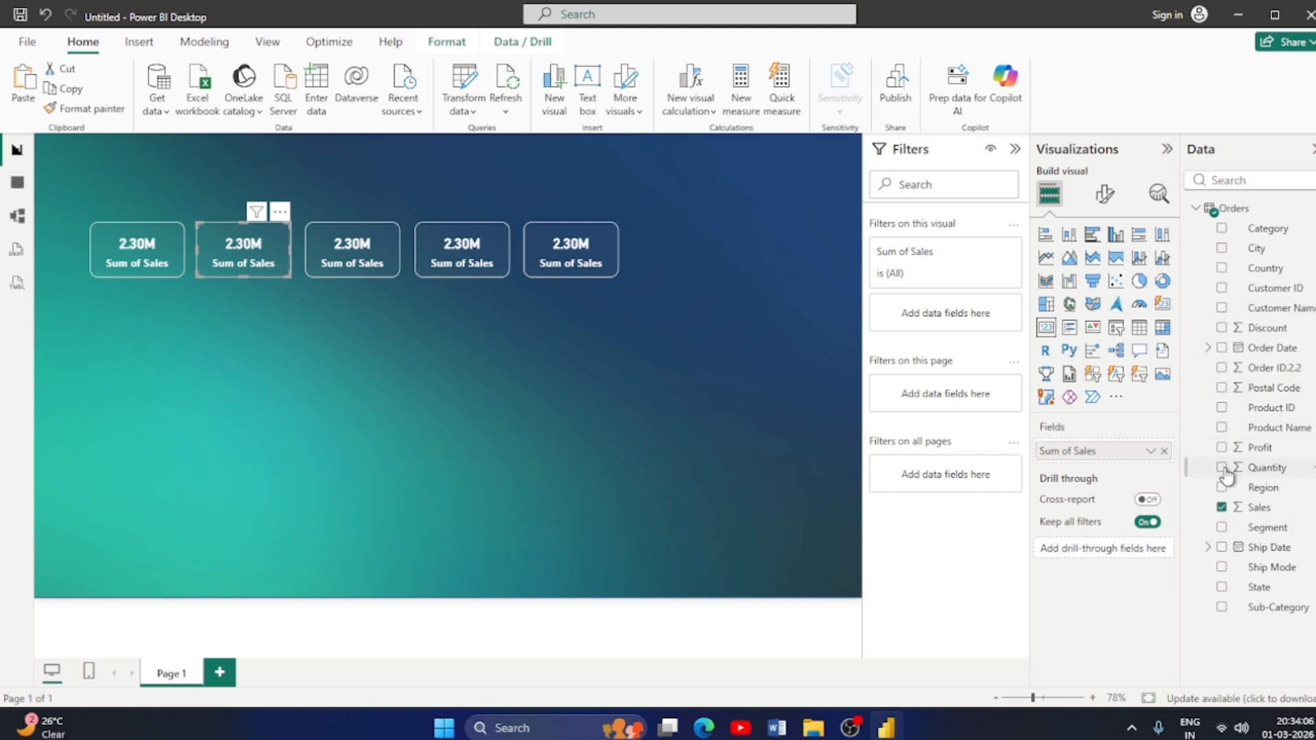
left_click_drag(1269, 467, 1105, 455)
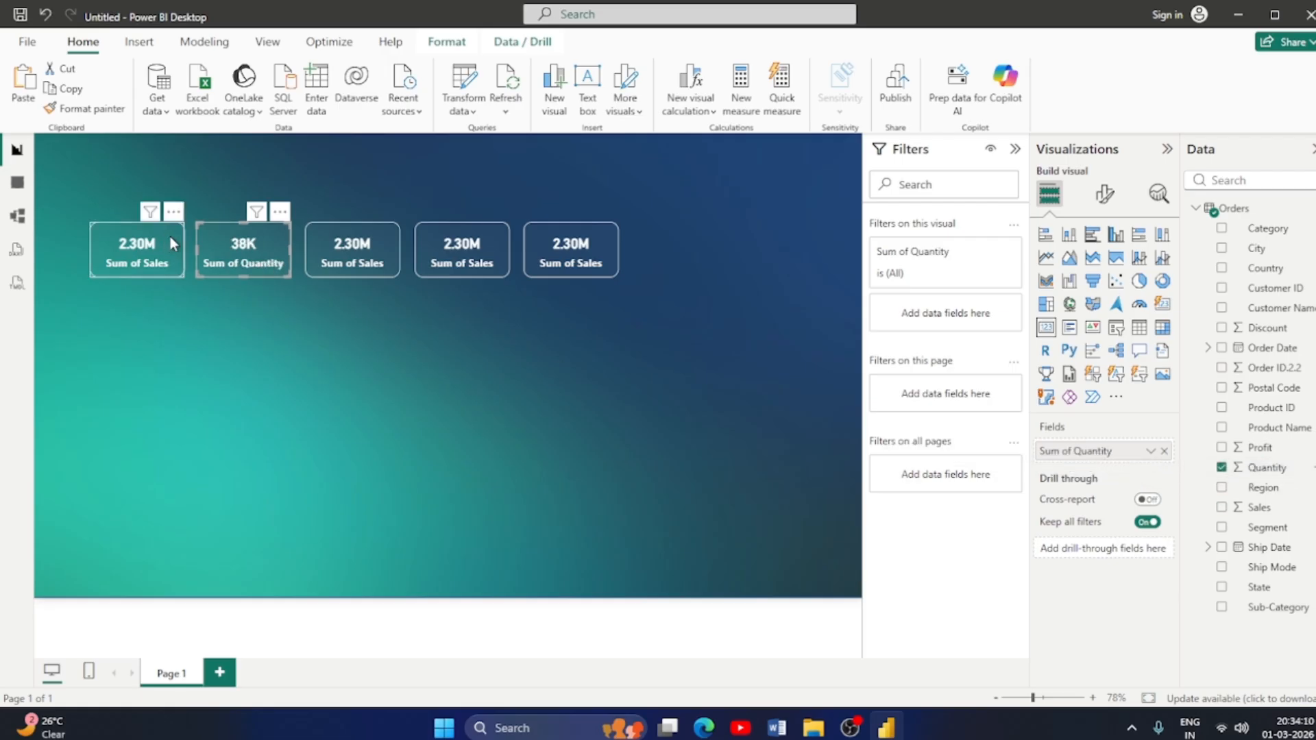
Try the Average aggregation on the second card's Quantity field and switch it back to Sum.
right_click(1126, 449)
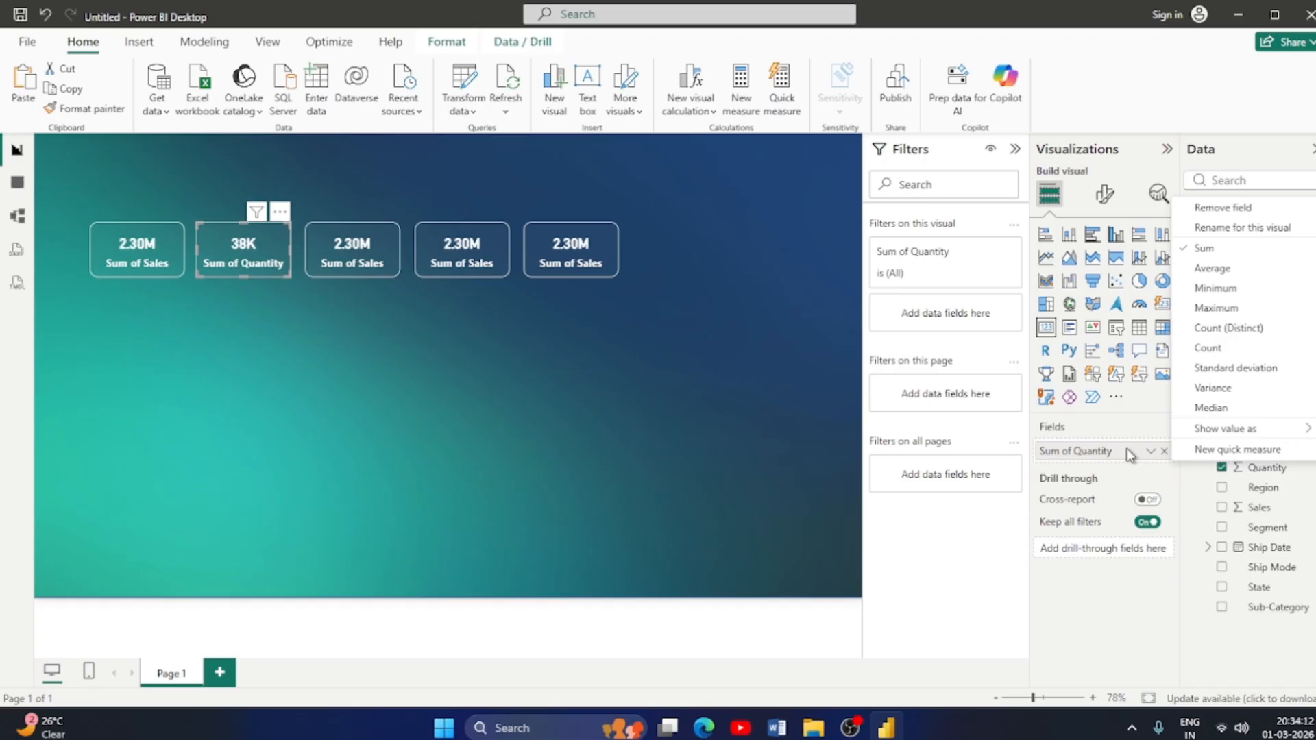
left_click(1212, 268)
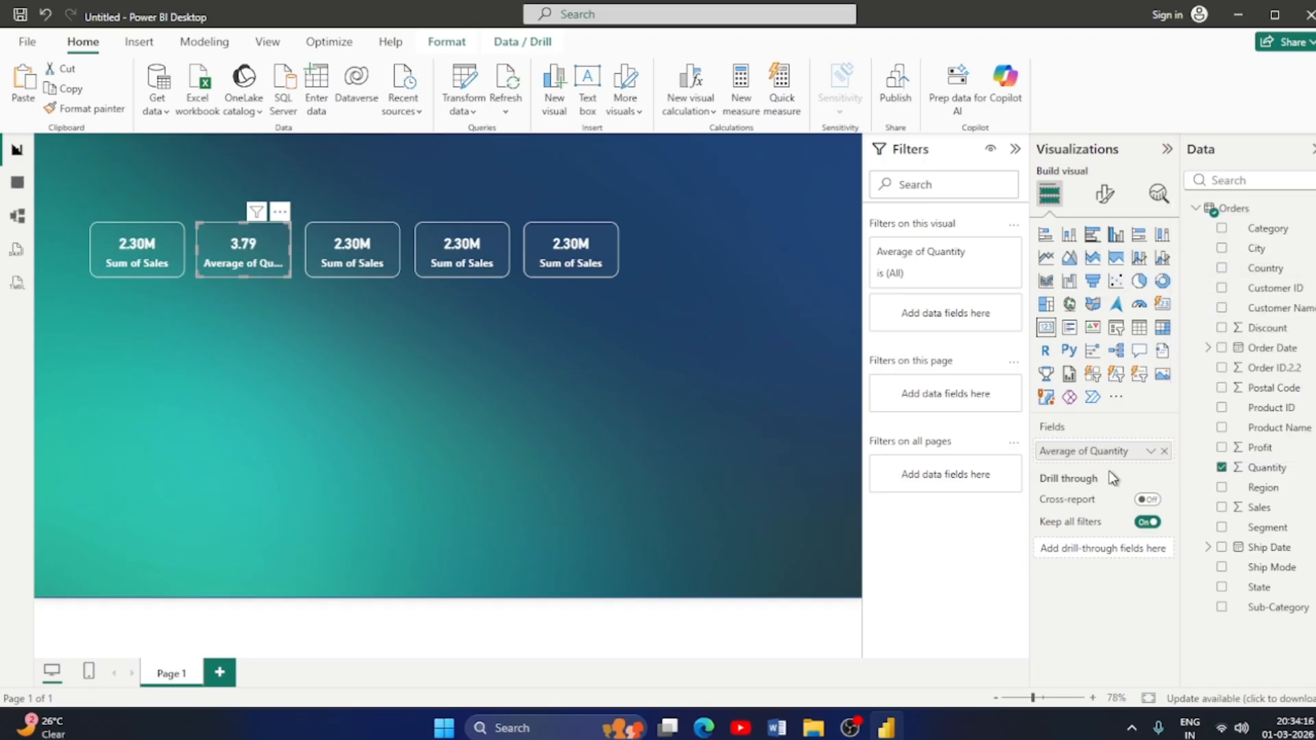
left_click(1151, 451)
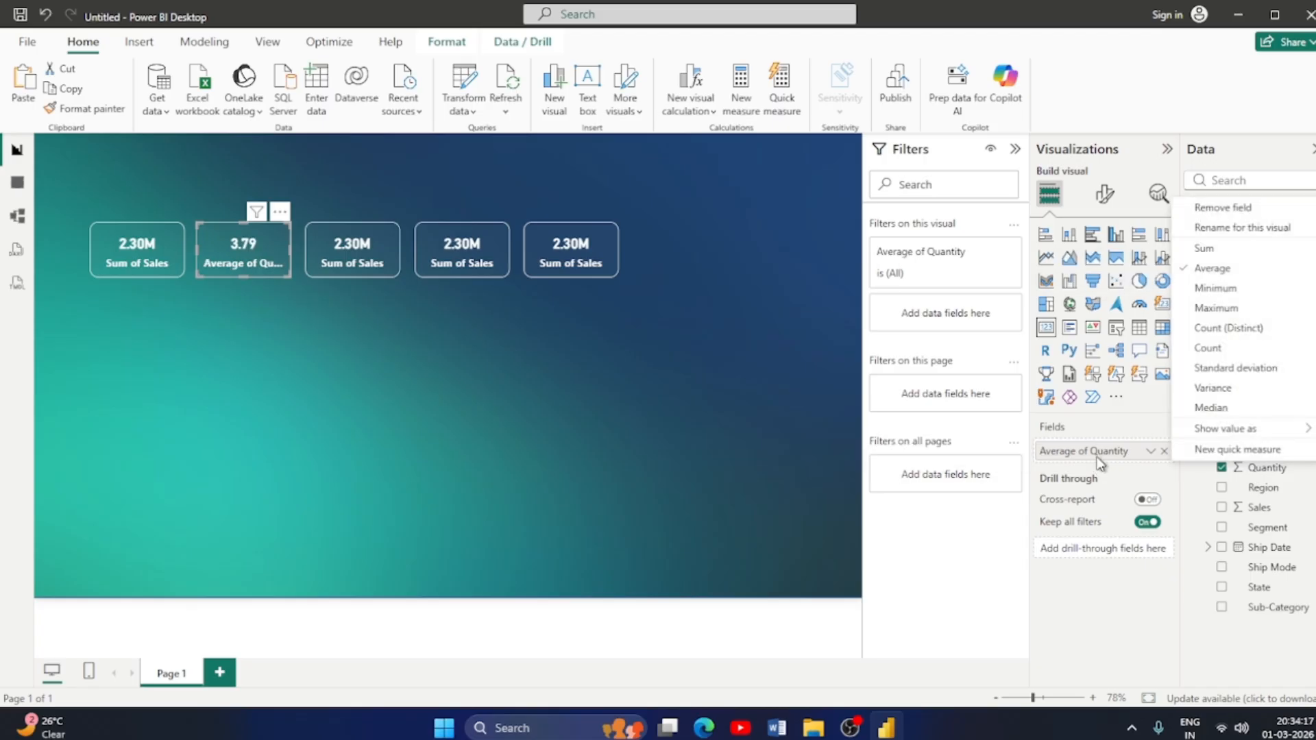
left_click(1207, 253)
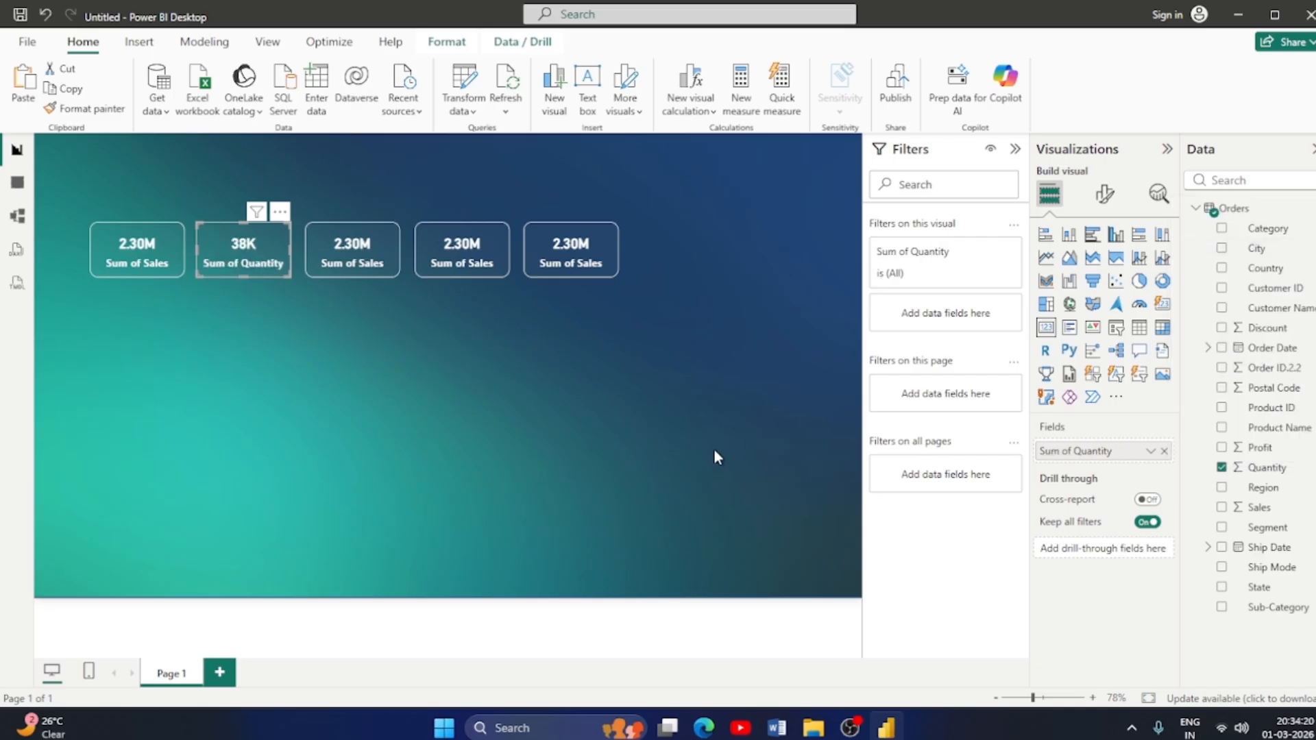
Check the Total Customers formula in the Power_BI_KPI_Dashboard_Measures document in Word and return to Power BI.
key("alt+Tab")
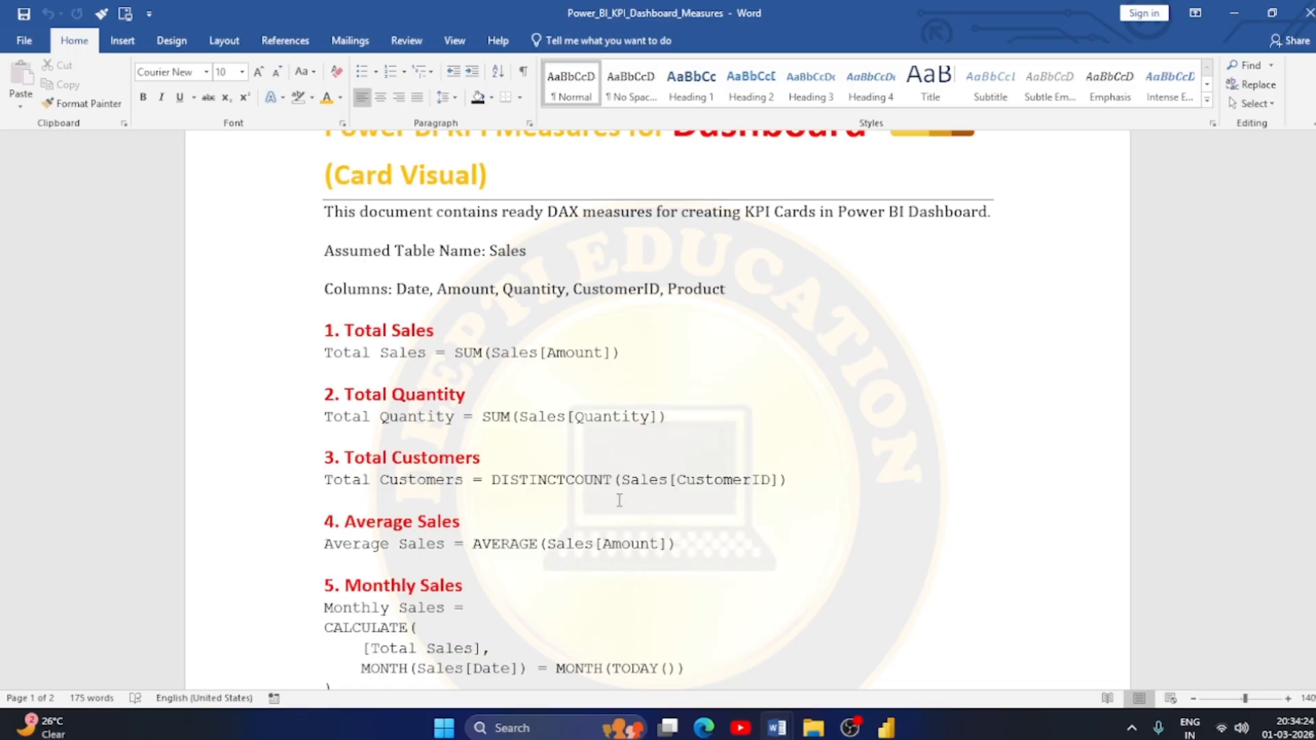
key("alt+Tab")
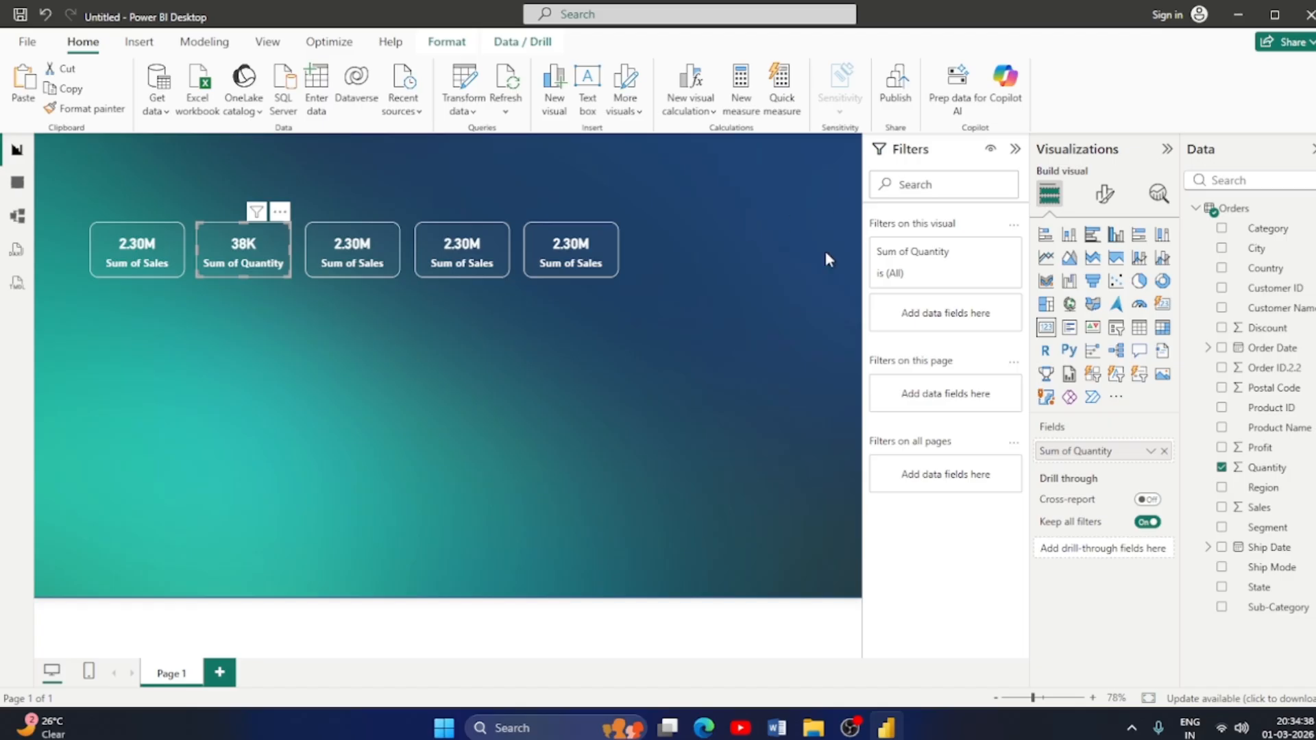
left_click(137, 43)
left_click(84, 44)
left_click(129, 50)
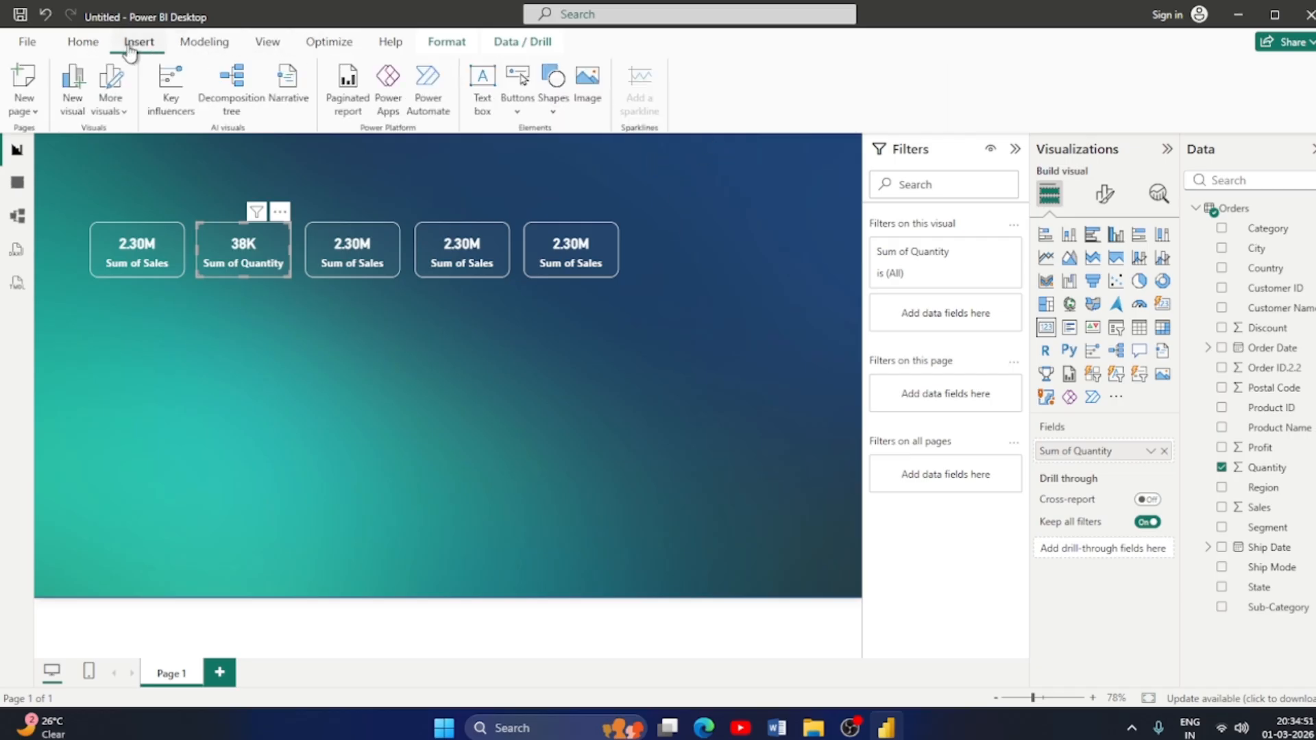
left_click(83, 43)
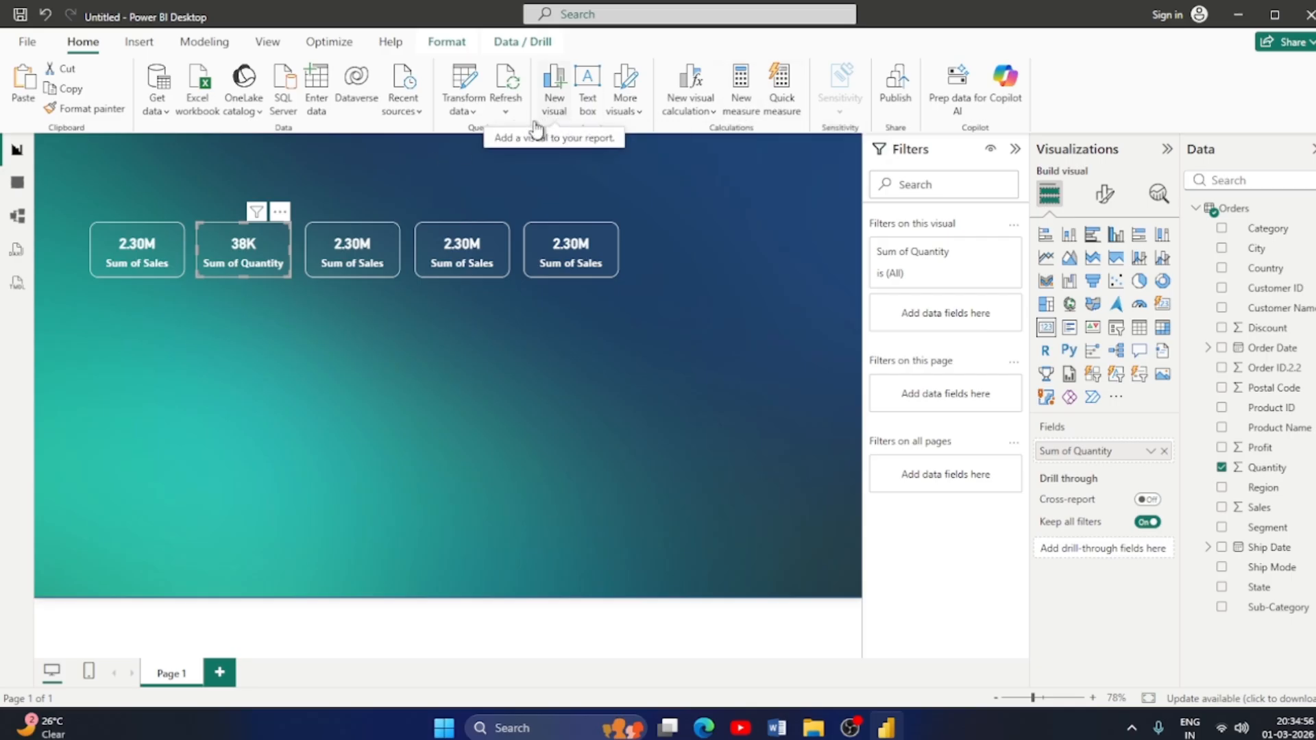
Add a new calculated column to the Orders table in Table view and clear its default name in the formula.
left_click(17, 181)
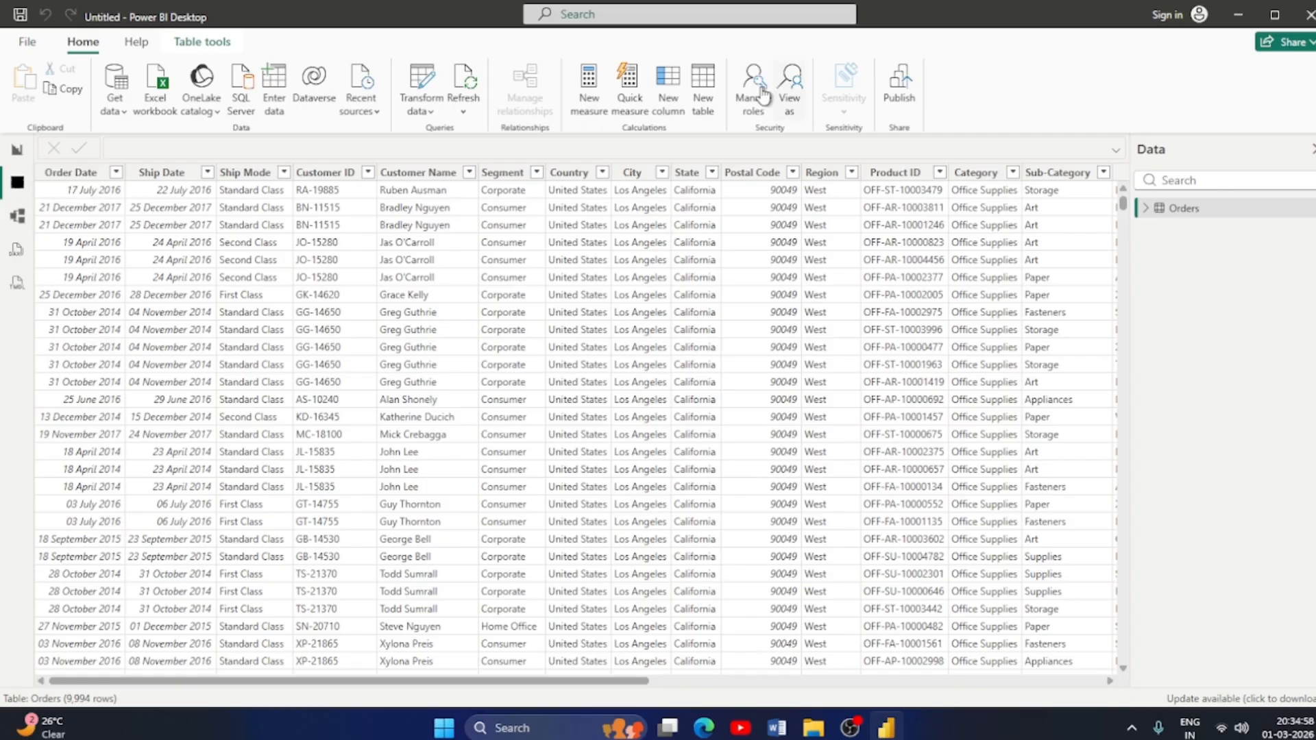
left_click(671, 92)
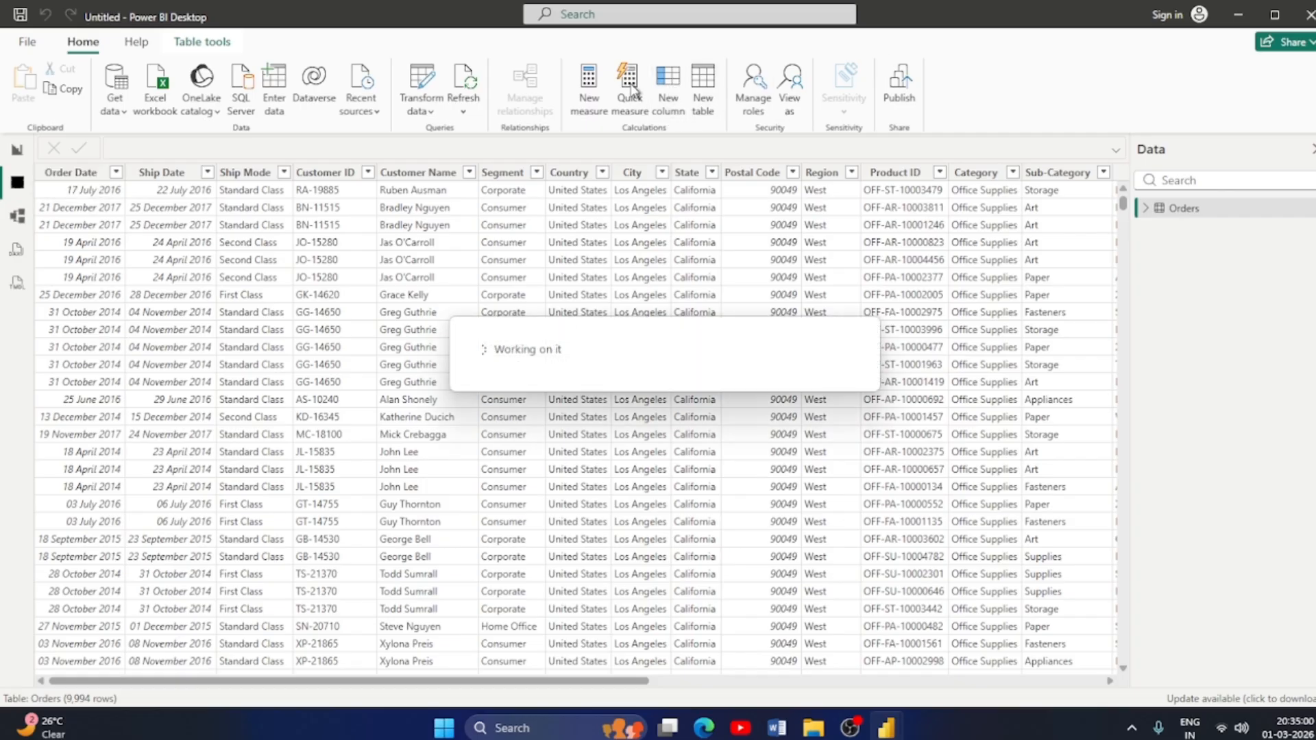
left_click(154, 145)
key("BackSpace")
key("BackSpace")
key("BackSpace")
key("BackSpace")
key("BackSpace")
key("BackSpace")
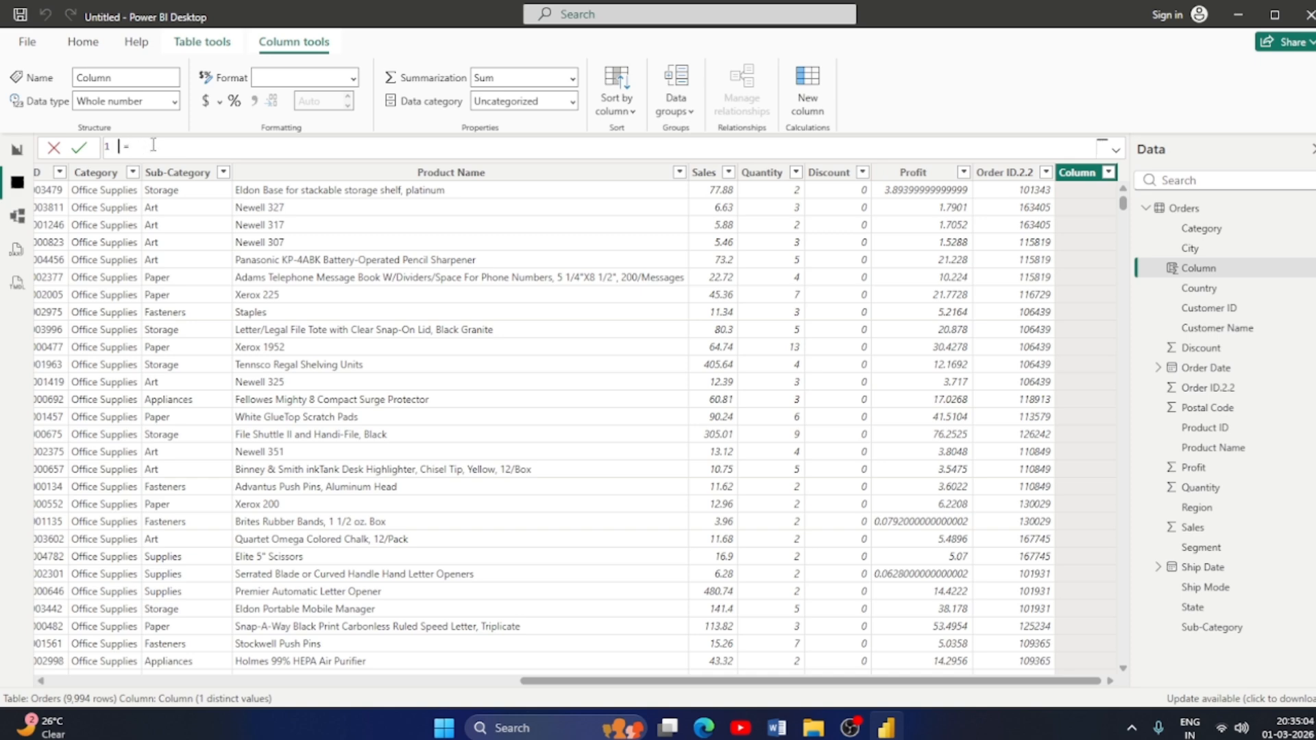
Consult the Total Customers measure in Word again, return to Power BI and name the new column "Toal Of customers".
key("alt+Tab")
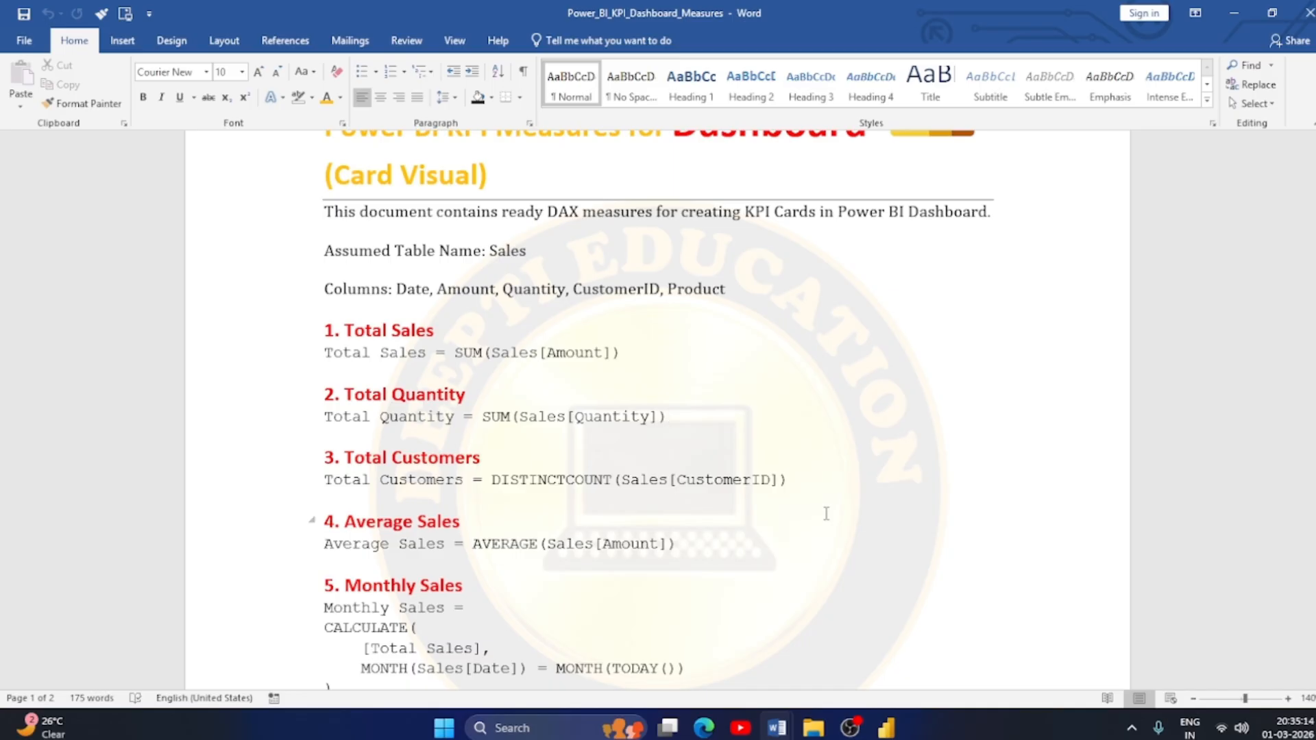
key("alt+Tab")
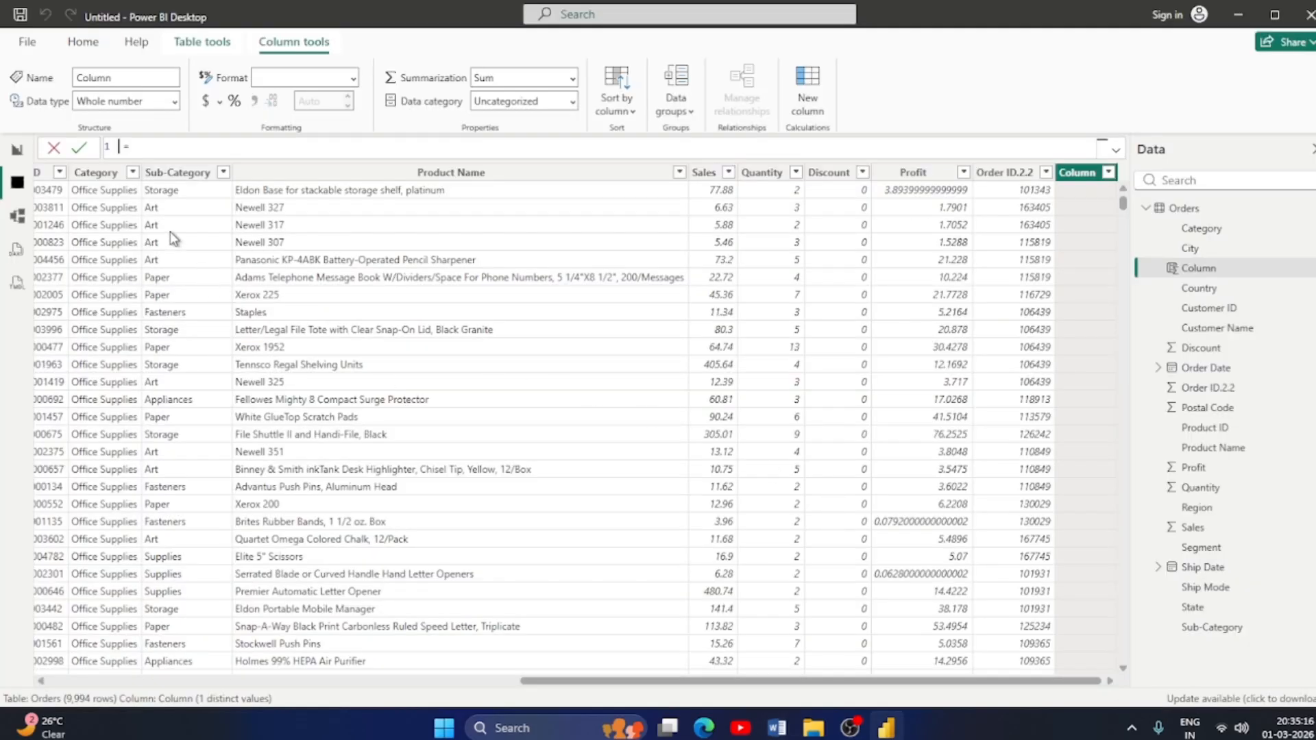
type("Toal Of customers")
Define the Toal Of customers column as DISTINCTCOUNT(Orders[Customer ID]) and commit the formula.
left_click(227, 146)
type("dis")
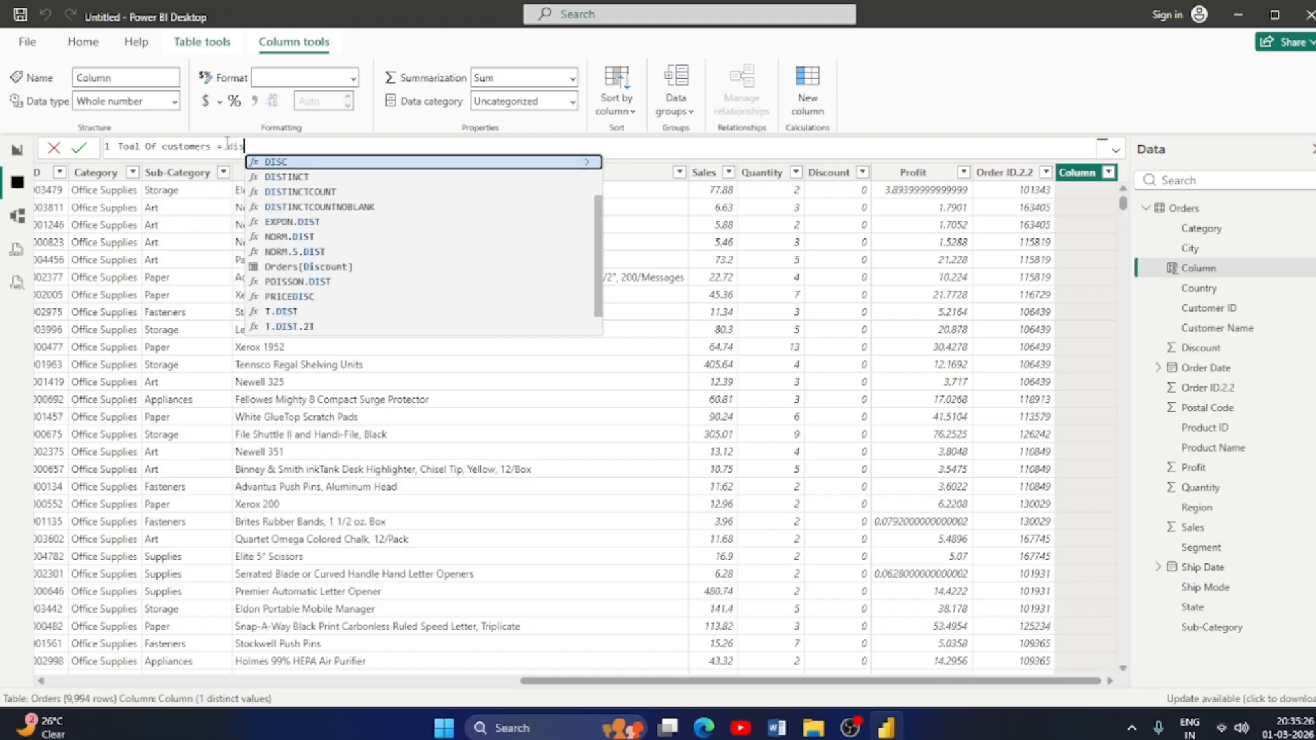
key("Down")
key("Down")
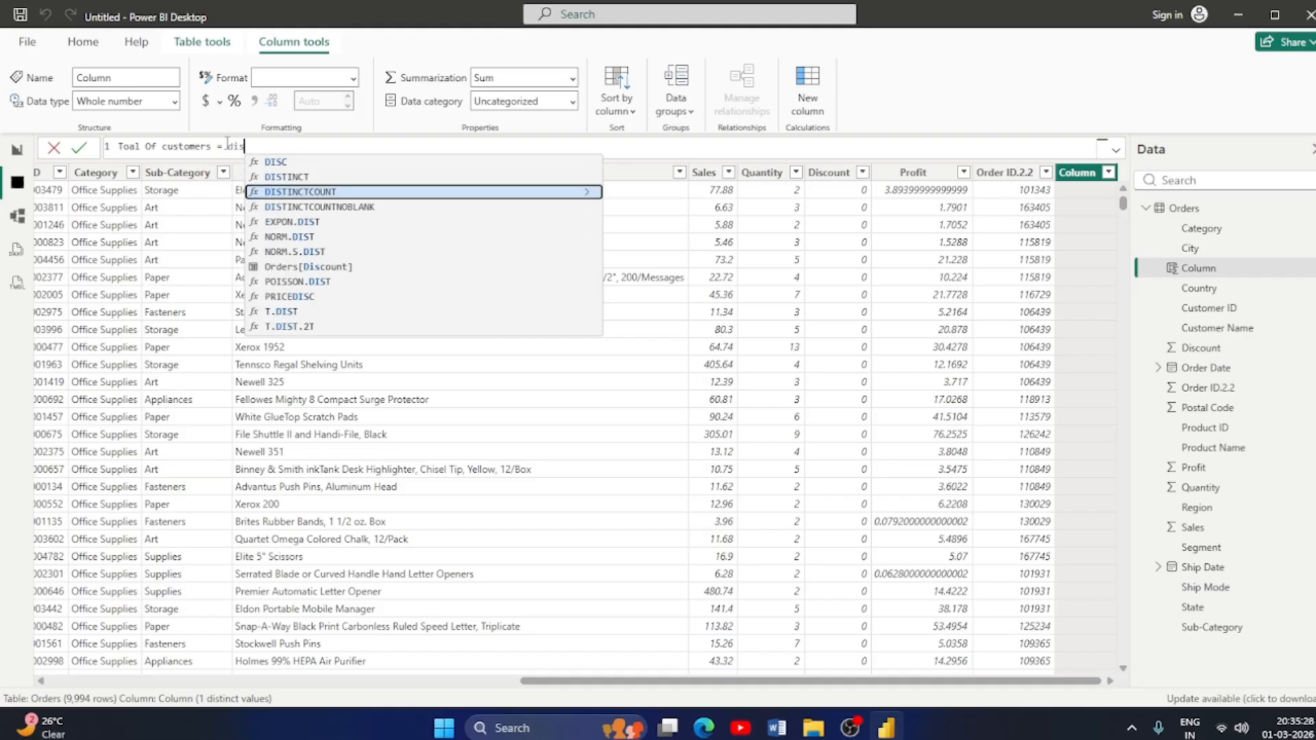
key("Tab")
type("Orders")
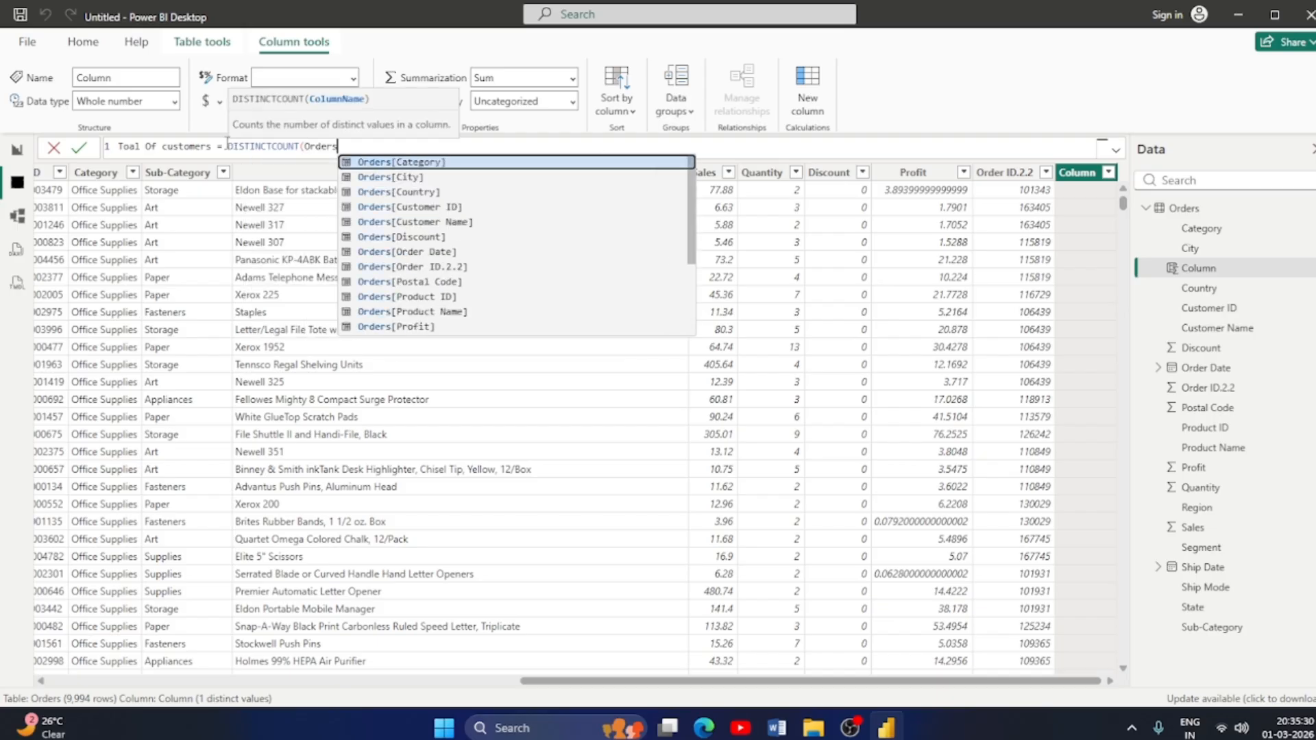
key("Down")
key("Down")
key("Down")
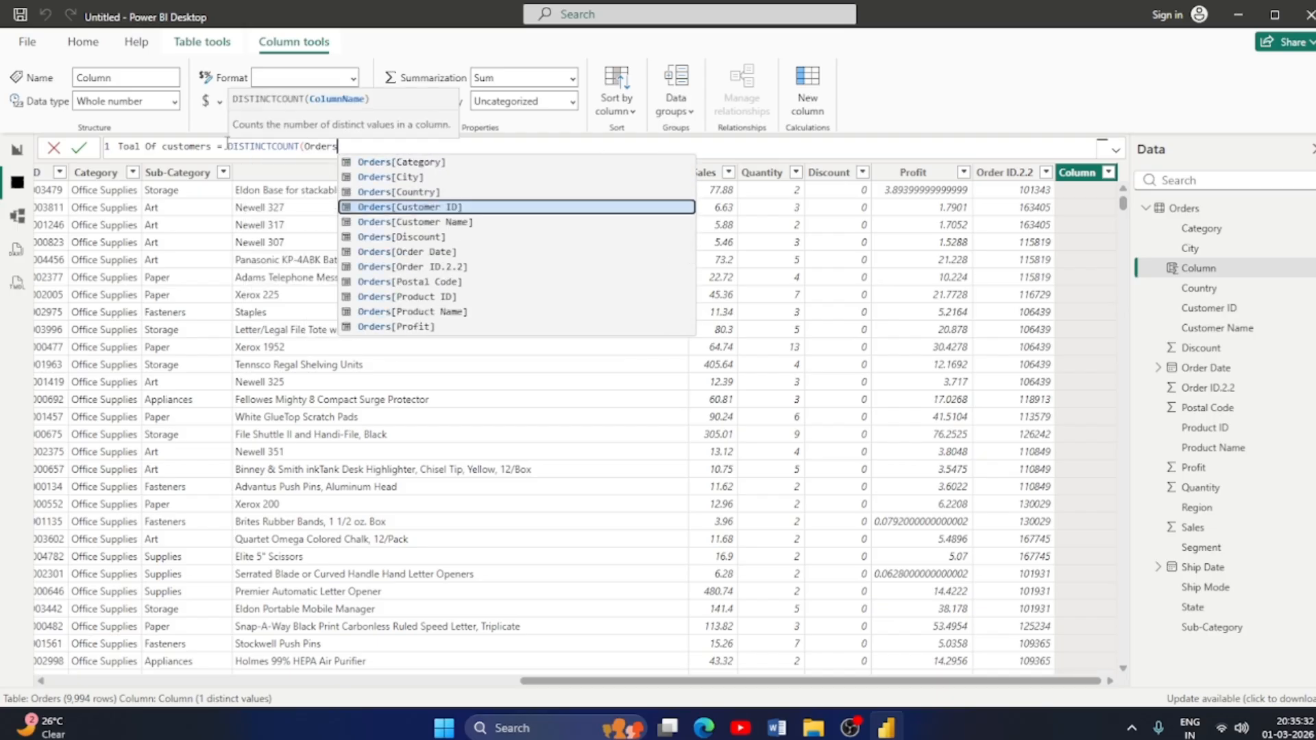
key("Tab")
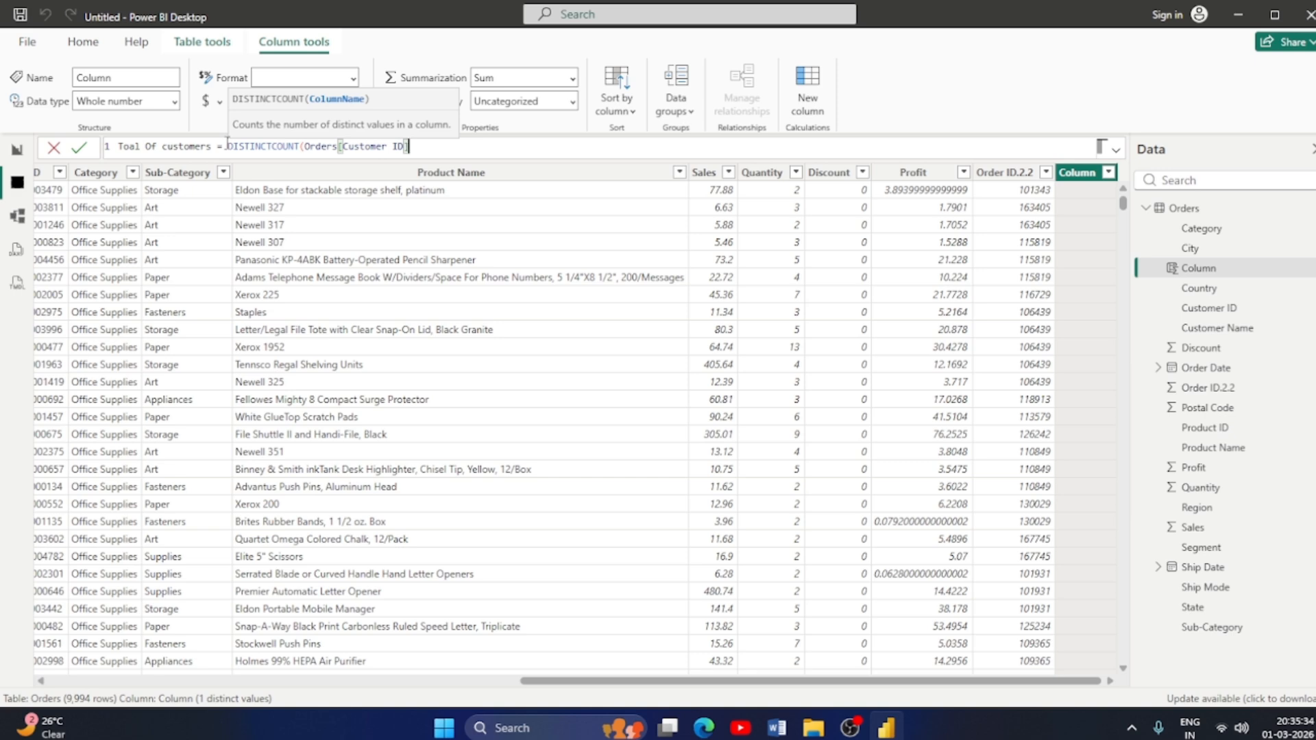
type(")")
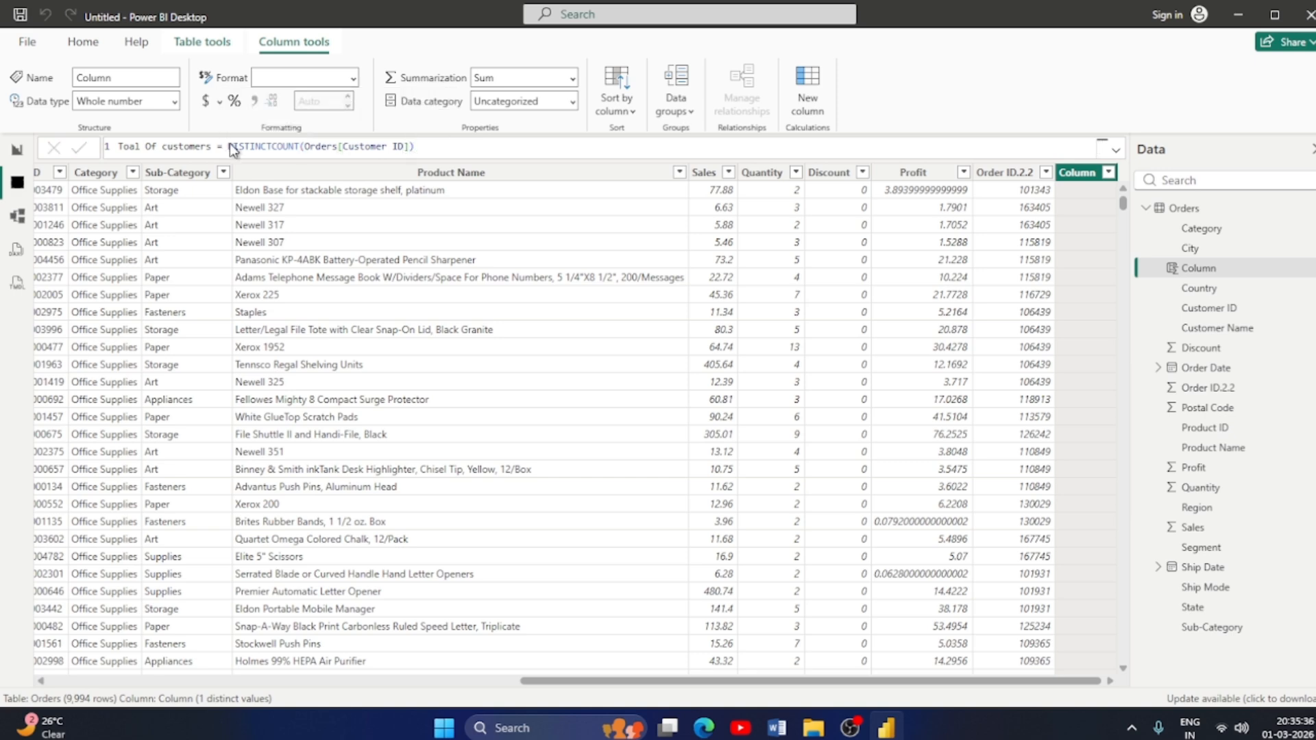
key("Return")
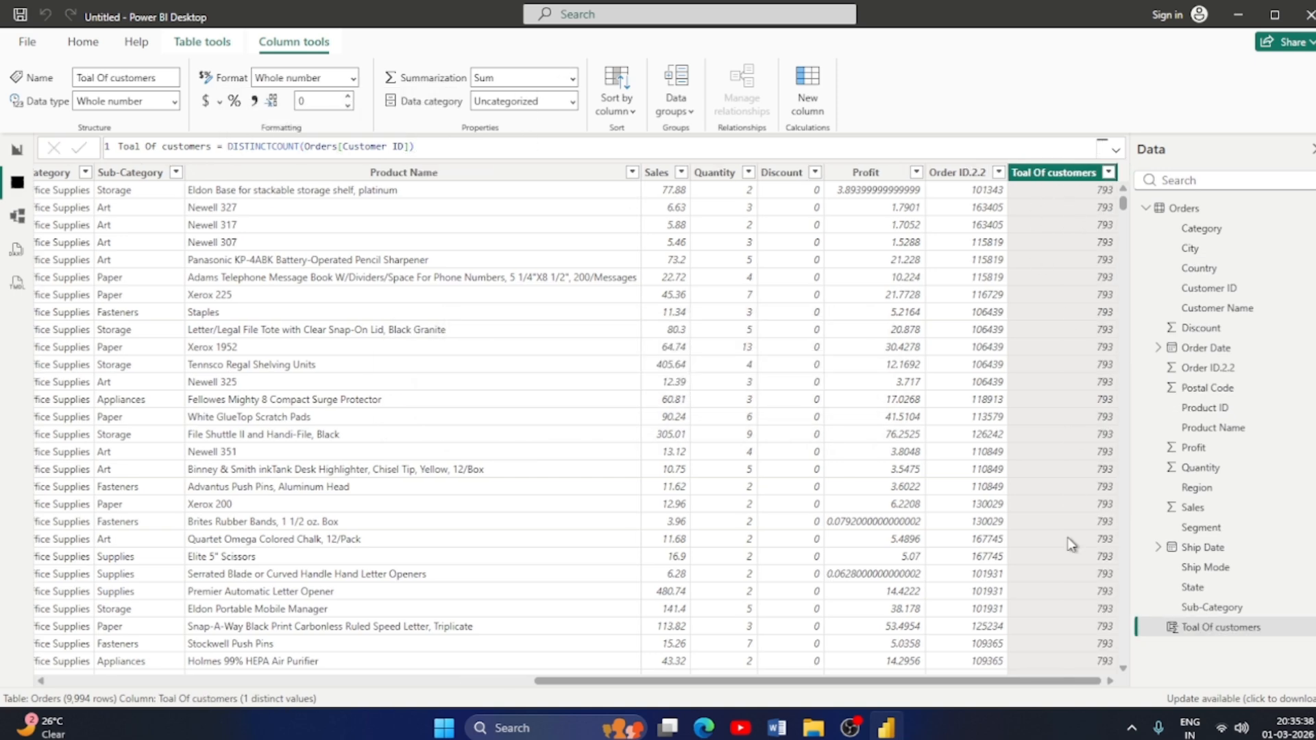
left_click_drag(1062, 680, 1128, 678)
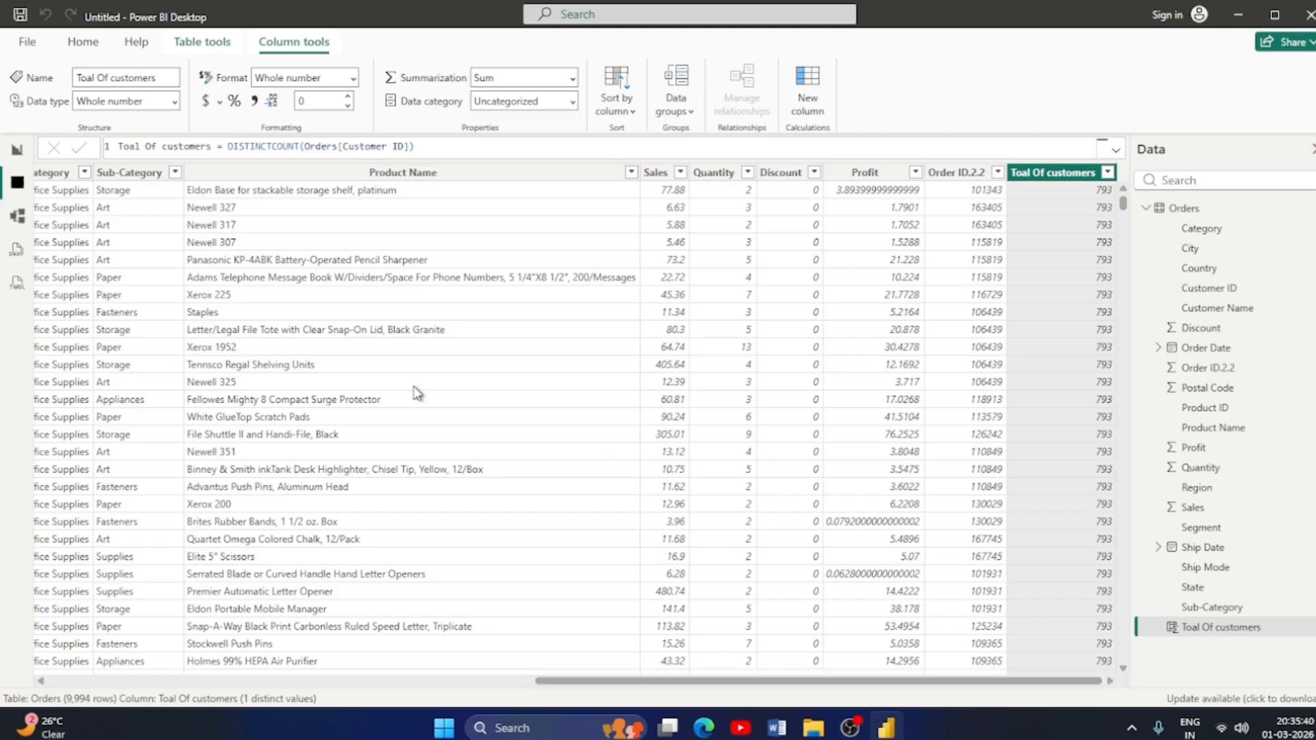
In Report view, replace the third card's Sales field with Toal Of customers and set its aggregation to Count.
left_click(17, 149)
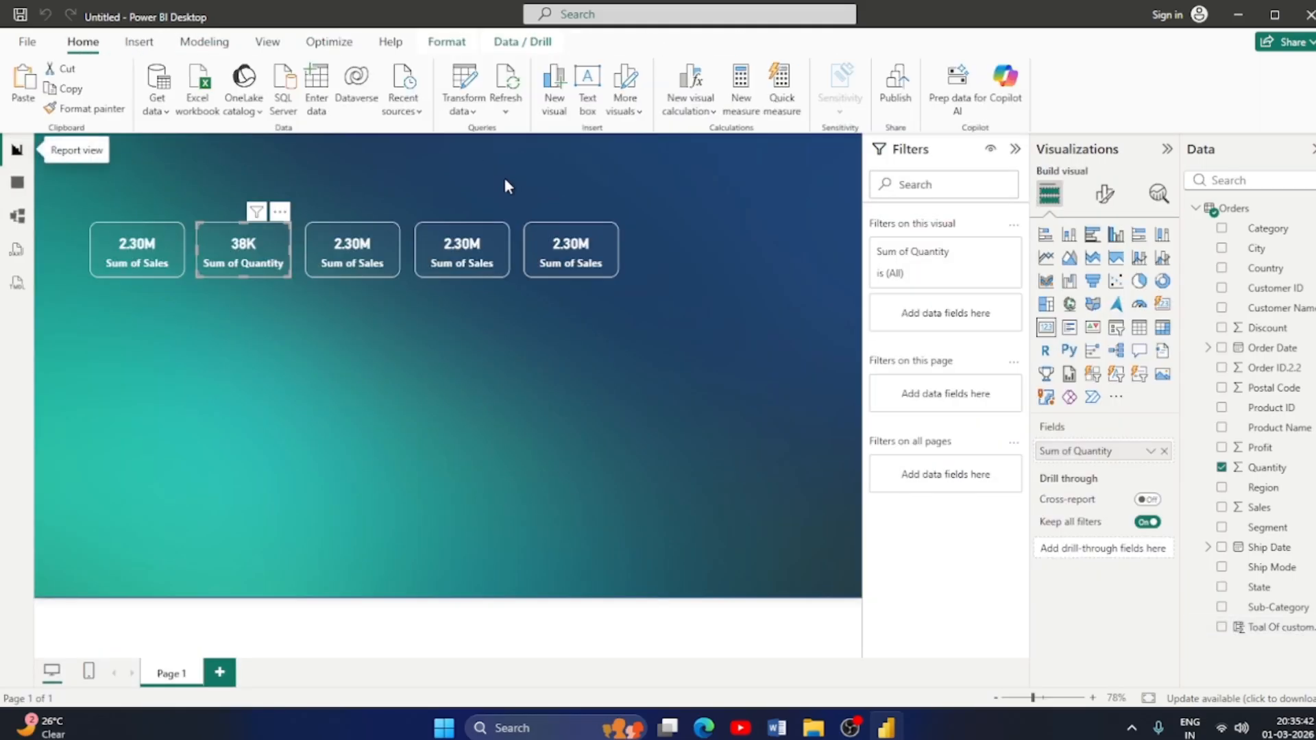
left_click(338, 251)
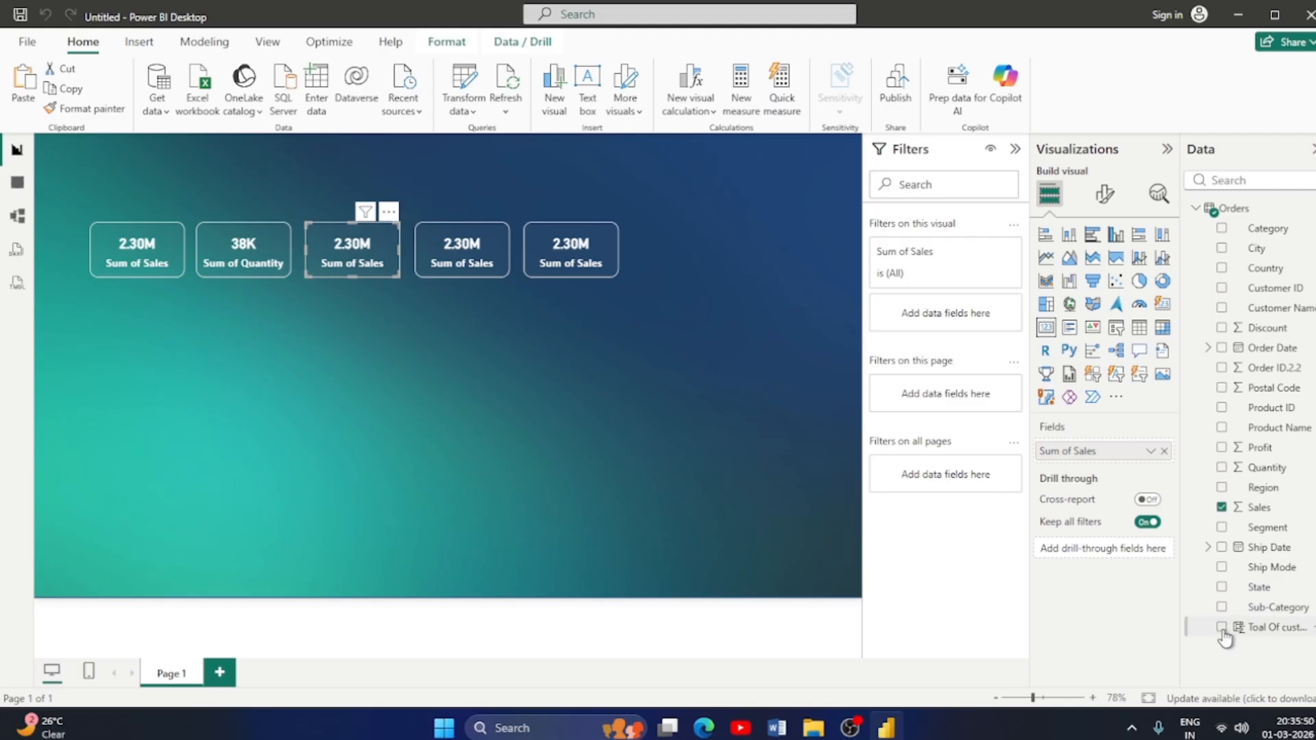
left_click_drag(1223, 631, 1092, 458)
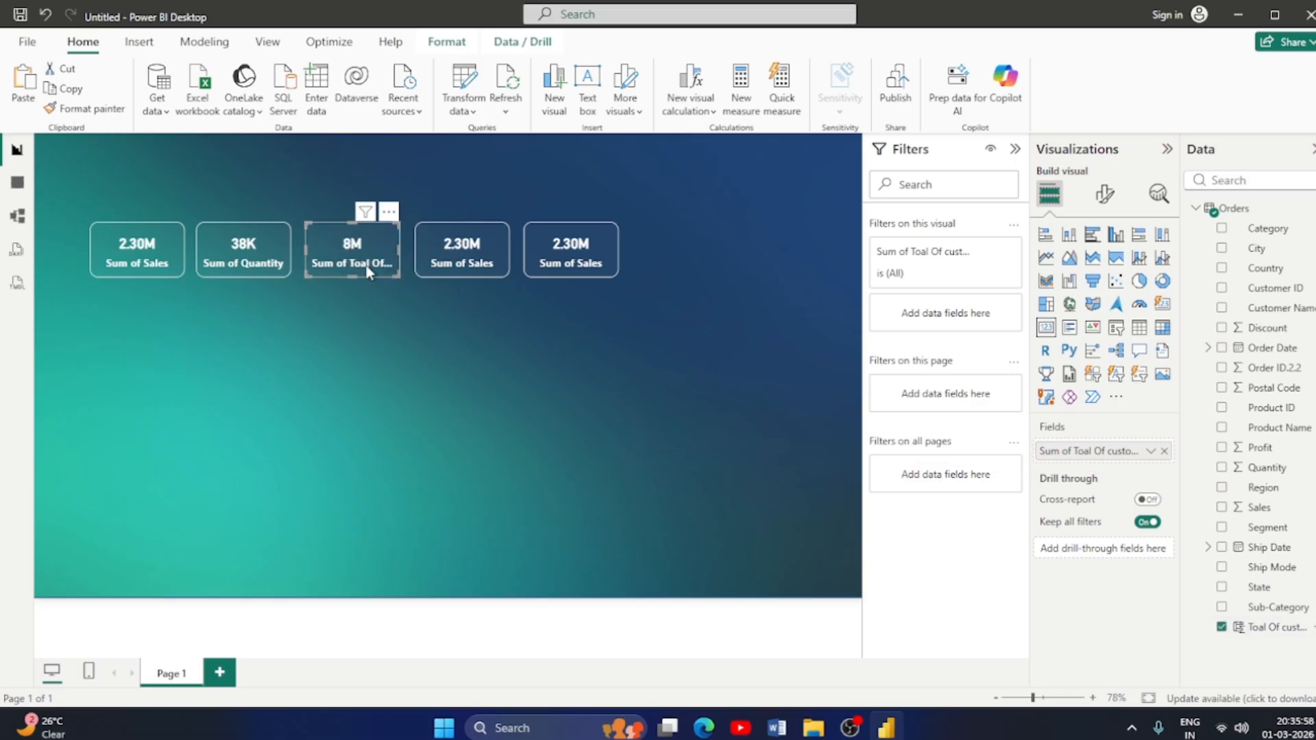
right_click(1136, 457)
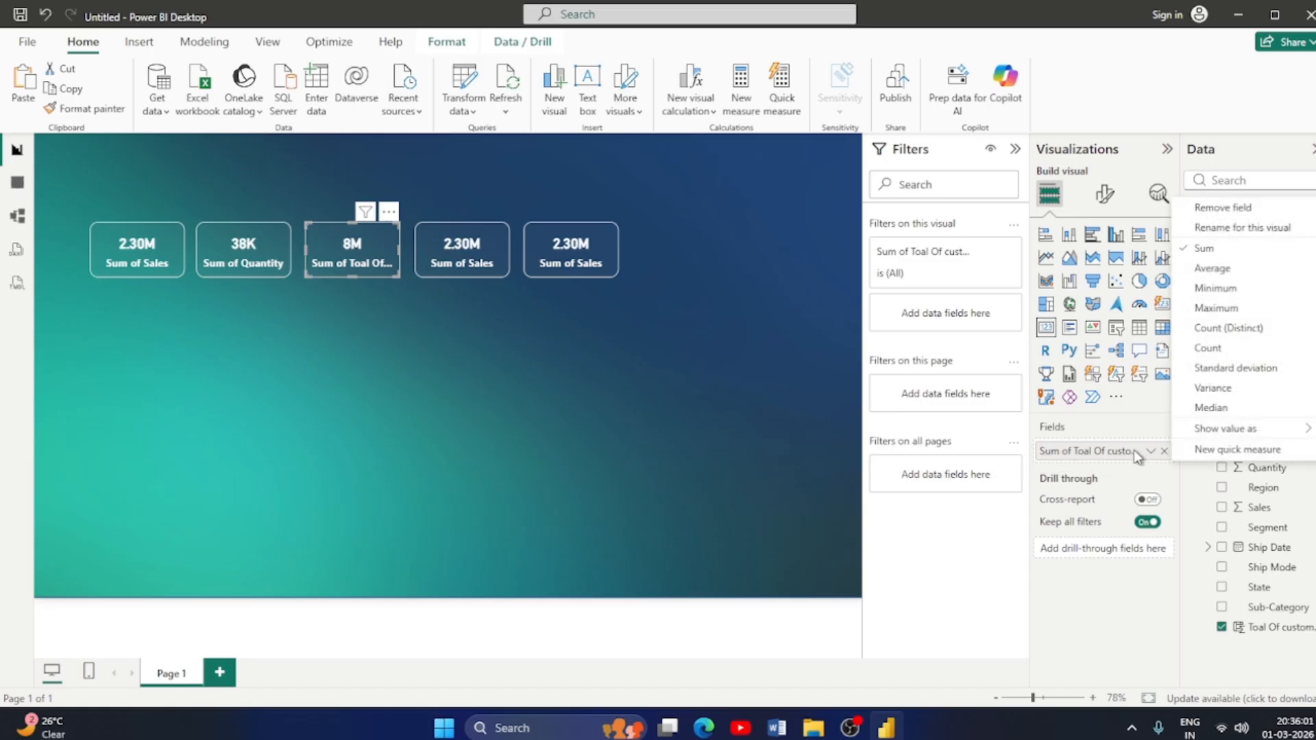
left_click(1209, 348)
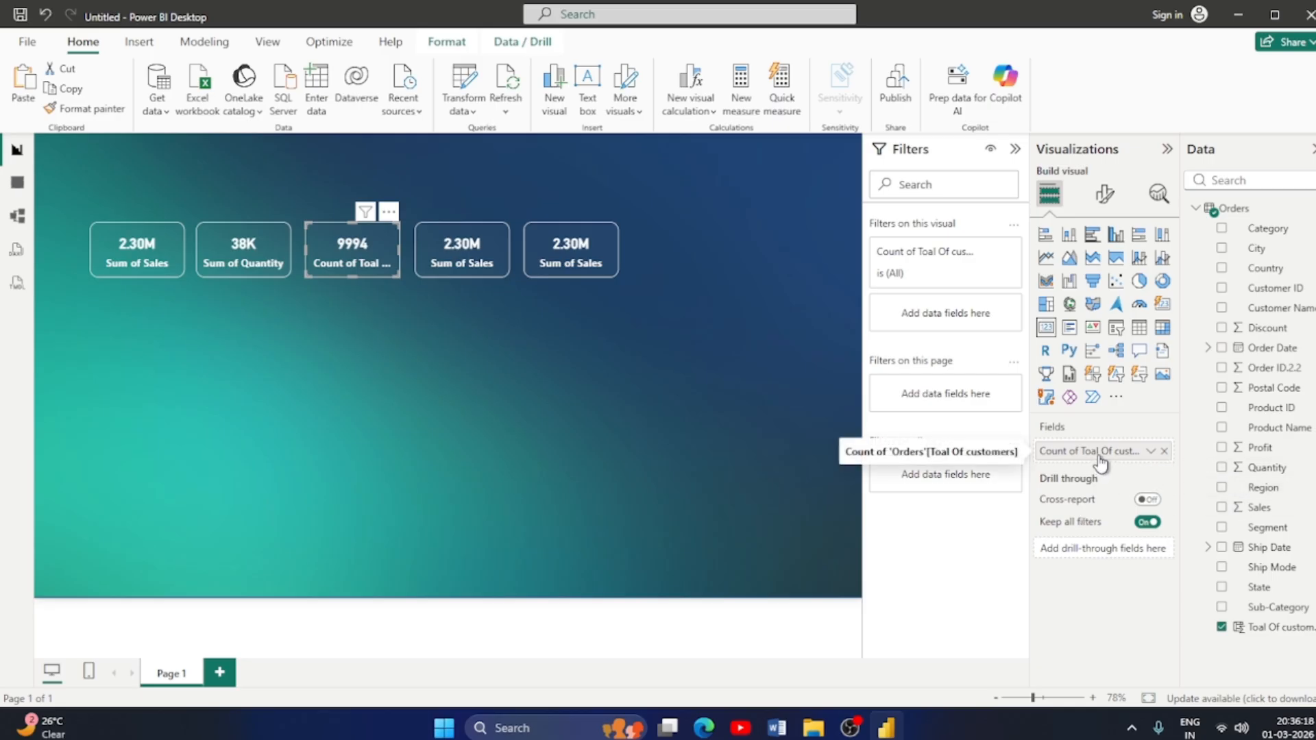
Change the Toal Of customers column's name to "Total customers" in its formula.
right_click(1289, 629)
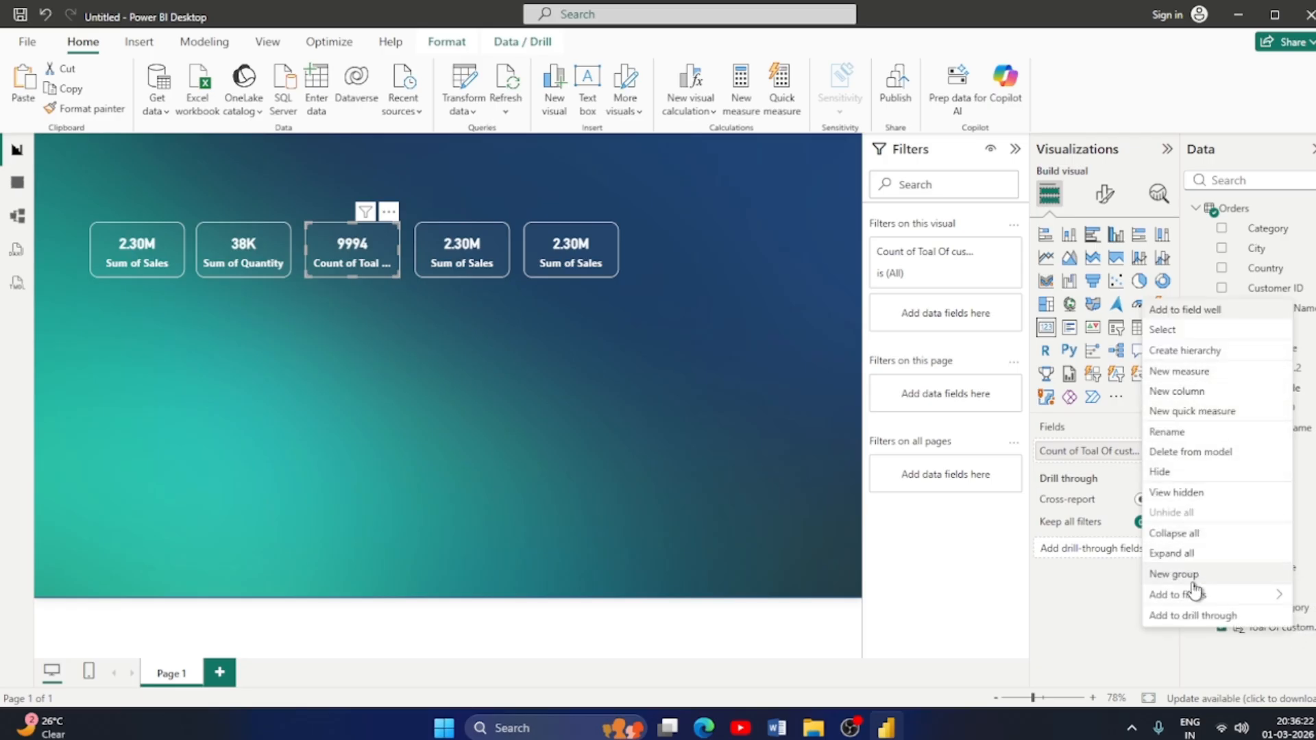
left_click(1168, 432)
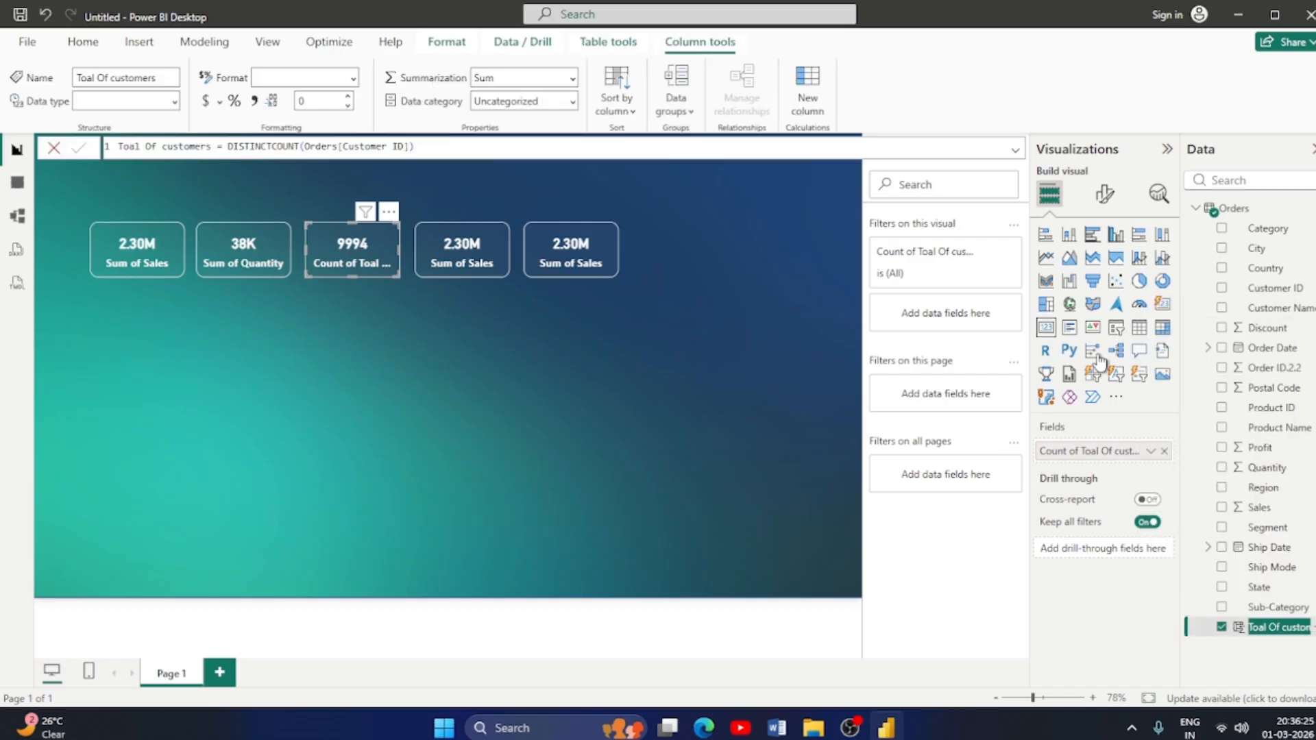
left_click(160, 148)
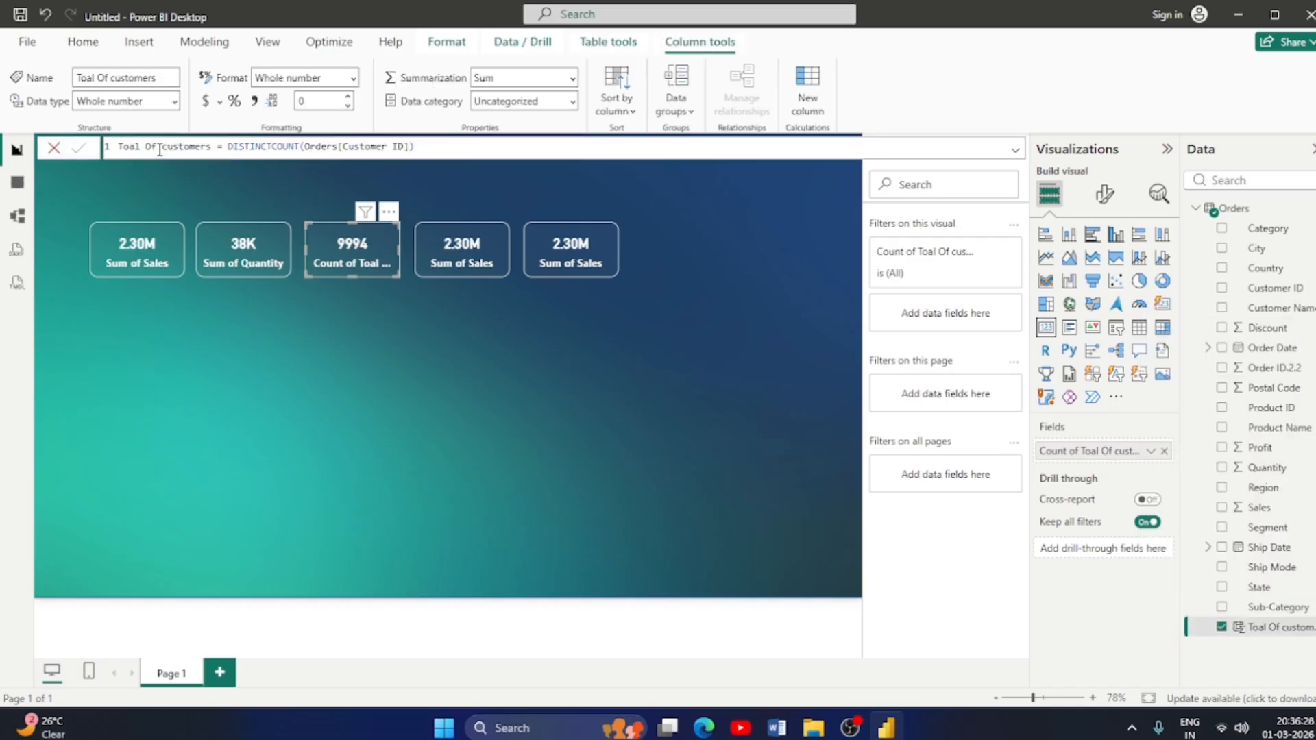
left_click(160, 148)
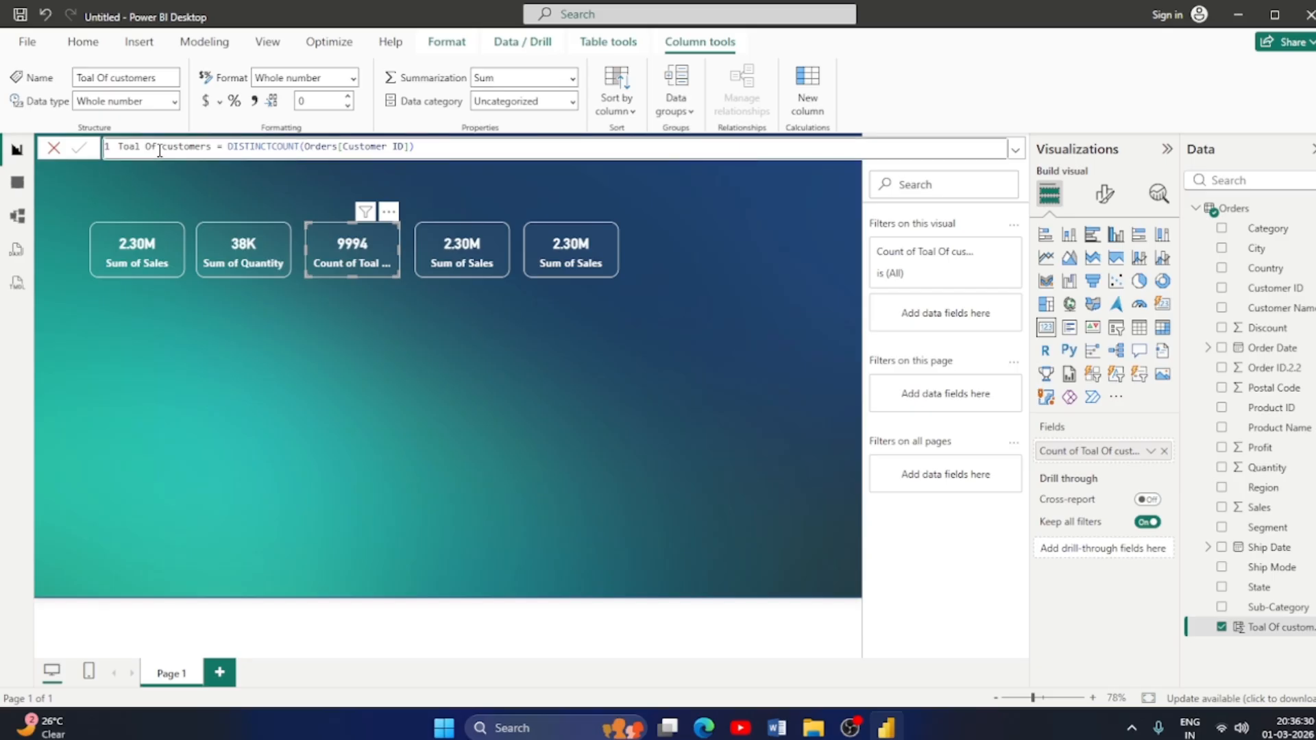
double_click(160, 148)
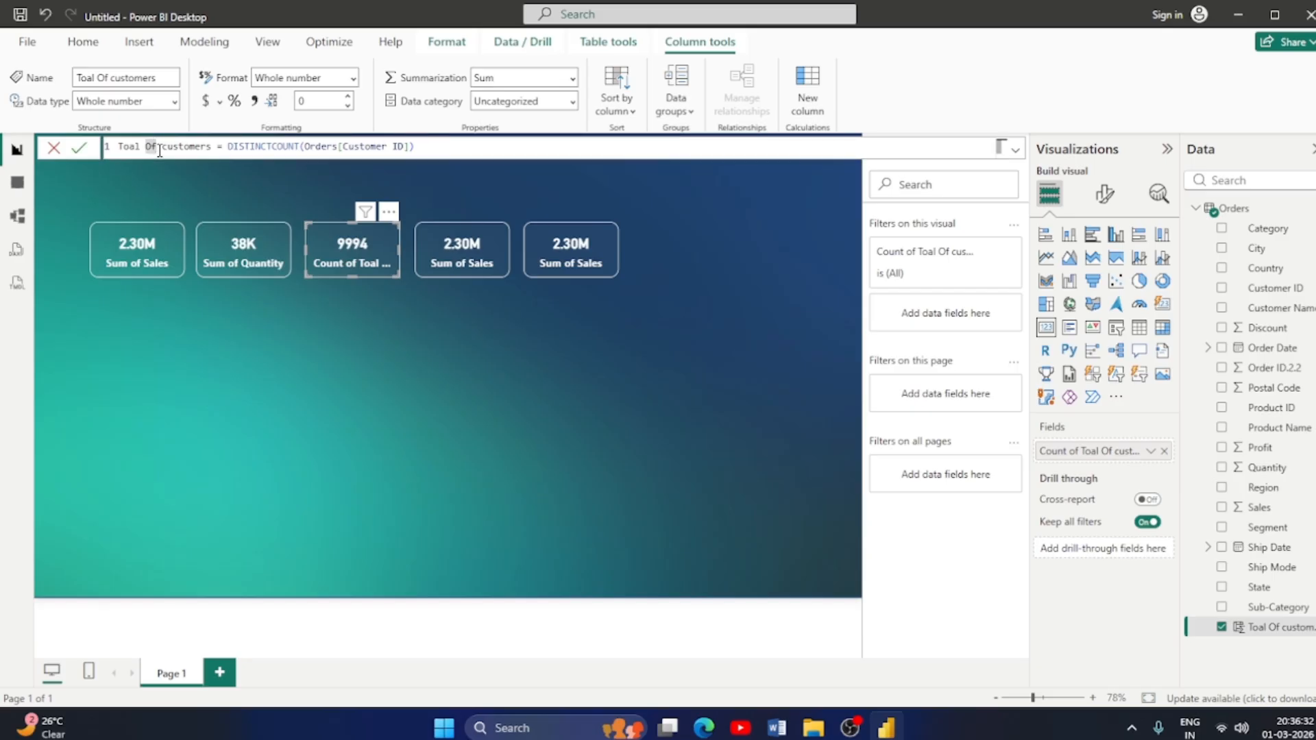
type("O")
key("BackSpace")
key("BackSpace")
key("BackSpace")
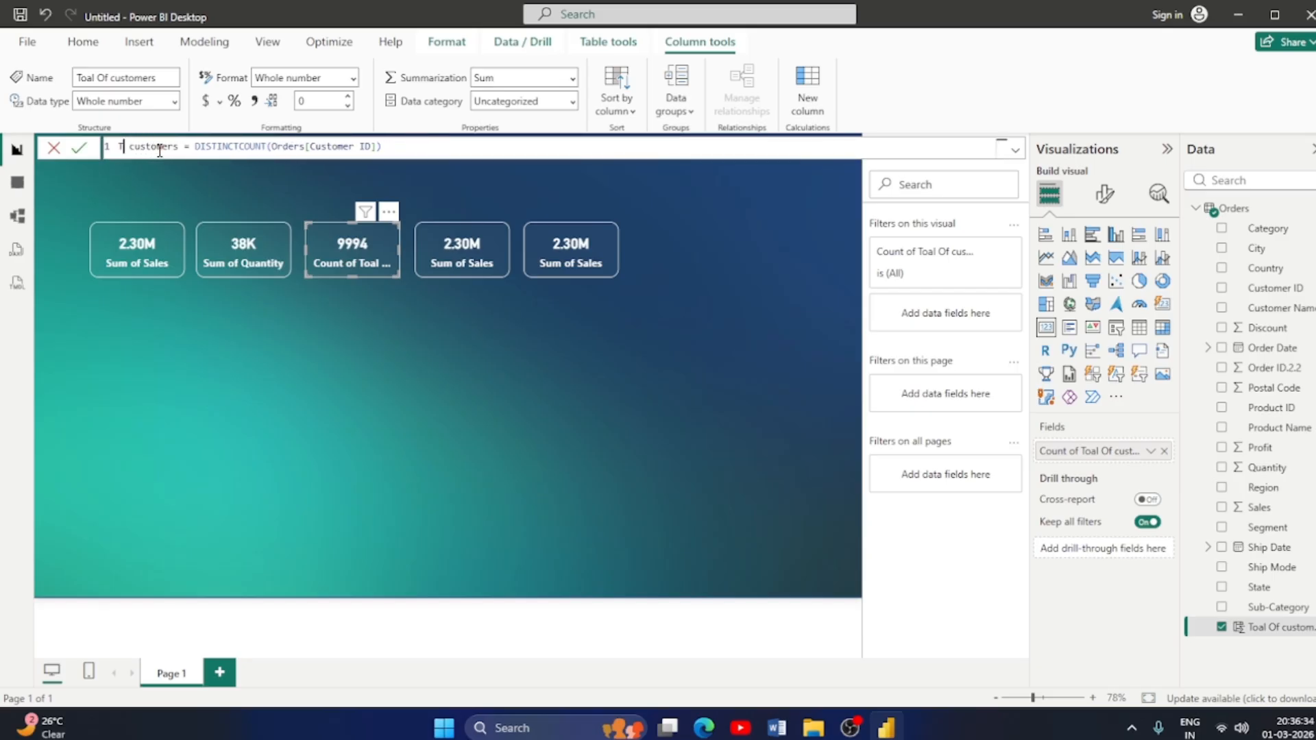
type("TOal")
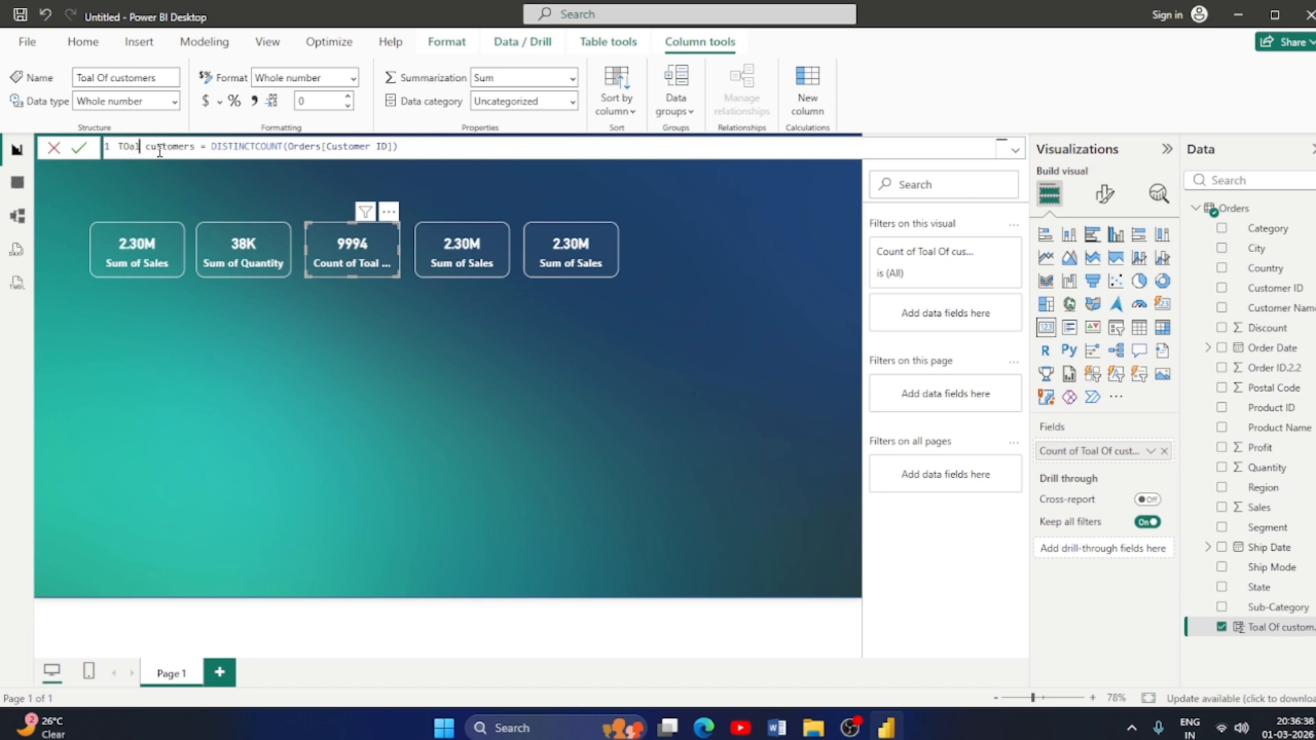
key("BackSpace")
key("BackSpace")
key("BackSpace")
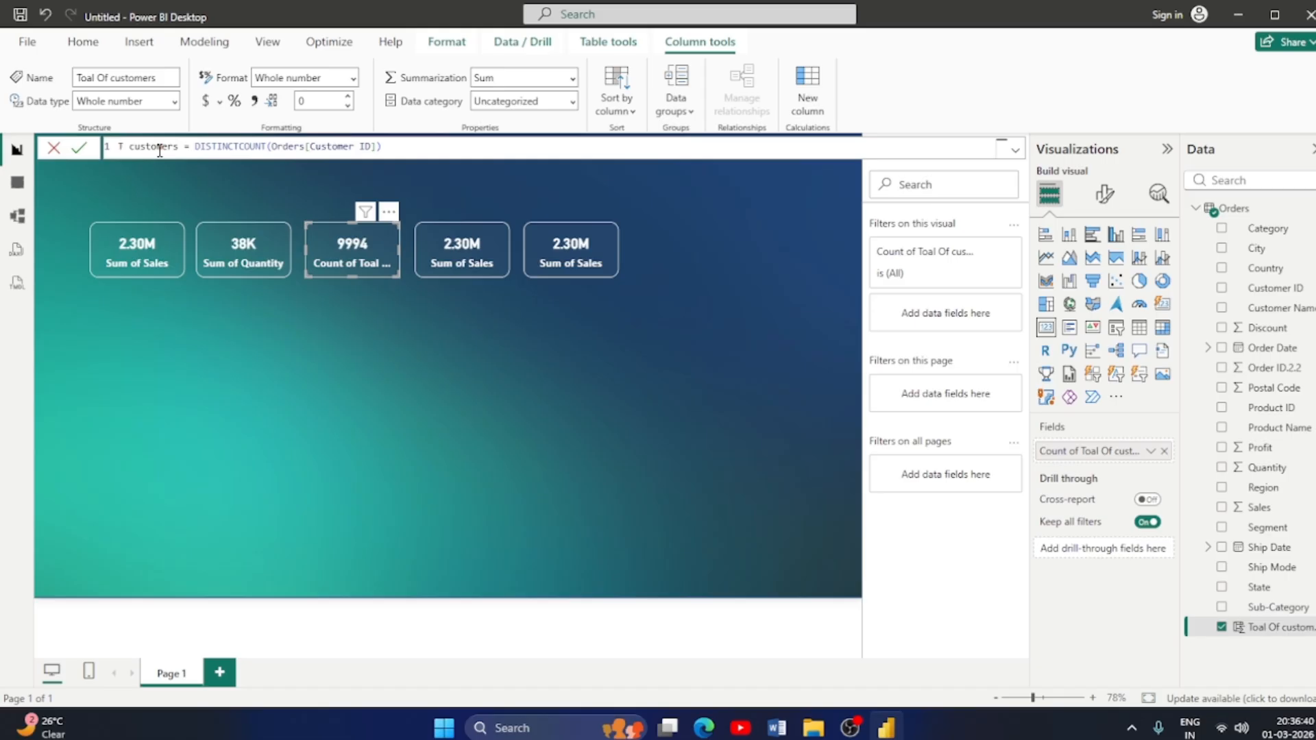
type("otal")
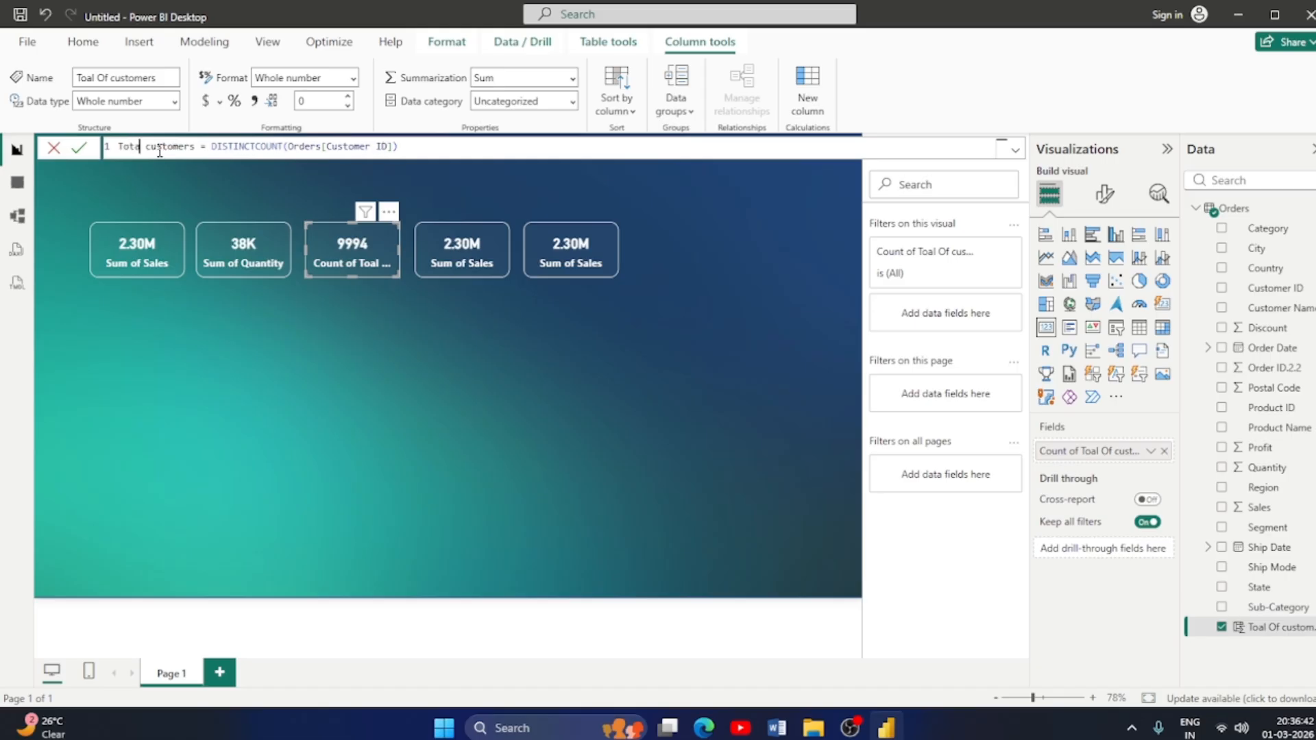
Shorten the column's name to "Total cust", commit it and put the field in the third card again, aggregated by Sum.
double_click(198, 147)
type("custo")
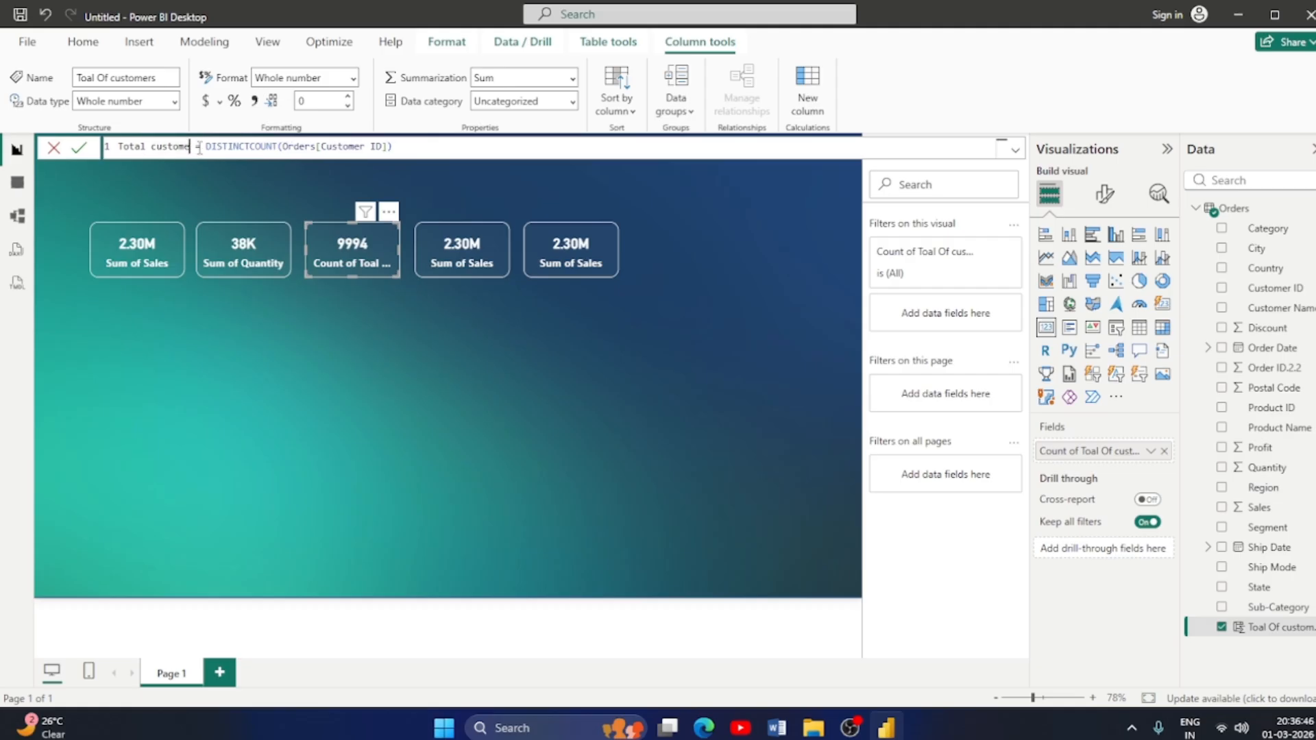
key("BackSpace")
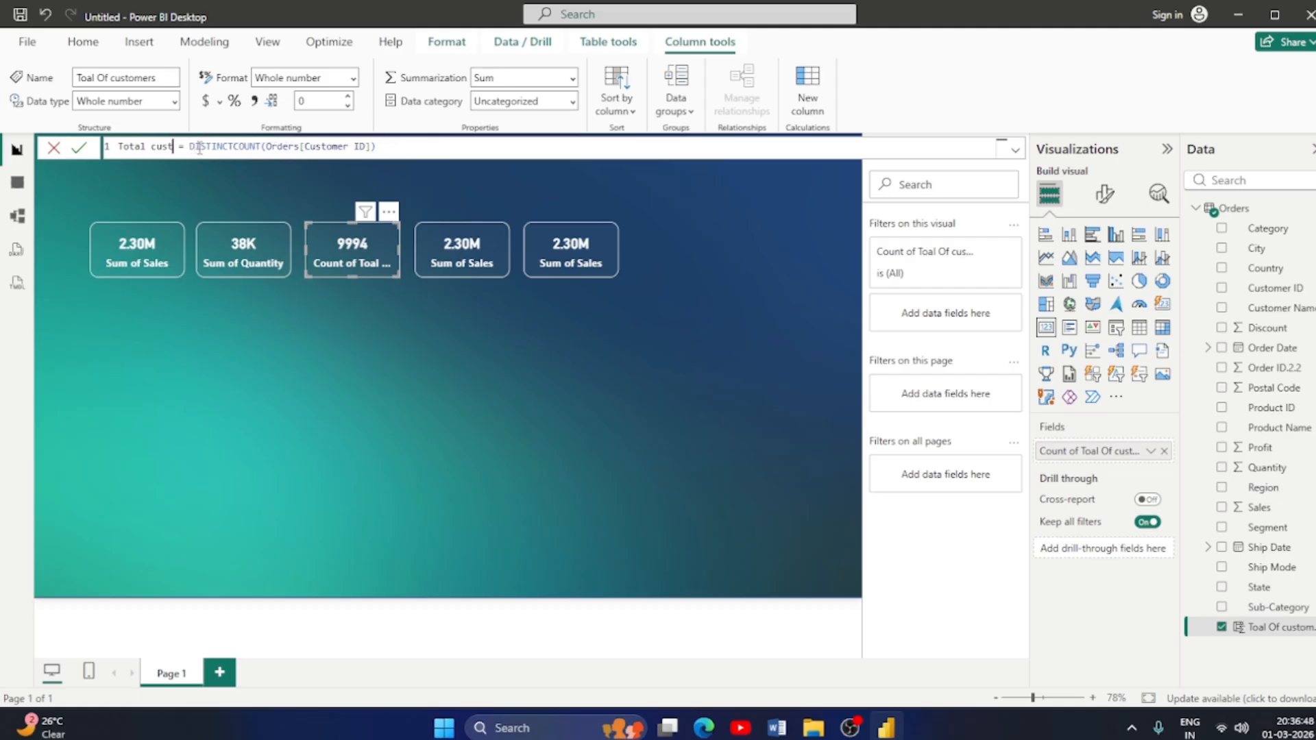
left_click(391, 148)
left_click(1245, 673)
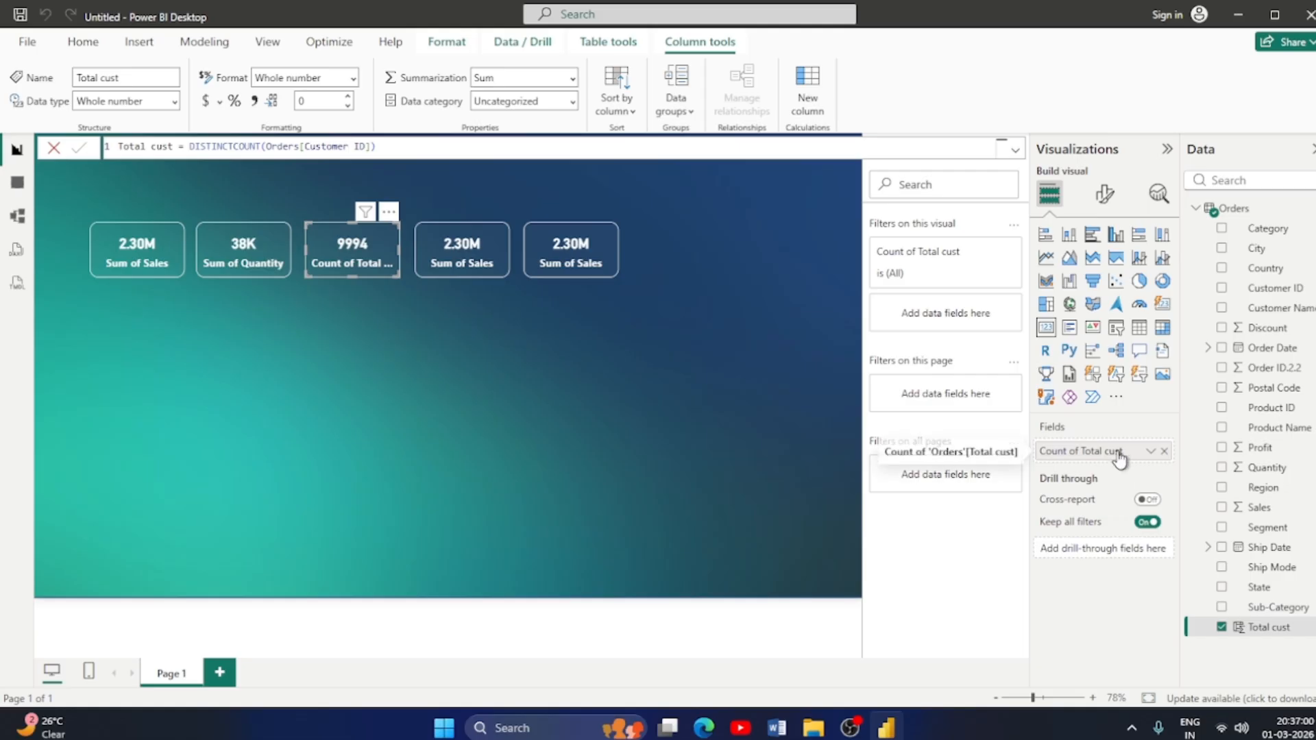
left_click_drag(1269, 634, 1096, 452)
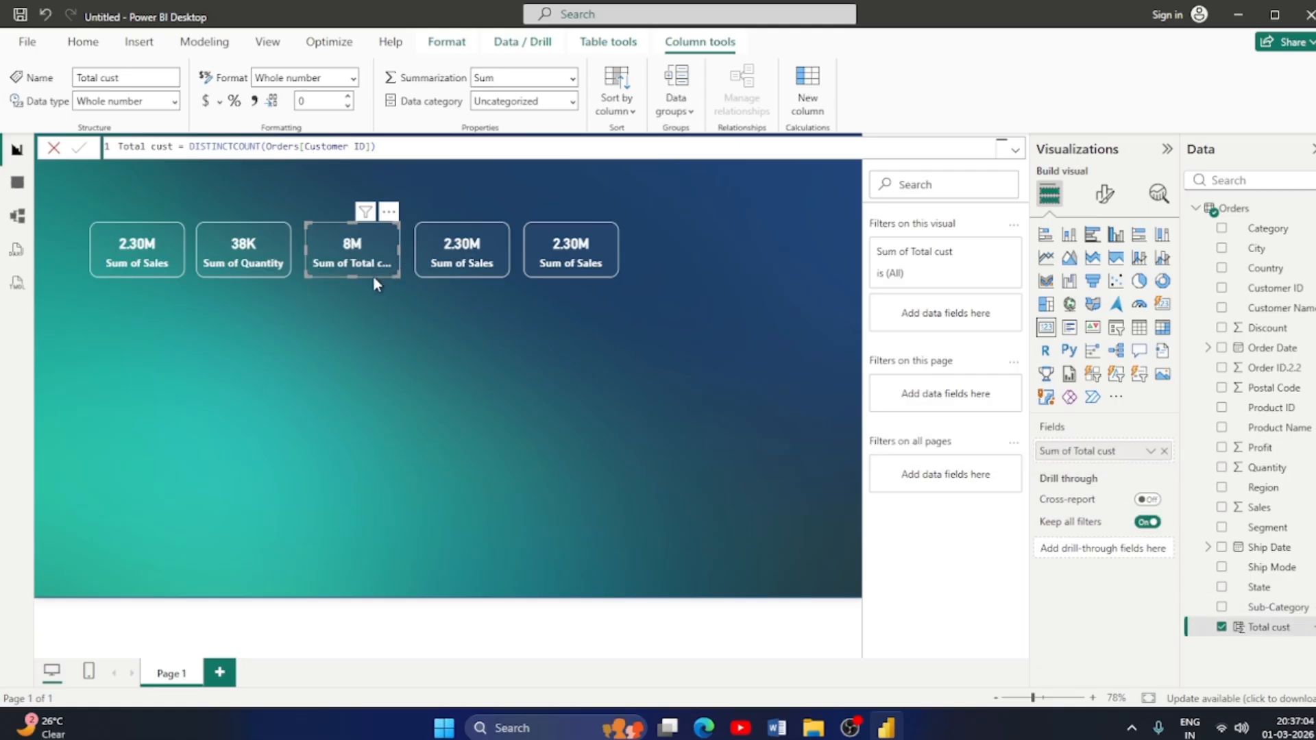
Set the aggregation of the third card's Total cust field to Count and select the fourth card.
left_click(1150, 451)
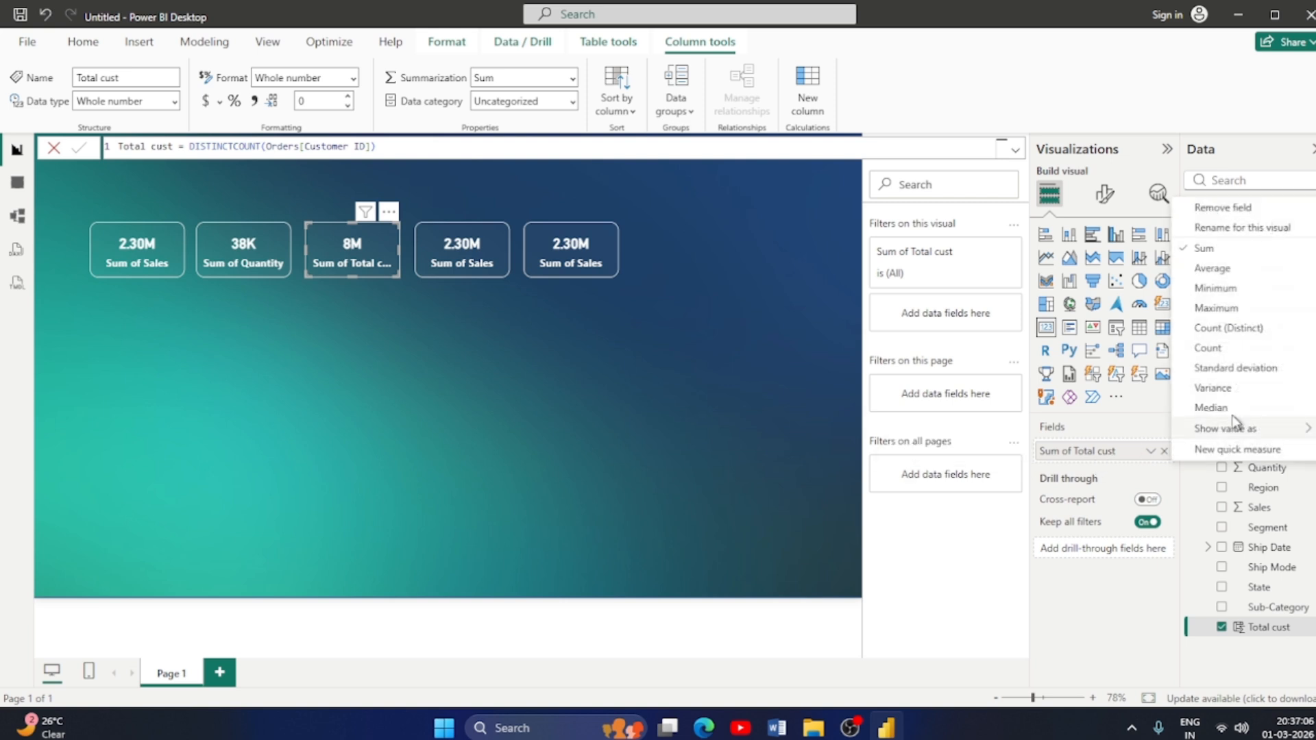
left_click(1218, 348)
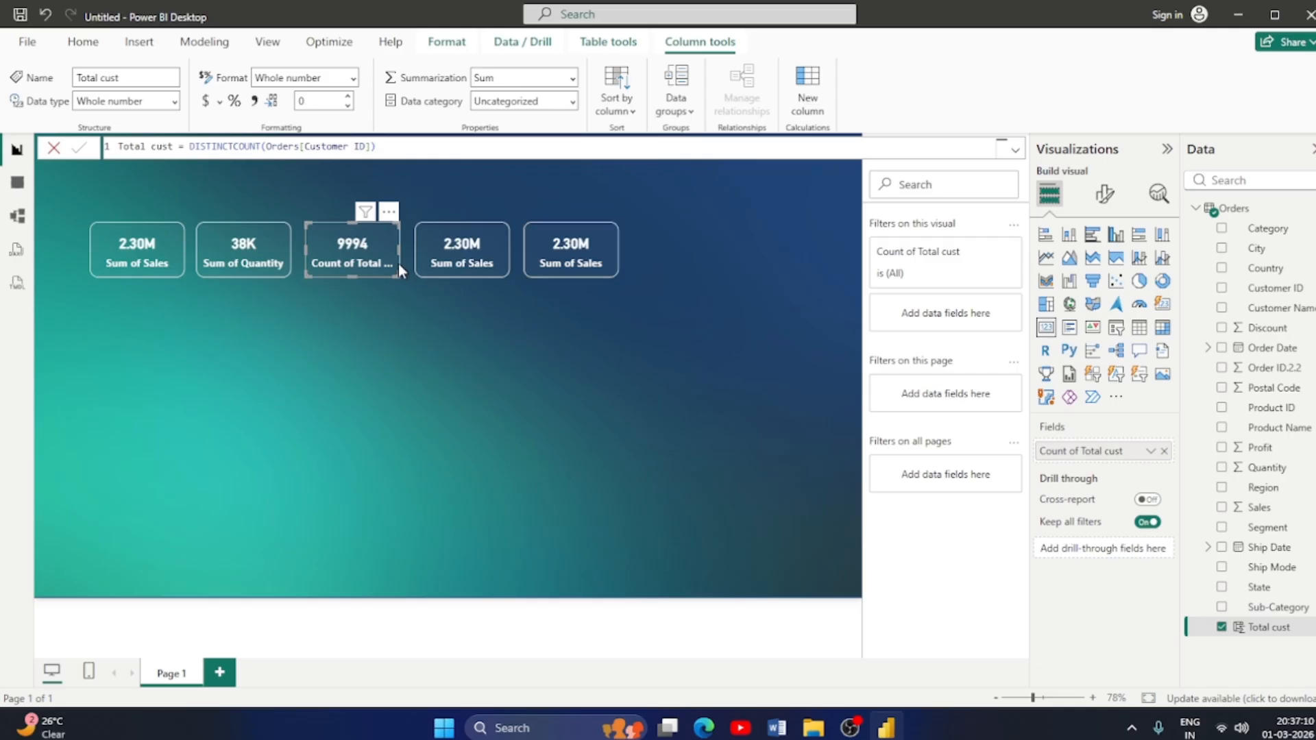
left_click(479, 268)
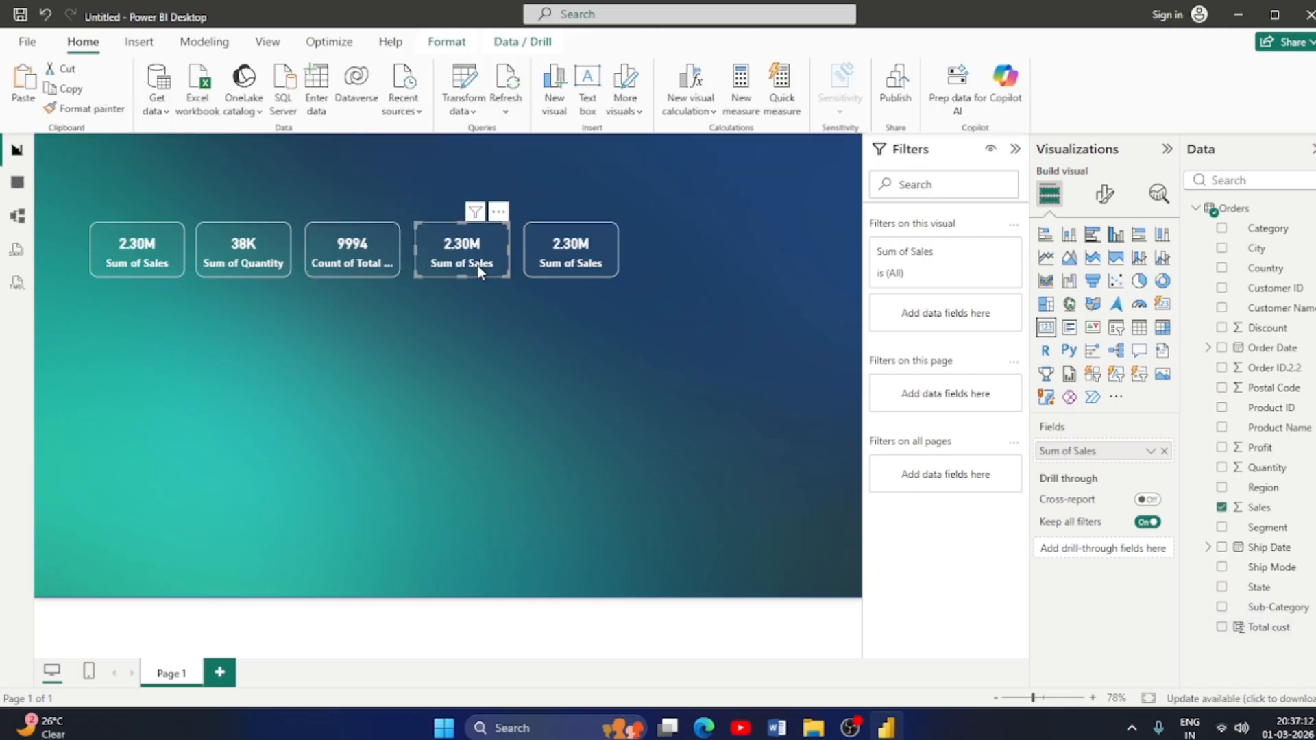
Switch to the Power_BI_KPI_Dashboard_Measures document in Word, read its Average Sales and Monthly Sales formulas, and return to Power BI.
key("alt+Tab")
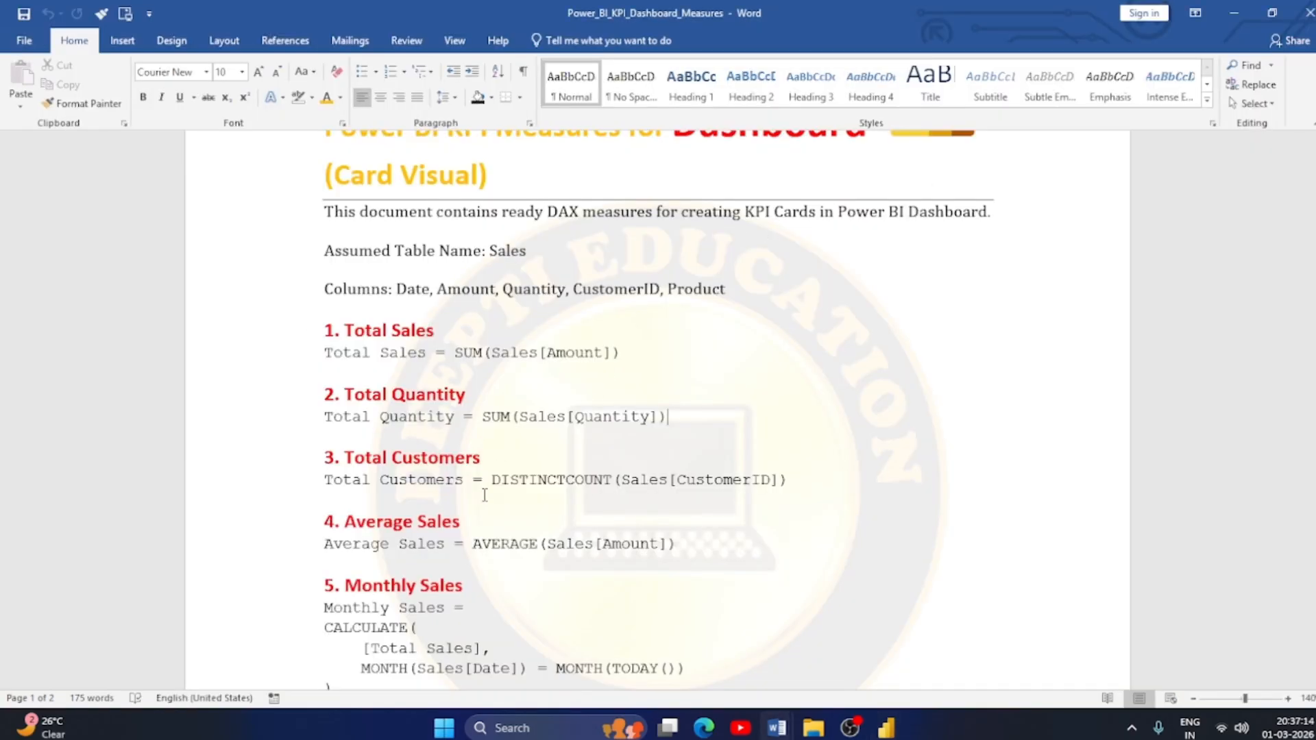
scroll(588, 518, "down", 2)
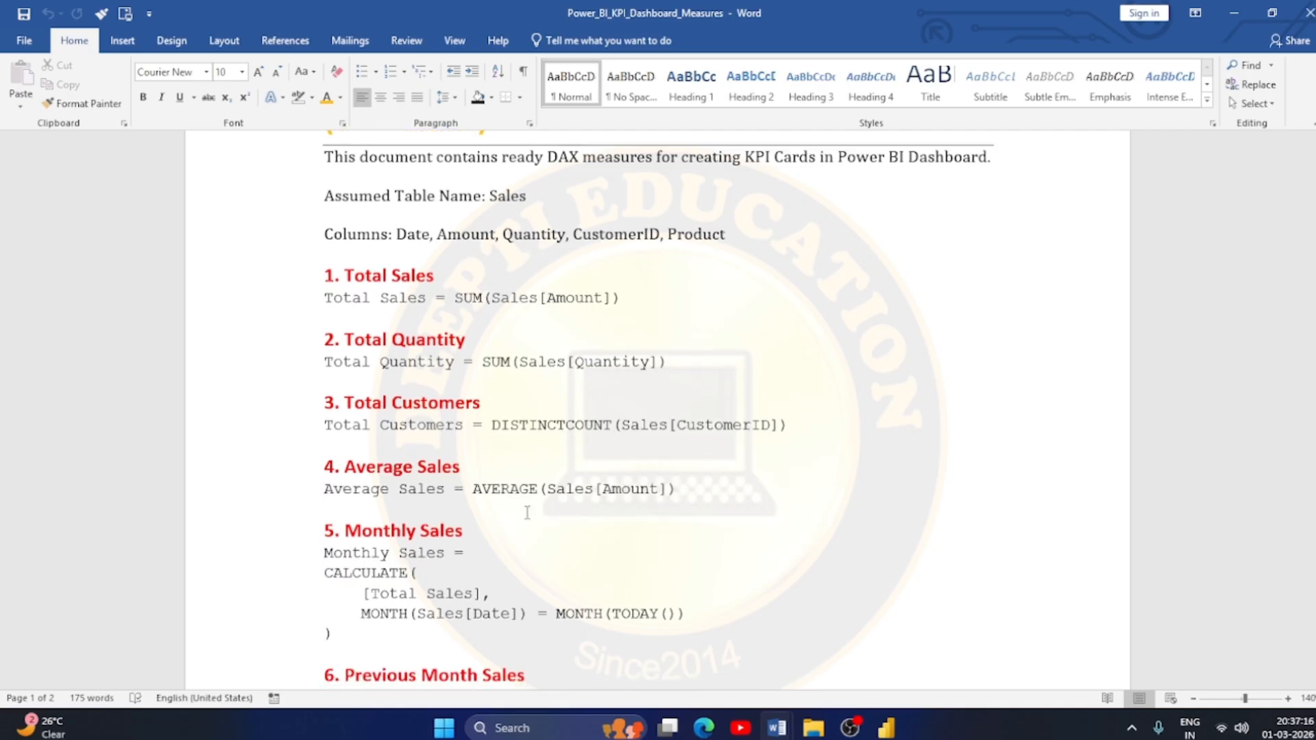
scroll(436, 490, "down", 4)
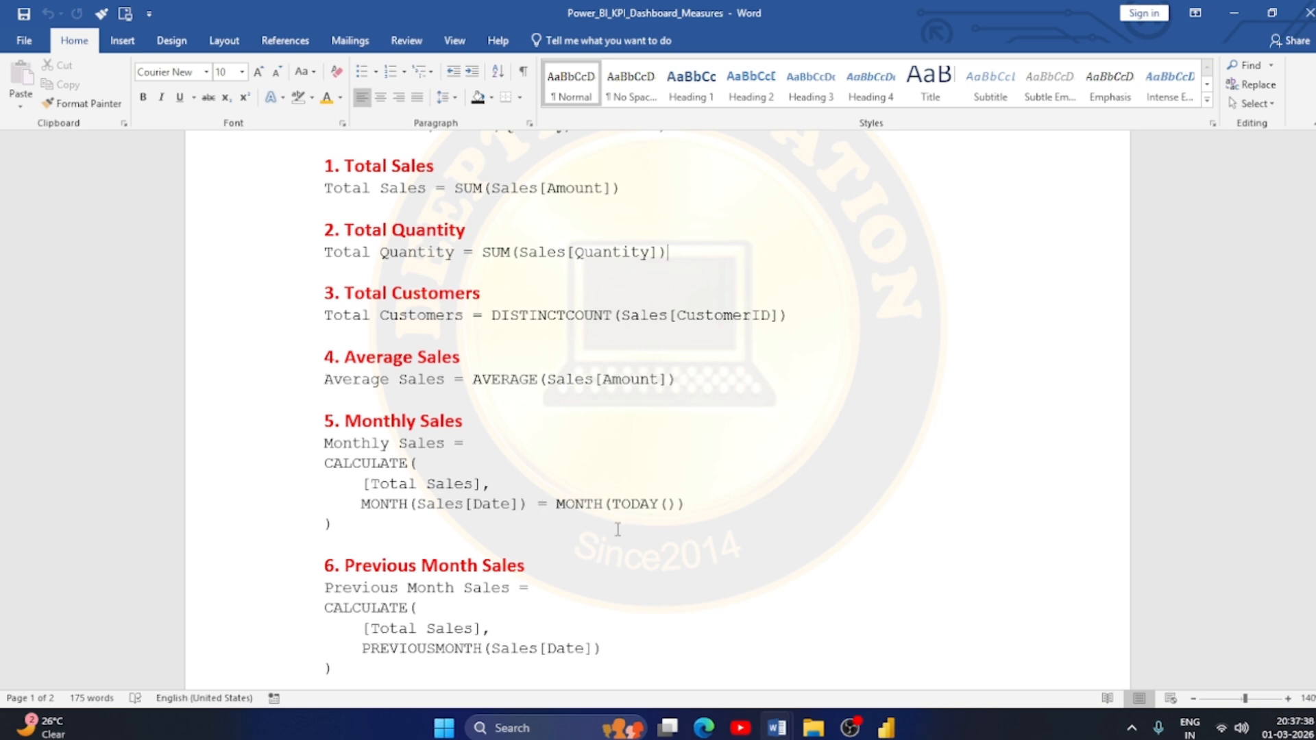
key("alt+Tab")
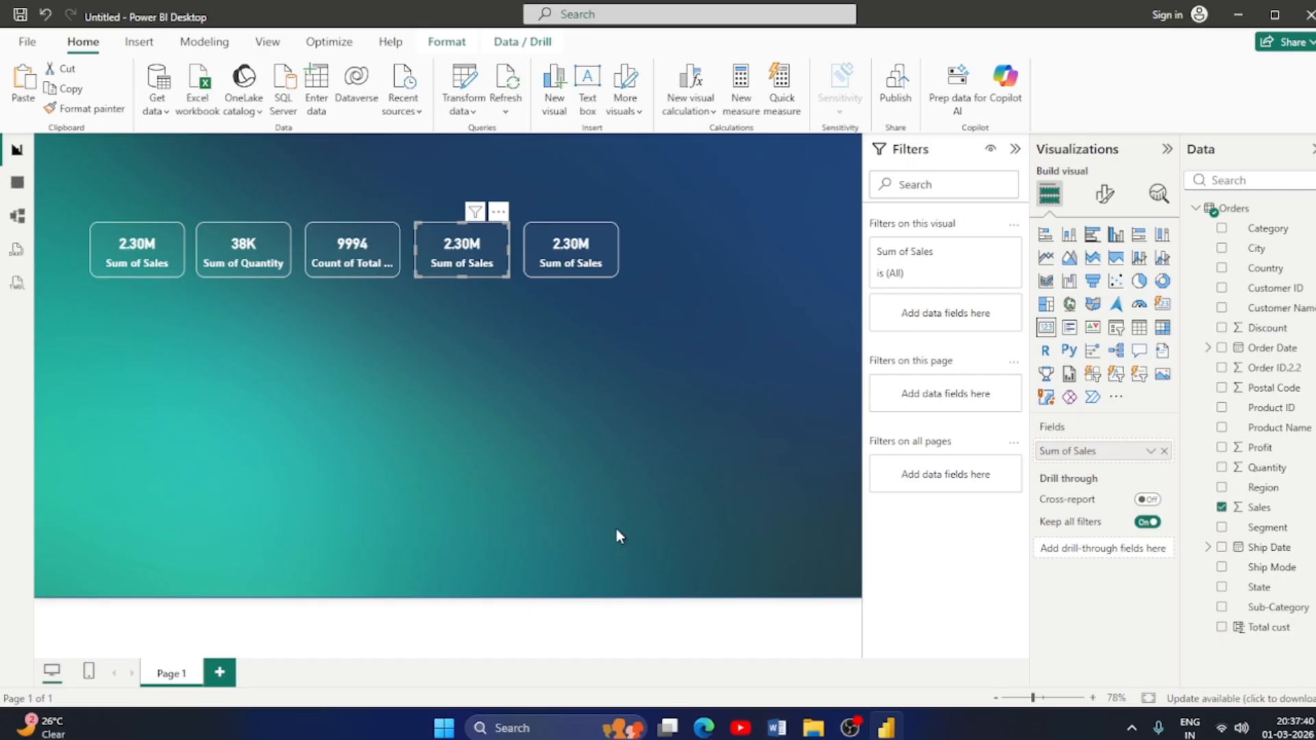
Create a new measure in the Orders table and begin its formula with "Monthly _sales=CALCULATE(".
left_click(742, 107)
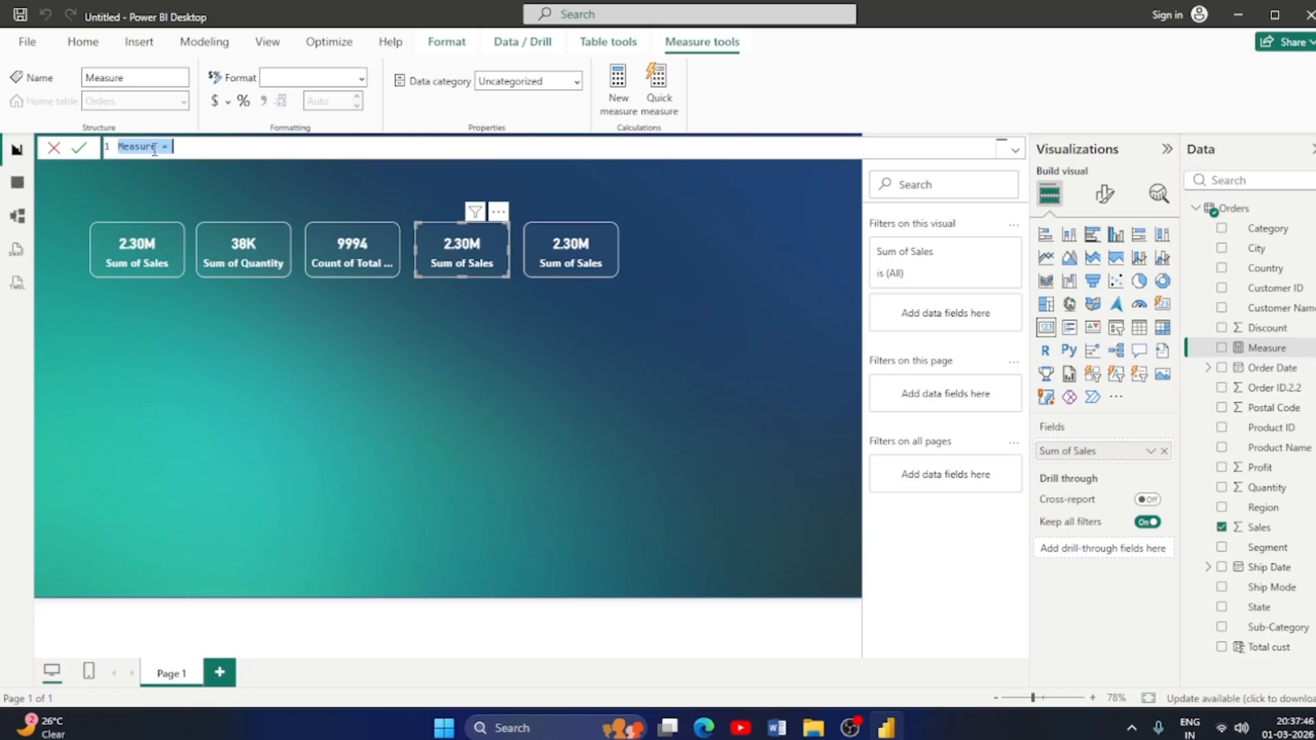
key("BackSpace")
type("Monthly _sales=CALCULATE(")
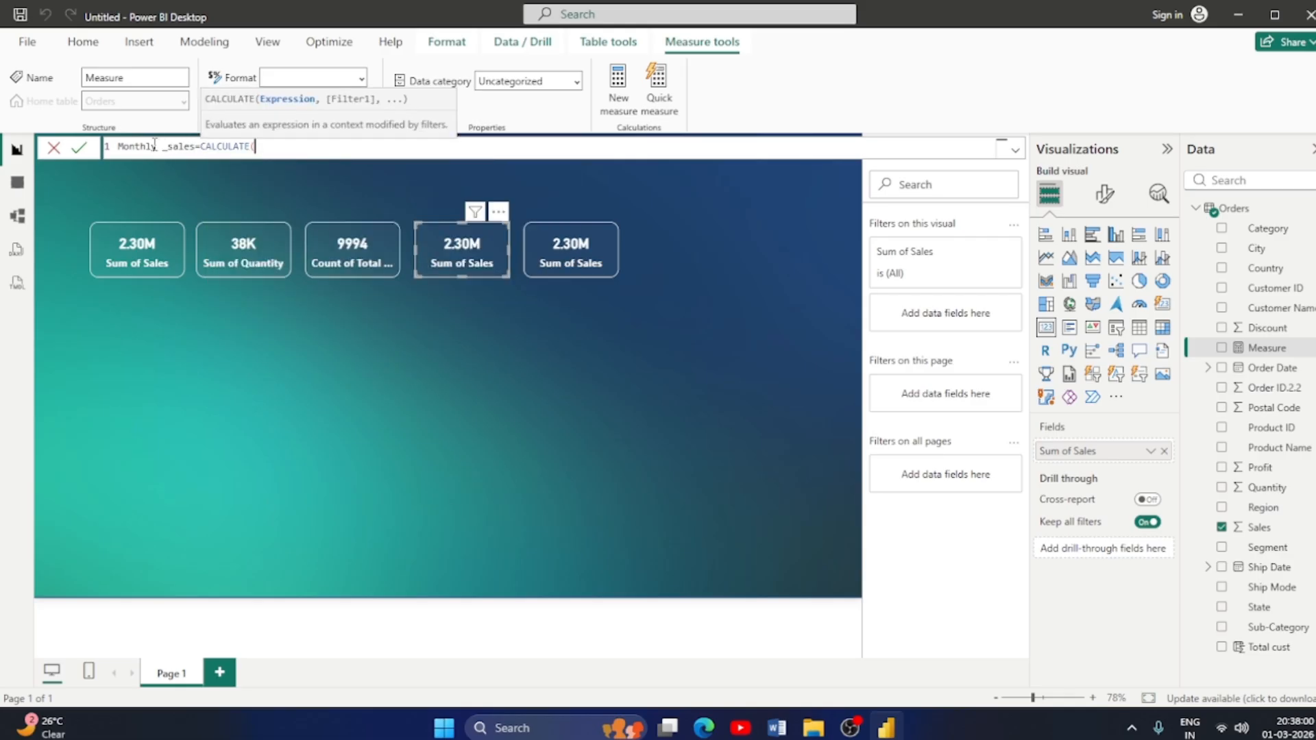
type("o")
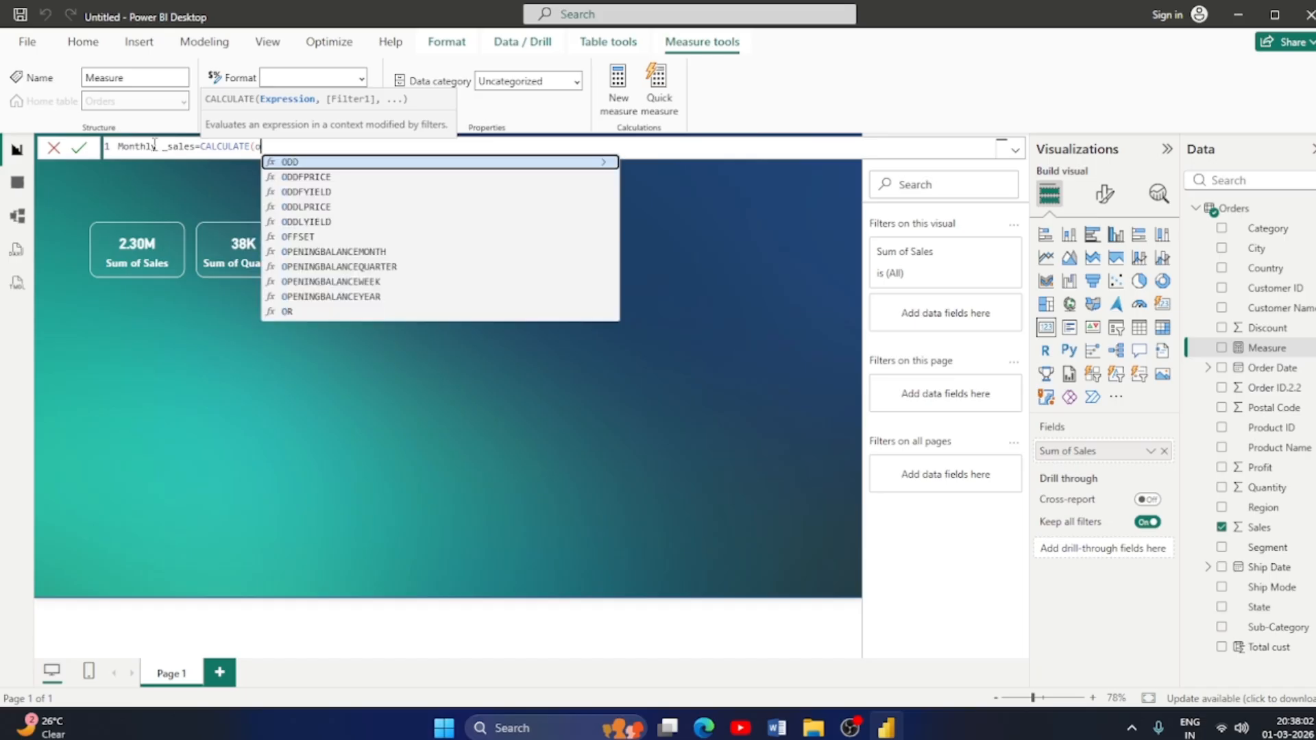
type("r")
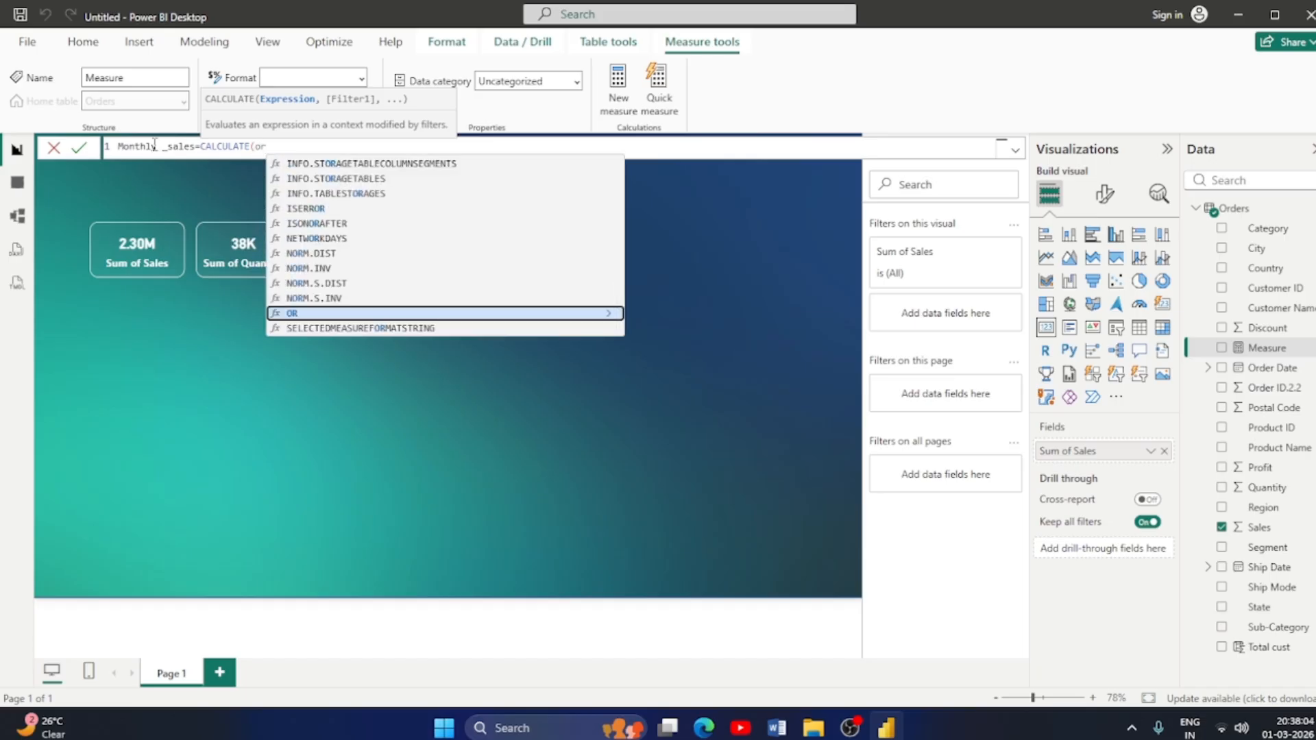
key("BackSpace")
key("BackSpace")
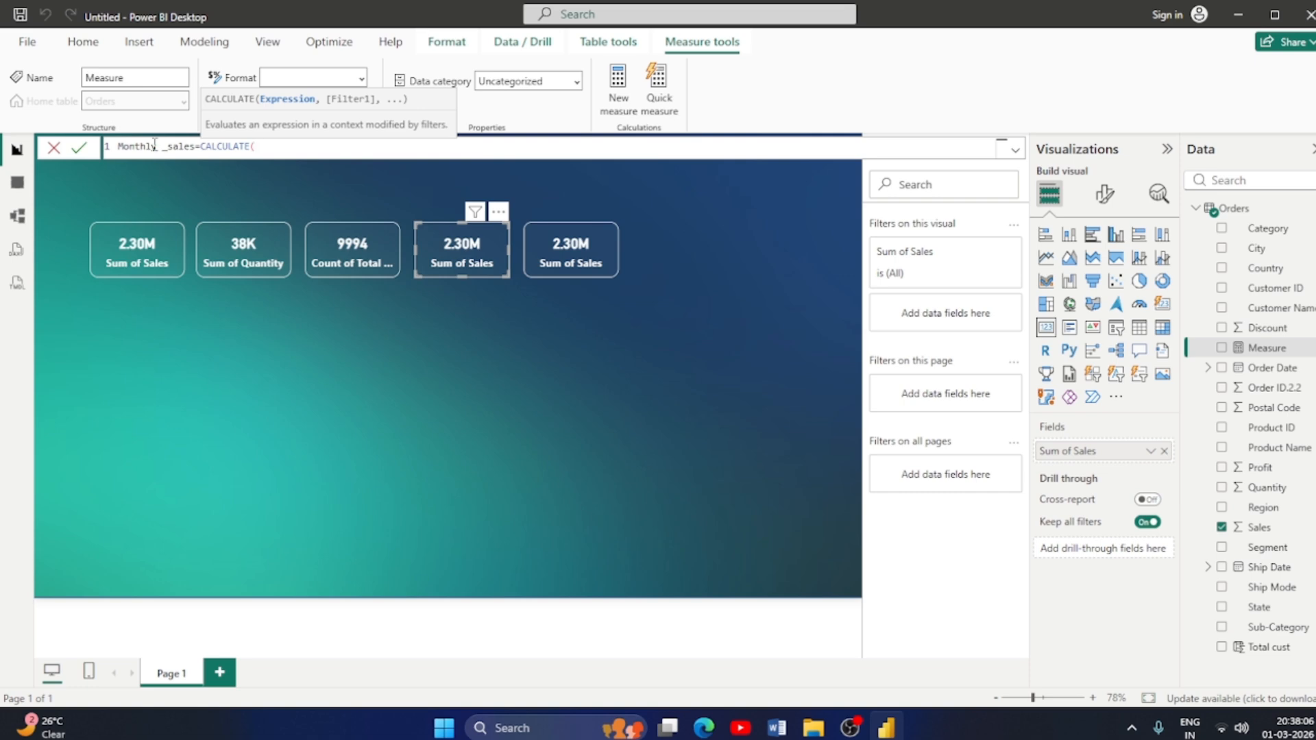
key("alt+Tab")
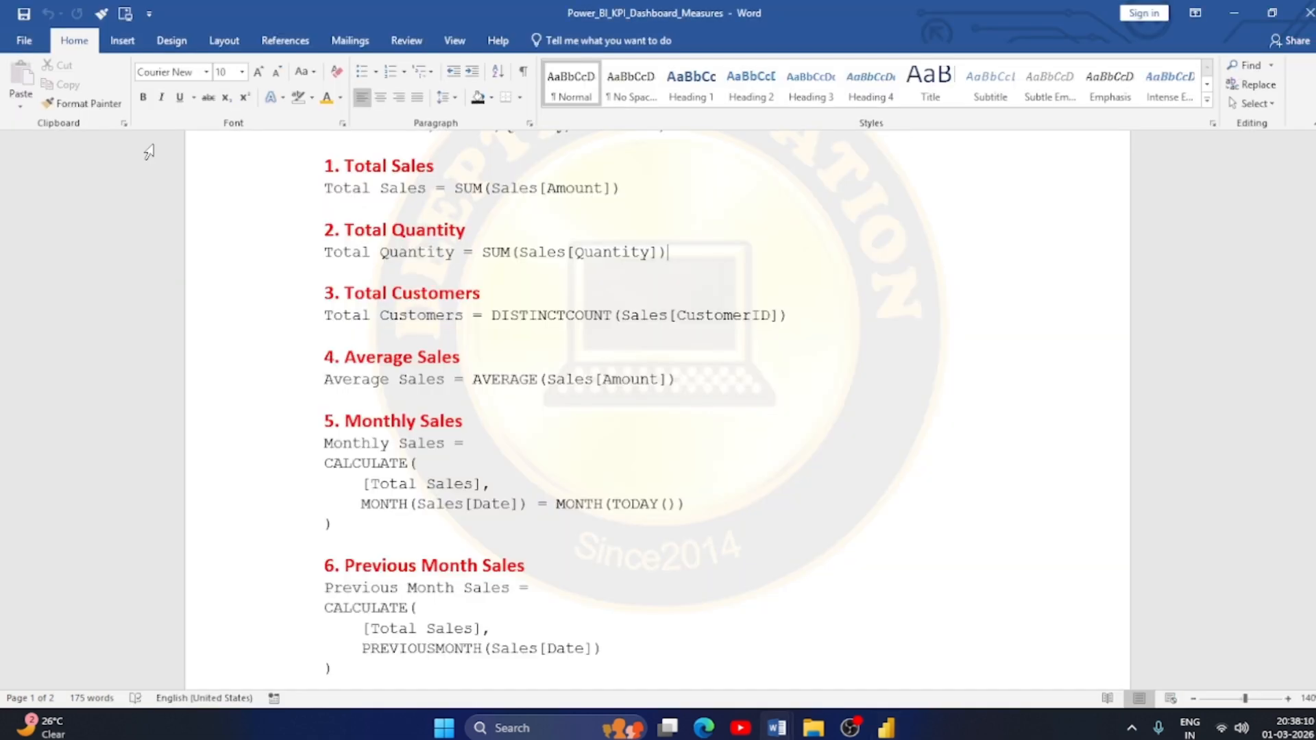
key("alt+Tab")
type("[t")
key("BackSpace")
key("BackSpace")
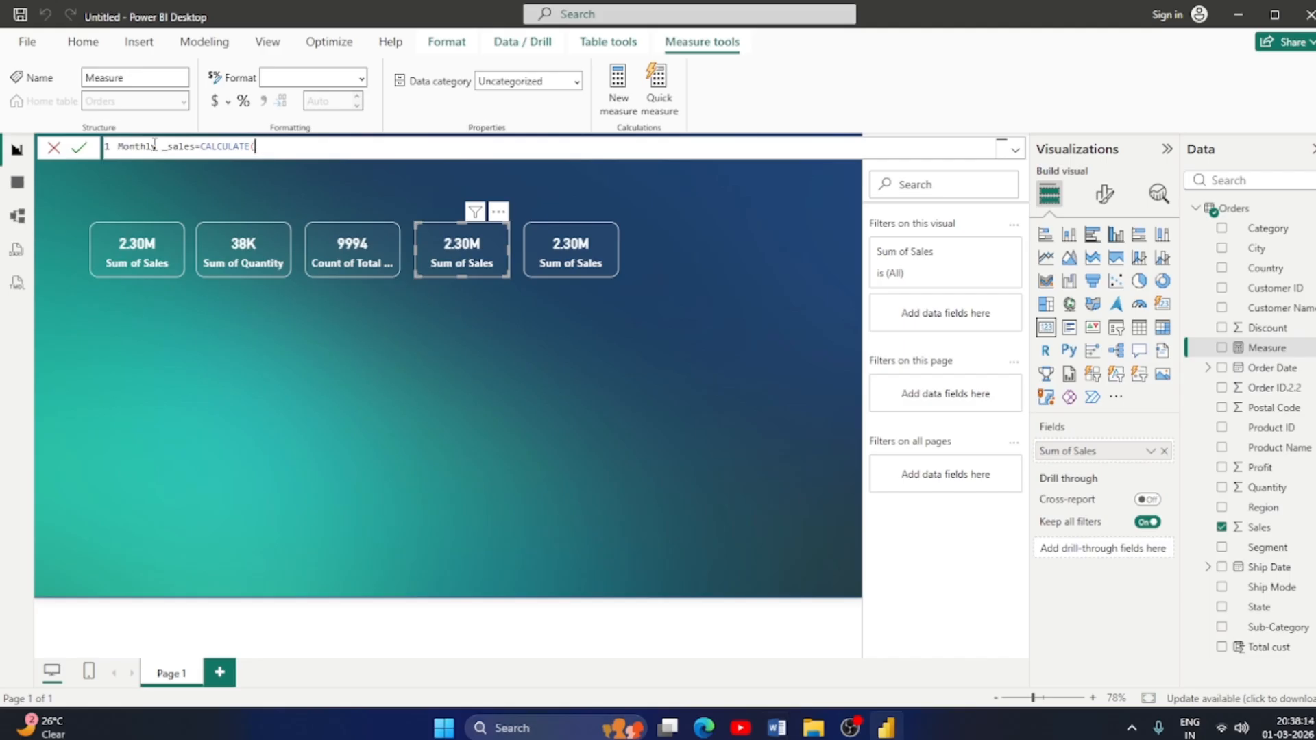
Enter SUM(Orders[Sales]) as the expression inside the Monthly _sales measure's CALCULATE, checking the formula in the Word document.
type("SUM(")
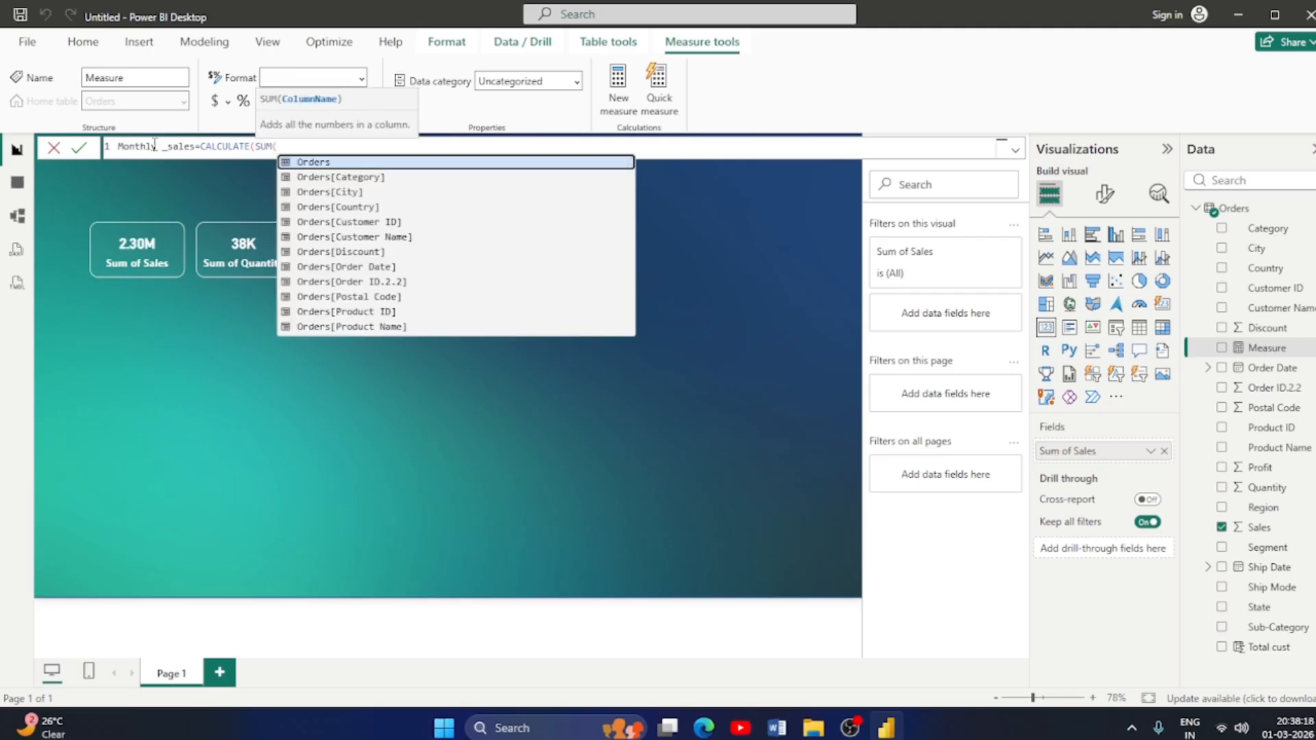
key("Tab")
key("Down")
key("Down")
key("Down")
key("Down")
key("Down")
key("Down")
key("Down")
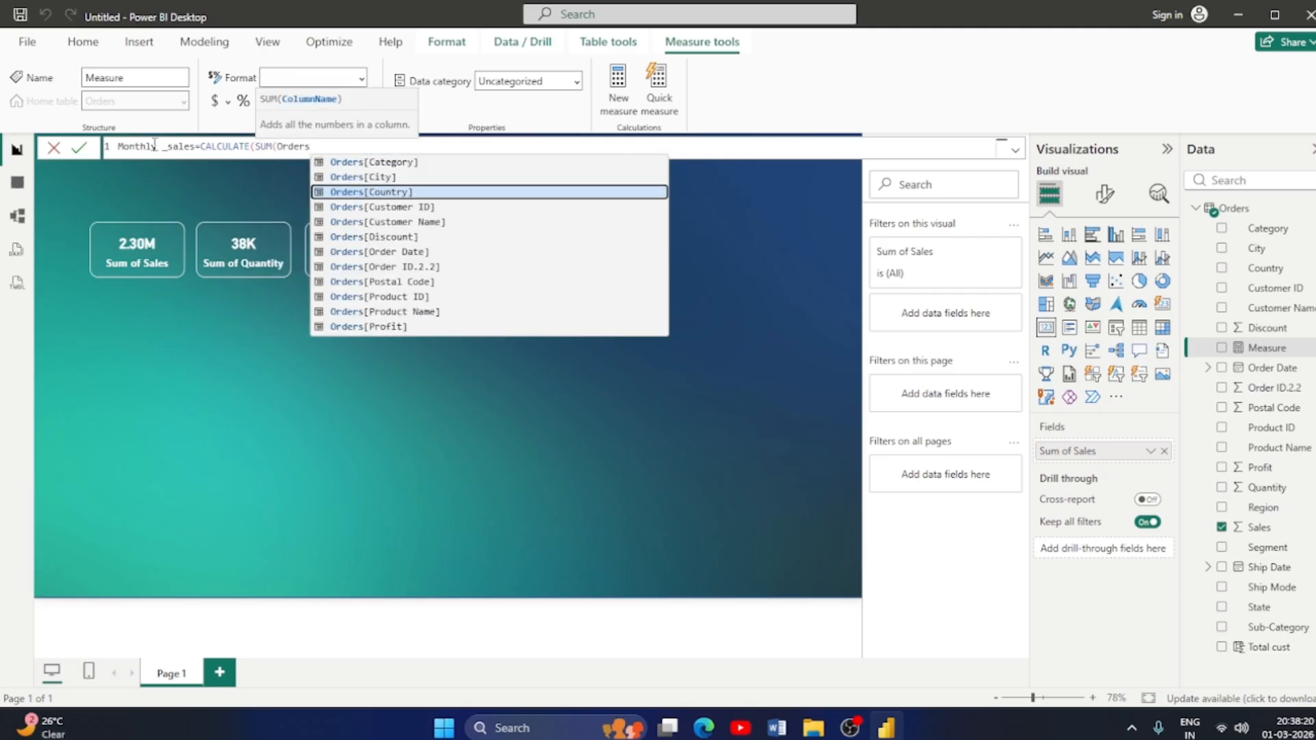
key("Down")
key("Down")
key("Down")
key("Down")
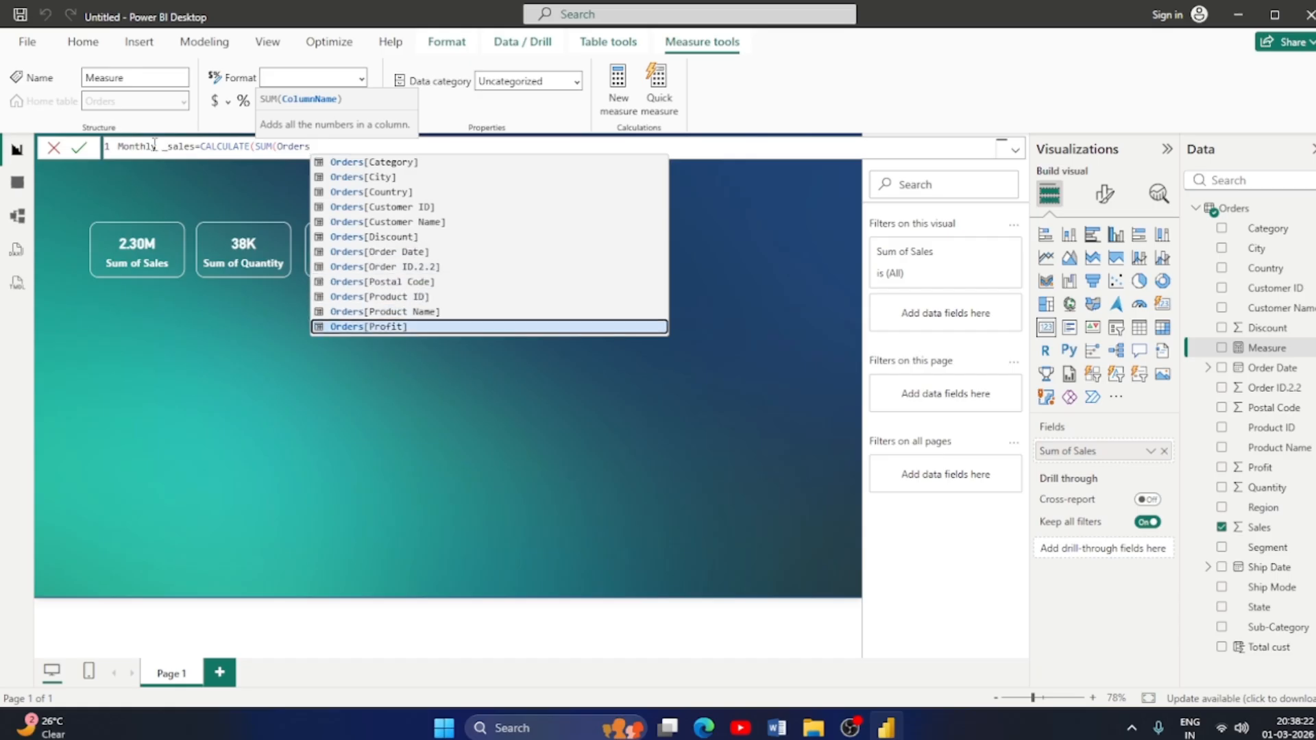
key("Down")
key("Down")
key("Down")
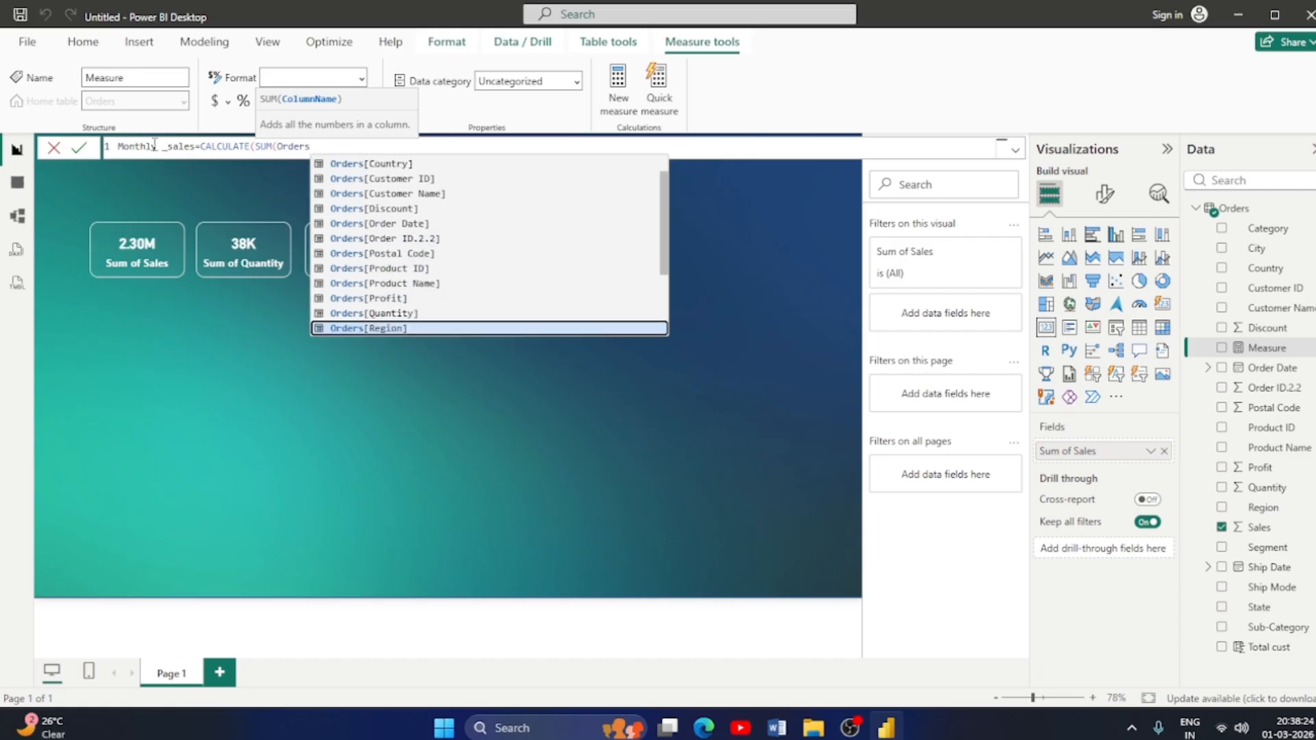
key("Tab")
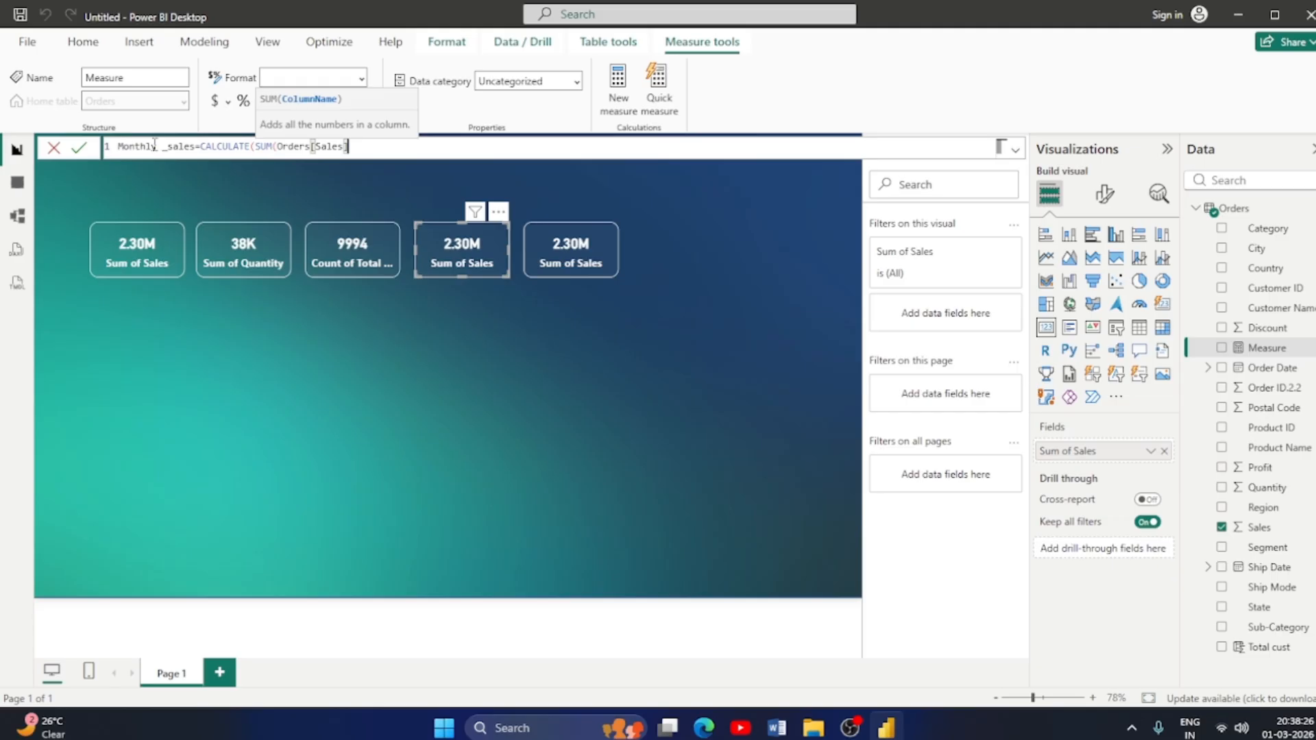
key("alt+Tab")
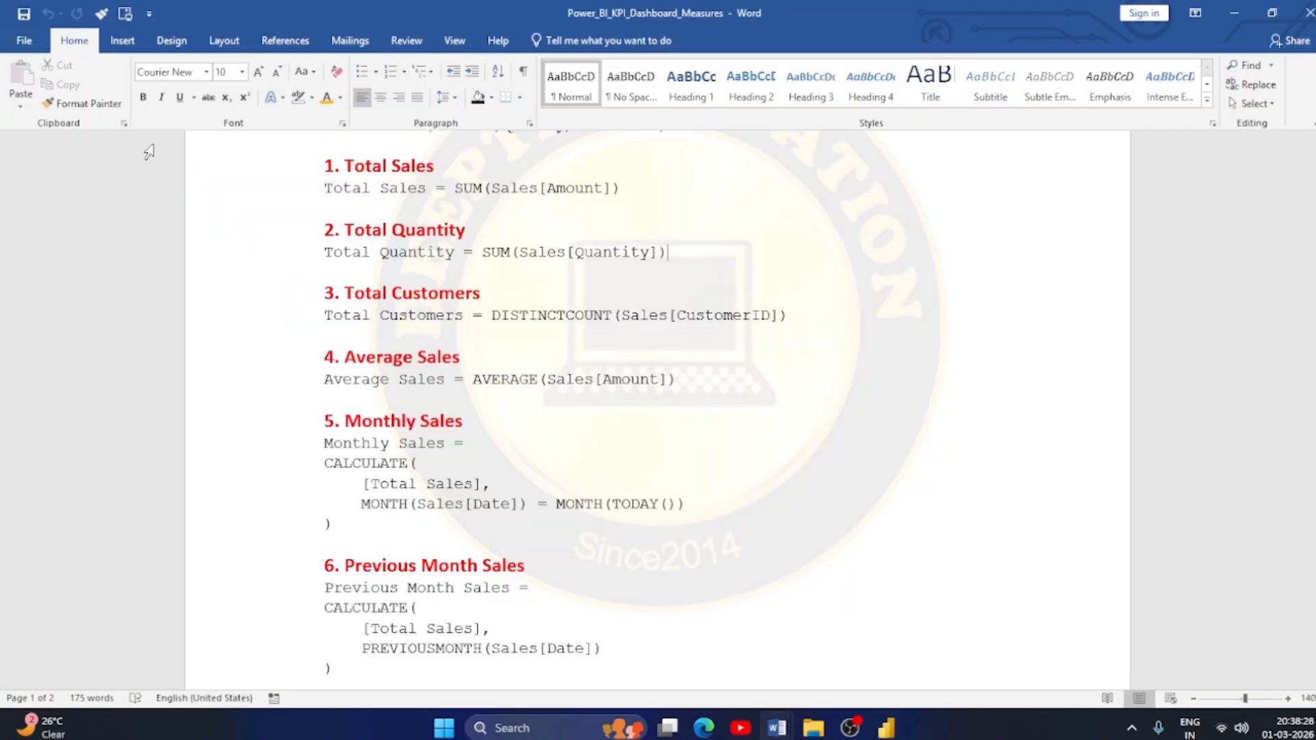
key("alt+Tab")
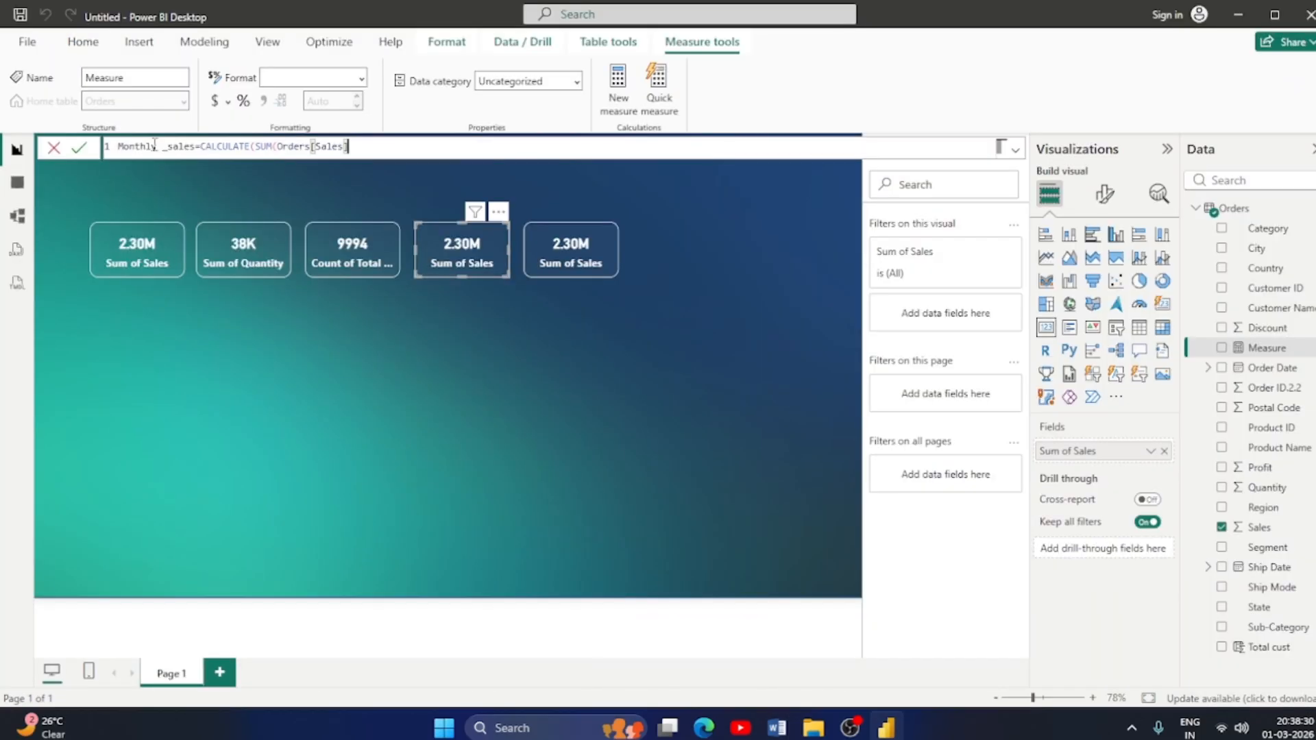
type(",")
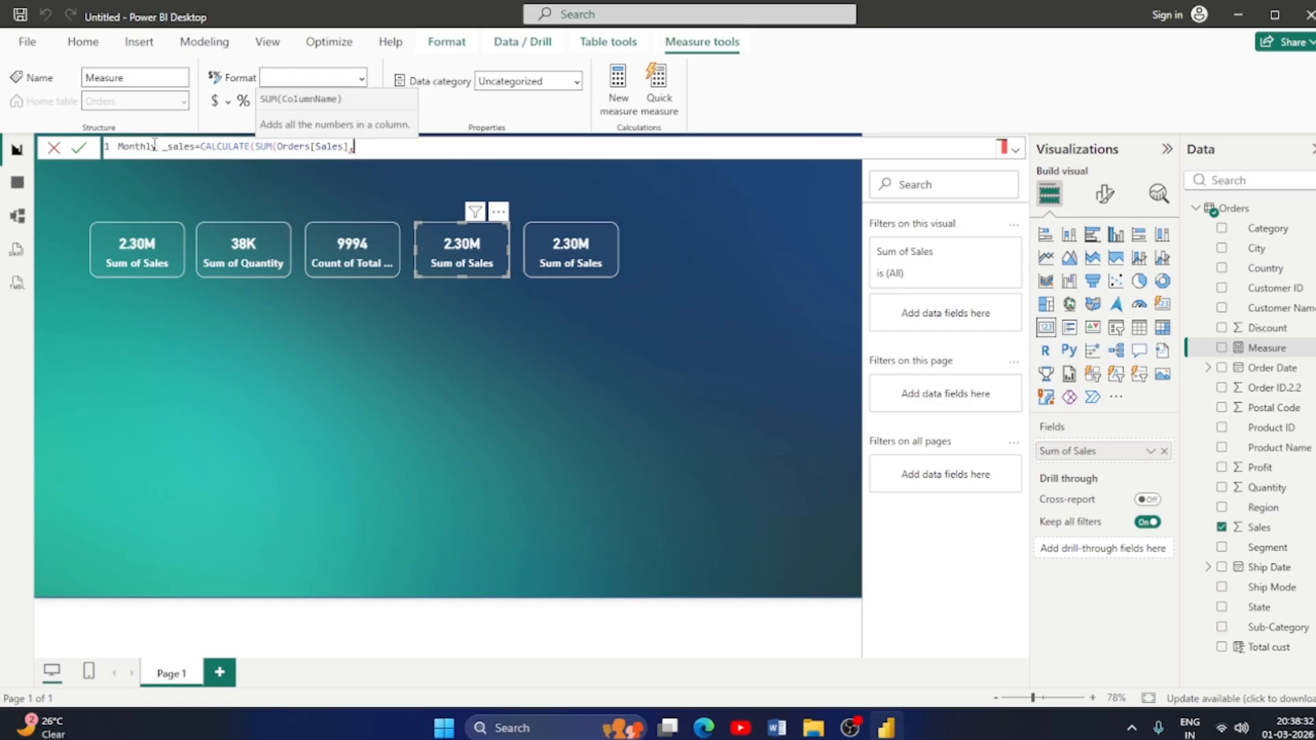
key("BackSpace")
type(")")
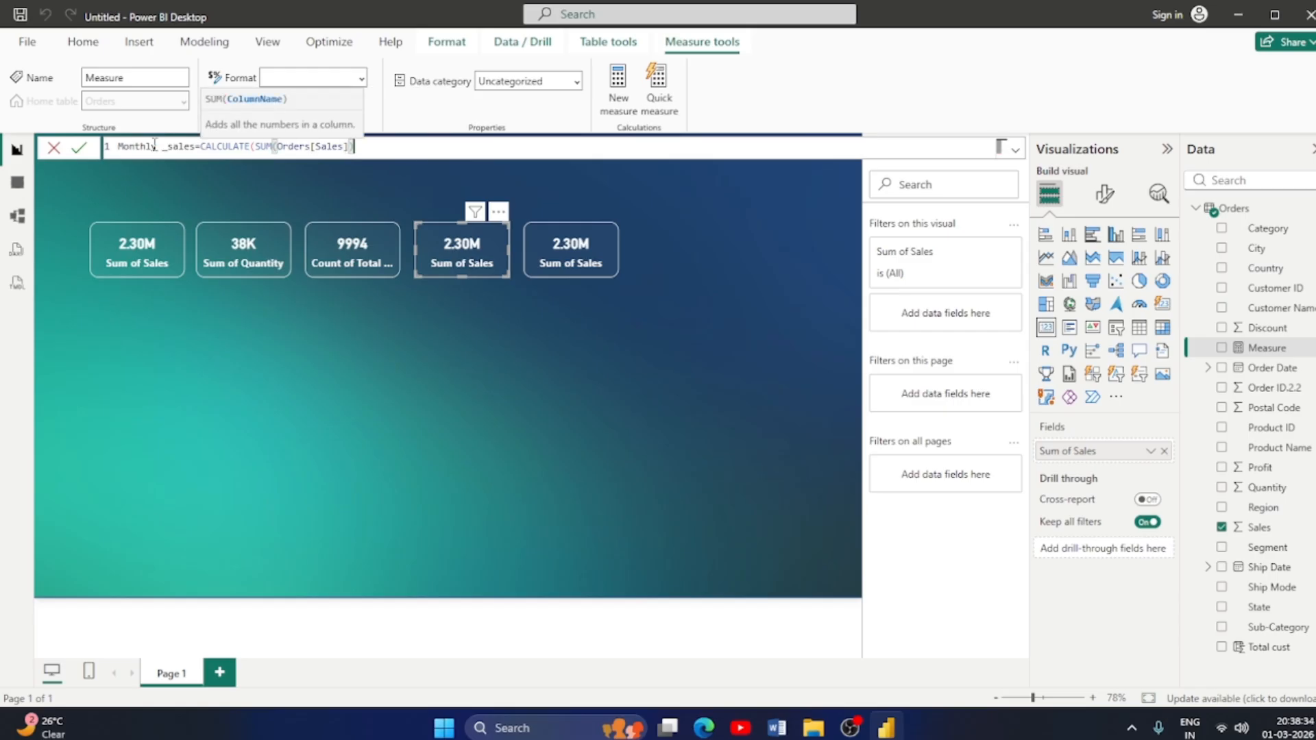
Begin the CALCULATE filter argument with MONTH on the Orders[Order Date] column, following the Monthly Sales formula in the Word document.
type(",mo")
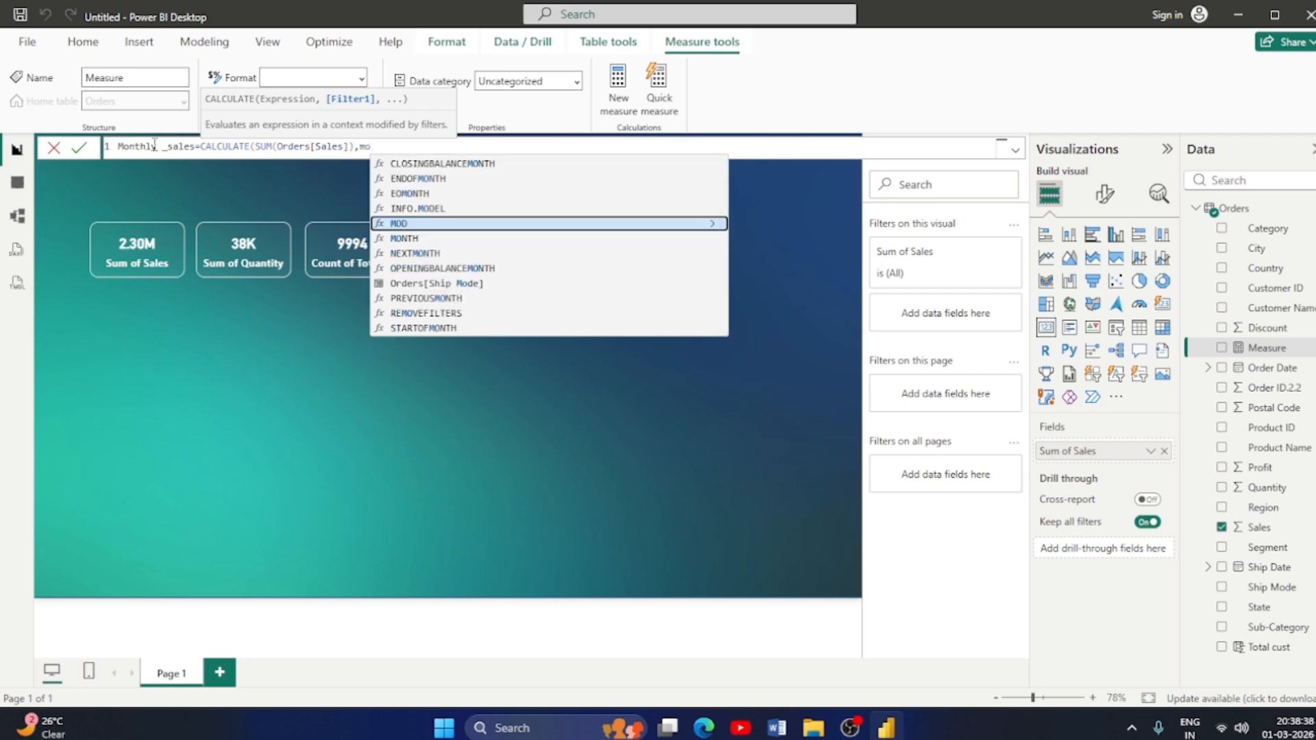
key("Down")
key("Tab")
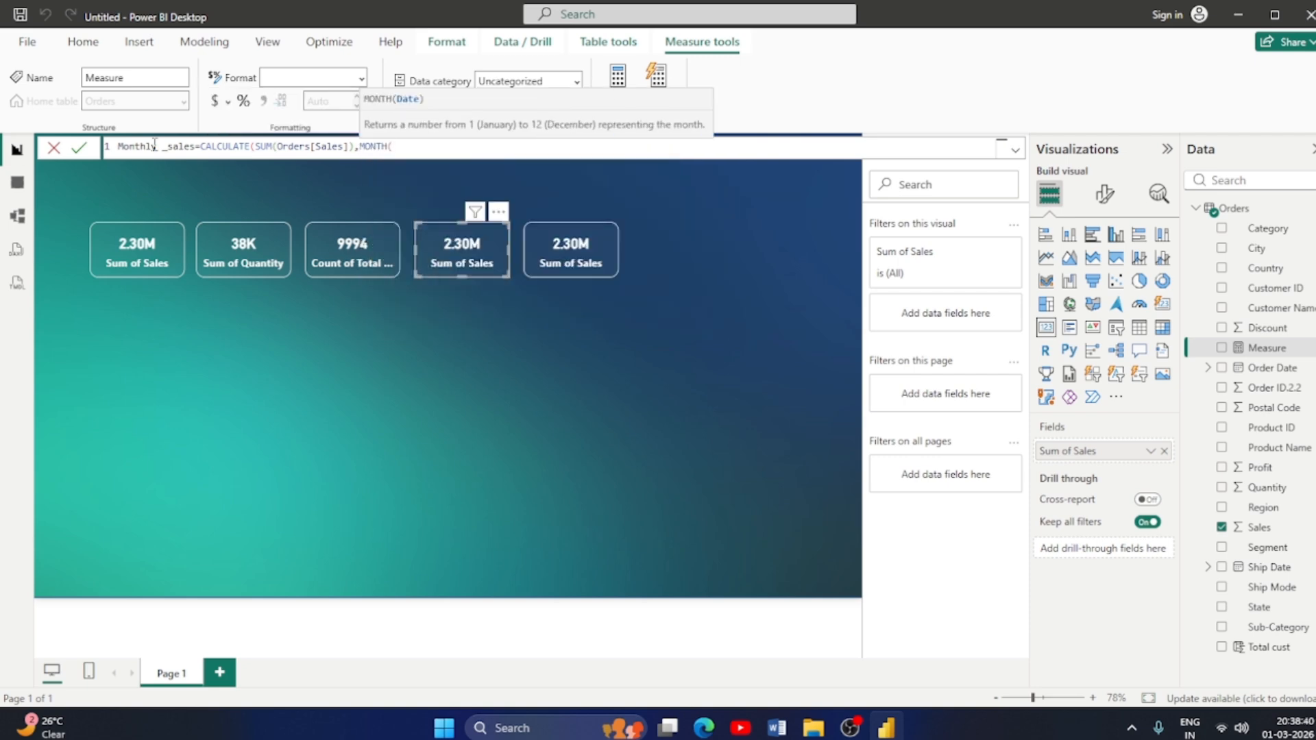
key("alt+Tab")
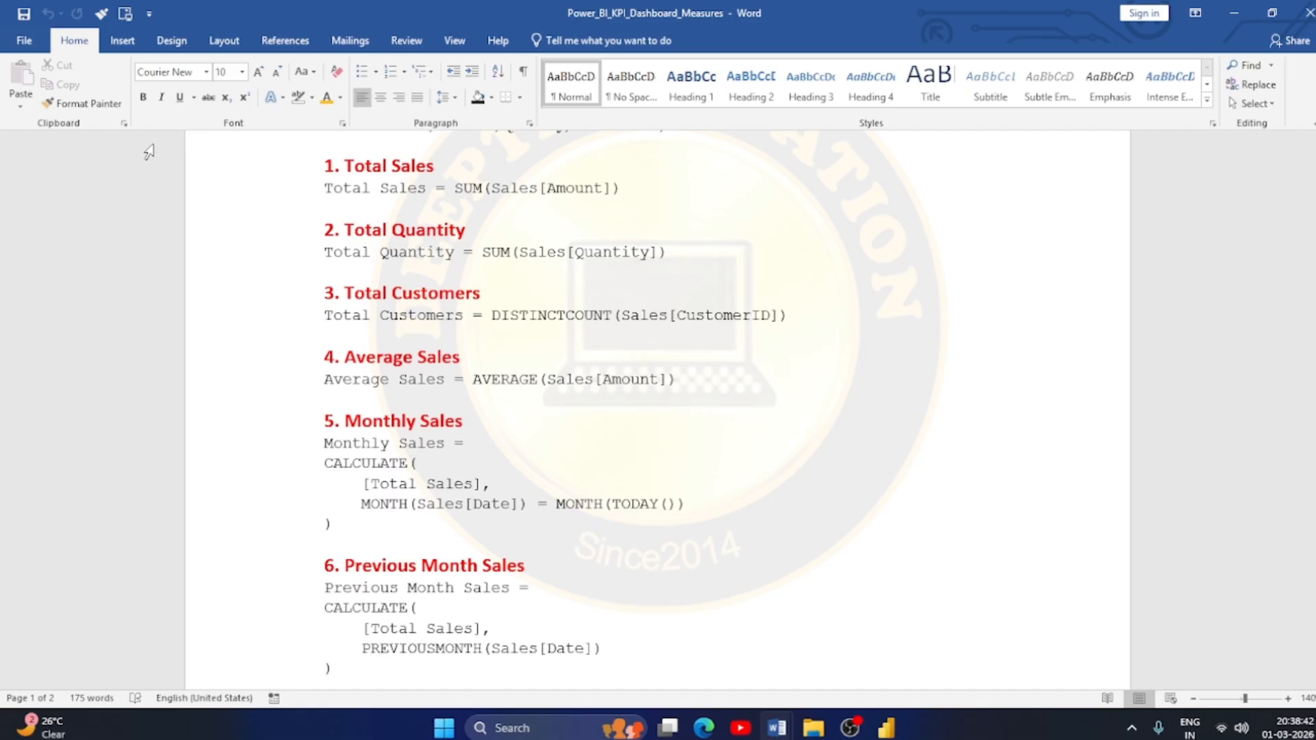
key("alt+Tab")
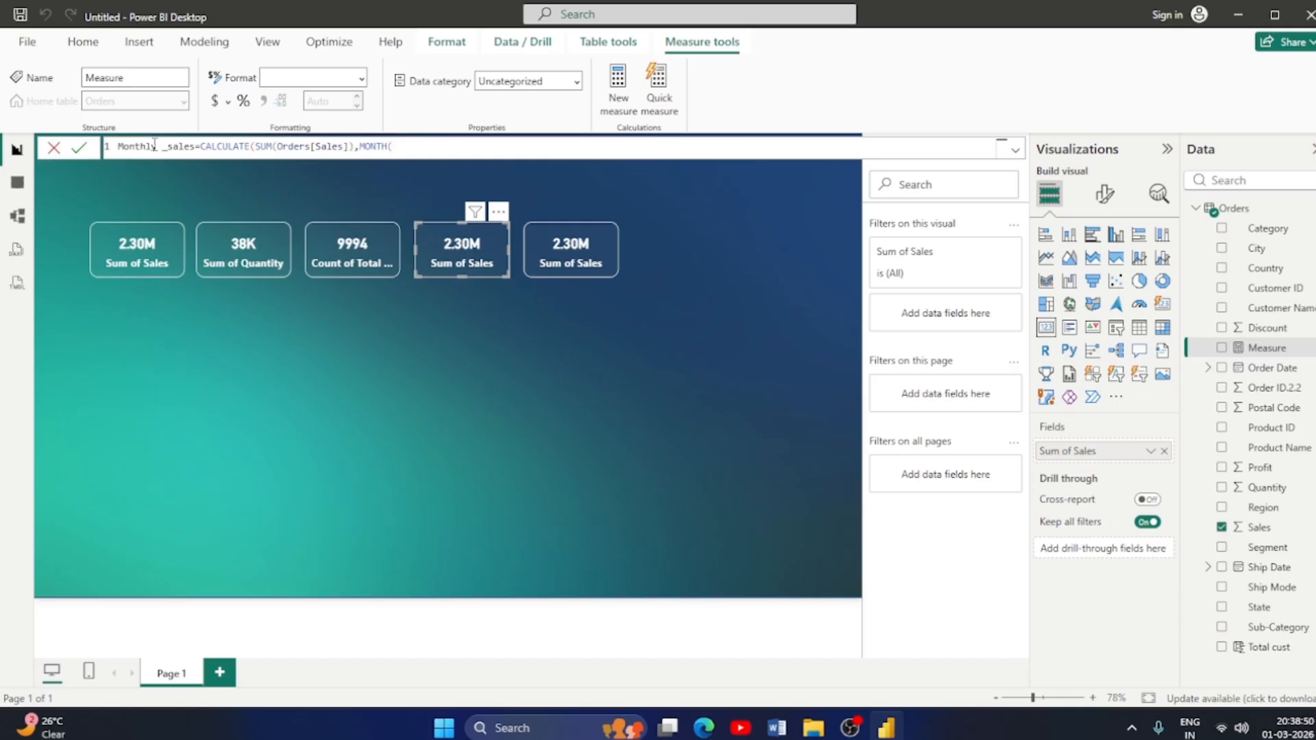
type("or")
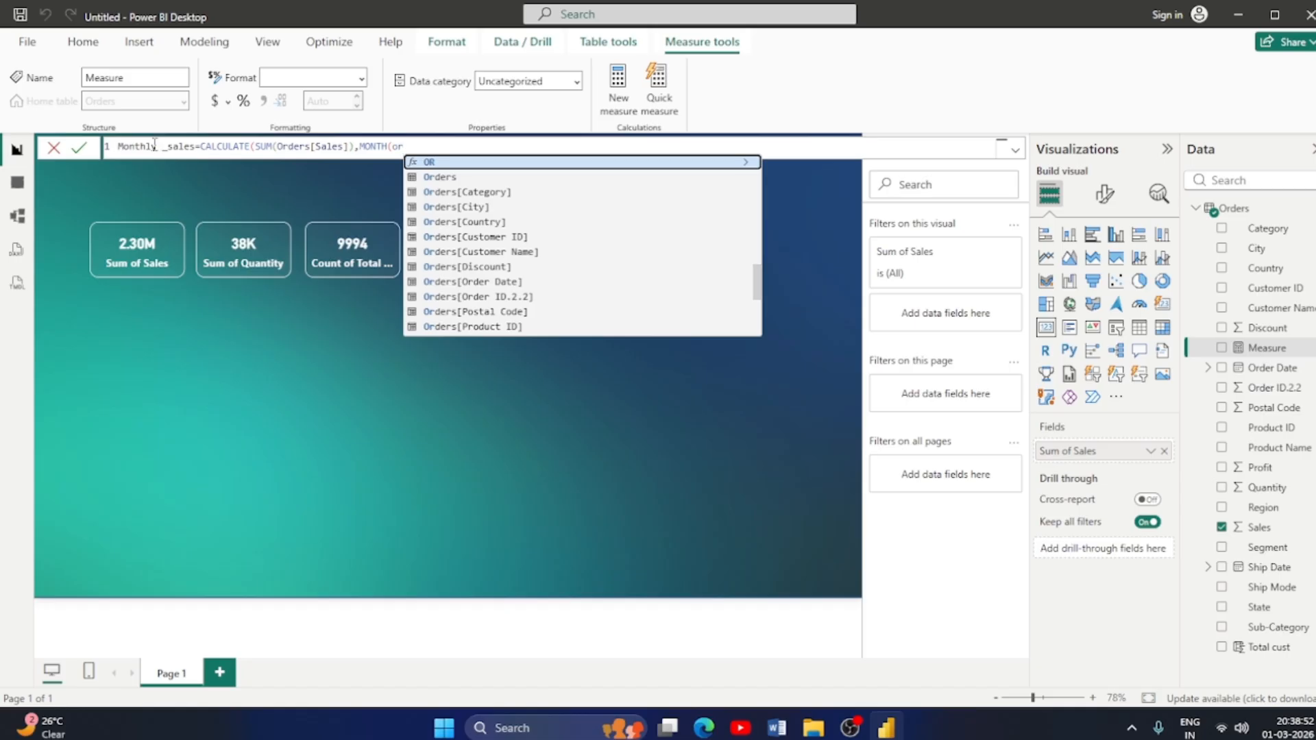
key("Down")
key("Down")
key("Down")
key("Down")
key("Down")
key("Down")
key("Down")
key("Down")
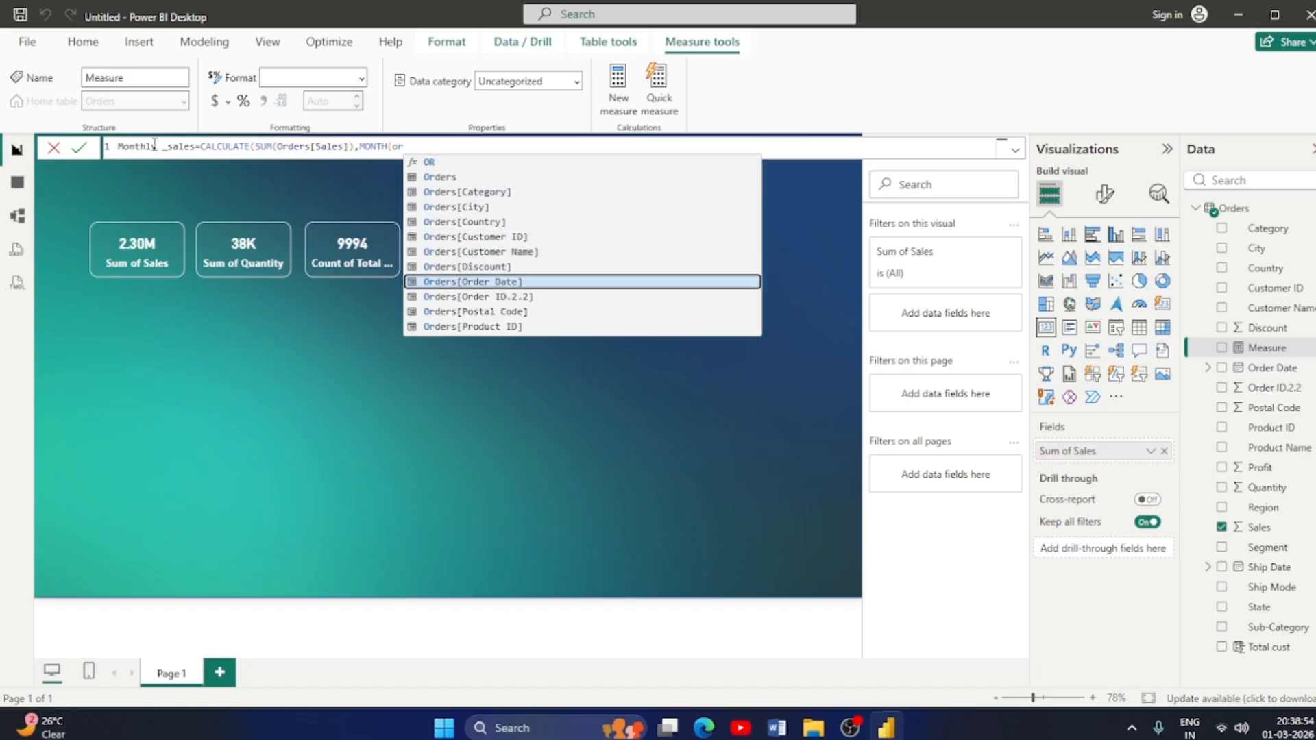
key("Tab")
Extend the Monthly _sales filter after Orders[Order Date] with "=MONTH(", checking the Monthly Sales formula in the Word document.
key("alt+Tab")
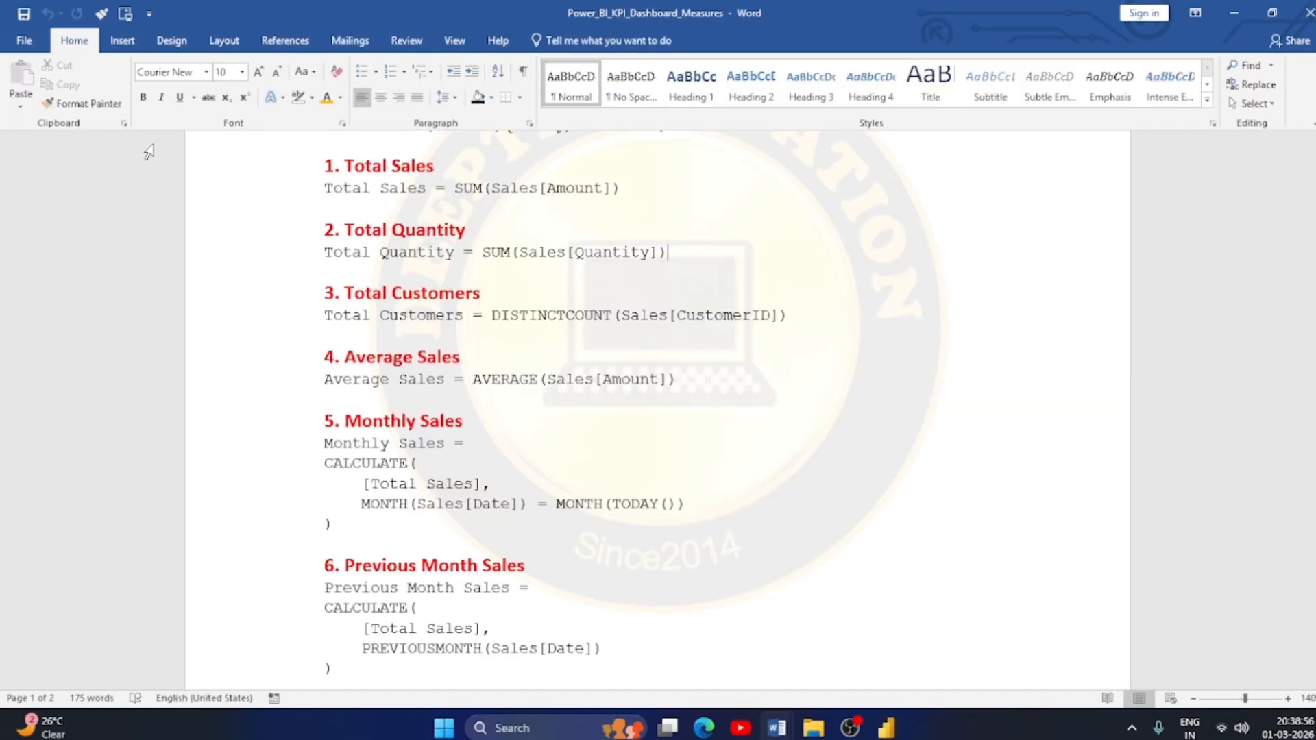
key("alt")
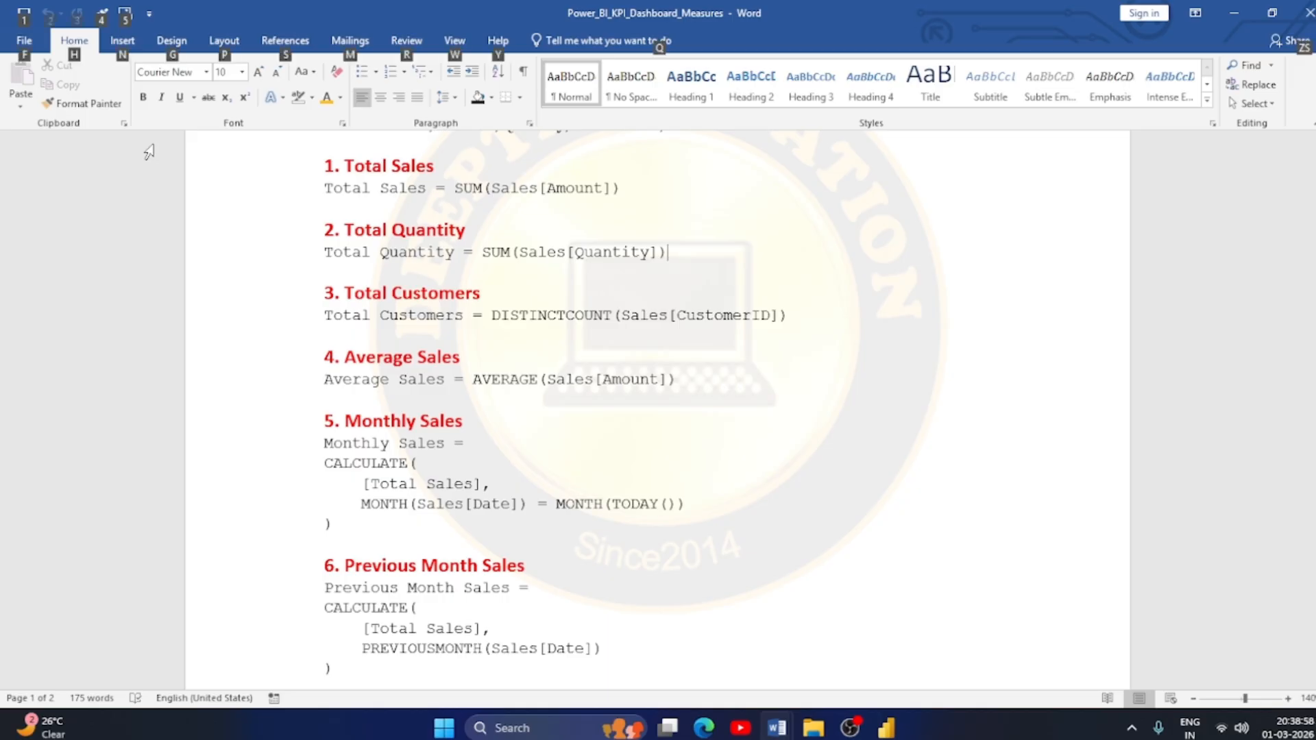
key("alt+Tab")
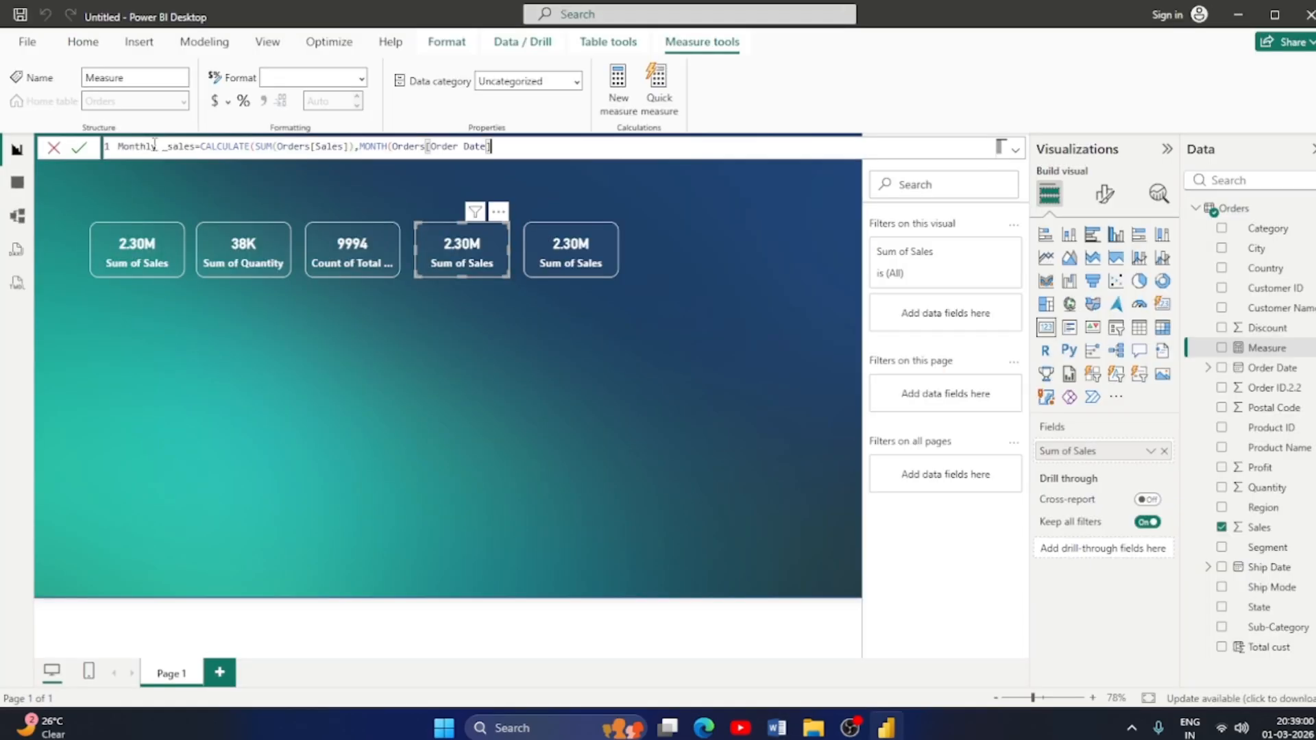
type("=mo")
key("Down")
key("Tab")
Complete the filter with TODAY() and the closing parentheses, checking the Word document, and commit the Monthly _sales measure.
key("alt+Tab")
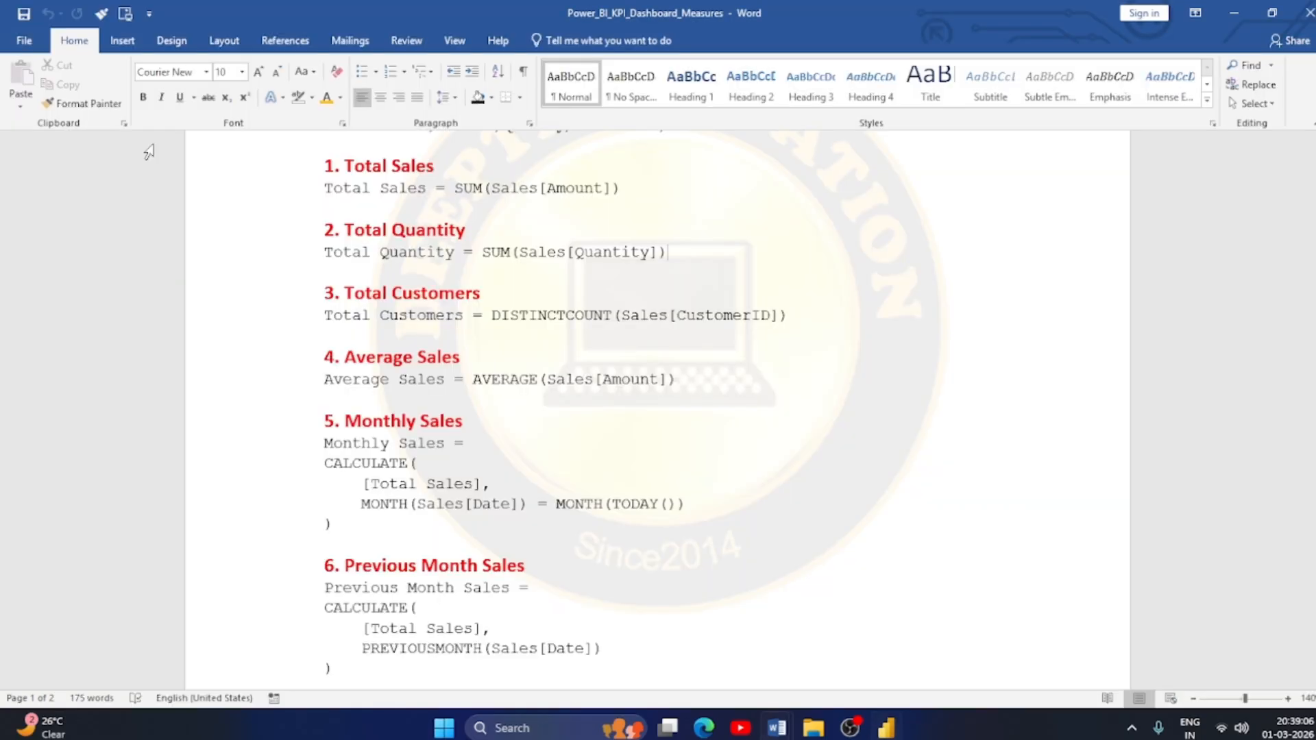
key("alt+Tab")
type("to")
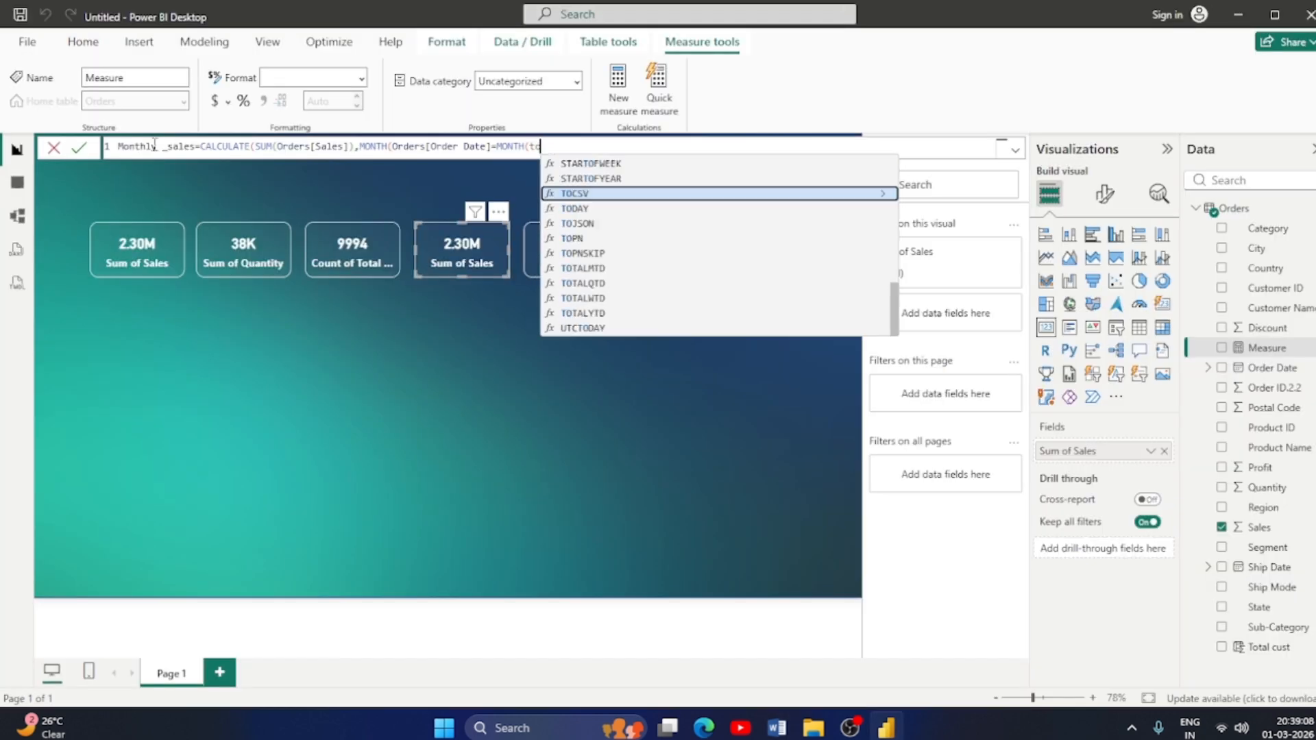
key("Down")
key("Tab")
type(")")
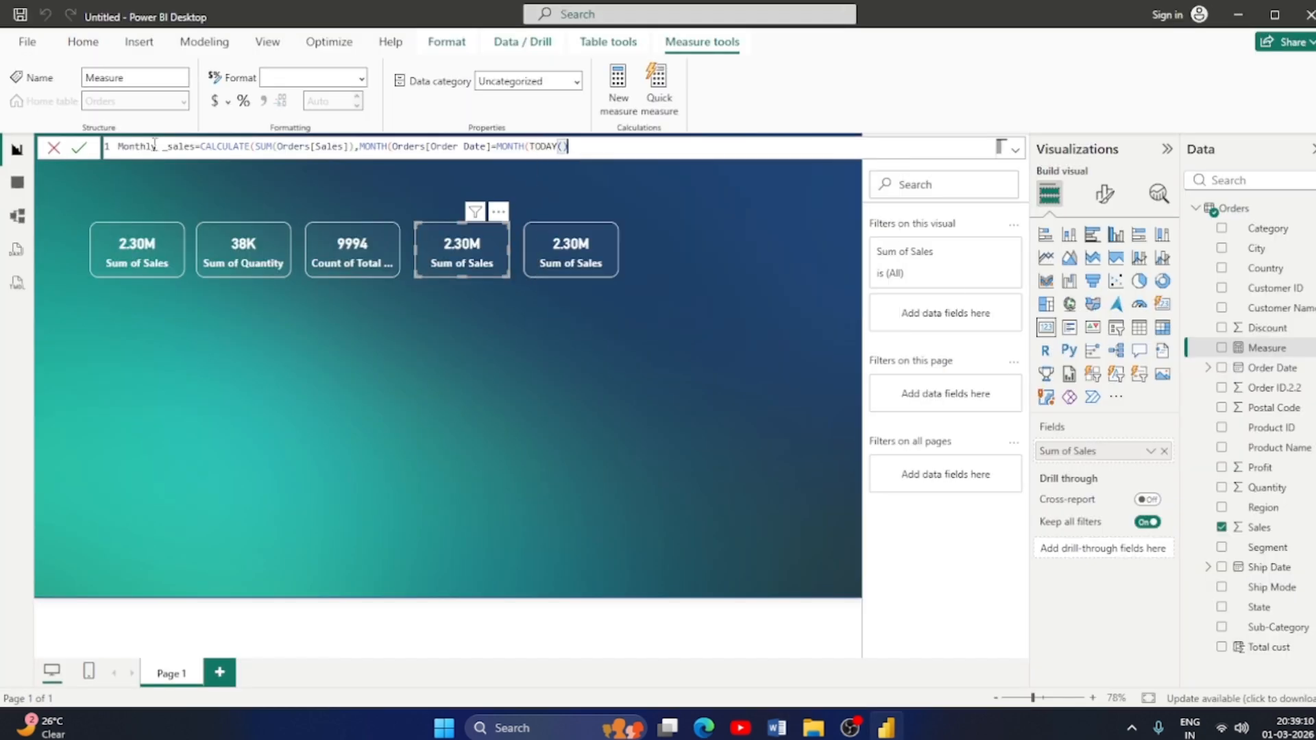
type("))")
key("Return")
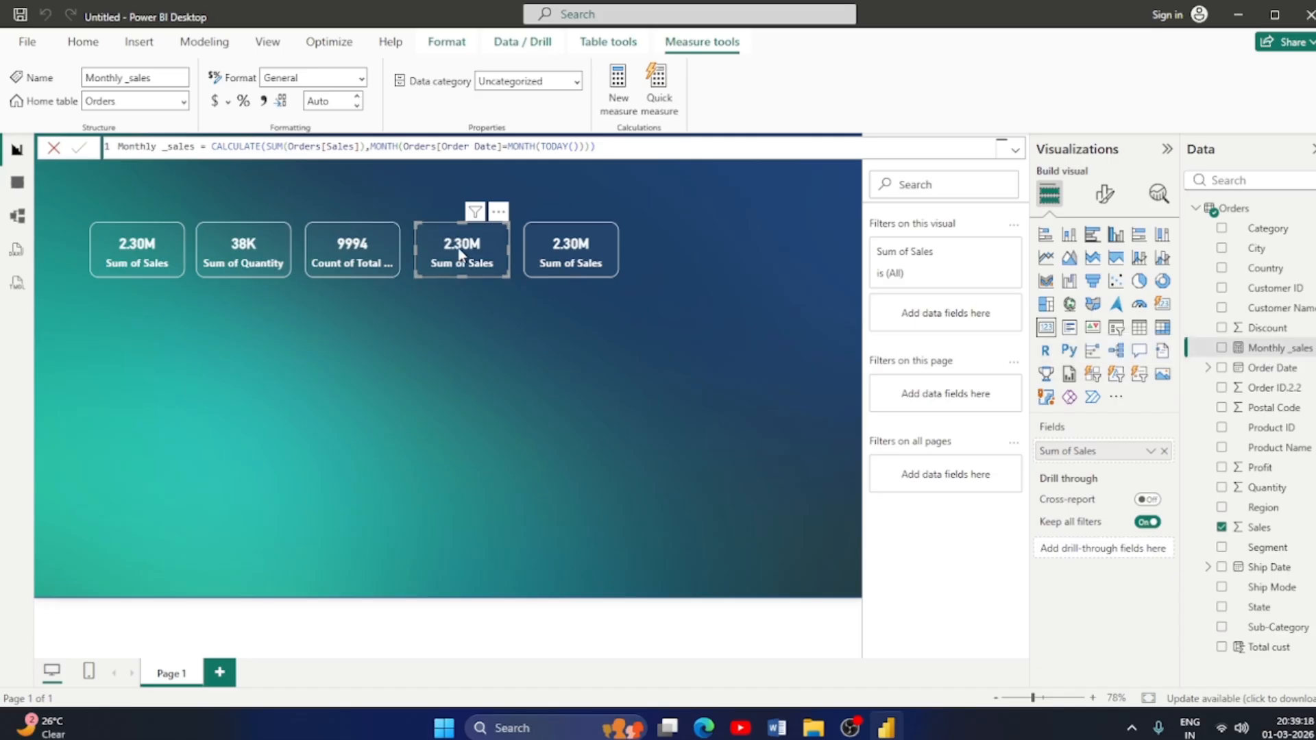
Replace Sum of Sales with the Monthly _sales measure on the fourth card and widen that card slightly.
left_click_drag(1286, 351, 495, 268)
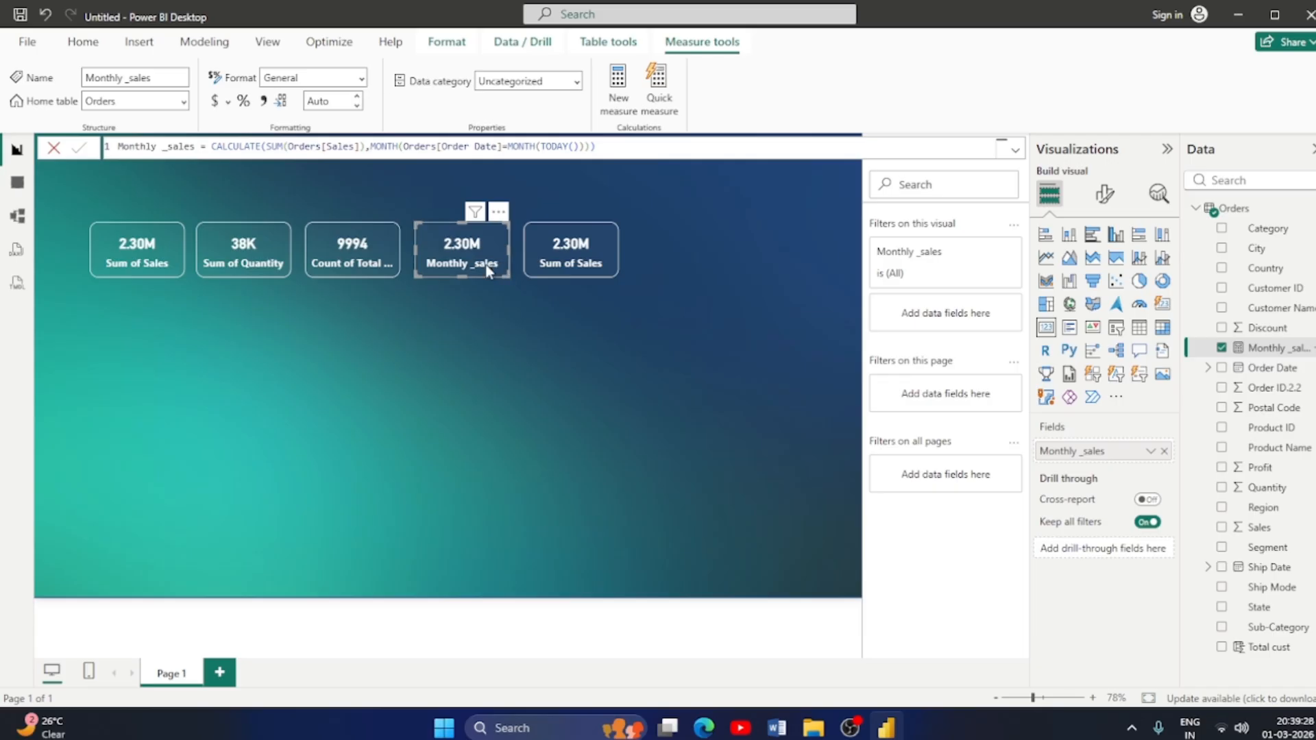
left_click_drag(507, 276, 514, 276)
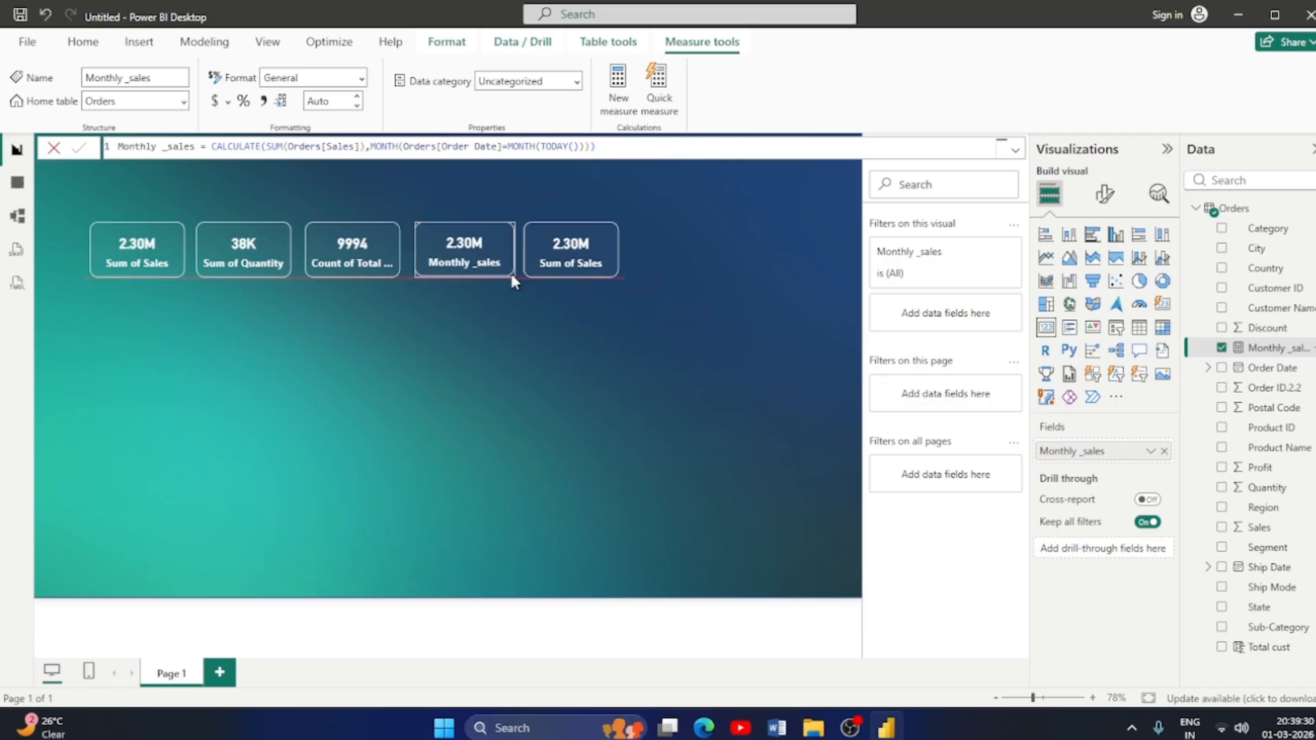
right_click(1093, 456)
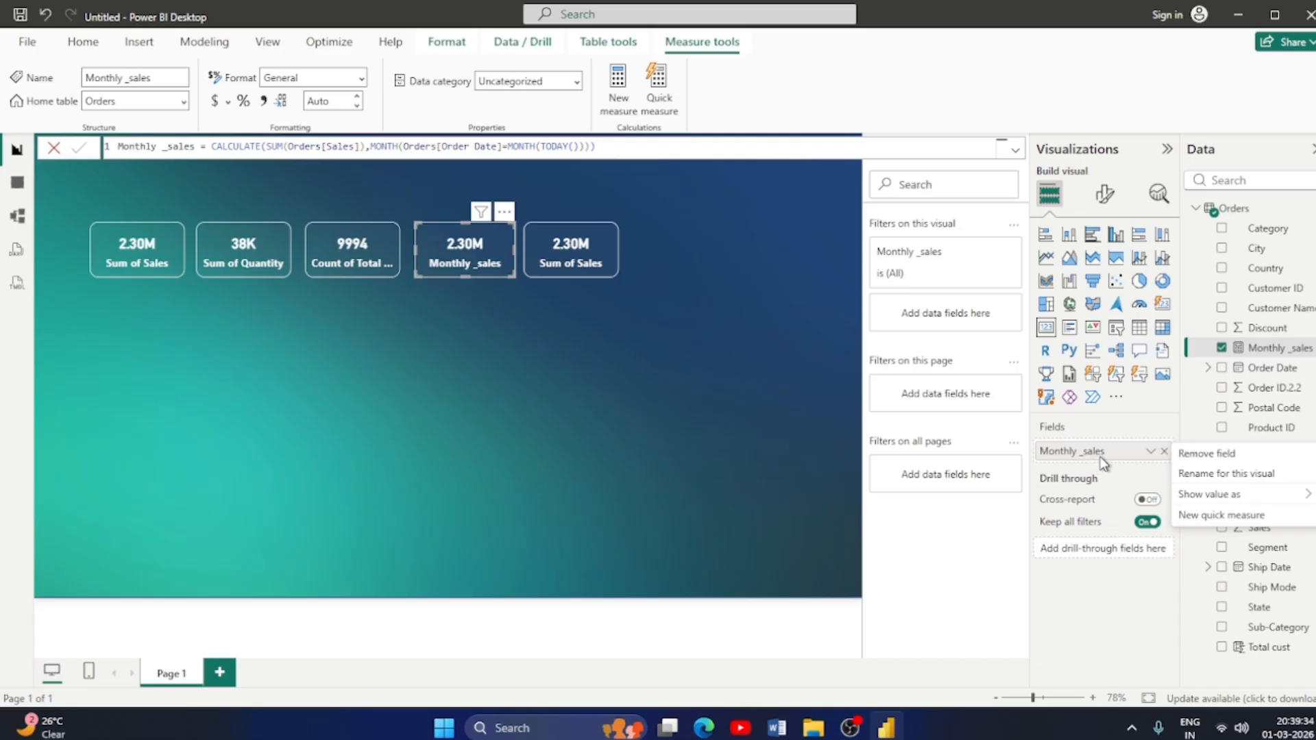
left_click(992, 557)
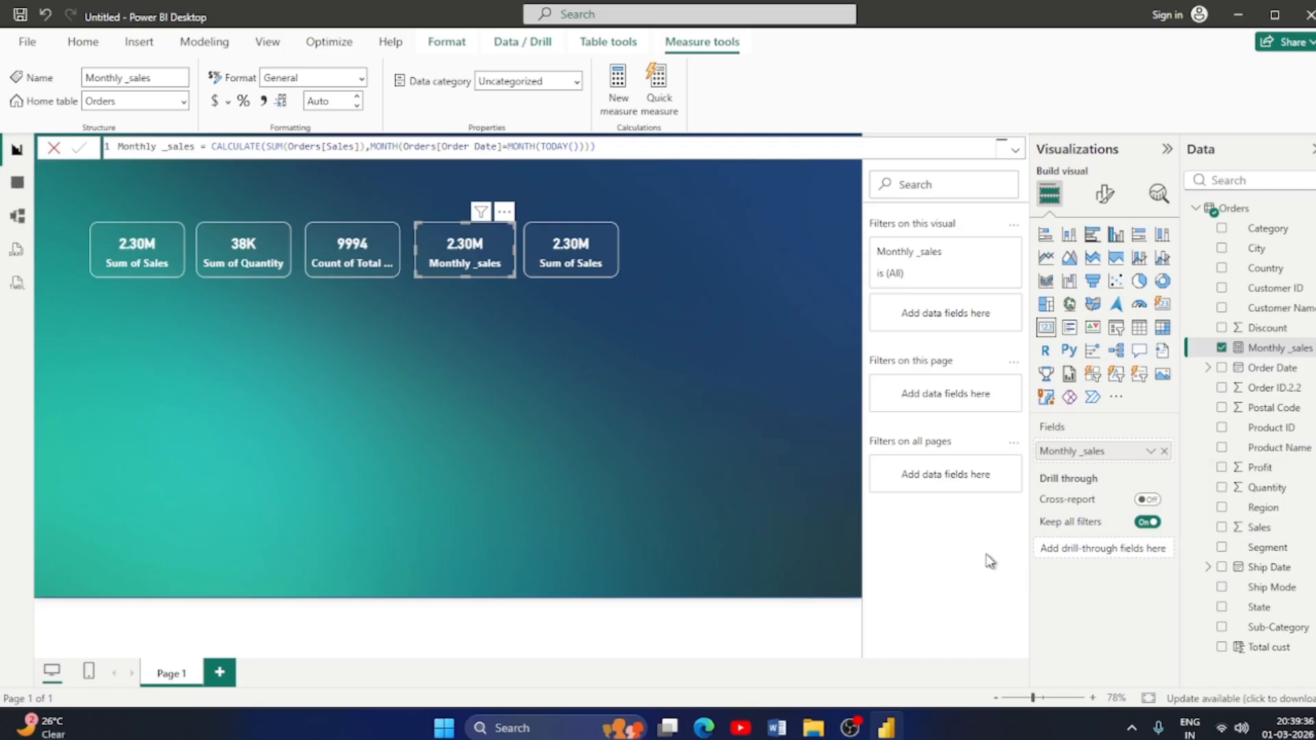
right_click(1121, 456)
left_click(466, 263)
left_click(573, 267)
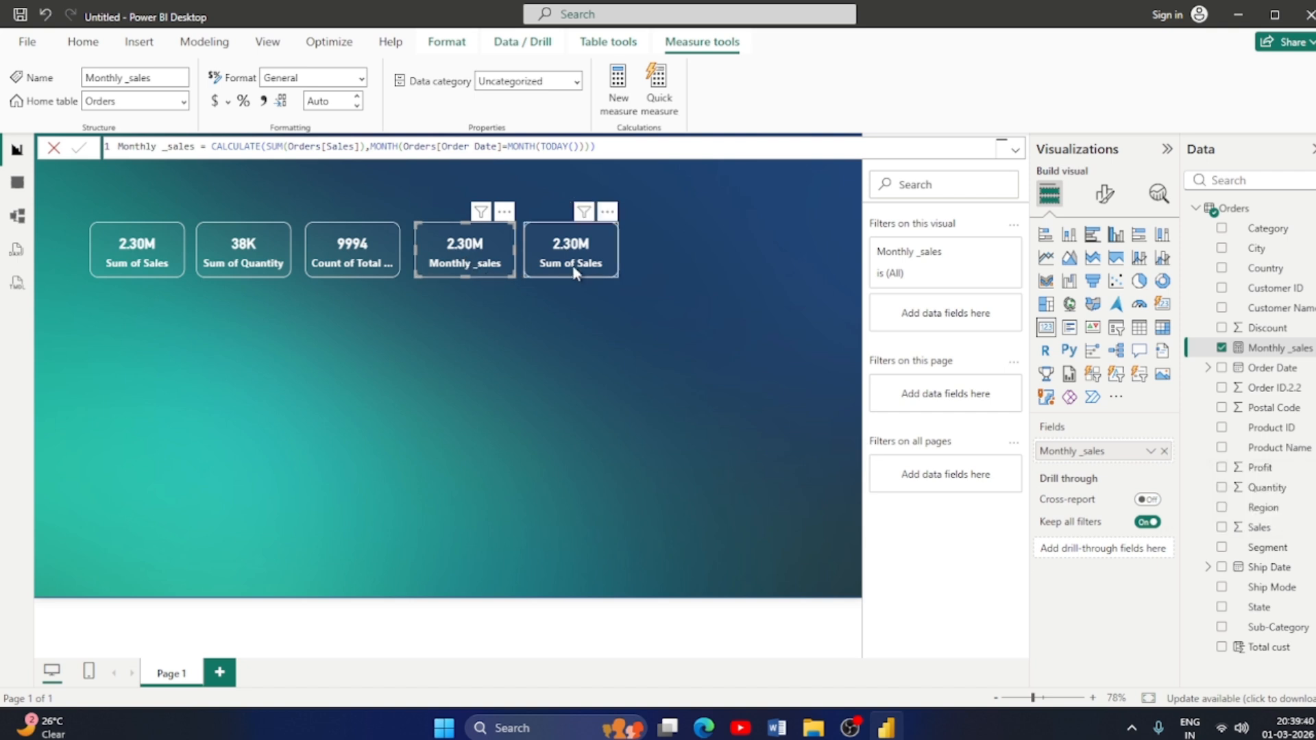
left_click(468, 256)
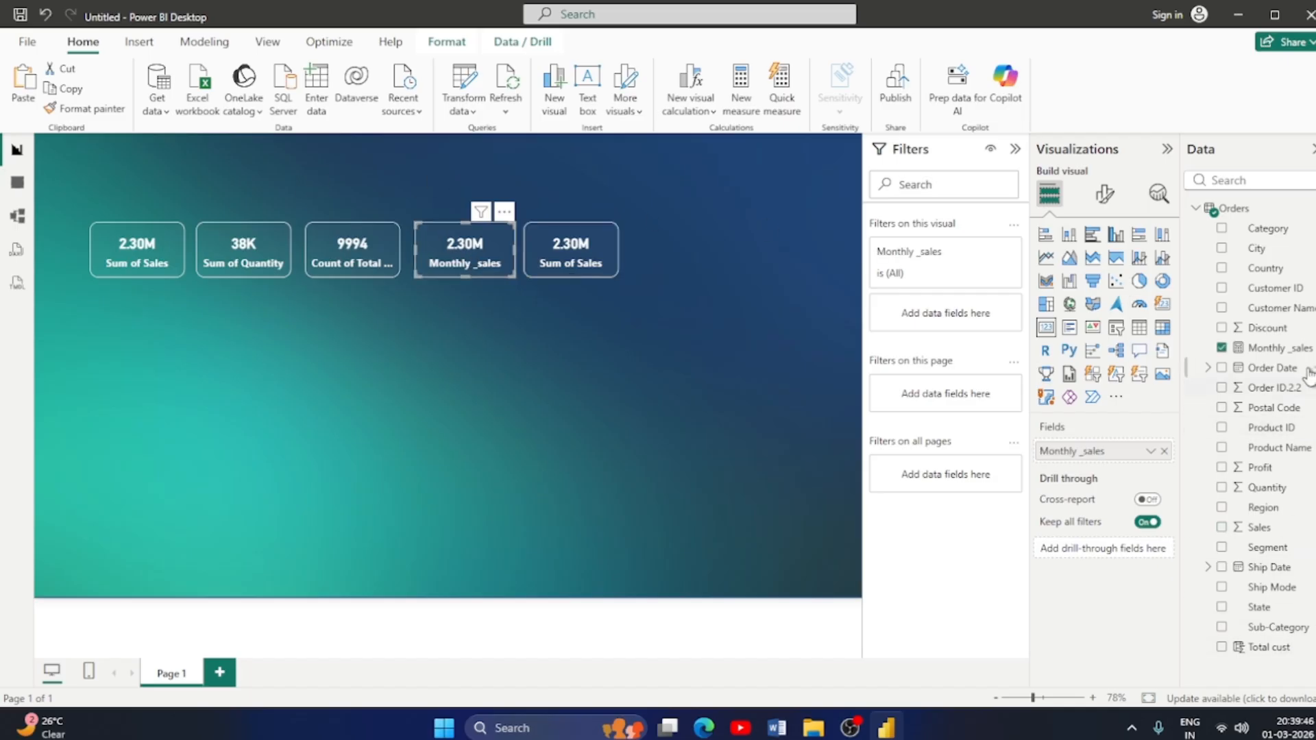
Rename the Monthly _sales measure to "today _sales" in its formula and commit the change.
left_click(1276, 350)
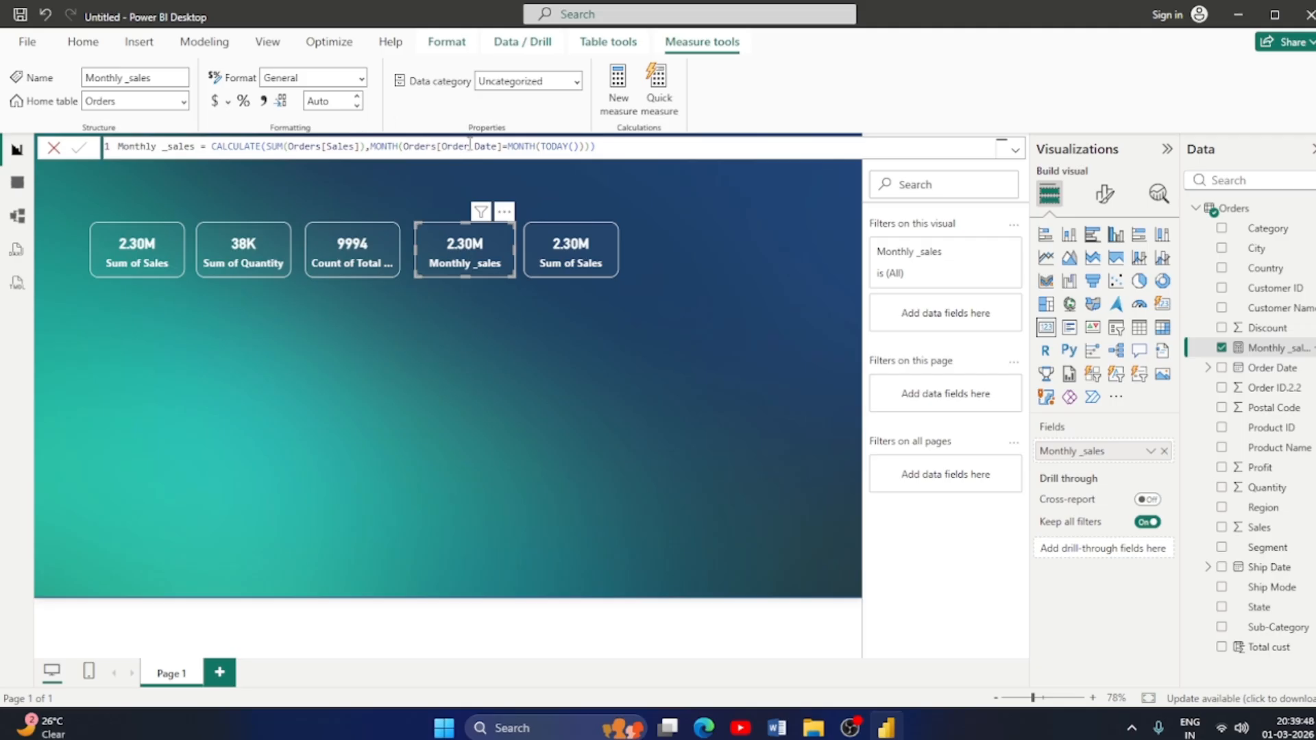
left_click(623, 148)
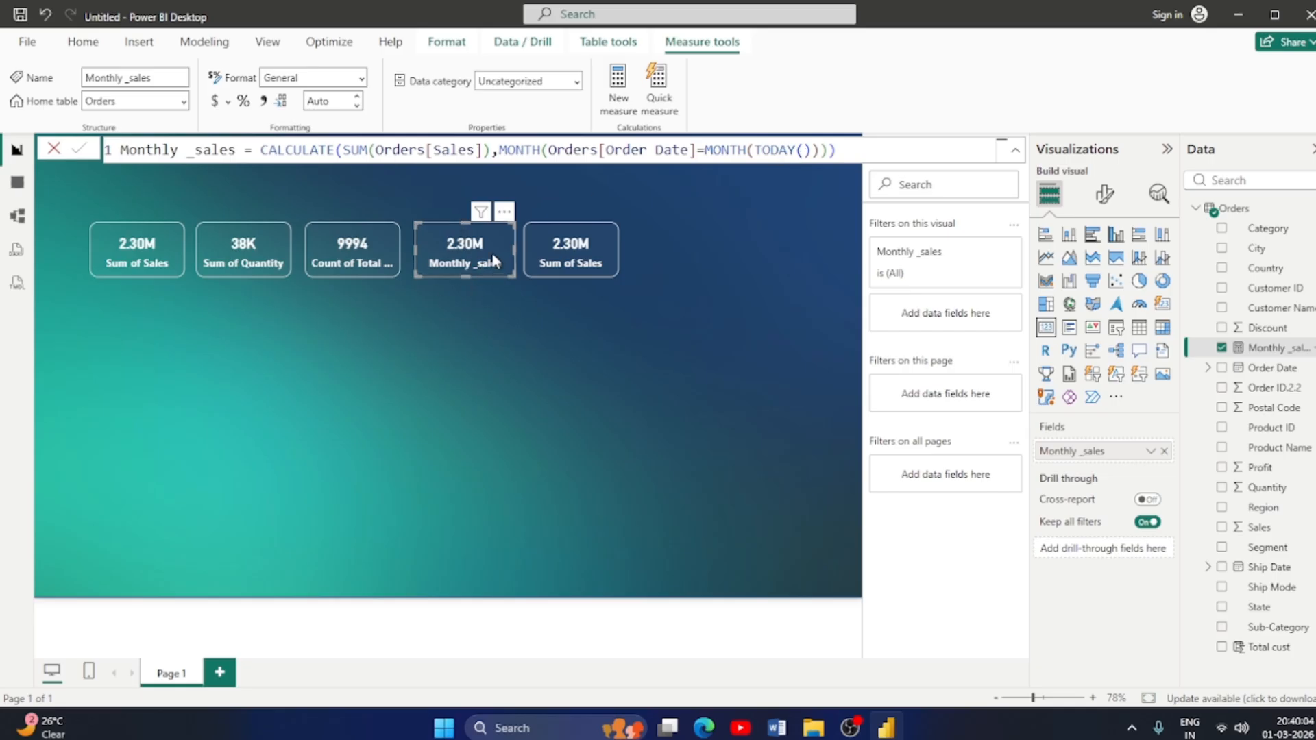
double_click(180, 150)
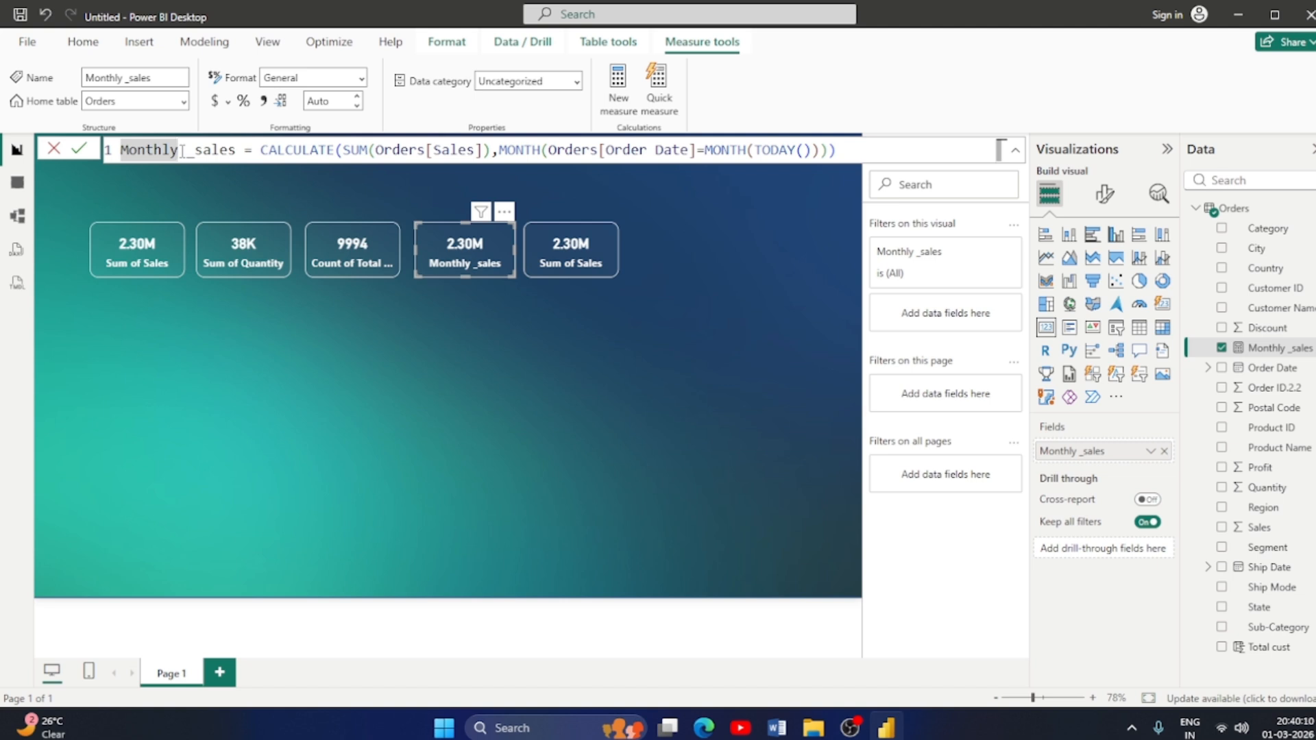
key("BackSpace")
key("BackSpace")
key("BackSpace")
key("BackSpace")
key("BackSpace")
key("BackSpace")
key("BackSpace")
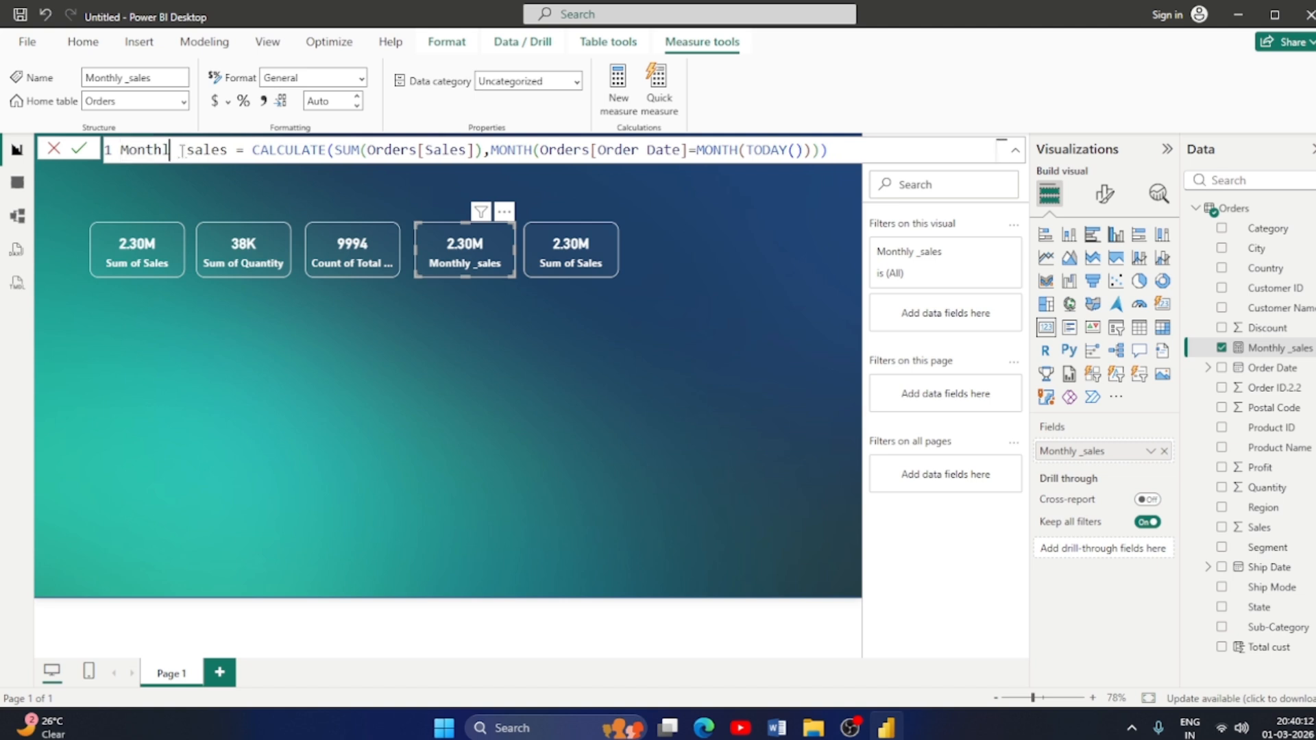
type("today")
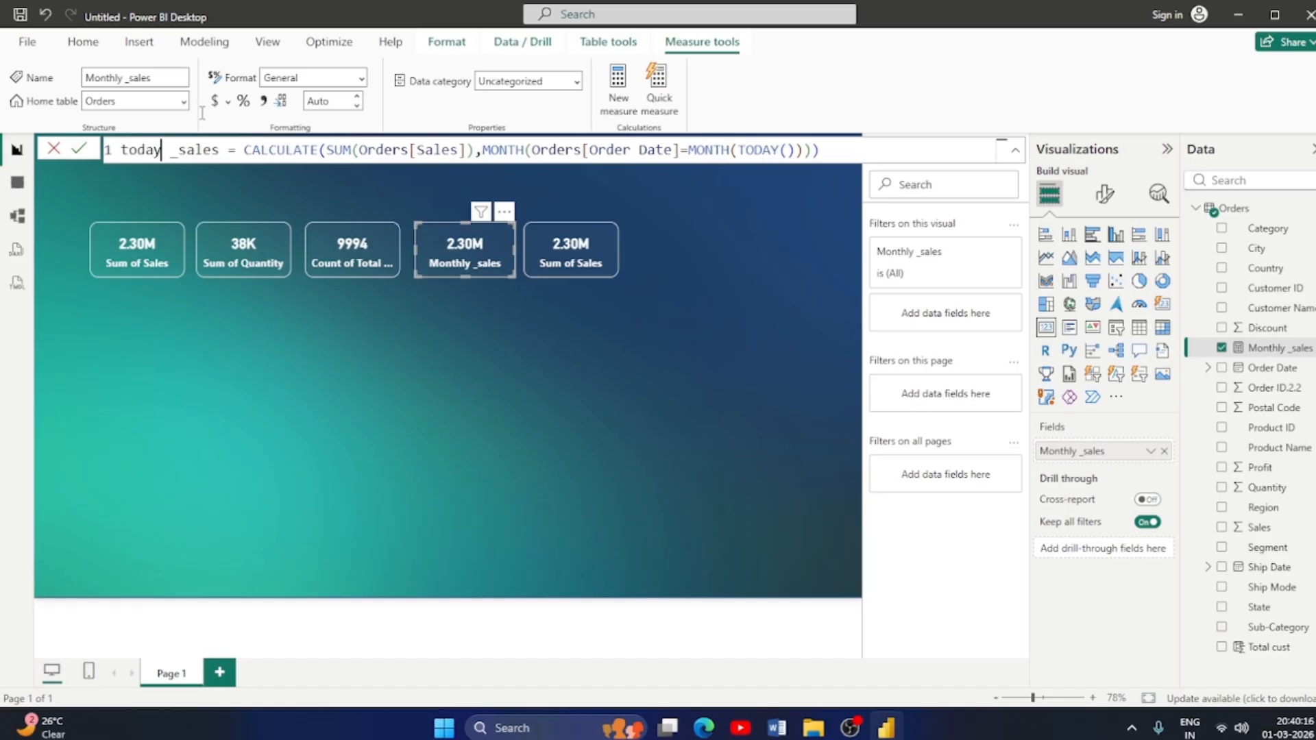
left_click(843, 150)
key("Return")
right_click(1088, 462)
left_click(1147, 475)
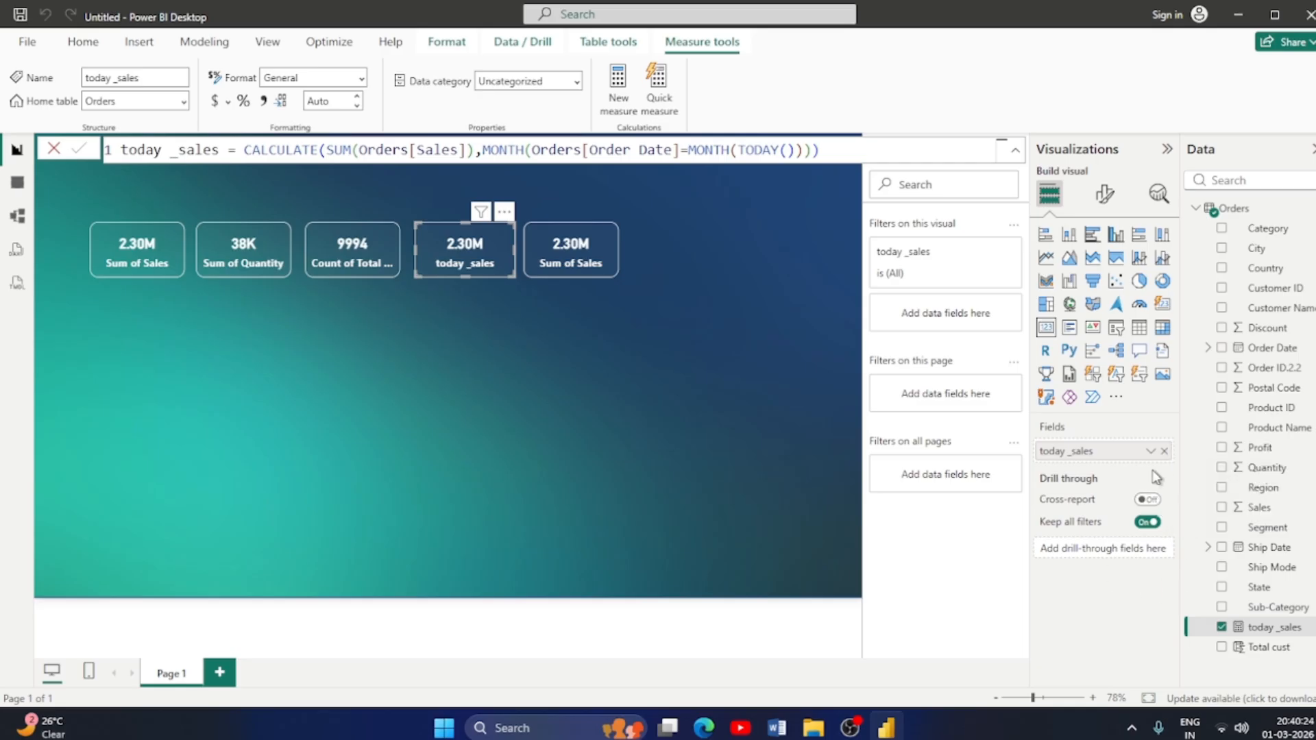
left_click(1155, 454)
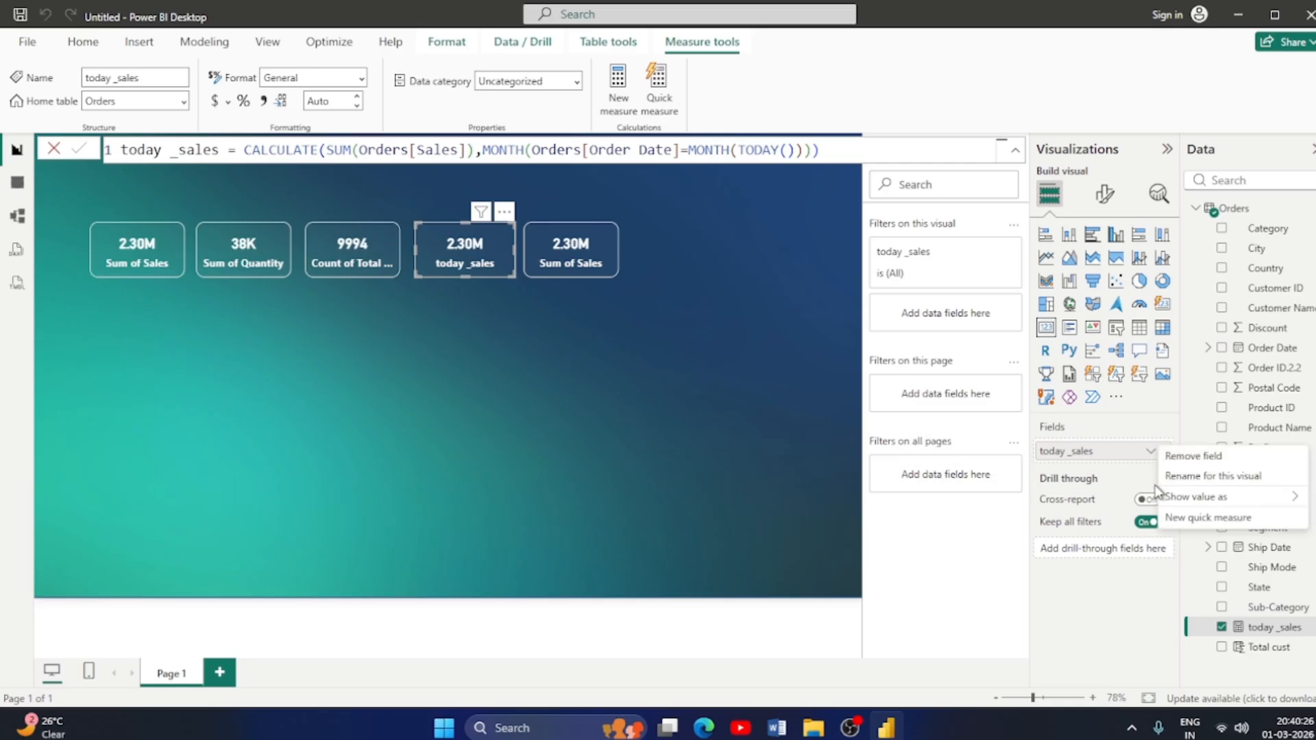
left_click(957, 573)
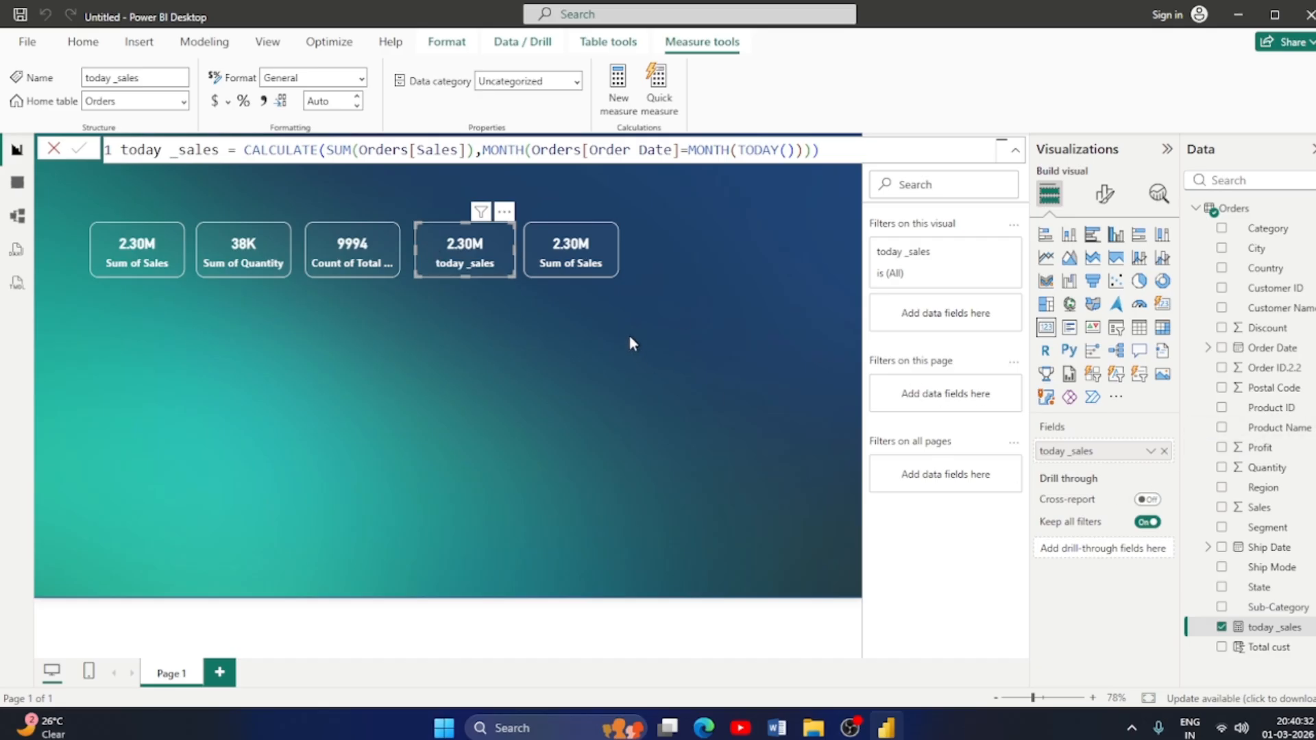
Switch to the Word document and read its Previous Month Sales, Sales Growth %, Target Sales and Achievement % formulas.
left_click(578, 266)
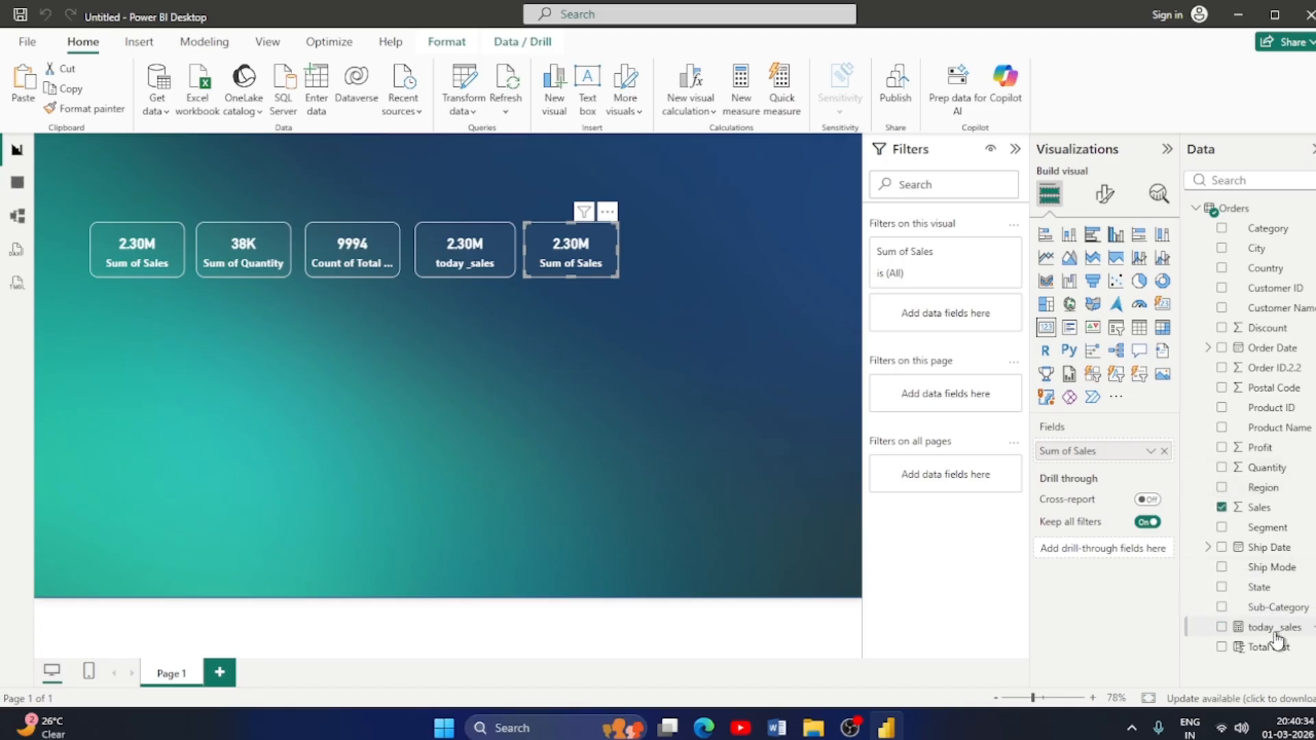
key("alt+Tab")
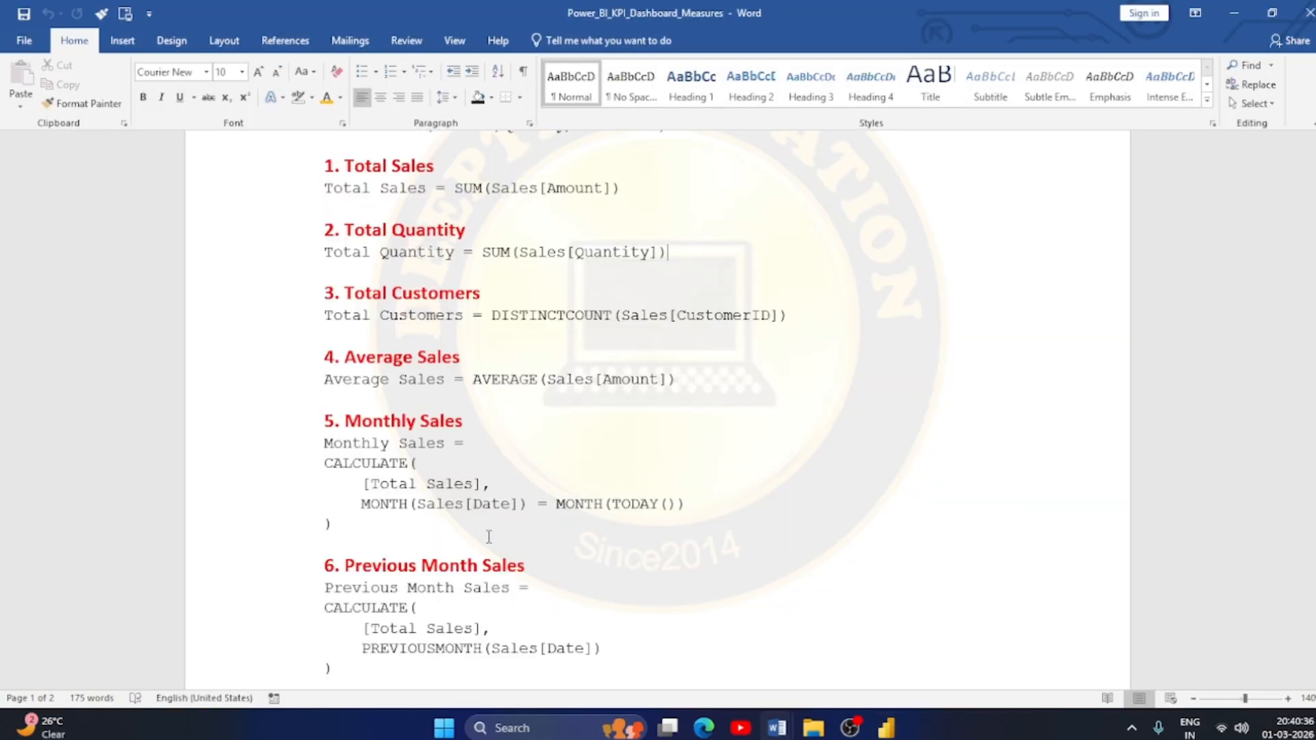
scroll(464, 525, "down", 1)
scroll(464, 525, "down", 2)
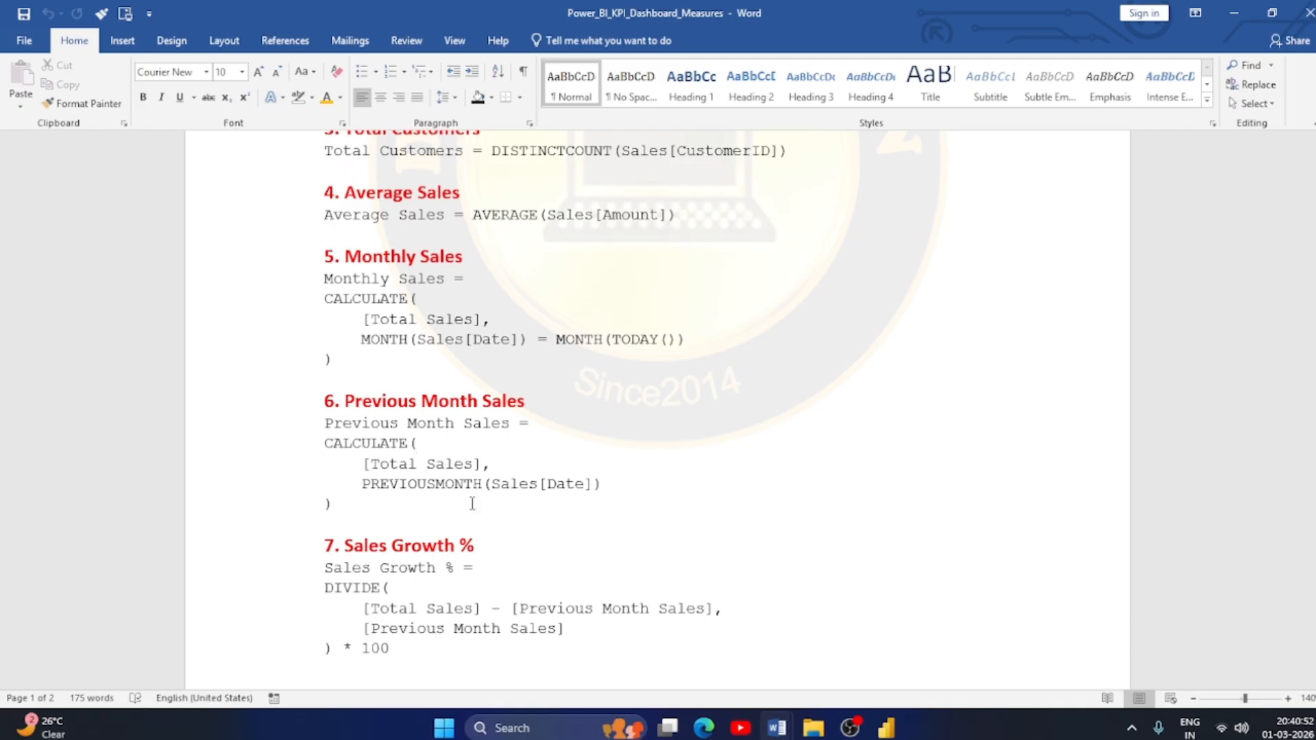
scroll(472, 504, "down", 1)
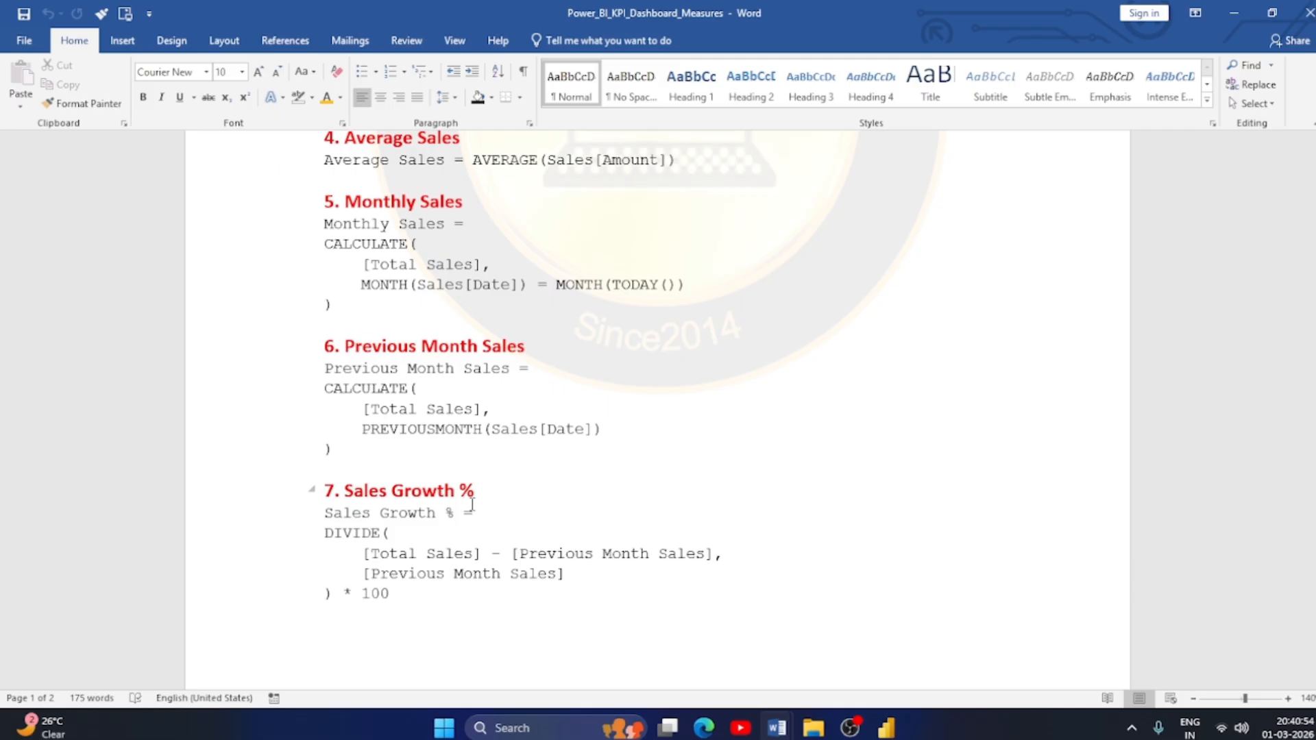
scroll(472, 504, "down", 2)
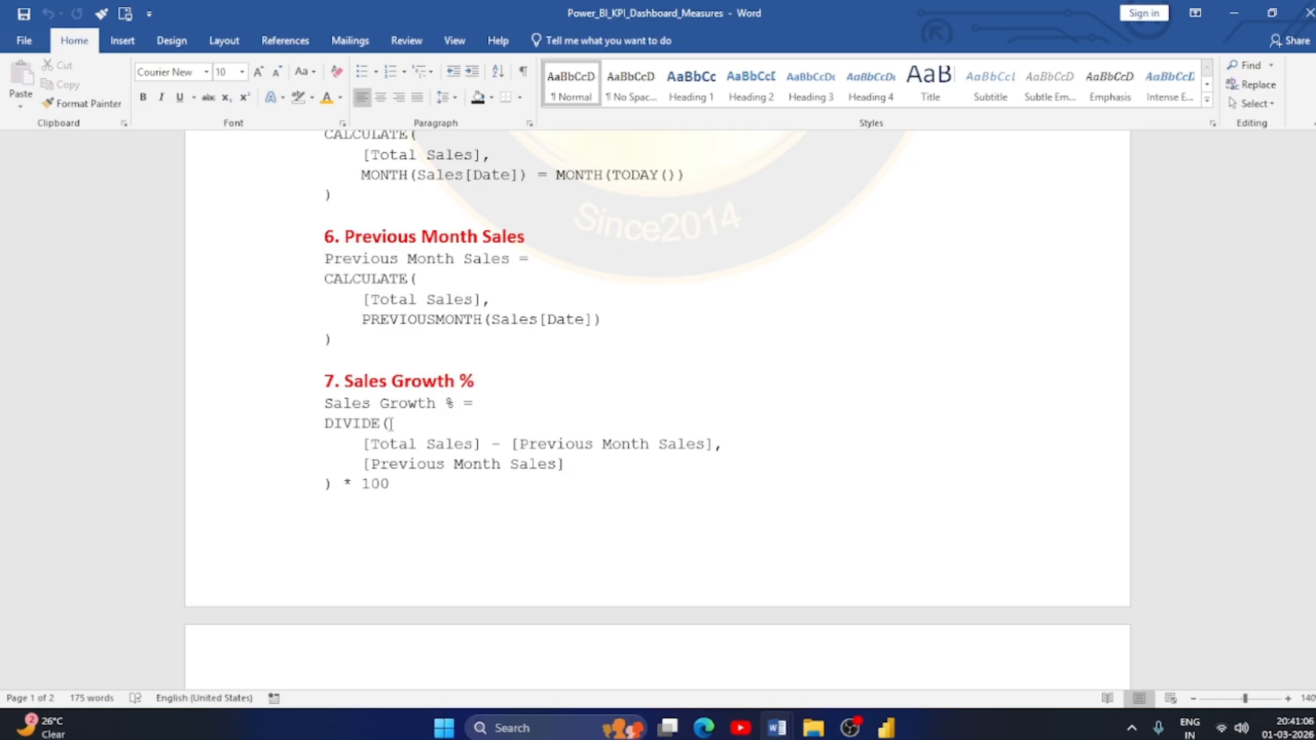
scroll(396, 396, "down", 2)
scroll(396, 397, "down", 3)
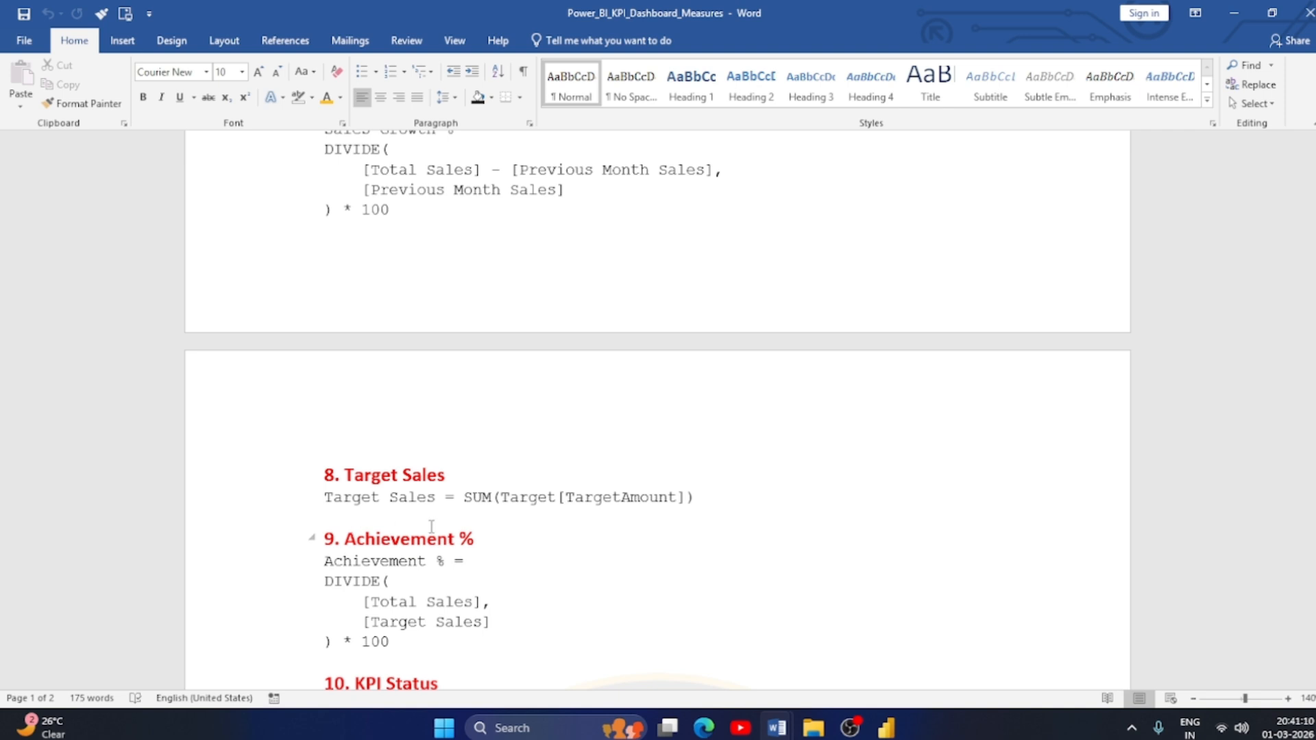
Return to Power BI, select the fifth card, and create a new measure in the Orders table named Target.
key("alt+Tab")
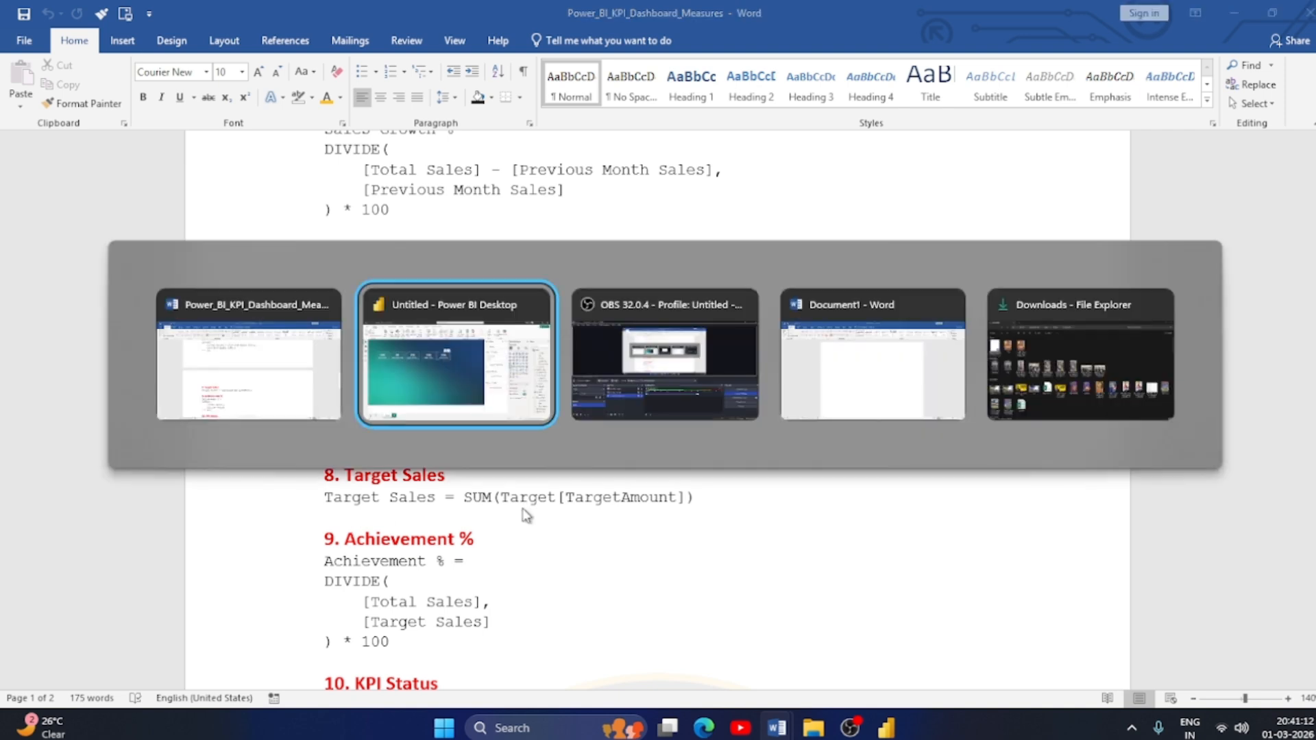
left_click(669, 264)
left_click(601, 263)
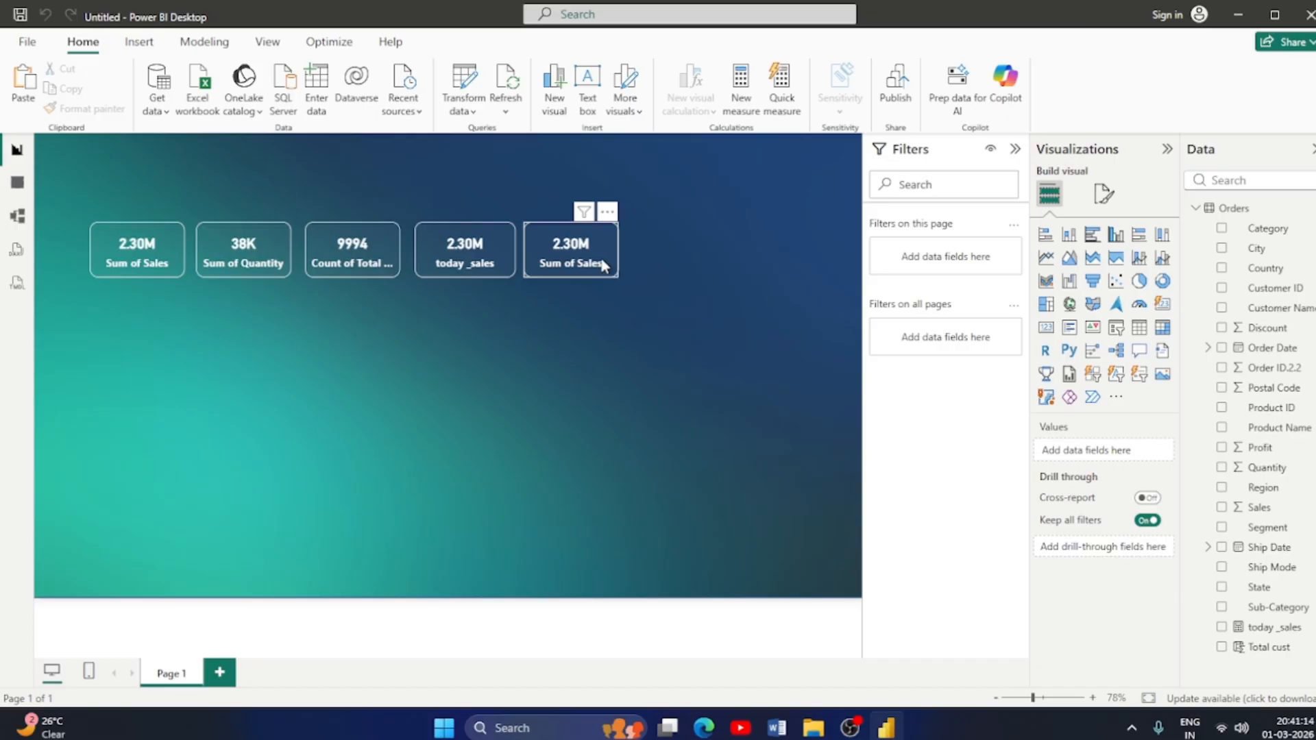
left_click(750, 88)
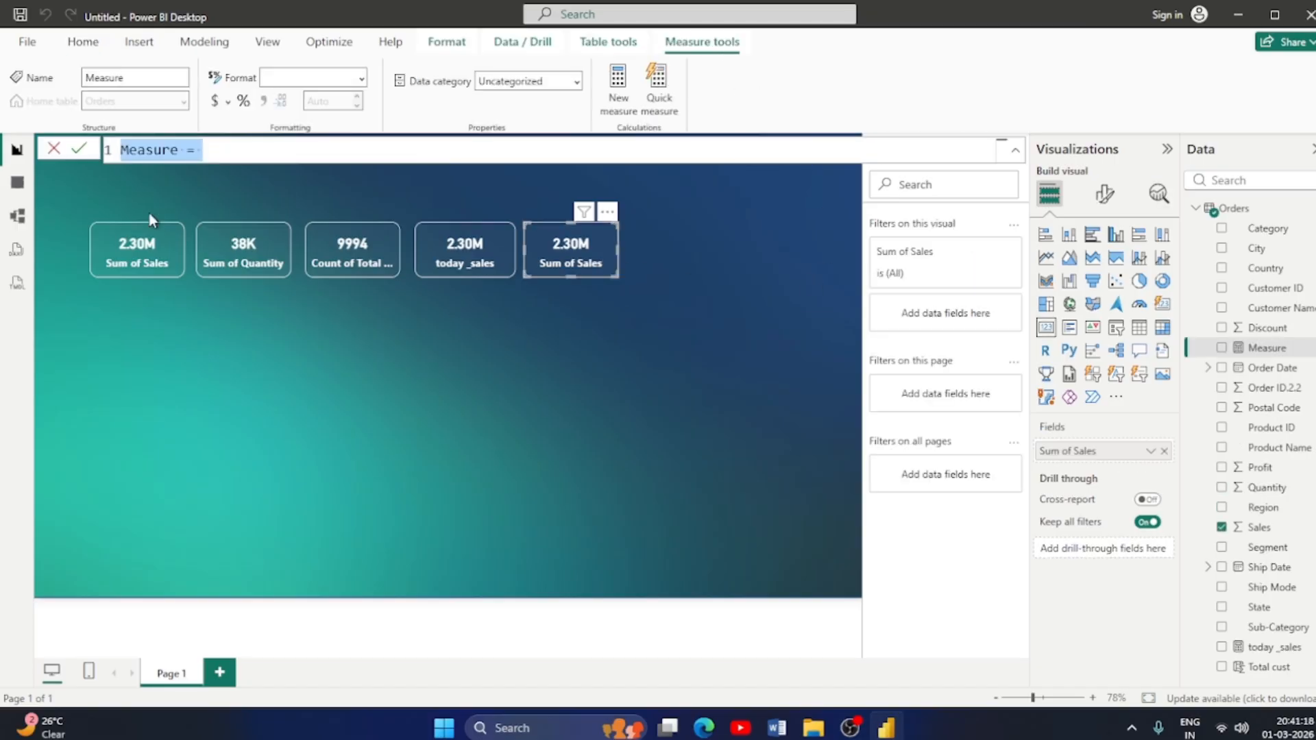
left_click(185, 153)
key("BackSpace")
key("BackSpace")
key("BackSpace")
key("BackSpace")
key("BackSpace")
key("BackSpace")
key("BackSpace")
key("BackSpace")
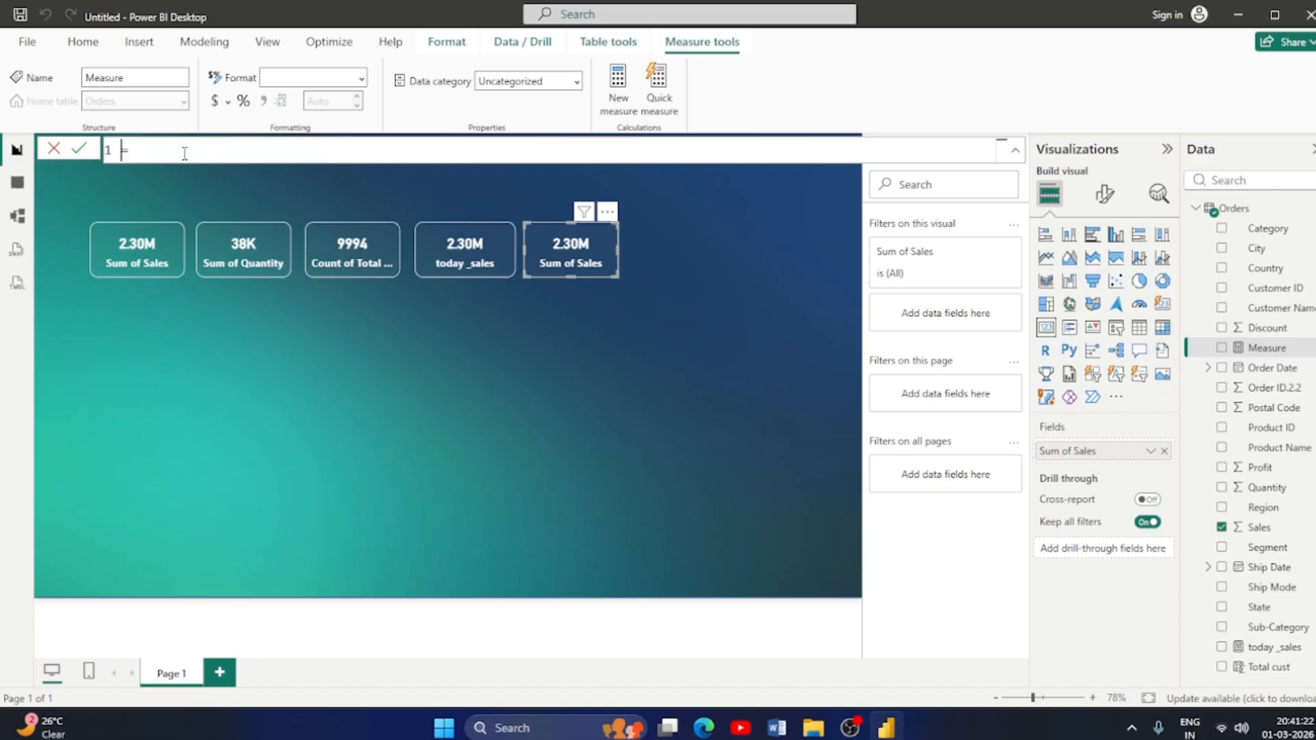
type("Target")
left_click(185, 152)
Define the Target measure as SUM(Orders[Profit])*1.4 and commit the formula.
type("sum")
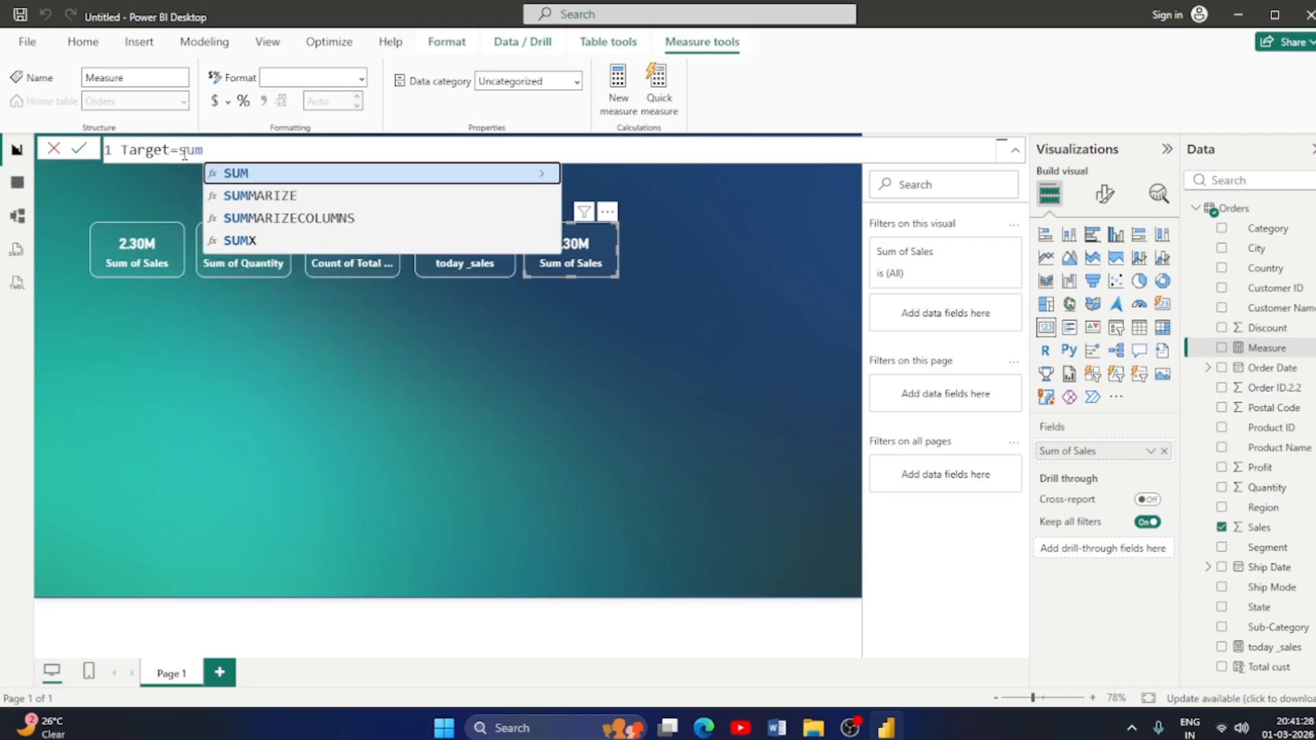
key("Tab")
type("Orders")
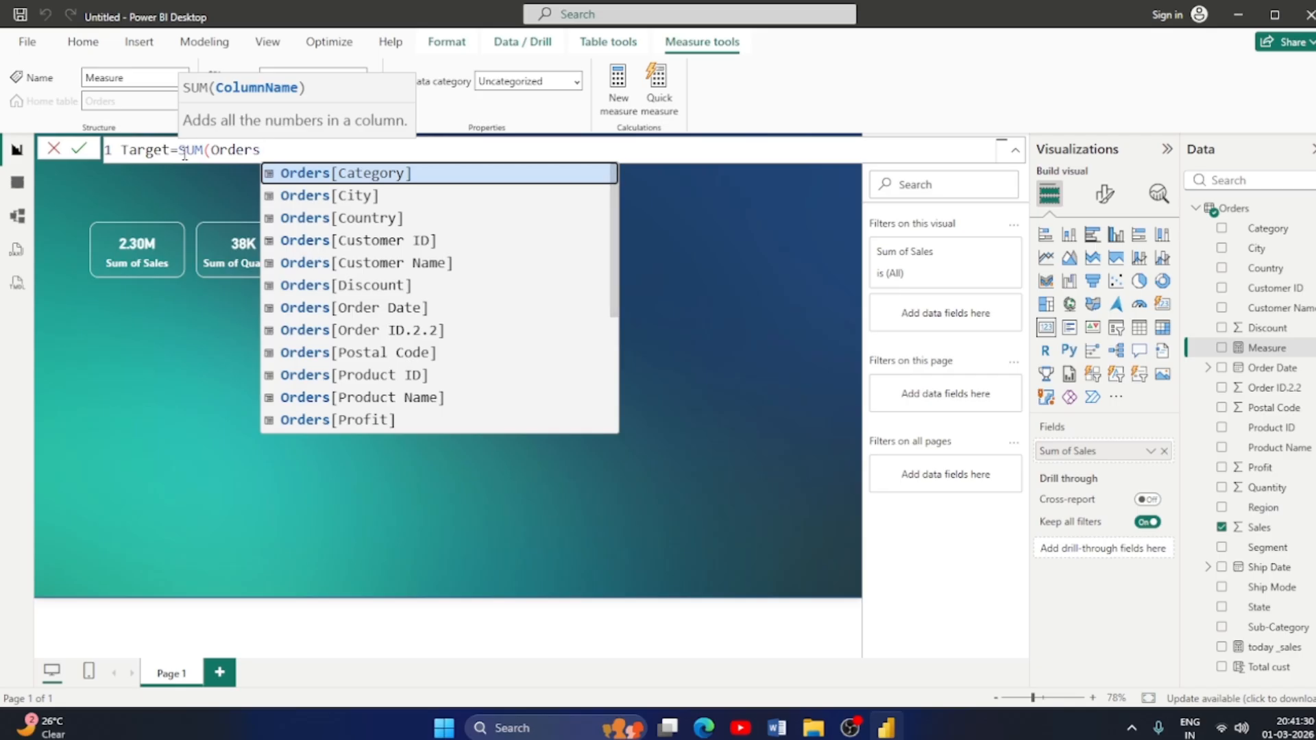
key("Down")
key("Down")
key("Down")
key("Down")
key("Down")
key("Down")
key("Down")
key("Down")
key("Down")
key("Down")
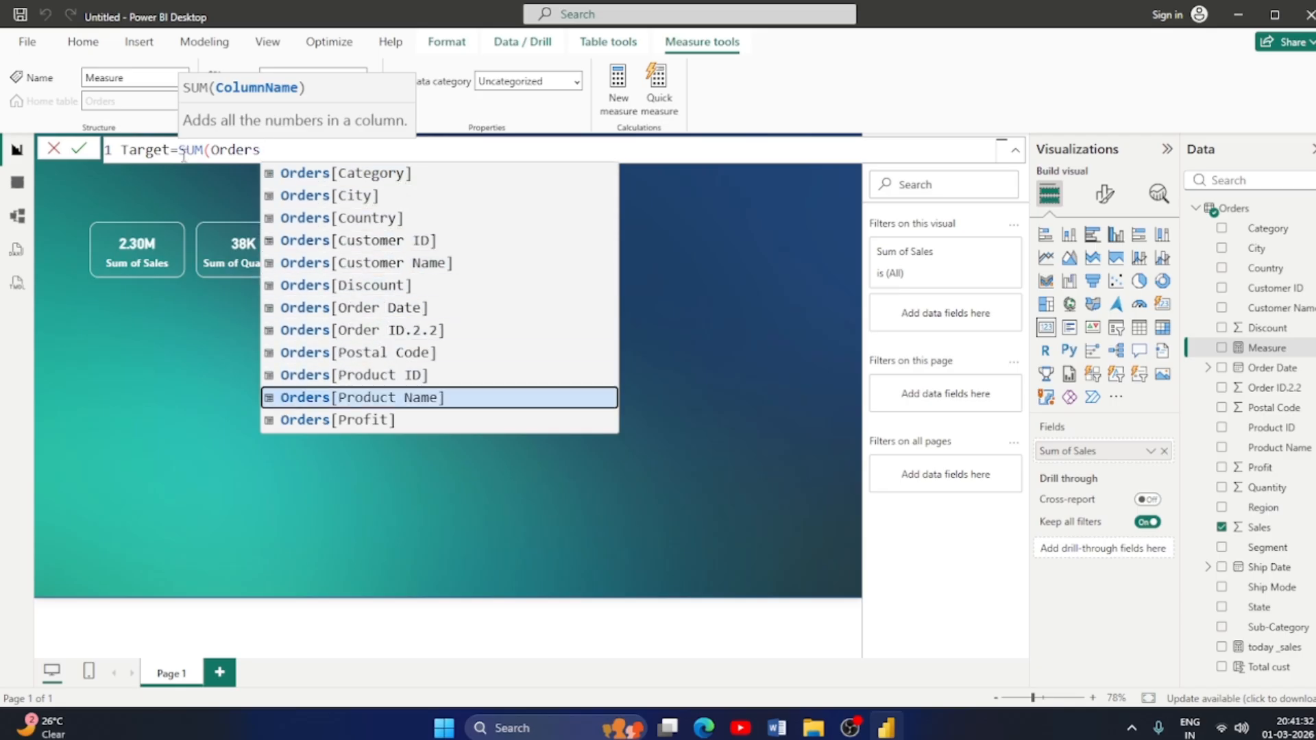
key("Down")
key("Tab")
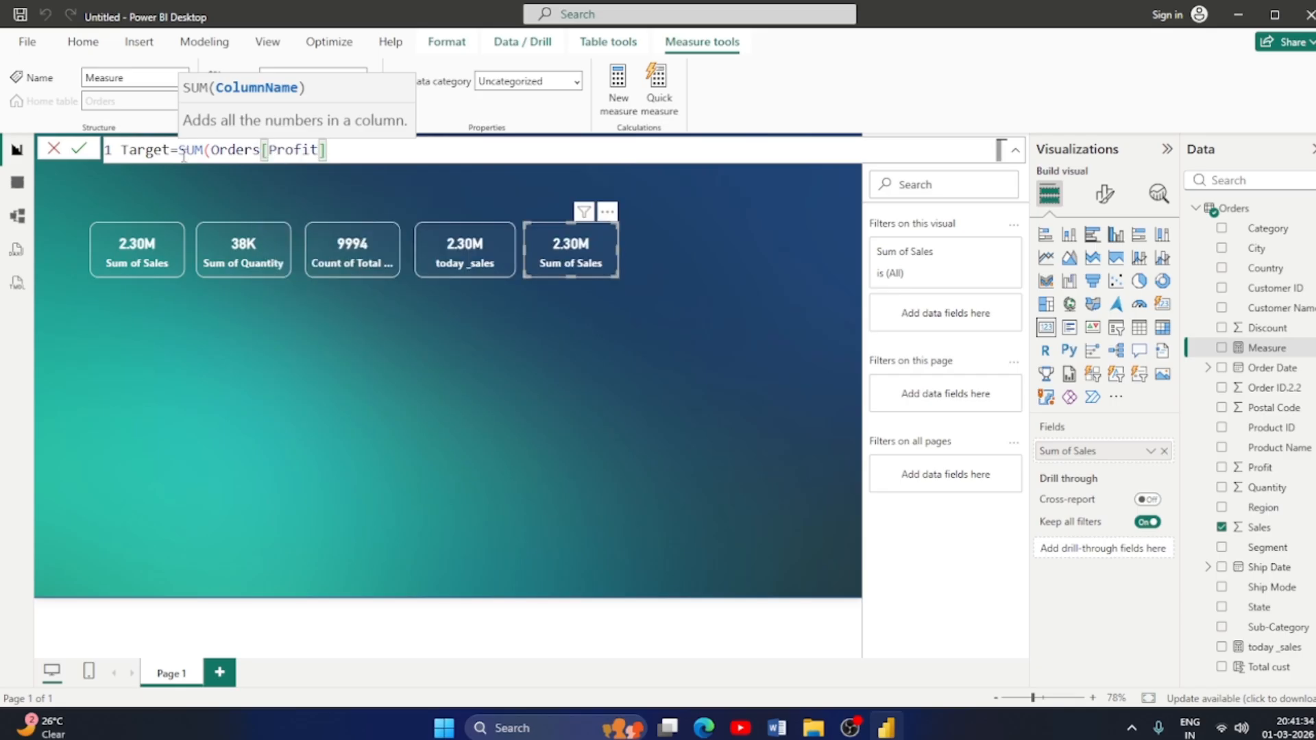
type(")*1")
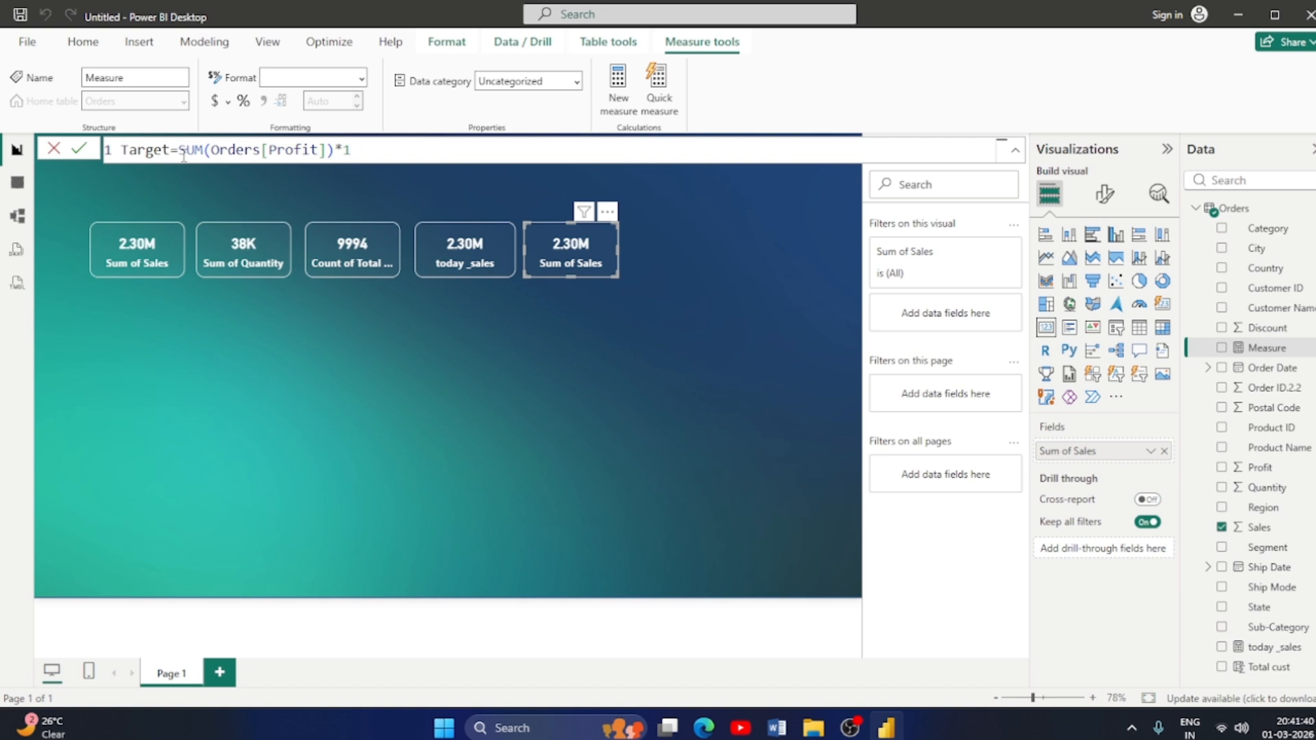
type(".4")
key("Return")
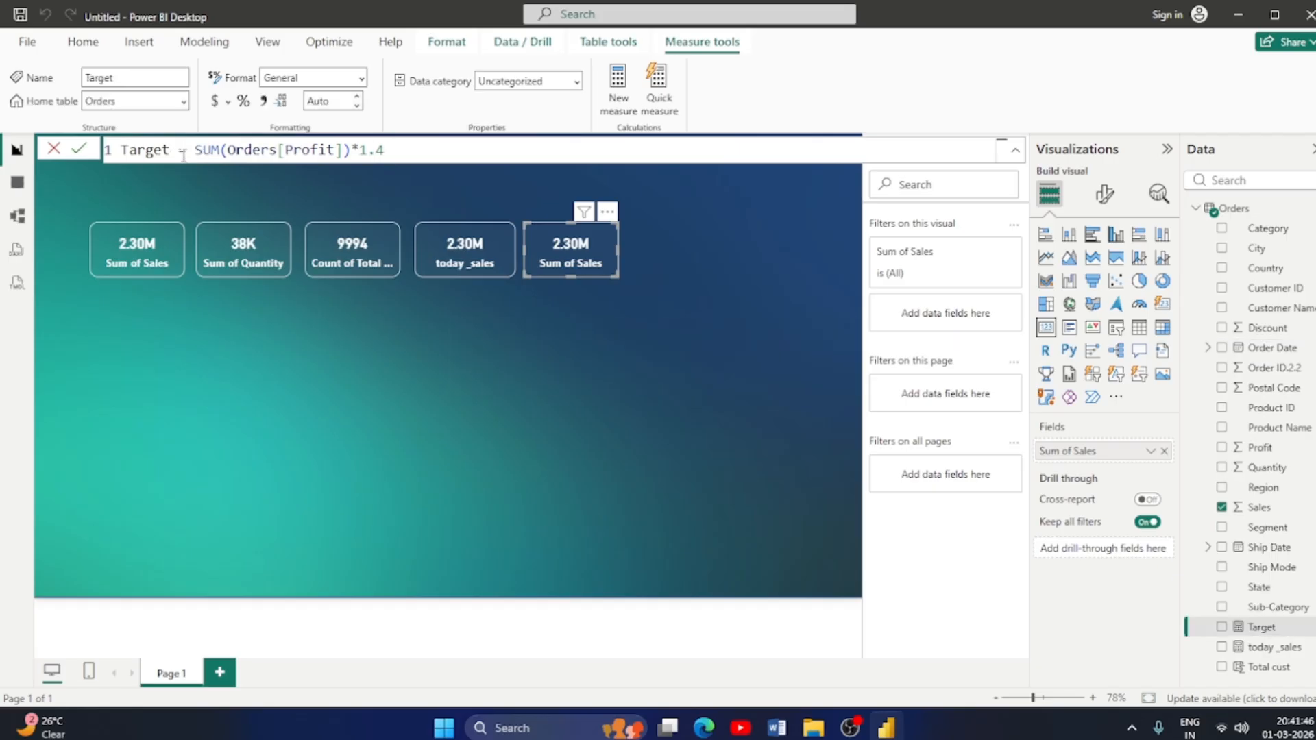
Replace Sum of Sales with the Target measure on the fifth card.
left_click(1268, 631)
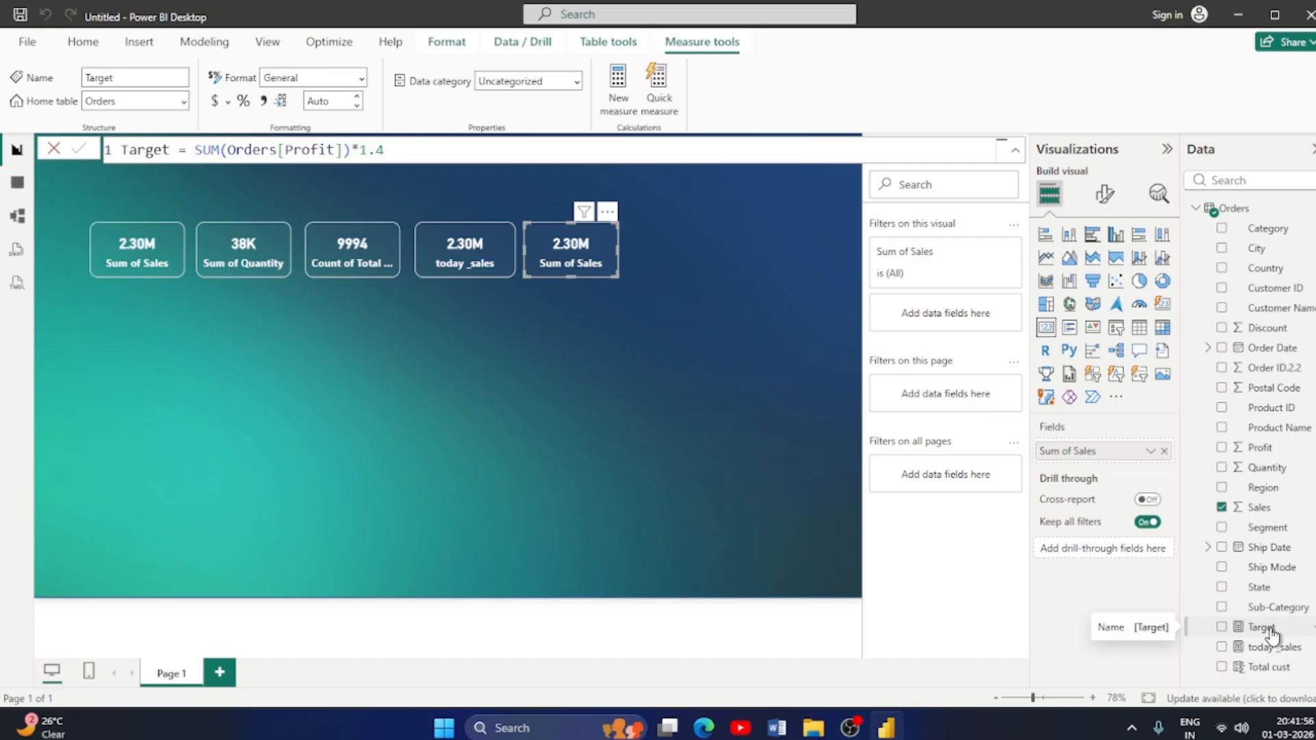
left_click(480, 267)
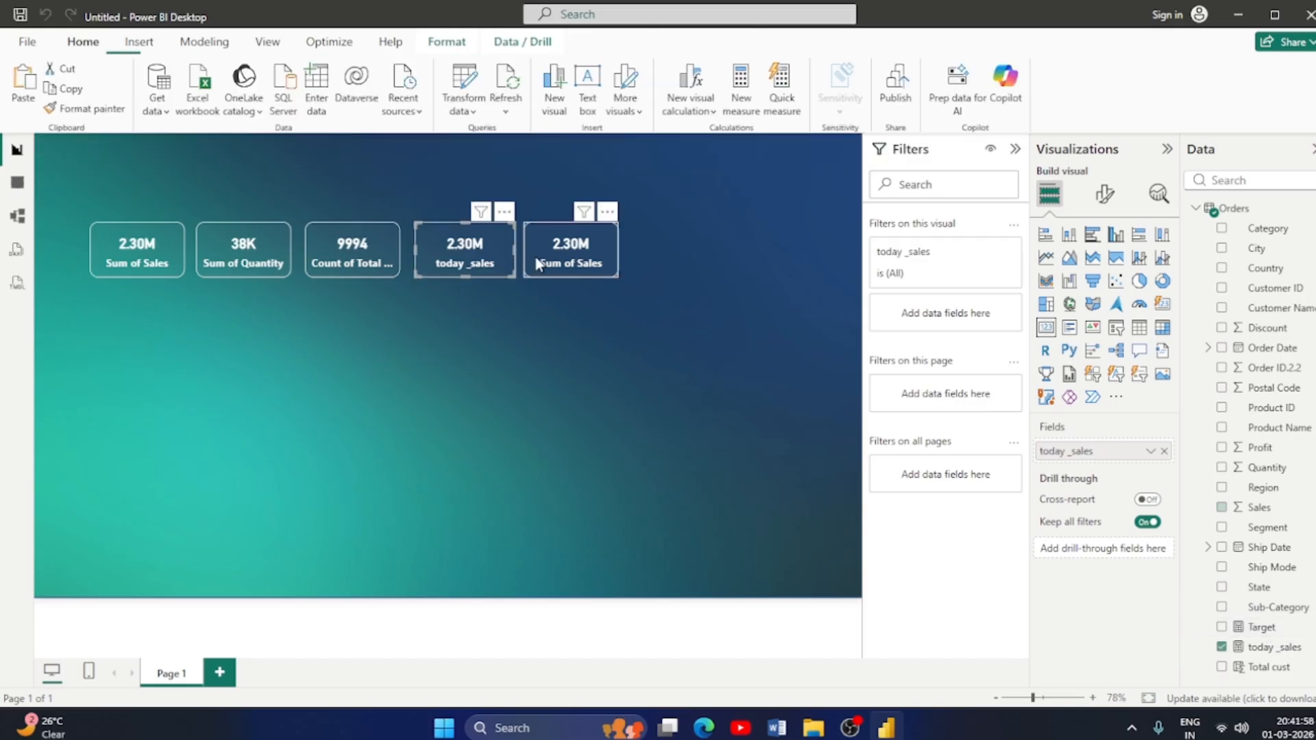
left_click(543, 265)
left_click_drag(1243, 627, 1121, 459)
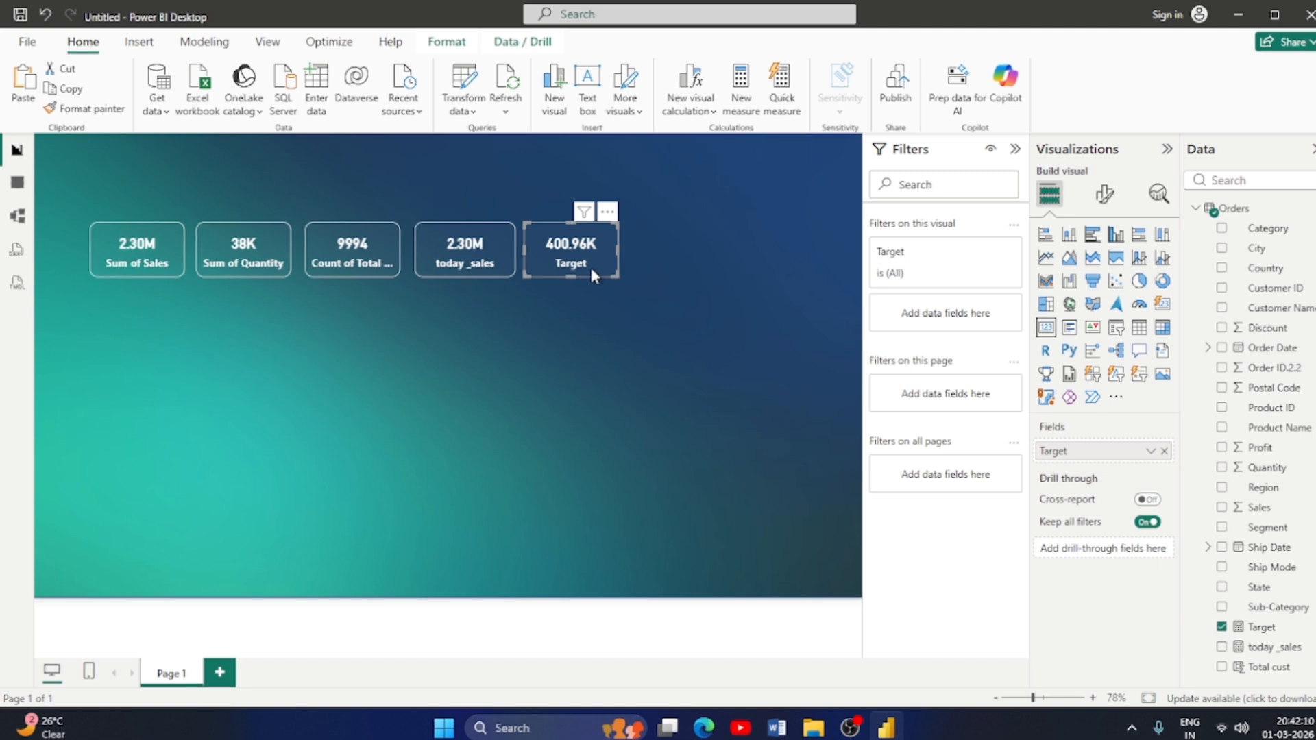
Place a copy of the Target card beside it as the sixth card and set its field to the Maximum of Sales.
left_click_drag(591, 271, 689, 260)
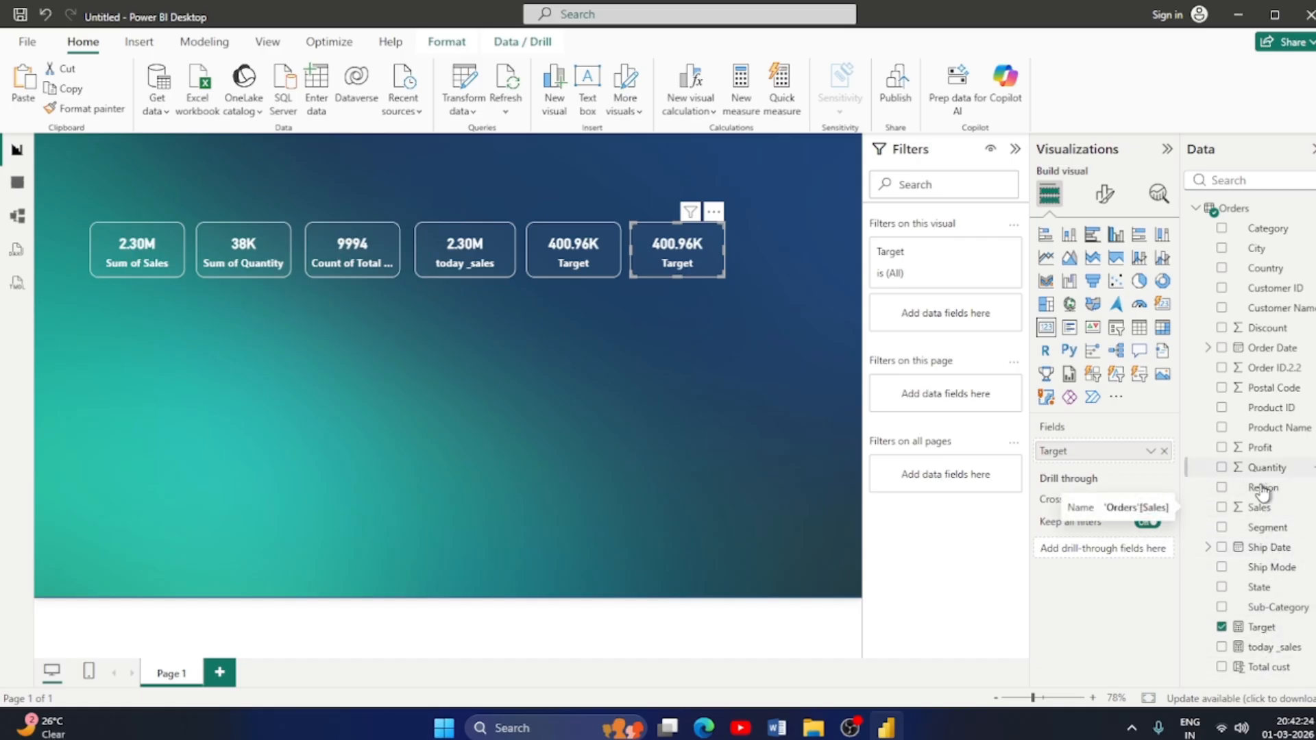
left_click_drag(1258, 516, 1089, 452)
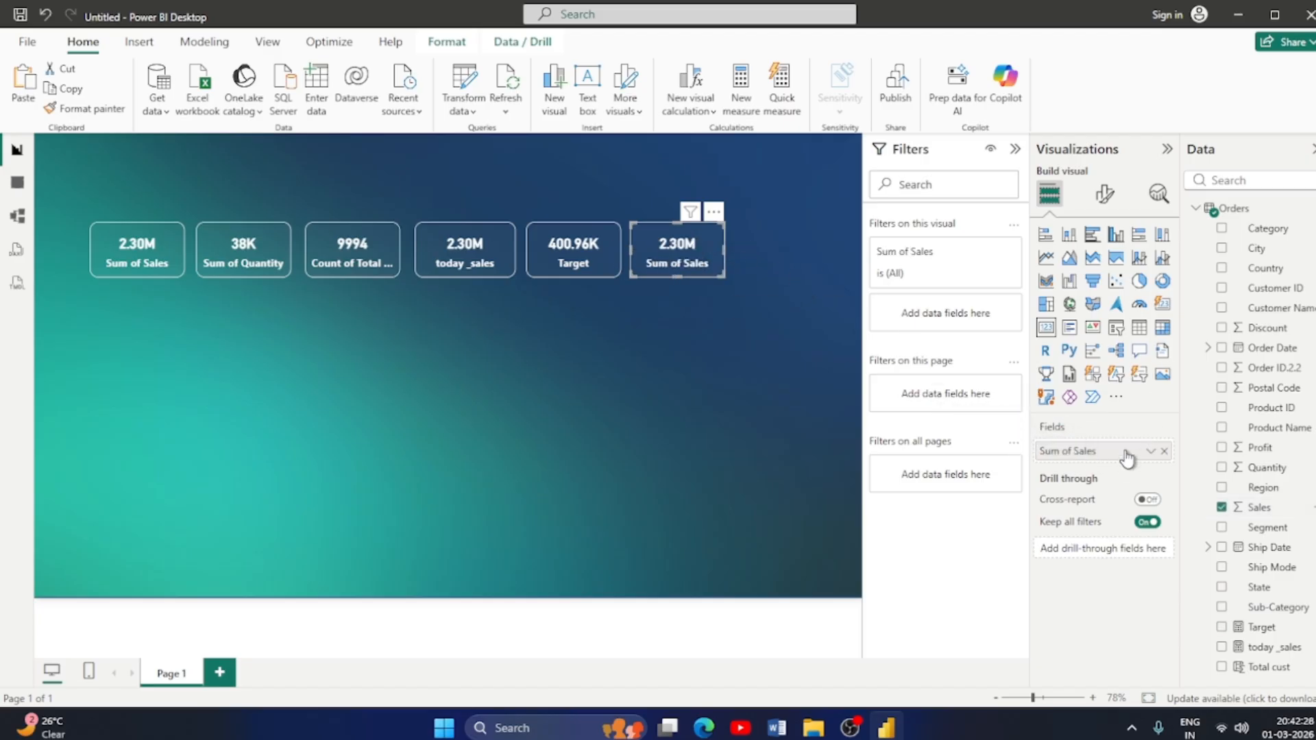
right_click(1116, 455)
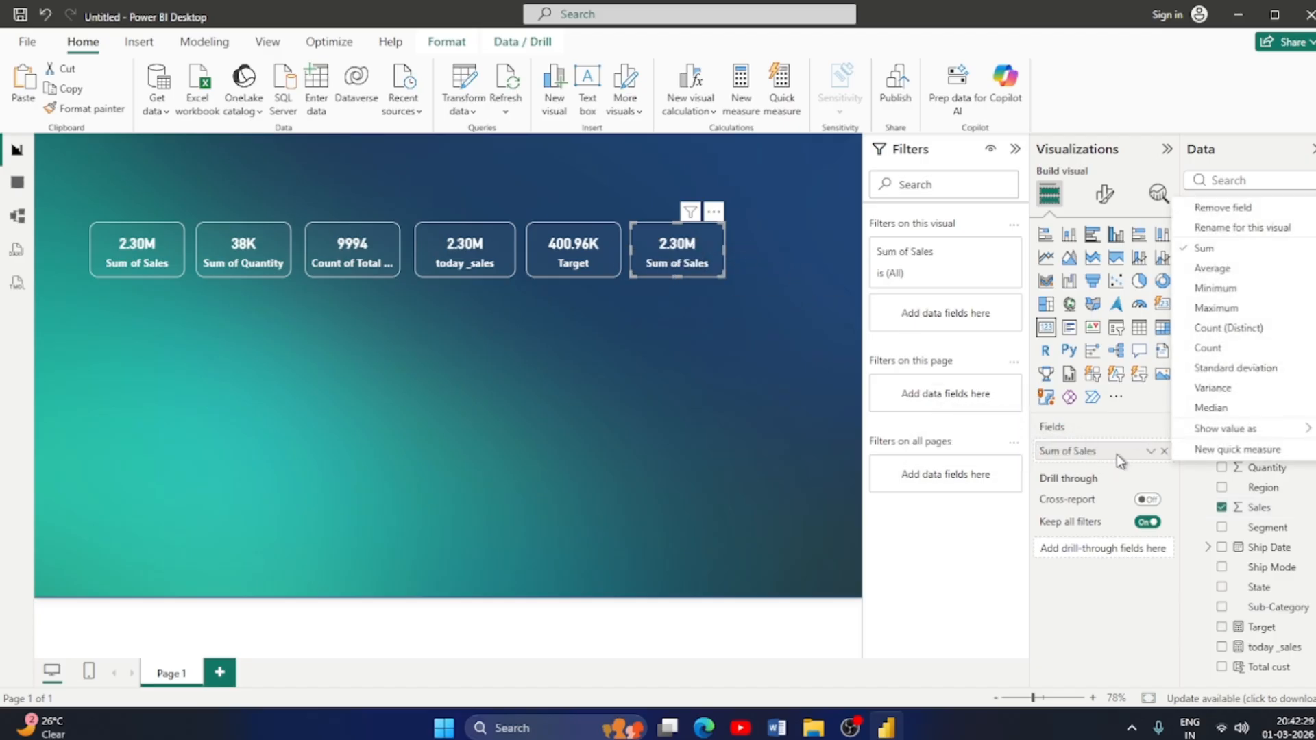
left_click(1214, 270)
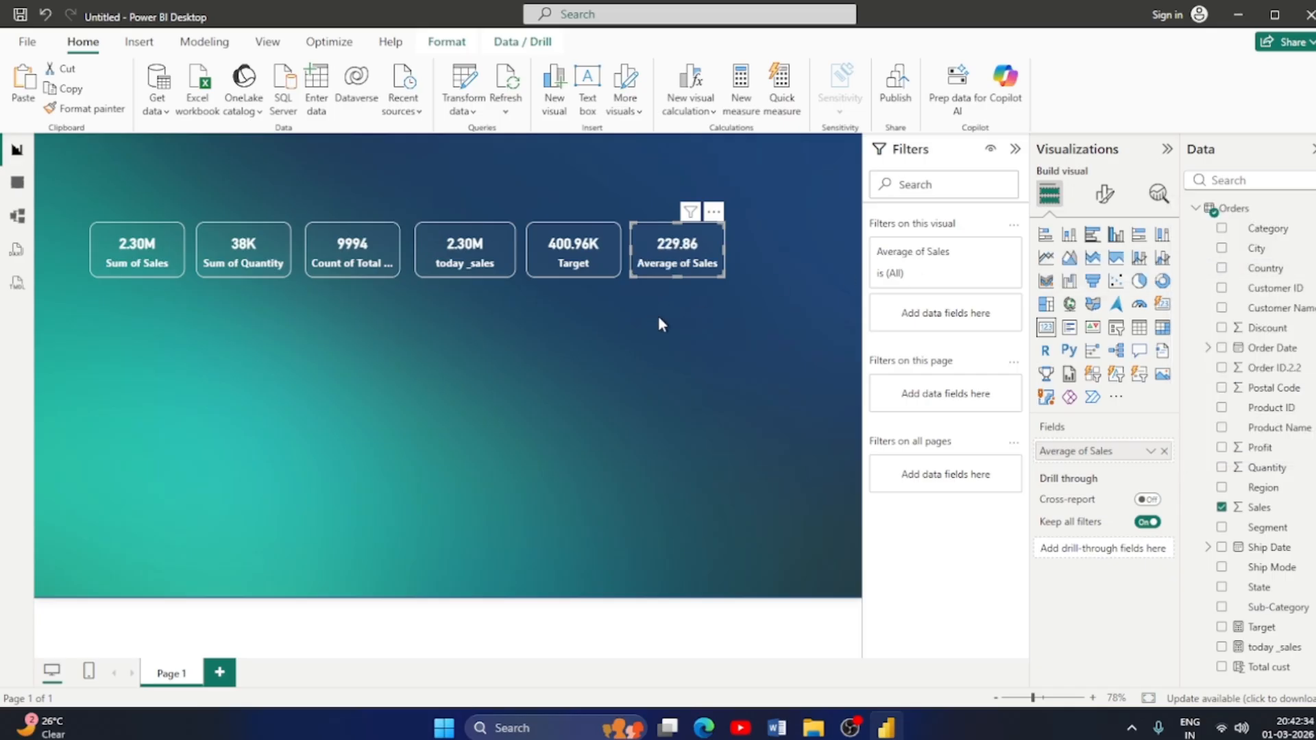
right_click(1117, 451)
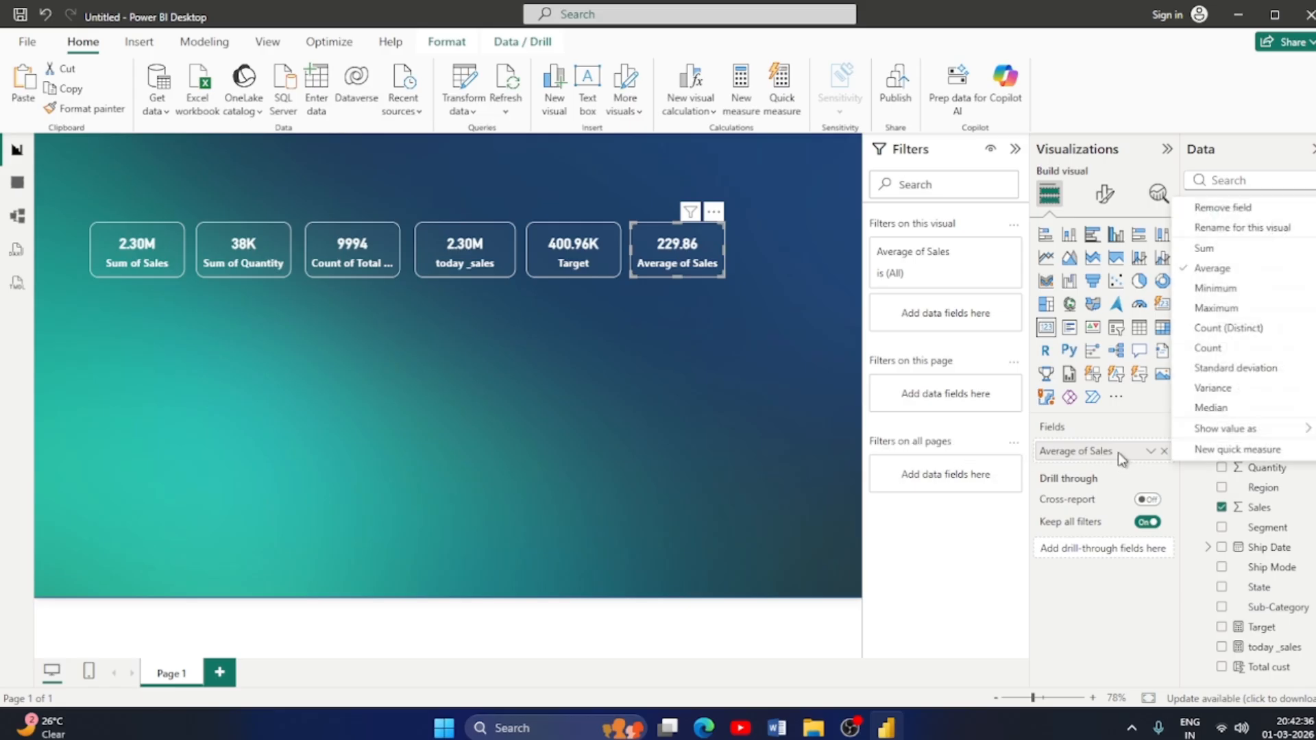
left_click(1217, 308)
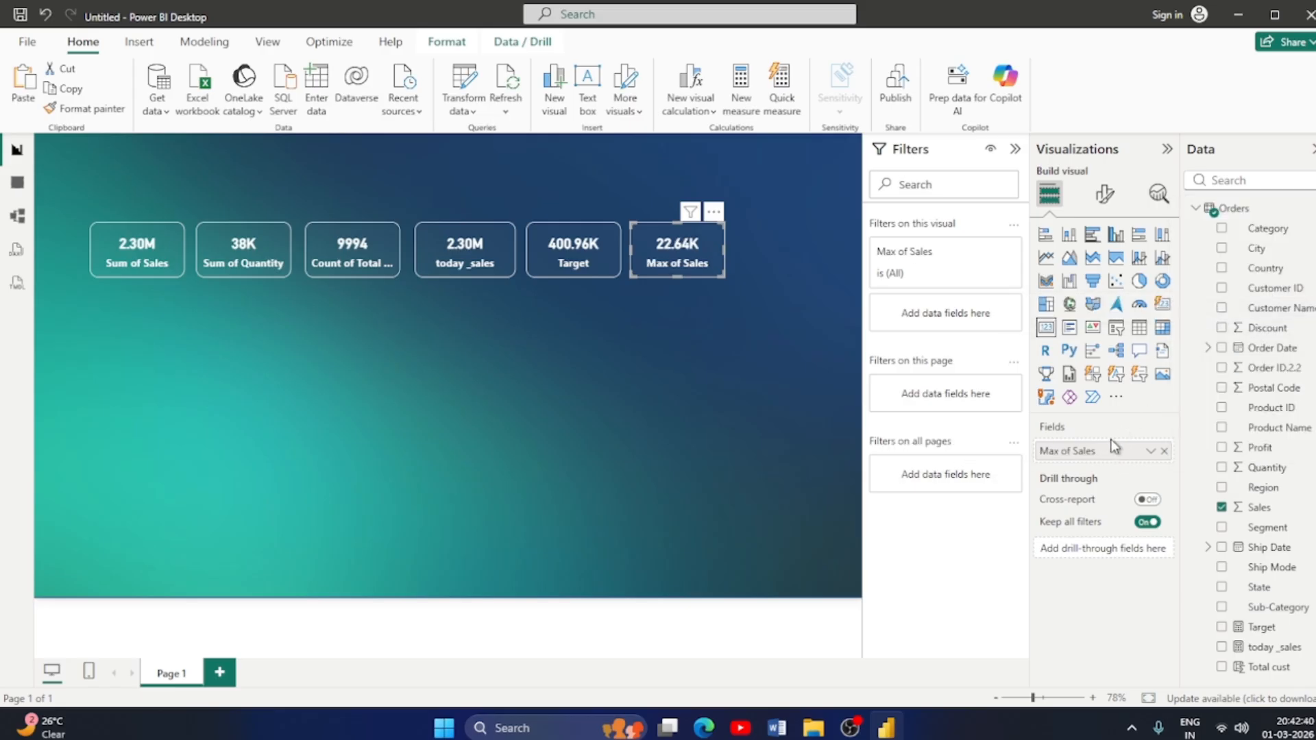
left_click(742, 387)
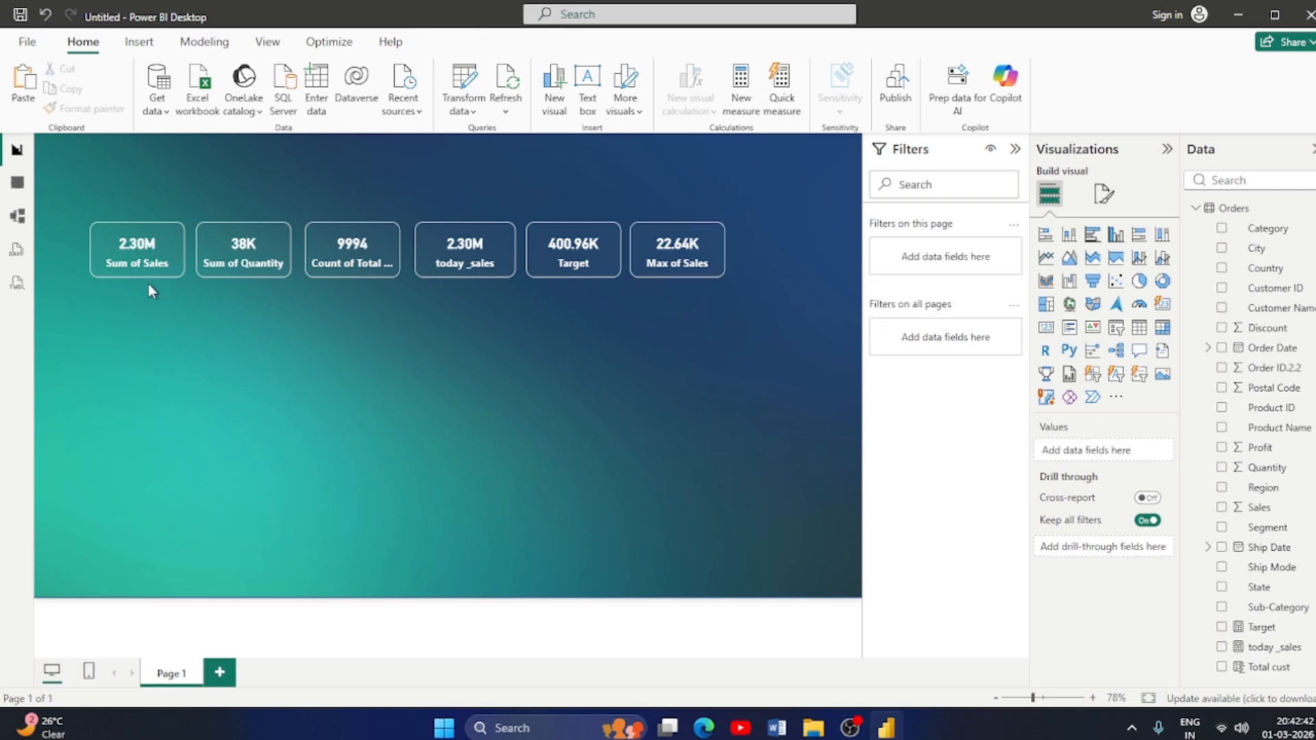
Switch to the Word document and review its measure formulas from Previous Month Sales to KPI Status and the dashboard usage notes.
key("alt+Tab")
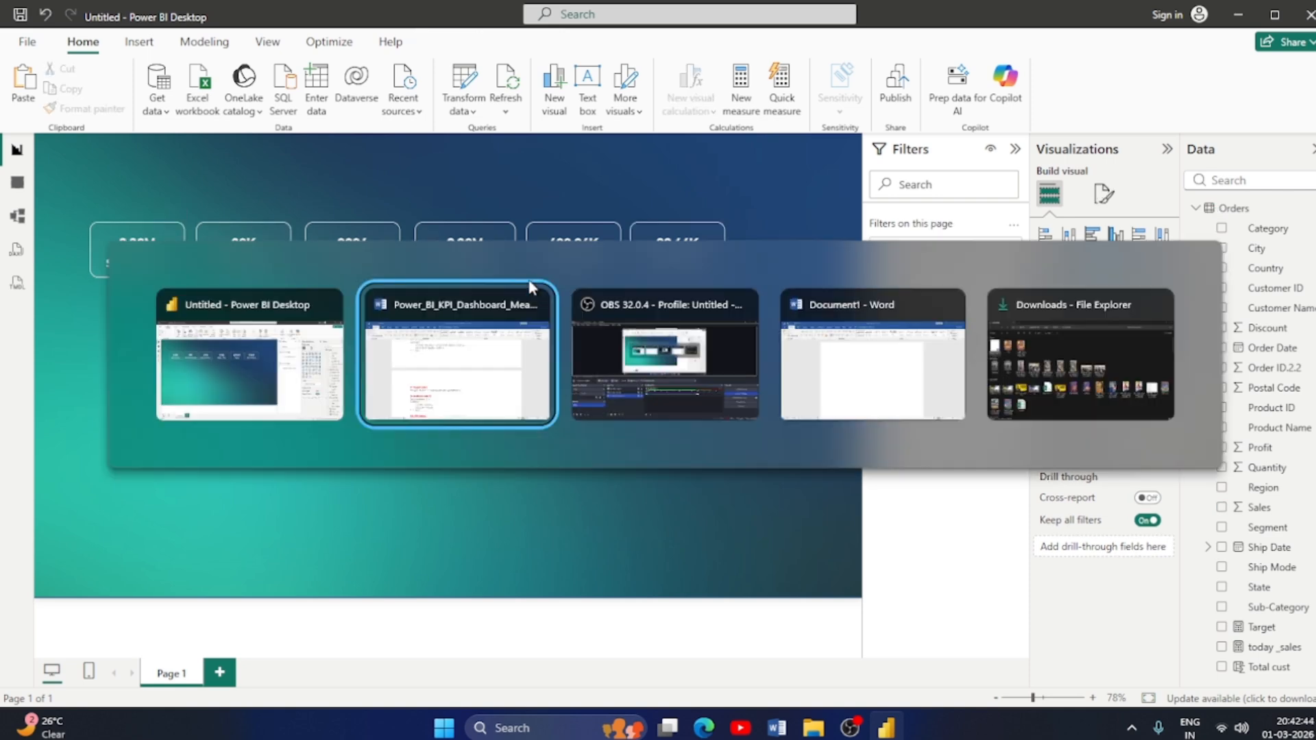
scroll(496, 450, "down", 5)
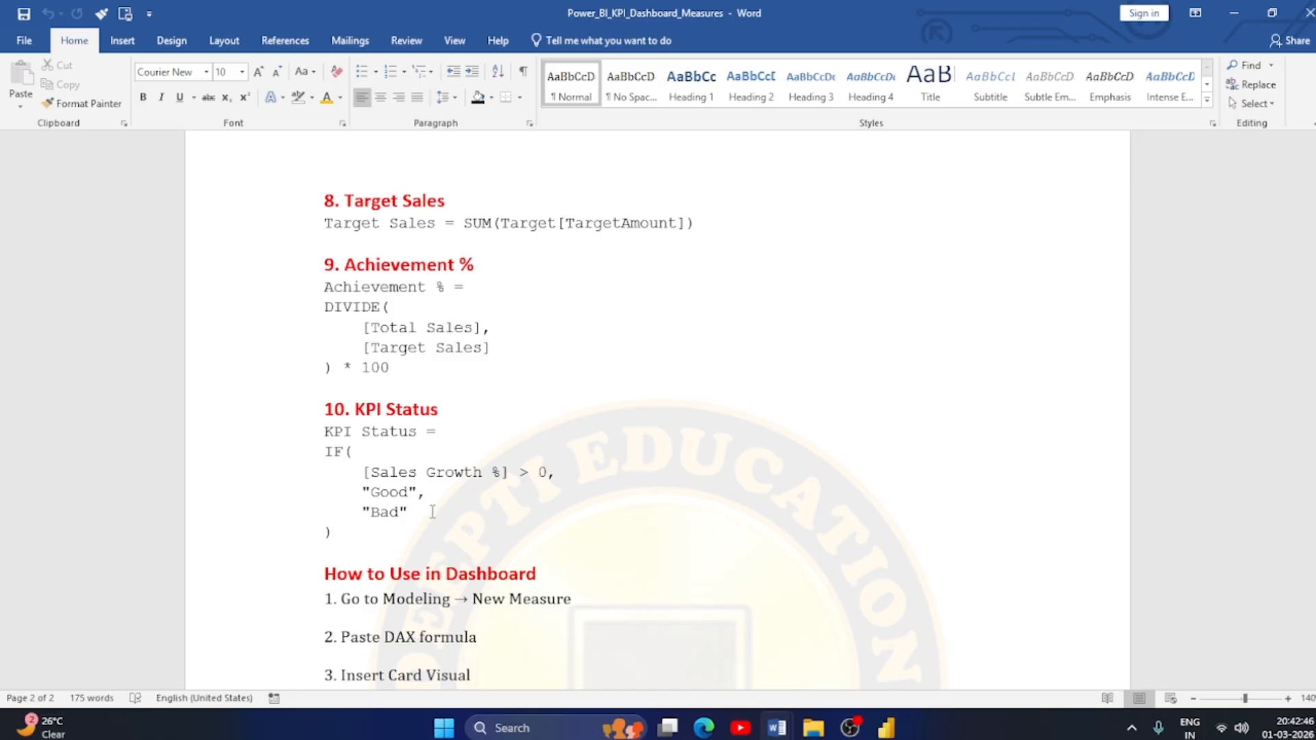
scroll(433, 512, "down", 3)
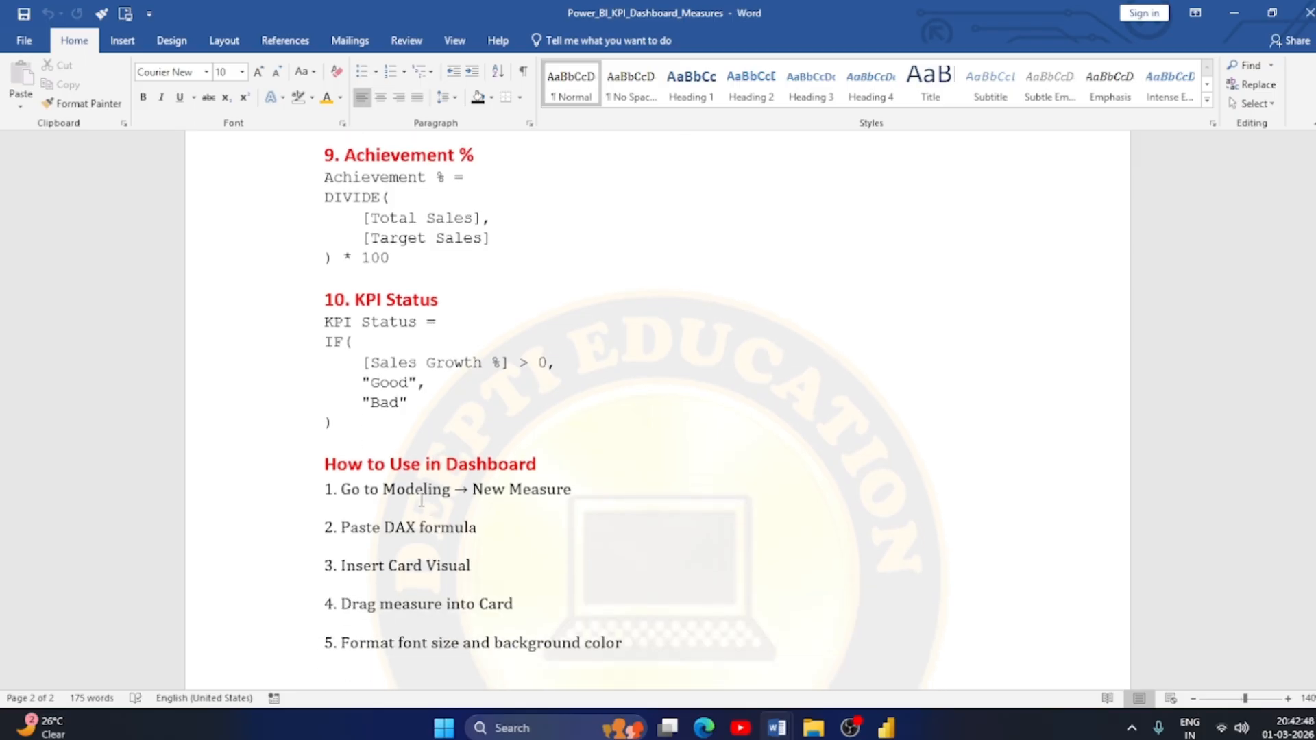
scroll(420, 495, "down", 3)
scroll(420, 454, "up", 5)
scroll(485, 384, "up", 6)
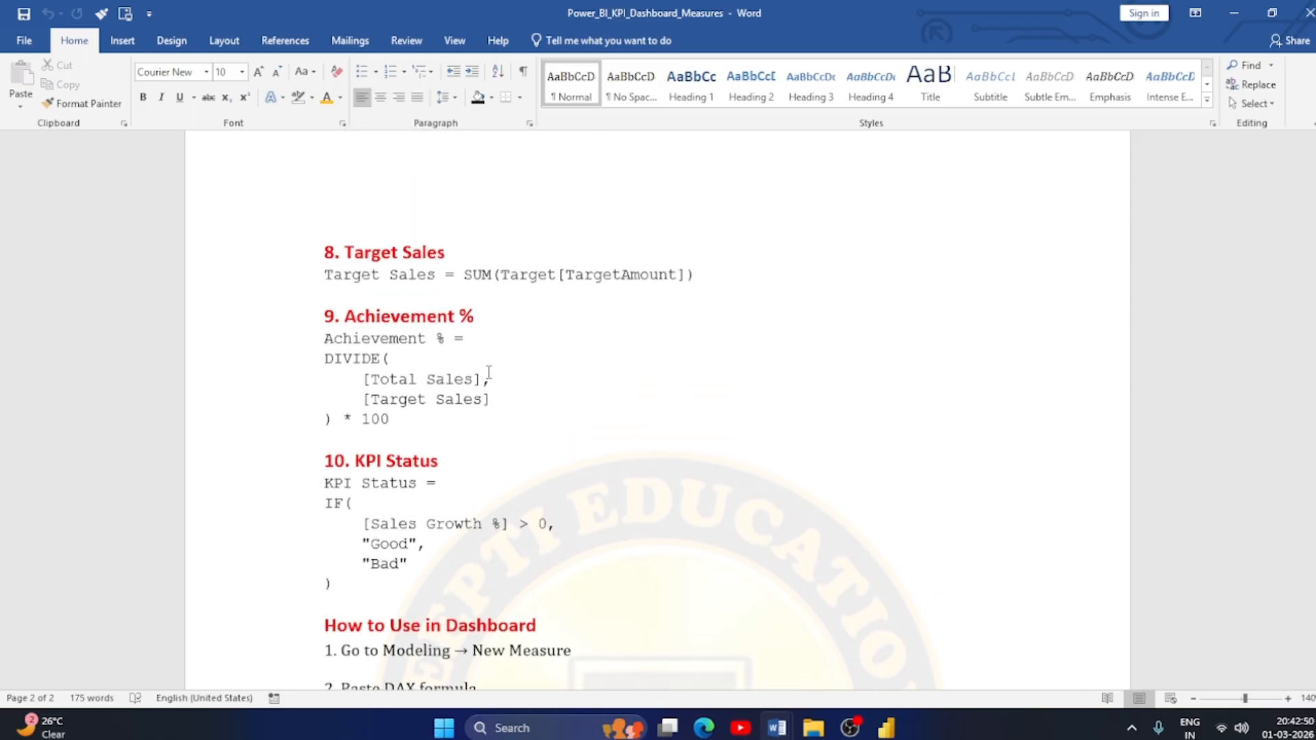
scroll(501, 377, "up", 10)
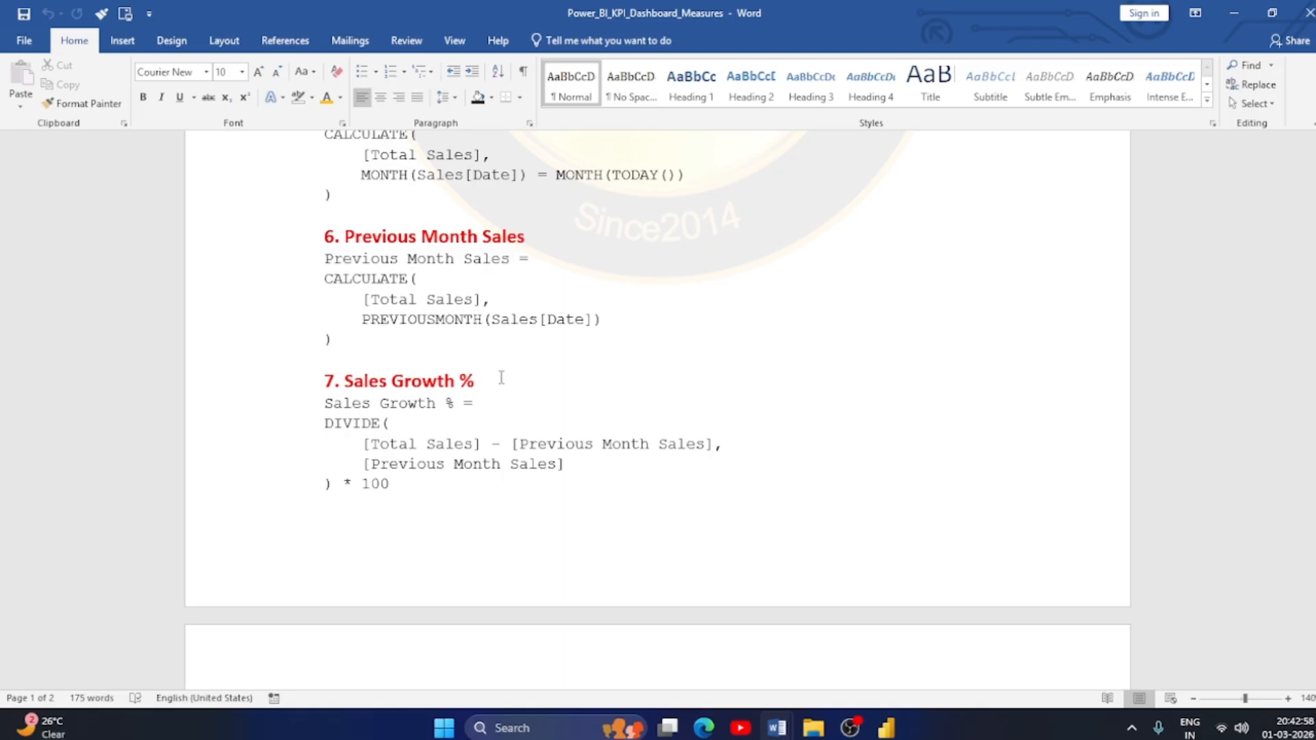
Return to Power BI, insert a pie chart below the first two cards and enlarge it to span their combined width.
key("alt")
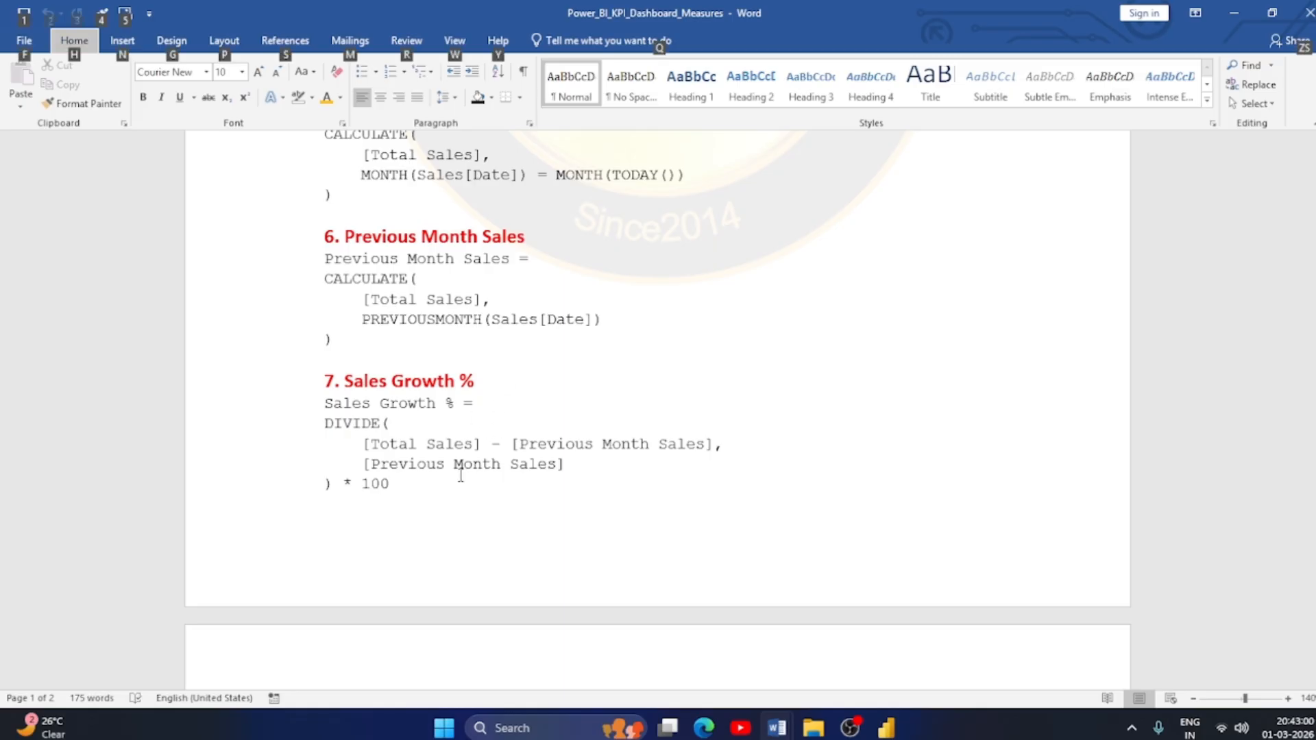
key("alt+Tab")
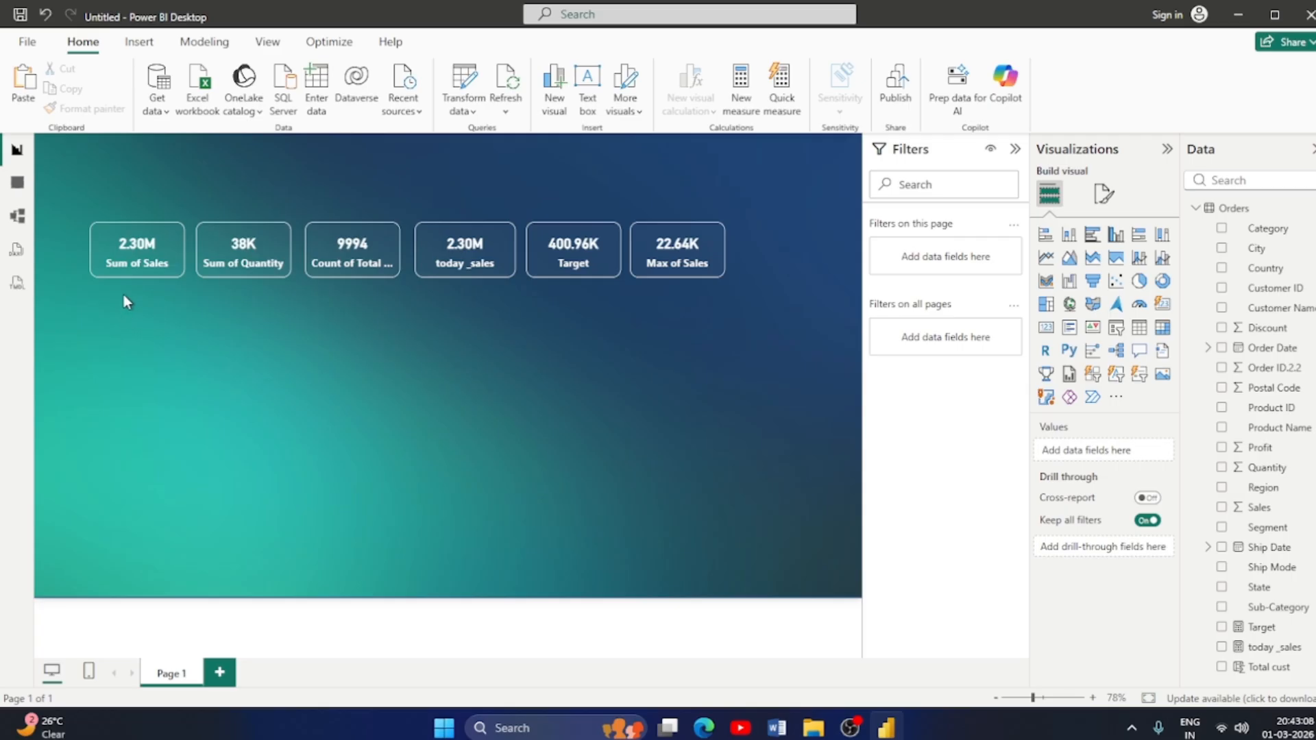
mouse_move(132, 258)
left_click(1139, 281)
left_click_drag(125, 399, 124, 357)
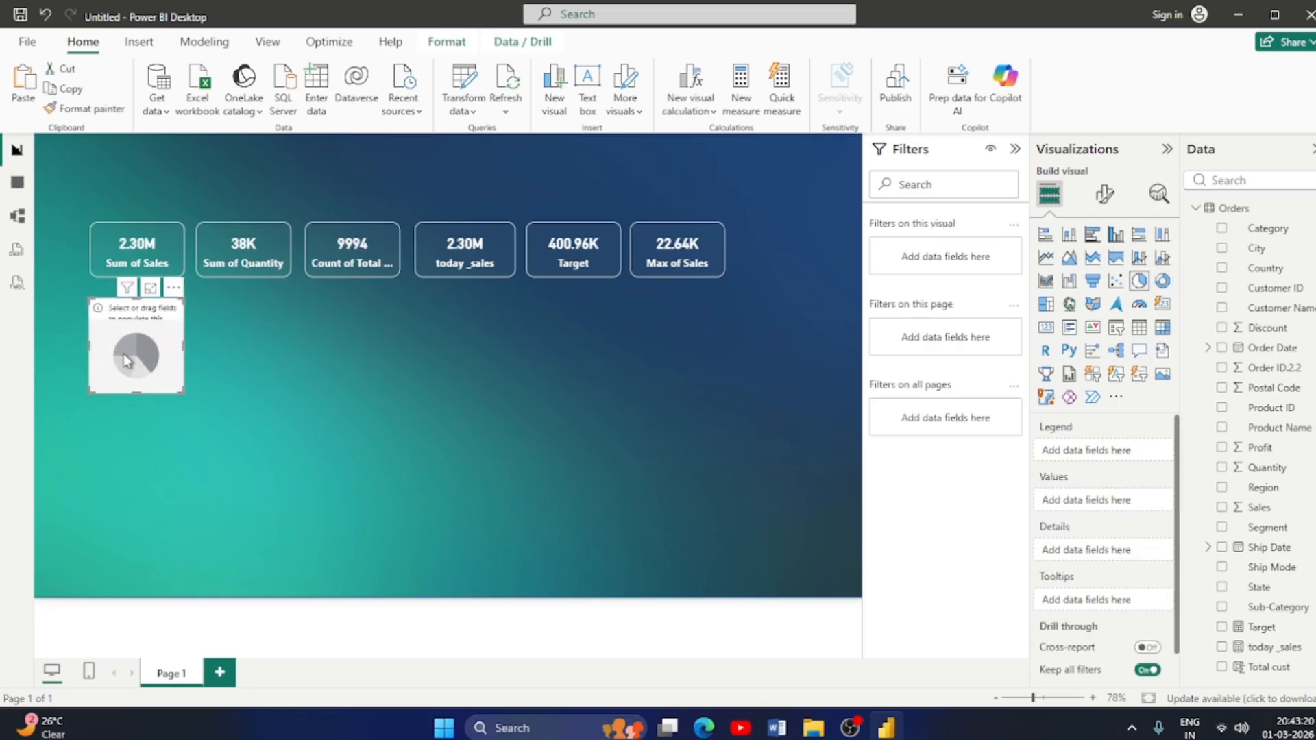
left_click_drag(182, 391, 289, 469)
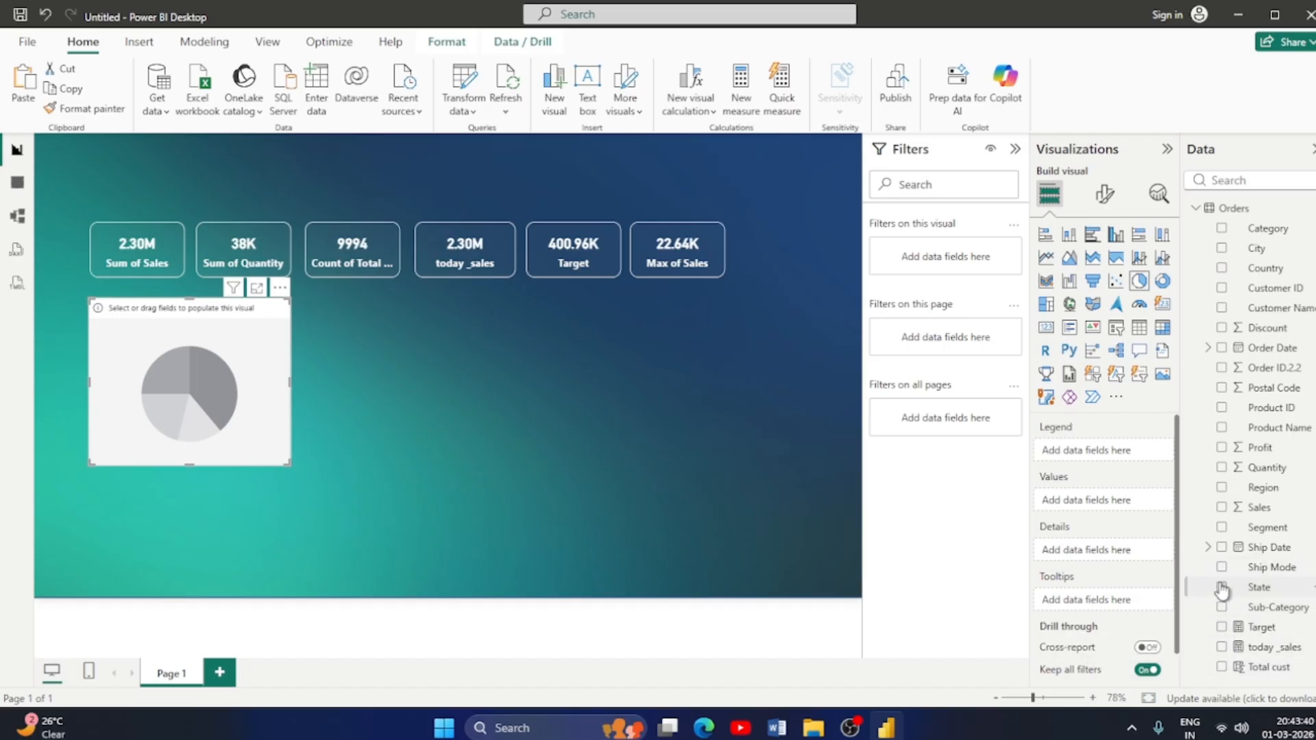
Populate the pie chart with Sales as its values and Category as its legend.
left_click(1222, 508)
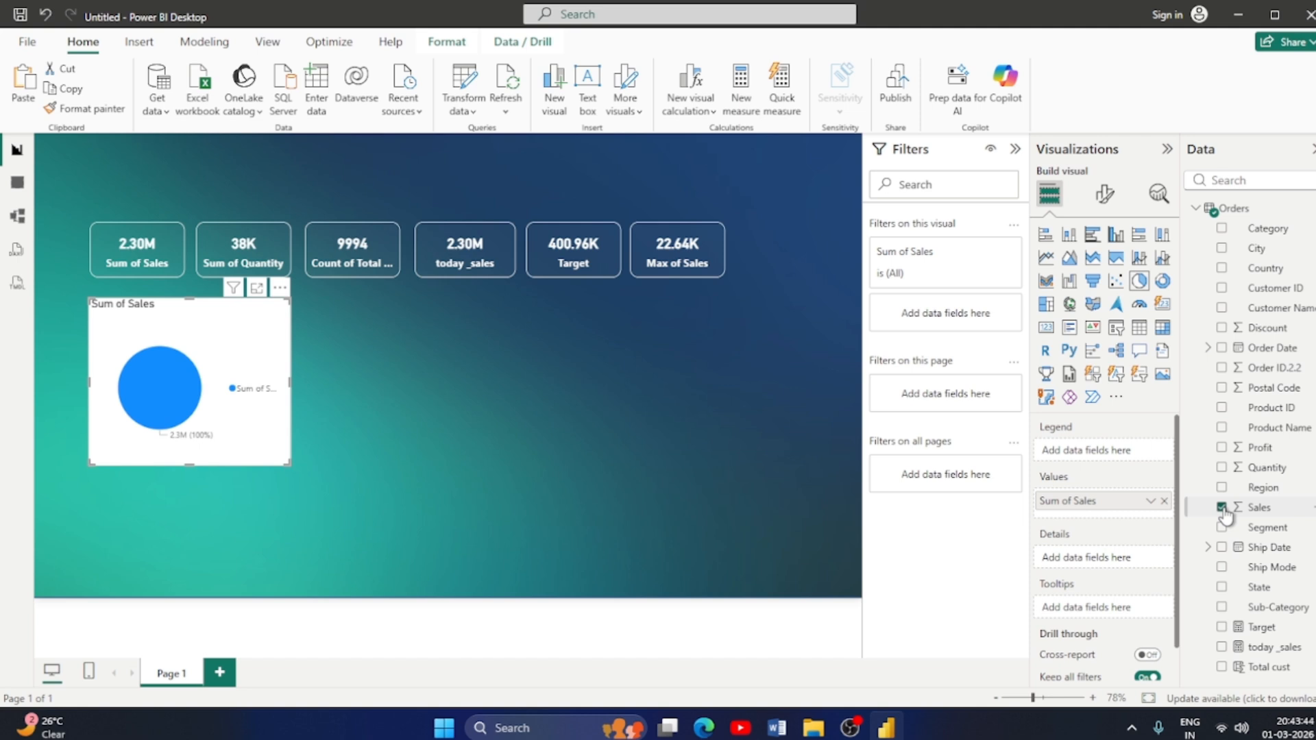
left_click(1221, 229)
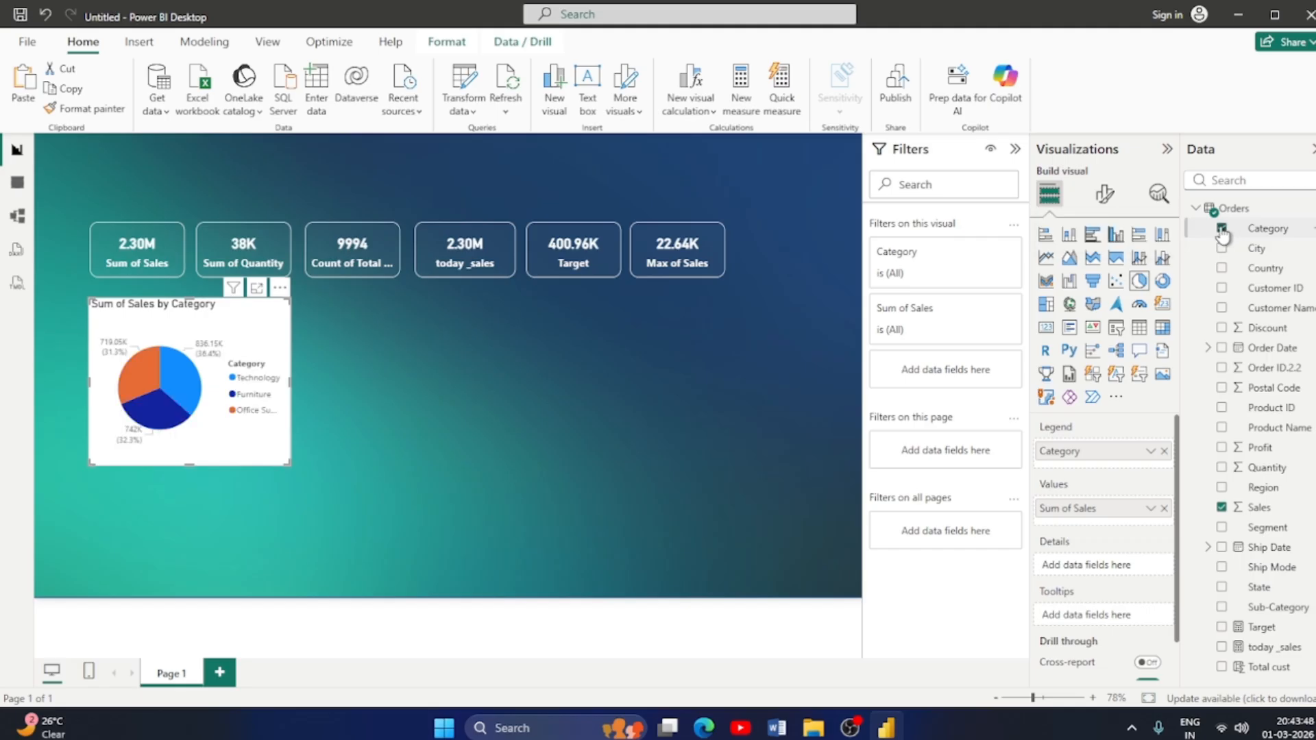
mouse_move(177, 390)
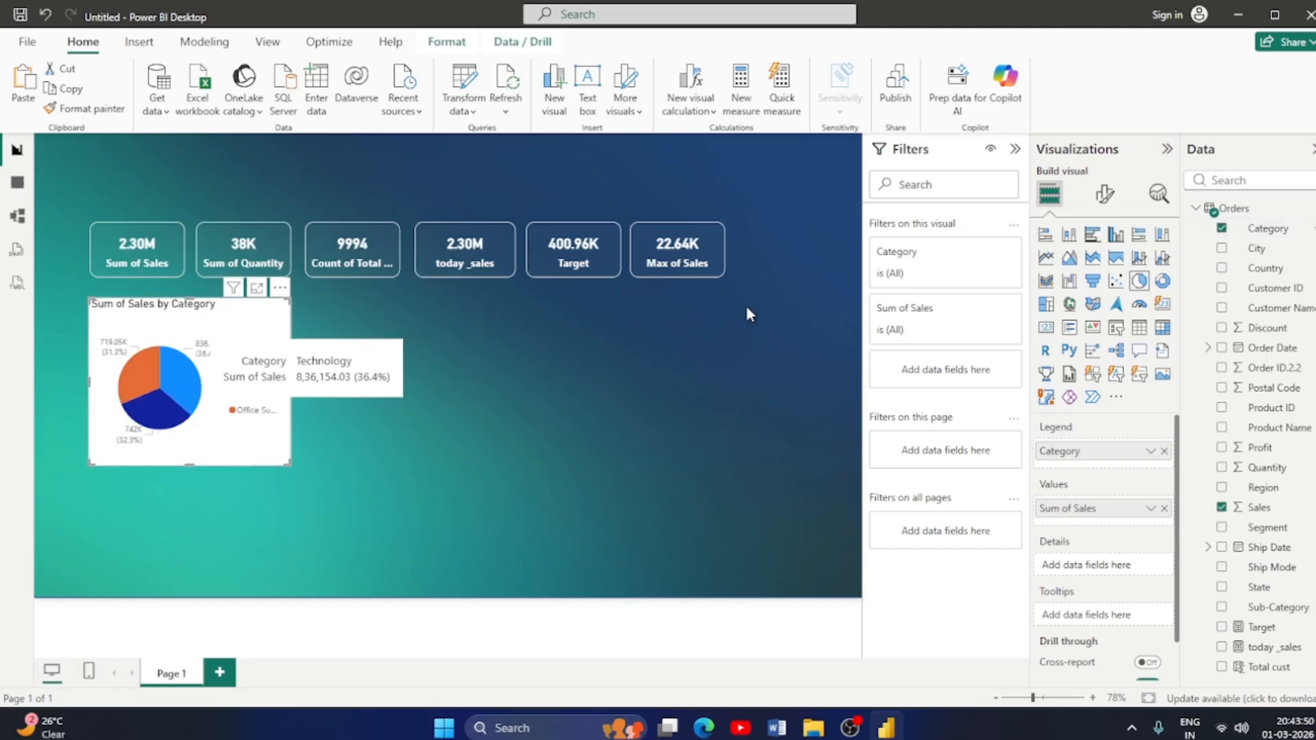
Set the pie chart's background transparency to 100%.
left_click(1113, 200)
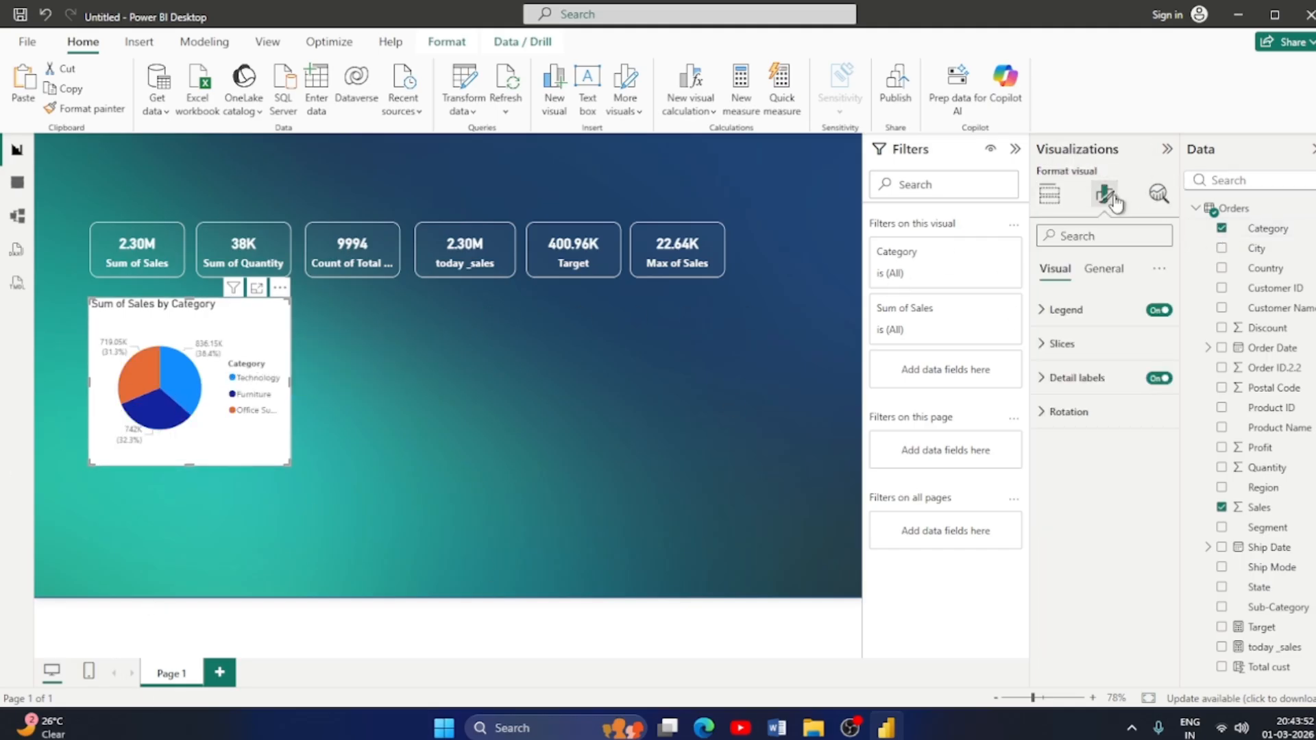
left_click(1102, 268)
left_click(1043, 378)
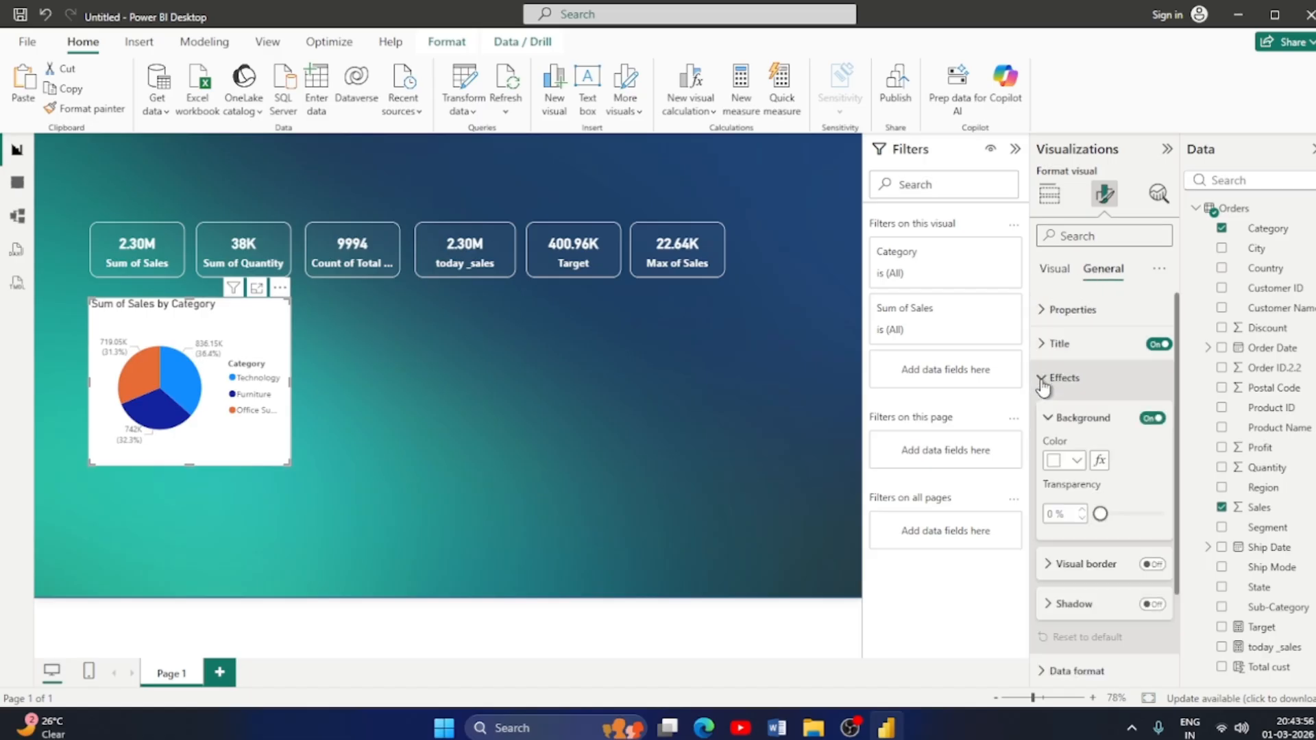
left_click(1076, 461)
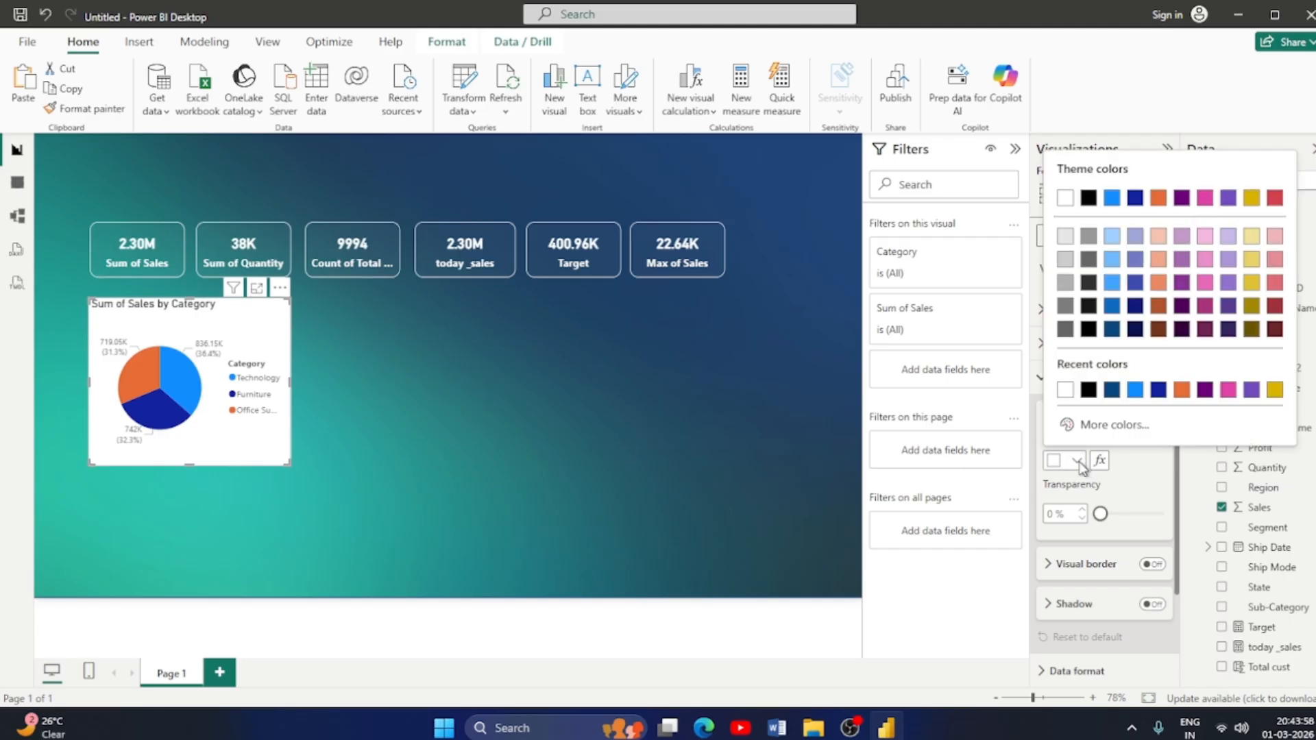
left_click(1100, 514)
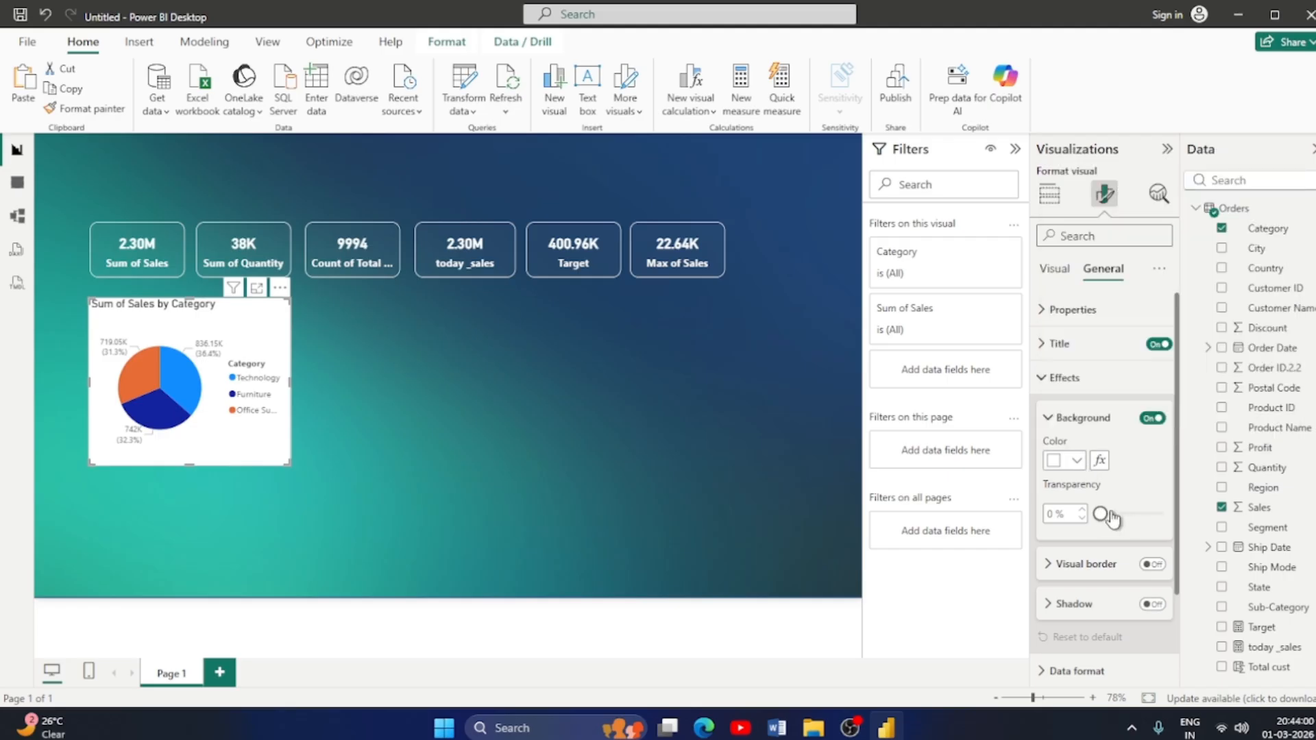
left_click_drag(1100, 514, 1167, 519)
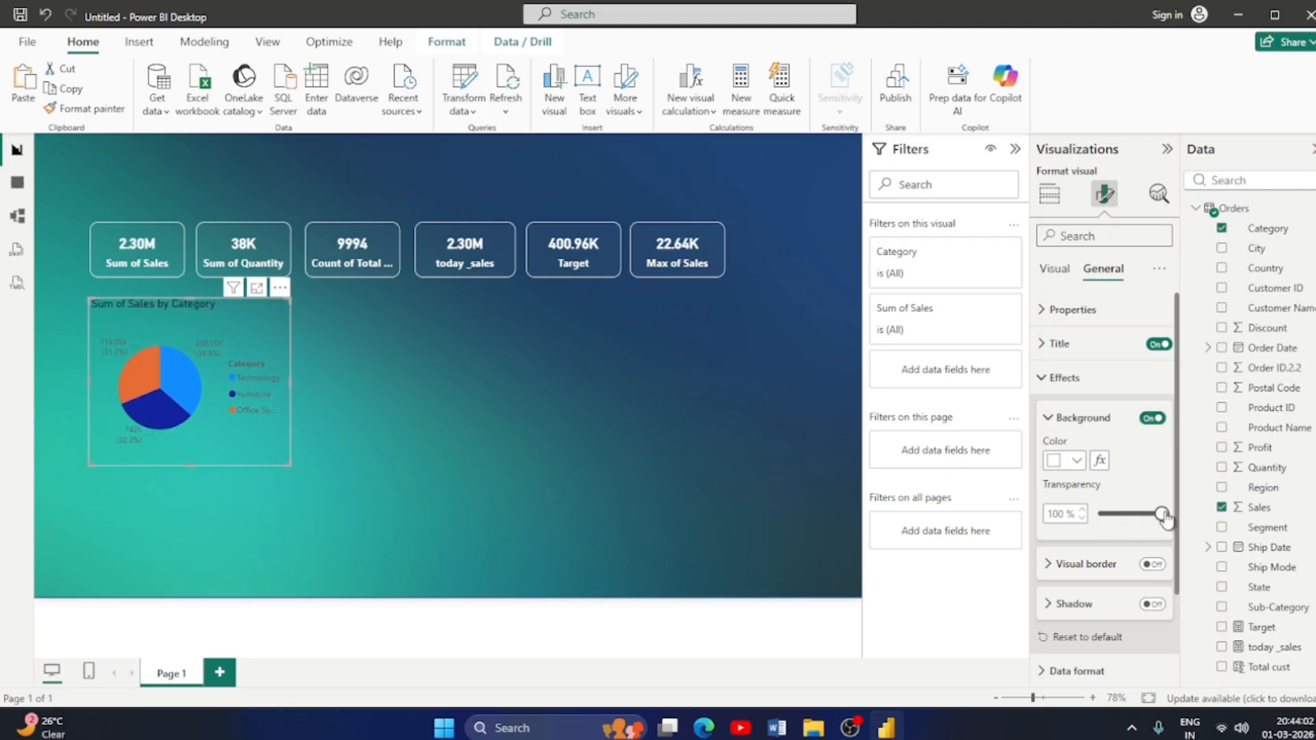
Turn on the pie chart's visual border in white with rounded corners of 11 px.
scroll(1112, 574, "down", 3)
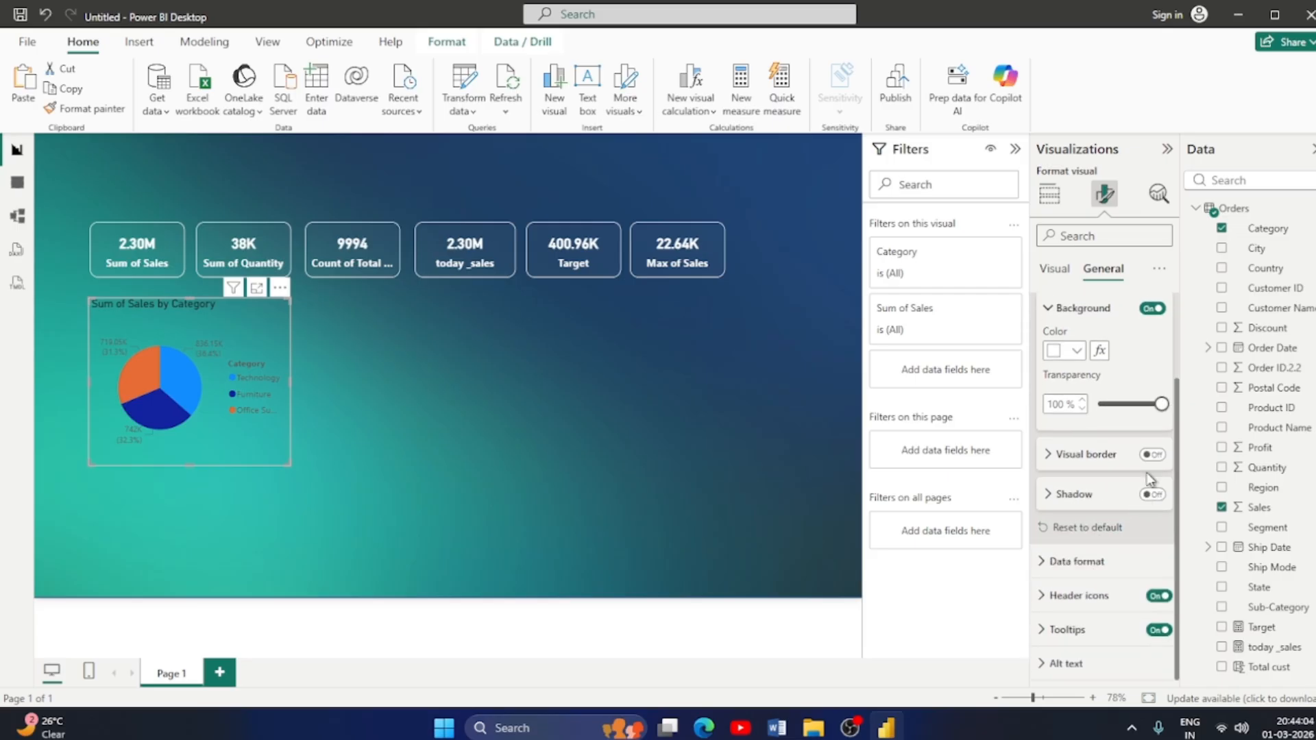
left_click(1152, 457)
left_click(1048, 456)
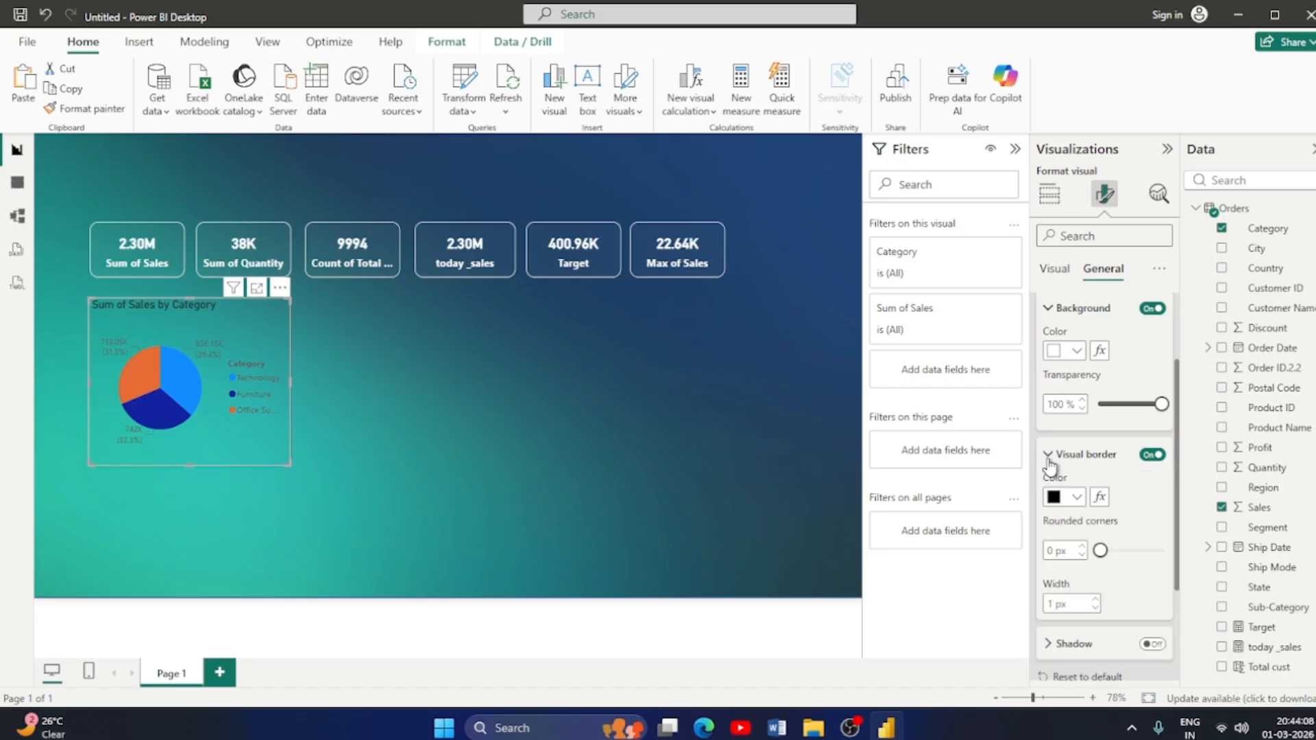
left_click(1075, 498)
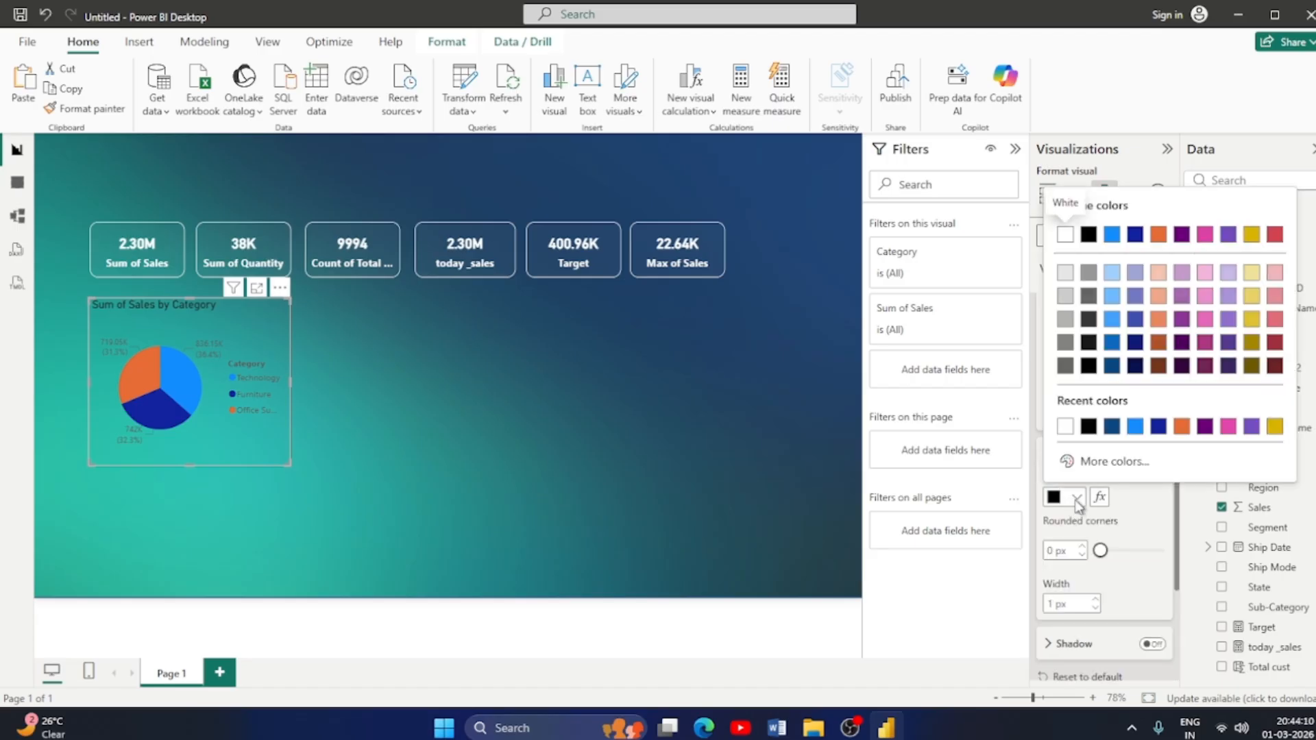
left_click(1065, 427)
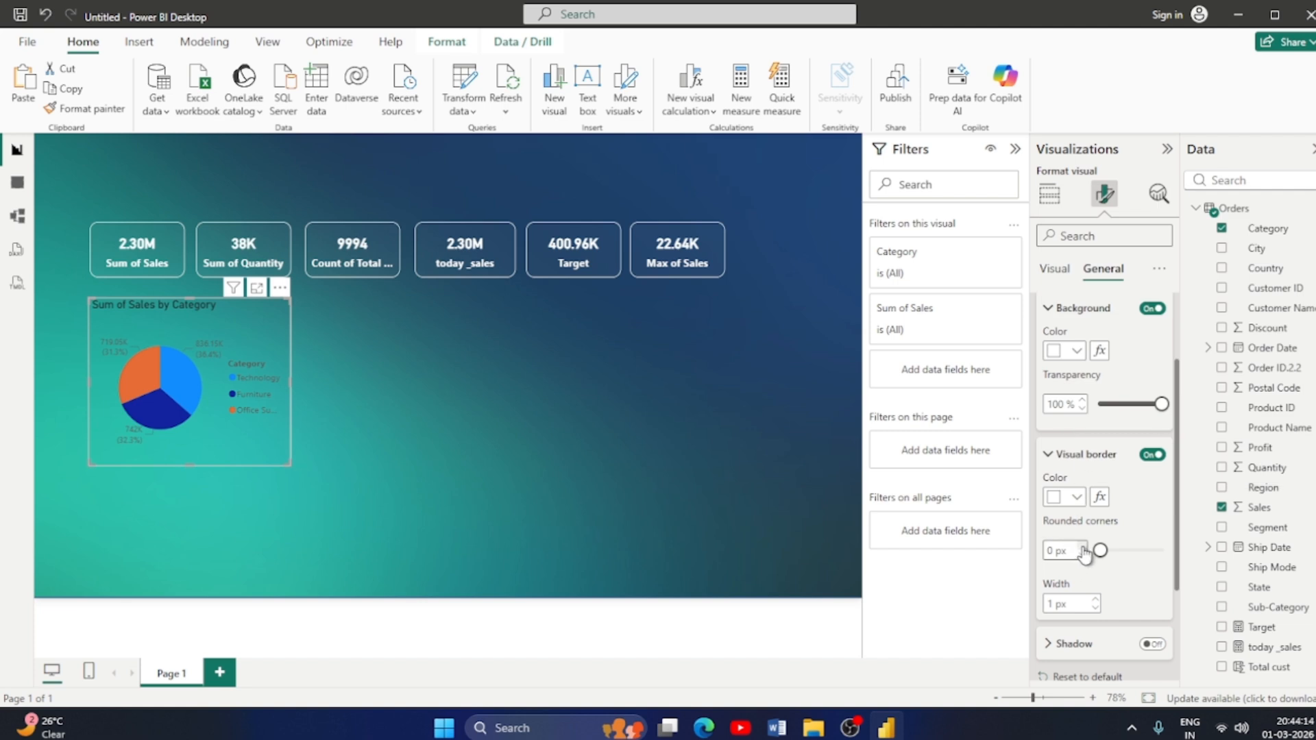
left_click_drag(1101, 558, 1124, 557)
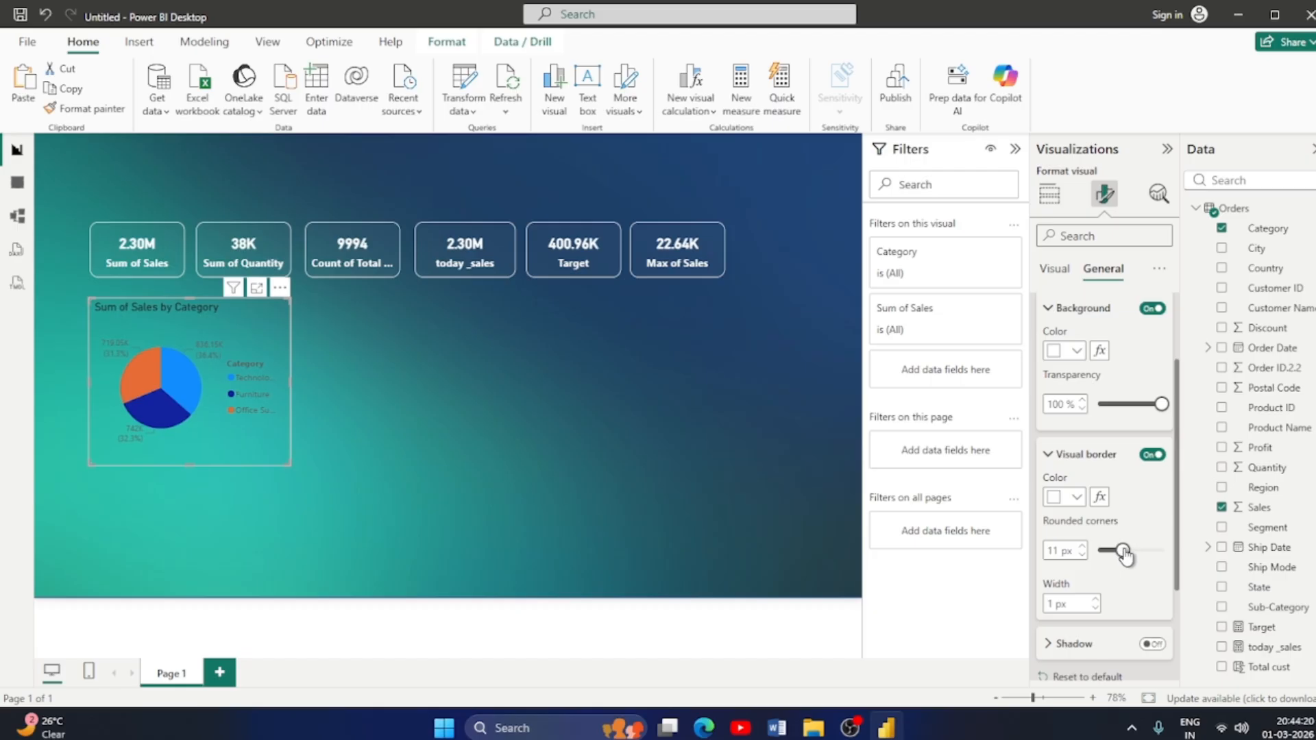
scroll(1113, 590, "down", 1)
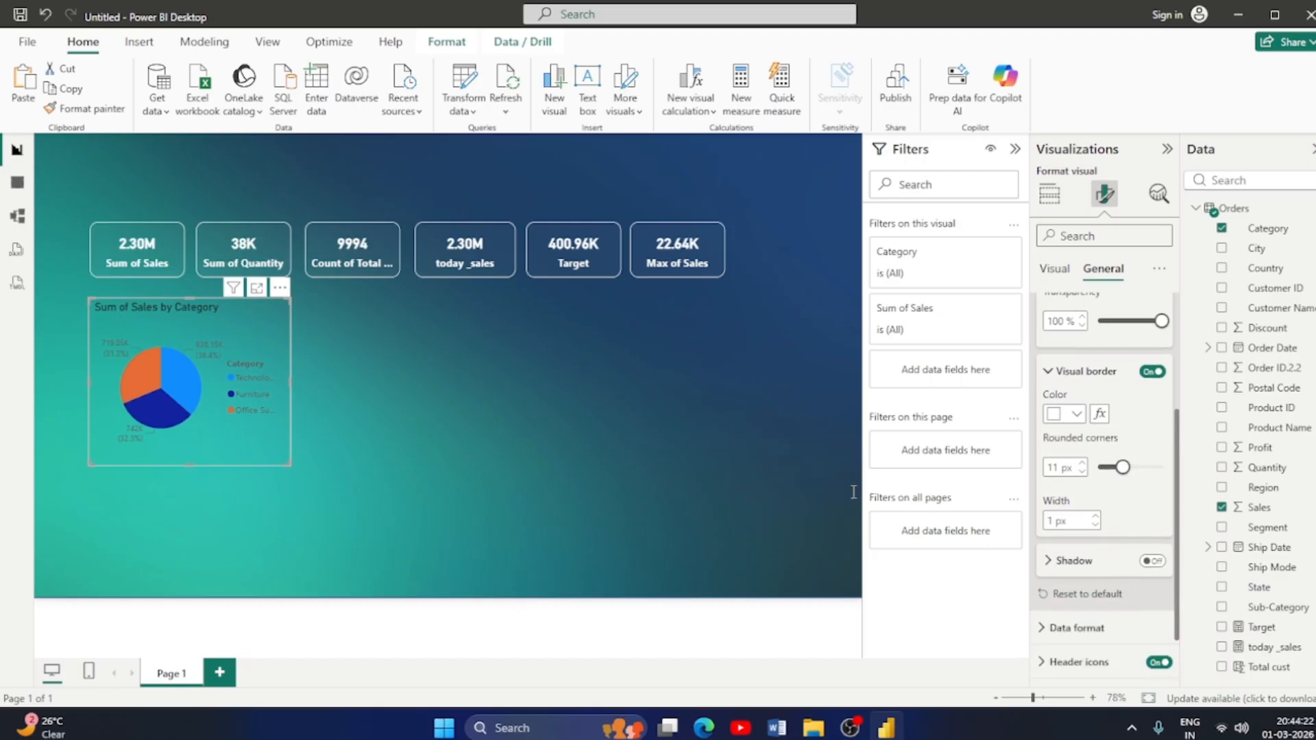
left_click(484, 412)
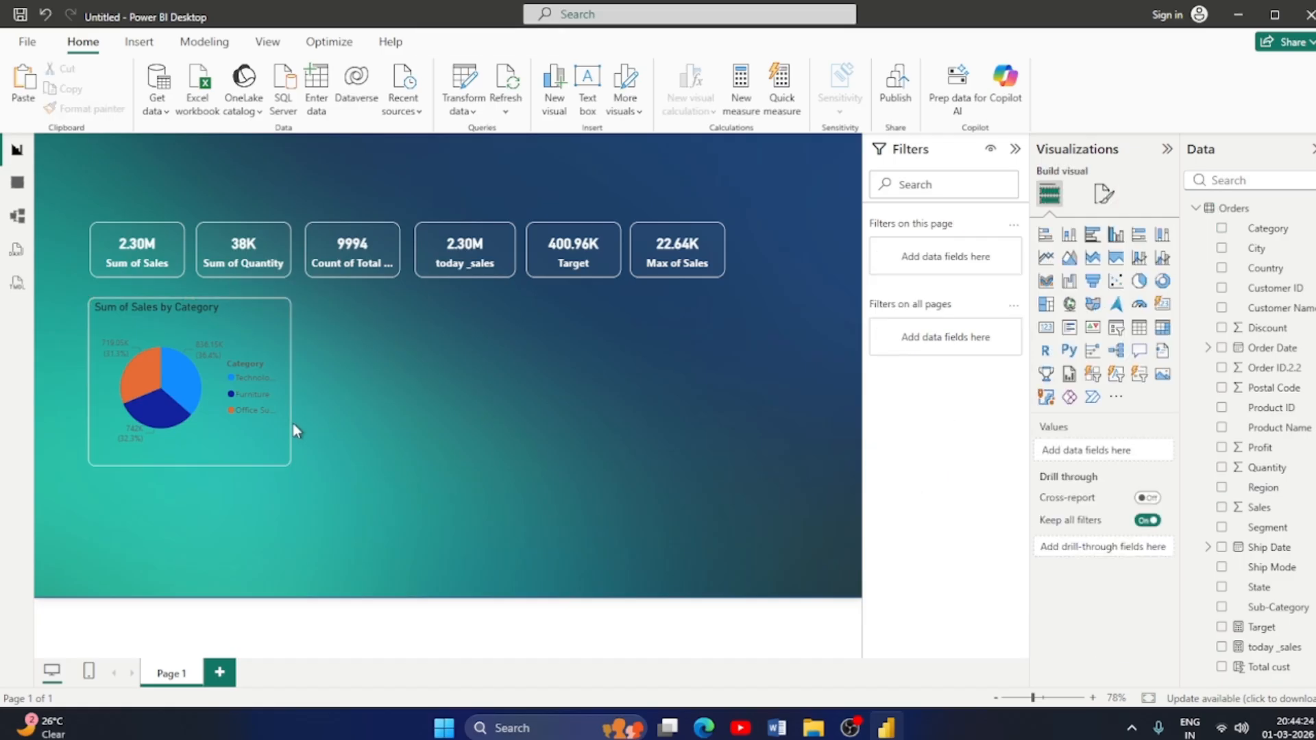
Shorten the pie chart's title text to "Sales by Category".
left_click(261, 436)
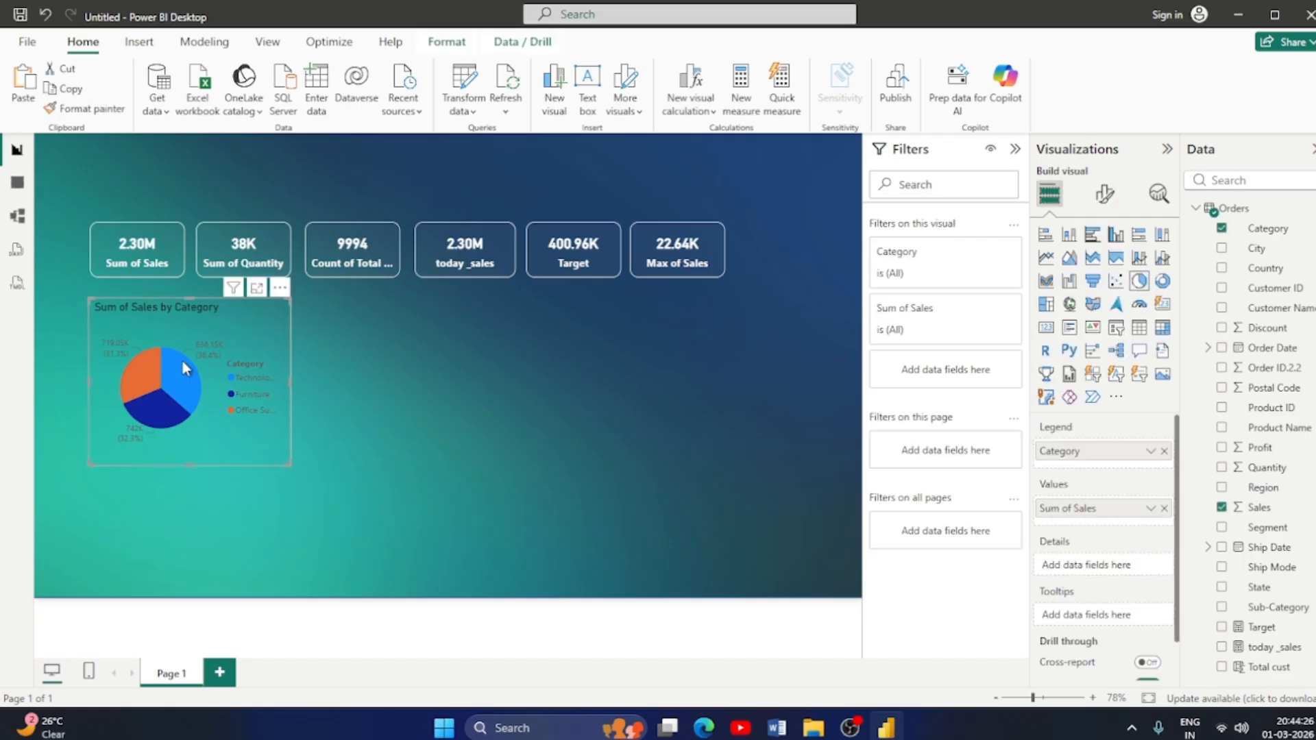
left_click(1113, 197)
left_click(1100, 272)
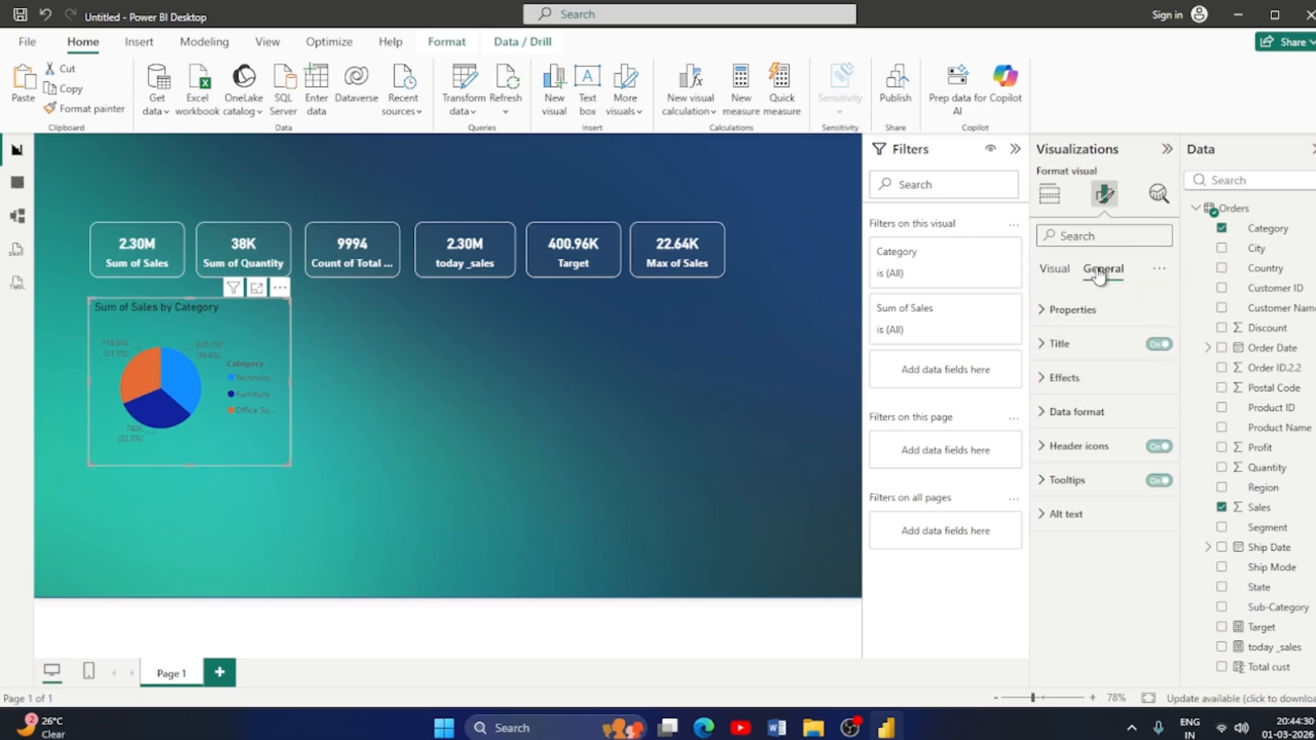
left_click(1045, 343)
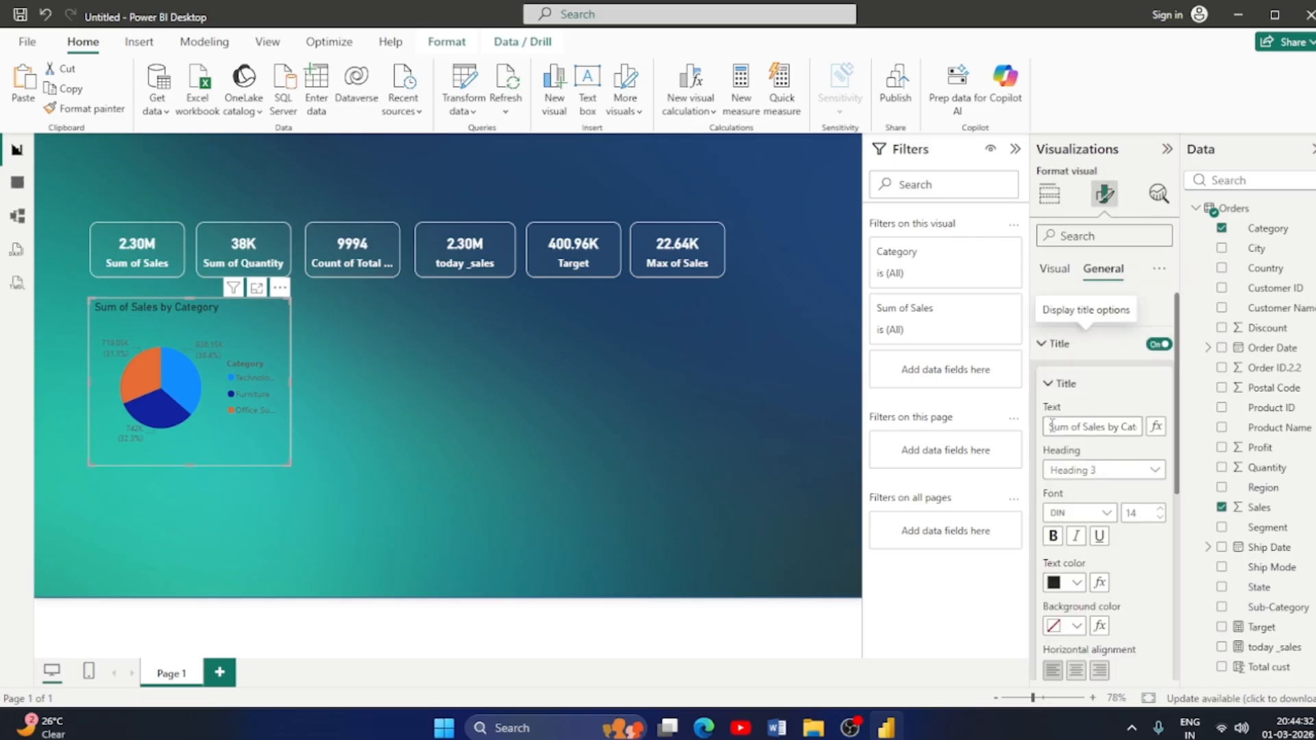
left_click(1081, 428)
key("BackSpace")
key("BackSpace")
key("BackSpace")
key("BackSpace")
key("BackSpace")
key("BackSpace")
key("BackSpace")
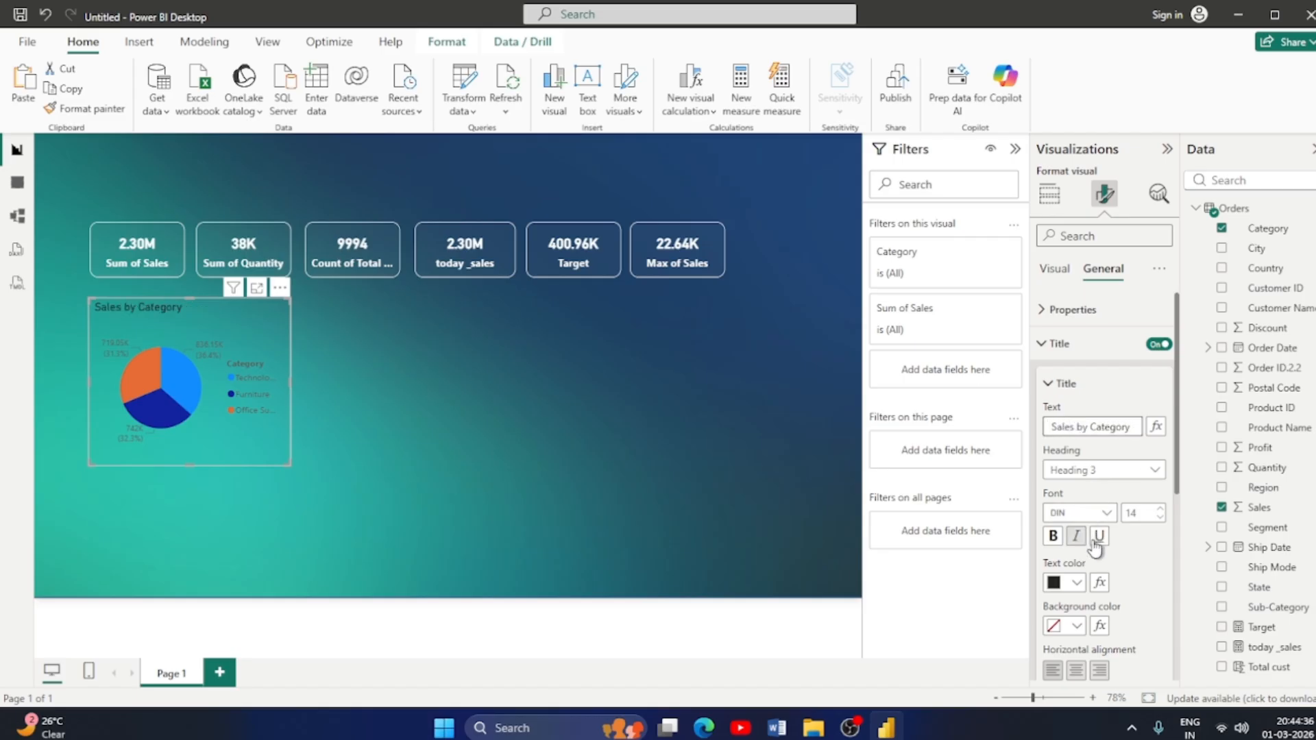
Make the pie chart's title bold and white, and center it horizontally.
left_click(1053, 536)
left_click(1075, 583)
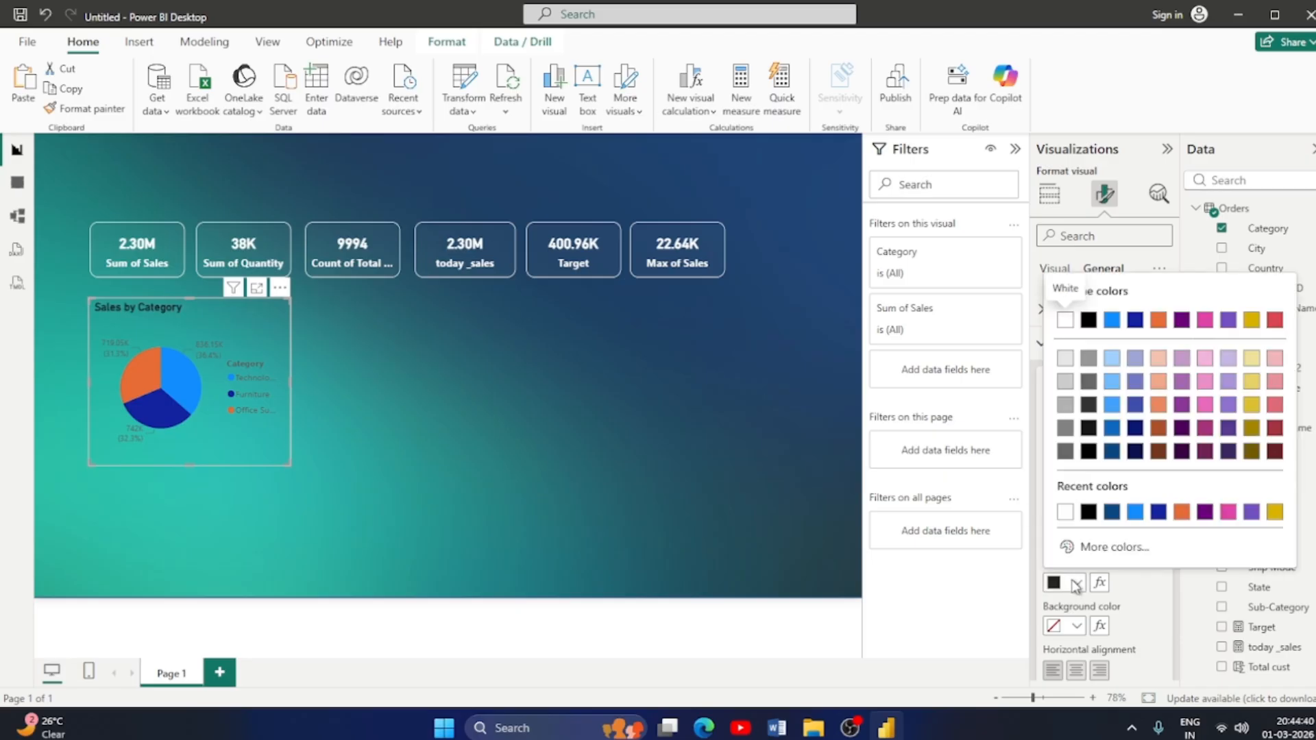
left_click(1064, 512)
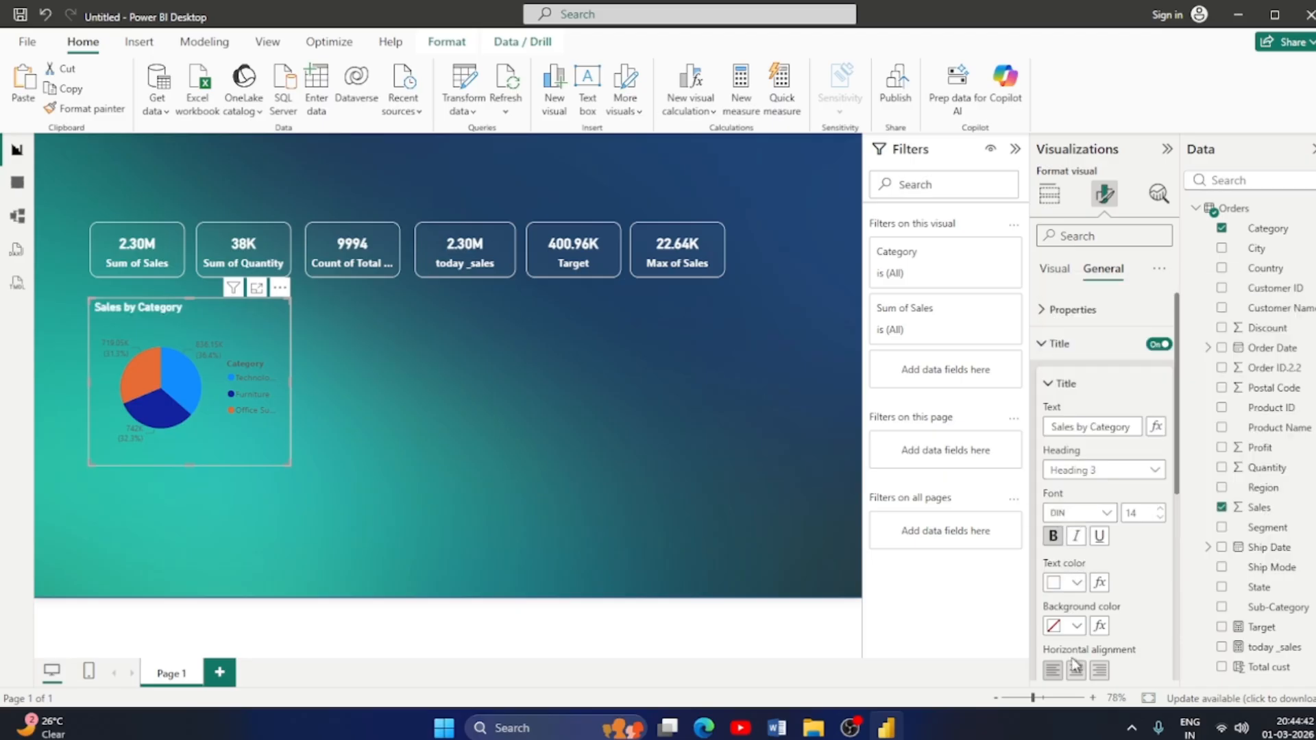
left_click(1076, 672)
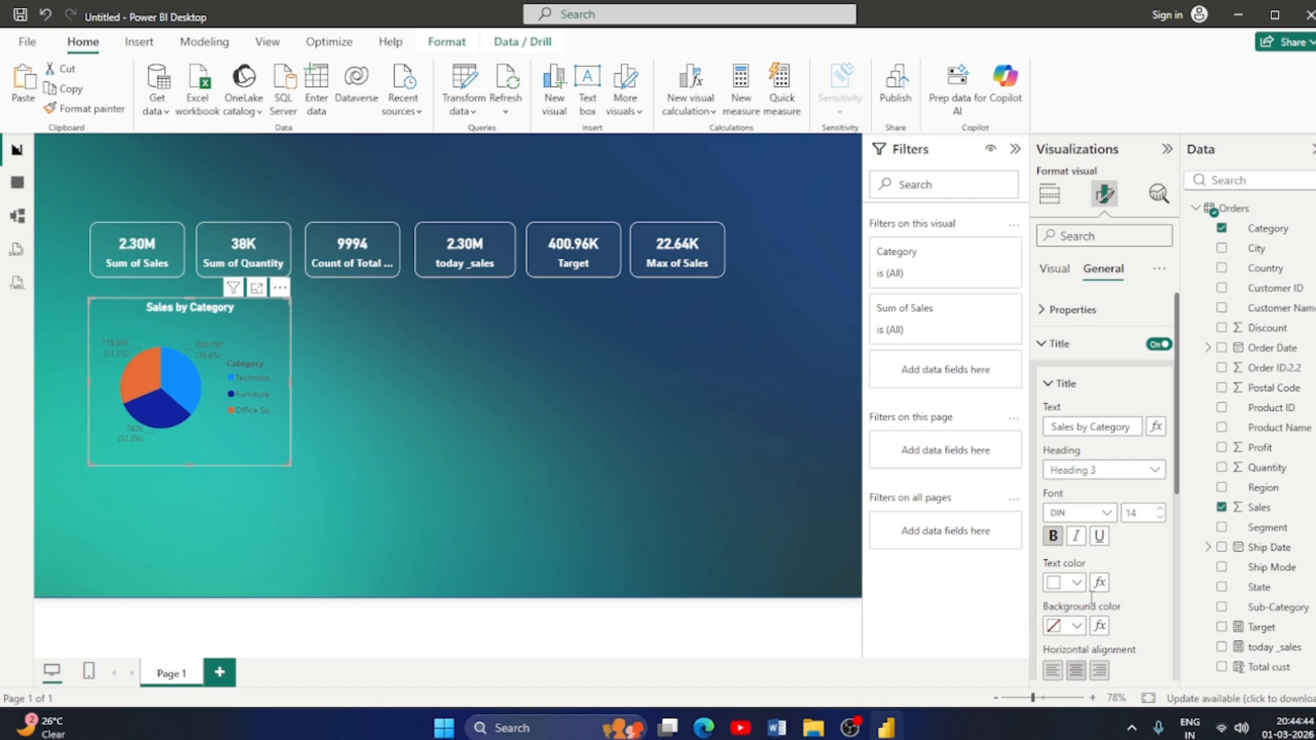
scroll(1105, 569, "down", 3)
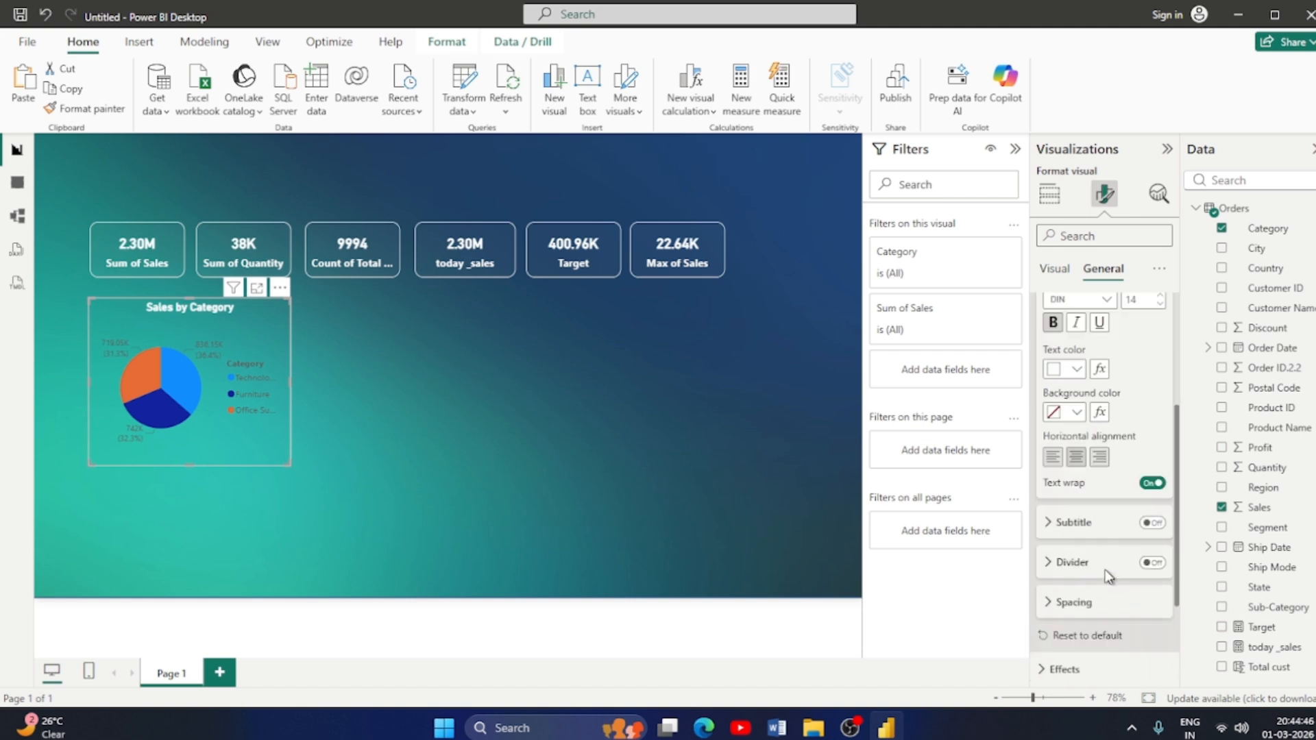
scroll(1089, 555, "up", 3)
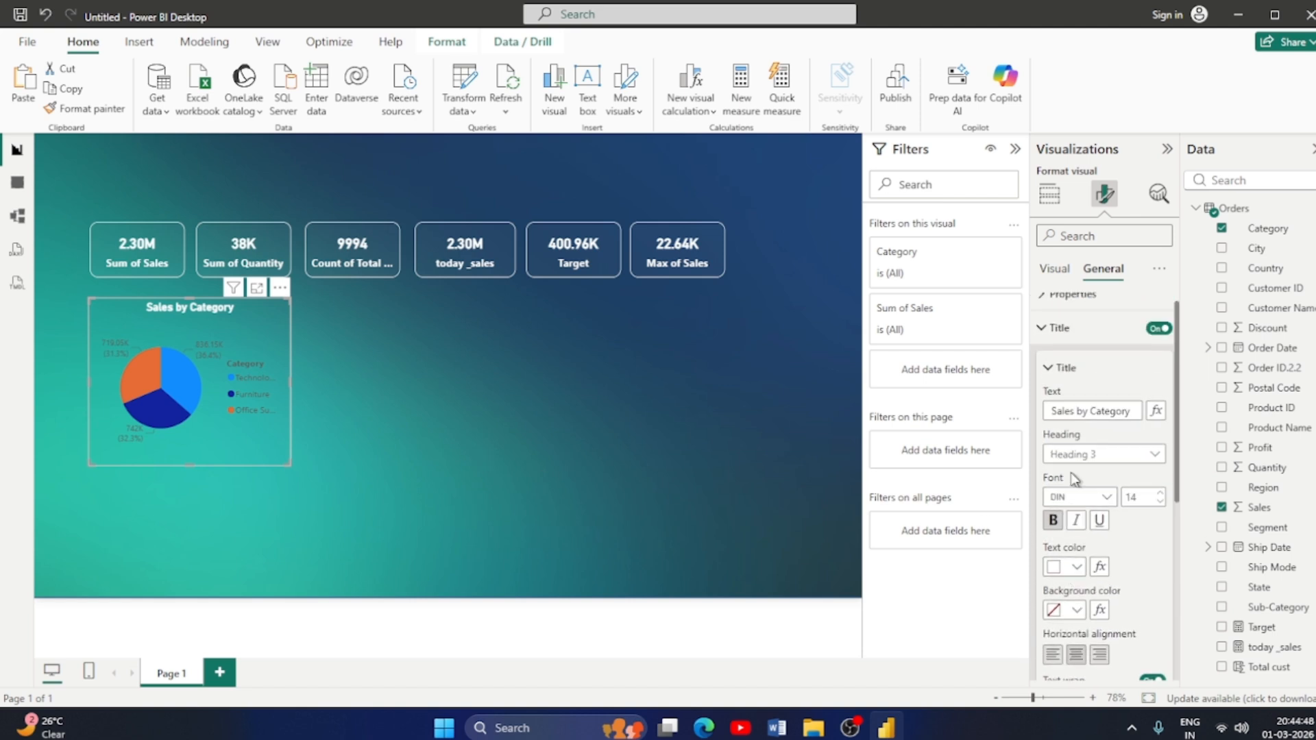
left_click(1051, 385)
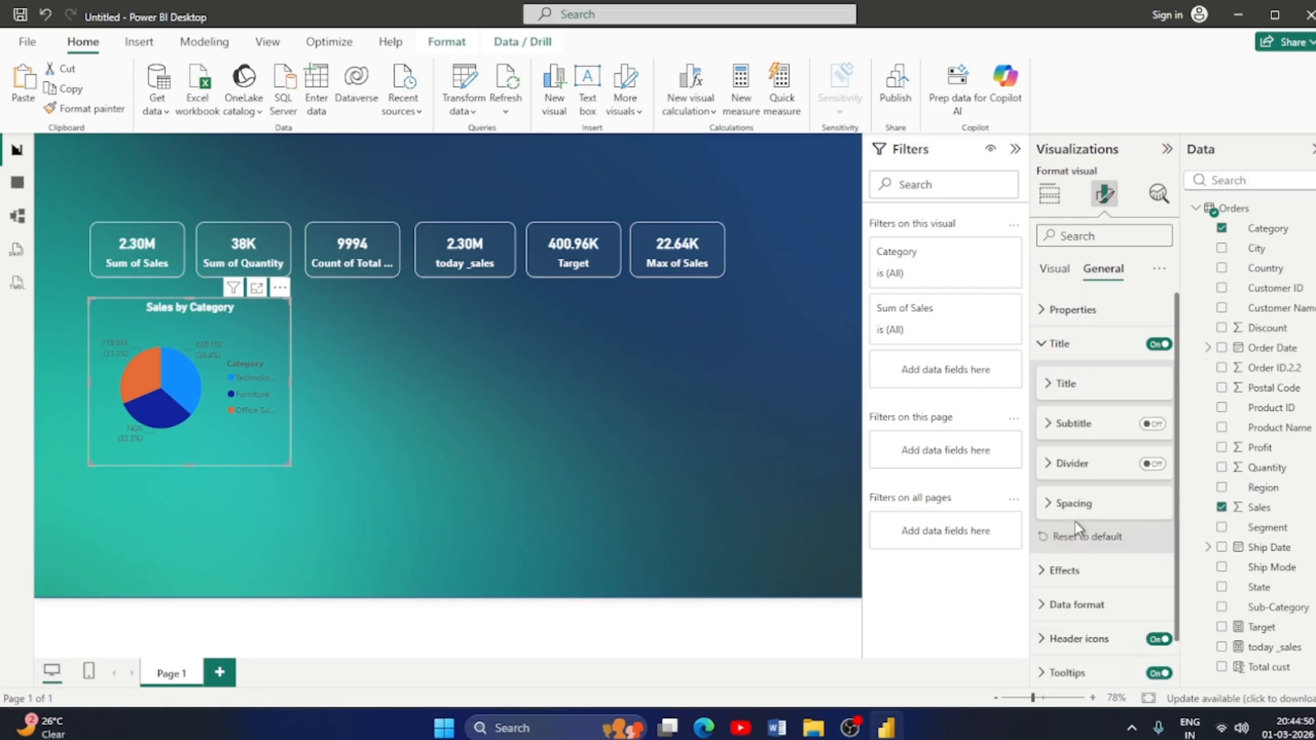
Examine the pie chart's general formatting options for data format, size properties and effects.
scroll(1088, 542, "down", 1)
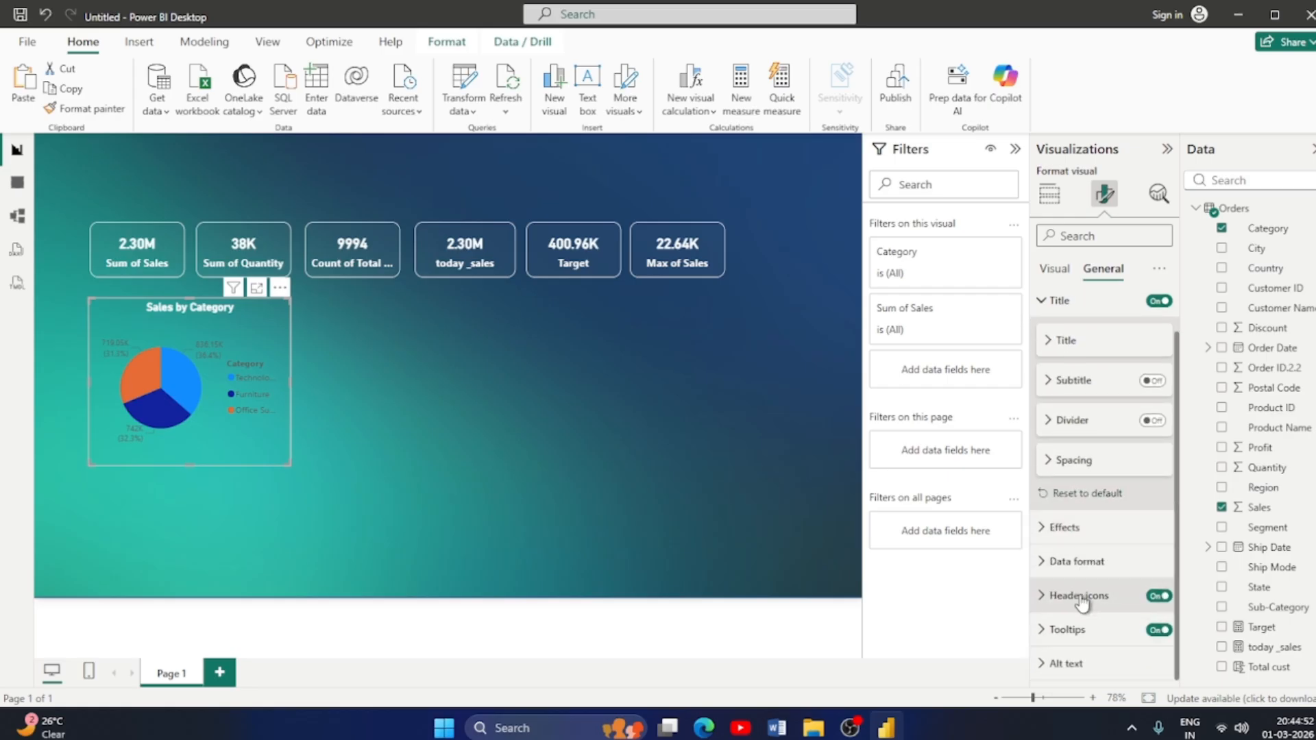
left_click(1052, 562)
scroll(1058, 569, "down", 4)
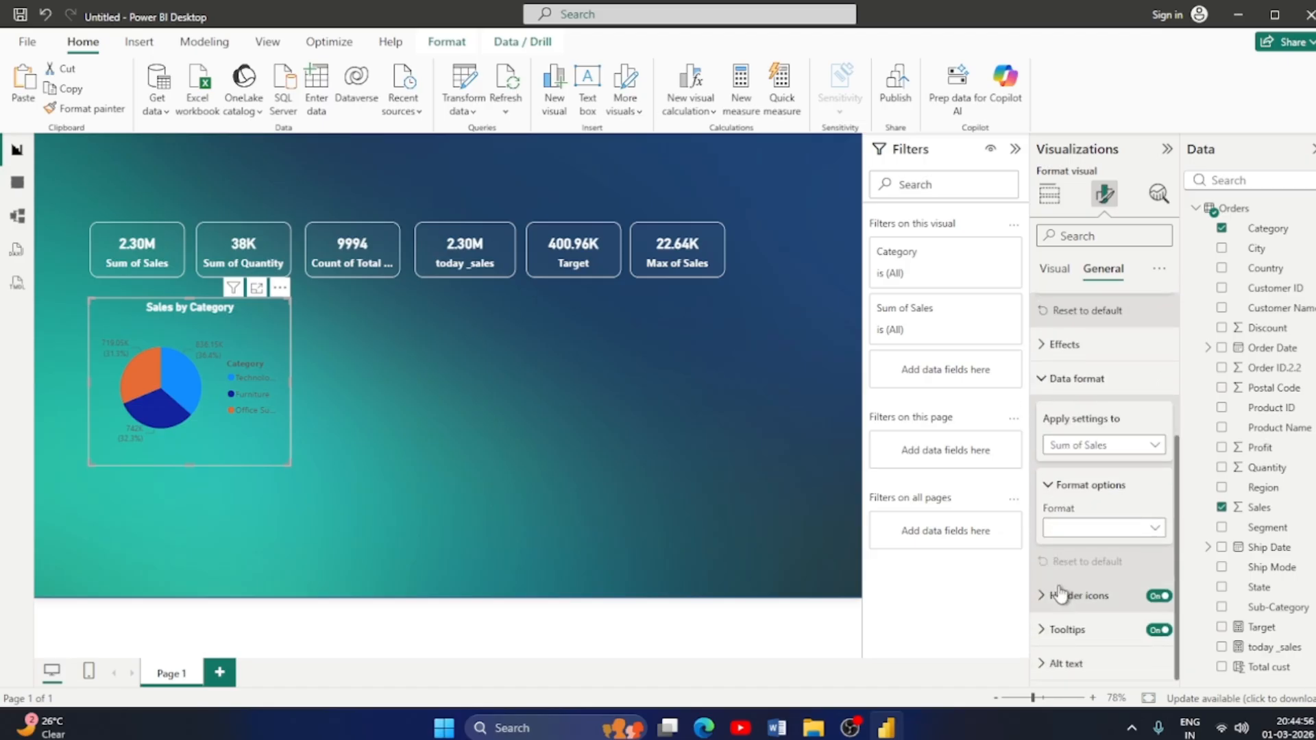
scroll(1058, 581, "up", 4)
left_click(1042, 546)
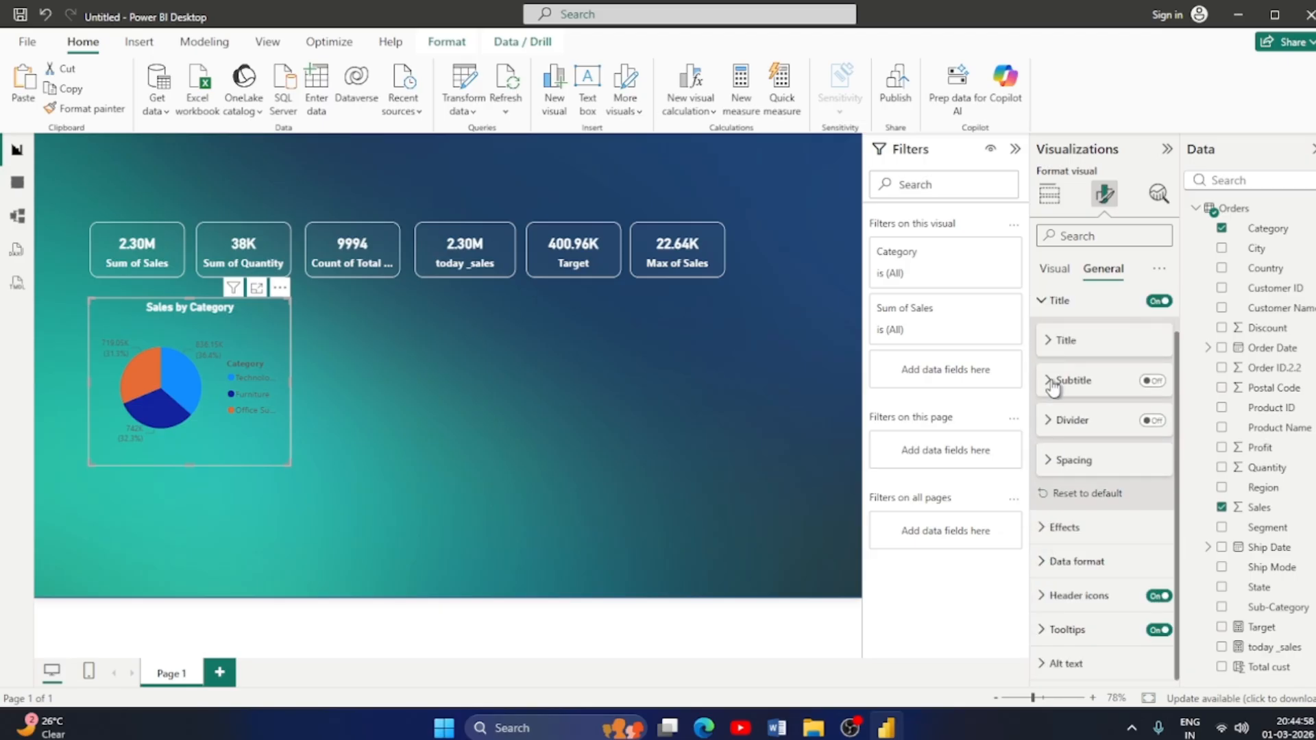
scroll(1045, 349, "up", 1)
left_click(1043, 346)
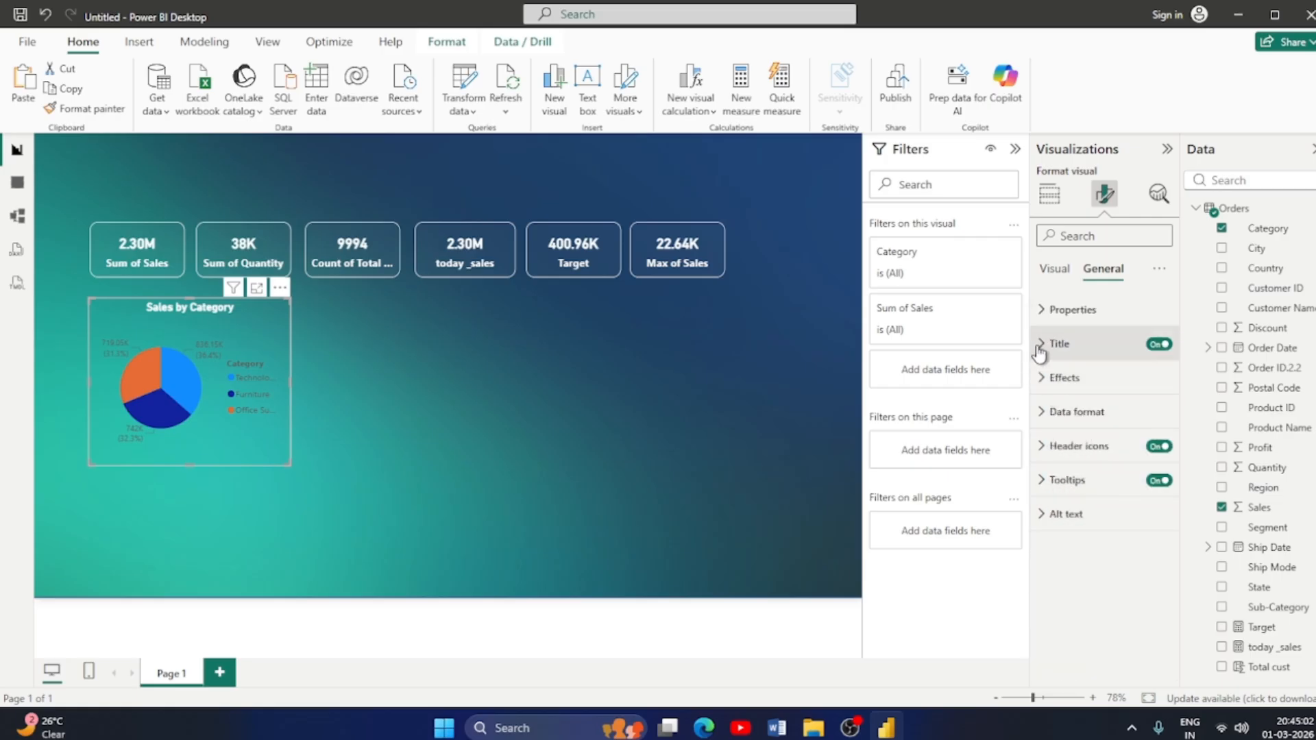
left_click(1047, 310)
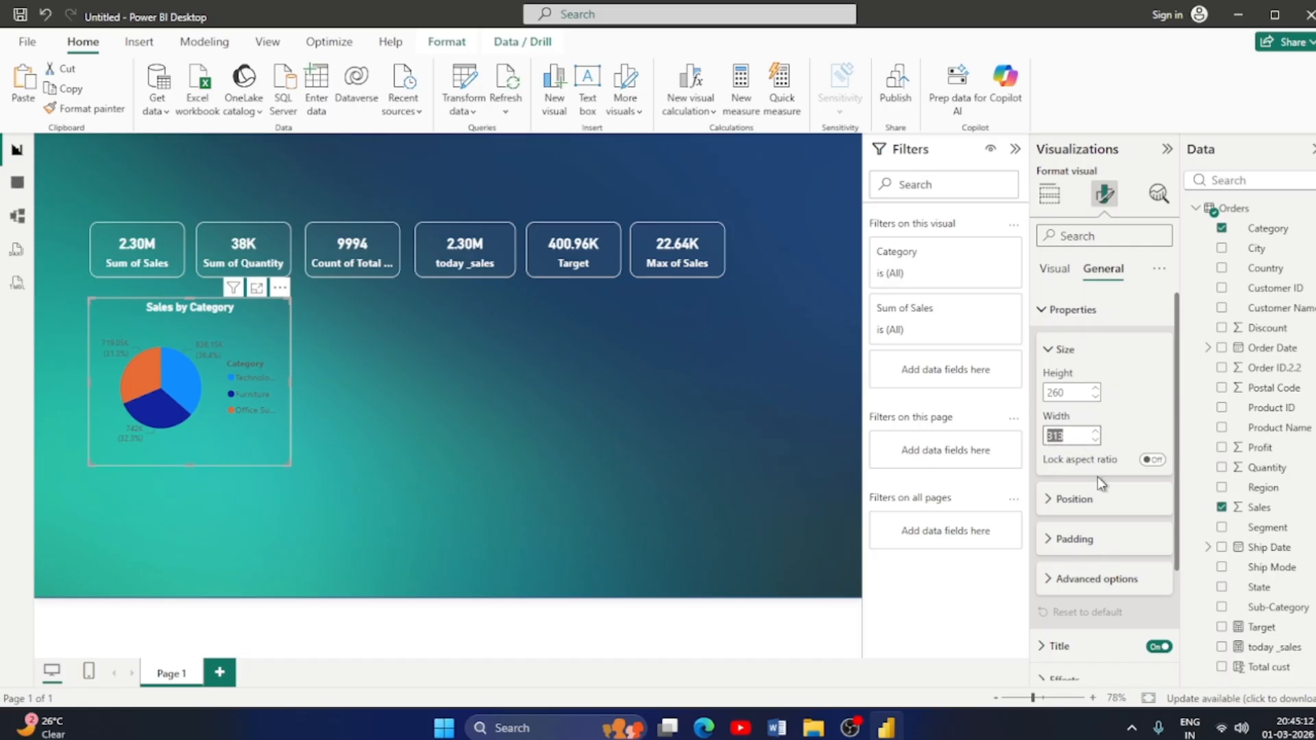
scroll(1110, 541, "down", 3)
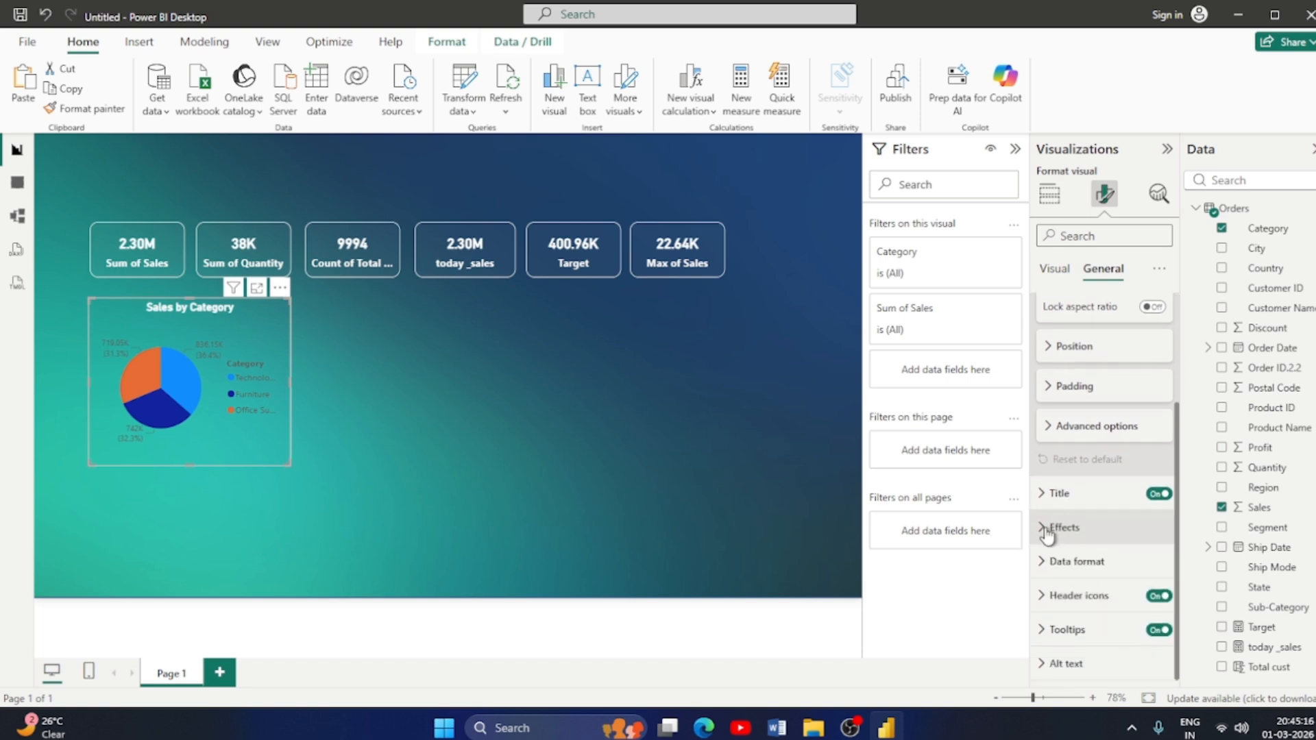
left_click(1060, 524)
scroll(1055, 566, "down", 3)
scroll(1096, 579, "down", 2)
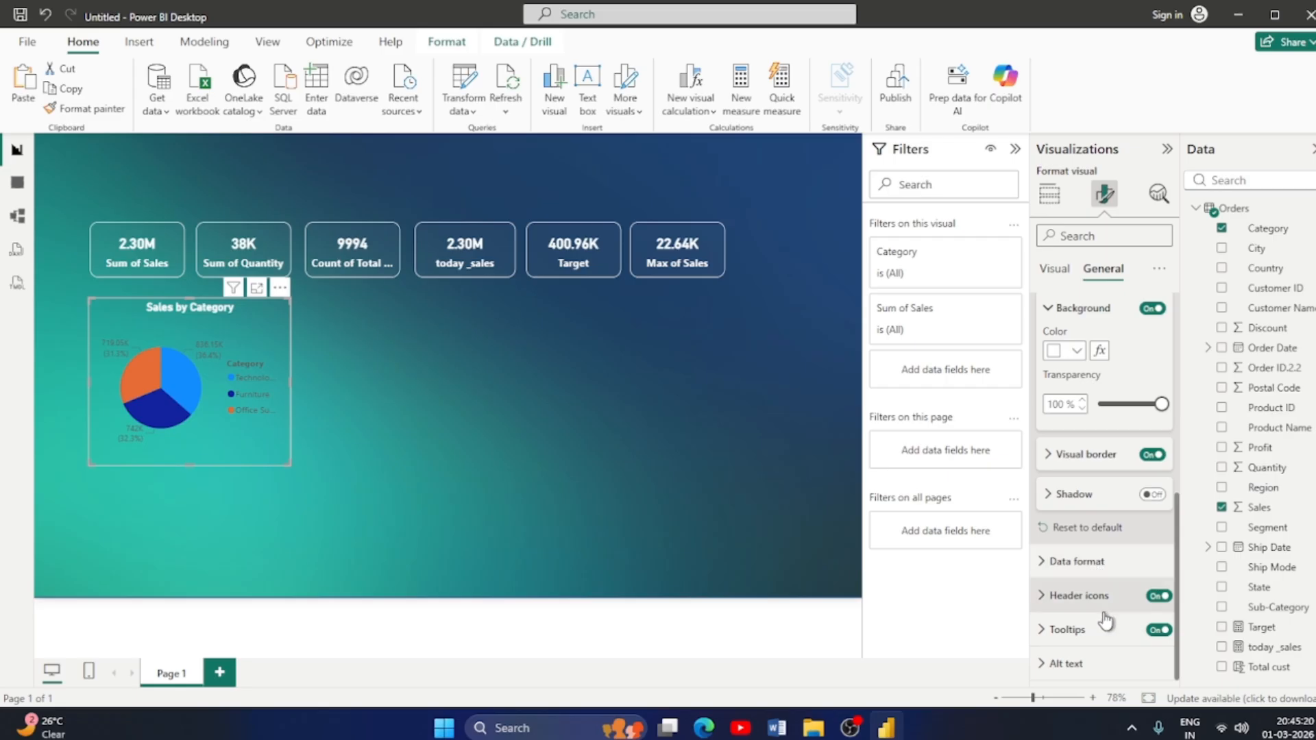
scroll(1101, 629, "up", 5)
Make the values of the pie chart's detail labels white and bold.
left_click(1055, 274)
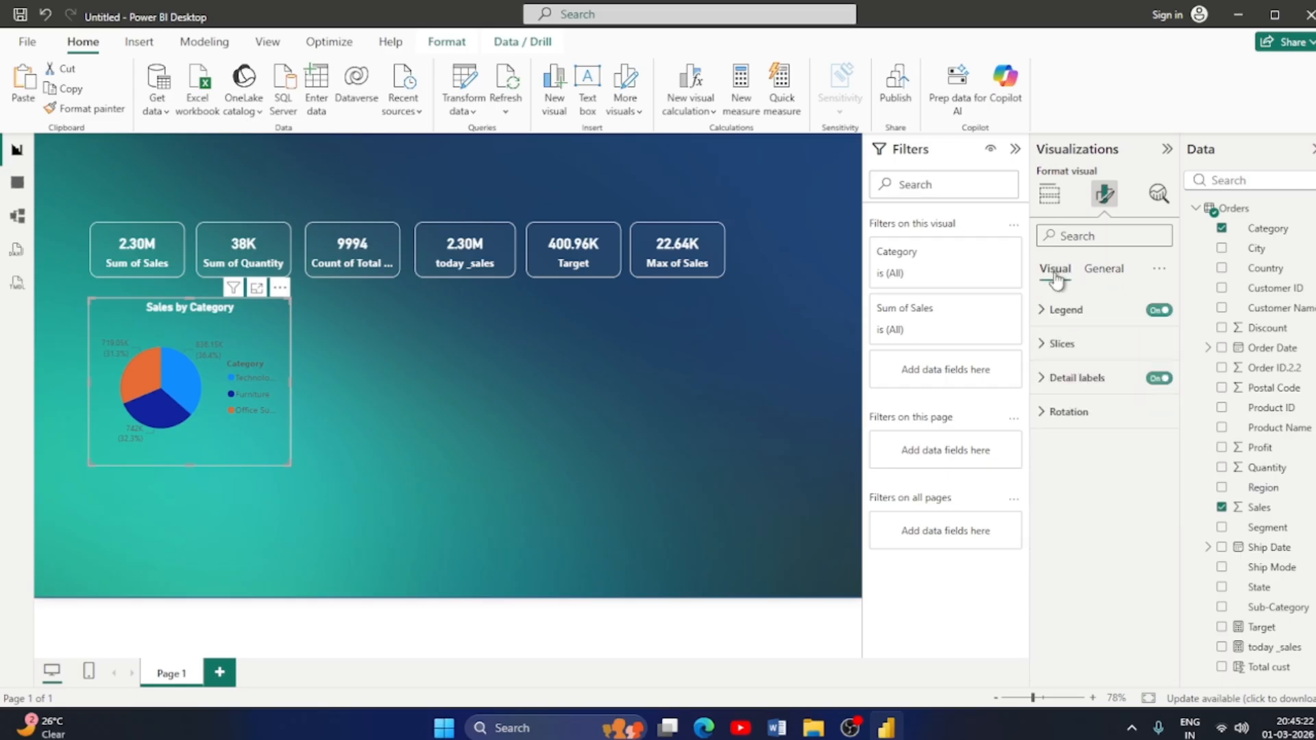
left_click(1042, 384)
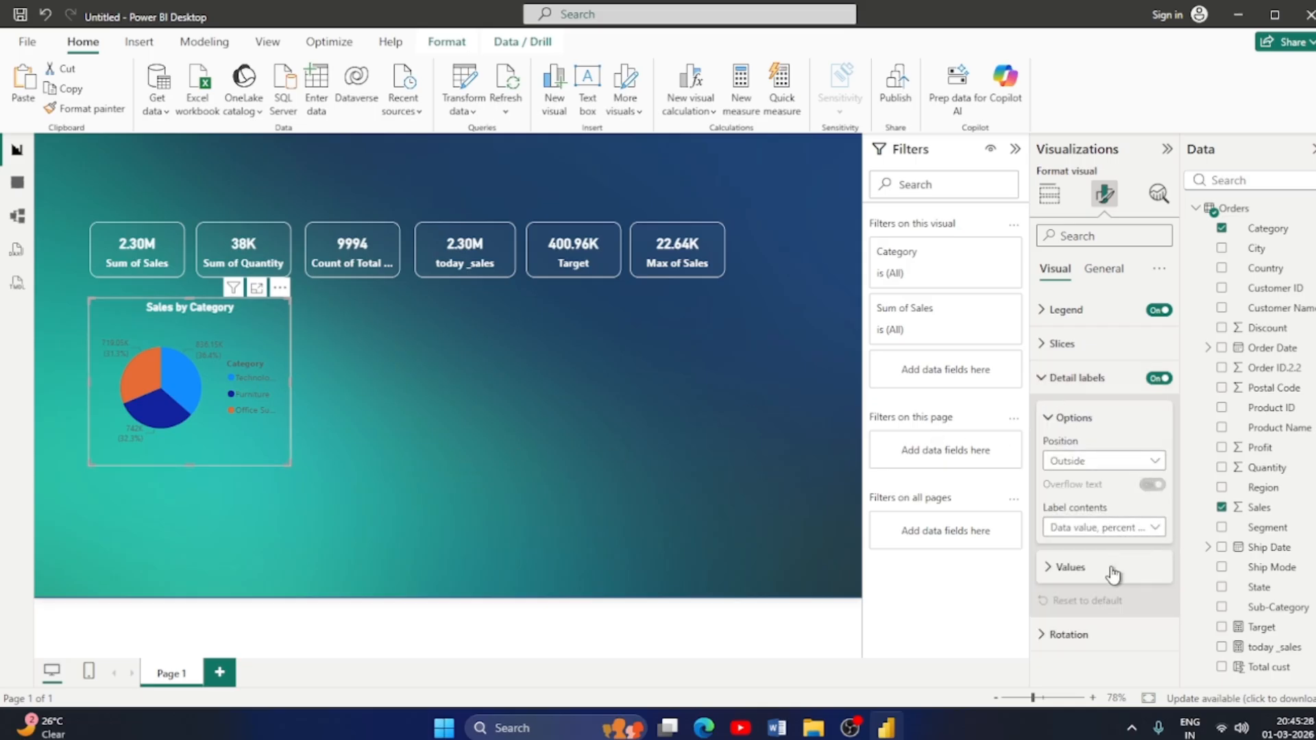
left_click(1049, 568)
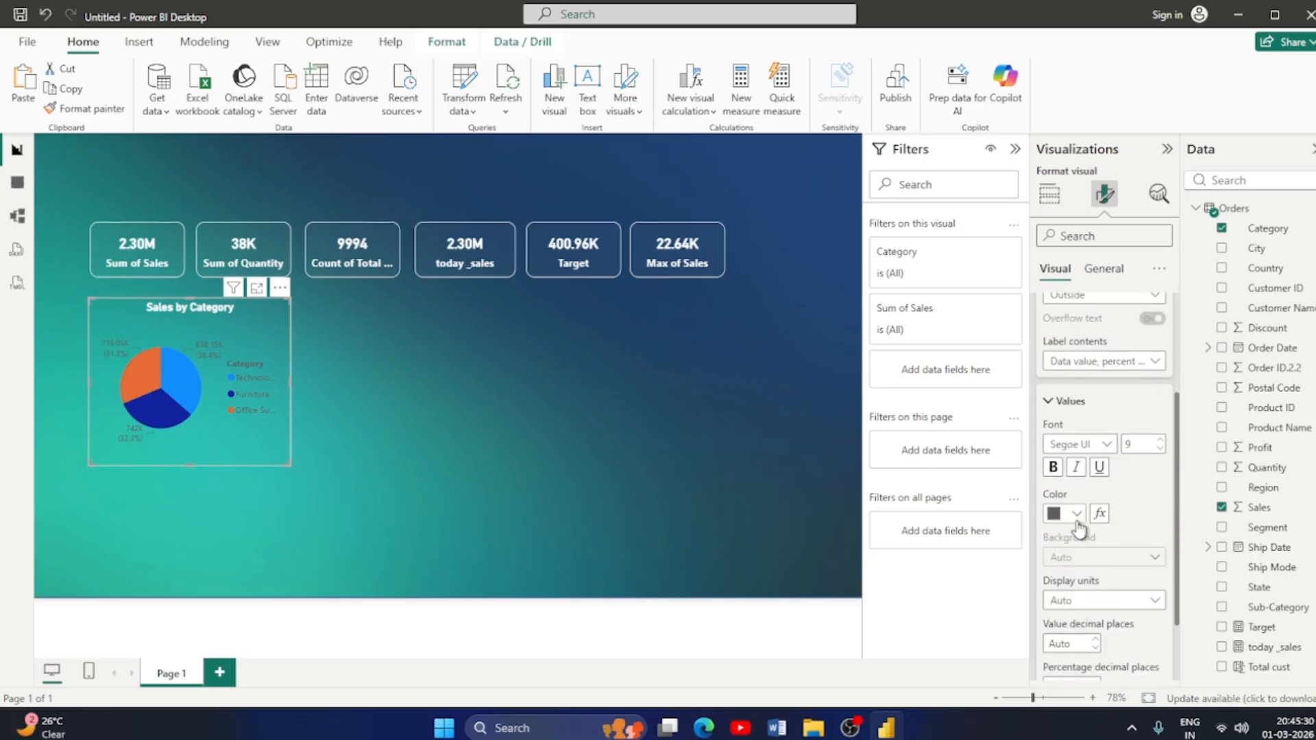
left_click(1076, 514)
left_click(1068, 252)
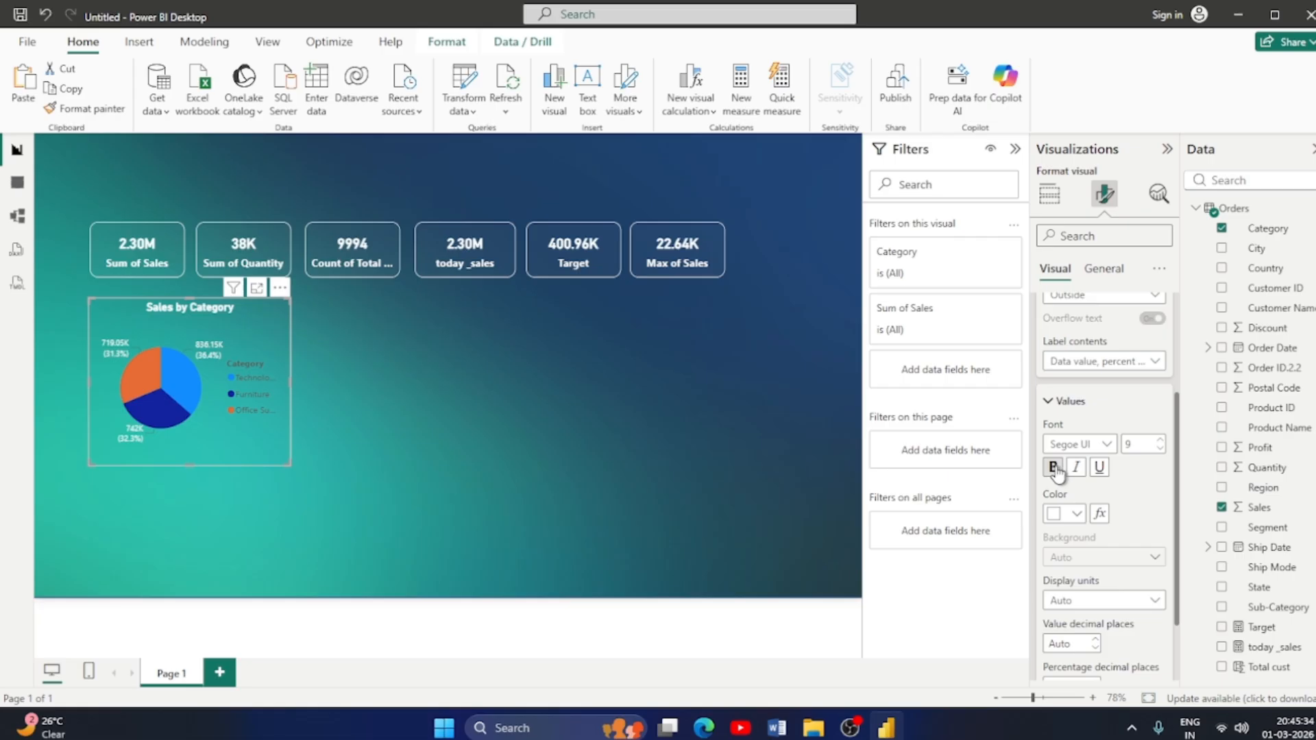
left_click(1054, 467)
scroll(1106, 570, "down", 3)
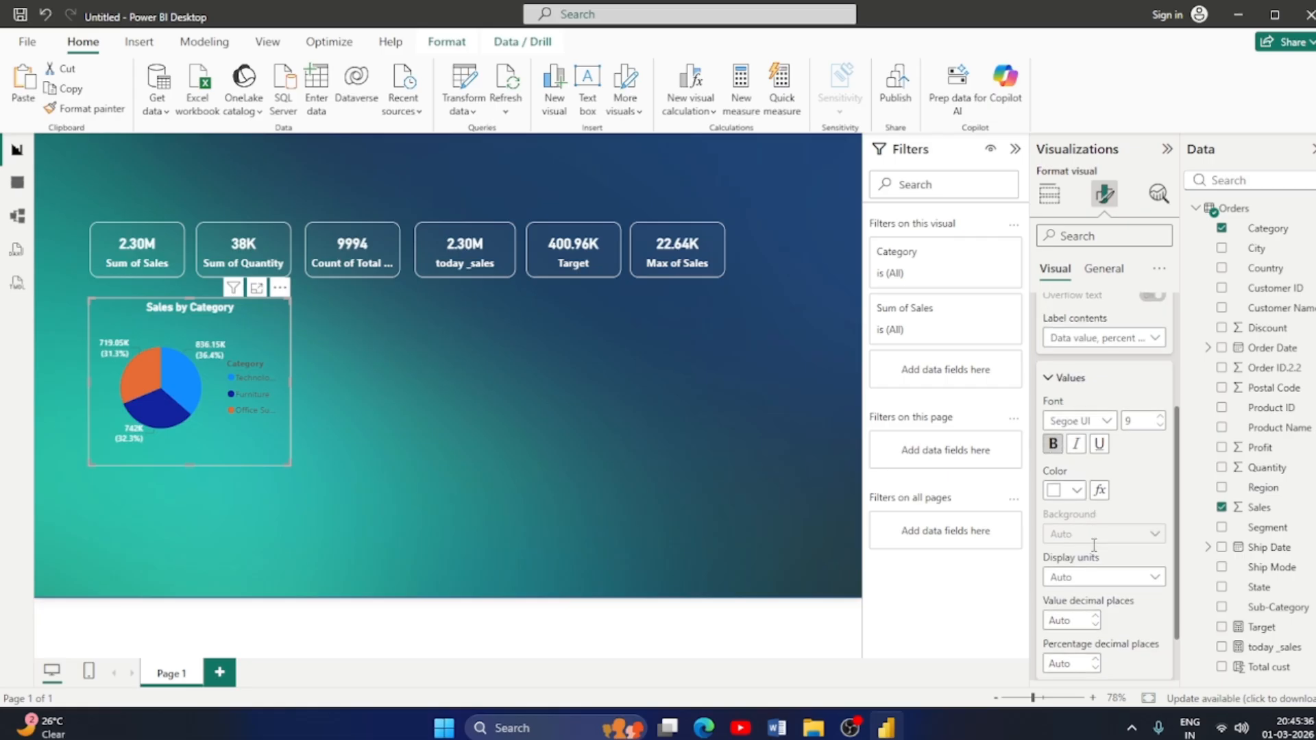
scroll(1112, 615, "up", 8)
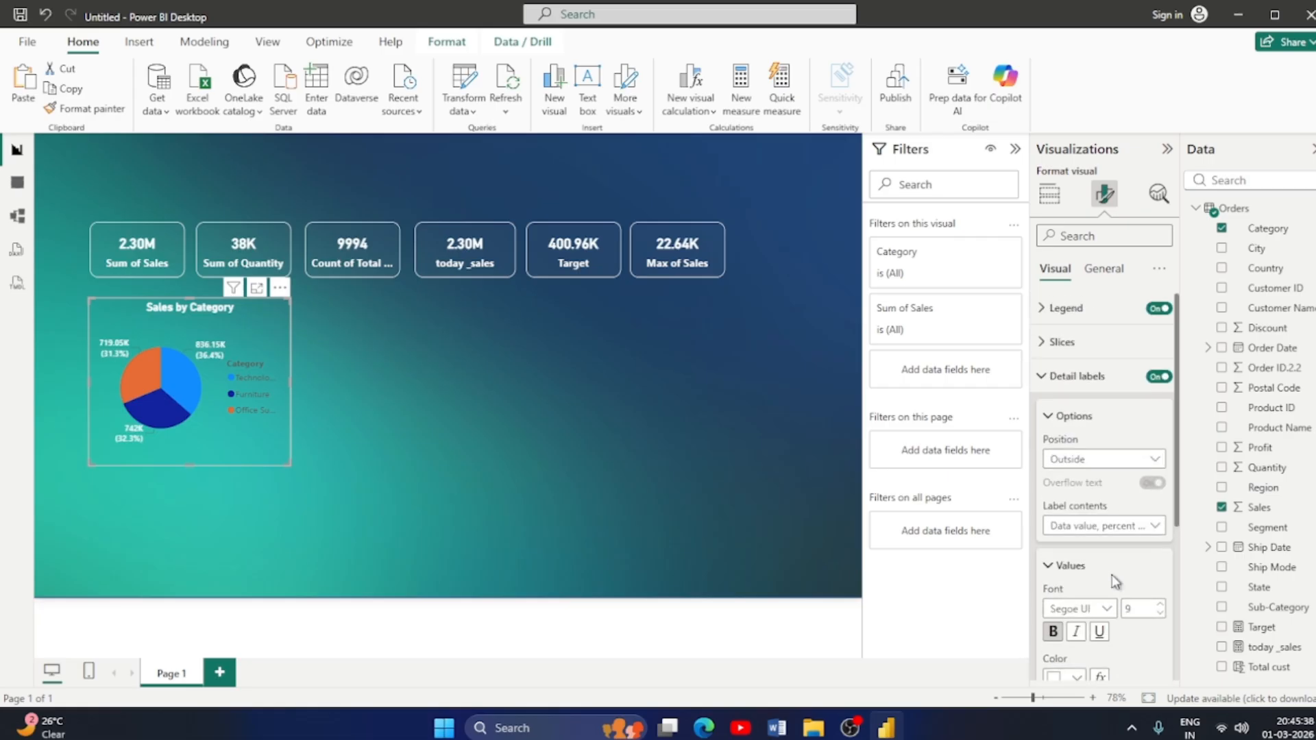
left_click(1046, 426)
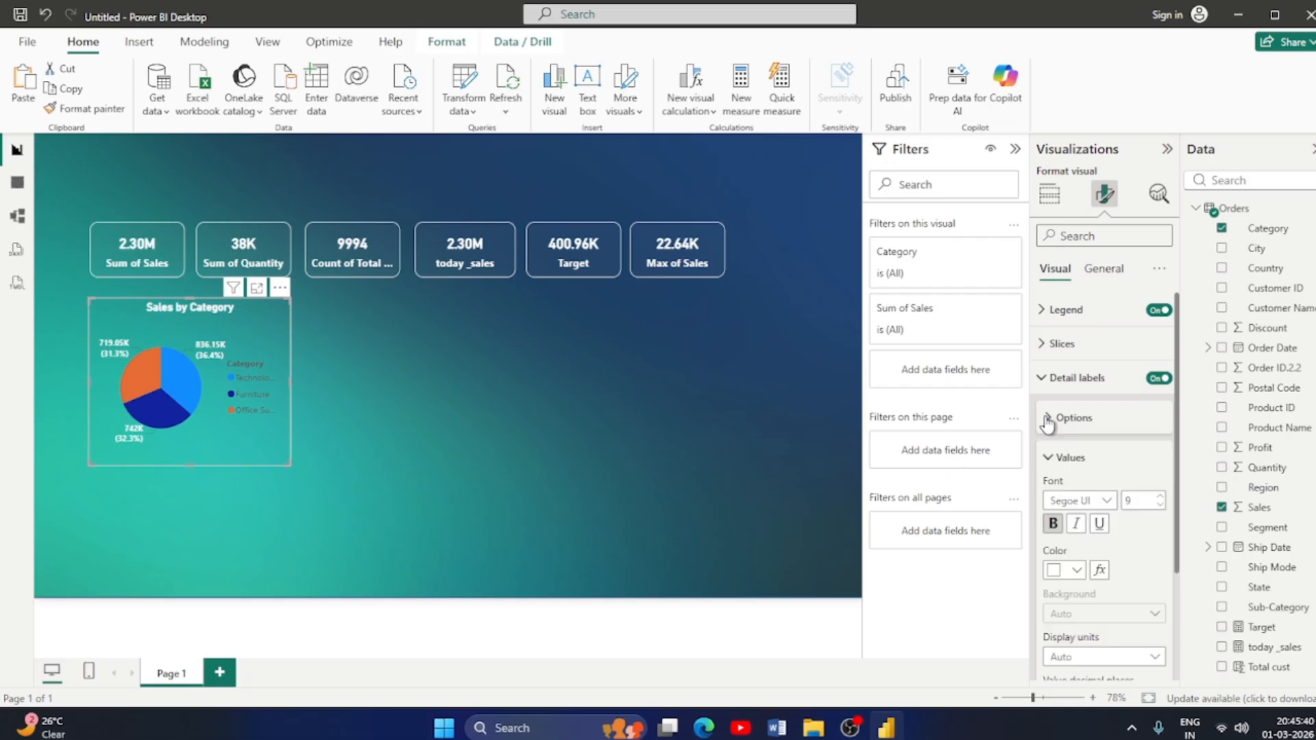
left_click(1043, 379)
Make the pie chart's legend text white and bold.
left_click(1049, 310)
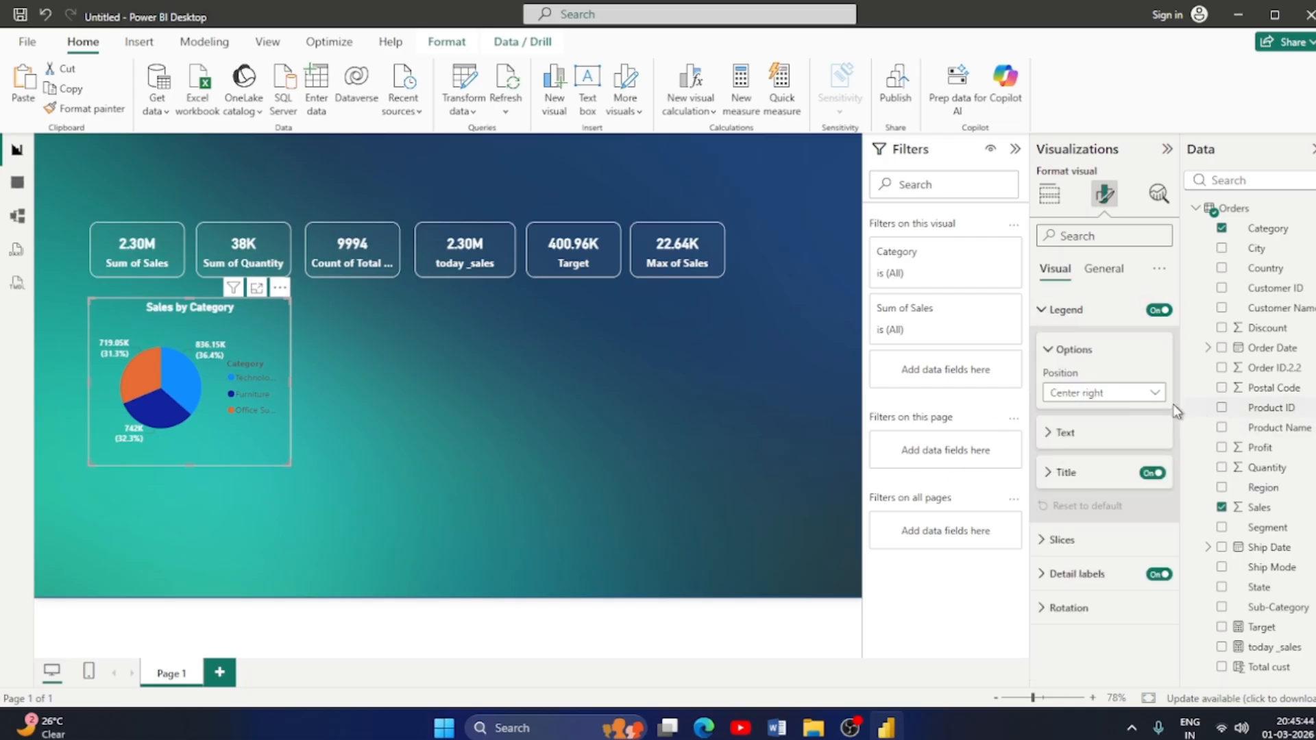
left_click(1155, 393)
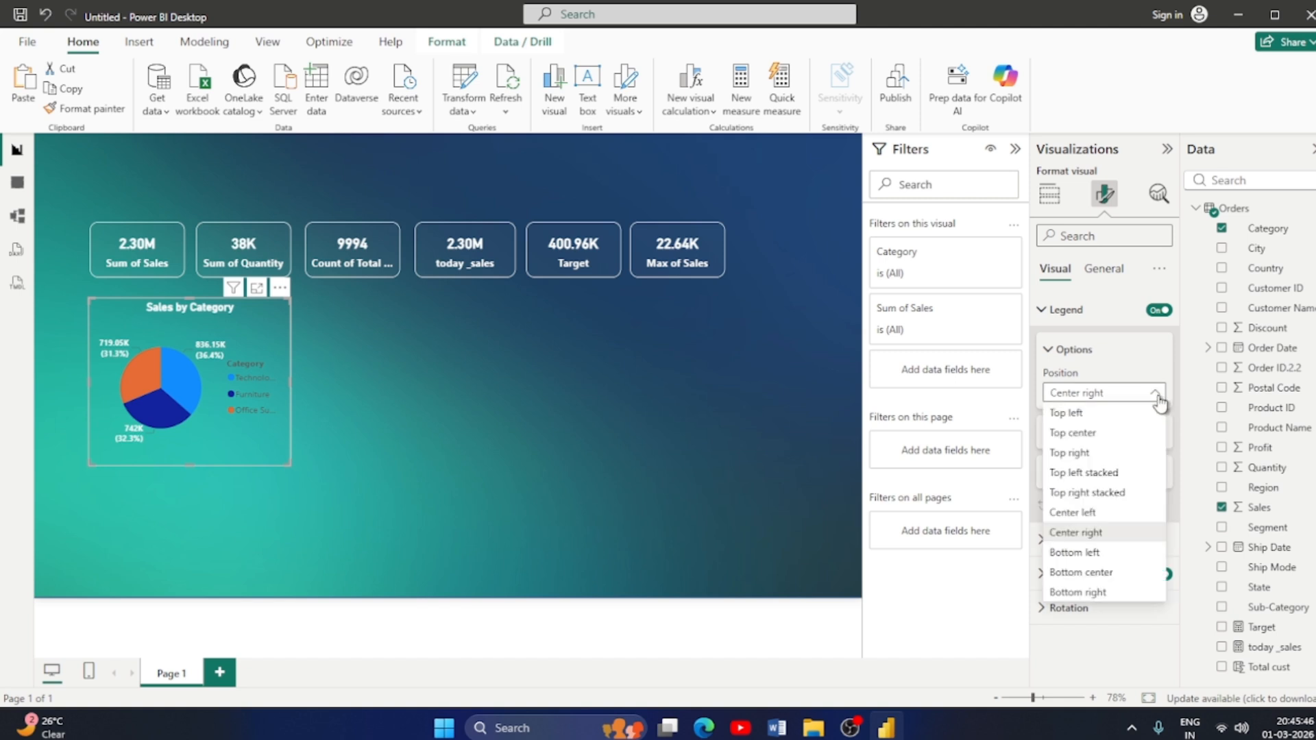
left_click(1156, 395)
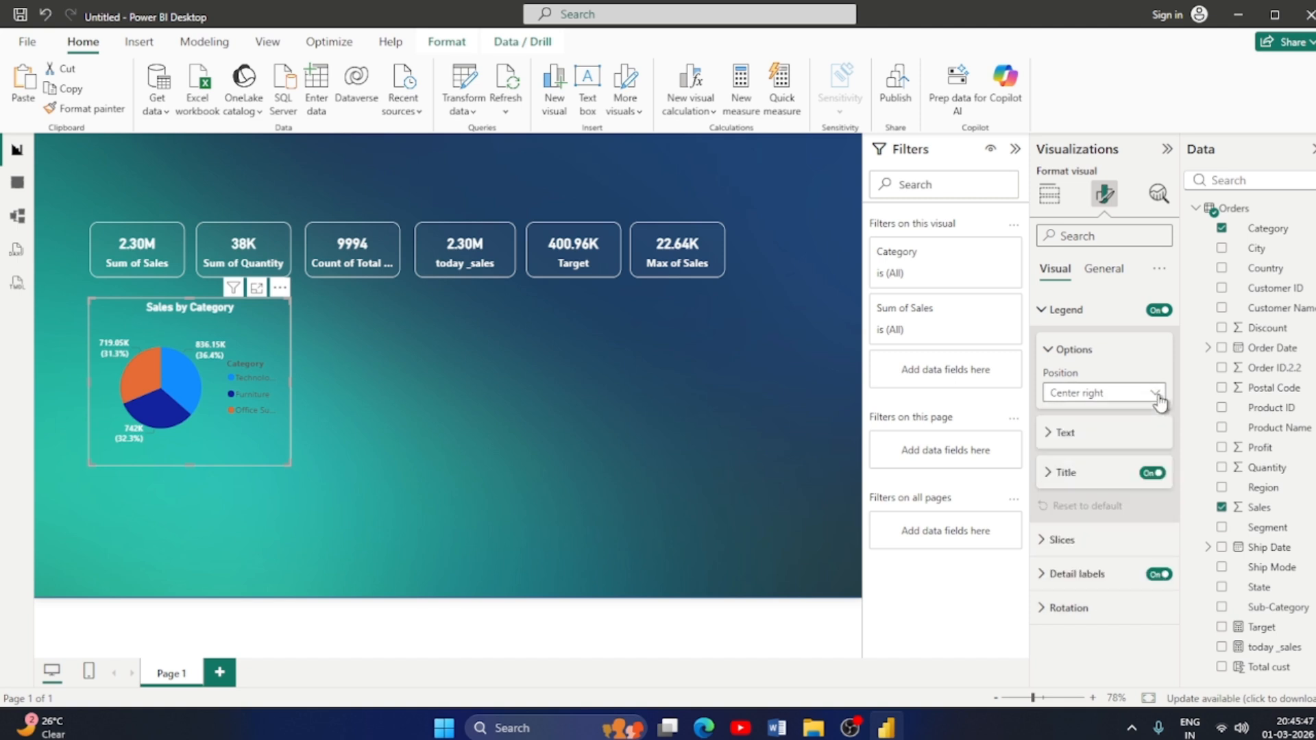
left_click(1053, 433)
left_click(1076, 545)
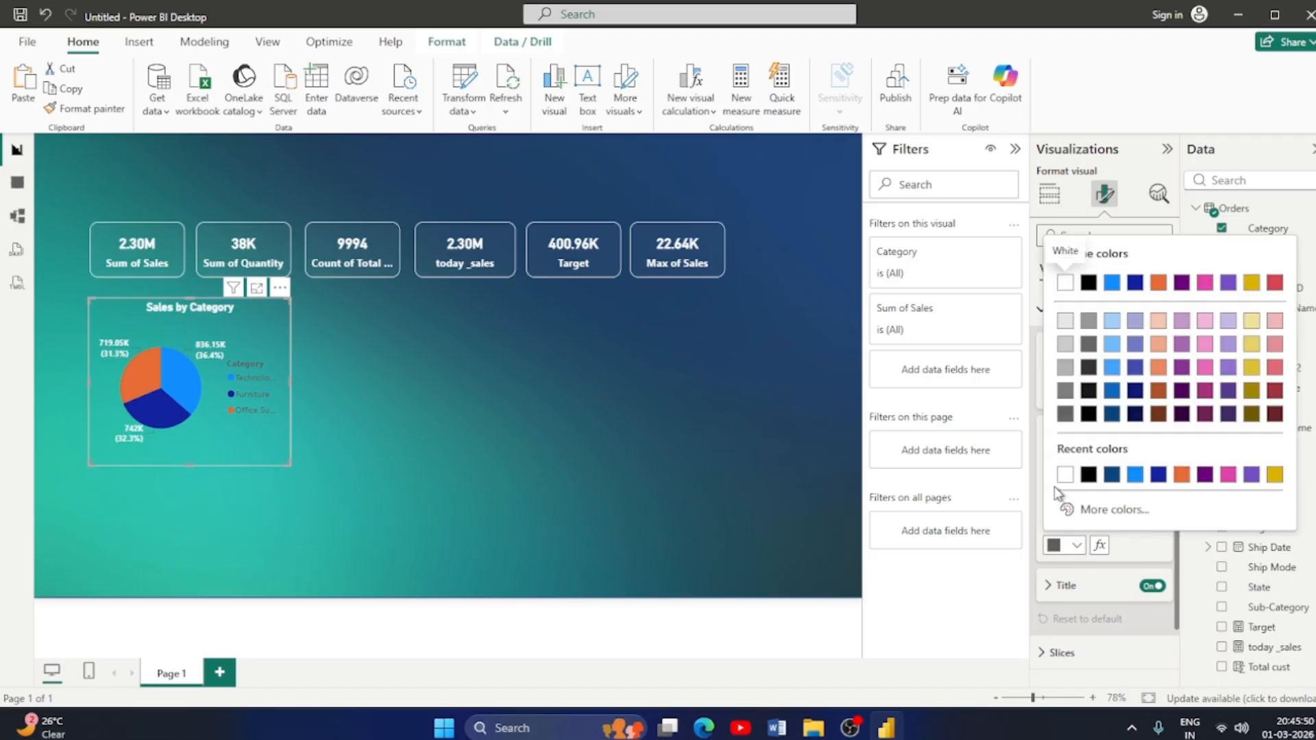
left_click(1065, 475)
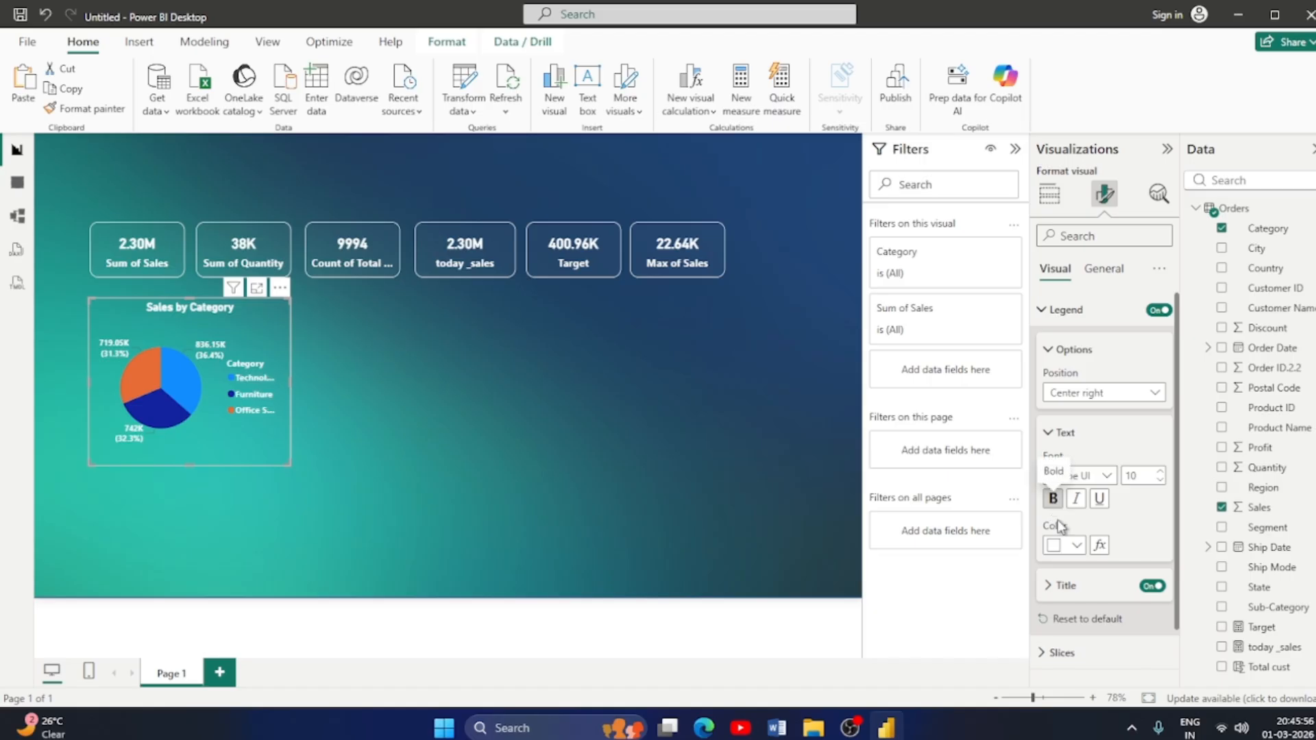
Recolor the pie chart's legend text to gold and set its font size to 14.
left_click(1076, 546)
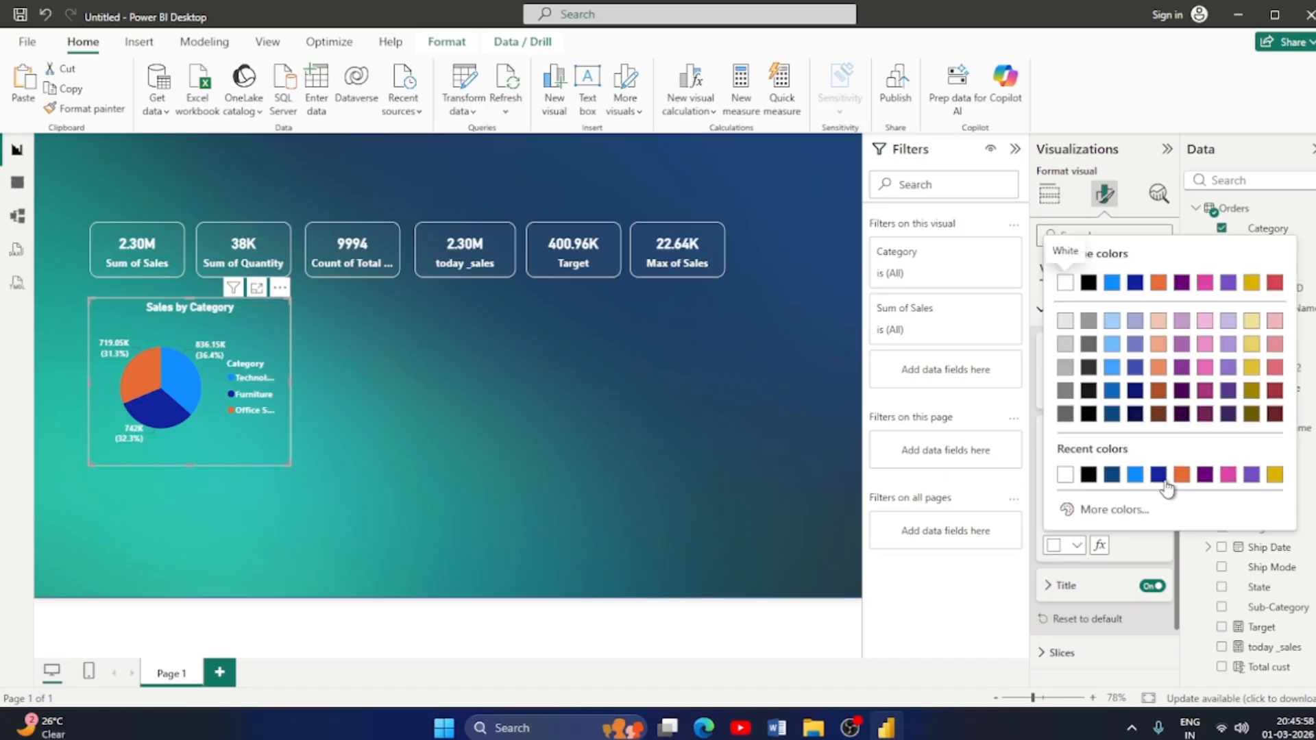
left_click(1275, 477)
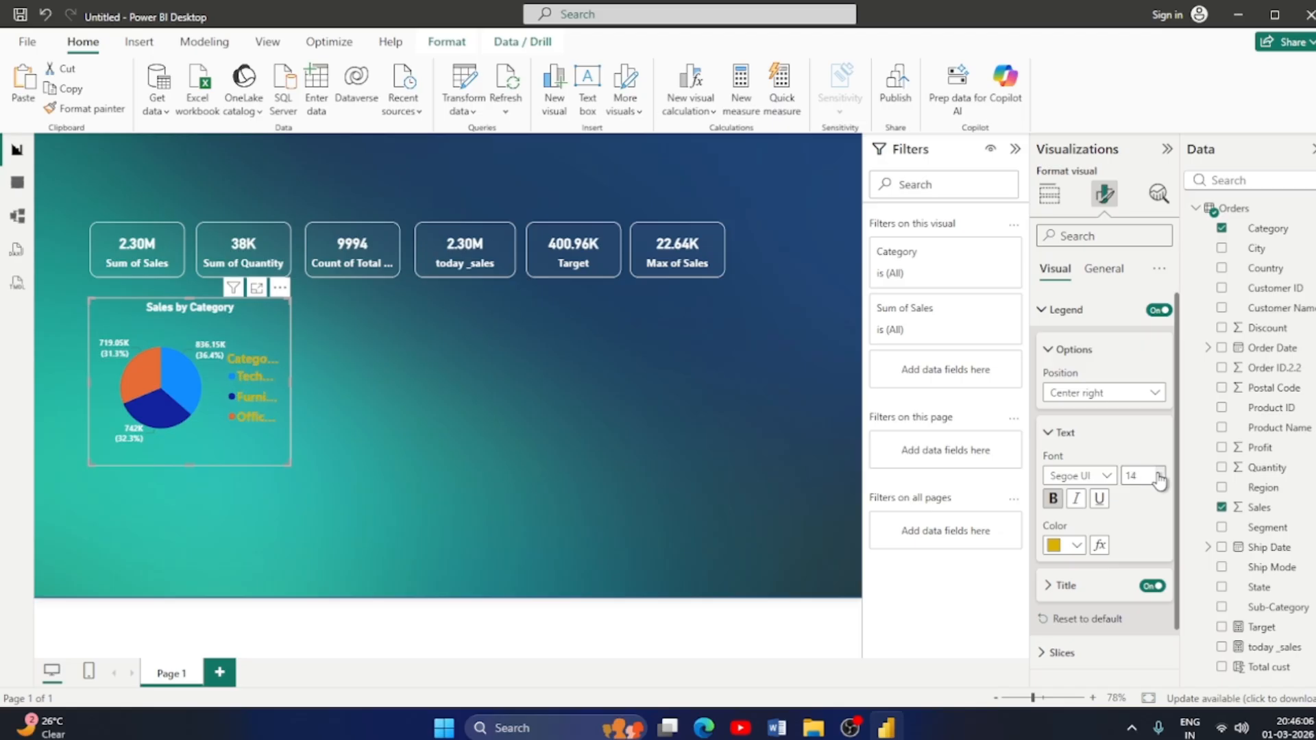
Add a donut chart beside the Sales by Category pie, with Sub-Category as legend and Quantity as values.
left_click(451, 466)
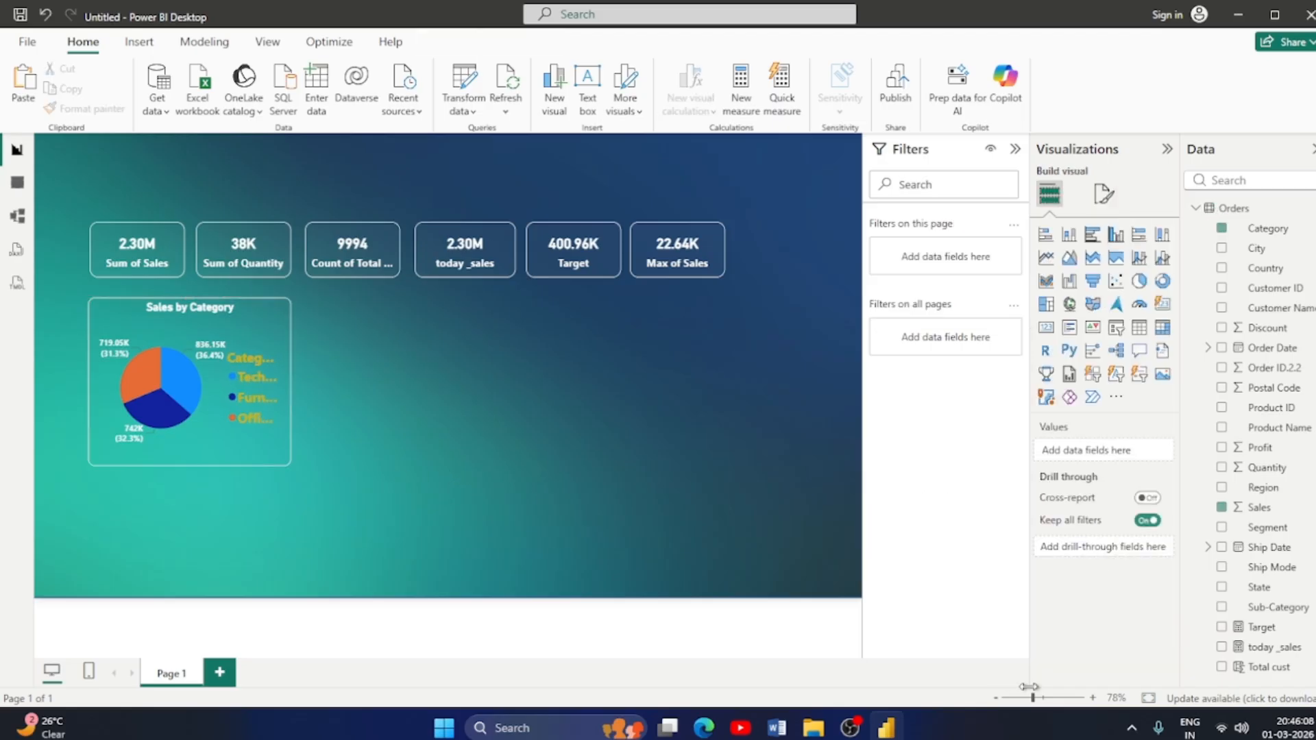
left_click(189, 460)
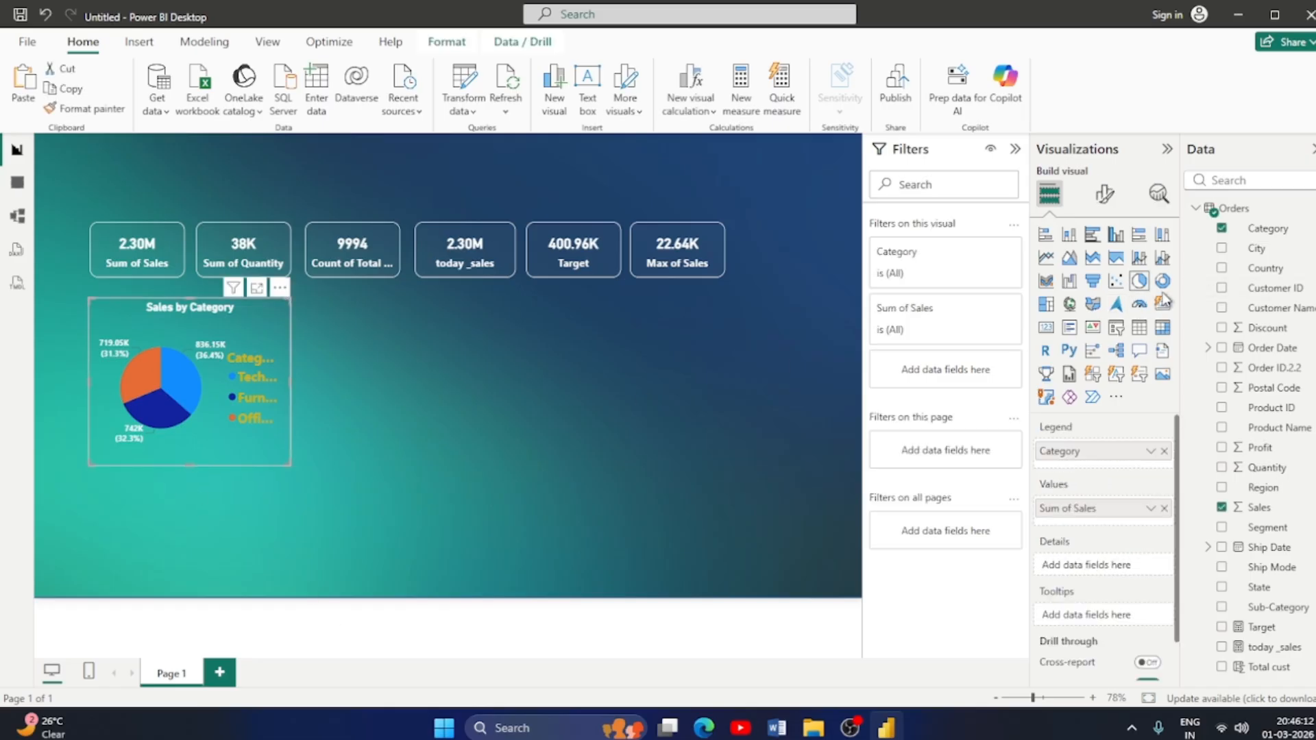
left_click(433, 348)
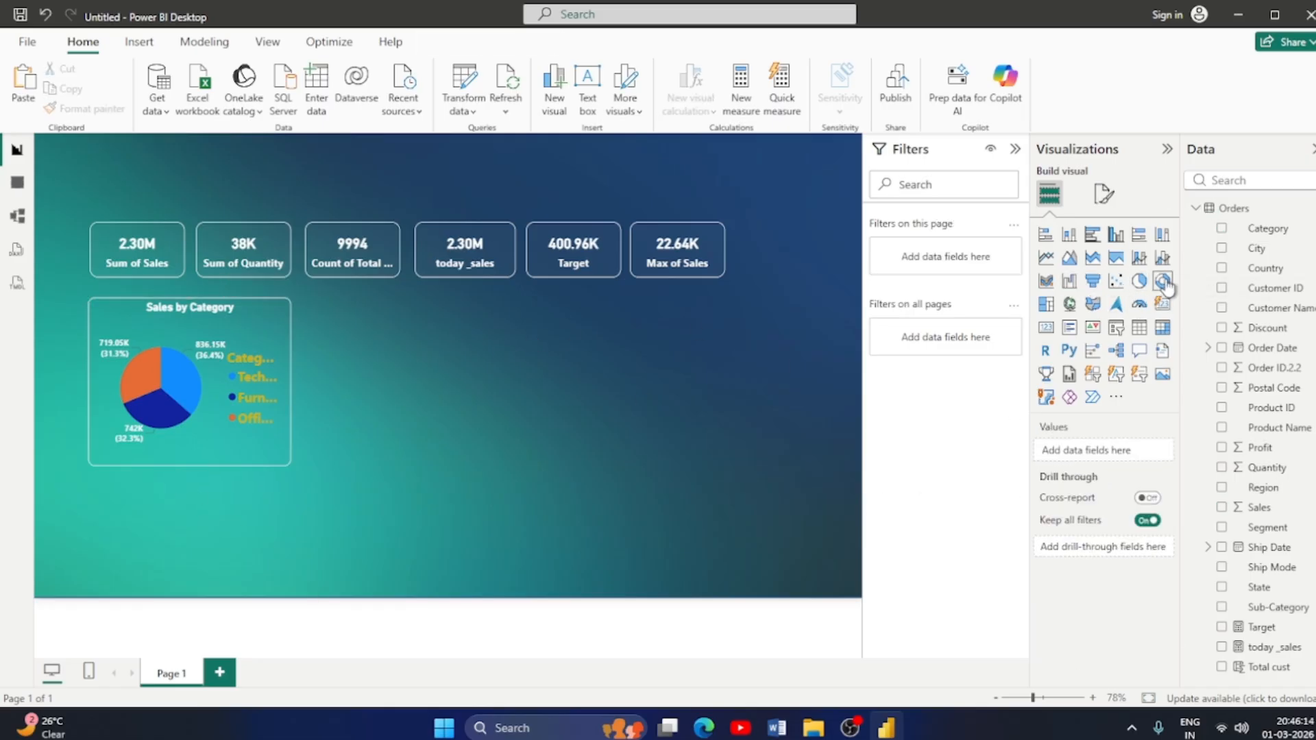
left_click(1080, 303)
left_click_drag(218, 524, 433, 360)
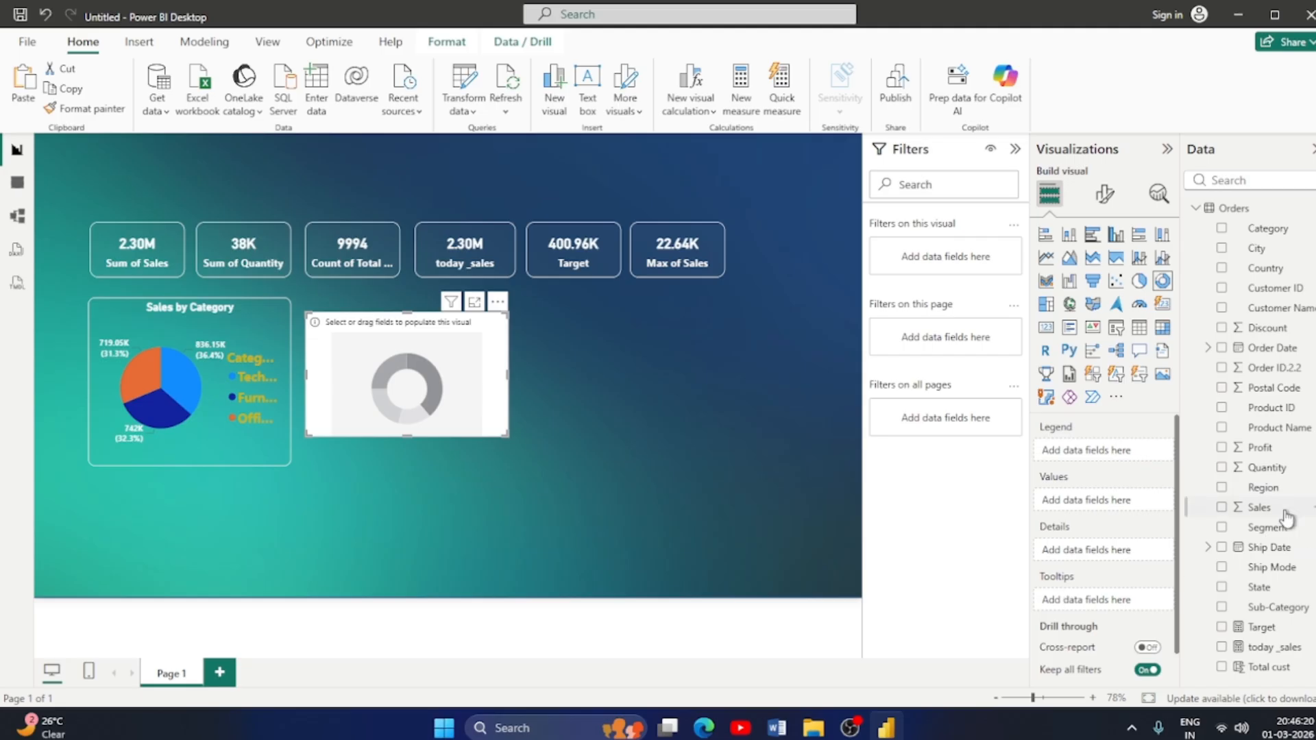
left_click(1221, 608)
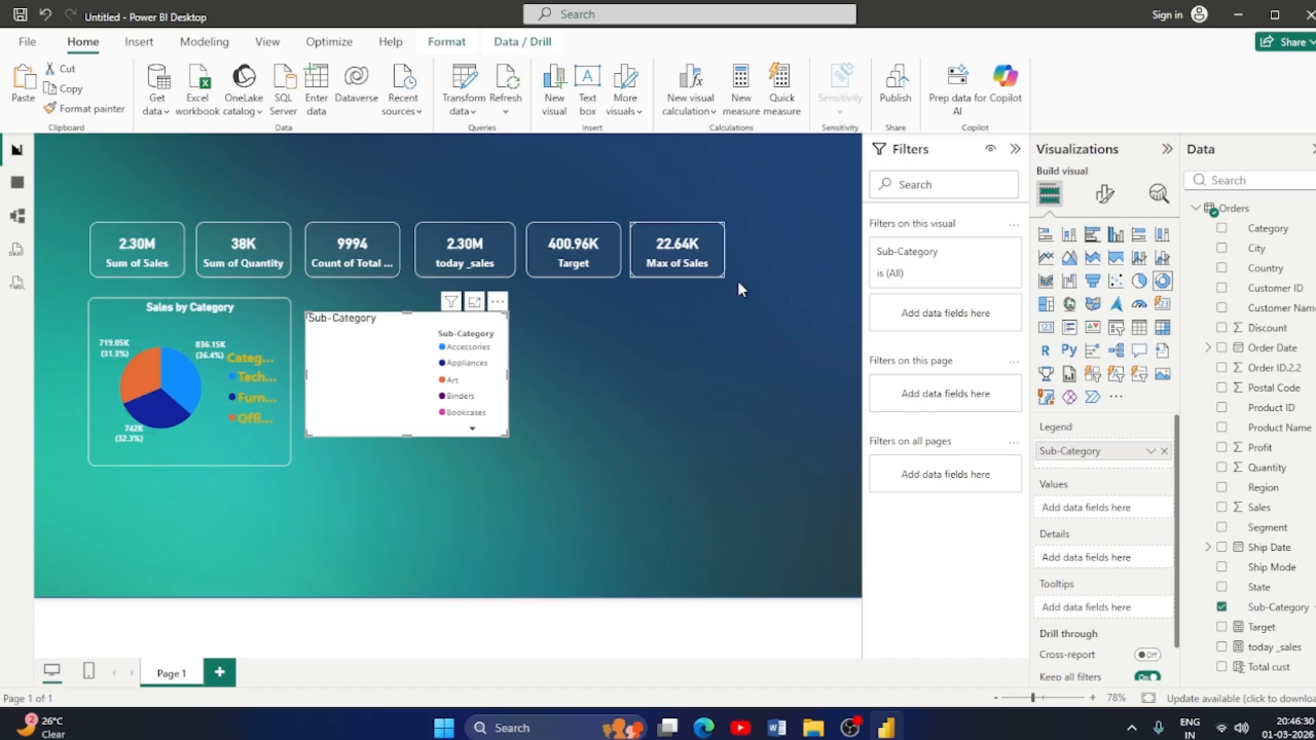
left_click(1222, 468)
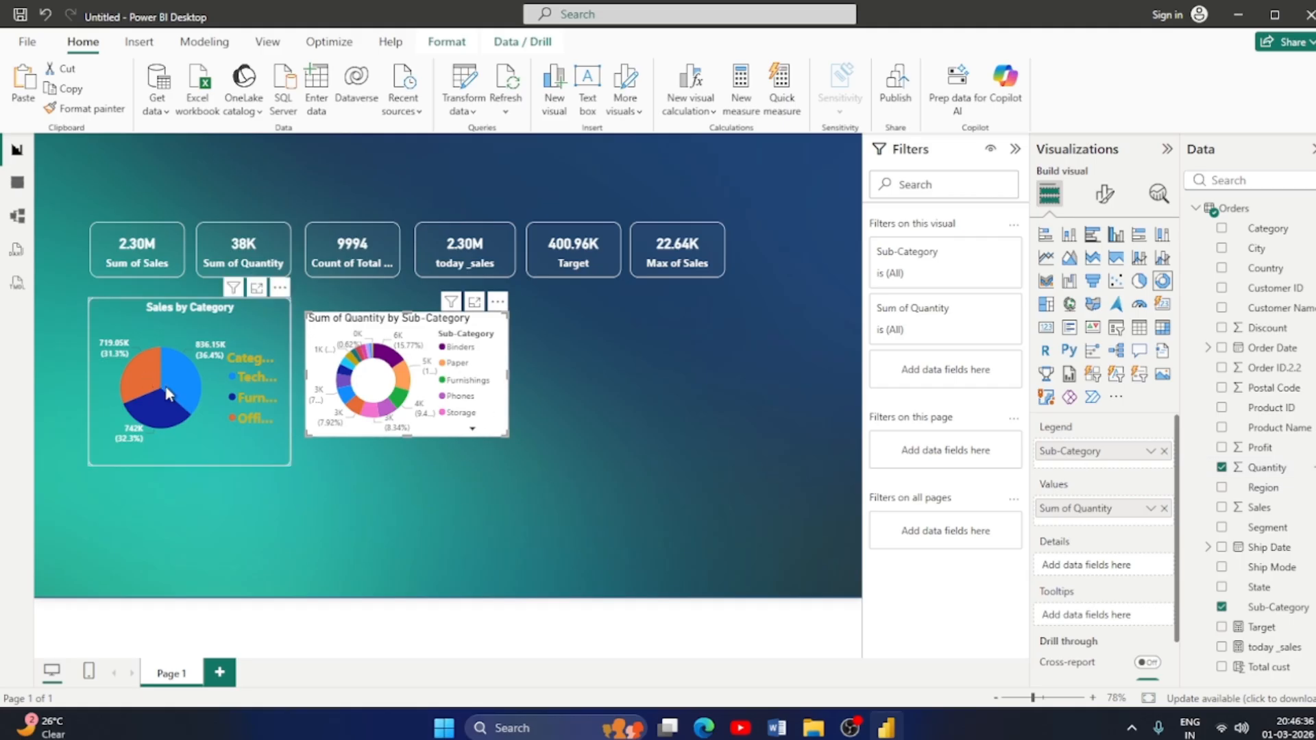
Copy the formatting of the Sales by Category pie chart onto the donut chart.
left_click(201, 429)
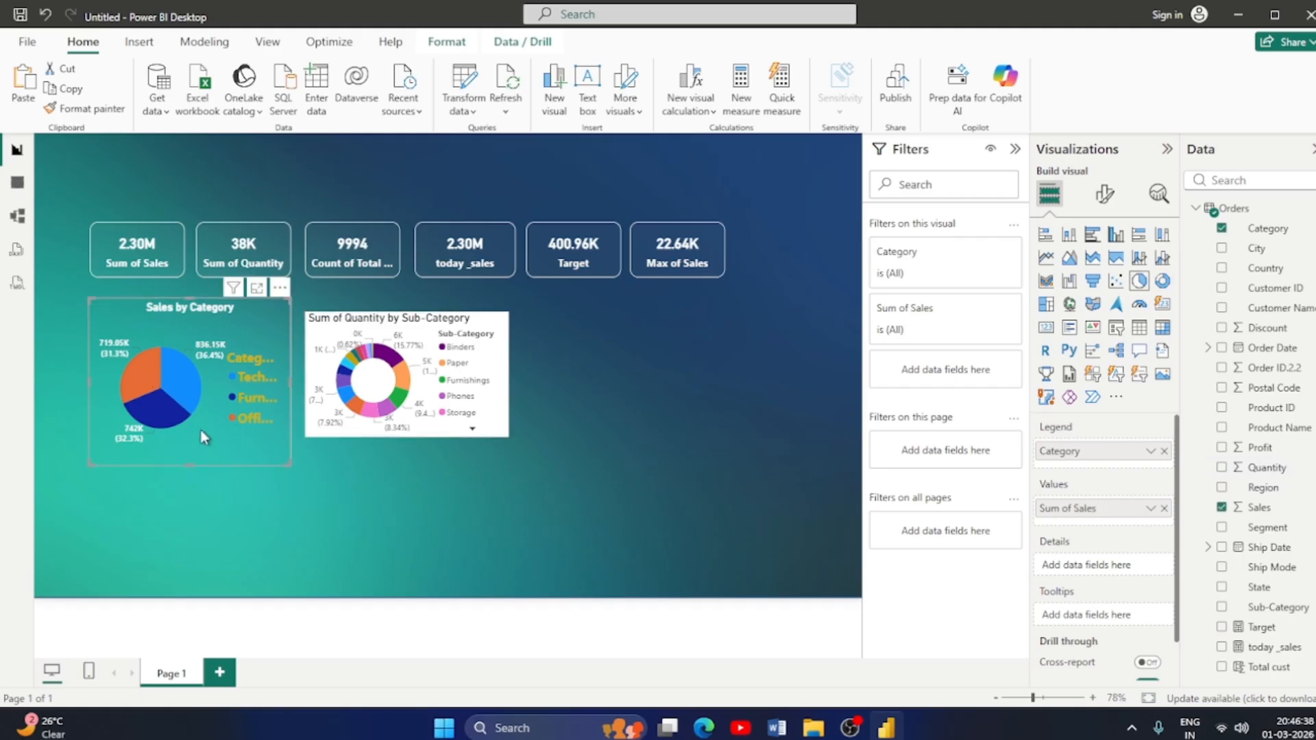
left_click(85, 108)
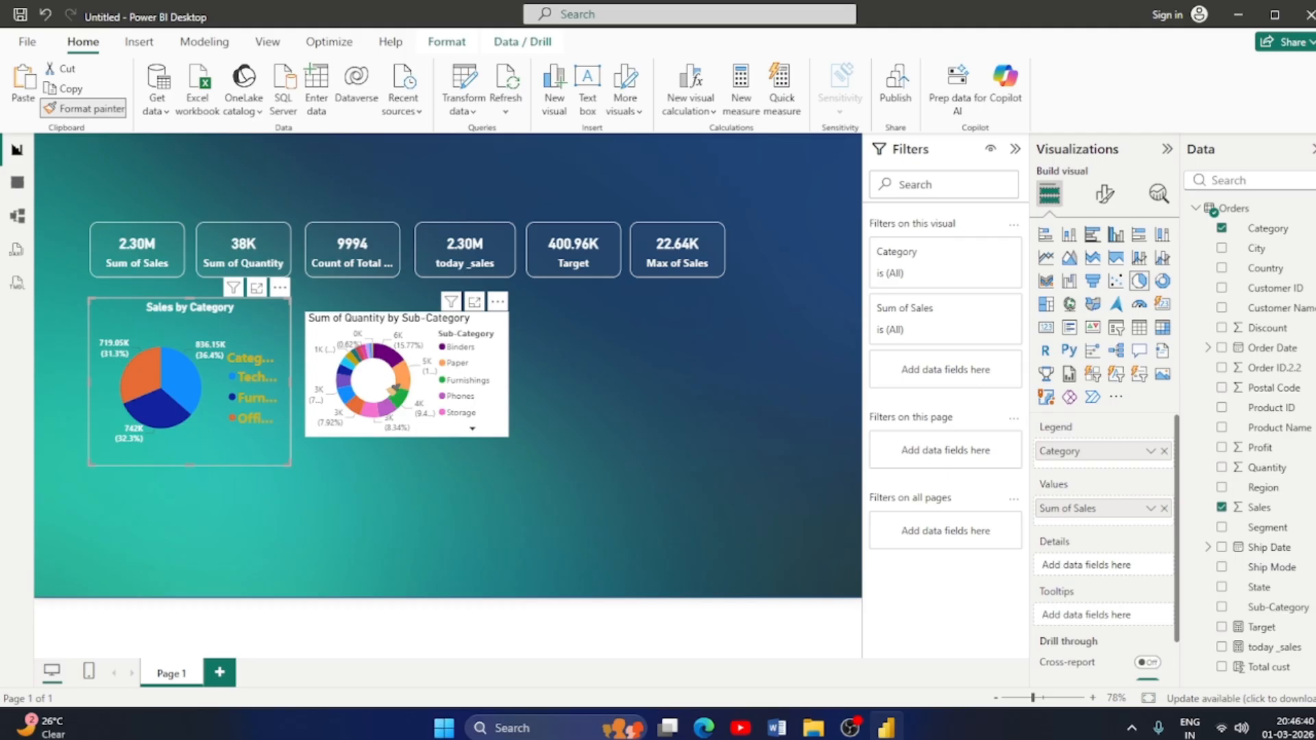
left_click(435, 428)
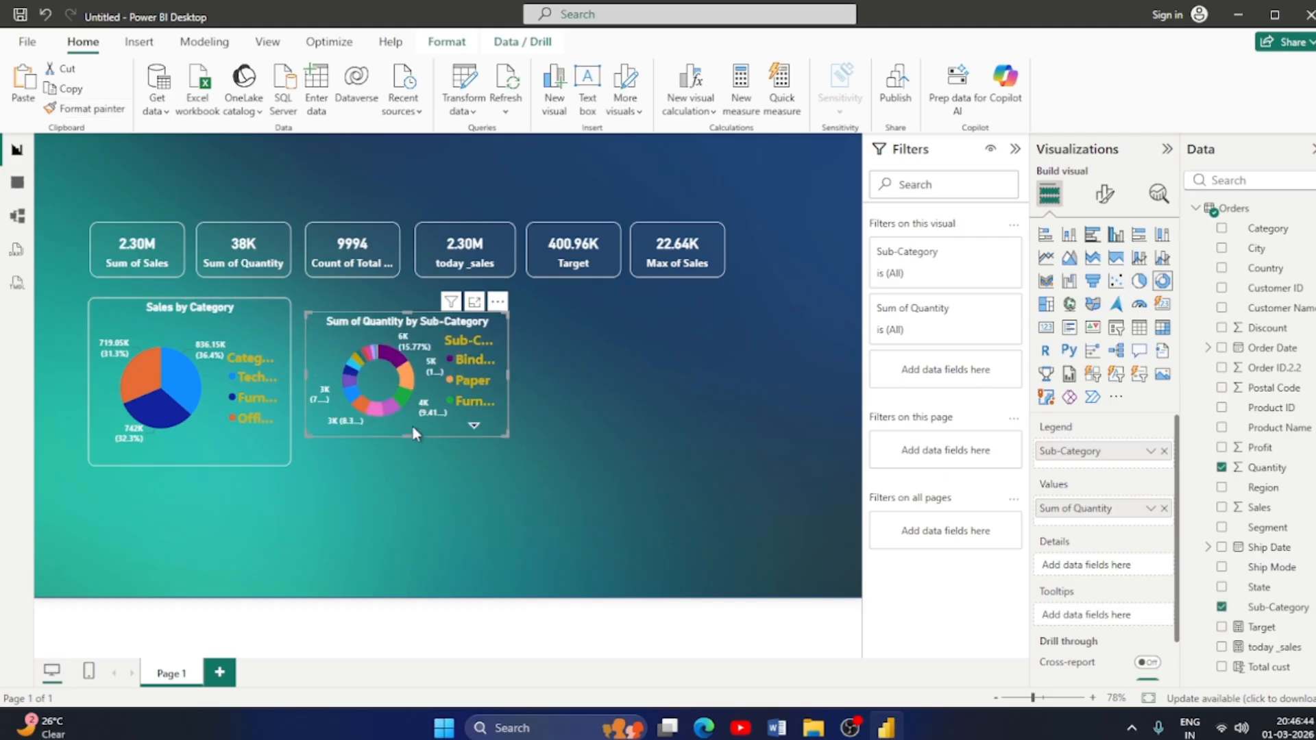
Resize the donut chart to line up with the top edge of the pie chart and be roughly the same size.
left_click_drag(406, 436, 409, 466)
left_click_drag(409, 326, 409, 313)
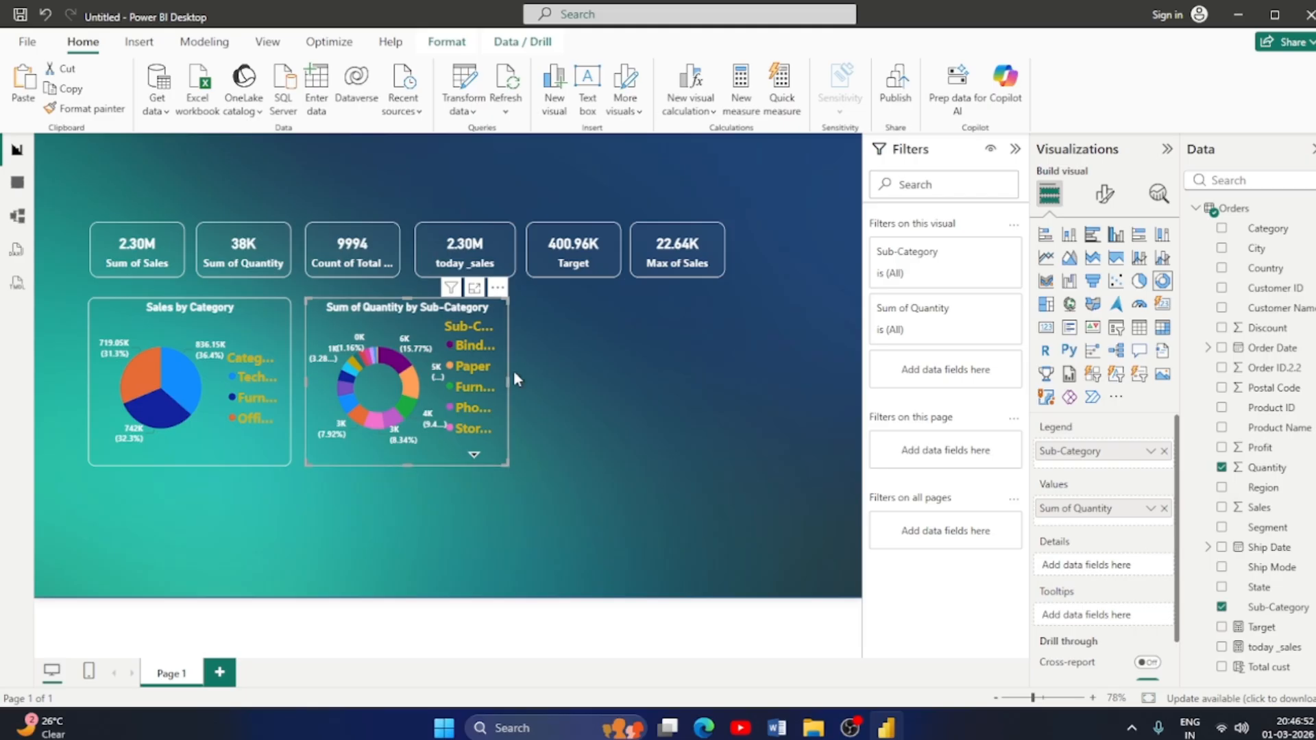
left_click_drag(508, 378, 533, 380)
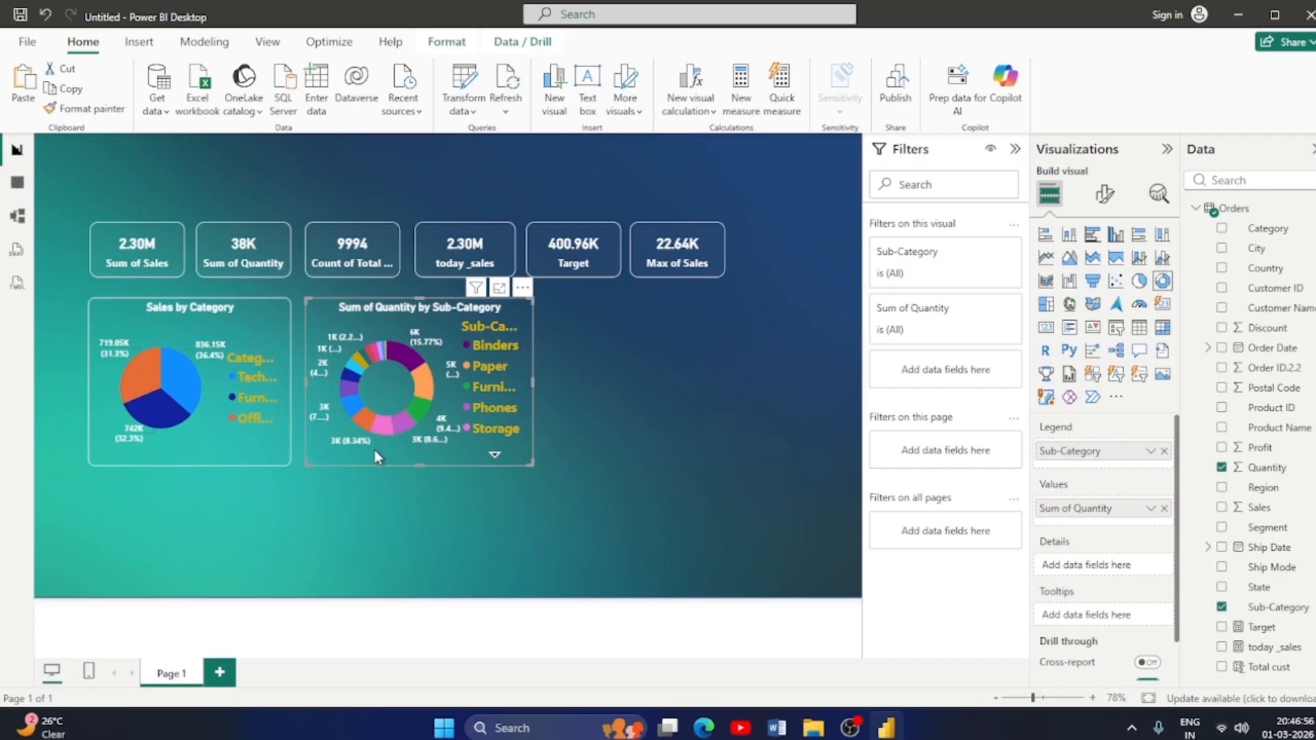
left_click(534, 464)
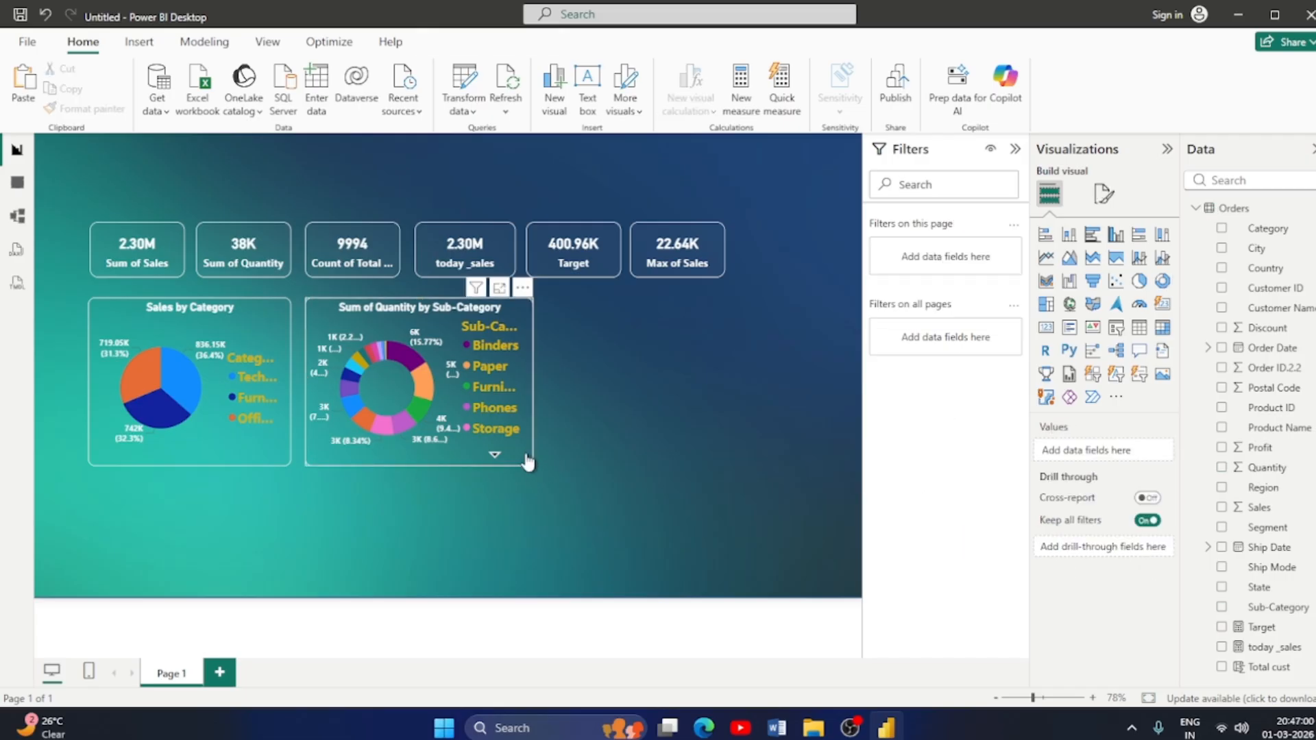
left_click(528, 464)
left_click_drag(528, 463, 511, 455)
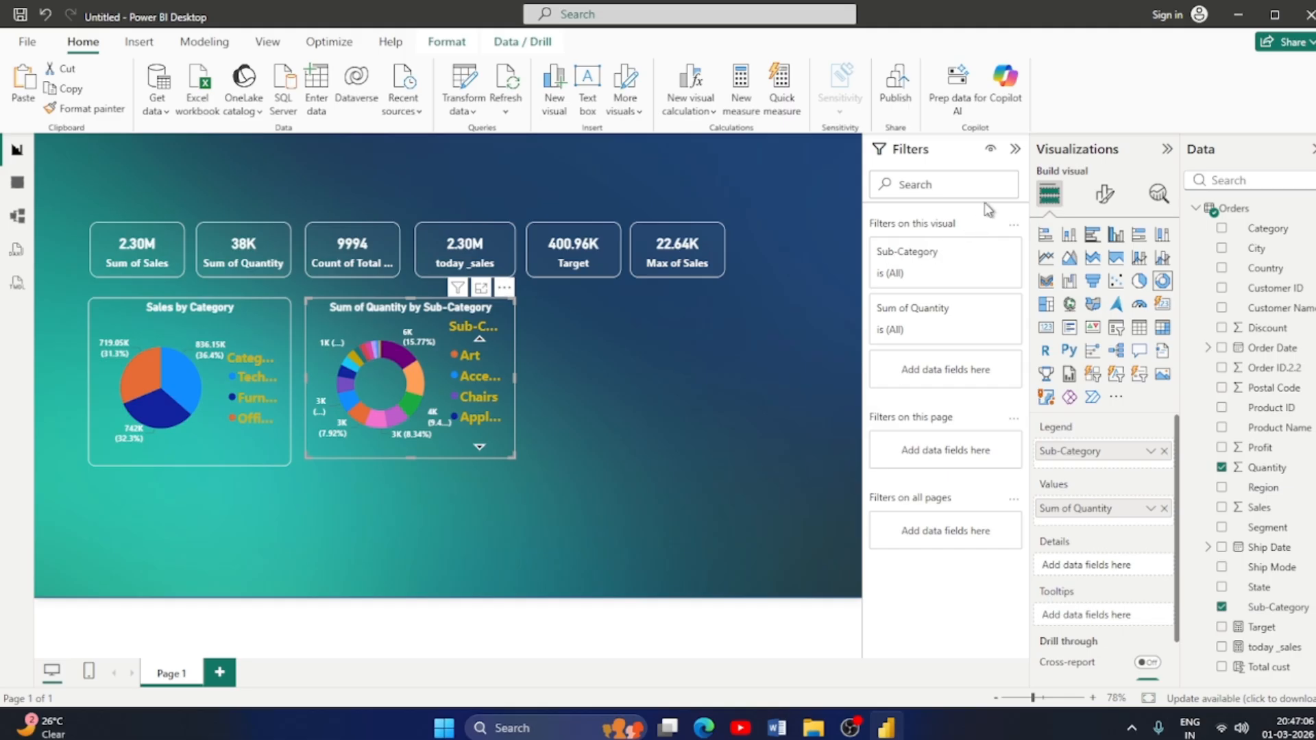
Filter the donut chart's Sub-Category to the top 10 items by Sum of Quantity and apply the filter.
left_click(980, 256)
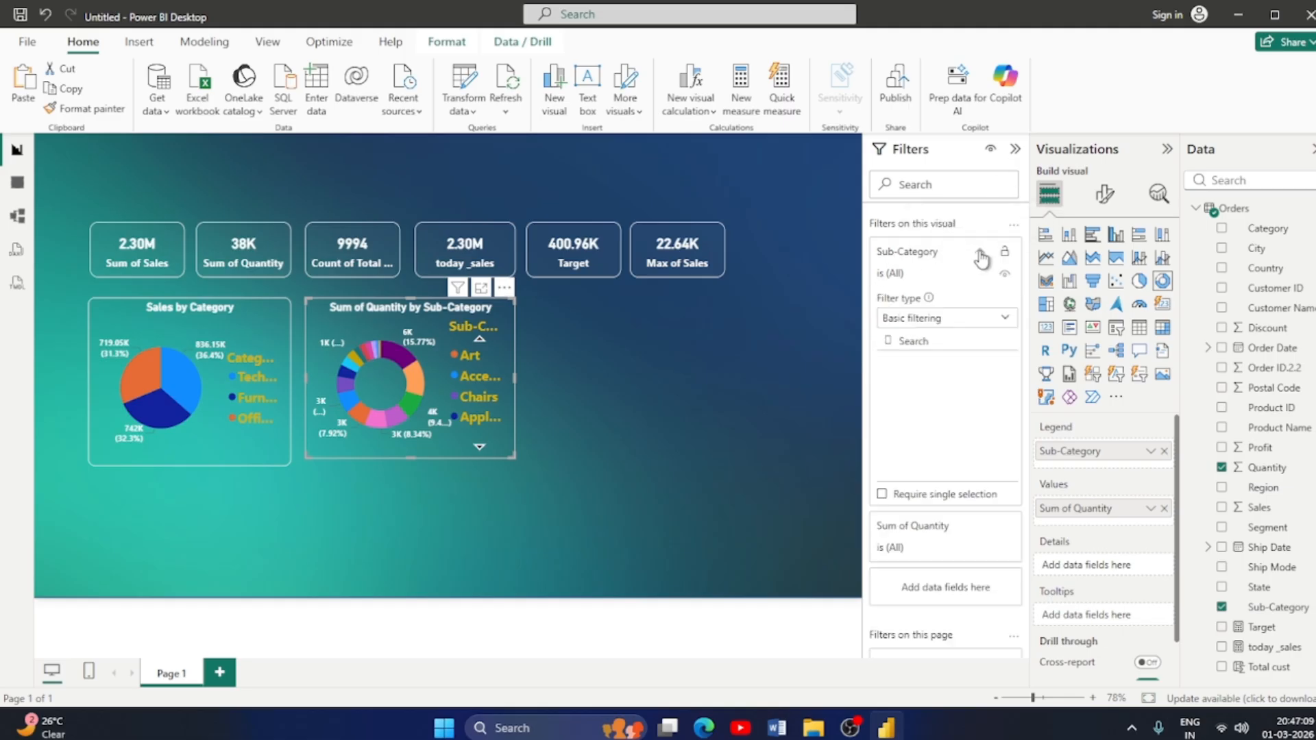
left_click(965, 322)
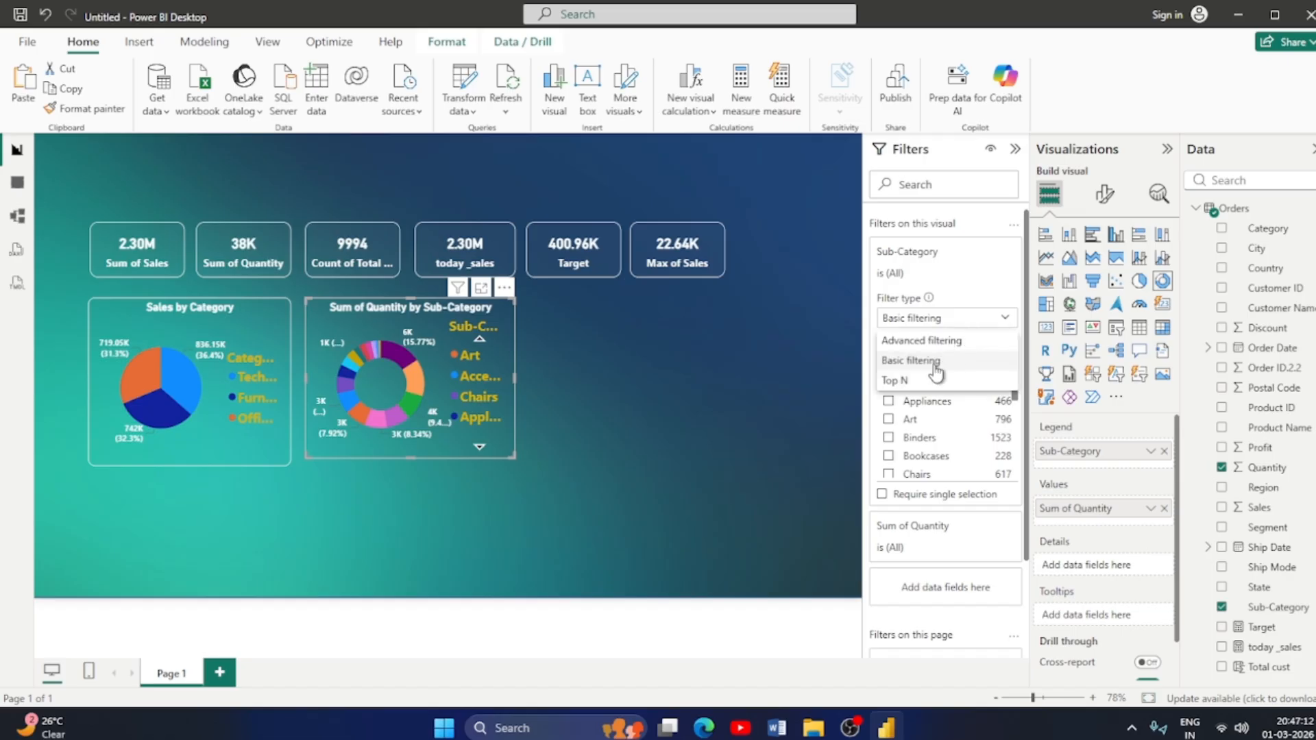
left_click(915, 381)
left_click(956, 363)
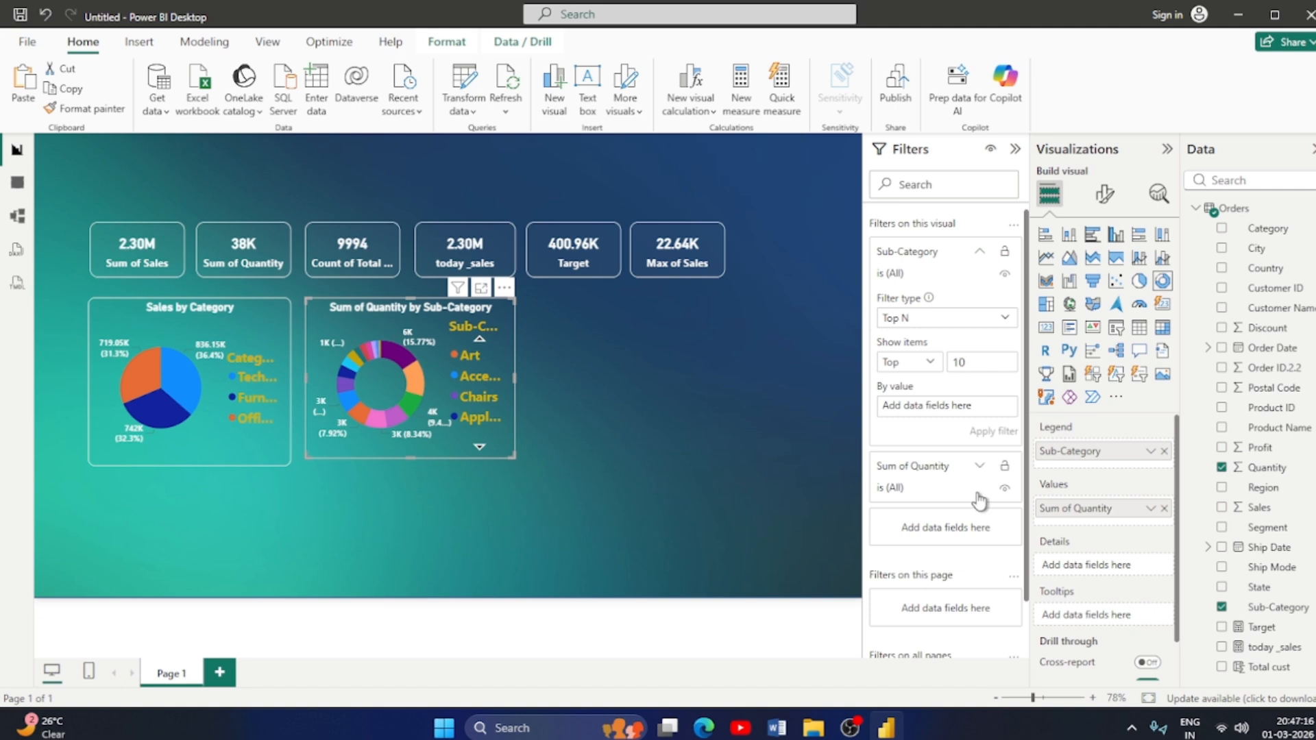
left_click_drag(1265, 468, 972, 430)
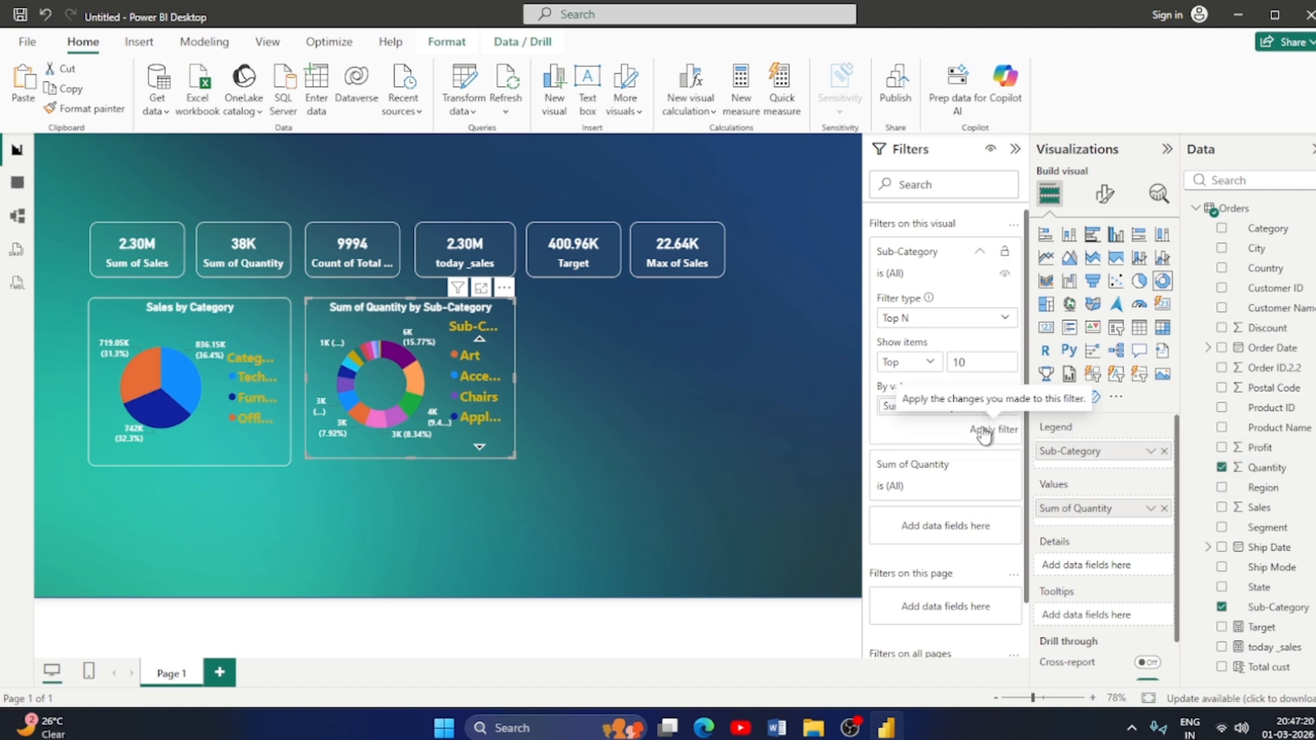
left_click(984, 430)
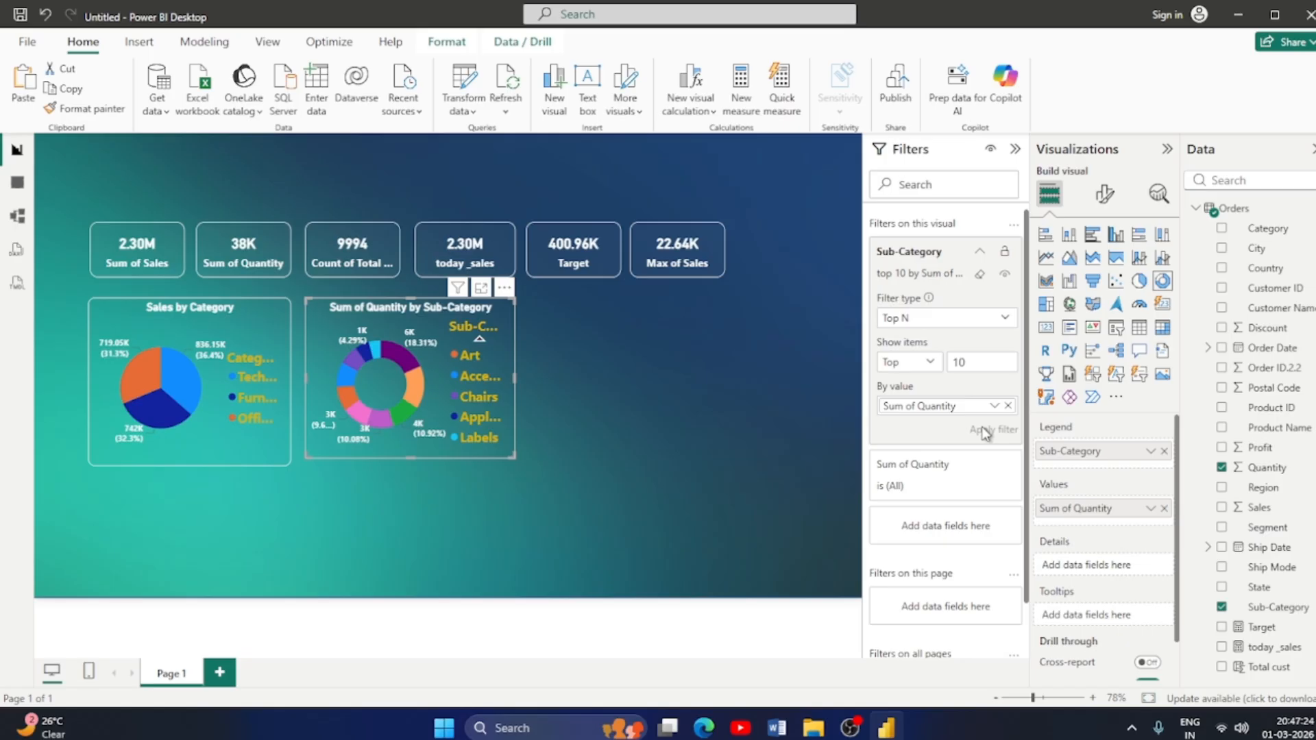
Add a Q&A visual and place it in the empty canvas area beyond the donut chart.
left_click(683, 453)
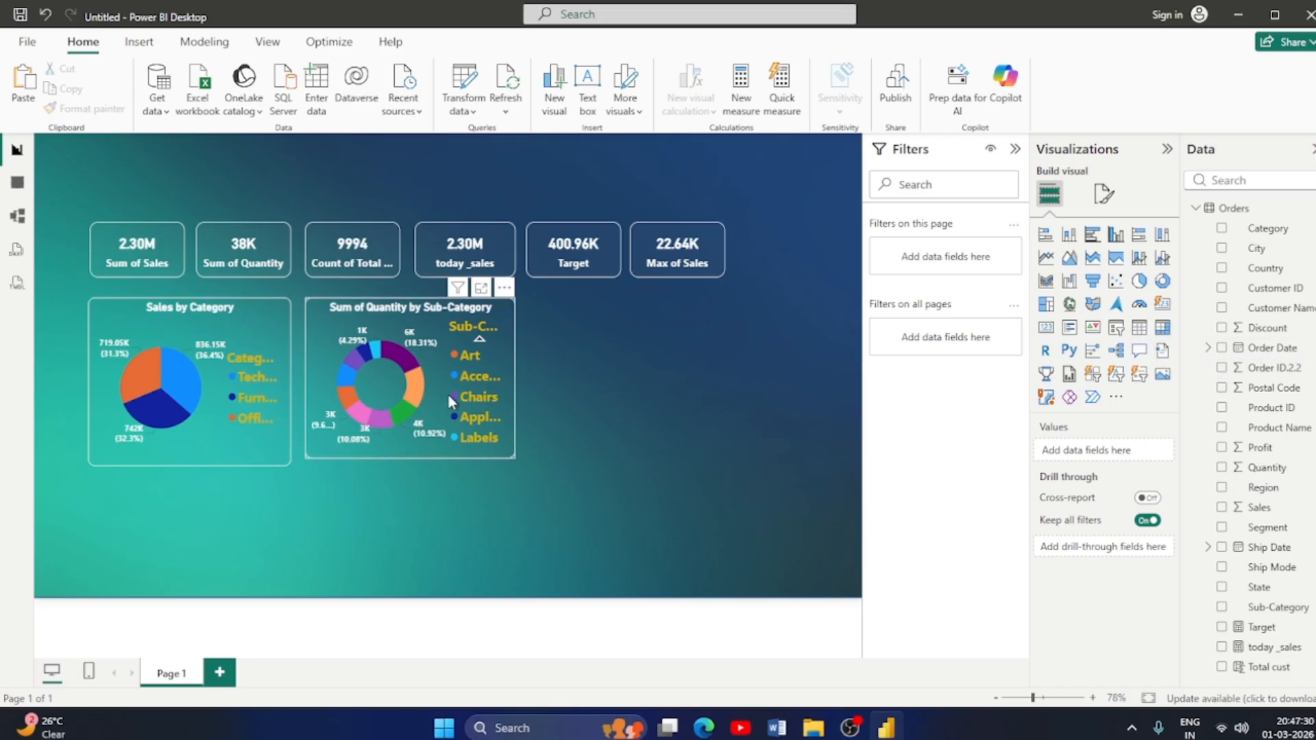
left_click(1140, 353)
left_click_drag(261, 545, 764, 431)
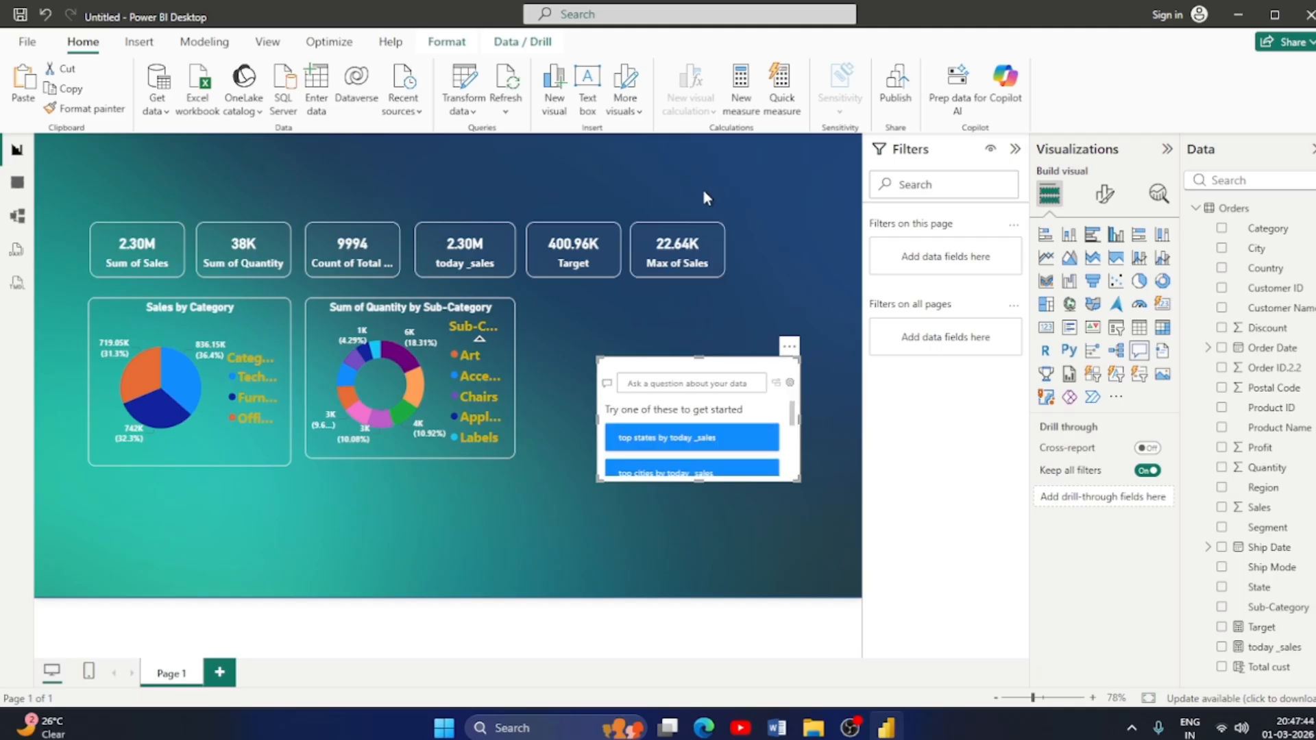
Ask the Q&A visual "today sales by category" and make the visual taller.
left_click(673, 382)
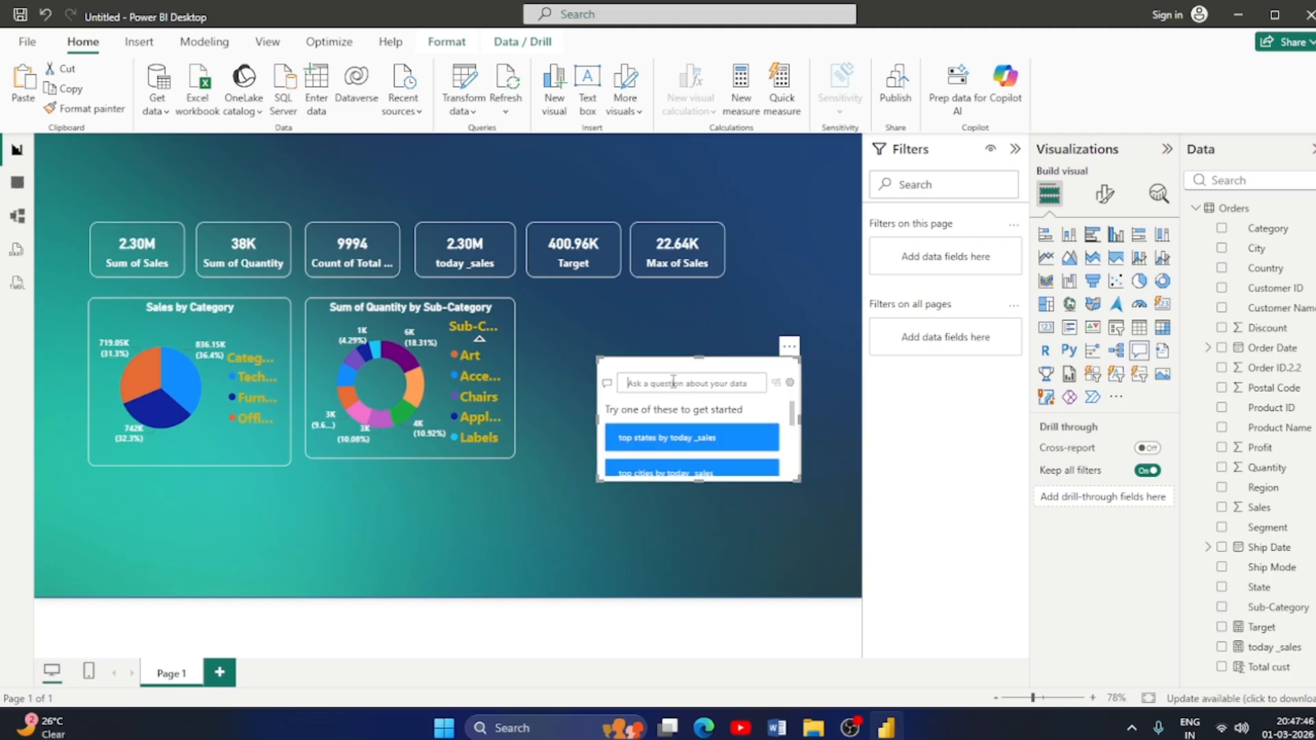
type("today sales by category")
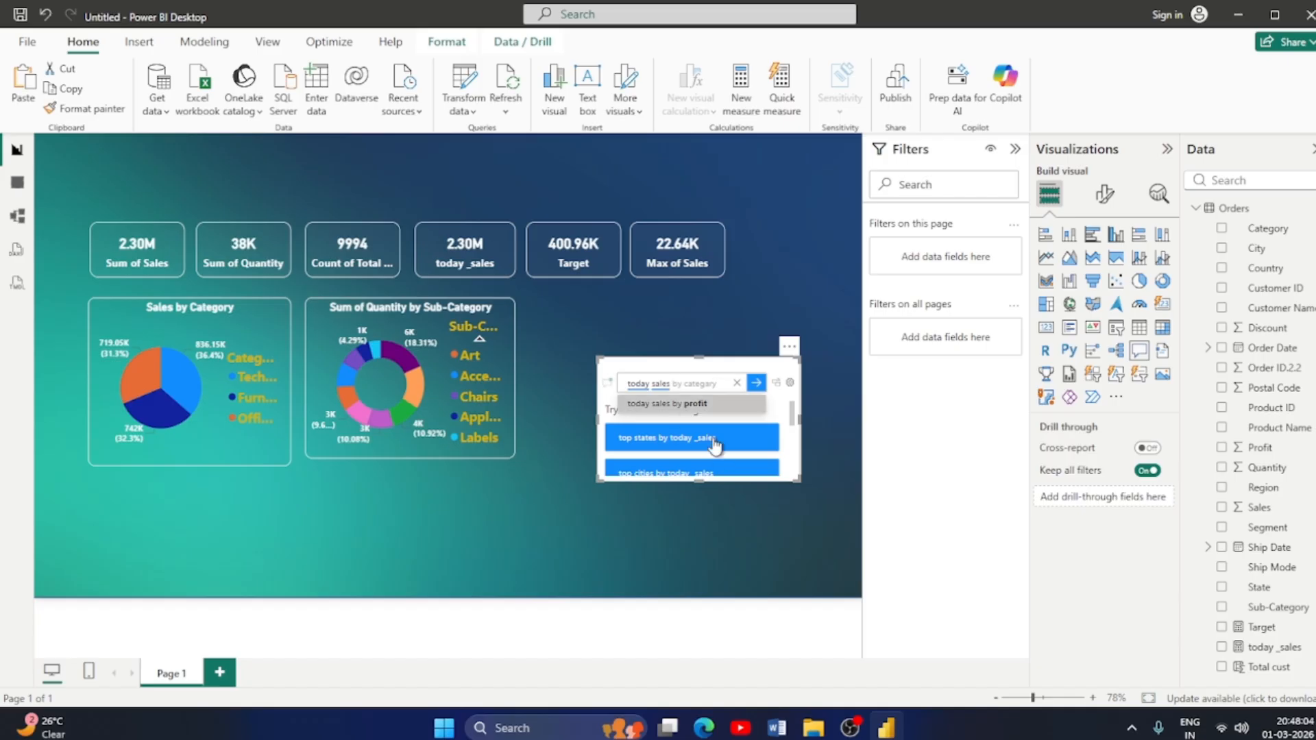
key("Tab")
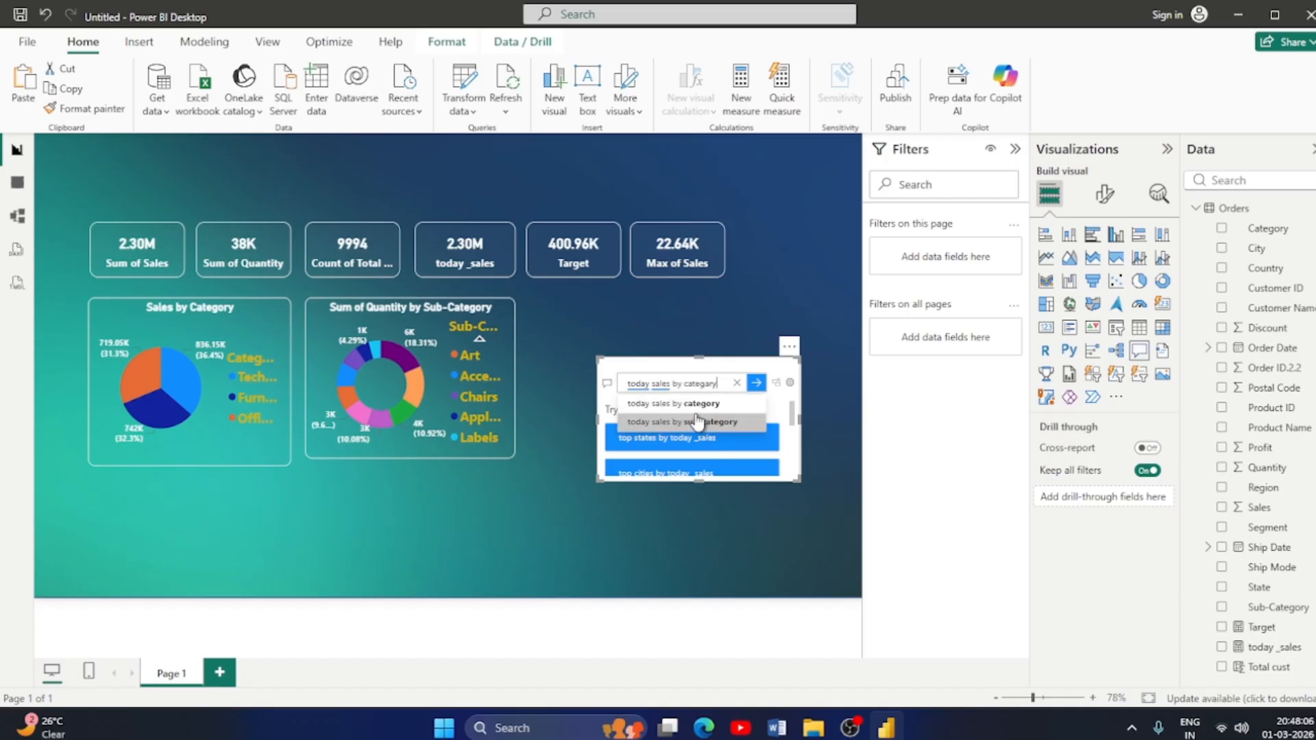
left_click(696, 407)
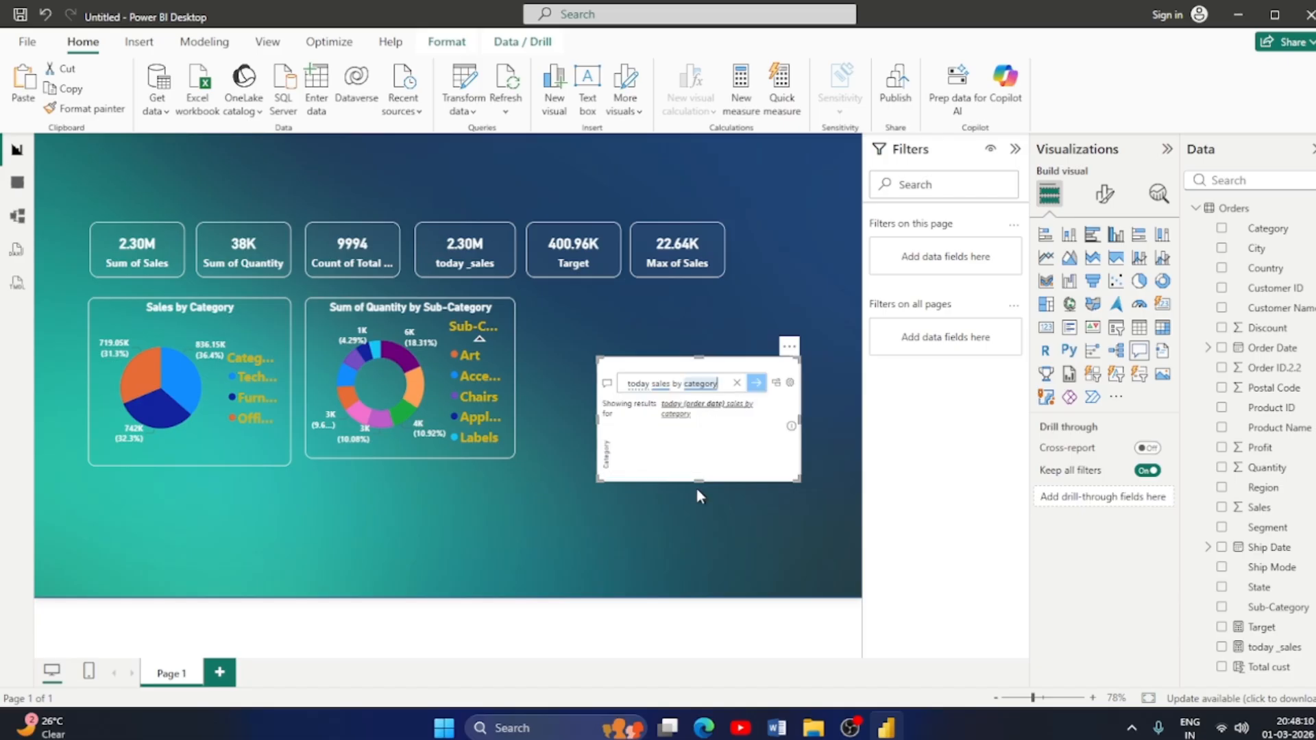
left_click_drag(700, 479, 701, 540)
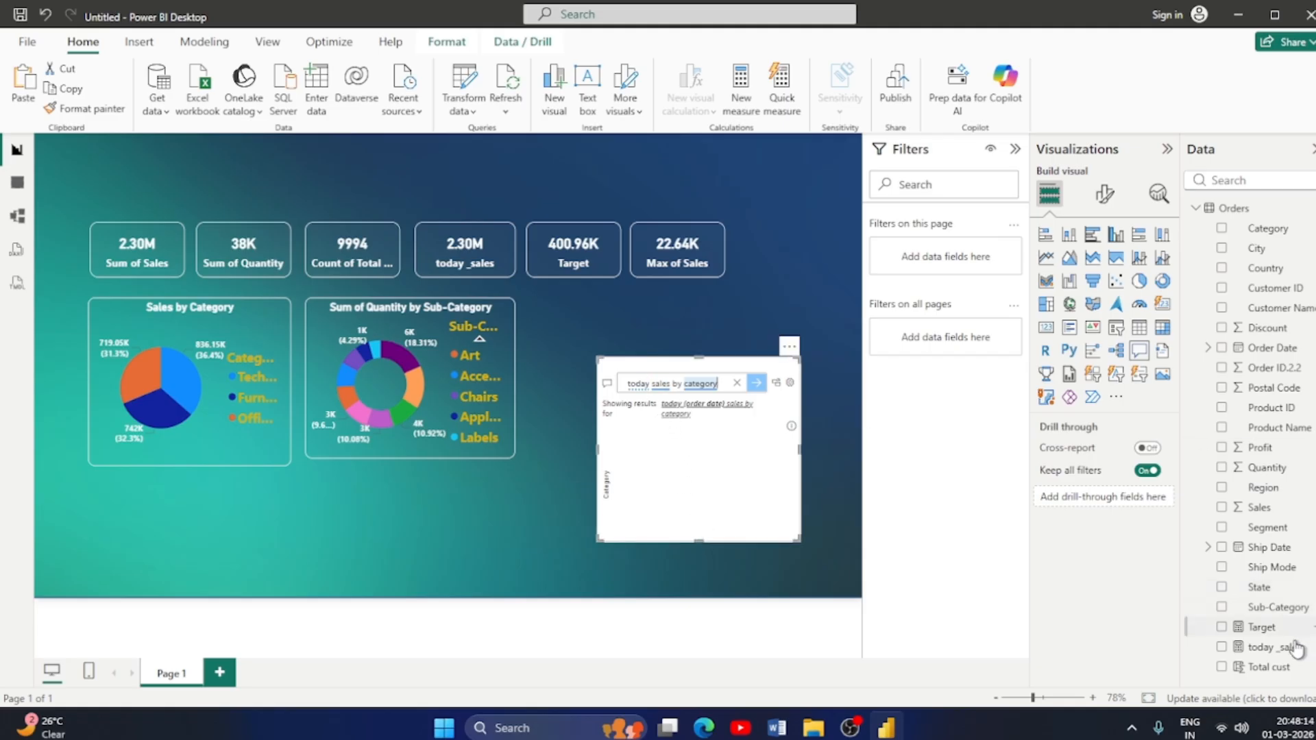
Shorten the Q&A question to "sales by category" and run it.
left_click(651, 380)
key("BackSpace")
key("BackSpace")
key("BackSpace")
key("BackSpace")
key("BackSpace")
key("BackSpace")
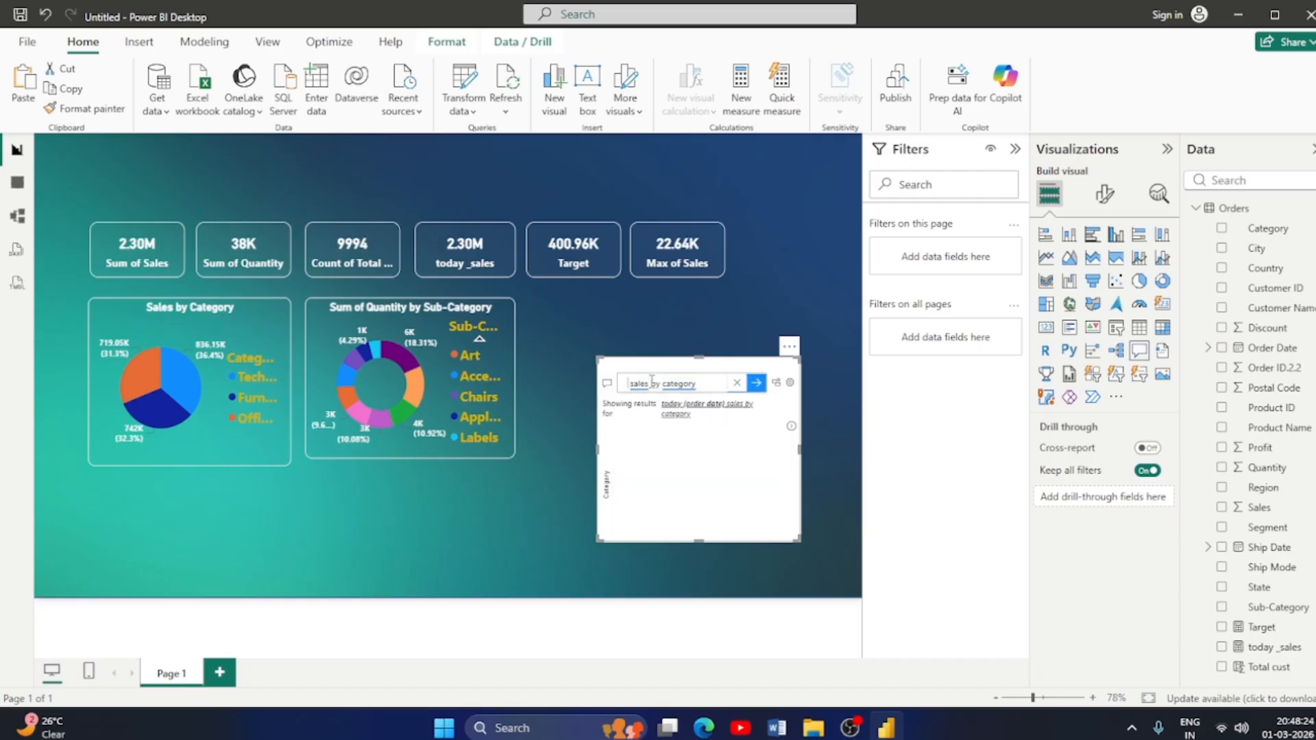
left_click_drag(662, 383, 709, 378)
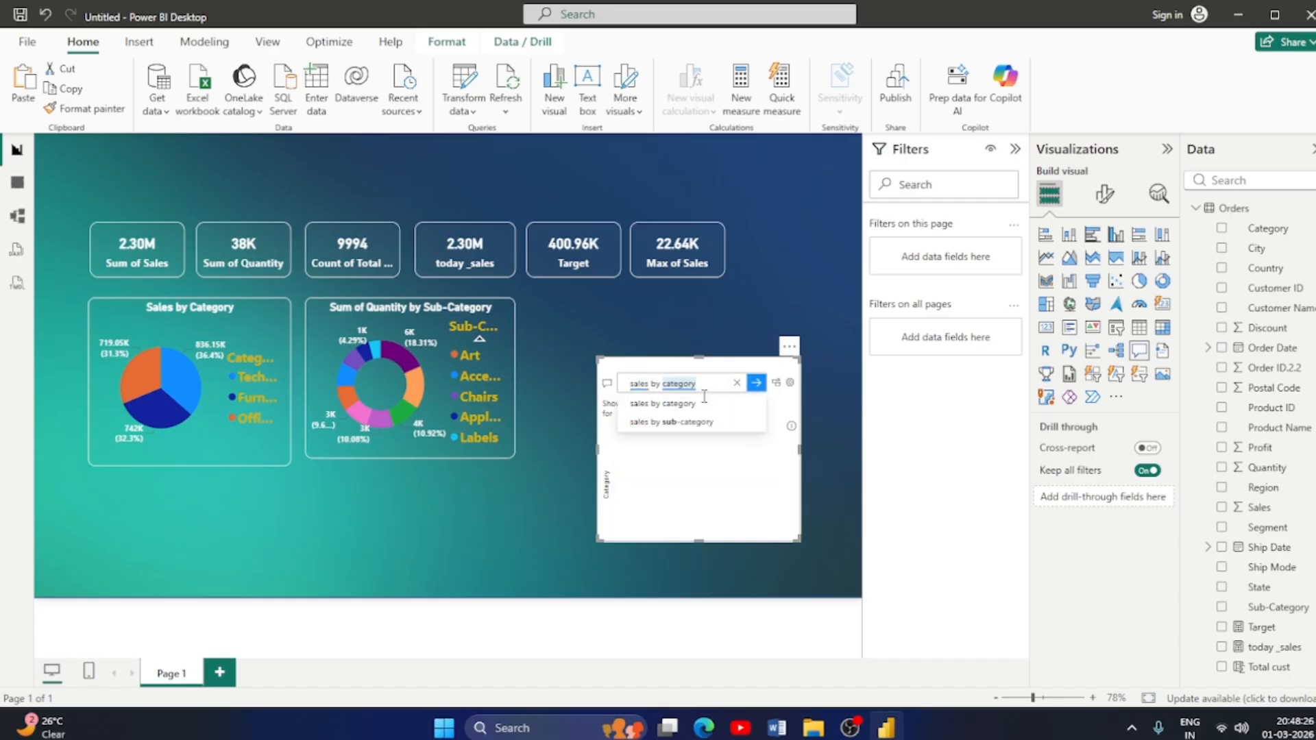
left_click(677, 404)
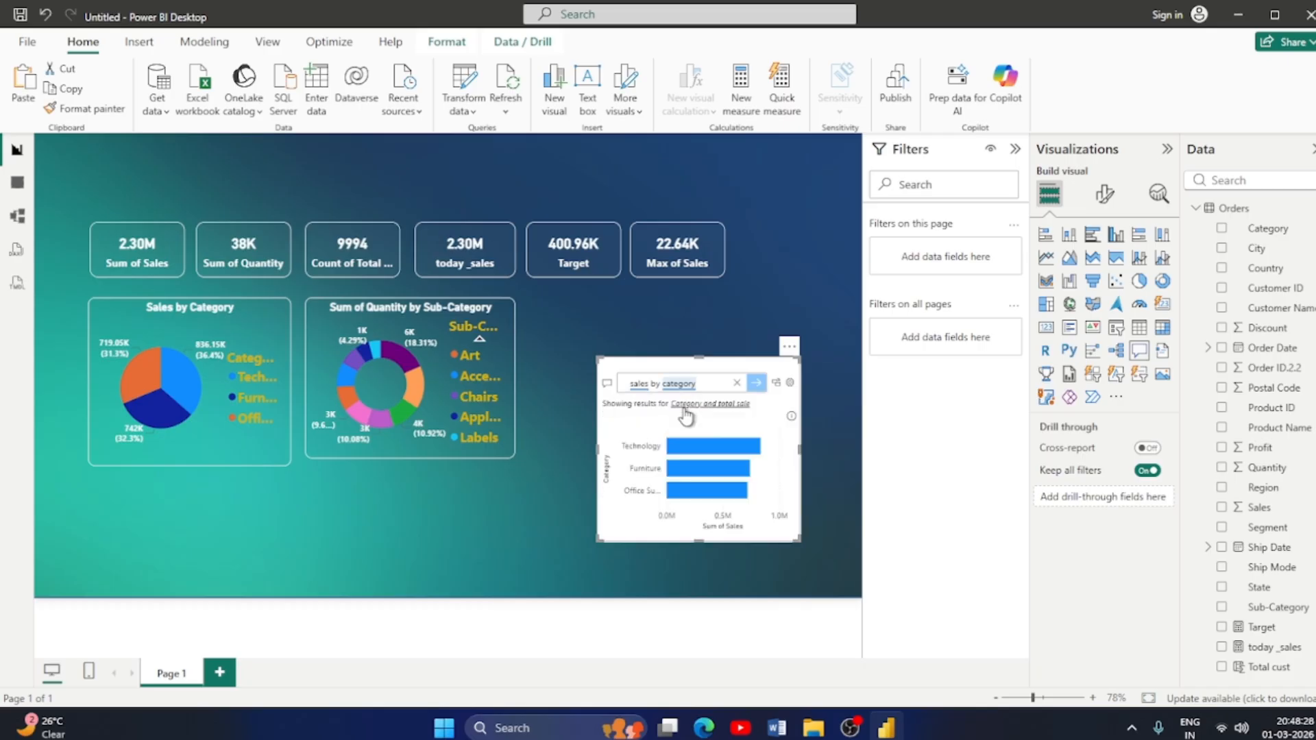
Convert the Q&A result into a standard bar chart and fit it beside the donut chart at matching height.
left_click(777, 385)
left_click_drag(776, 381, 715, 322)
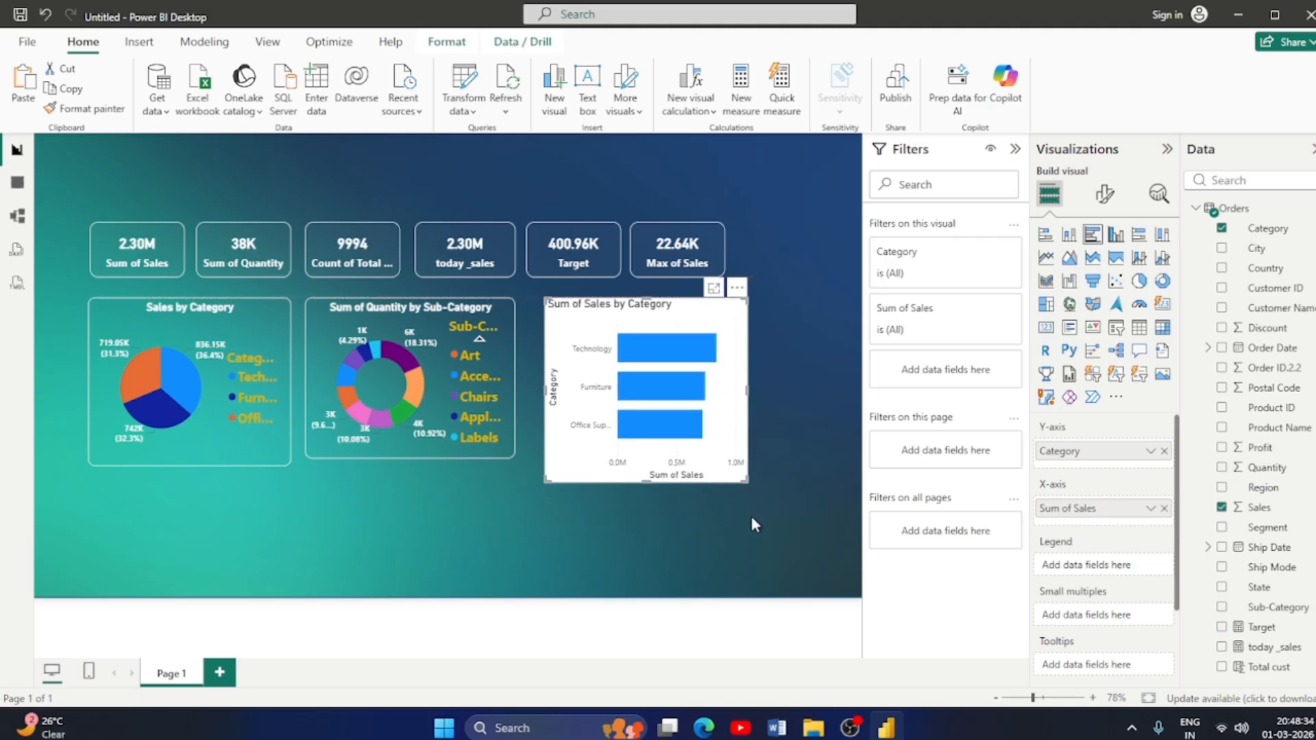
left_click_drag(743, 478, 740, 458)
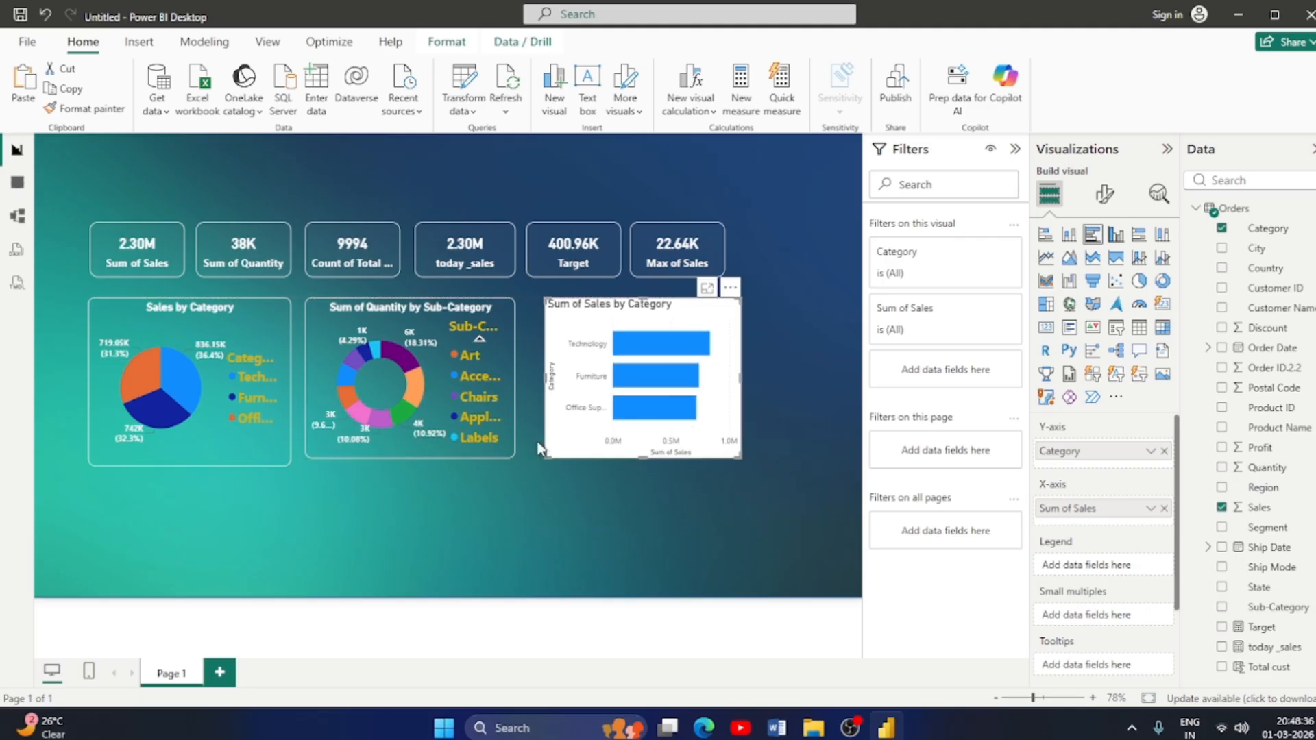
Copy the donut chart's formatting onto the Sum of Sales by Category bar chart and widen the bar chart slightly.
left_click(448, 446)
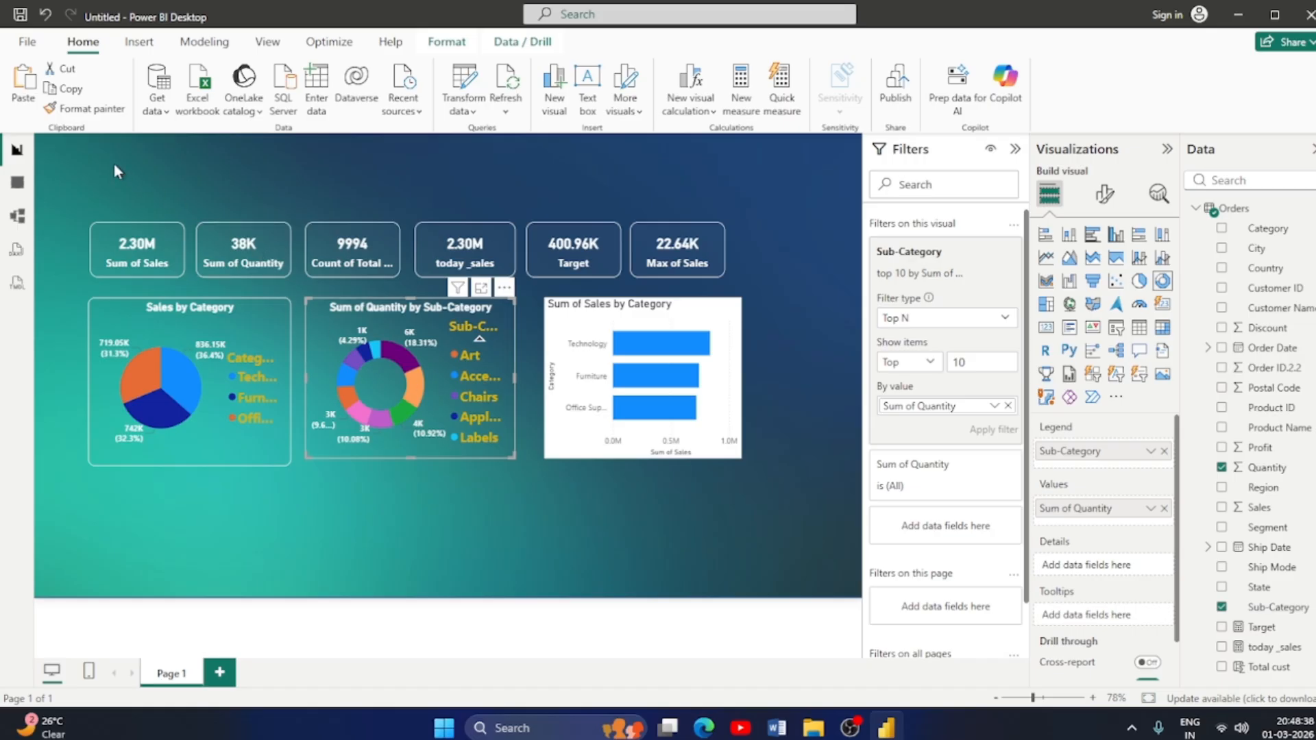
left_click(86, 108)
left_click(710, 315)
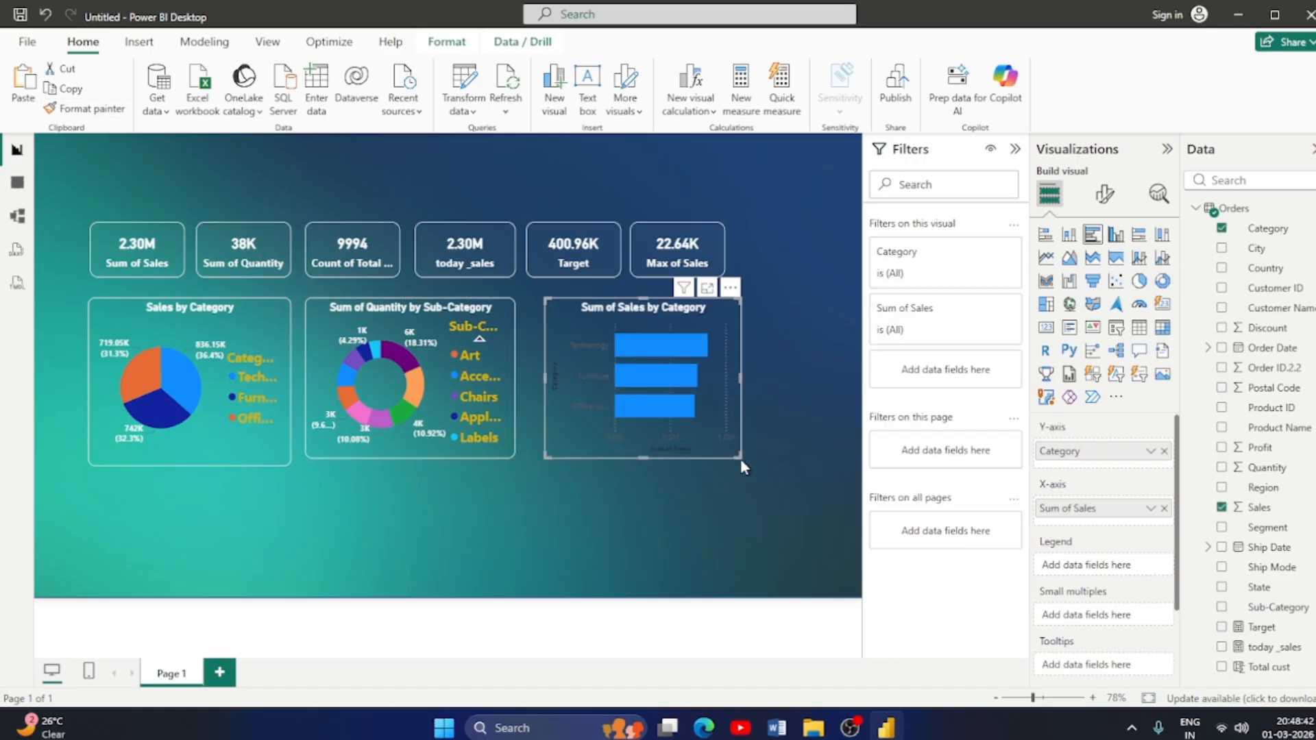
left_click_drag(739, 454, 758, 456)
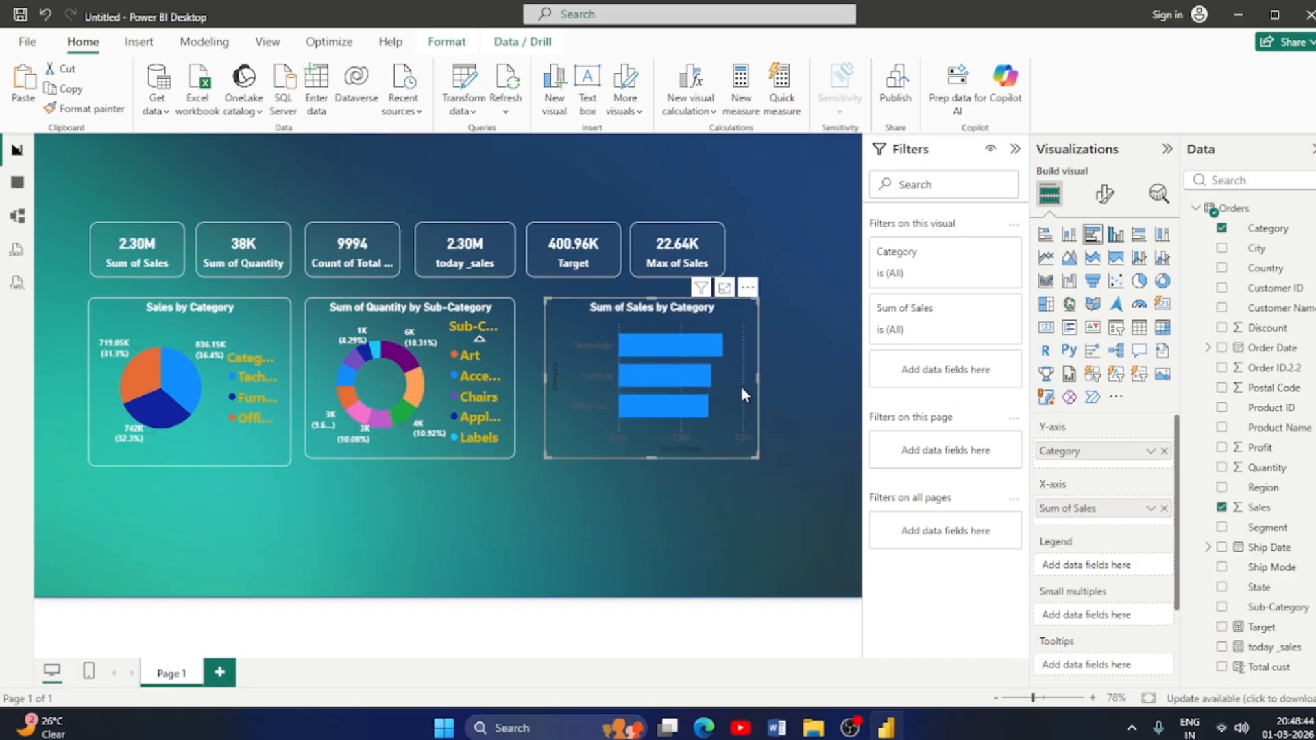
Retitle the category bar chart "Sales by Category" and give the title font size 15 with centre alignment.
left_click(1104, 193)
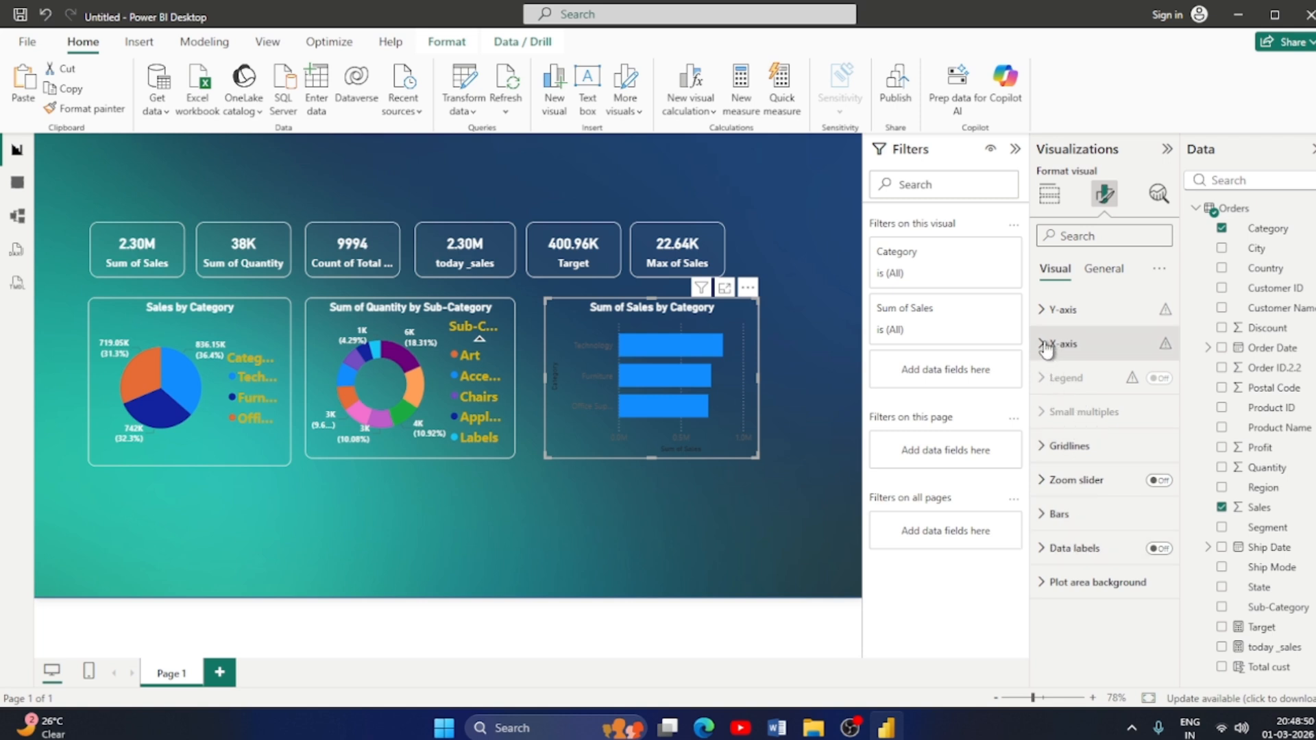
left_click(1095, 283)
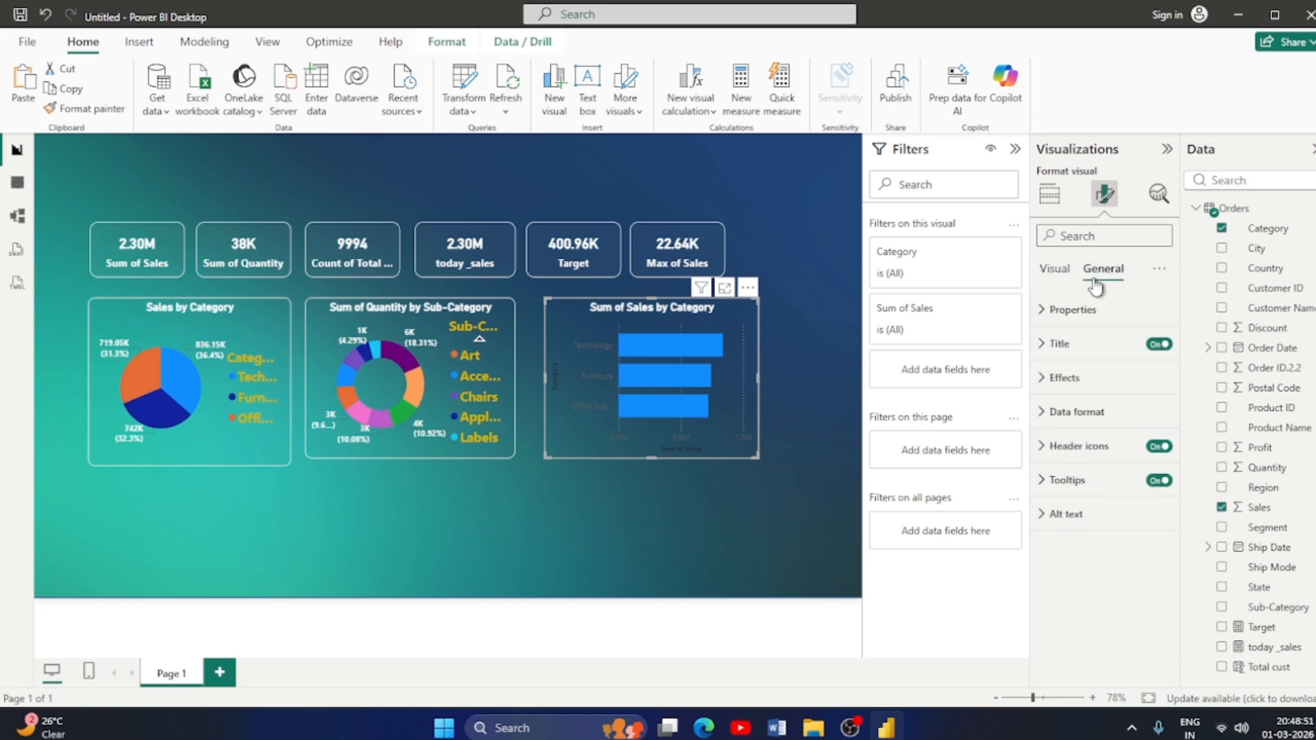
left_click(1039, 351)
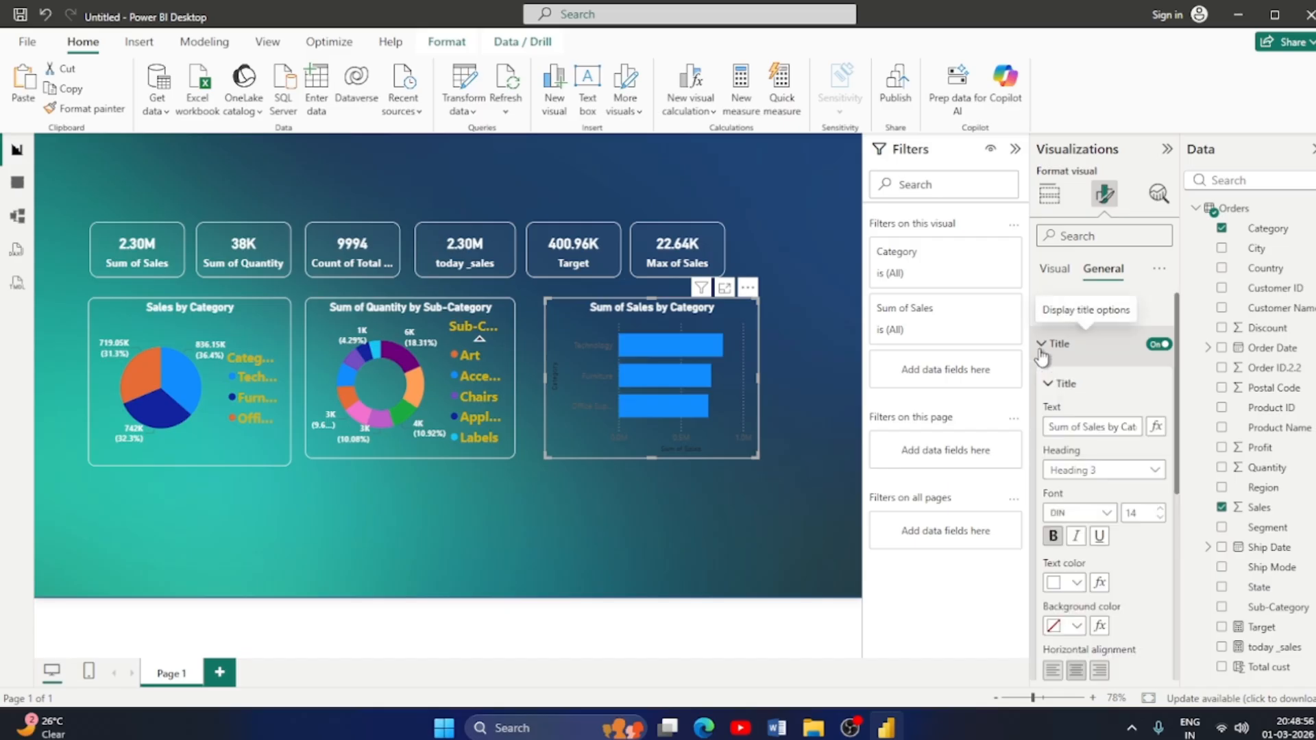
left_click(1081, 430)
key("BackSpace")
key("BackSpace")
key("BackSpace")
key("BackSpace")
key("BackSpace")
key("BackSpace")
key("BackSpace")
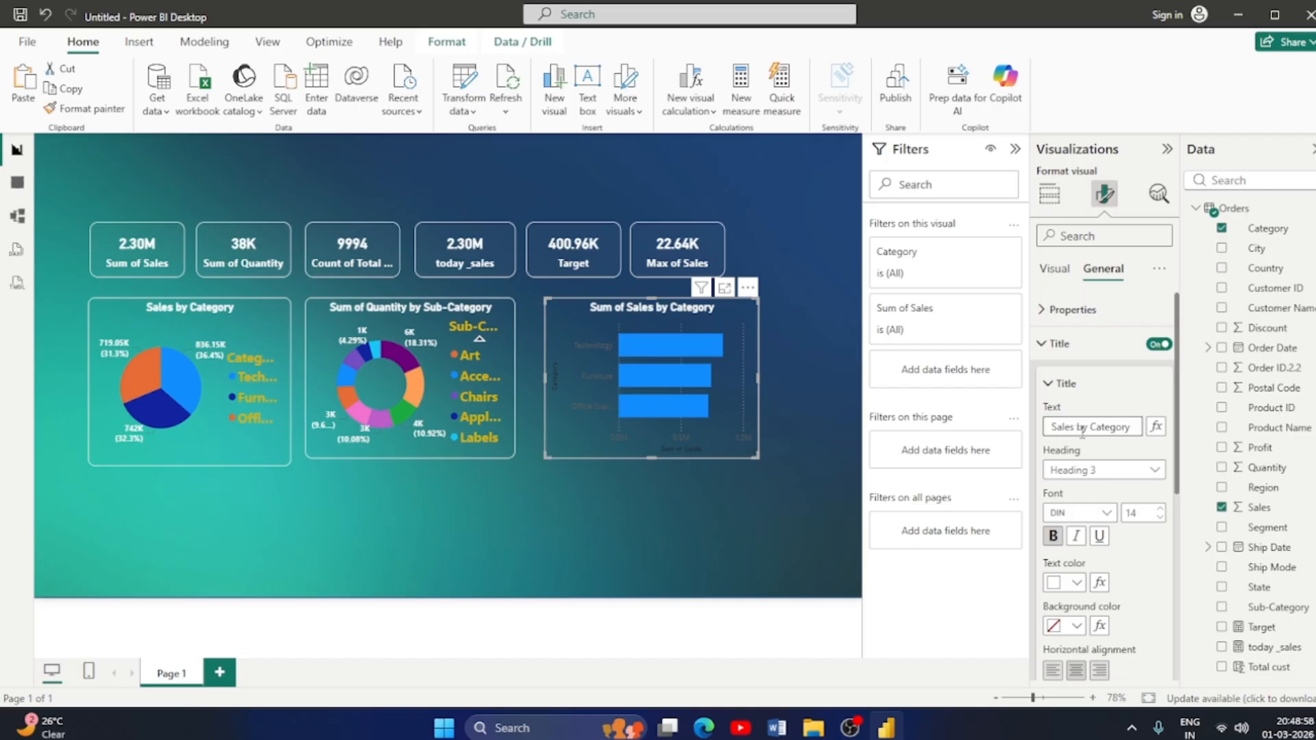
left_click(1076, 671)
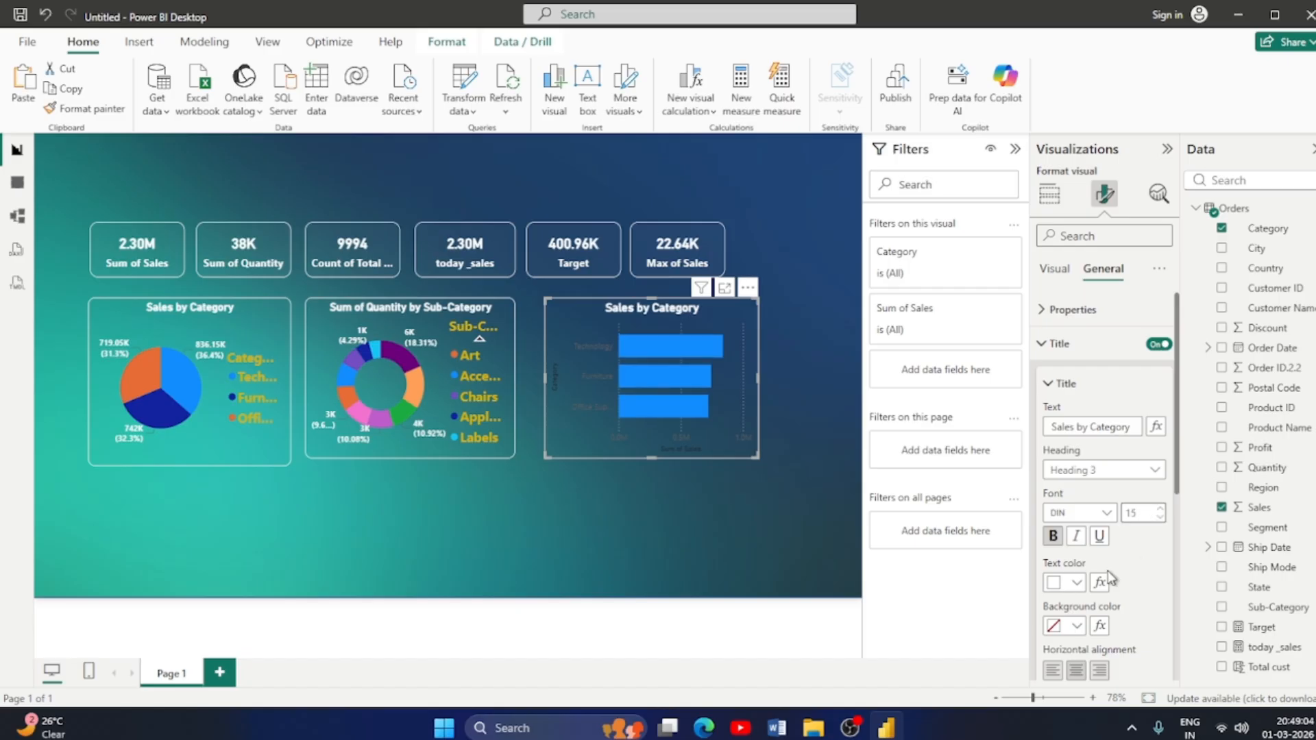
left_click(1047, 394)
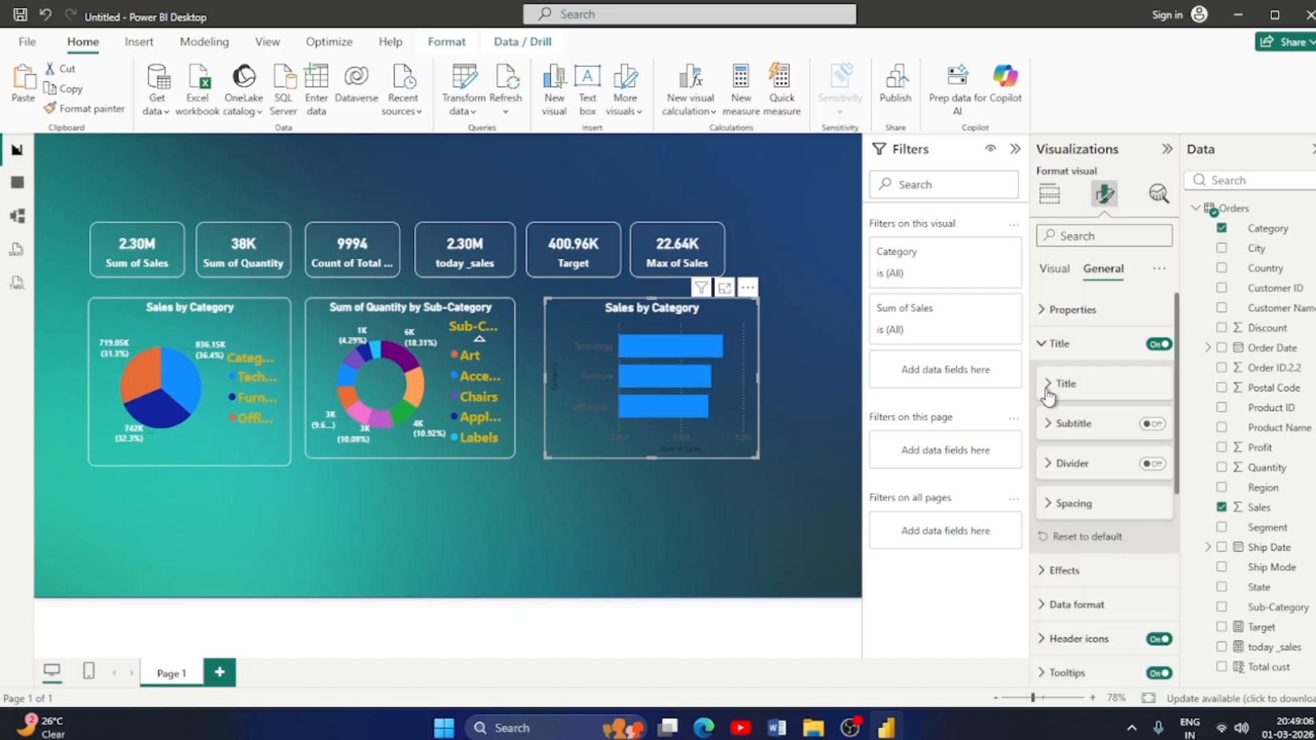
left_click(1049, 344)
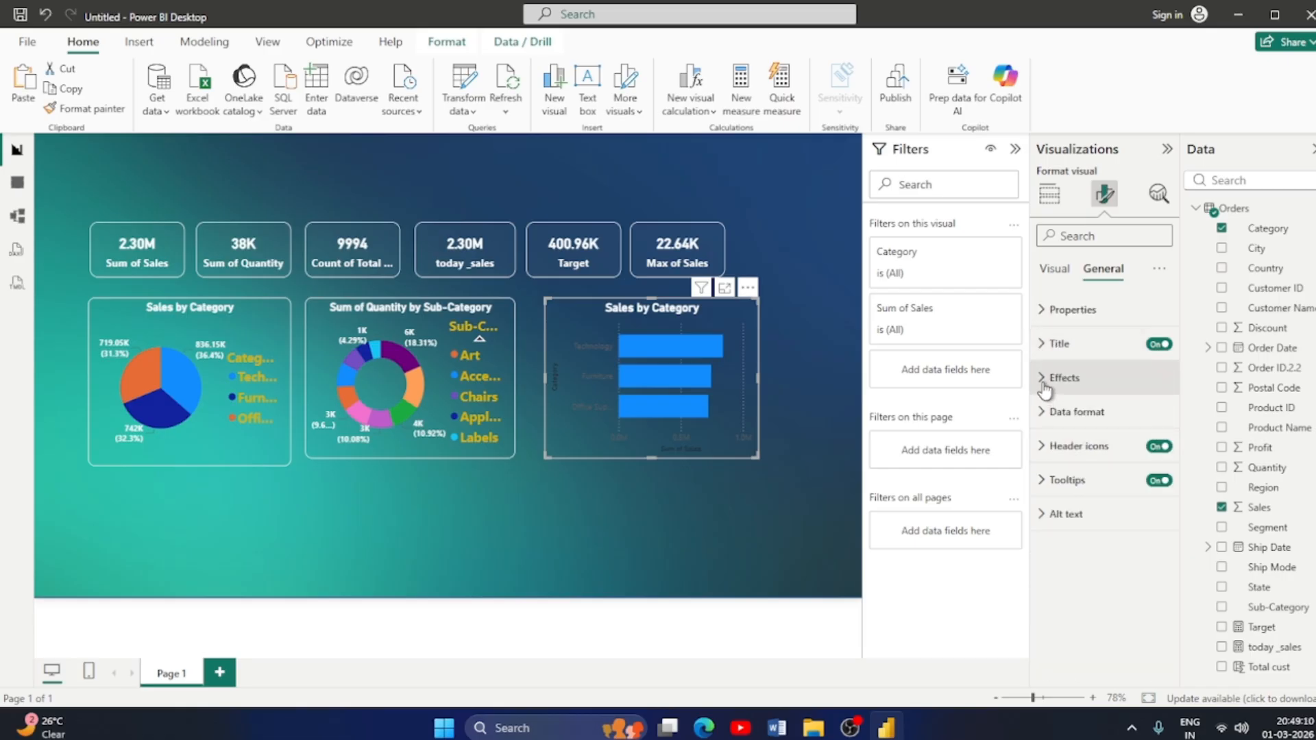
Review the bar chart's background, visual border, data format and header icon settings.
left_click(1047, 378)
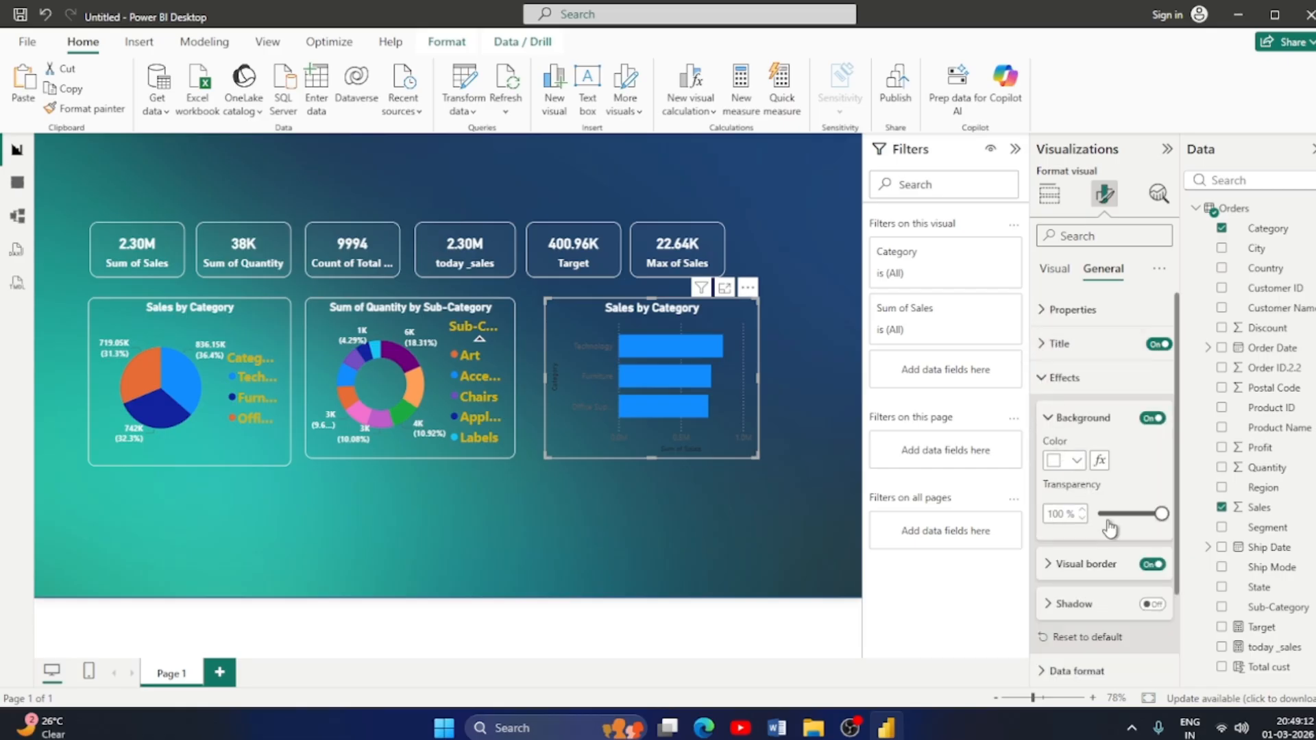
scroll(1058, 534, "down", 3)
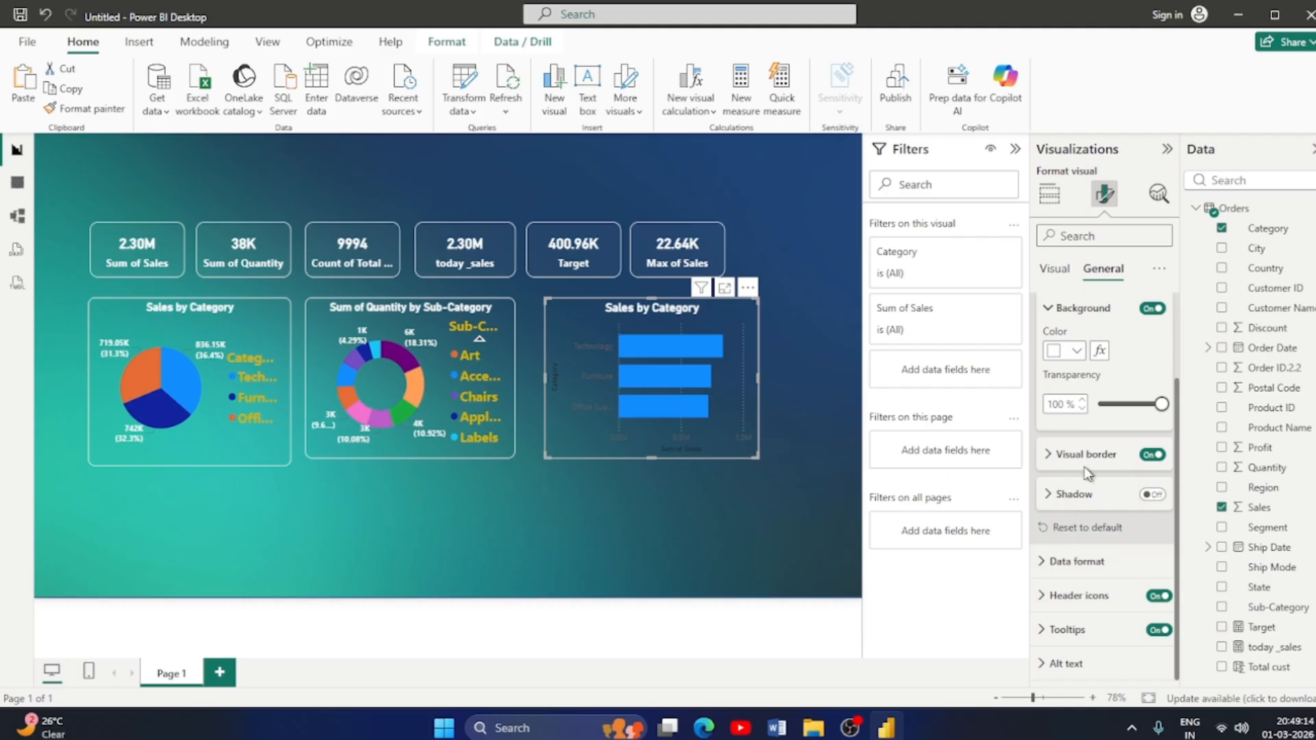
left_click(1050, 455)
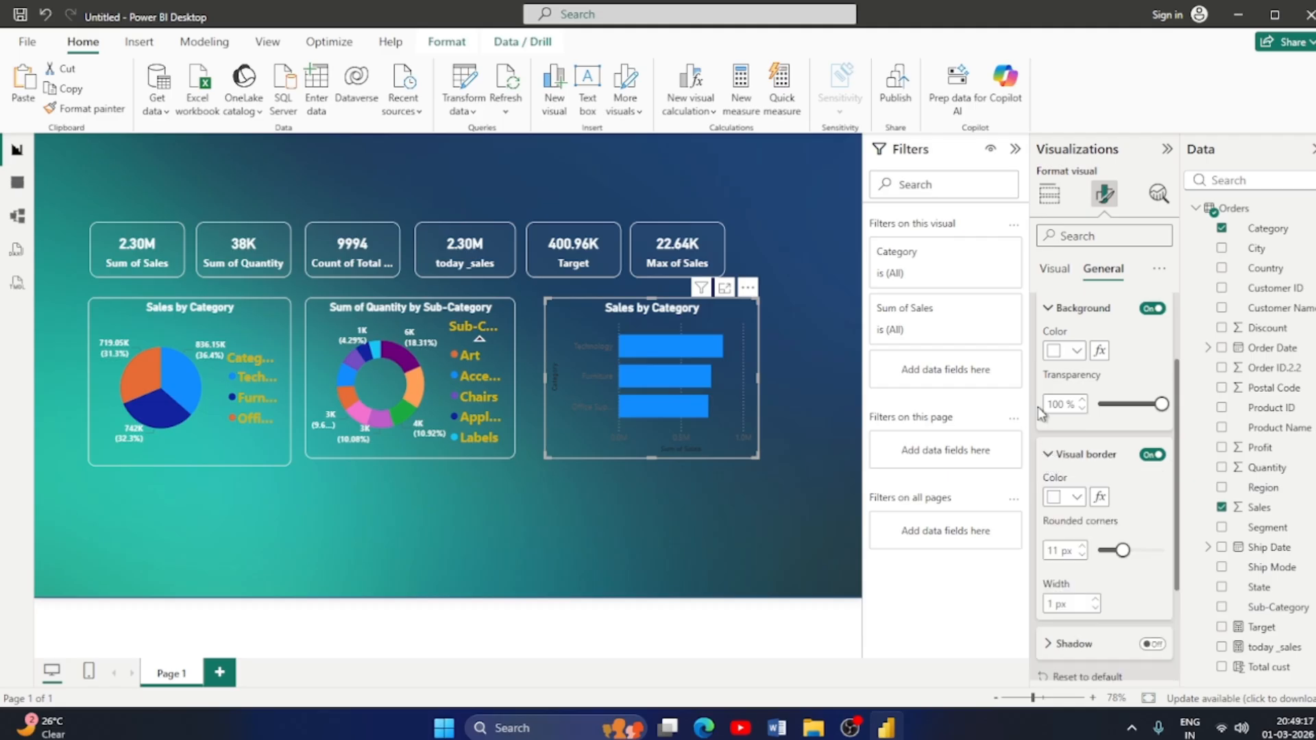
left_click(1048, 310)
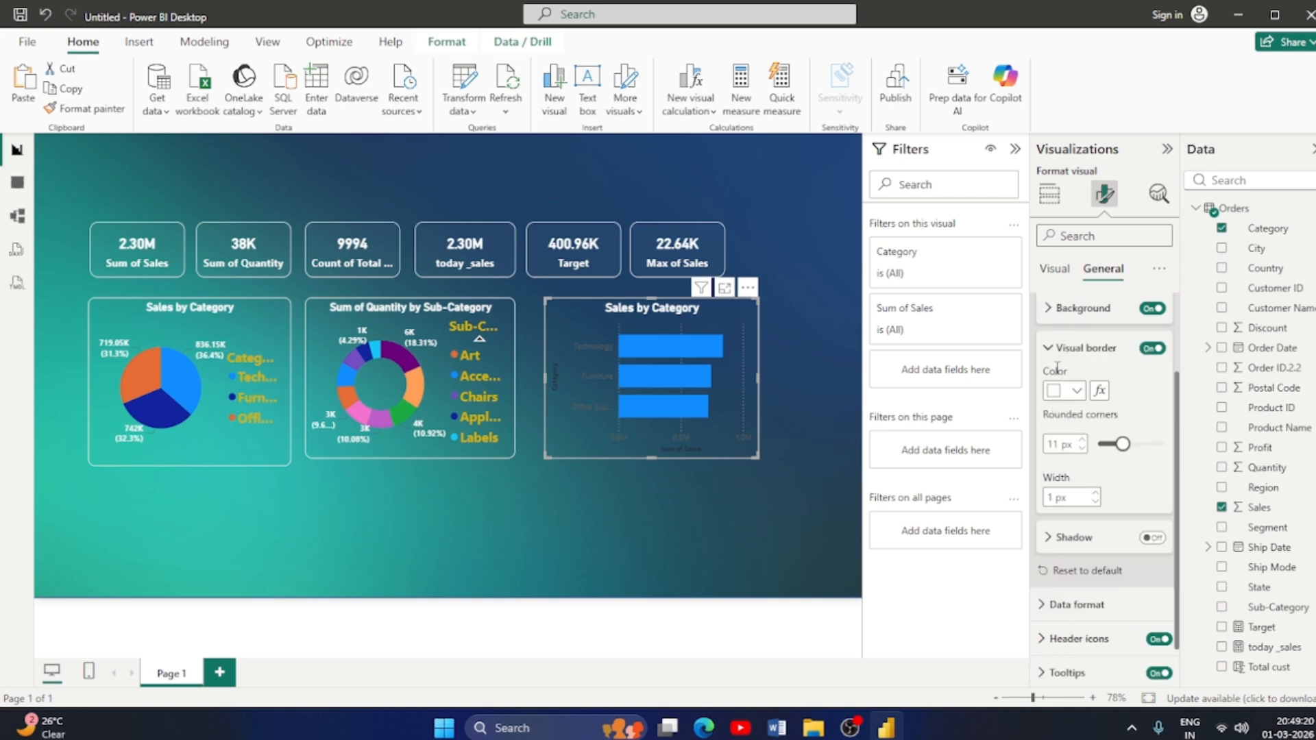
left_click(1050, 348)
left_click(1054, 269)
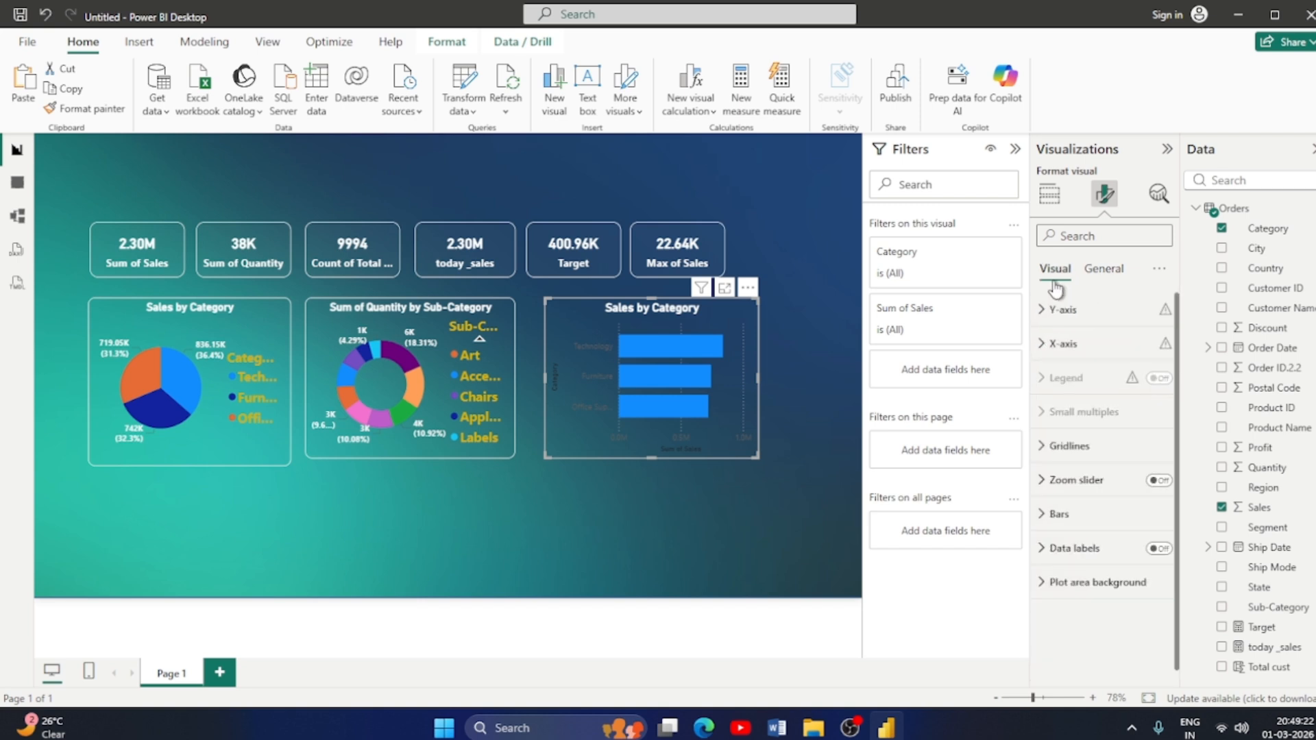
left_click(1091, 272)
left_click(1052, 377)
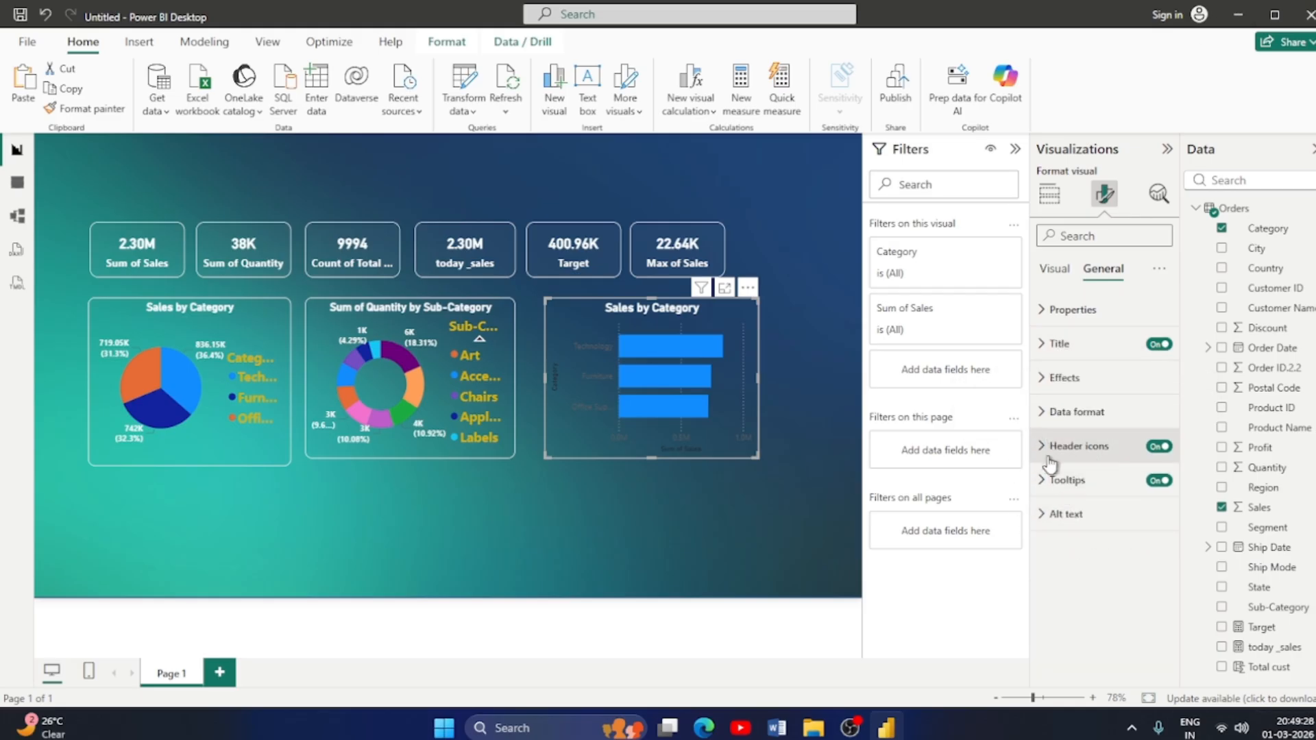
left_click(1038, 411)
scroll(1124, 507, "down", 1)
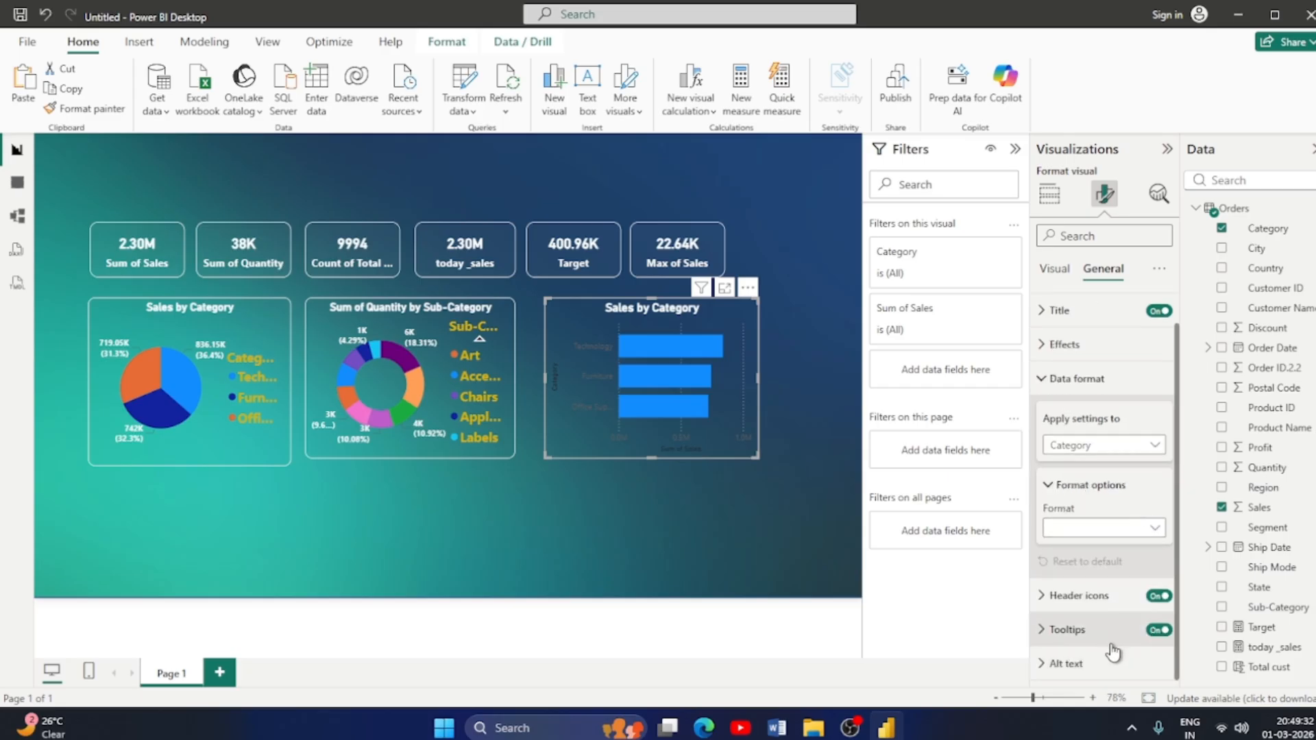
left_click(1044, 596)
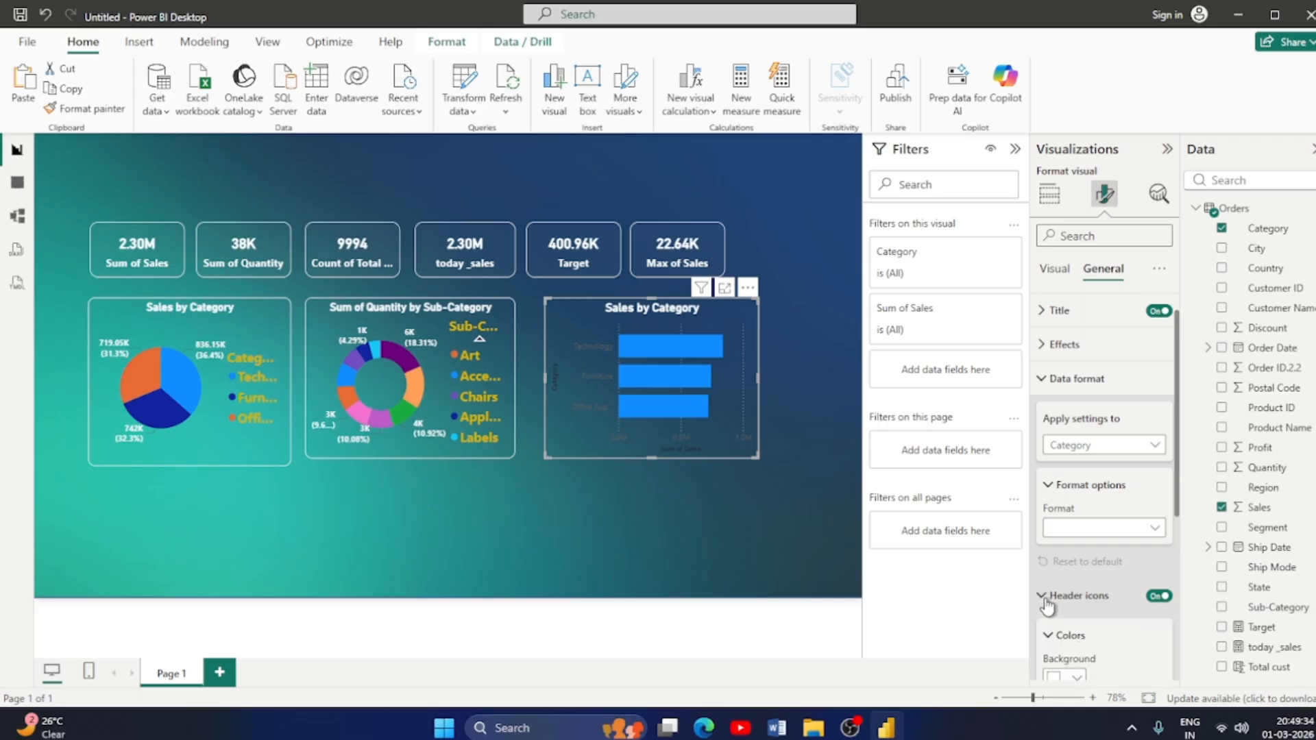
left_click(1044, 596)
scroll(1104, 358, "up", 2)
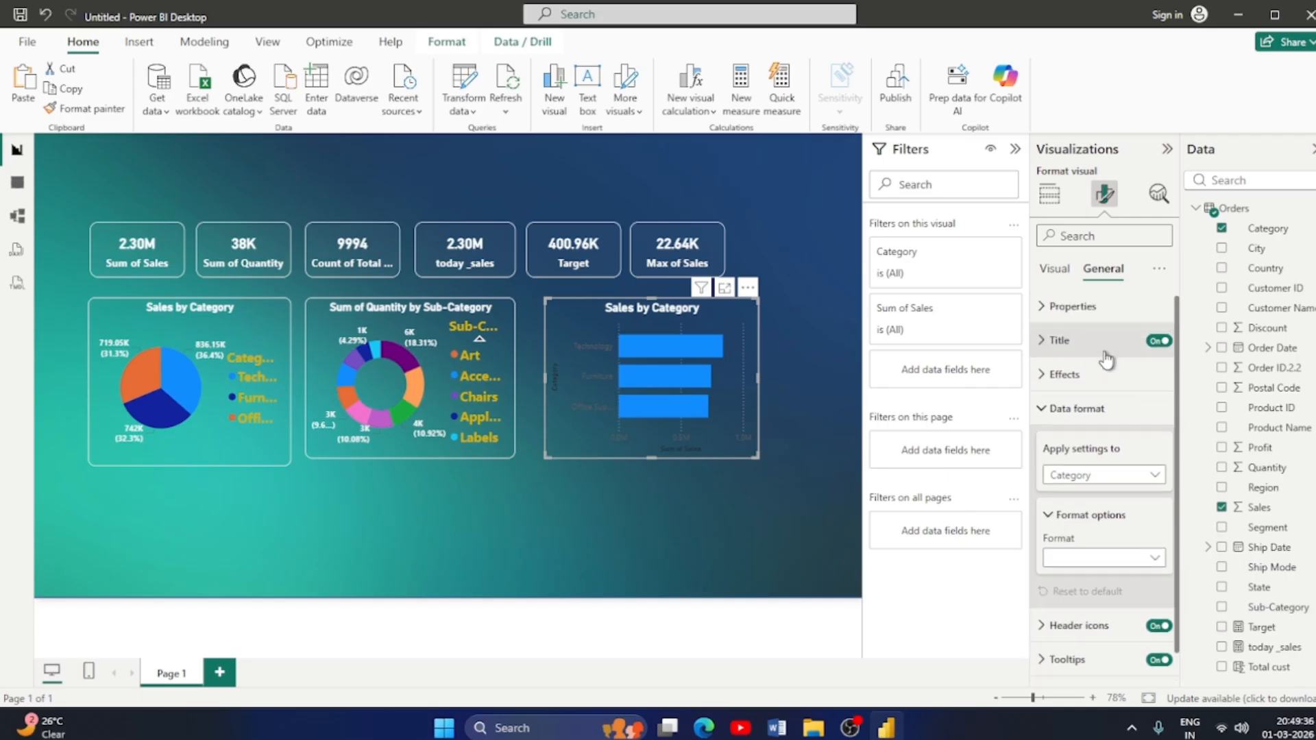
Set the bar chart's height to 260 and width to 313 to match the pie chart.
left_click(1044, 314)
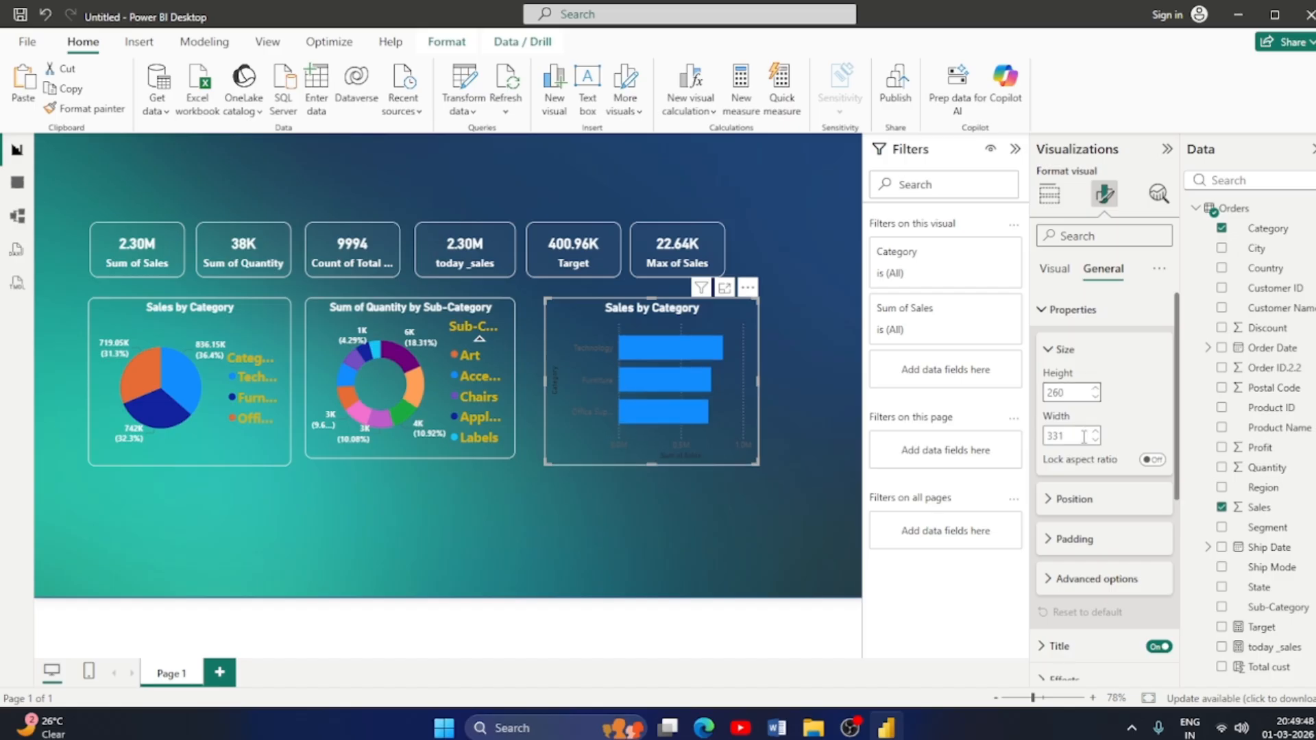
left_click(246, 442)
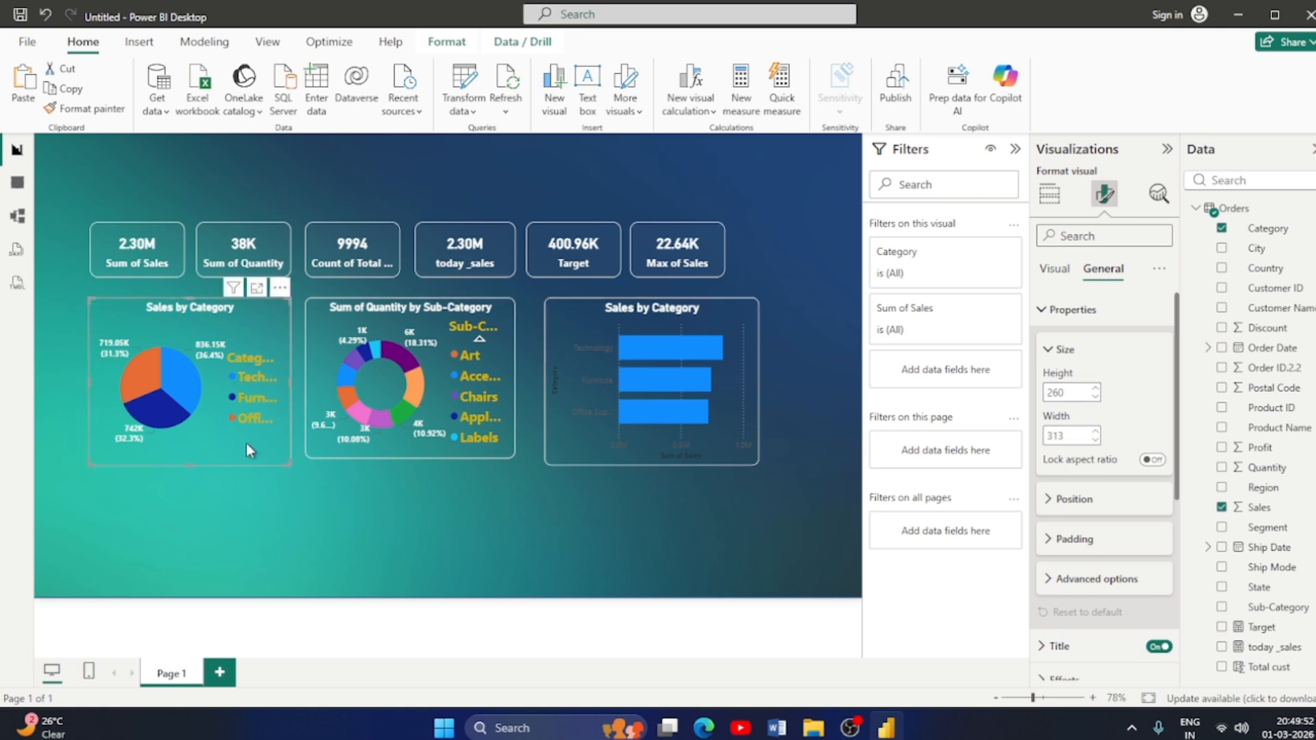
left_click(607, 452)
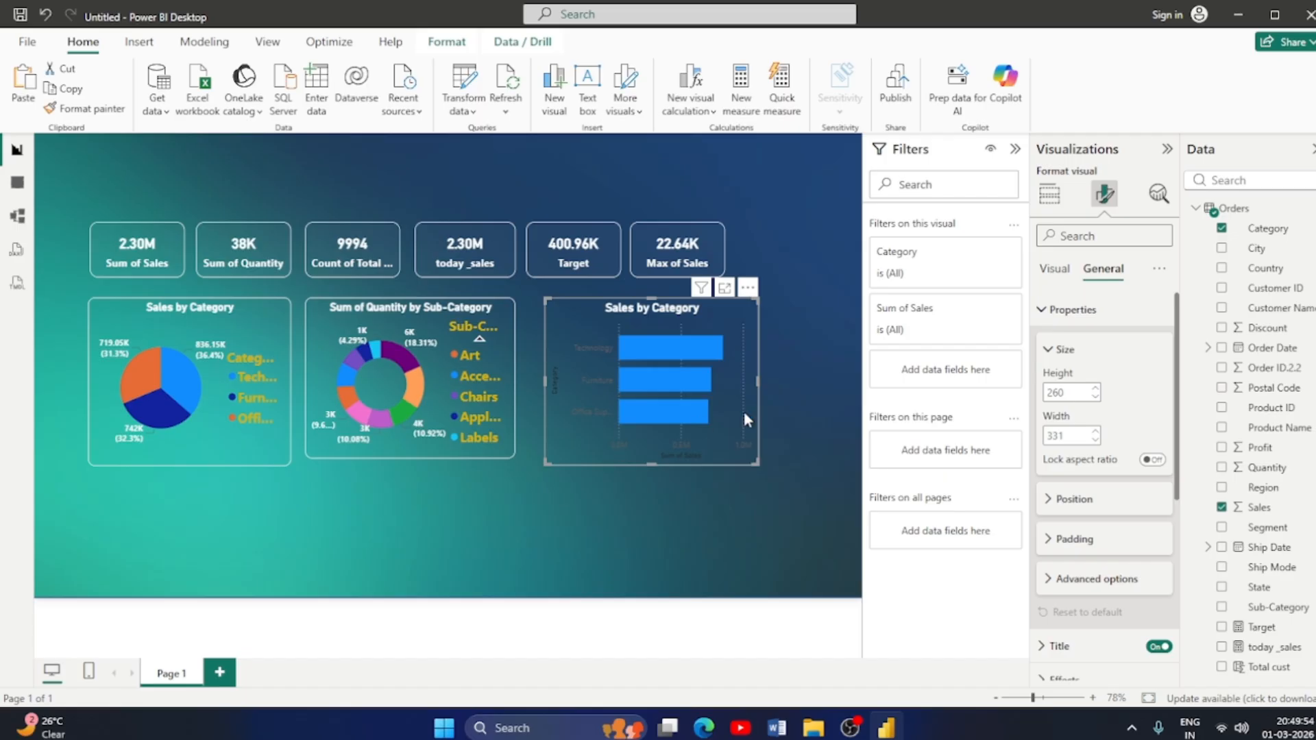
left_click(1095, 440)
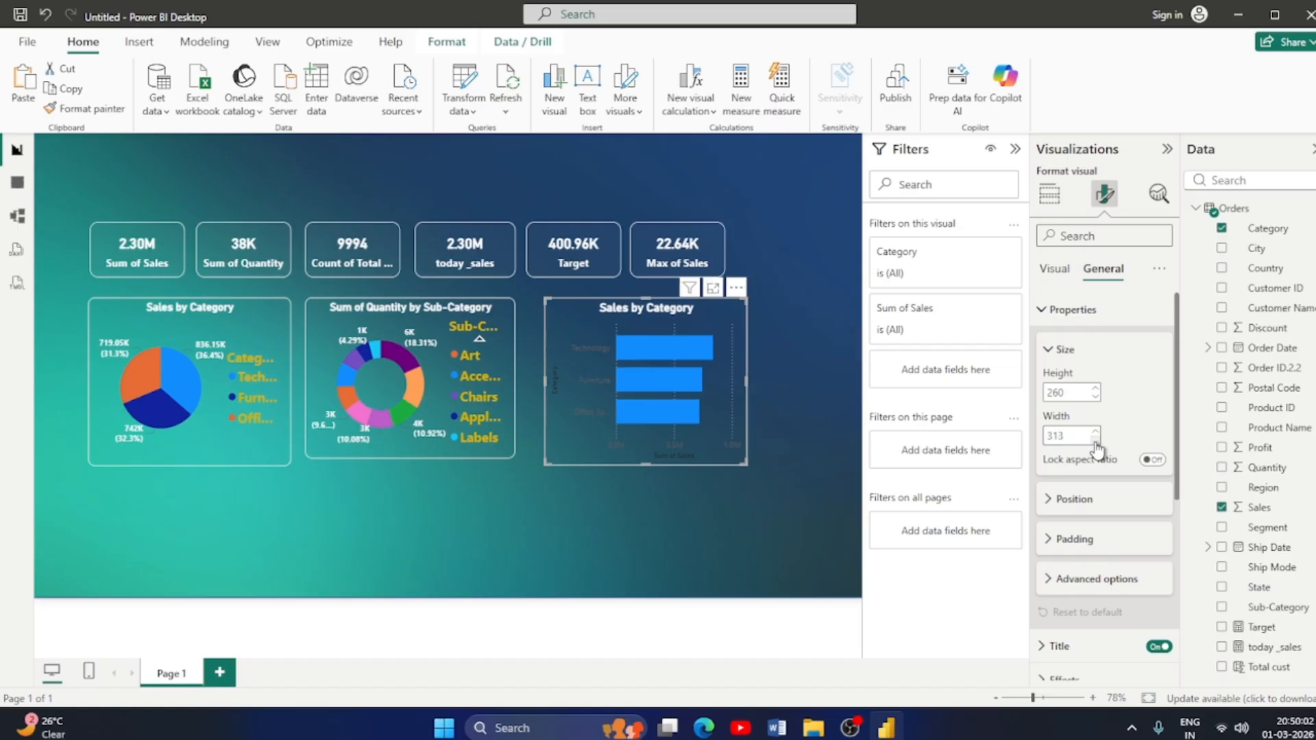
Set the donut chart's height to 260 and reduce its width to match the 313-wide bar chart.
left_click(457, 457)
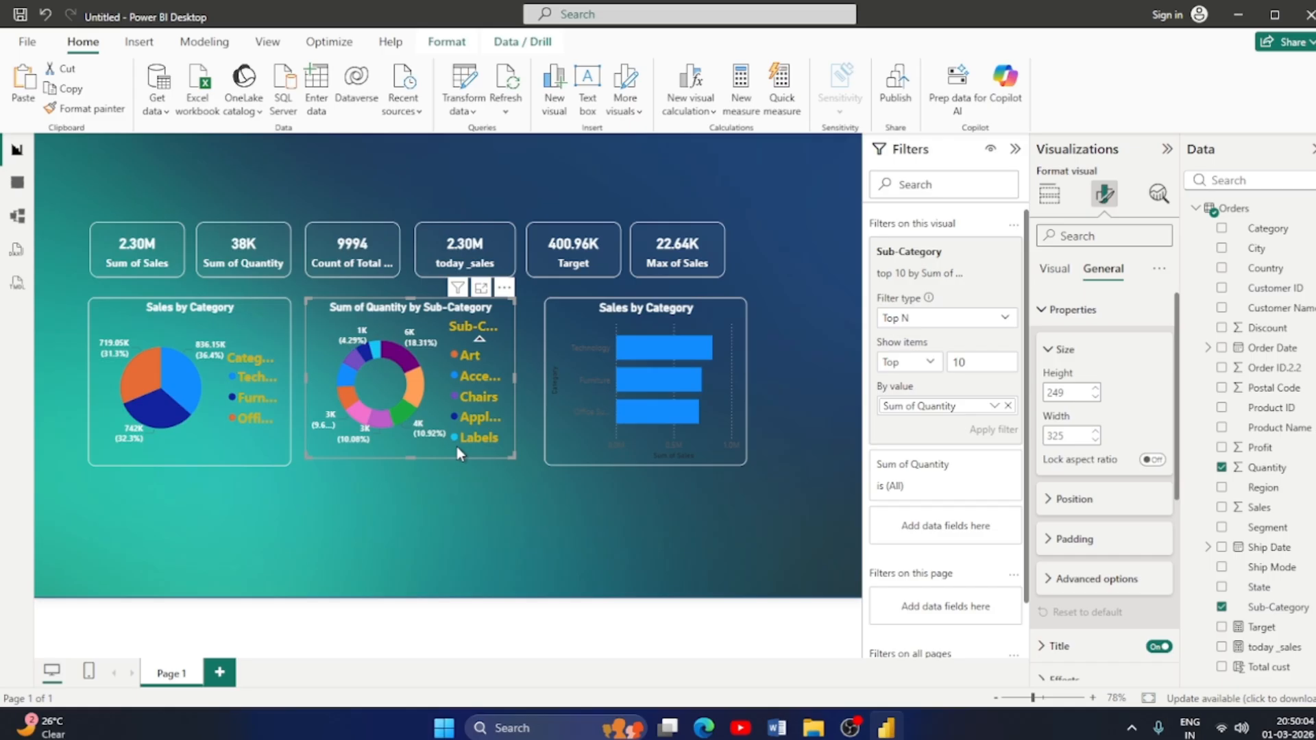
left_click(456, 444)
left_click(1095, 388)
left_click(1095, 388)
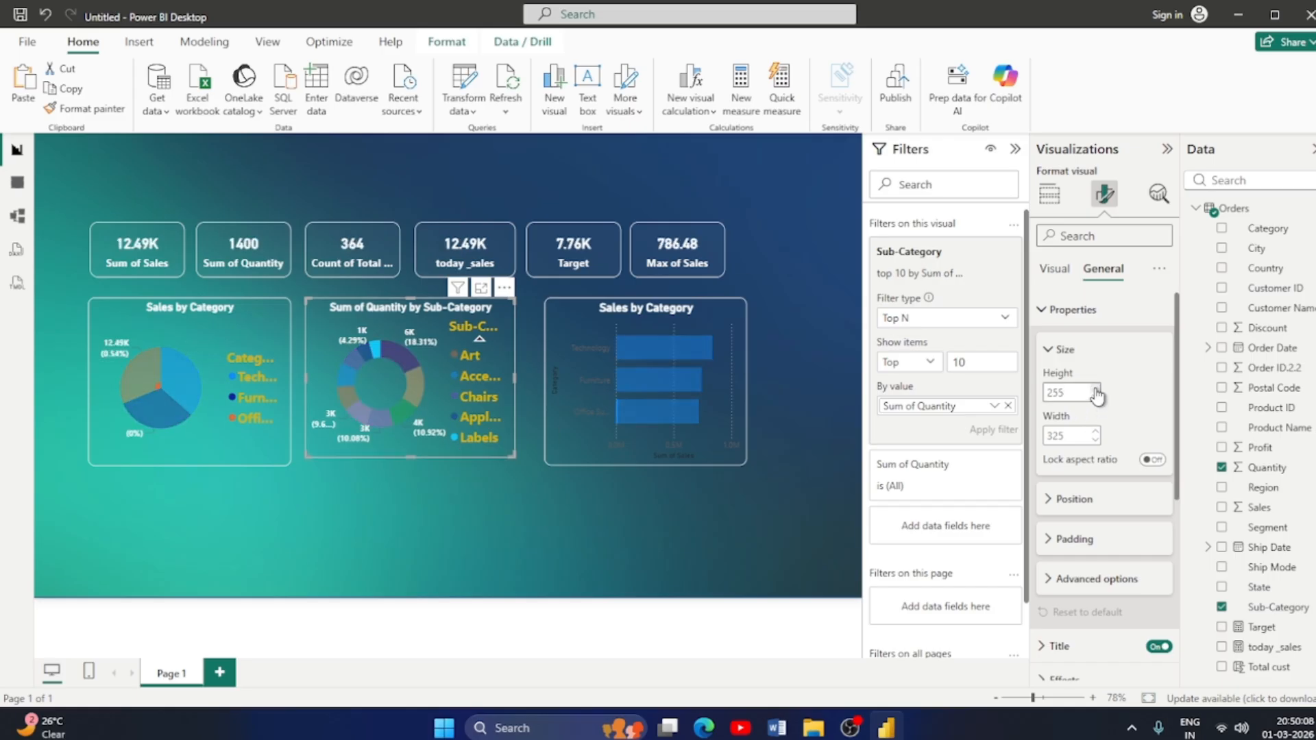
left_click(1095, 388)
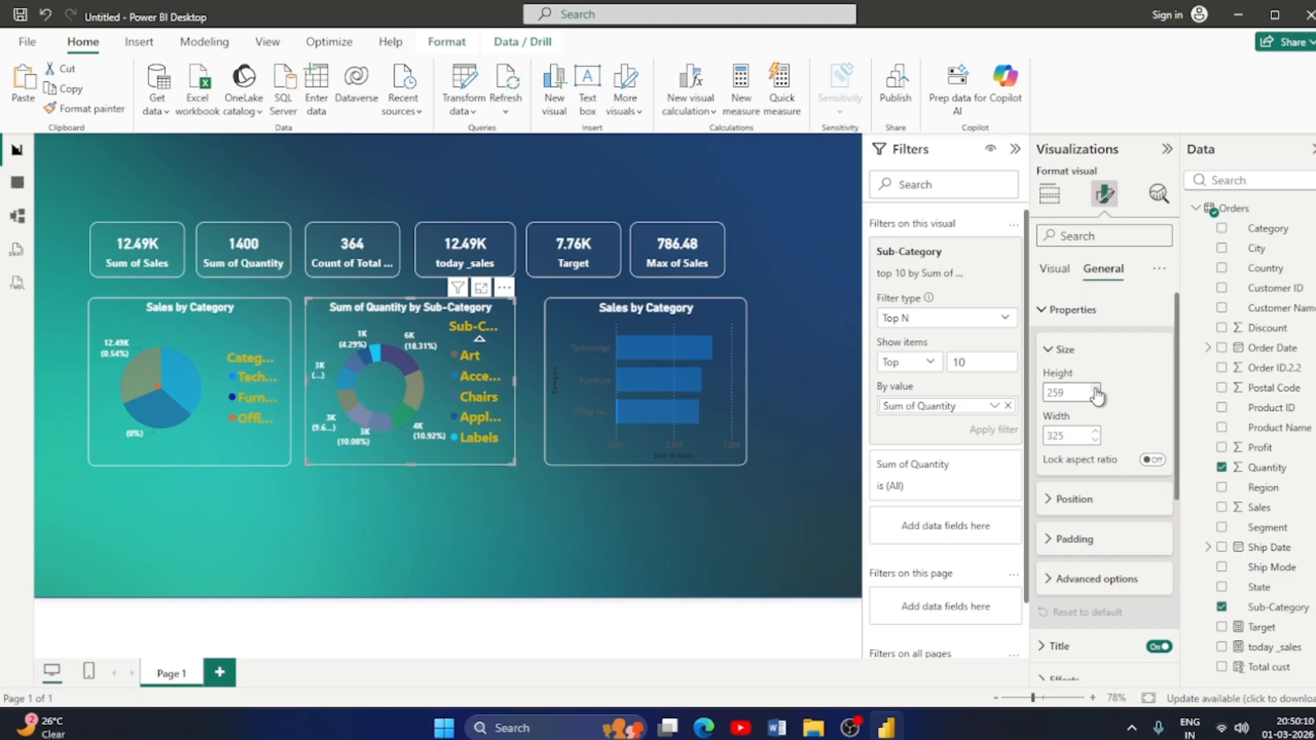
left_click(1095, 396)
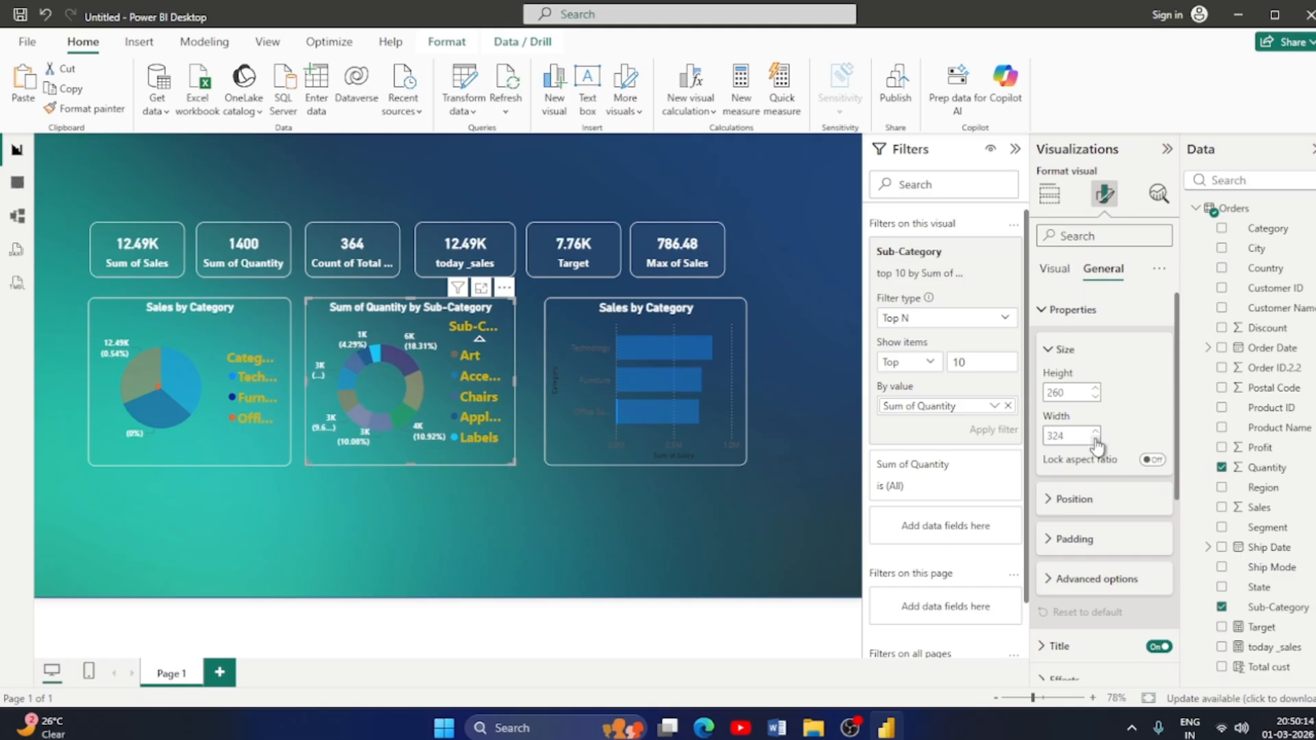
left_click(1095, 440)
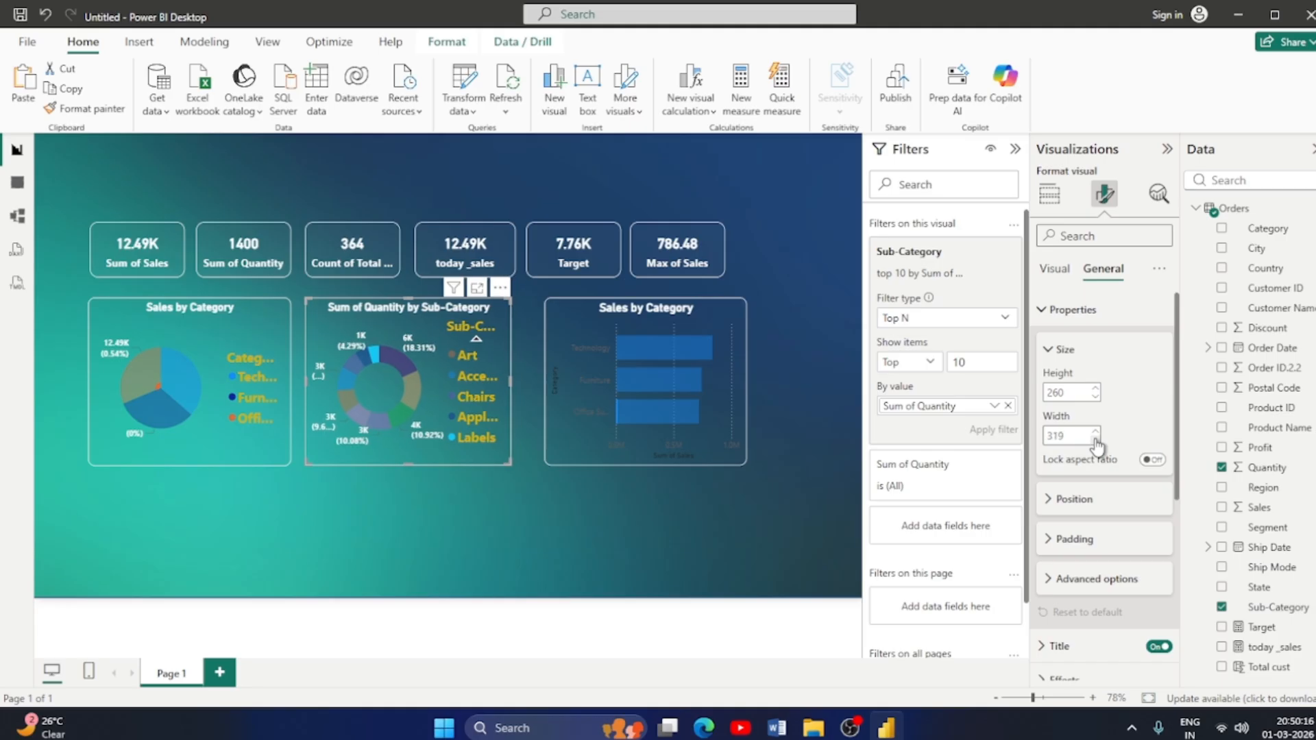
left_click(1095, 439)
left_click(1095, 439)
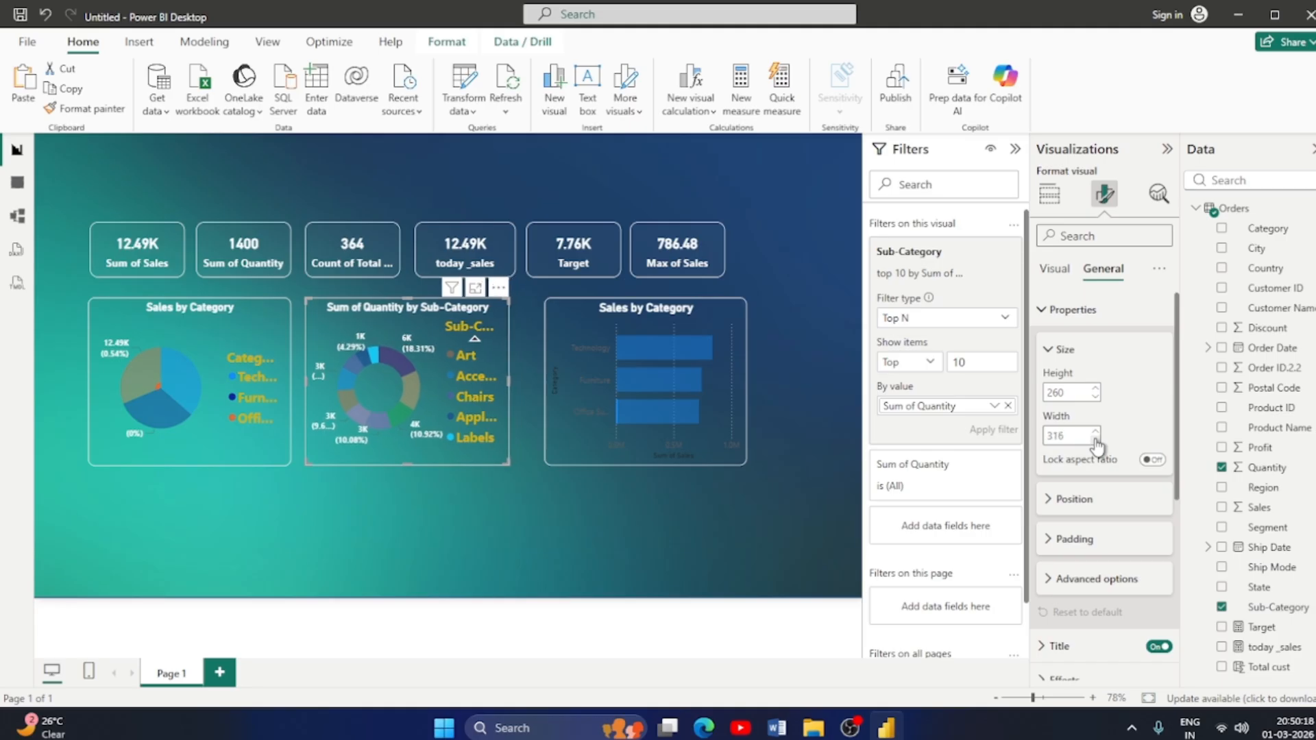
Recolour the Sales by Category bar chart's bars gold with 46% transparency.
left_click(680, 455)
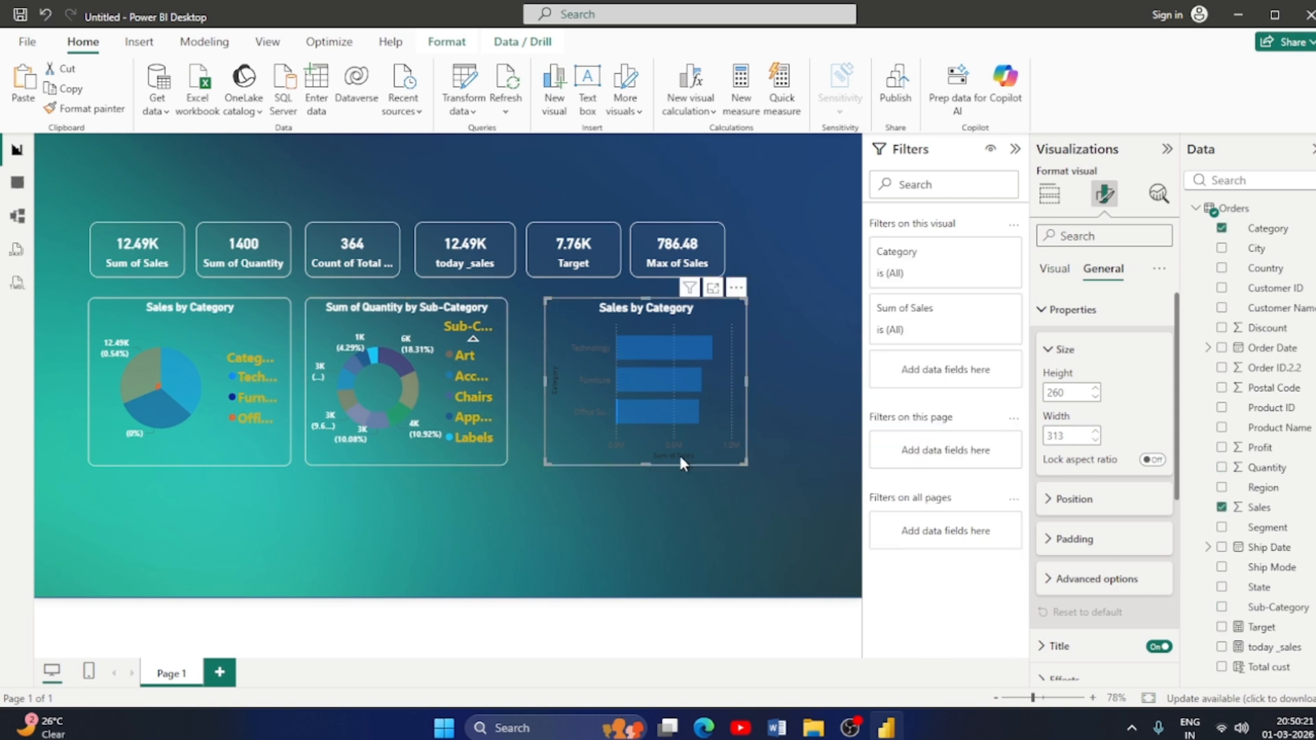
left_click(1038, 579)
left_click(1067, 272)
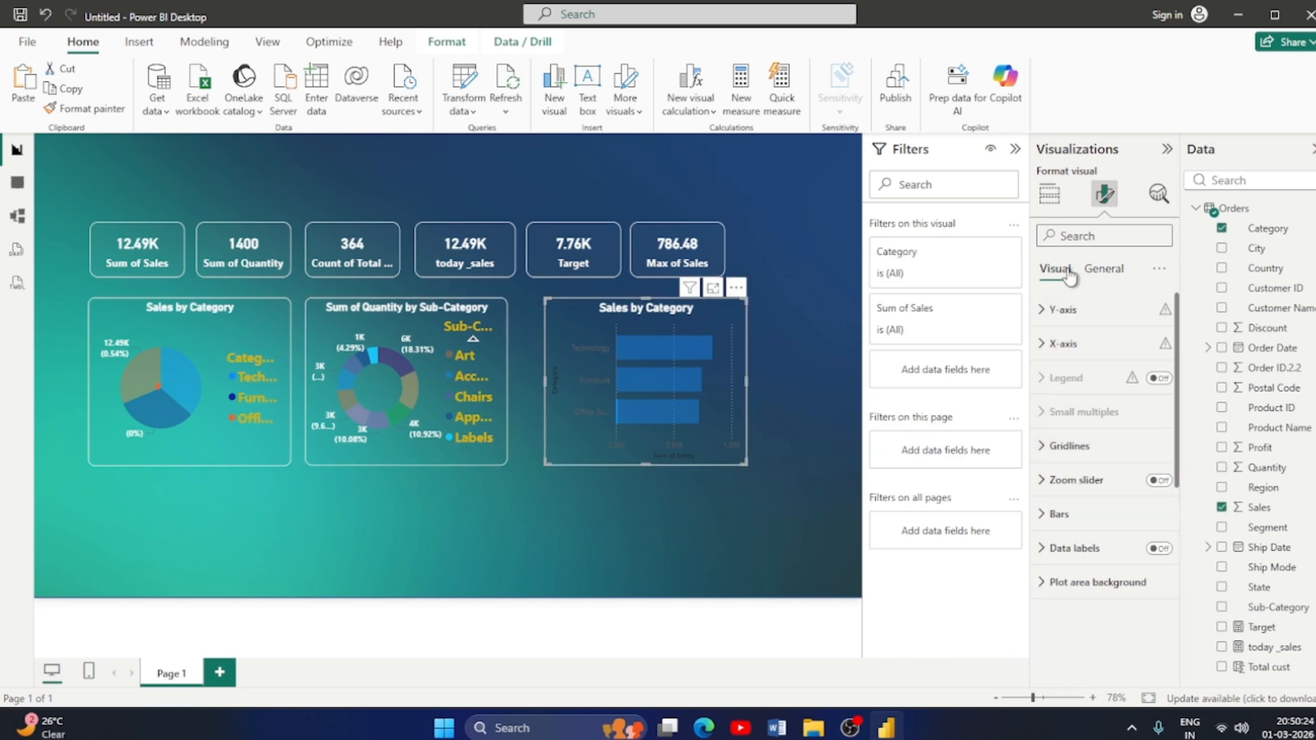
left_click(1047, 343)
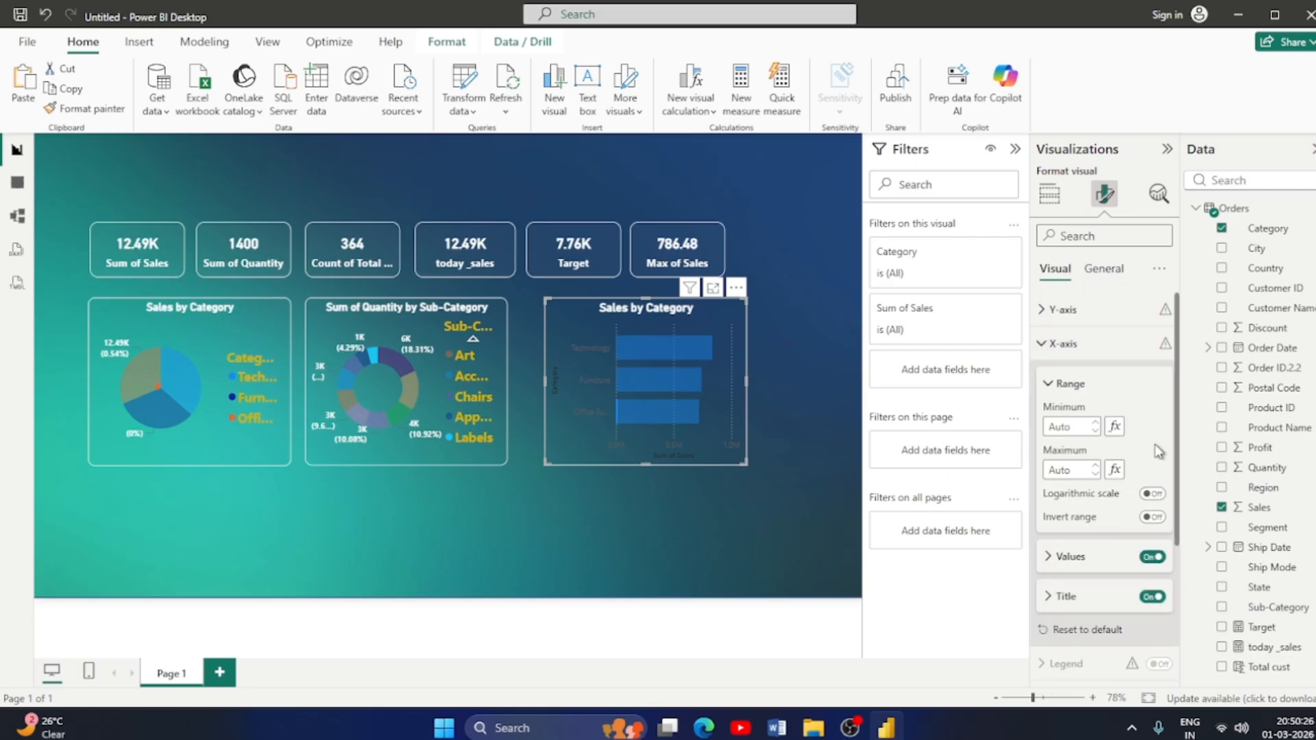
left_click(1048, 384)
left_click(1040, 346)
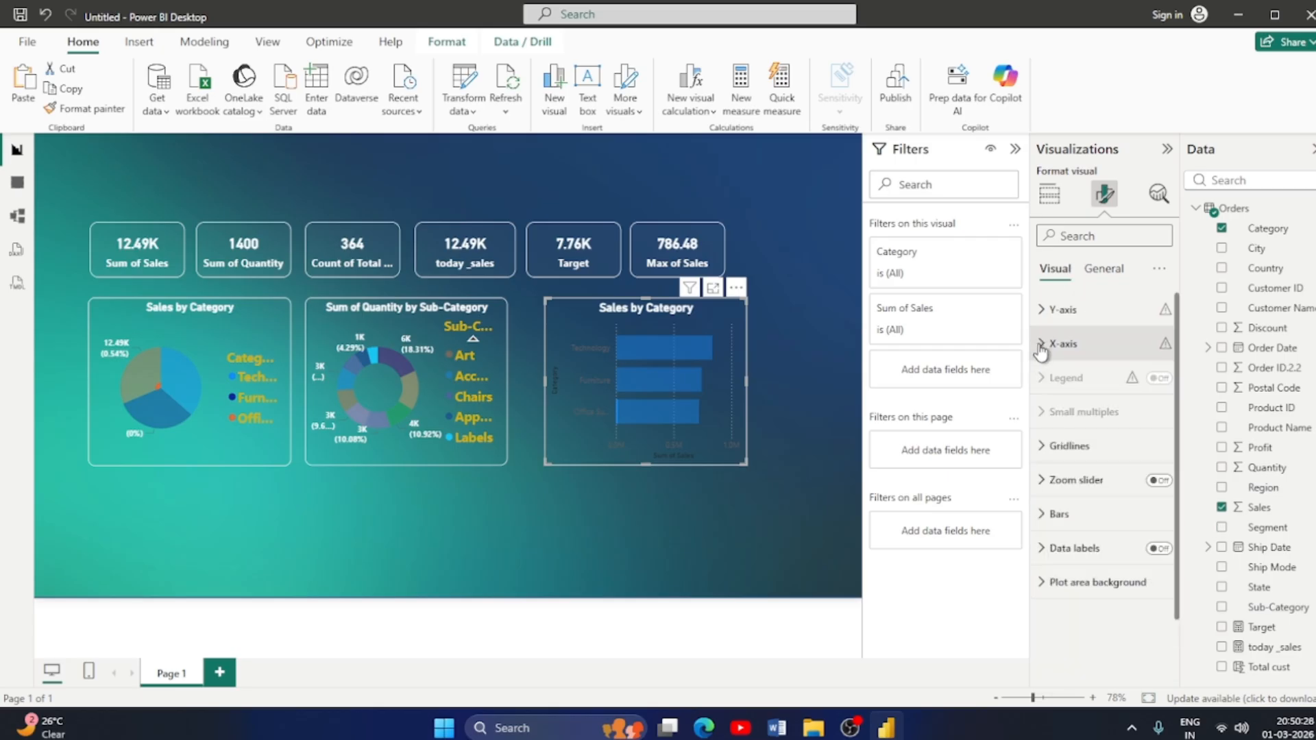
left_click(1044, 515)
scroll(1129, 578, "down", 3)
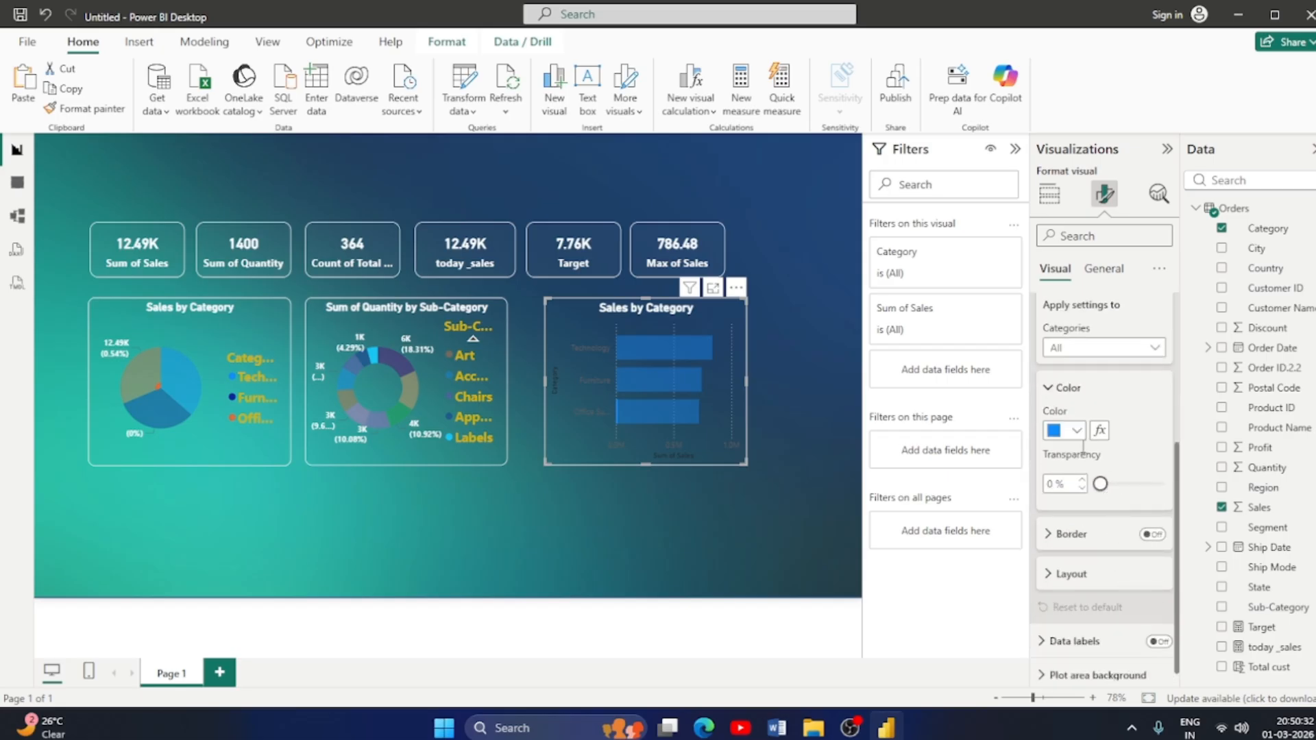
left_click(1077, 432)
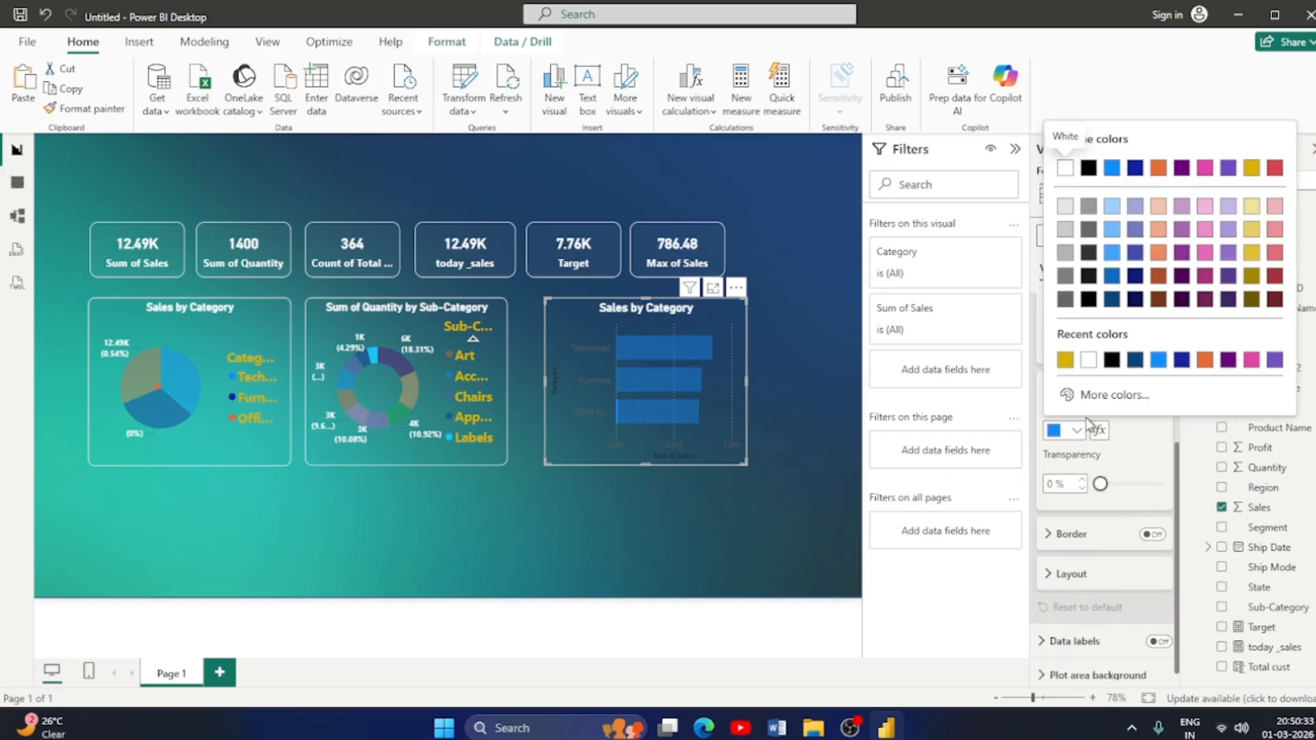
left_click(1065, 359)
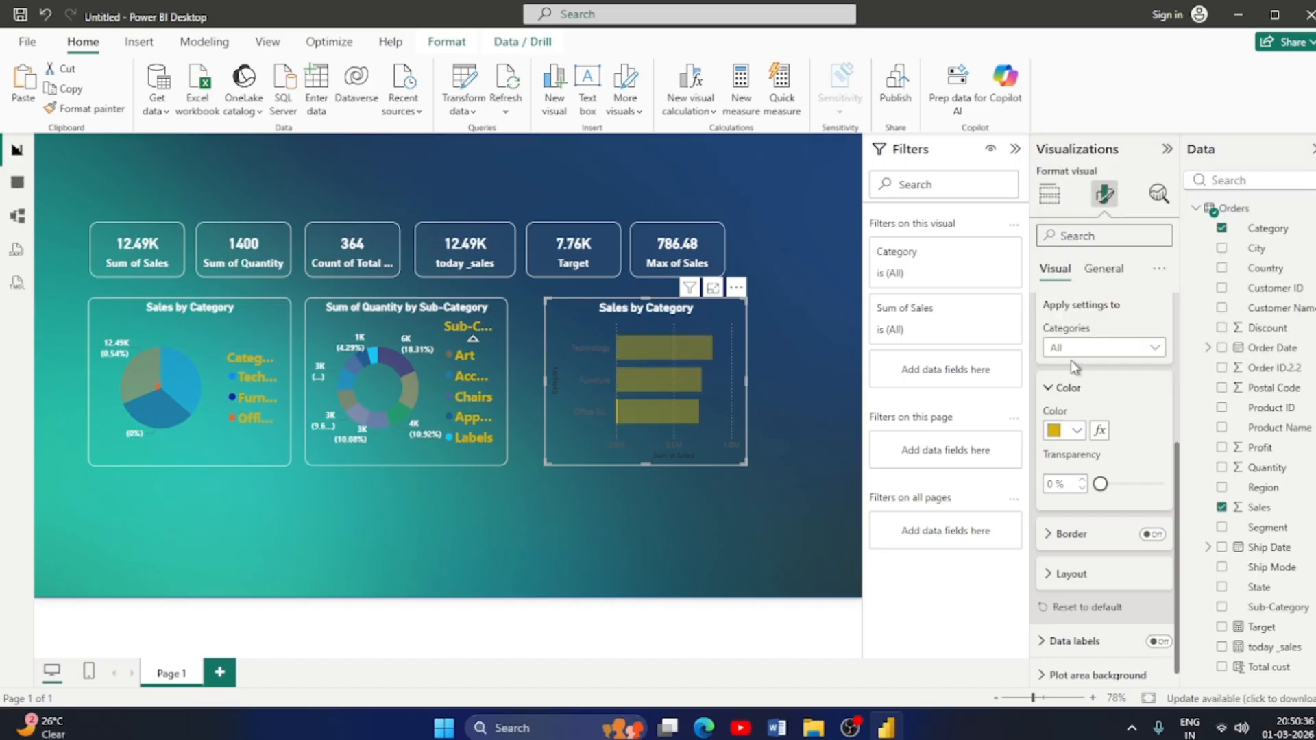
left_click(1130, 483)
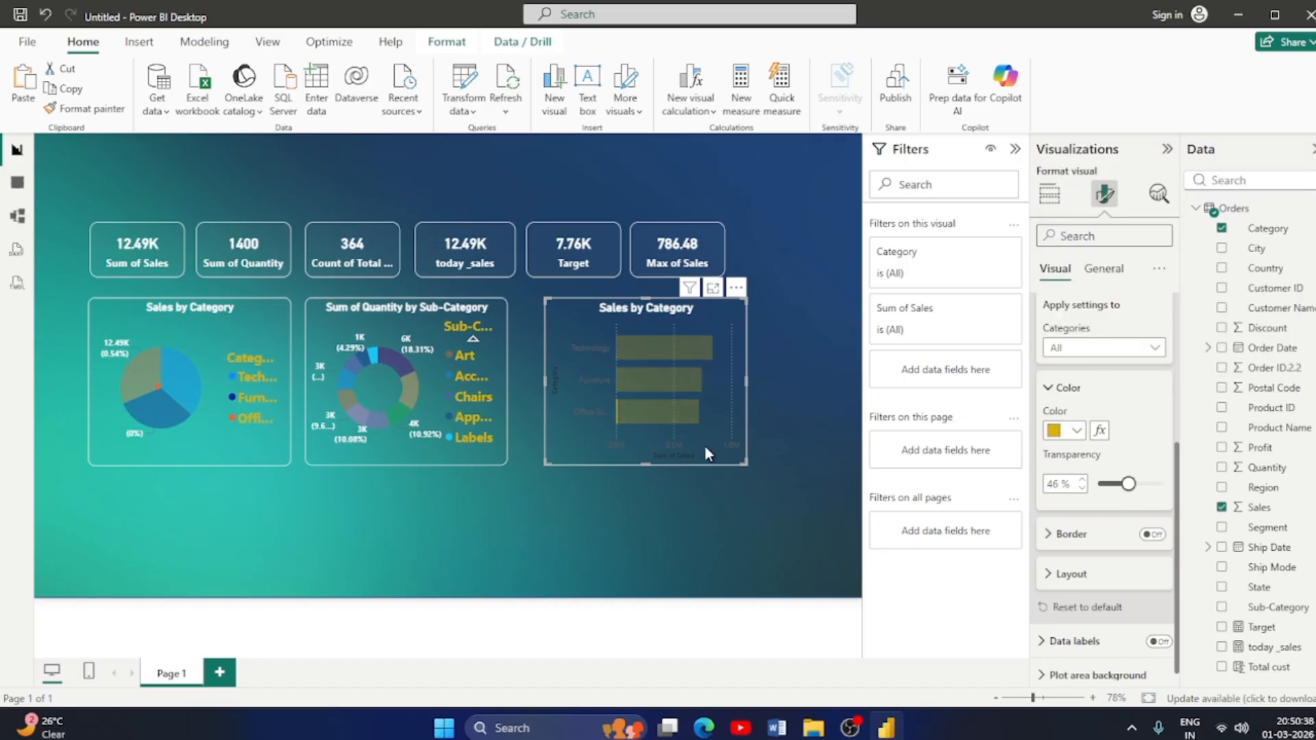
left_click(677, 511)
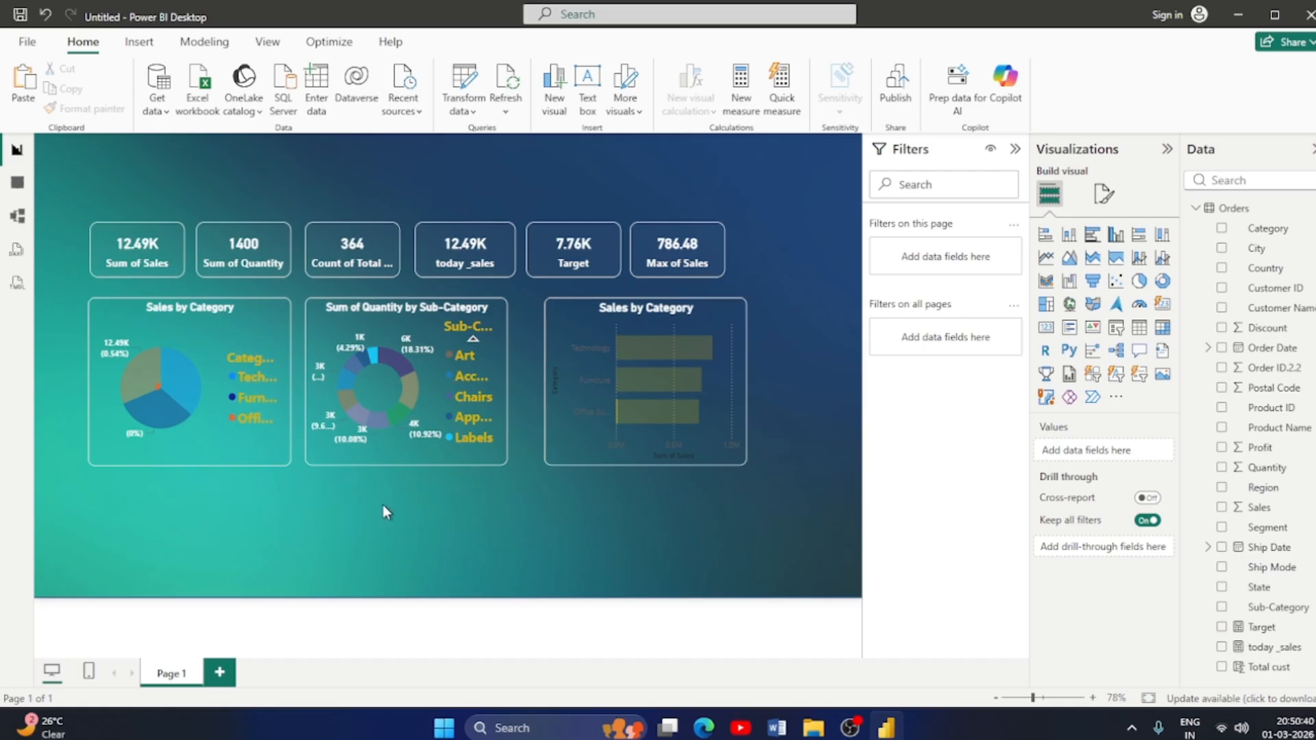
Check the cards against the pie chart's cross-filtering and clear the pie slice selection to restore the unfiltered dashboard.
left_click(183, 344)
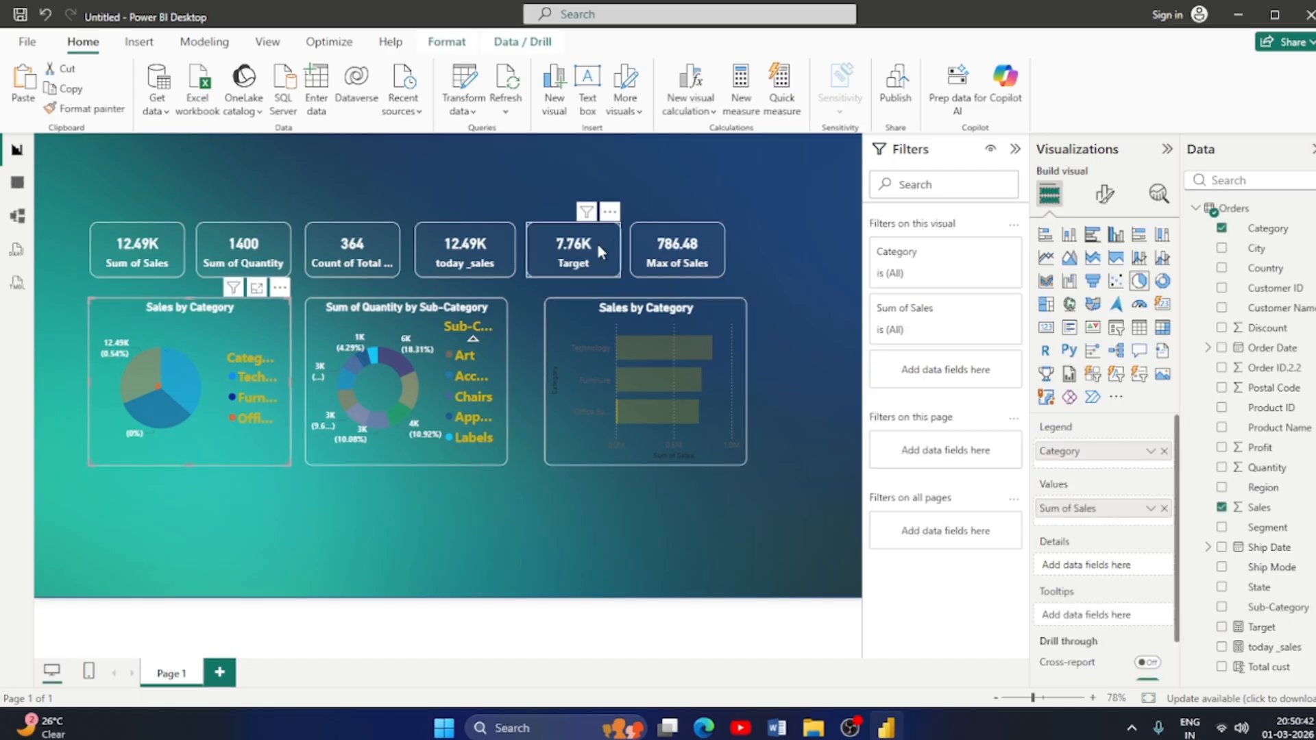
left_click(594, 240)
left_click(687, 247)
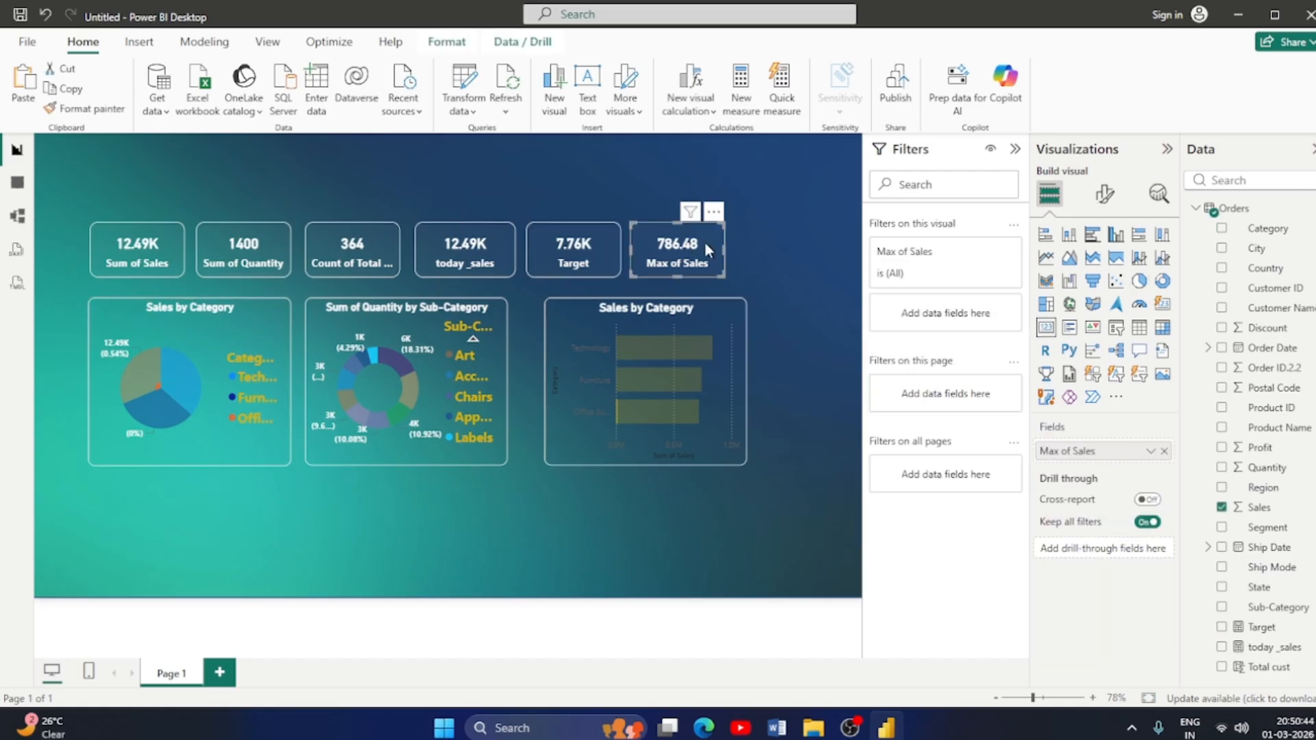
left_click(465, 459)
left_click(214, 420)
left_click(142, 393)
left_click(403, 475)
Turn on data labels for the Sales by Category bar chart.
left_click(695, 453)
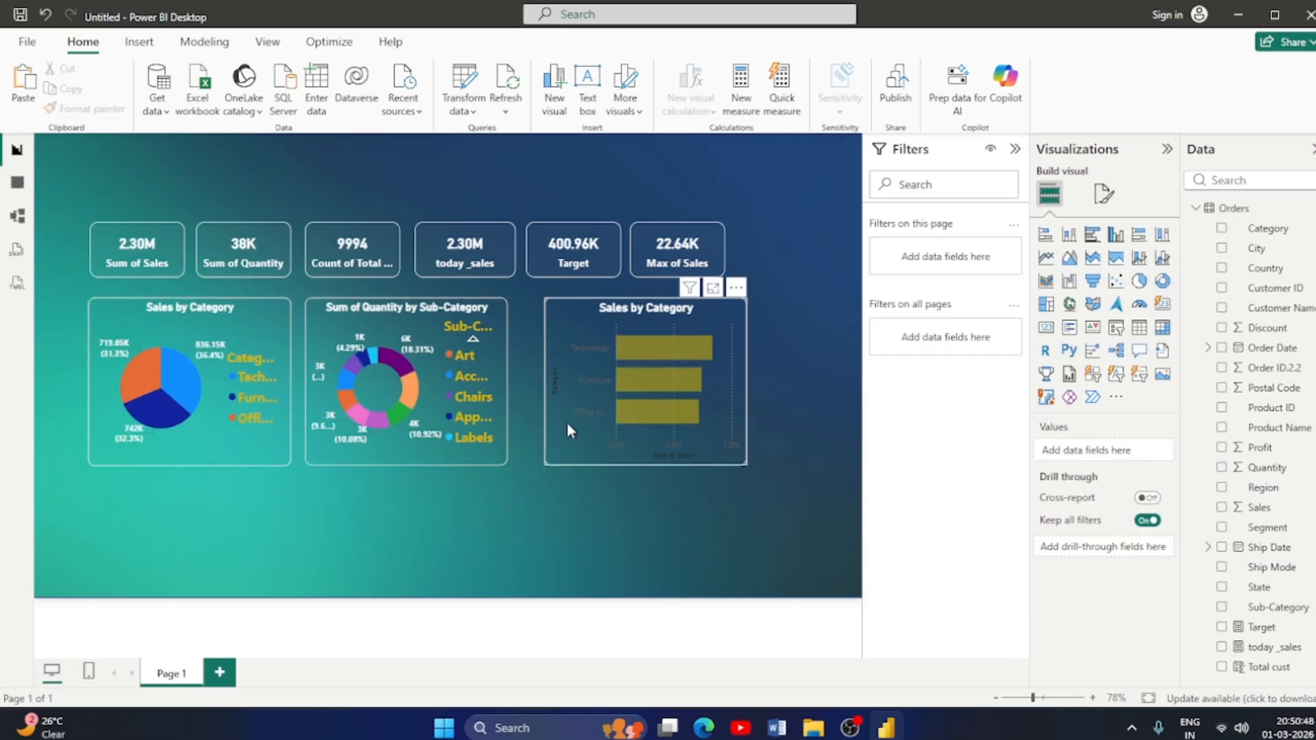
left_click(1100, 194)
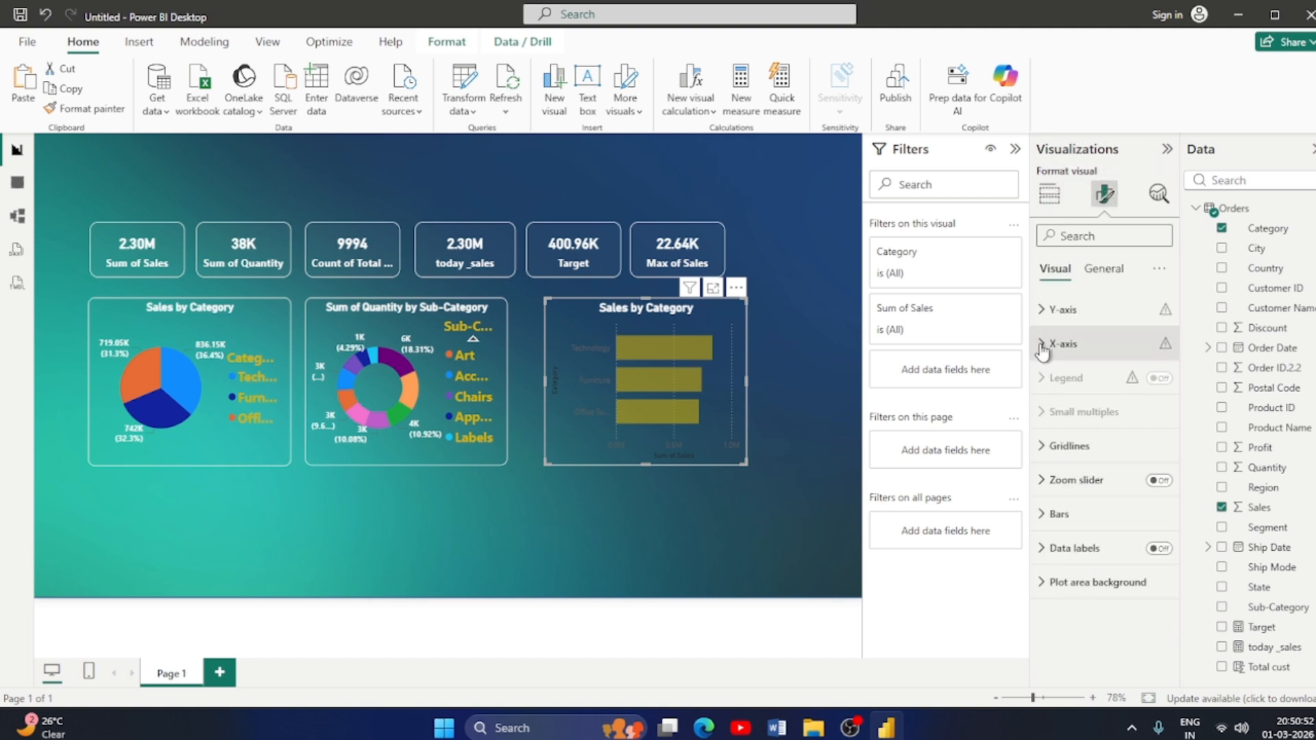
left_click(1043, 345)
left_click(1042, 346)
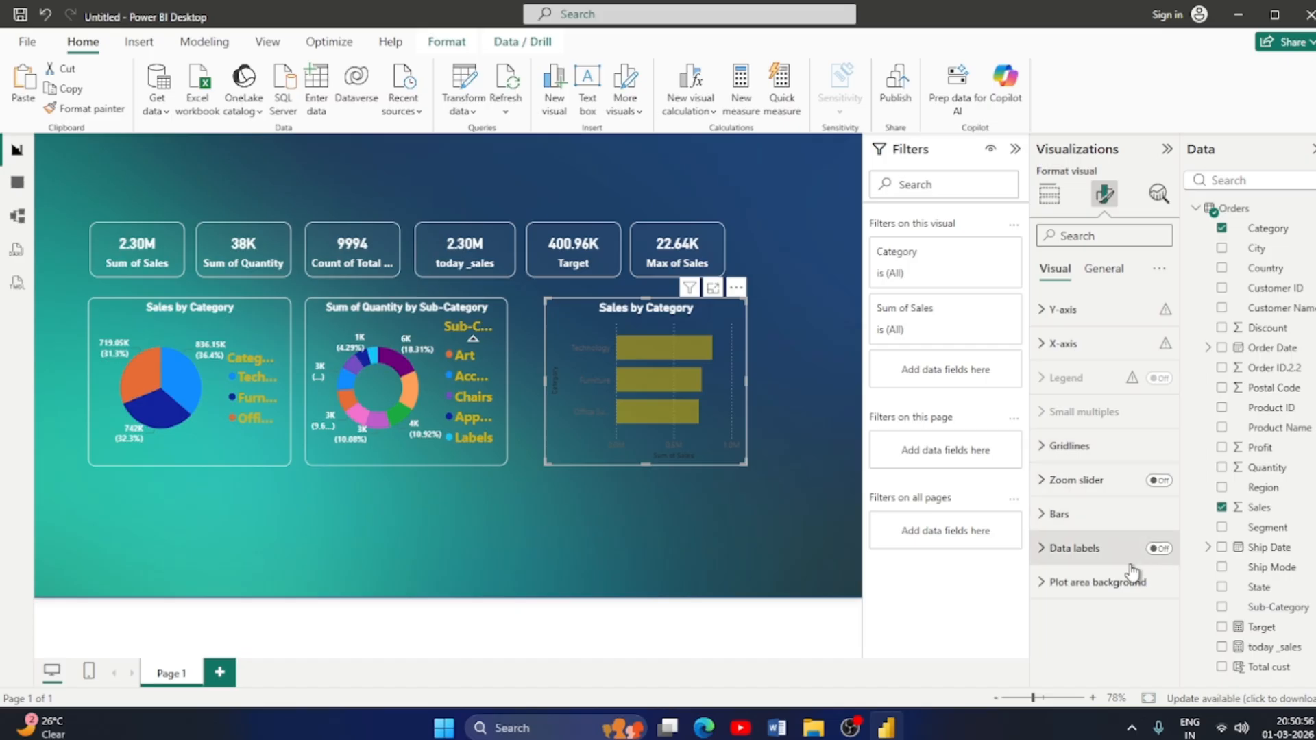
left_click(1158, 550)
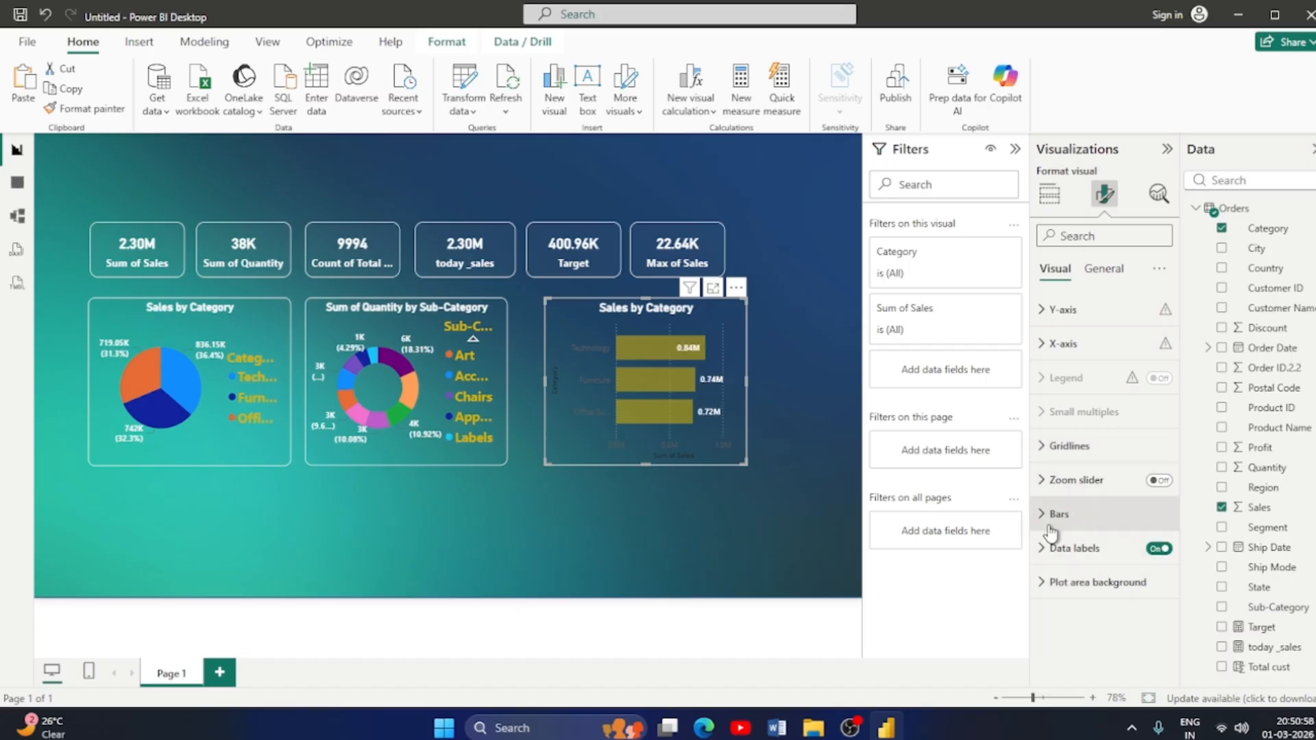
Make the bar chart's data label values white and remove their bold formatting.
left_click(1041, 554)
scroll(1077, 544, "down", 5)
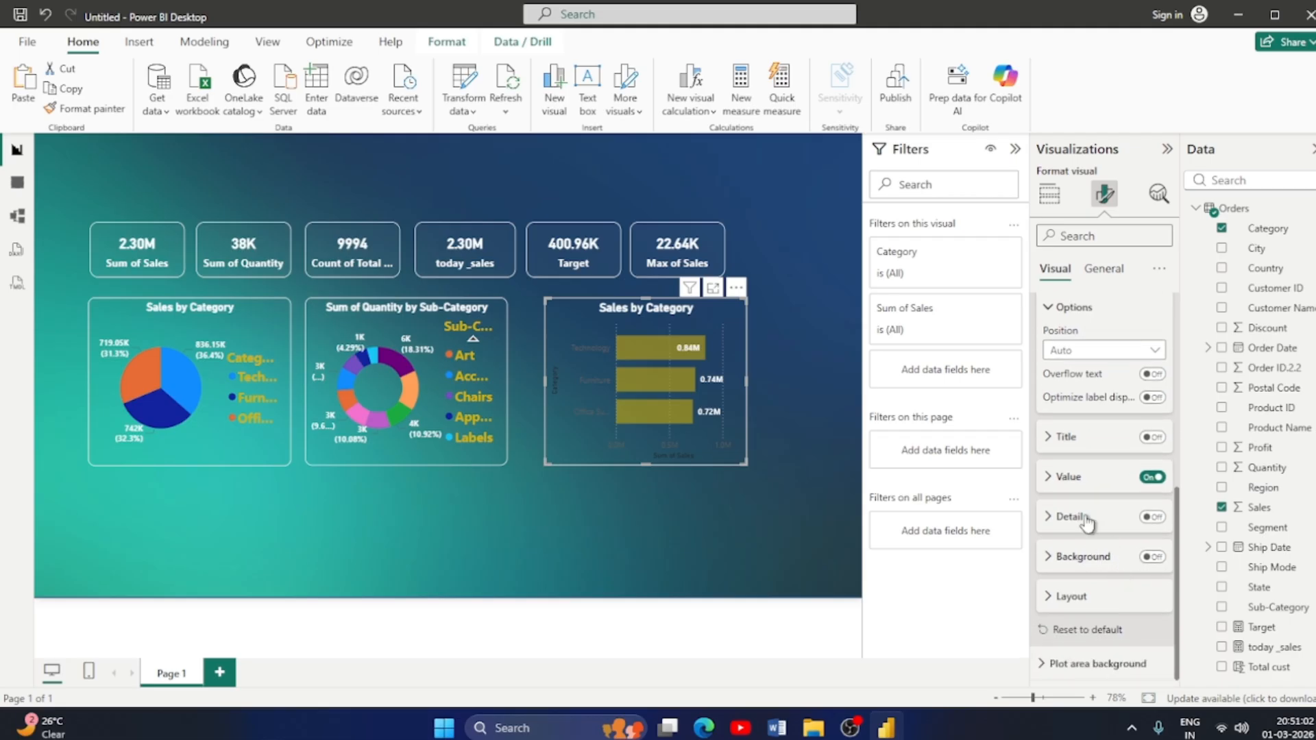
left_click(1049, 480)
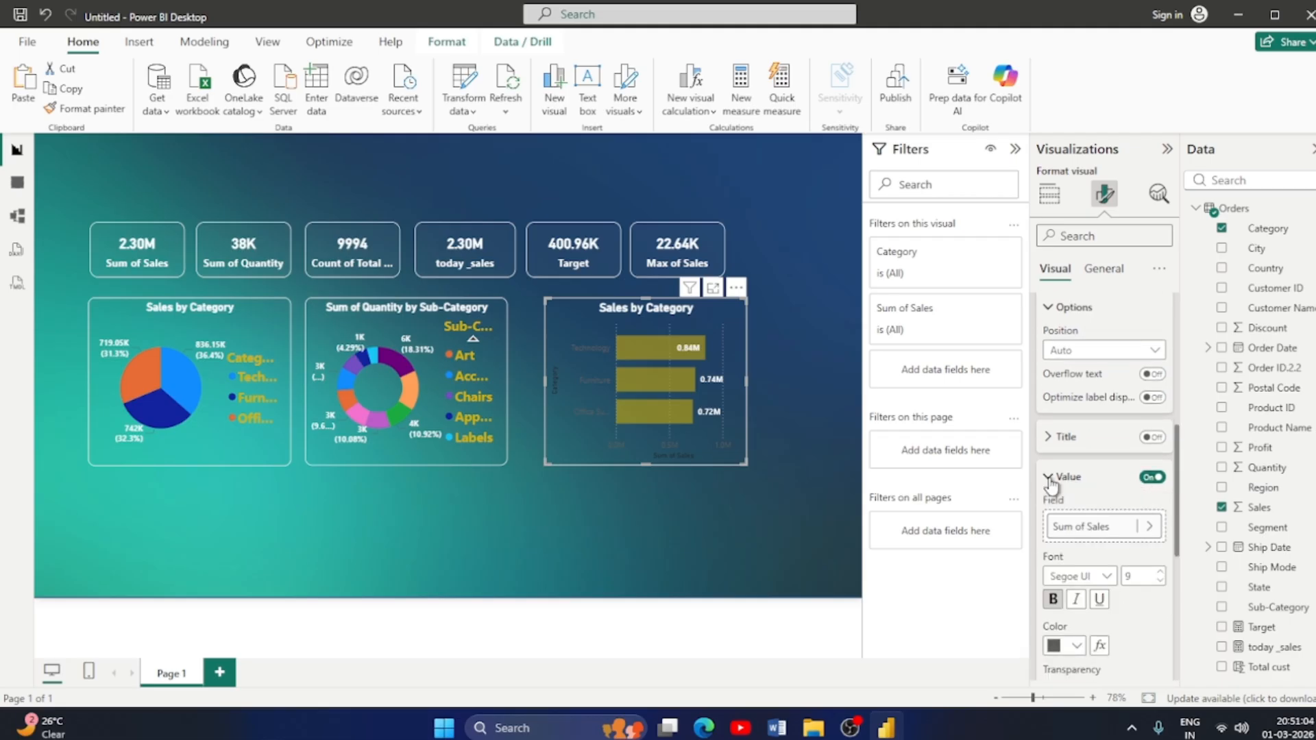
left_click(1077, 647)
left_click(1089, 575)
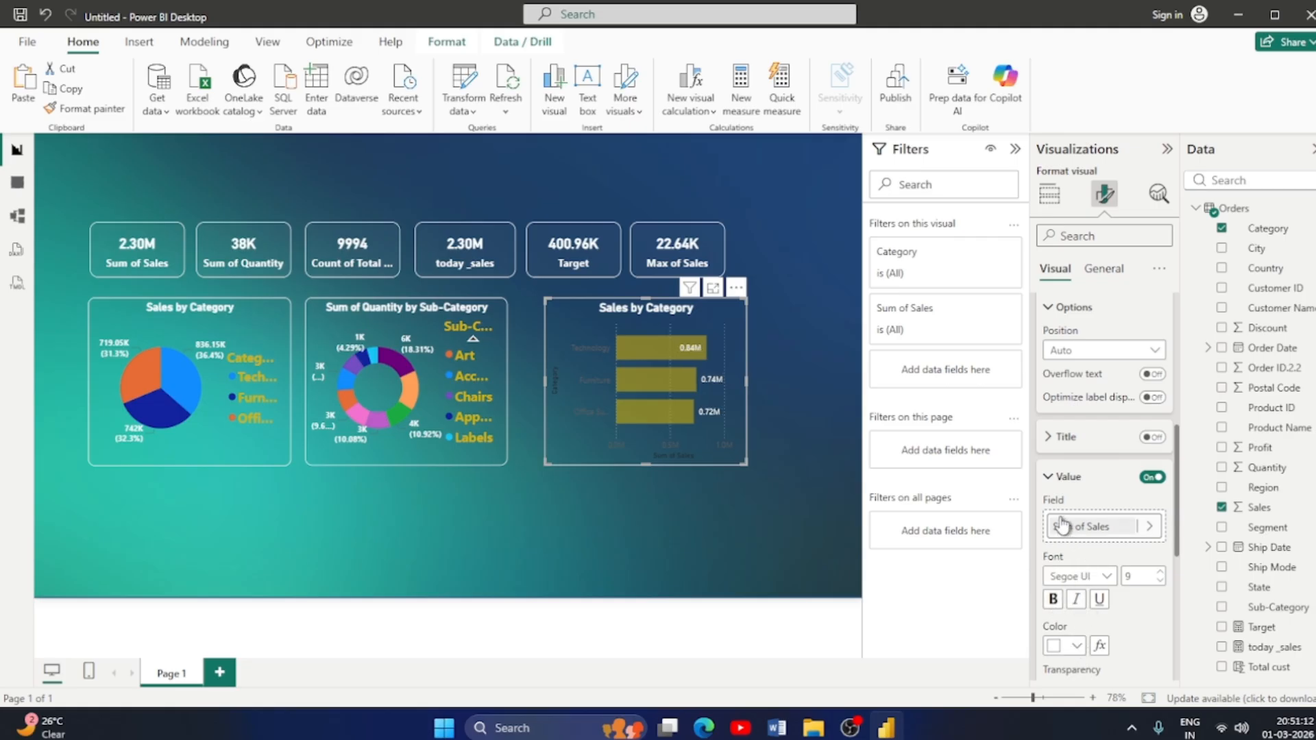
left_click(1051, 477)
Turn on the title and background for the bar chart's data labels.
left_click(1152, 437)
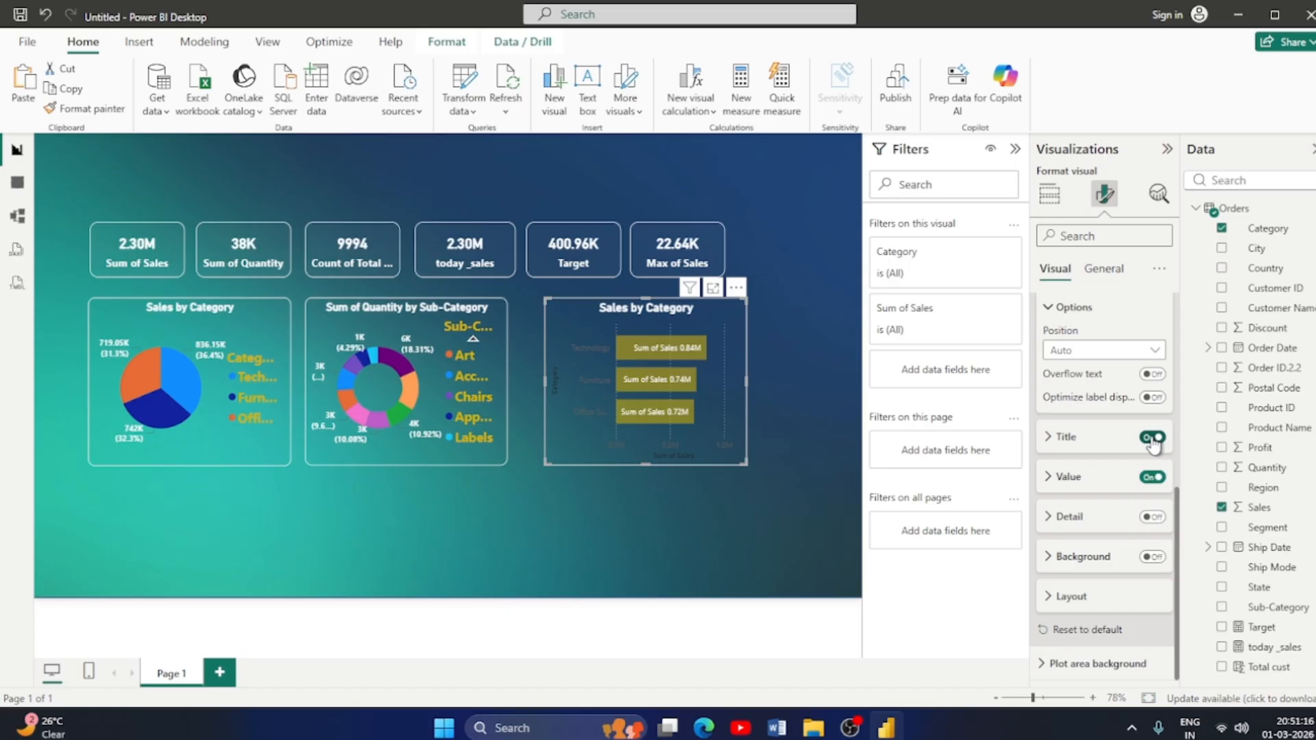
left_click(1153, 439)
left_click(1152, 438)
left_click(1050, 480)
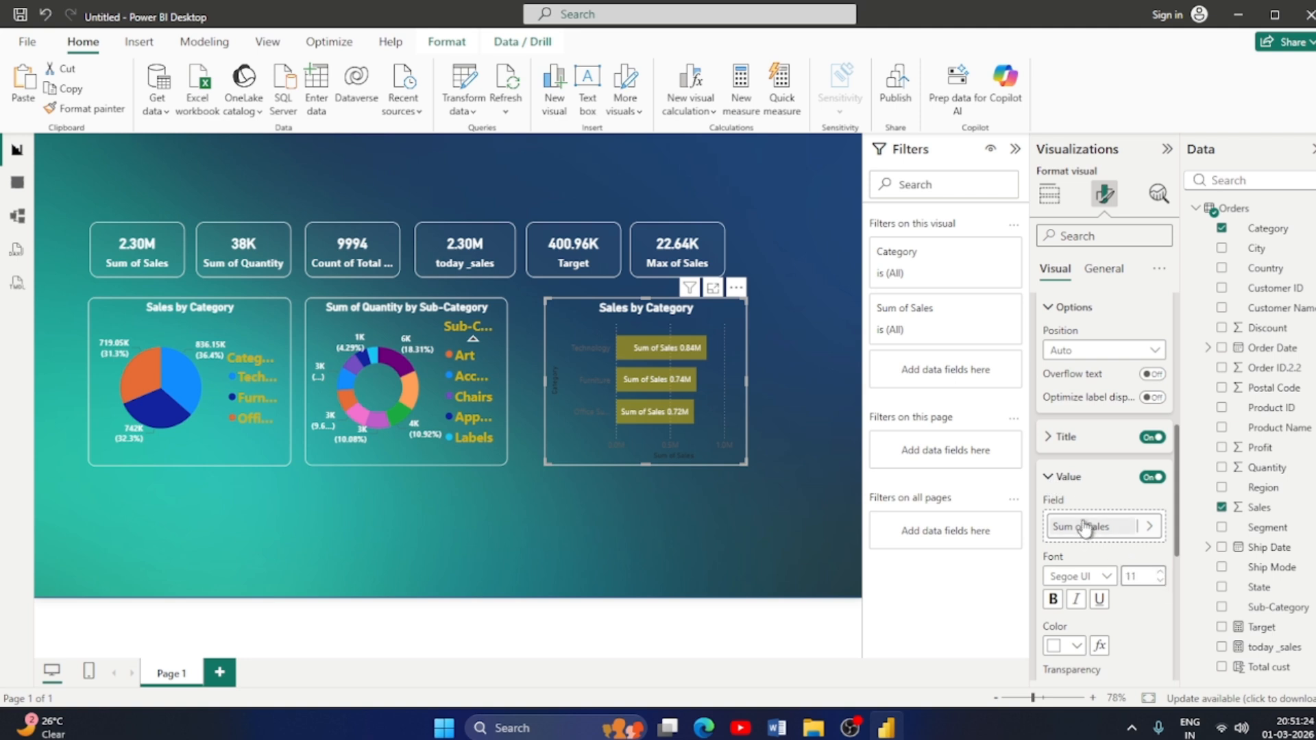
left_click(1048, 476)
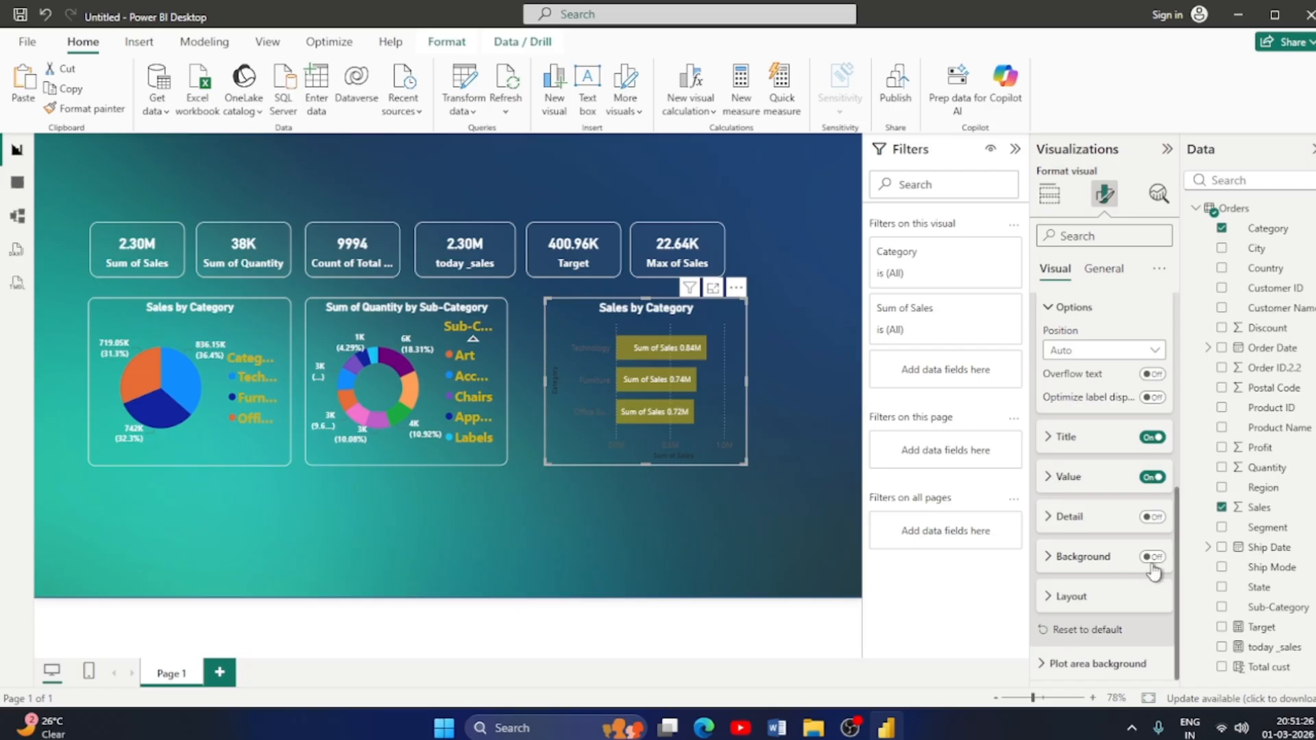
left_click(1153, 558)
scroll(1056, 477, "up", 3)
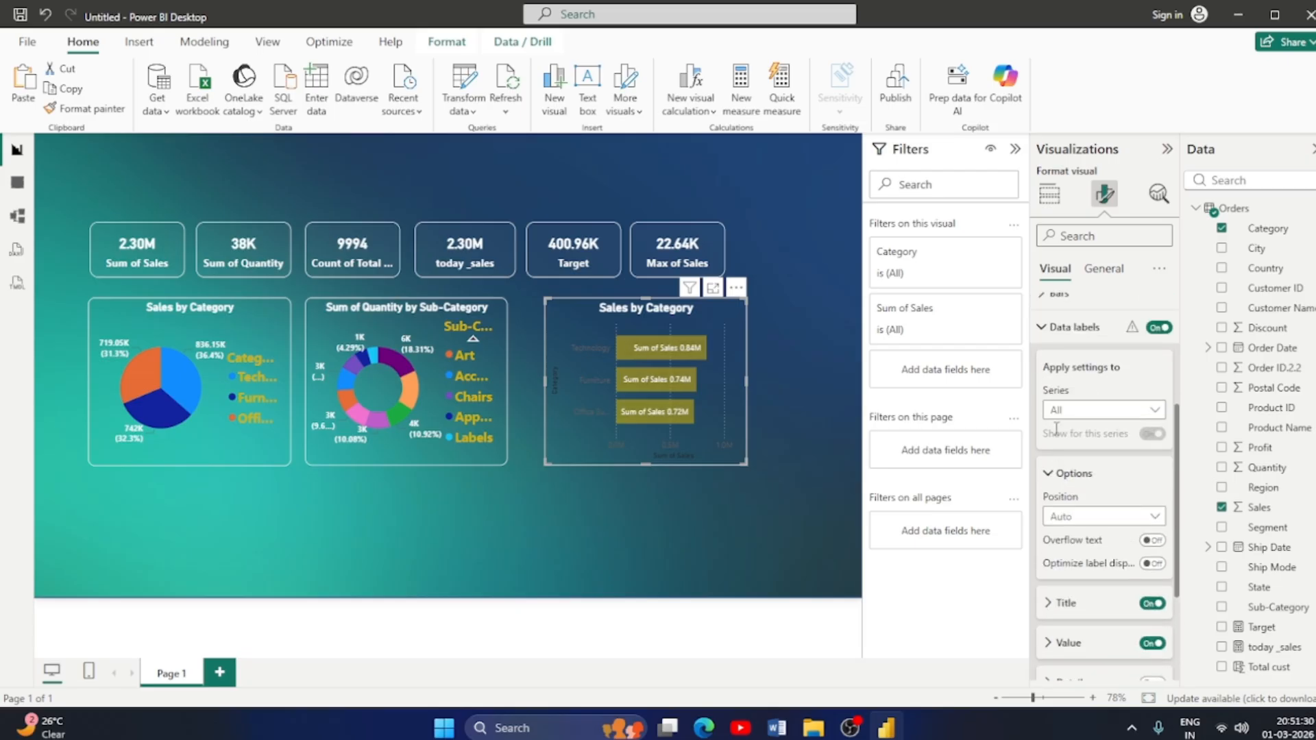
left_click(1045, 331)
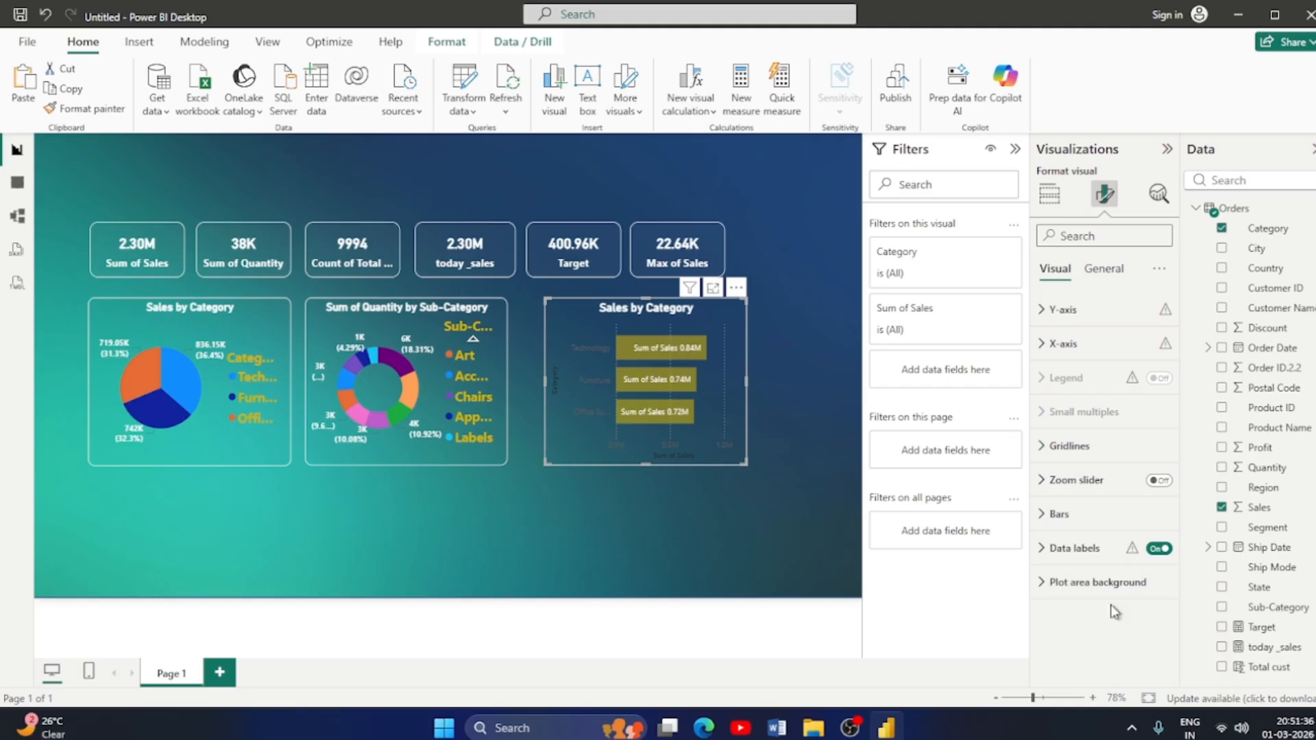
Review the bar chart's size and general properties, and the formatting options available for the pie chart.
left_click(1097, 268)
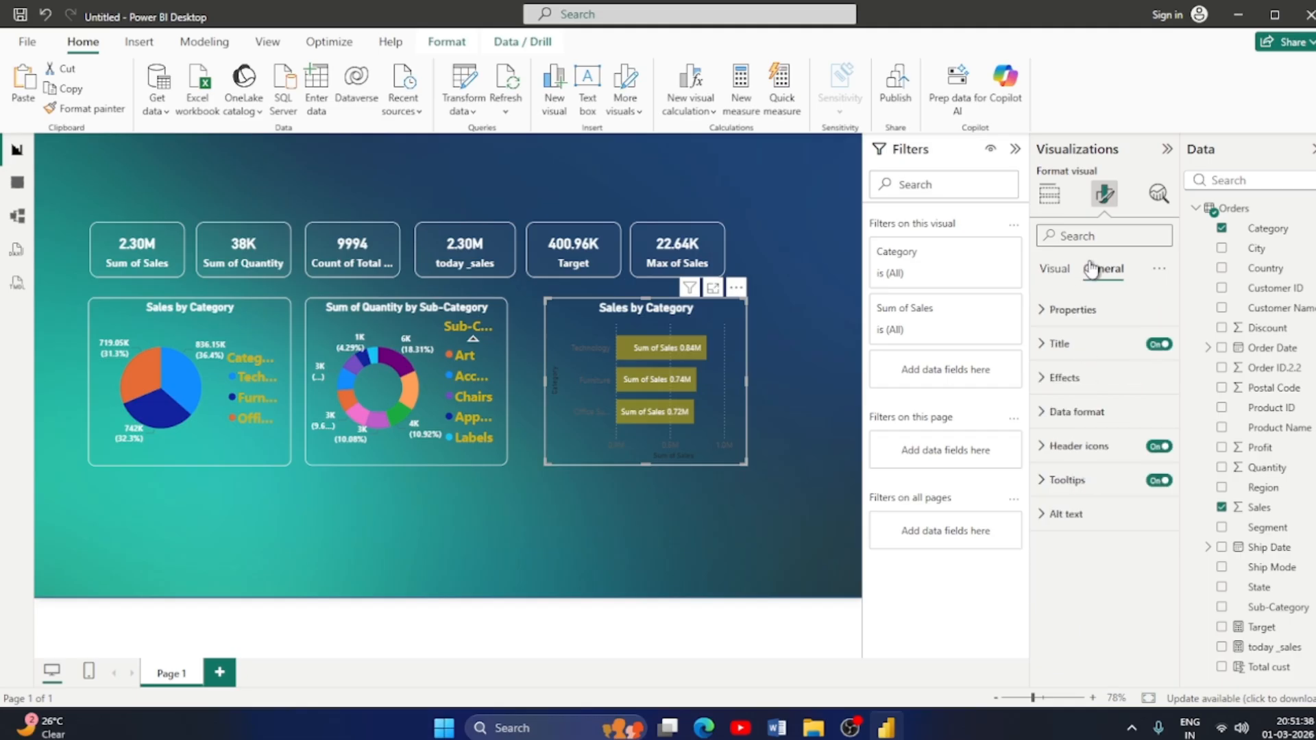
left_click(1044, 309)
scroll(1104, 558, "down", 2)
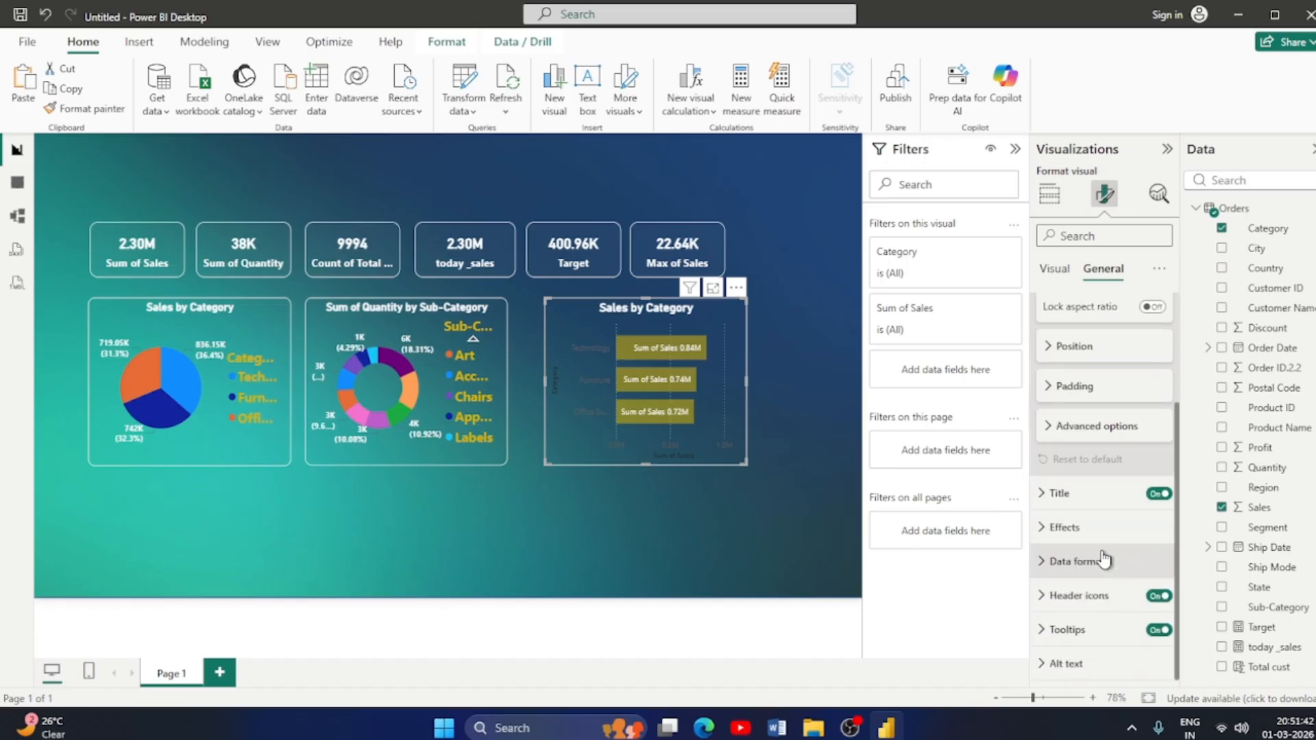
scroll(1103, 520, "up", 2)
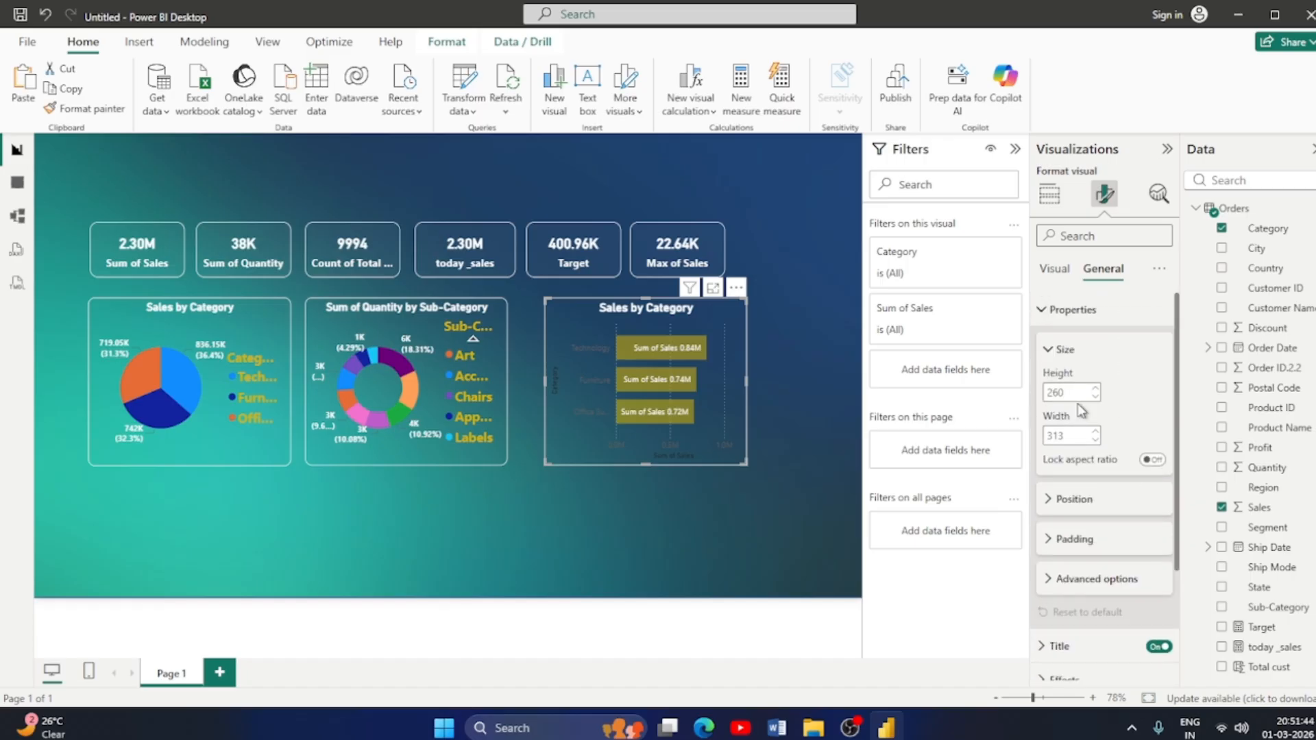
left_click(1053, 343)
left_click(1045, 310)
left_click(171, 442)
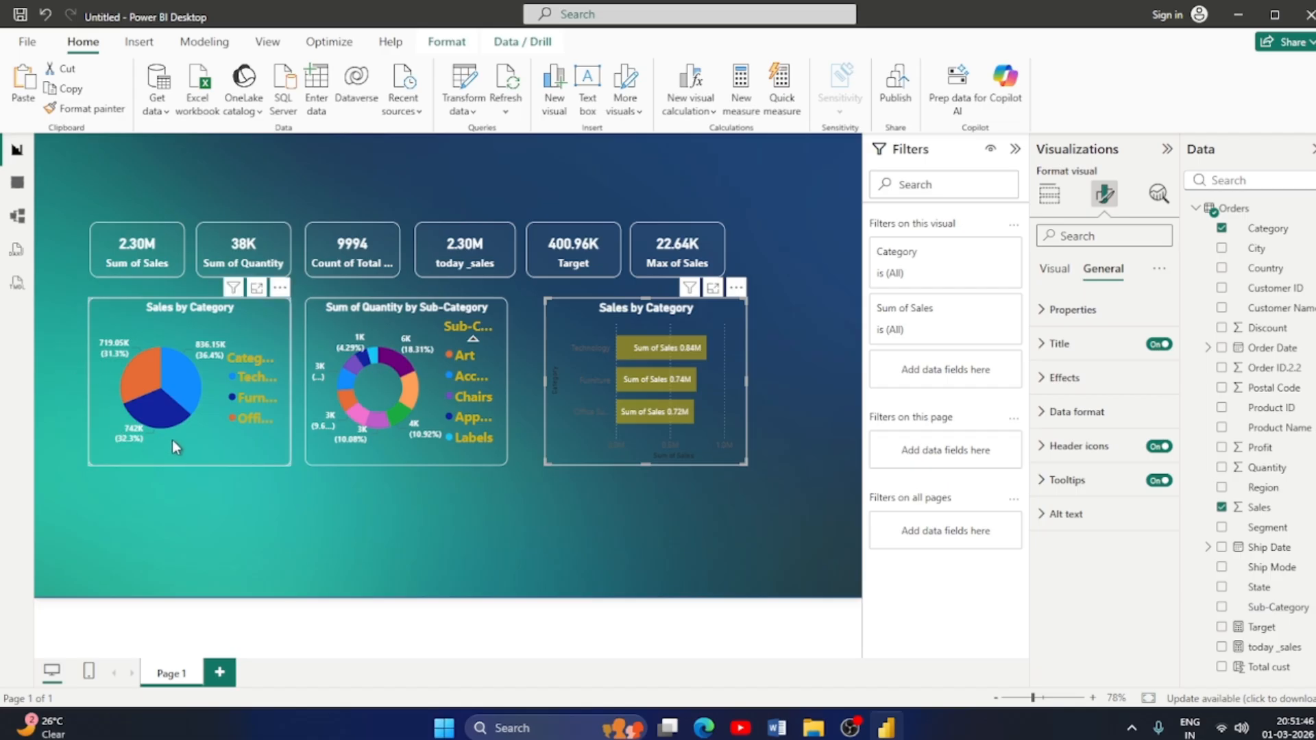
left_click(1053, 272)
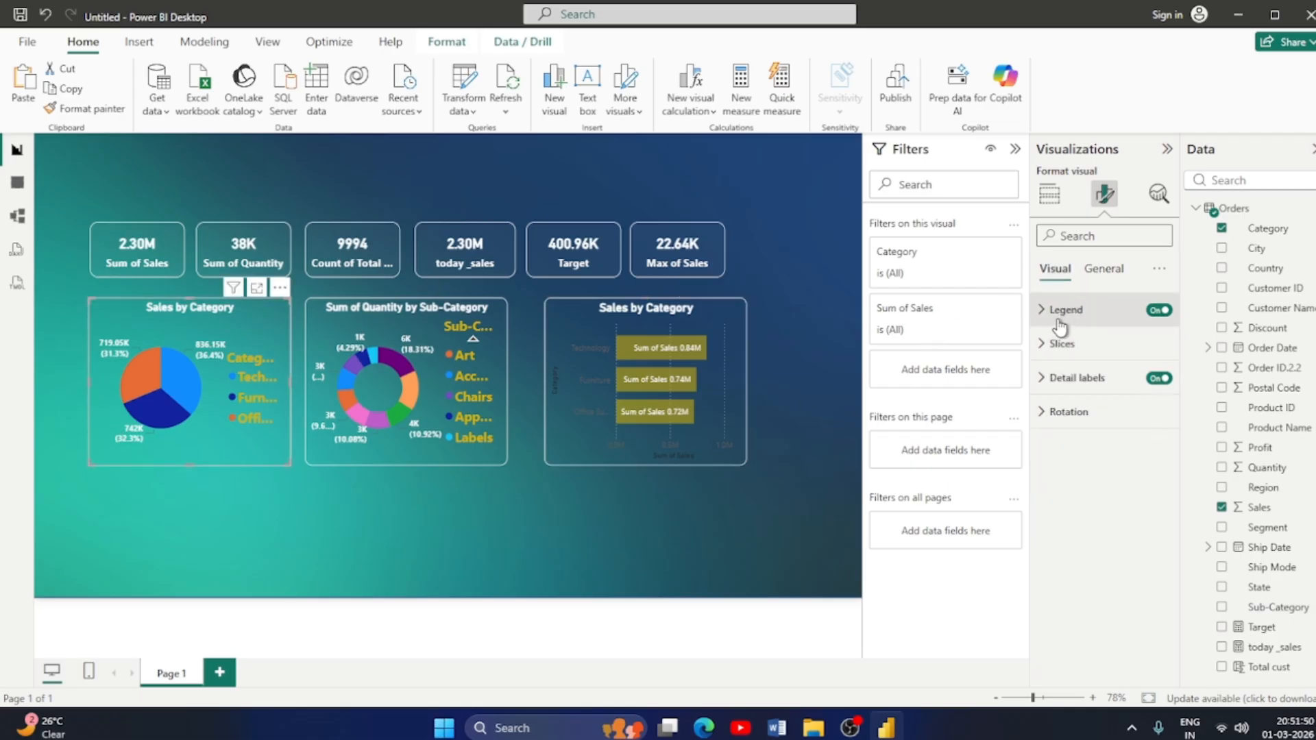
Examine the bar chart's background effects and the fields offered by its data format settings.
left_click(726, 310)
left_click(1110, 271)
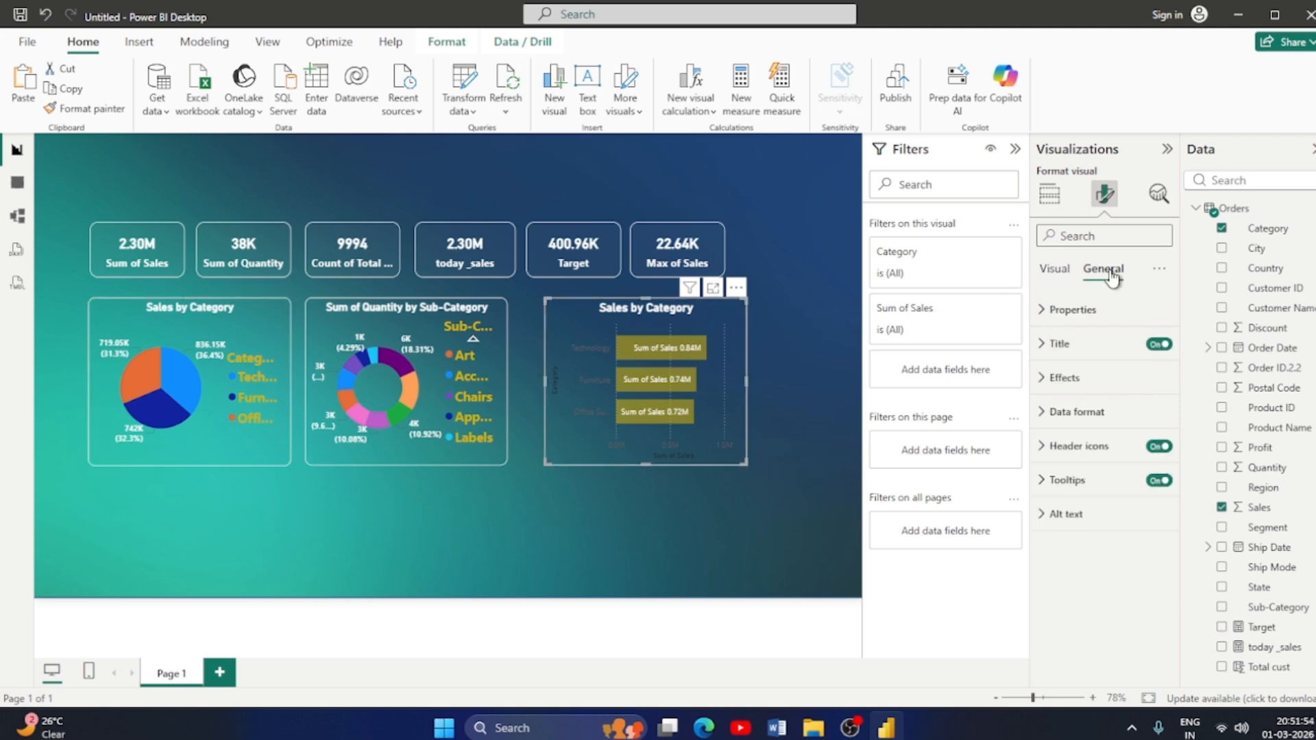
left_click(1046, 313)
scroll(1083, 542, "down", 1)
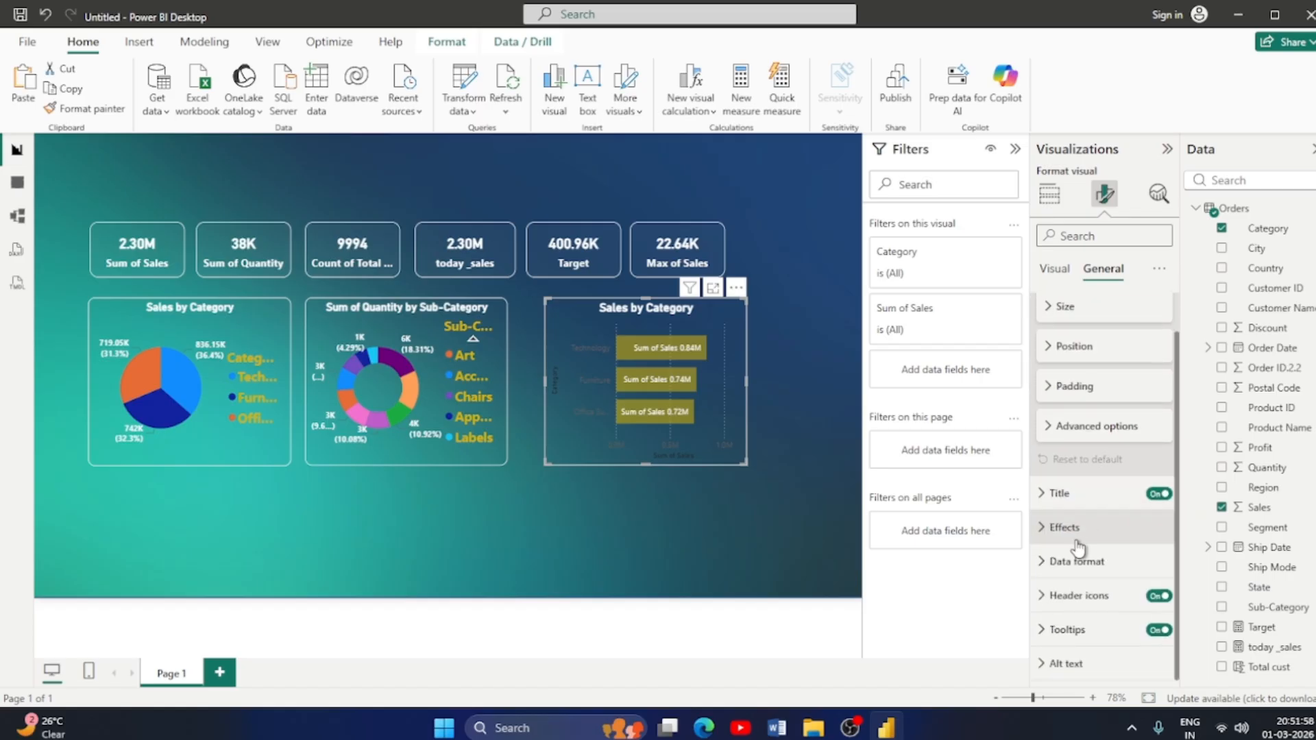
left_click(1049, 537)
scroll(1133, 527, "down", 5)
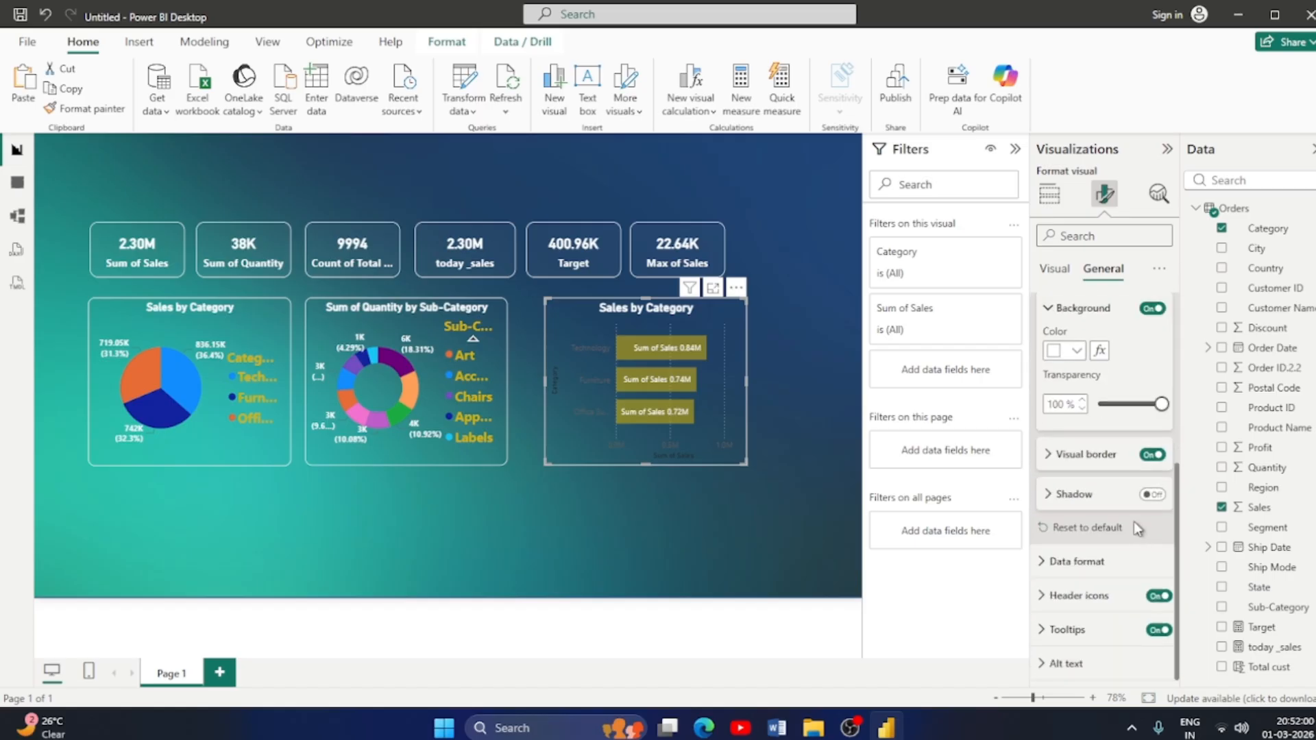
left_click(1079, 562)
scroll(1108, 558, "down", 3)
scroll(1110, 541, "up", 2)
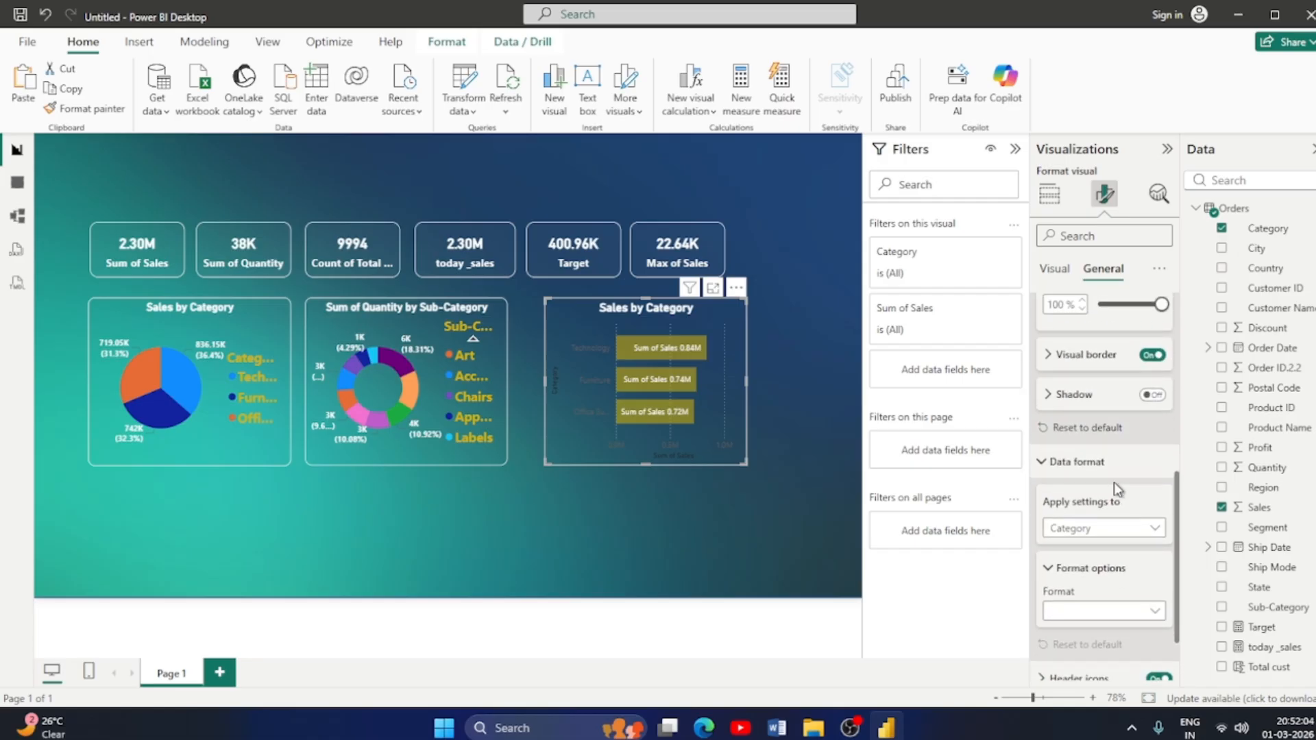
left_click(1151, 529)
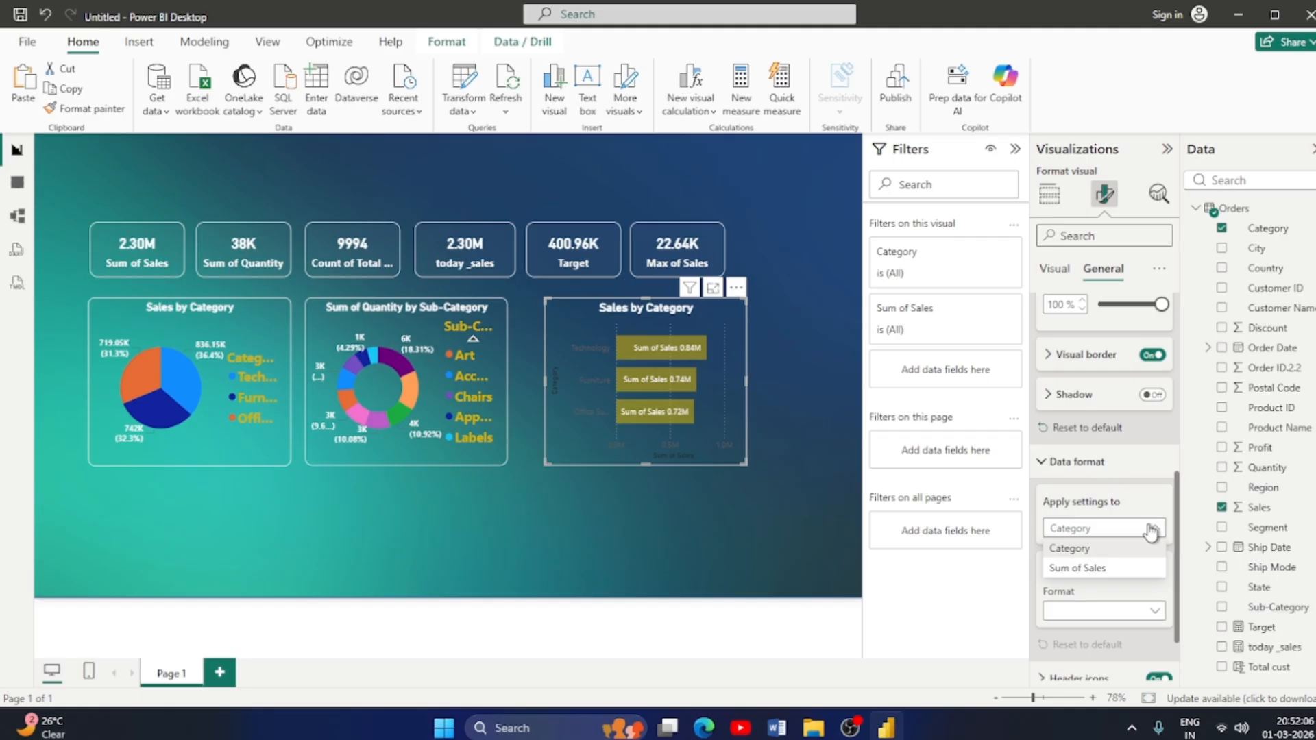
left_click(1151, 529)
Examine the bar chart's shadow and size settings, and recheck its visual and effects options.
left_click(1046, 402)
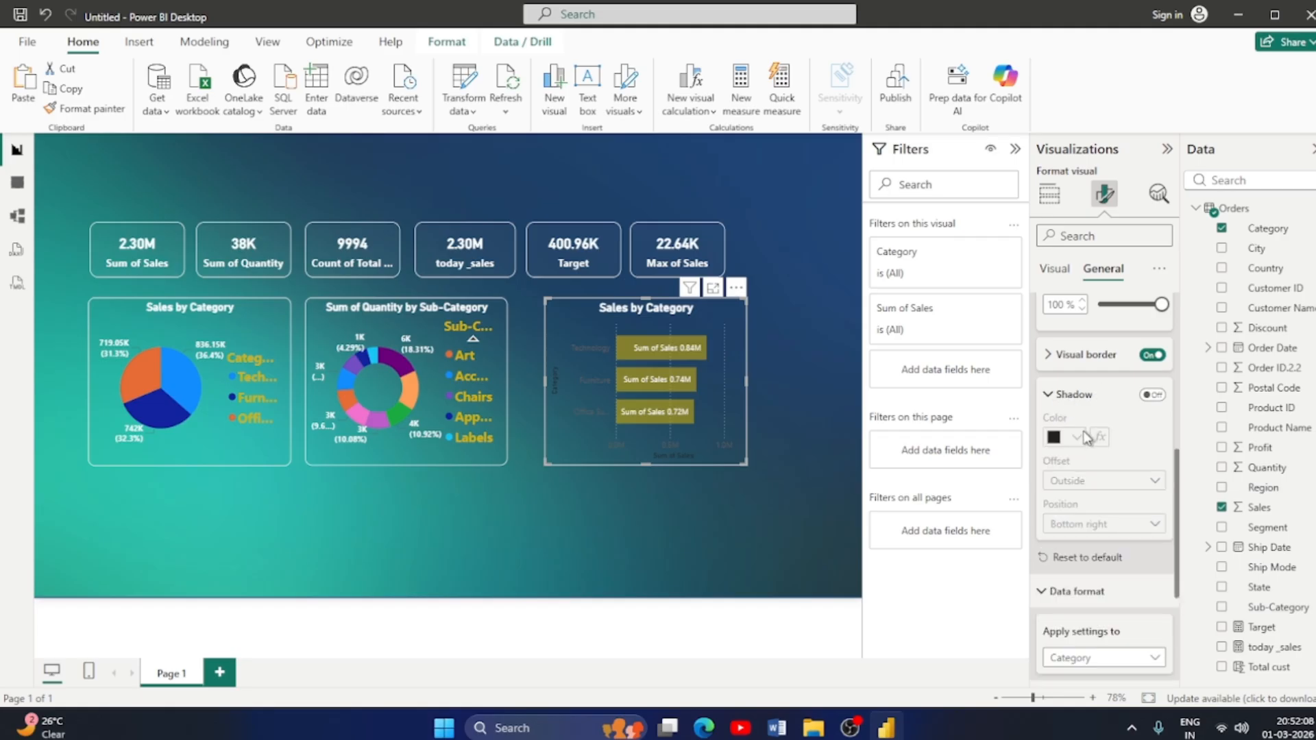
scroll(1085, 457, "up", 3)
scroll(1089, 462, "up", 3)
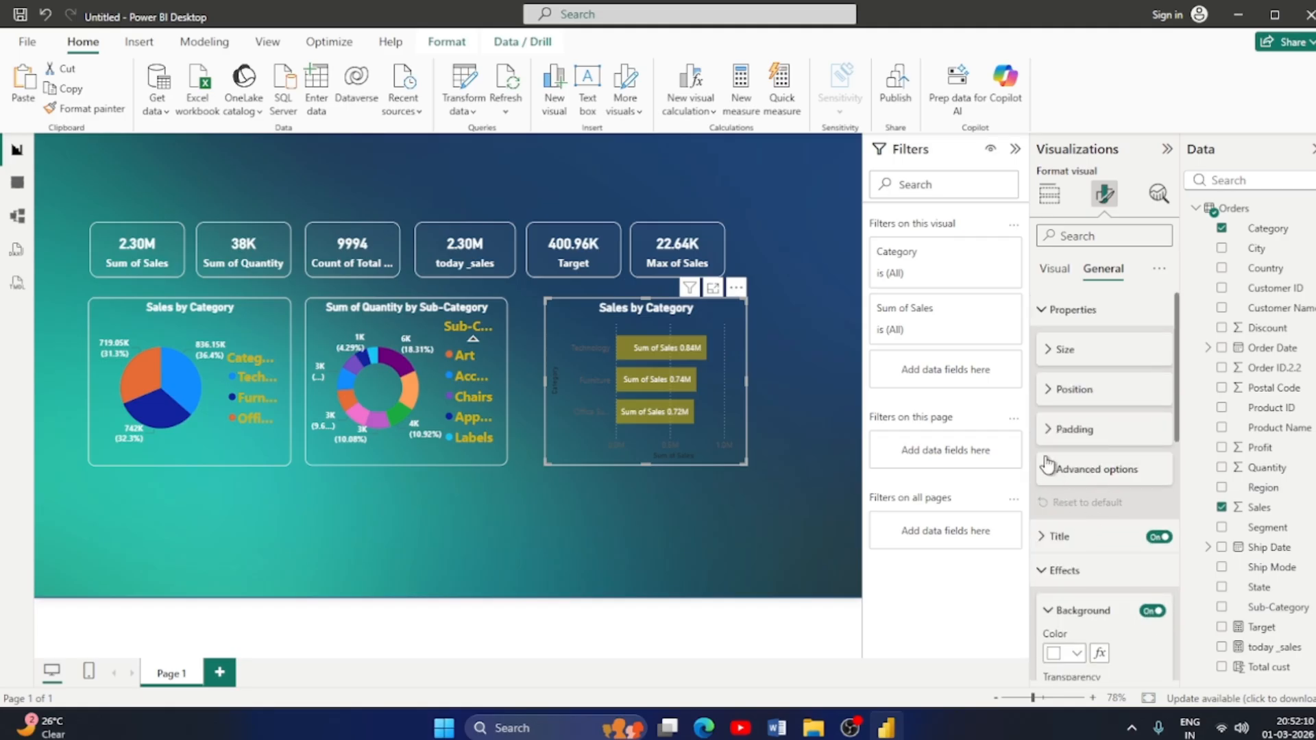
left_click(1051, 350)
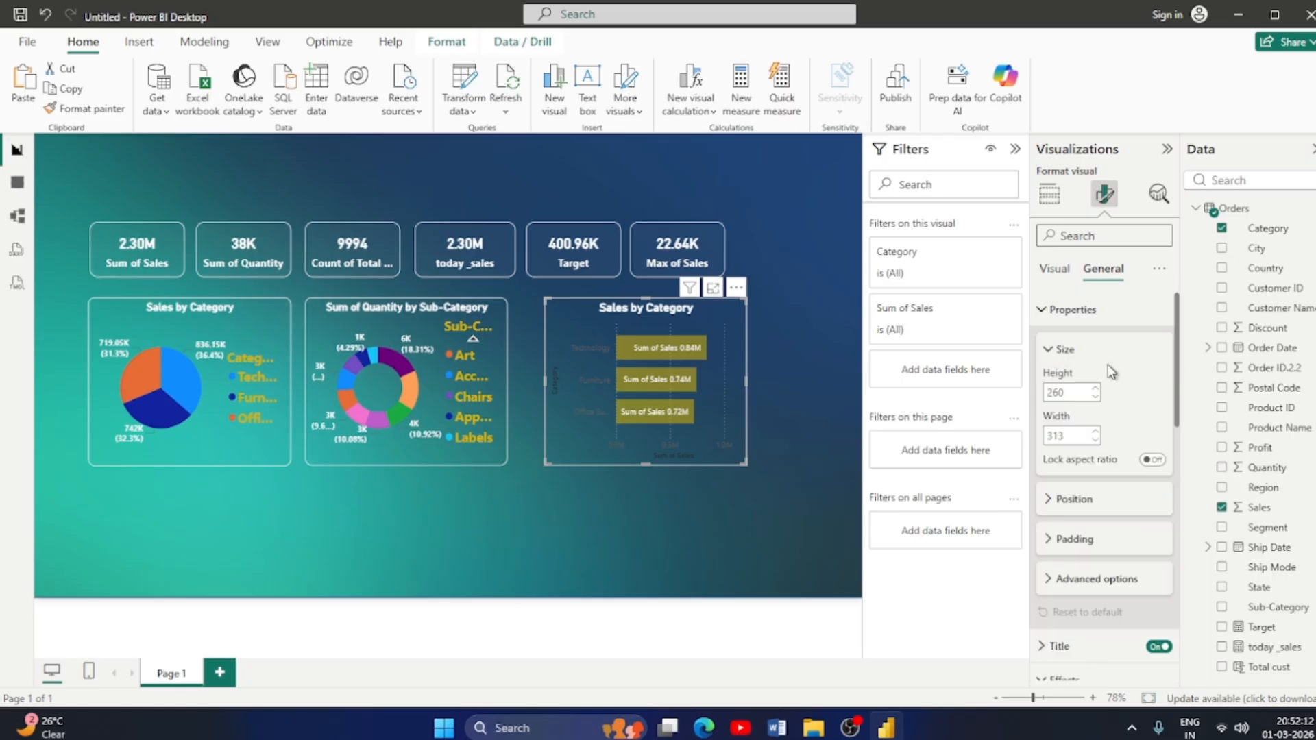
left_click(1059, 350)
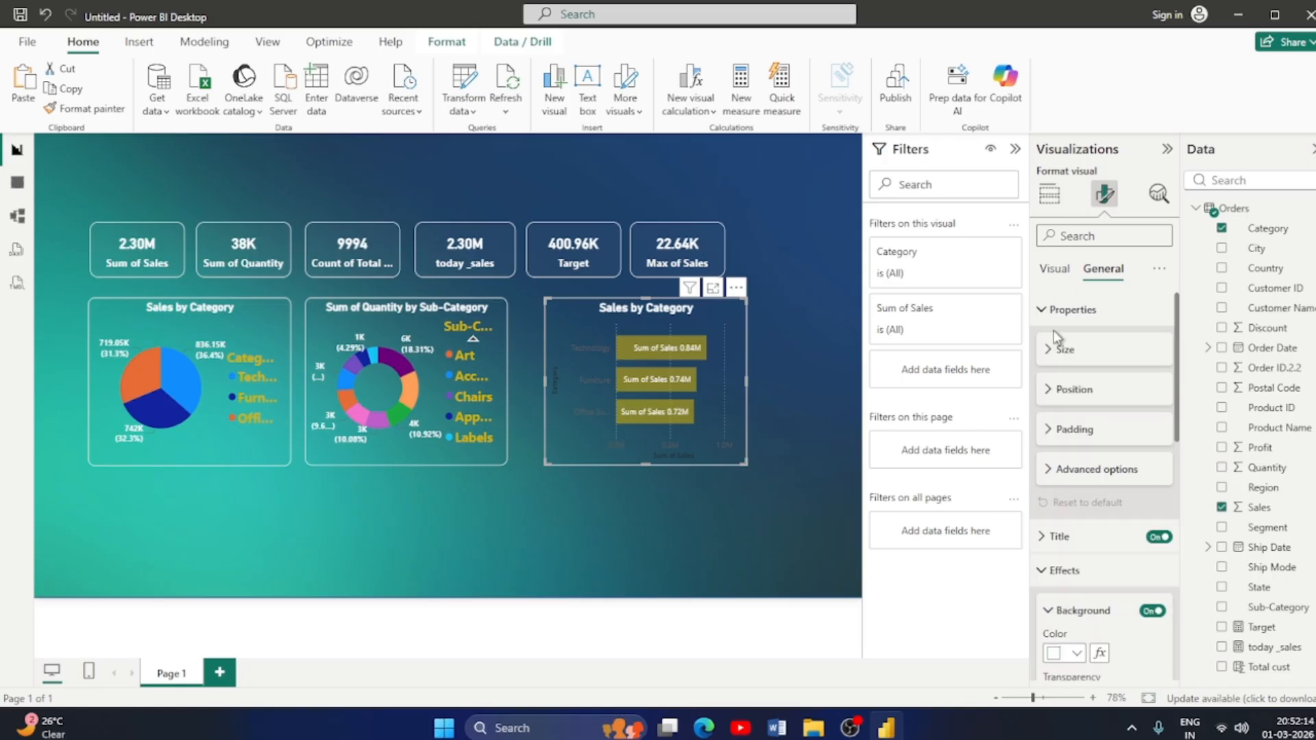
left_click(1054, 269)
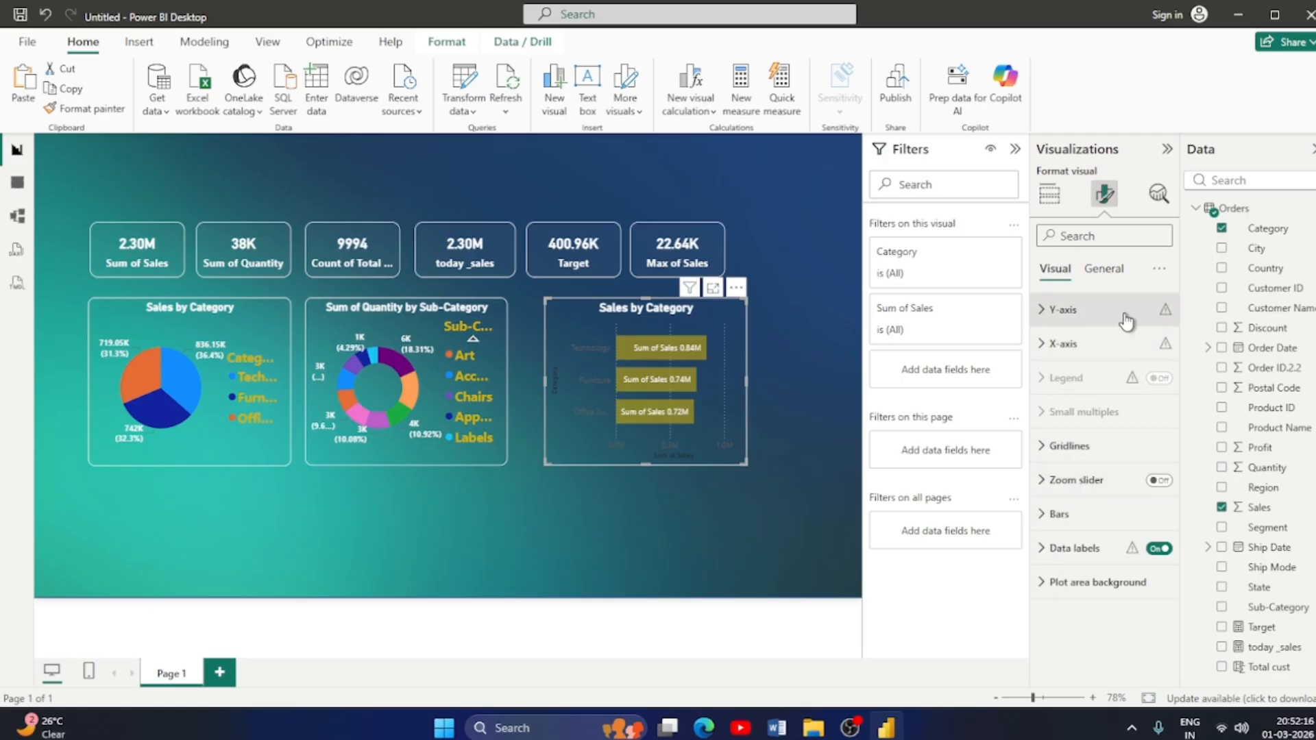
left_click(1102, 270)
scroll(1128, 457, "down", 5)
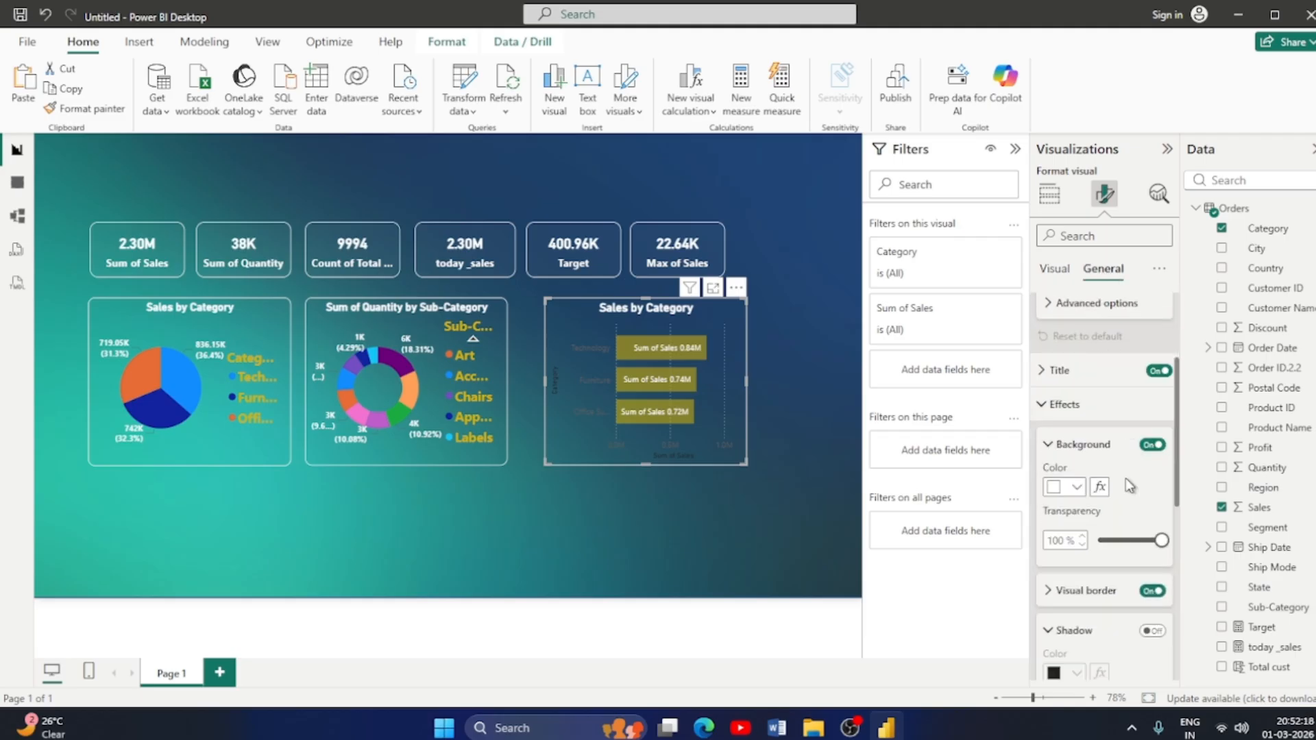
scroll(1124, 521, "down", 5)
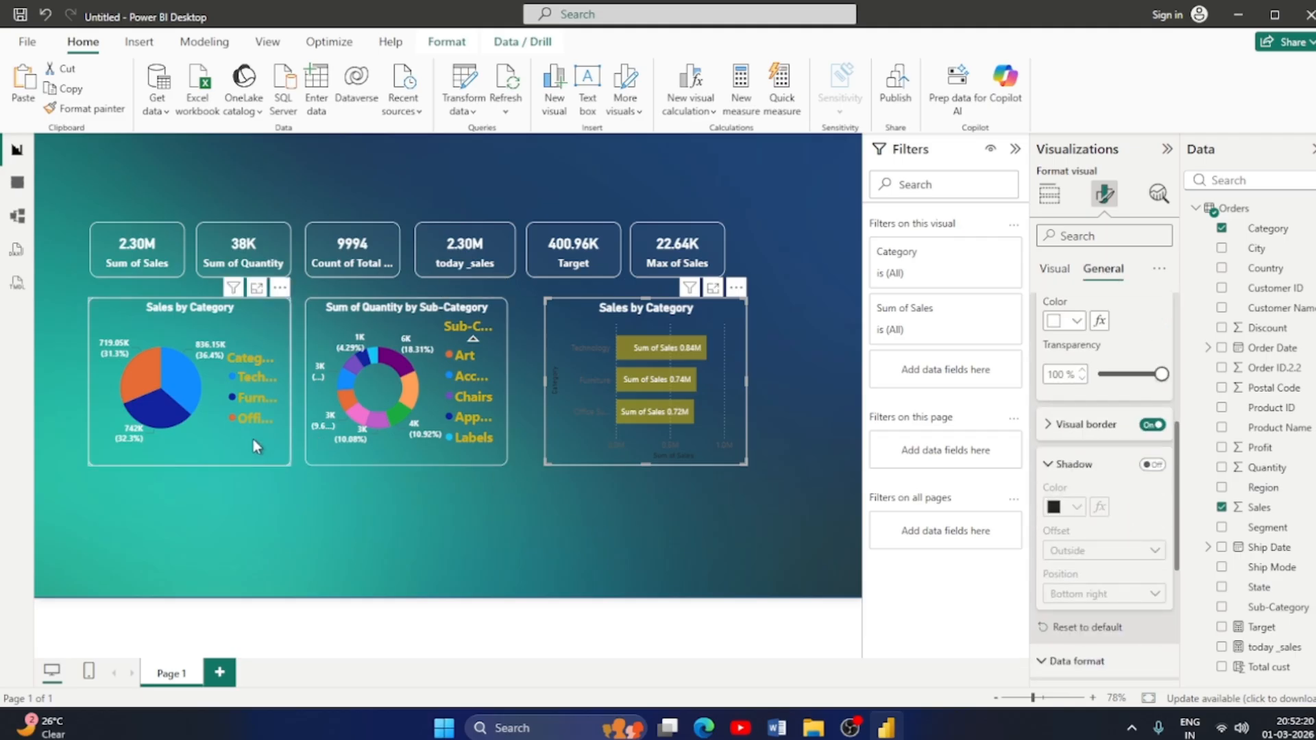
Try copying the pie chart's formatting to the Sales by Category bar chart with Format Painter, undo it, and reselect the bar chart.
left_click(233, 440)
left_click(93, 109)
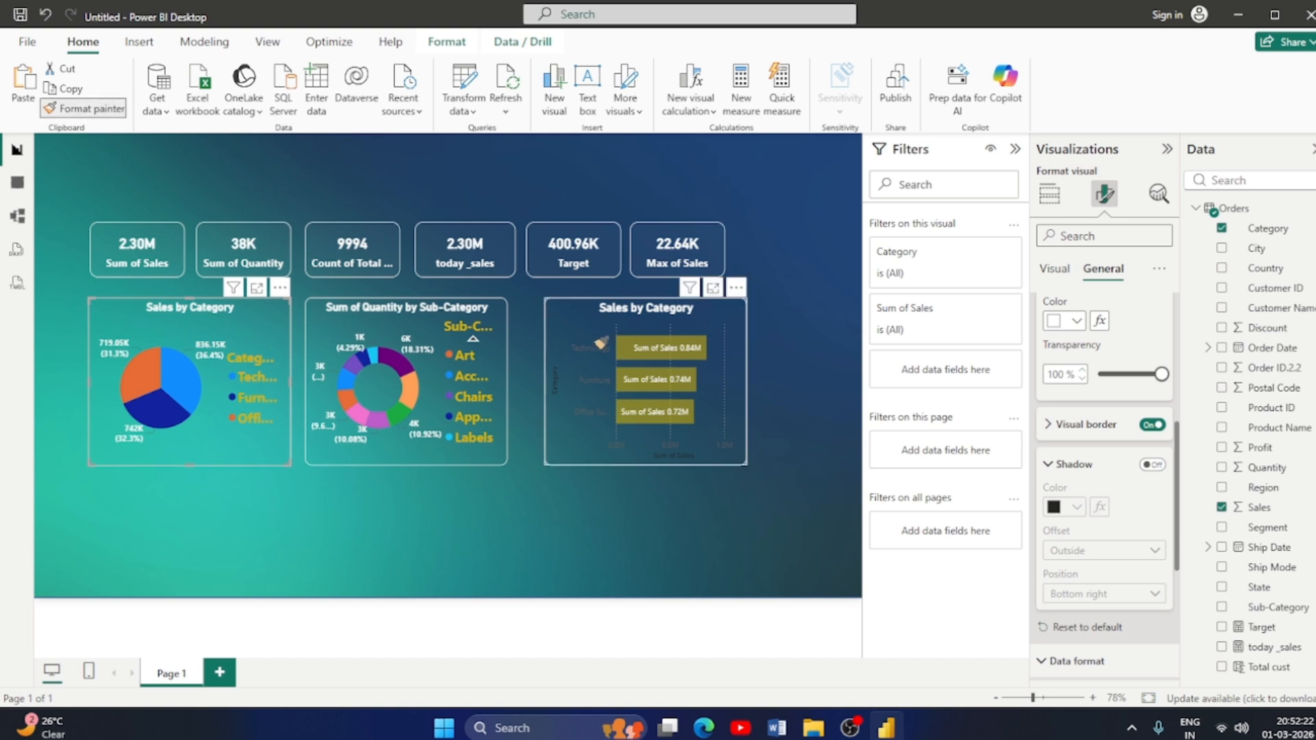
left_click(593, 370)
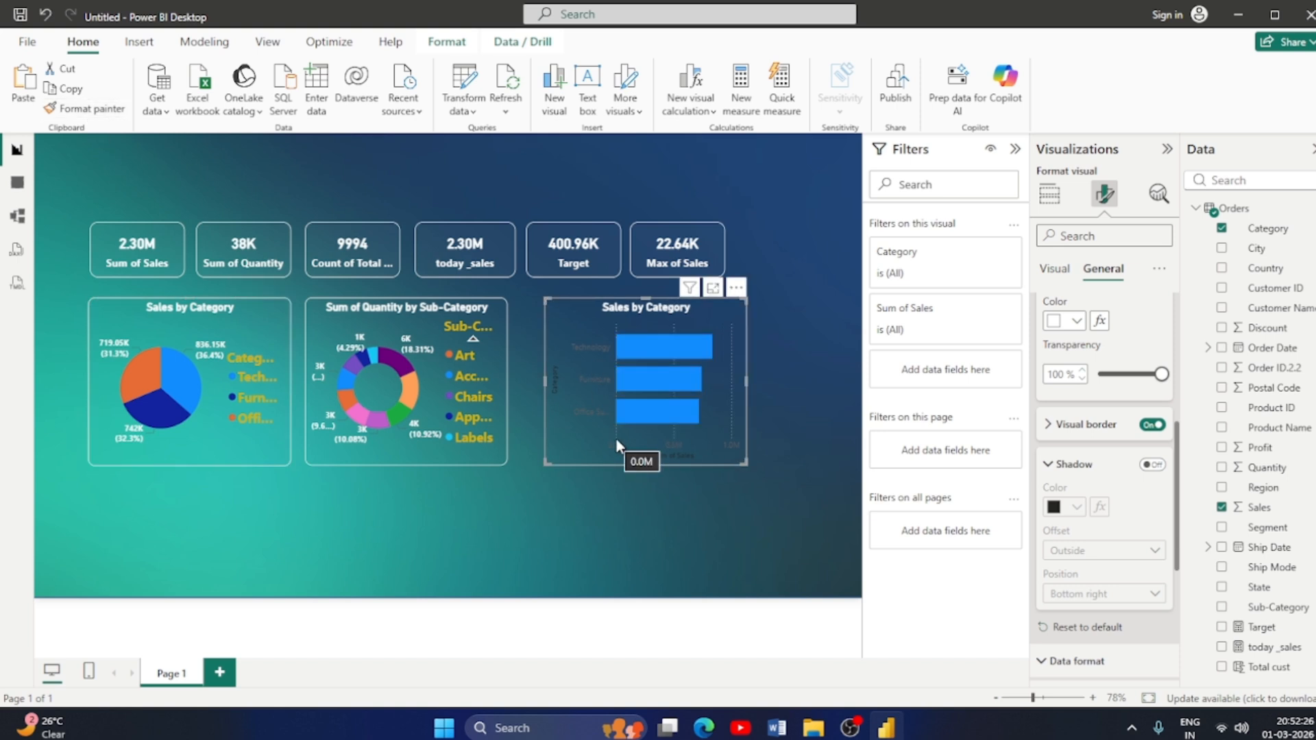
key("ctrl+z")
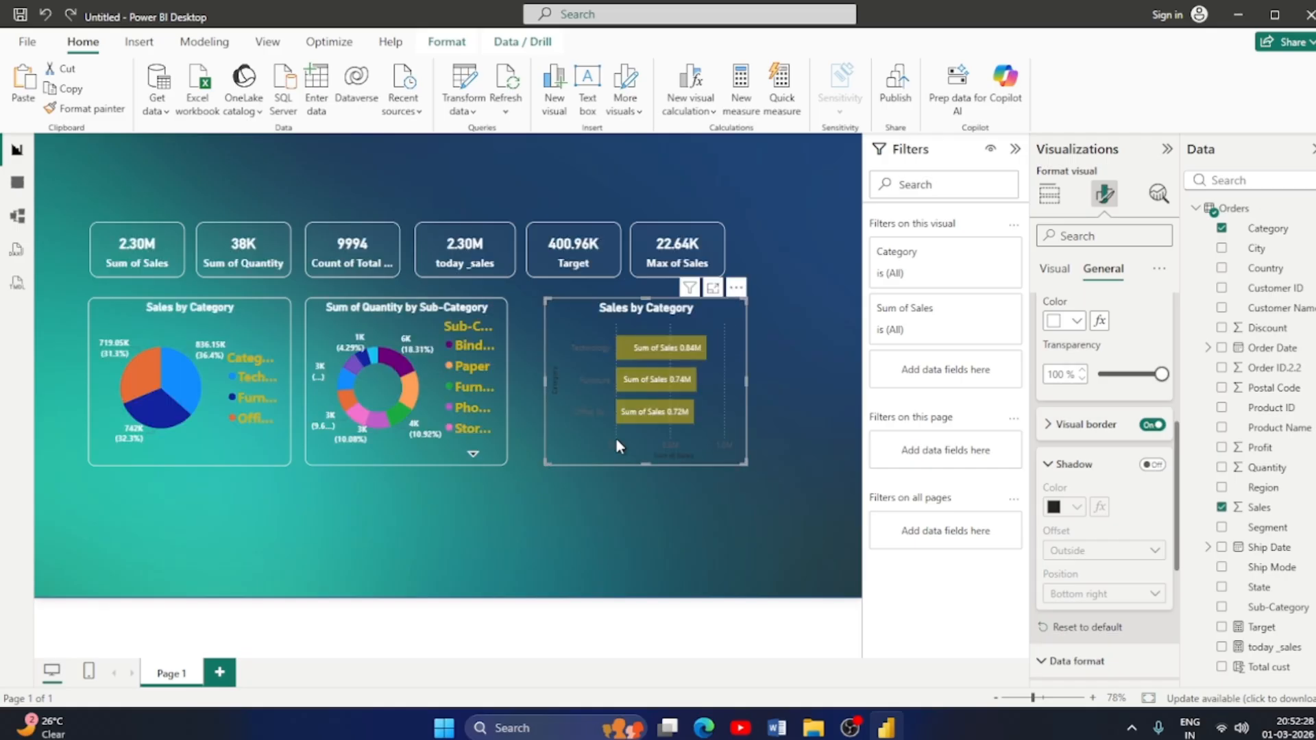
left_click(652, 484)
left_click(630, 461)
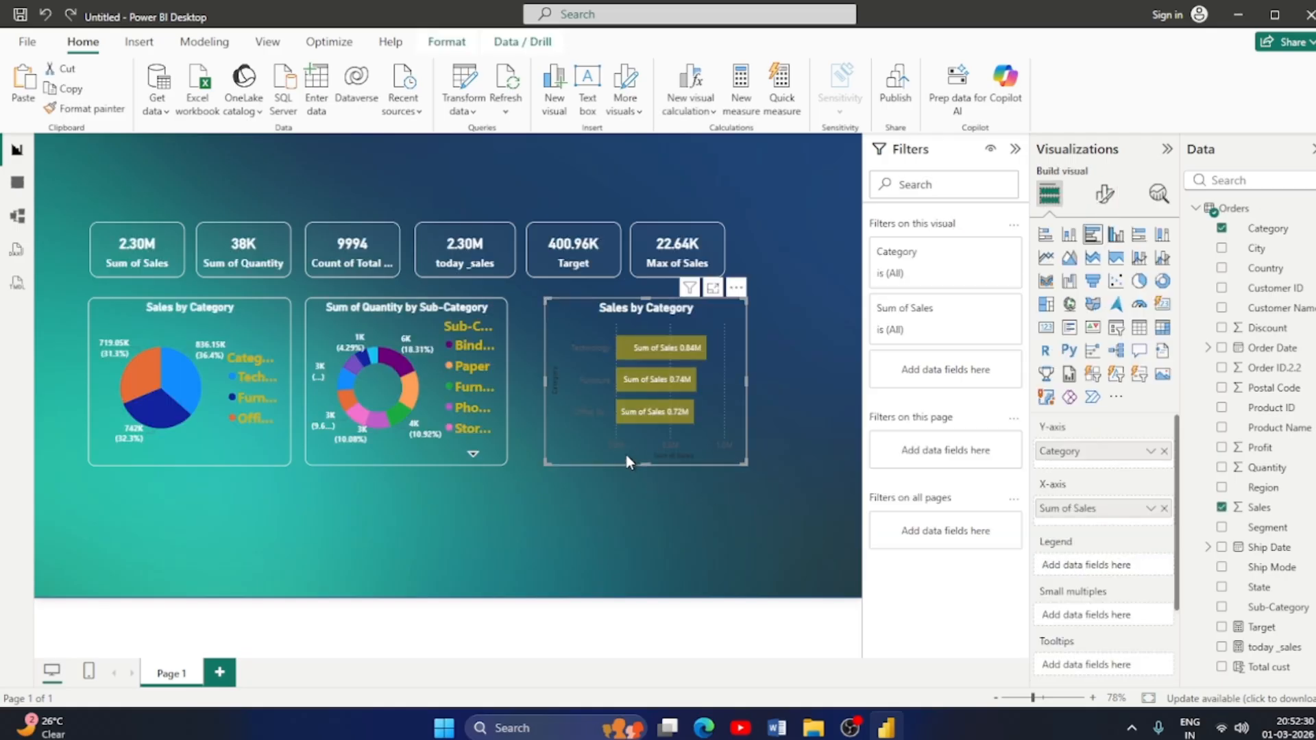
Set the data label title colour of the Sales by Category bar chart to white.
left_click(1103, 199)
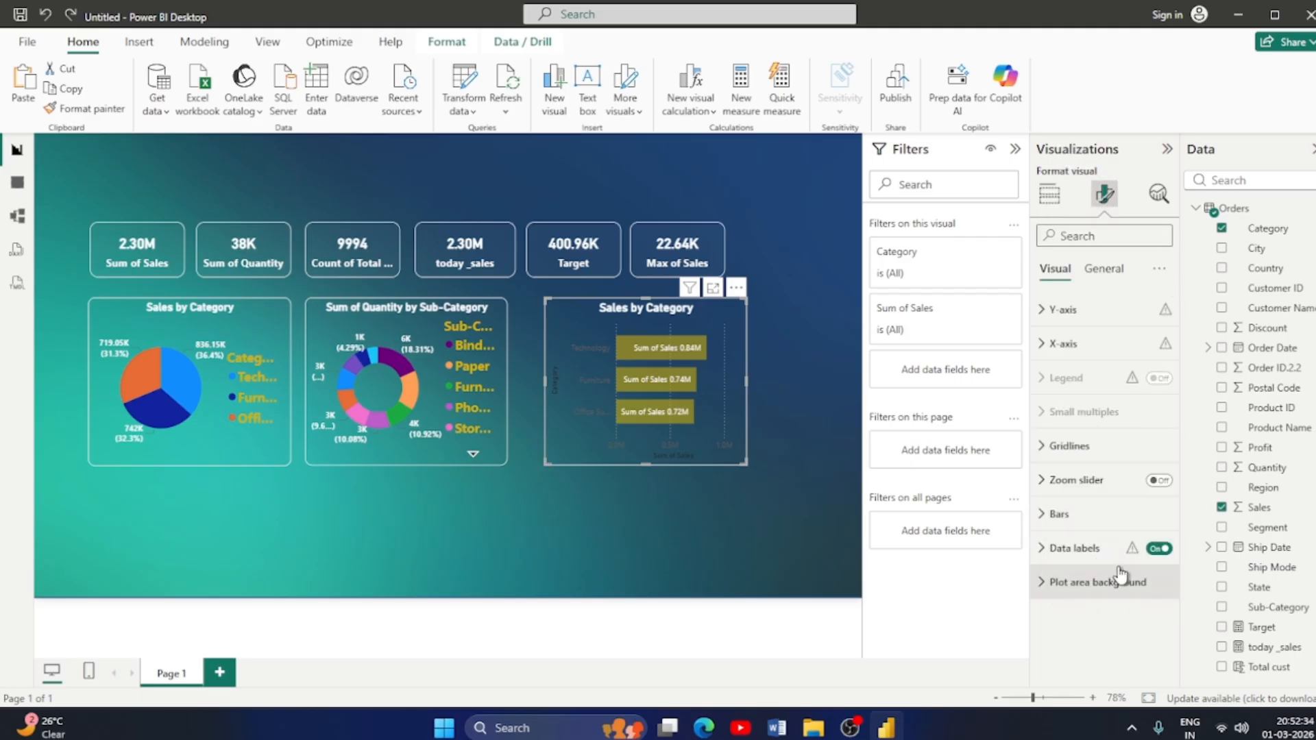
left_click(1058, 548)
scroll(1110, 568, "down", 4)
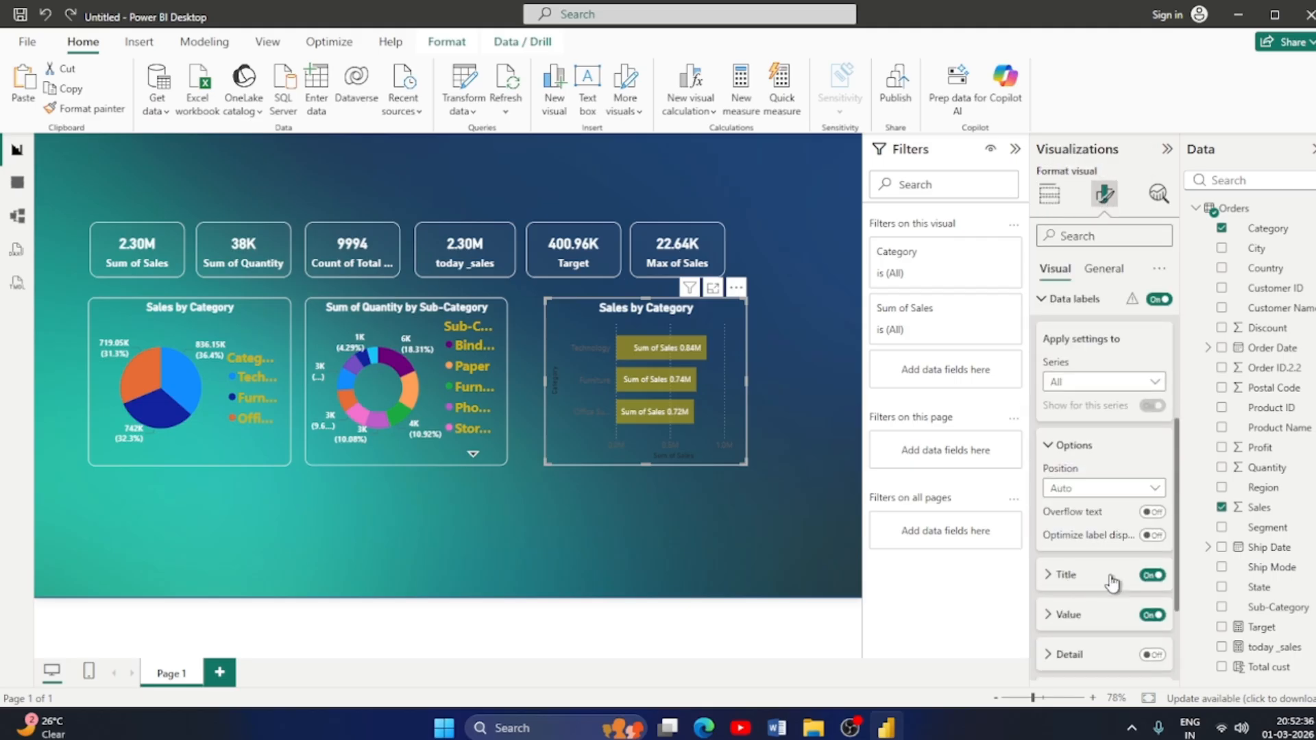
left_click(1156, 514)
left_click(1048, 576)
scroll(1114, 572, "down", 2)
left_click(1078, 565)
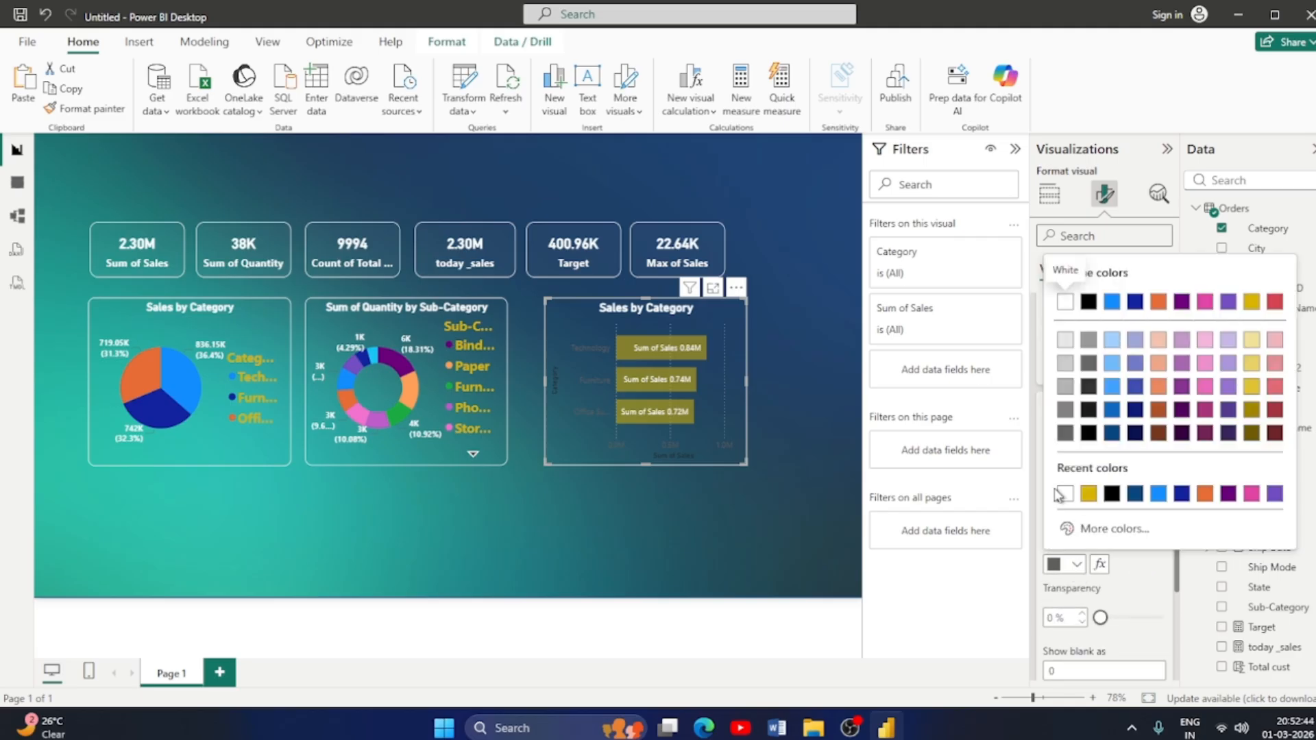
left_click(1064, 495)
Set the data label value colour of the Sales by Category bar chart to white.
scroll(1086, 578, "down", 3)
left_click(1048, 545)
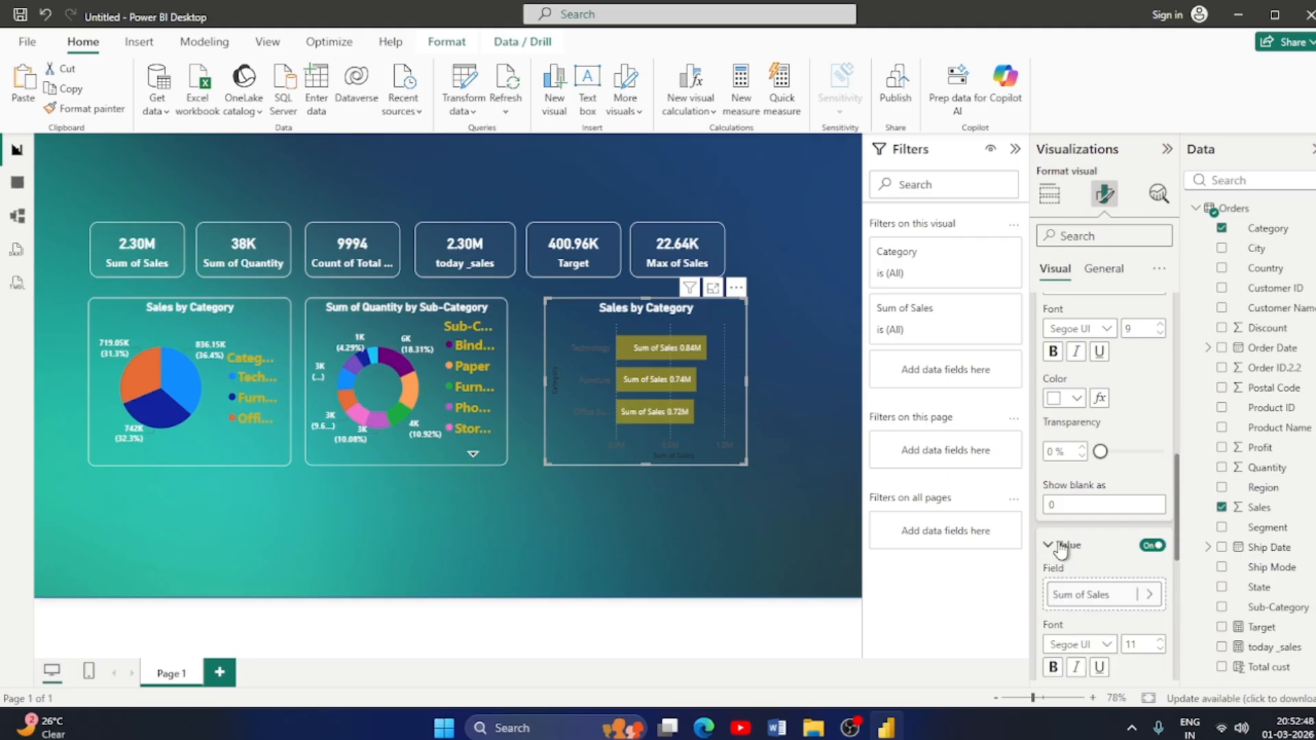
scroll(1098, 557, "down", 3)
left_click(1077, 465)
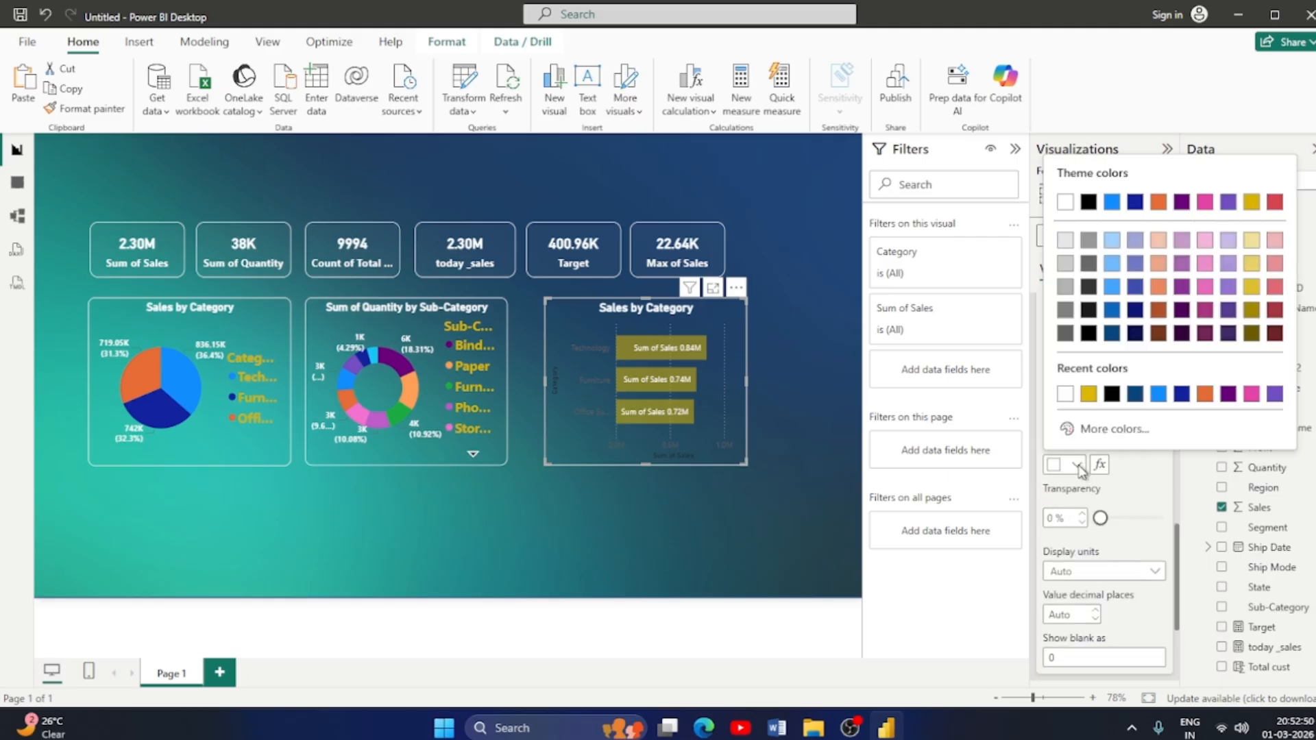
left_click(1064, 394)
Set the data label detail colour of the Sales by Category bar chart to white.
scroll(1099, 558, "down", 4)
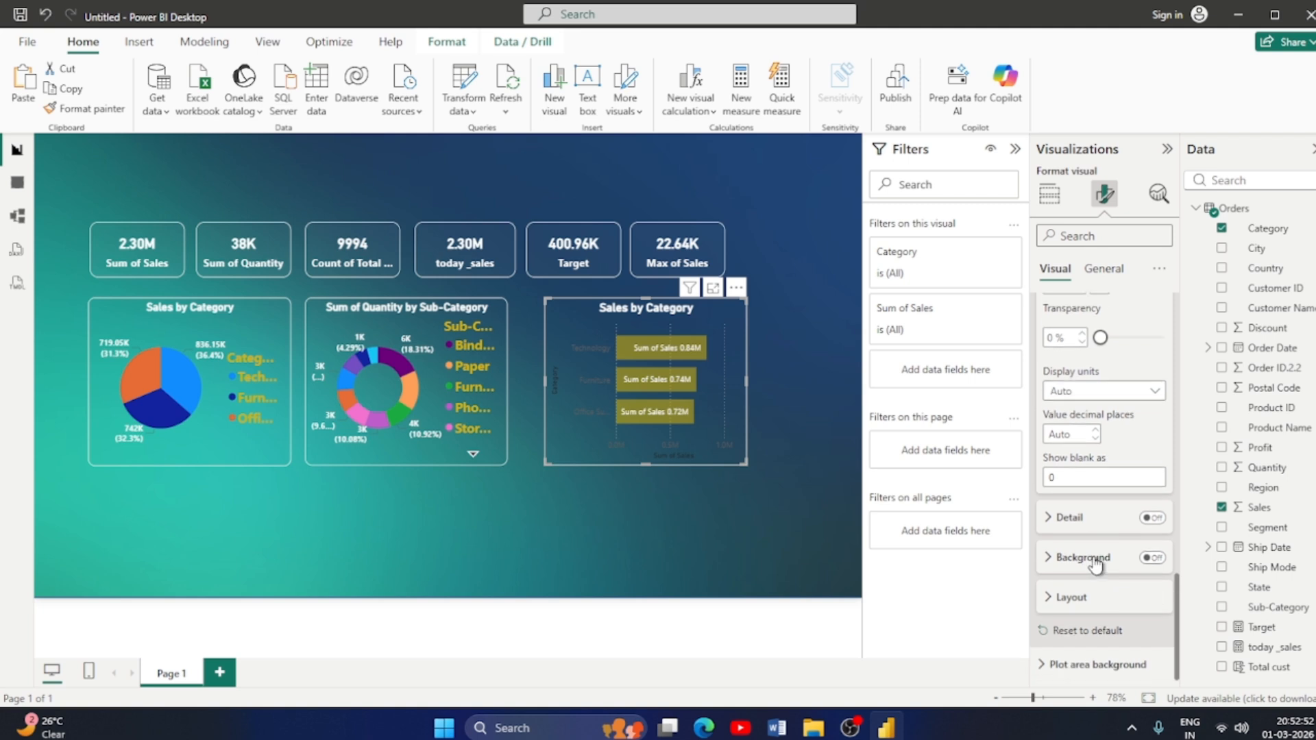
left_click(1053, 521)
scroll(1100, 515, "down", 3)
left_click(1077, 438)
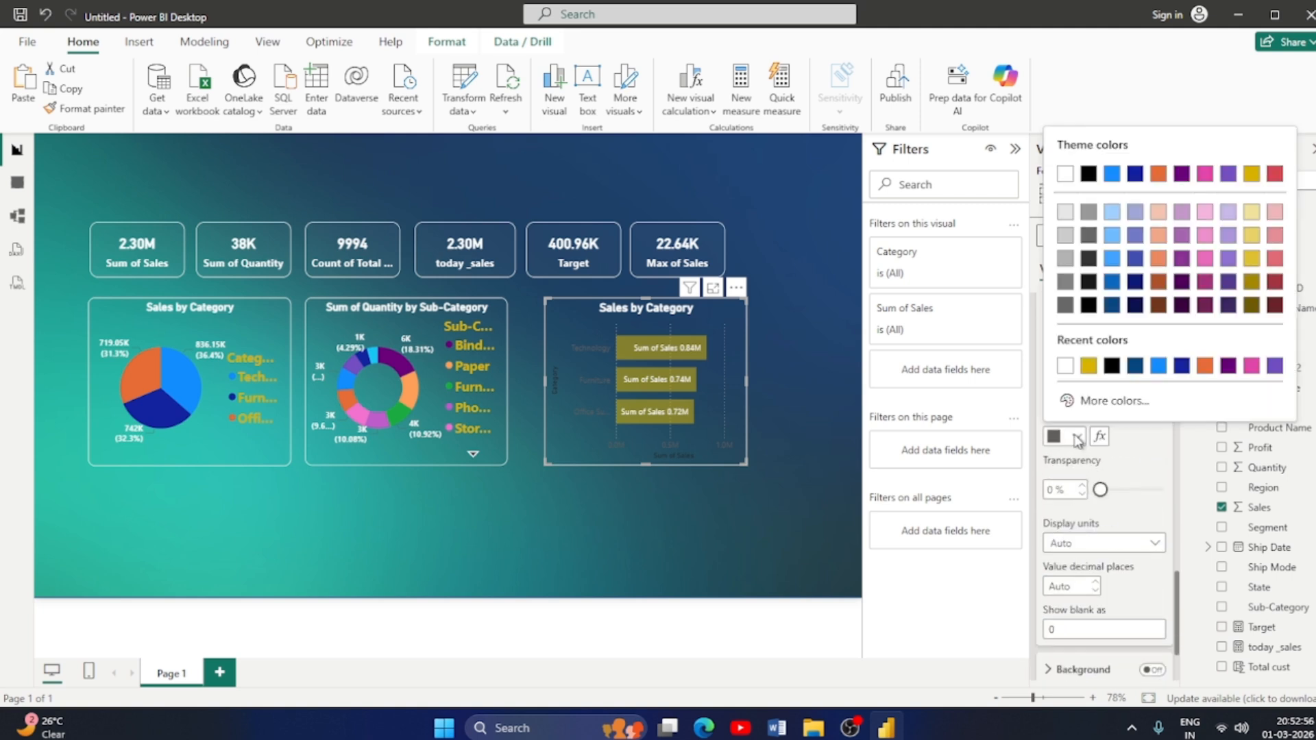
left_click(1067, 375)
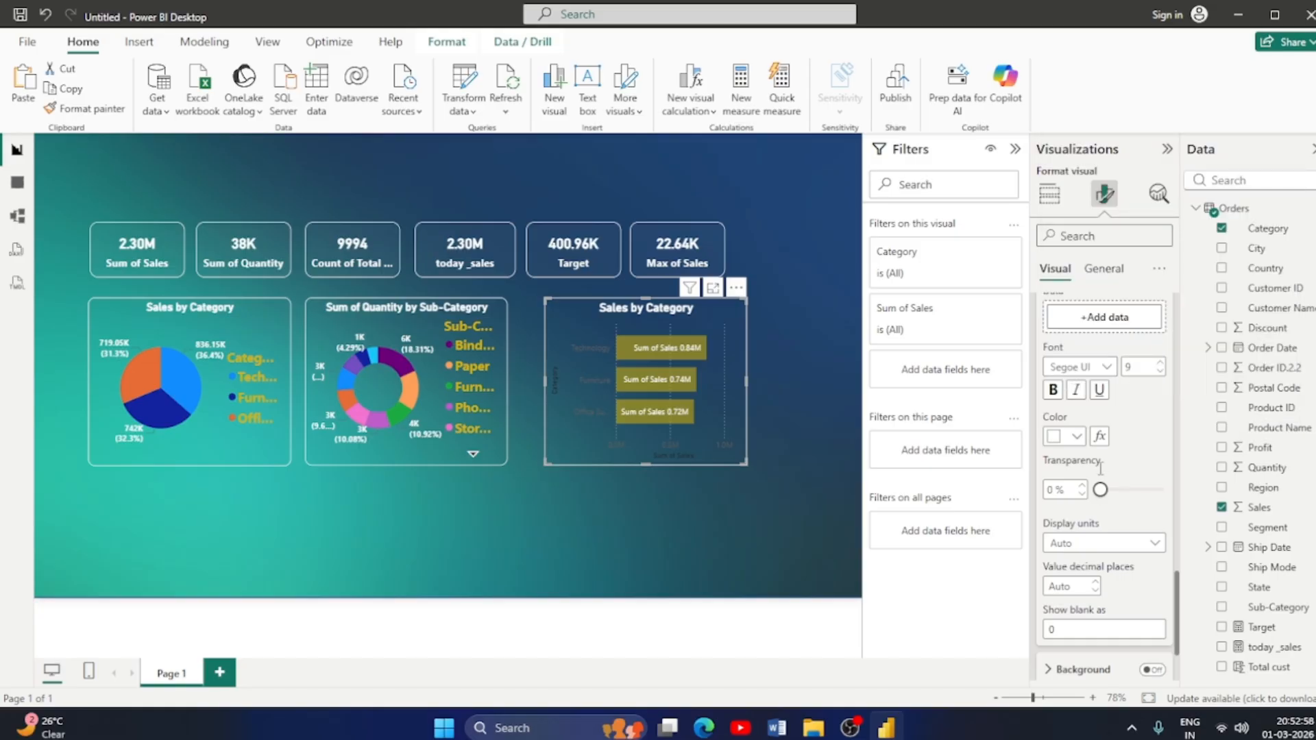
Try the bar chart's data label background, switch it off again, and check the label layout options.
scroll(1095, 531, "down", 3)
left_click(1157, 558)
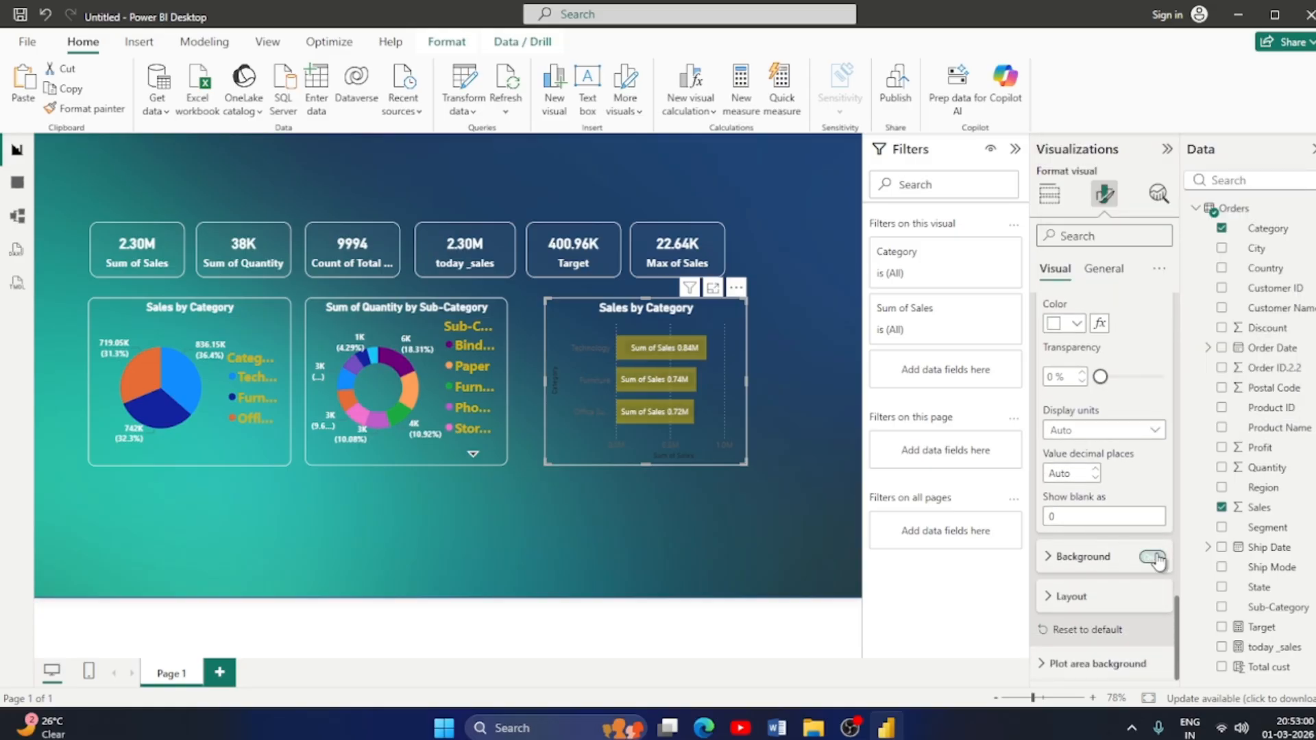
left_click(1157, 557)
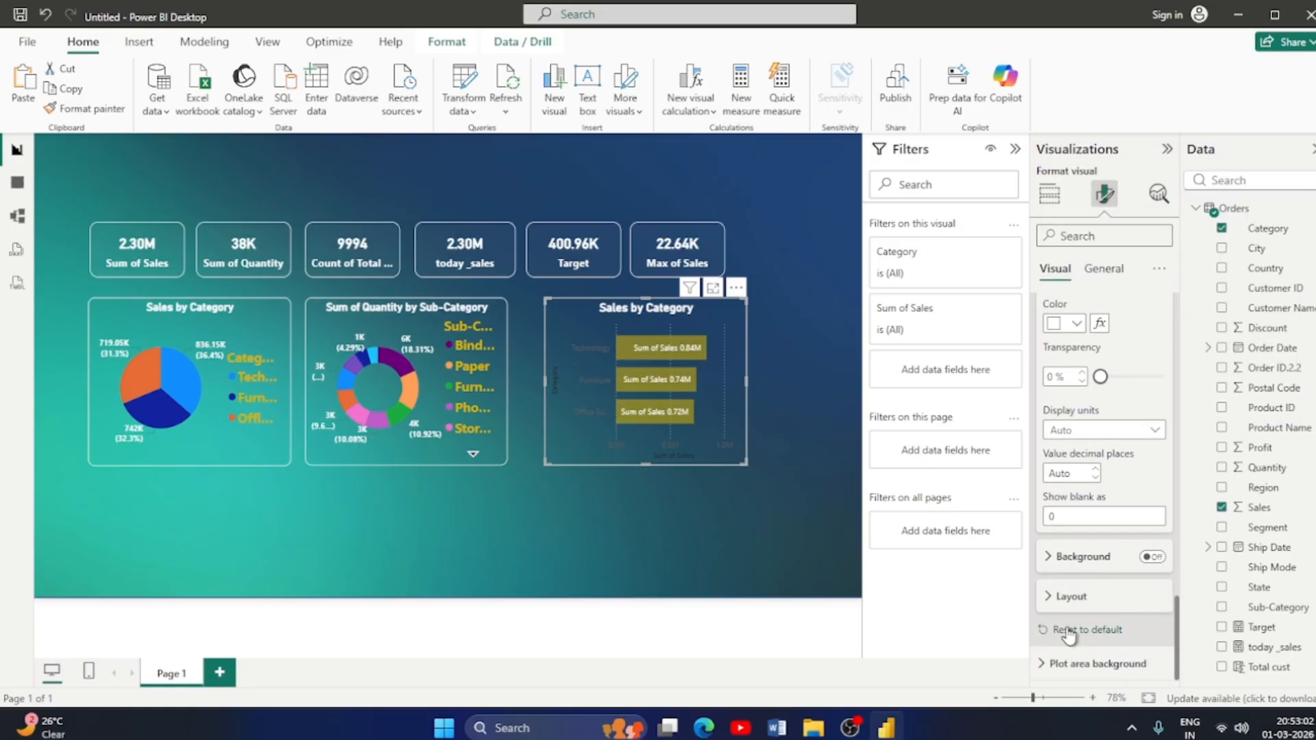
left_click(1053, 605)
scroll(1089, 599, "down", 1)
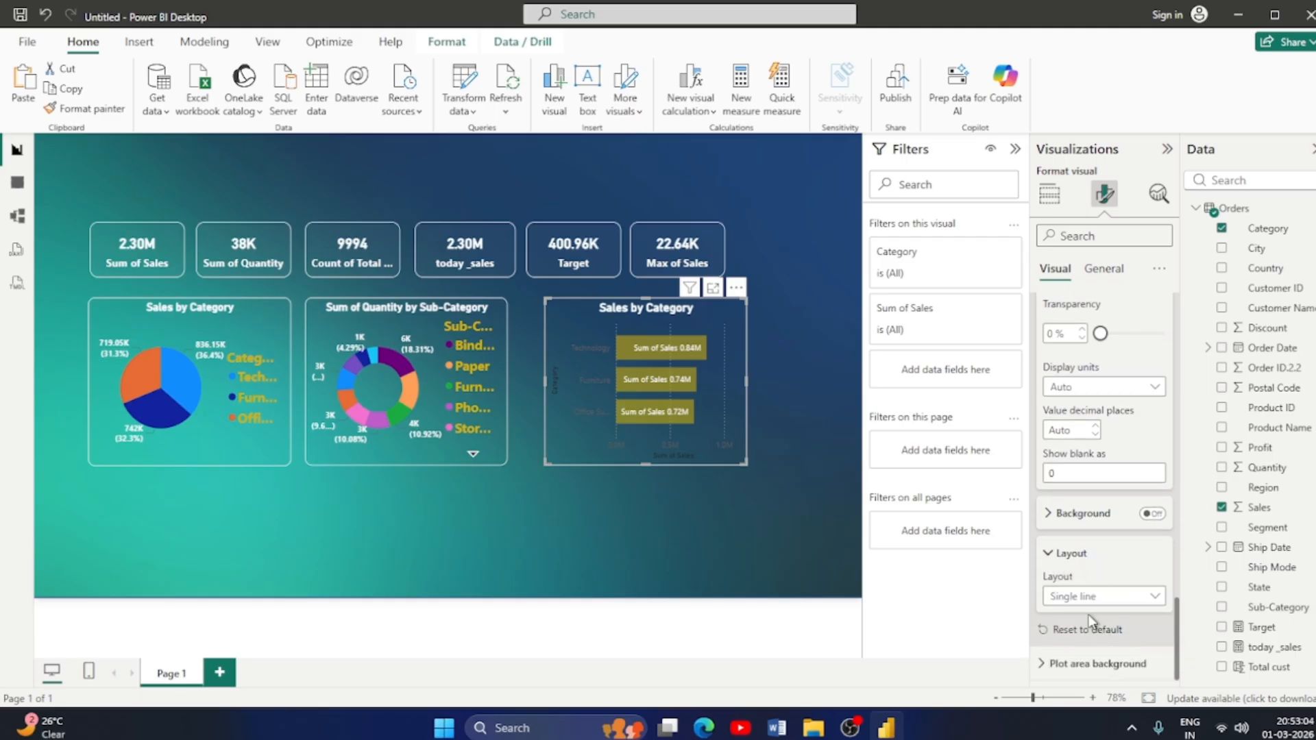
Examine the bar chart's plot area background settings and its general formatting options.
scroll(1075, 577, "up", 4)
scroll(1074, 574, "up", 5)
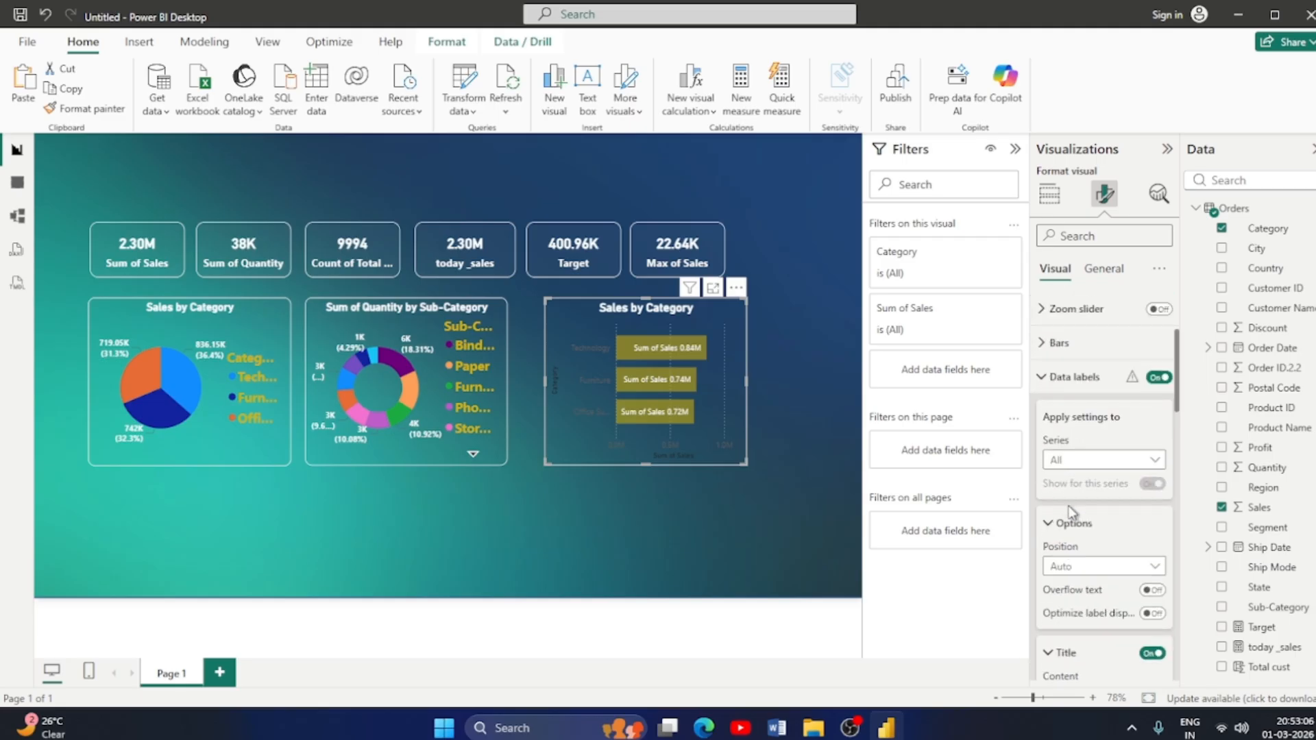
left_click(1048, 377)
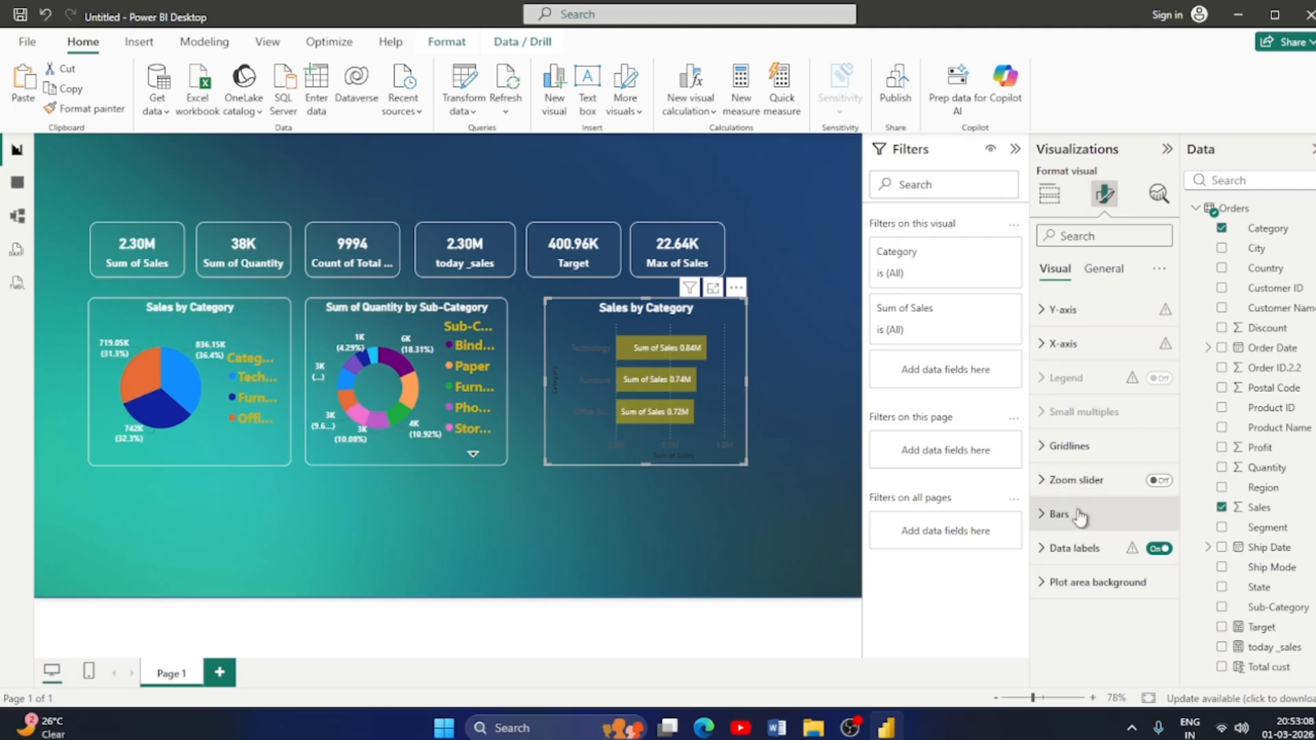
left_click(1078, 593)
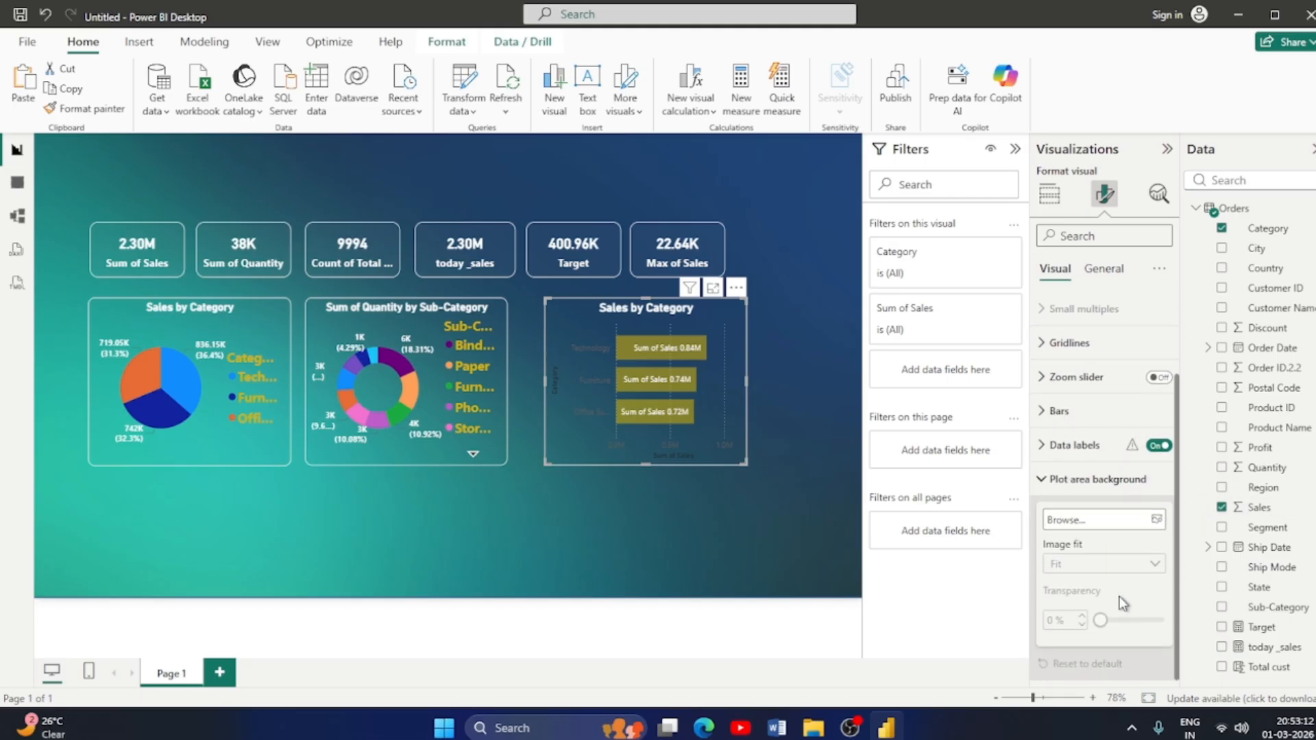
left_click(1043, 479)
left_click(1113, 269)
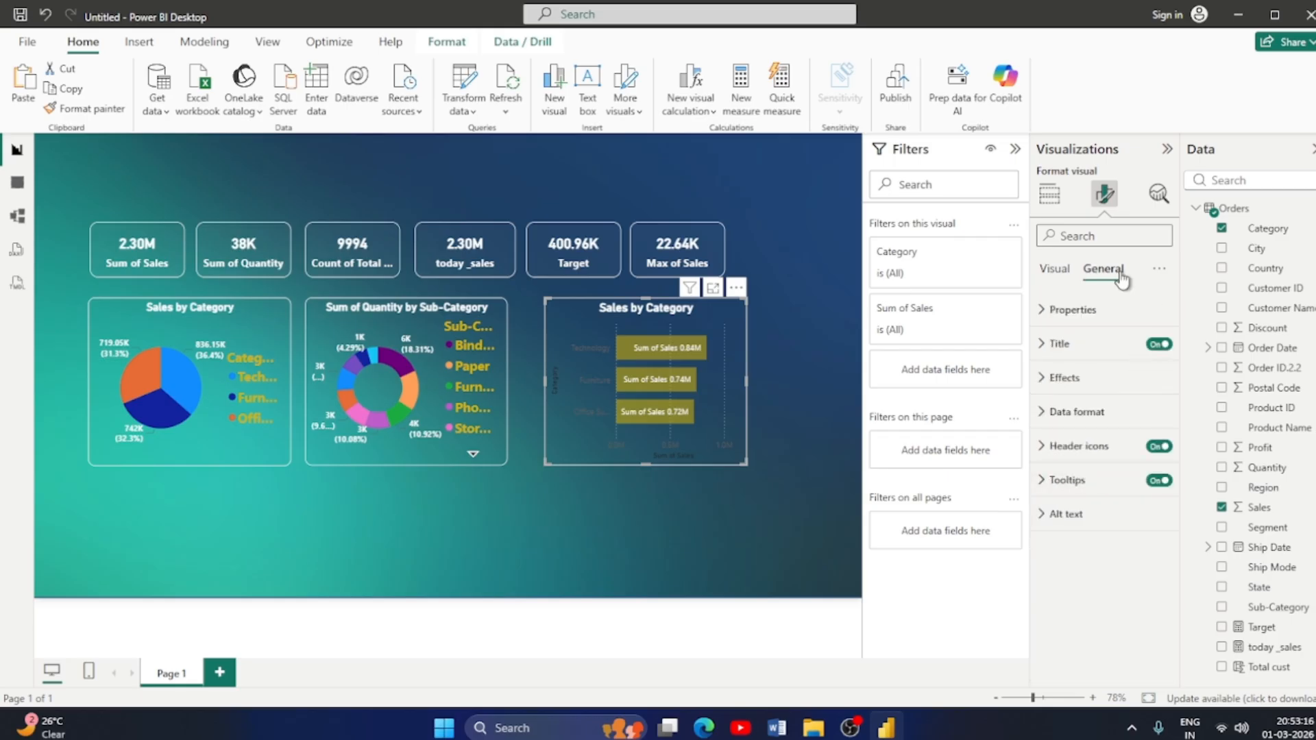
left_click(1058, 273)
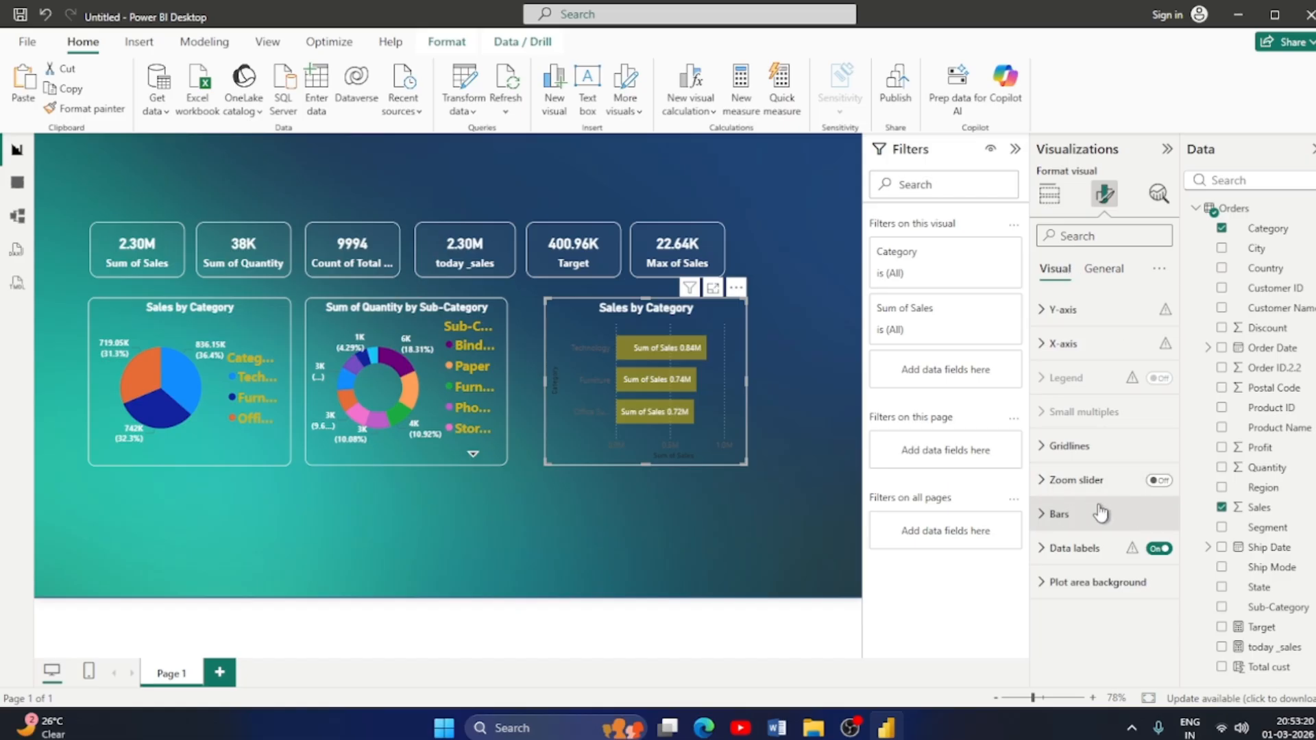
Set the colour of the bar chart's vertical gridlines to white.
left_click(1046, 454)
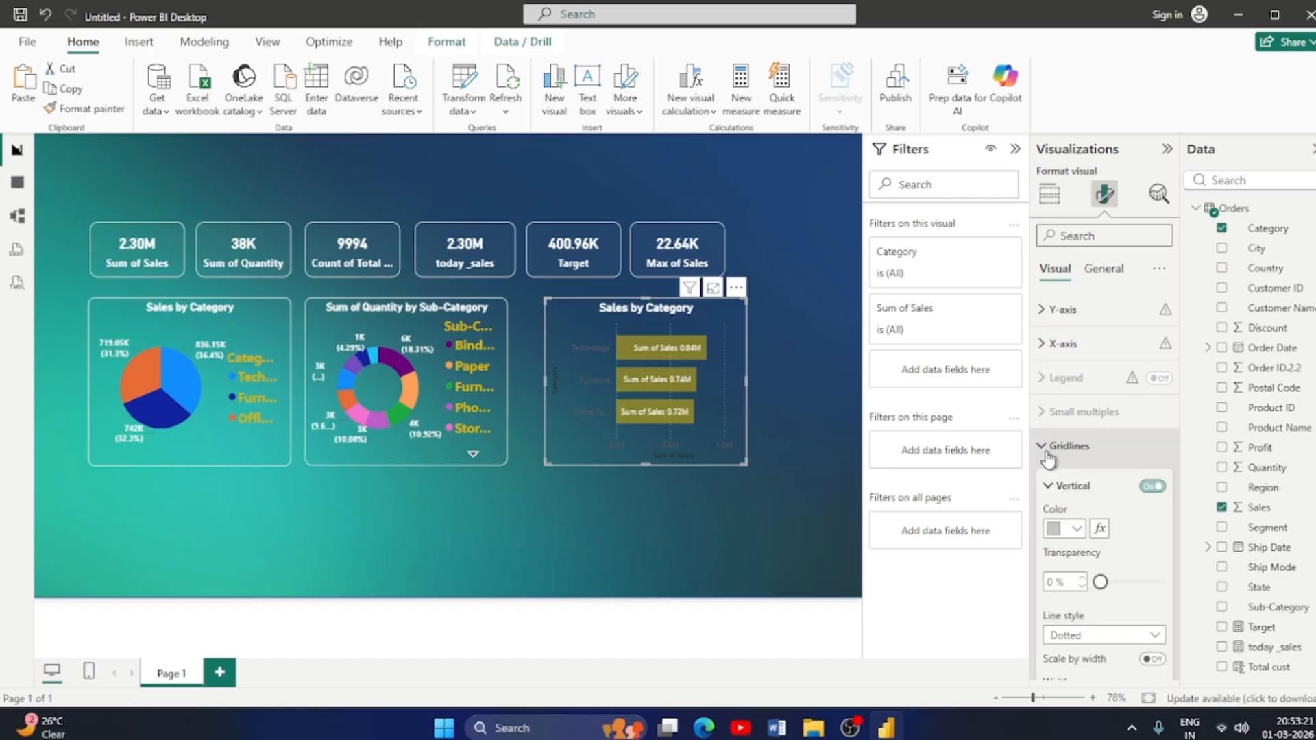
left_click(1075, 529)
left_click(1064, 458)
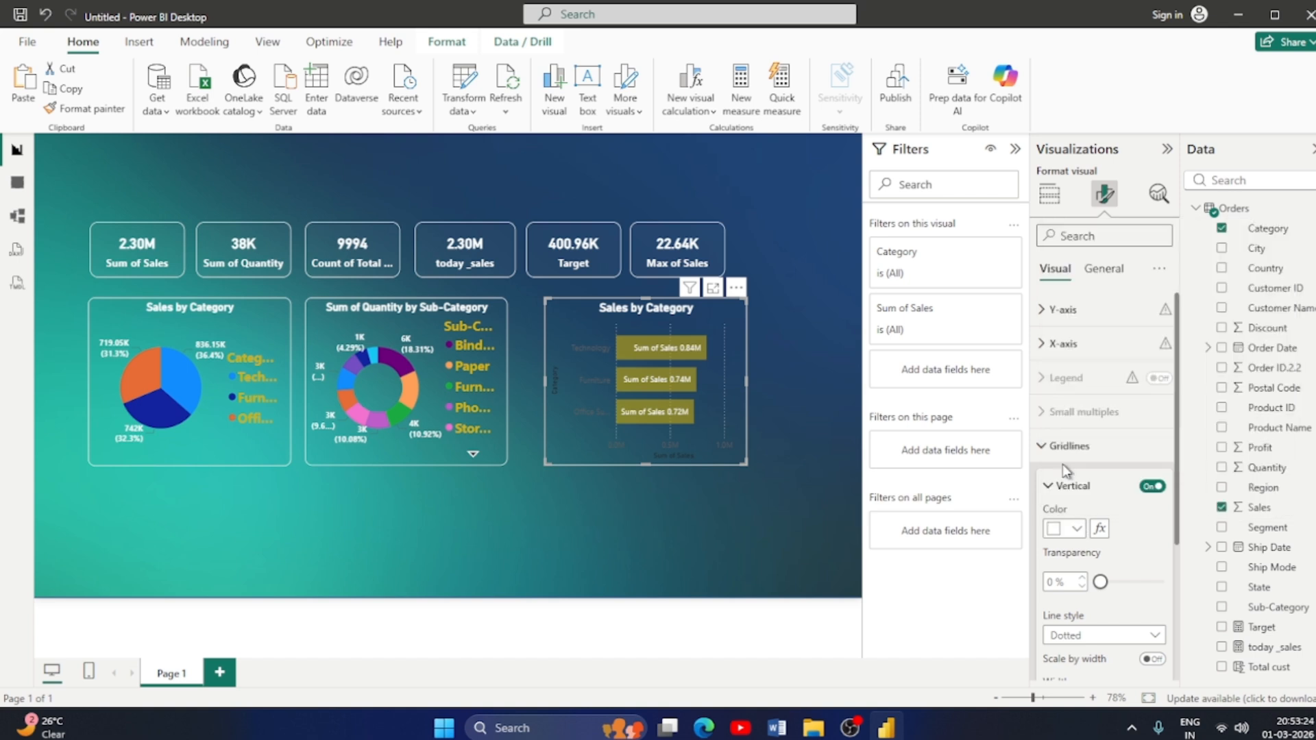
left_click(1079, 530)
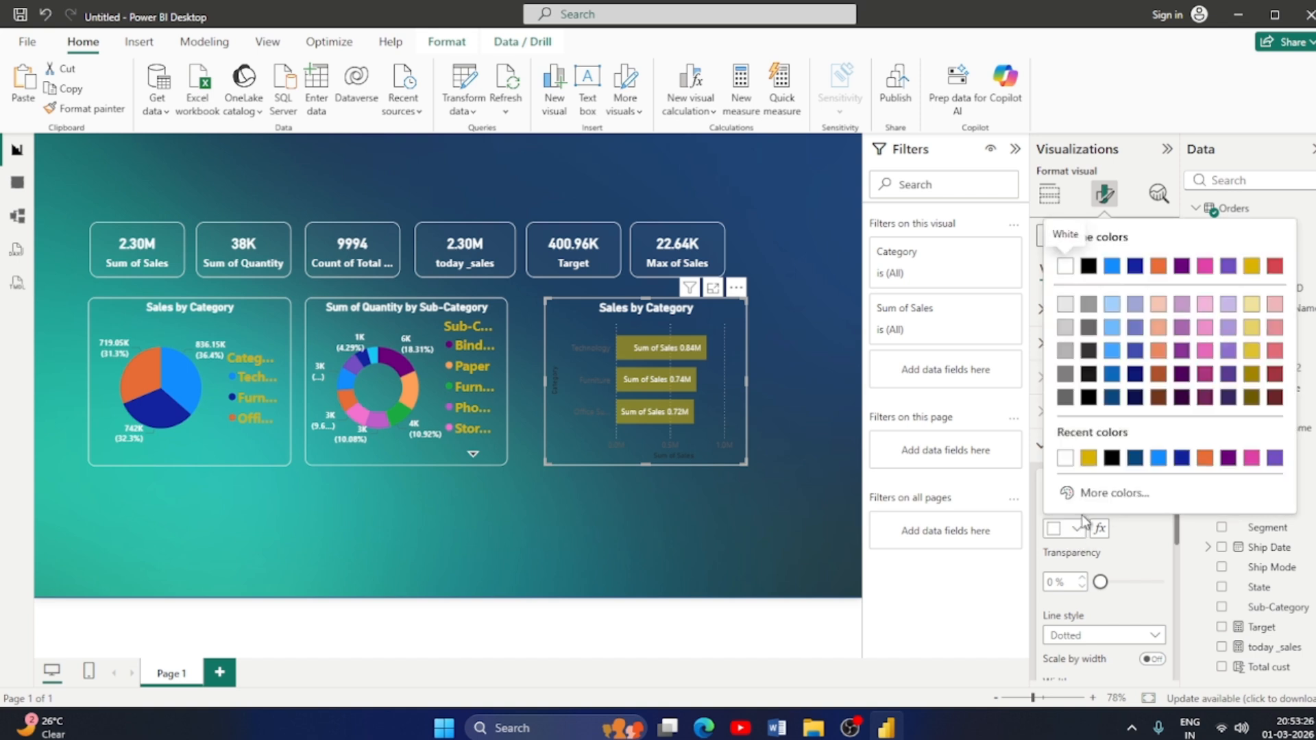
left_click(1130, 556)
left_click_drag(1101, 583, 1029, 556)
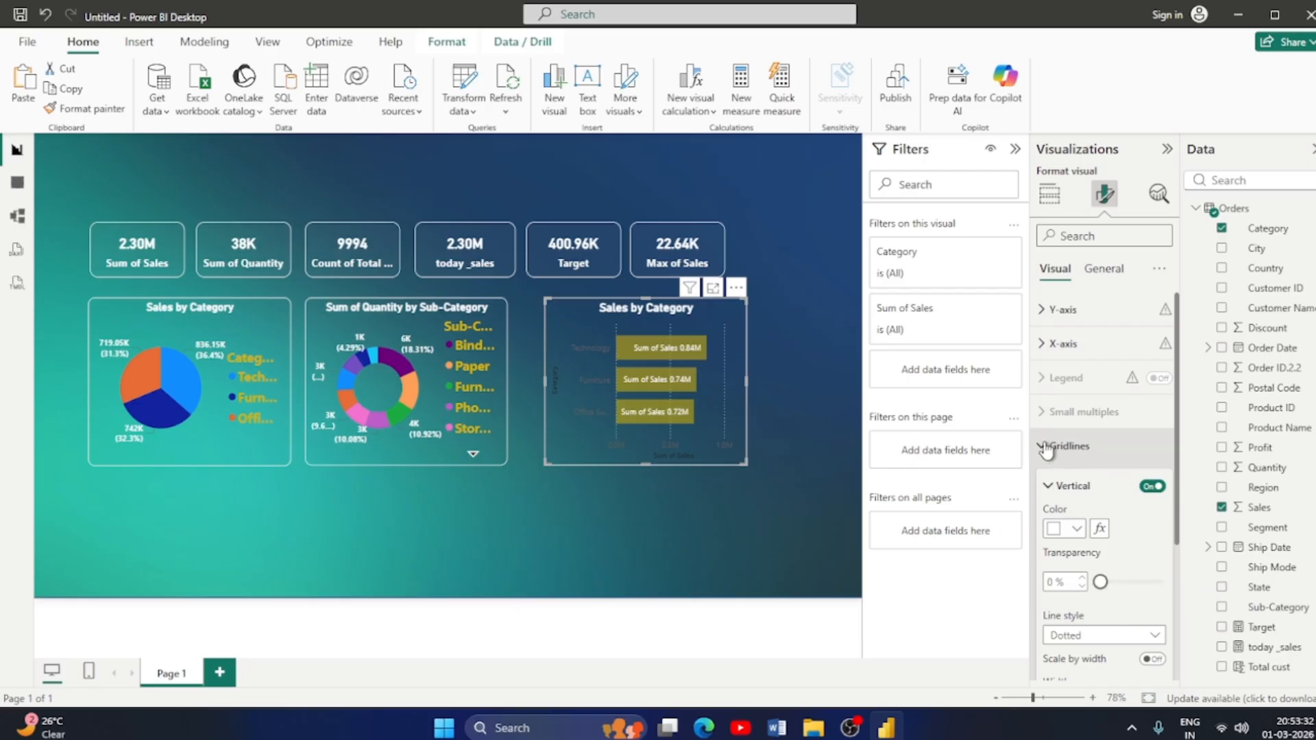
left_click(1069, 447)
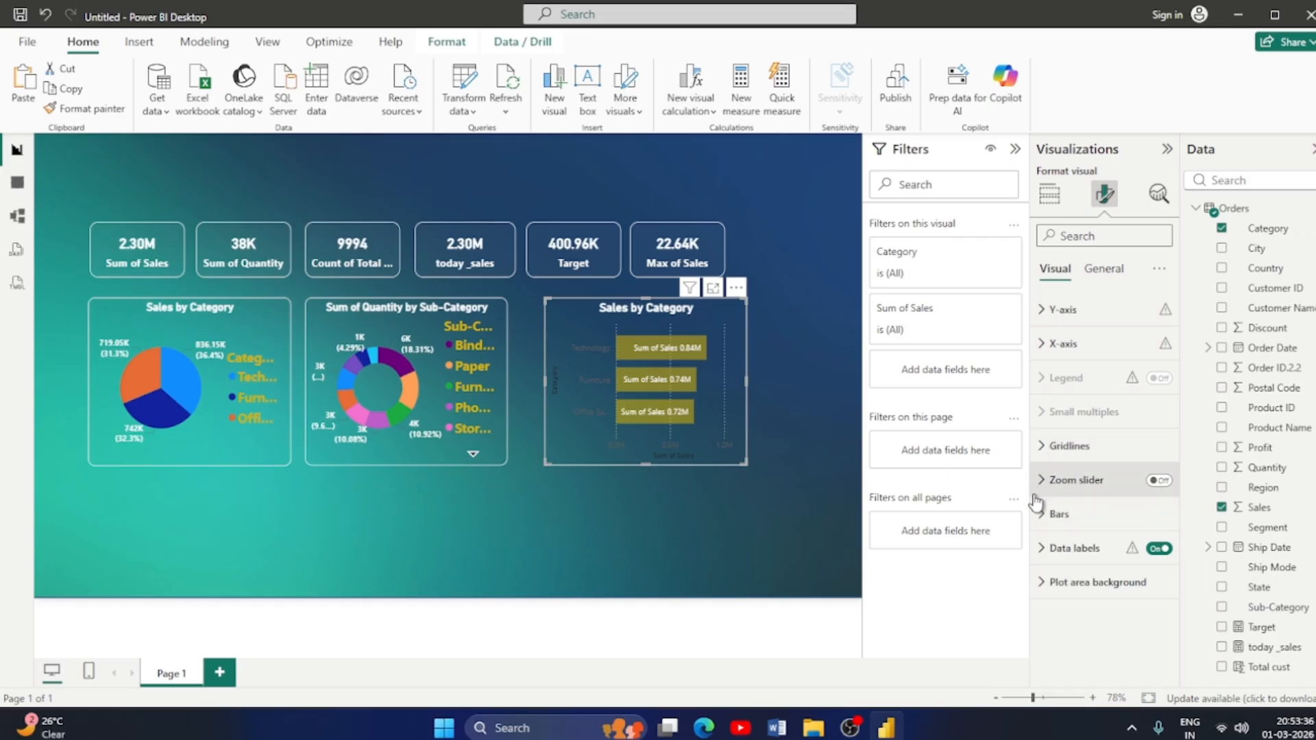
Review the bar chart's bar colour and transparency, its data label settings, and its general options.
left_click(1053, 514)
scroll(1094, 548, "down", 4)
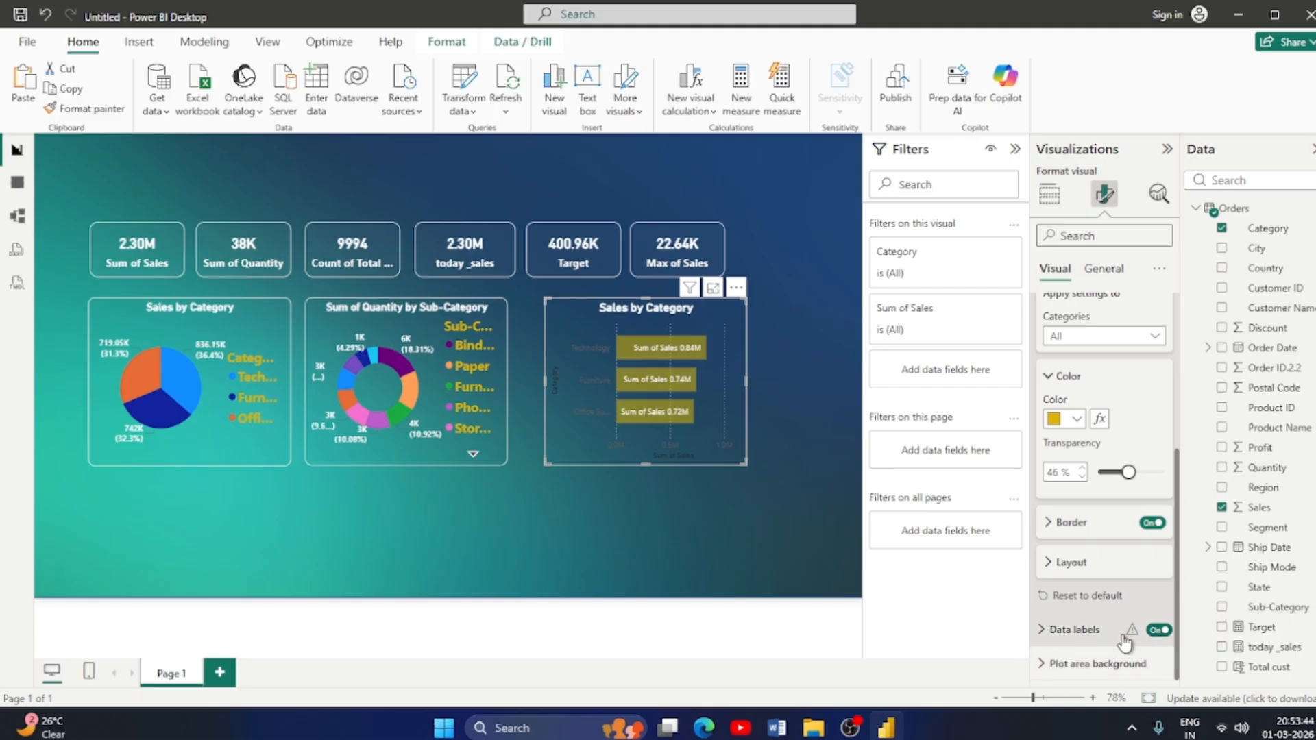
left_click(1048, 629)
scroll(1112, 576, "down", 2)
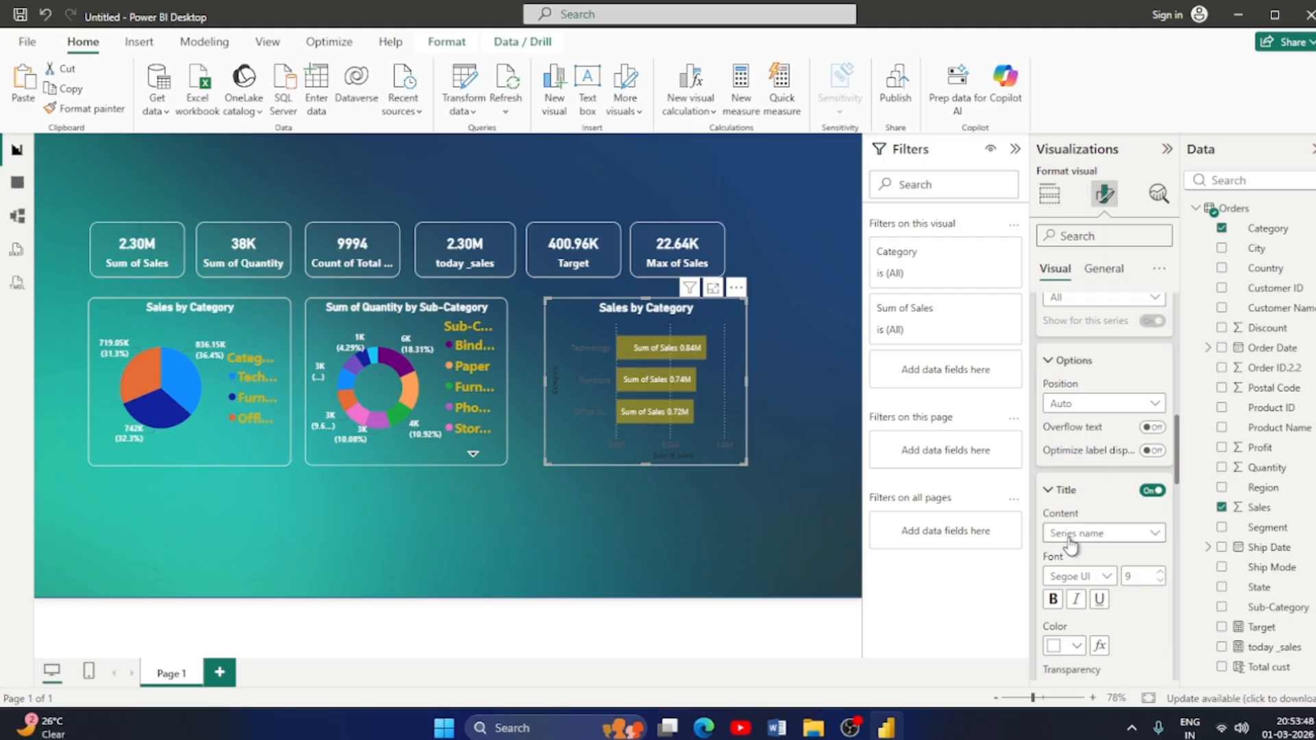
scroll(1124, 612, "down", 5)
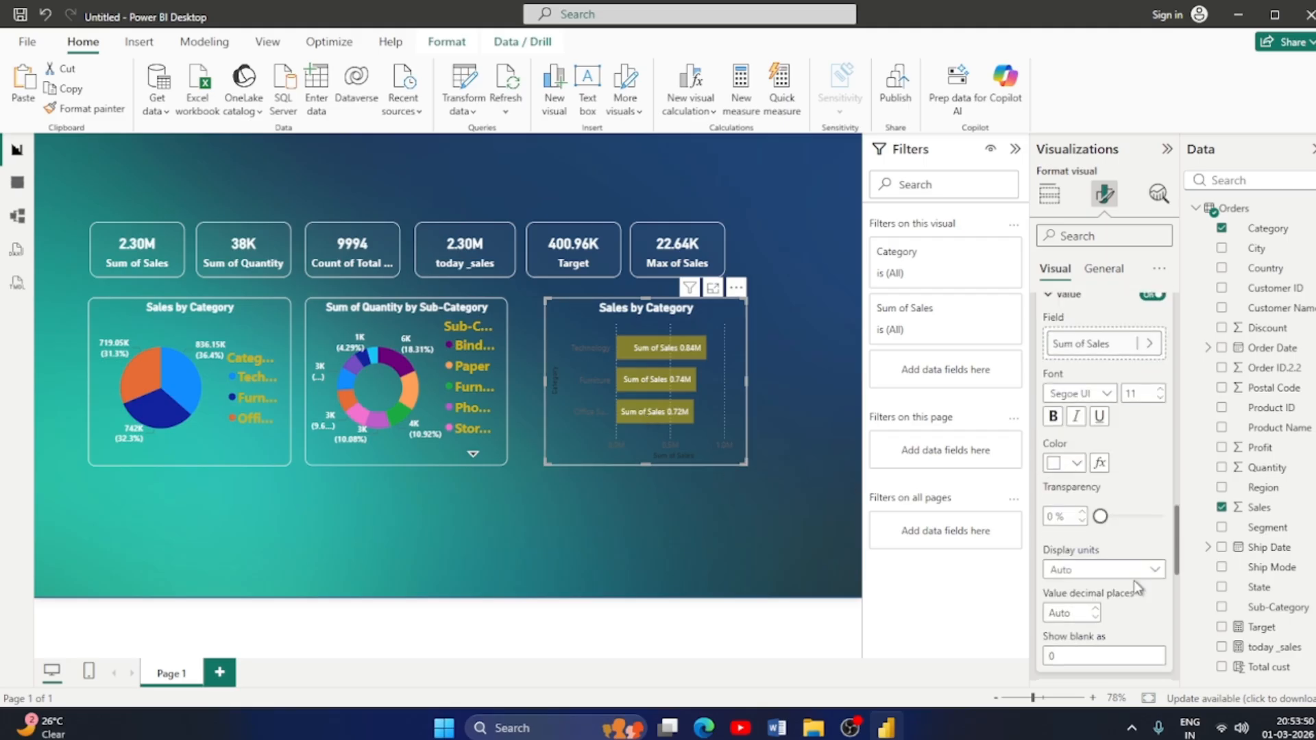
scroll(1138, 586, "down", 3)
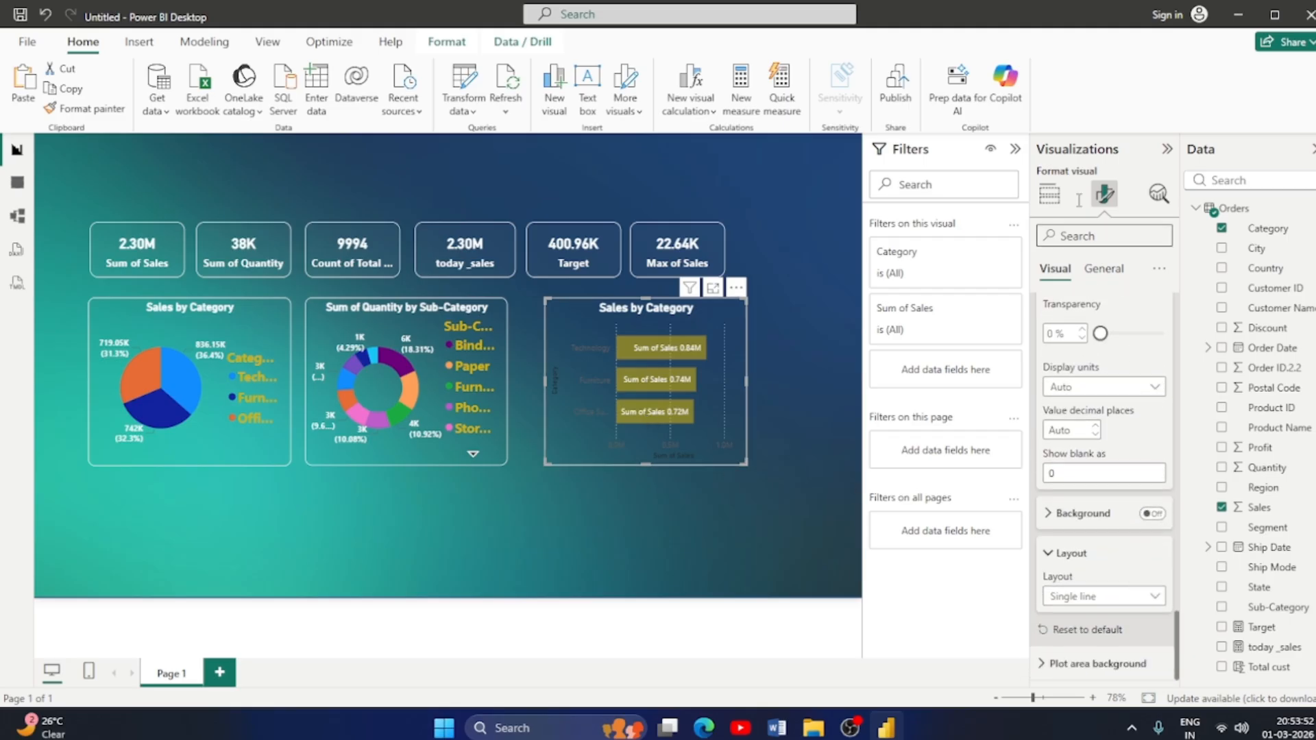
left_click(1113, 269)
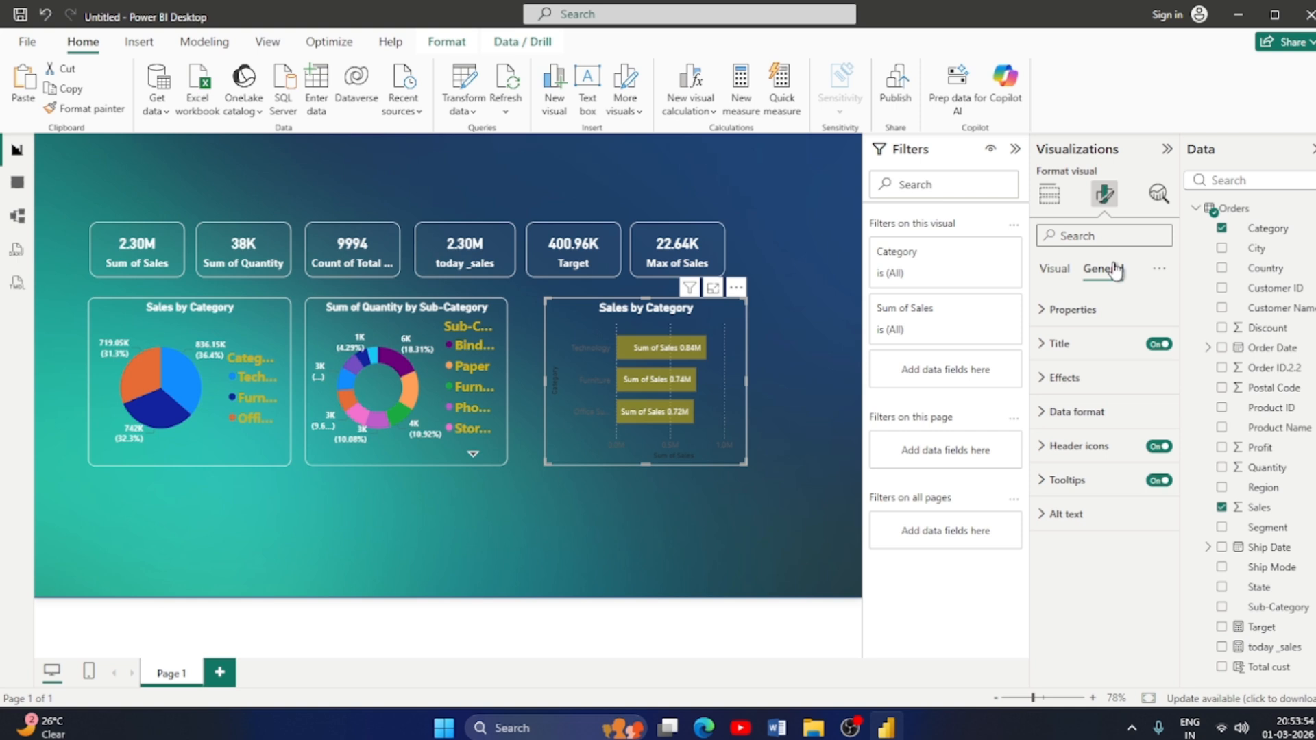
Try the Sales by Category bar chart as a stacked column chart and as a stacked bar chart.
left_click(785, 478)
left_click(729, 318)
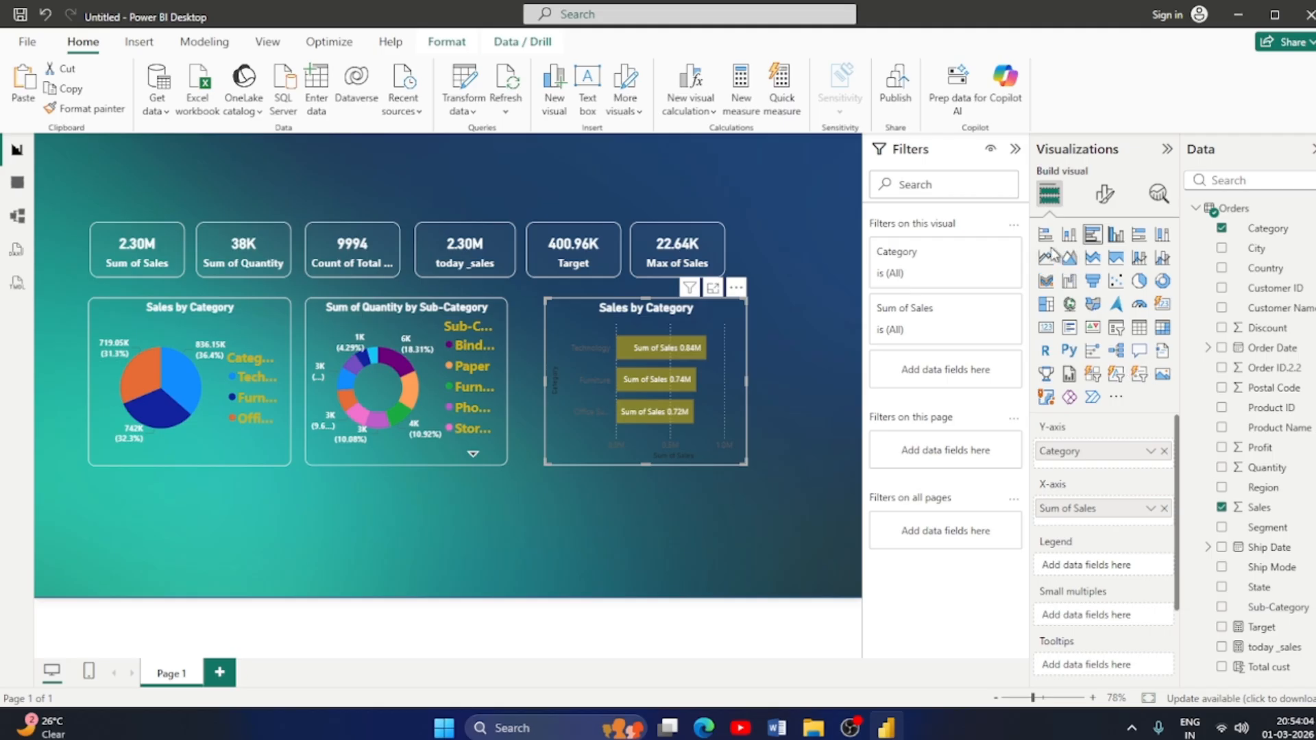
left_click(1068, 235)
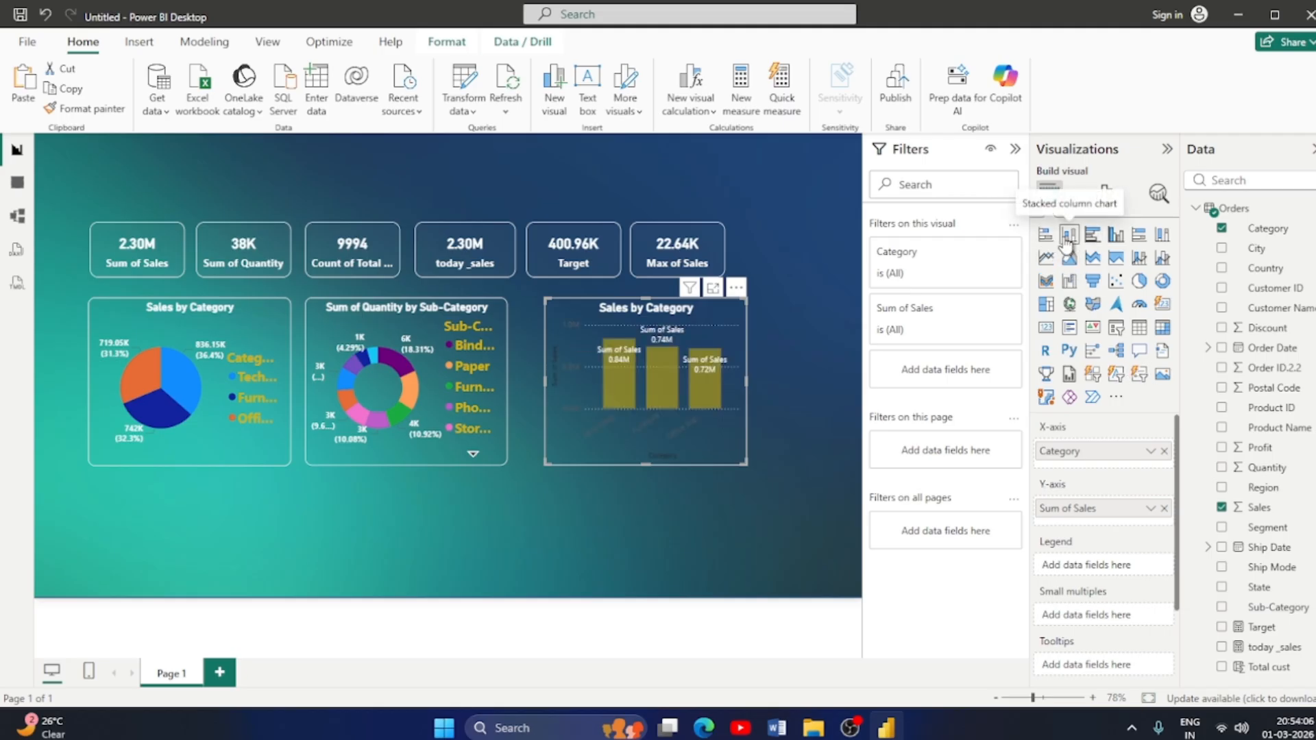
left_click(1045, 235)
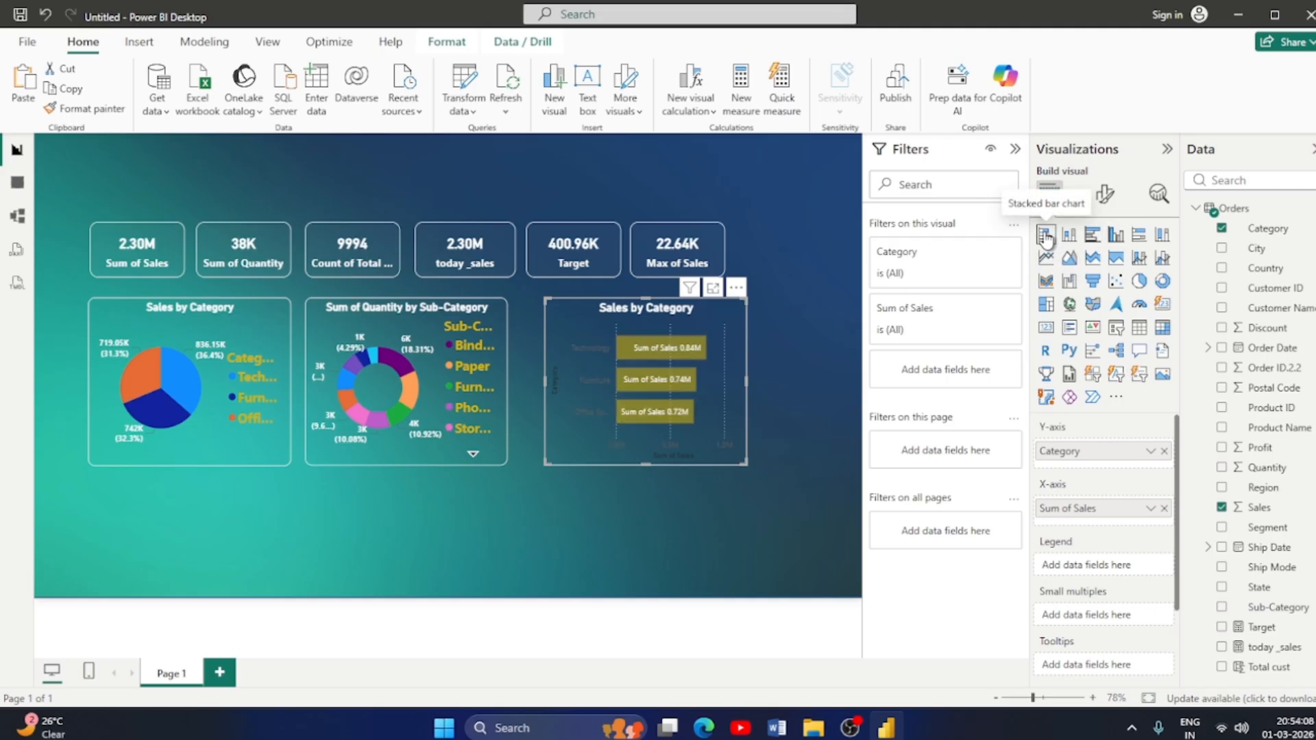
Replace the Sales by Category bar chart with a Q&A visual placed beside the donut chart.
key("Delete")
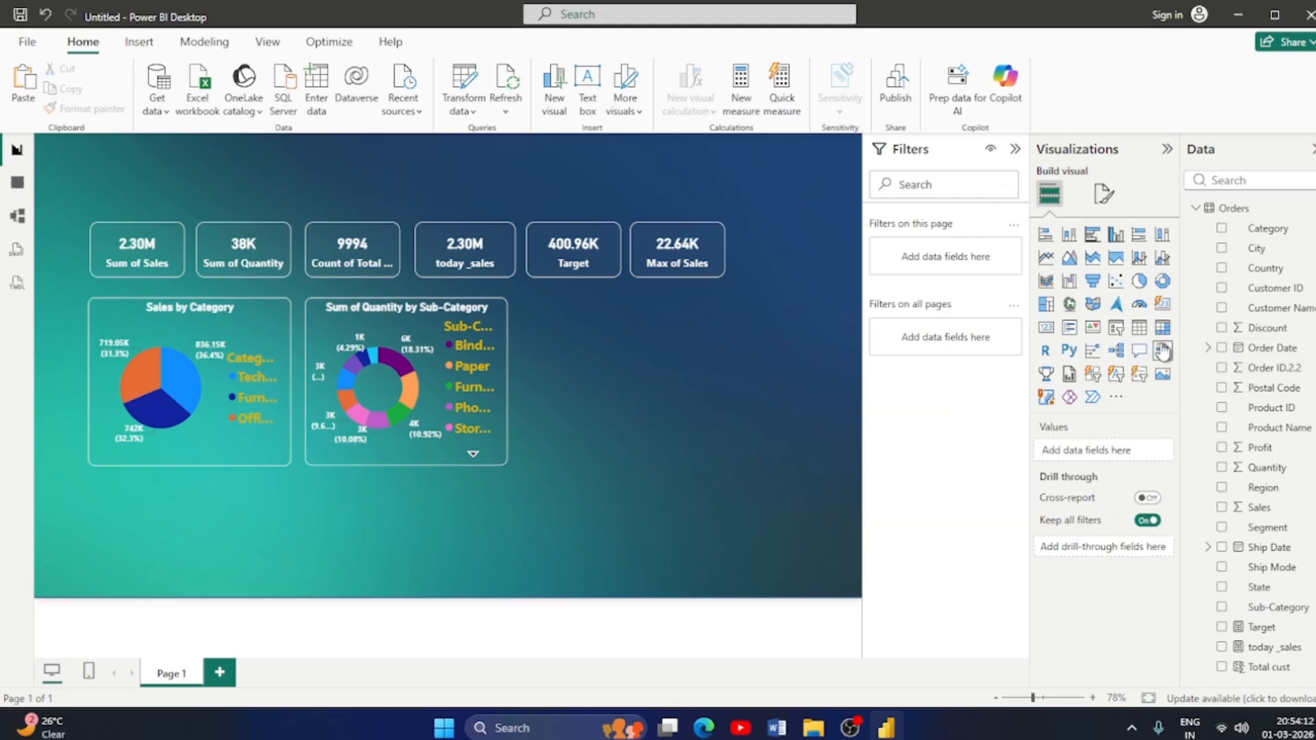
left_click(1140, 355)
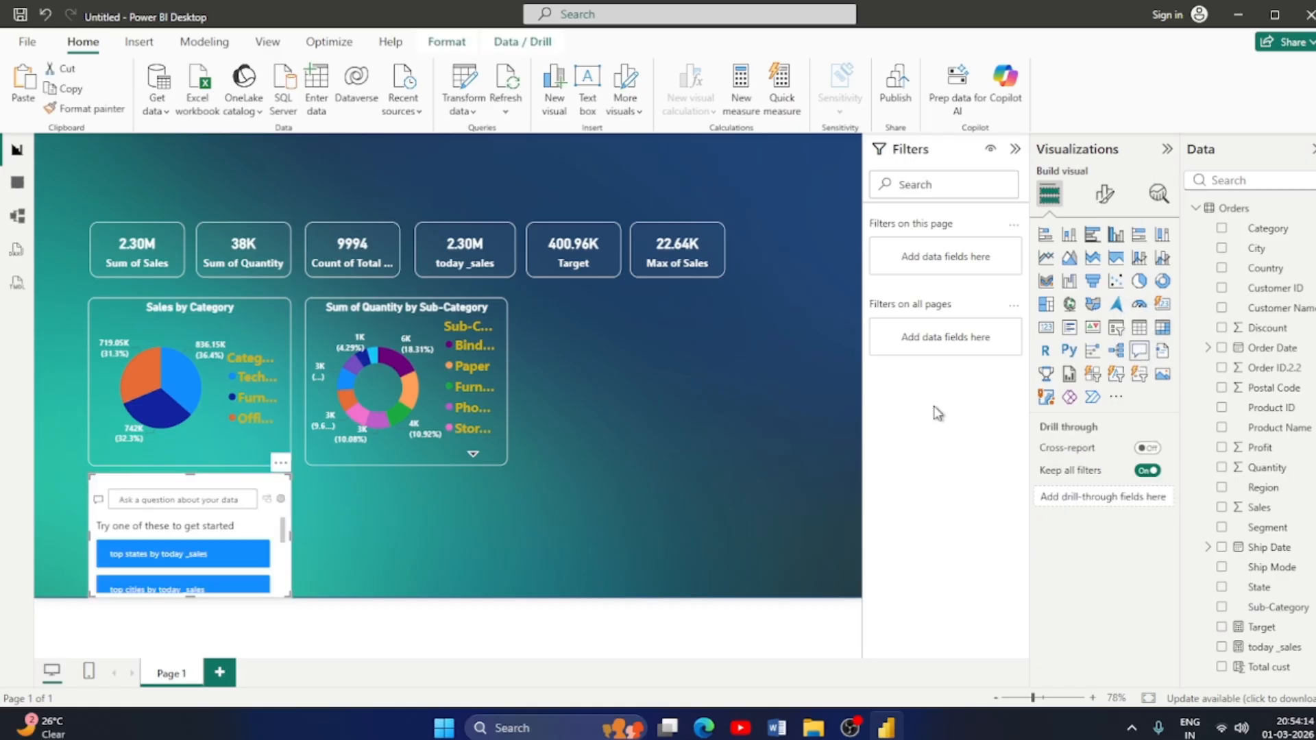
left_click(175, 493)
left_click_drag(176, 480, 644, 365)
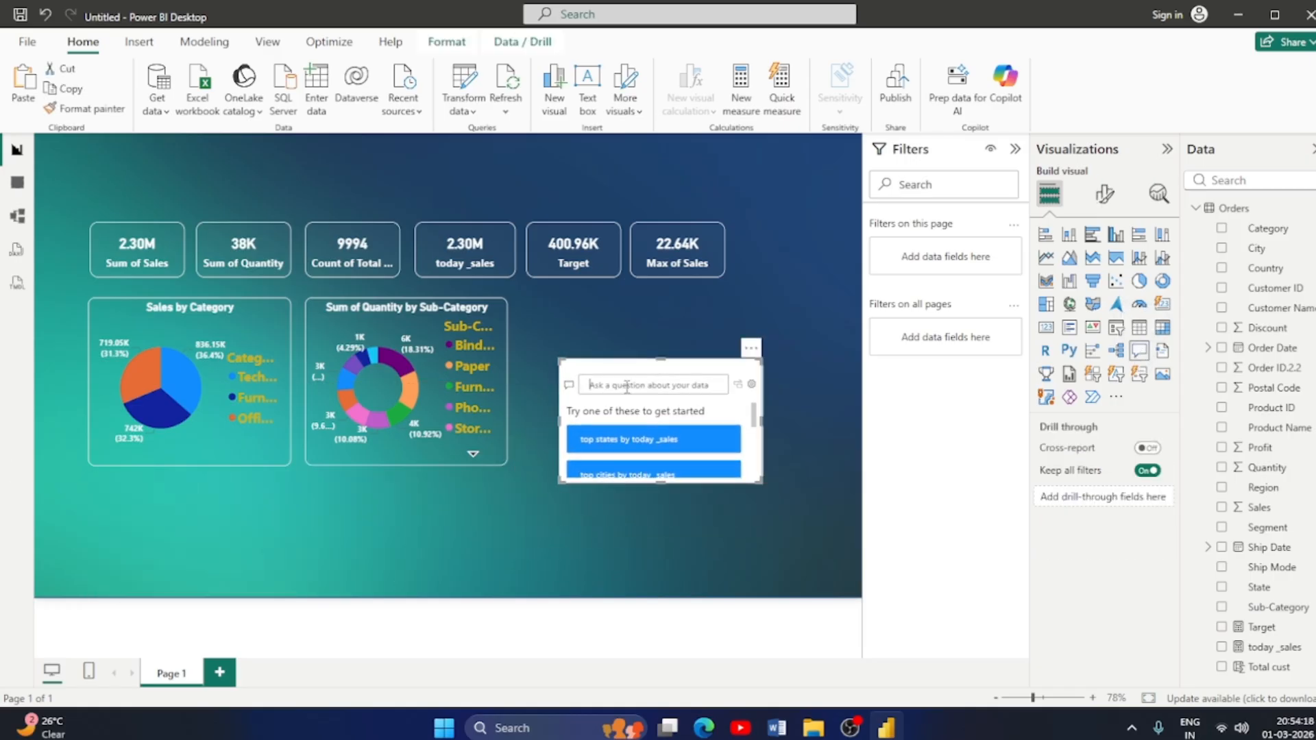
Ask the Q&A visual for the total sales of category and make the visual taller.
left_click(627, 385)
type("total sa")
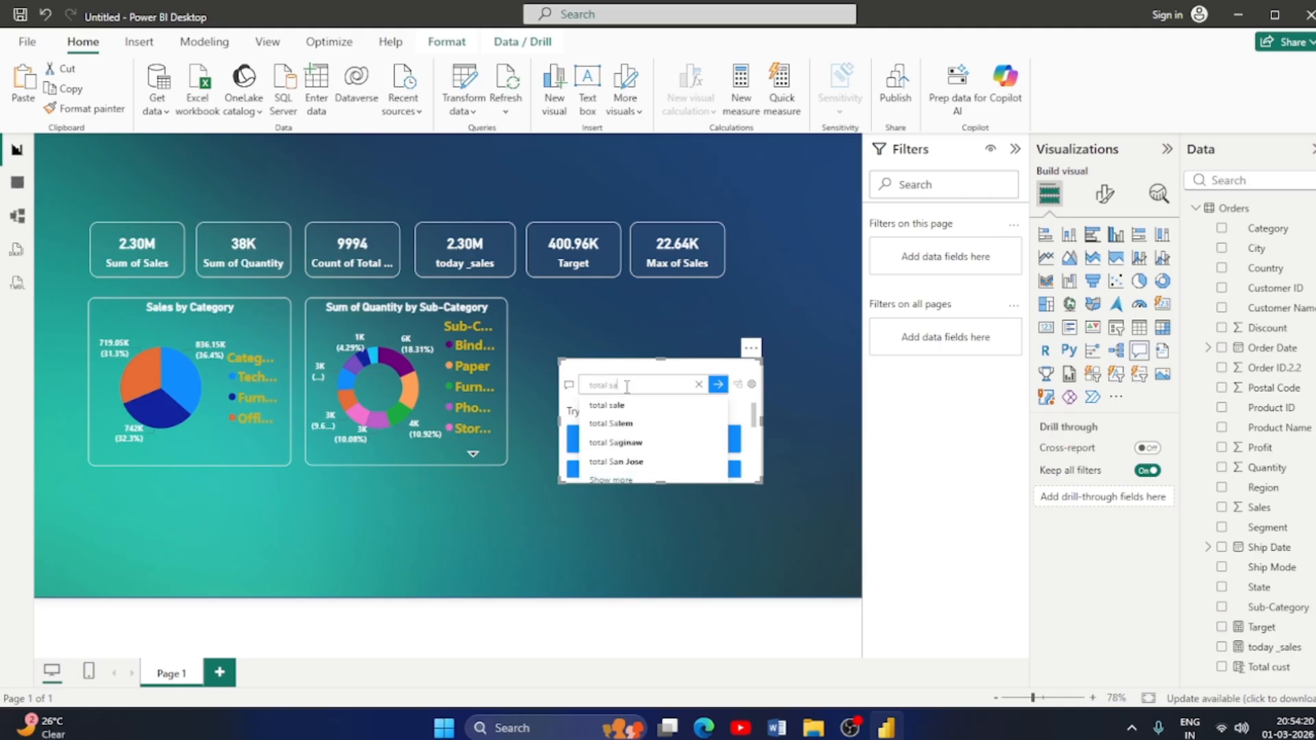
type("les of")
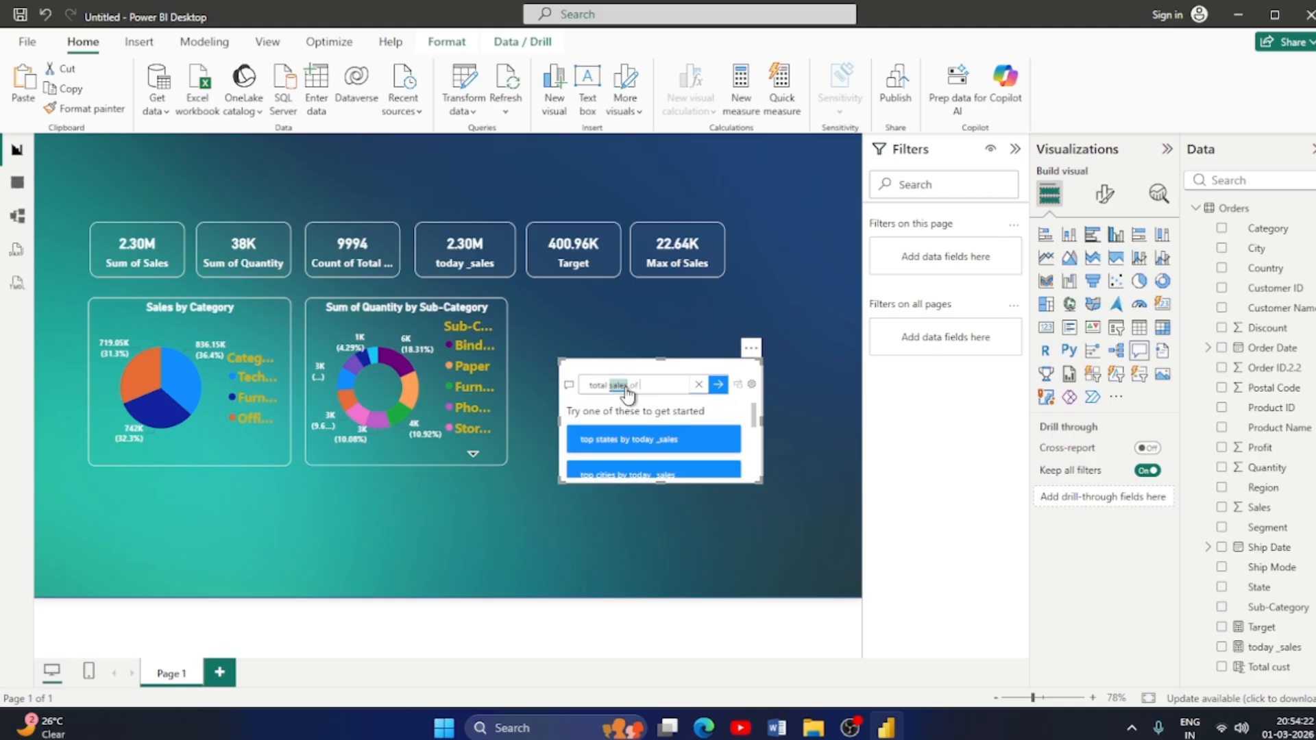
type(" categ")
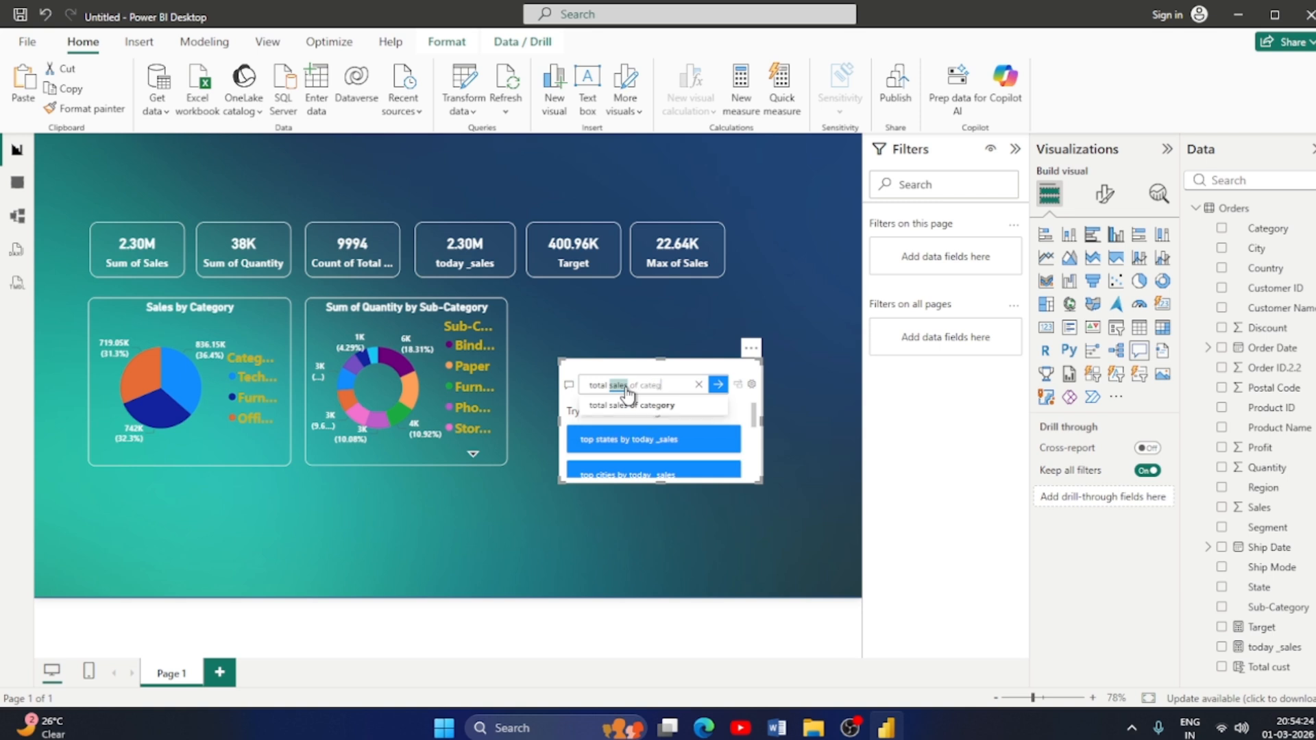
key("BackSpace")
type("ary")
left_click(623, 418)
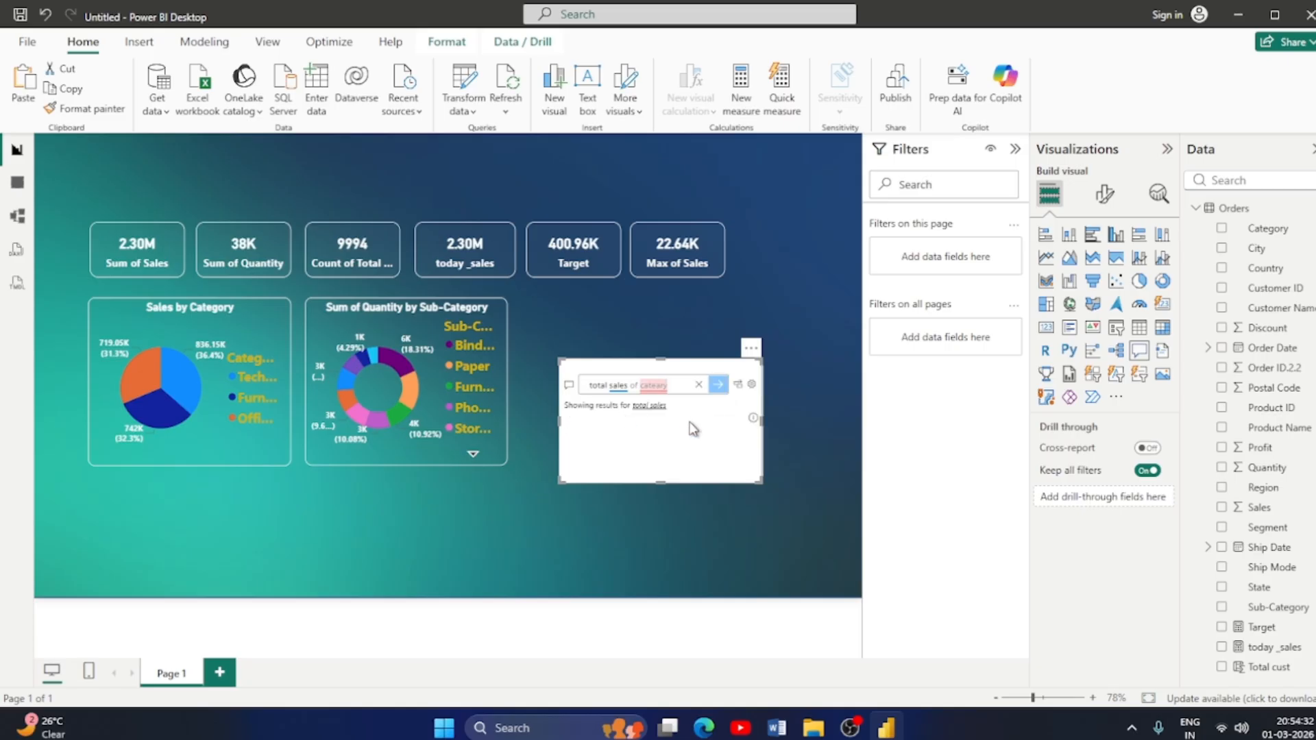
left_click_drag(661, 484, 669, 550)
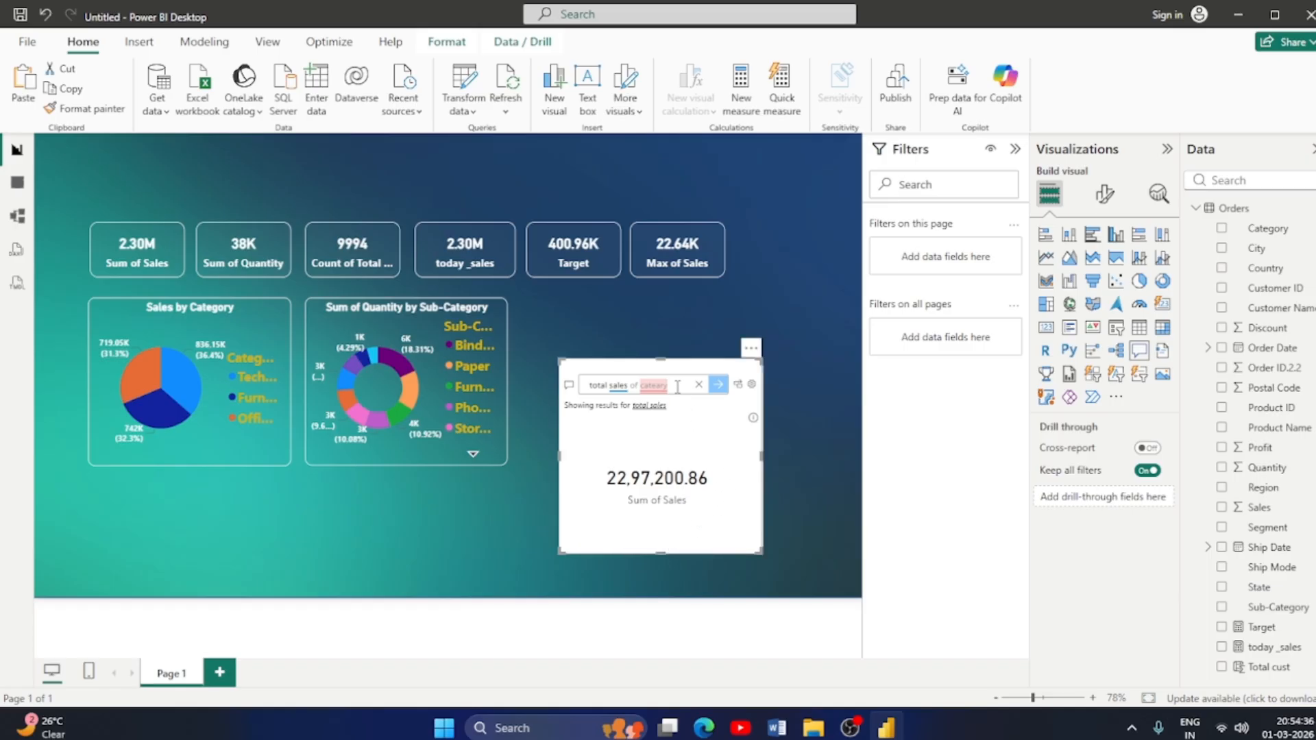
Clear the Q&A question and ask for "sales of category" instead.
left_click(570, 387)
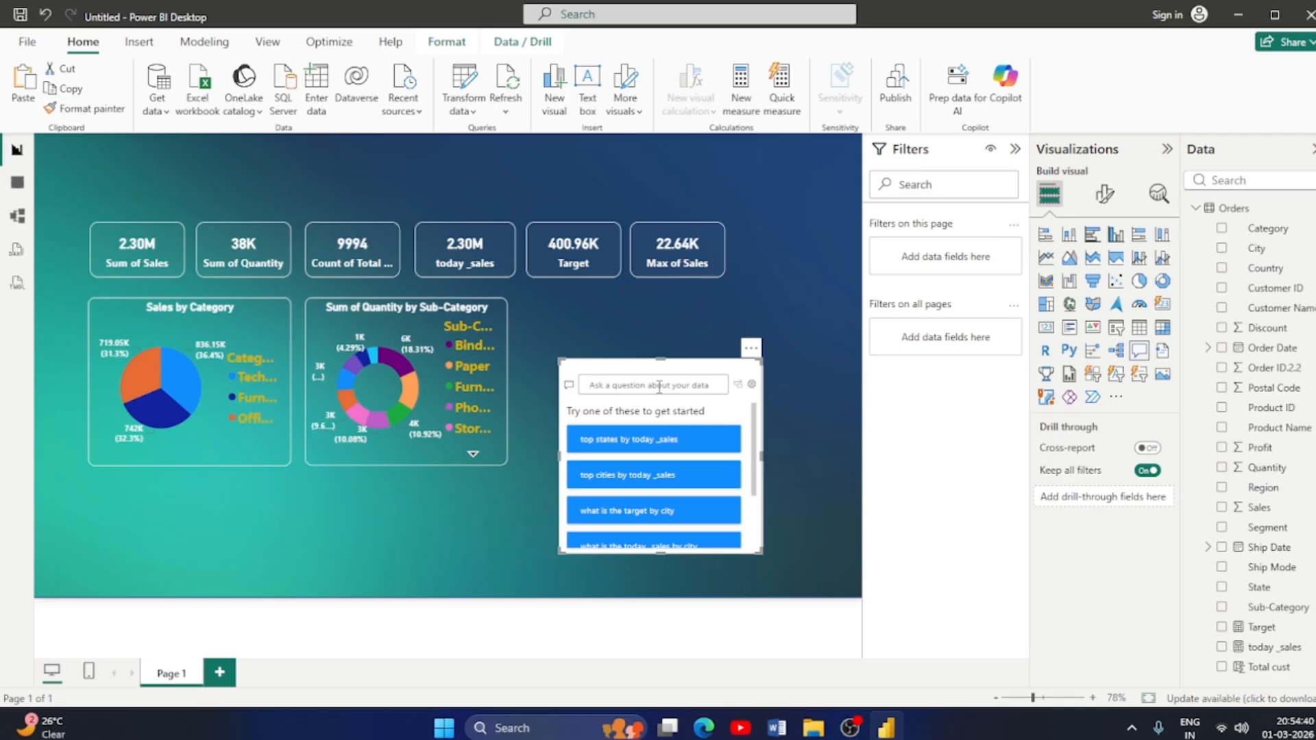
type("sales")
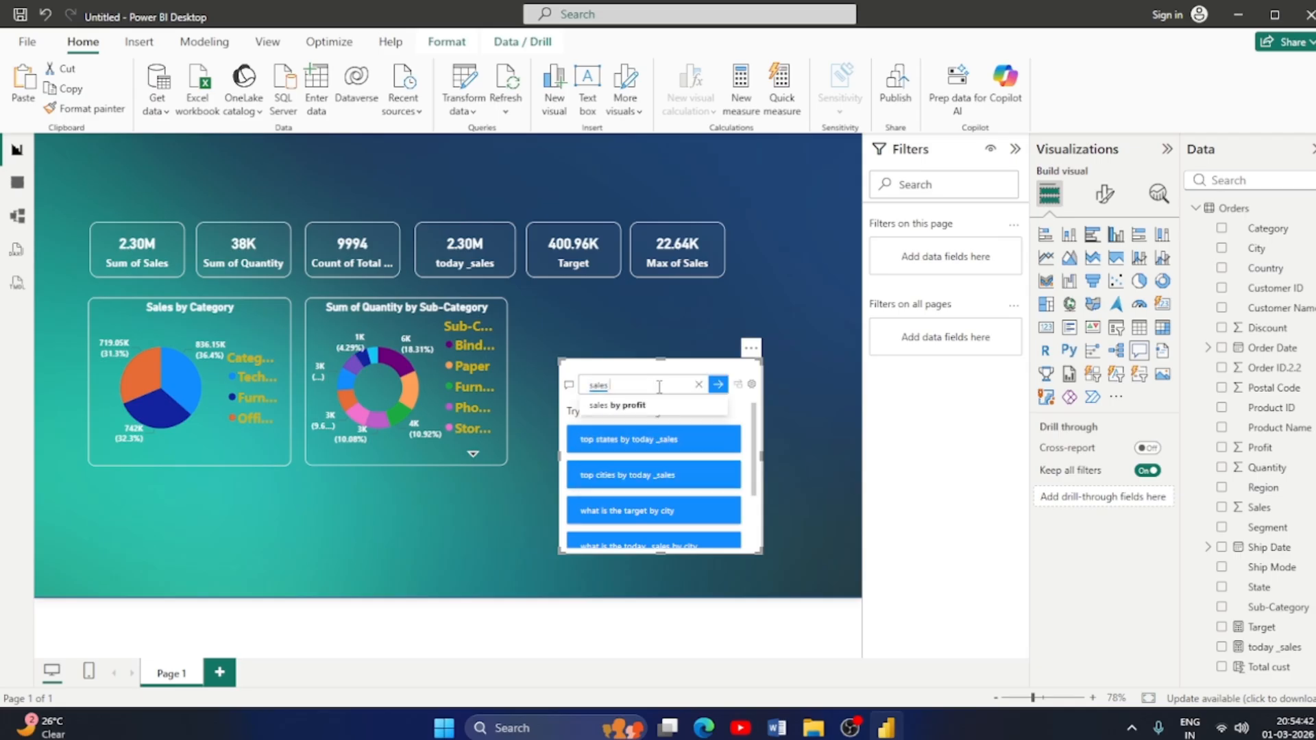
type(" of cate")
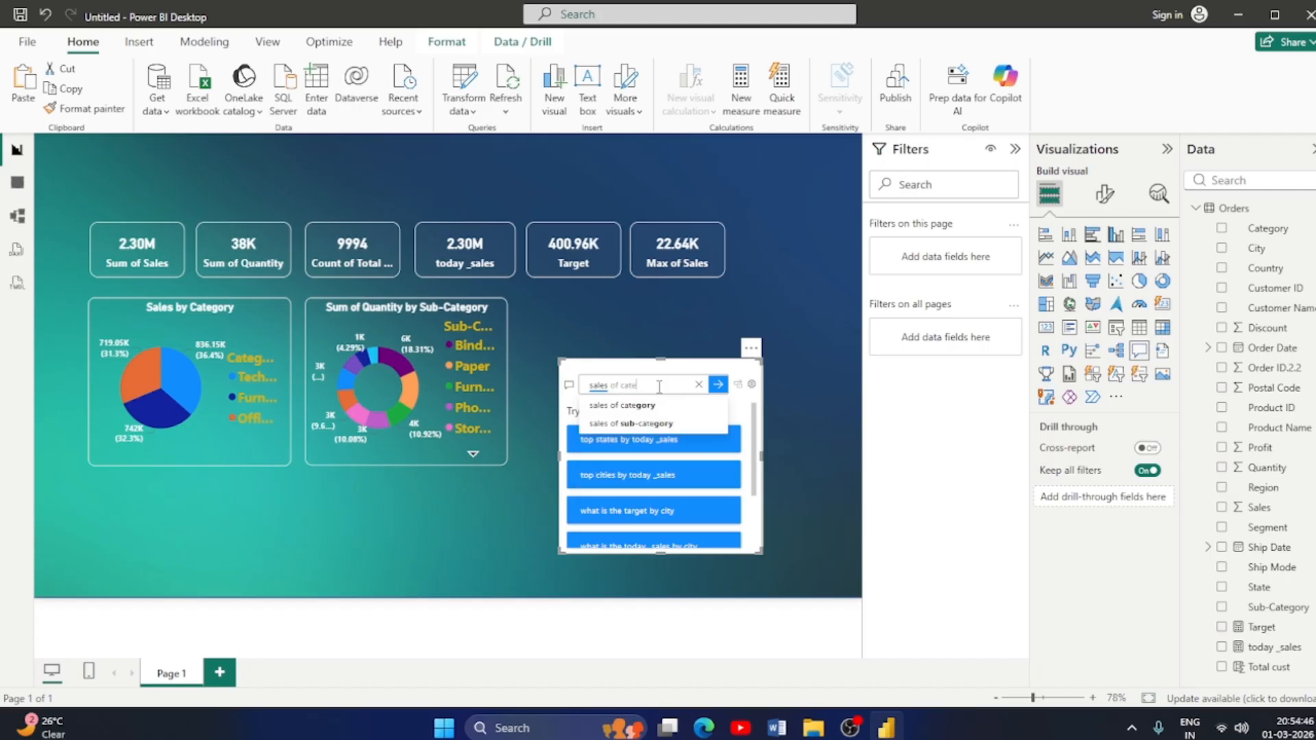
left_click(627, 405)
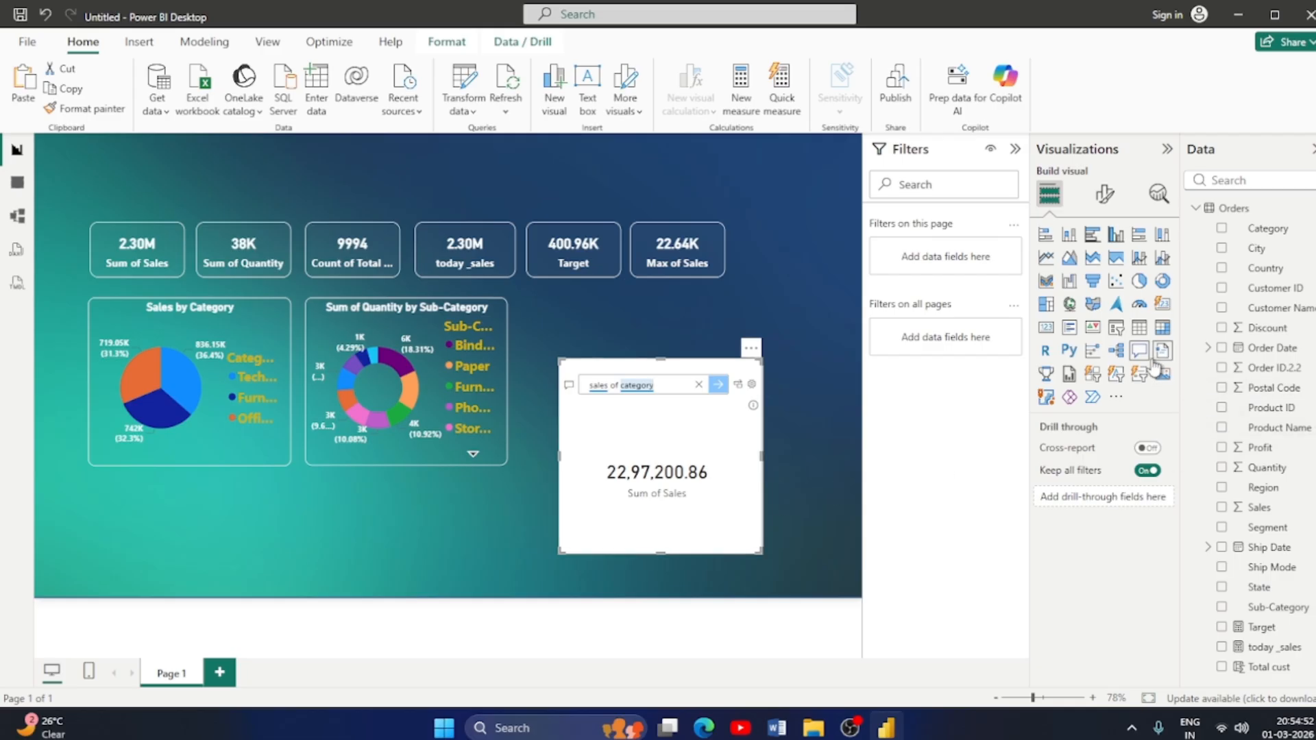
Use the suggested question "top cities by today _sales" and convert the Q&A result into a standard bar chart level with the donut chart.
left_click_drag(726, 462, 735, 405)
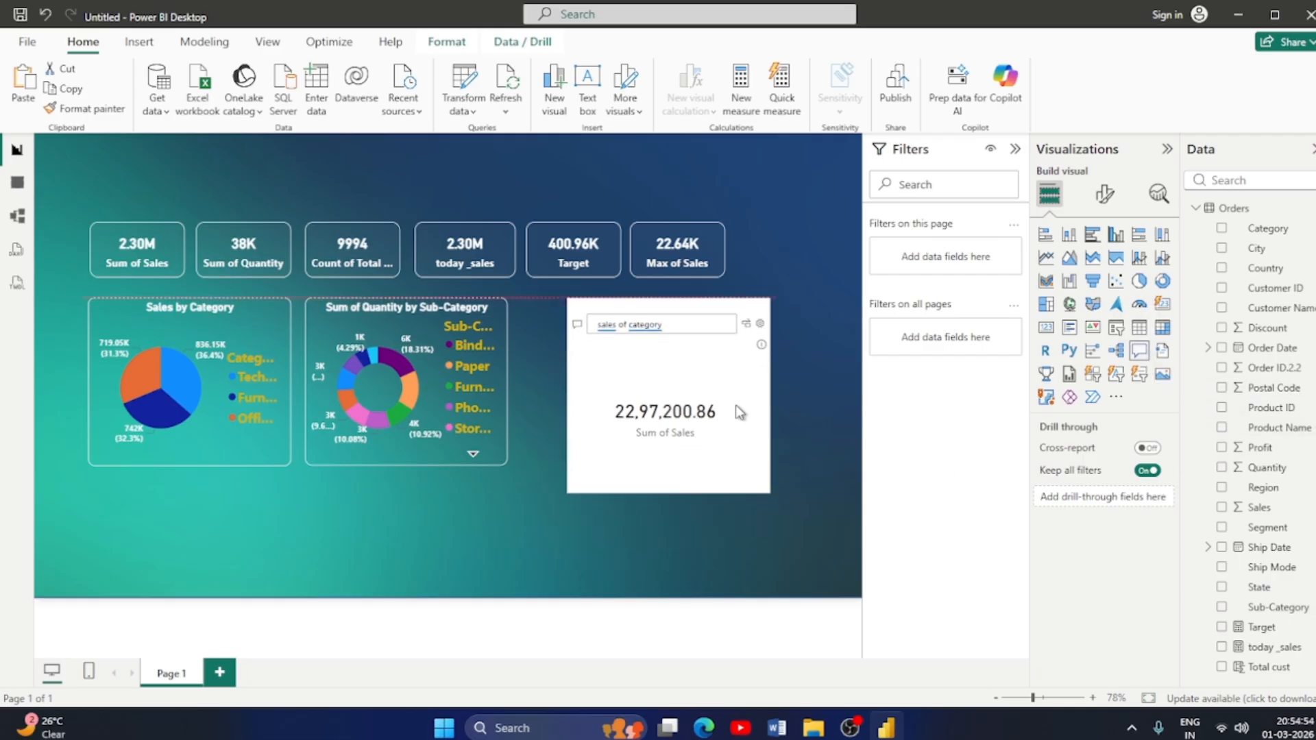
left_click(577, 328)
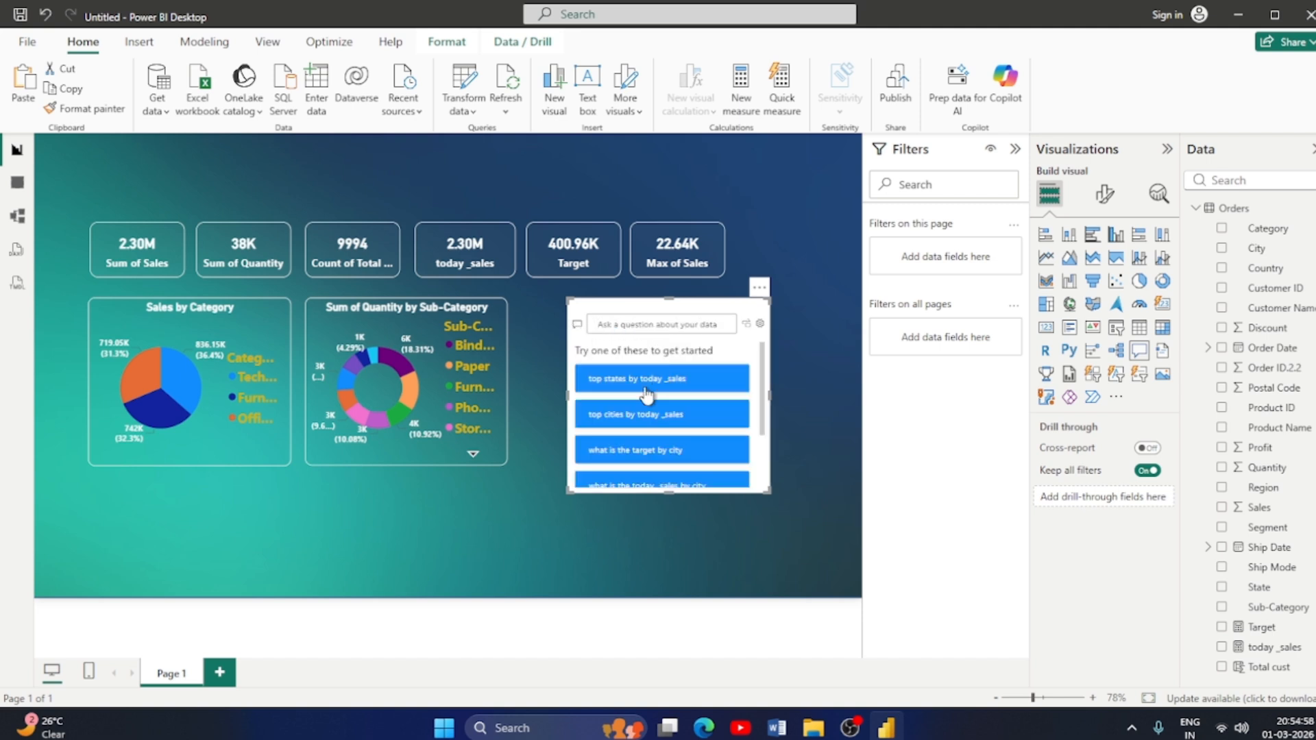
scroll(635, 433, "down", 2)
scroll(648, 431, "up", 2)
left_click(651, 426)
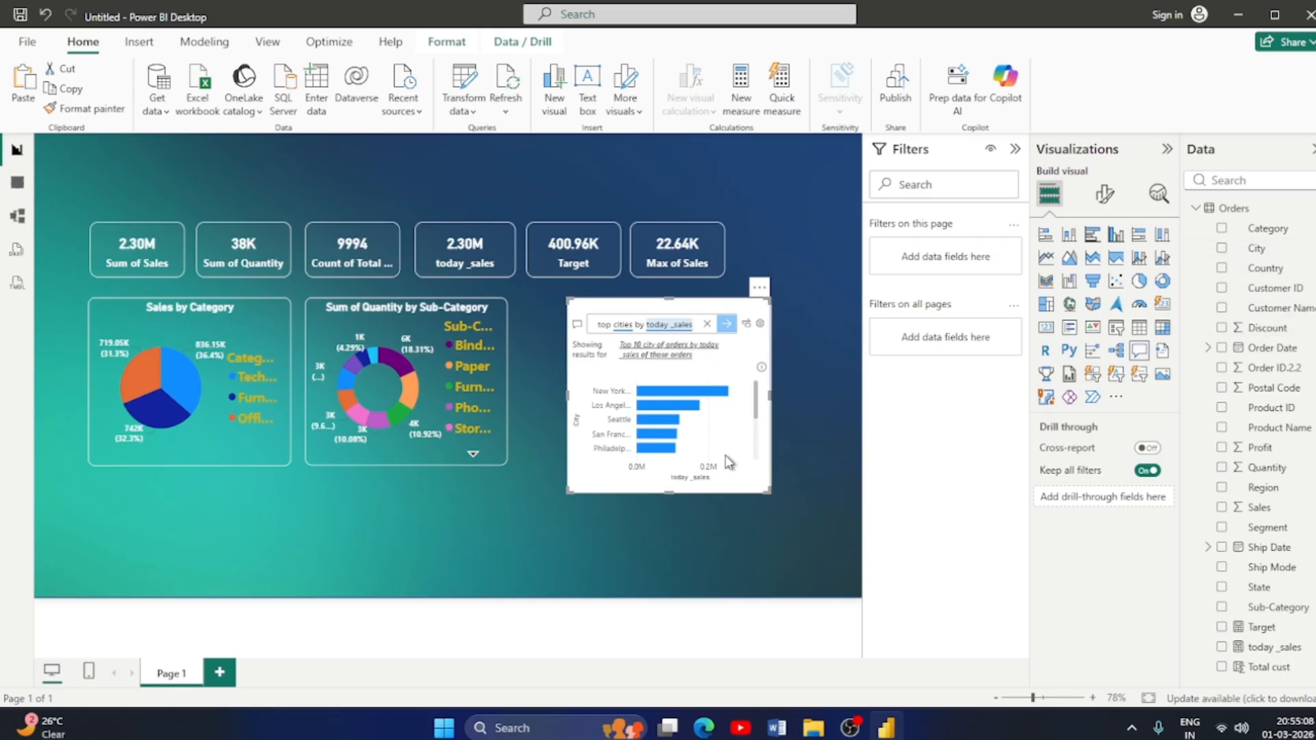
left_click(746, 325)
left_click_drag(728, 421, 699, 416)
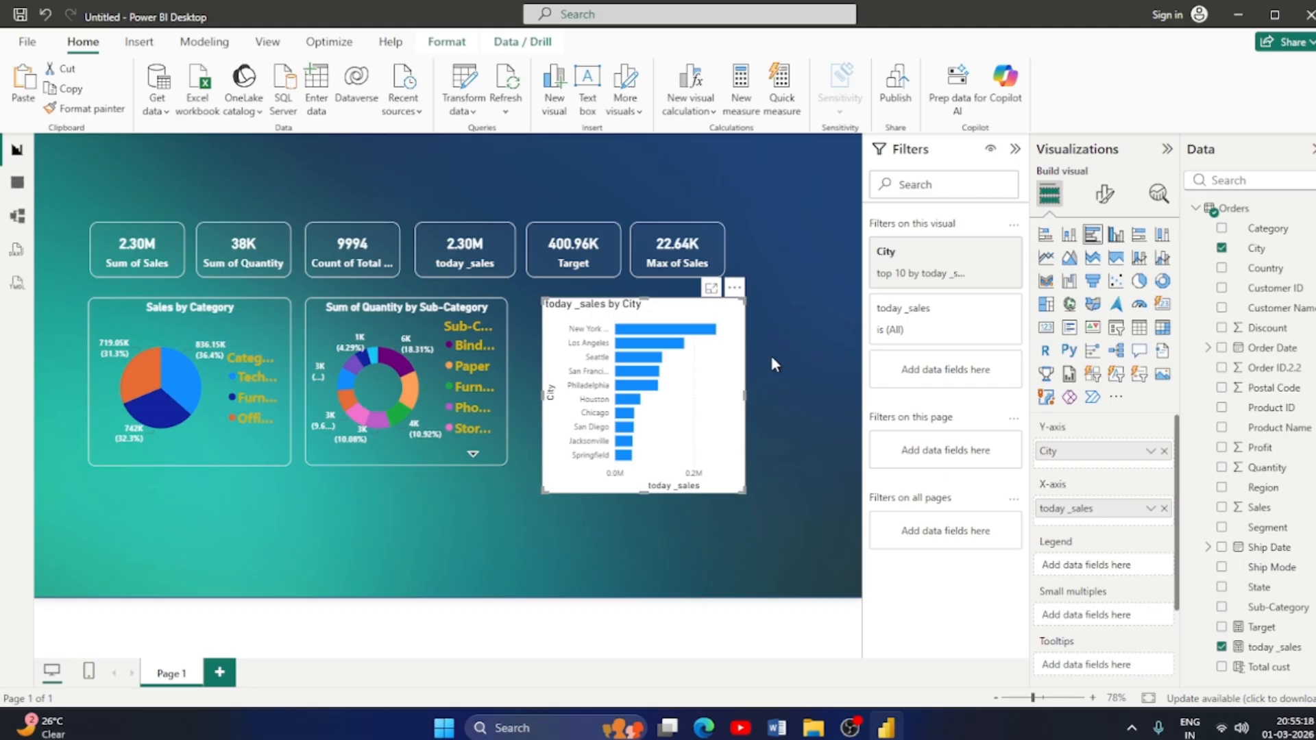
Filter the city bar chart to the top 5 cities by today _sales.
left_click(980, 254)
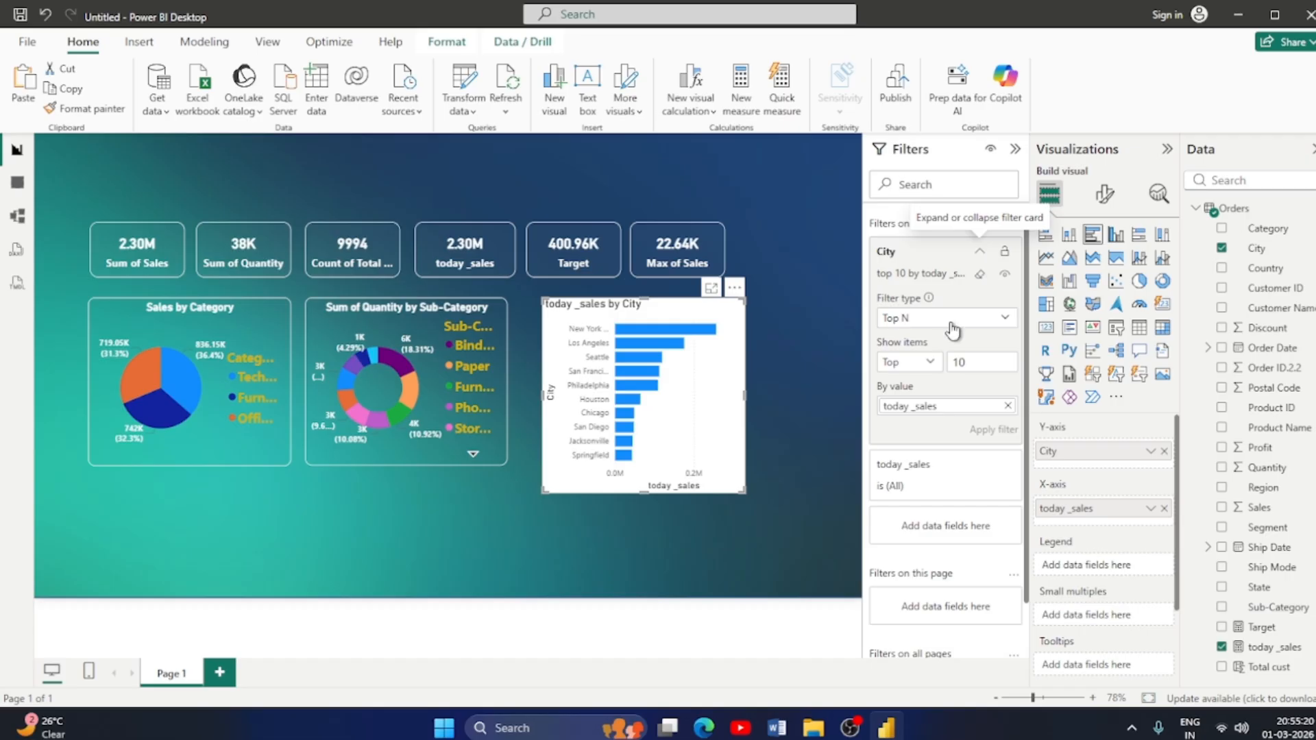
left_click(986, 320)
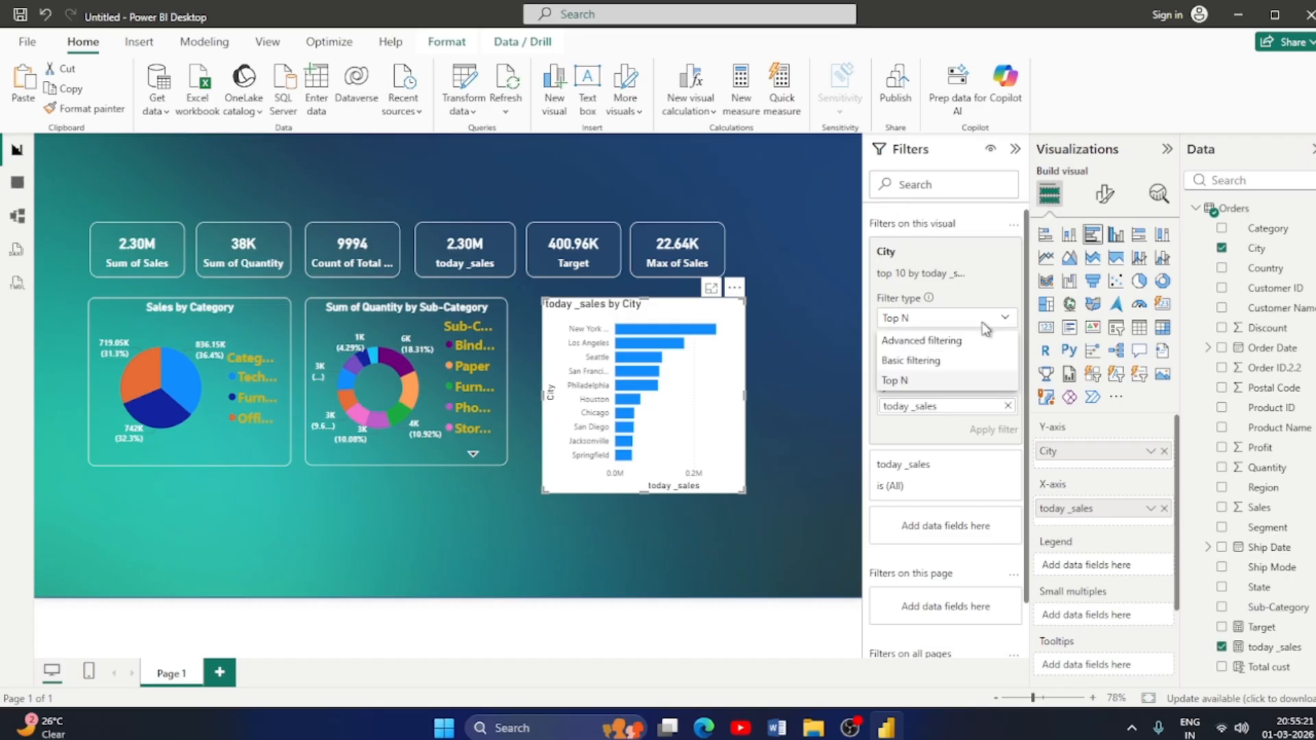
left_click(912, 378)
left_click(996, 363)
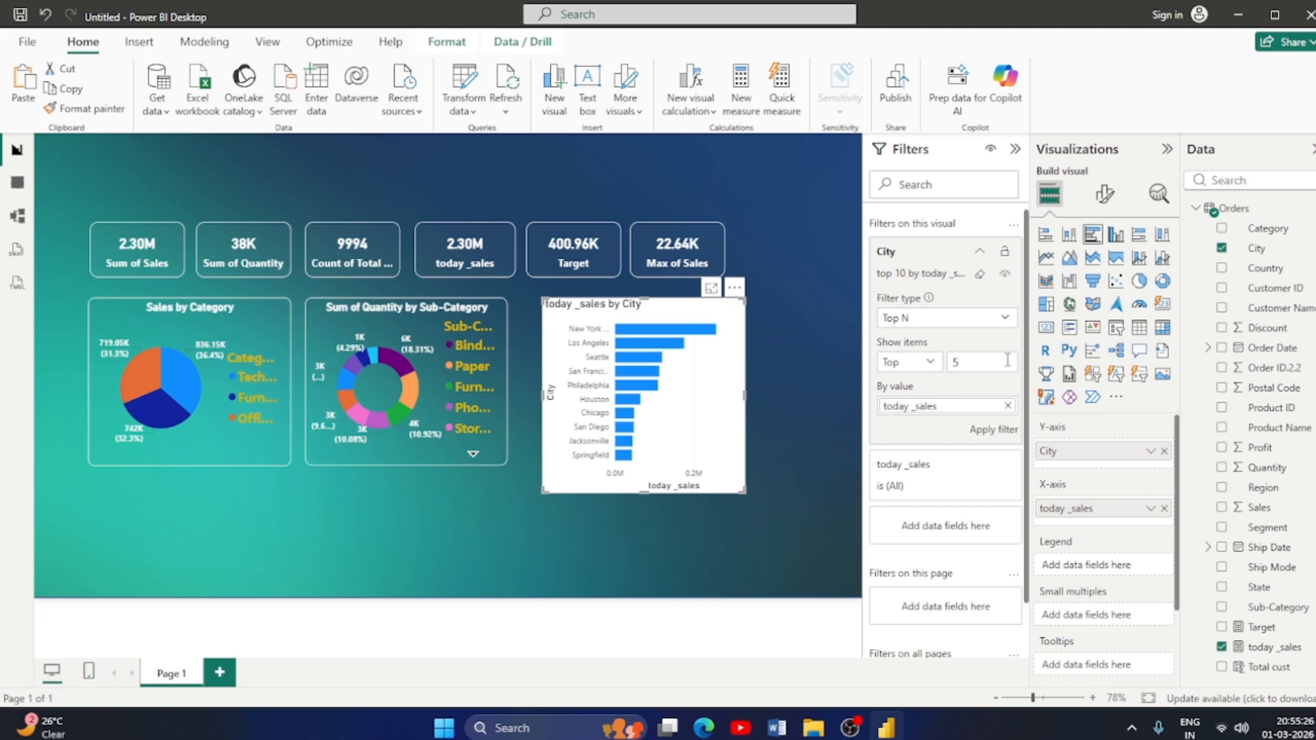
left_click(989, 432)
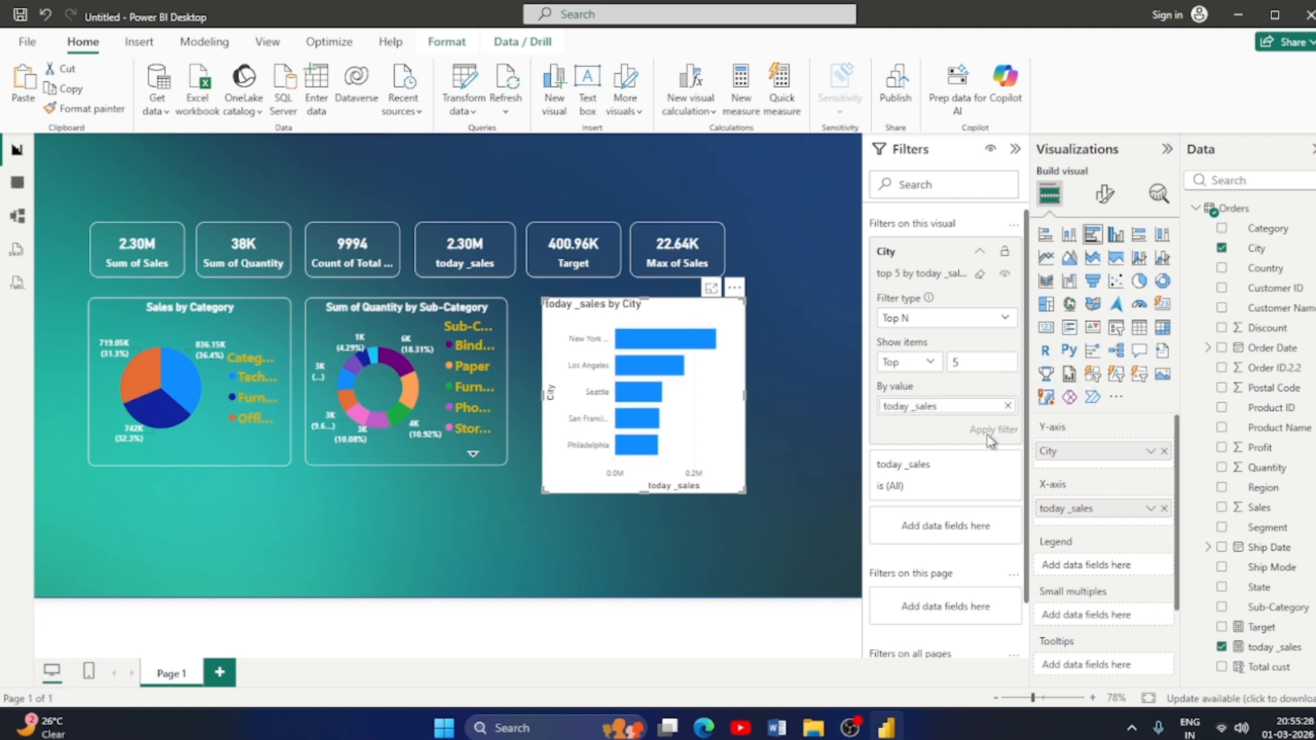
Shorten the city bar chart to the donut chart's height and copy the Sales by Category pie chart's formatting onto it.
left_click_drag(645, 491, 644, 464)
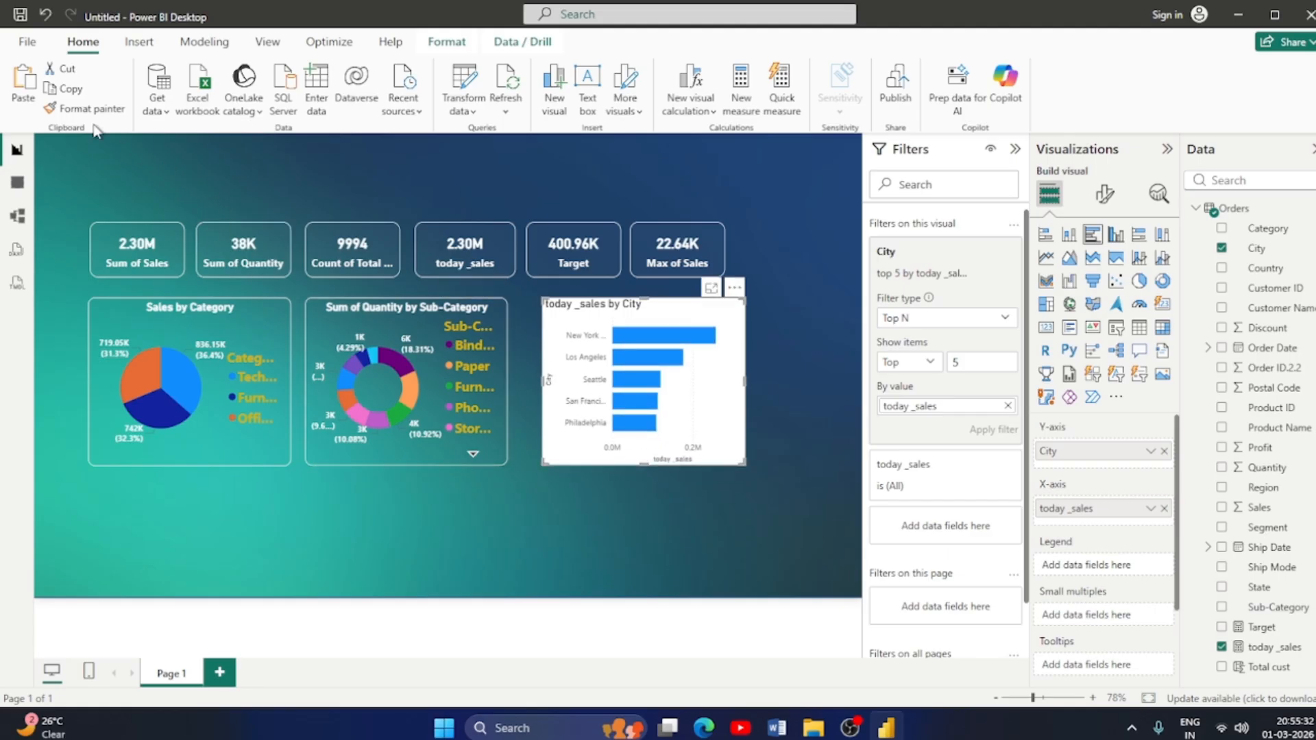
left_click(263, 326)
left_click(83, 108)
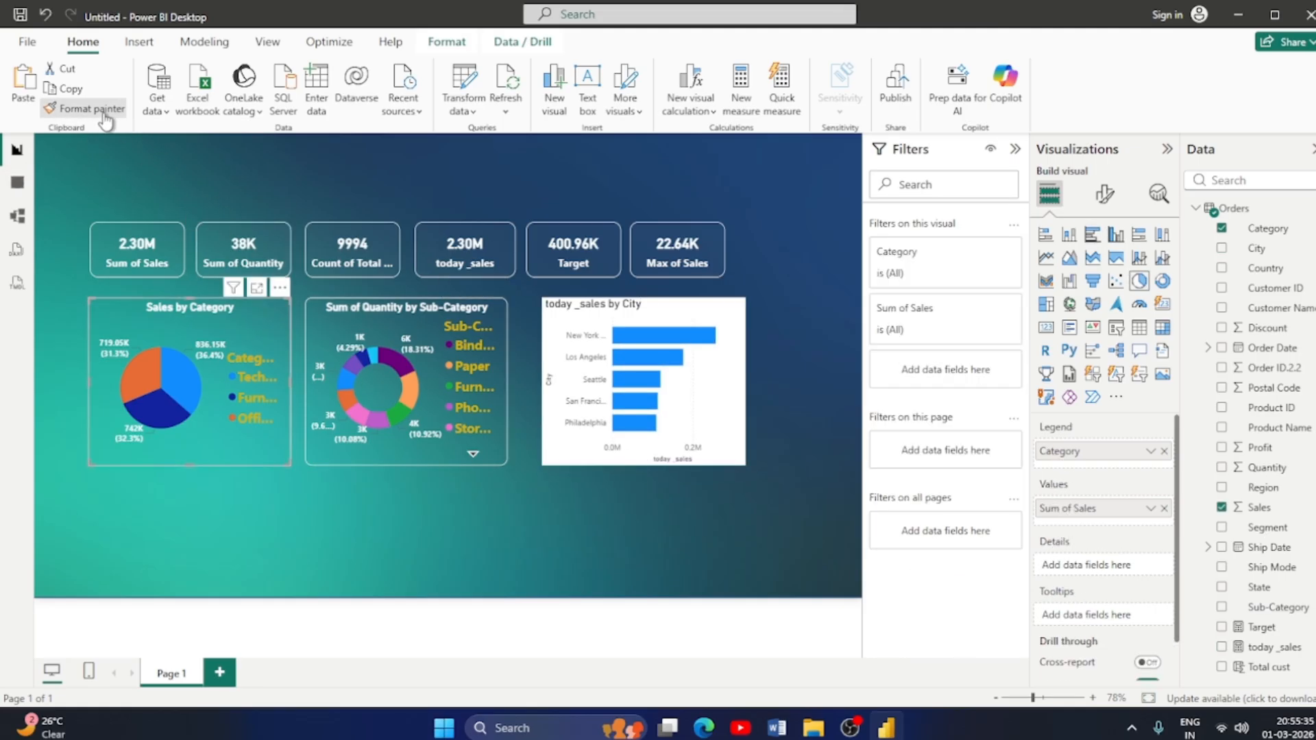
left_click(727, 413)
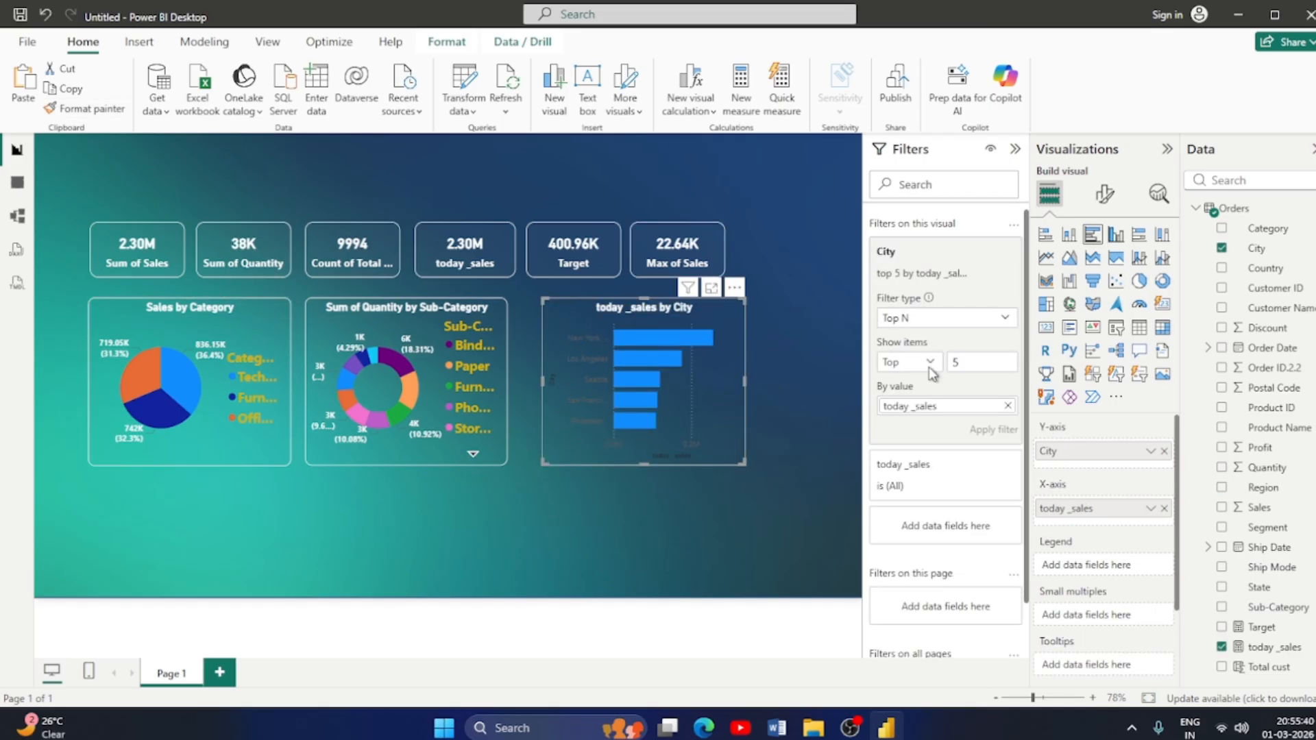
Change the city bar chart's title to "City by sales" with font size 17.
left_click(1105, 197)
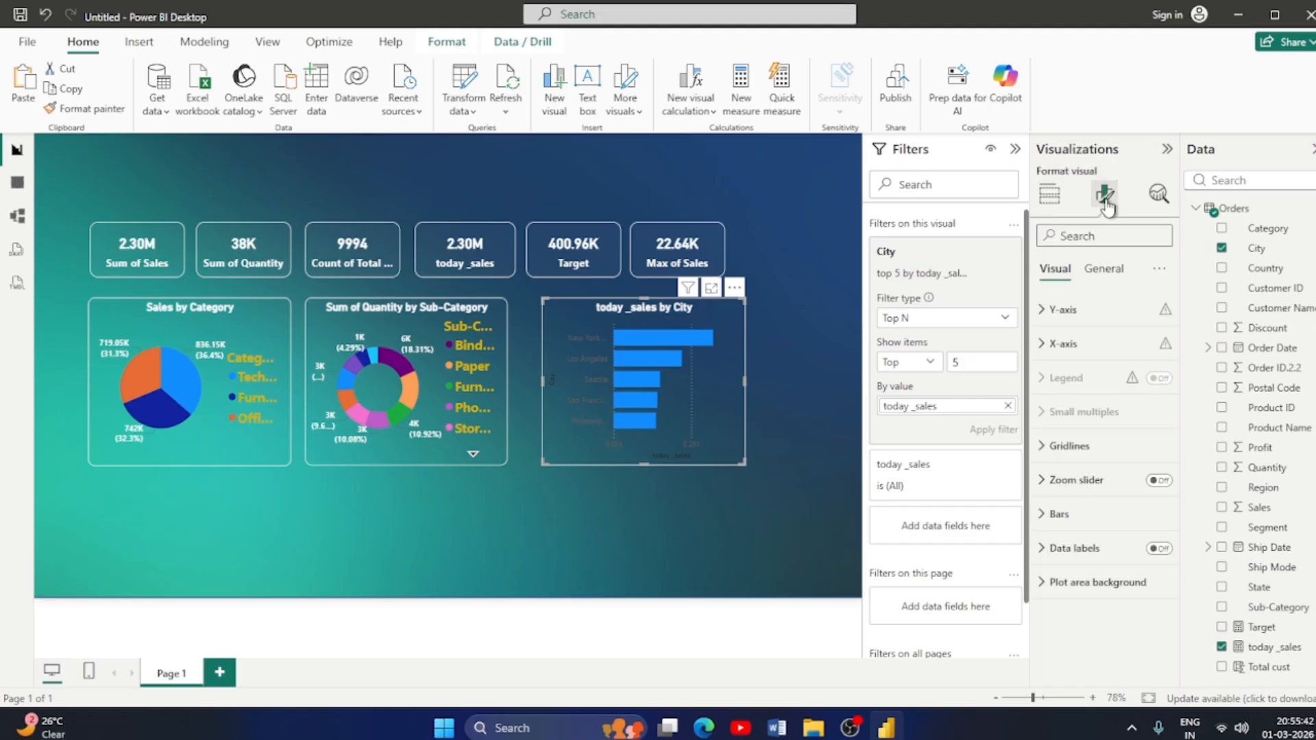
left_click(1099, 270)
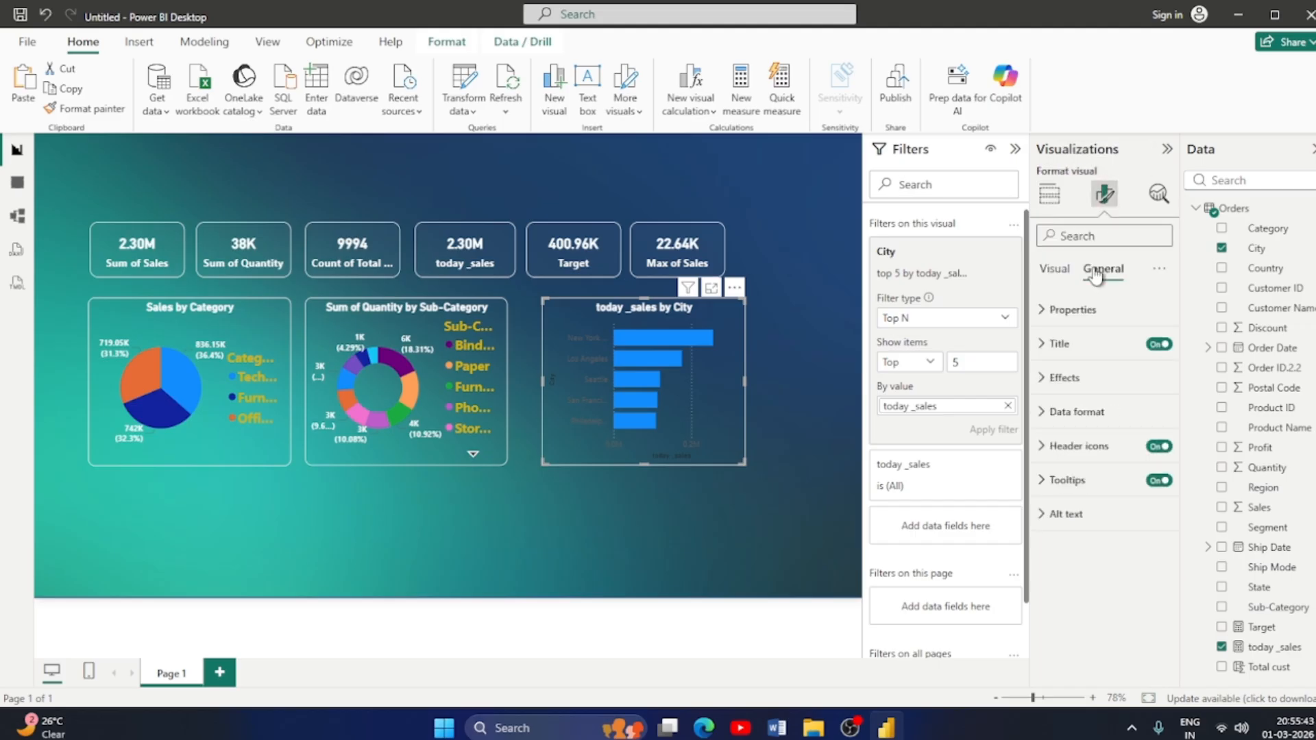
left_click(1042, 346)
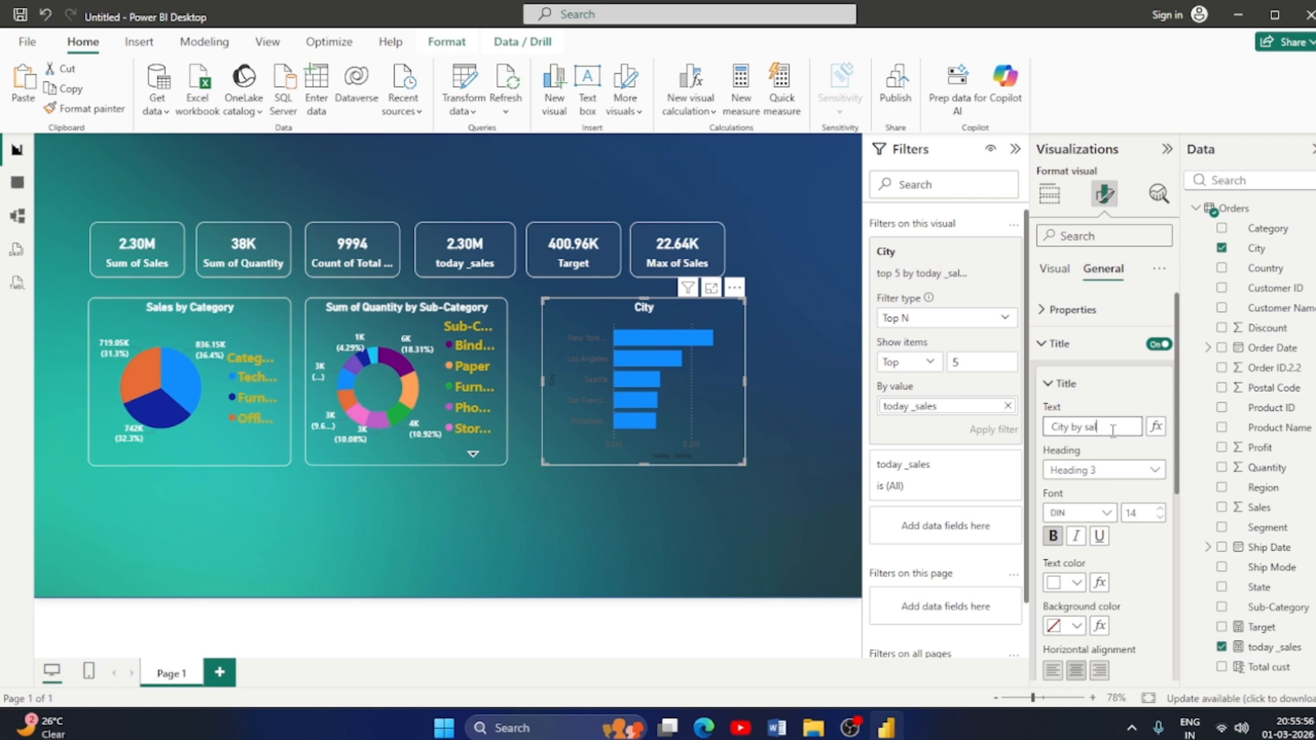
left_click(1158, 510)
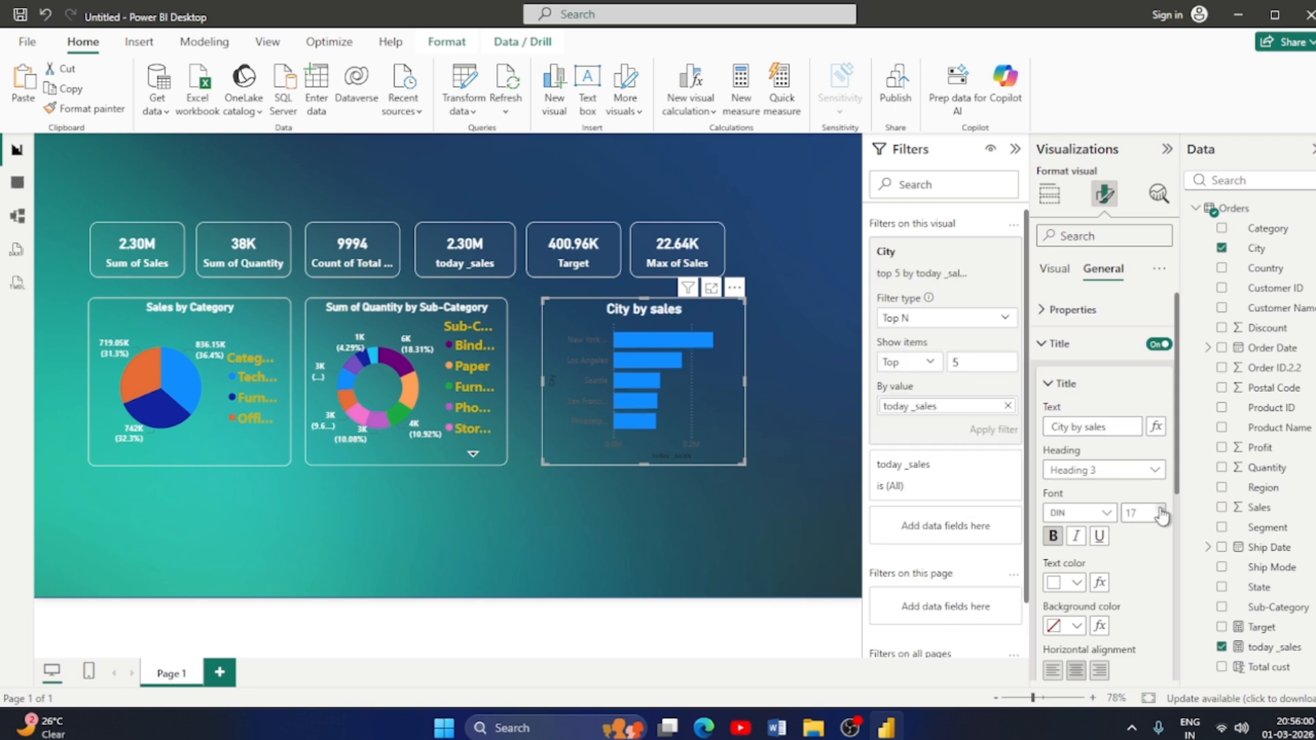
Review the City by sales chart's title, background, visual border and data format options.
scroll(1099, 584, "down", 2)
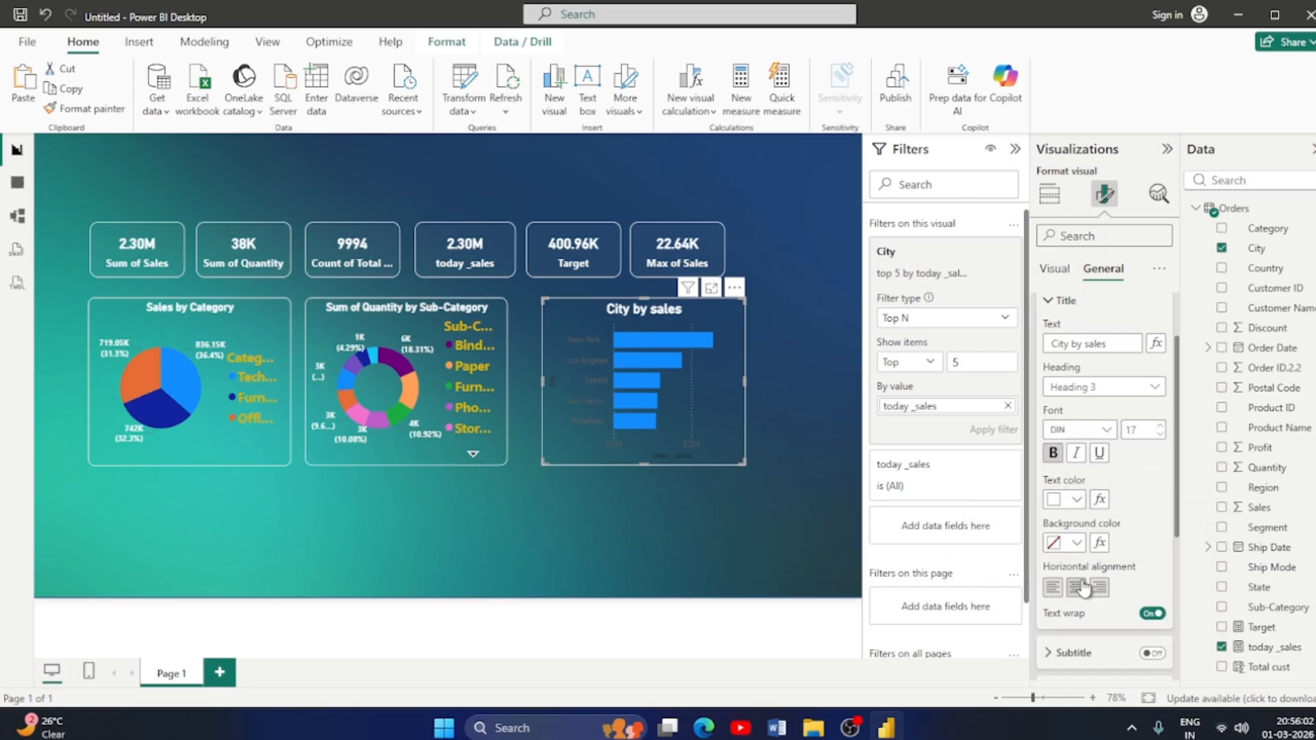
scroll(1075, 597, "down", 5)
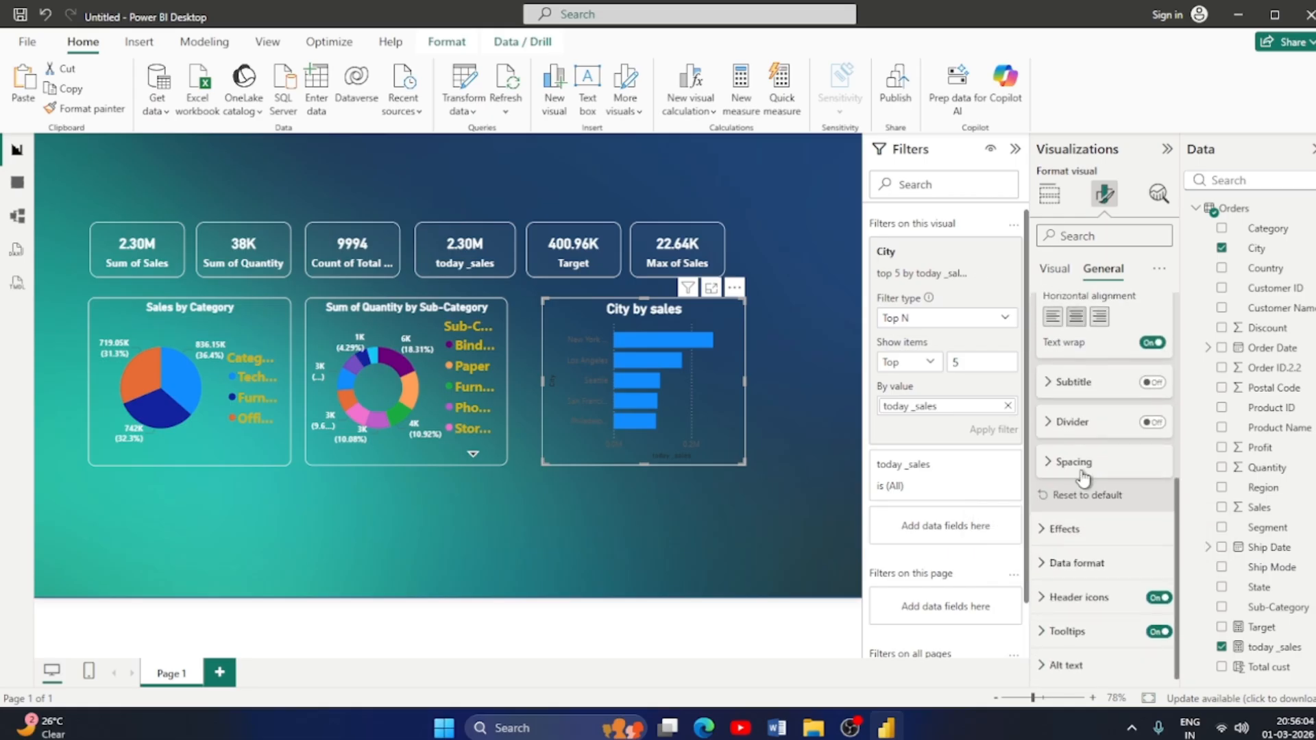
left_click(1059, 533)
scroll(1096, 493, "down", 3)
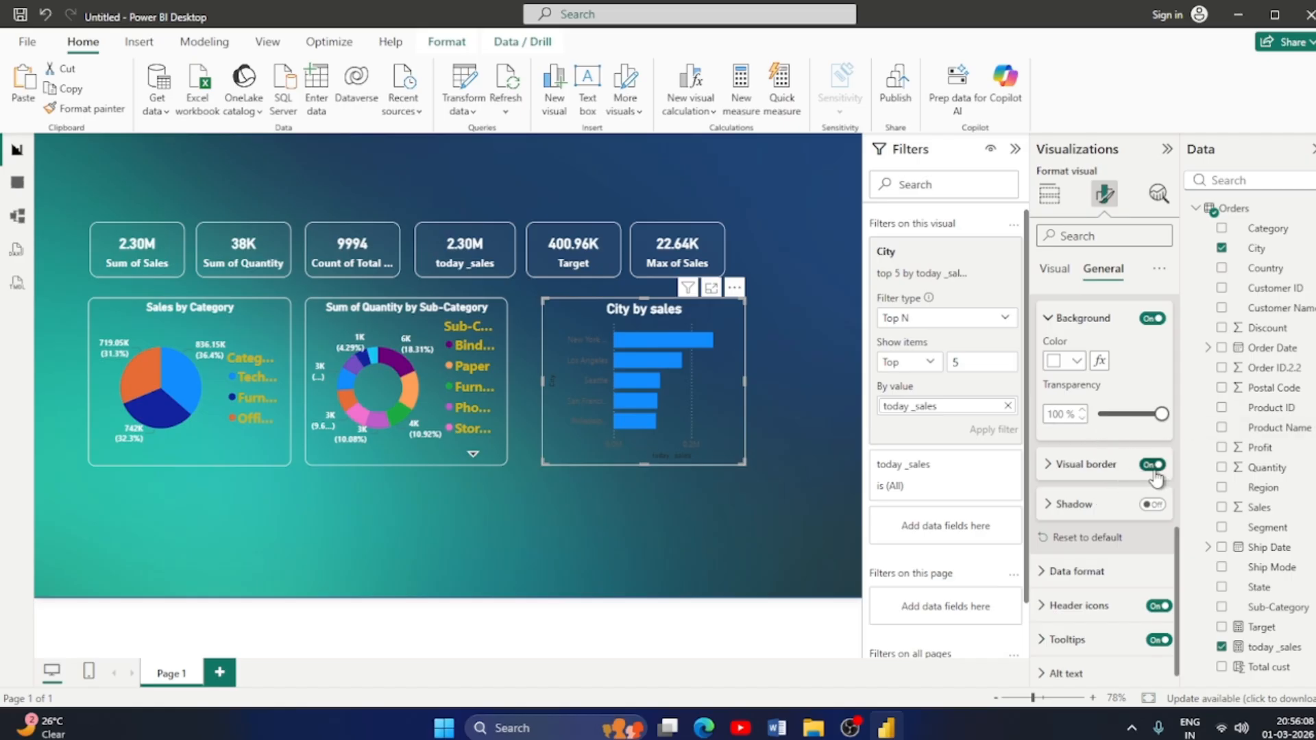
left_click(1046, 466)
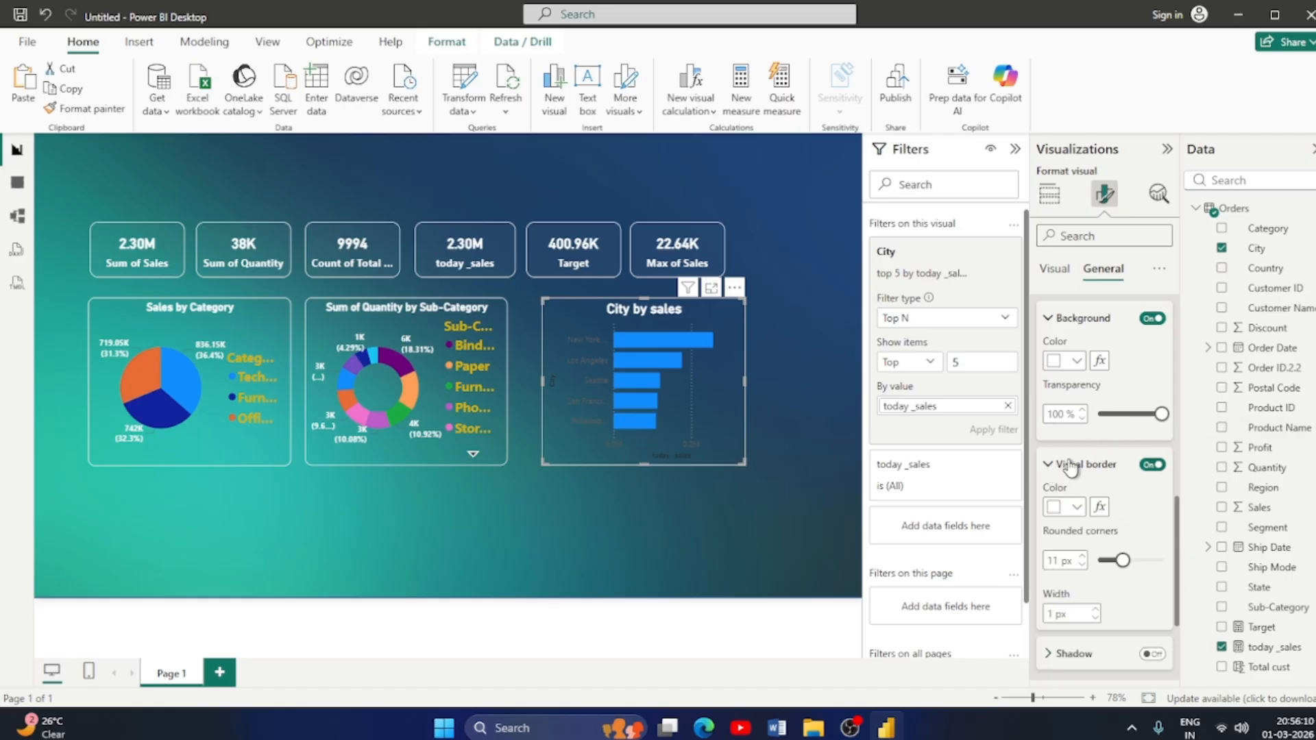
scroll(1047, 392, "up", 1)
left_click(1047, 396)
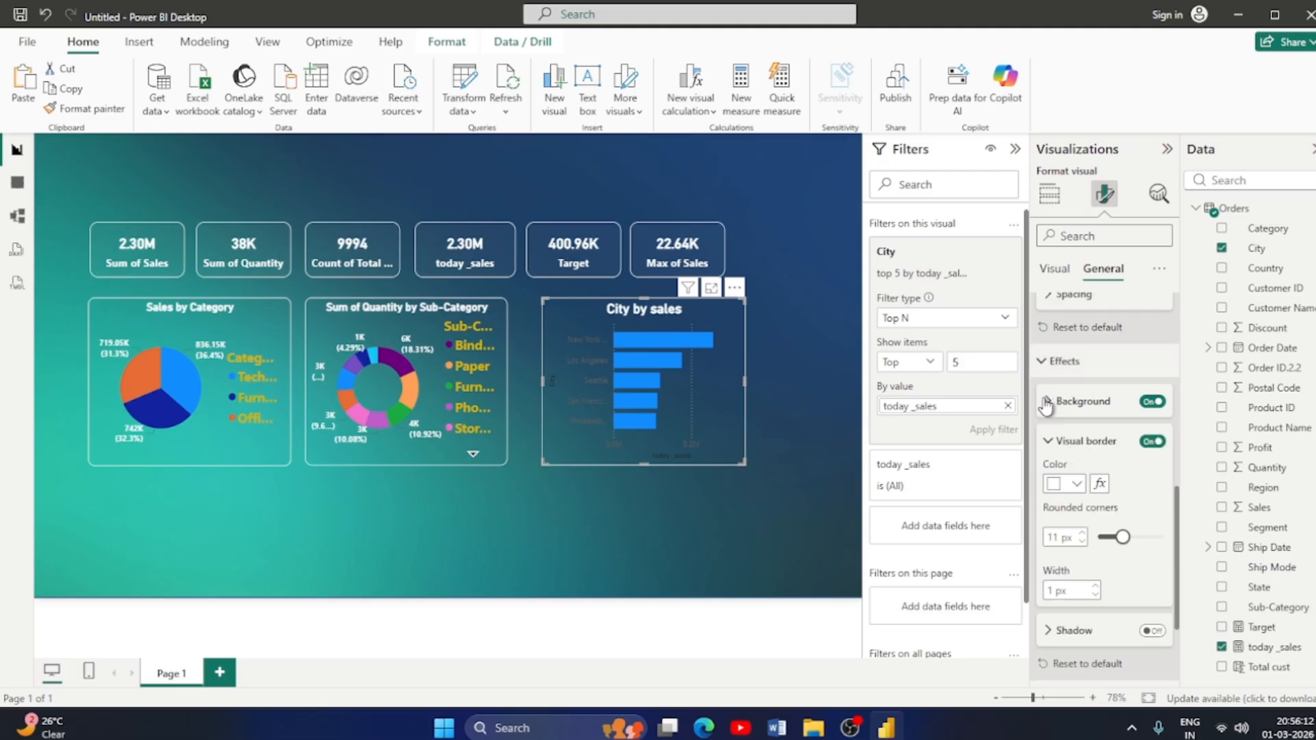
scroll(1096, 486, "down", 2)
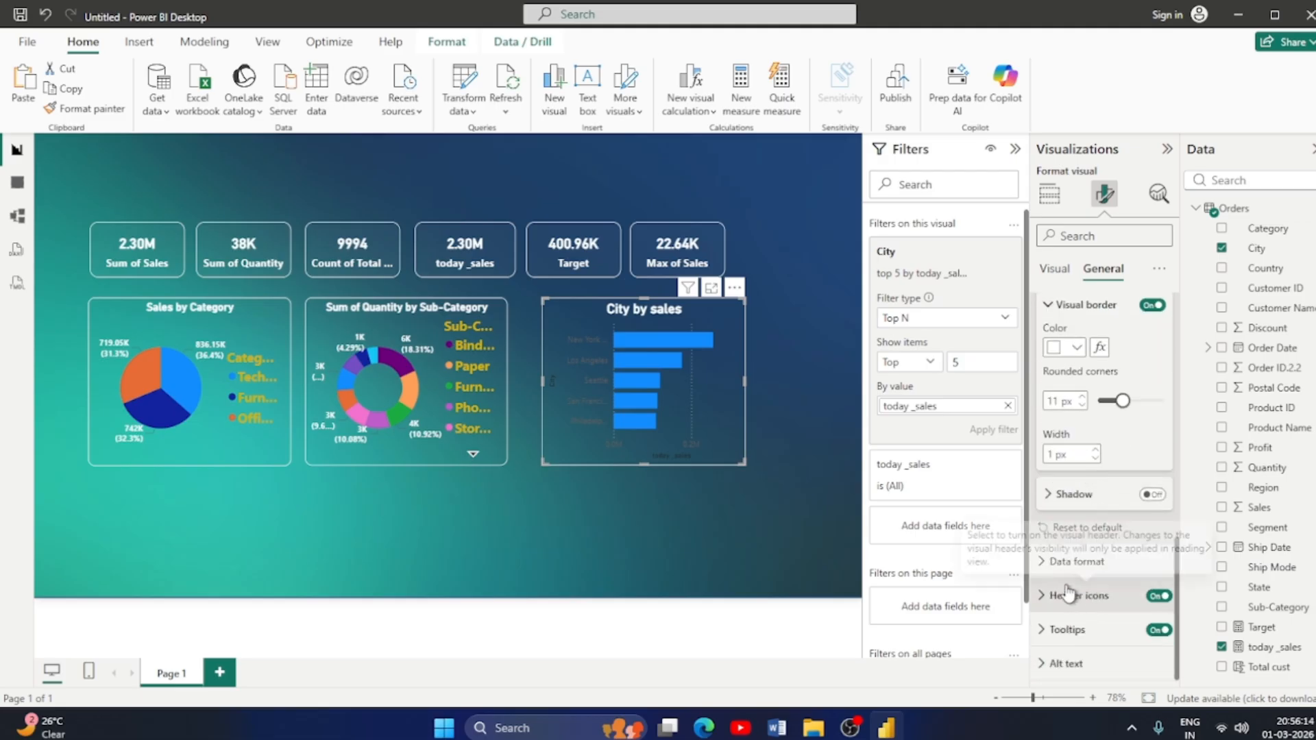
left_click(1049, 562)
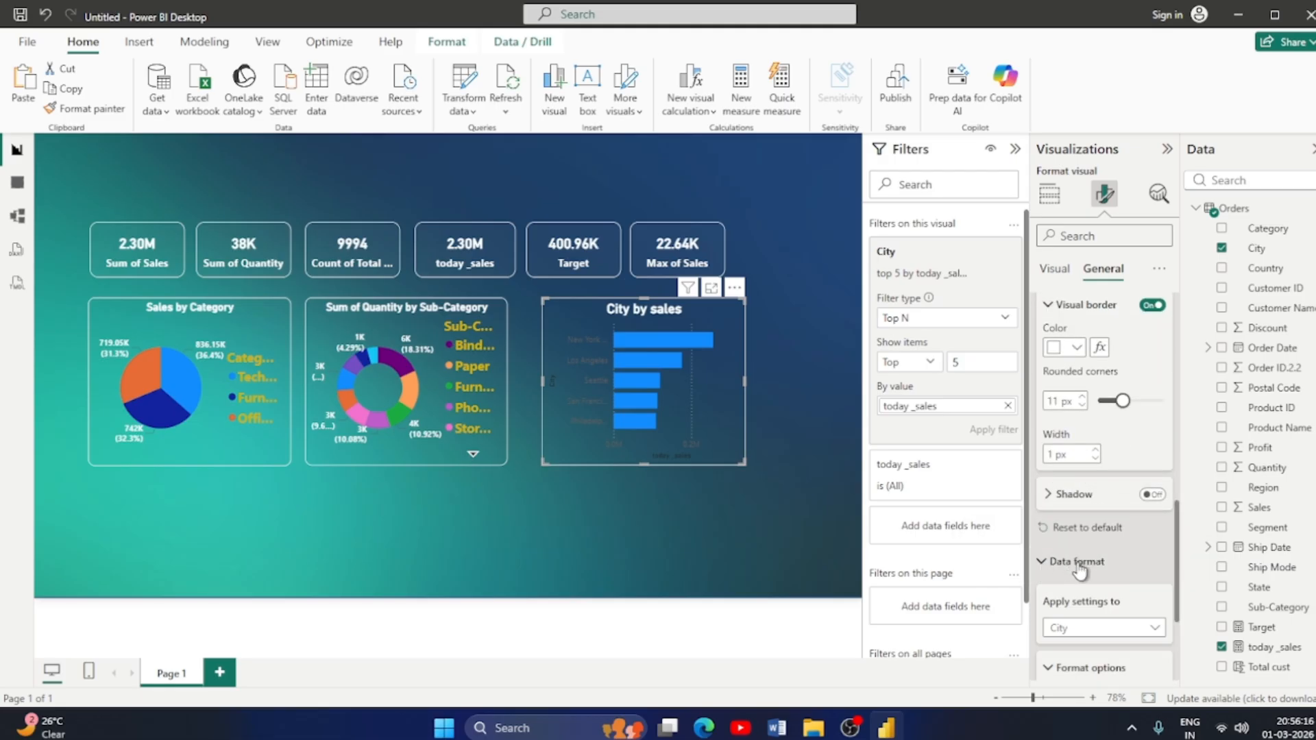
scroll(1069, 541, "down", 3)
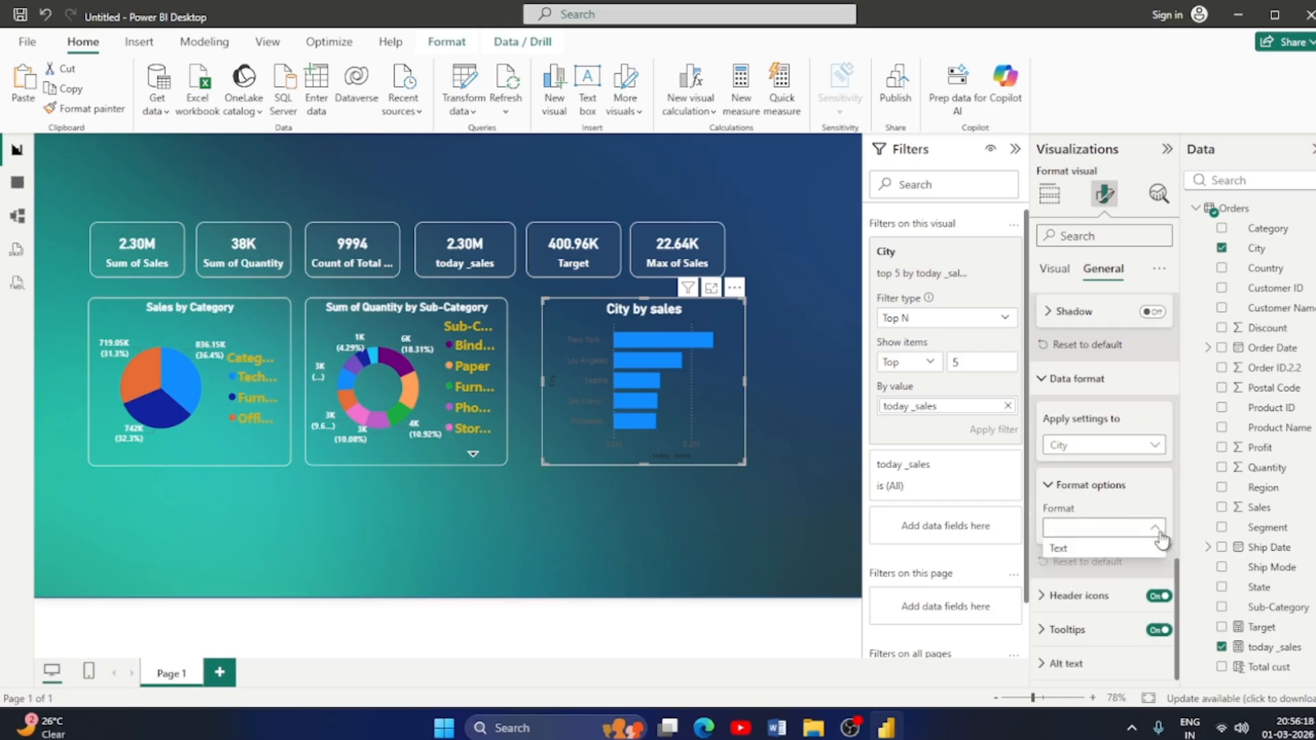
scroll(1097, 466, "up", 6)
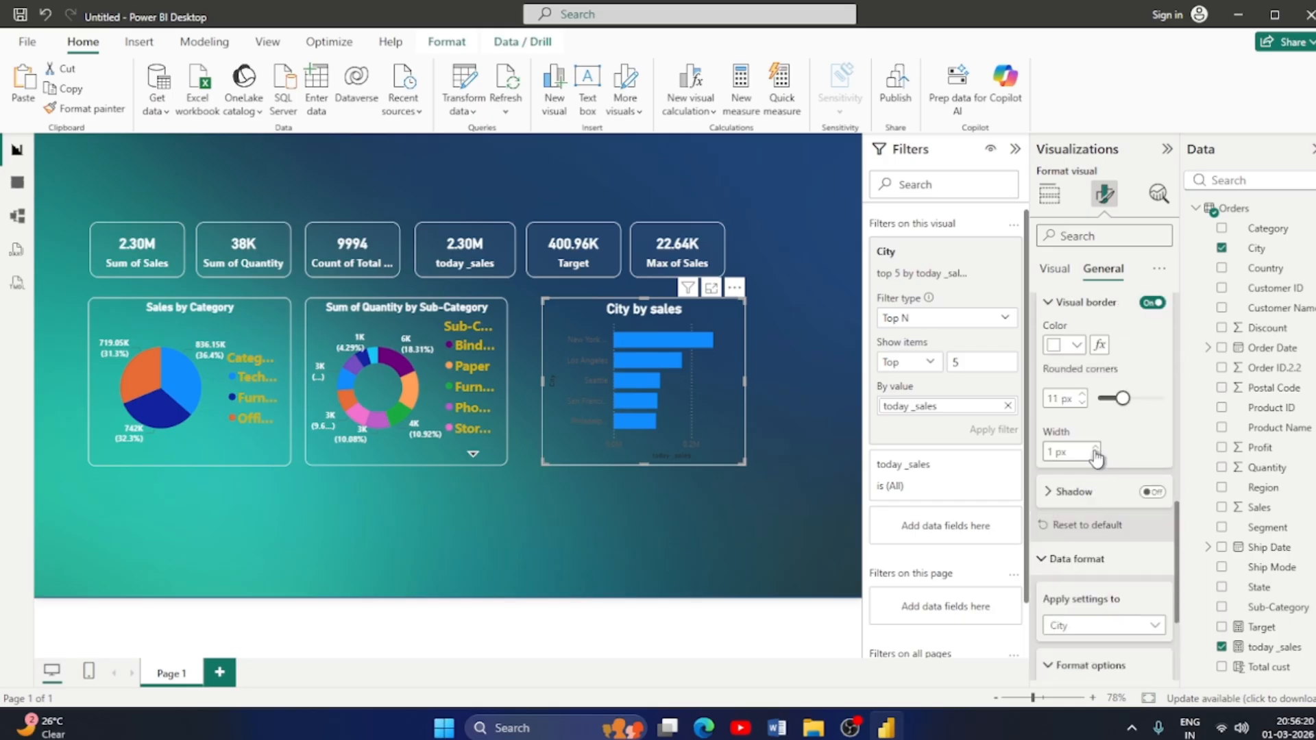
scroll(1048, 499, "down", 2)
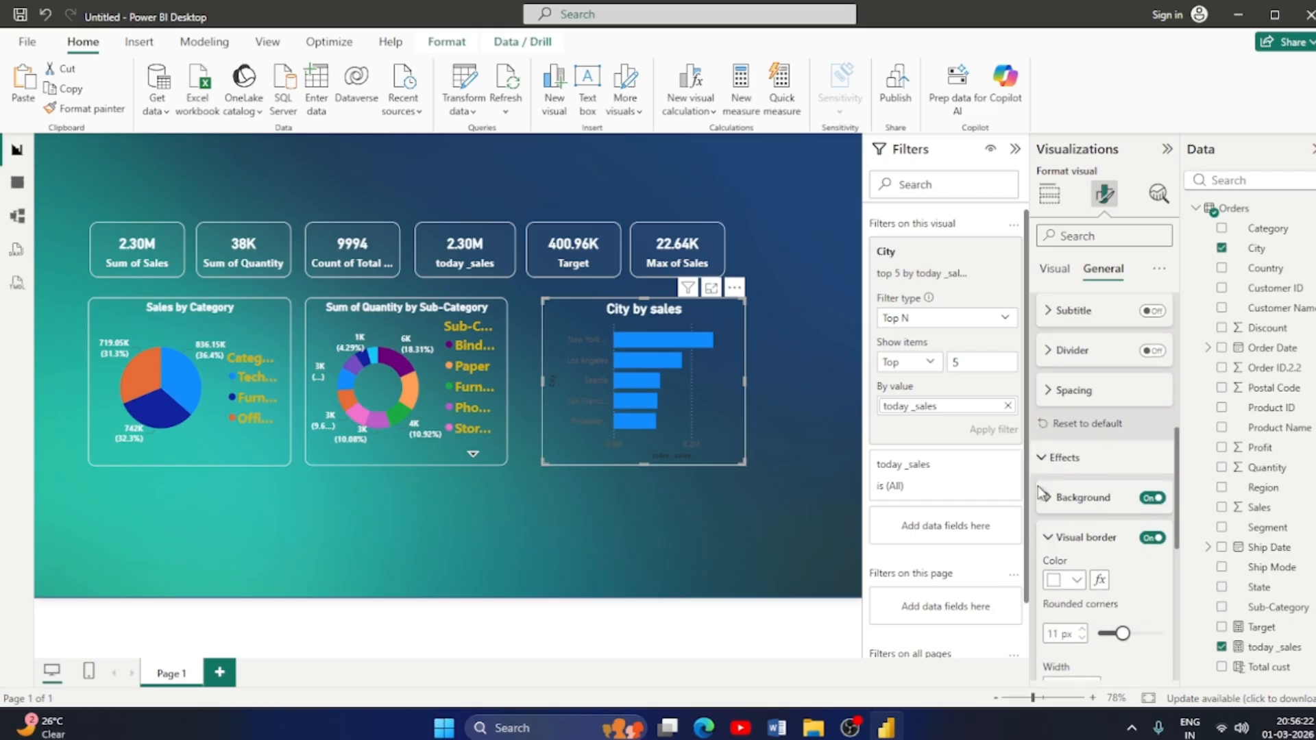
left_click(1052, 457)
scroll(1056, 432, "up", 5)
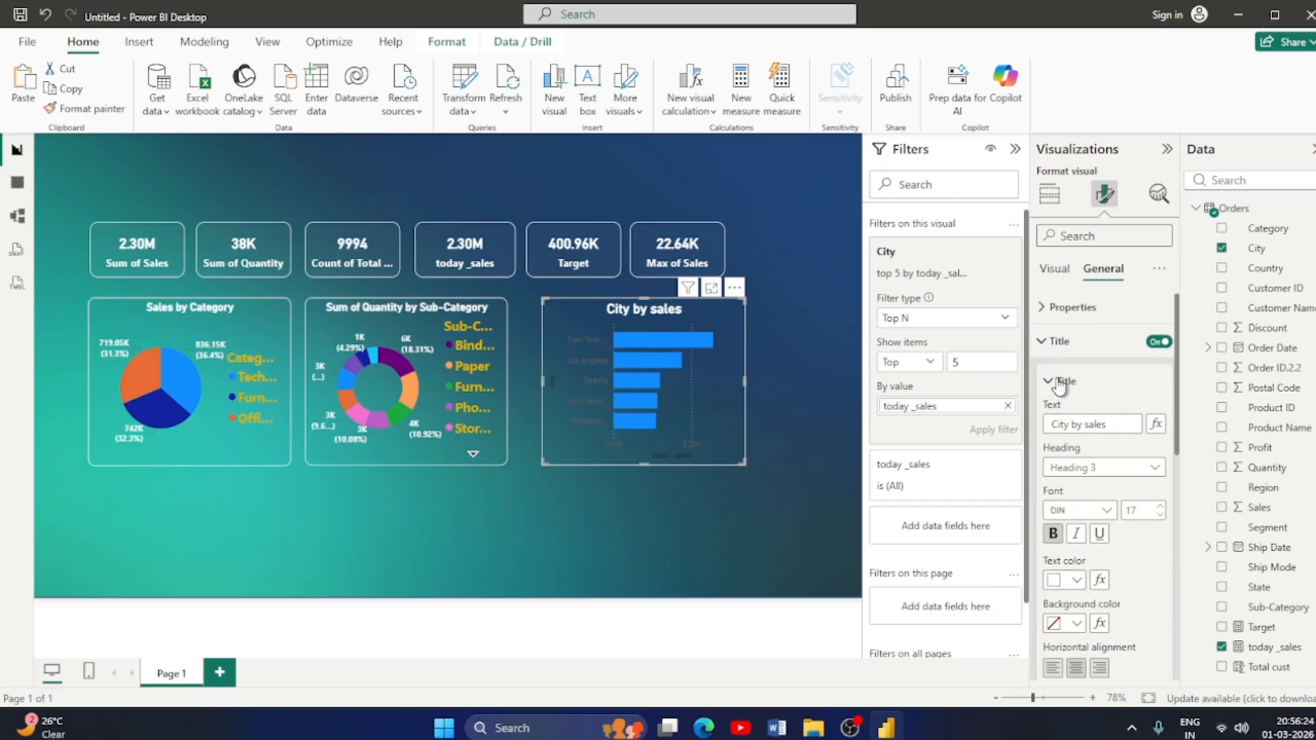
left_click(1042, 343)
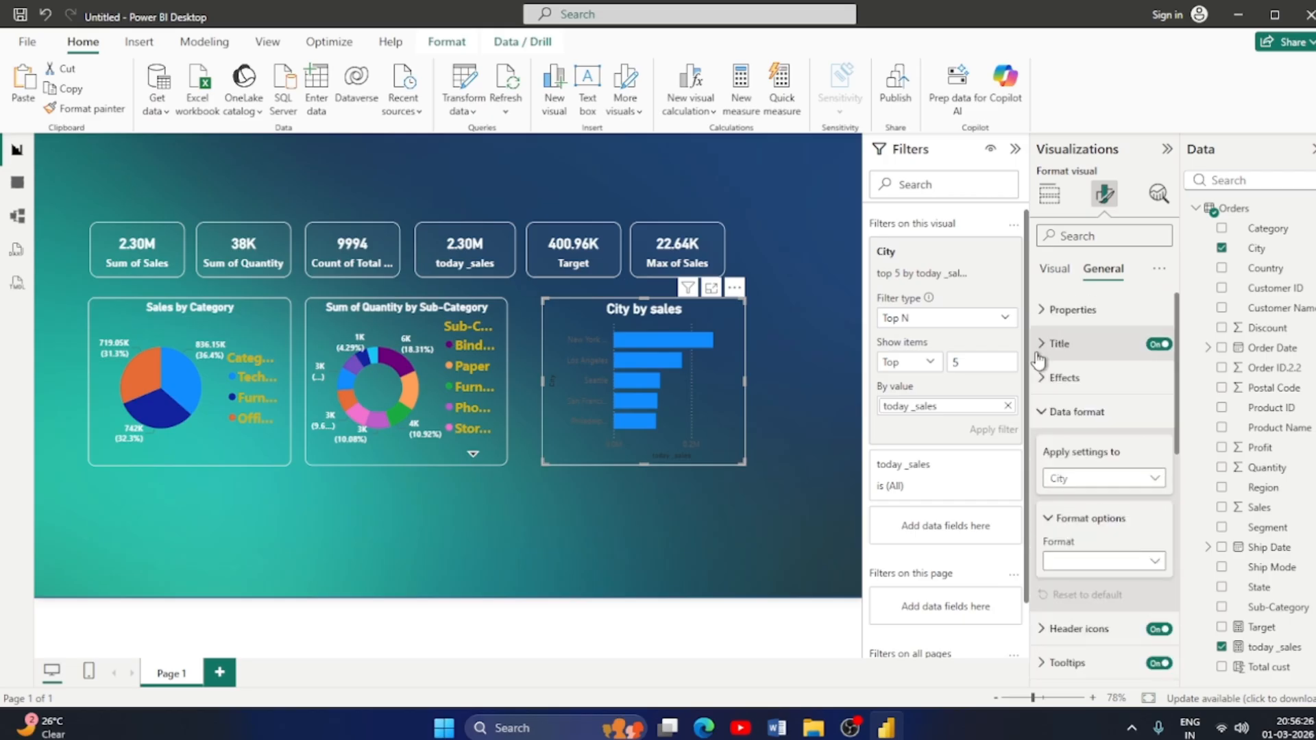
left_click(1043, 420)
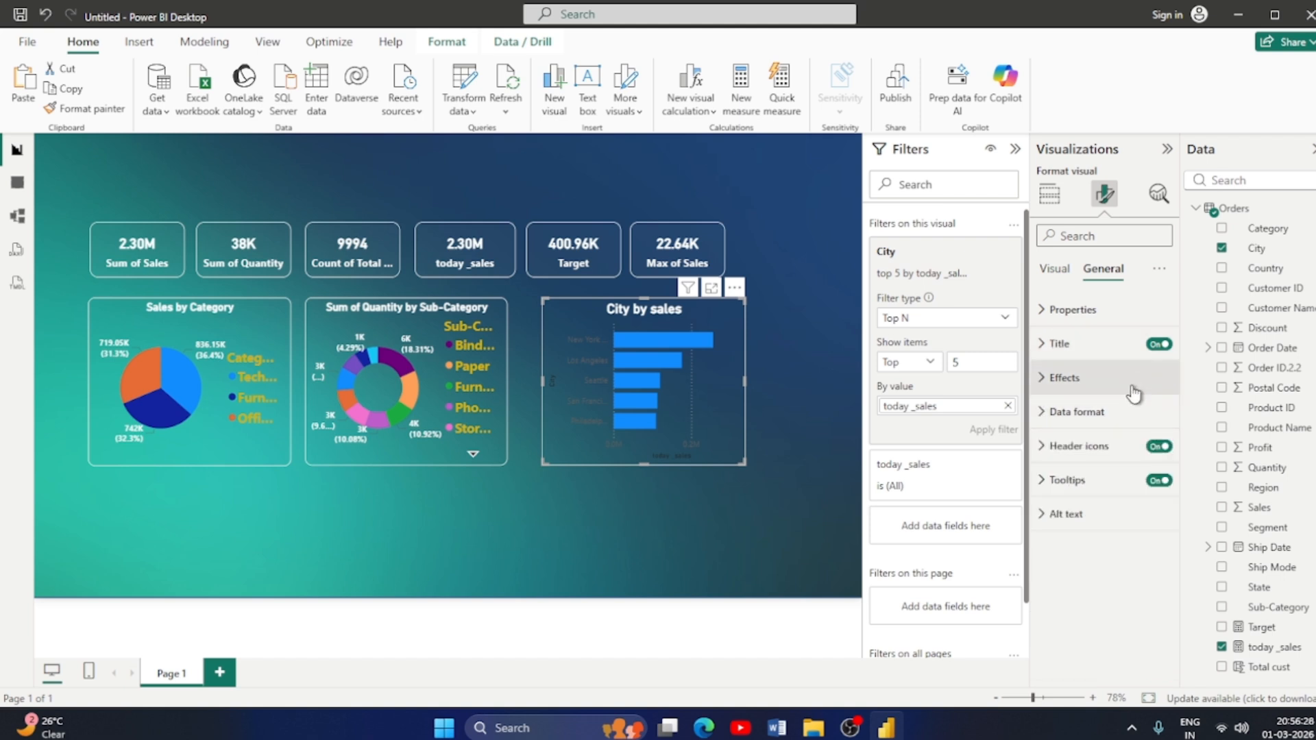
left_click(1042, 526)
left_click(1042, 526)
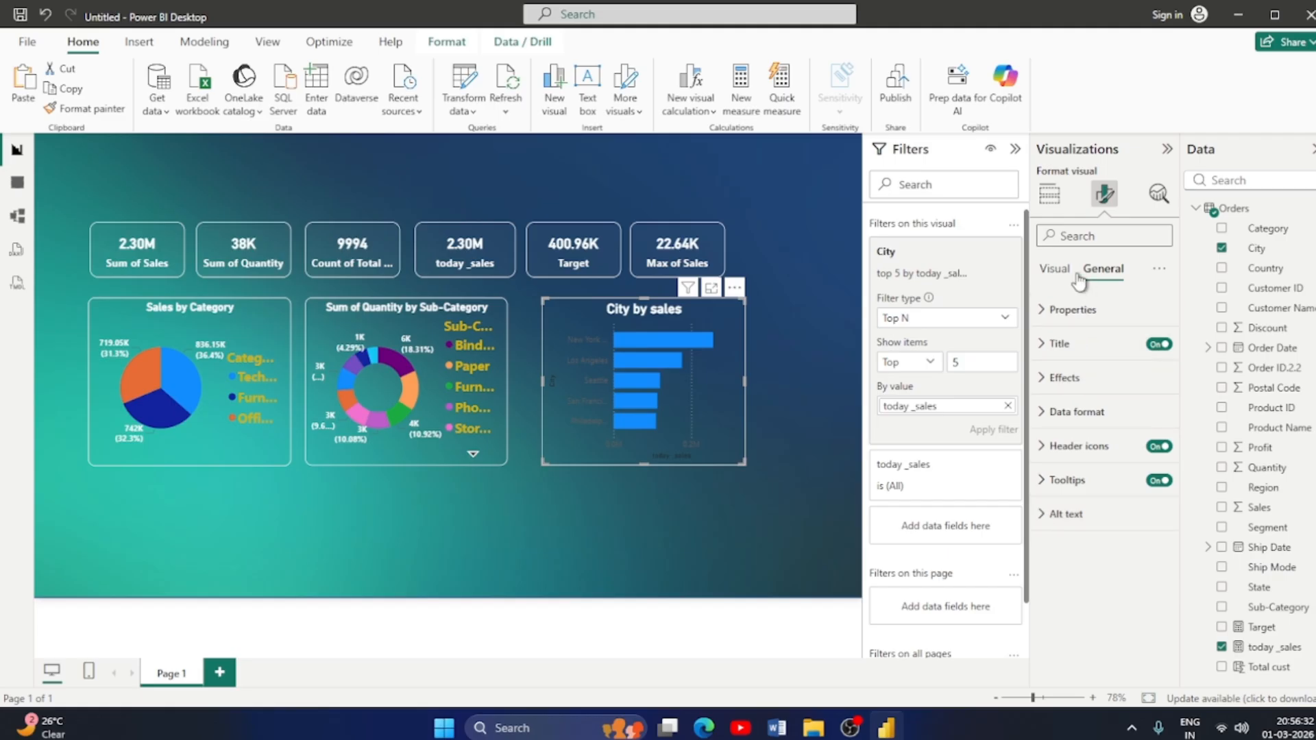
Turn off the vertical gridlines of the City by sales bar chart.
left_click(1054, 269)
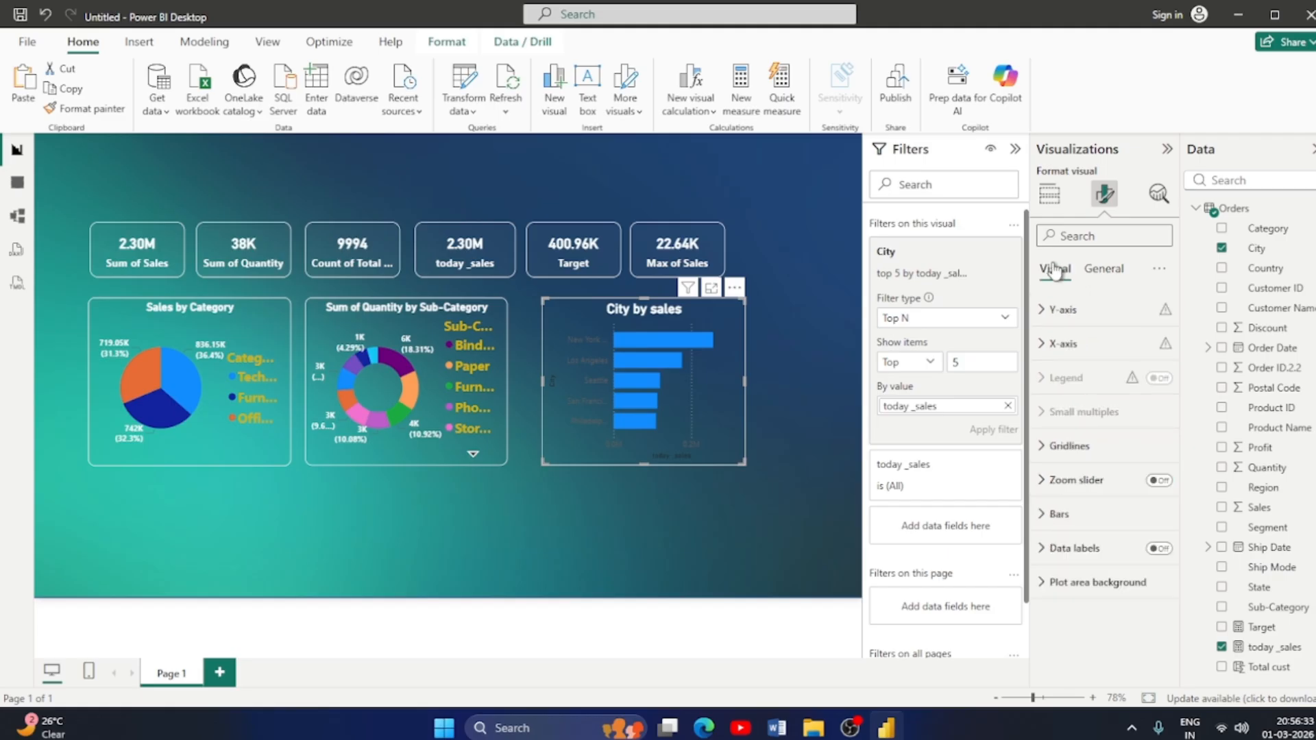
left_click(1043, 345)
left_click(1043, 344)
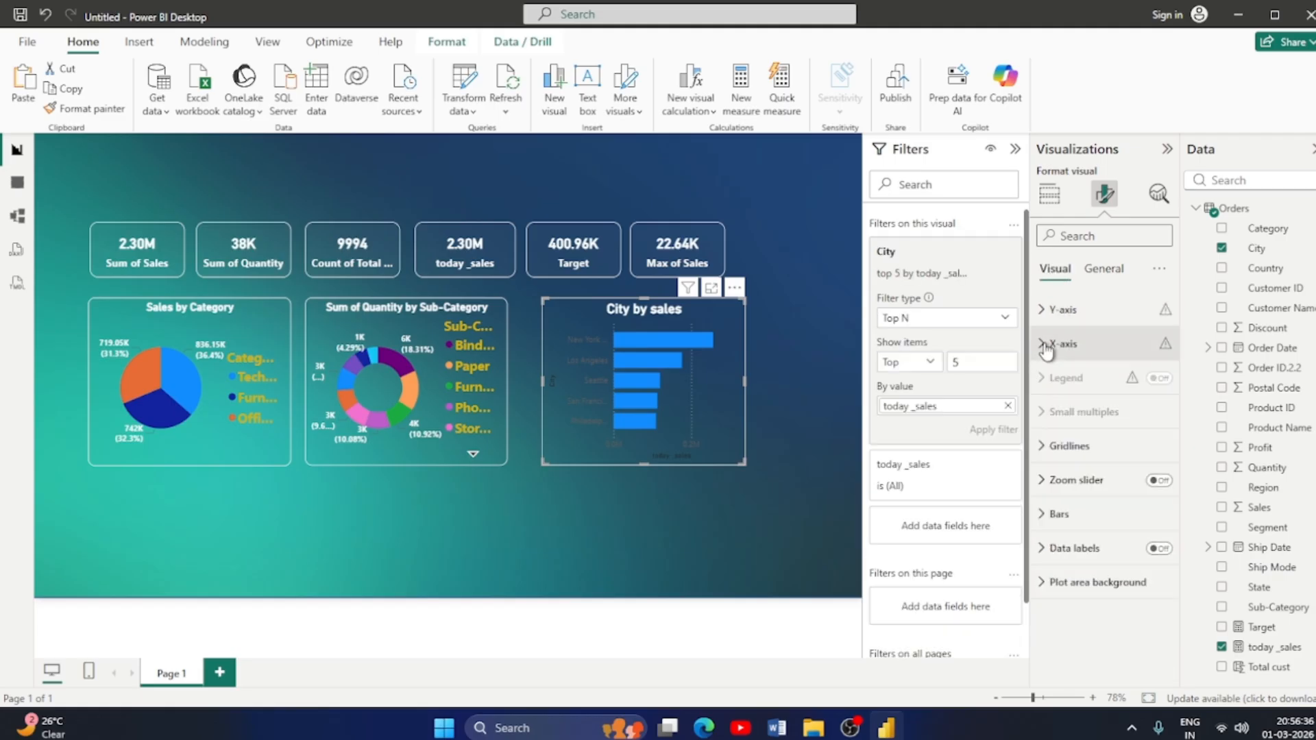
left_click(1049, 446)
left_click(1157, 488)
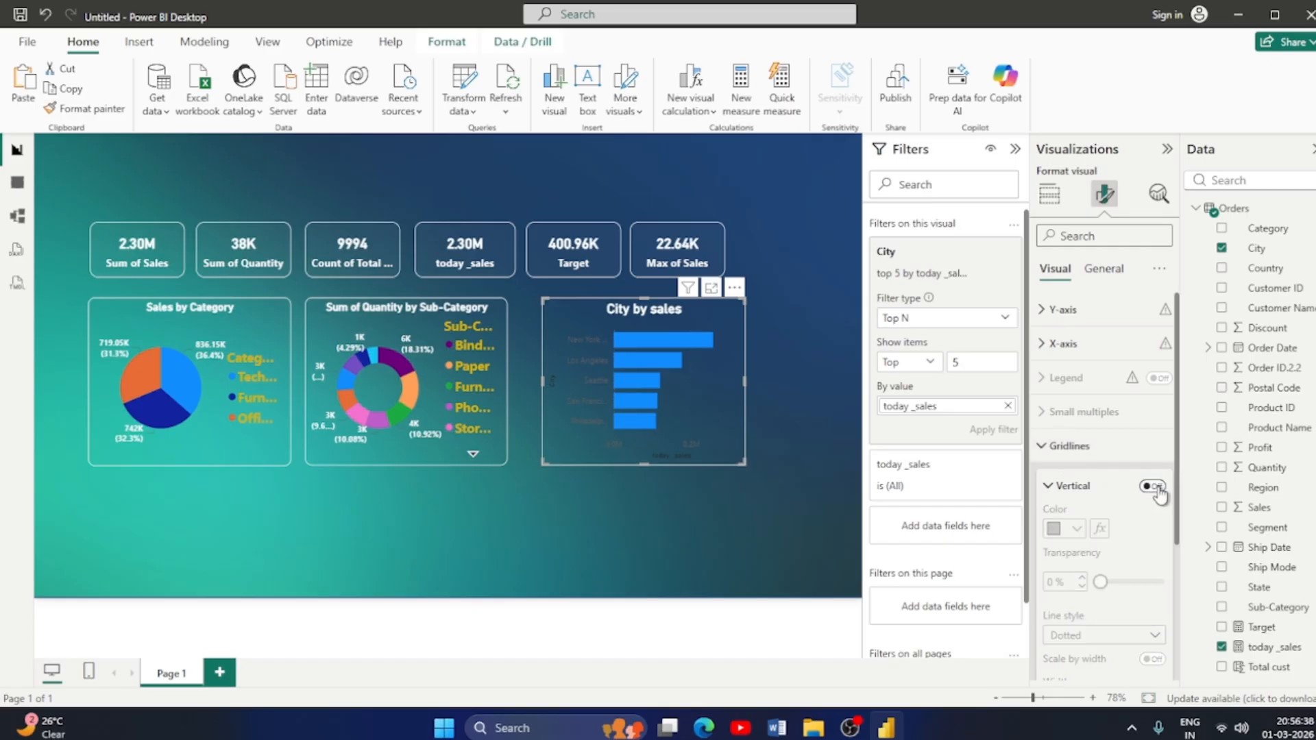
scroll(1124, 493, "down", 1)
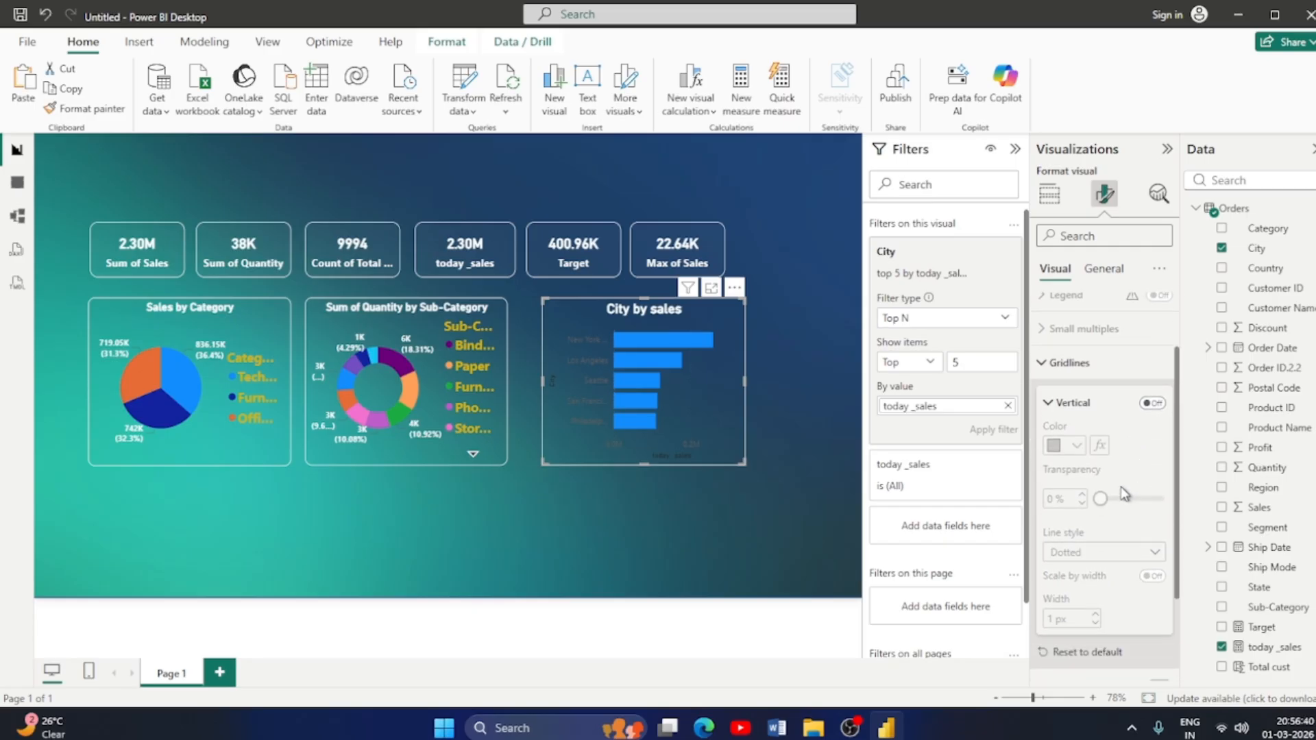
left_click(1055, 370)
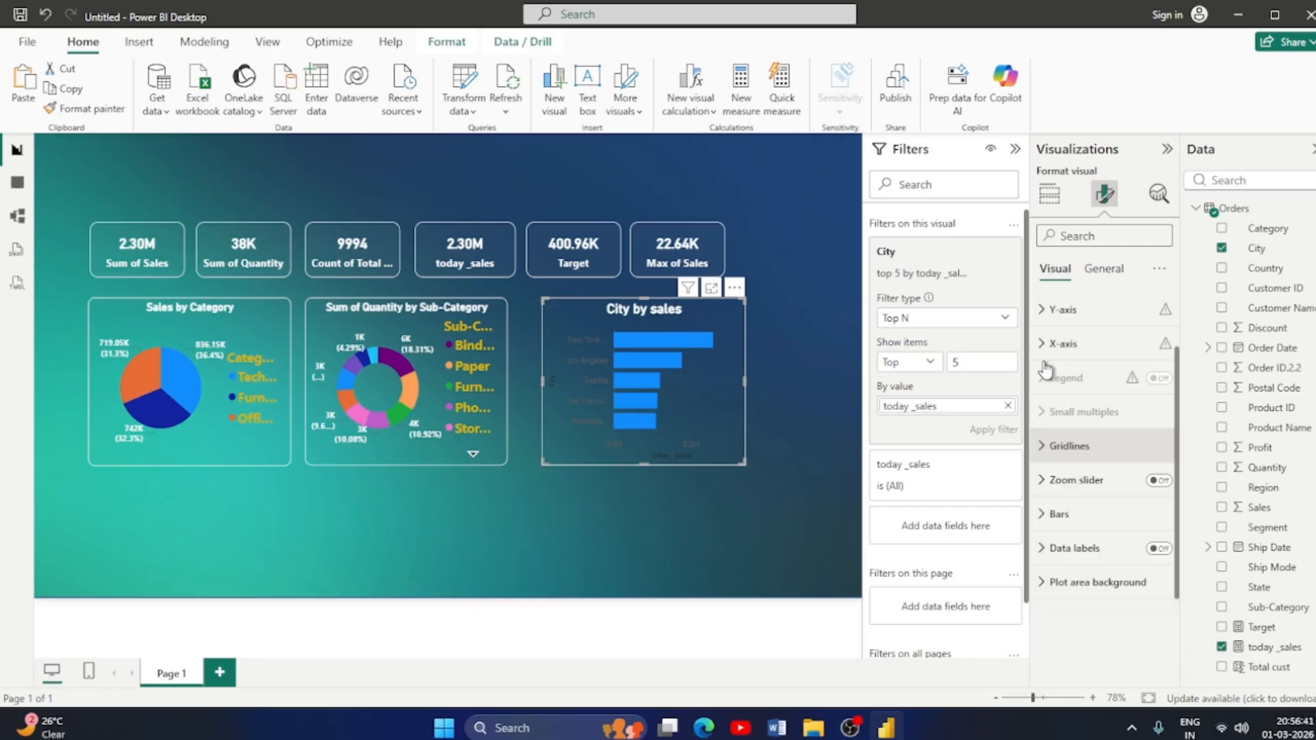
Try out the zoom slider on the City by sales bar chart.
left_click(1160, 481)
left_click(1159, 480)
left_click(1164, 482)
mouse_move(714, 444)
left_mouse_down()
mouse_move(681, 446)
mouse_move(725, 450)
left_mouse_up()
left_click(1160, 481)
Change the bars of the City by sales chart to the recently used gold color.
left_click(1044, 518)
scroll(1044, 521, "down", 3)
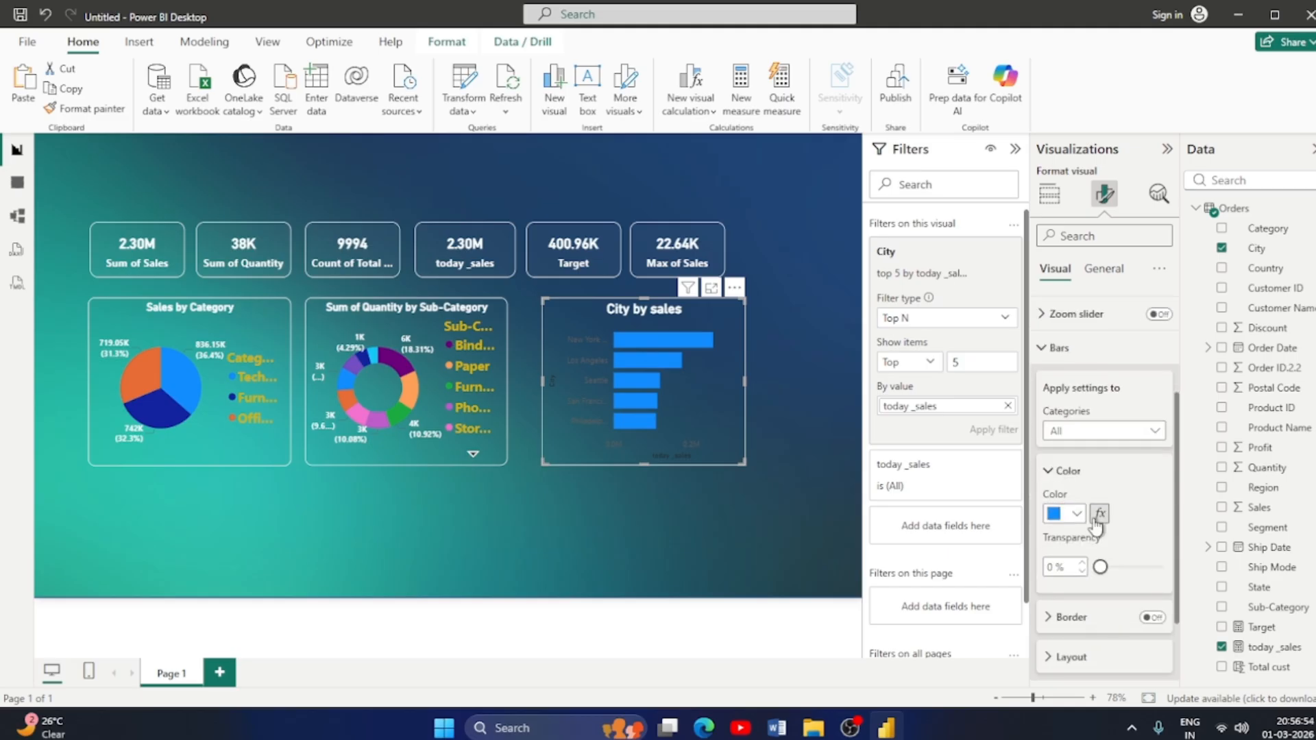
left_click(1077, 515)
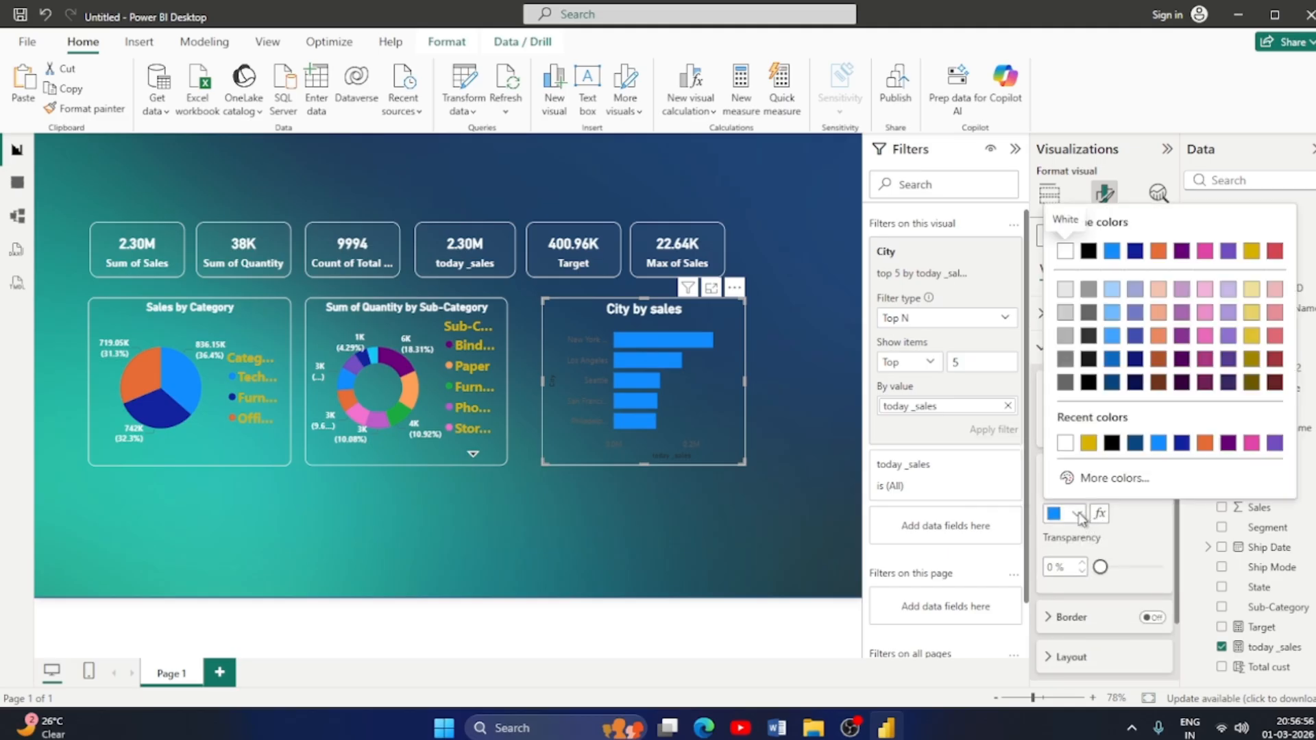
left_click(1088, 443)
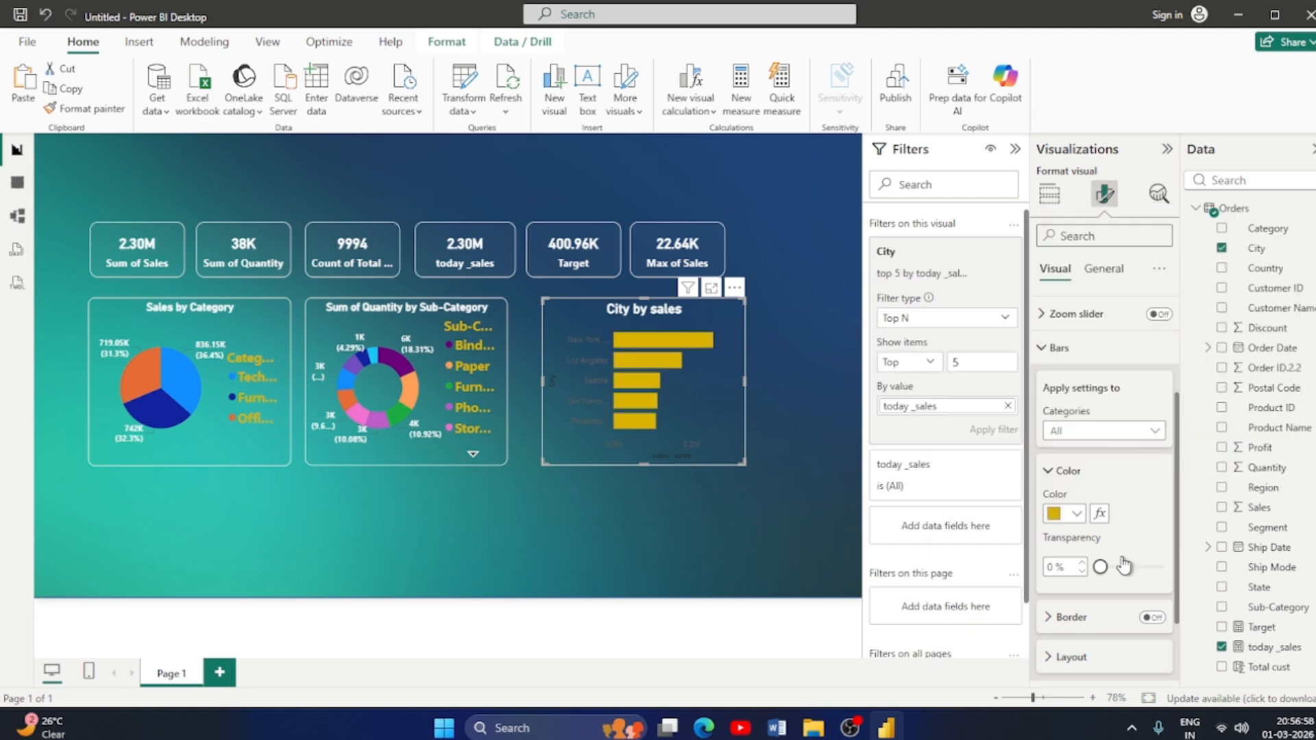
Try a border around the bars of the City by sales chart.
scroll(1124, 566, "down", 2)
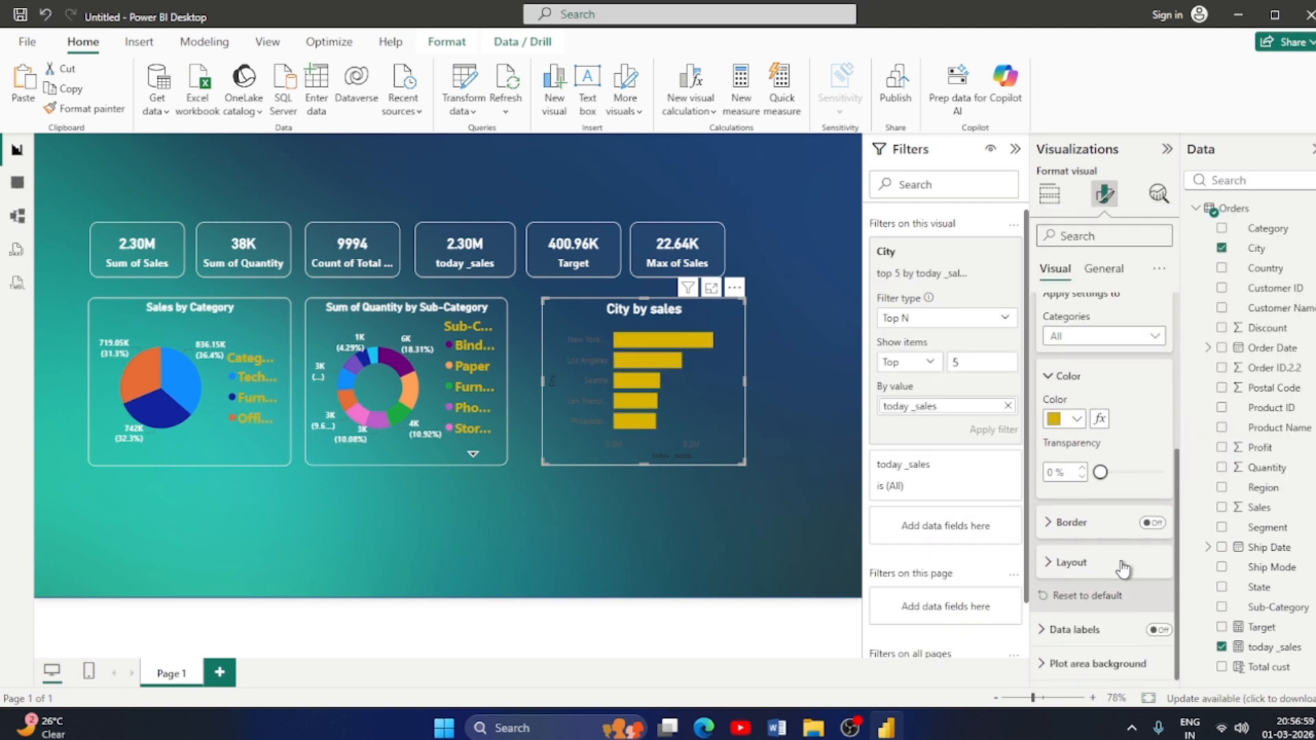
left_click(1153, 523)
left_click(1153, 524)
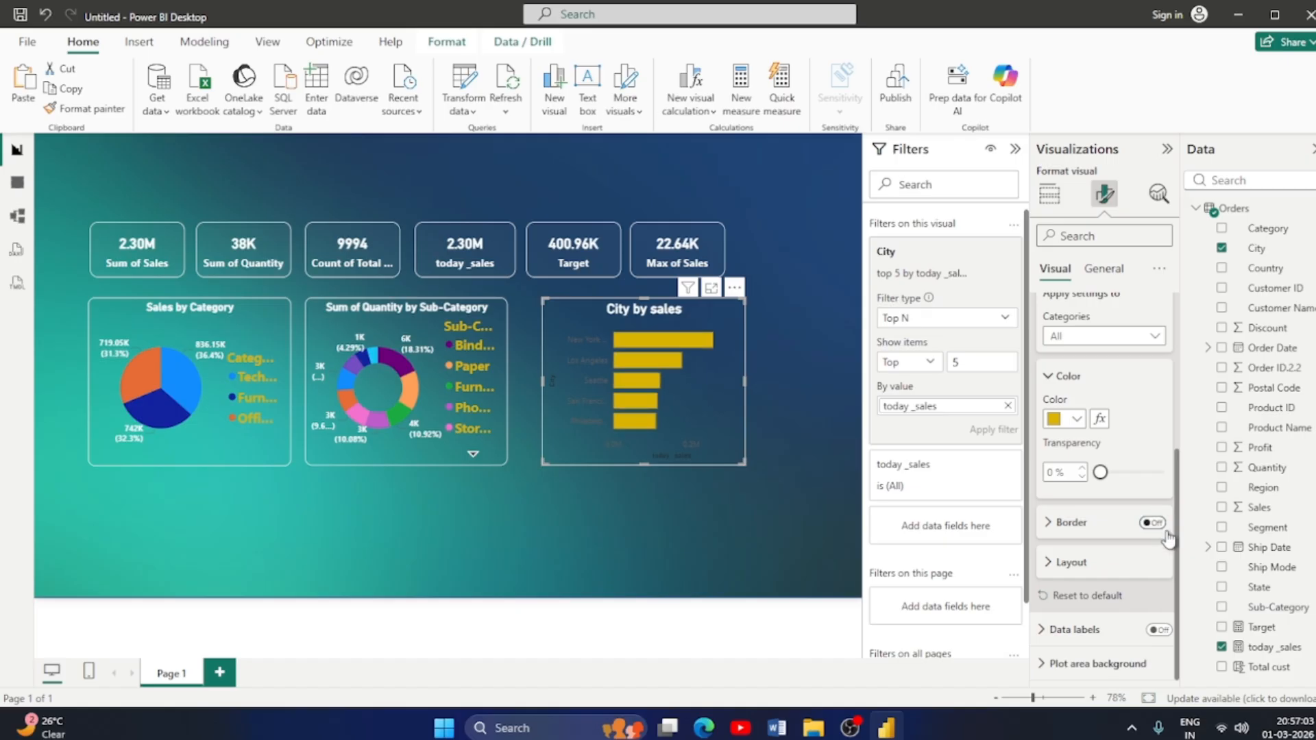
Enable data labels on the City by sales bars and show their series-name title in white.
left_click(1156, 631)
left_click(1050, 631)
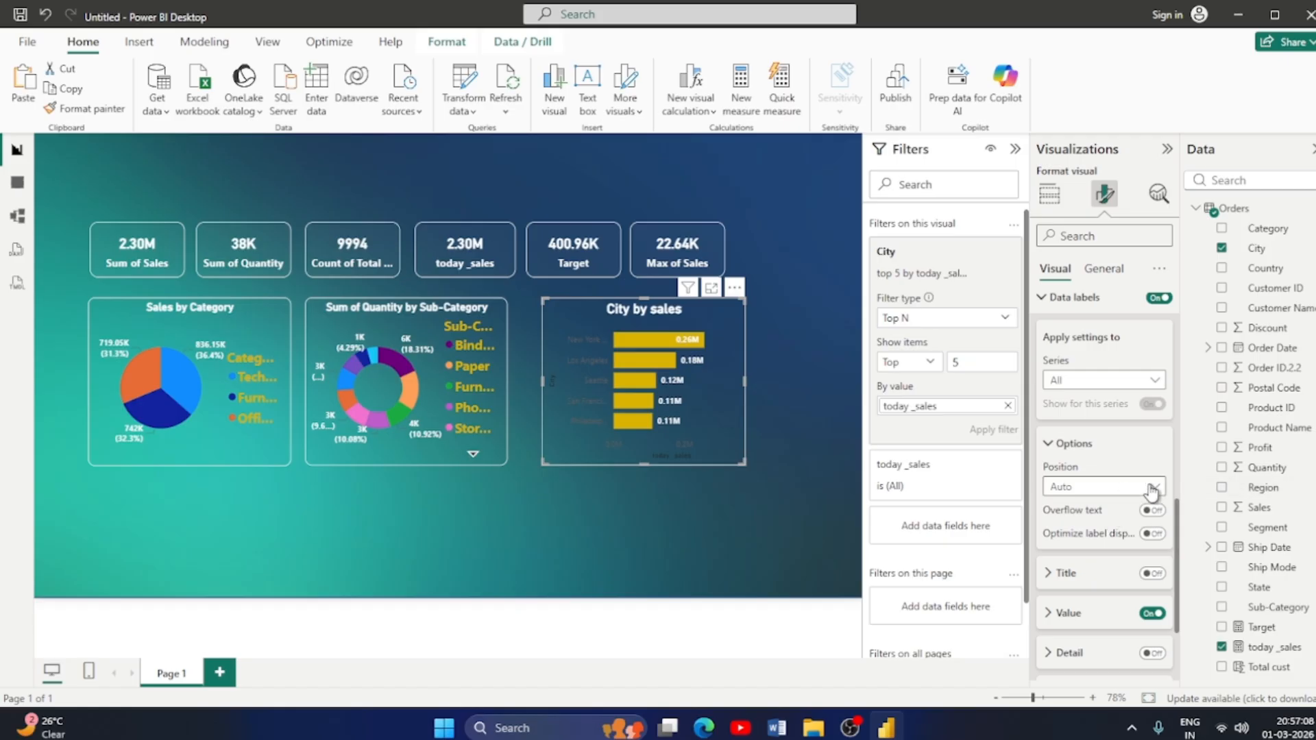
left_click(1153, 574)
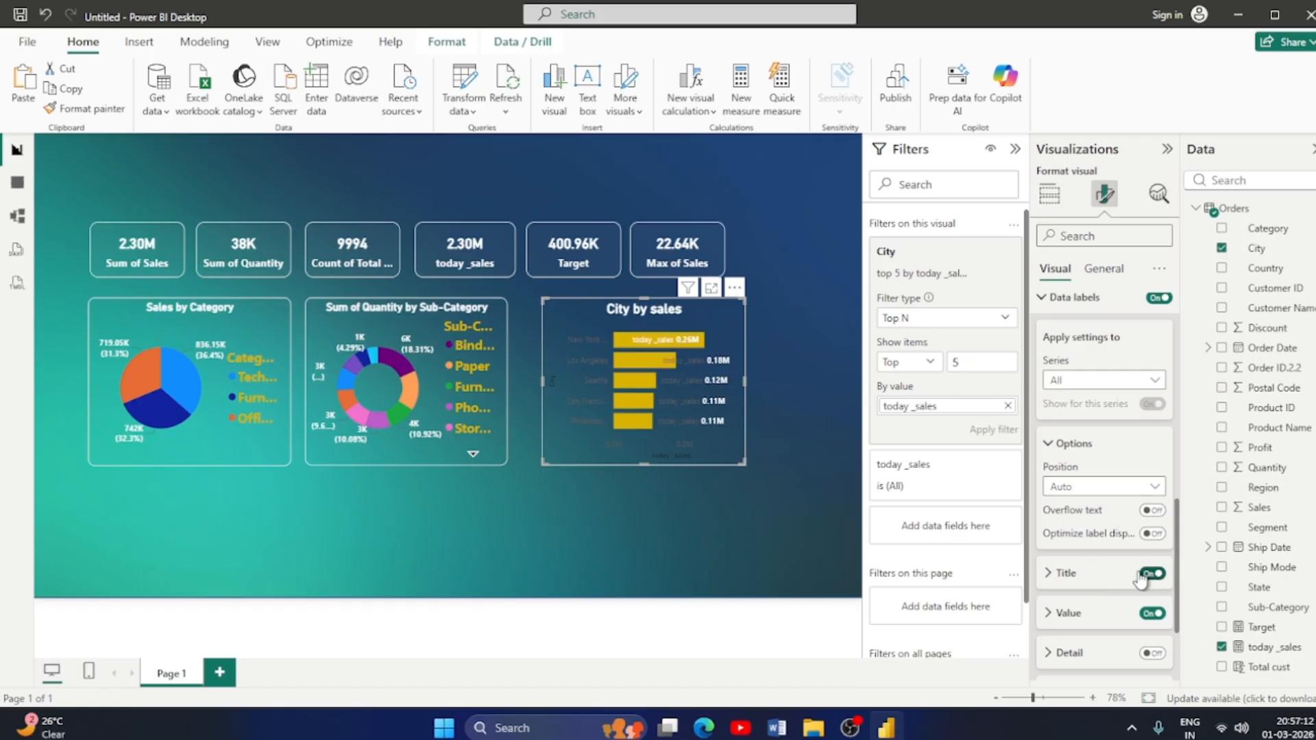
left_click(1049, 581)
scroll(1100, 499, "down", 1)
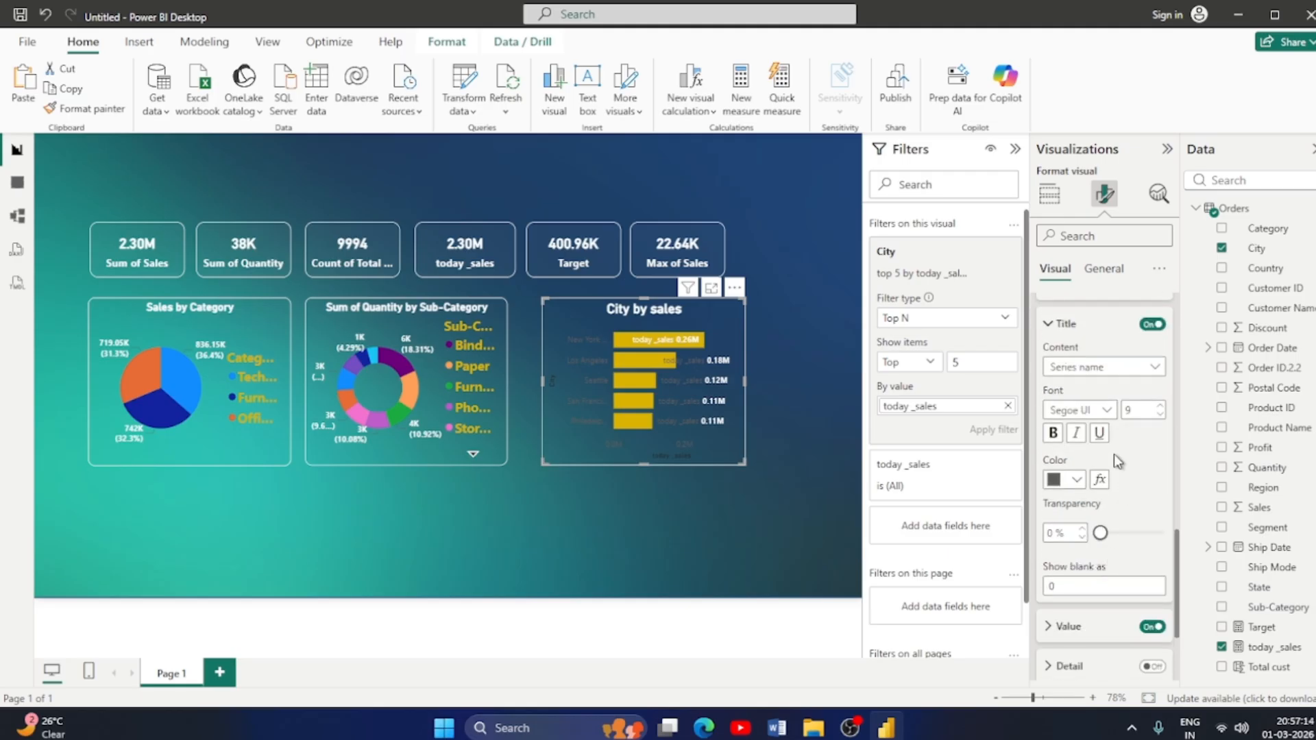
scroll(1103, 497, "down", 1)
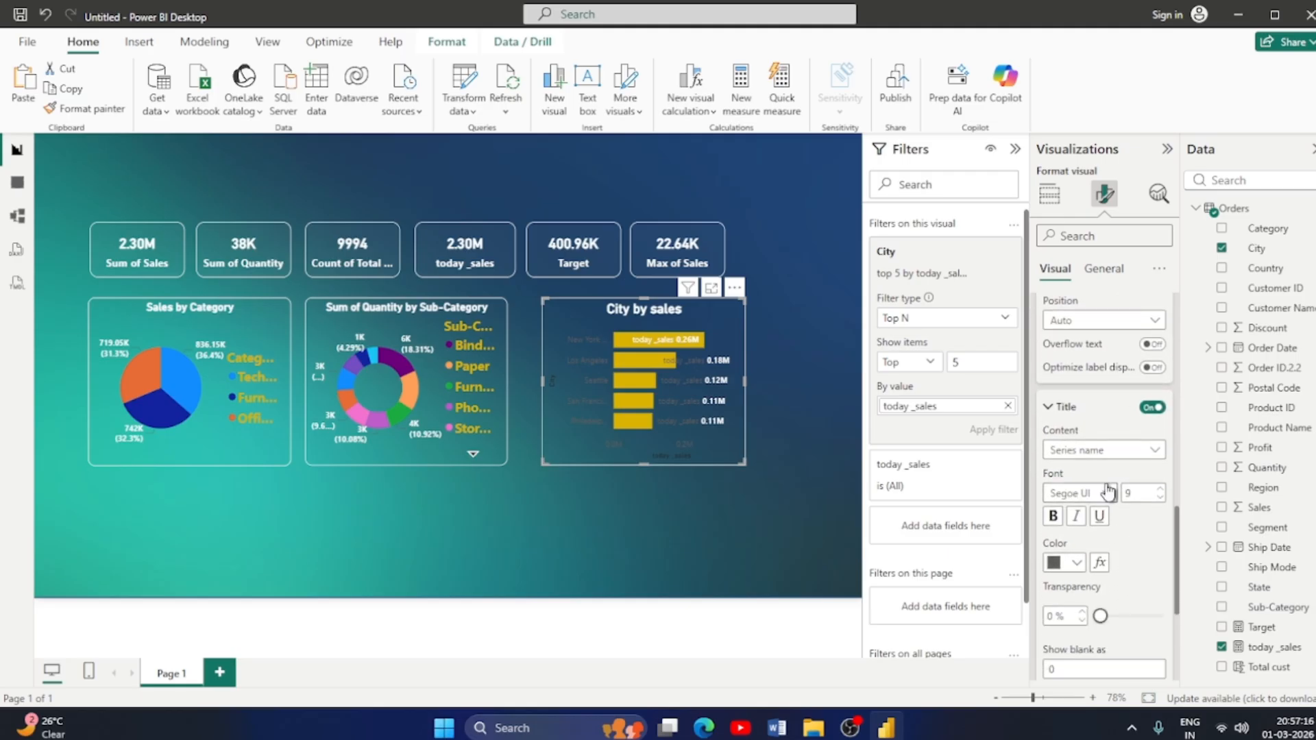
left_click(1078, 566)
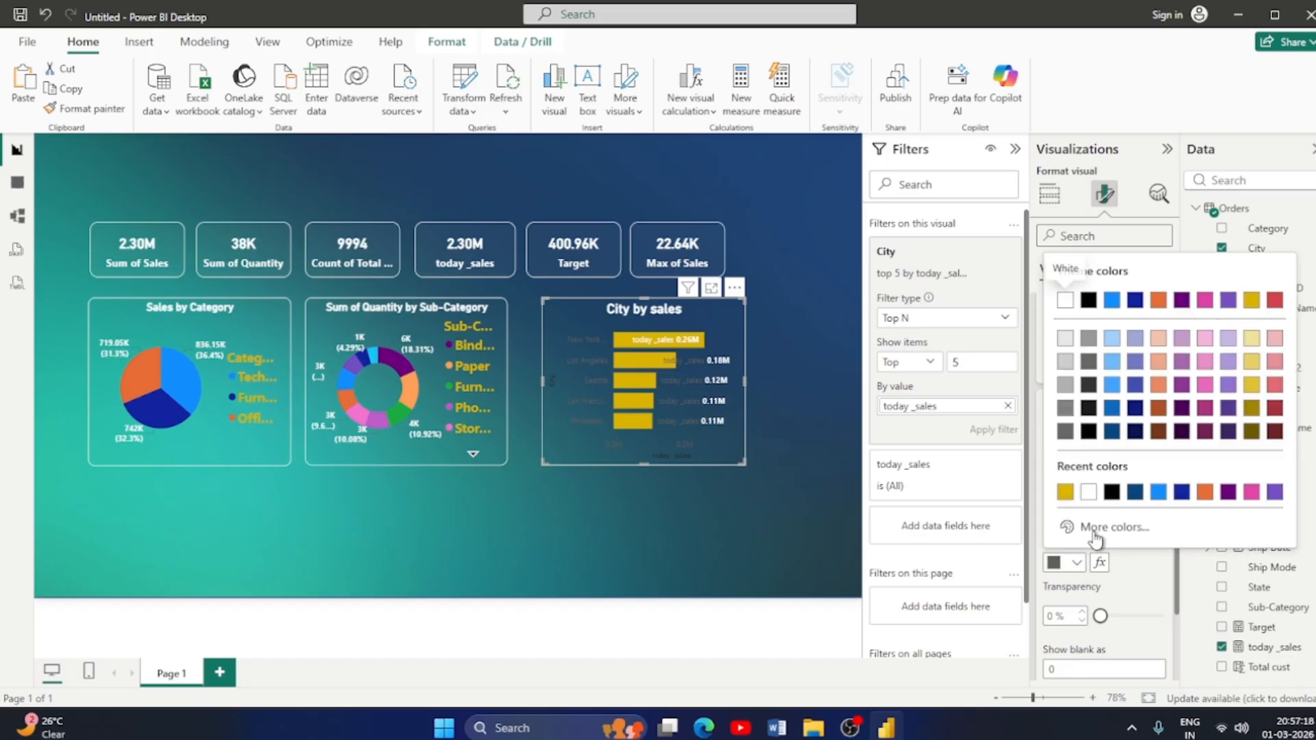
left_click(1092, 493)
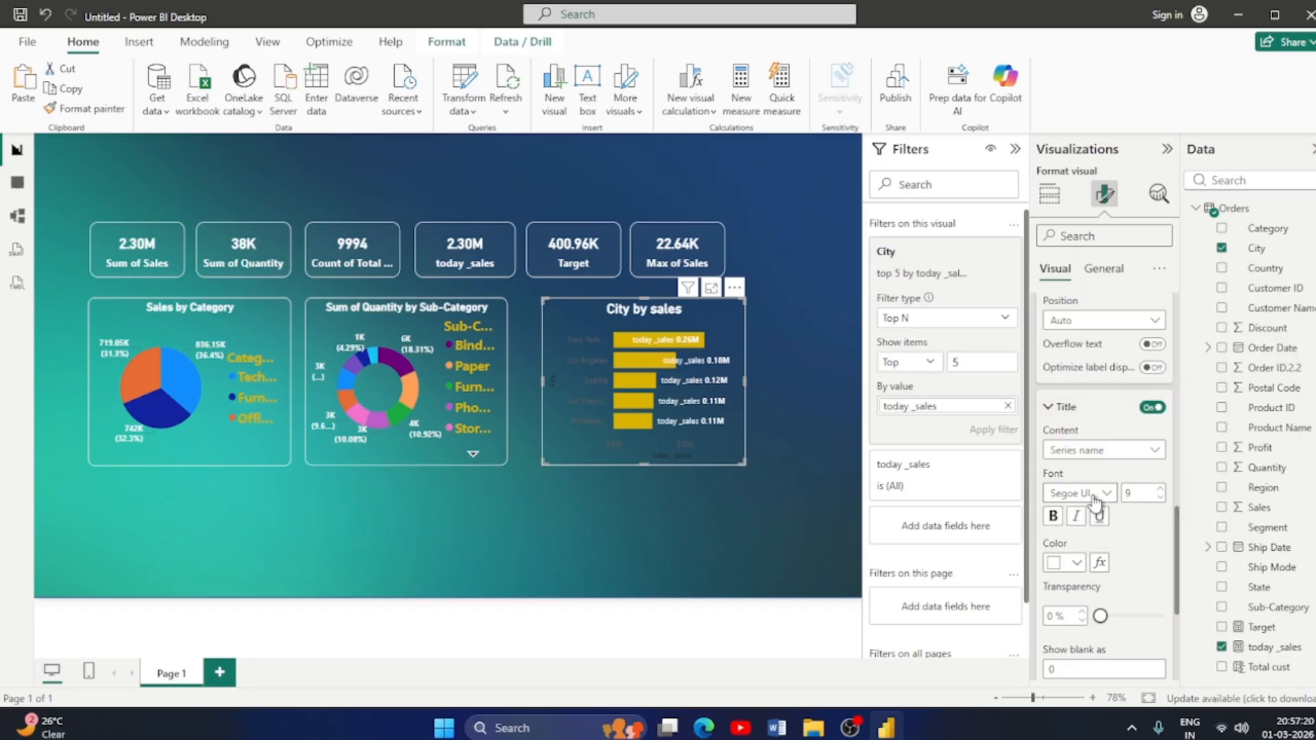
Try a background behind the City by sales chart's data labels.
scroll(1123, 517, "down", 2)
scroll(1101, 524, "up", 1)
scroll(1126, 541, "down", 2)
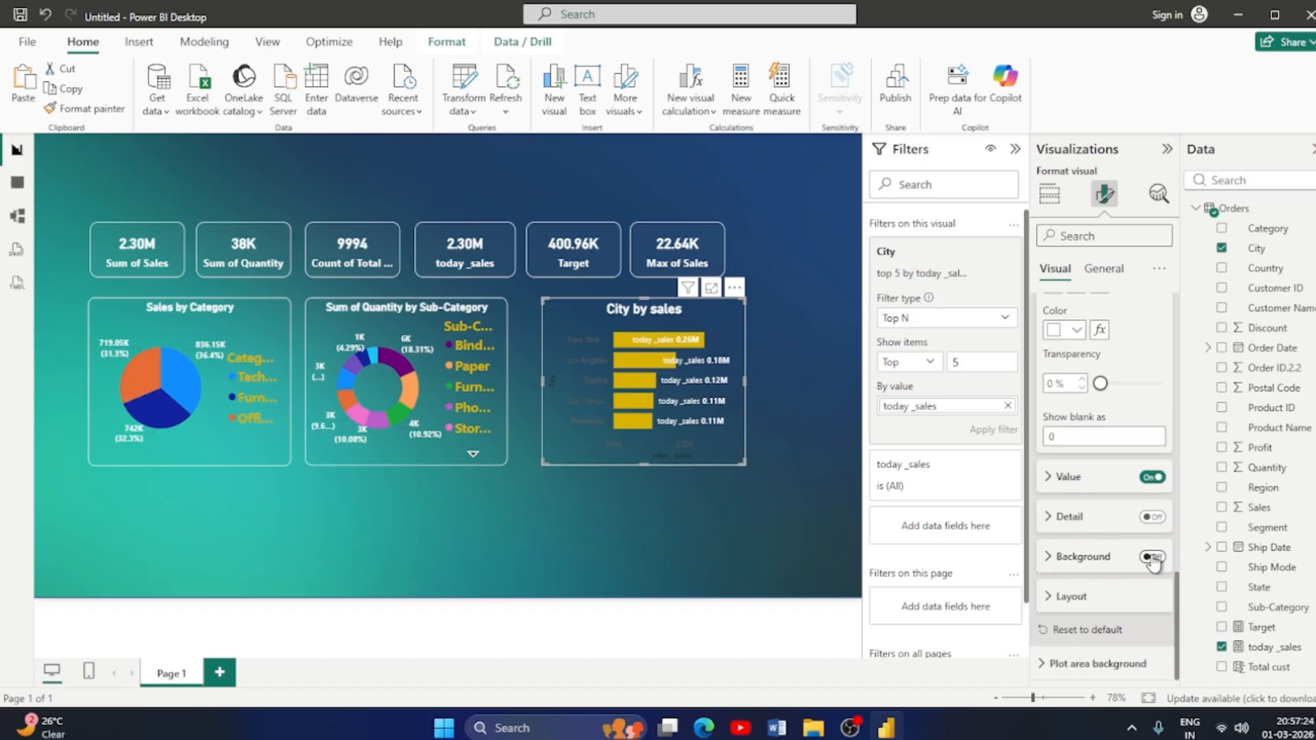
left_click(1152, 556)
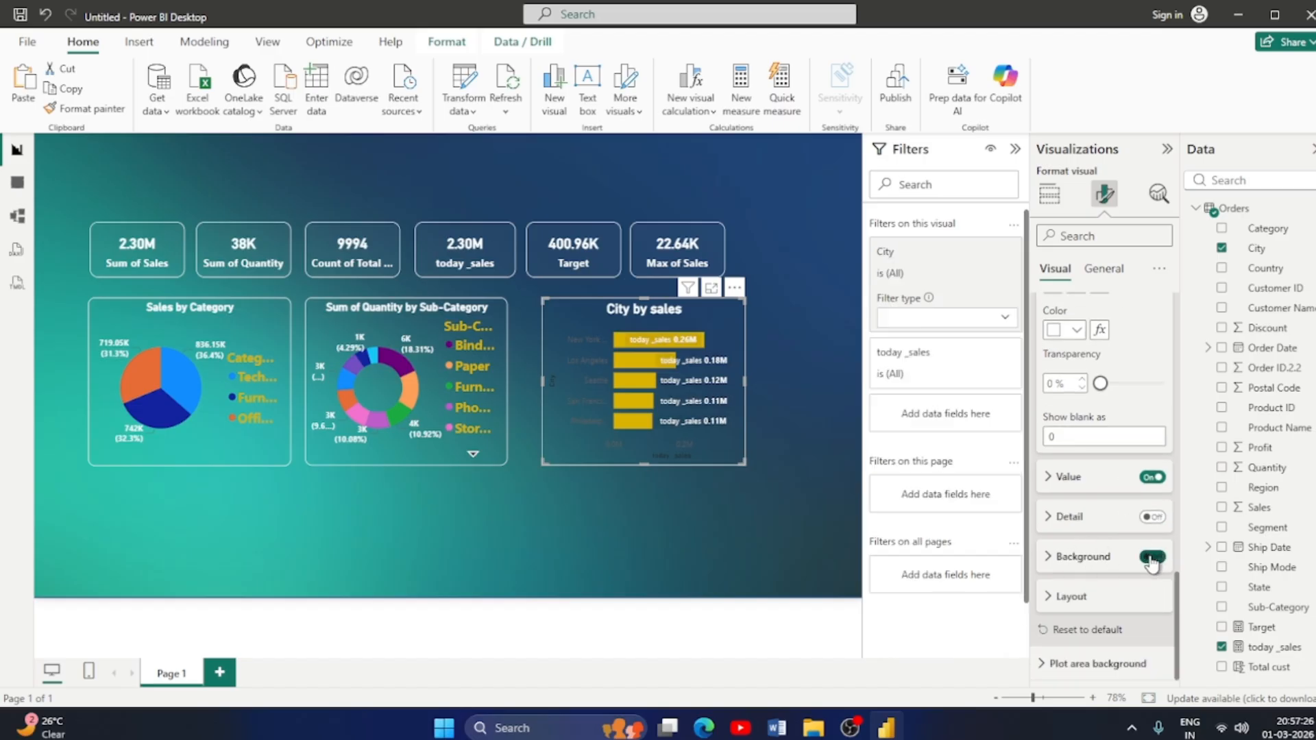
Set the value text color of the City by sales data labels to white.
left_click(1055, 480)
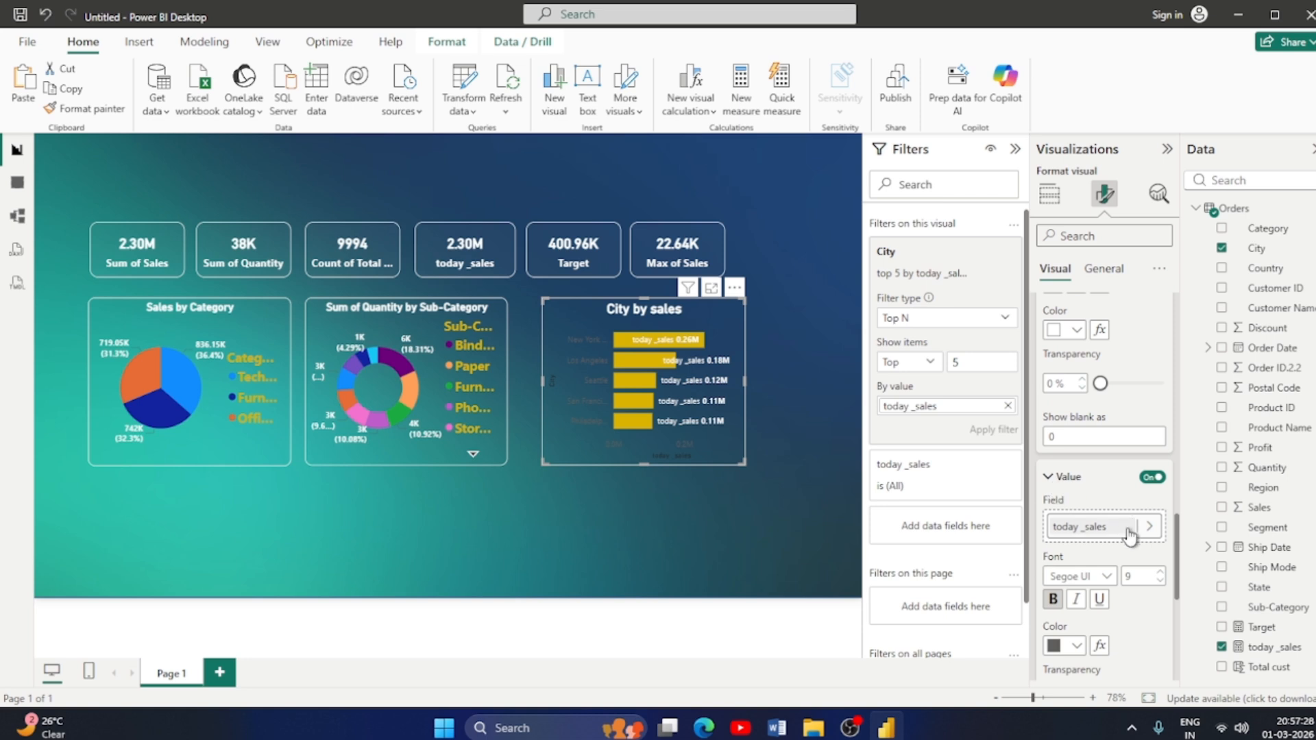
scroll(1128, 536, "down", 2)
left_click(1074, 562)
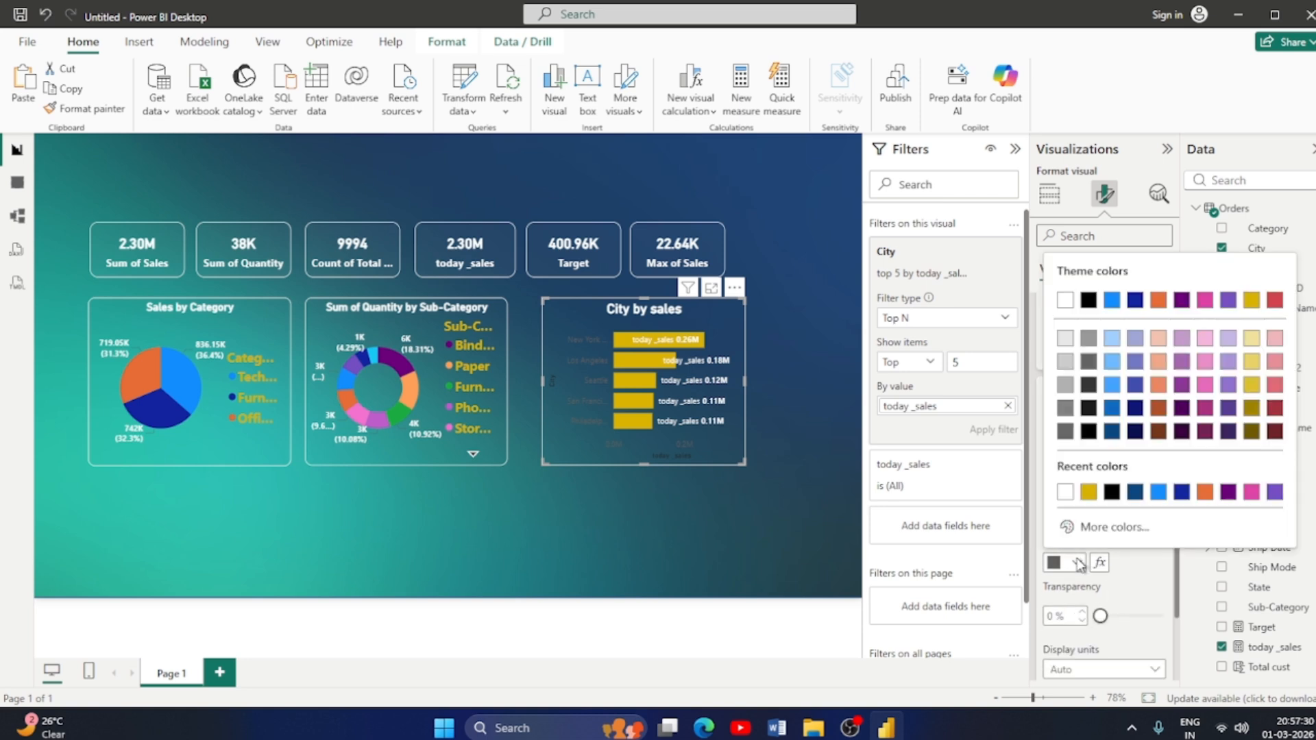
left_click(1064, 495)
scroll(1094, 496, "up", 3)
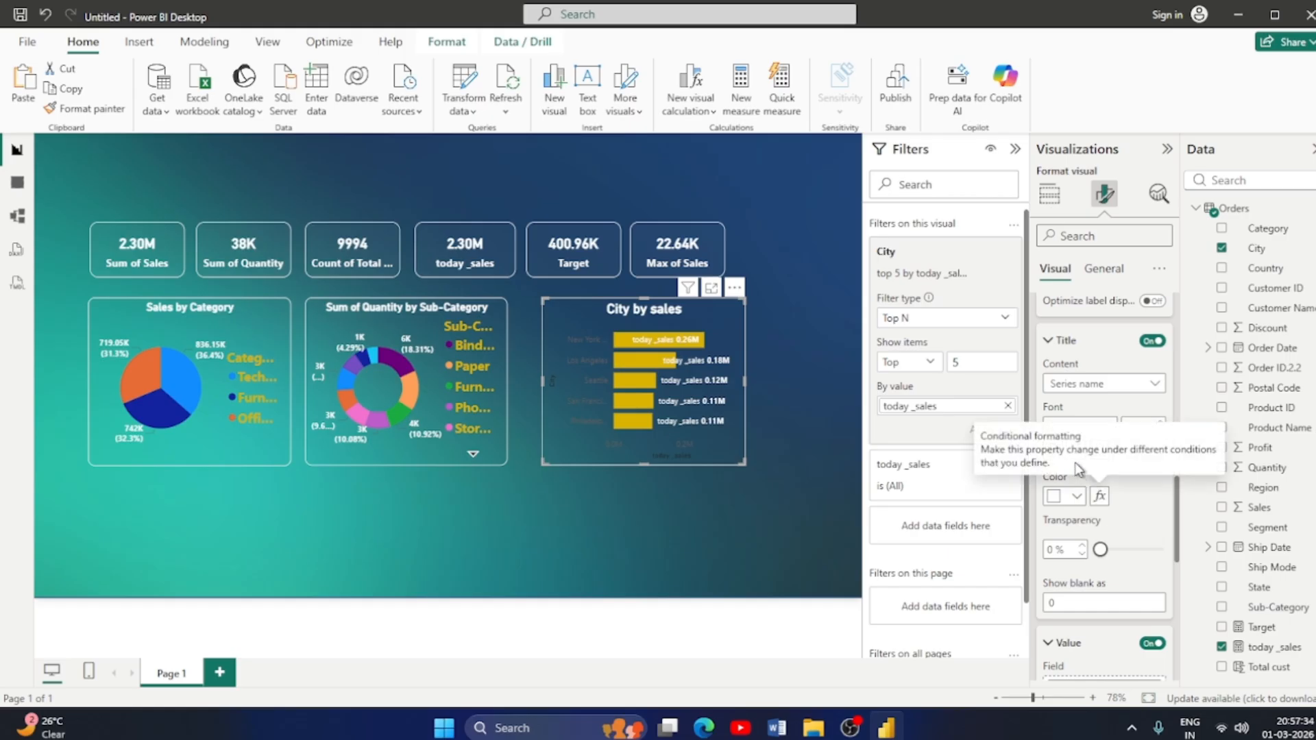
left_click(1049, 340)
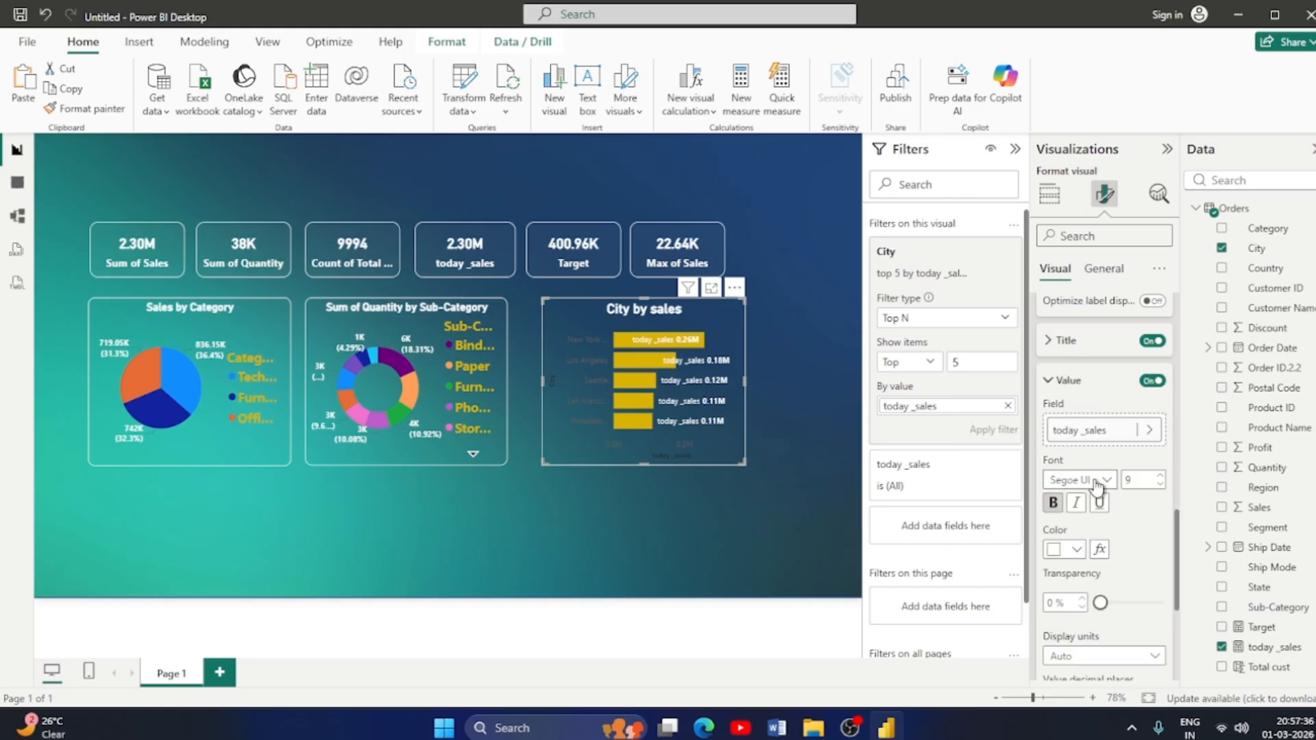
Hide the values in the City by sales data labels, keeping only the label title.
scroll(1077, 466, "up", 2)
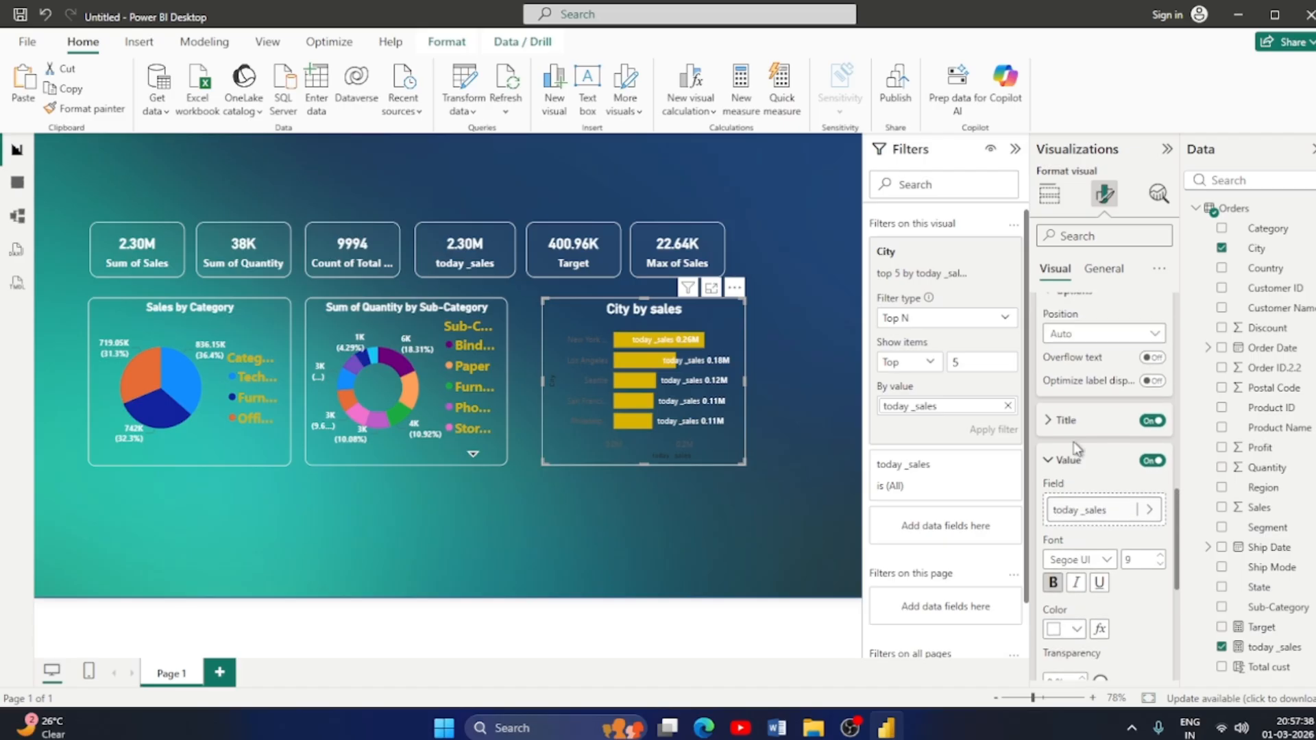
left_click(1151, 464)
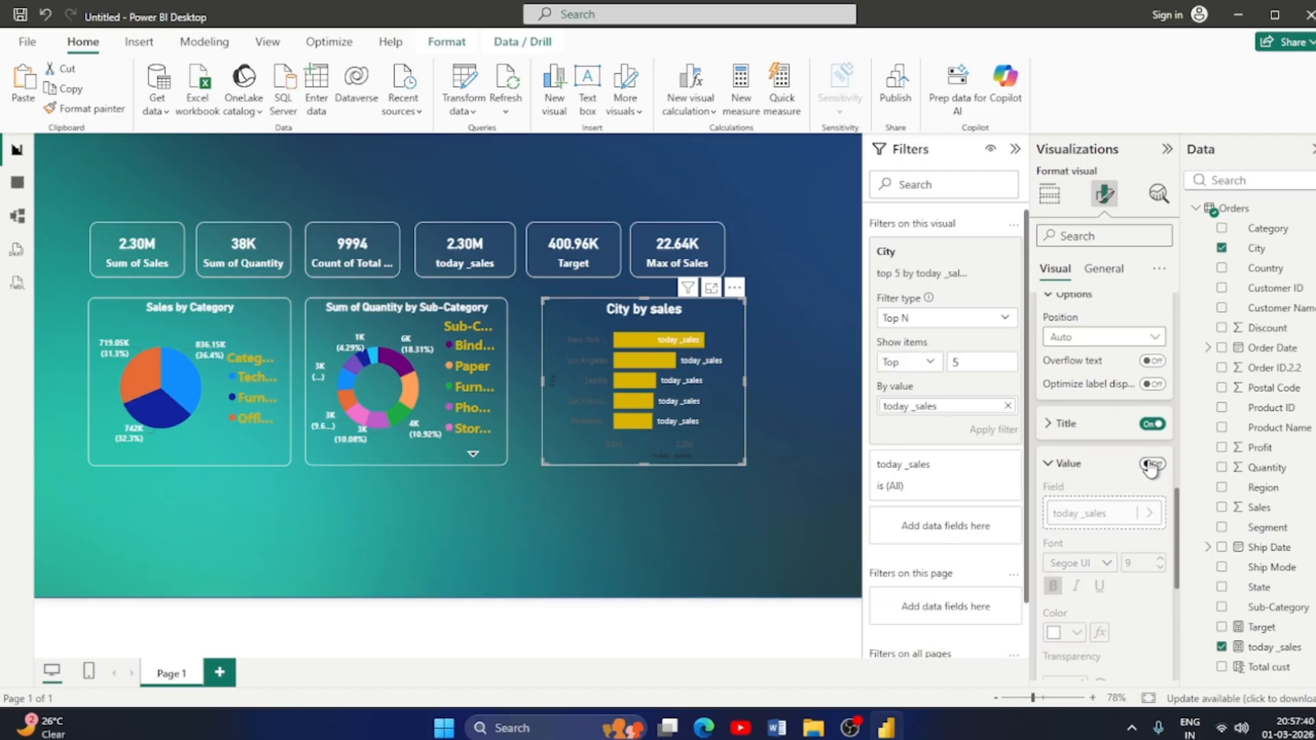
left_click(1049, 466)
Try the data label background once more and check the label layout options.
left_click(1153, 557)
left_click(1154, 557)
left_click(1058, 597)
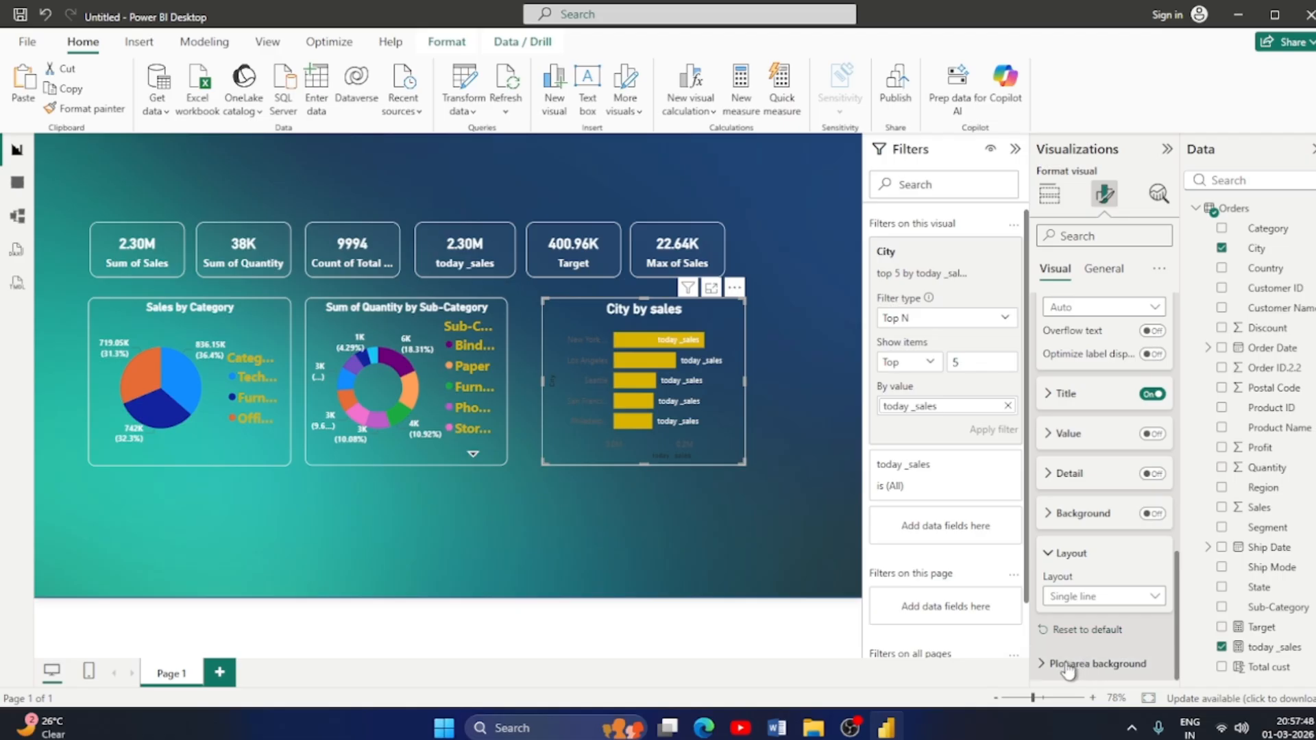
left_click(1046, 555)
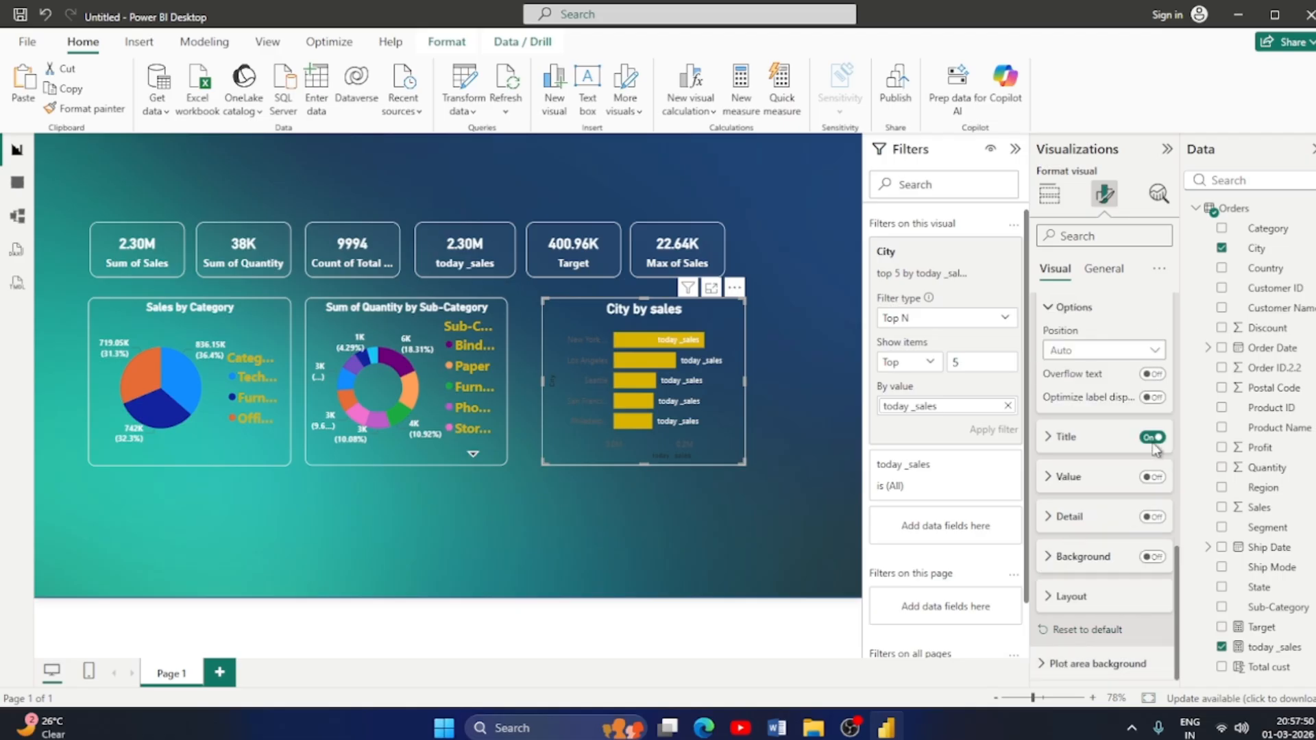
Turn off the header icons and tooltips of the City by sales chart.
scroll(1096, 411, "up", 5)
left_click(1101, 270)
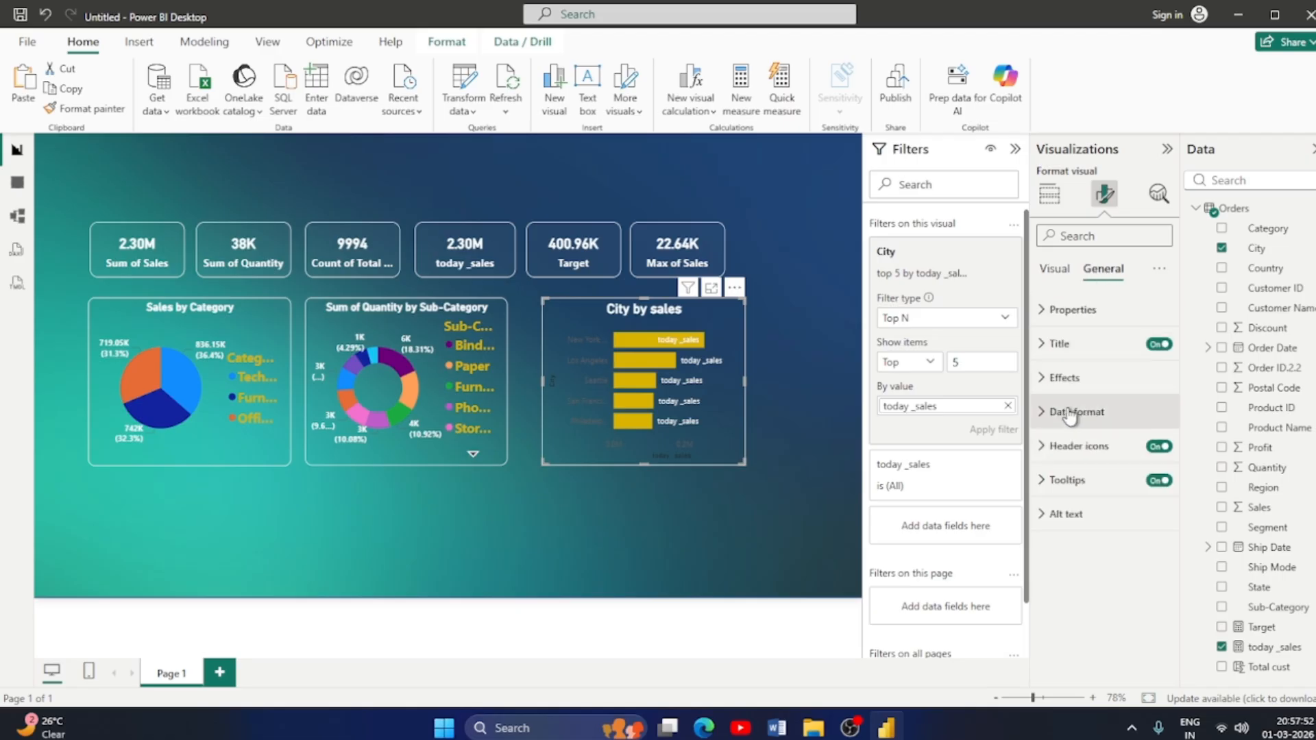
left_click(1041, 344)
scroll(1091, 431, "down", 3)
scroll(1121, 495, "down", 3)
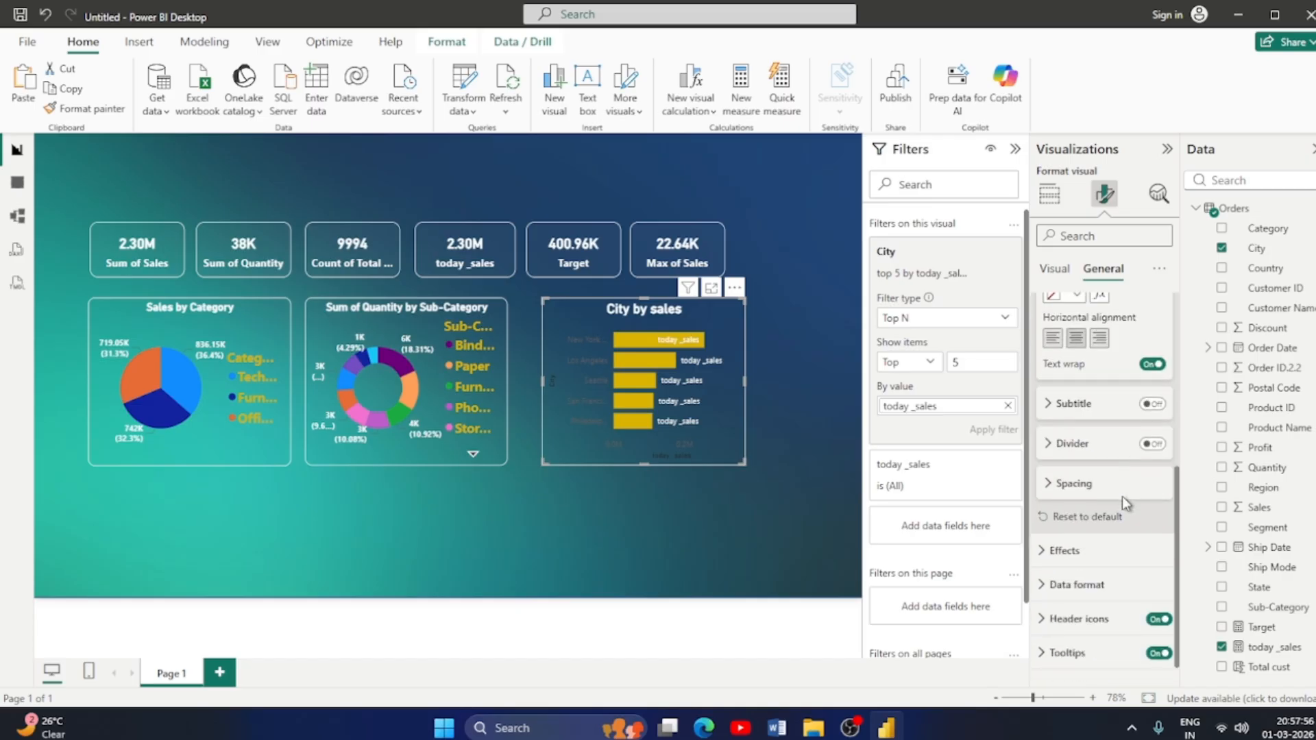
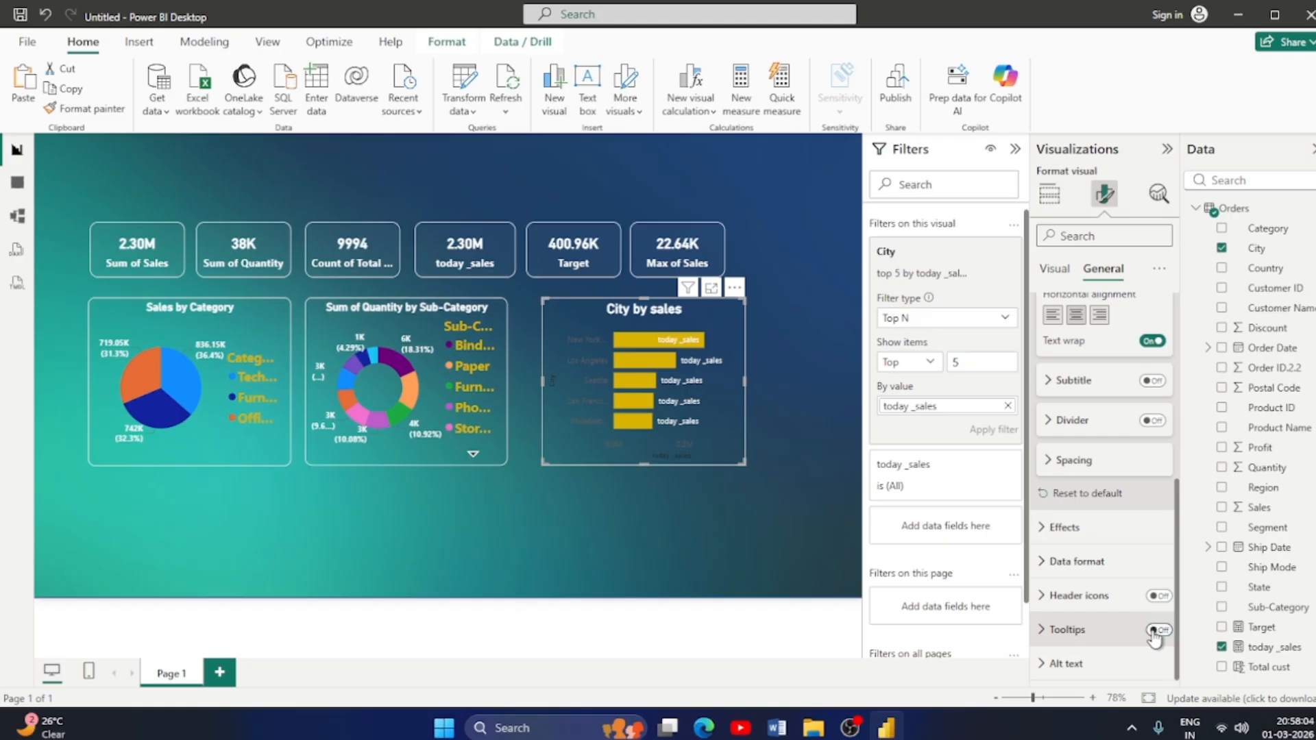
Try a subtitle on the City by sales chart.
scroll(1062, 560, "up", 3)
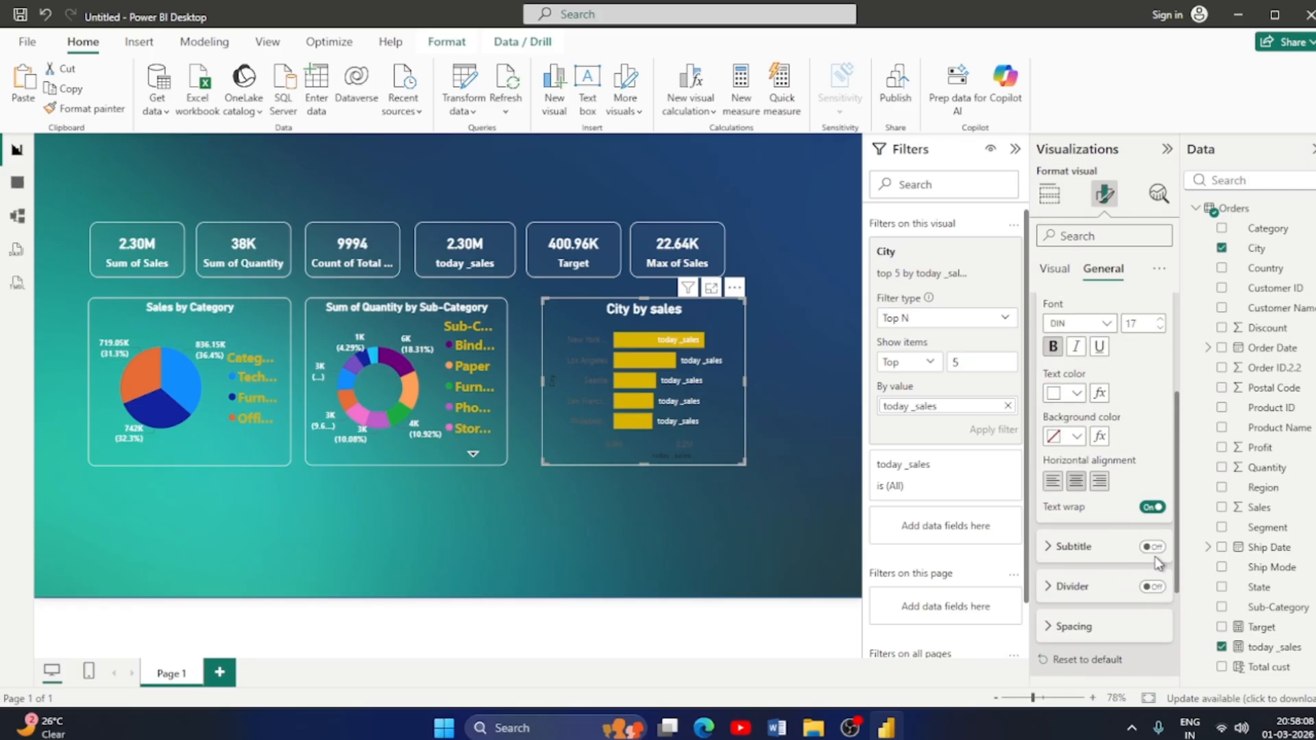
left_click(1152, 548)
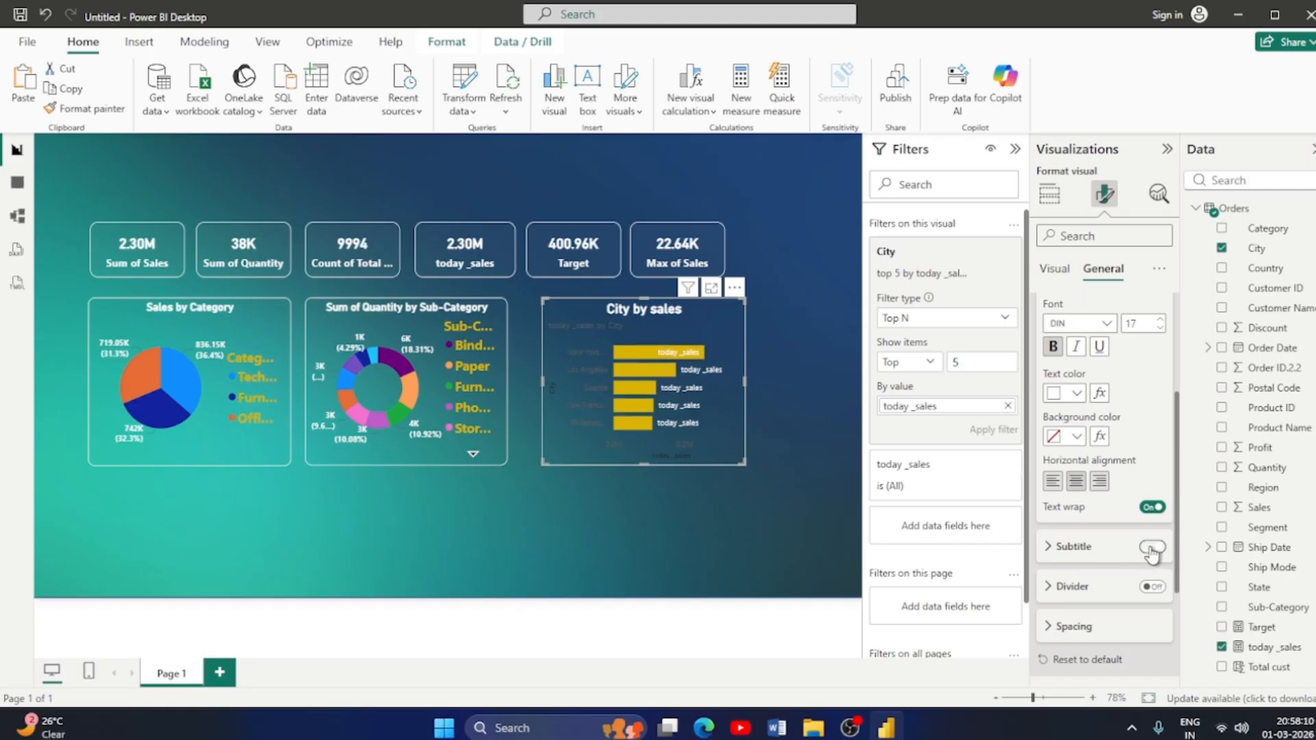
left_click(1151, 547)
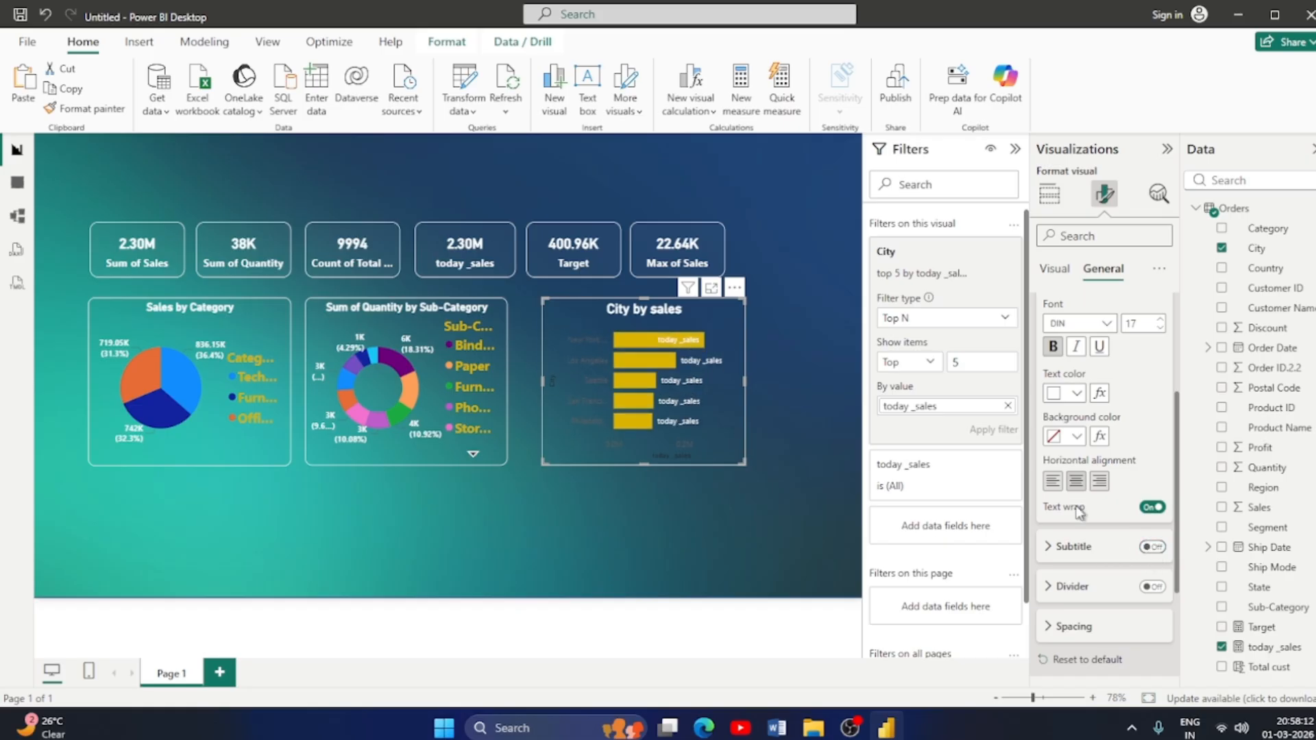
Try a divider on the City by sales chart's title.
left_click(1151, 587)
left_click(1151, 589)
scroll(1117, 595, "up", 5)
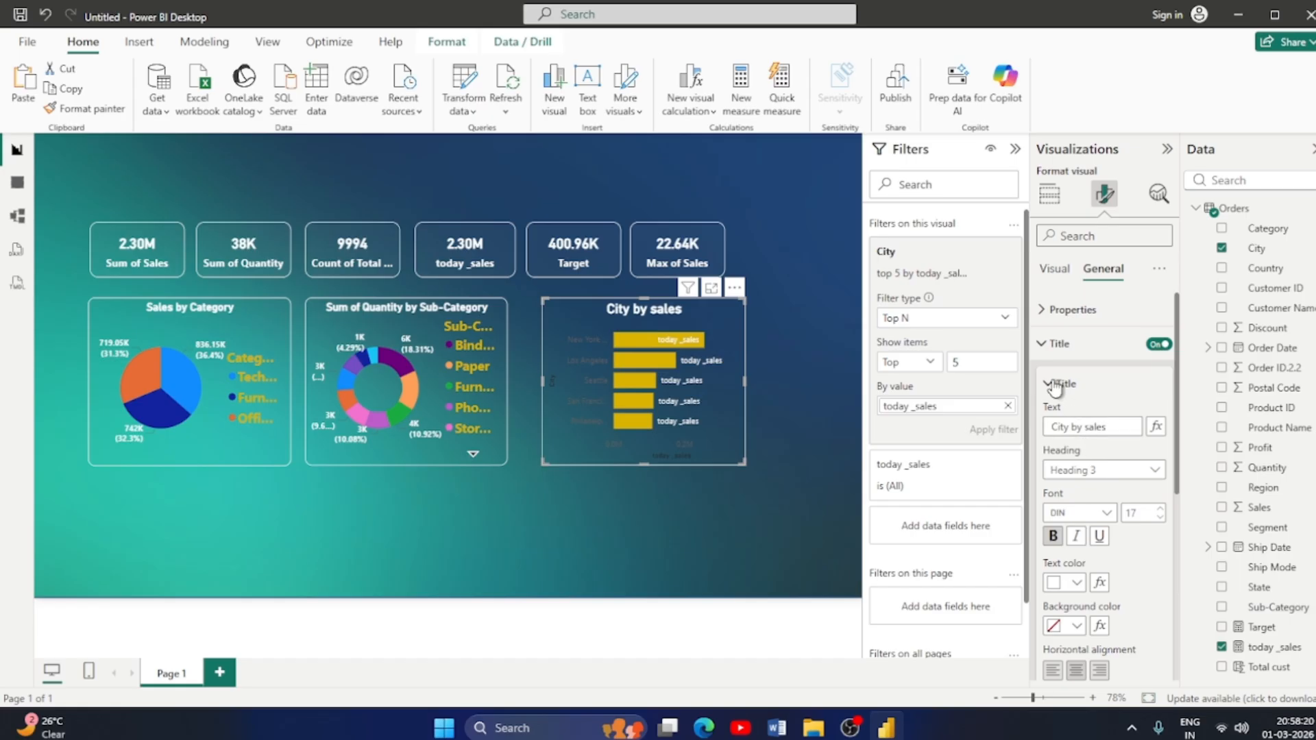
left_click(1047, 343)
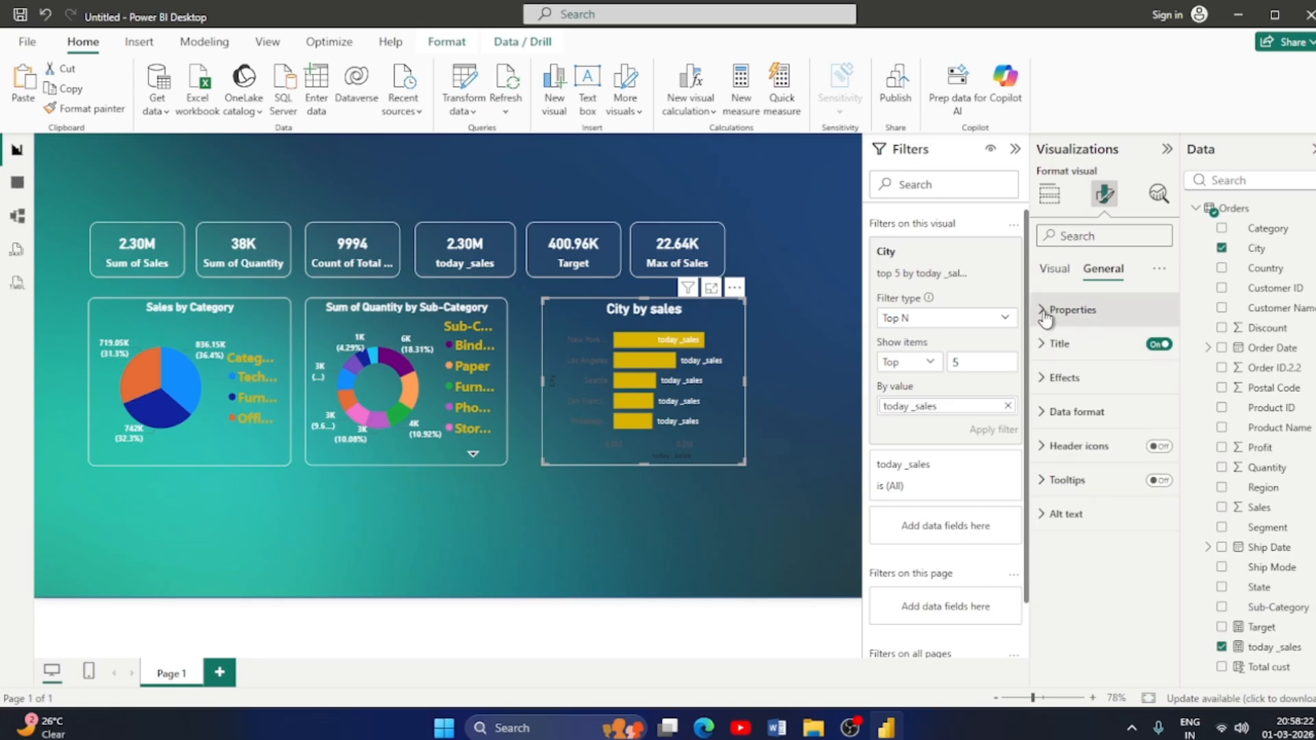
Check the advanced options in the City by sales chart's properties and try hiding its title.
left_click(1044, 311)
scroll(1087, 479, "down", 1)
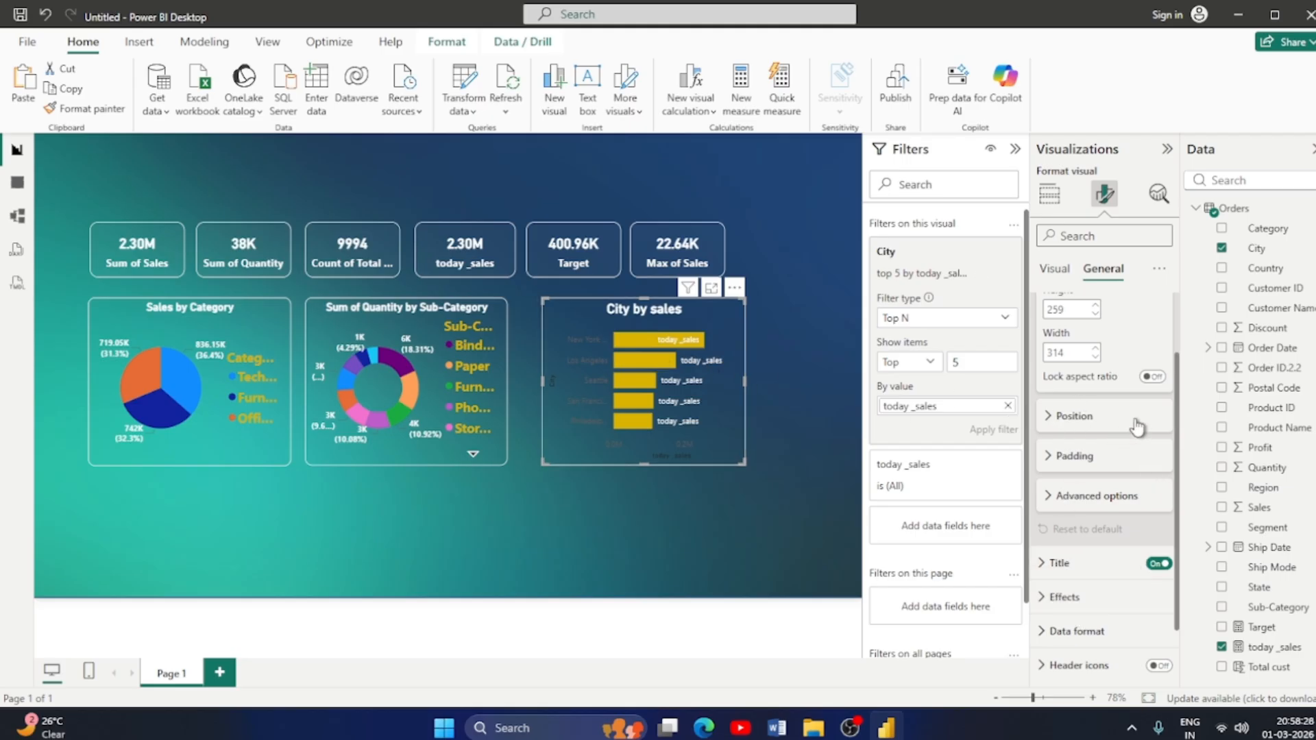
left_click(1058, 501)
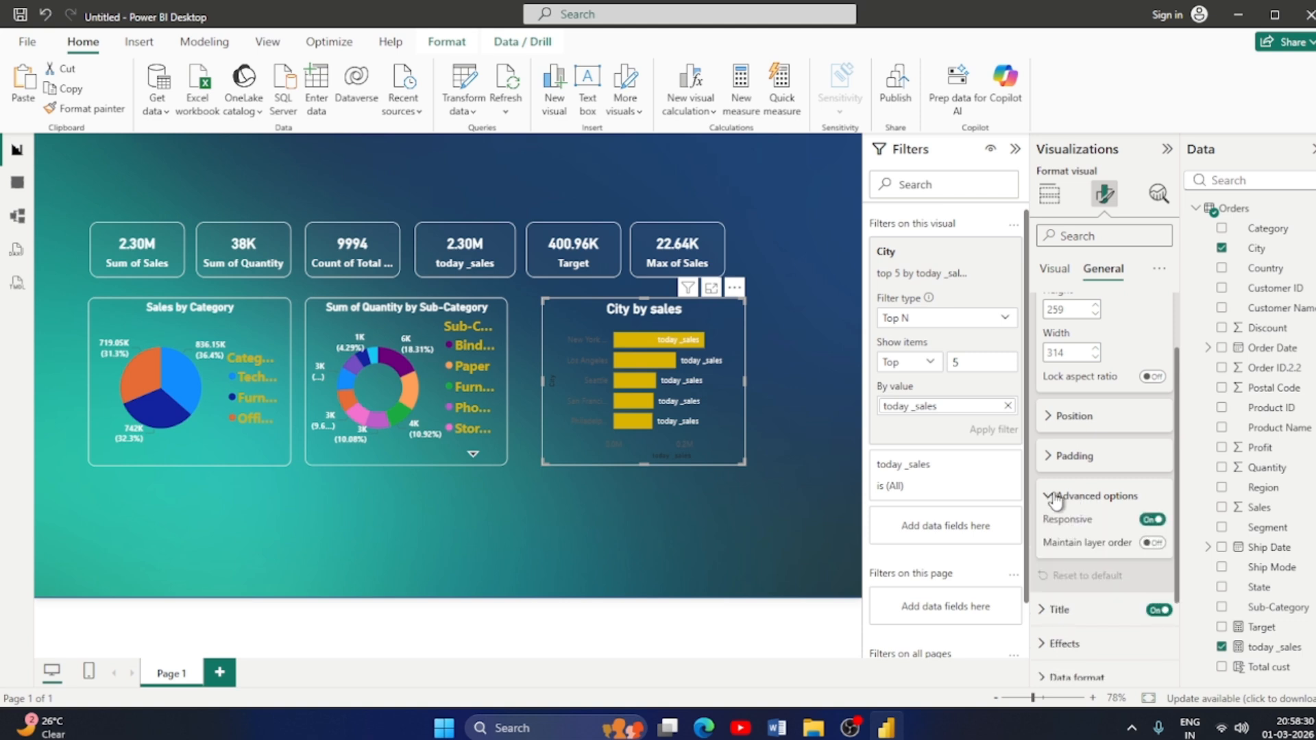
scroll(1069, 510, "down", 2)
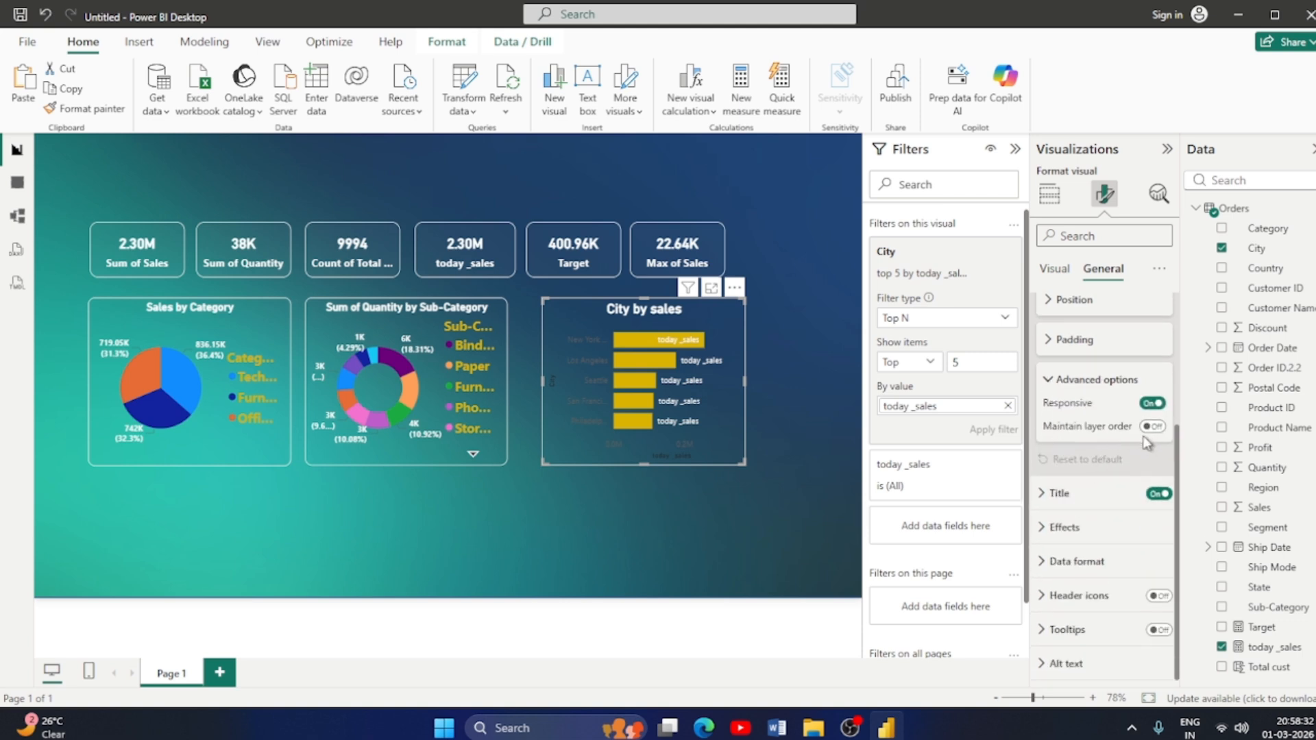
left_click(1049, 384)
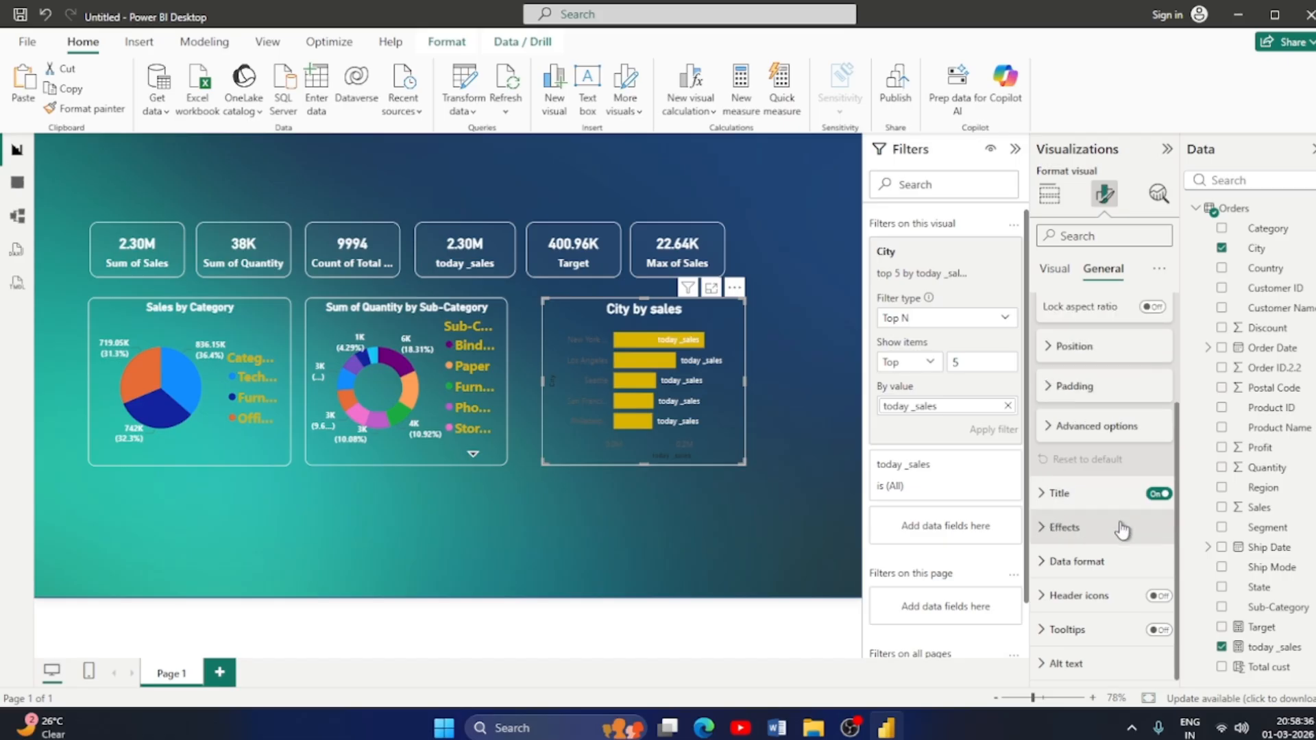
left_click(1158, 494)
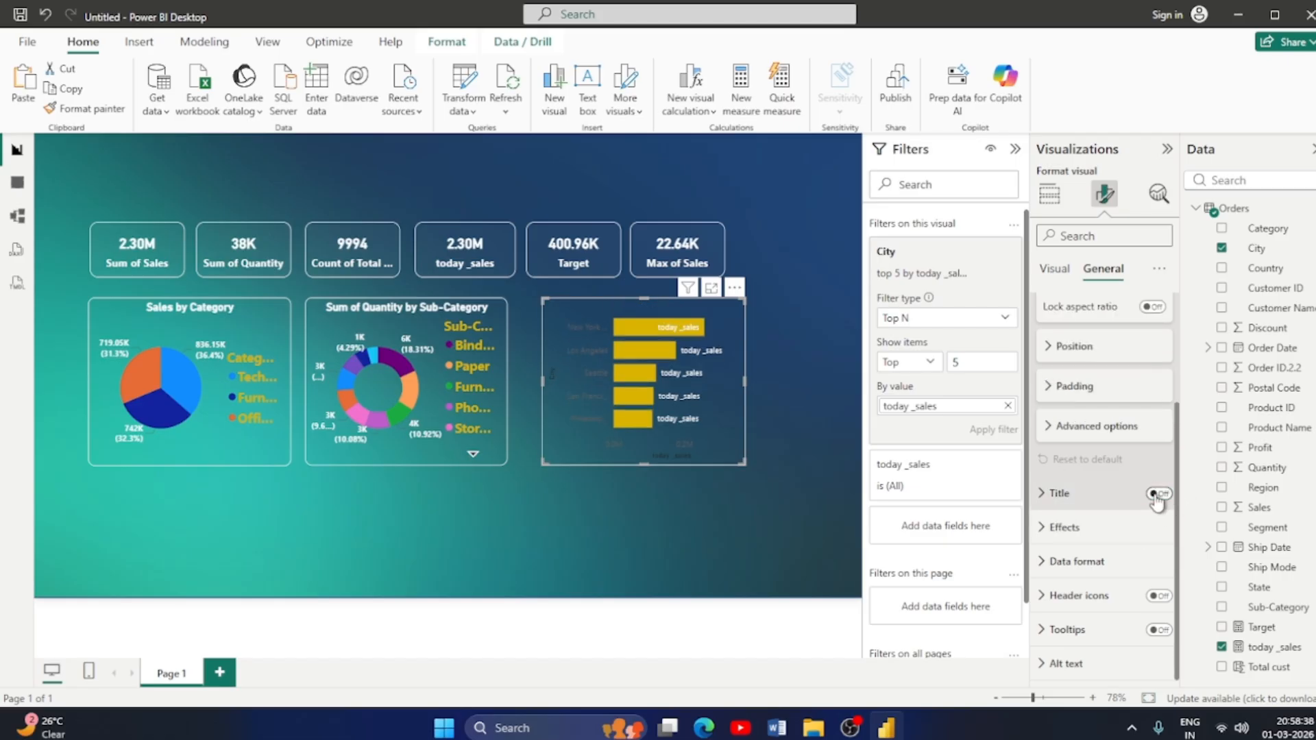
left_click(1157, 494)
Turn off the background effect of the City by sales chart.
left_click(1056, 527)
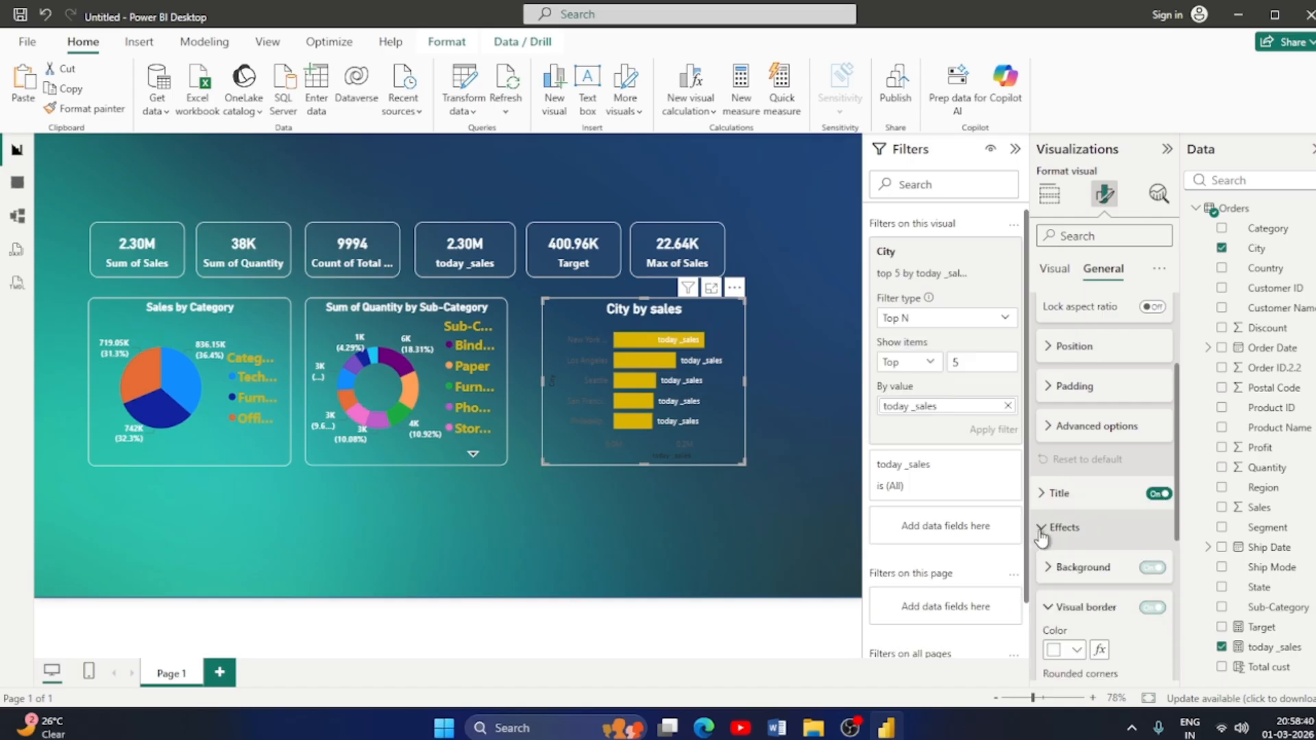
left_click(1069, 599)
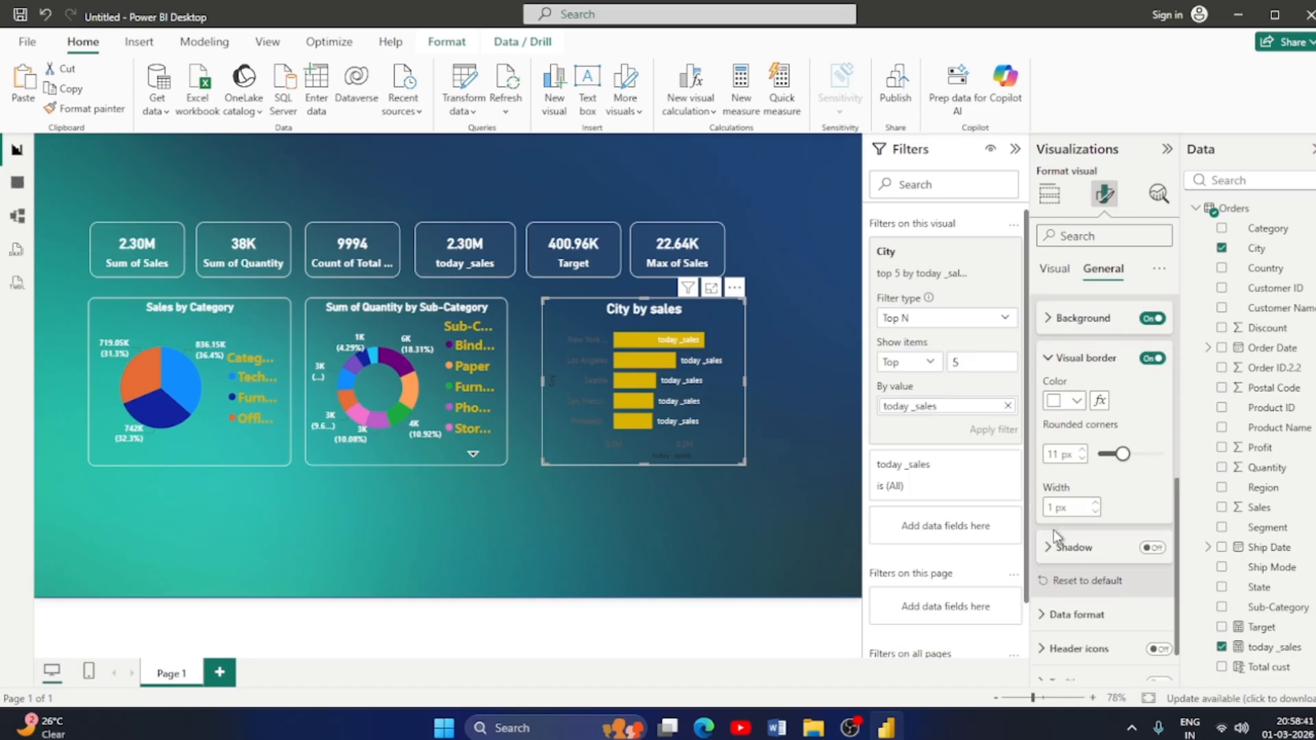
left_click(1149, 333)
left_click(1152, 319)
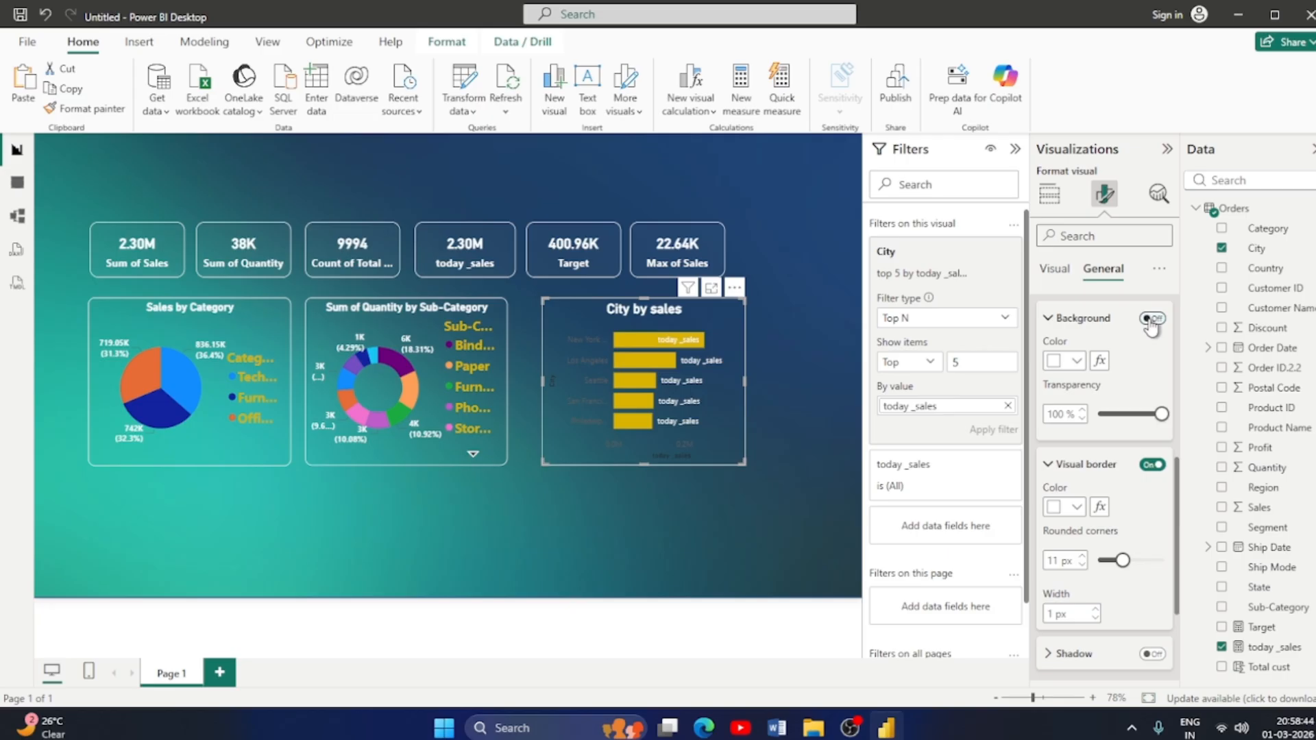
left_click(1048, 318)
scroll(1077, 514, "down", 1)
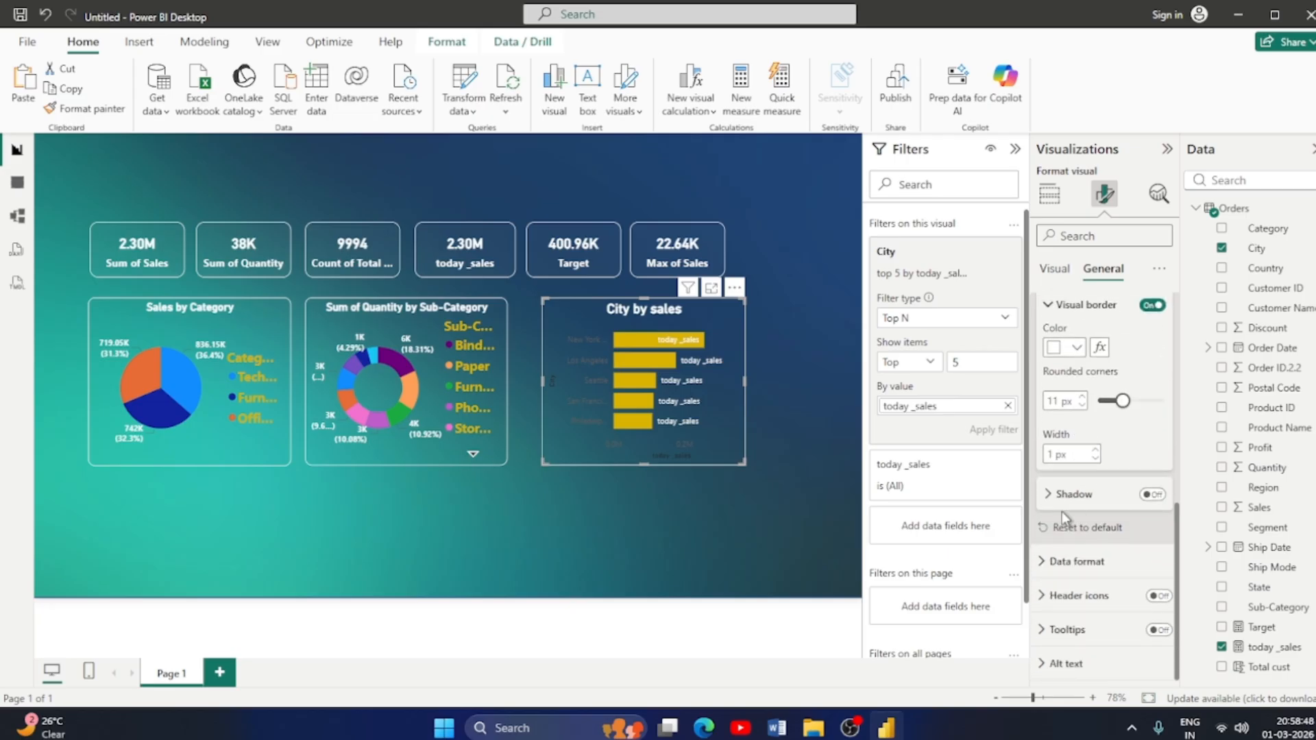
left_click(1051, 310)
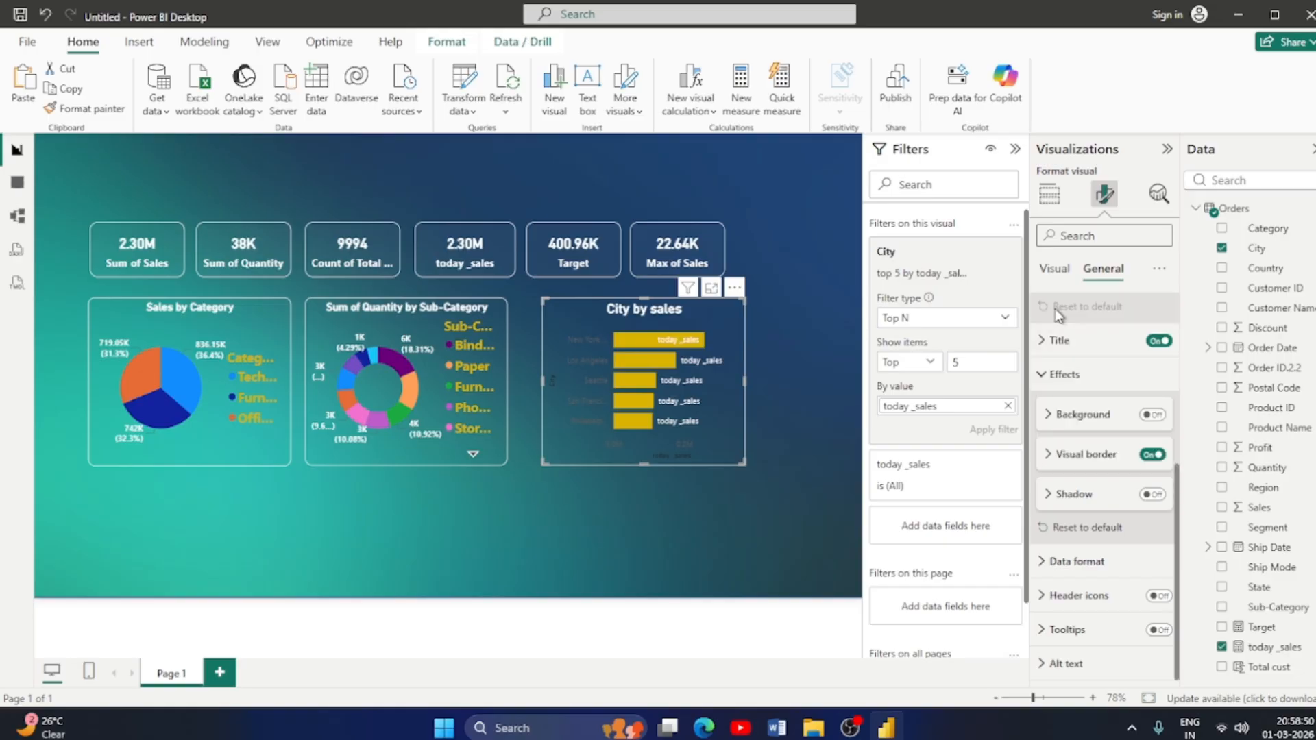
Try cross-filtering the dashboard by New York from the City by sales chart and clear the selection.
left_click(524, 537)
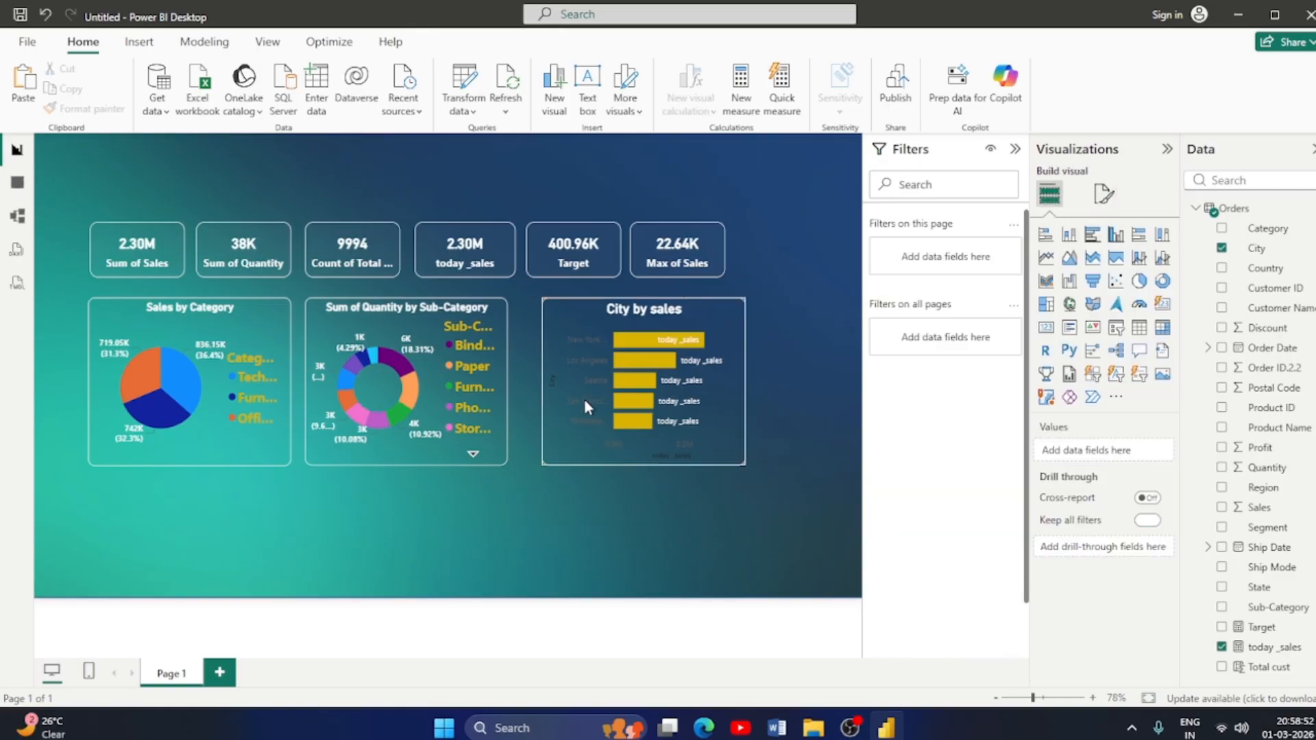
left_click(584, 341)
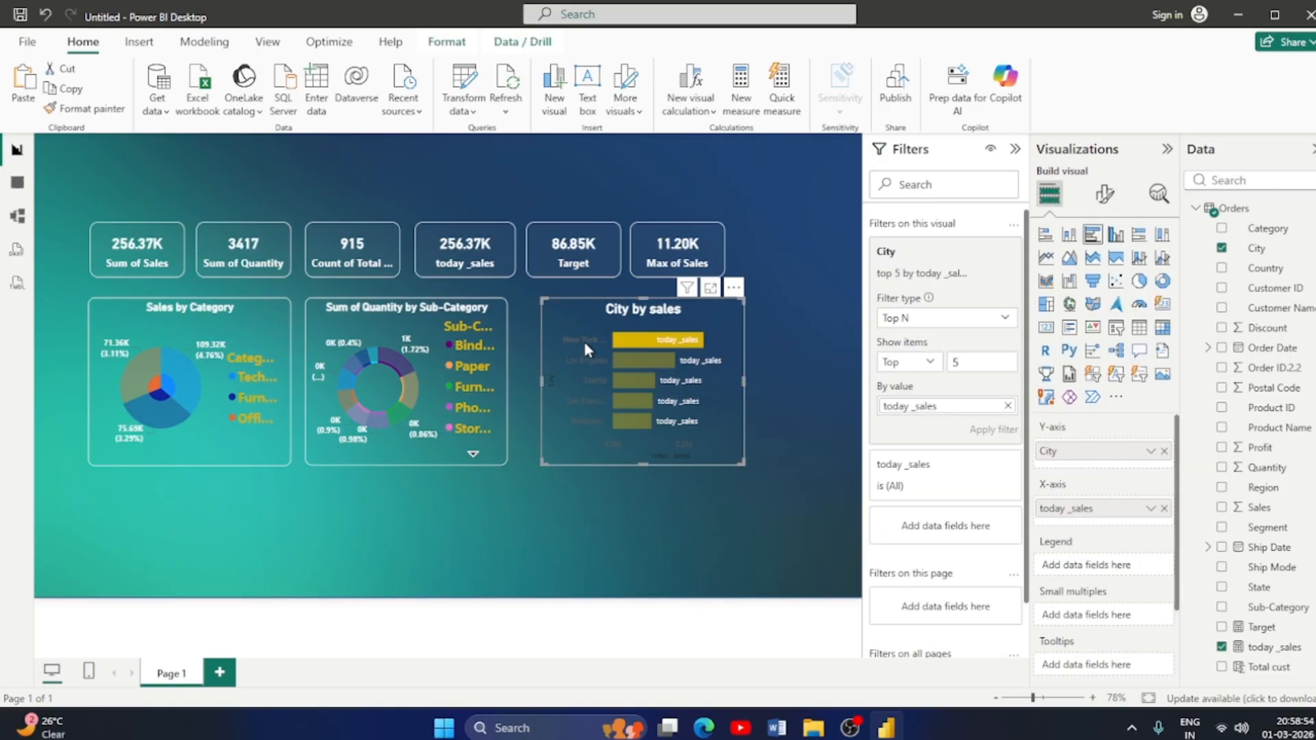
left_click(585, 342)
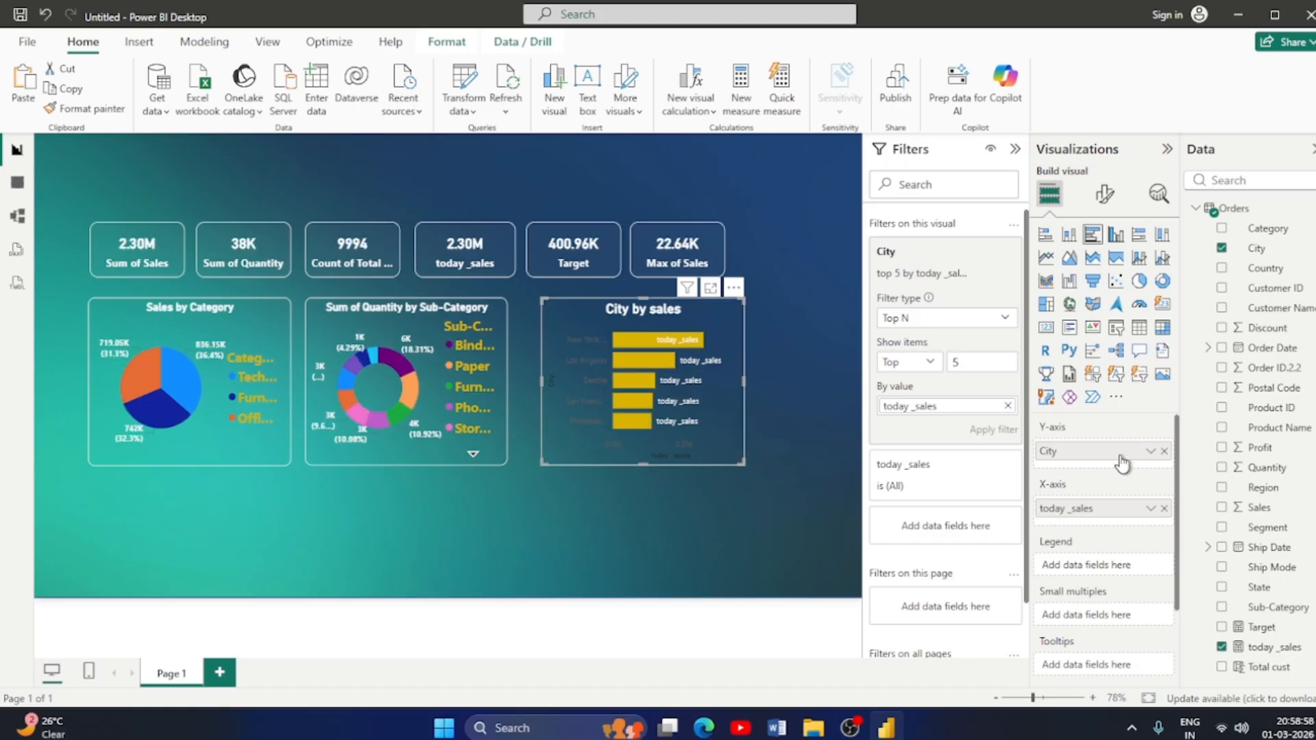
Examine the City by sales chart's X-axis range settings and its data format options for City and today _sales.
left_click(1104, 194)
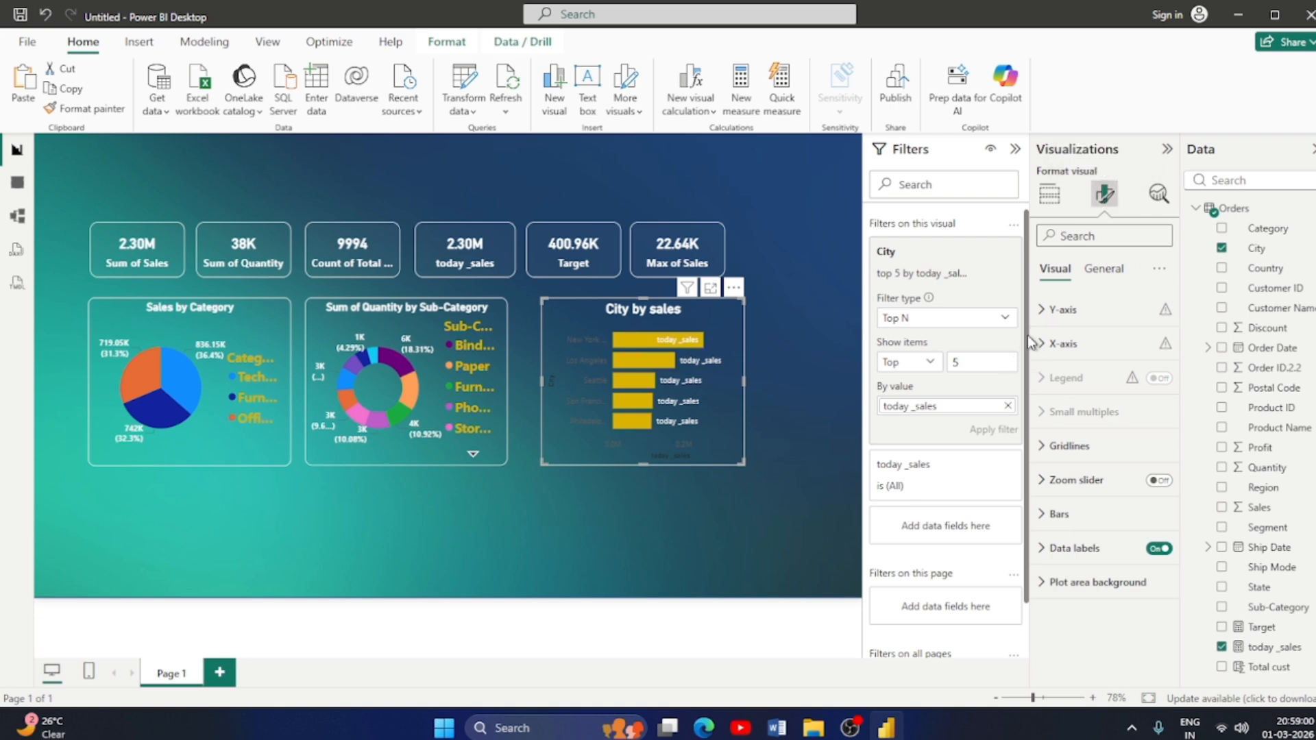
left_click(1045, 344)
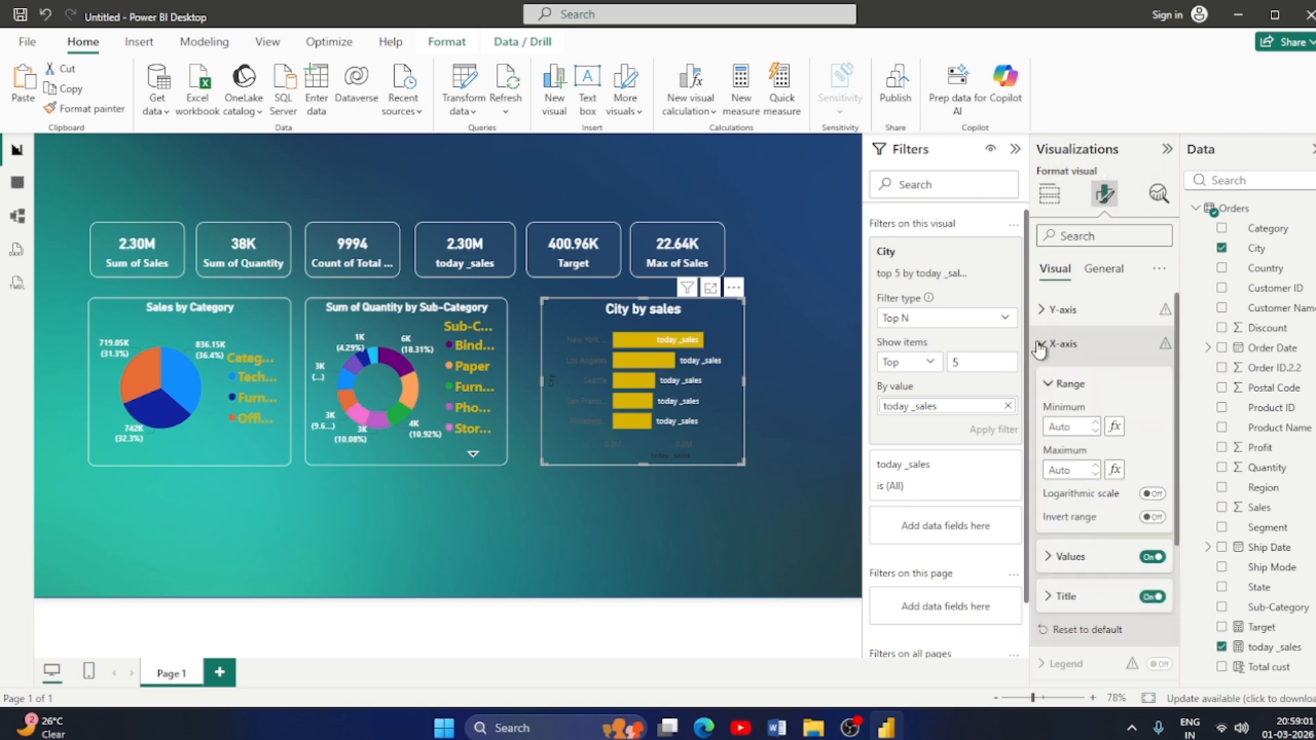
left_click(1103, 271)
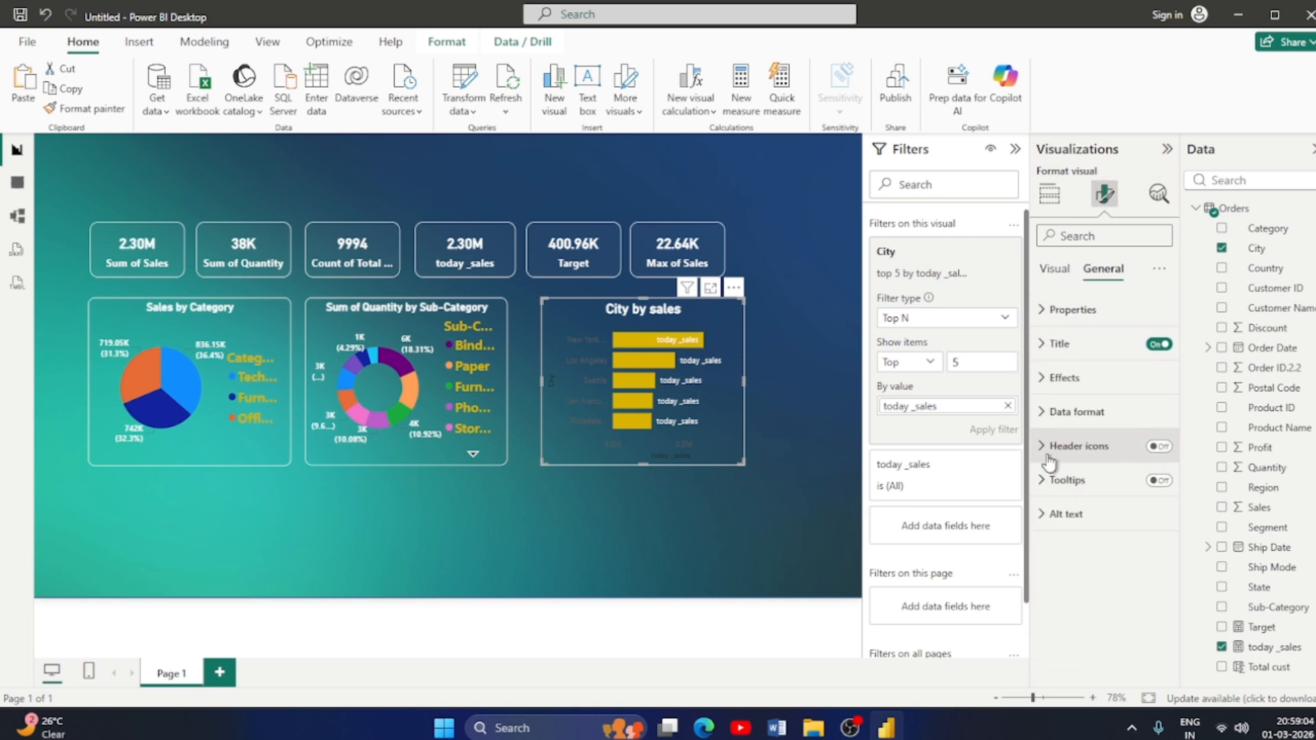
left_click(1049, 412)
scroll(1095, 537, "down", 1)
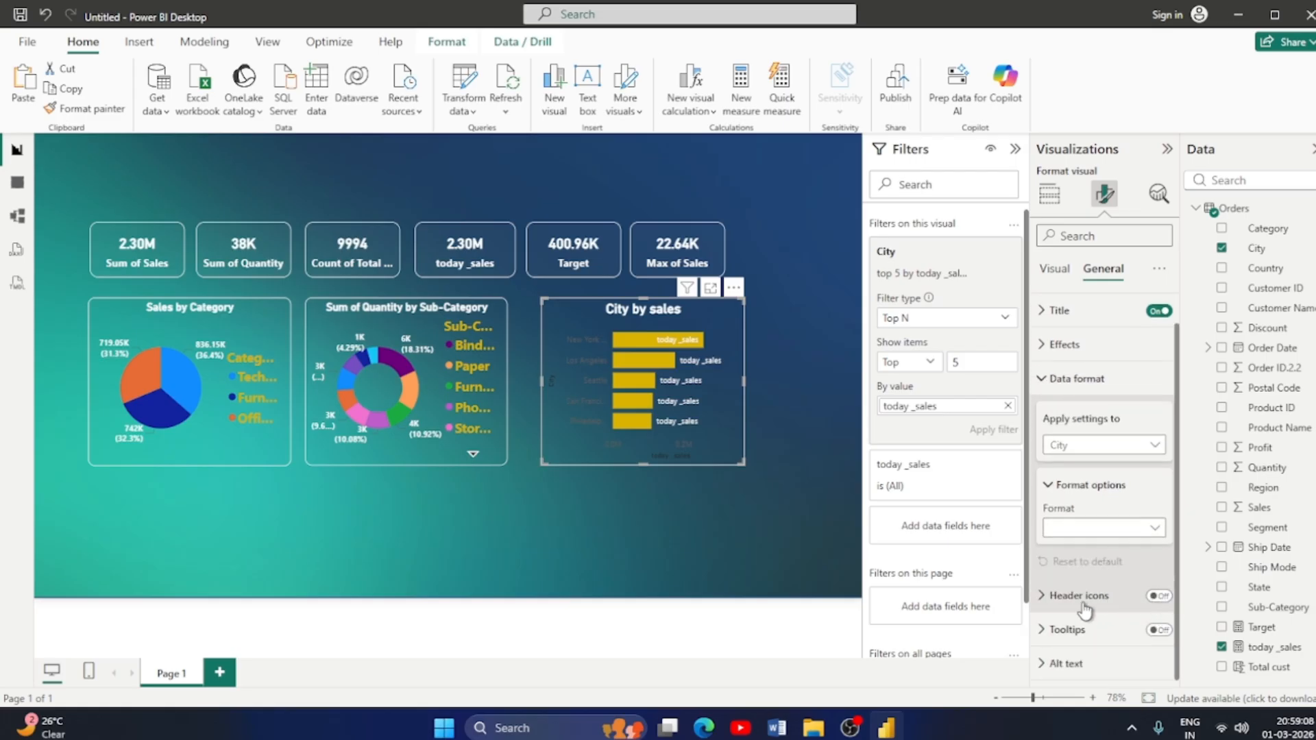
left_click(1149, 529)
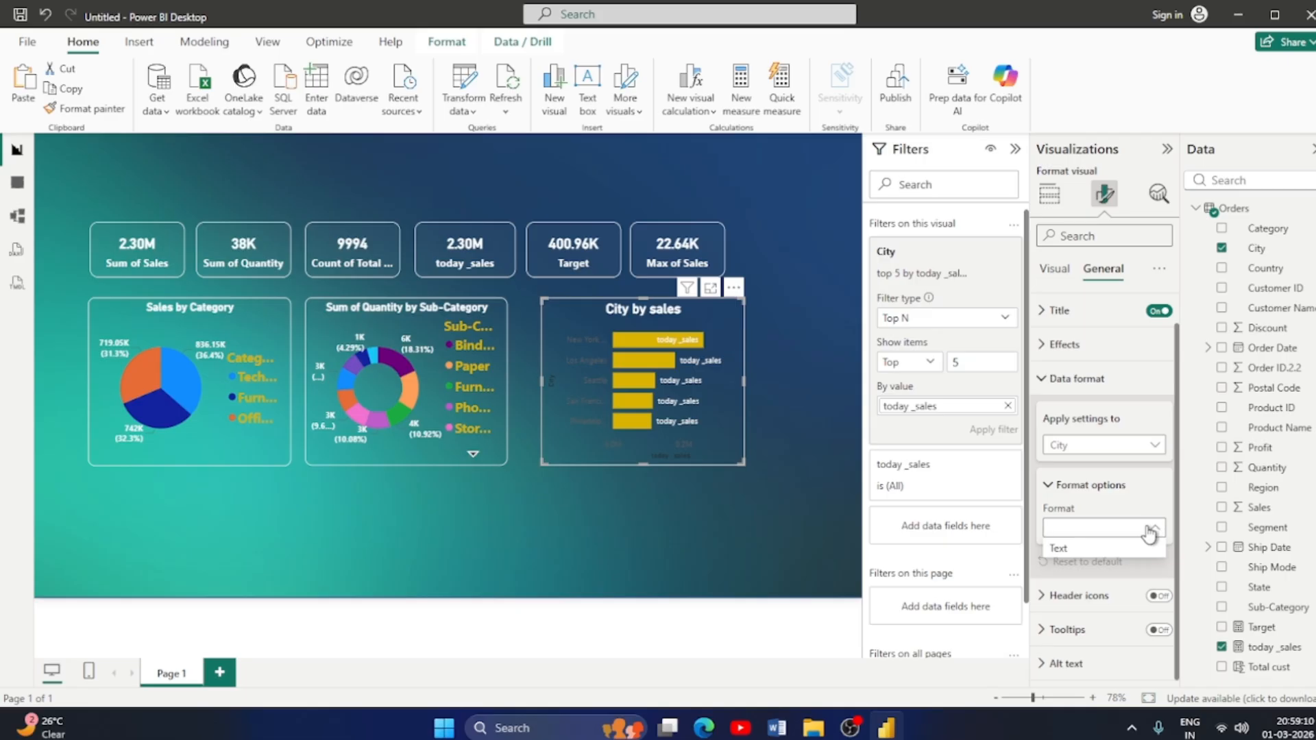
left_click(1149, 530)
left_click(1151, 449)
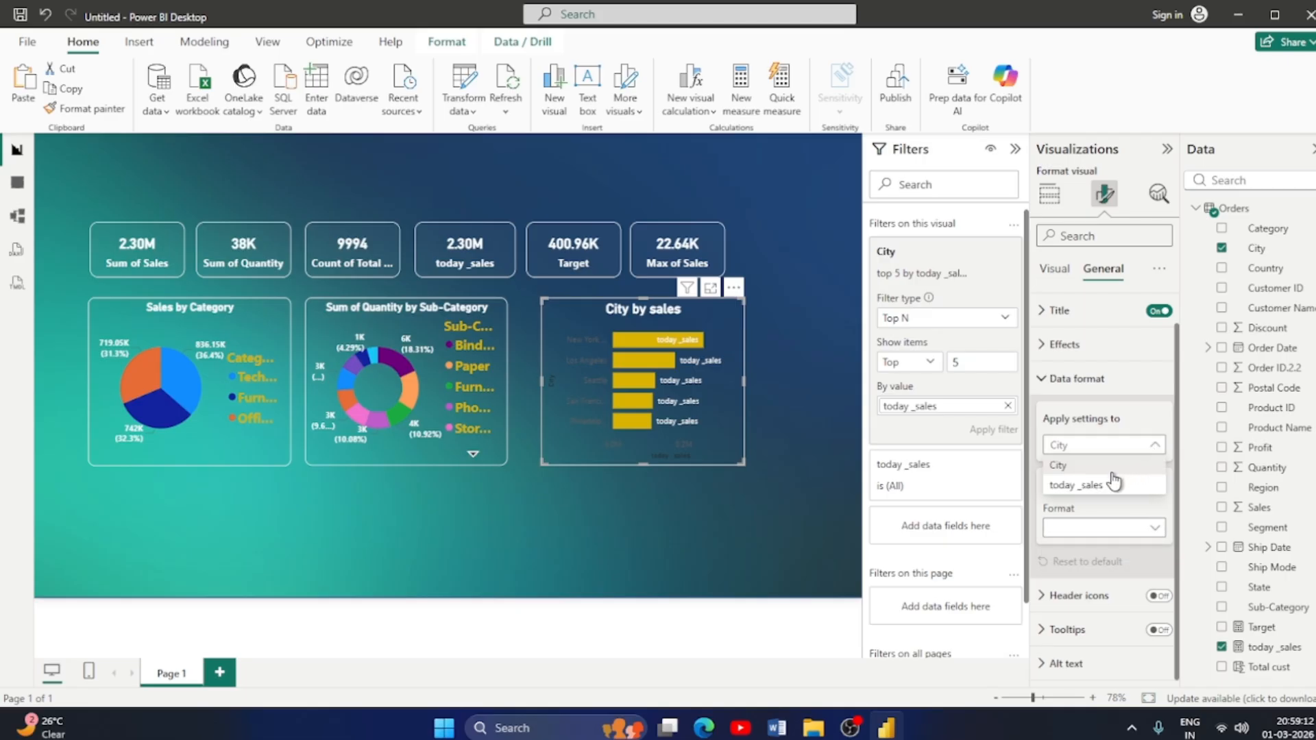
left_click(1093, 491)
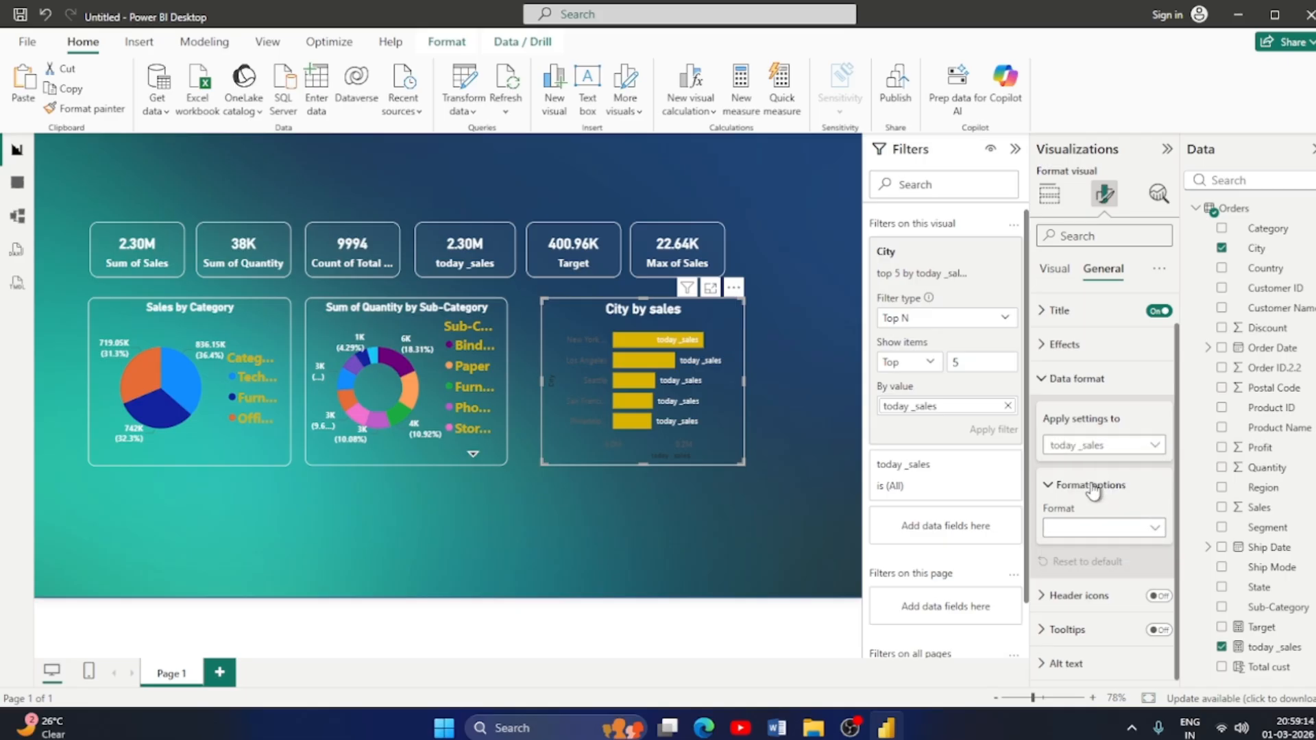
left_click(1140, 446)
left_click(1077, 472)
left_click(1055, 380)
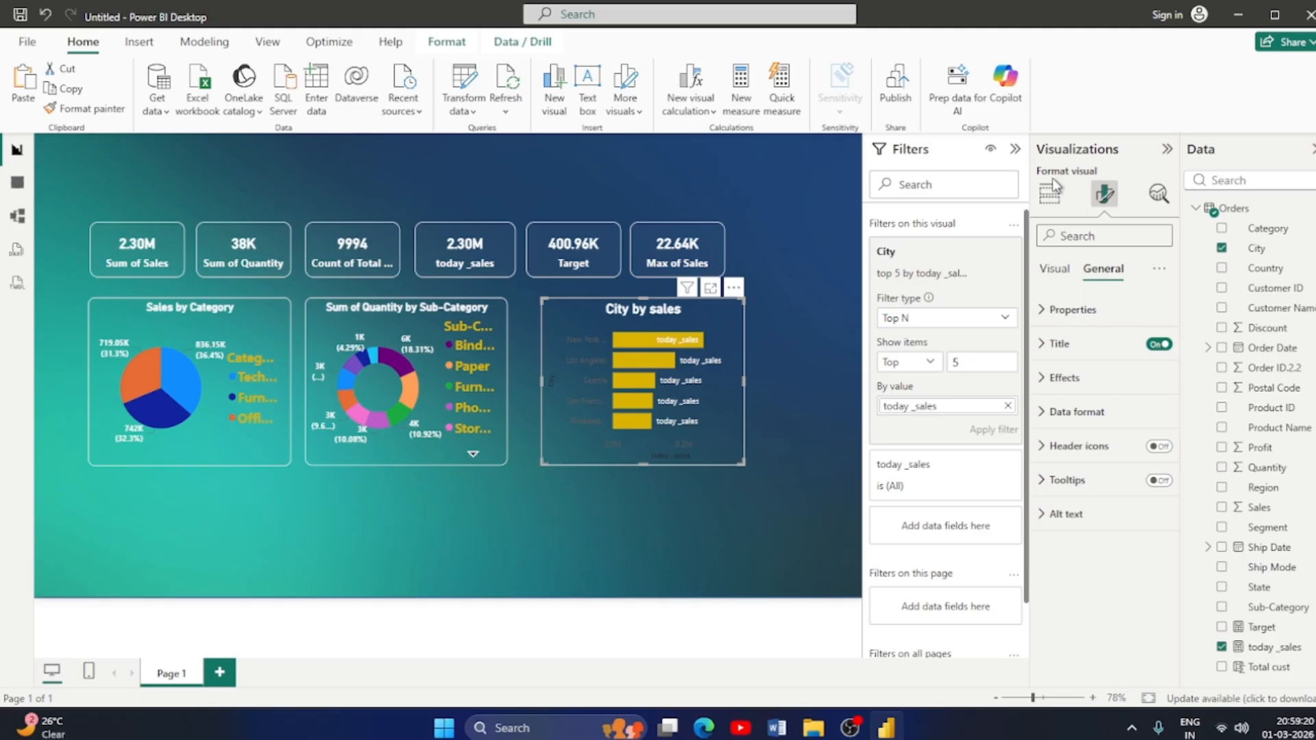
left_click(1051, 198)
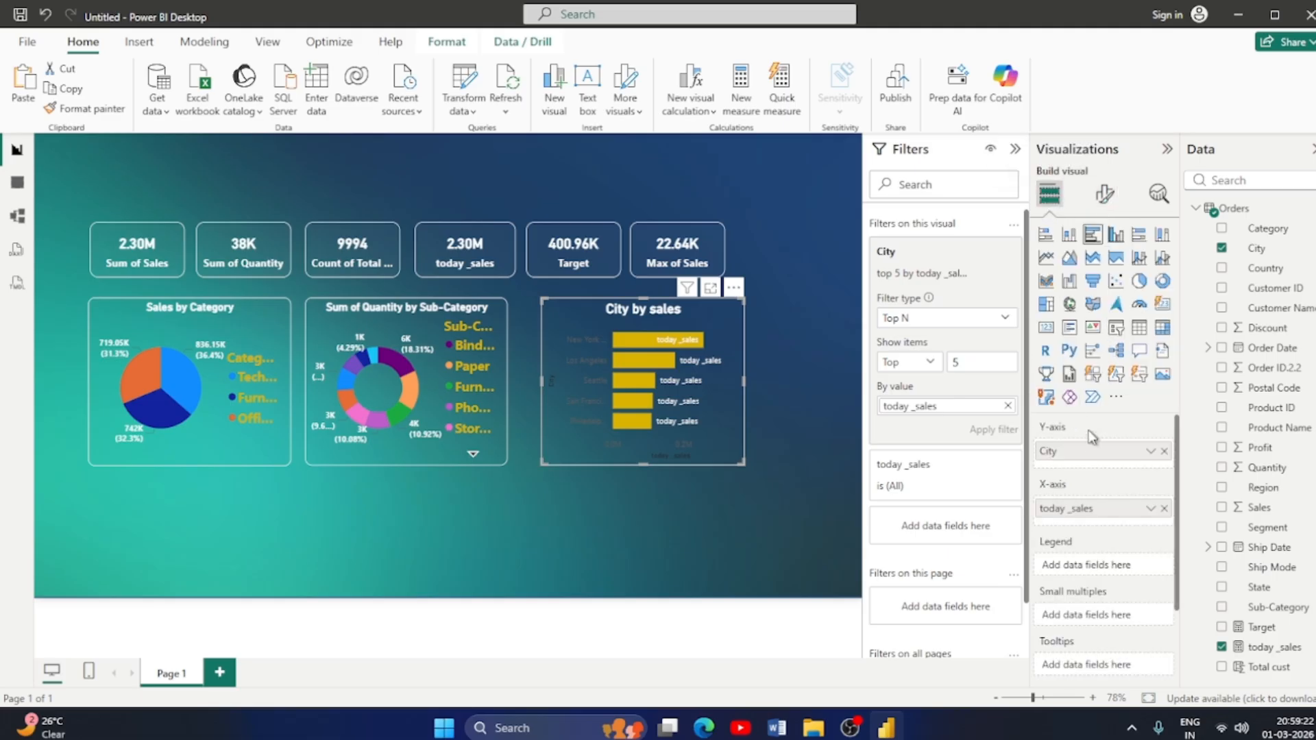
right_click(1085, 457)
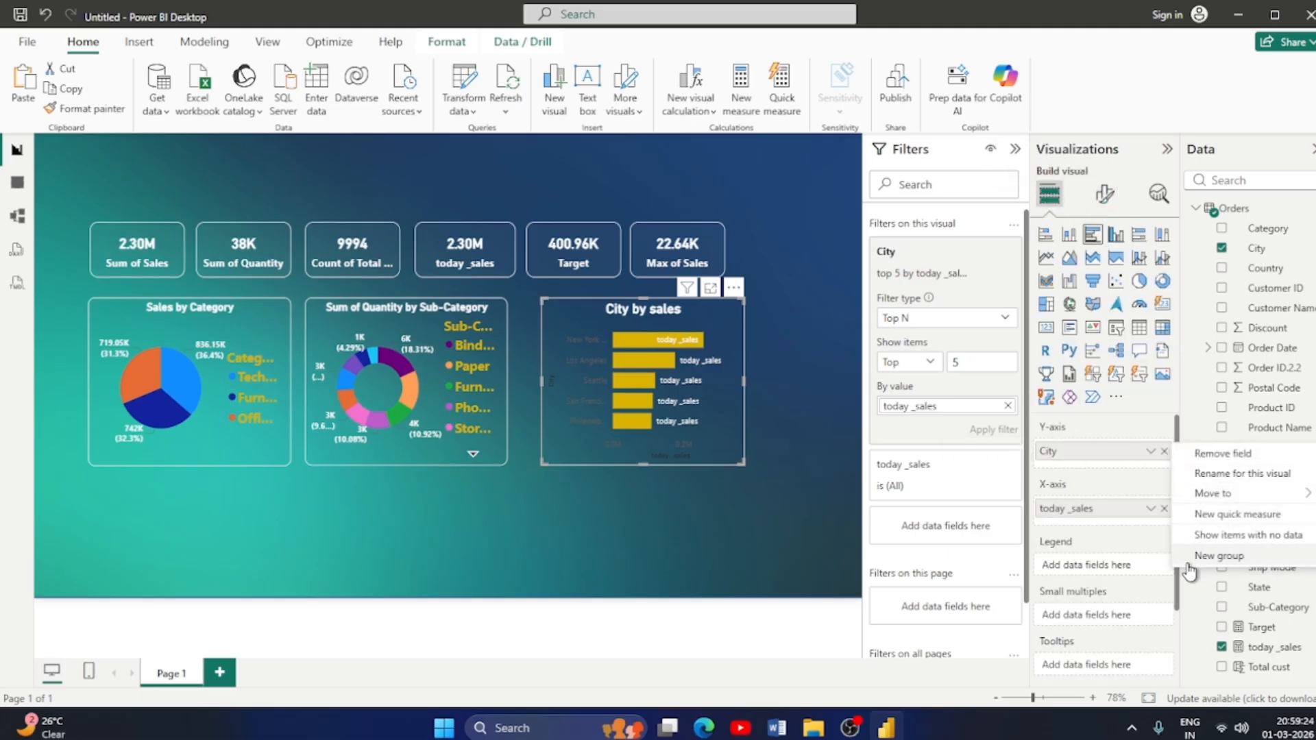
key("Escape")
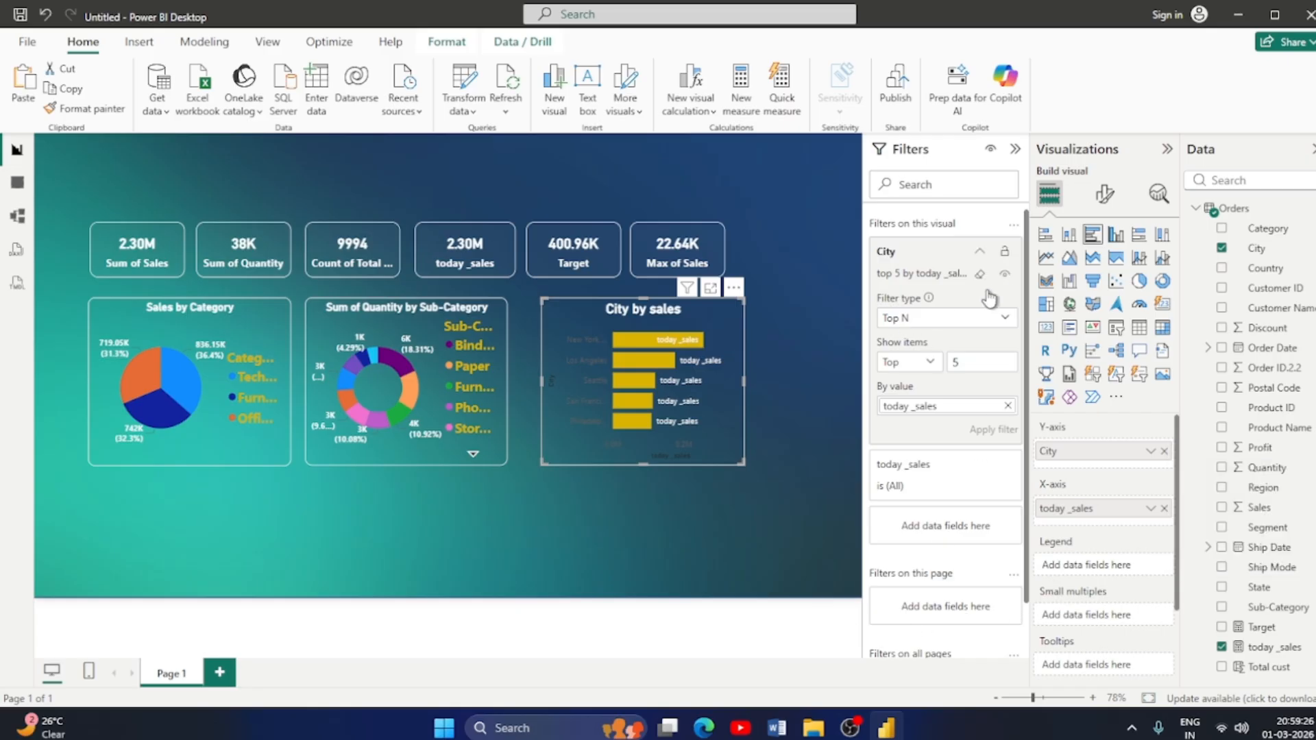
left_click(1104, 197)
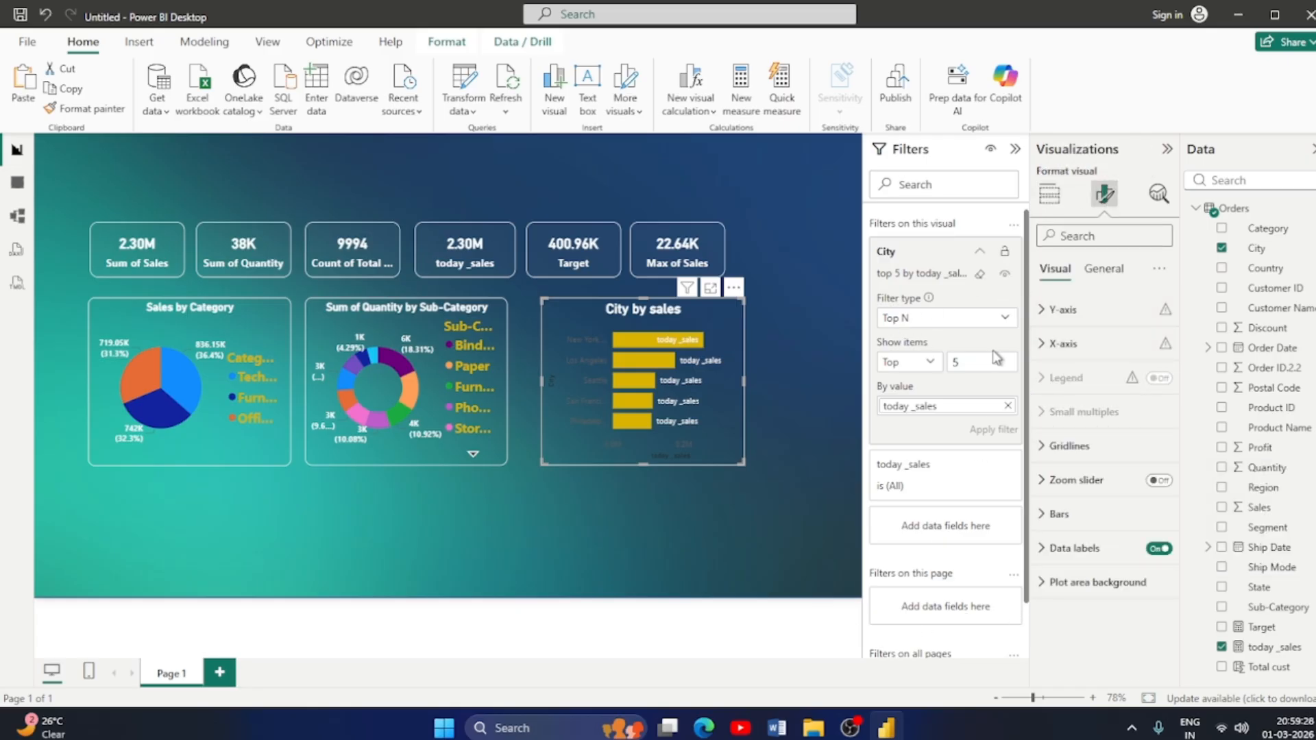
left_click(1062, 343)
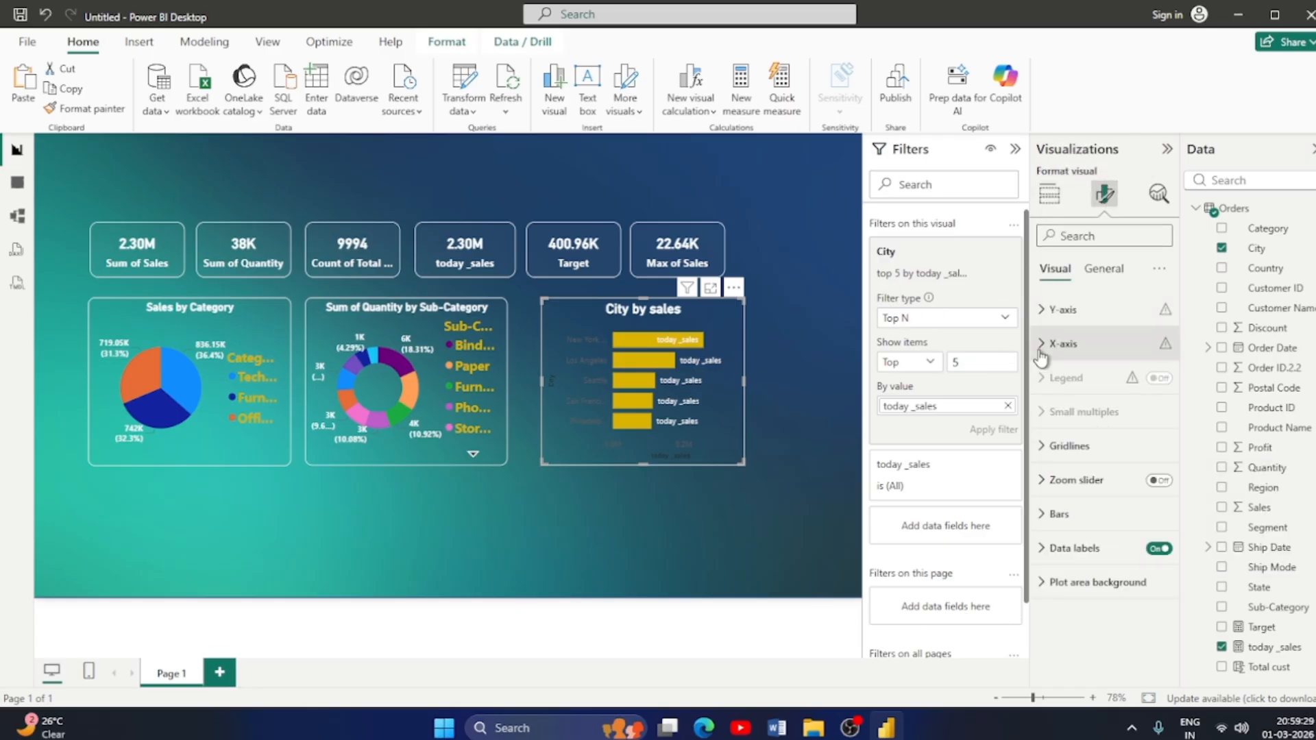
Move the six KPI cards slightly higher on the page and closer together in one aligned row.
left_click(592, 562)
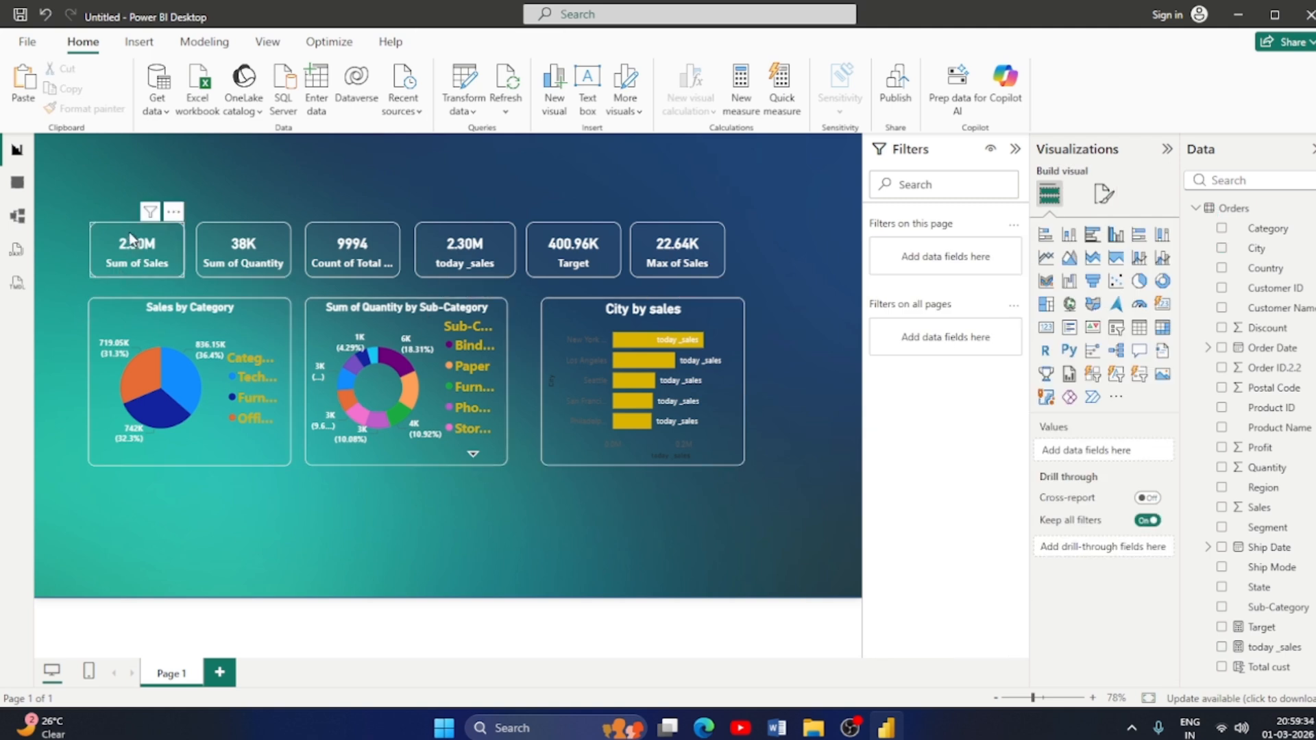
left_click_drag(129, 220, 129, 202)
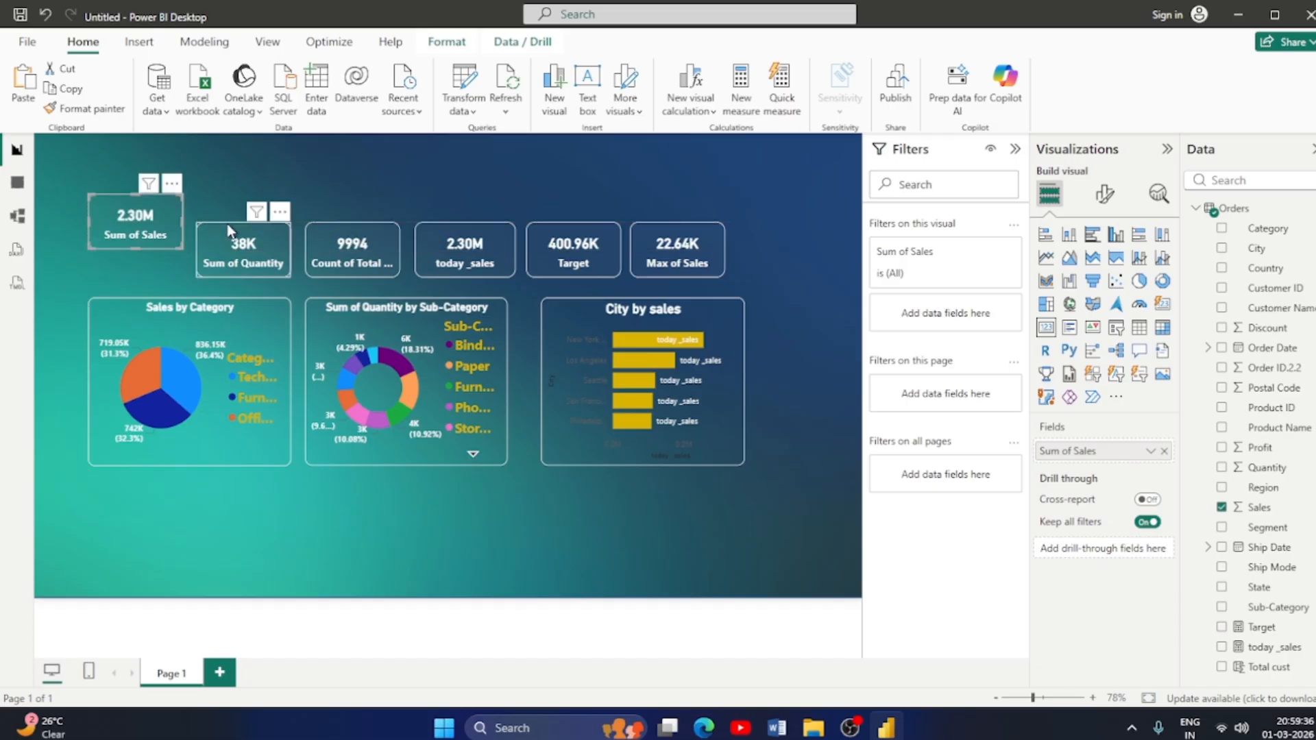
left_click_drag(226, 230, 219, 203)
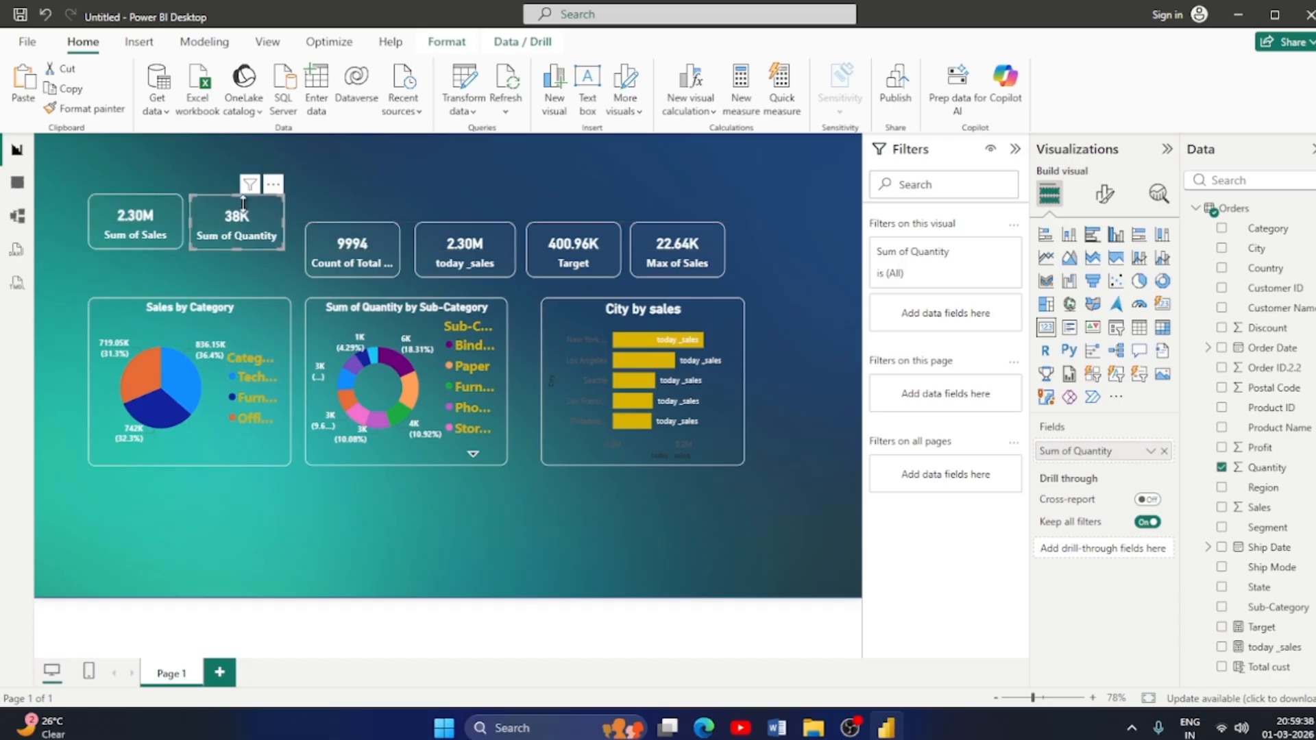
left_click_drag(329, 232, 313, 203)
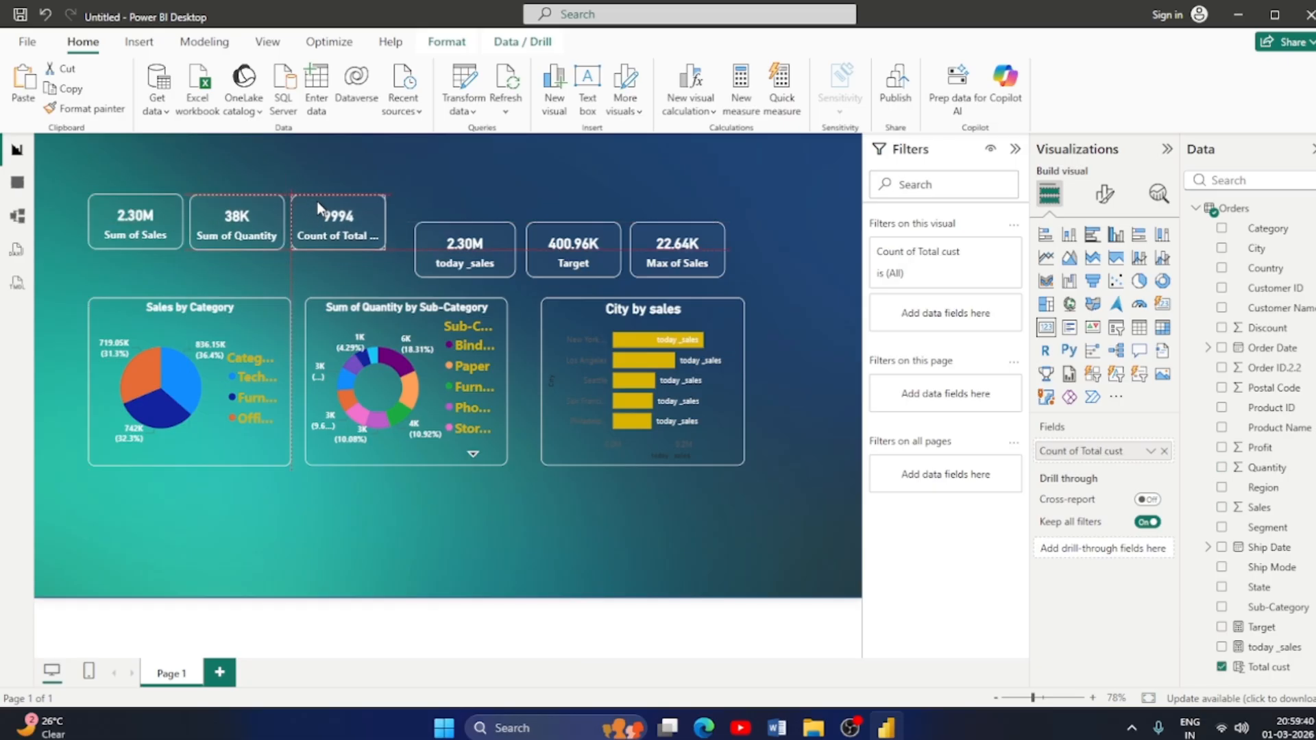
left_click_drag(436, 231, 418, 200)
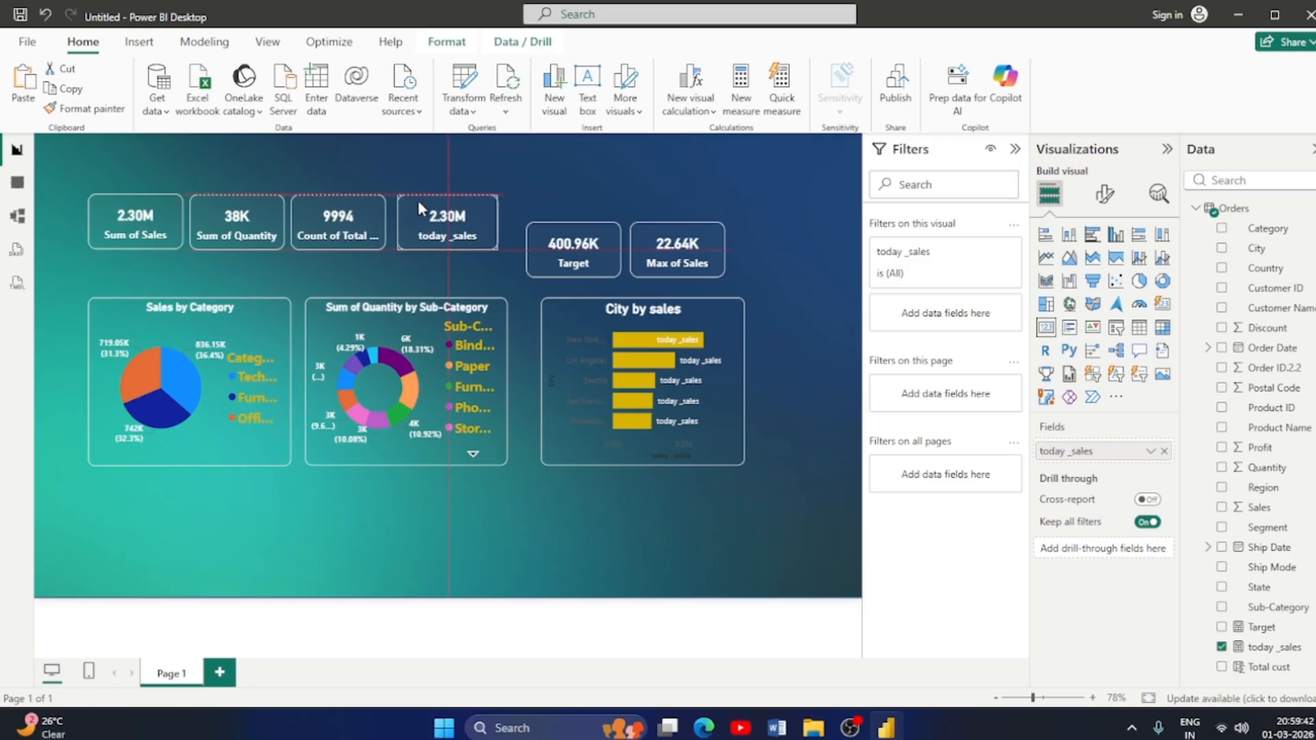
left_click_drag(536, 229, 519, 208)
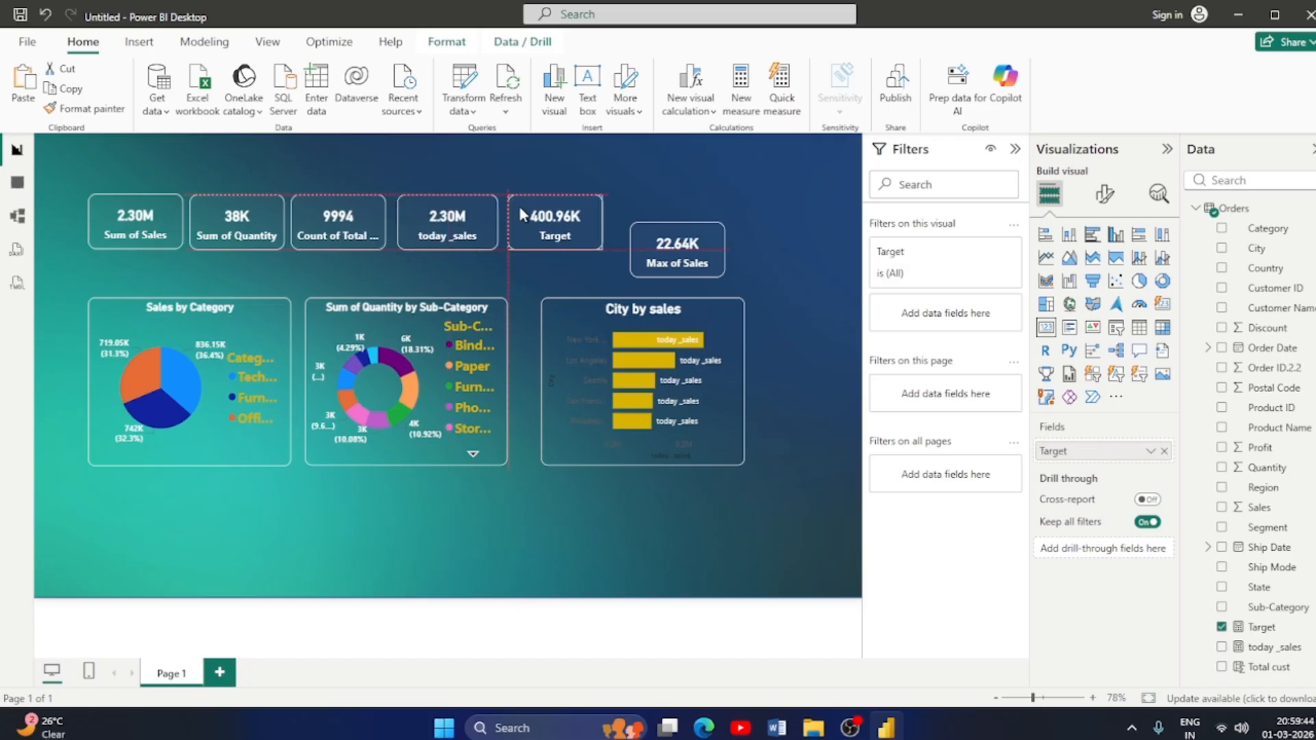
left_click_drag(642, 224, 623, 198)
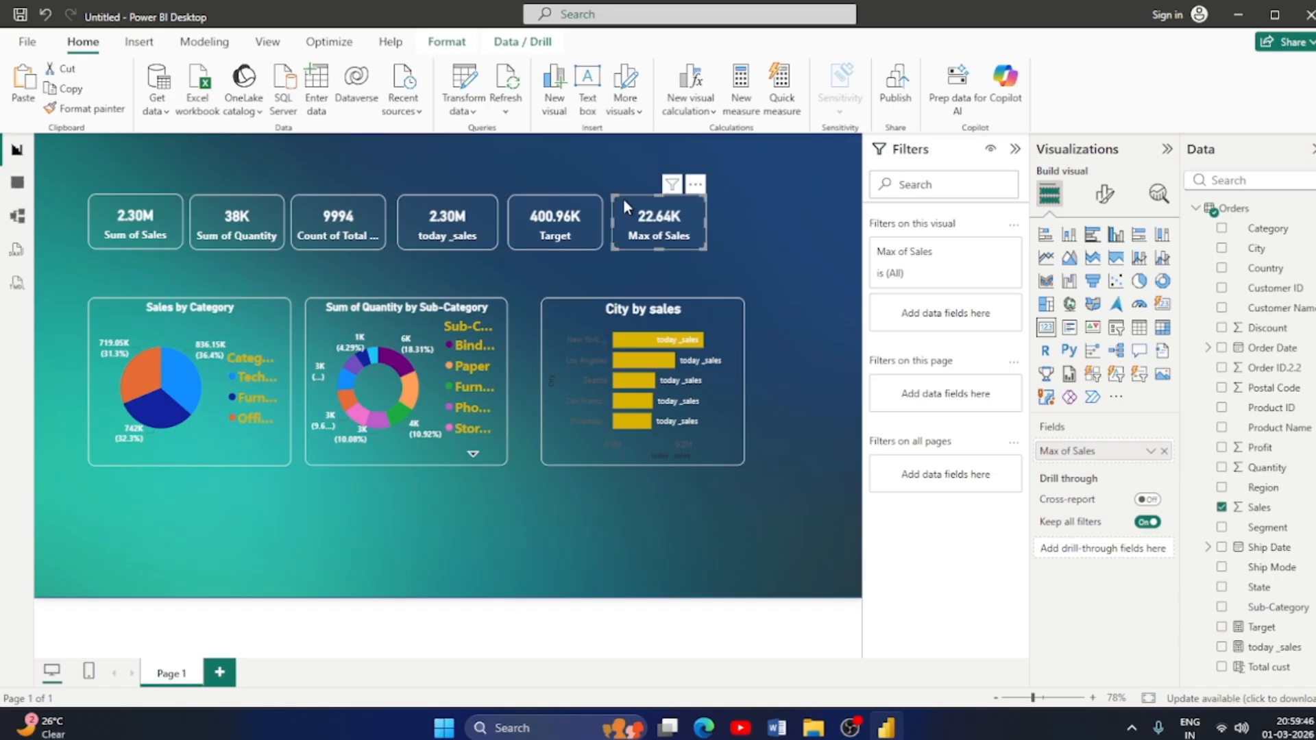
Convert the City by sales bar chart into a map and make it slightly wider.
left_click(723, 393)
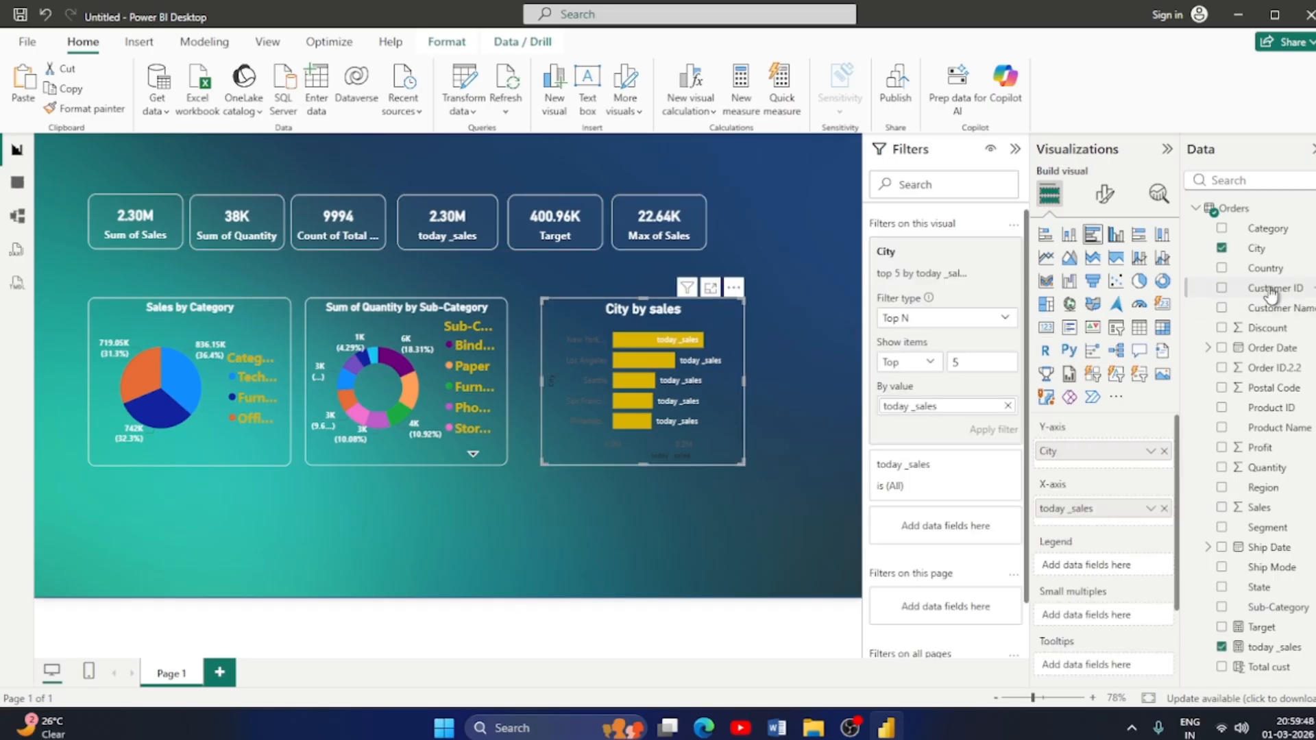
left_click(1069, 305)
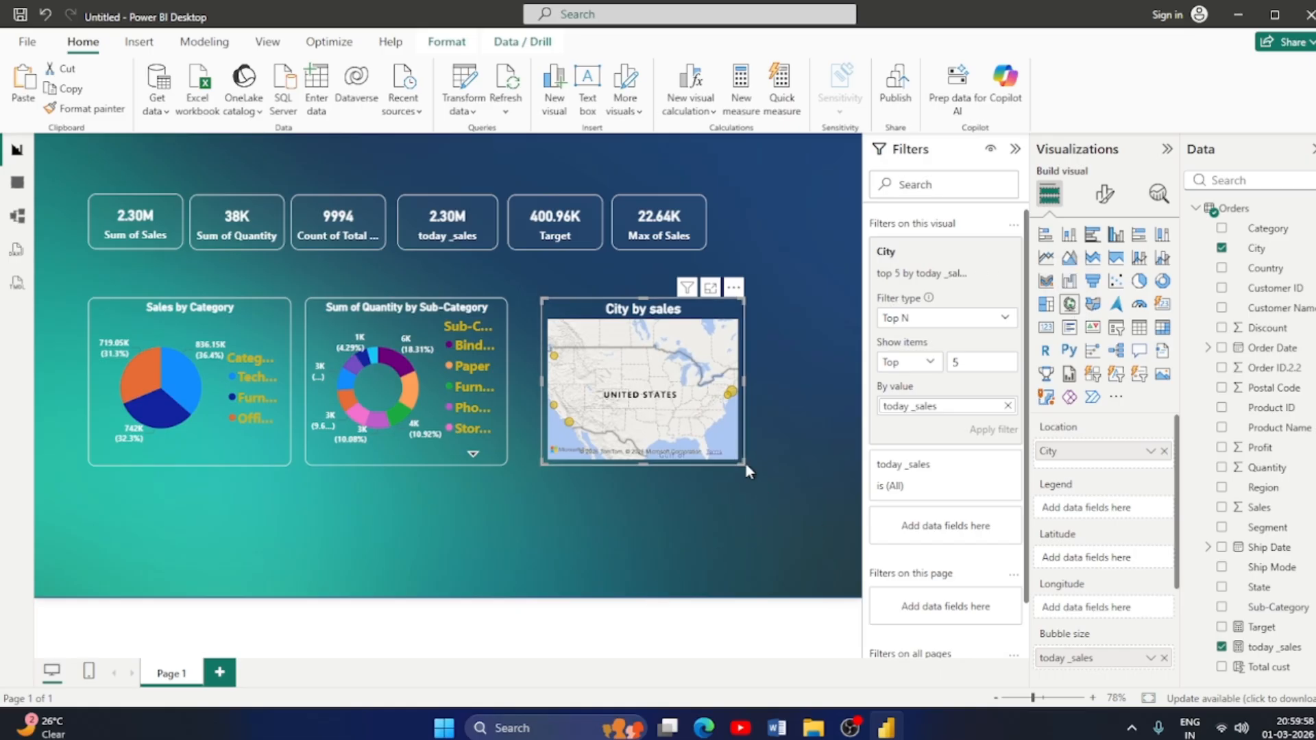
mouse_move(745, 461)
left_mouse_down()
mouse_move(773, 463)
mouse_move(755, 457)
left_mouse_up()
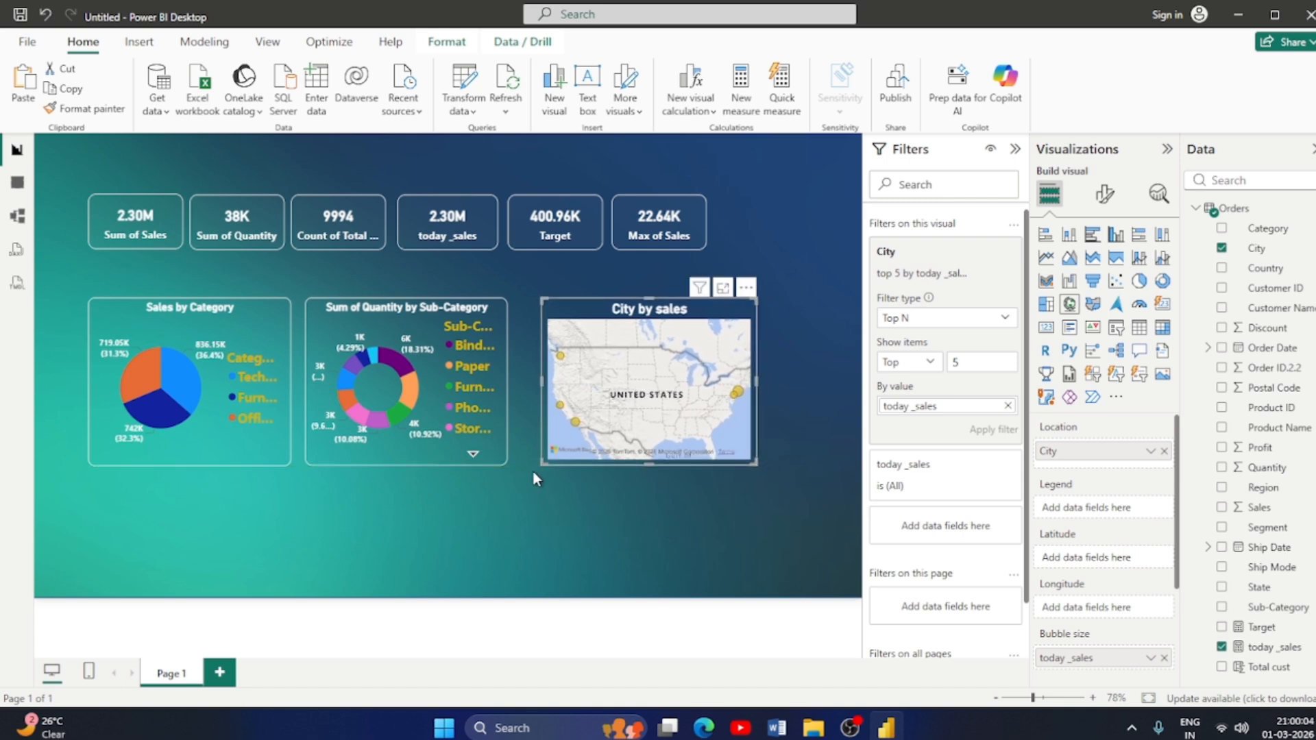
left_click(461, 556)
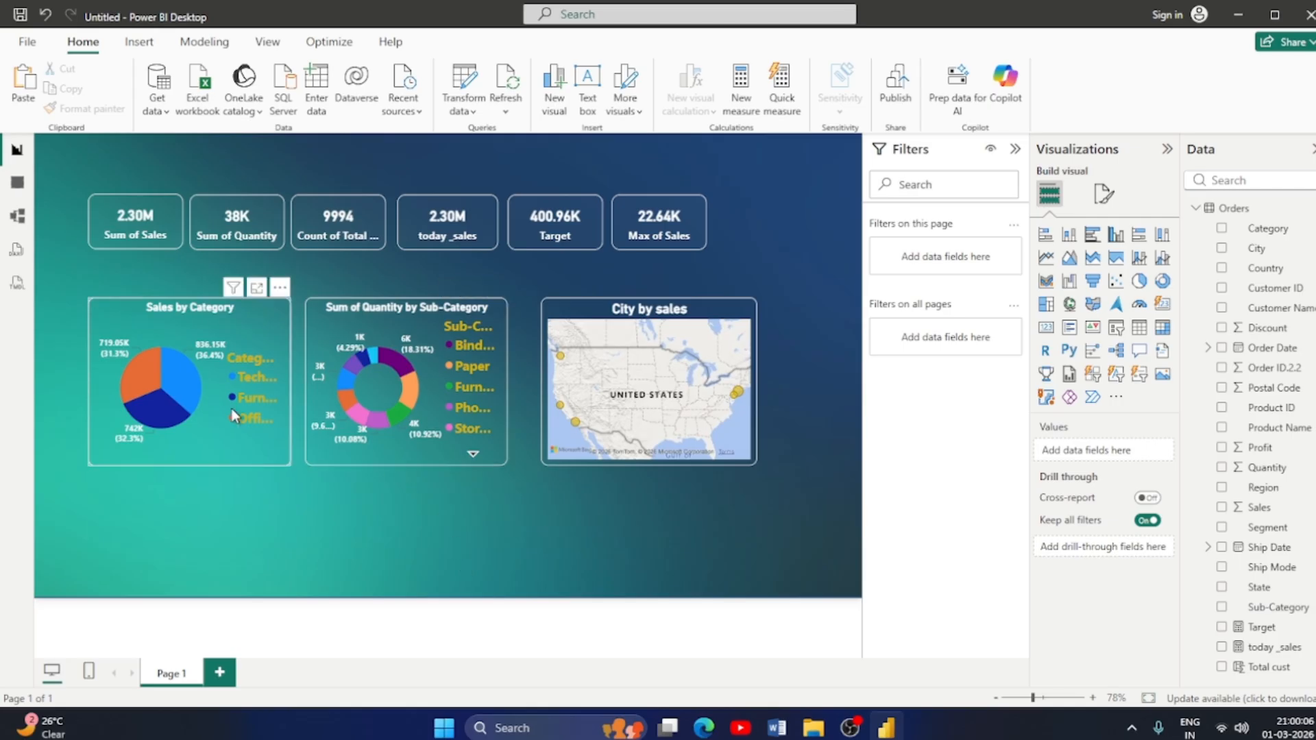
Move the Sales by Category pie, the Sub-Category donut and the City by sales map up in an aligned row beneath the KPI cards.
left_click_drag(245, 340, 244, 311)
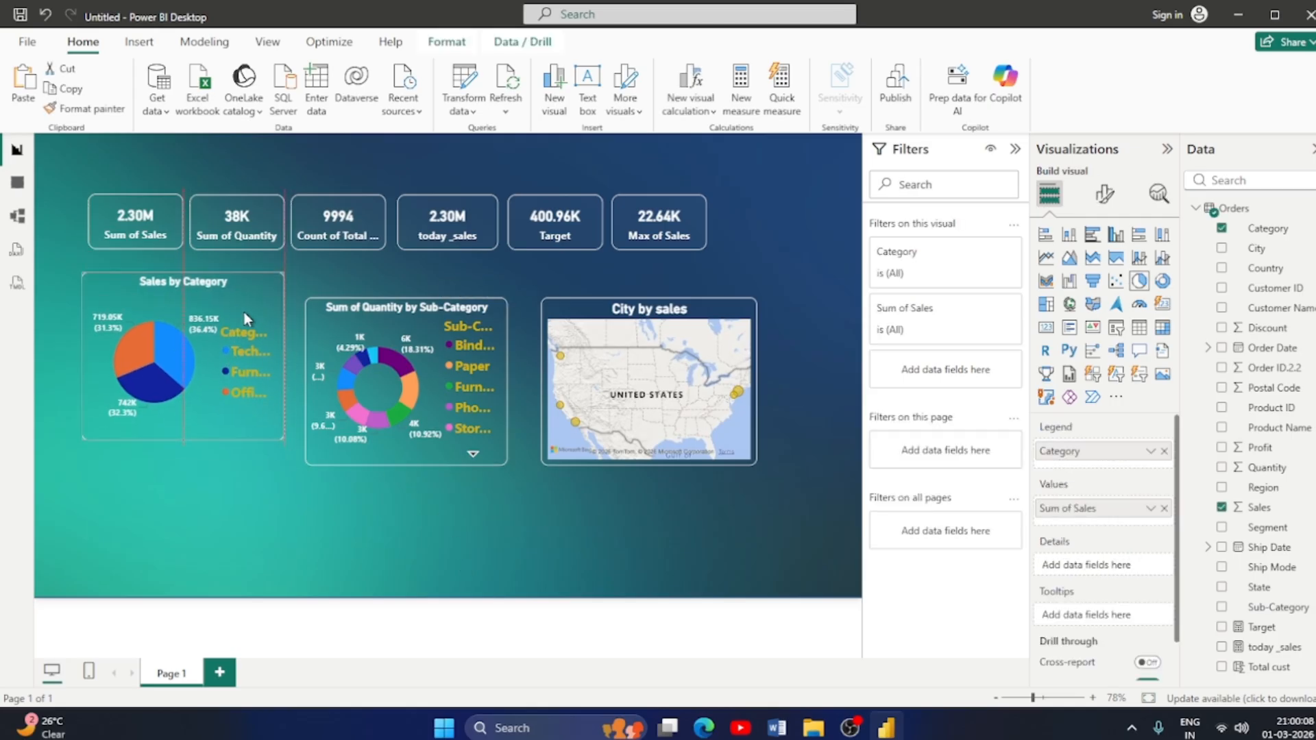
left_click_drag(342, 311, 343, 289)
left_click_drag(551, 301, 531, 283)
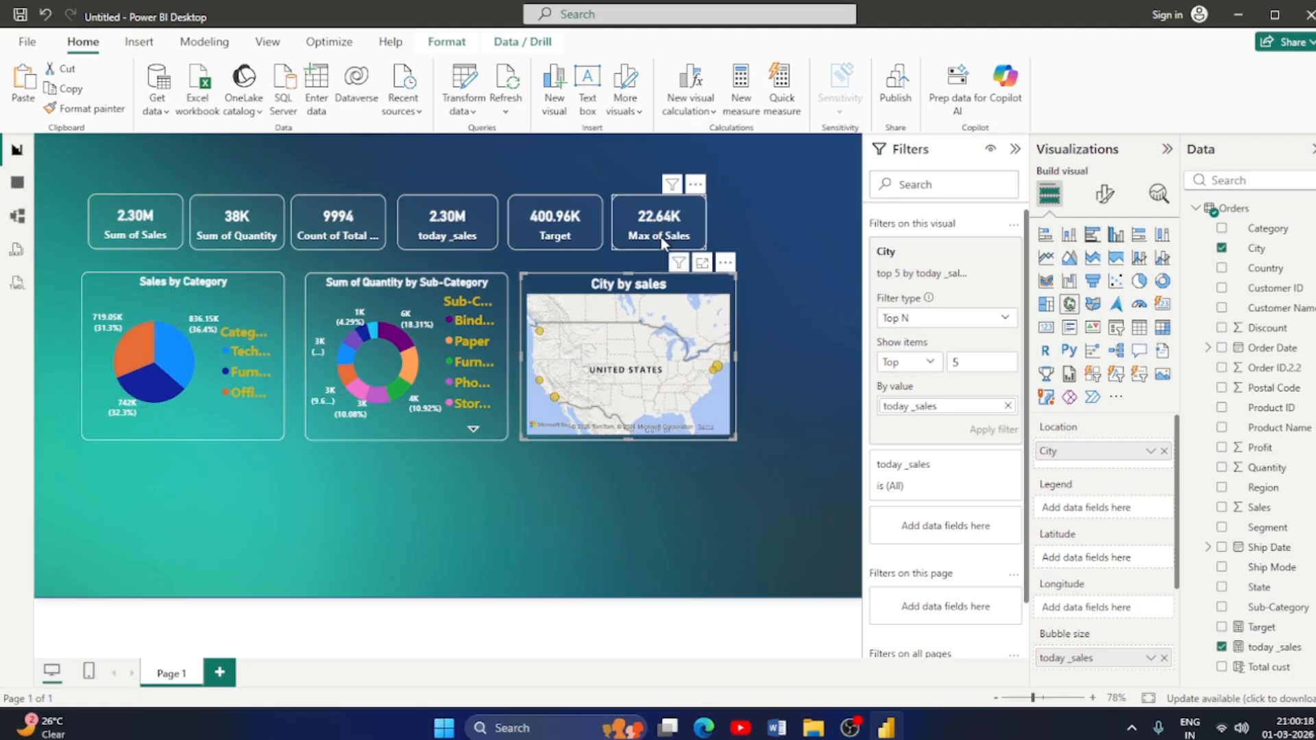
Shift the Sum of Sales and Sum of Quantity cards and the Sales by Category pie chart closer to the page's left edge.
left_click_drag(698, 224, 702, 227)
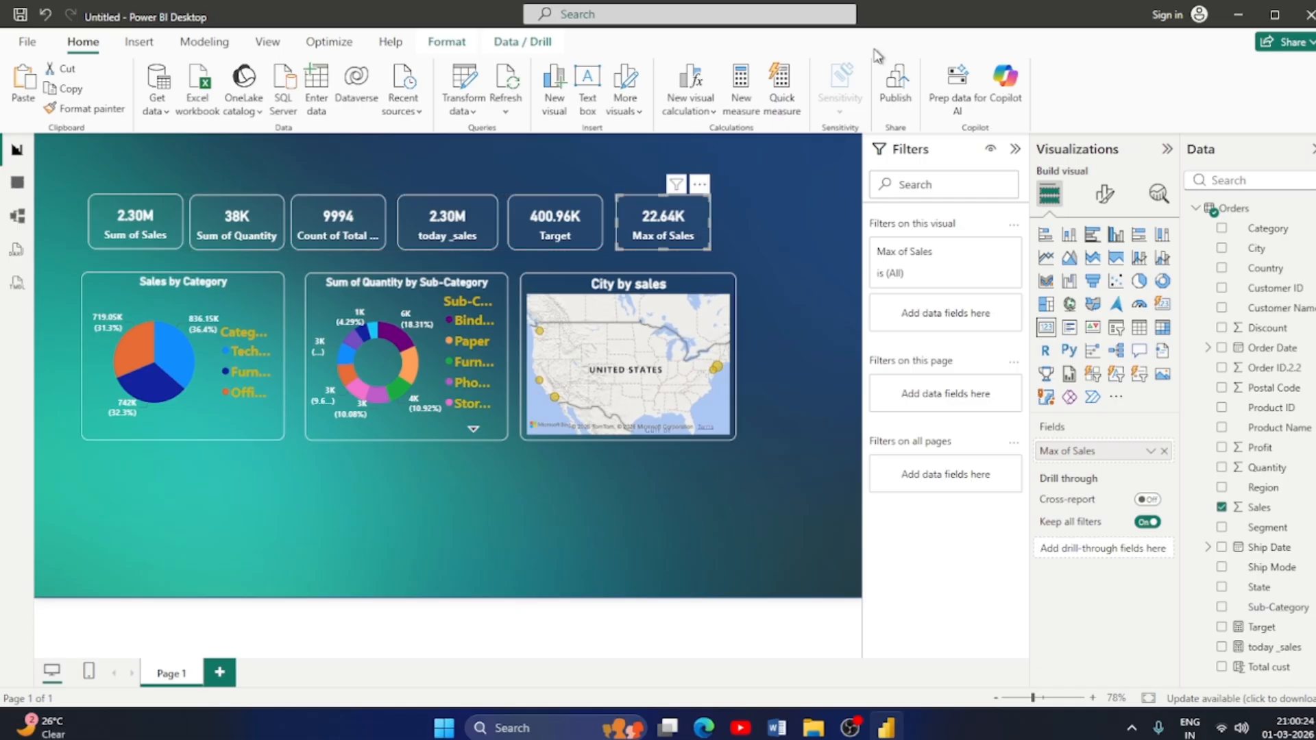
mouse_move(160, 215)
left_mouse_down()
mouse_move(136, 212)
mouse_move(183, 202)
mouse_move(171, 237)
left_mouse_up()
left_click_drag(115, 280, 97, 273)
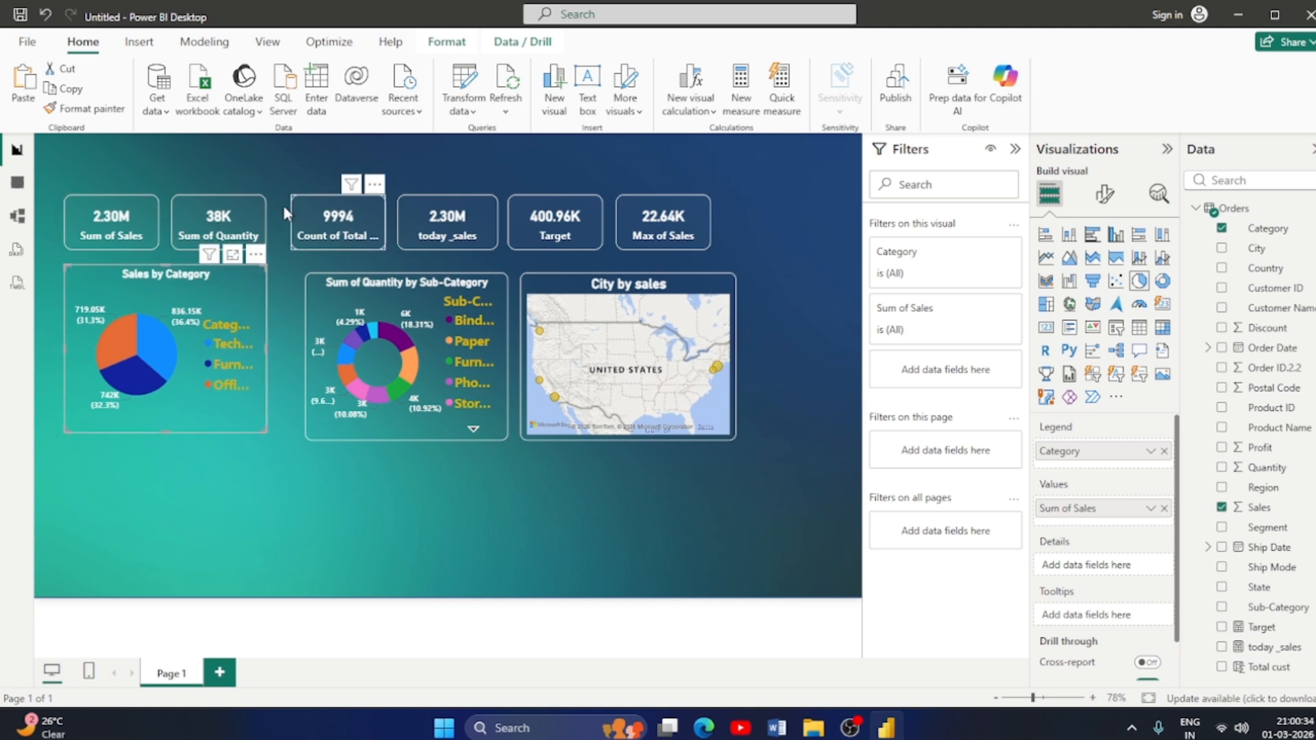
Shift the remaining KPI cards, the Sub-Category donut chart and the City by sales map left to close the gaps in both rows.
left_click_drag(293, 214, 279, 207)
left_click_drag(403, 208, 388, 208)
left_click_drag(315, 277, 285, 277)
left_click_drag(512, 242, 503, 236)
left_click_drag(647, 227, 631, 226)
left_click_drag(552, 284, 525, 280)
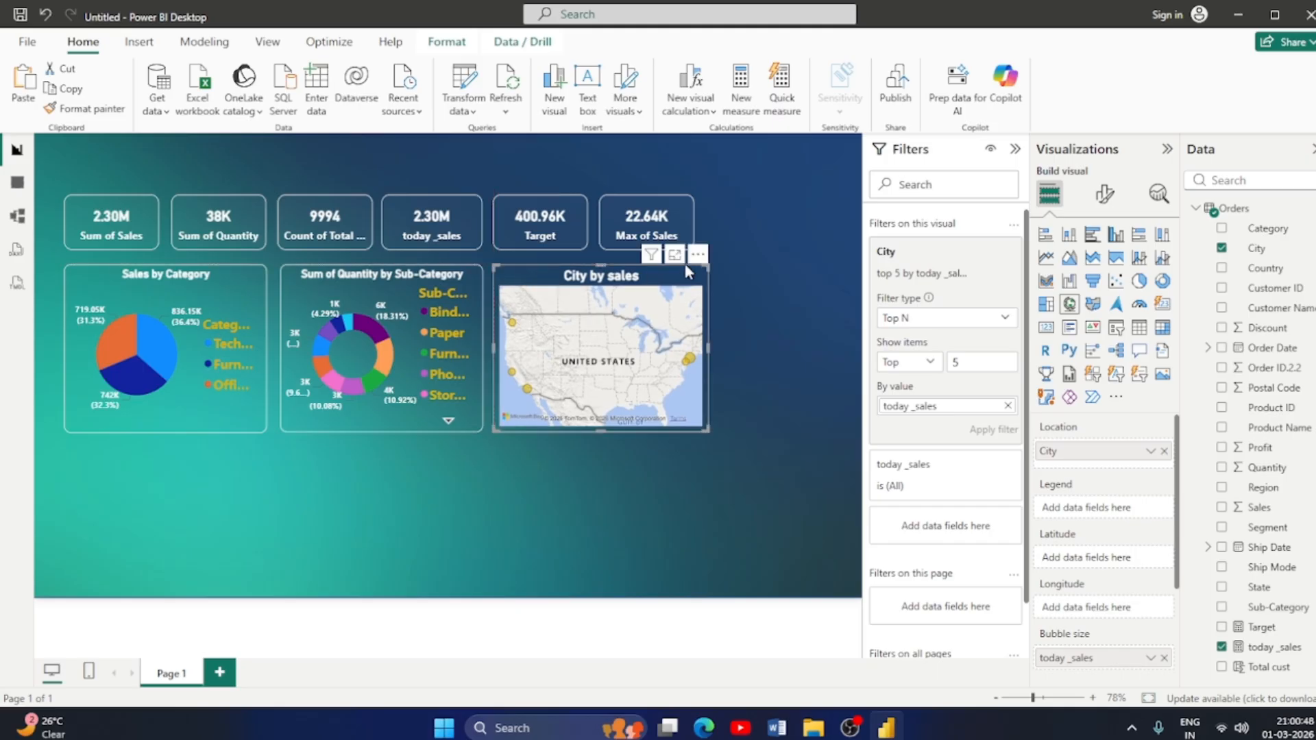
left_click(756, 305)
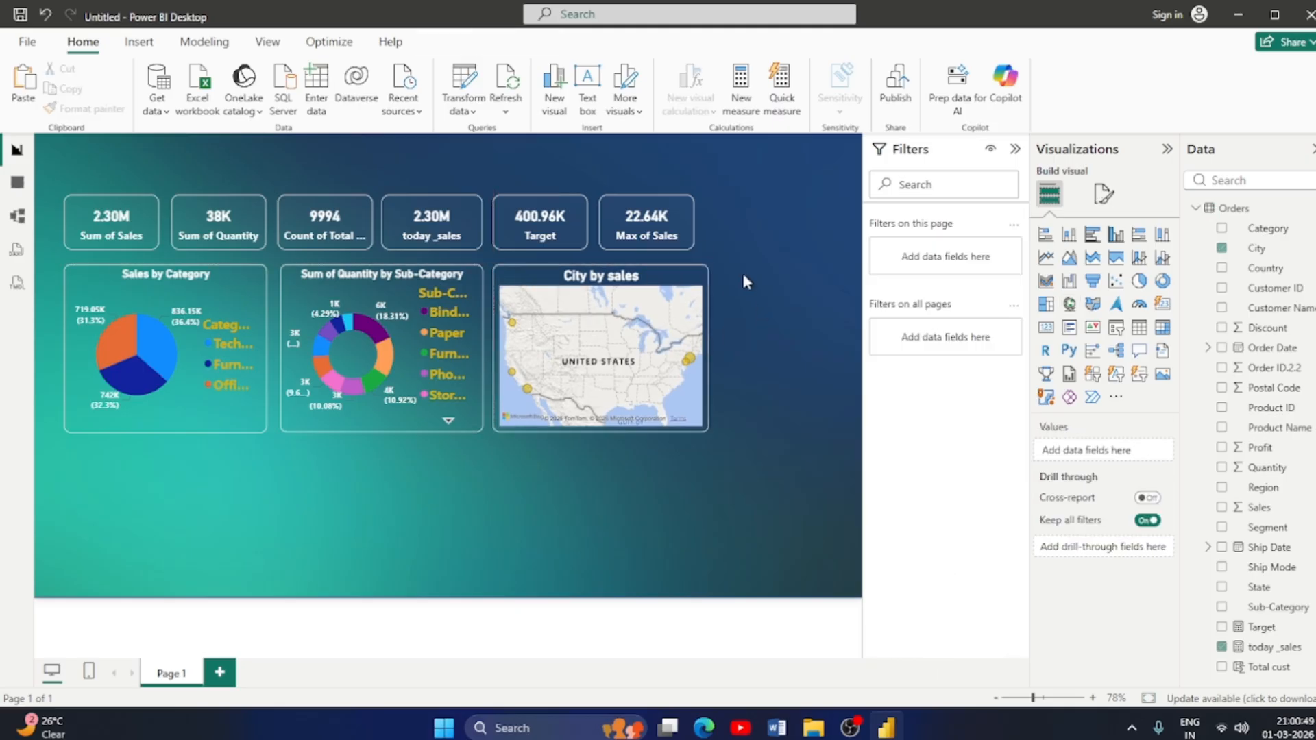
Nudge the Max of Sales and Target cards slightly right, keeping them aligned with the KPI row above the City by sales map.
left_click(693, 245)
left_click_drag(693, 237, 701, 237)
left_click_drag(572, 244, 581, 244)
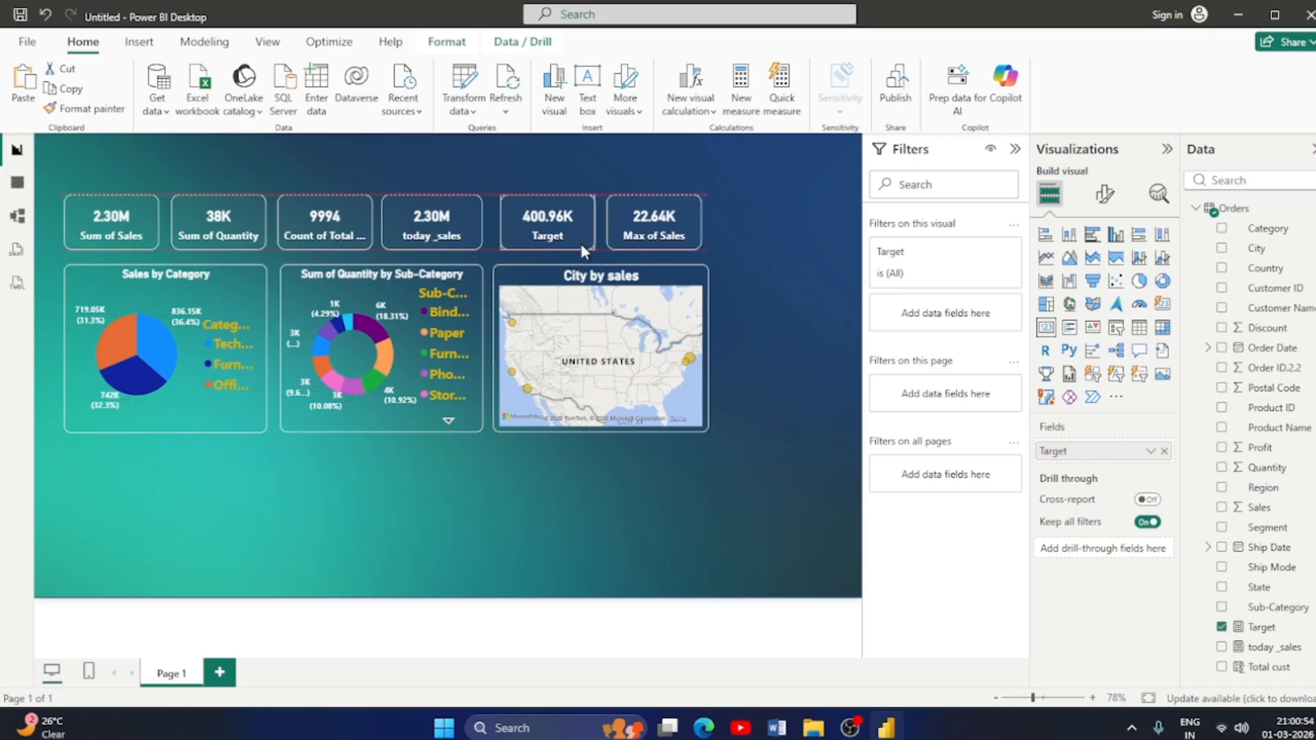
Try the filled map type on the City by sales visual and switch it back to the bubble map.
left_click(703, 285)
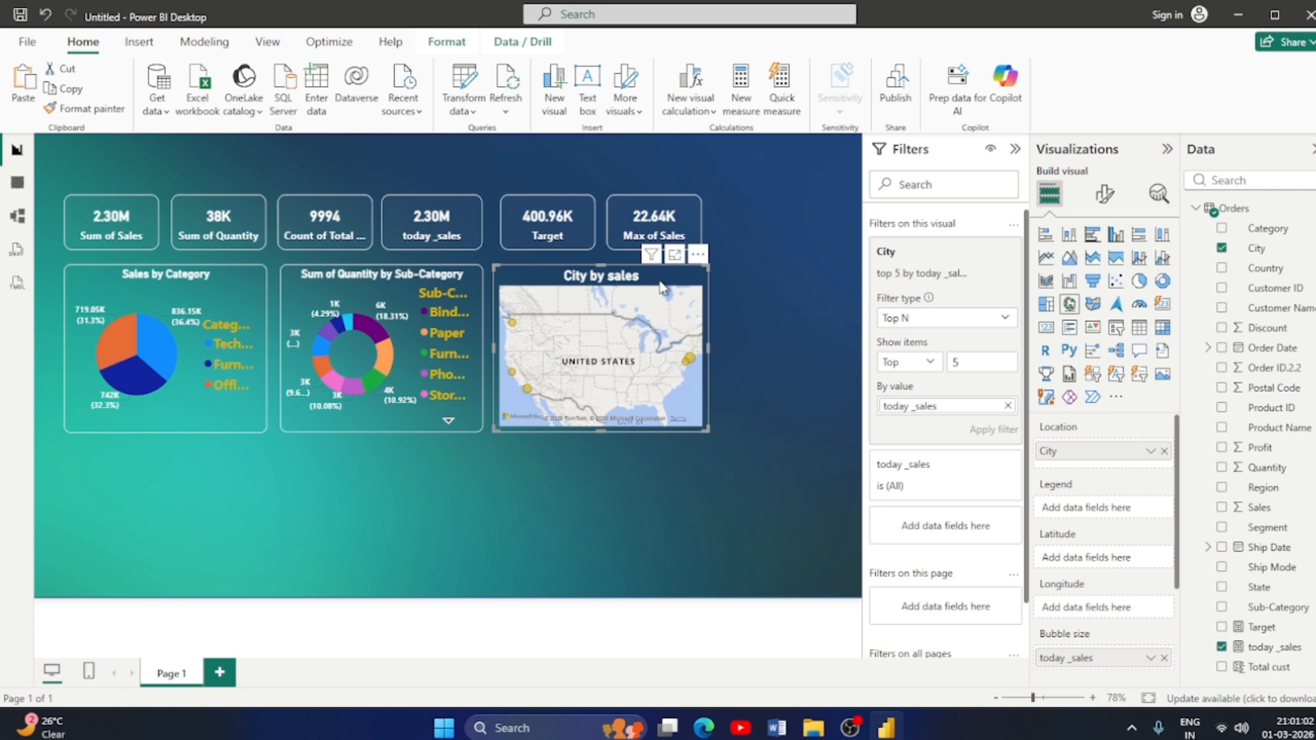
left_click(1096, 305)
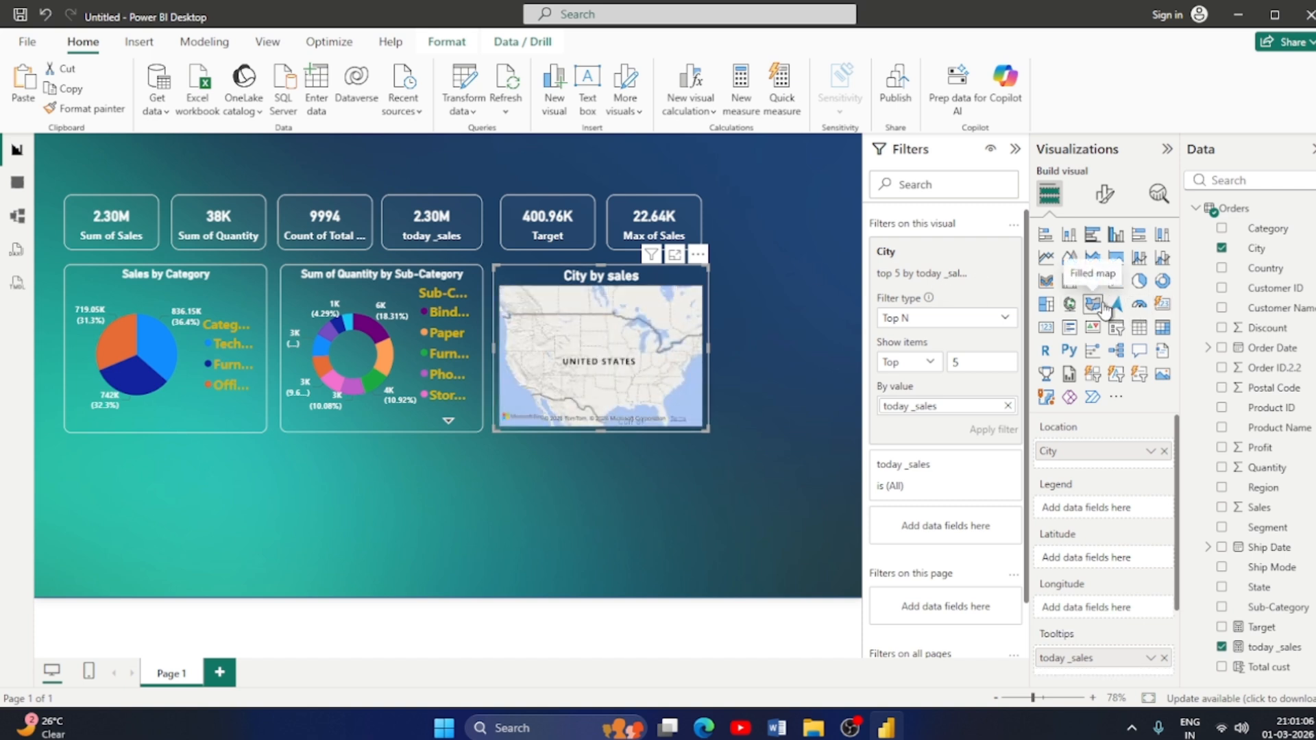
left_click(1070, 304)
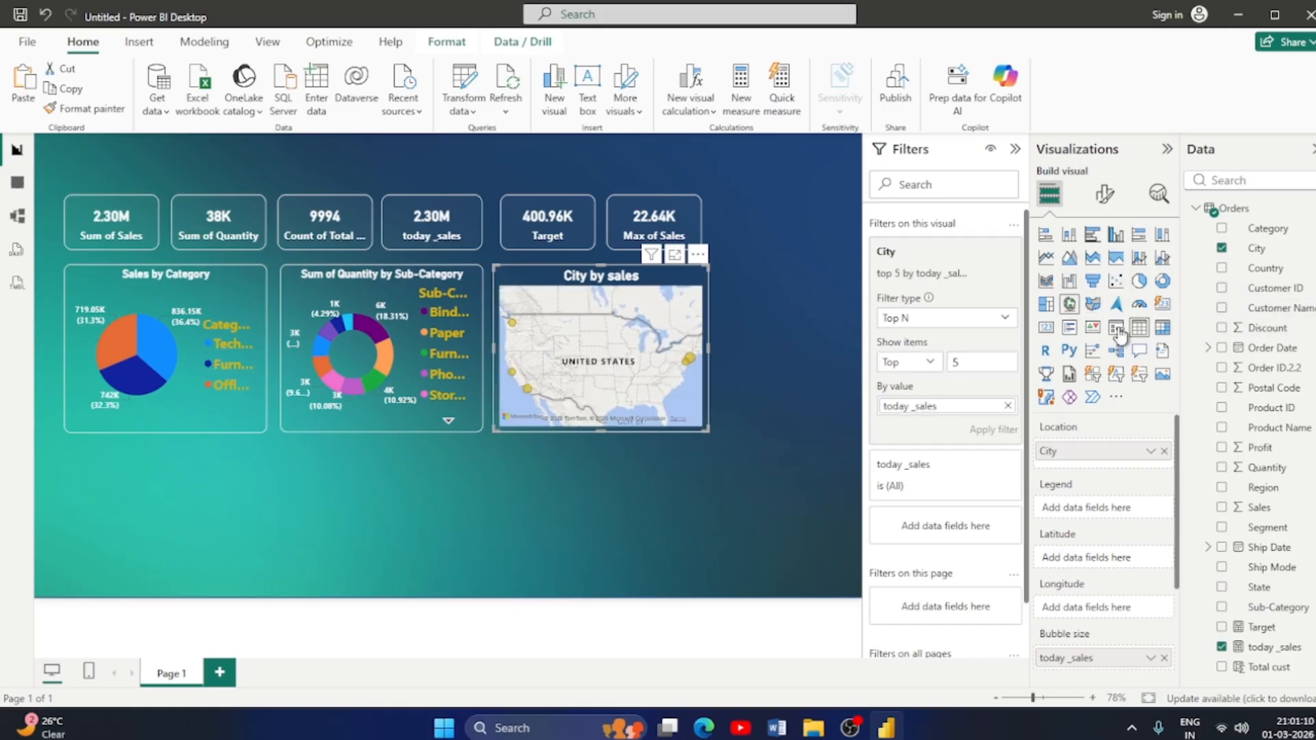
Add an empty gauge visual and place it directly beneath the Sales by Category pie chart.
left_click(835, 481)
left_click(1139, 303)
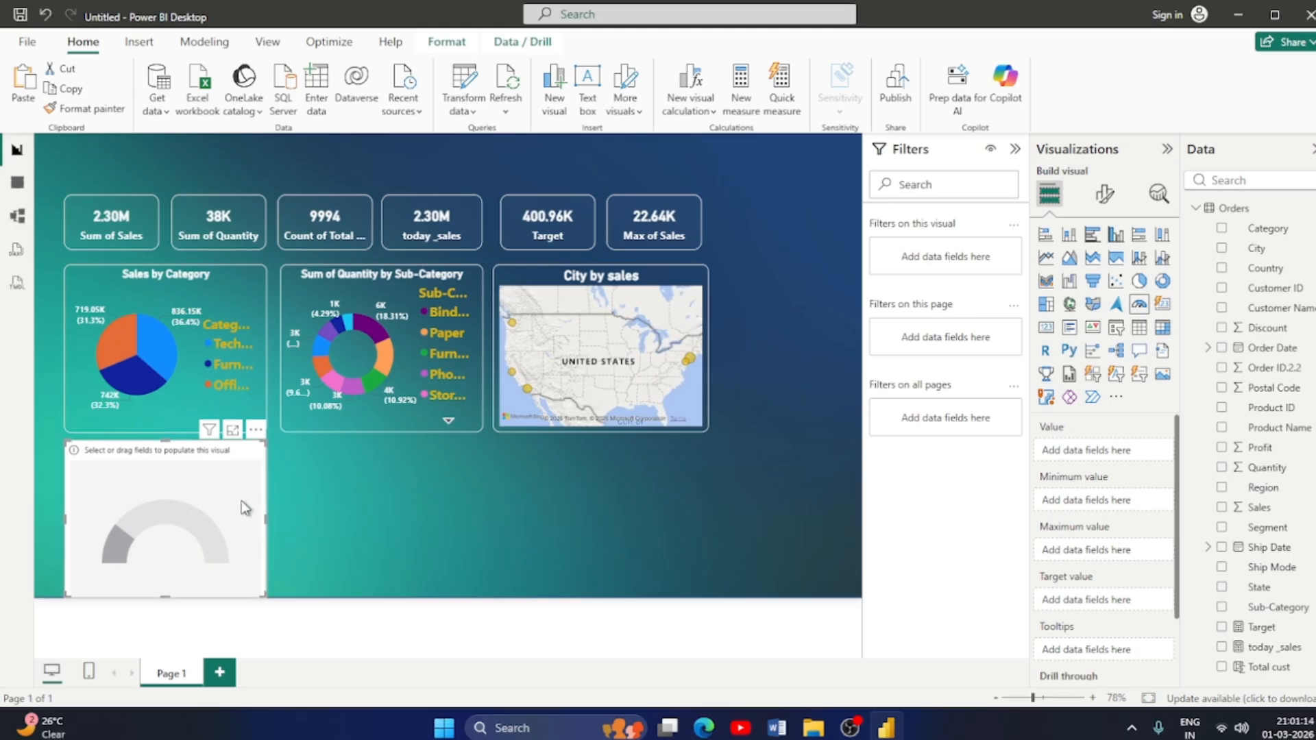
left_click_drag(241, 499, 241, 492)
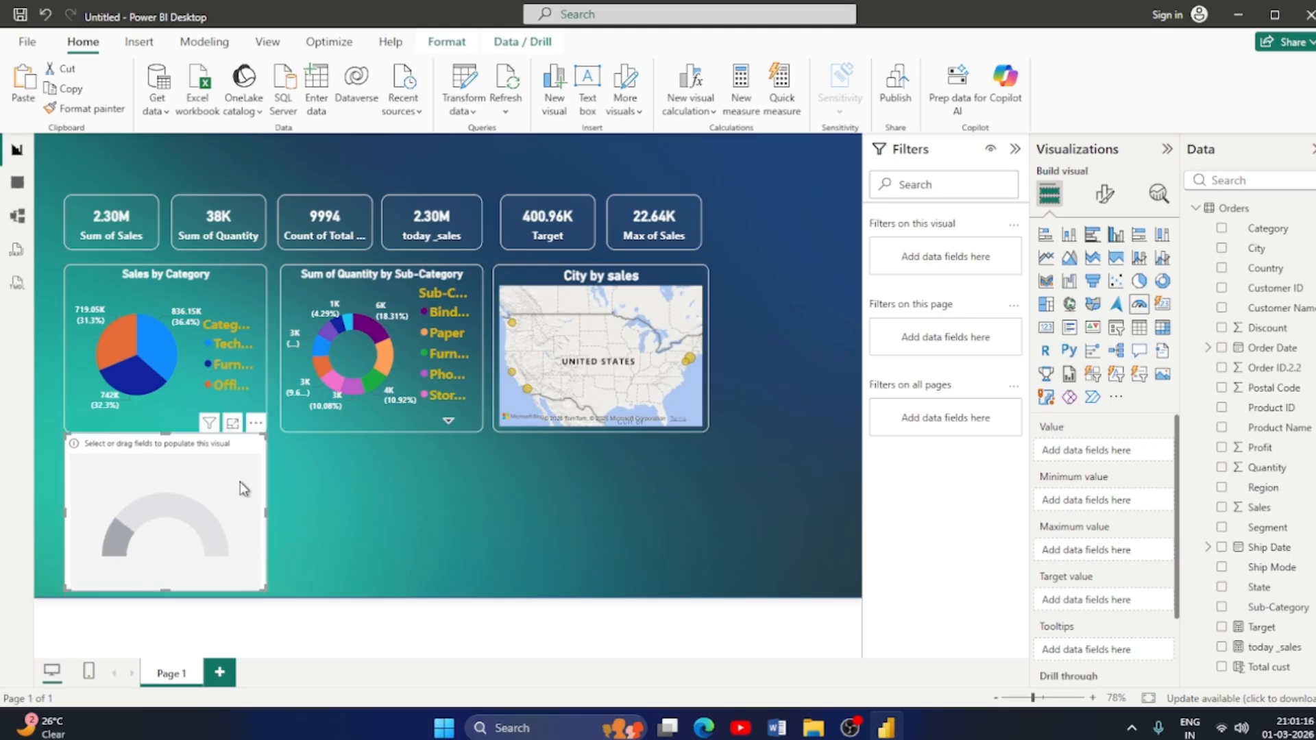
Cross-filter the dashboard by Technology from the Sales by Category chart and leave all visuals deselected.
left_click(226, 336)
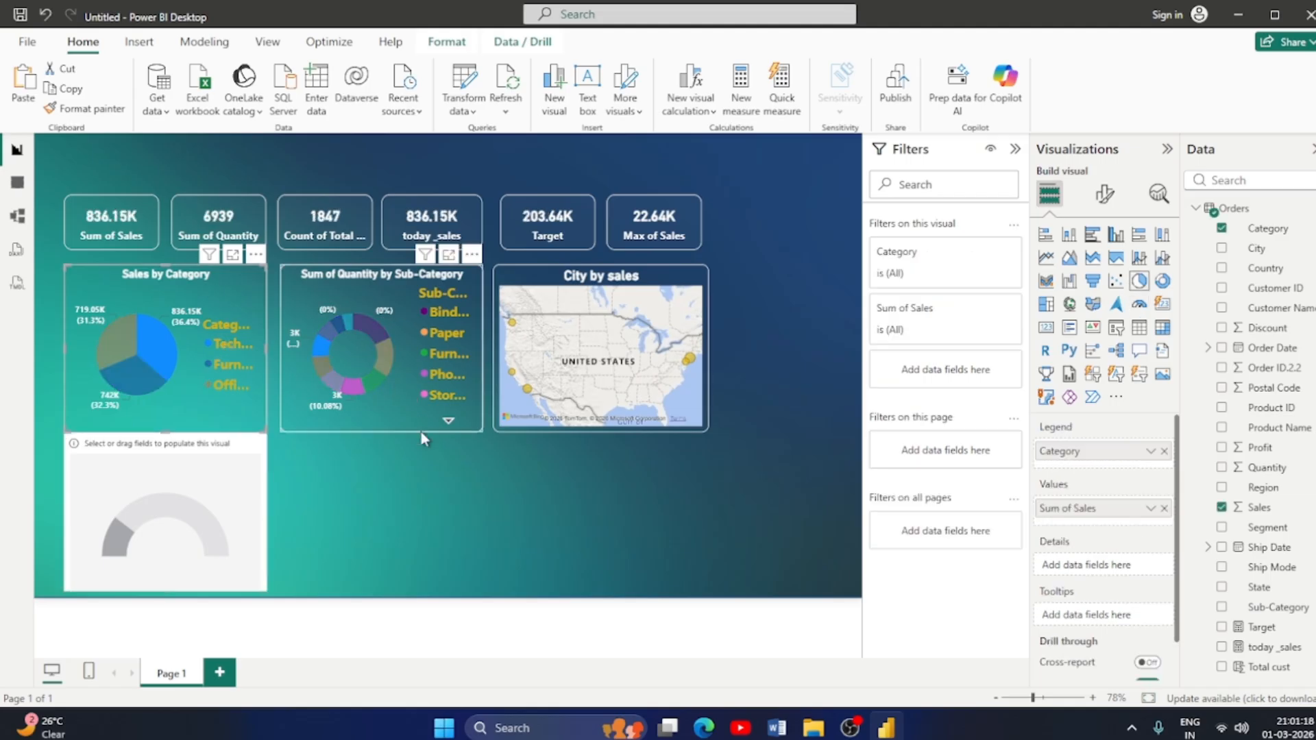
left_click(240, 488)
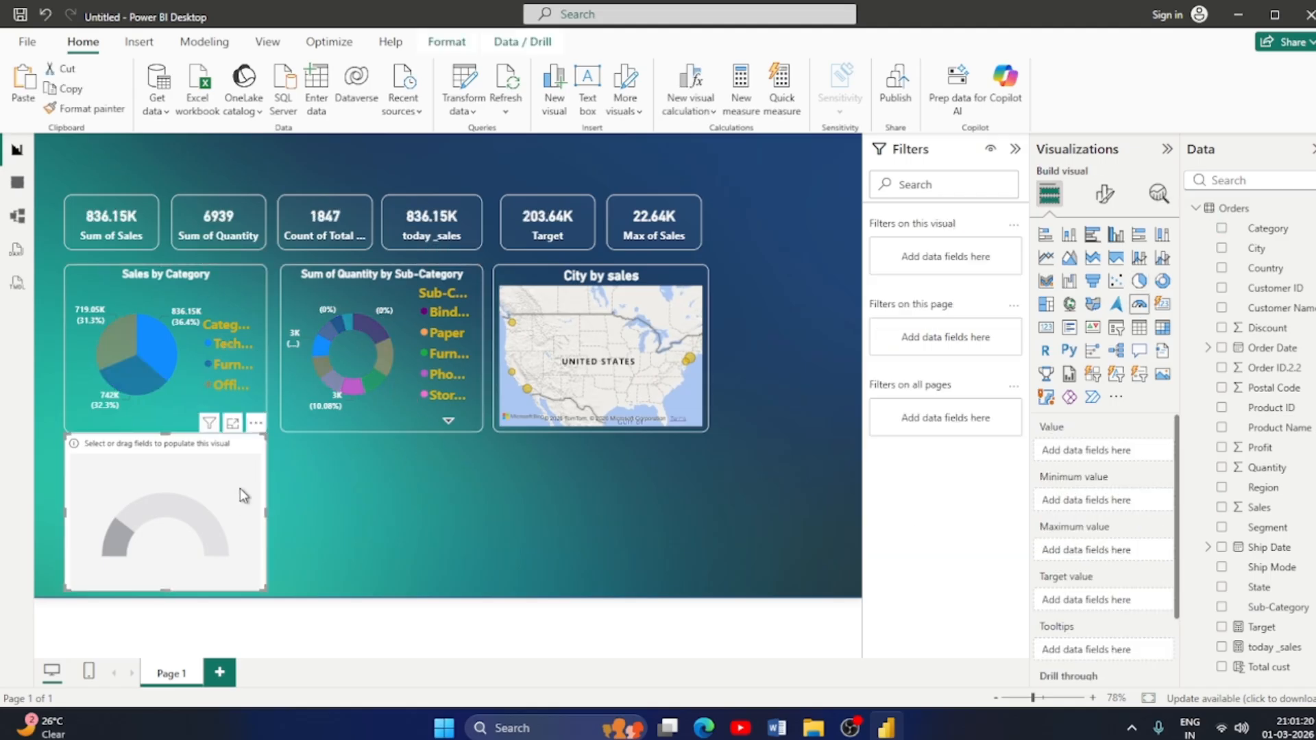
left_click(501, 506)
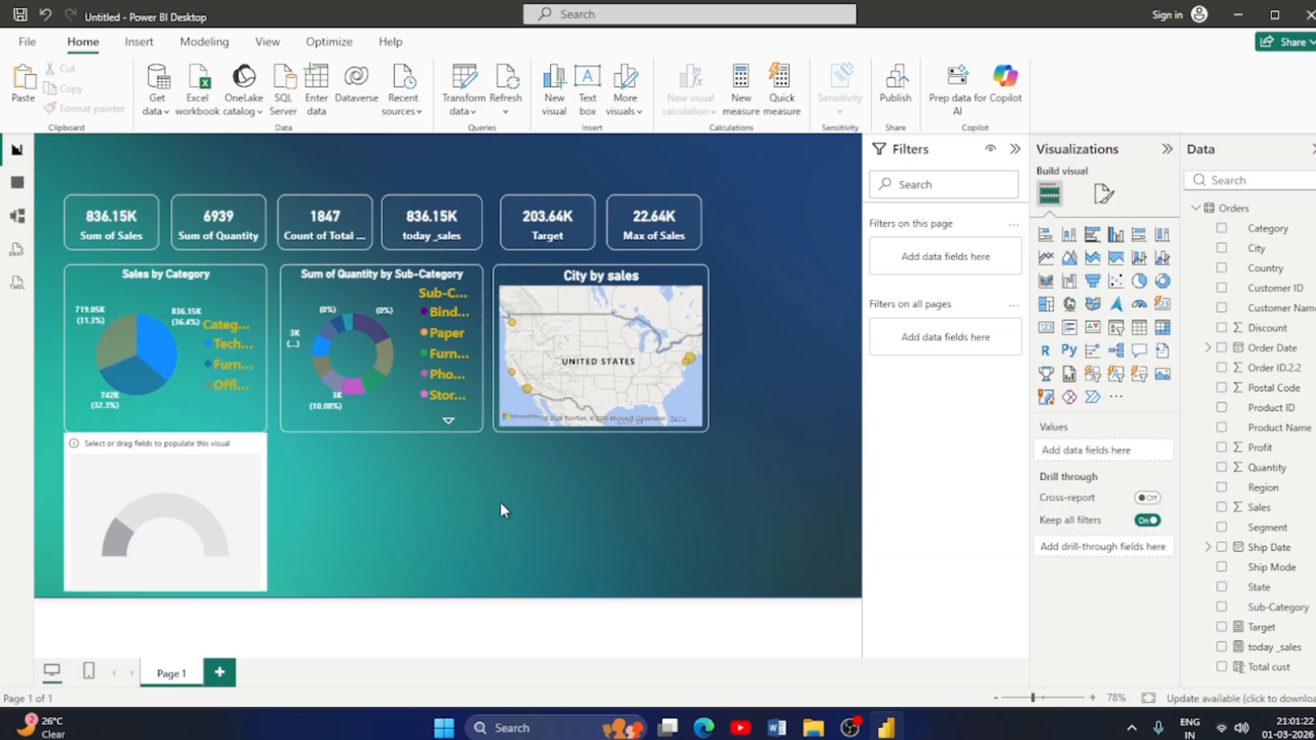
Examine the report page's canvas size settings and its canvas background colour, image, fit and transparency options.
left_click(1104, 194)
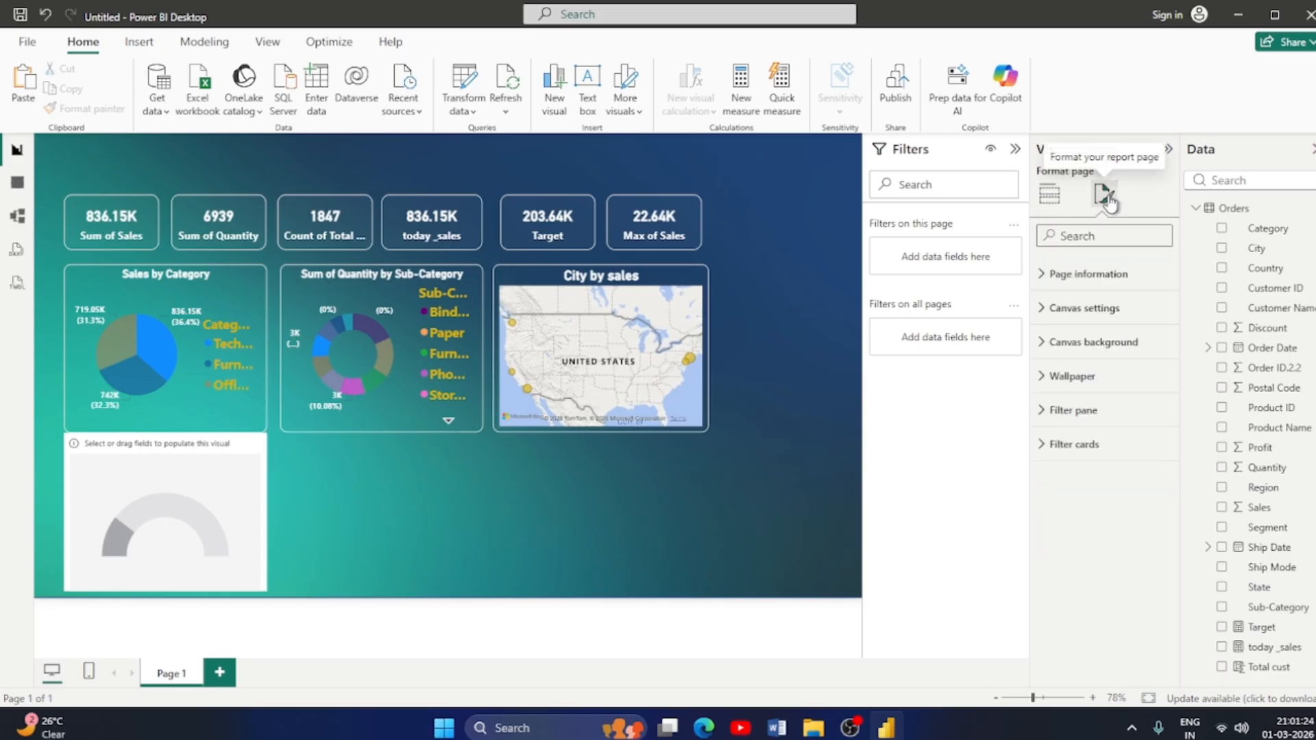
left_click(1046, 315)
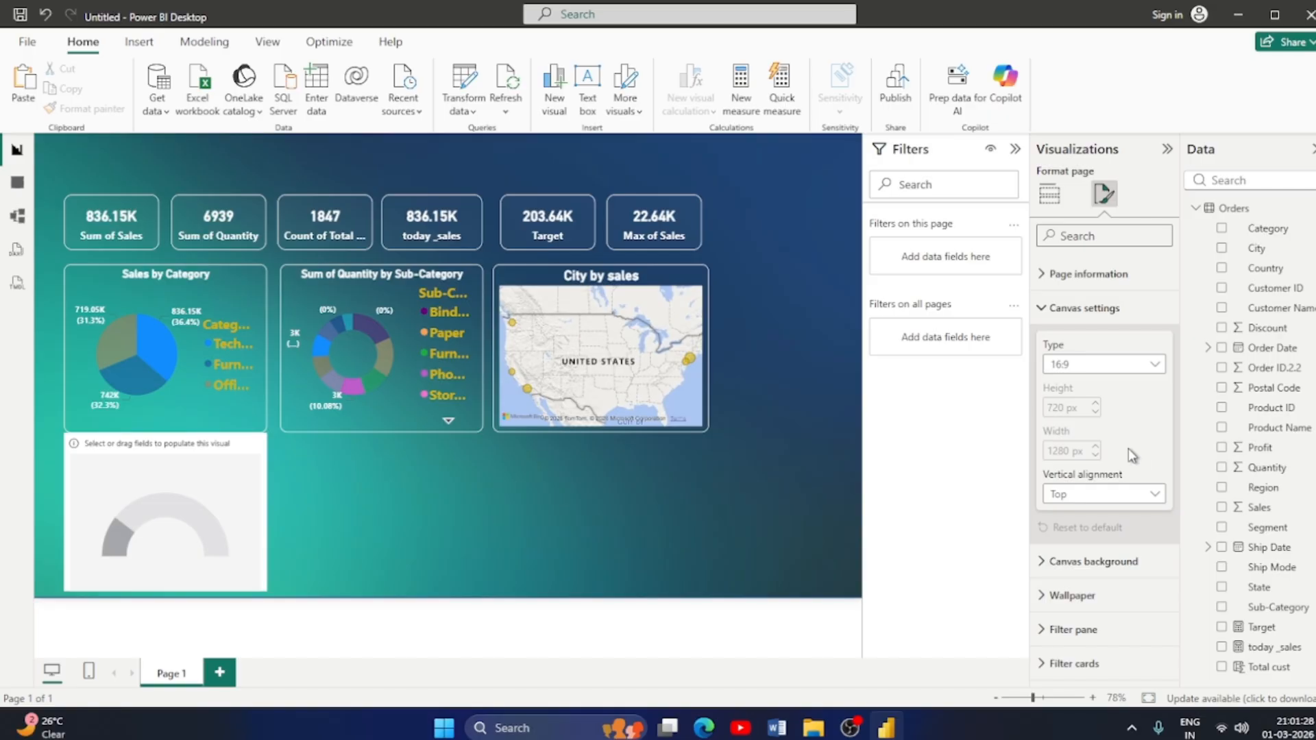
left_click(522, 486)
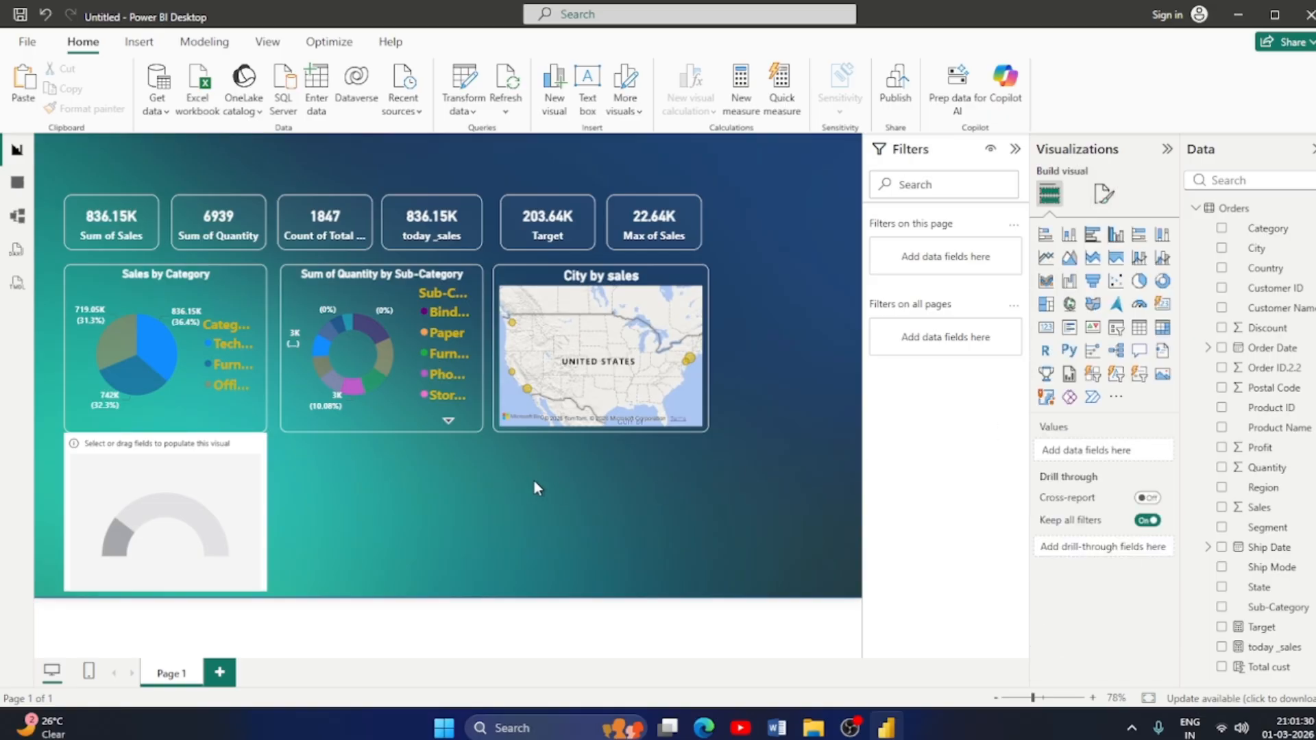
left_click(1103, 194)
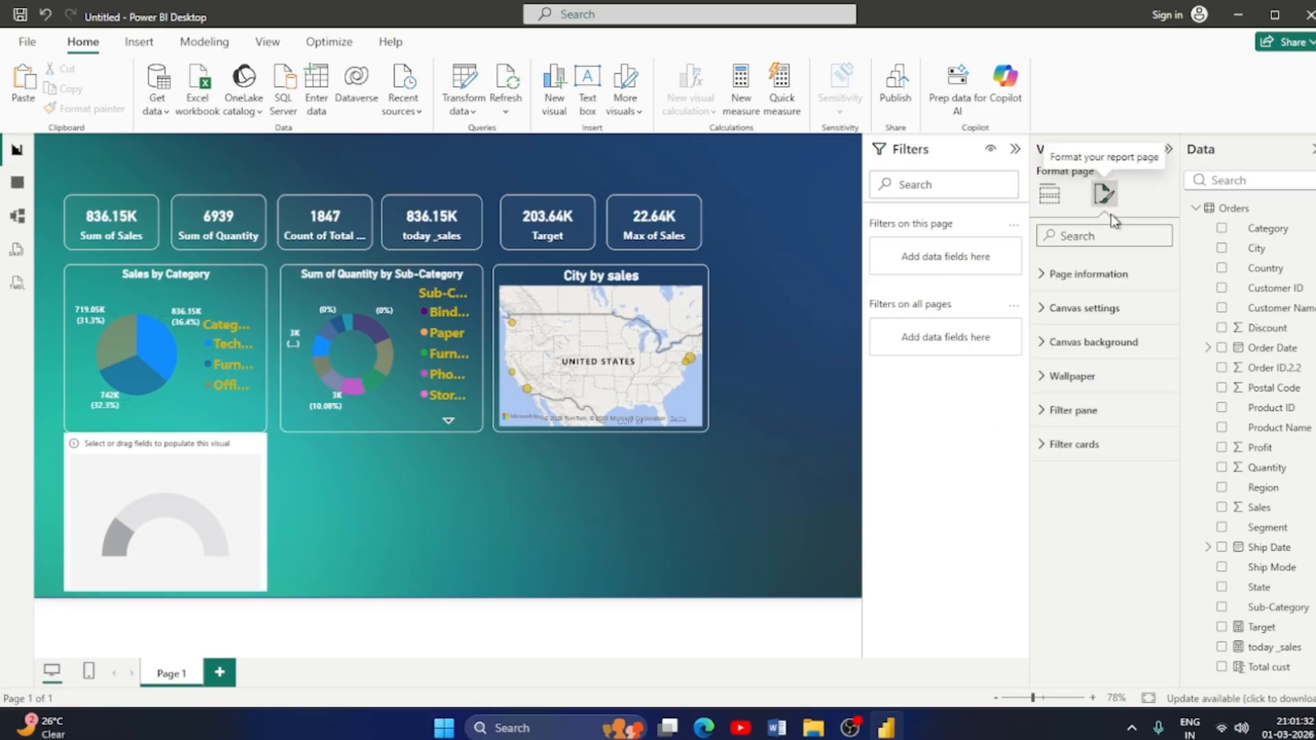
left_click(1050, 312)
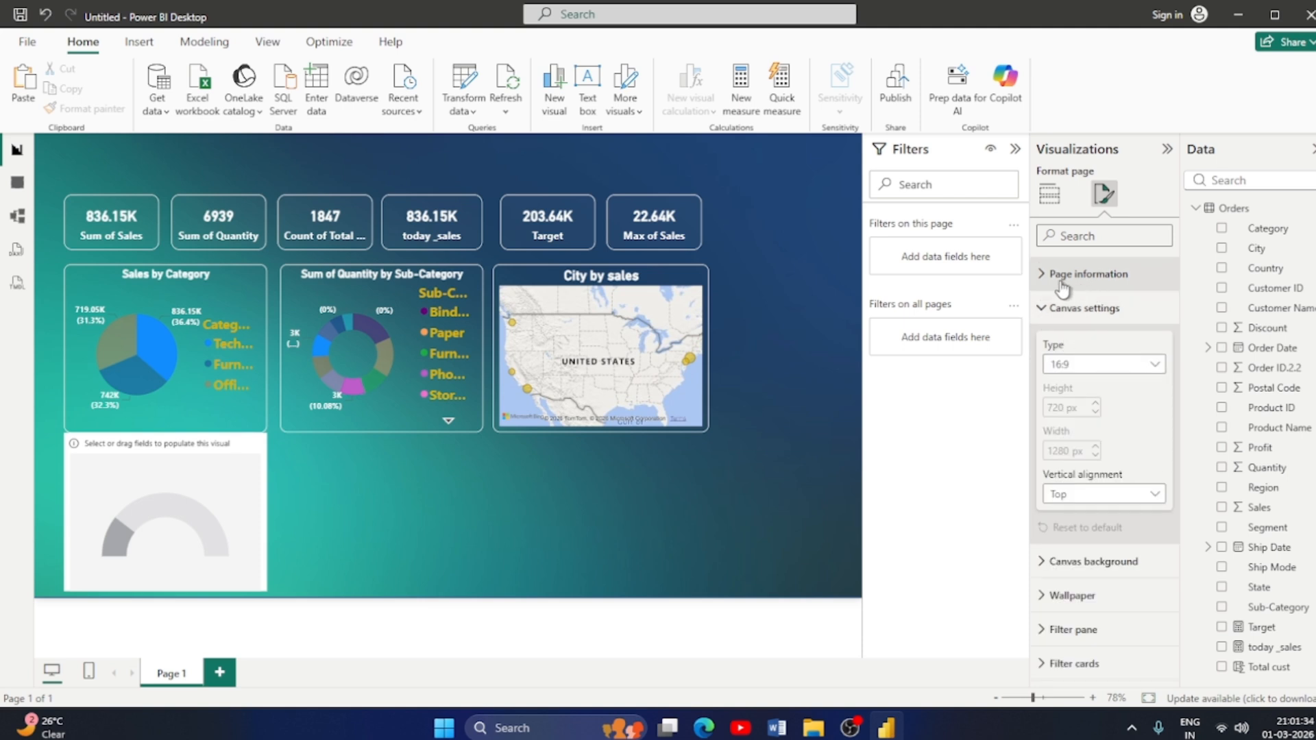
left_click(1067, 562)
scroll(1051, 541, "down", 3)
scroll(1051, 541, "up", 4)
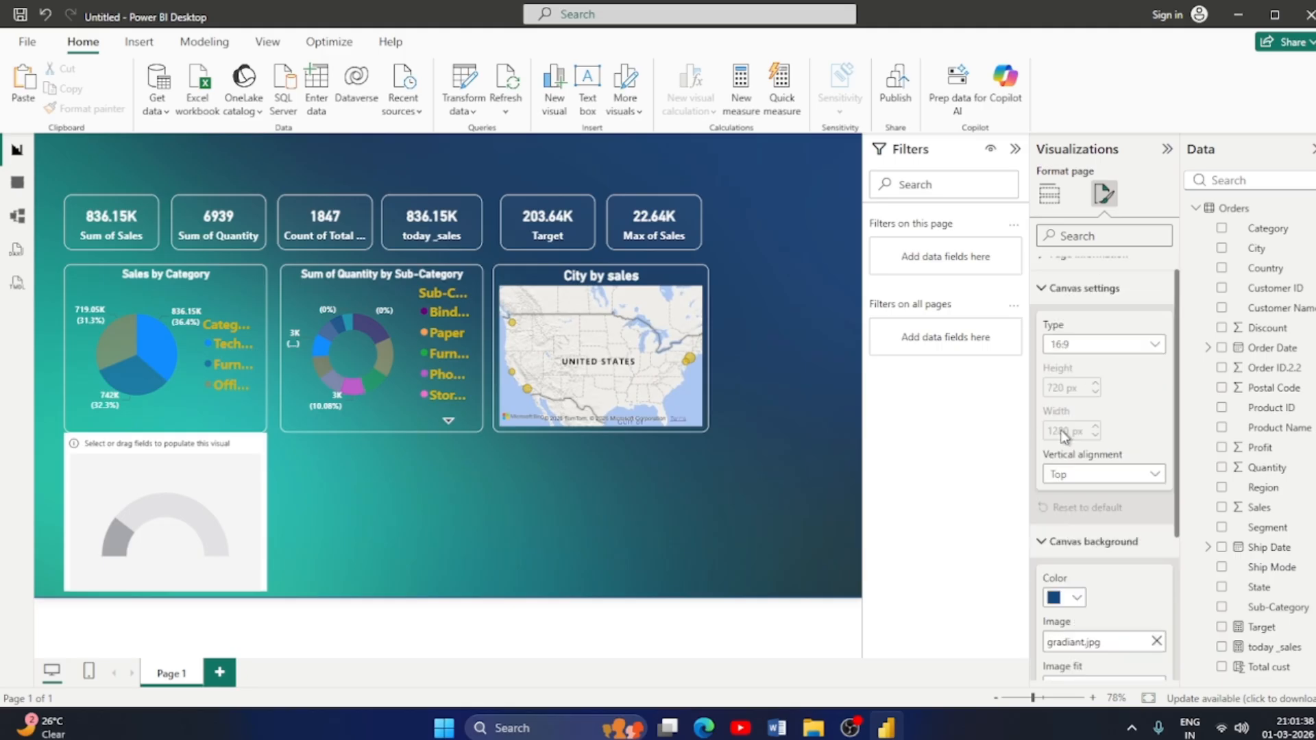
left_click(1076, 308)
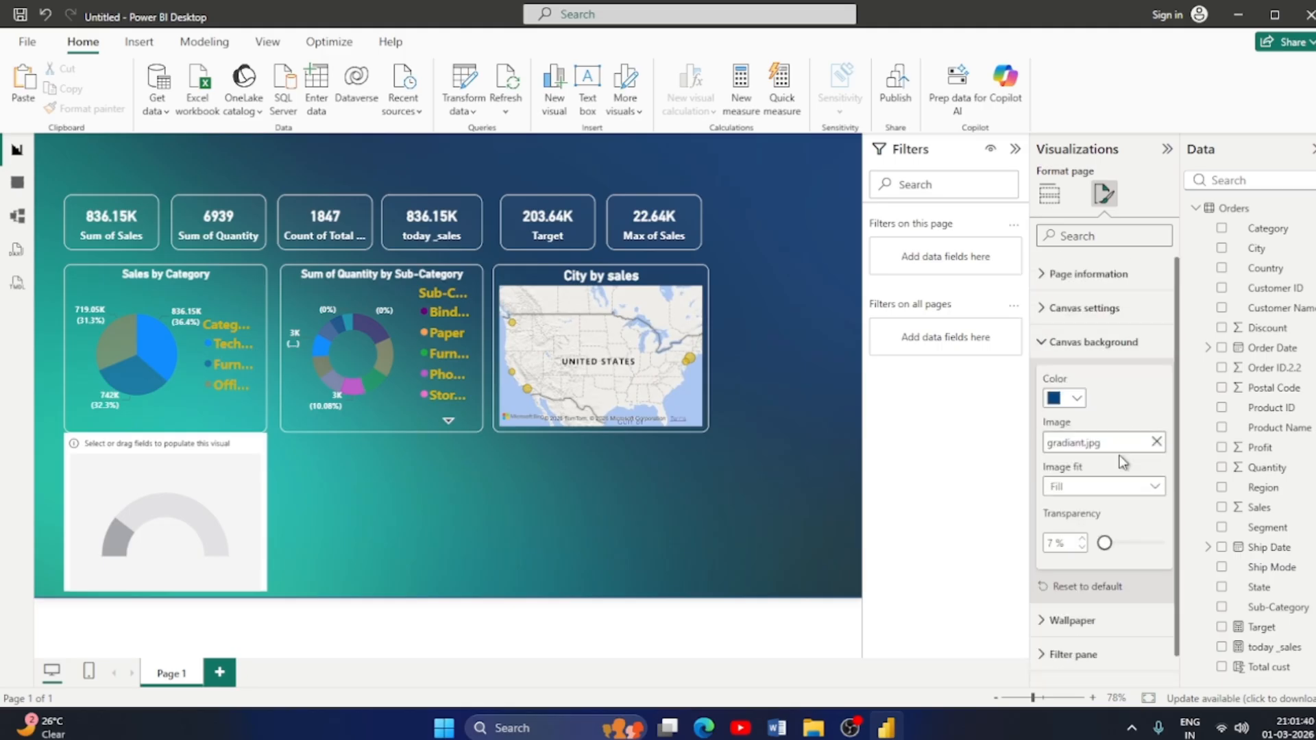
Open the choices for the report page's canvas type in the canvas settings.
left_click(1055, 307)
left_click(1151, 370)
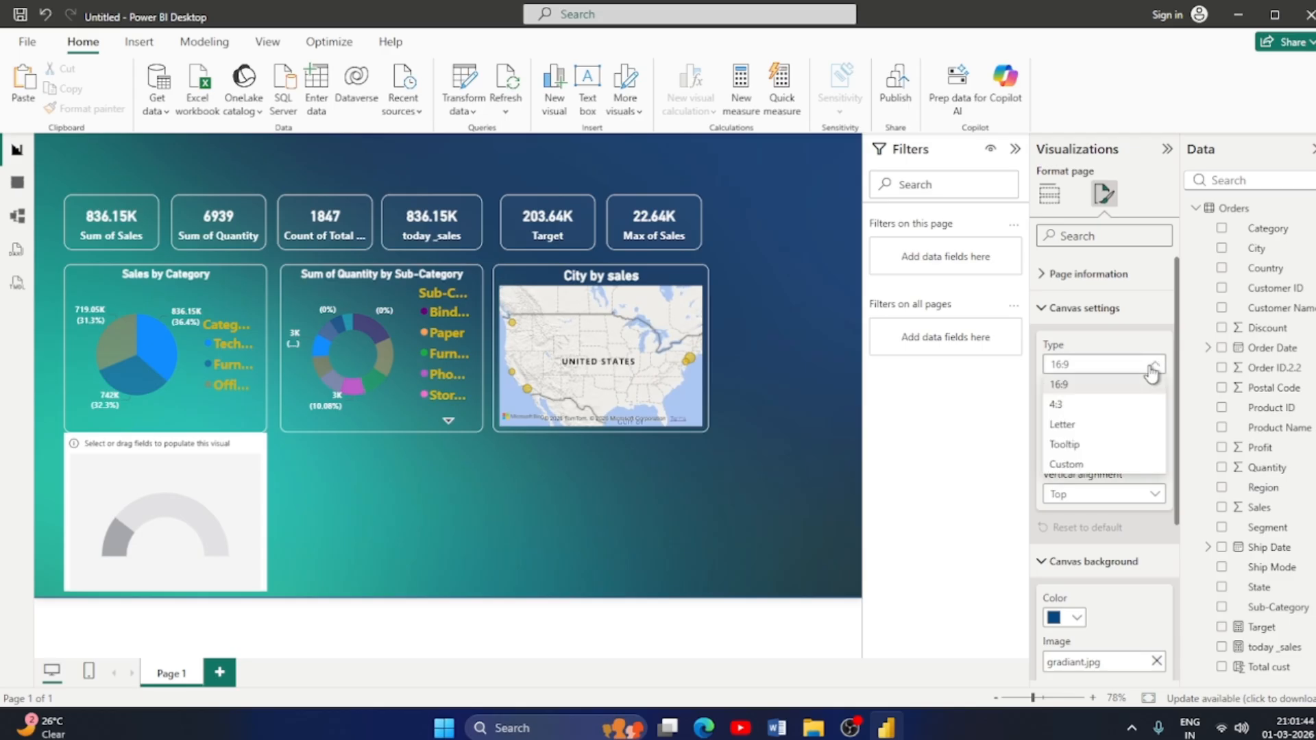
Set the report page's canvas type to Custom with a height of 735 px.
left_click(1080, 465)
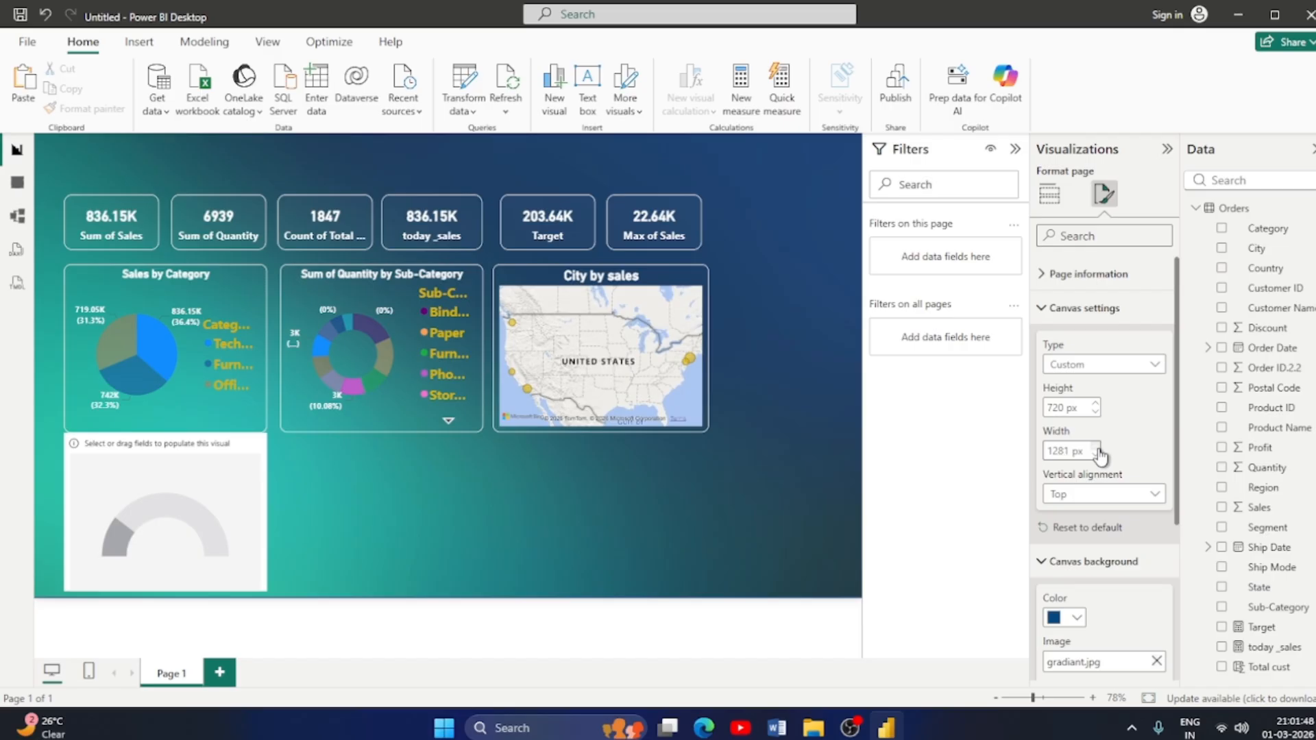
left_click(1095, 405)
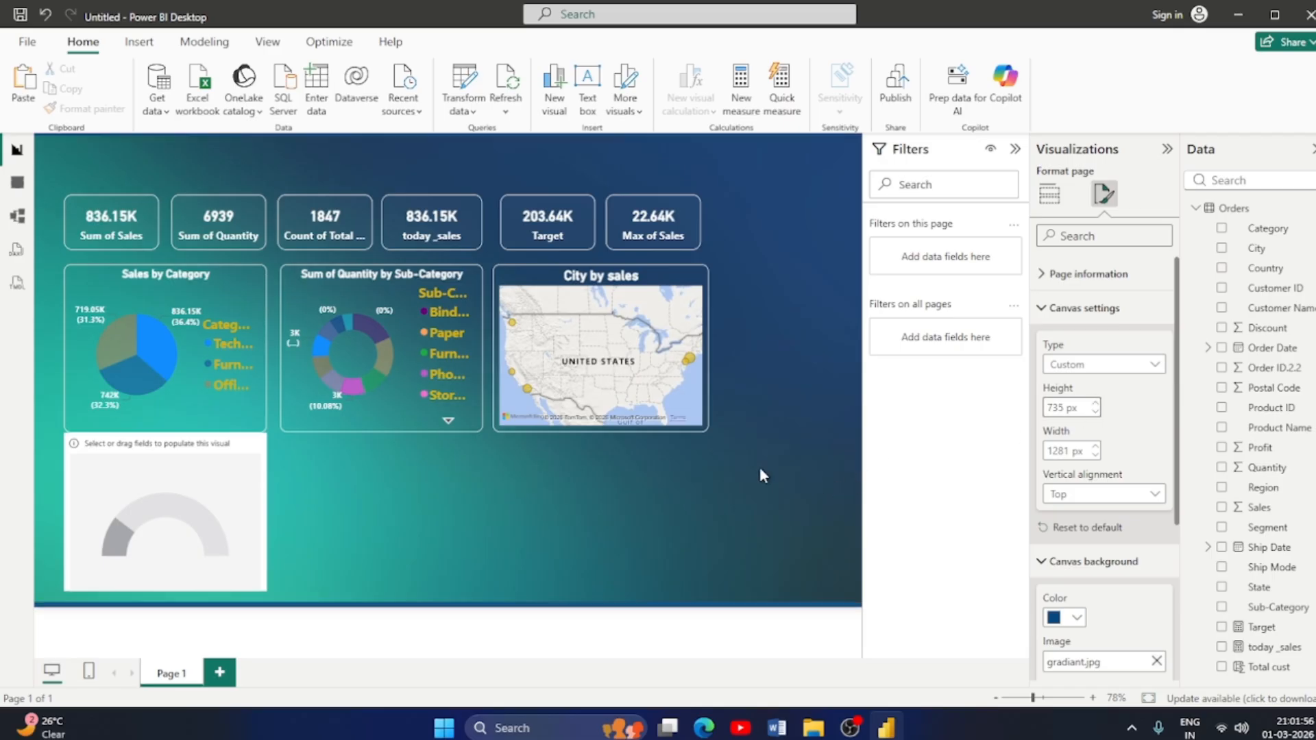
left_click(701, 507)
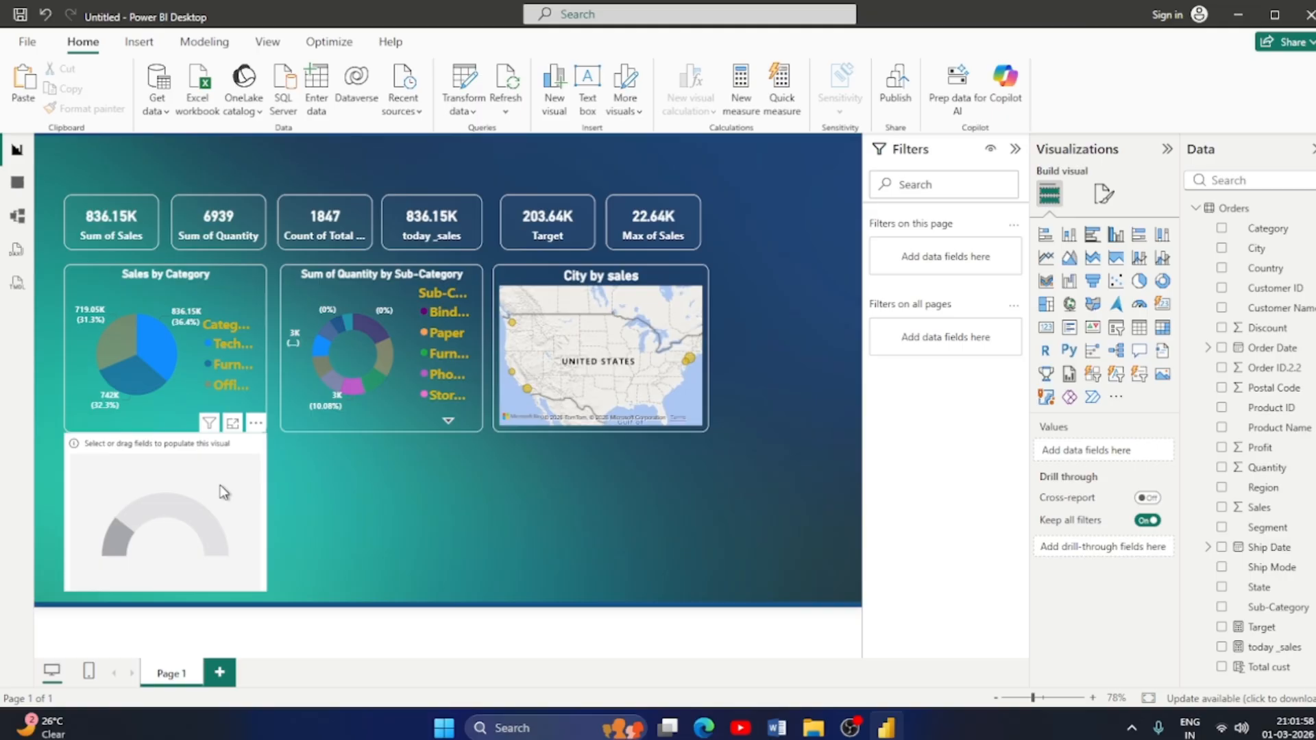
Nudge the empty gauge slightly down and assign Profit as its value and the Target measure as its target value.
left_click_drag(218, 488, 217, 491)
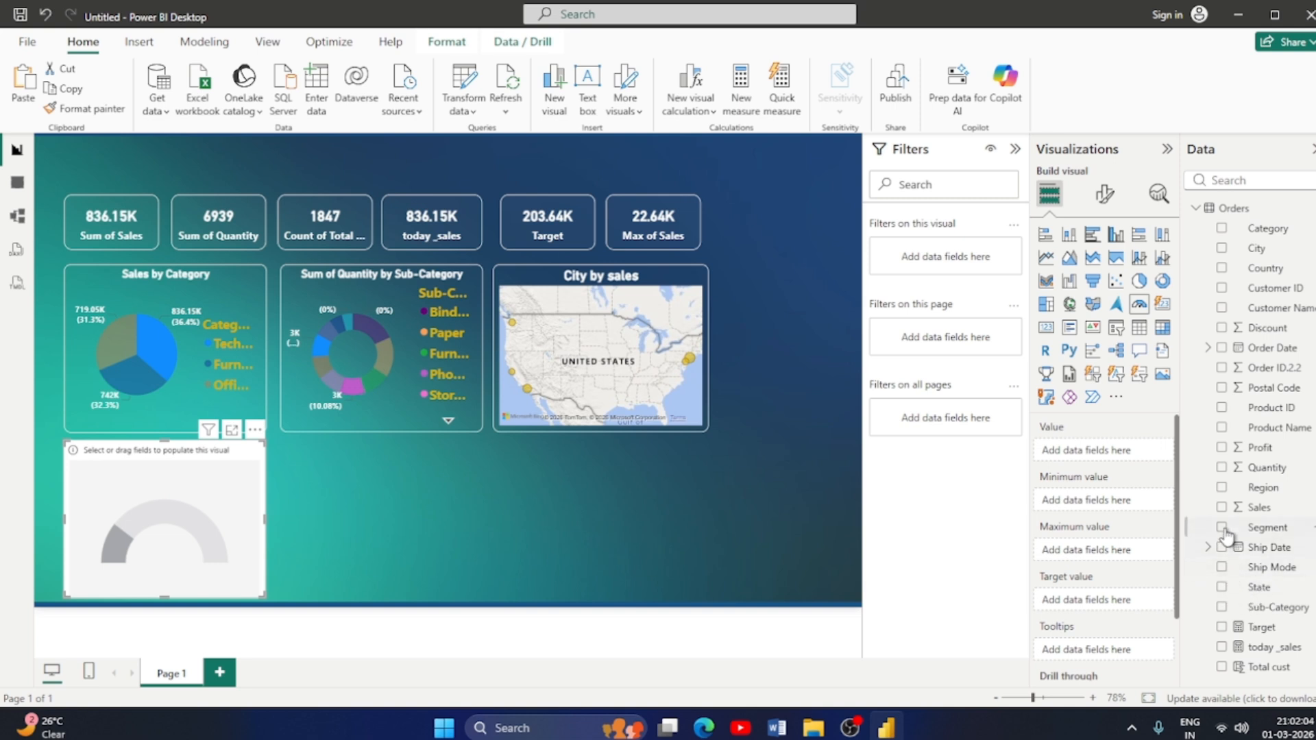
left_click(1221, 448)
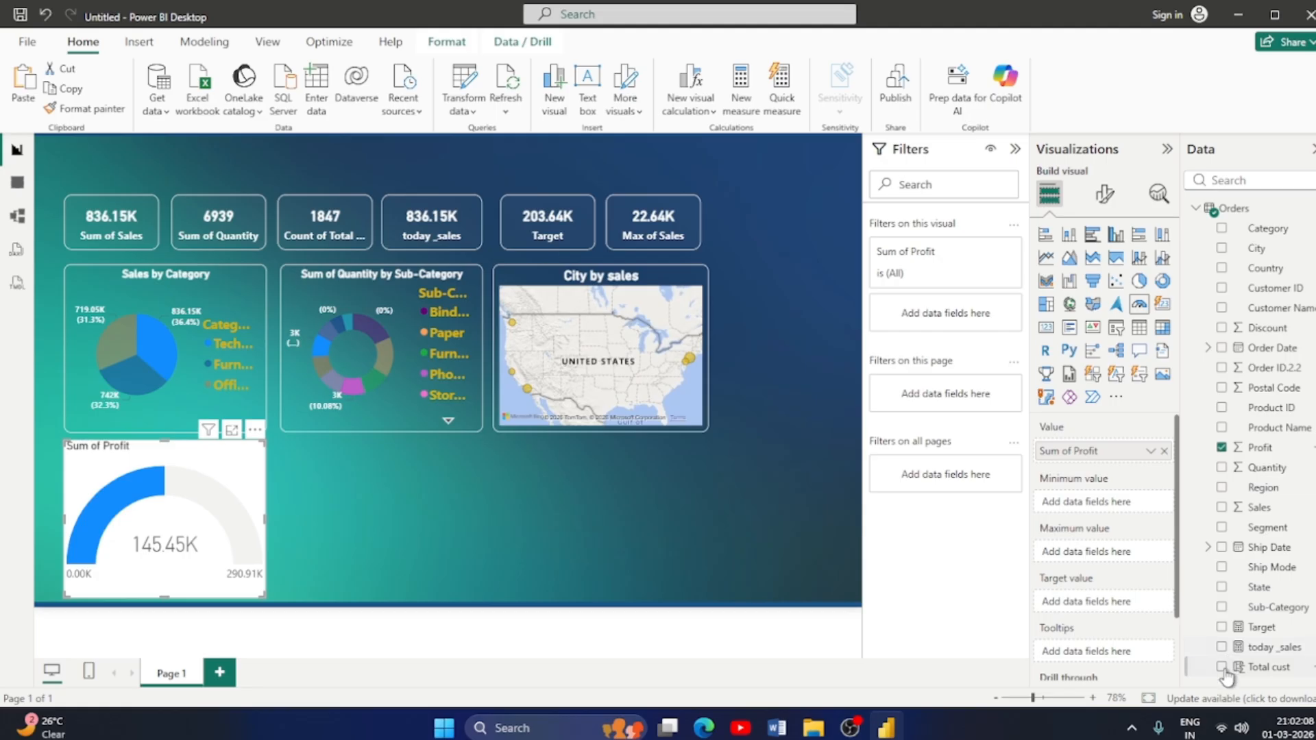
left_click_drag(1236, 628, 1129, 611)
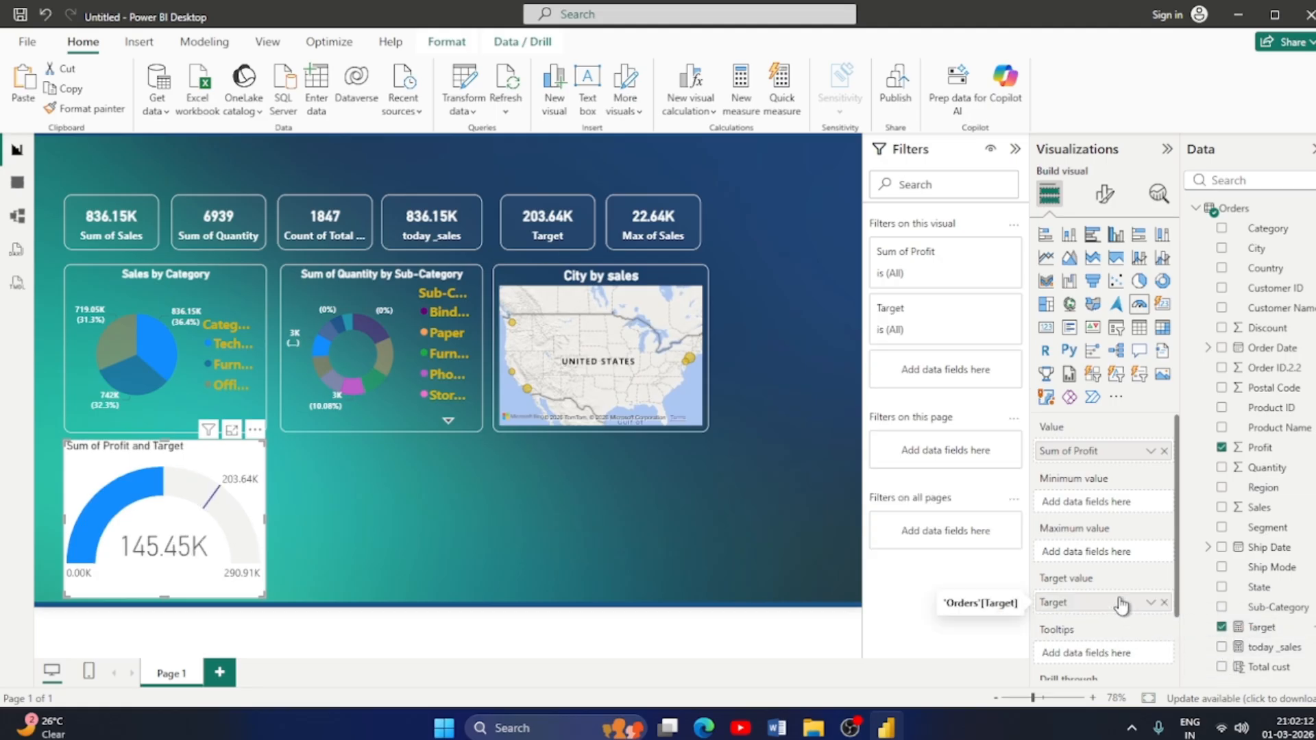
Copy the formatting of the Sum of Quantity by Sub-Category donut chart onto the profit gauge and deselect it.
left_click(396, 411)
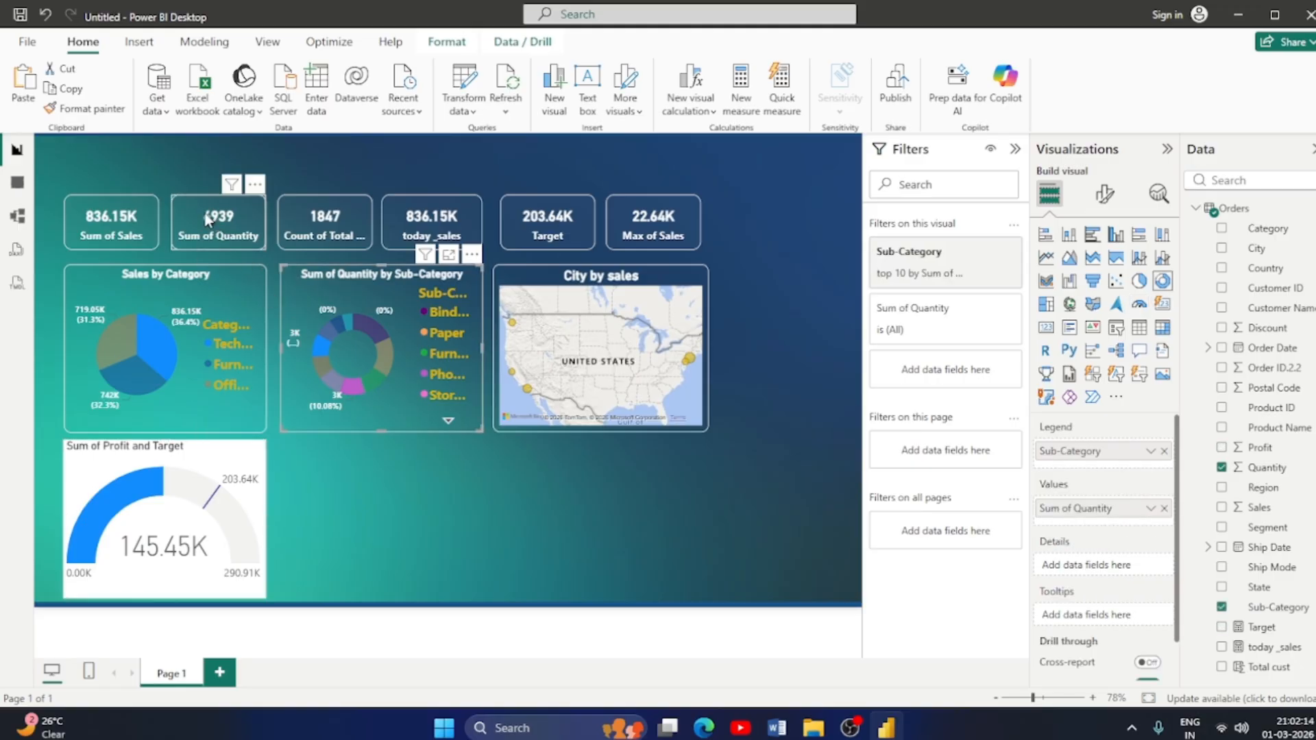
left_click(86, 109)
left_click(210, 455)
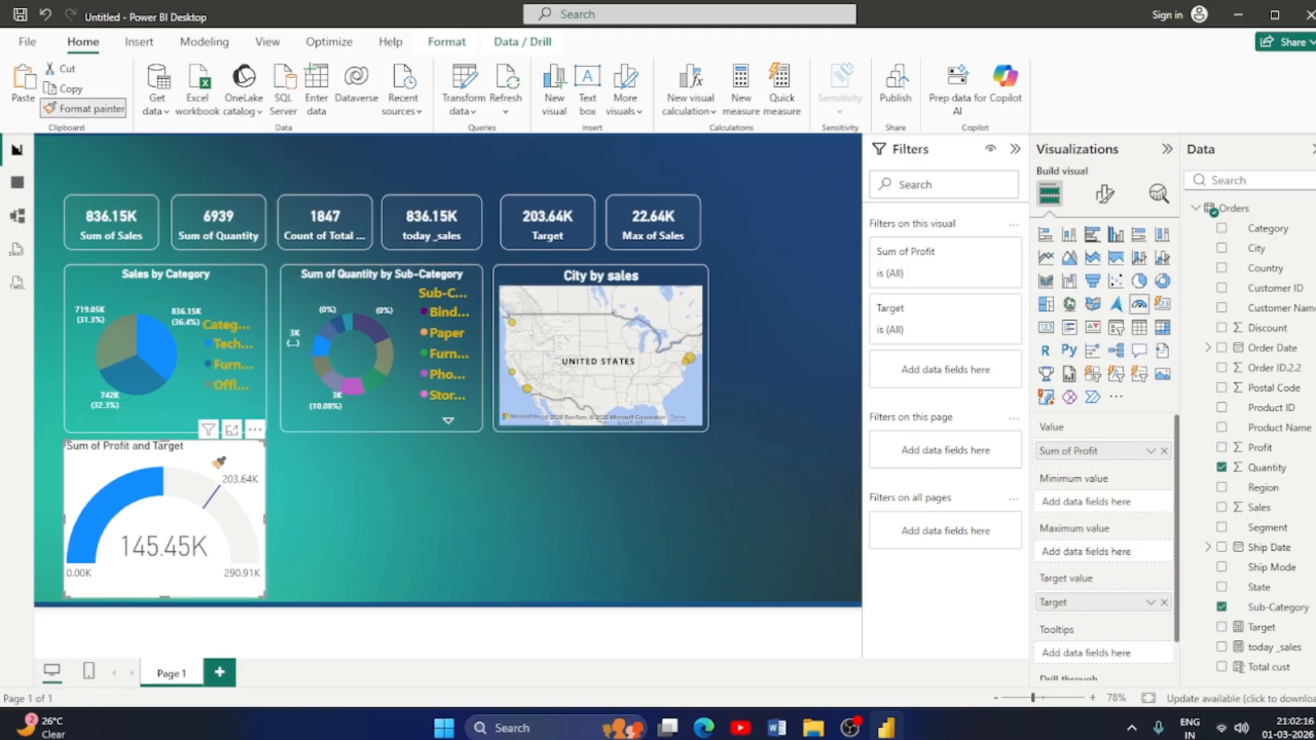
left_click(365, 522)
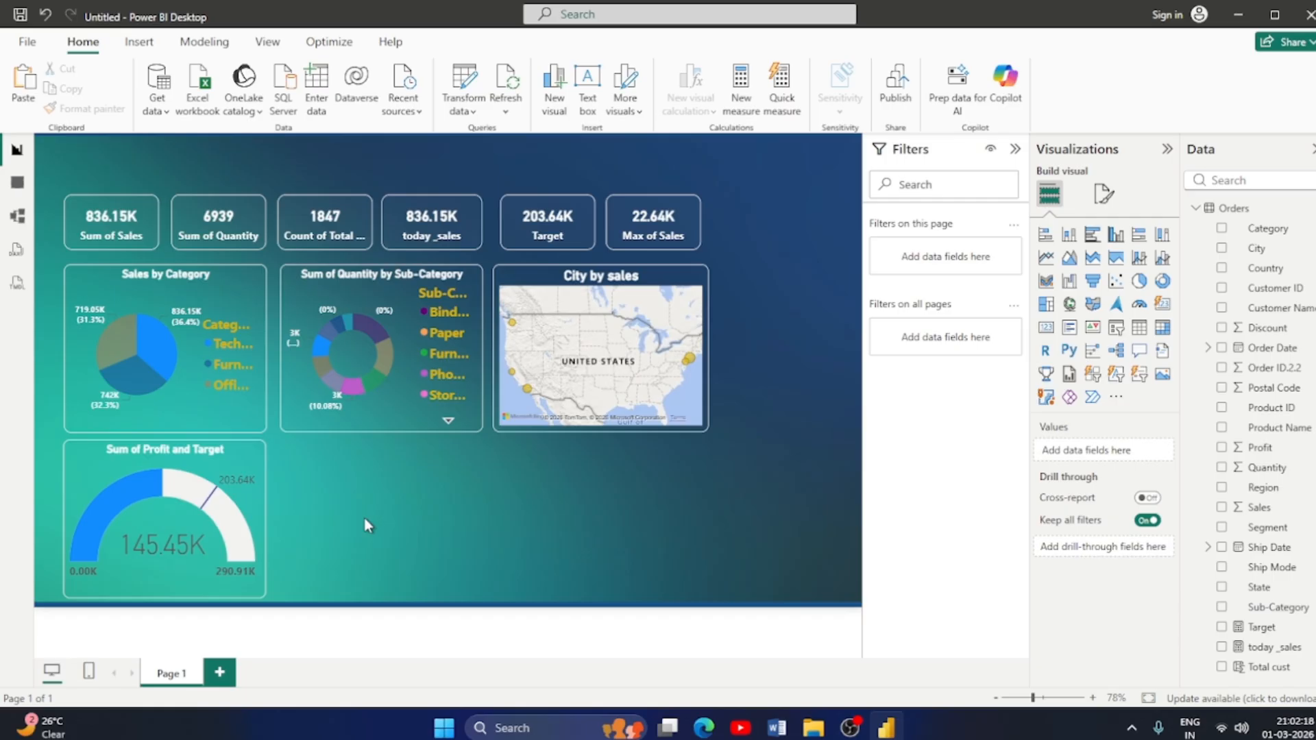
left_click(248, 459)
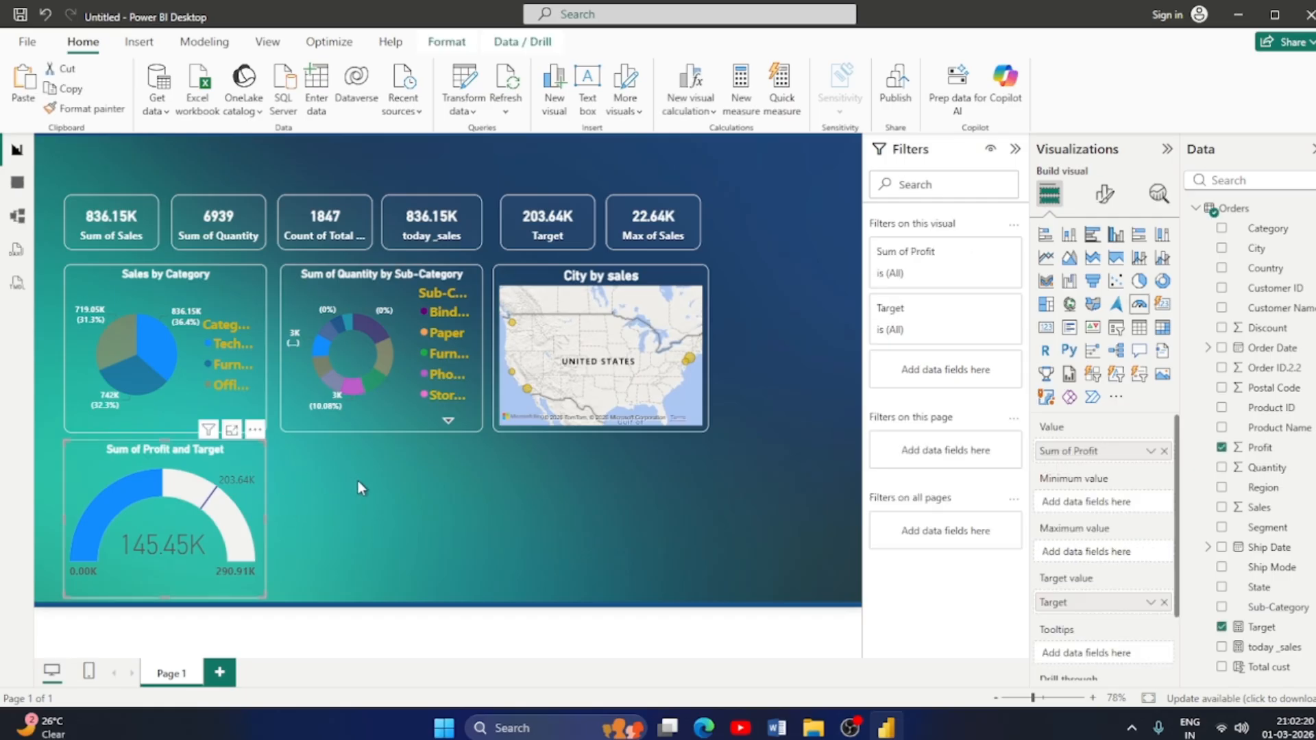
left_click(358, 482)
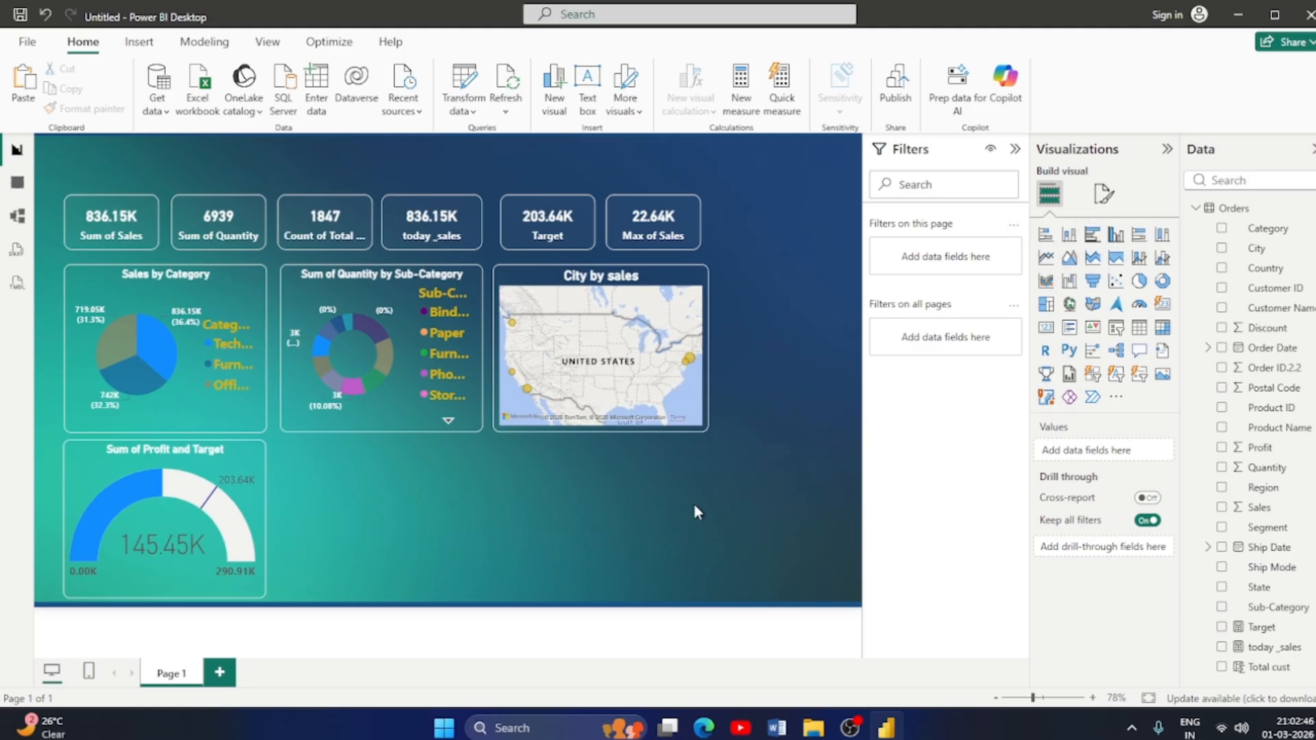
Add a line chart with Segment on the X-axis and Sales on the Y-axis.
left_click(1045, 258)
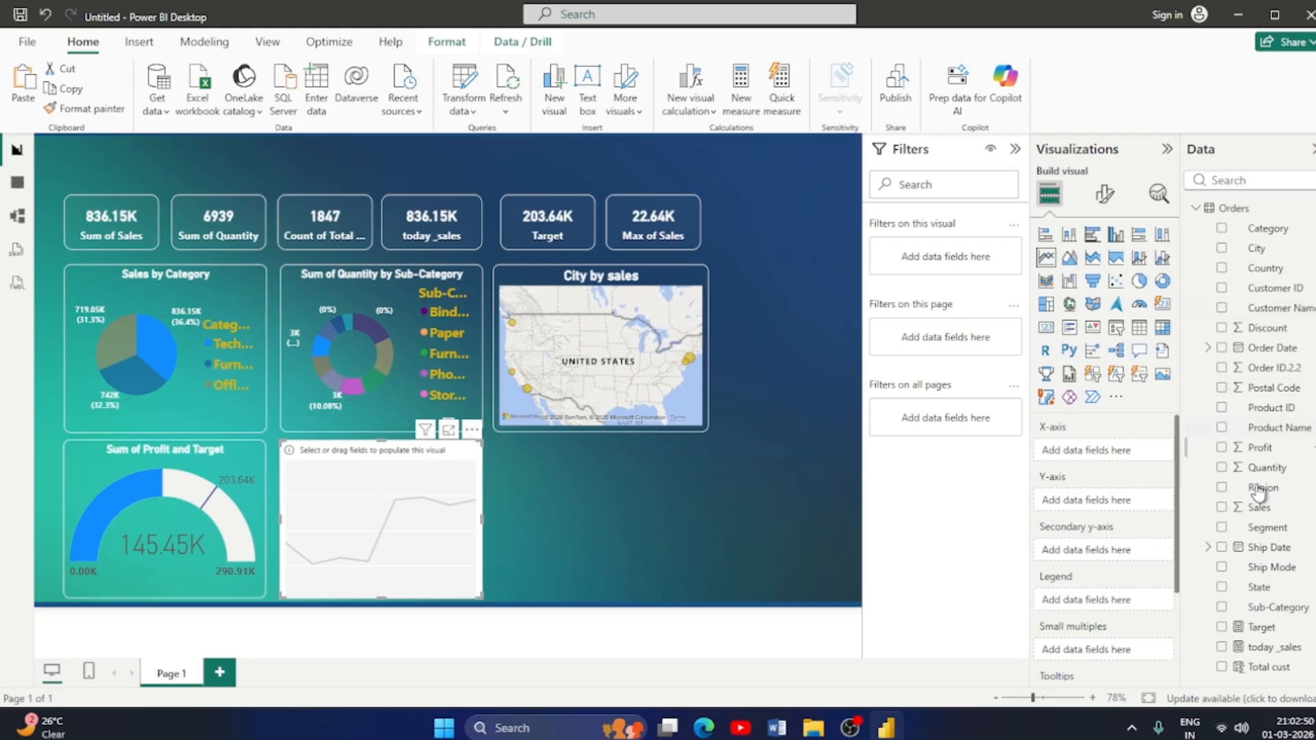
left_click(1221, 529)
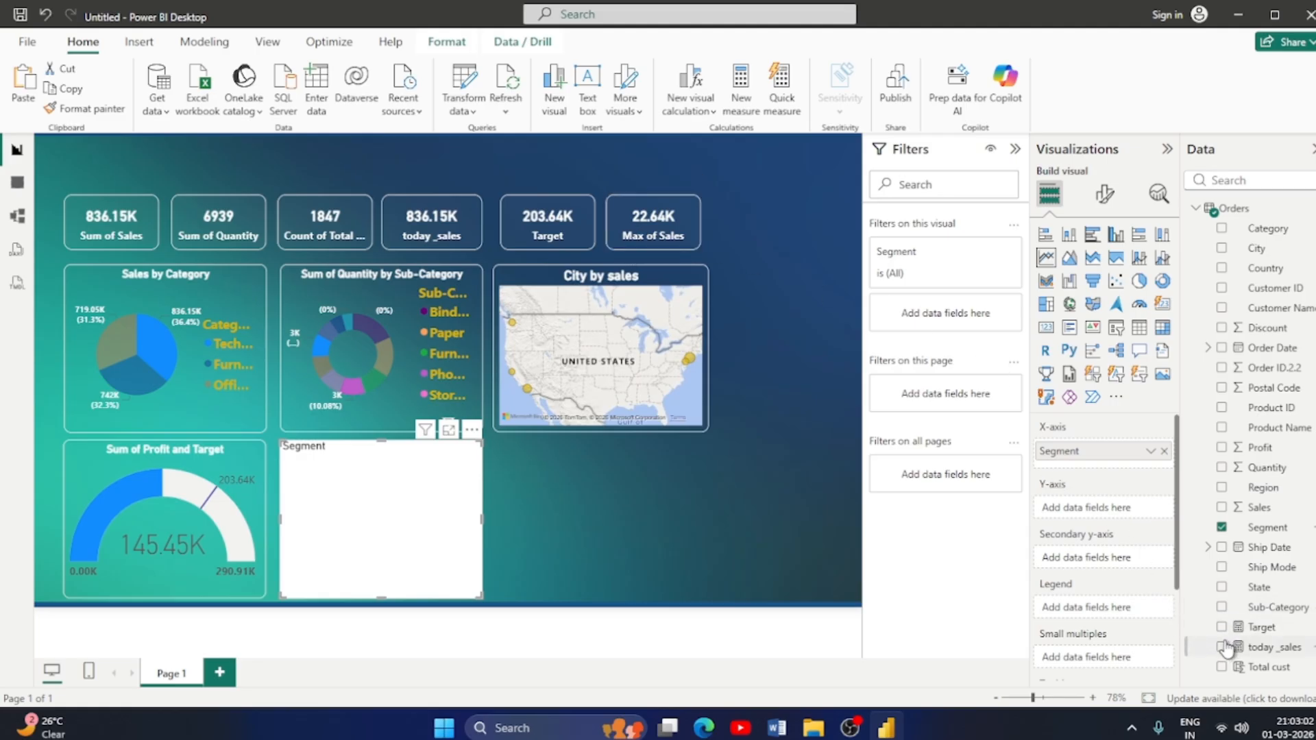
left_click(1221, 508)
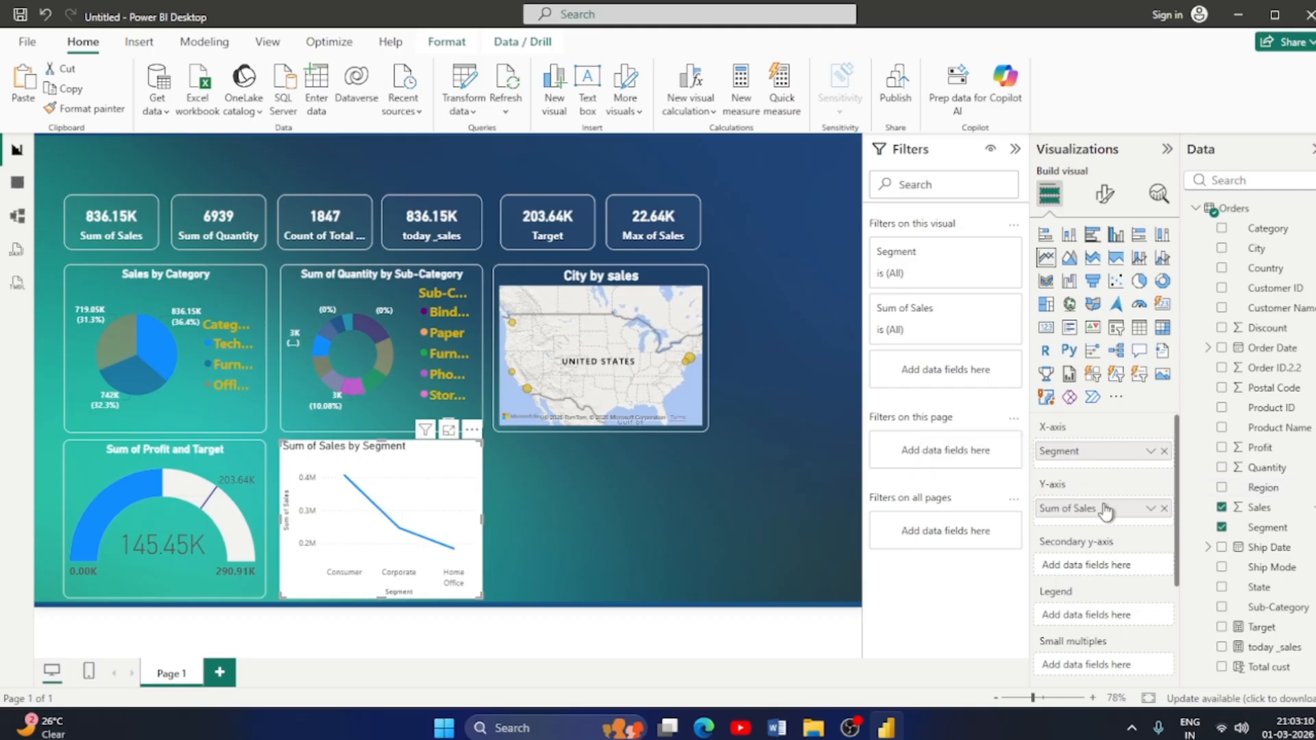
Try Maximum and Average as the aggregation of Sales in the line chart, and return it to Sum.
right_click(1104, 463)
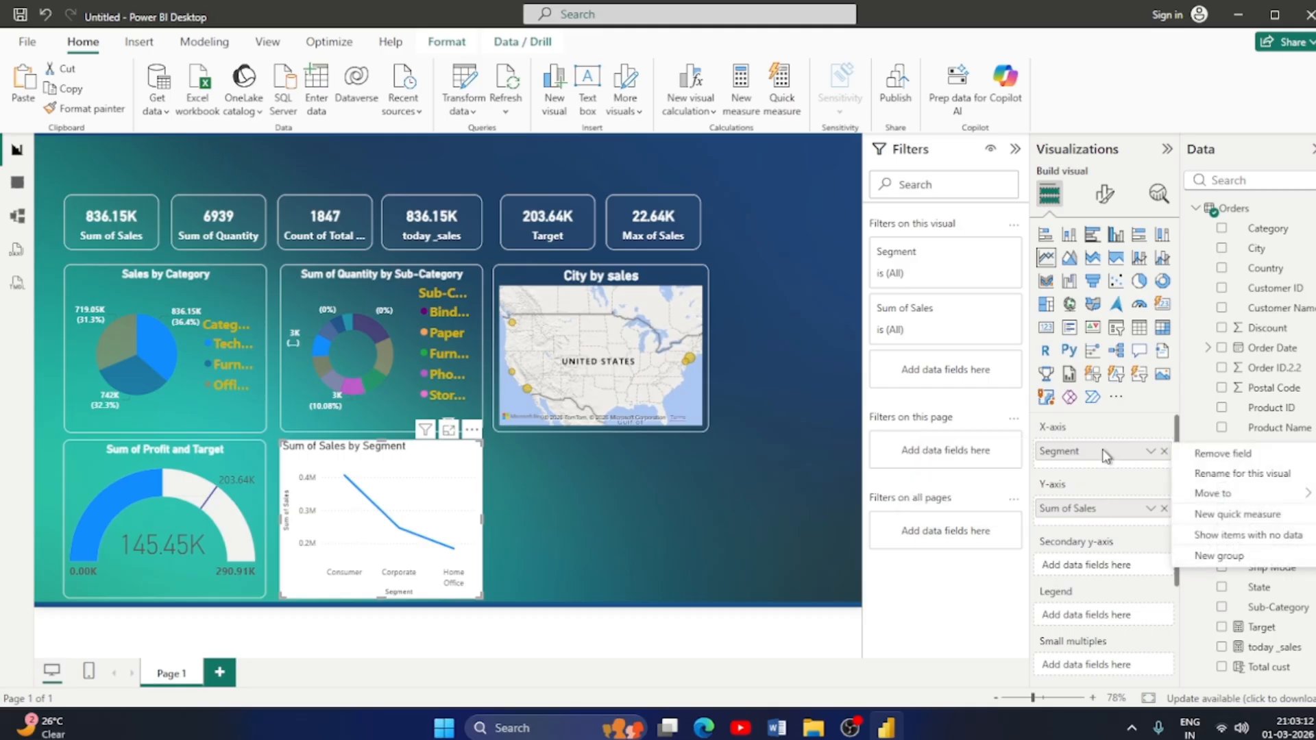
right_click(1110, 509)
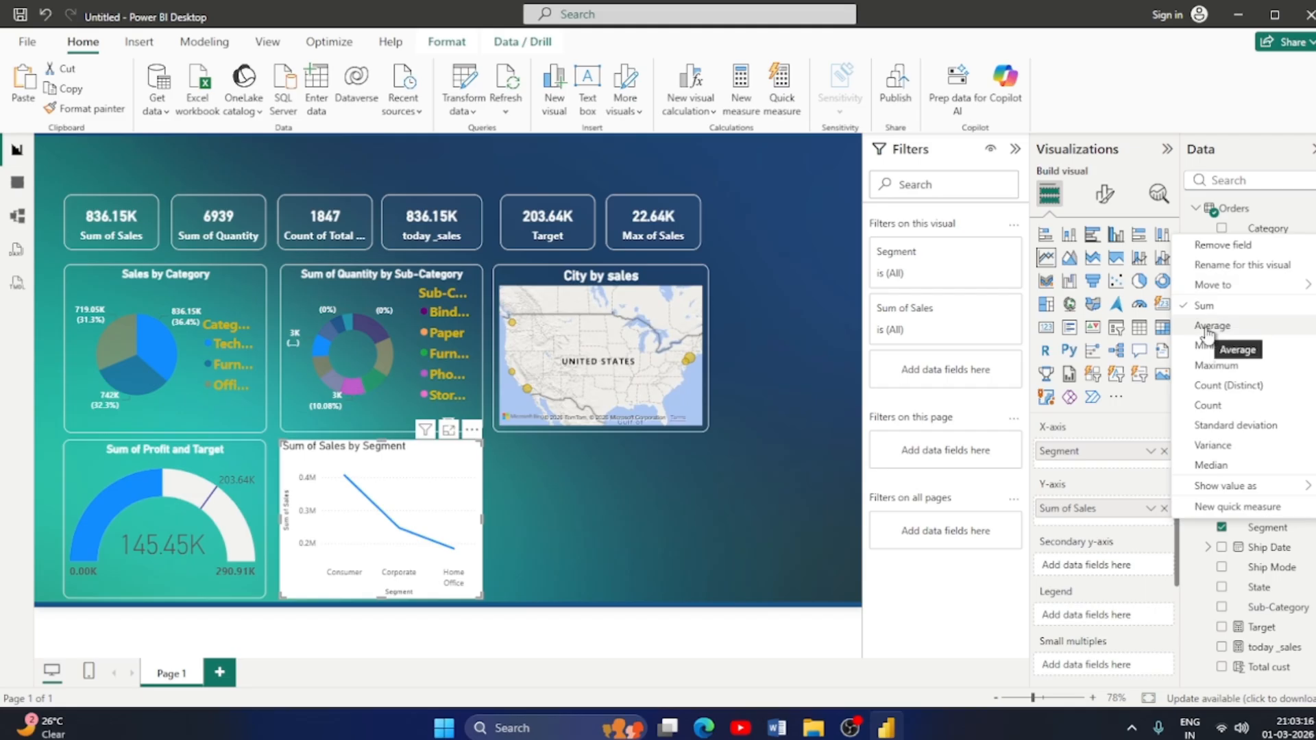
left_click(1213, 366)
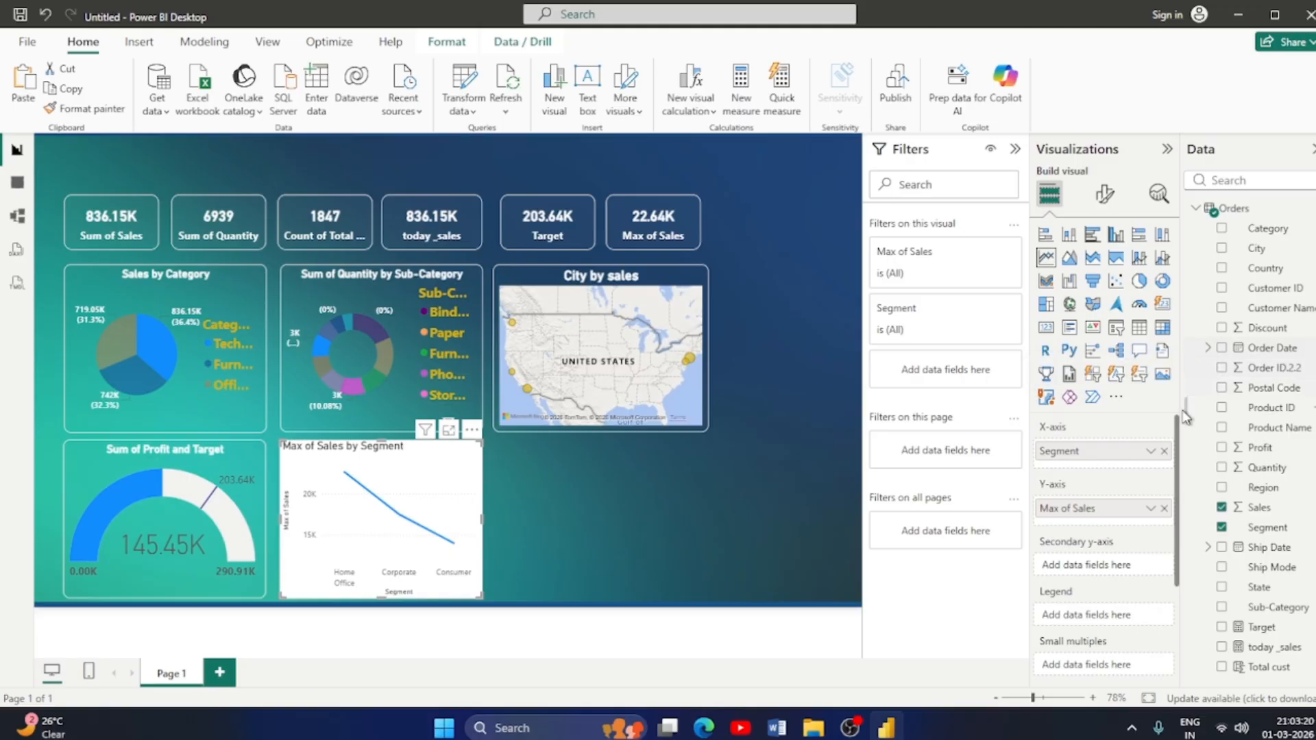
right_click(1126, 508)
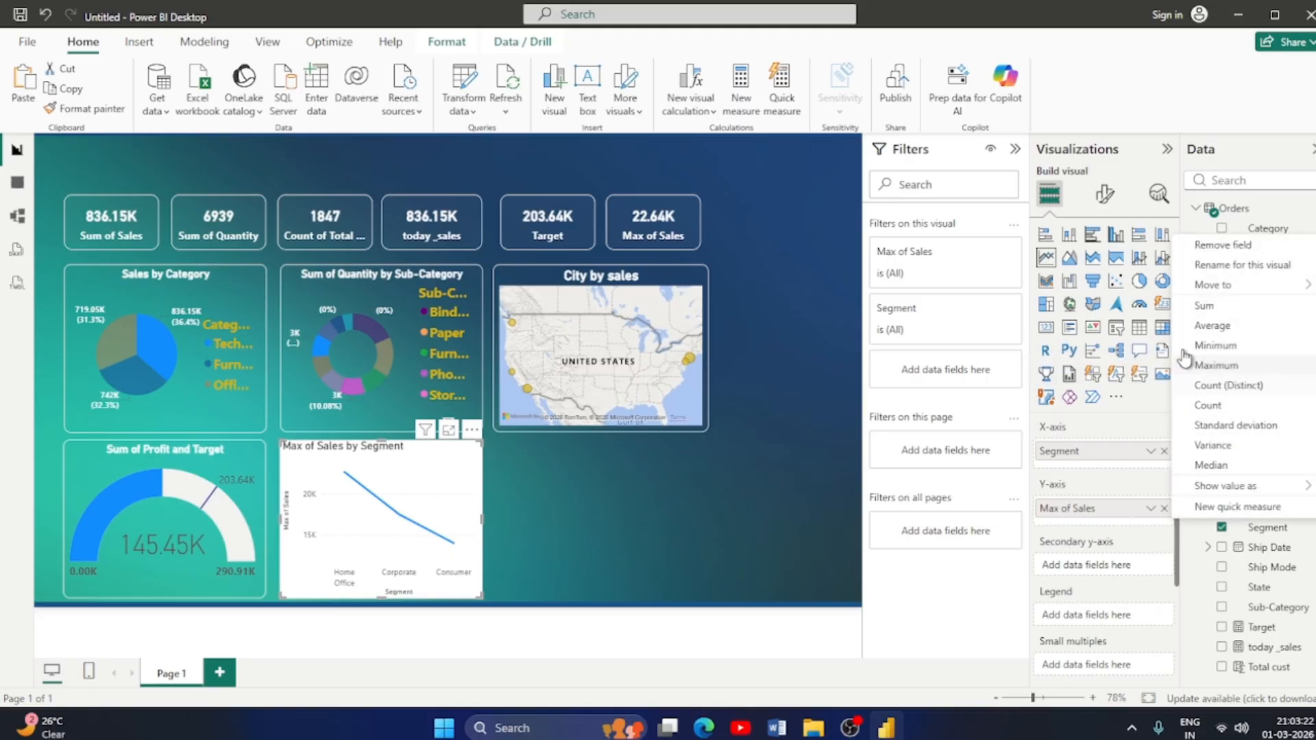
left_click(1203, 328)
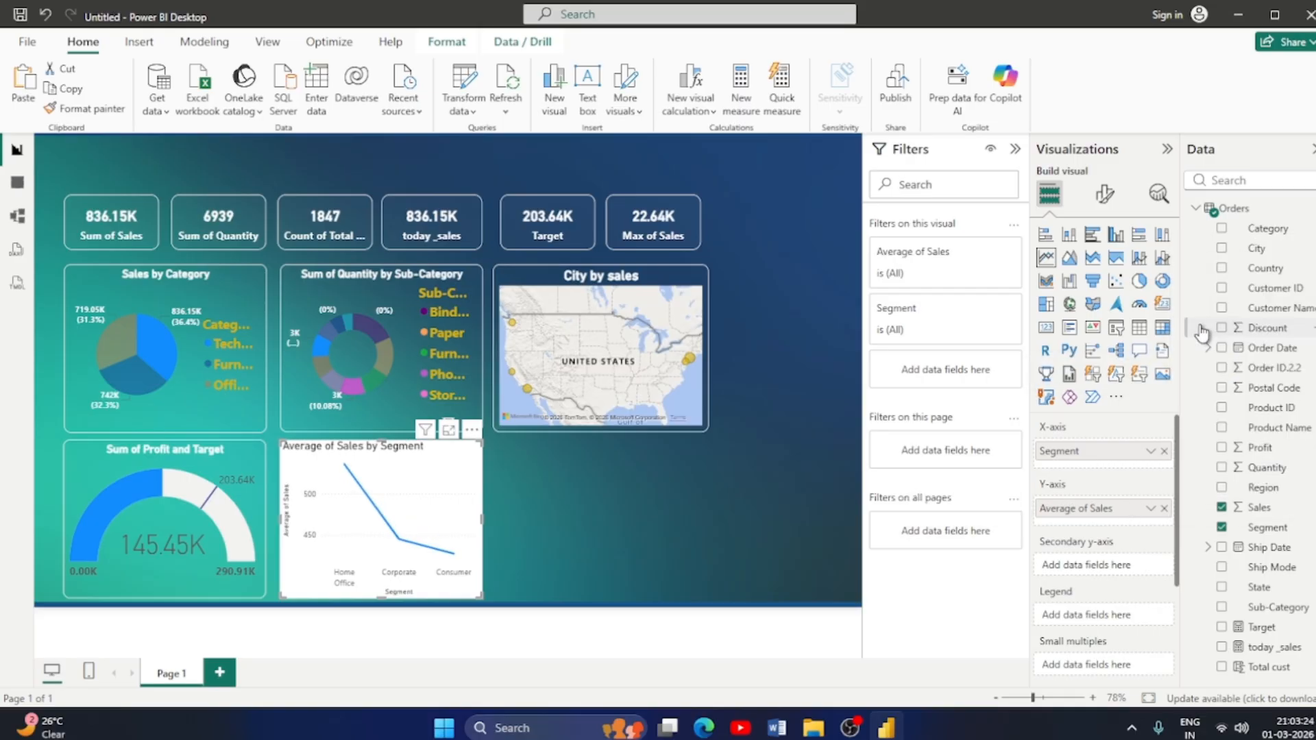
right_click(1124, 511)
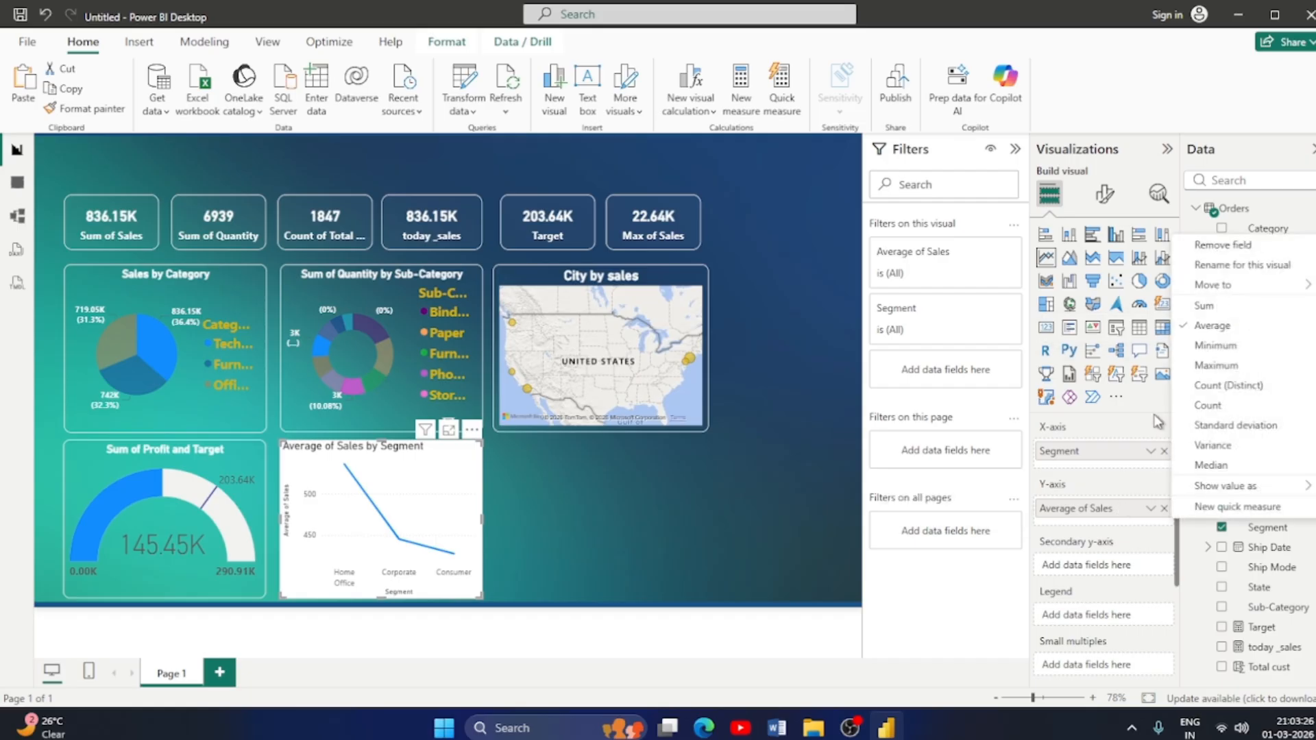
left_click(1200, 307)
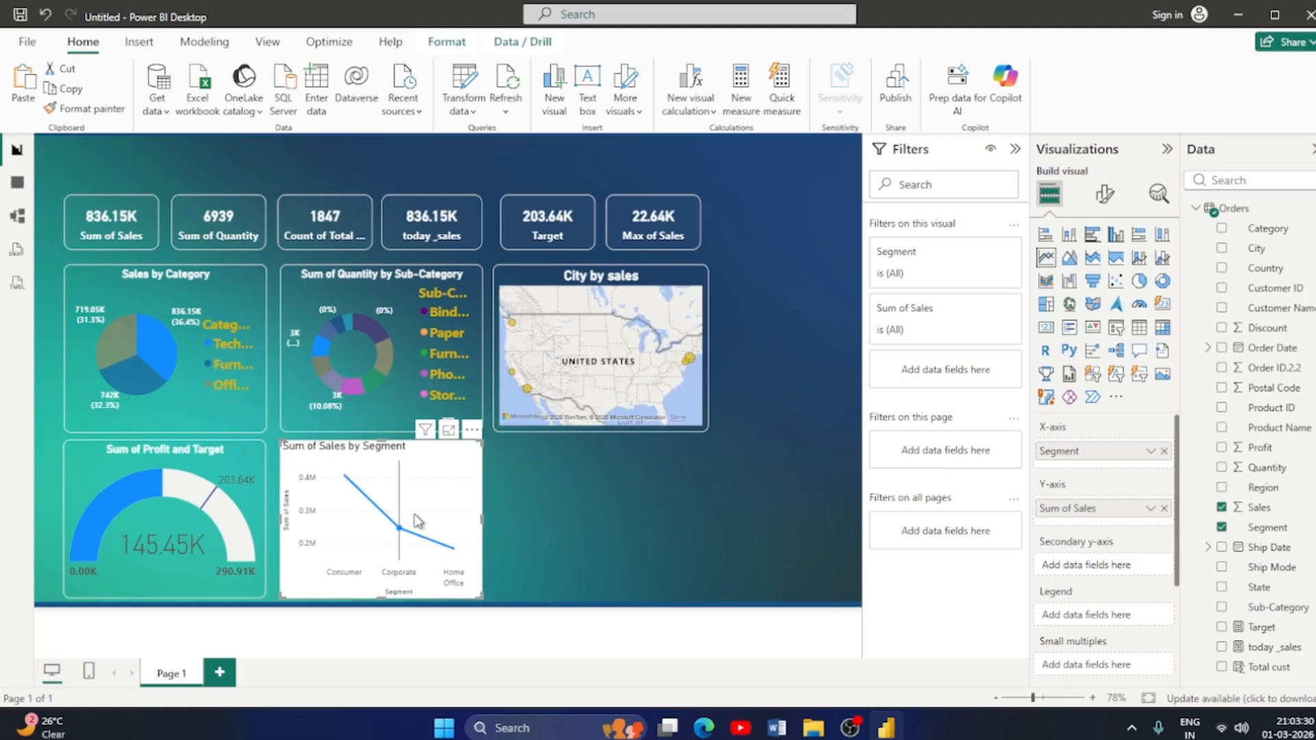
Copy the profit gauge's formatting onto the Sales by Segment line chart with Format Painter.
mouse_move(418, 521)
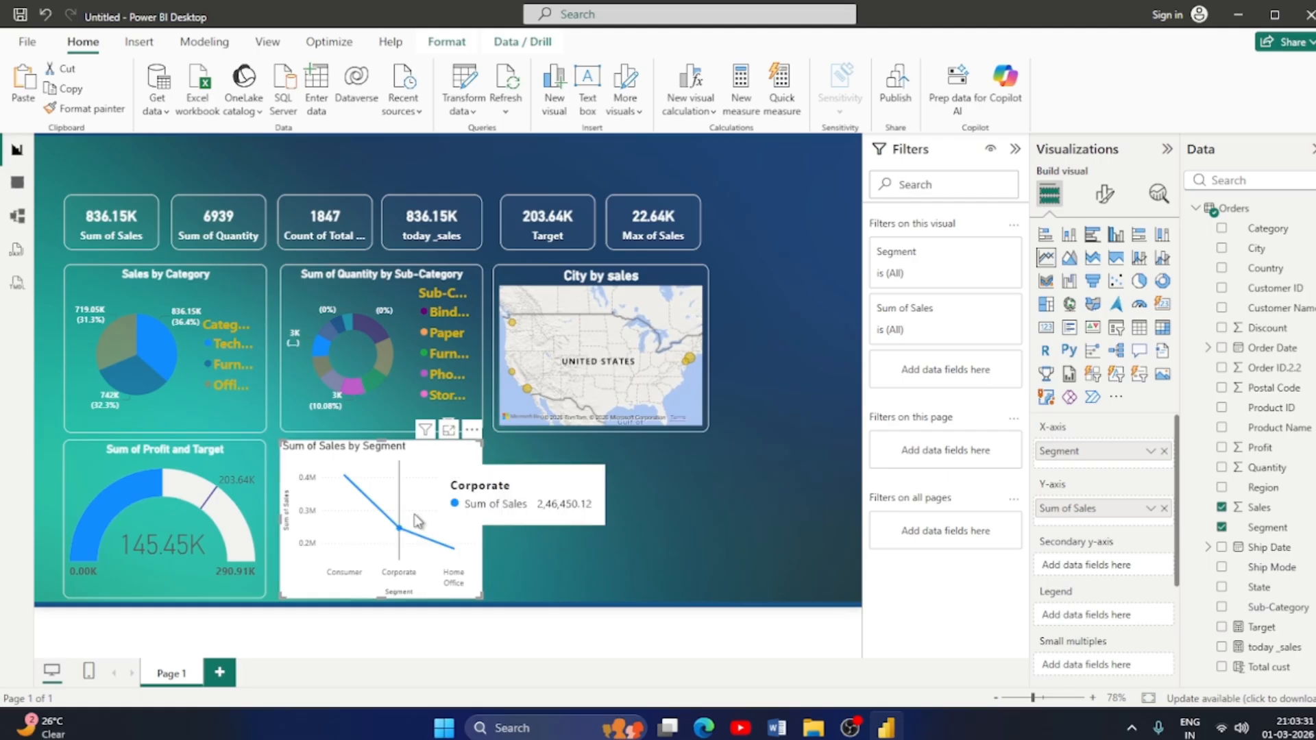
left_click(241, 463)
left_click(103, 108)
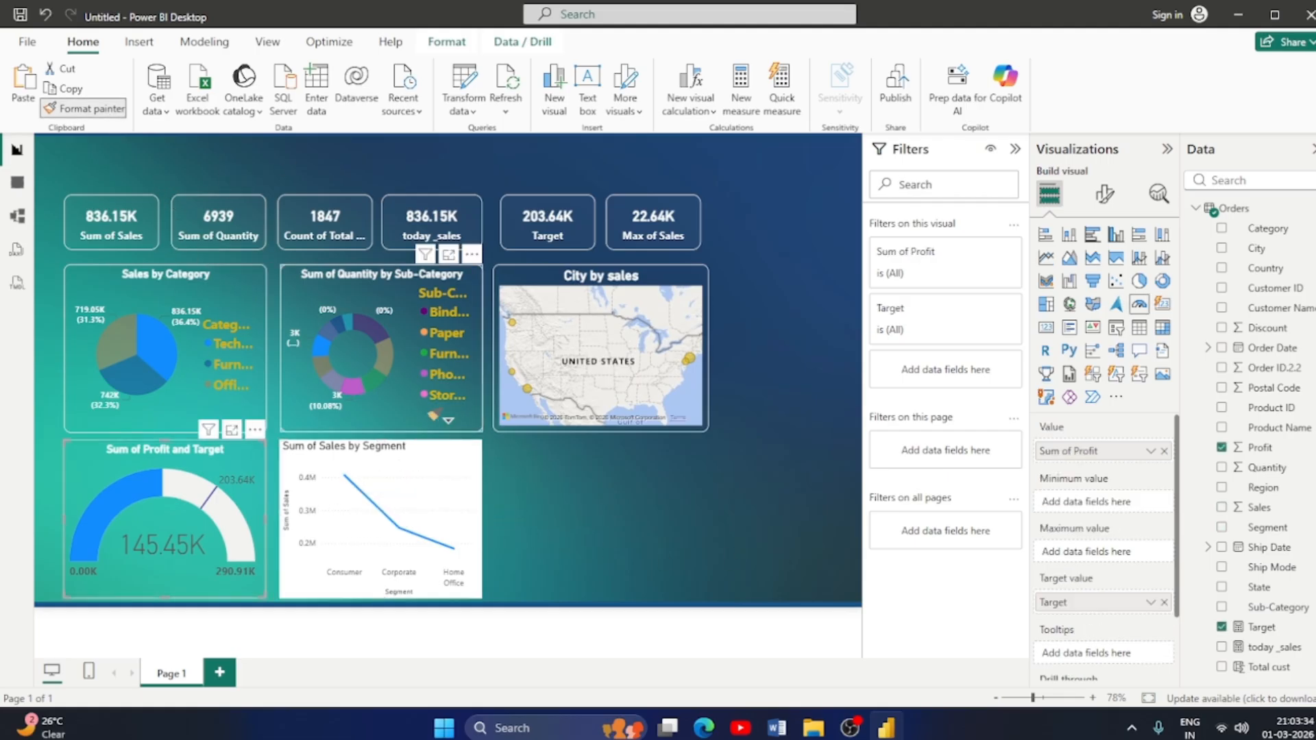
left_click(429, 458)
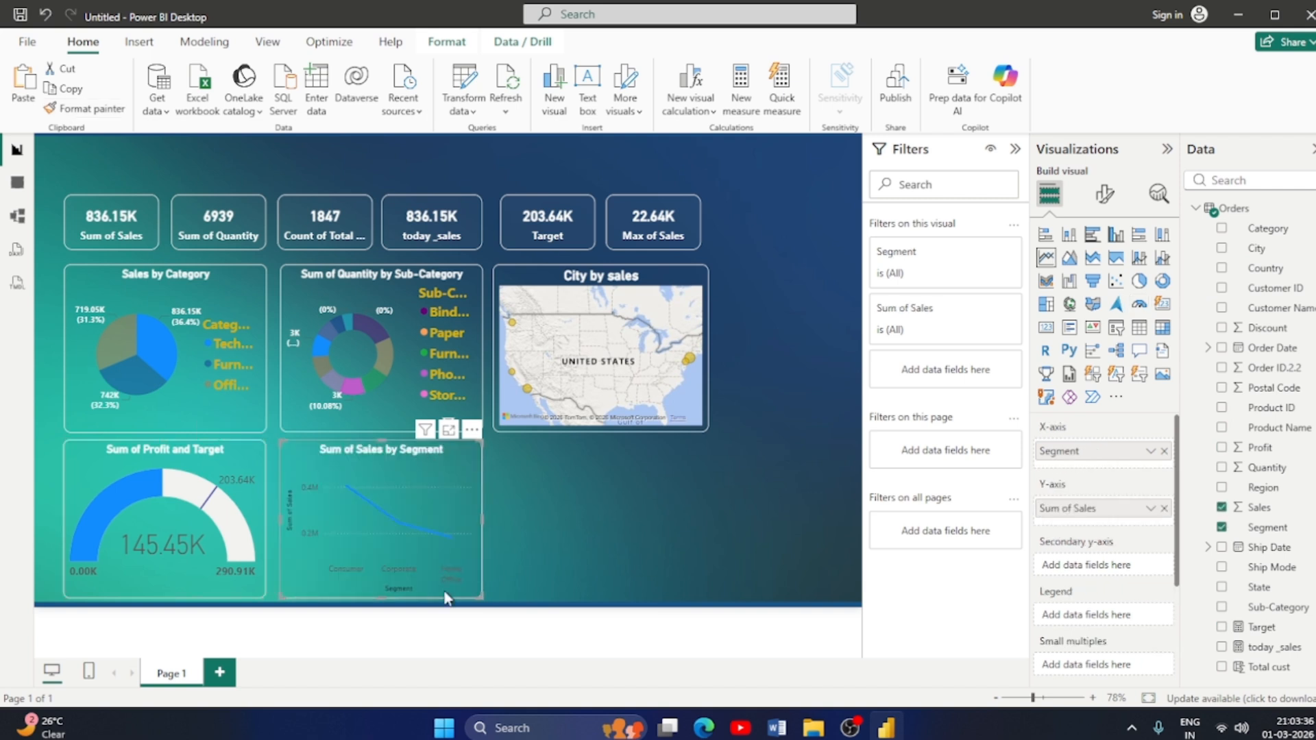
Clear the category selection in the Sales by Category pie chart and select the Corporate point in the line chart.
left_click(203, 404)
left_click(450, 481)
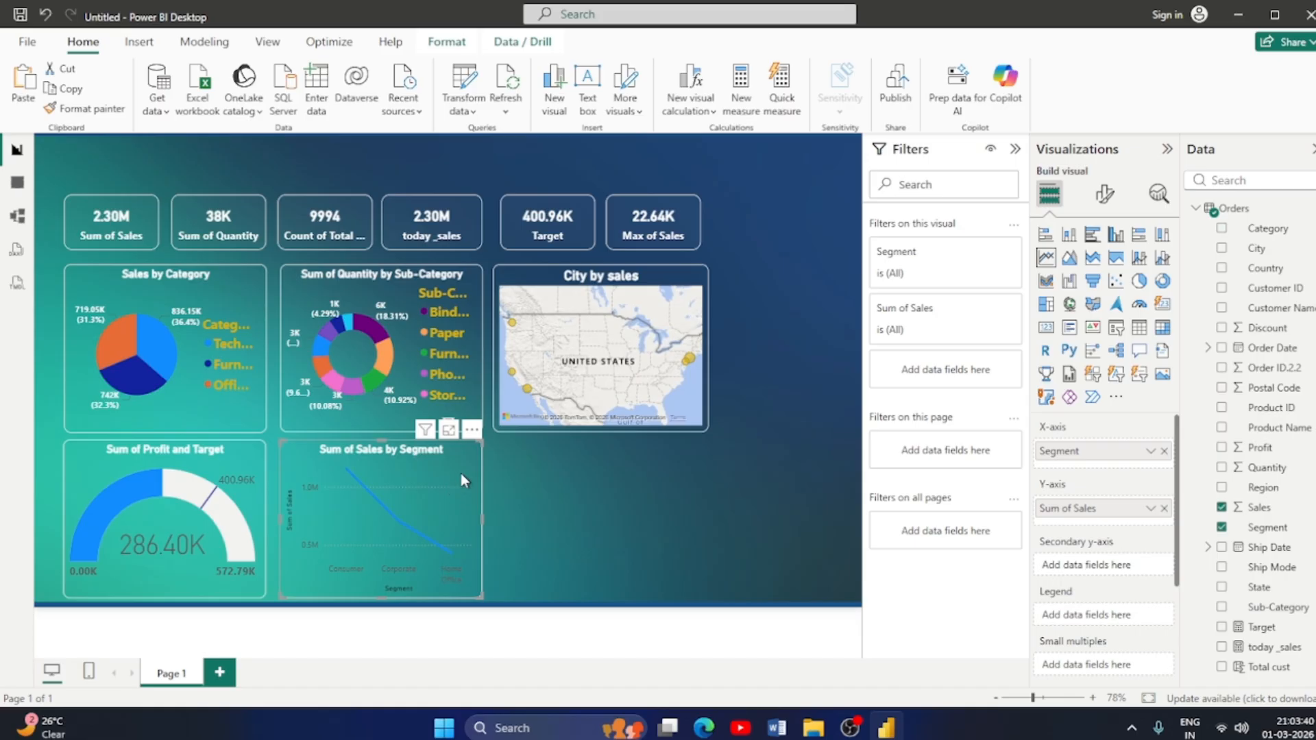
left_click(414, 532)
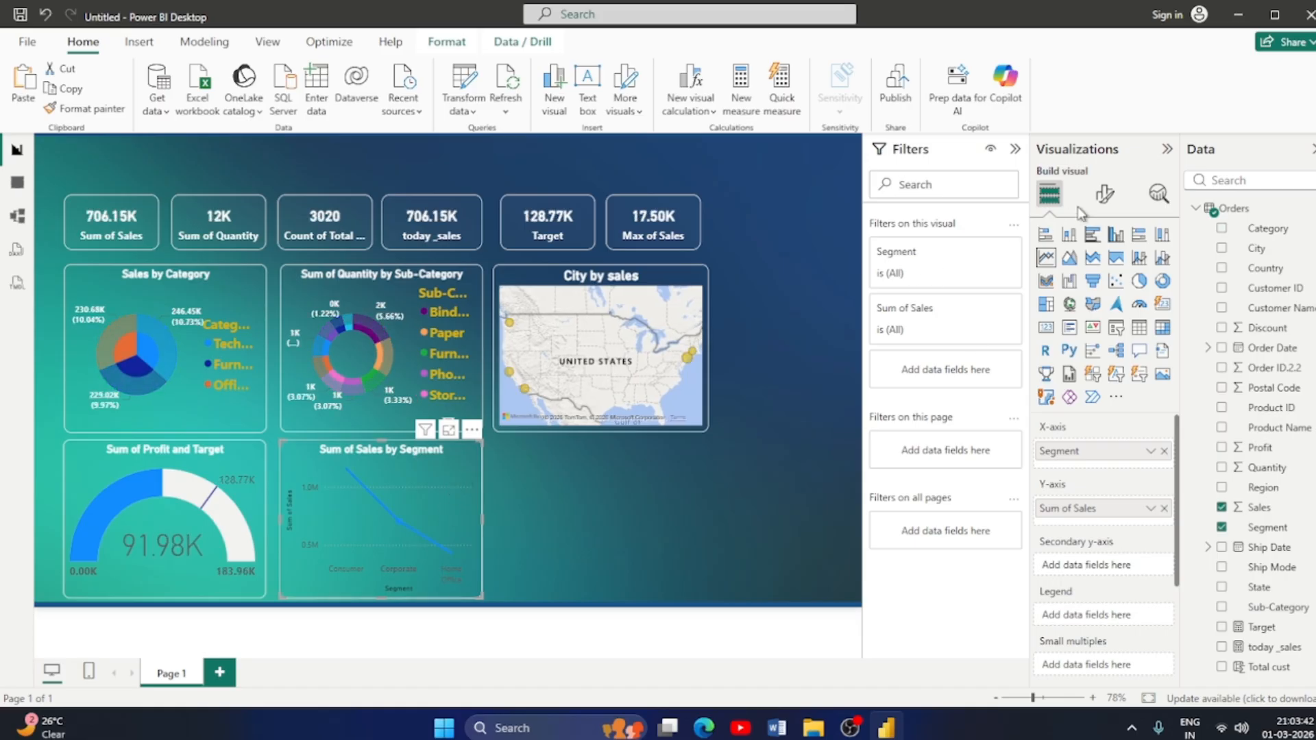
Examine the line chart's secondary y-axis options and its general effects settings for background, border and shadow.
left_click(1104, 194)
left_click(1044, 377)
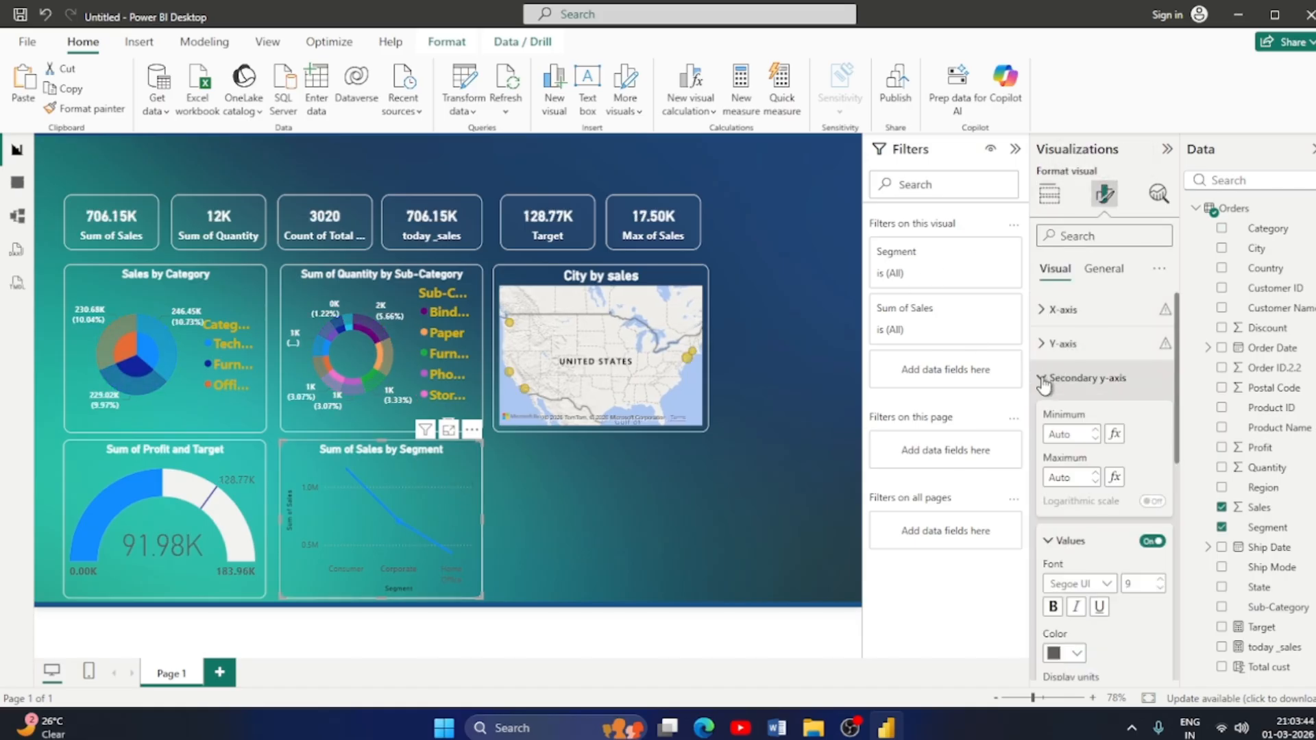
left_click(1051, 387)
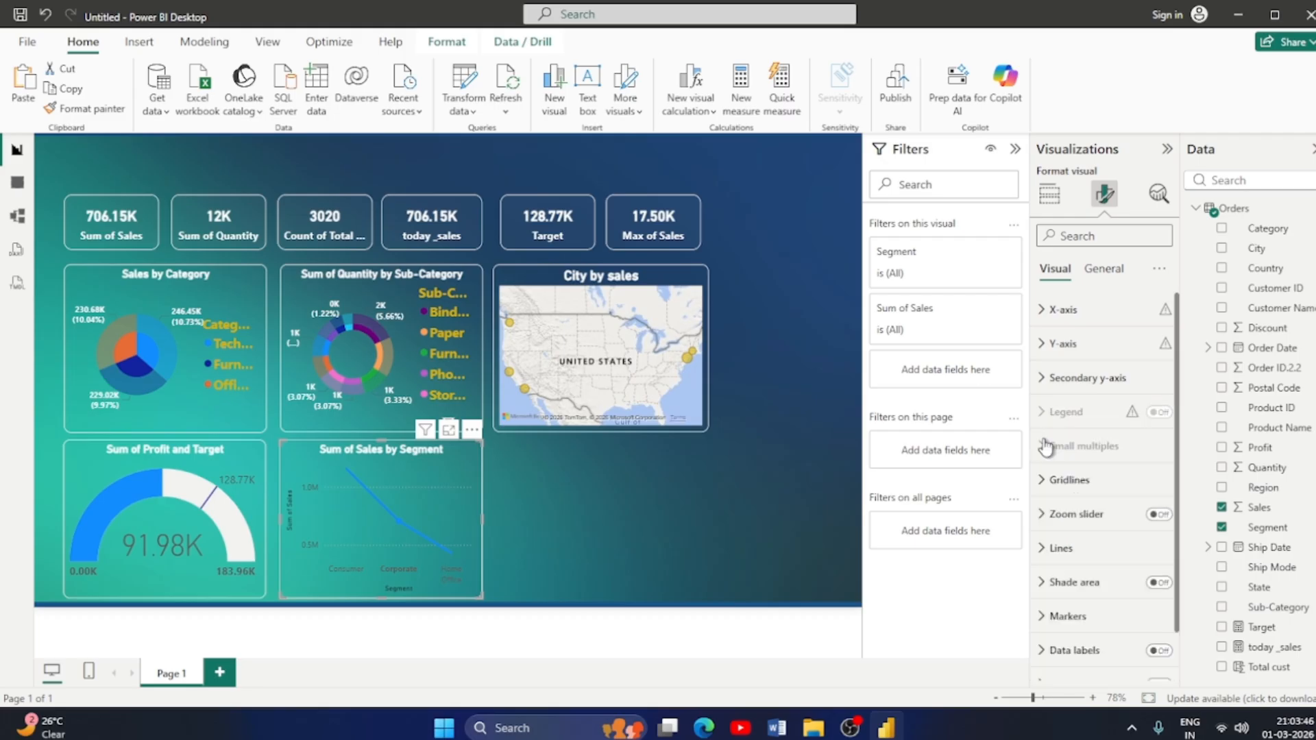
left_click(1044, 389)
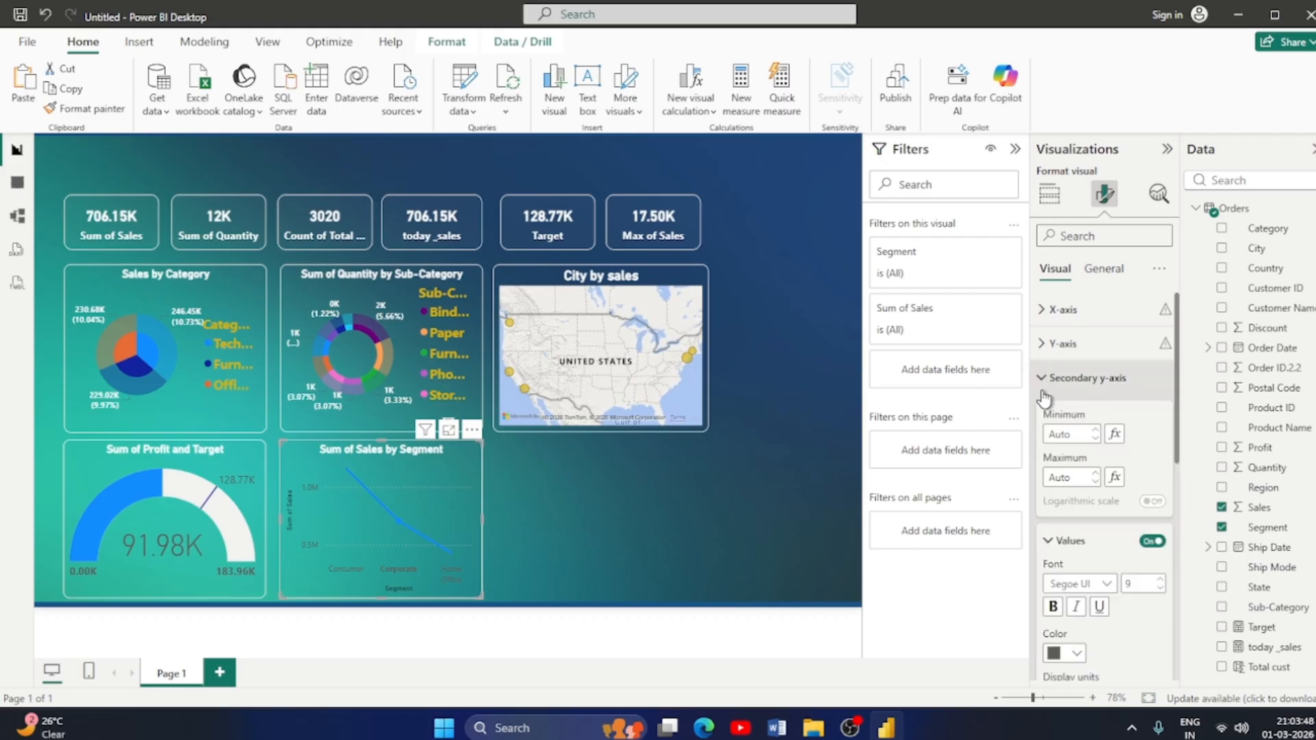
left_click(1044, 390)
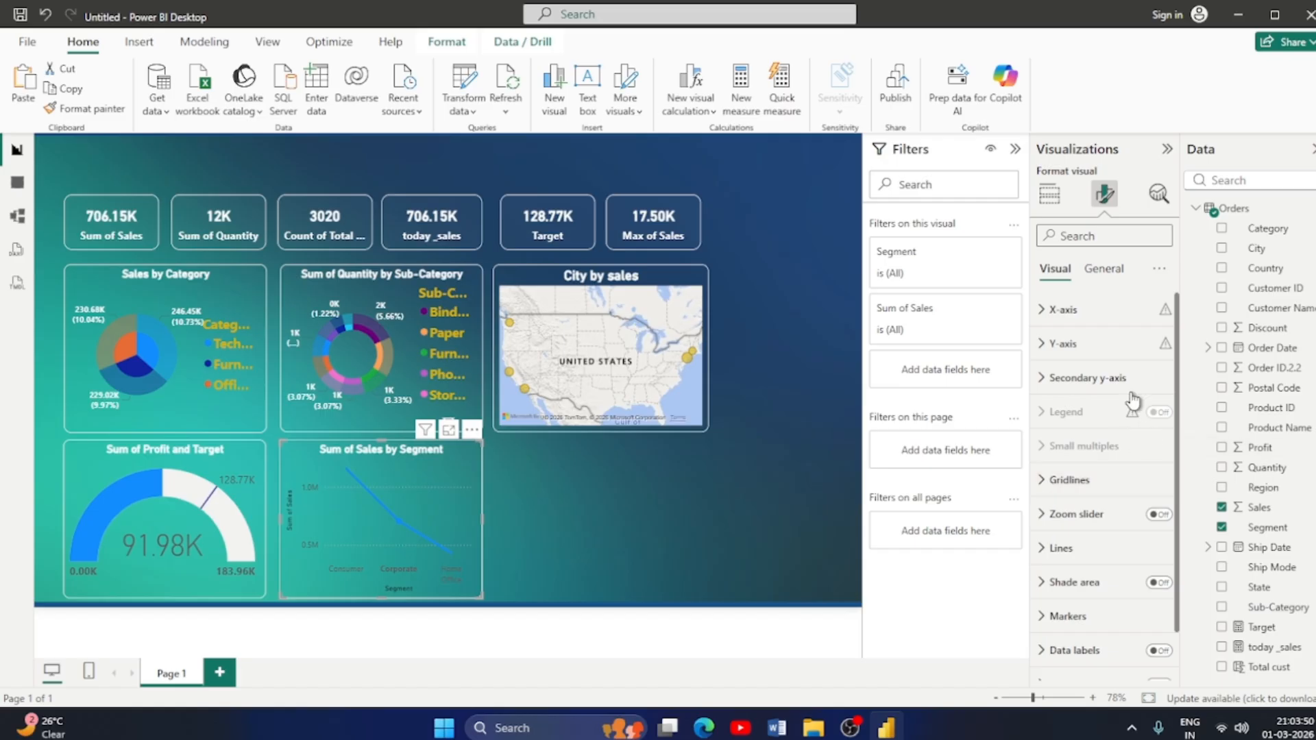
left_click(1103, 269)
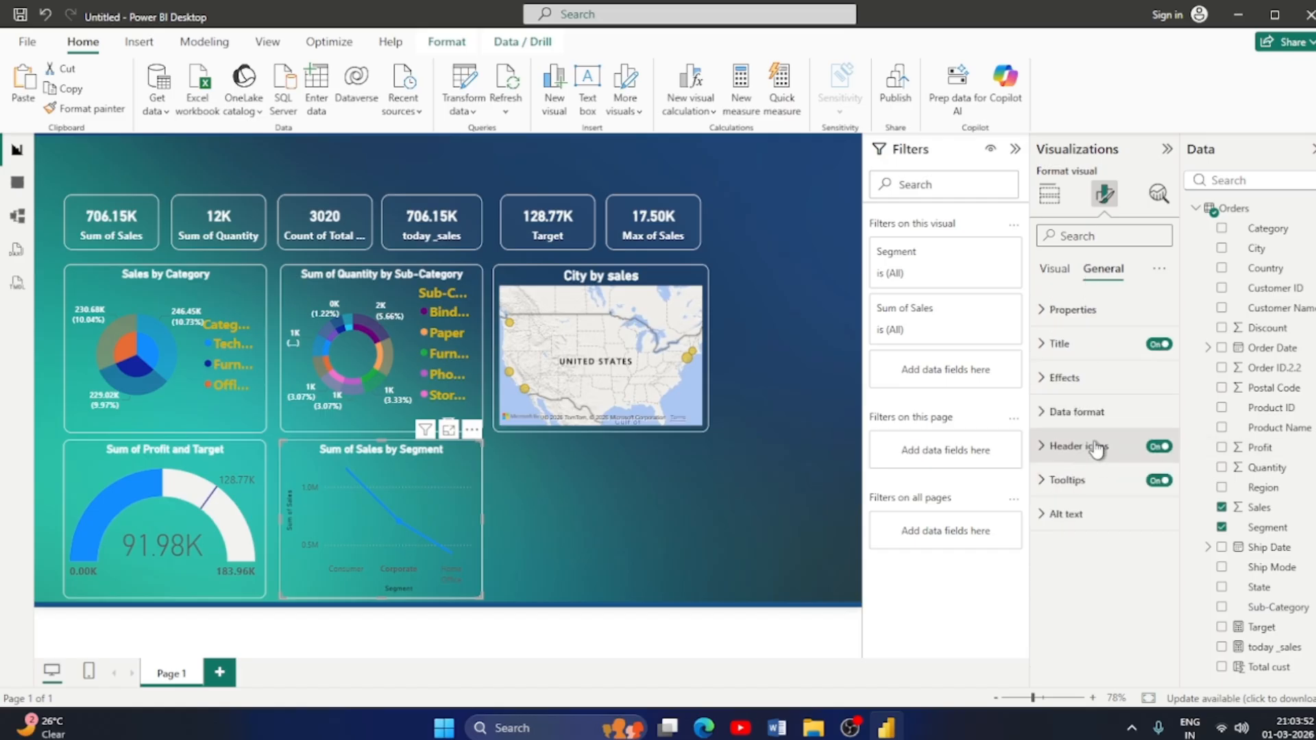
left_click(1061, 378)
scroll(1069, 480, "down", 3)
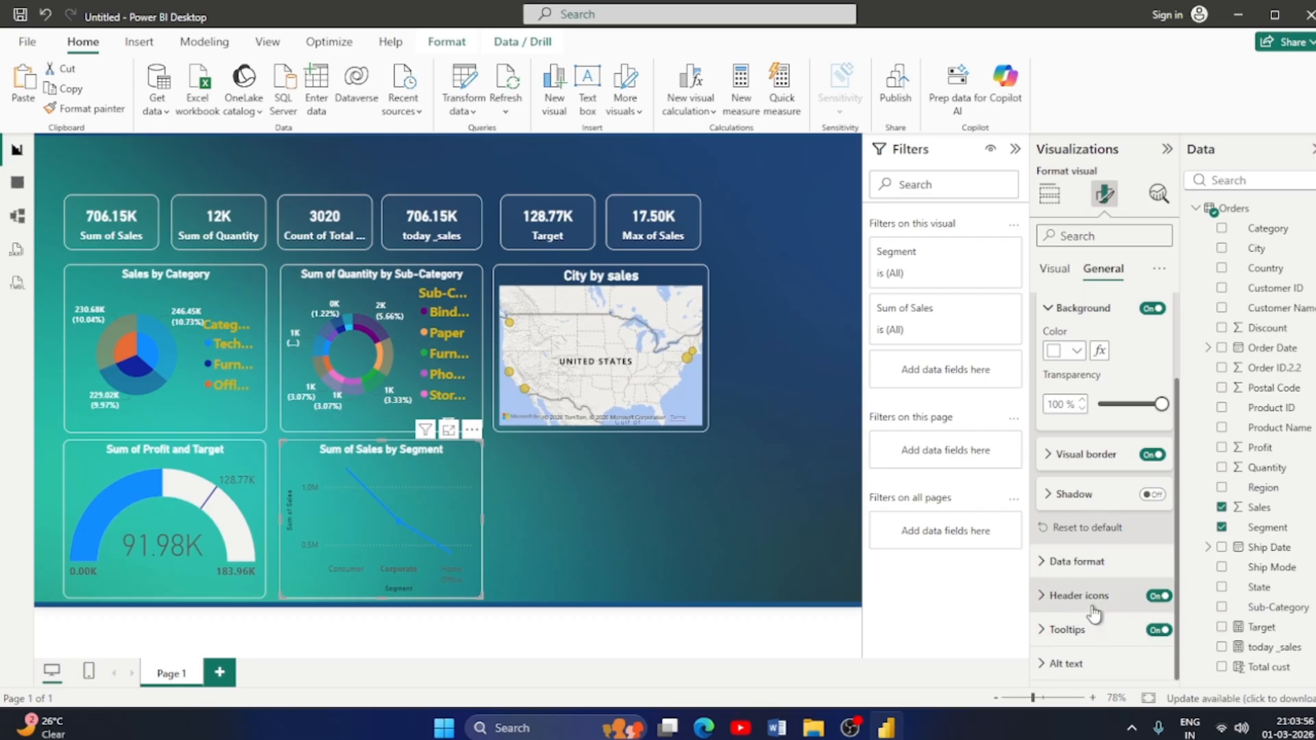
scroll(1094, 617, "up", 3)
left_click(1040, 381)
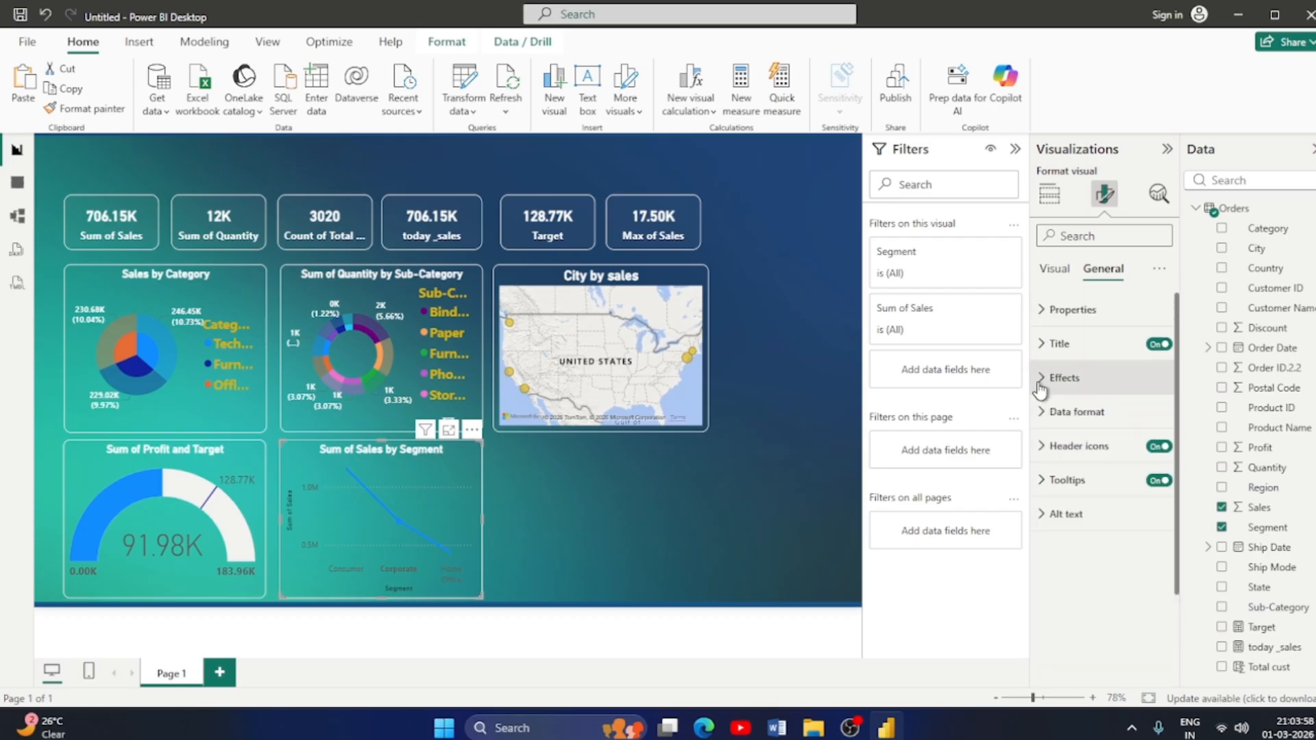
Keep the Sales by Segment line settings applied to all categories and set the line's join type to Bevel.
left_click(1054, 268)
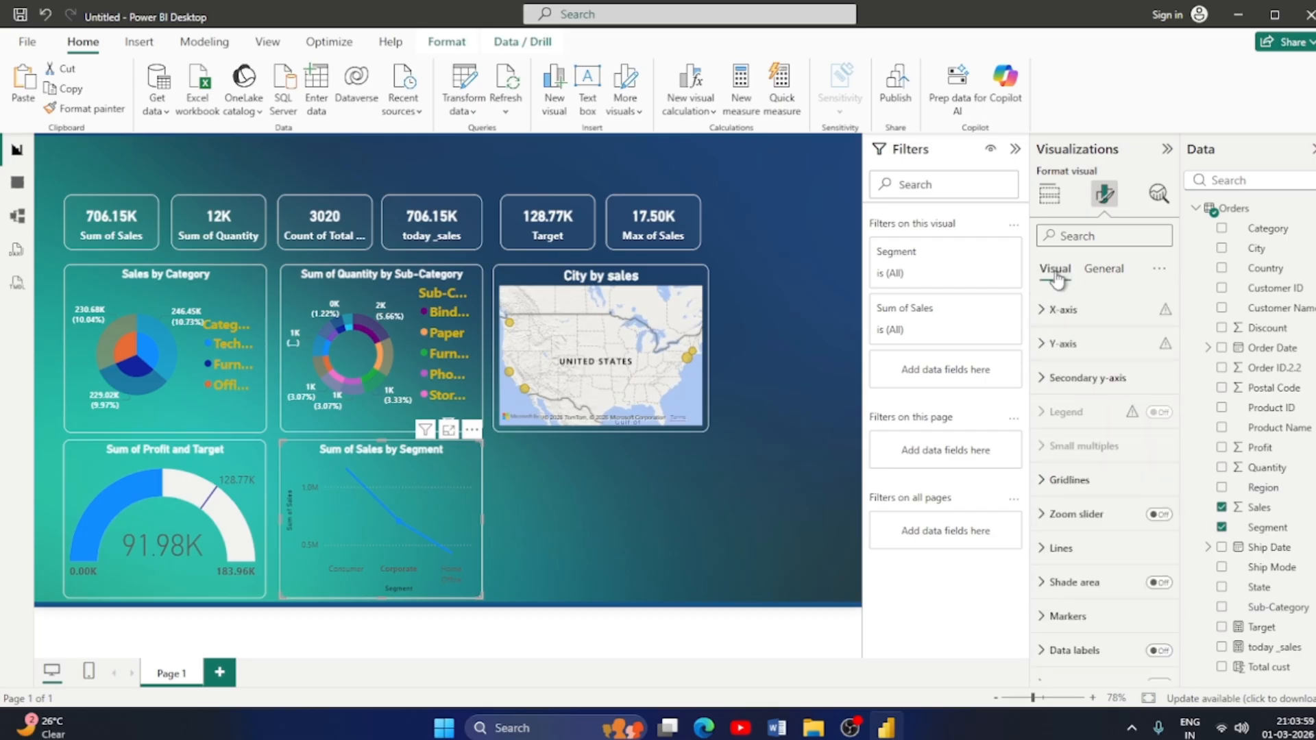
left_click(1042, 548)
scroll(1096, 521, "down", 3)
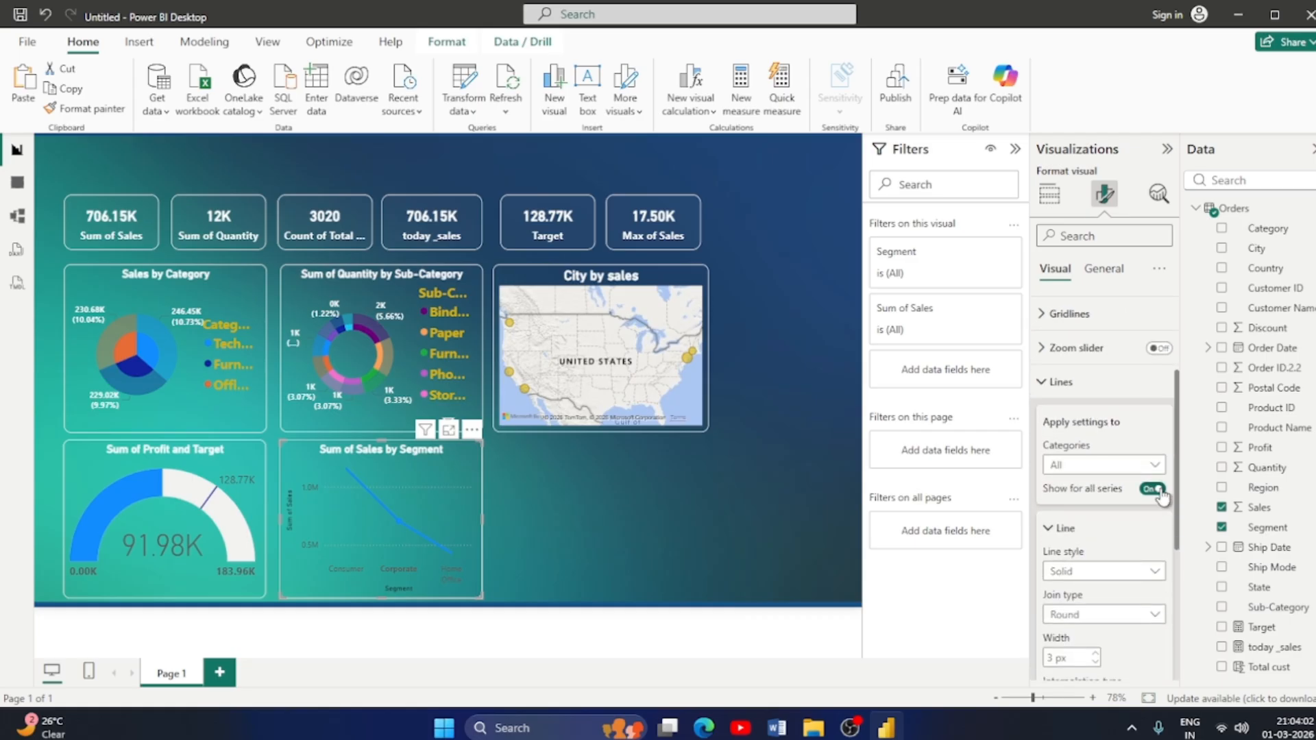
left_click(1157, 466)
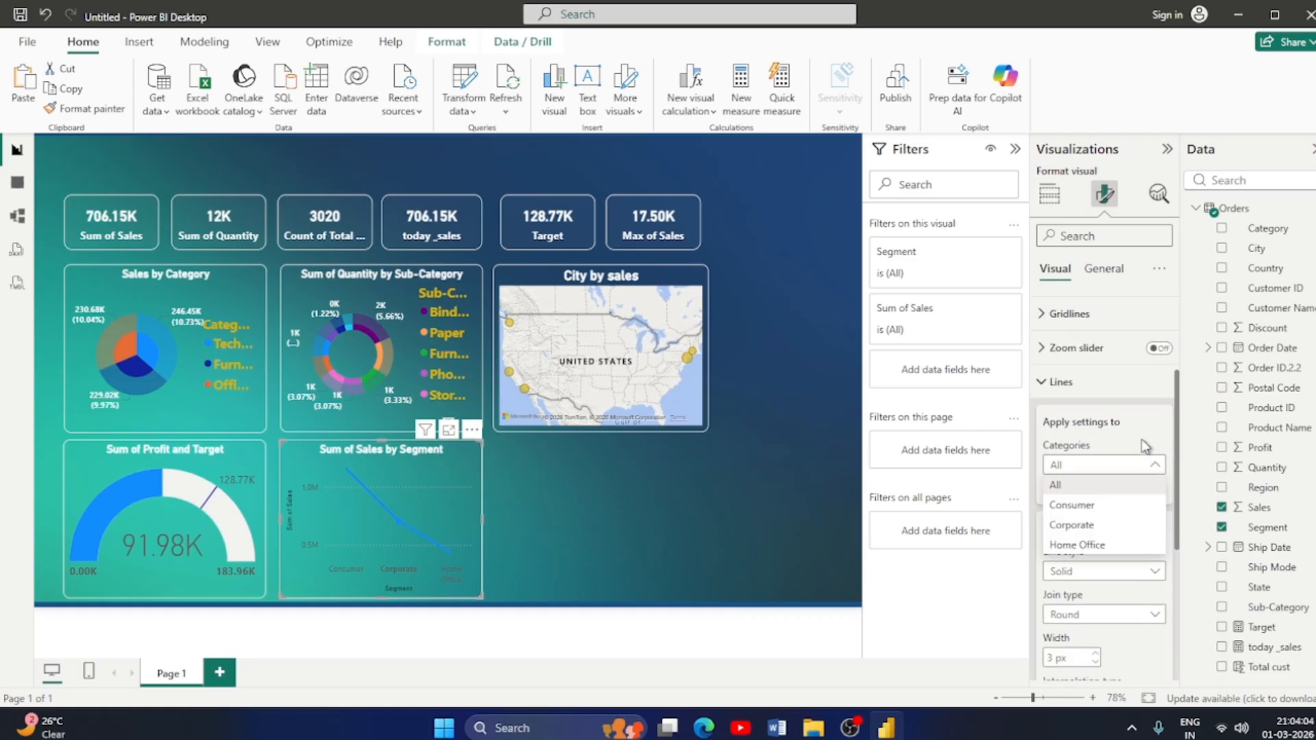
left_click(1128, 488)
left_click(1078, 573)
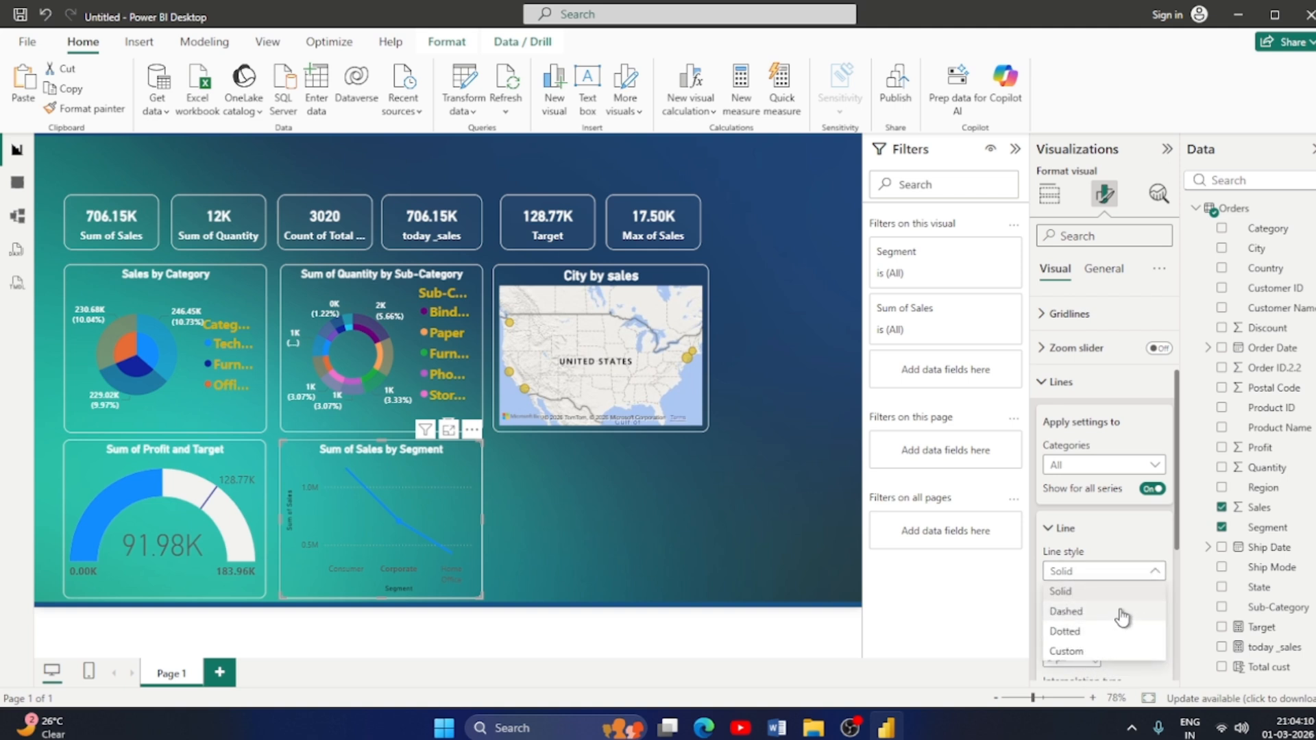
left_click(1128, 545)
scroll(1108, 597, "down", 1)
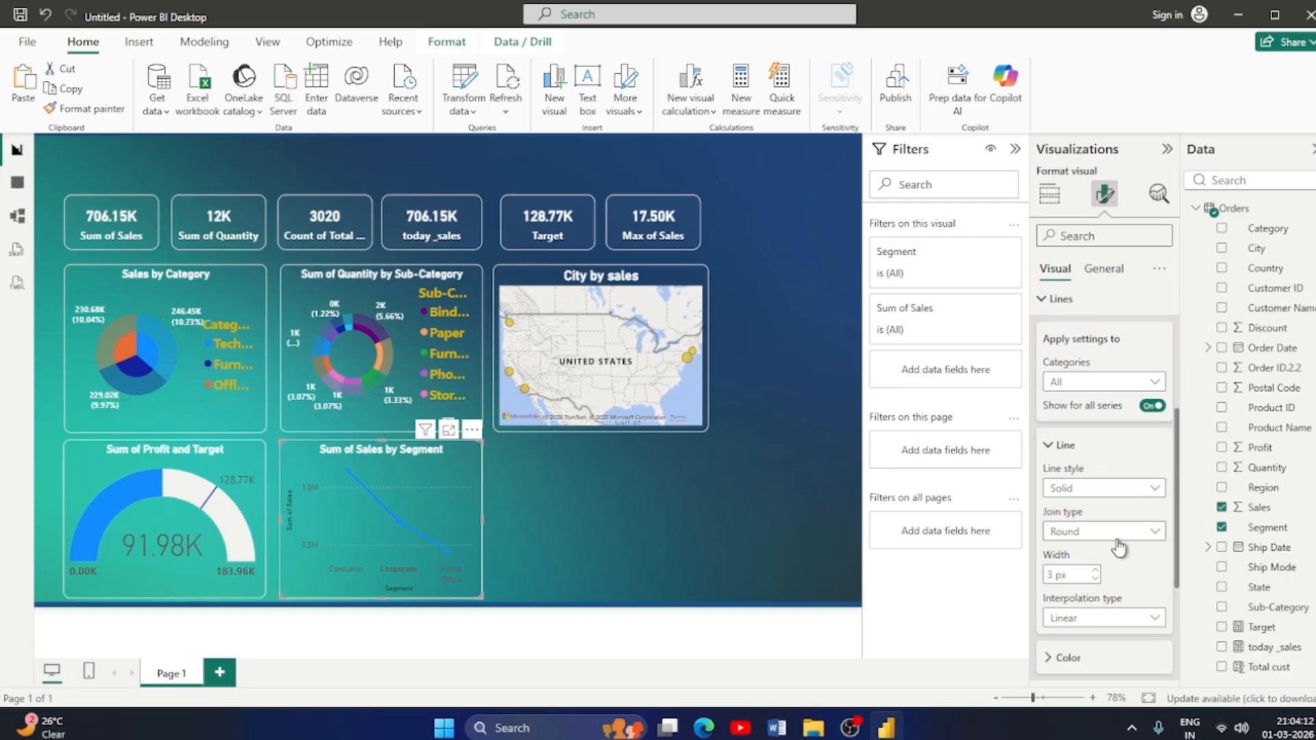
left_click(1154, 535)
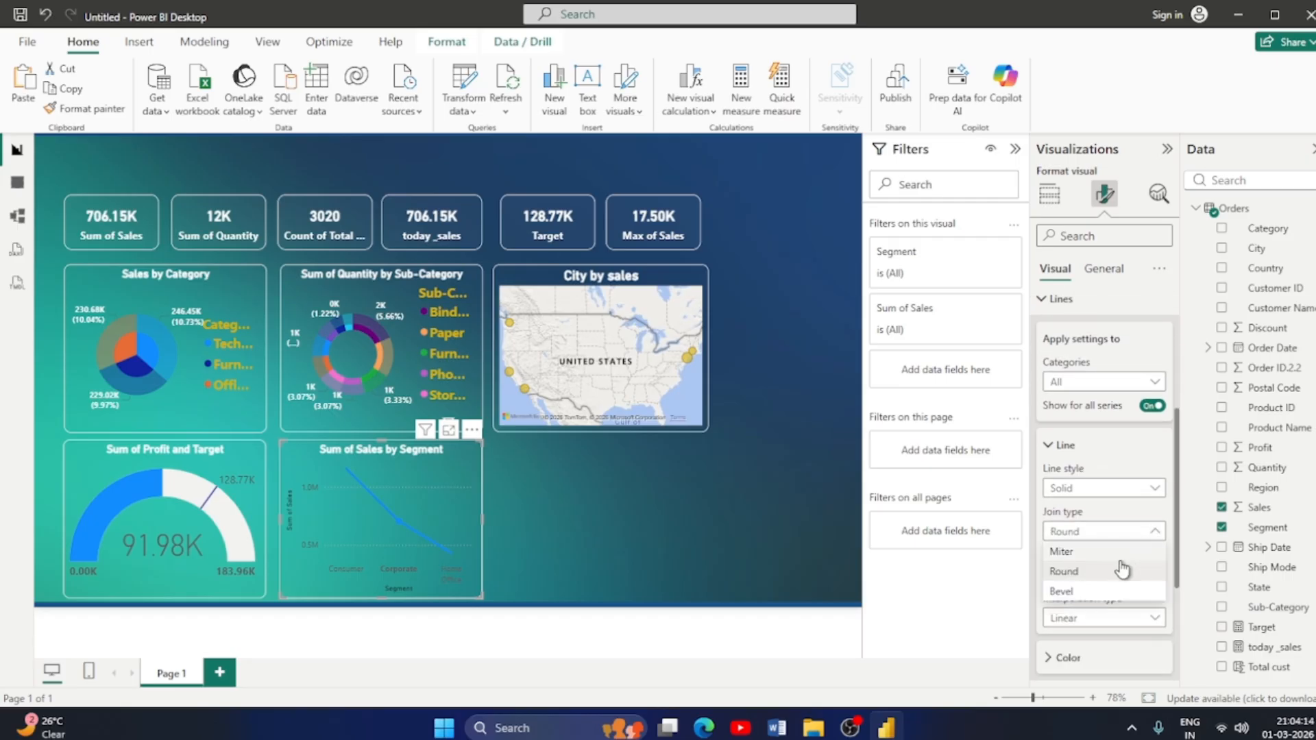
left_click(1081, 592)
Try the Custom line style on the Sales by Segment chart, and set the line style to Dashed.
left_click(1134, 492)
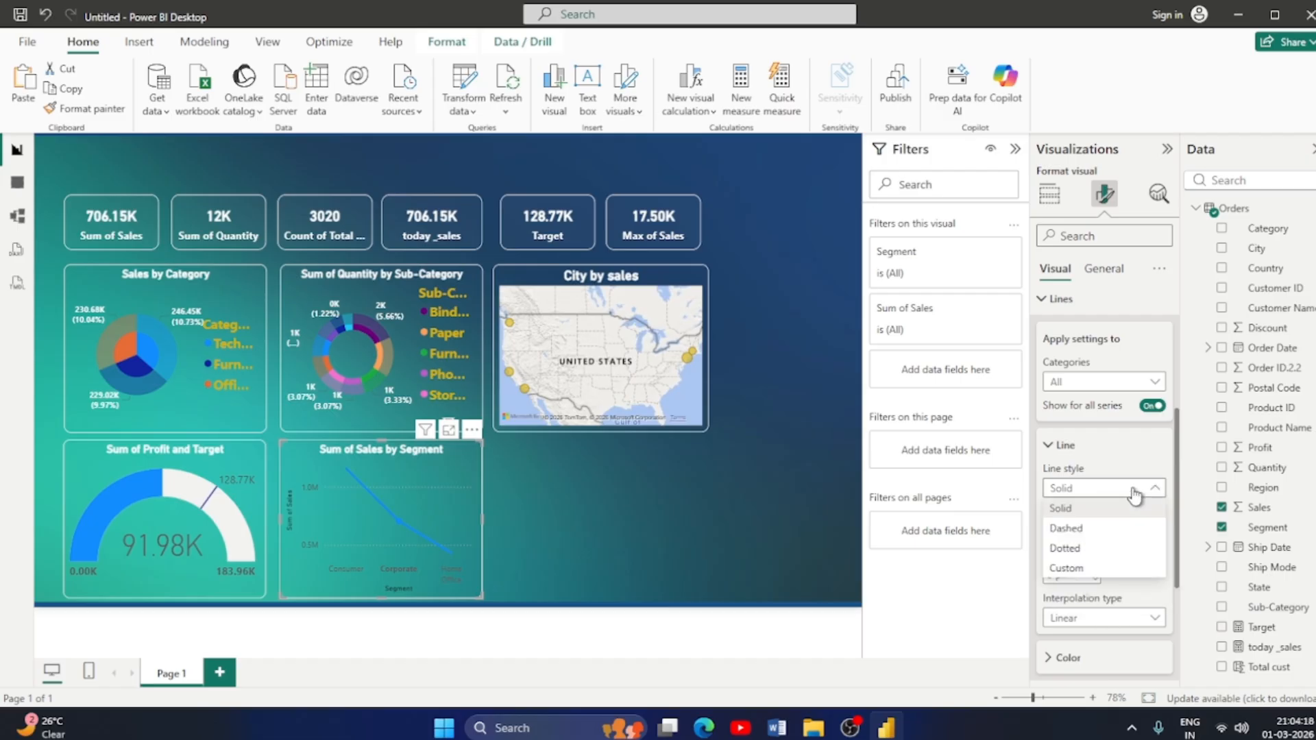
left_click(1073, 568)
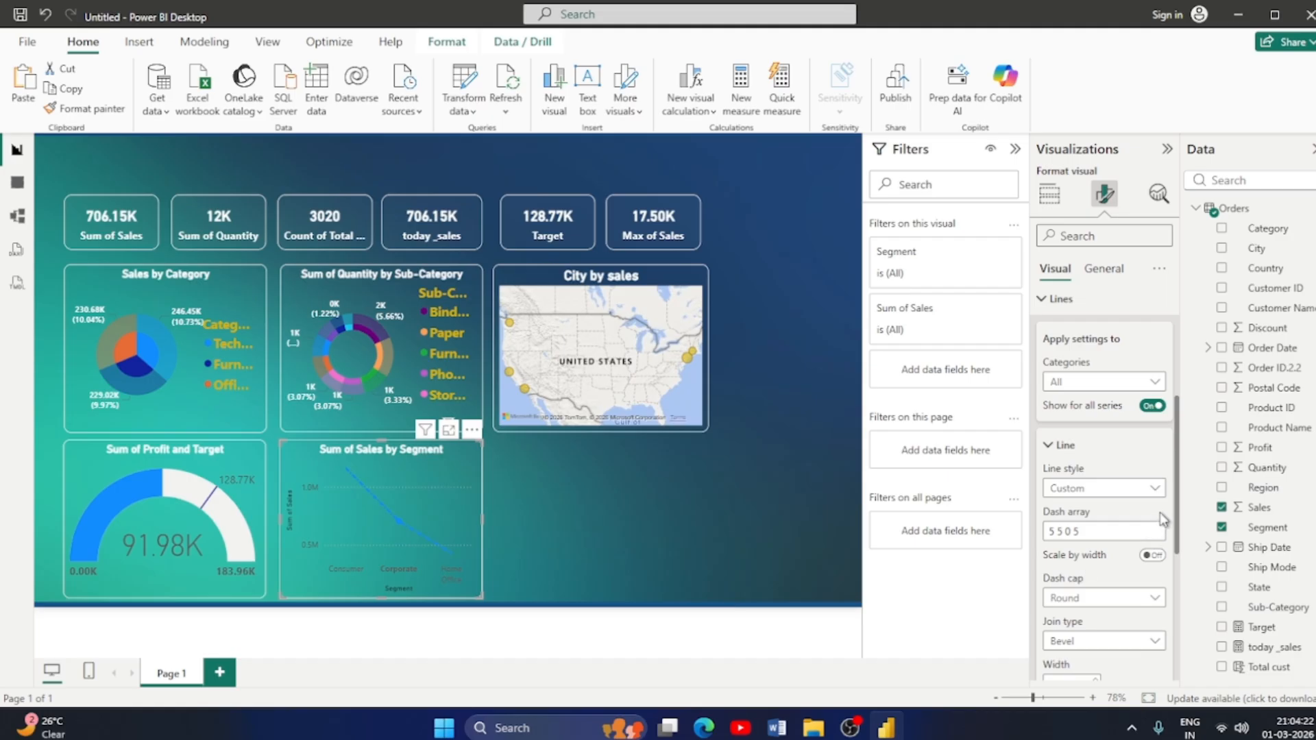
left_click(1152, 488)
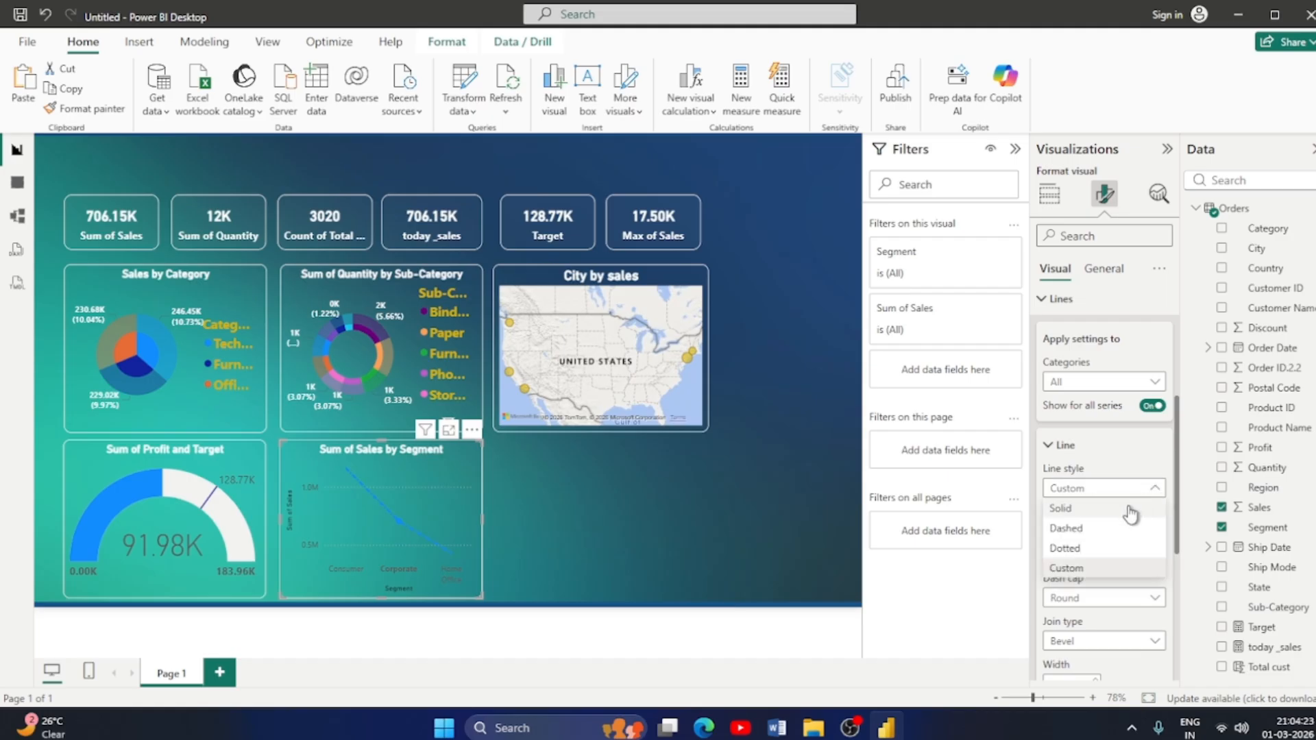
left_click(1073, 530)
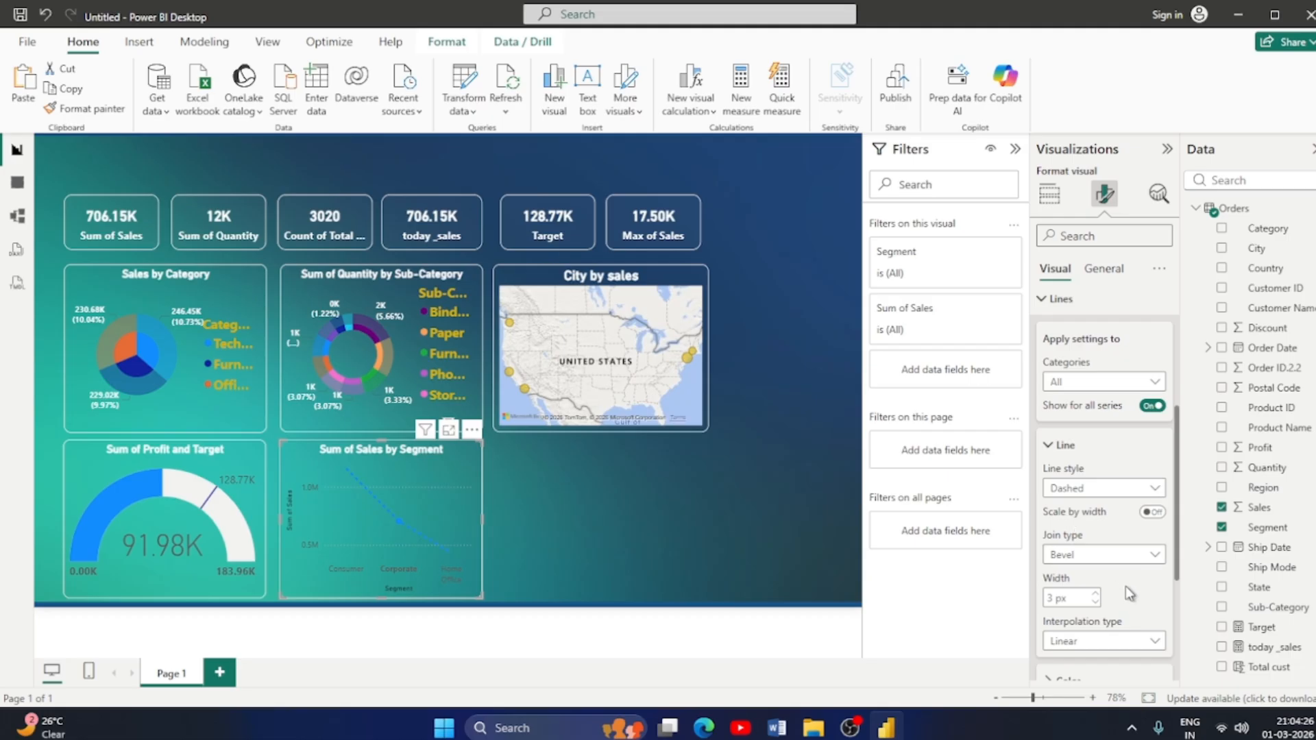
Try showing markers for all categories in the Sales by Segment line chart, and turn them off again.
scroll(1129, 593, "down", 3)
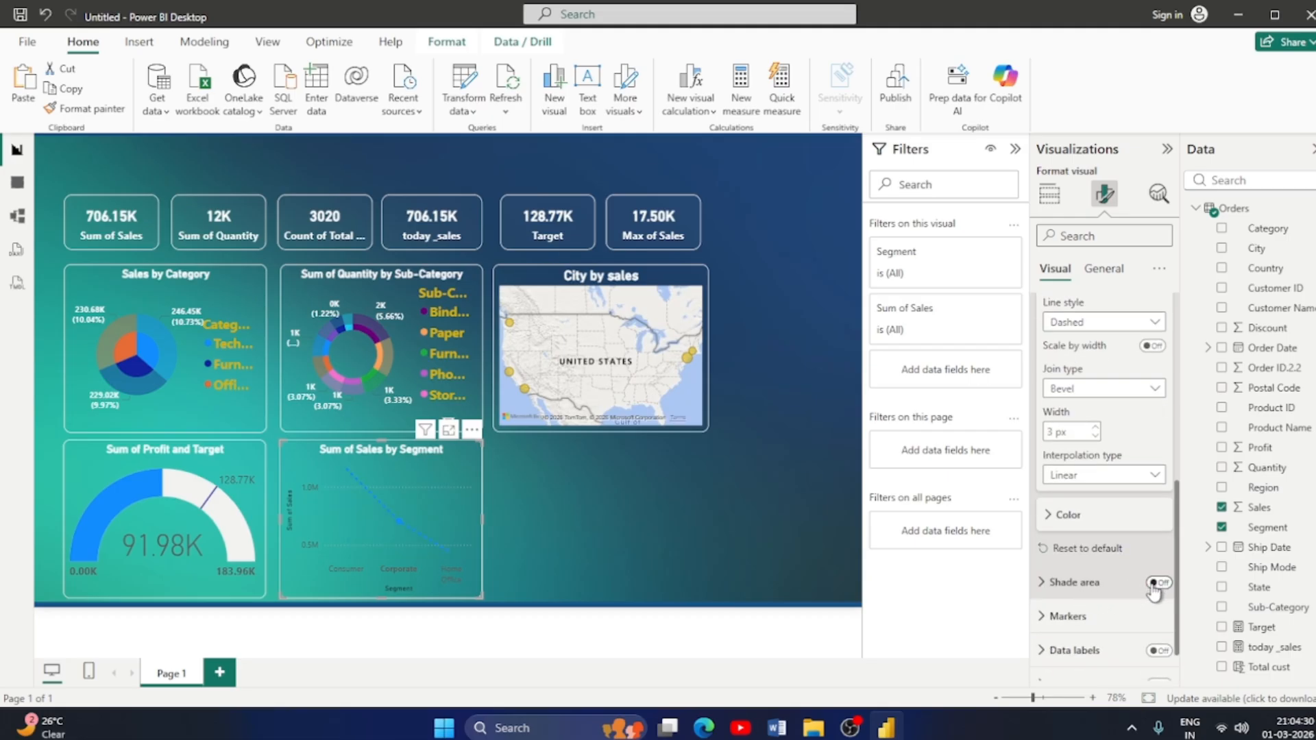
left_click(1045, 616)
scroll(1069, 616, "down", 3)
scroll(1097, 610, "down", 1)
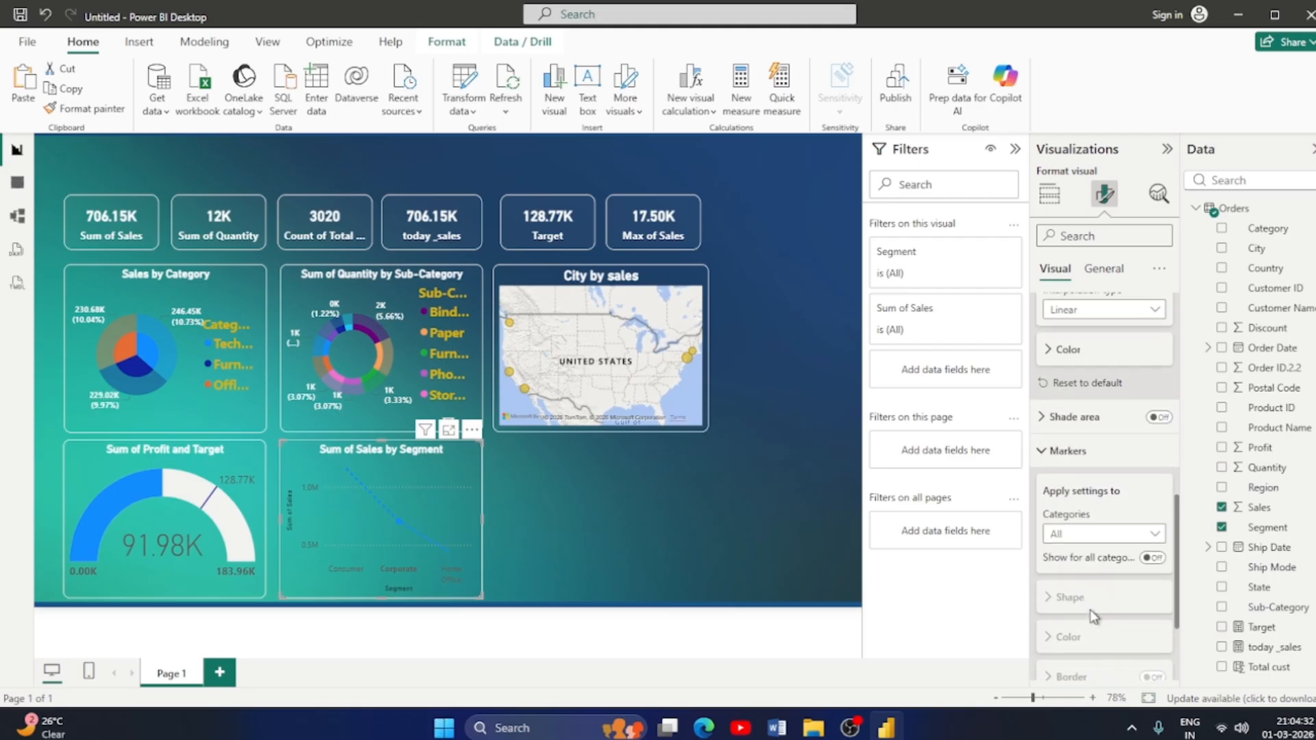
left_click(1146, 536)
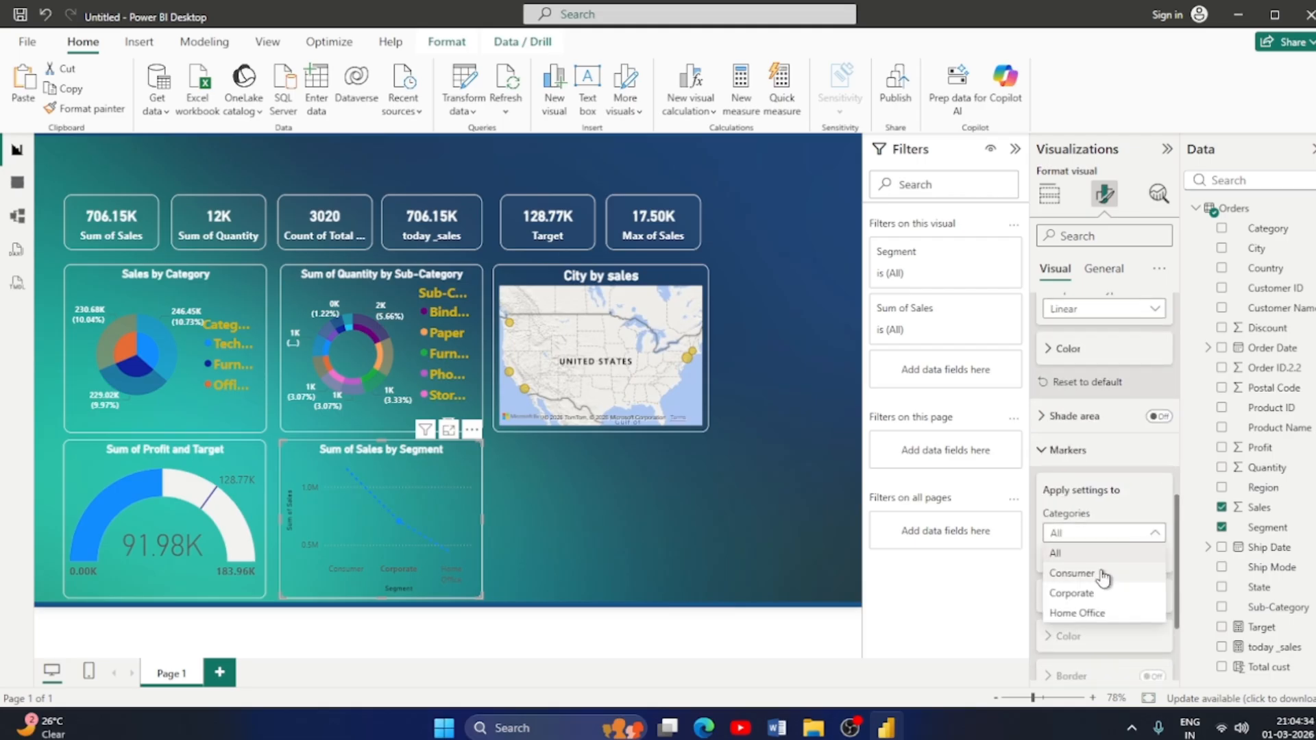
left_click(1089, 553)
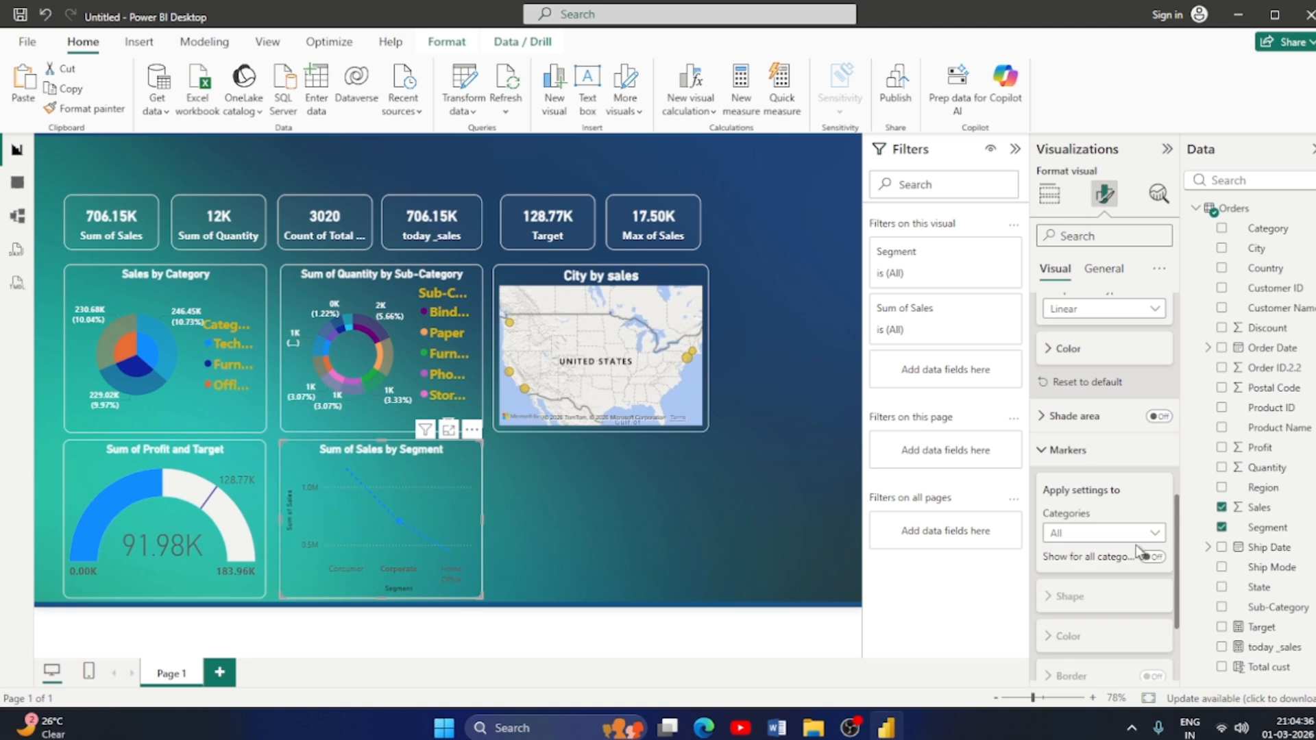
scroll(1144, 548, "down", 2)
left_click(1154, 474)
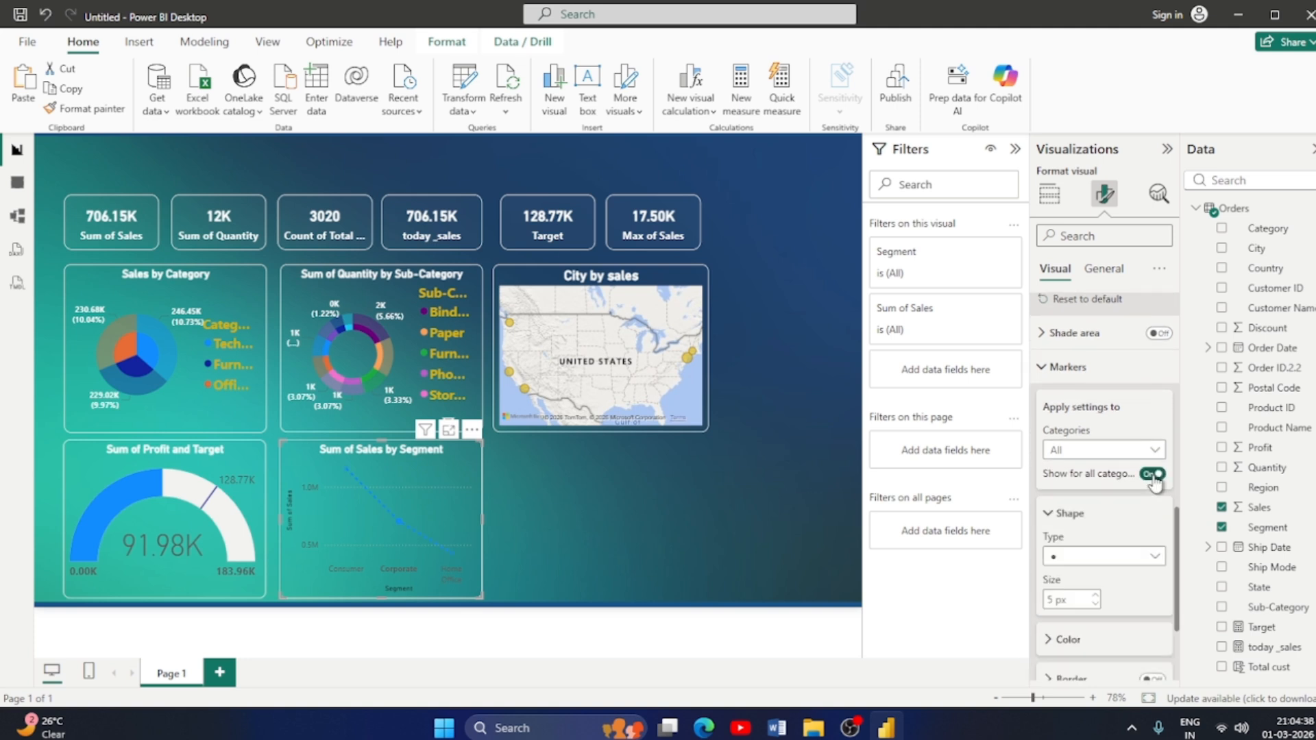
left_click(1154, 474)
scroll(1096, 587, "down", 2)
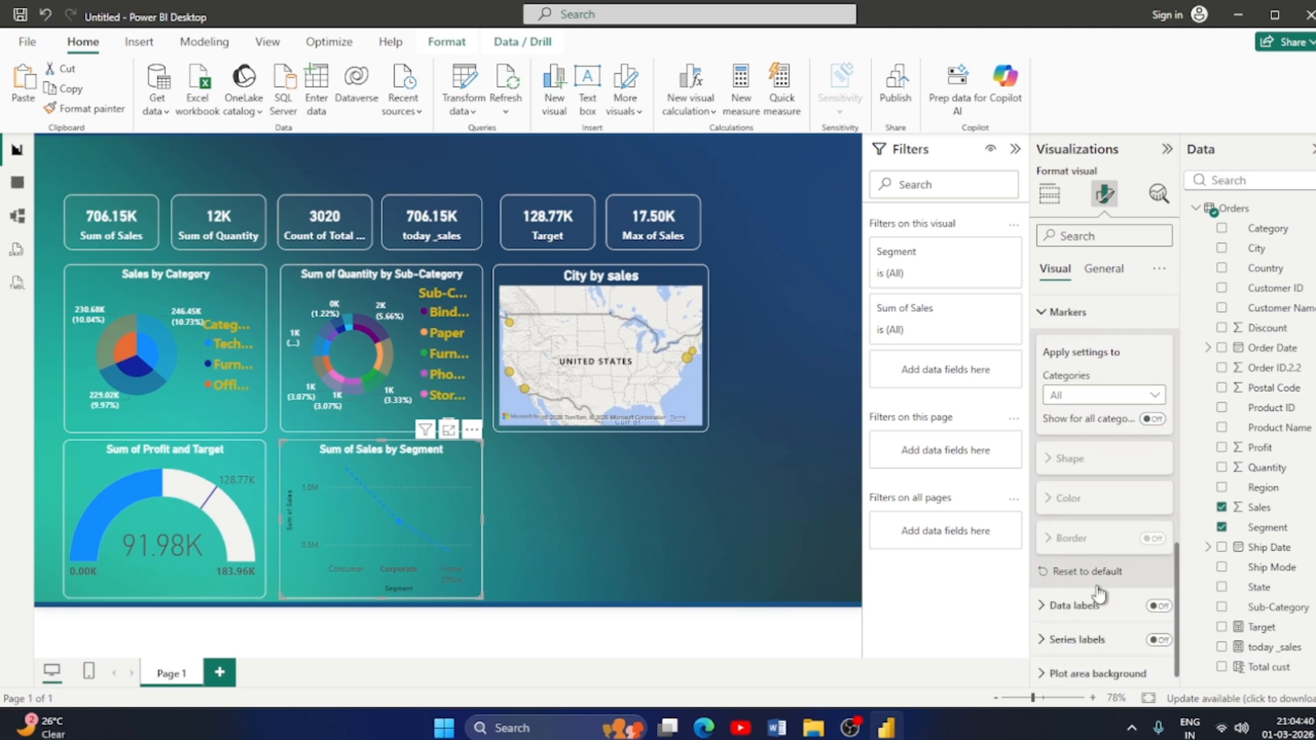
Turn on data labels for the Sales by Segment line chart, leave series labels off, and review the data label options.
left_click(1157, 595)
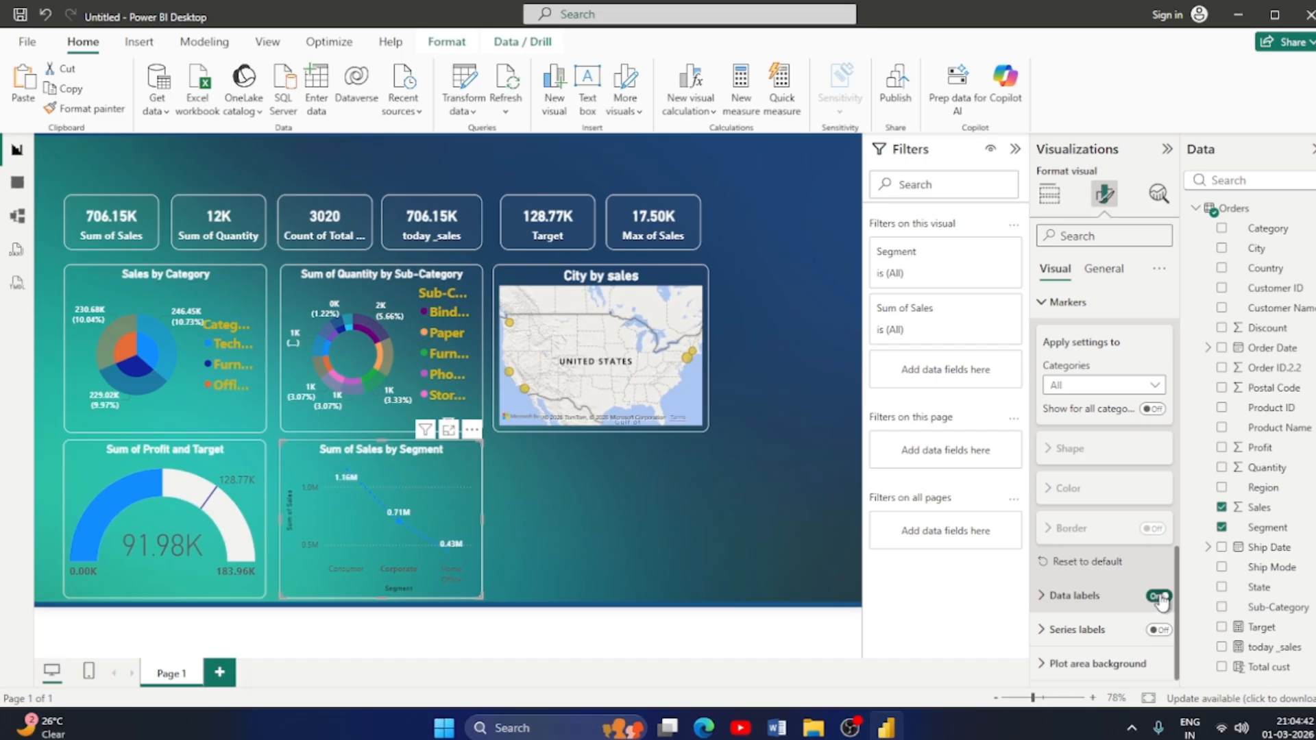
left_click(1157, 629)
left_click(1155, 632)
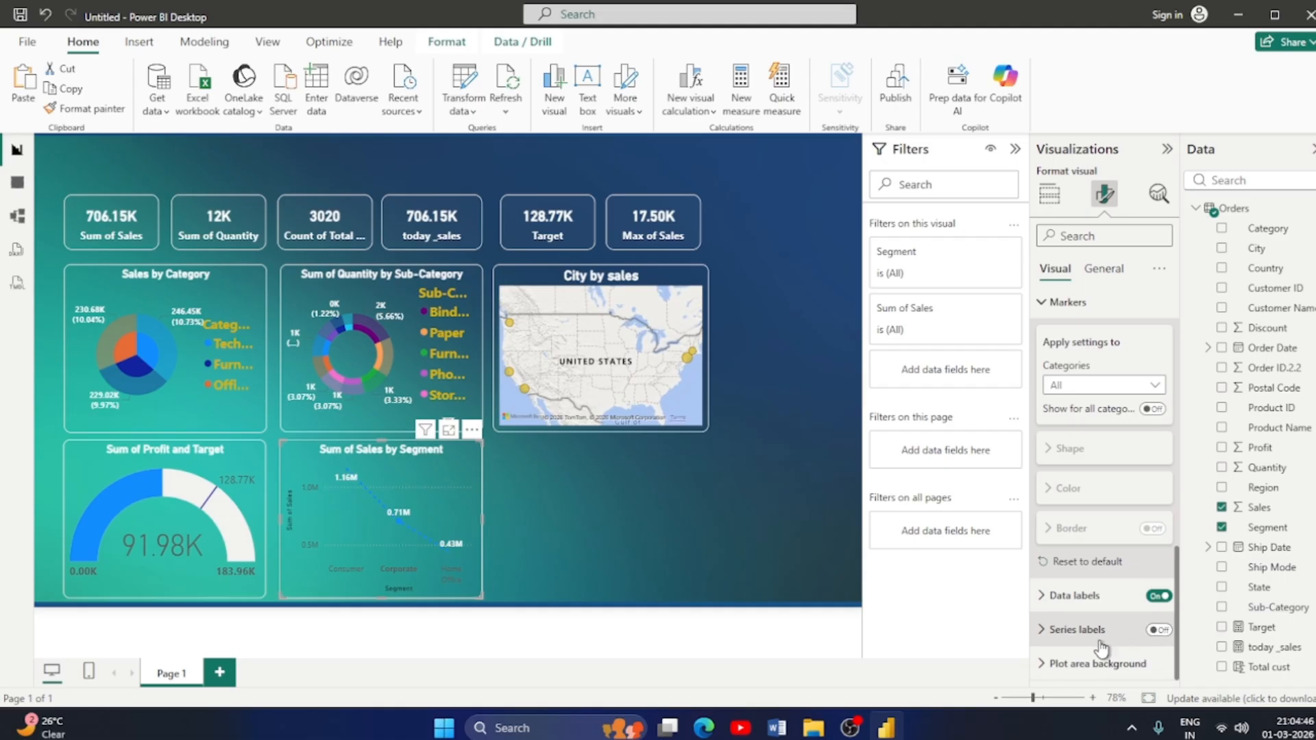
left_click(1045, 601)
scroll(1062, 596, "down", 2)
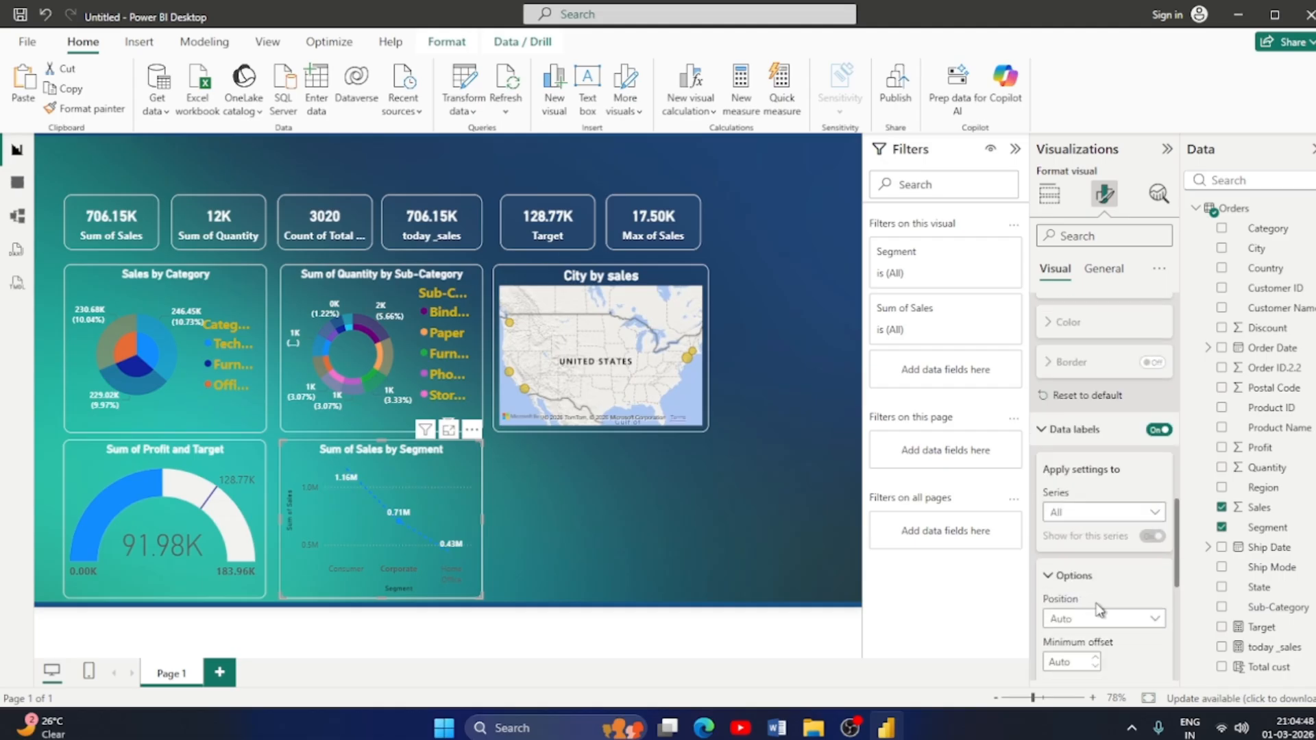
scroll(1098, 603, "up", 7)
scroll(1090, 589, "up", 3)
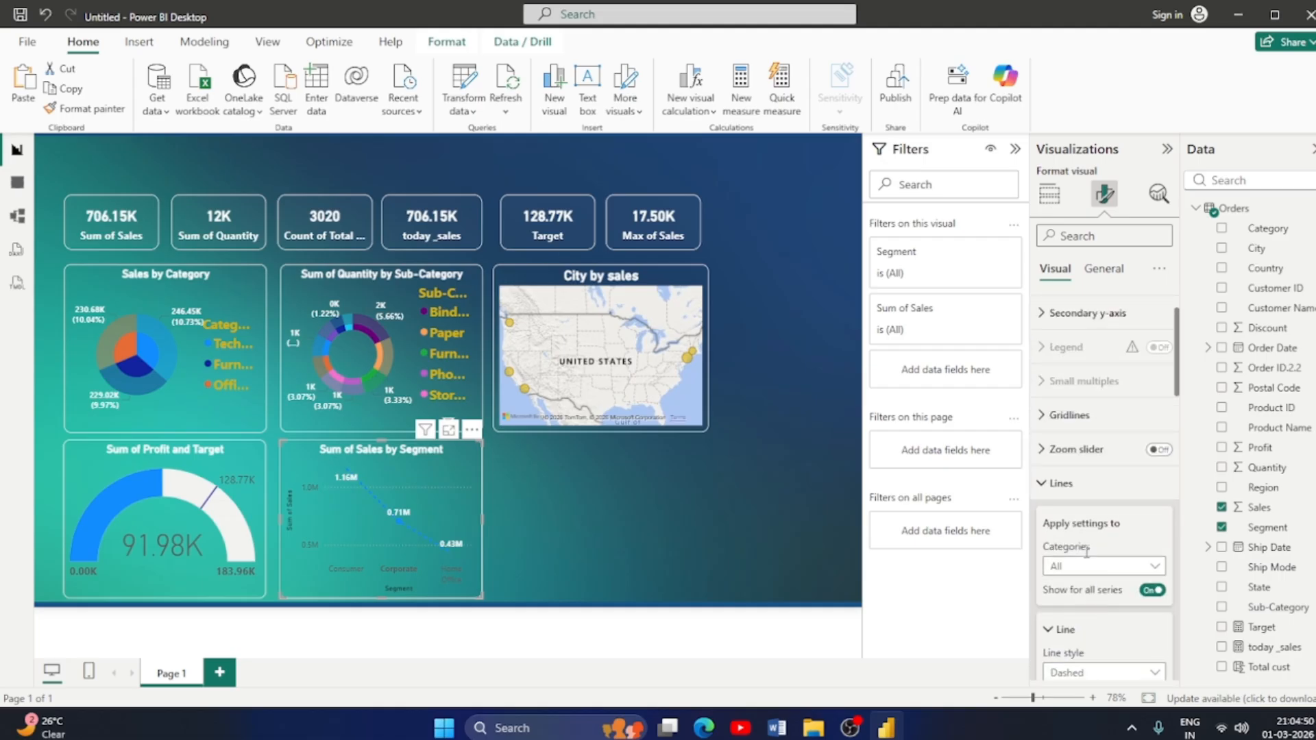
left_click(1043, 485)
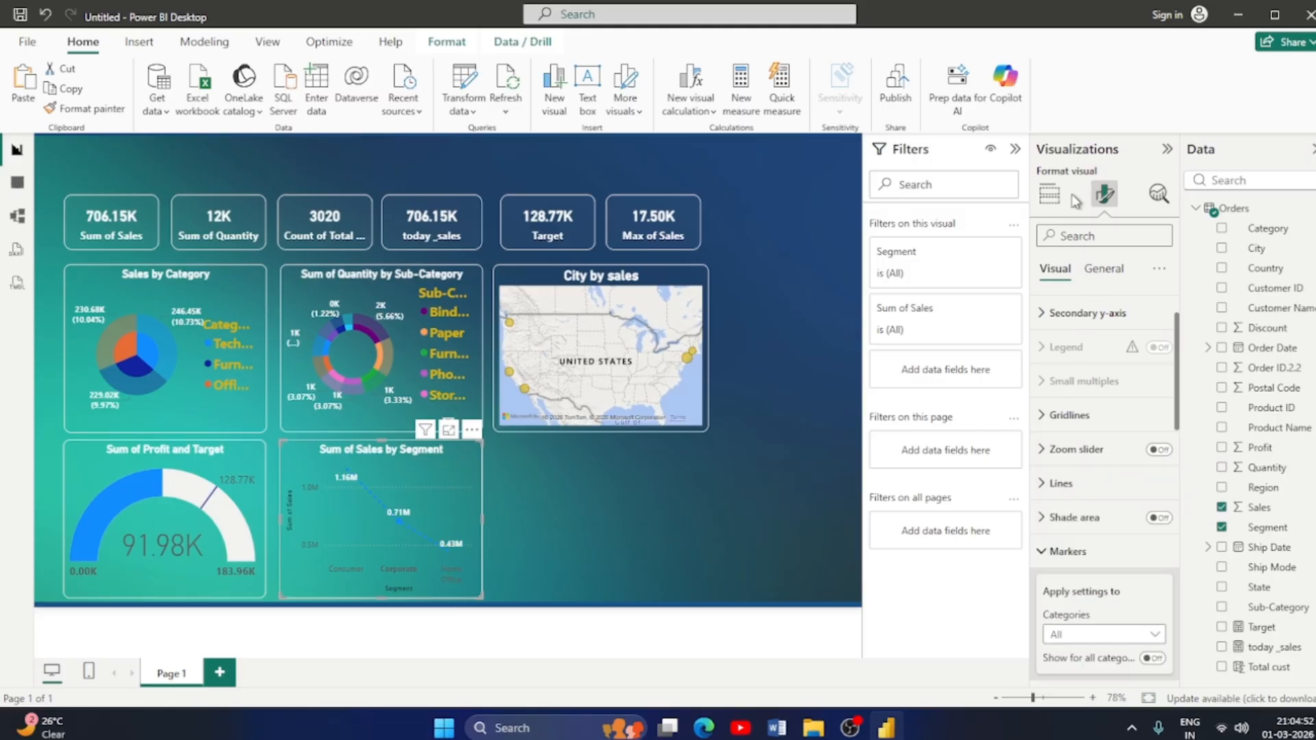
Convert the Sales by Segment visual to a line and stacked column chart and add Quantity to its line y-axis.
left_click(1049, 194)
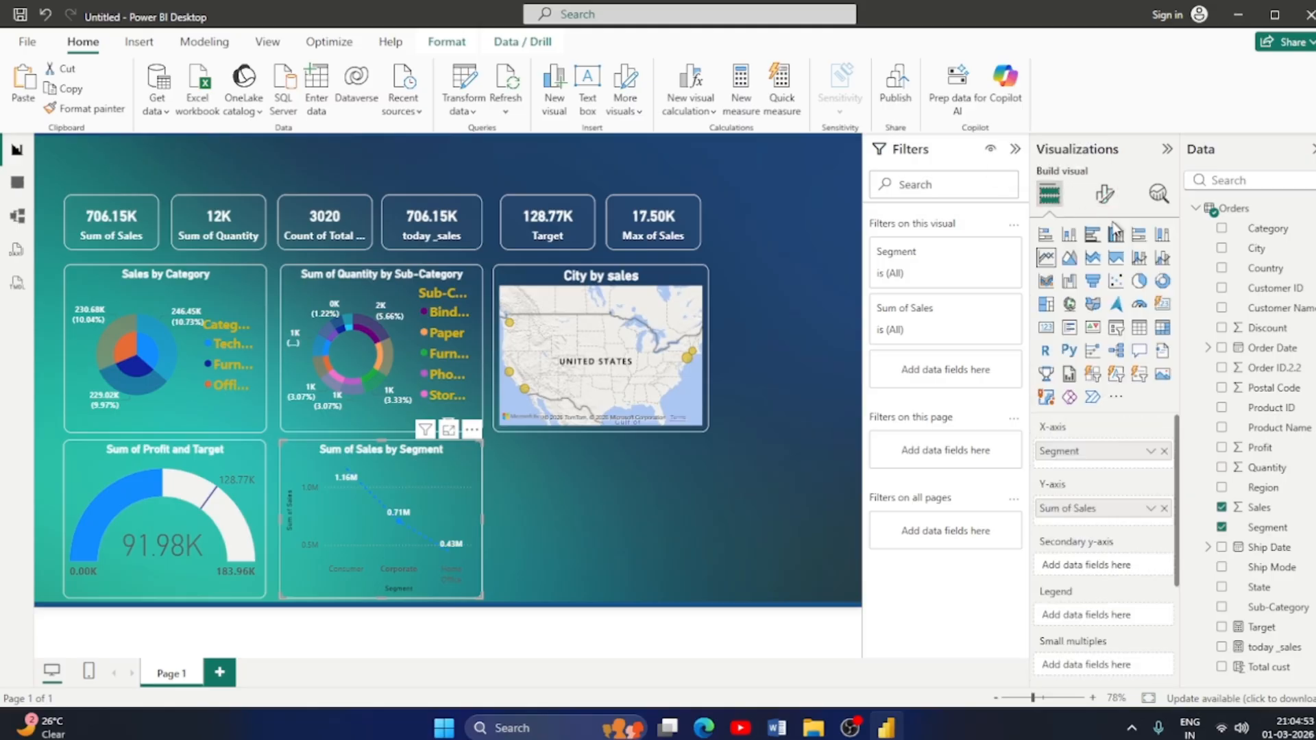
left_click(1068, 266)
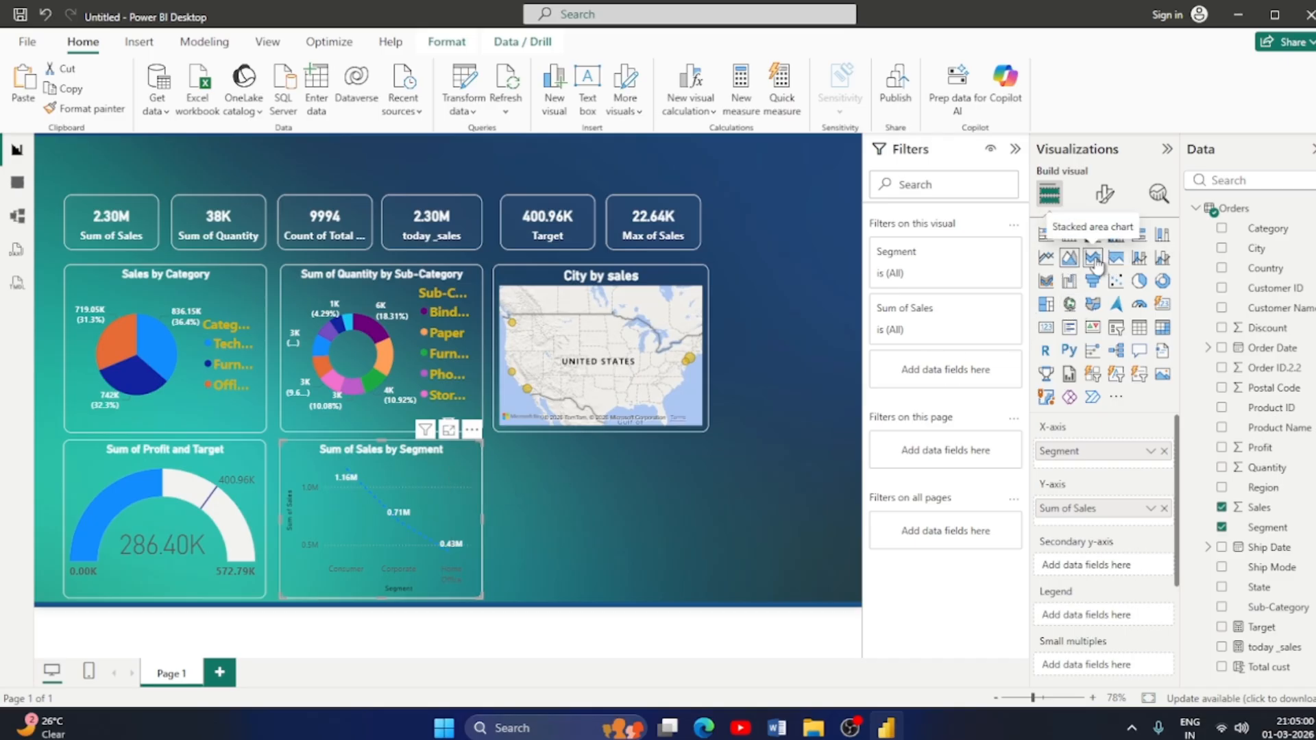
left_click(1138, 261)
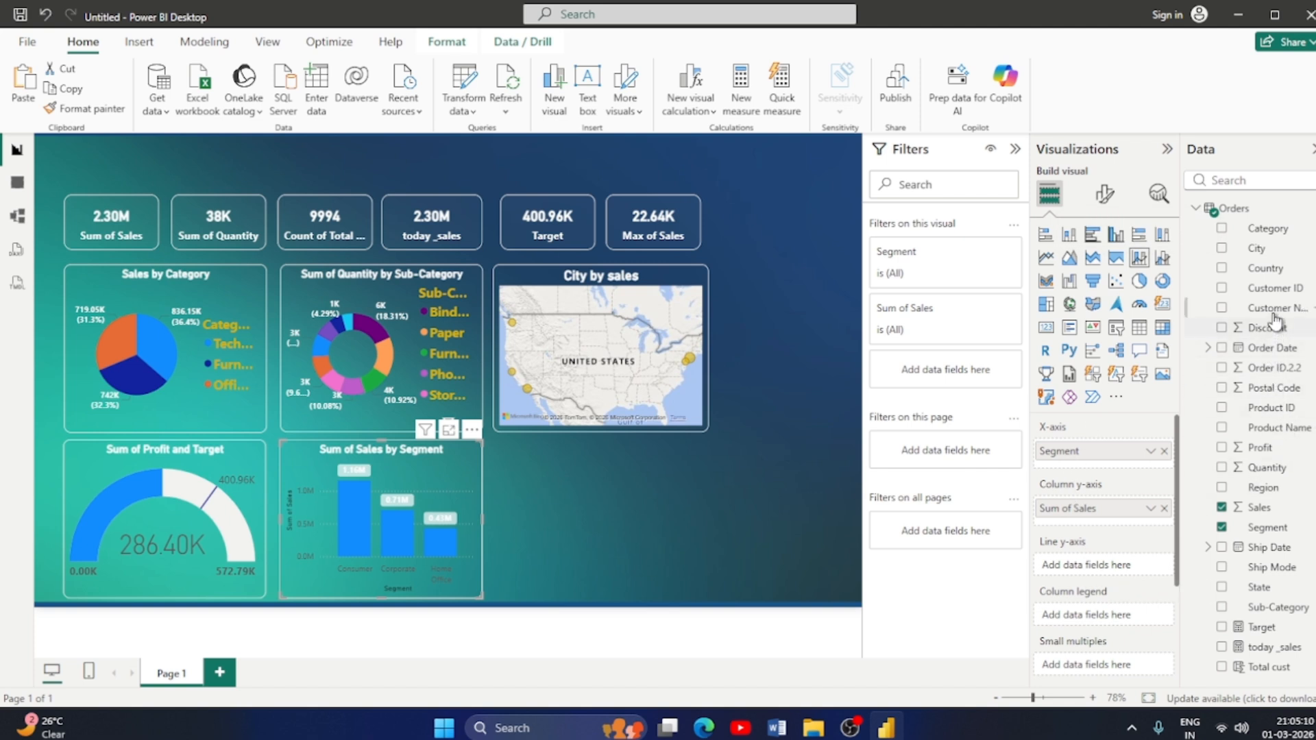
left_click_drag(1269, 469, 1134, 577)
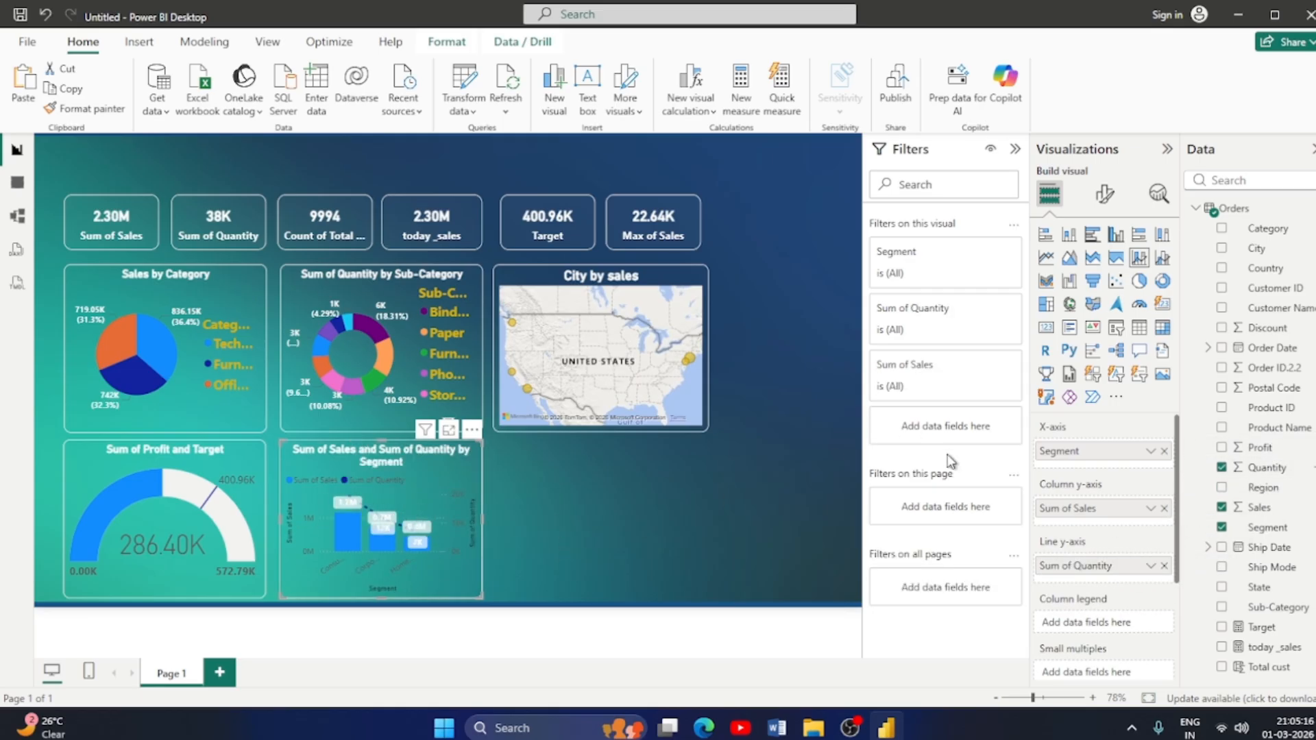
Set the combo chart's line to Solid style with a Round join type and a width of 7 px.
left_click(1104, 192)
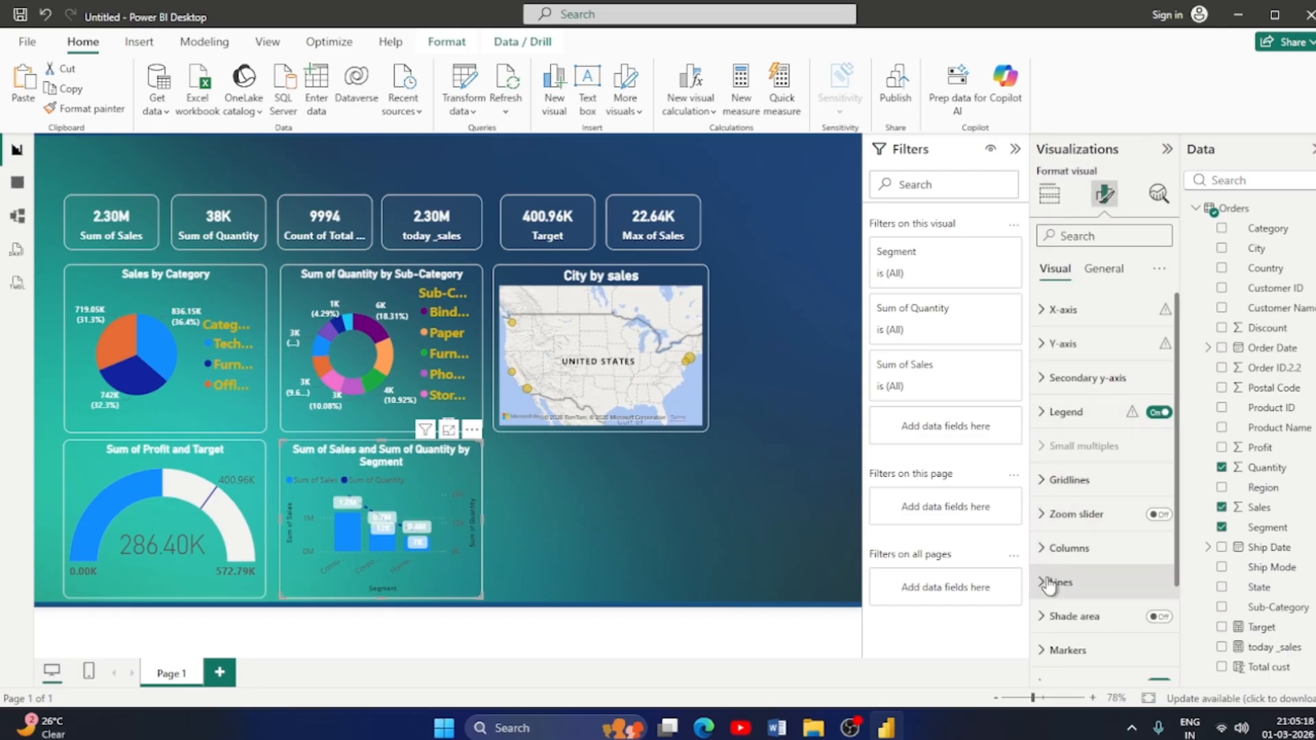
left_click(1047, 582)
scroll(1141, 601, "down", 3)
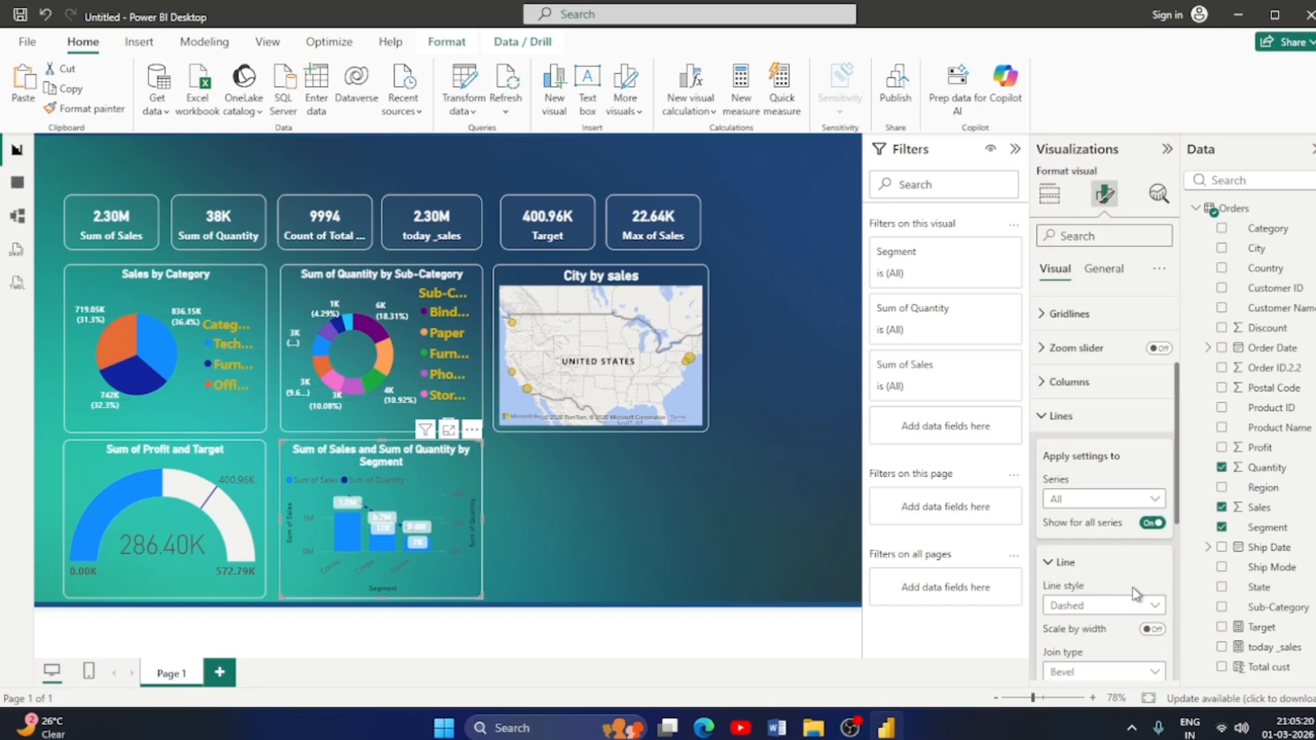
left_click(1154, 607)
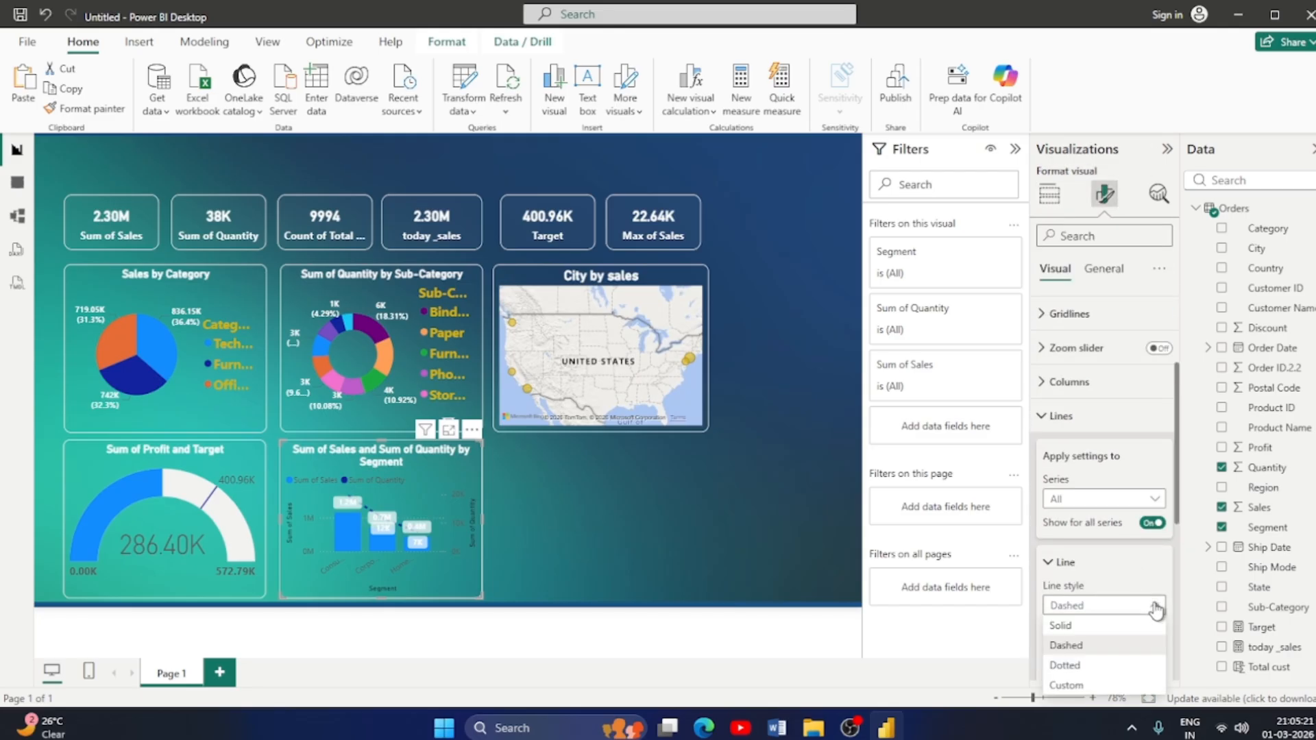
left_click(1096, 625)
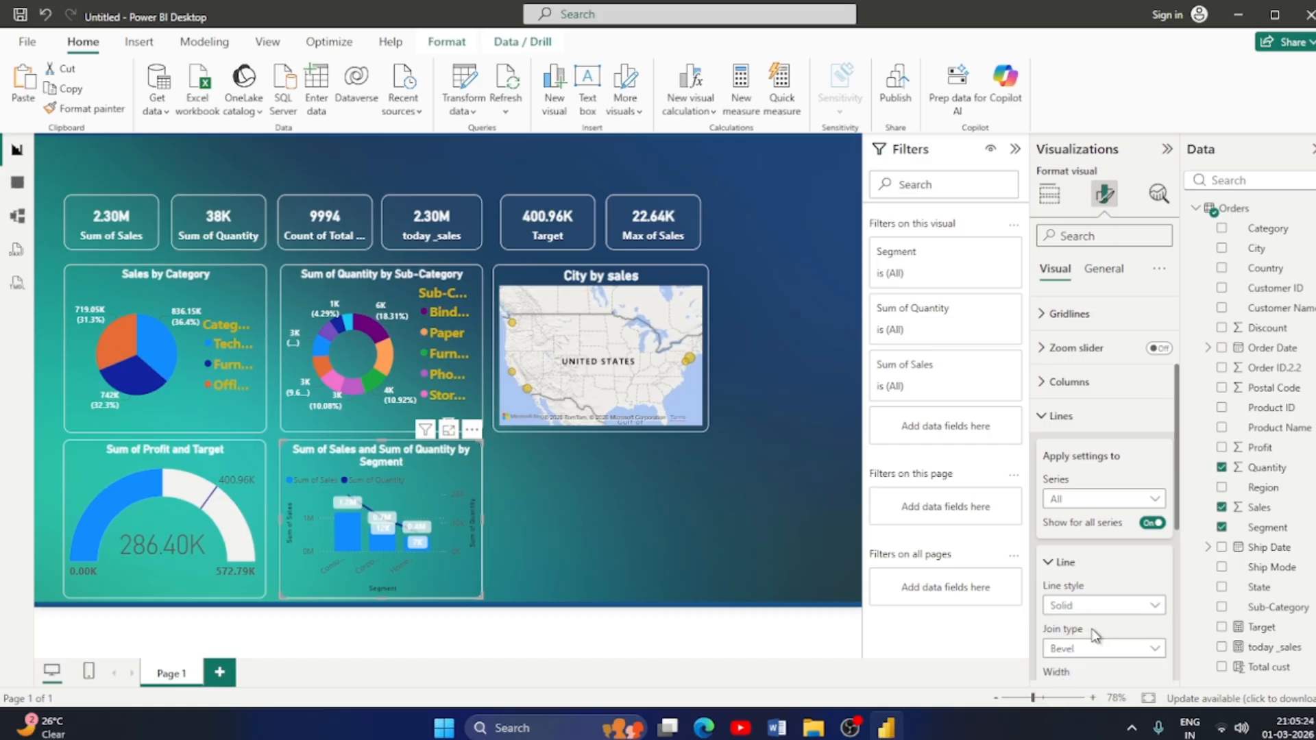
scroll(1129, 634, "down", 1)
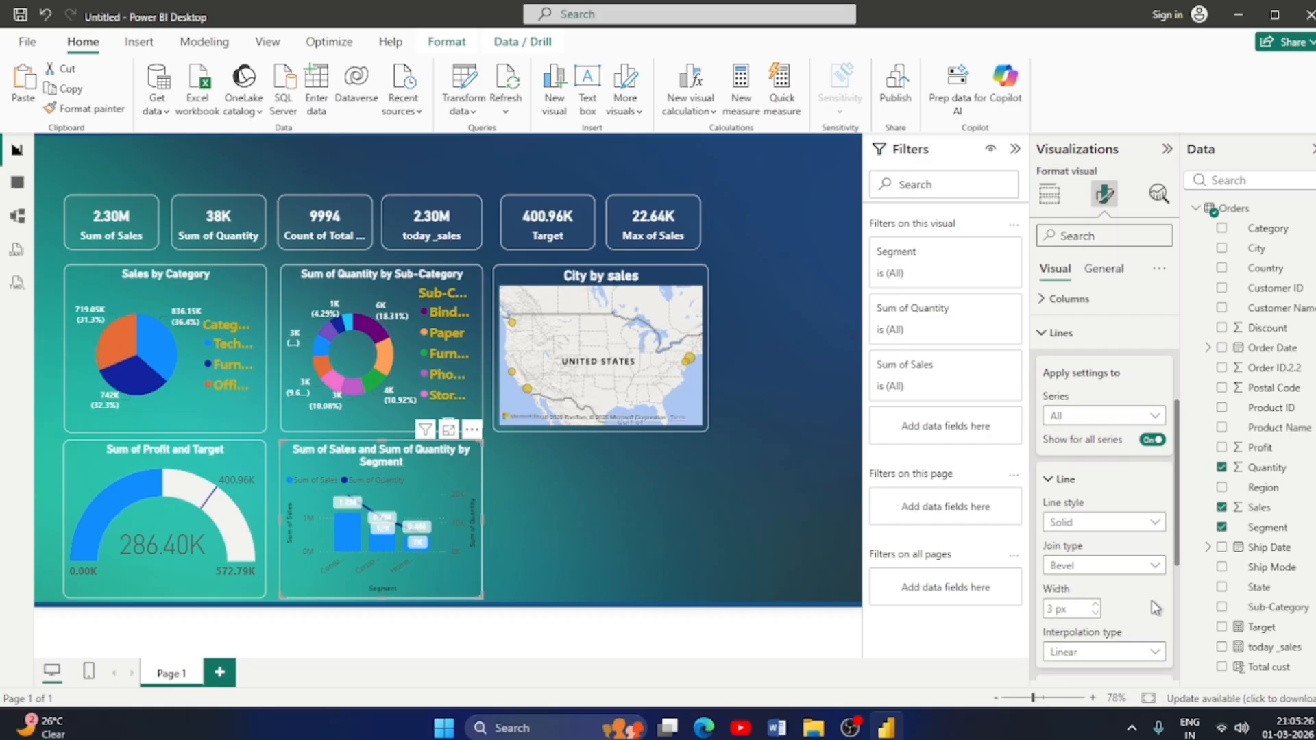
left_click(1153, 566)
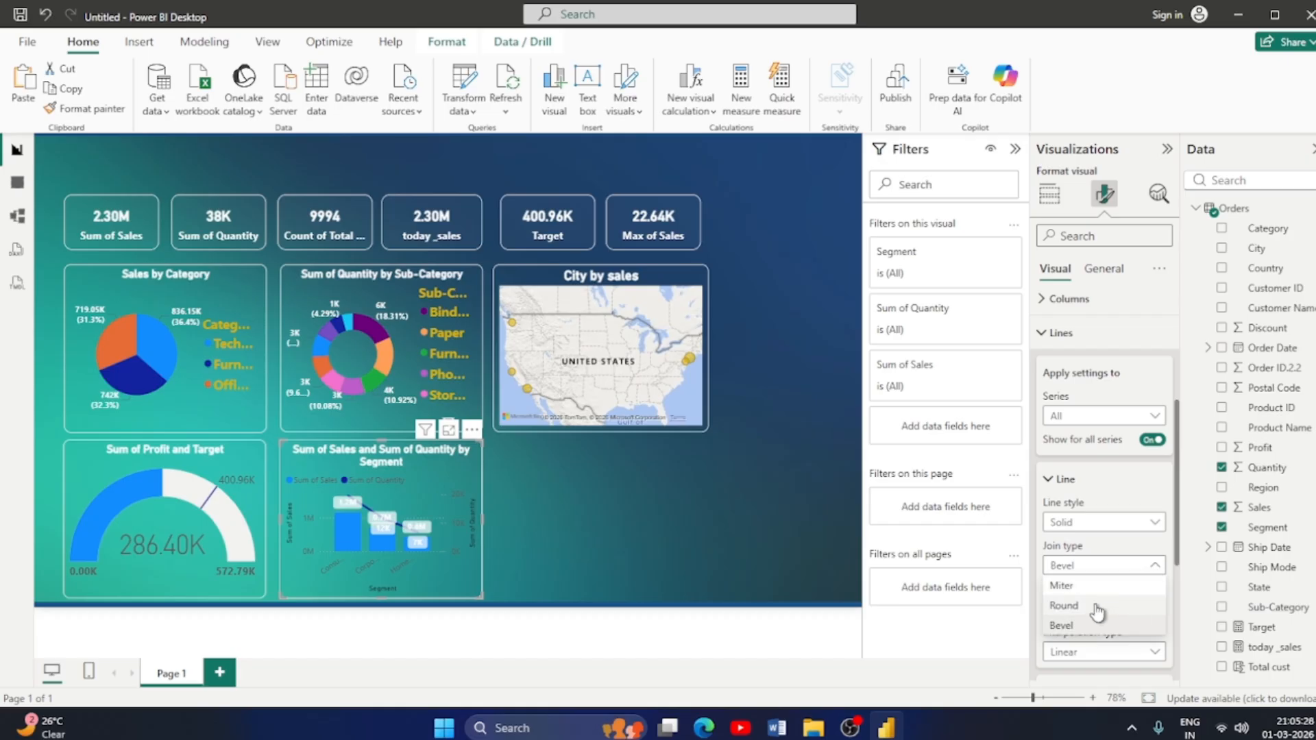
key("Escape")
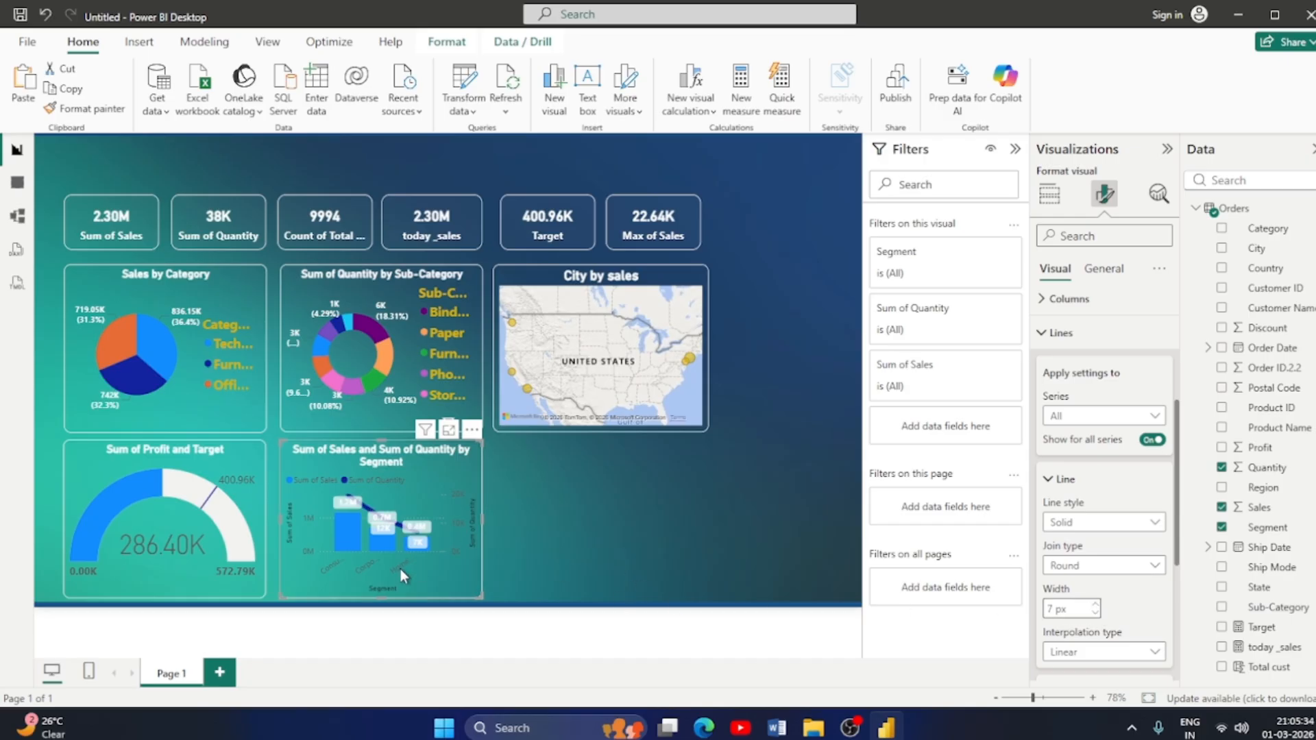
left_click(1048, 483)
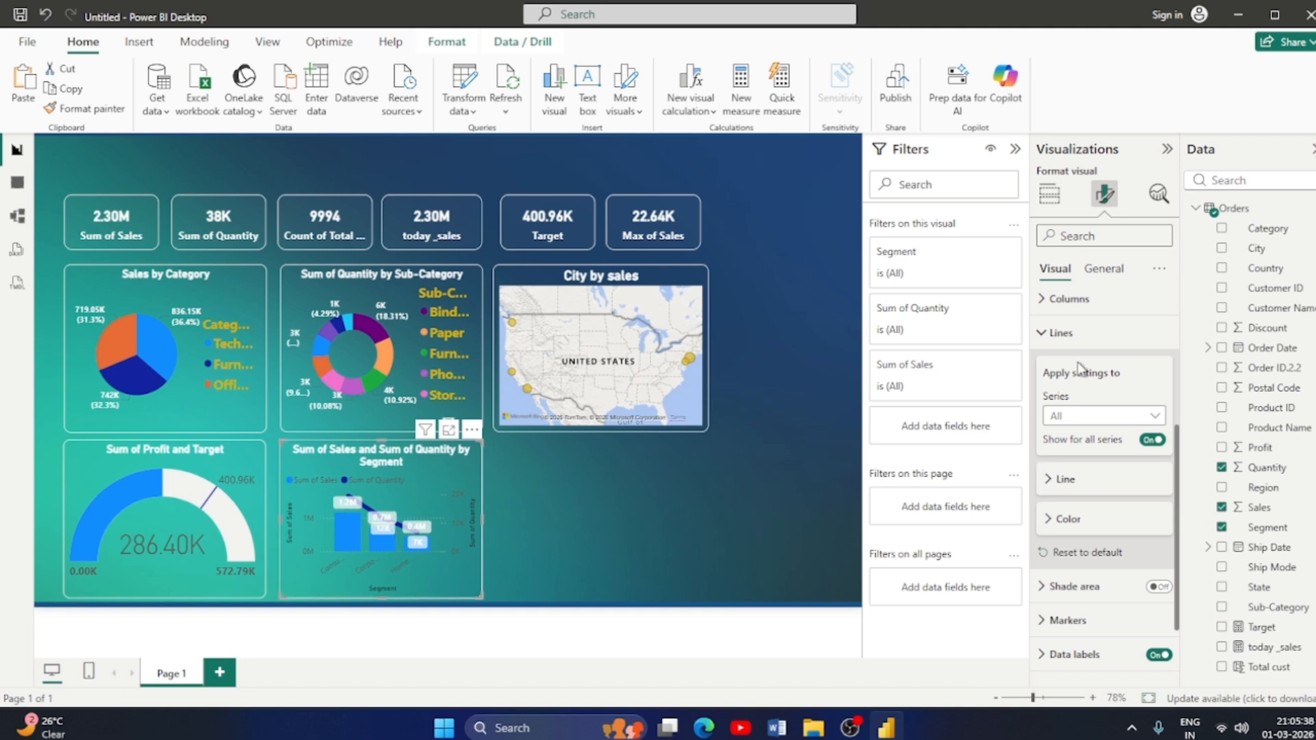
Change the combo visual to a line and clustered column chart and open its visual formatting settings.
left_click(1049, 196)
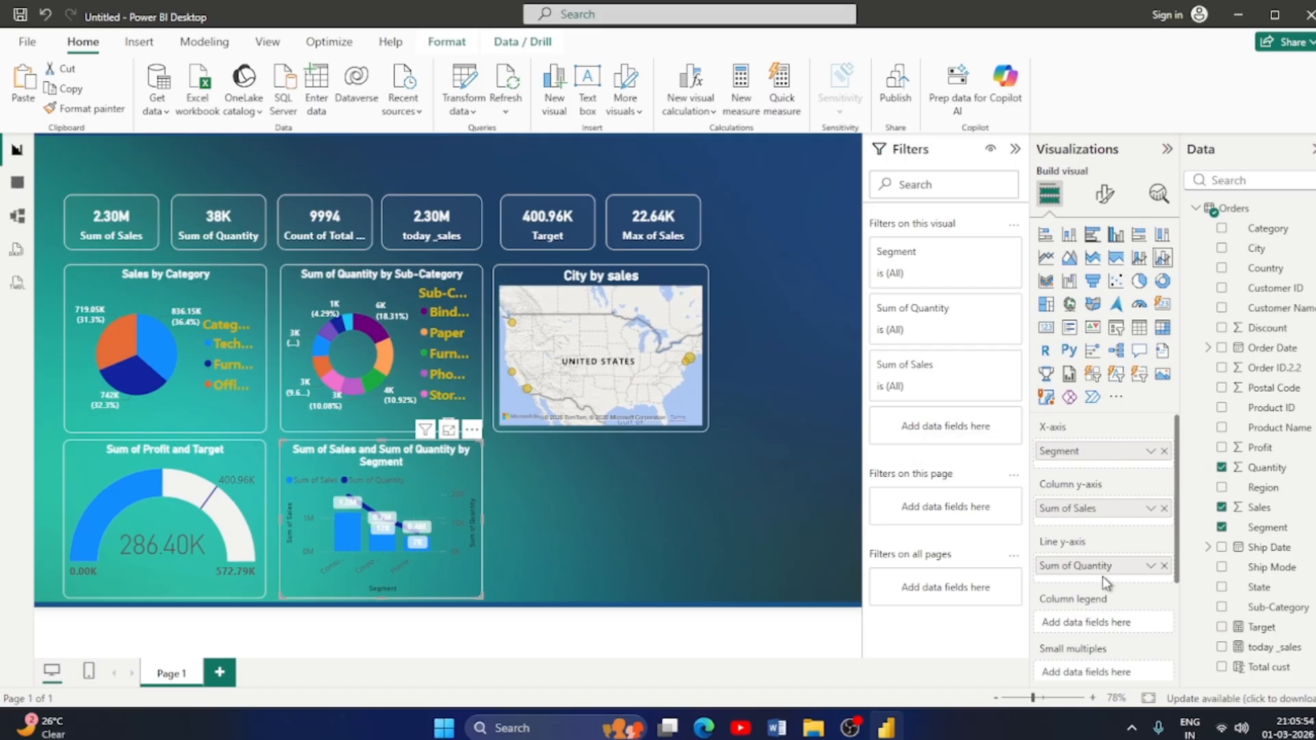
left_click(1104, 194)
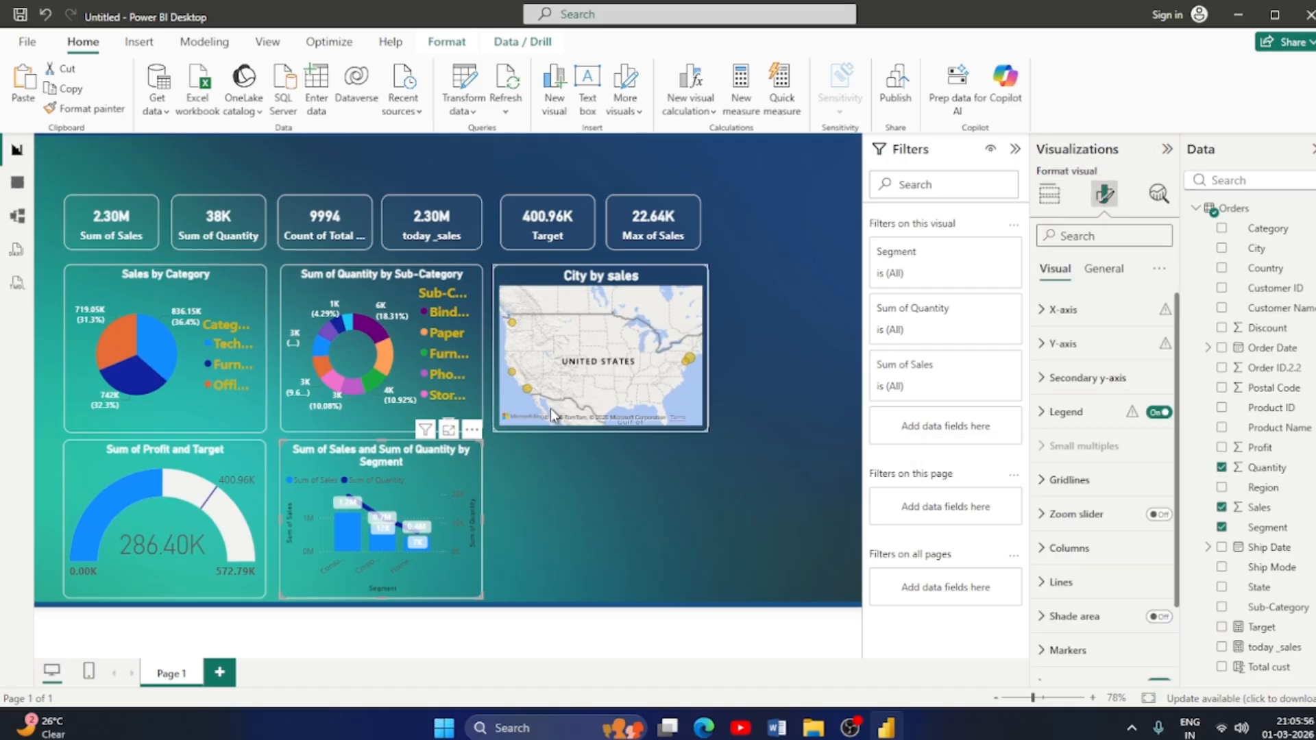
Shorten the combo chart's title to "Sales and Sum of Quantity by Segment".
left_click(1103, 267)
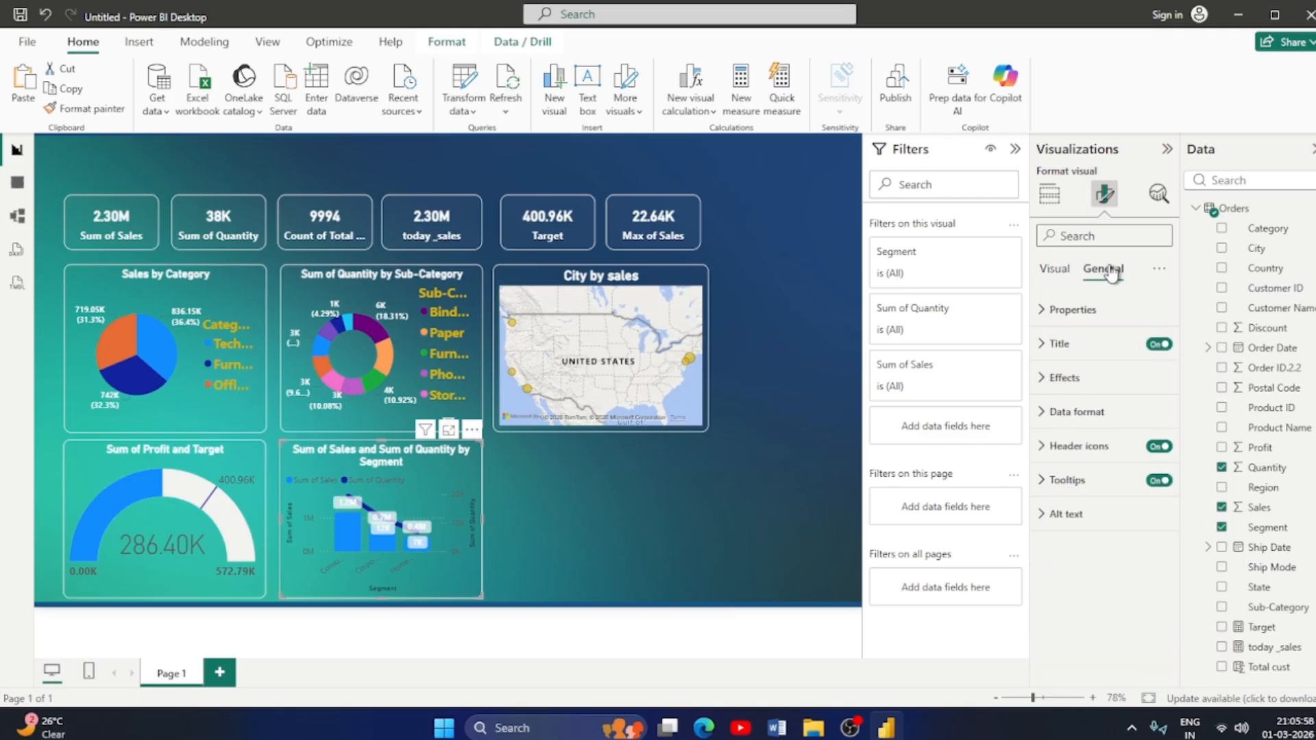
left_click(1041, 348)
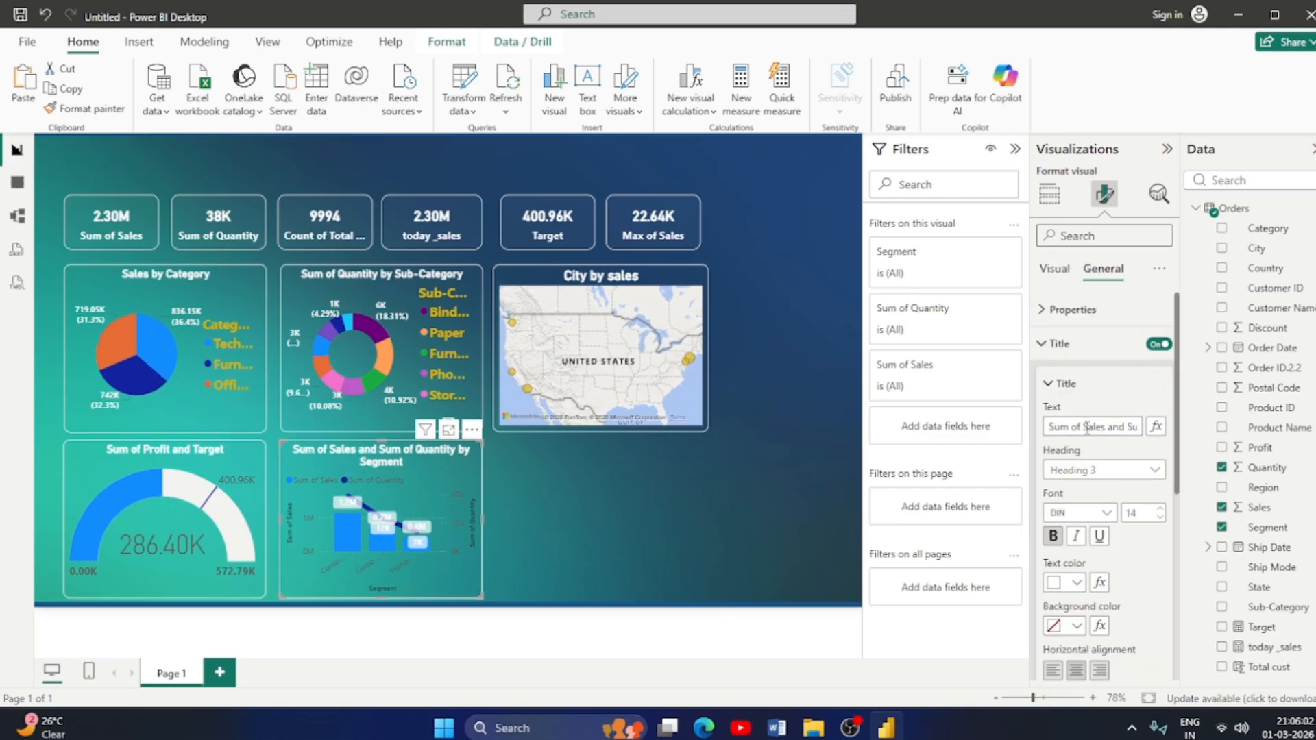
key("BackSpace")
key("BackSpace")
key("BackSpace")
key("BackSpace")
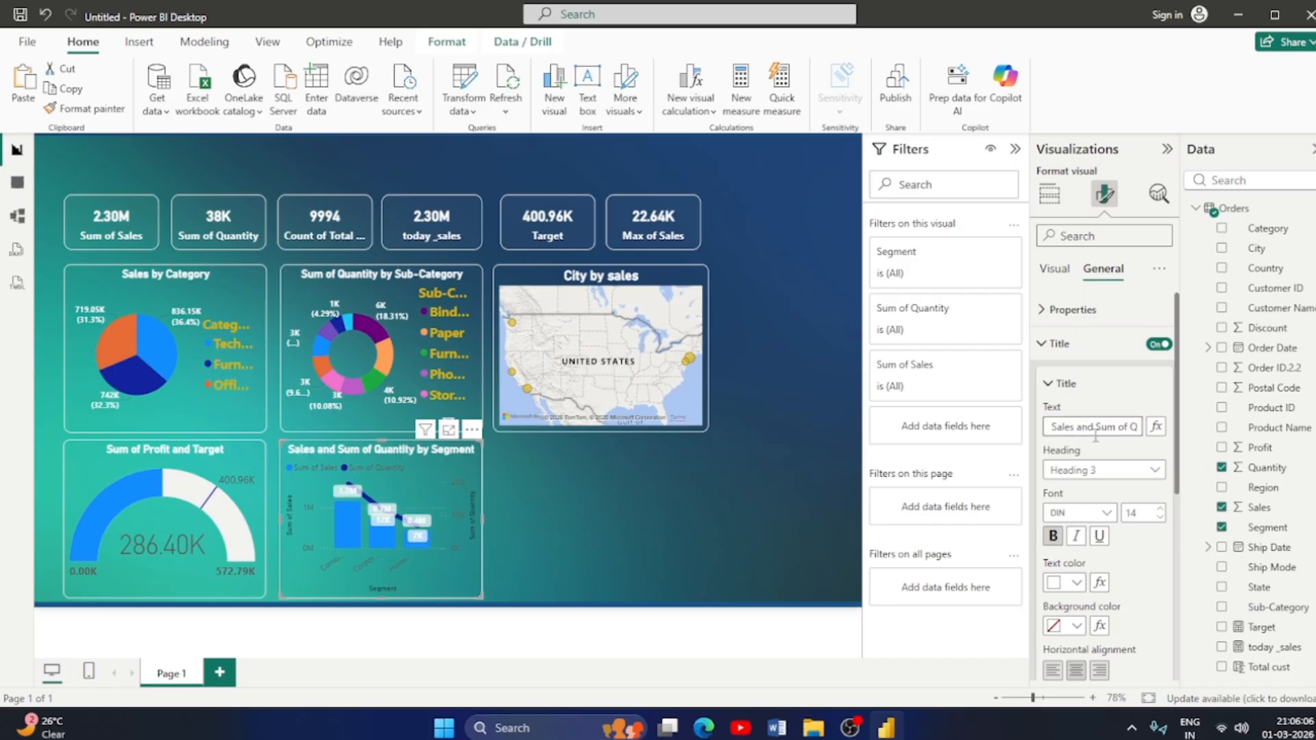
Review the combo chart's title, effects and data format settings, and turn off its header icons and tooltips.
scroll(1155, 509, "down", 3)
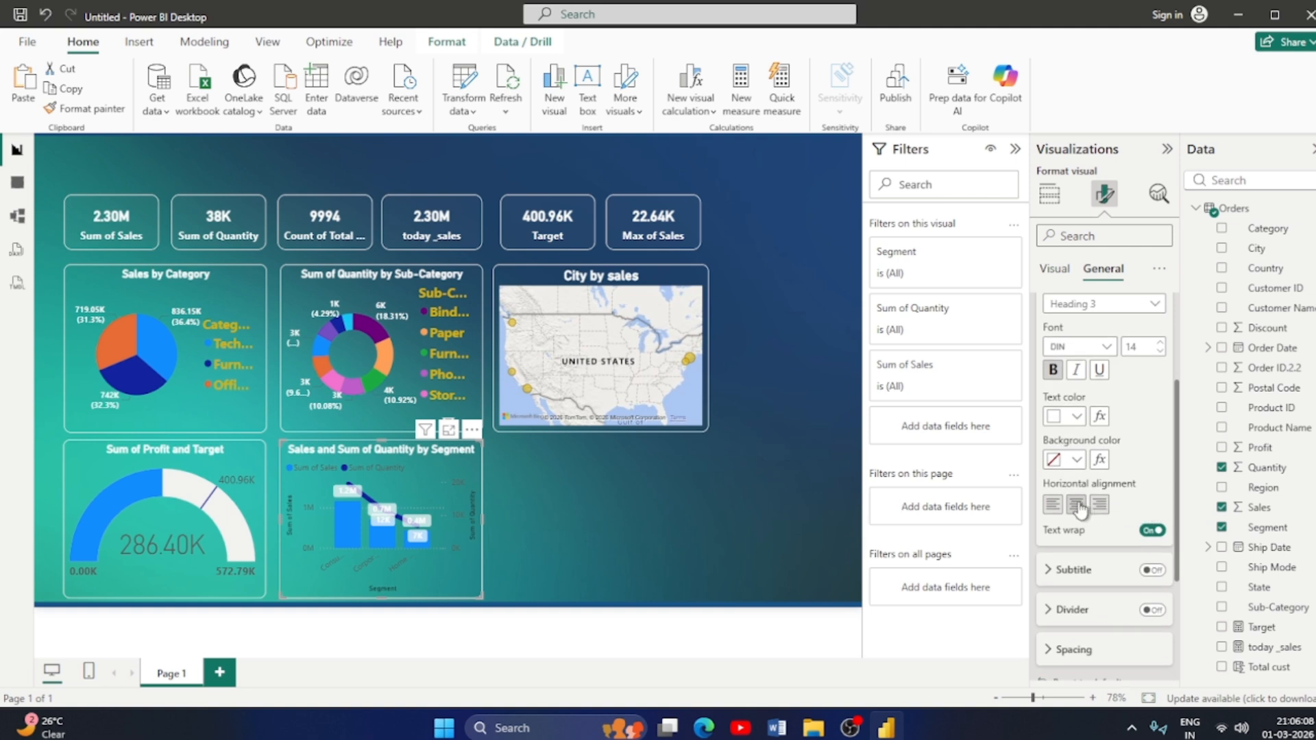
scroll(1088, 519, "down", 3)
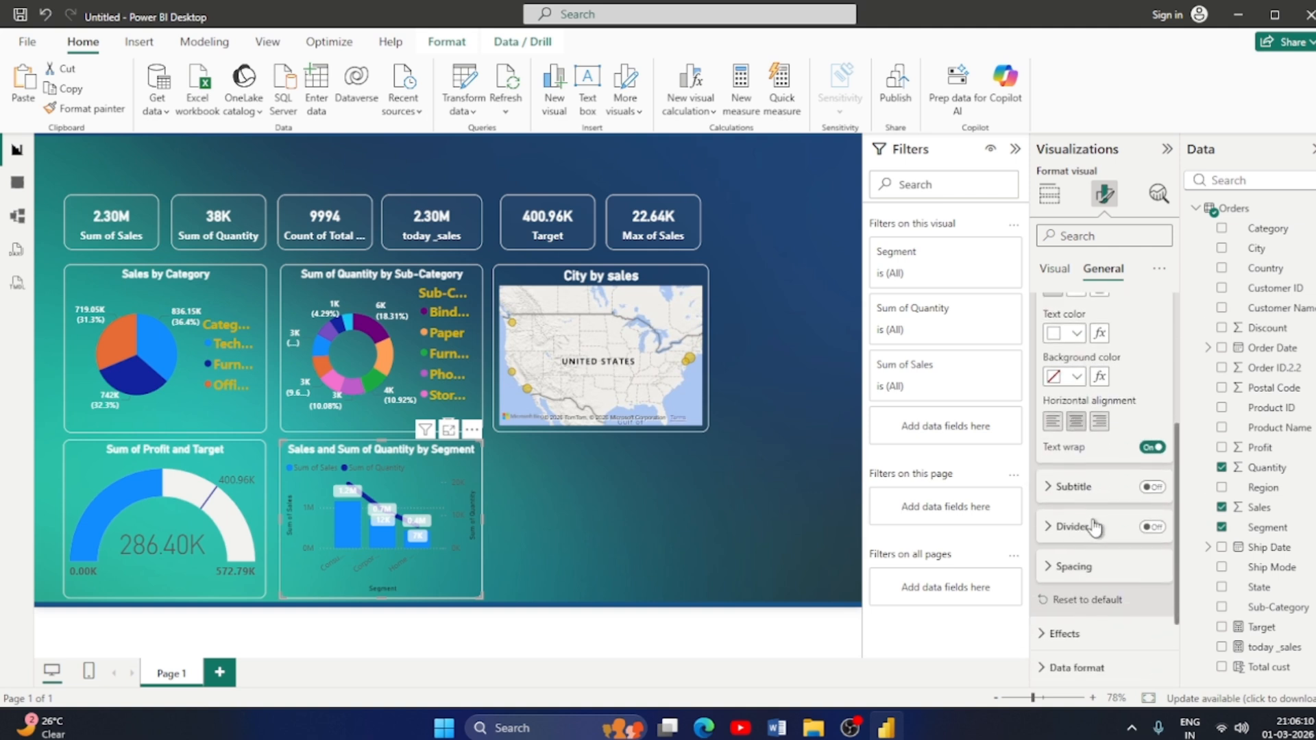
scroll(1087, 593, "down", 1)
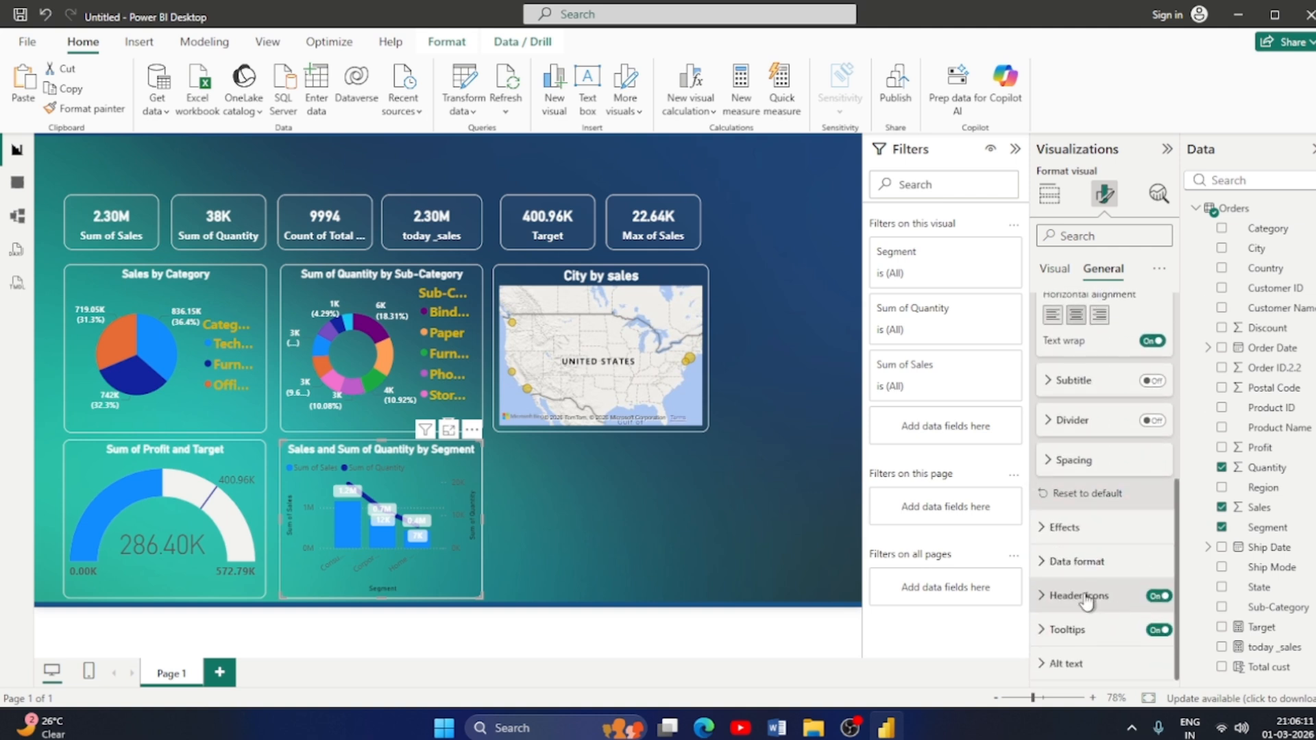
left_click(1049, 526)
scroll(1084, 519, "down", 2)
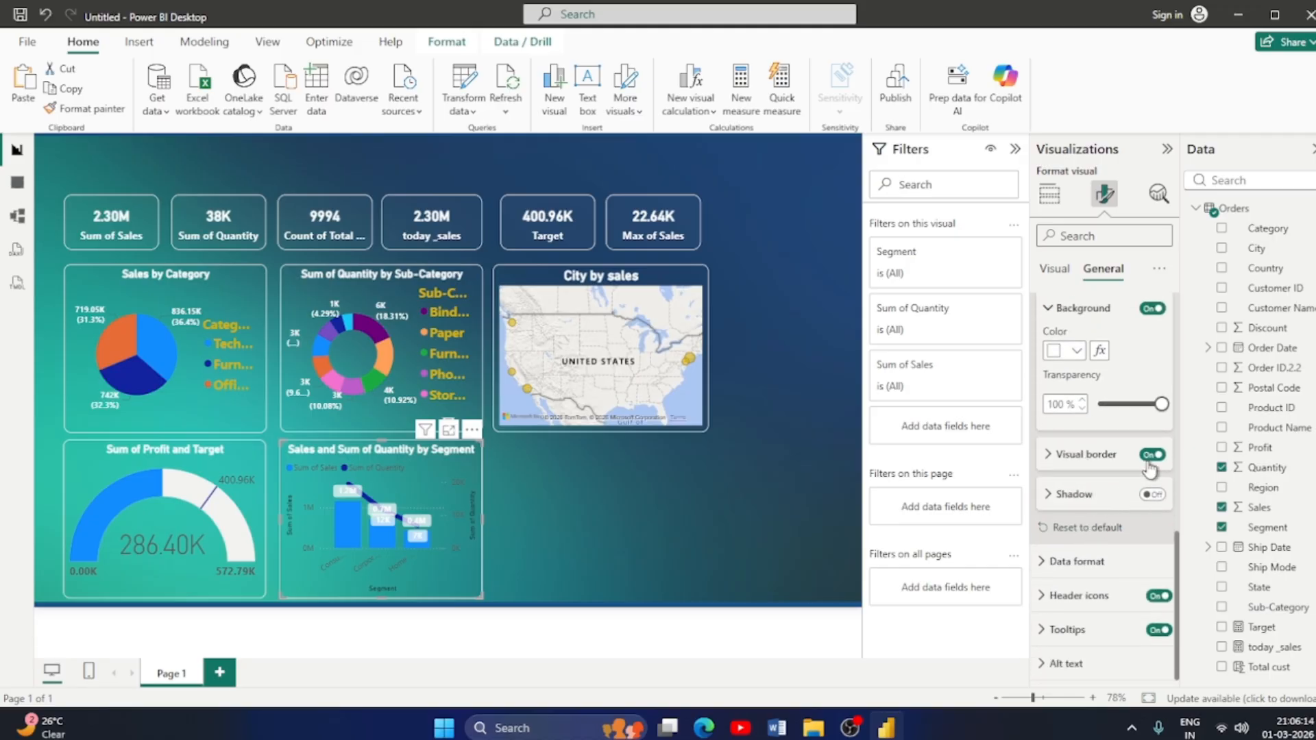
left_click(1068, 567)
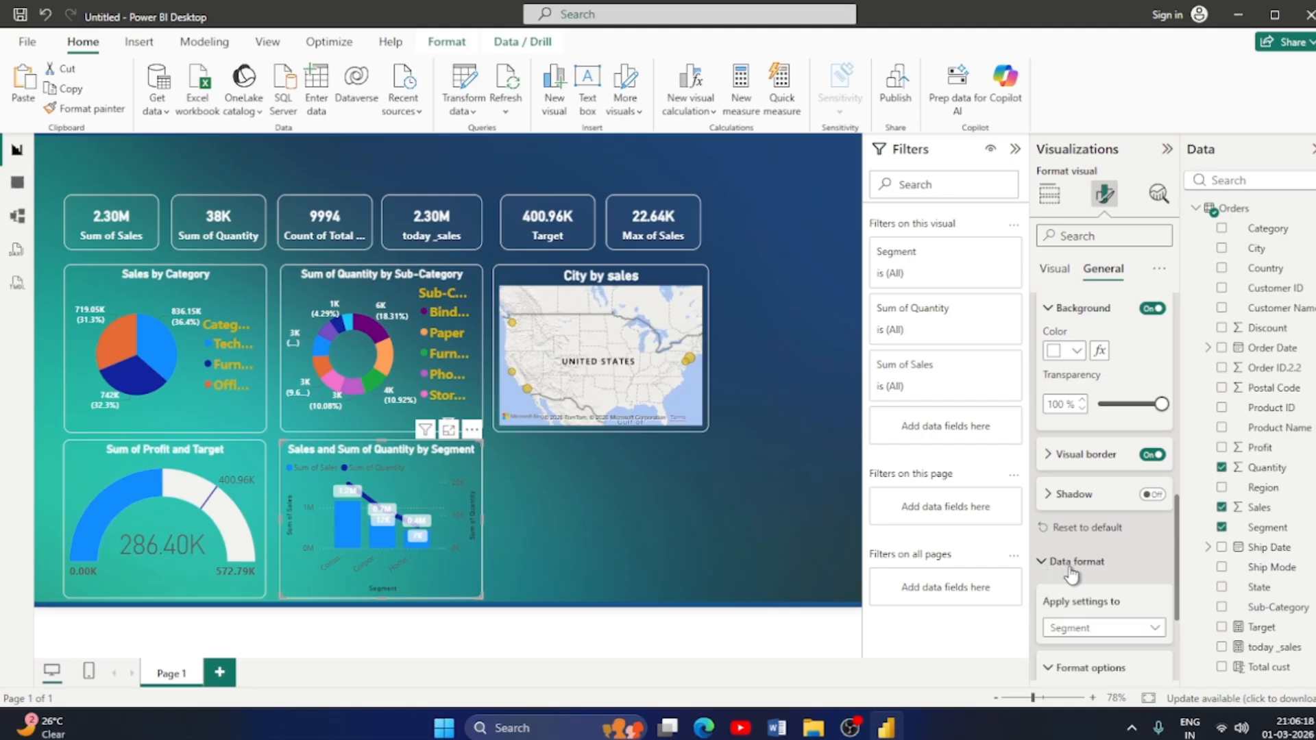
scroll(1080, 567, "down", 3)
left_click(1140, 449)
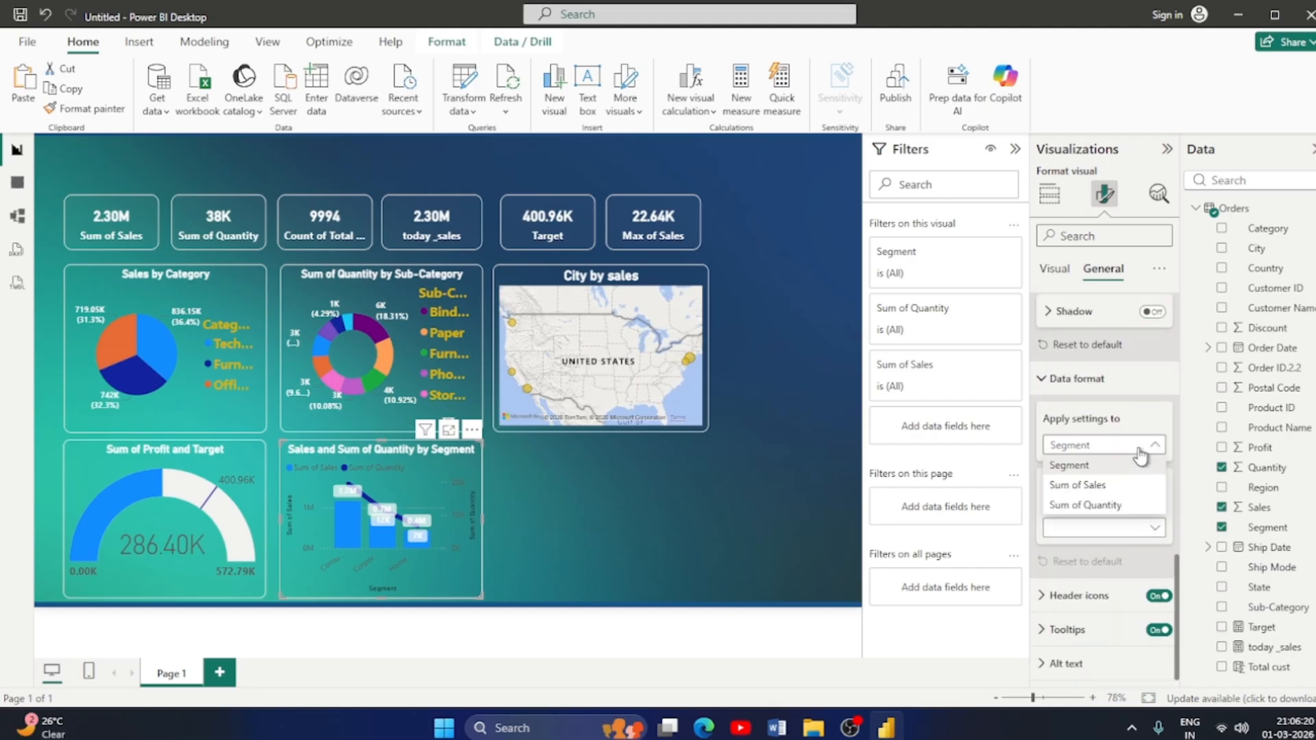
left_click(1129, 464)
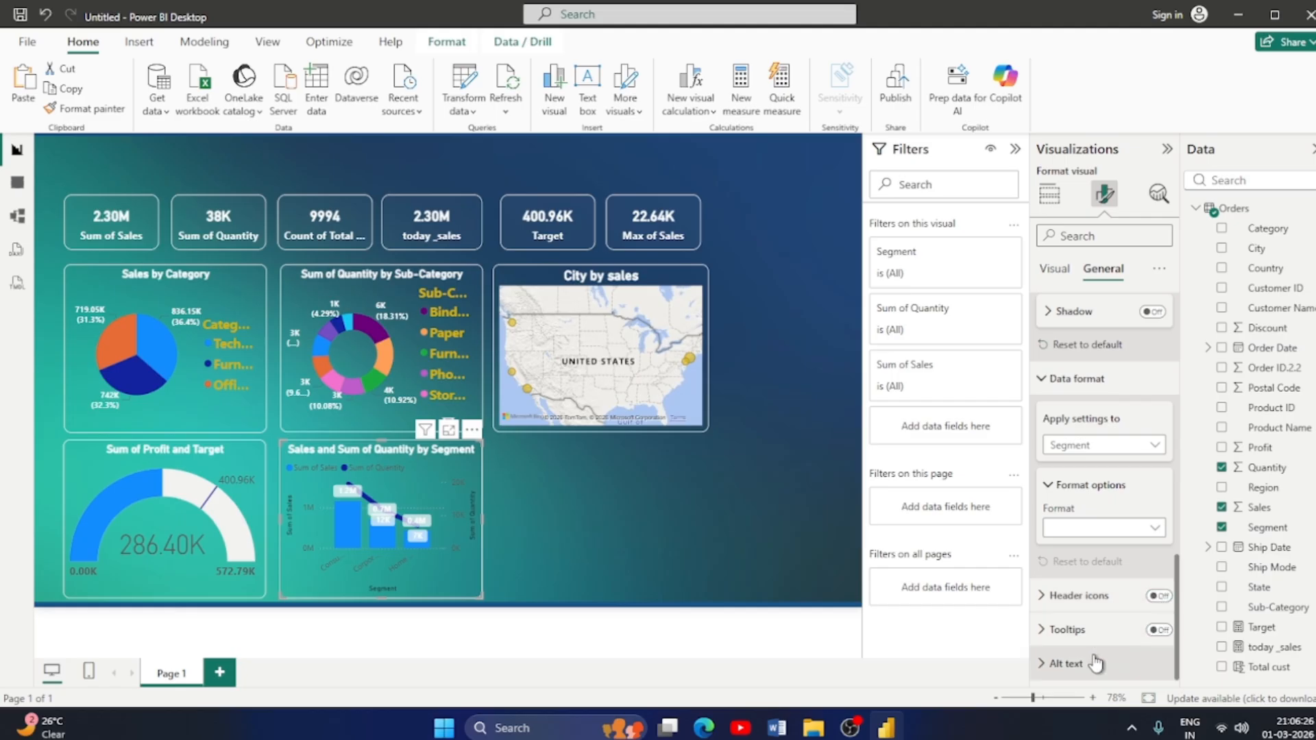
scroll(1090, 665, "up", 5)
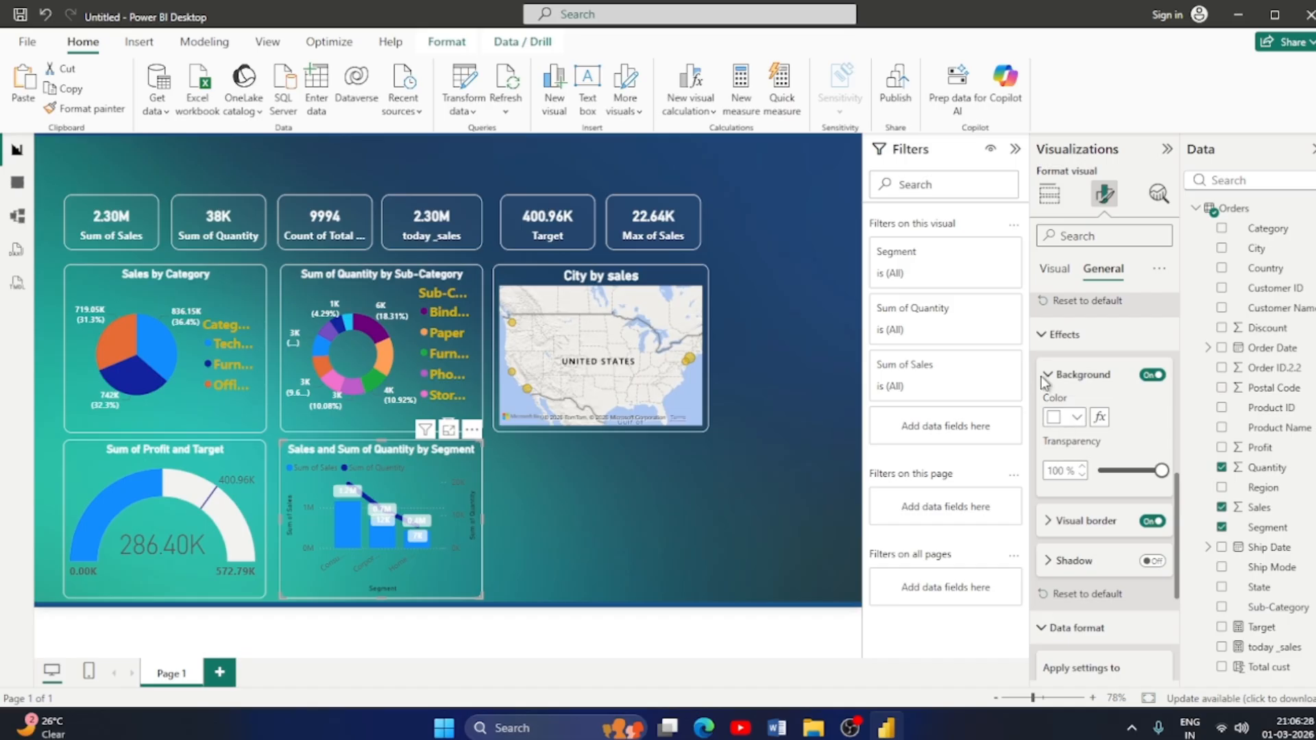
left_click(1046, 376)
left_click(1042, 334)
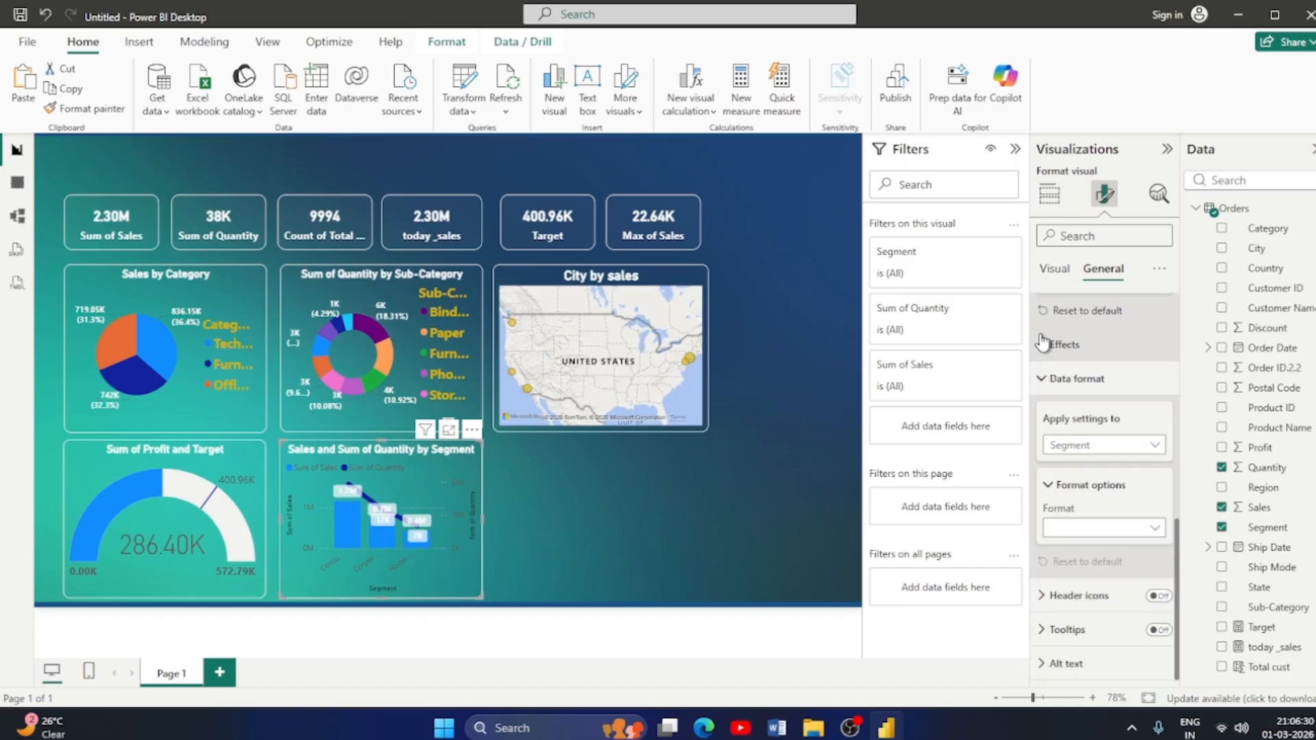
Add a table visual in the empty area below the map with the Order Date hierarchy and today_sales as columns.
left_click(617, 510)
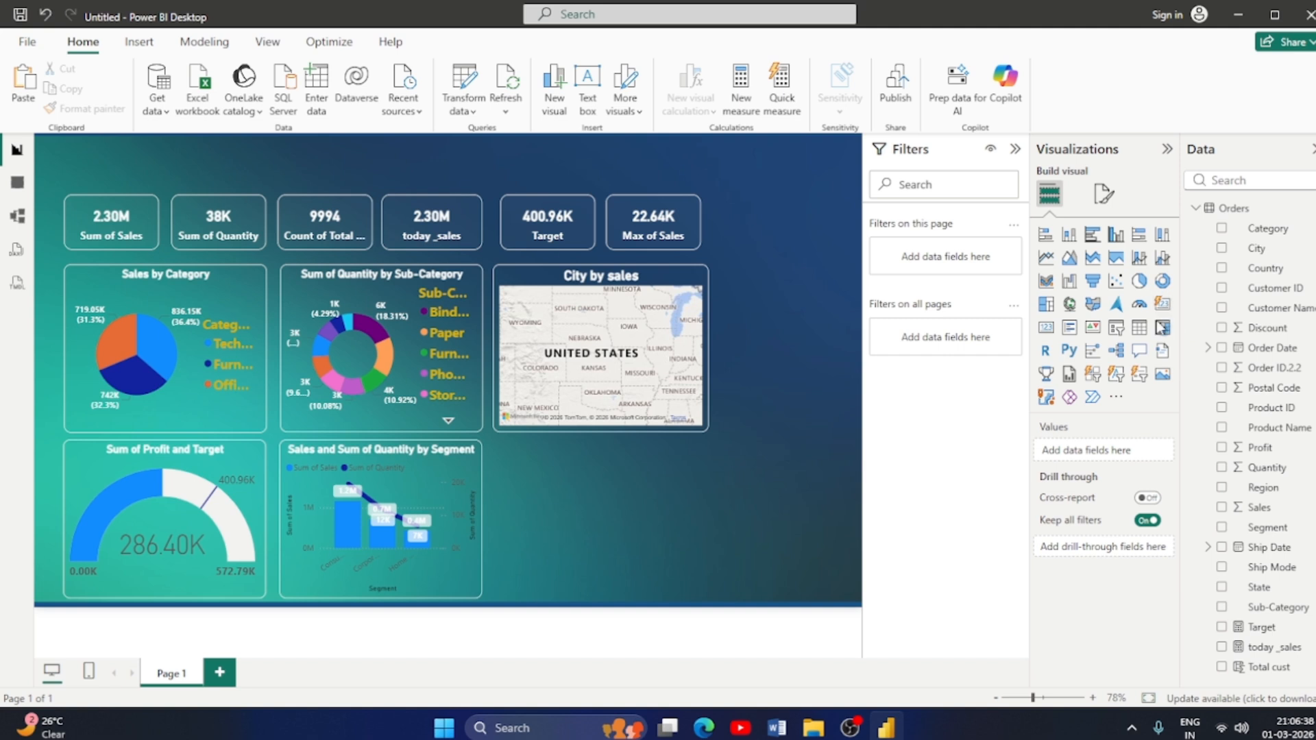
left_click(1136, 332)
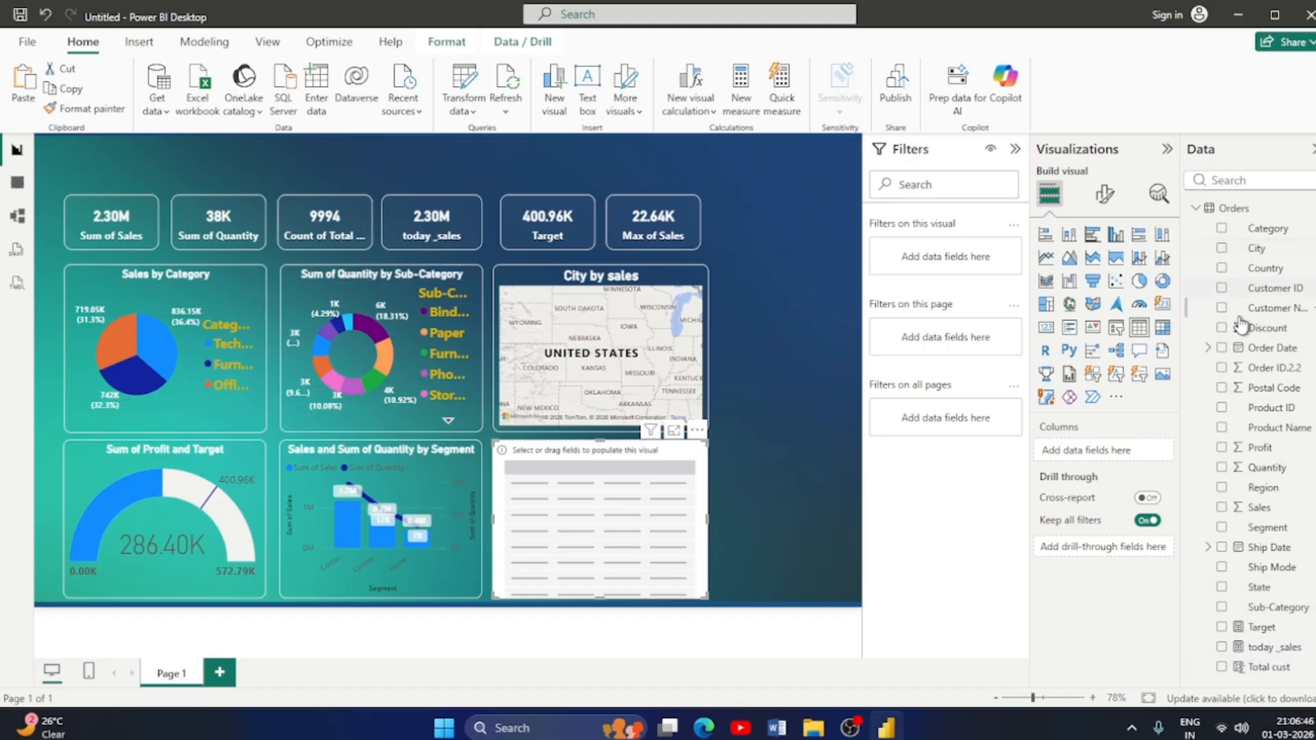
left_click(1221, 348)
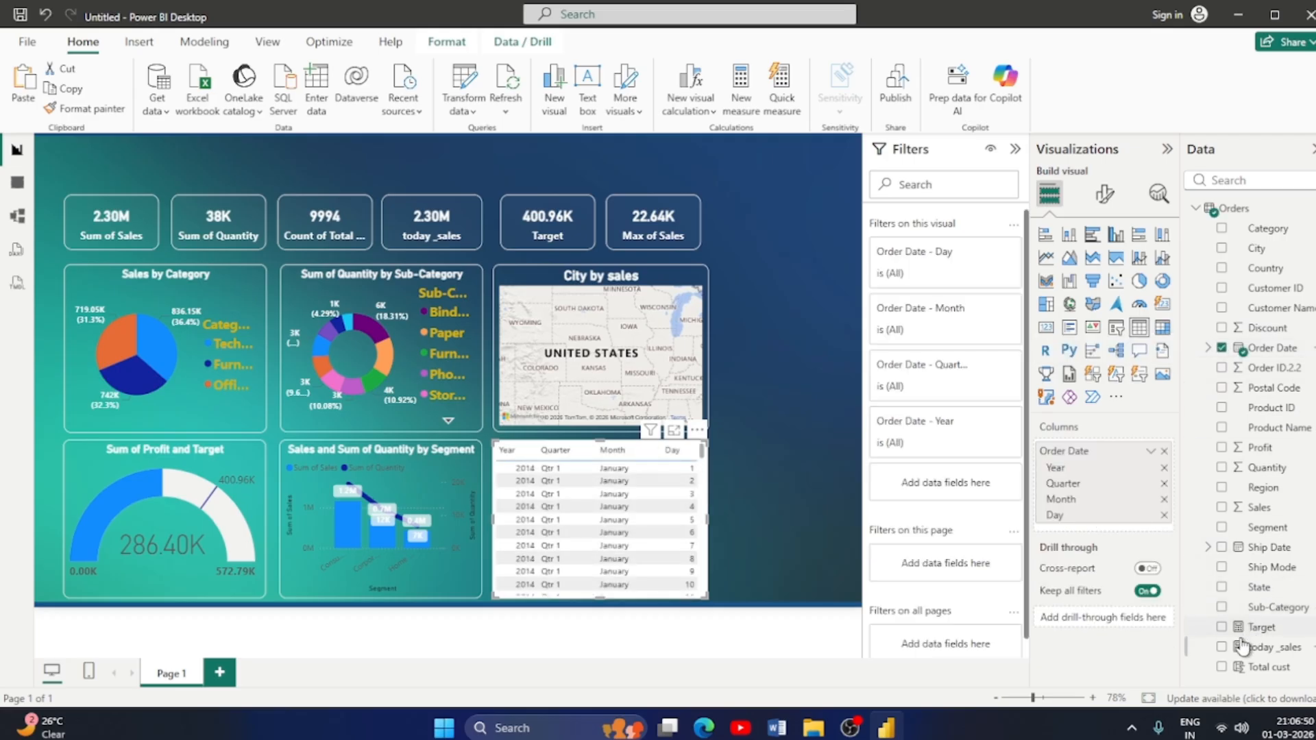
left_click(1222, 648)
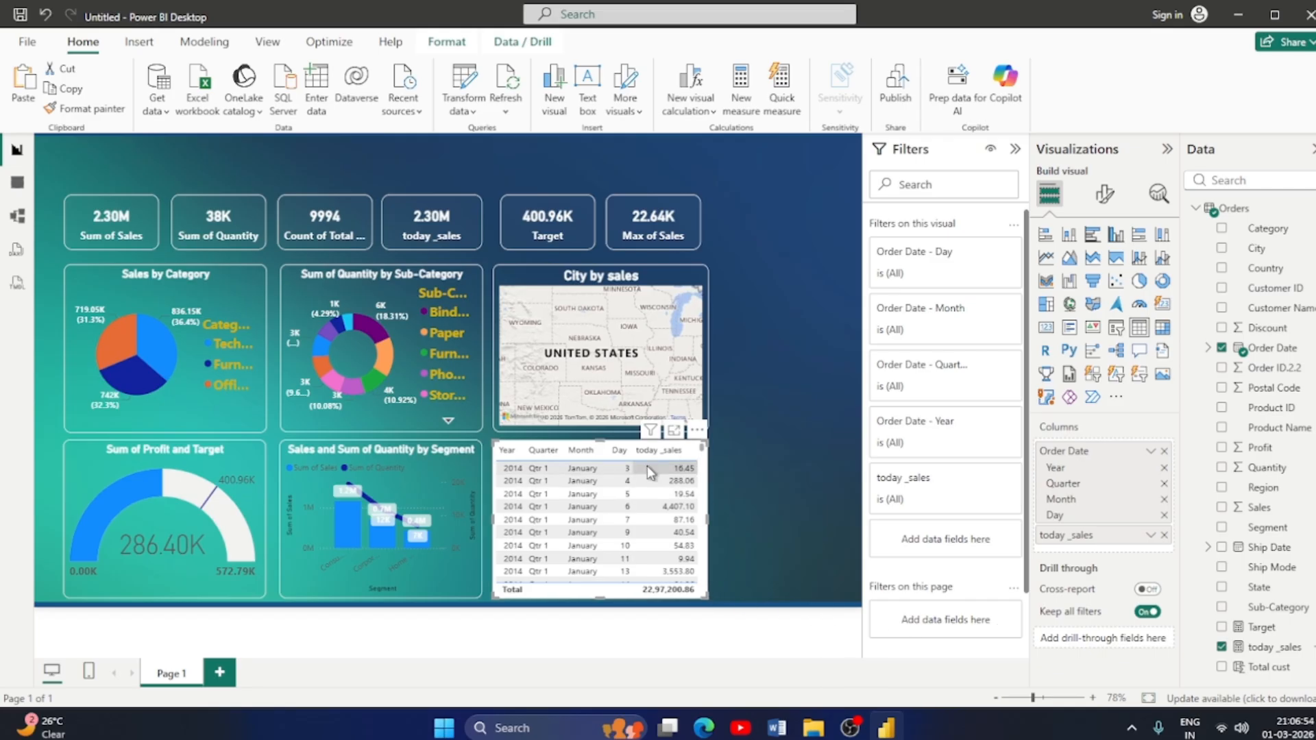
Remove the Year and Quarter levels from the table and sort its rows by today_sales in descending order.
right_click(1113, 456)
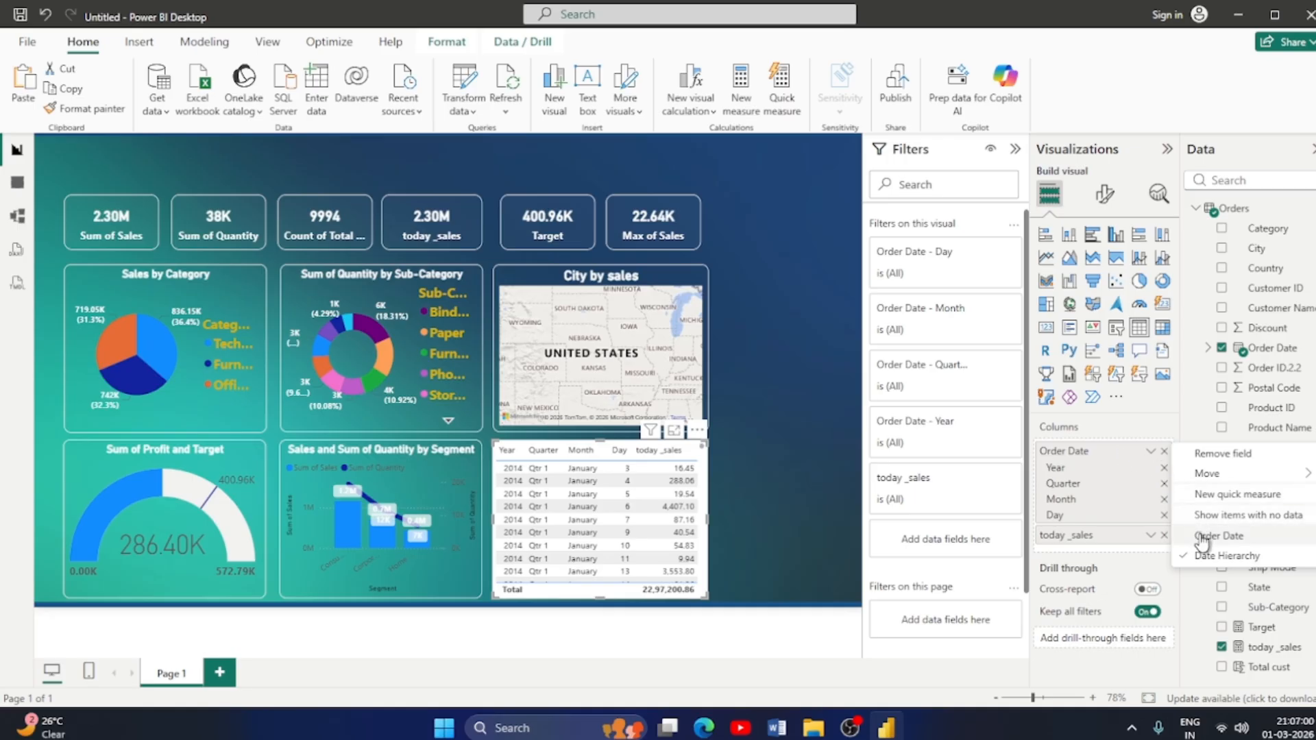
left_click(1163, 469)
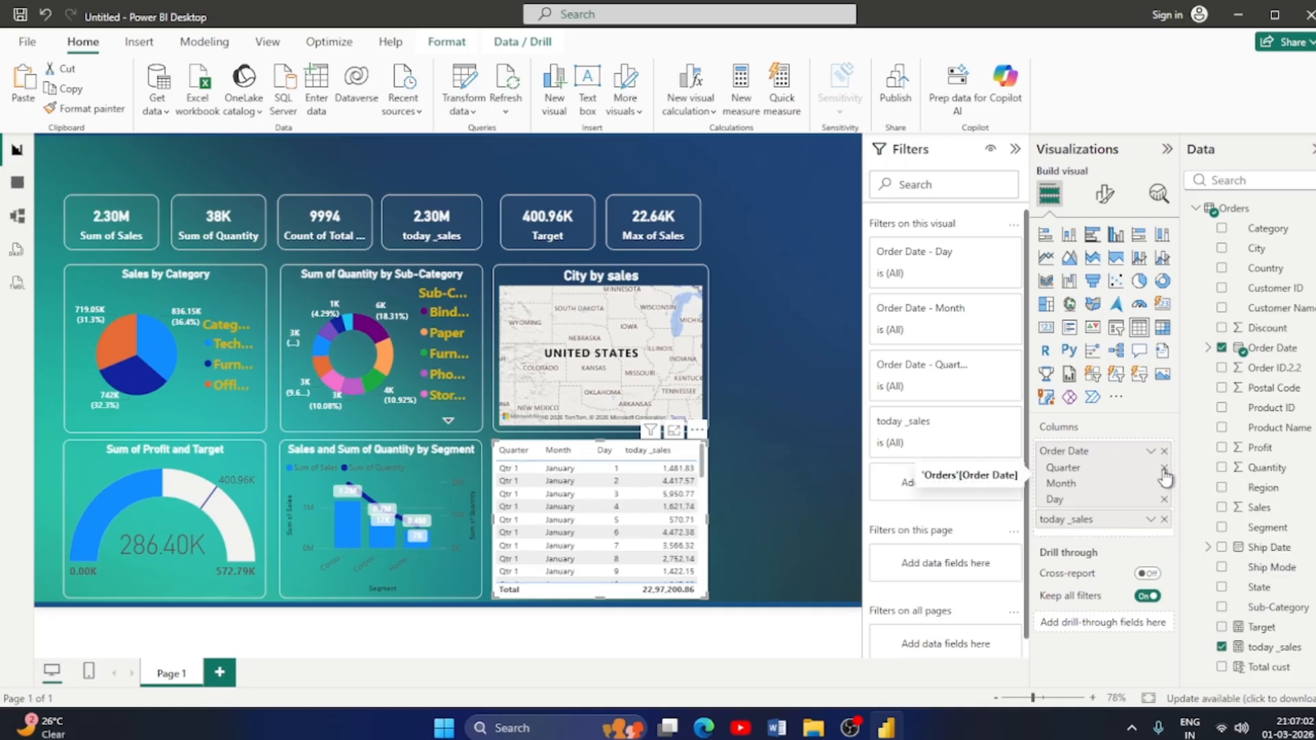
left_click(1163, 470)
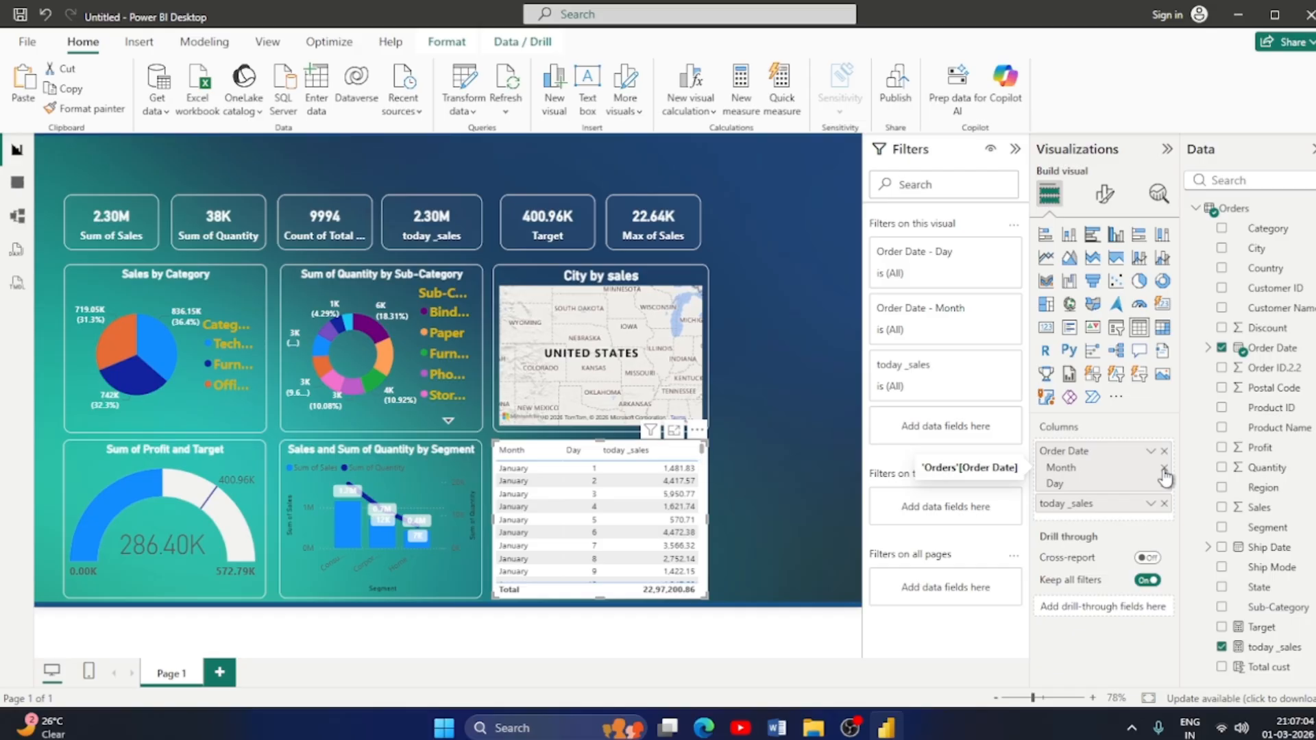
scroll(624, 507, "down", 8)
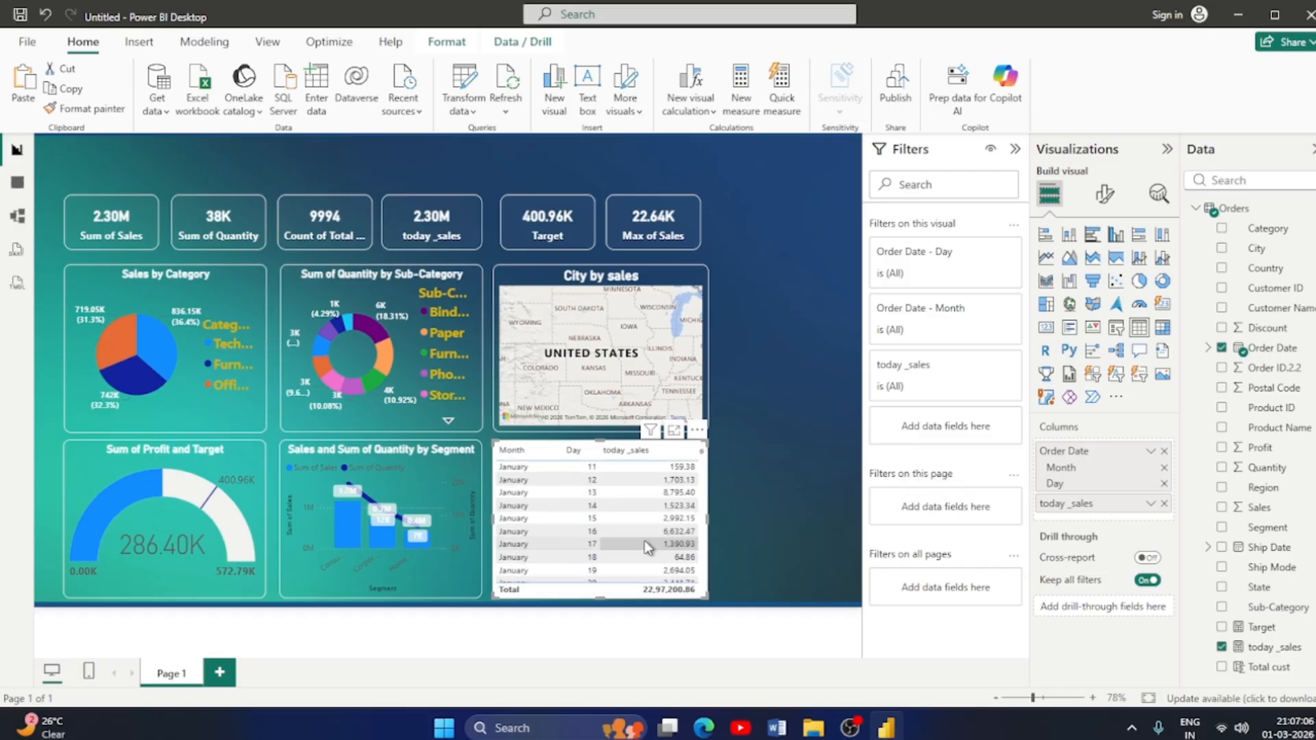
scroll(644, 536, "up", 3)
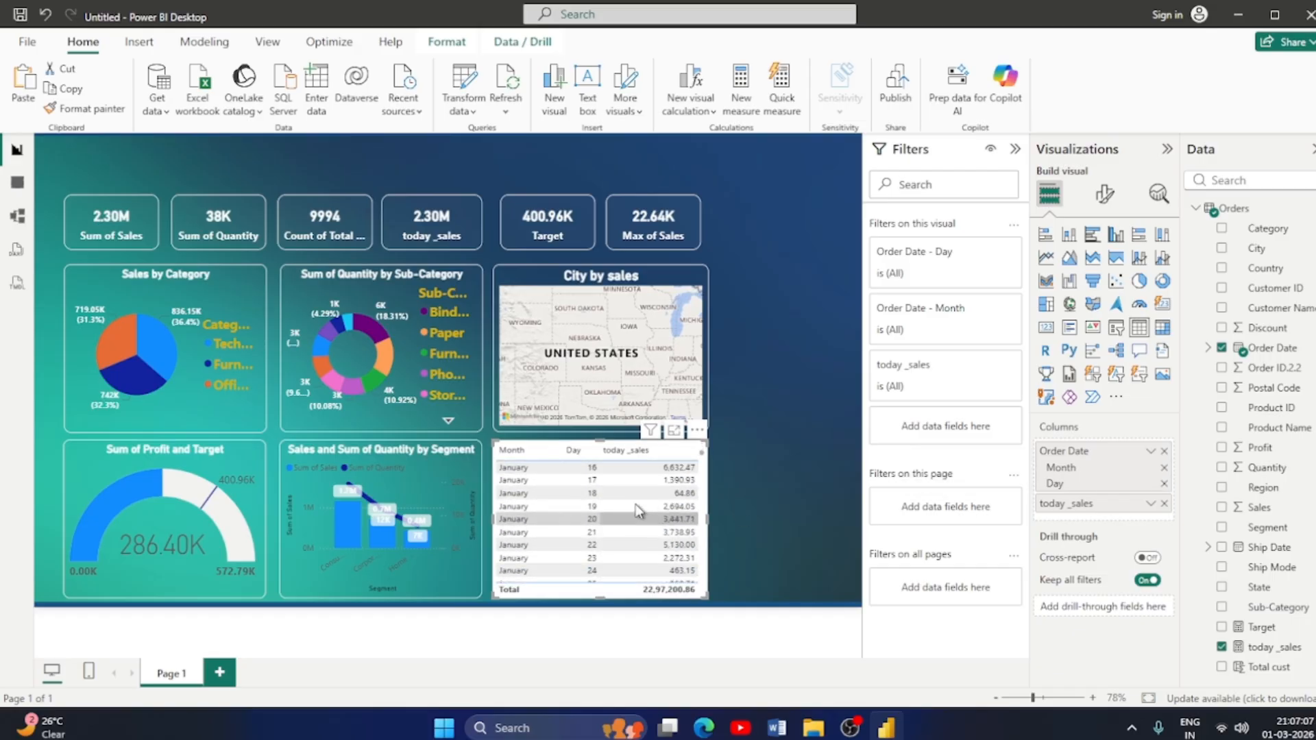
left_click(672, 449)
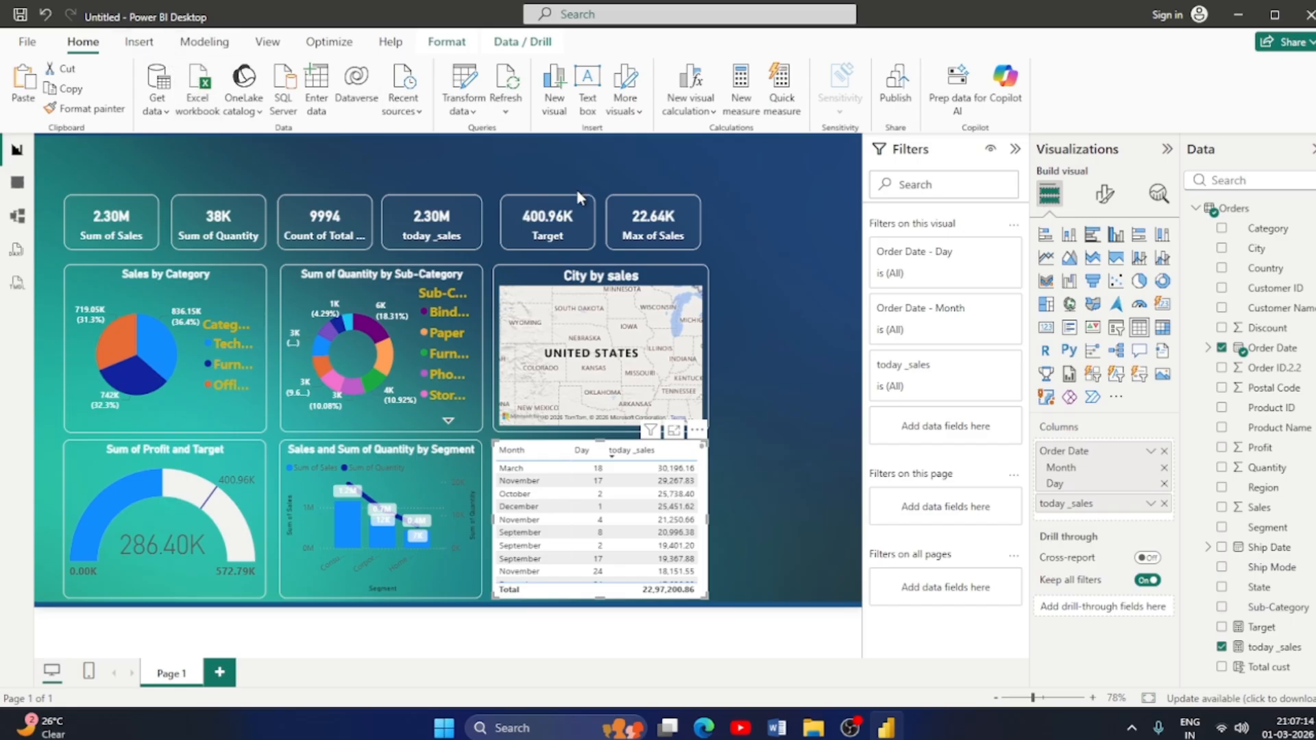
Turn on category labels for the City by sales map.
left_click(659, 274)
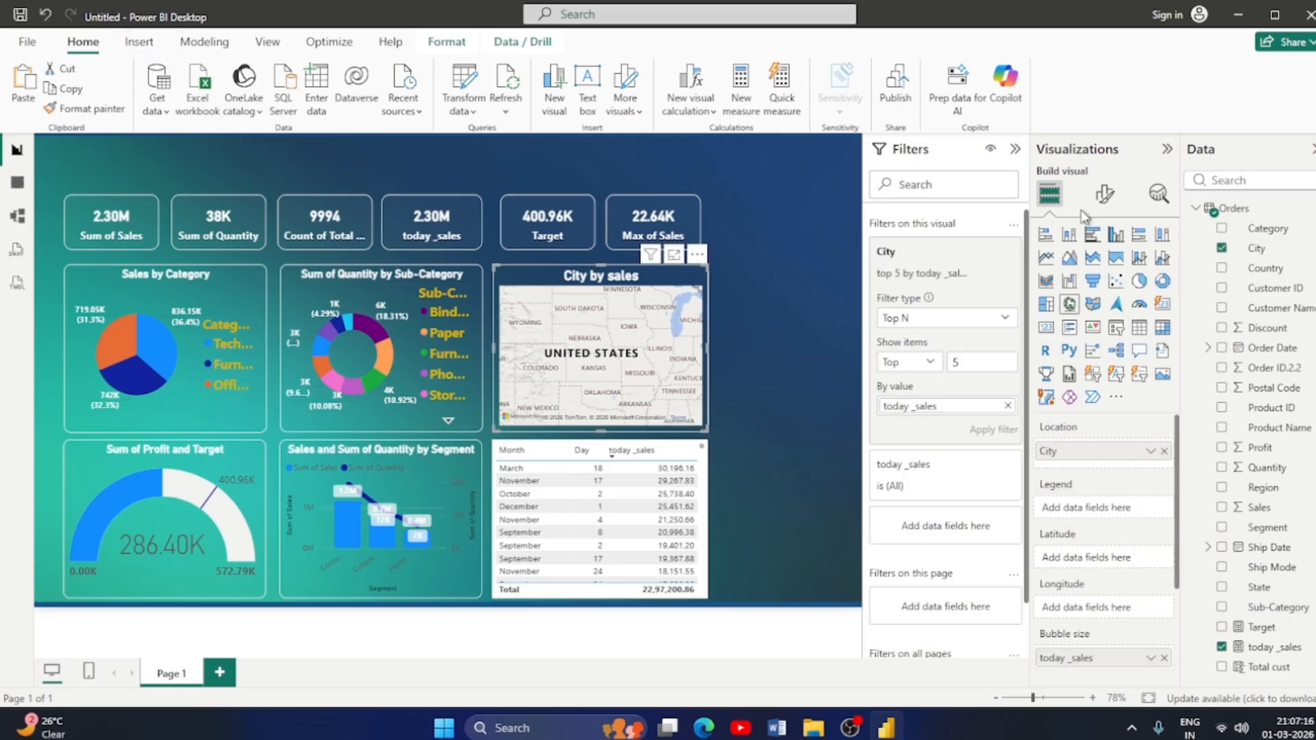
left_click(1101, 197)
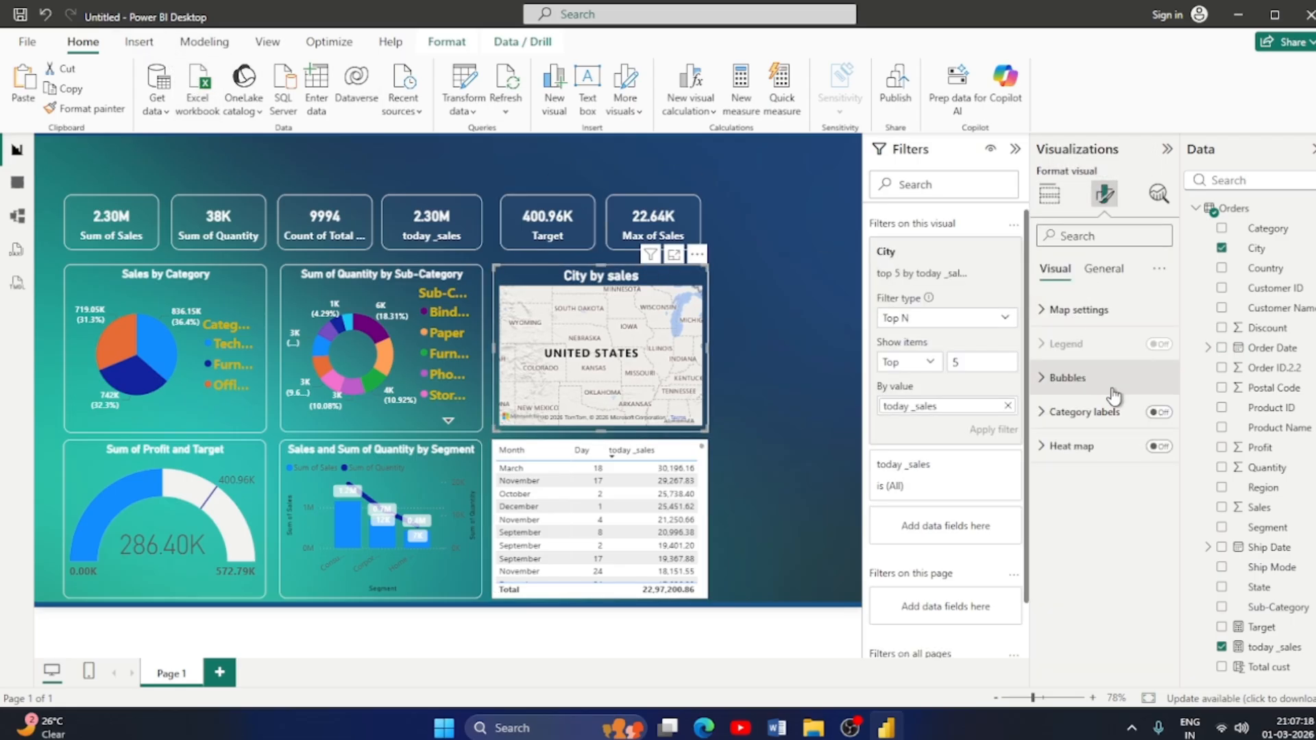
left_click(1158, 412)
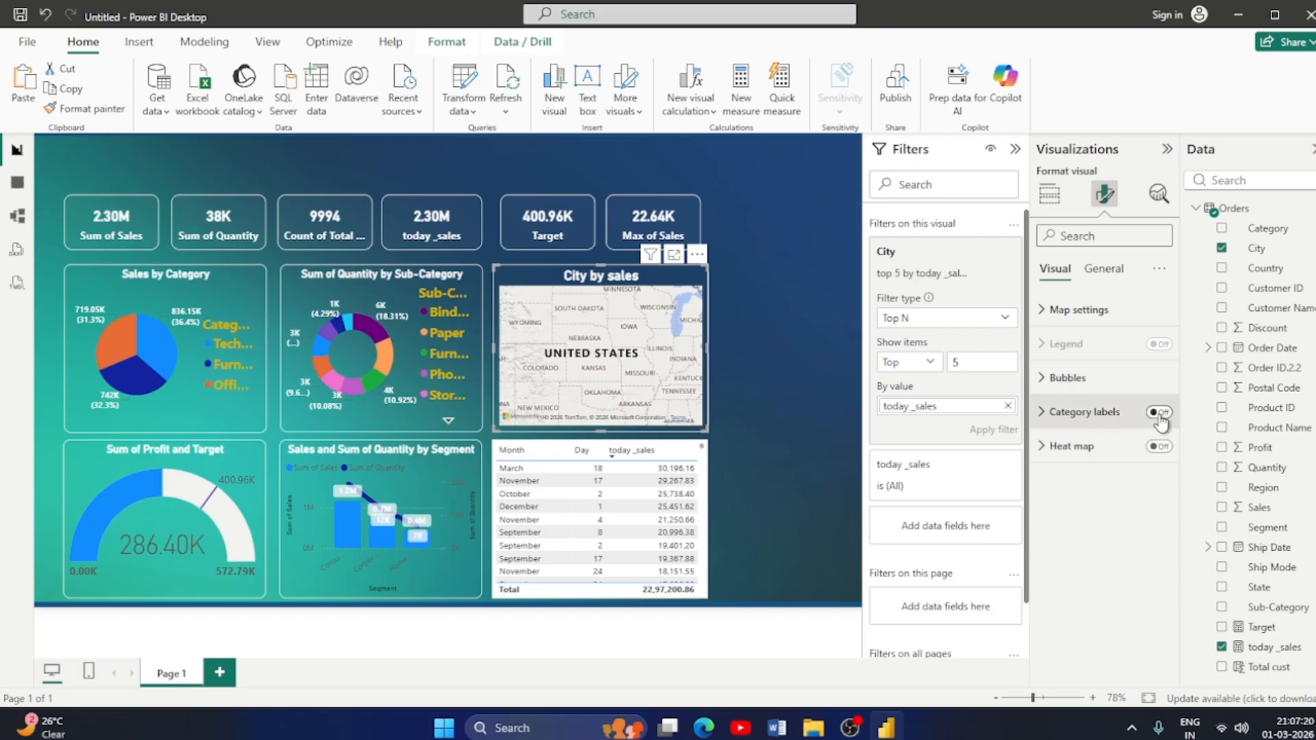
left_click(1044, 319)
left_click(1045, 319)
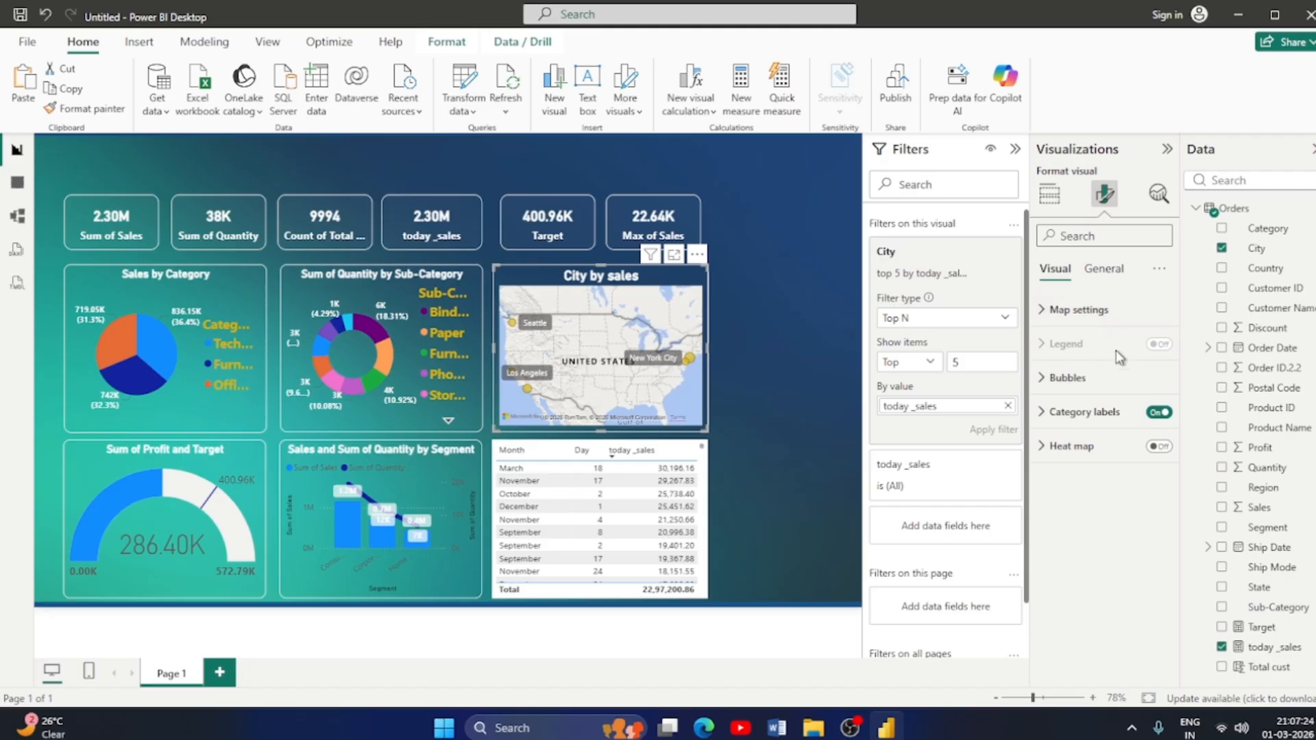
Set the map's bubble size to -5 and change the default bubble color to blue.
left_click(1100, 379)
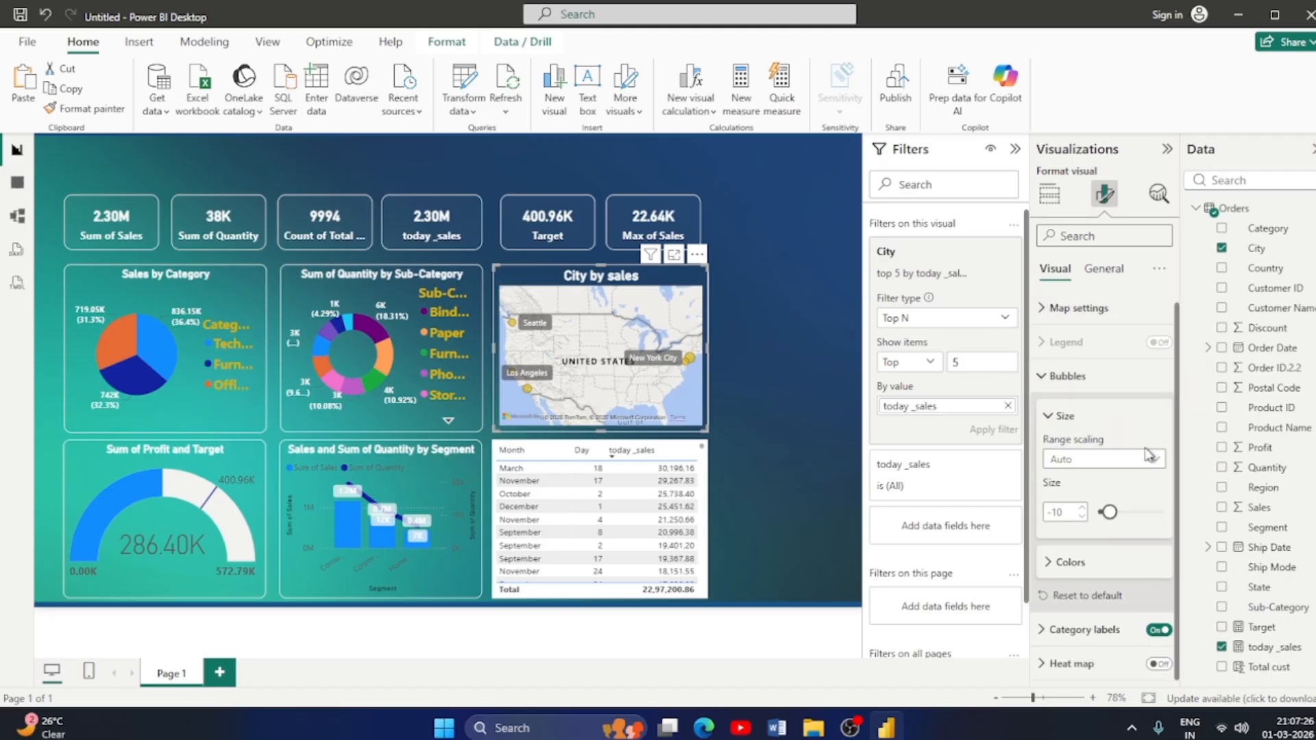
mouse_move(1108, 512)
left_mouse_down()
mouse_move(1131, 512)
mouse_move(1111, 512)
left_mouse_up()
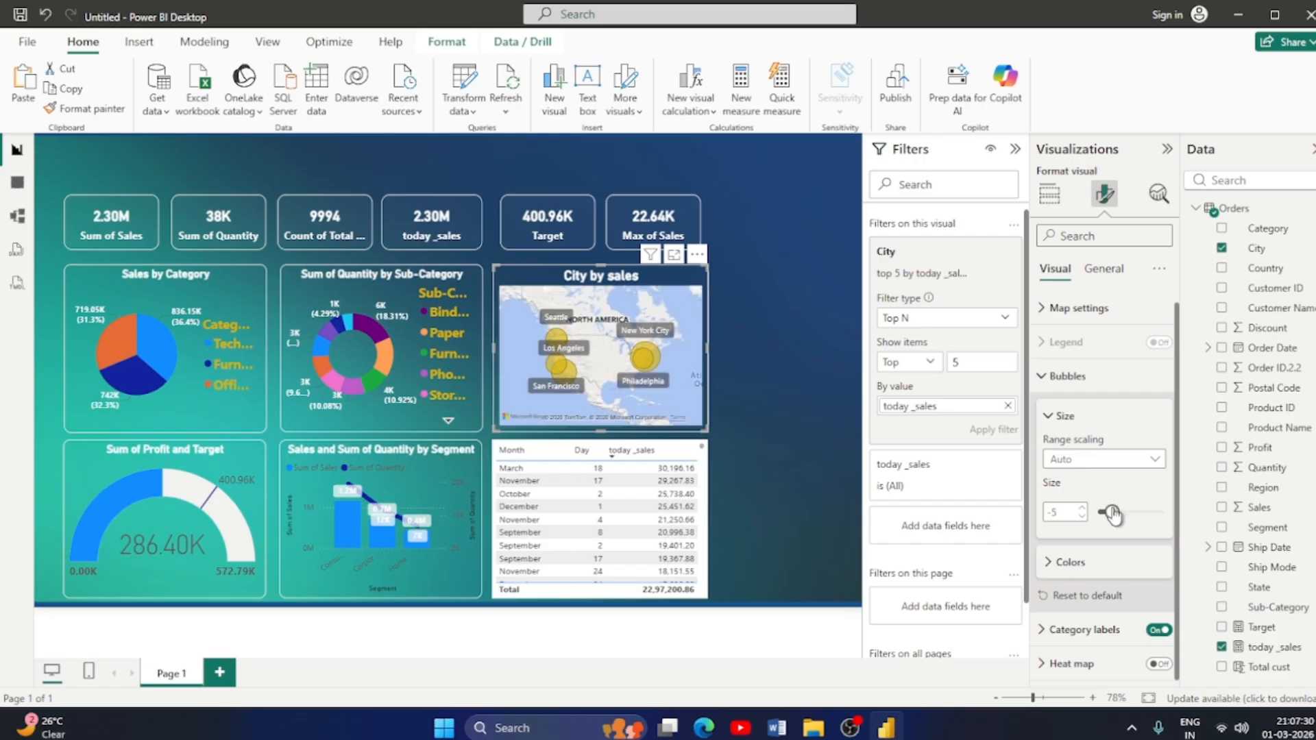
left_click(1050, 562)
scroll(1072, 552, "down", 1)
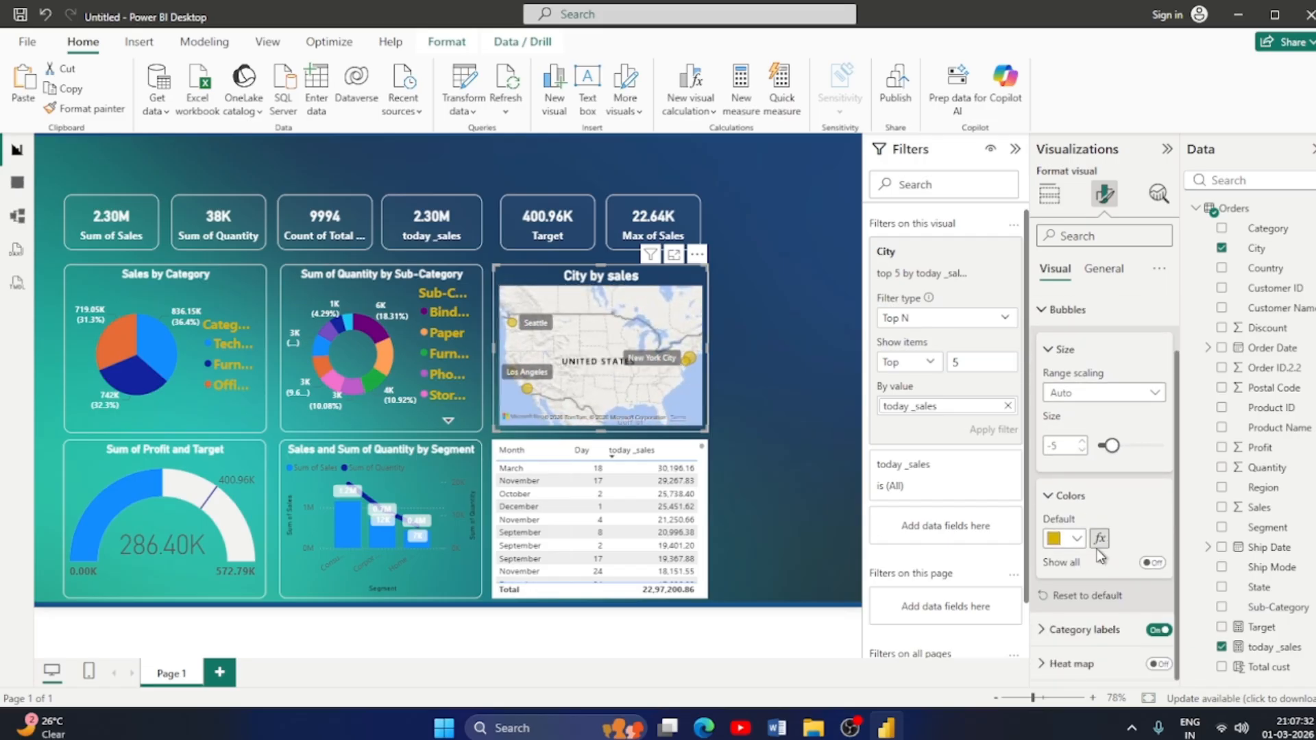
left_click(1088, 543)
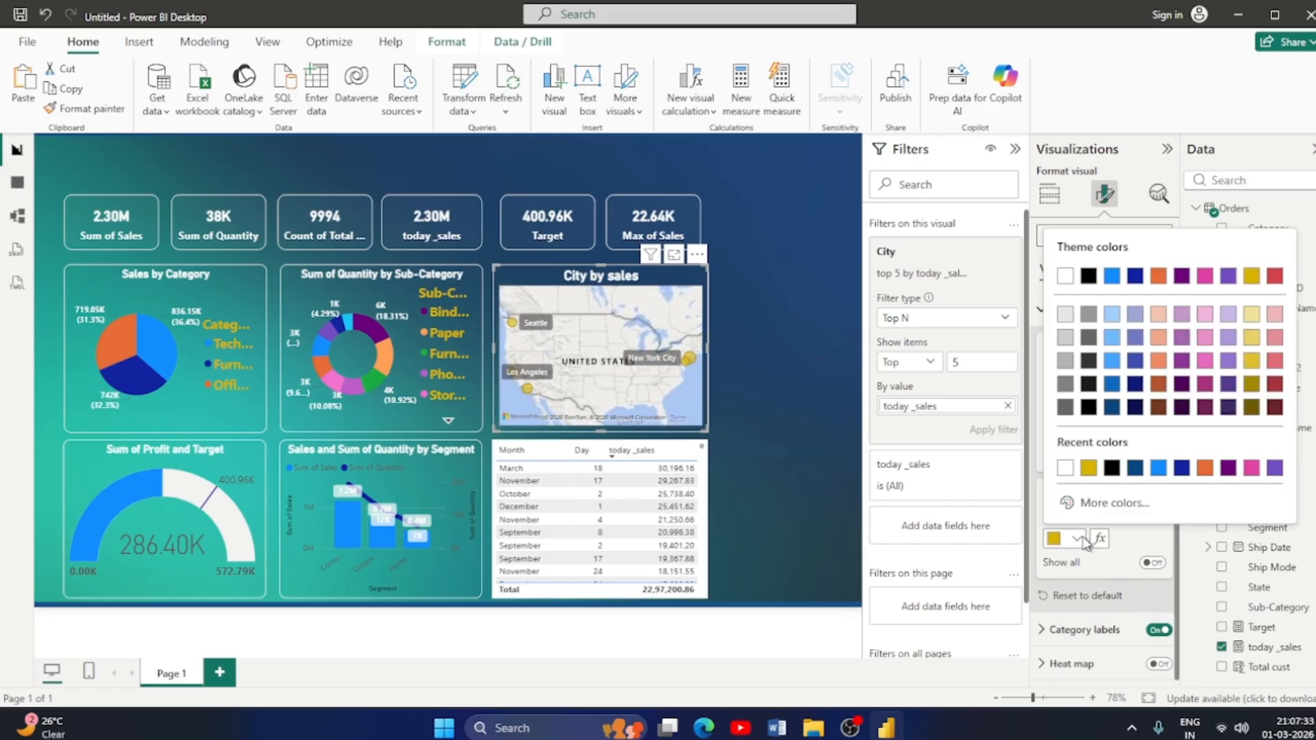
left_click(1158, 468)
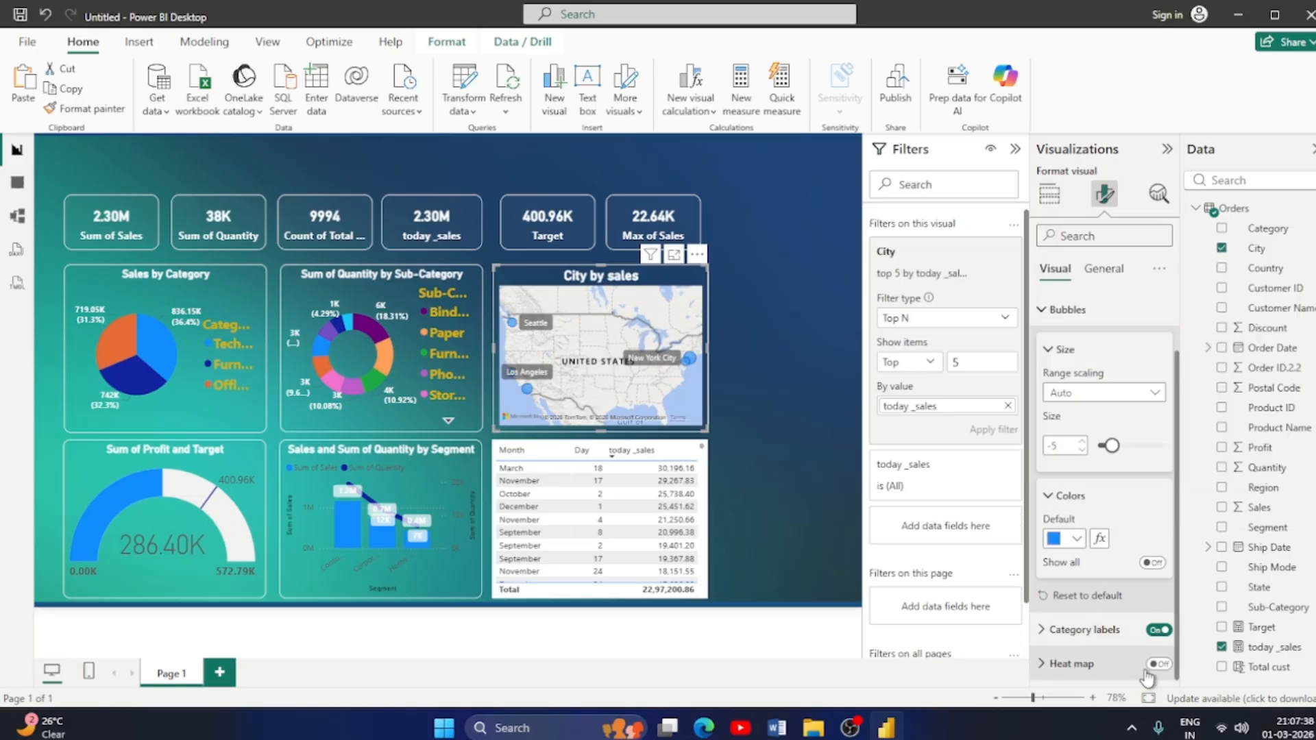
scroll(1052, 391, "up", 1)
left_click(1052, 379)
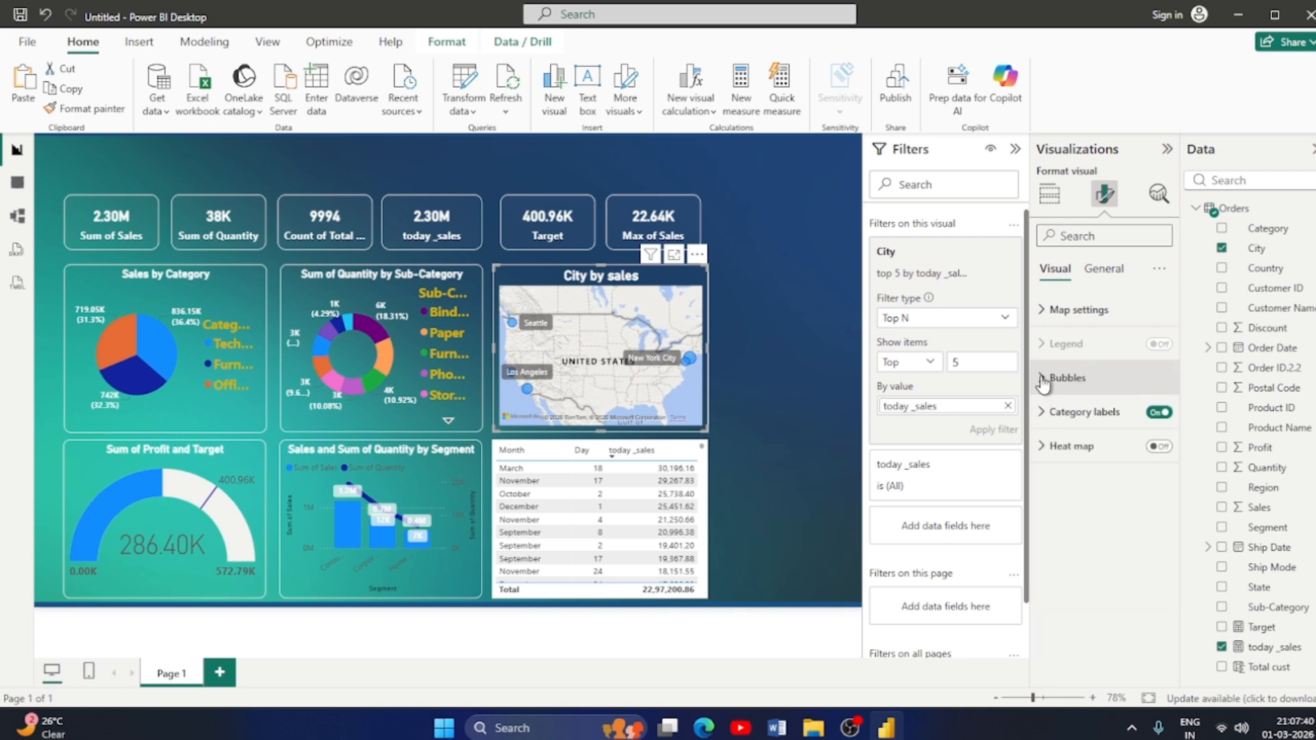
Try the Dark, Light and Aerial styles on the City by sales map, then settle on Light.
left_click(1050, 310)
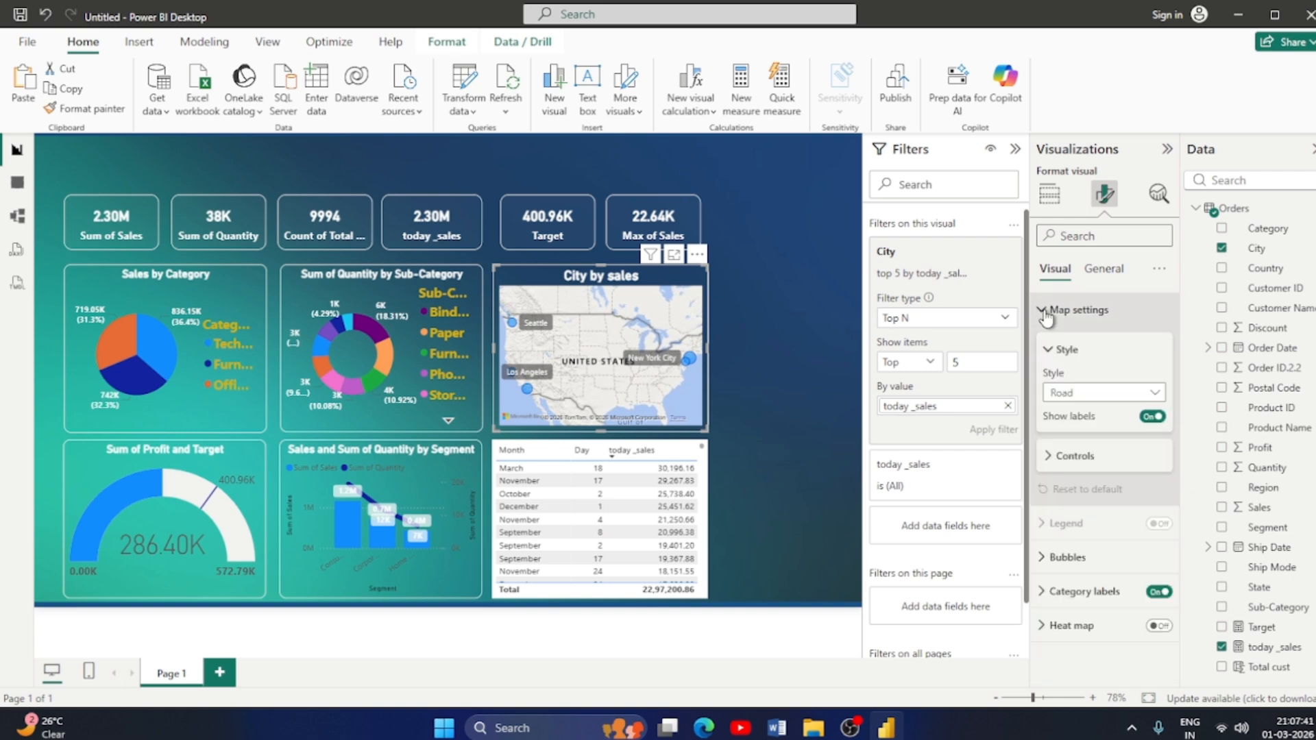
left_click(1104, 393)
left_click(1084, 433)
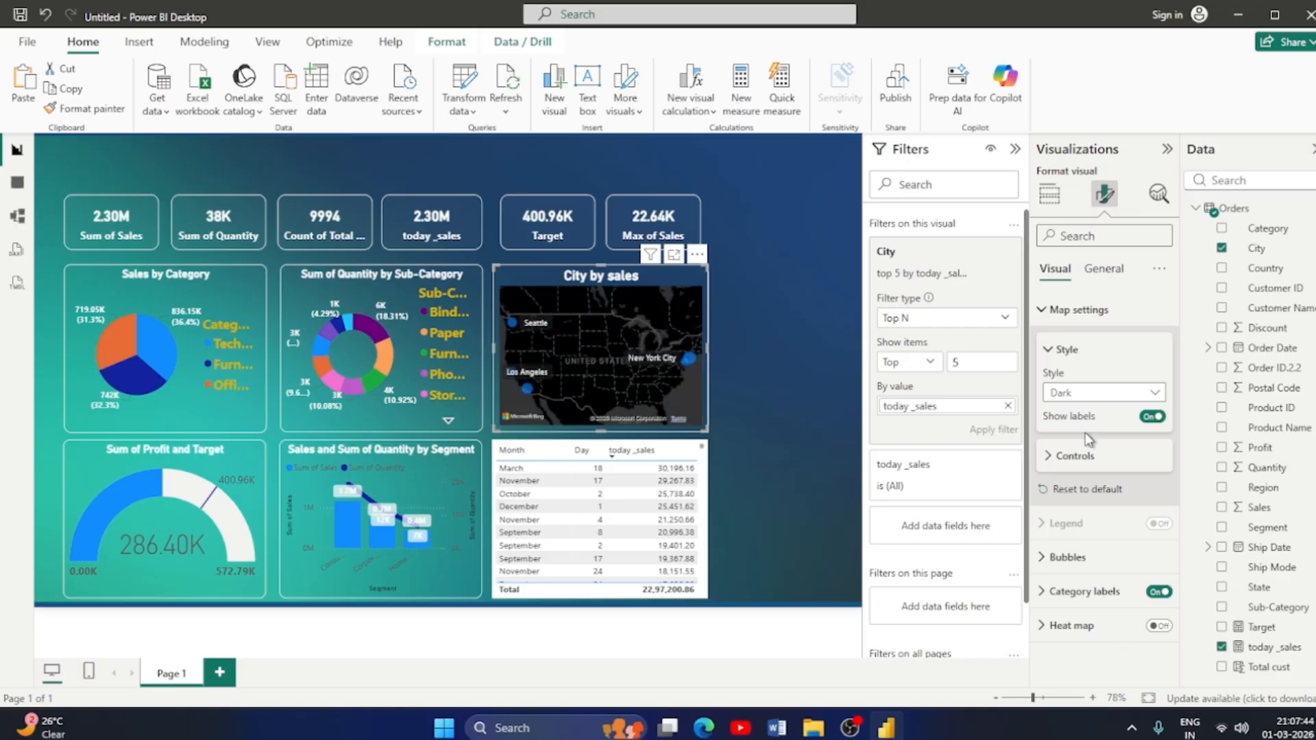
left_click(1141, 397)
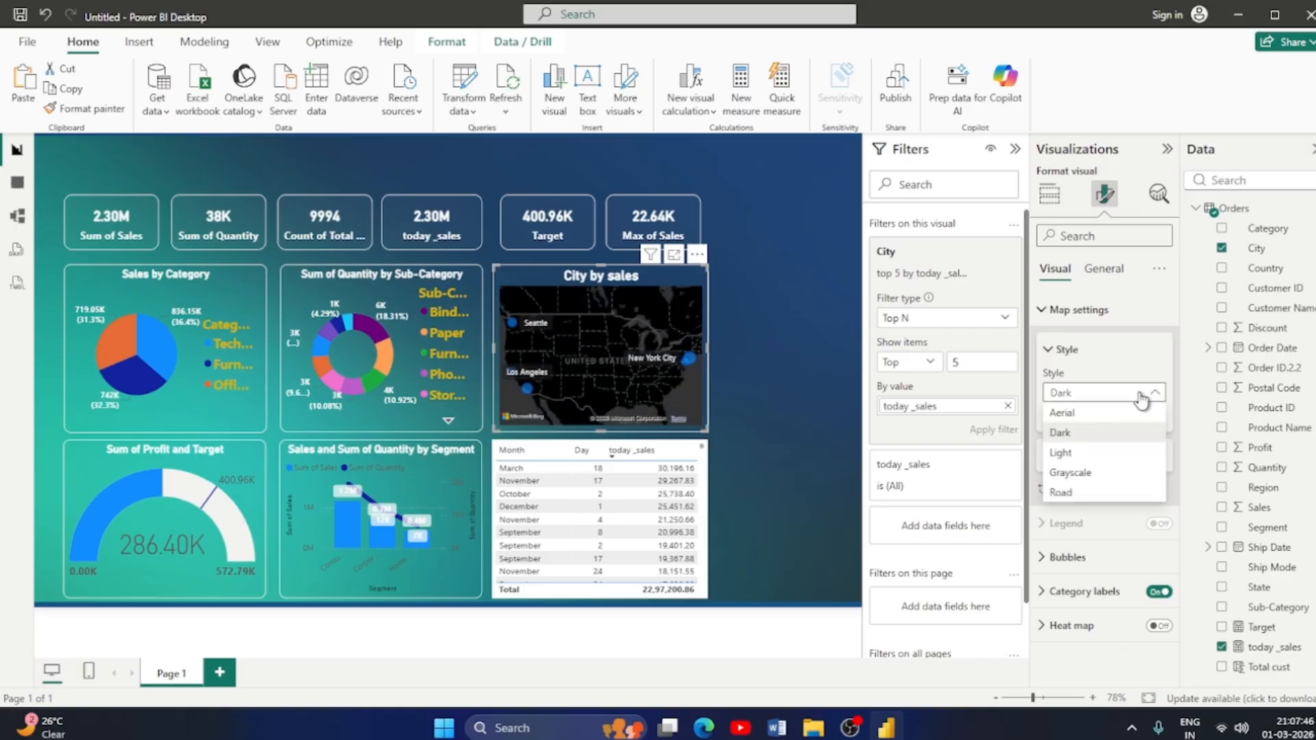
left_click(1060, 452)
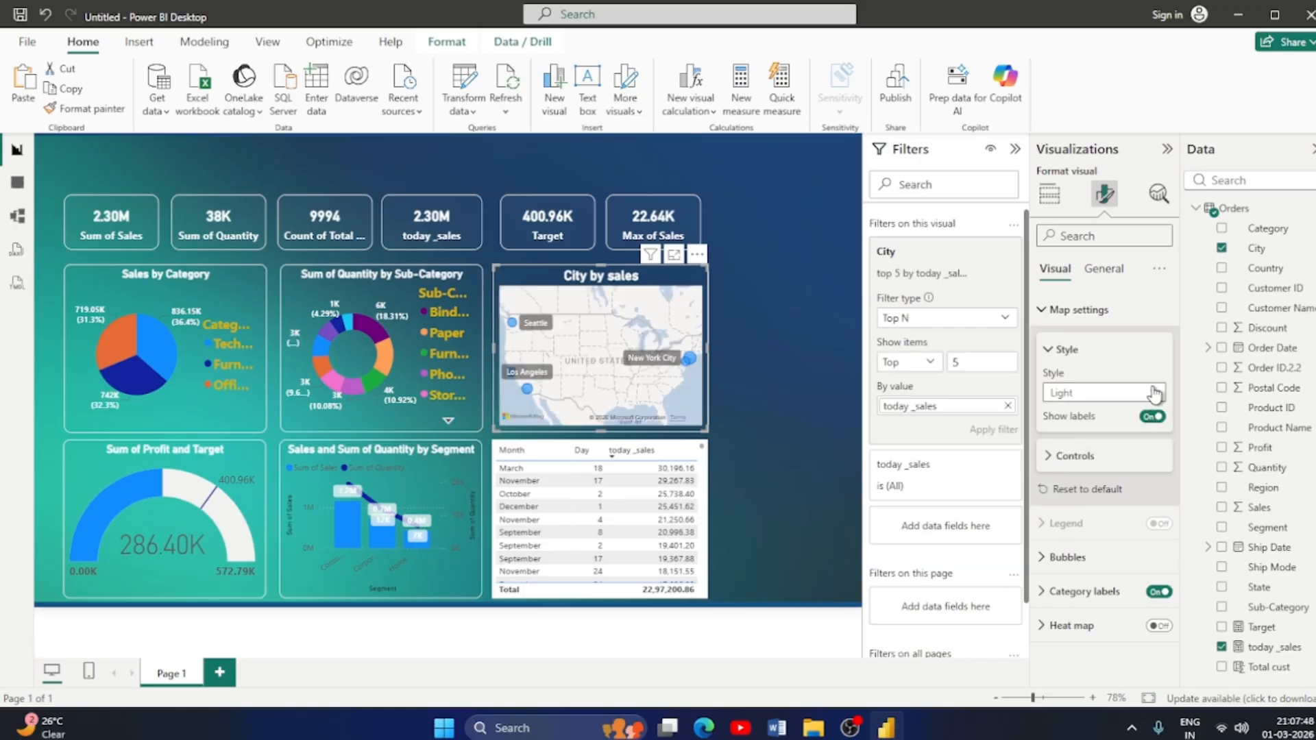
left_click(1152, 392)
left_click(1063, 413)
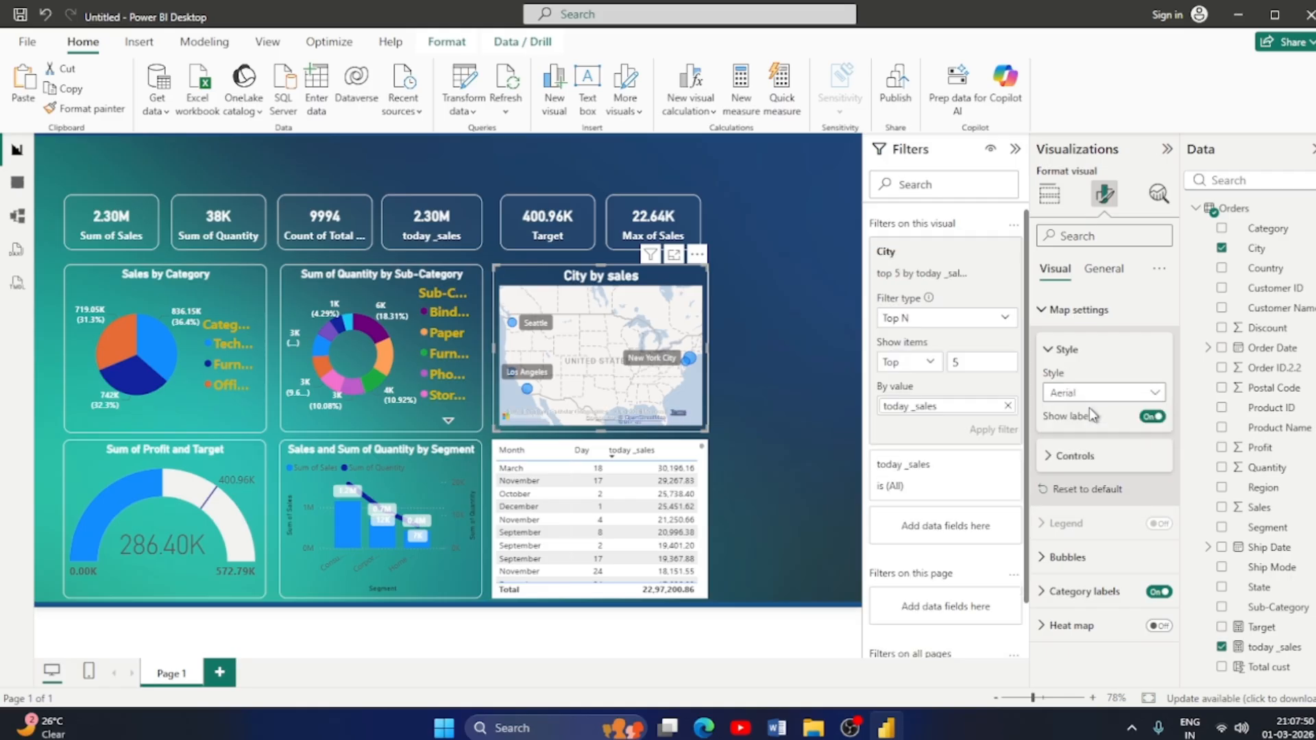
left_click(1154, 392)
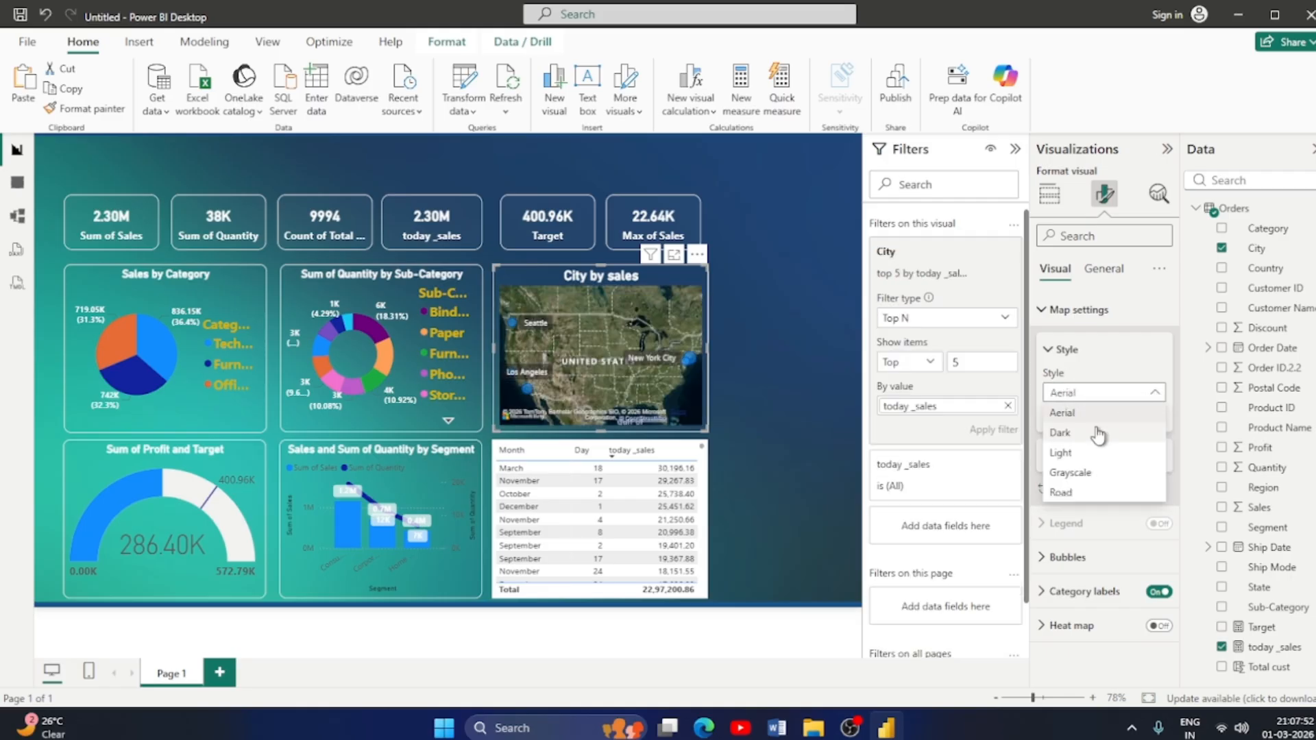
left_click(1072, 455)
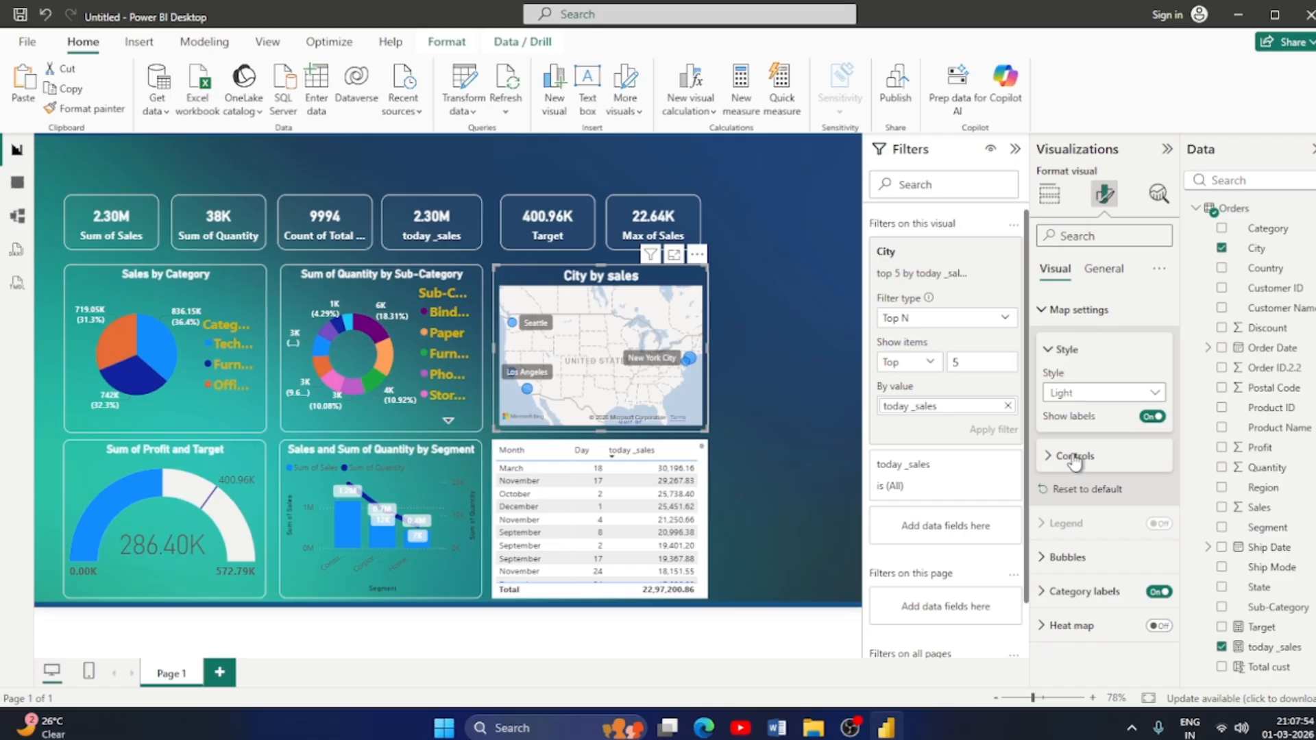
left_click(682, 453)
Change the visual border color of the City by sales map to blue.
left_click(1101, 271)
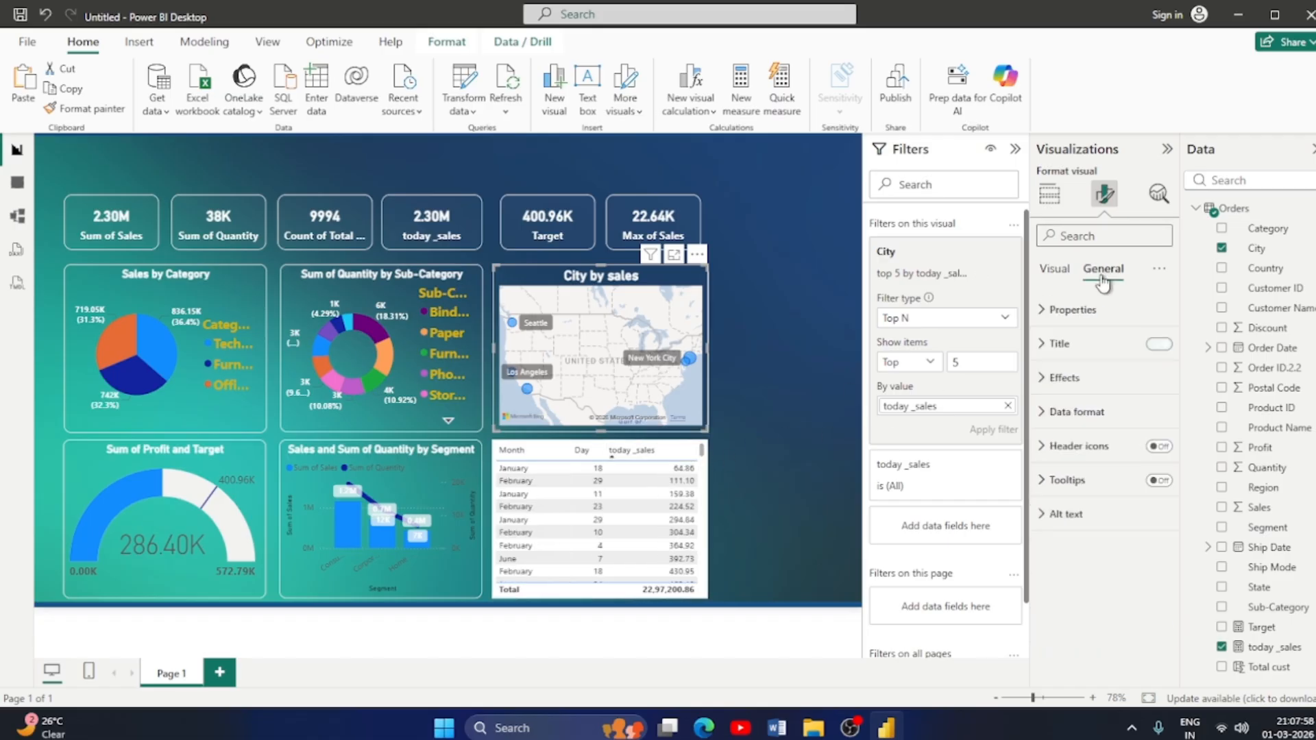
left_click(1042, 414)
scroll(1043, 411, "down", 1)
scroll(1043, 411, "up", 1)
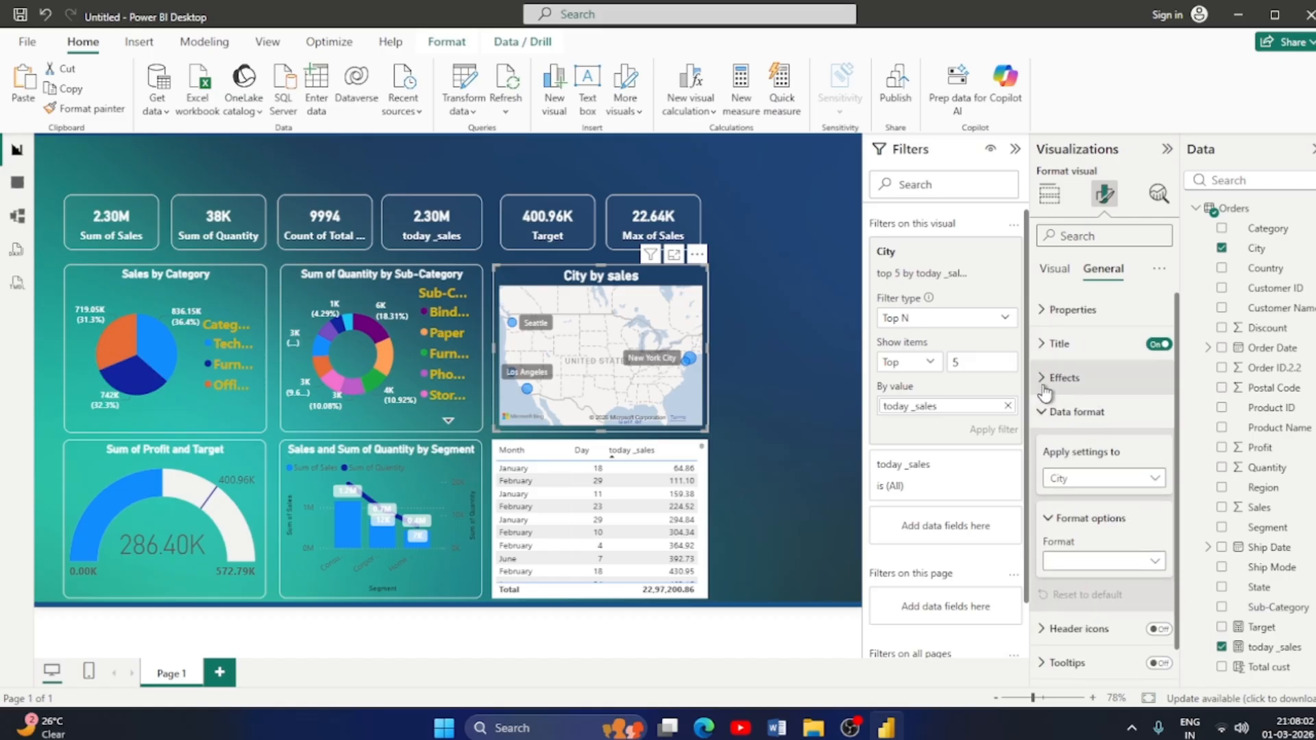
left_click(1043, 384)
scroll(1127, 470, "down", 2)
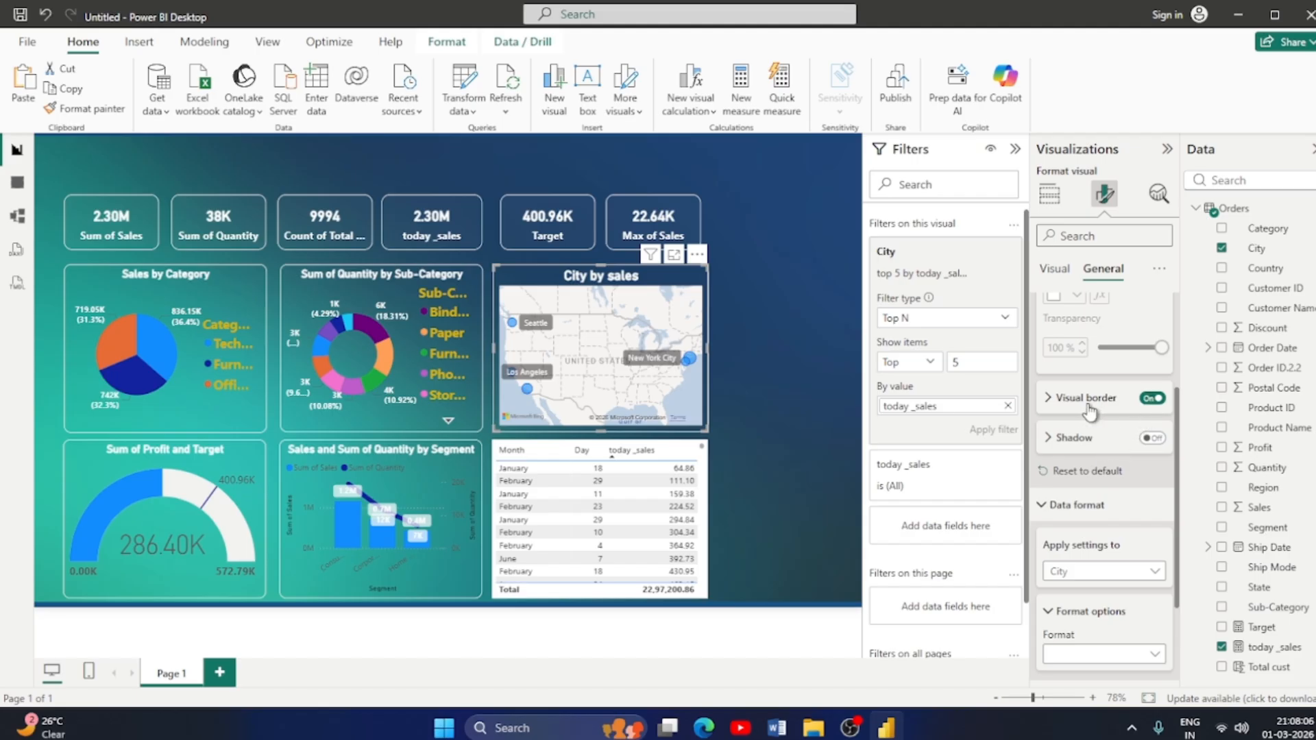
left_click(1050, 397)
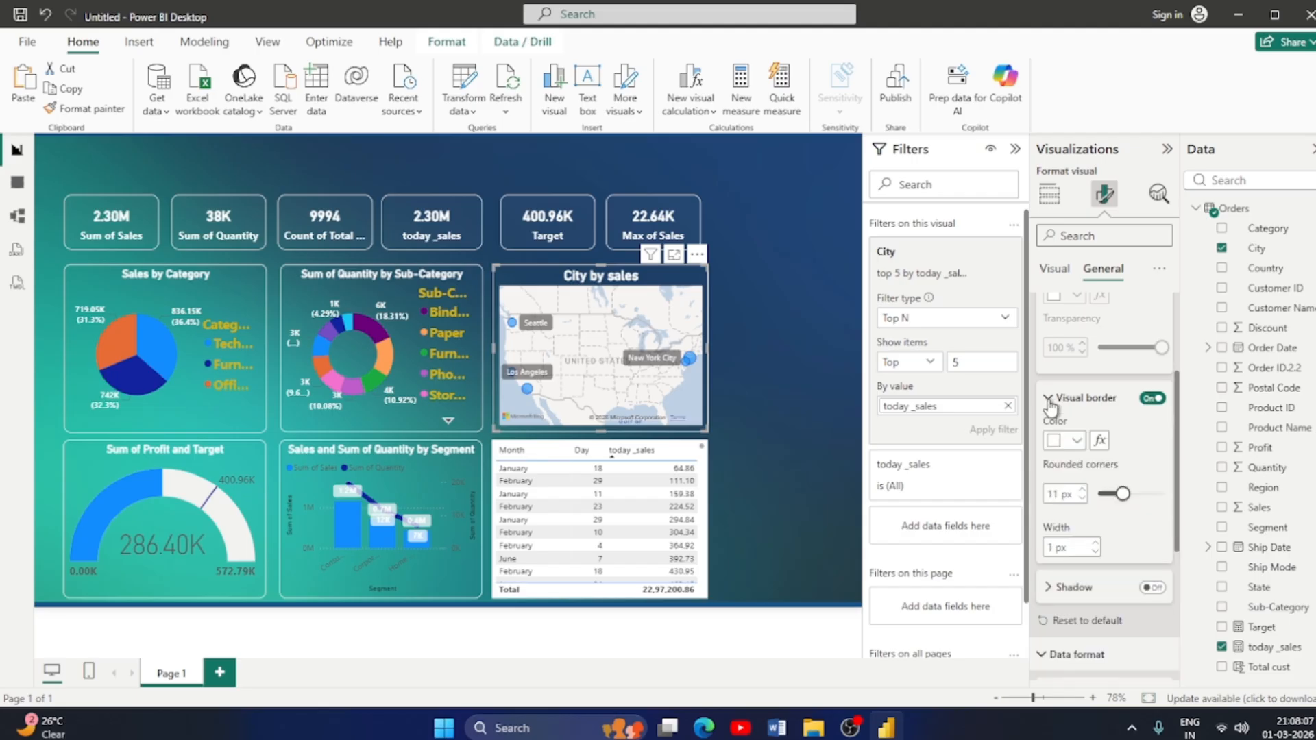
left_click(1080, 442)
left_click(1067, 373)
scroll(1131, 452, "down", 3)
left_click(1150, 338)
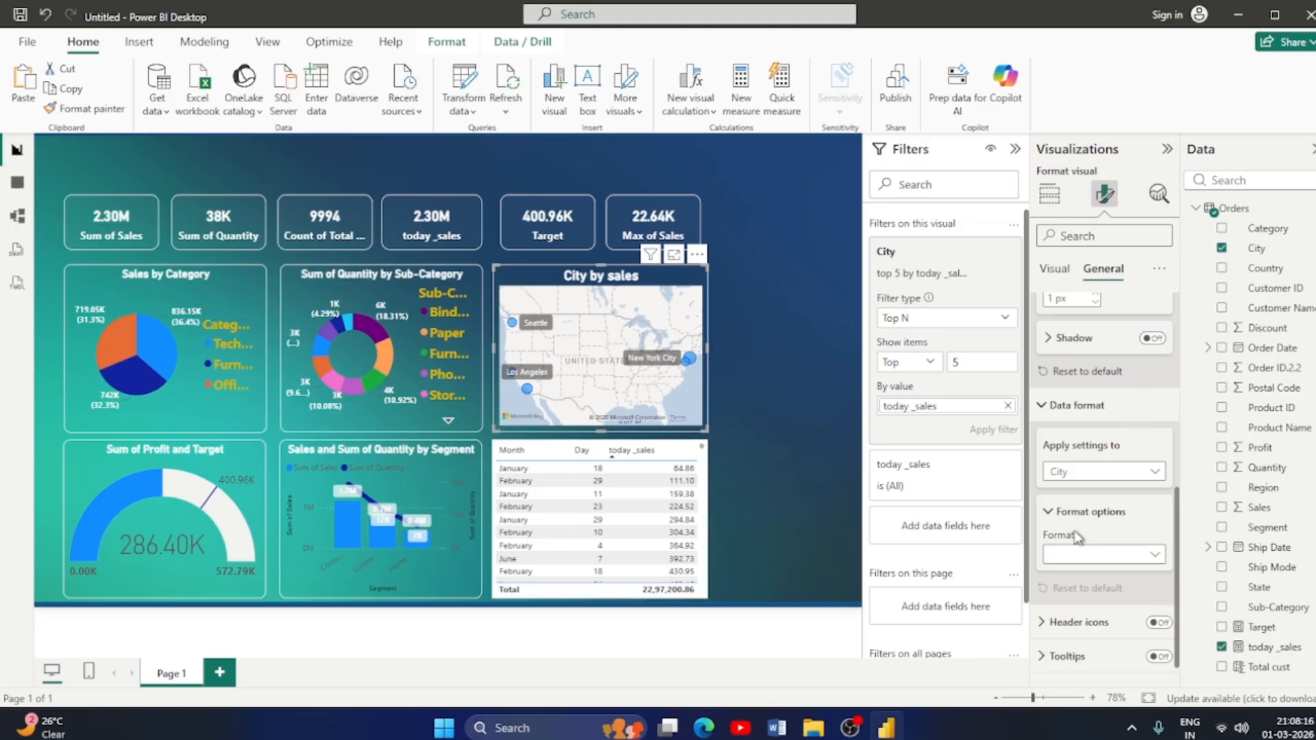
Add a slicer to the empty area beside the map and table, stretching it into a tall column from the cards' top edge to the table's bottom.
left_click(797, 436)
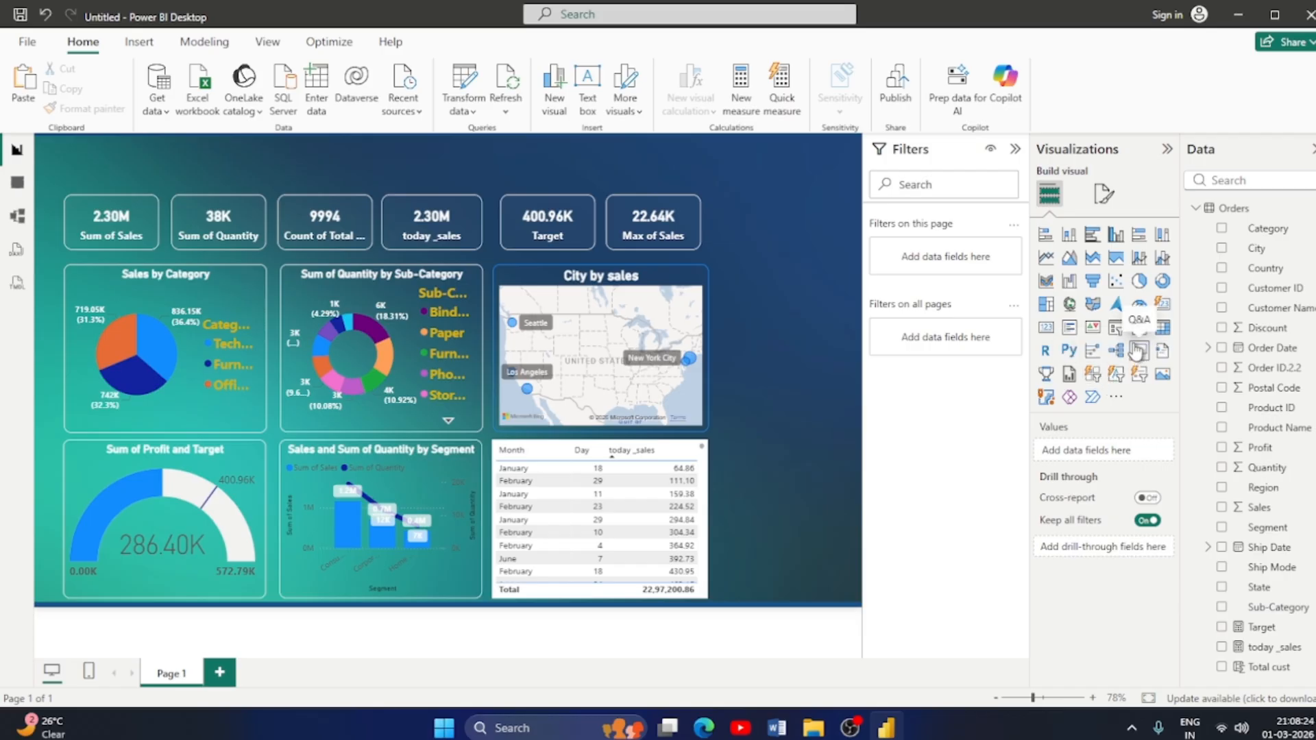
left_click(1117, 329)
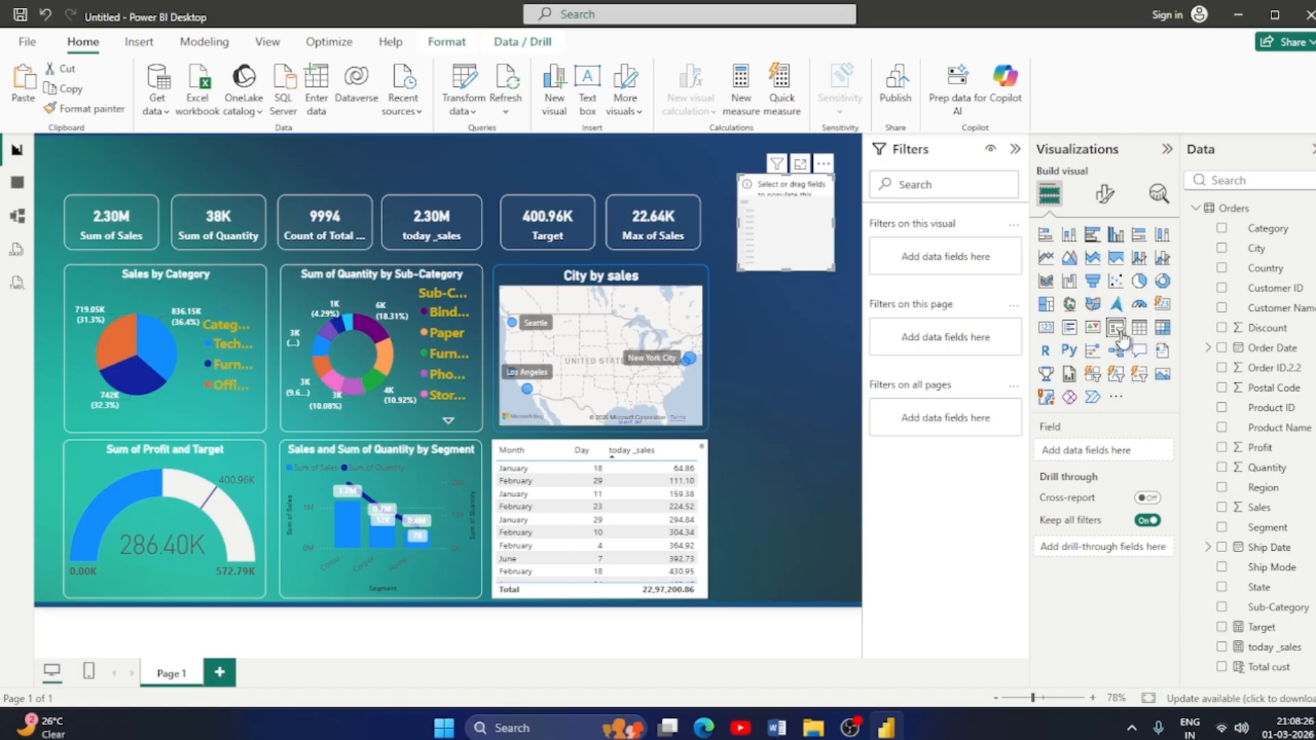
left_click_drag(790, 243, 776, 588)
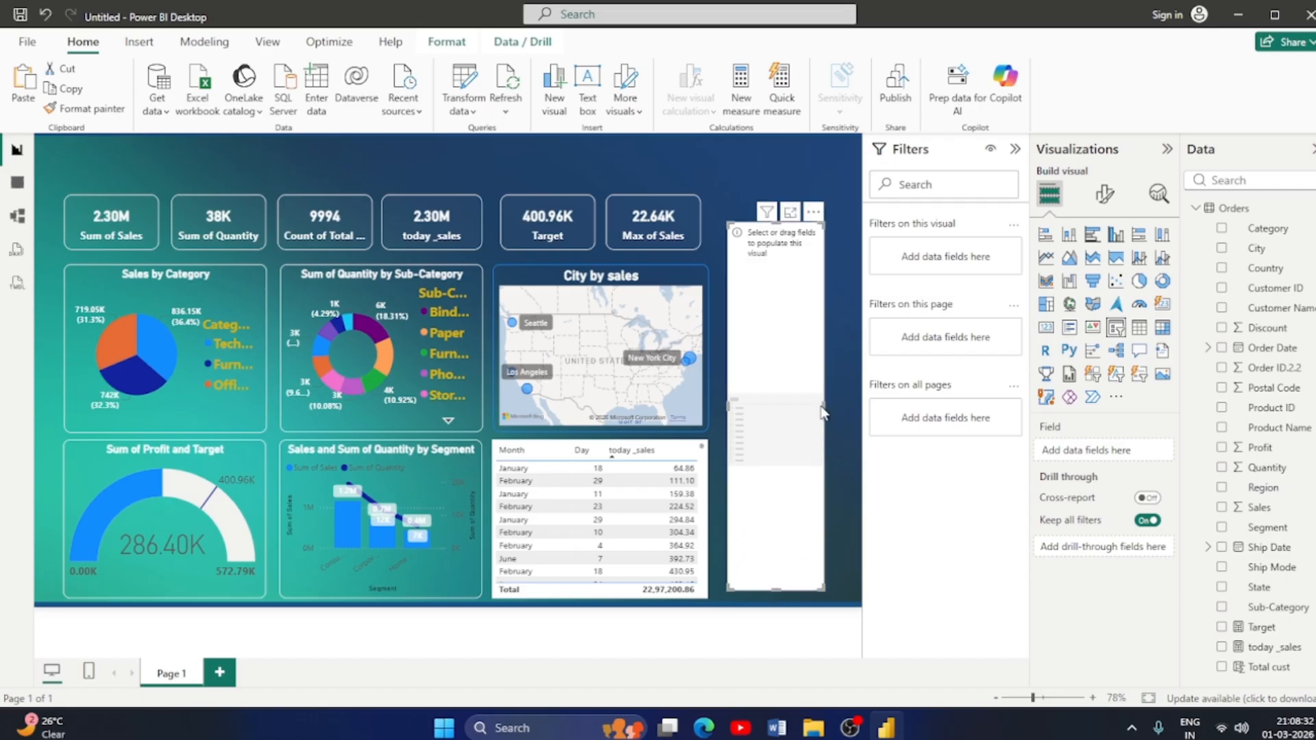
left_click_drag(822, 404, 848, 404)
left_click_drag(789, 224, 789, 202)
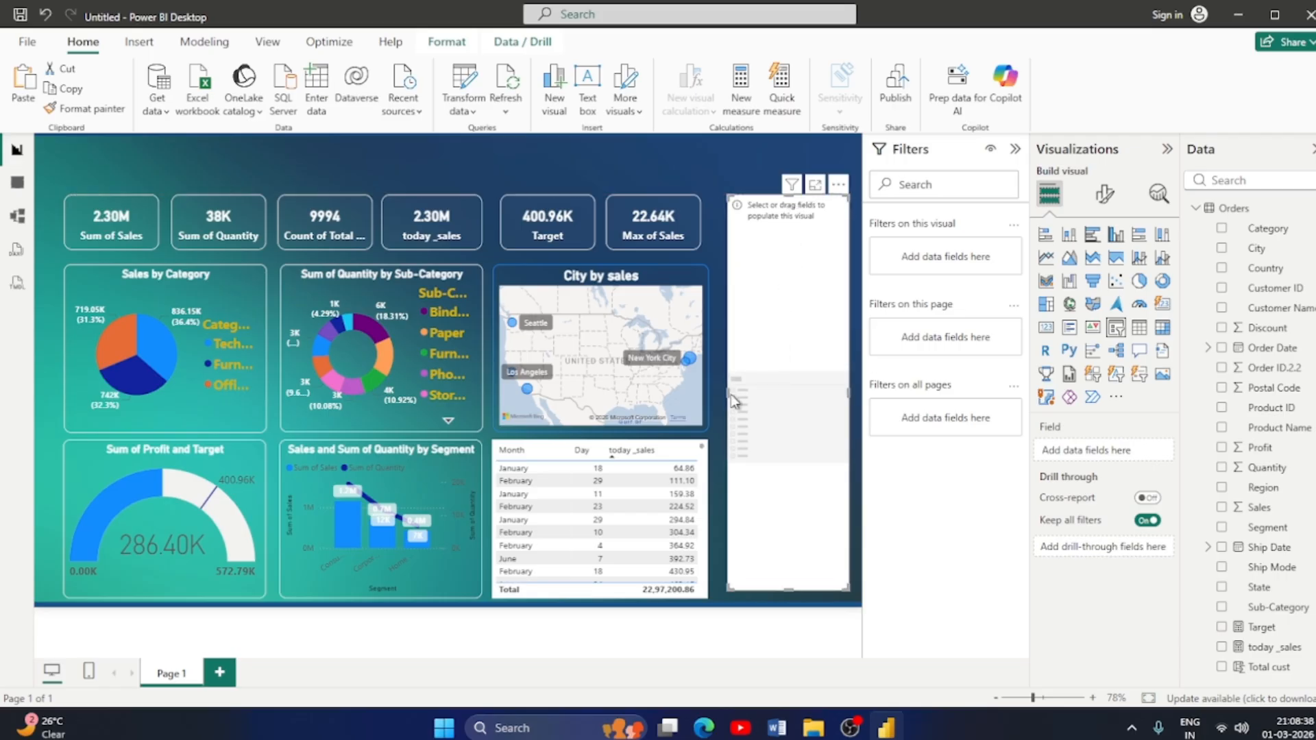
left_click_drag(731, 393, 725, 400)
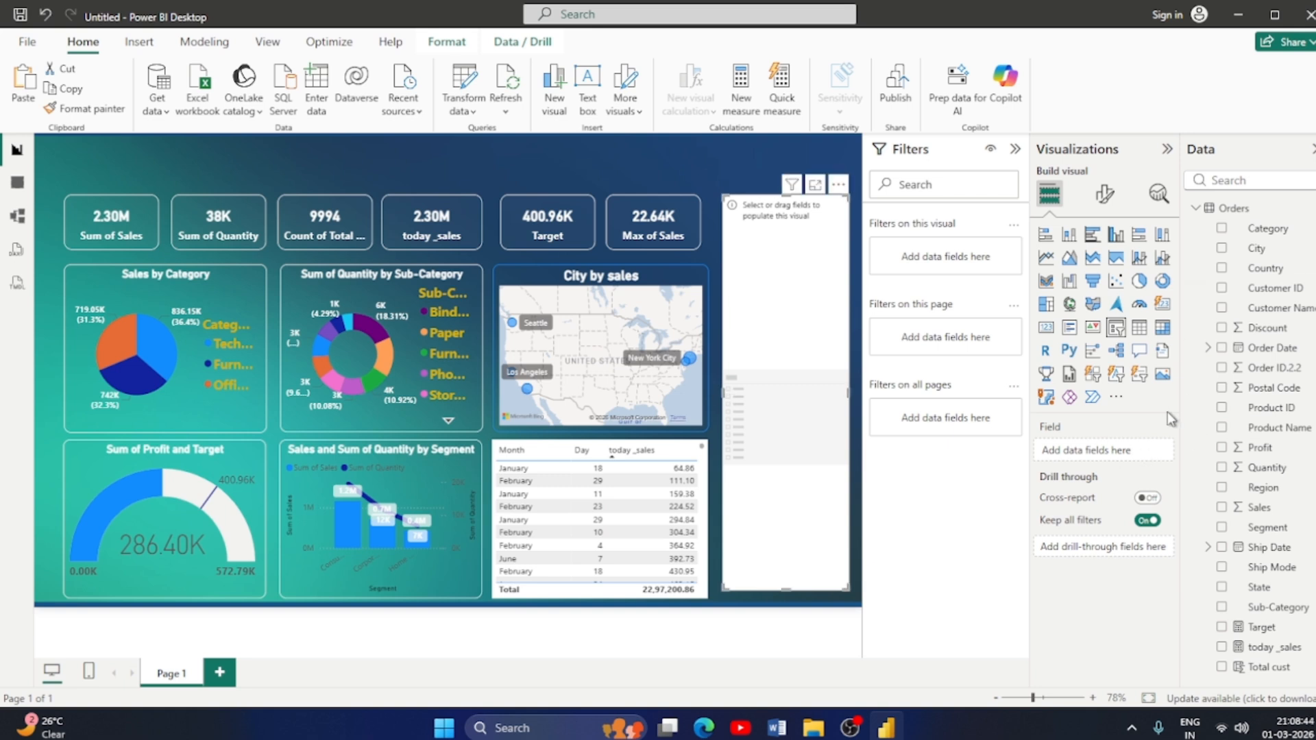
Add Order Date to the slicer as a date hierarchy with year, quarter, month and day levels.
left_click(1222, 349)
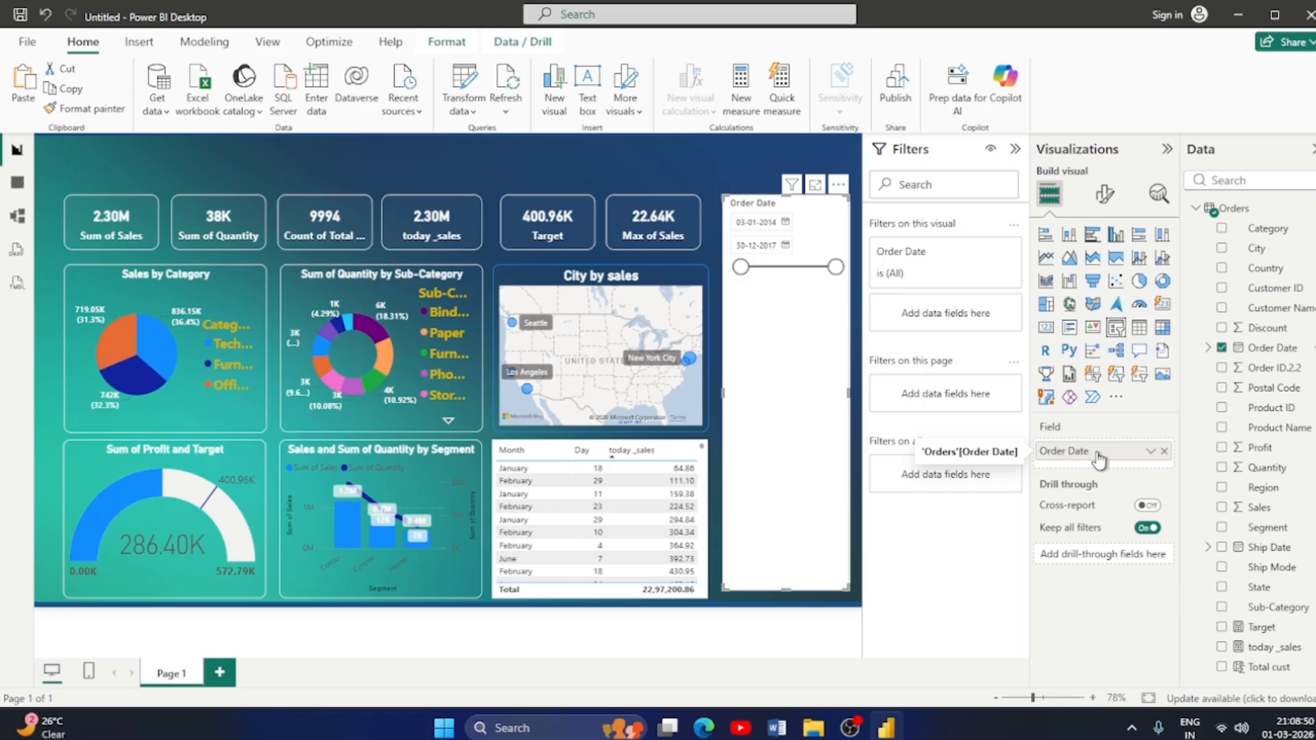
left_click(1151, 451)
left_click(1219, 556)
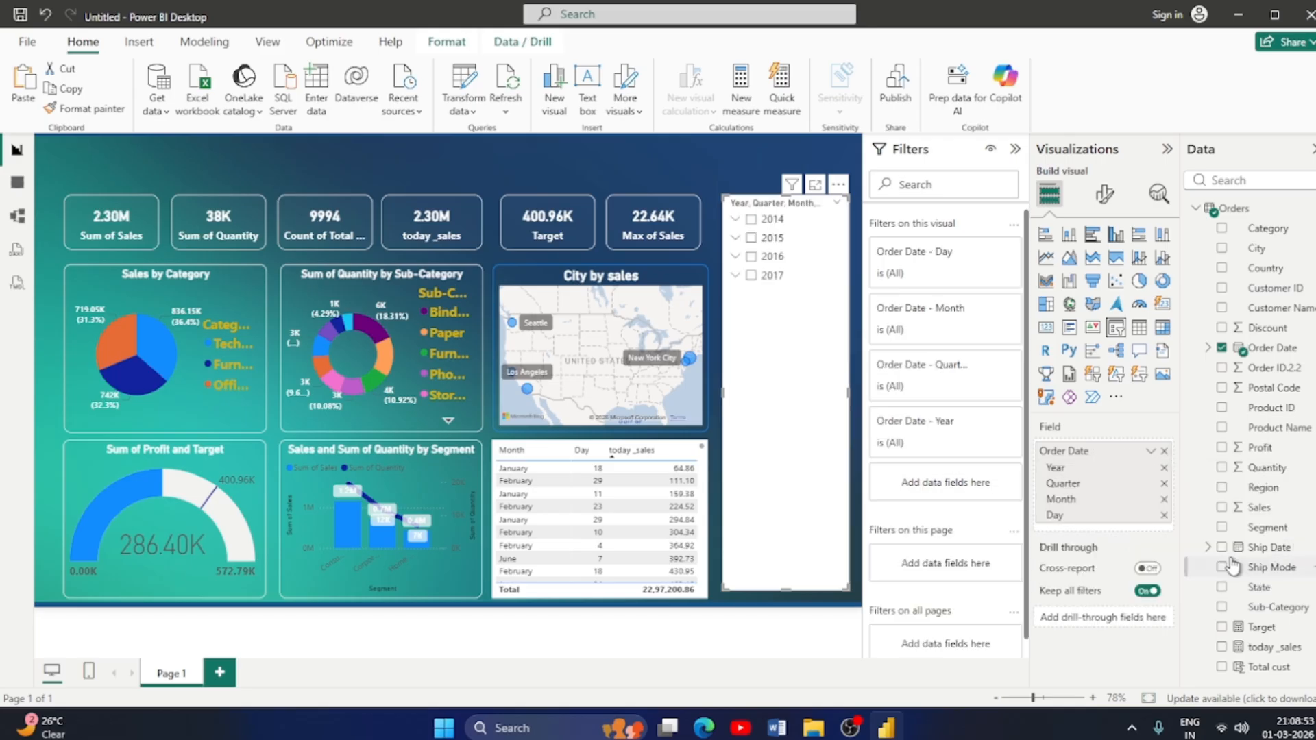
Filter the report through the slicer by 2017, 2016, 2015 and finally 2014.
left_click(752, 276)
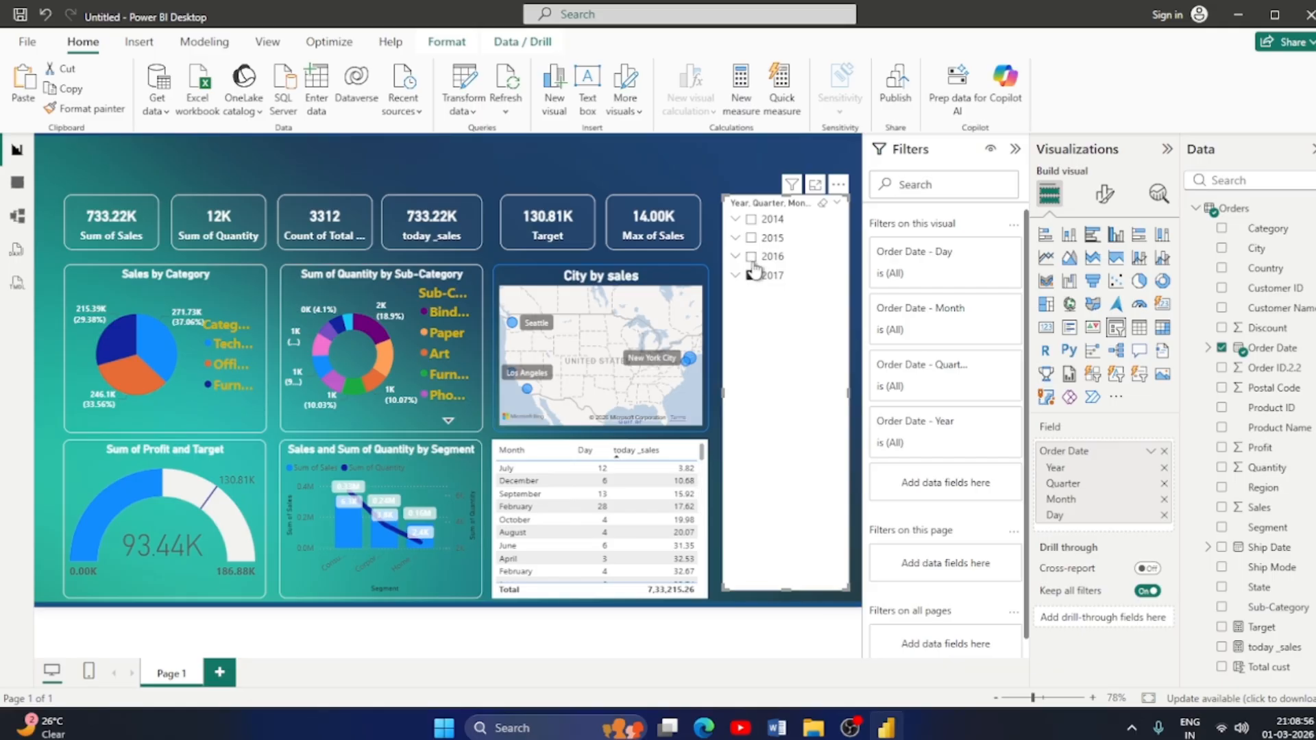
left_click(752, 257)
left_click(753, 238)
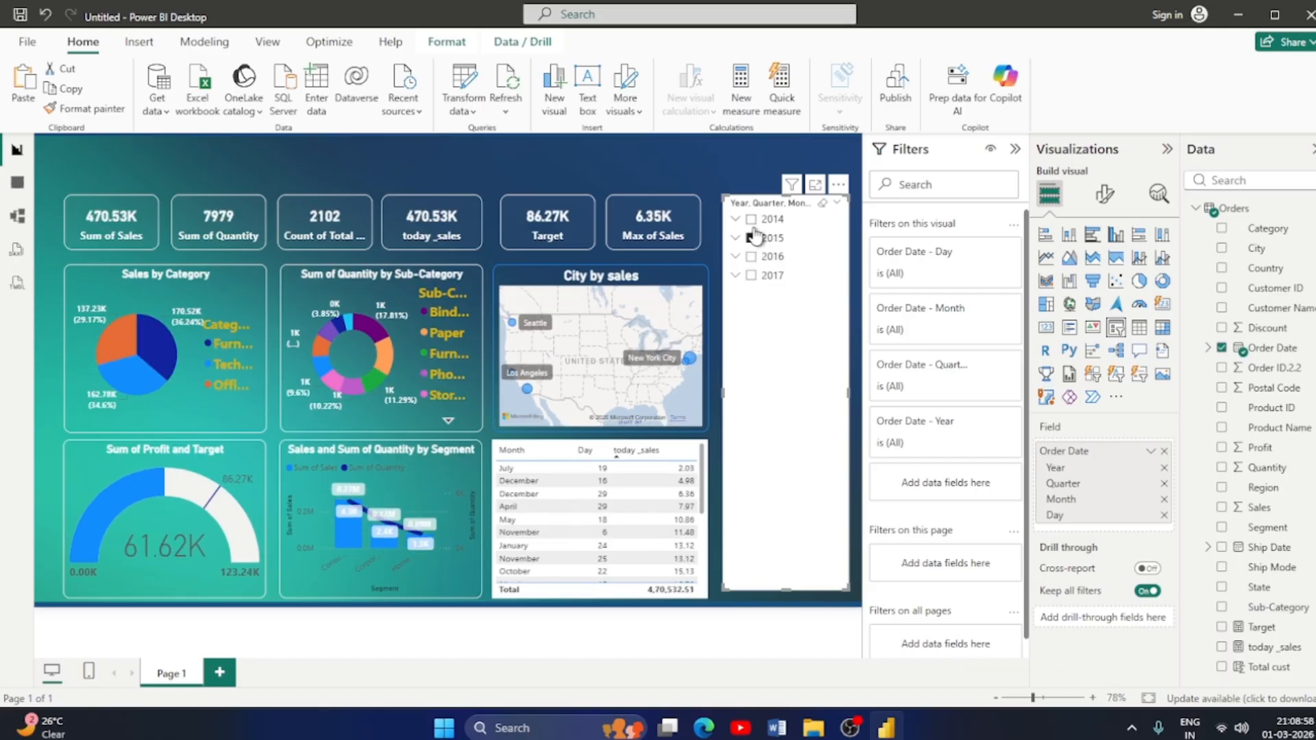
left_click(752, 220)
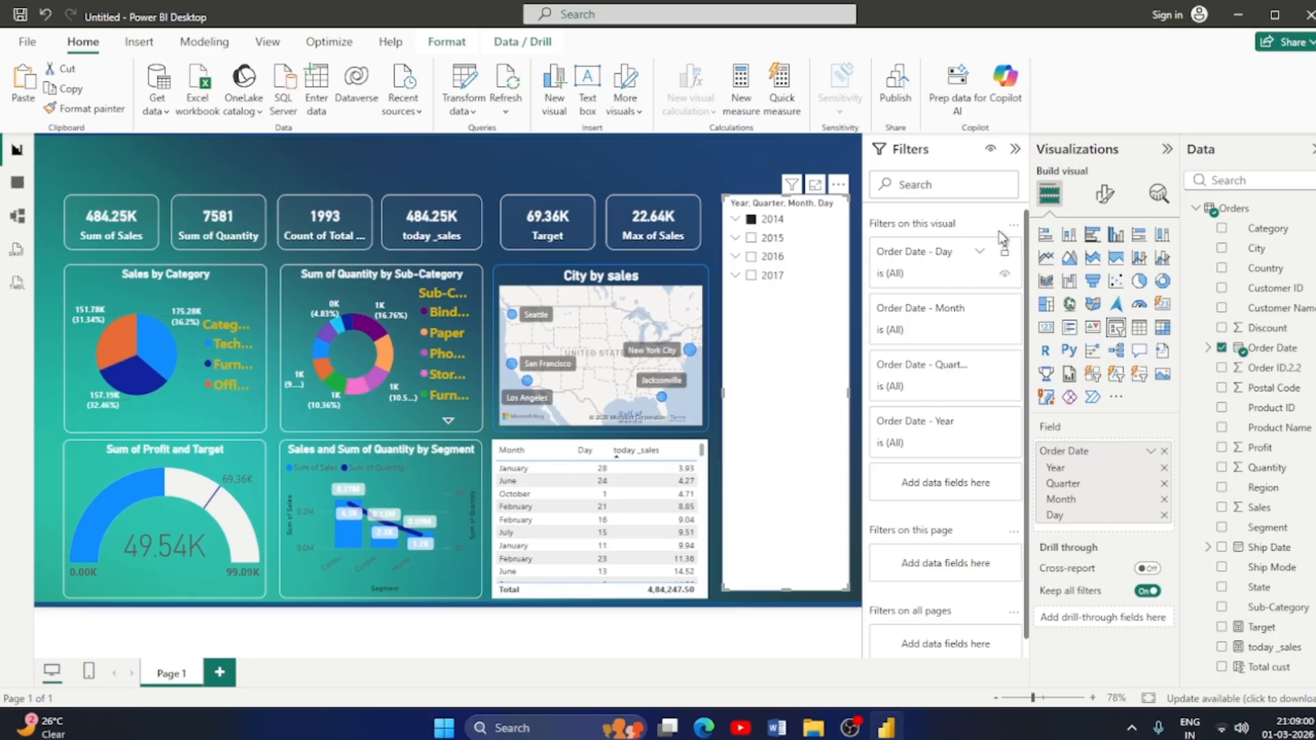
Format the slicer's values in bold blue text at font size 16.
left_click(1104, 194)
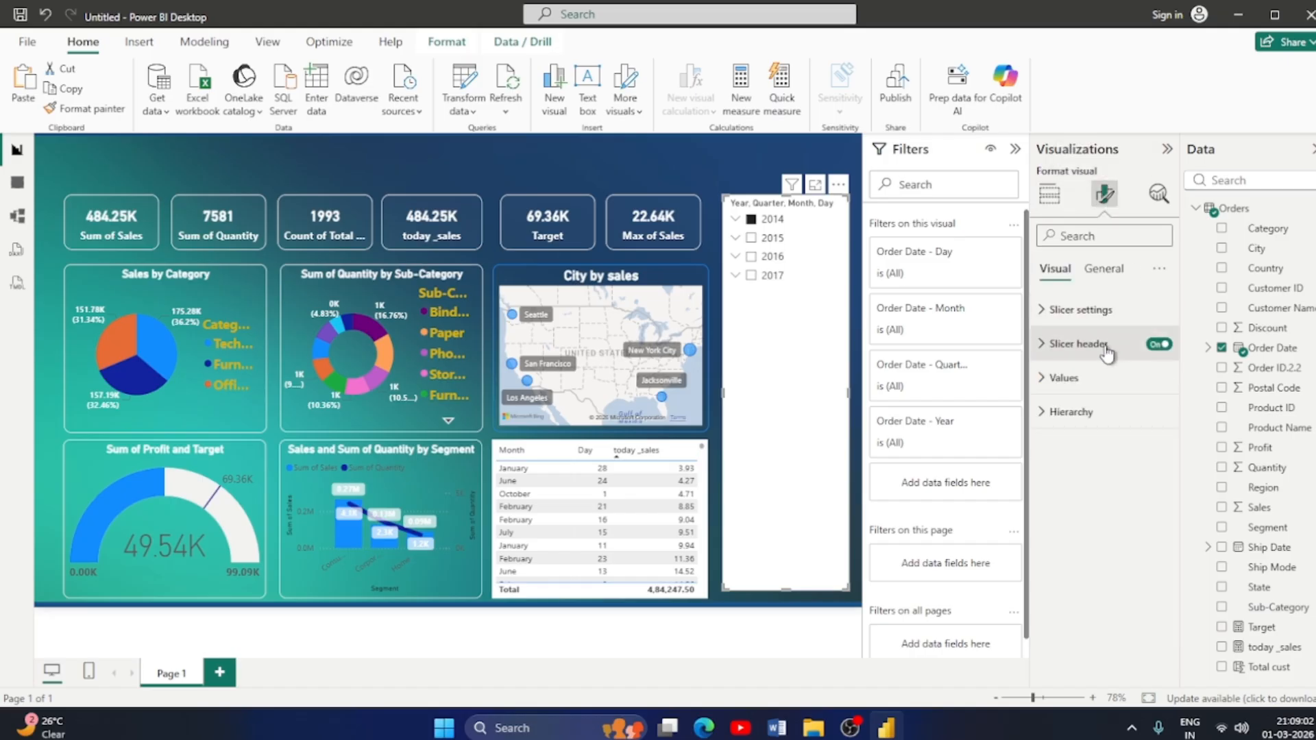
left_click(1049, 322)
left_click(1131, 392)
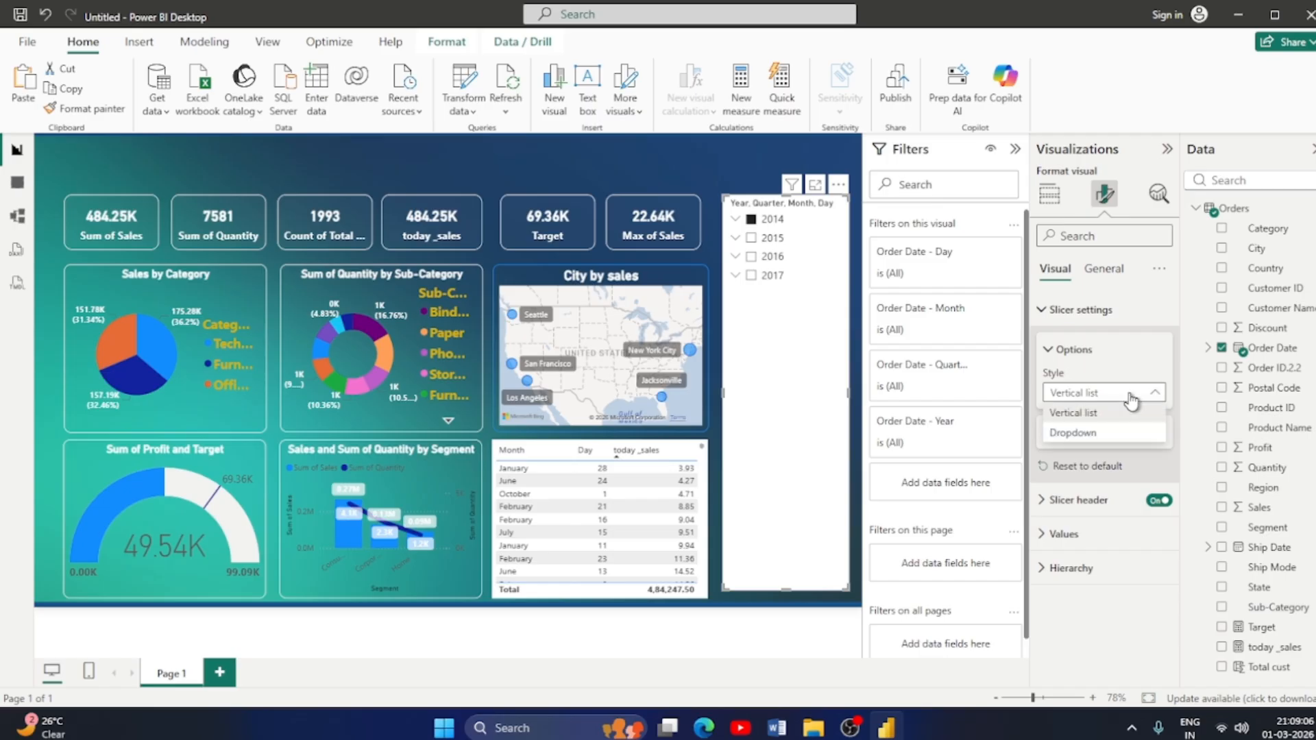
left_click(1126, 587)
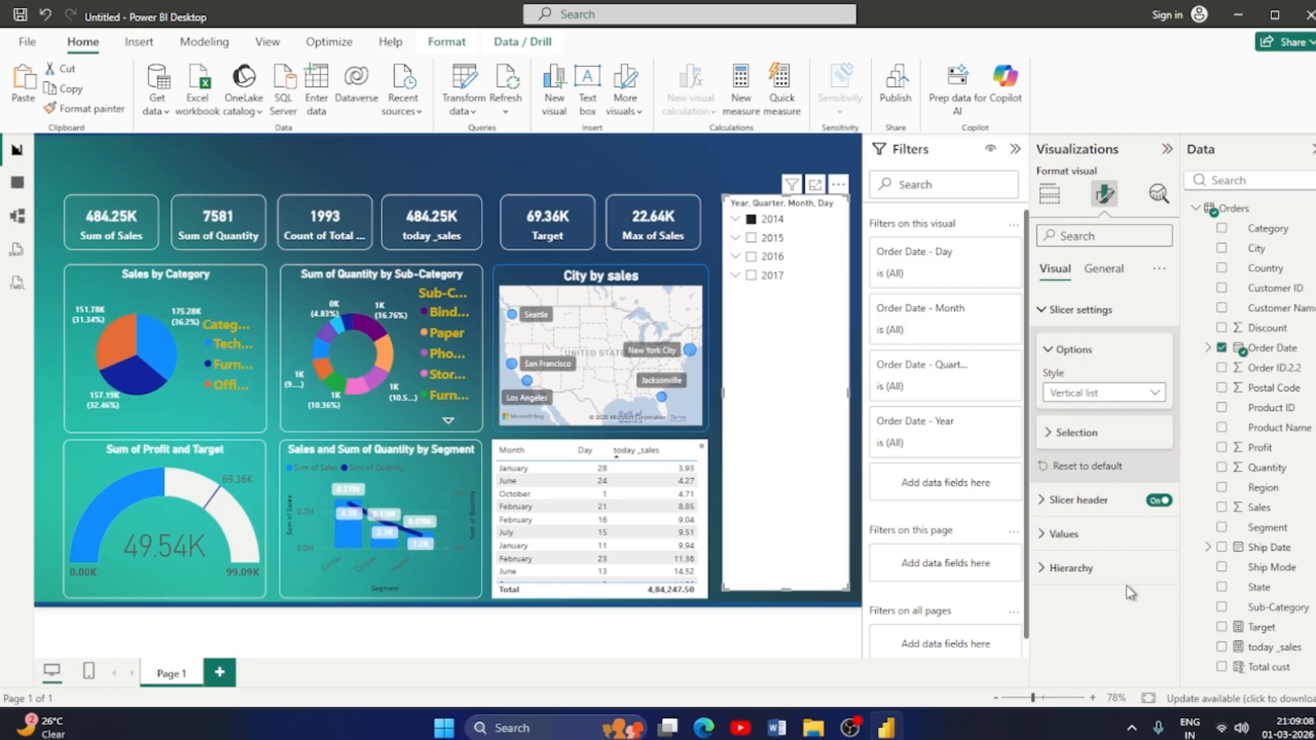
left_click(1048, 351)
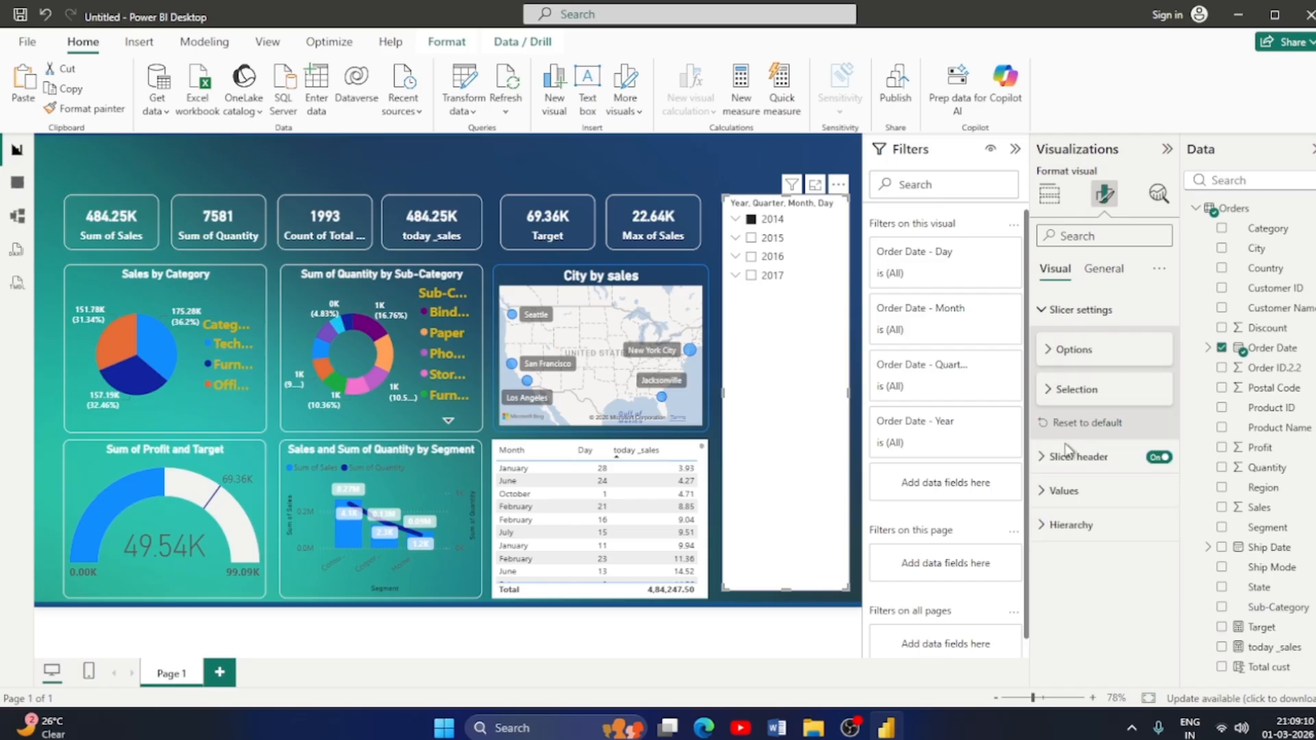
left_click(1044, 492)
scroll(1073, 541, "down", 1)
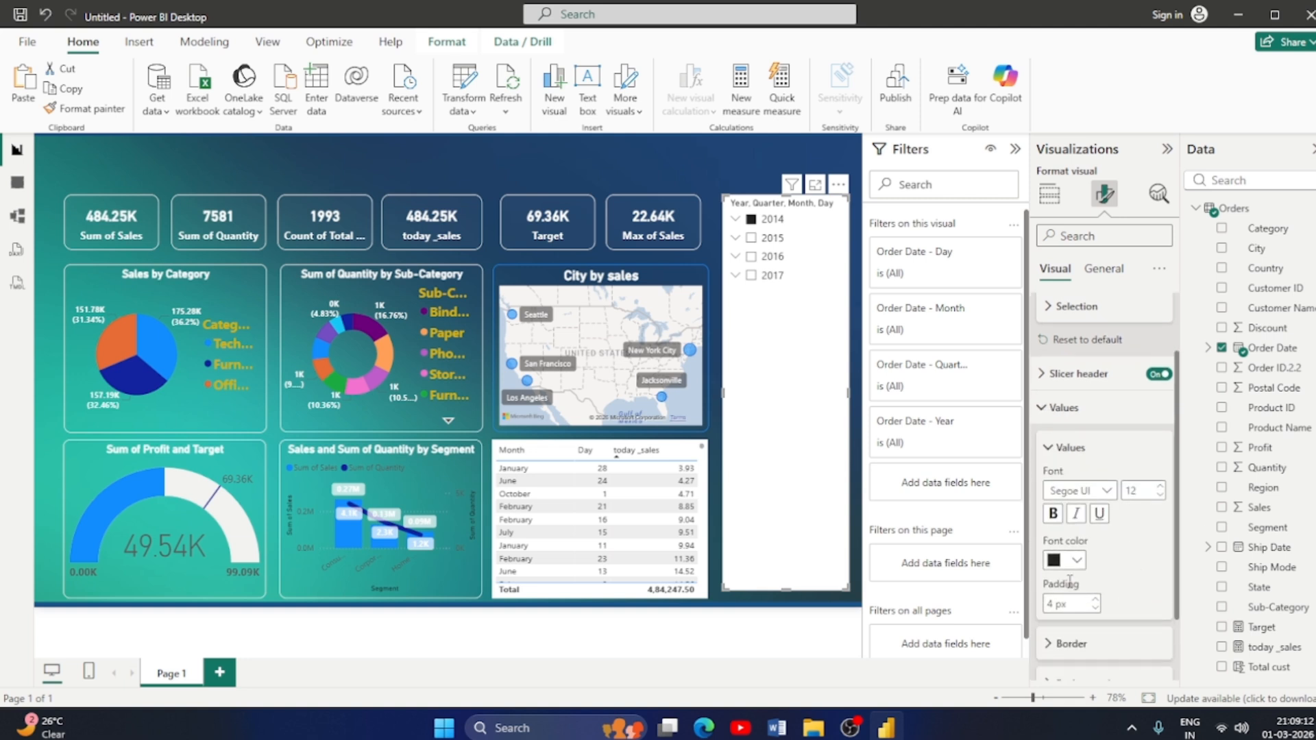
left_click(1077, 561)
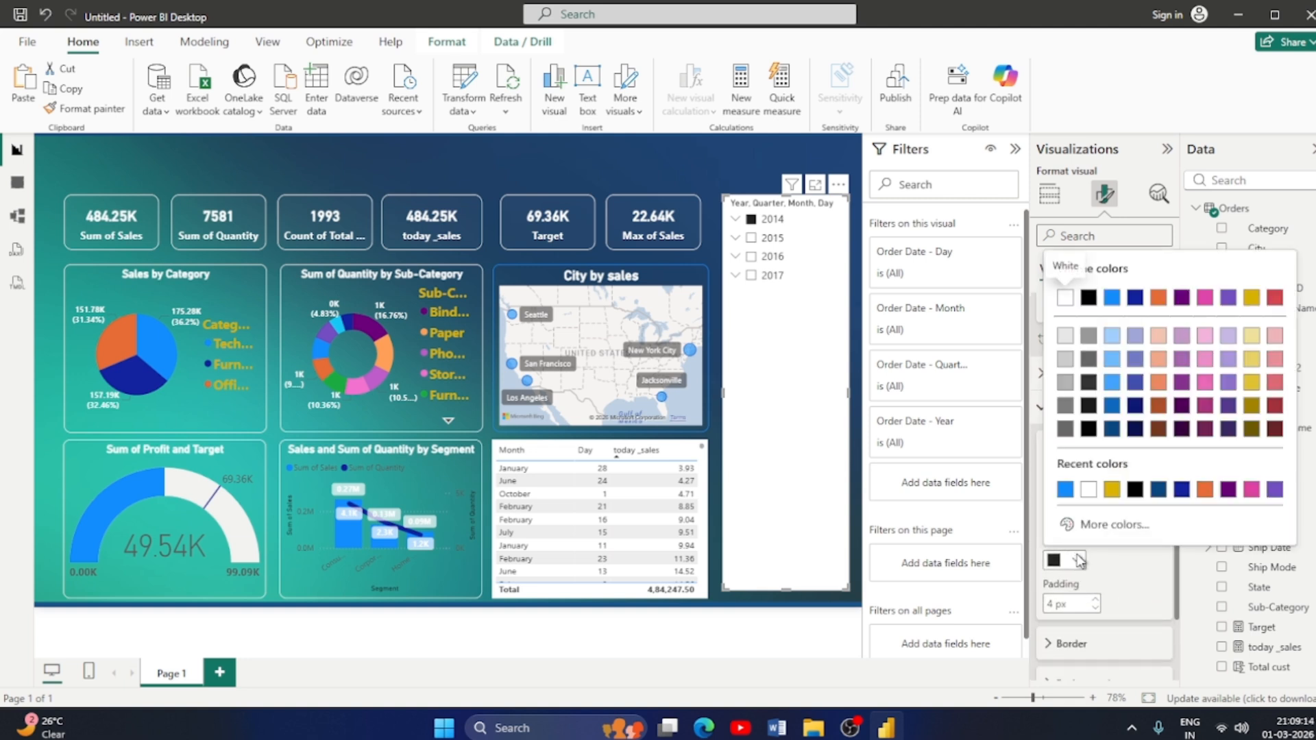
left_click(1065, 489)
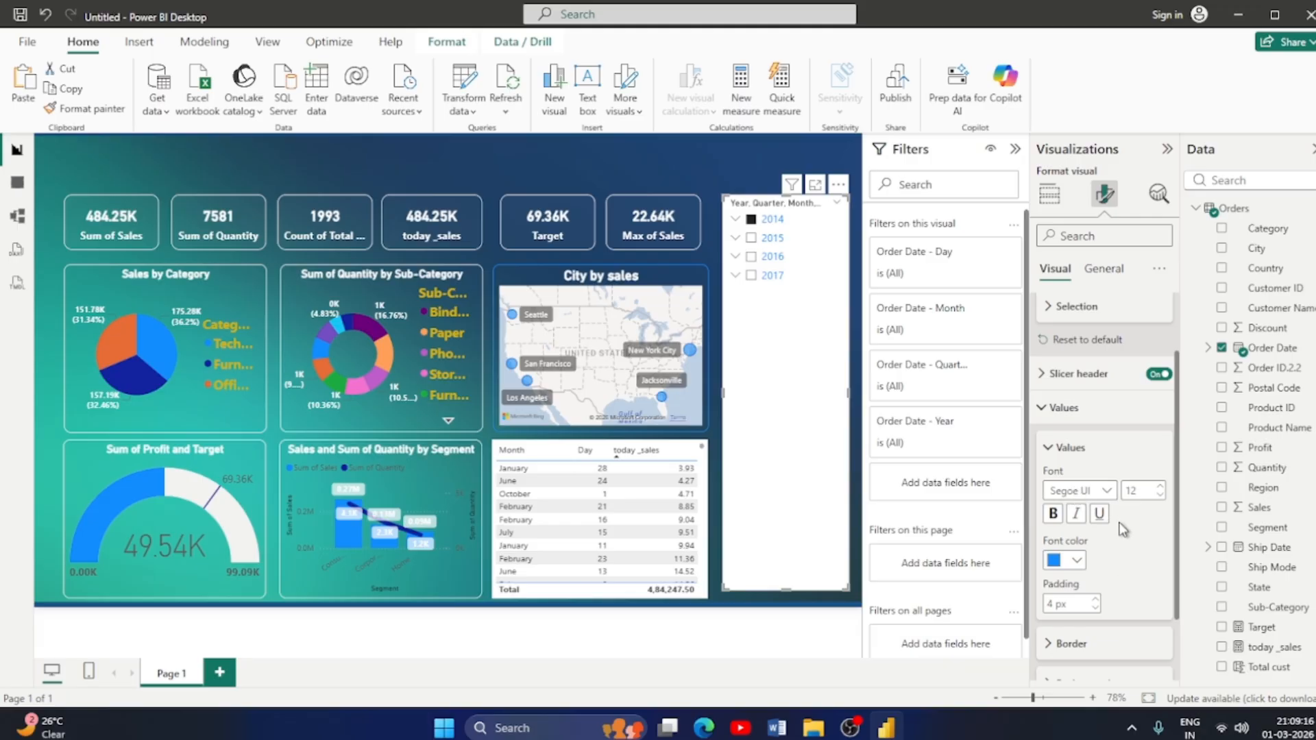
left_click(1053, 513)
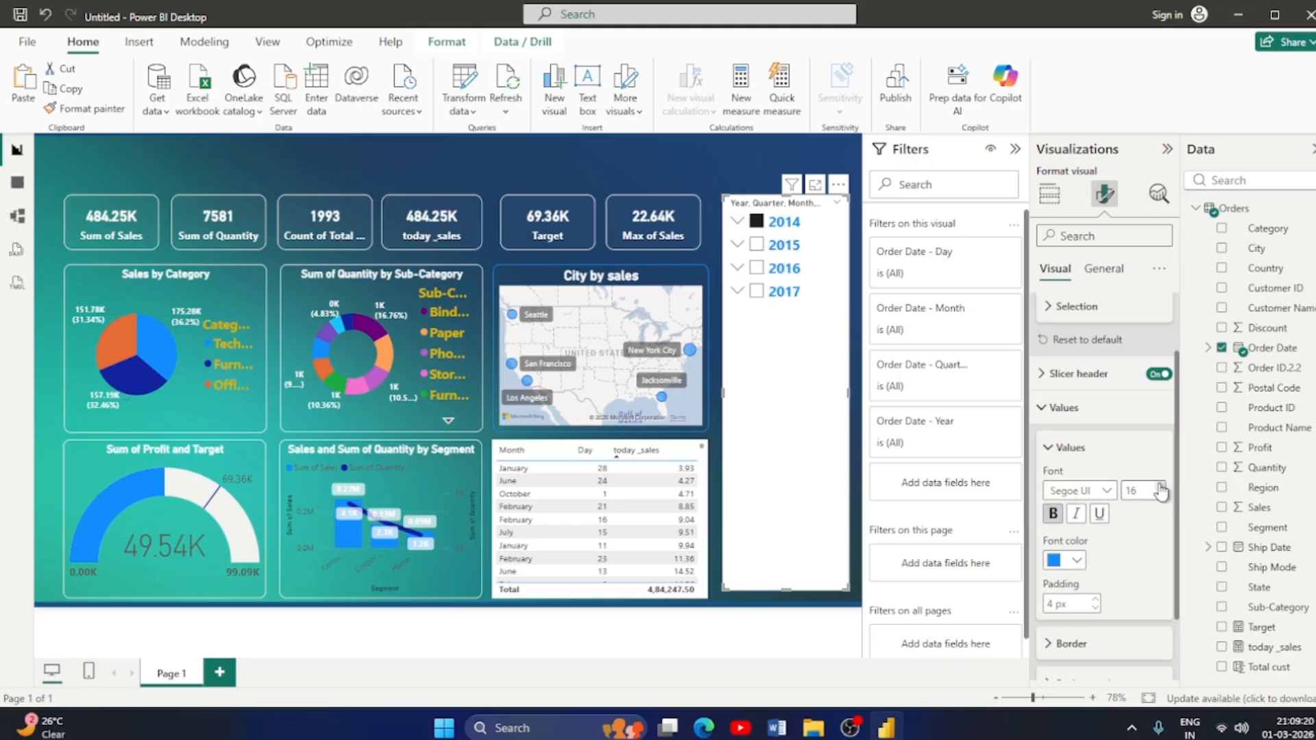
Set the padding of the slicer's values to 12 px.
scroll(1110, 521, "down", 3)
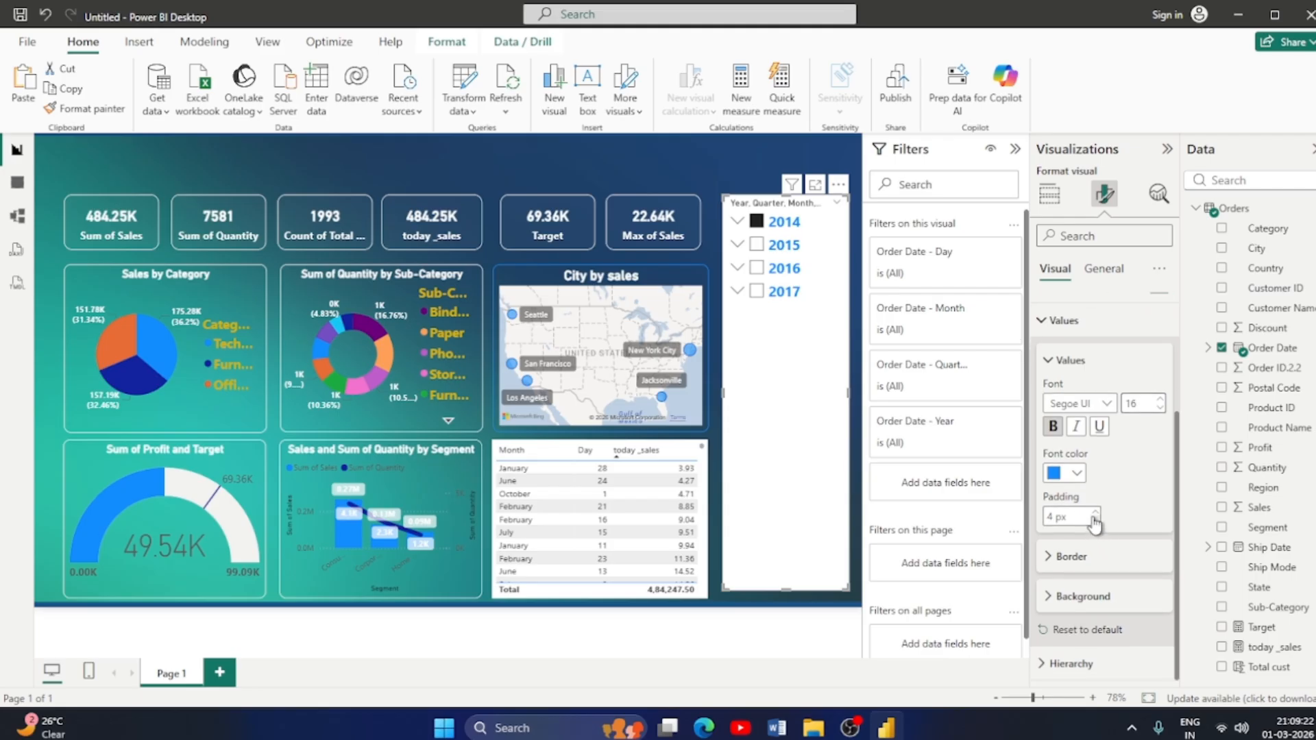
left_click(1094, 516)
left_click(1094, 515)
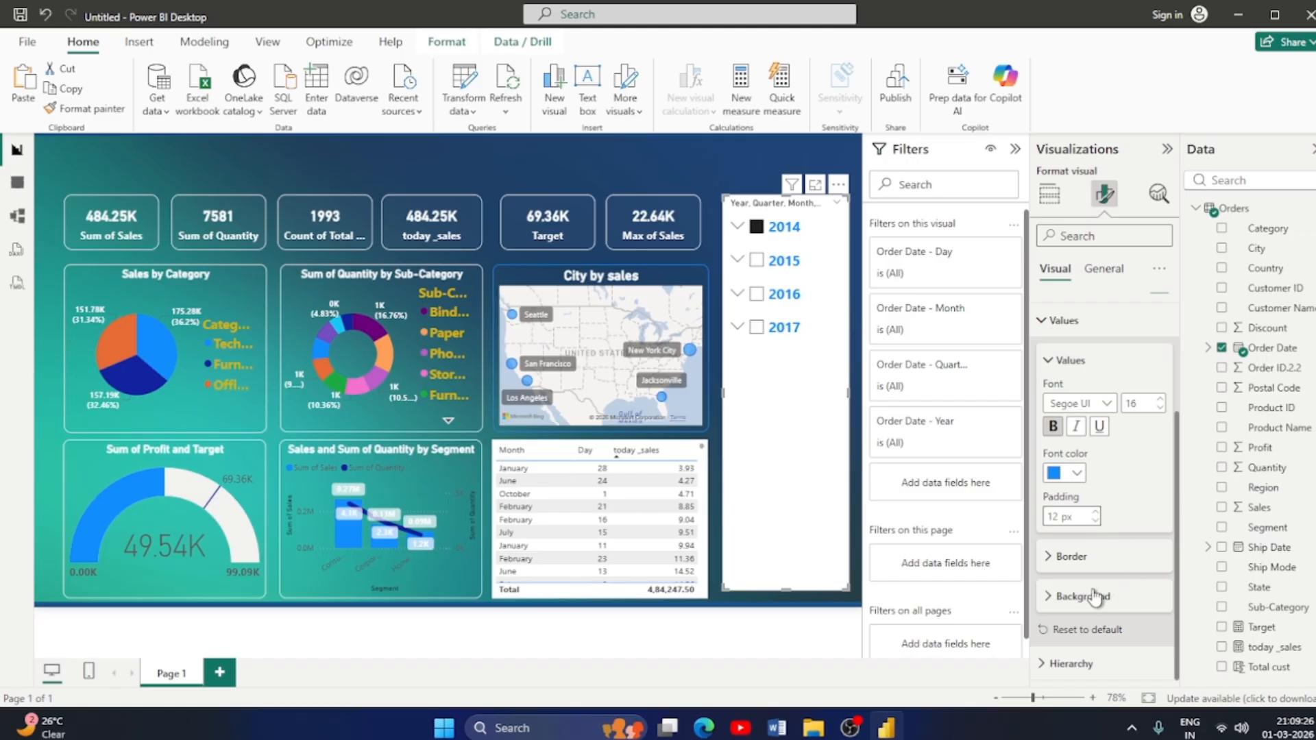
Set the border color of the slicer's values to gold.
left_click(1046, 557)
scroll(1048, 562, "down", 3)
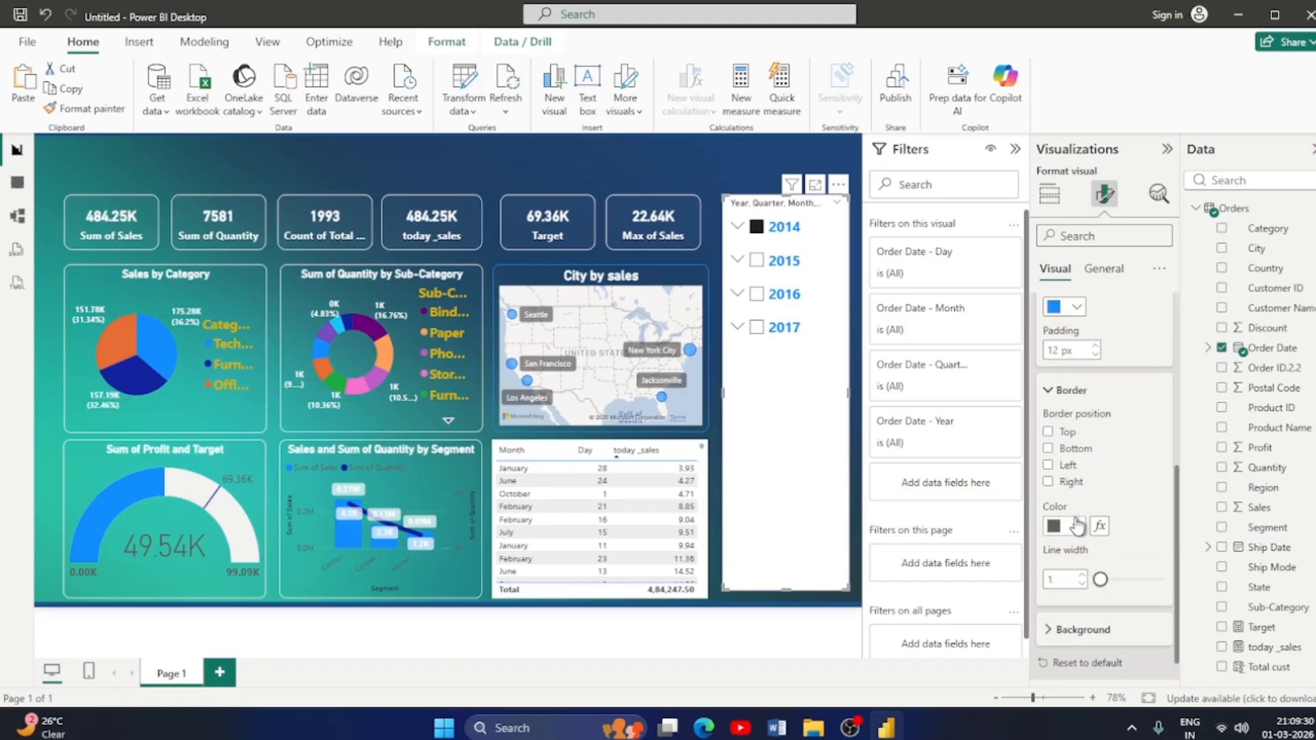
left_click(1076, 526)
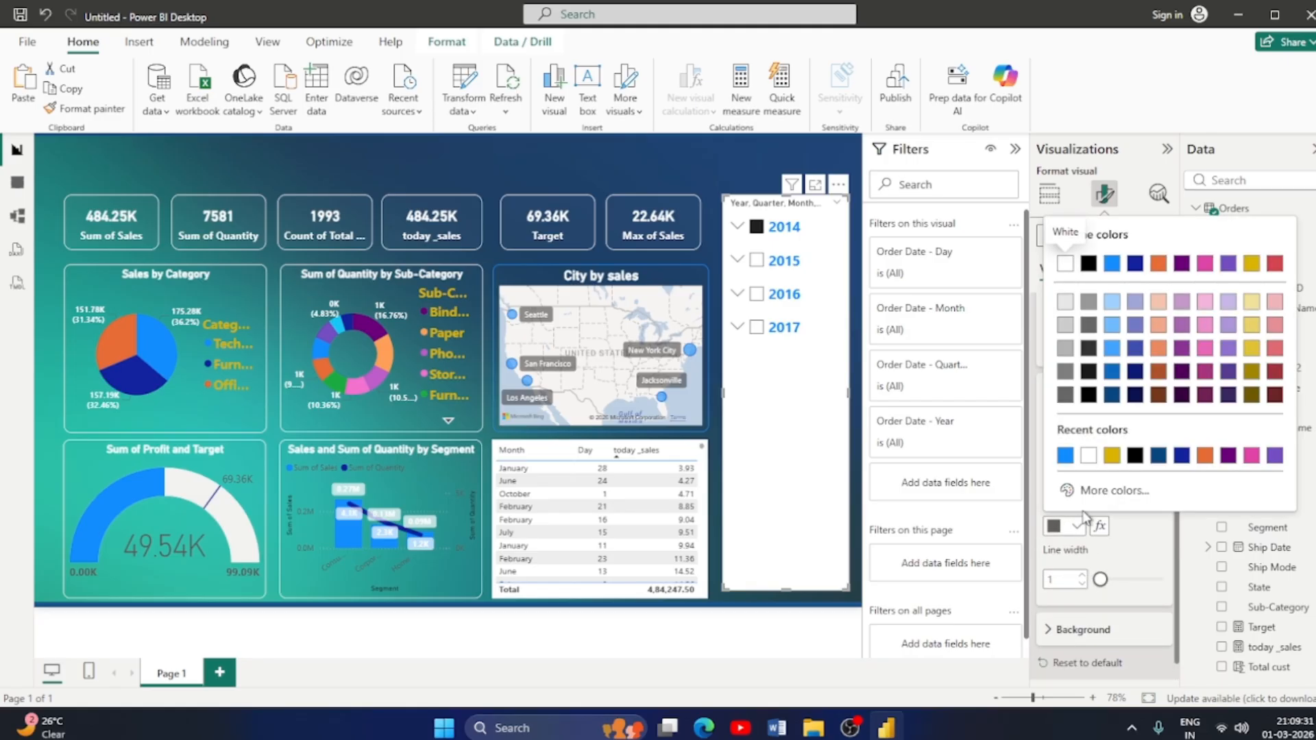
left_click(1113, 458)
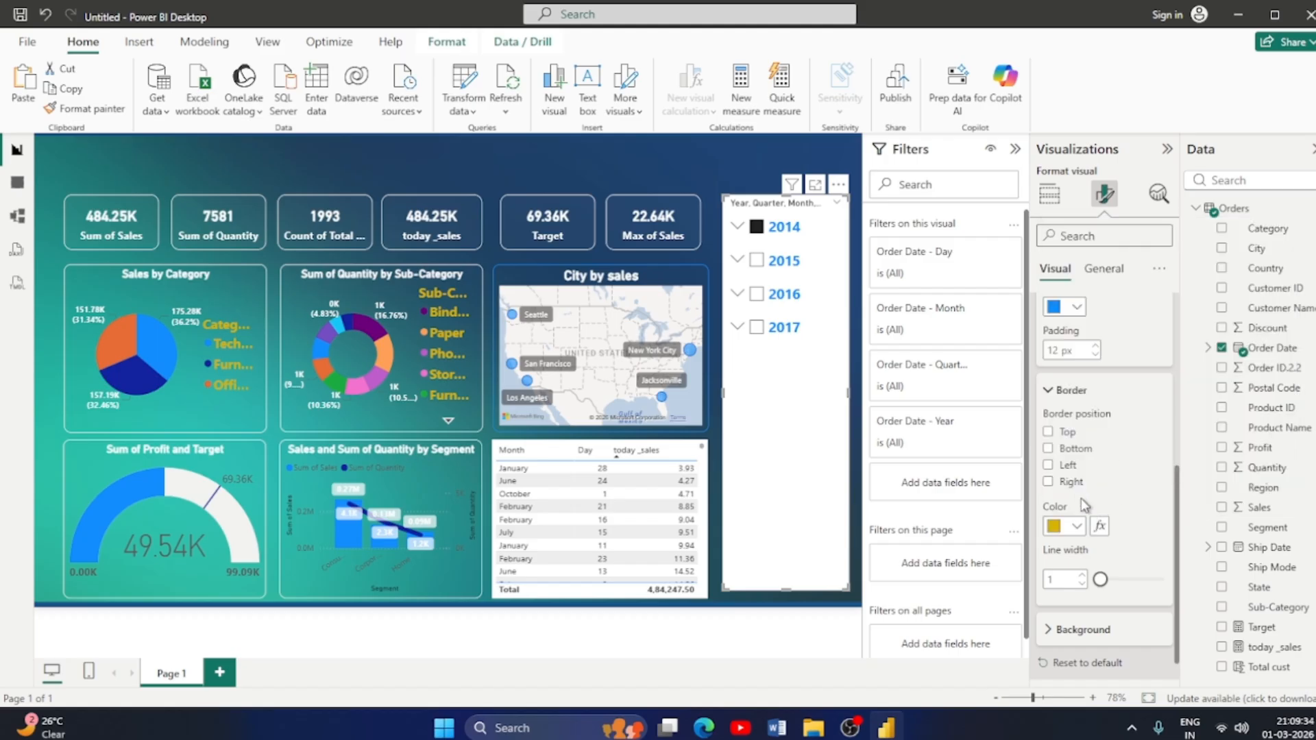
Add borders to the top, bottom, left and right of the slicer's values with a line width of 5.
left_click(1048, 449)
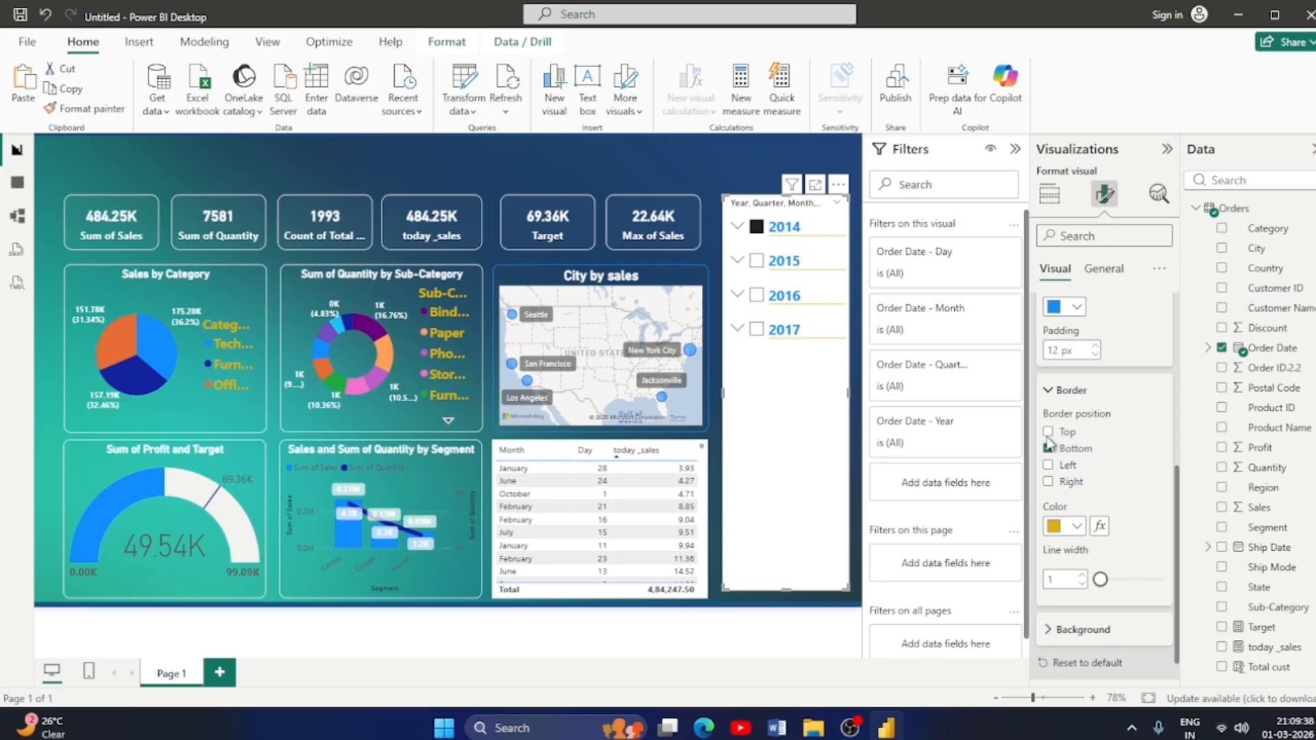
left_click(1047, 433)
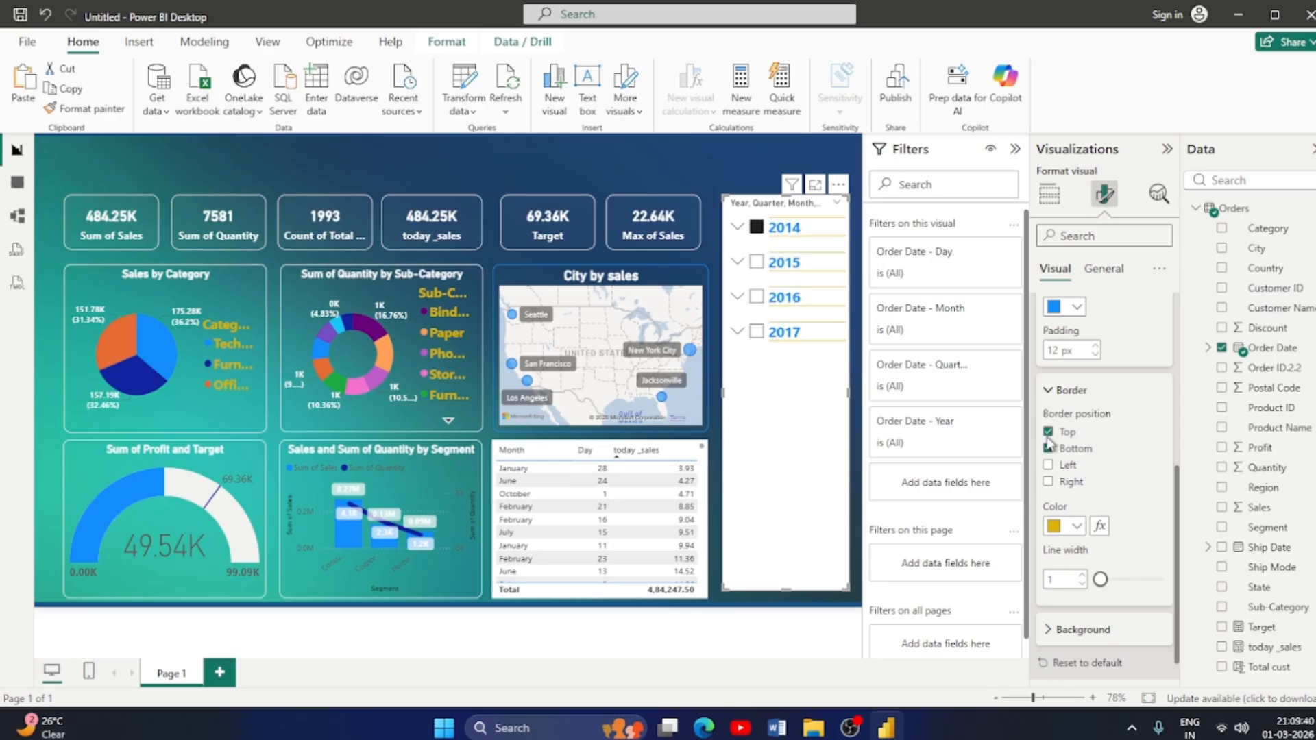
left_click(1047, 466)
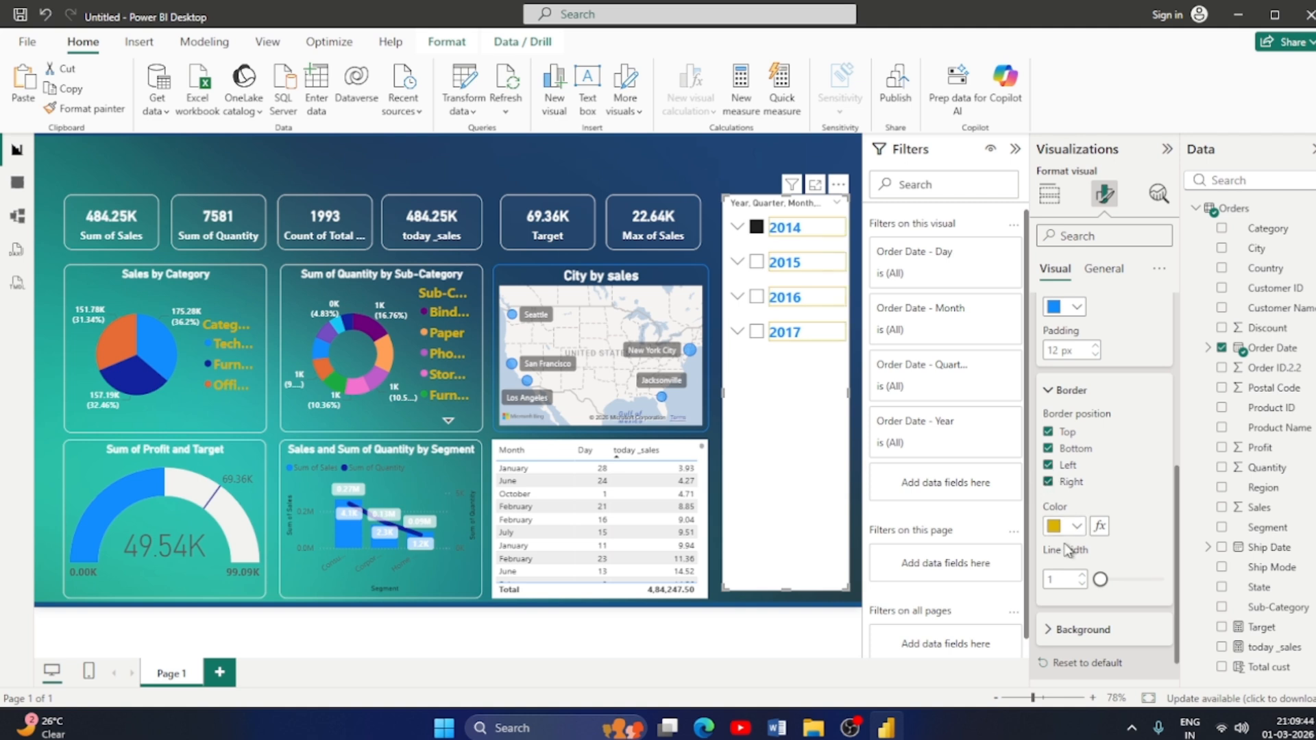
left_click_drag(1101, 581, 1115, 581)
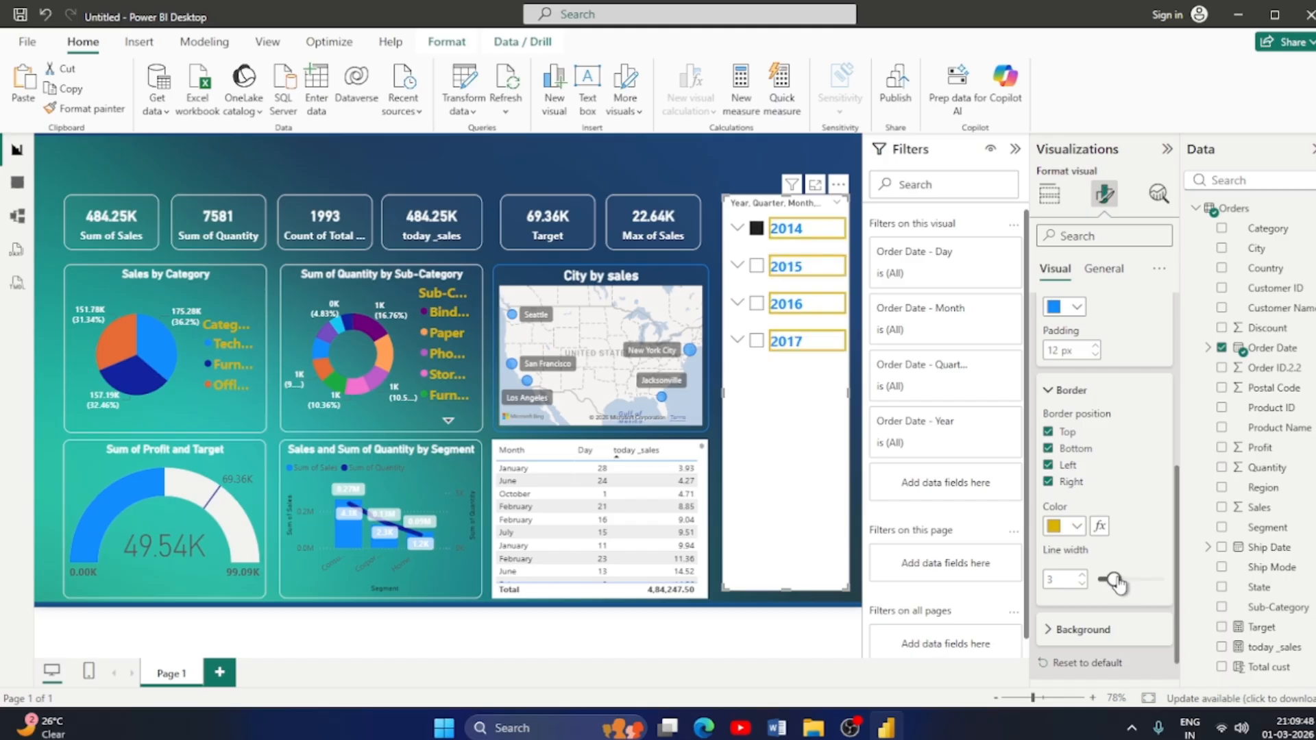
left_click_drag(1117, 583, 1128, 582)
Set the background color of the slicer's values to a very pale cyan custom color, #F7FCFD.
scroll(1066, 606, "down", 1)
left_click(1061, 597)
scroll(1061, 601, "down", 1)
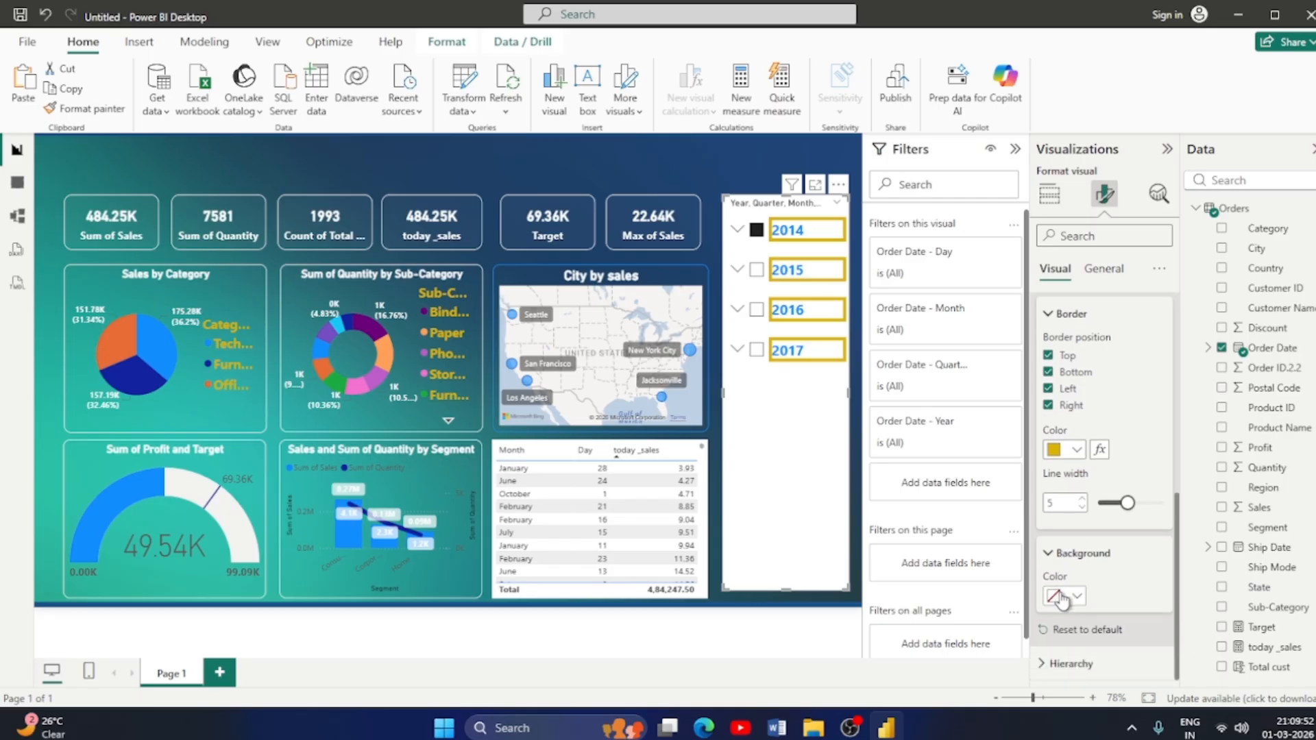
left_click(1067, 597)
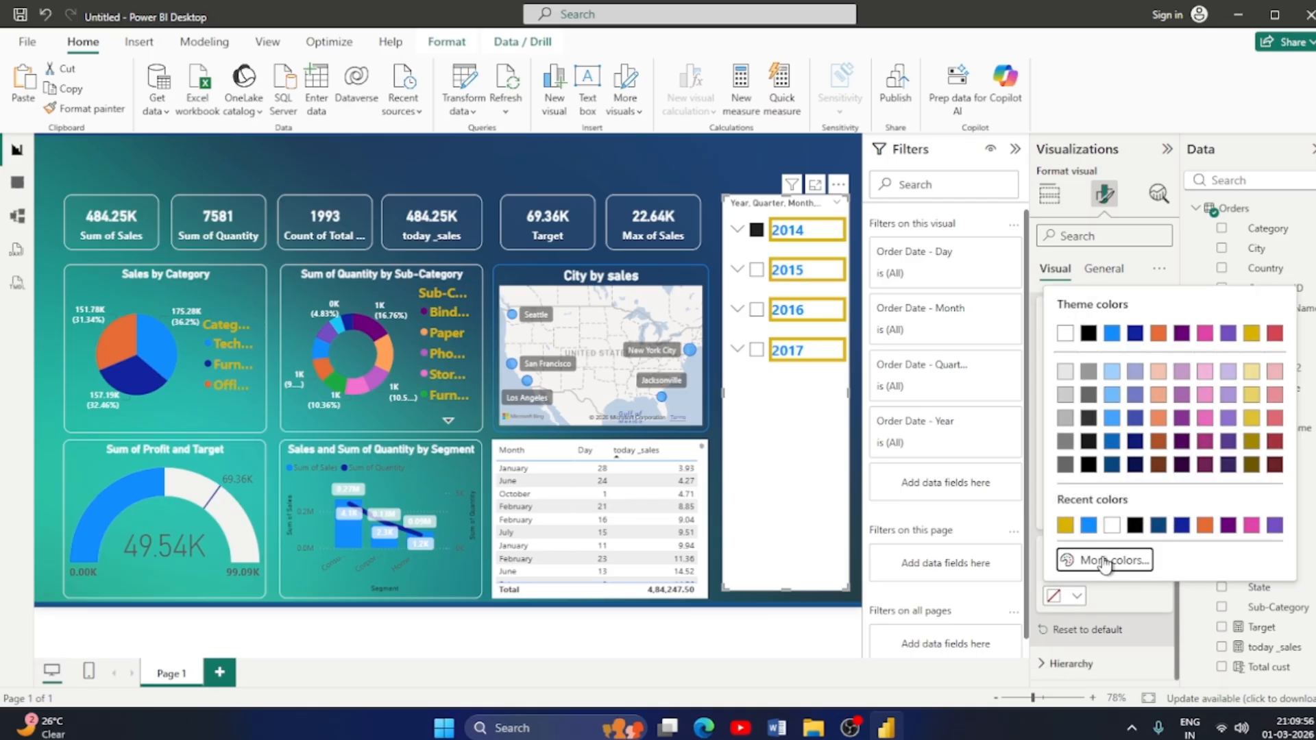
left_click(1103, 560)
left_click_drag(1134, 503, 1167, 506)
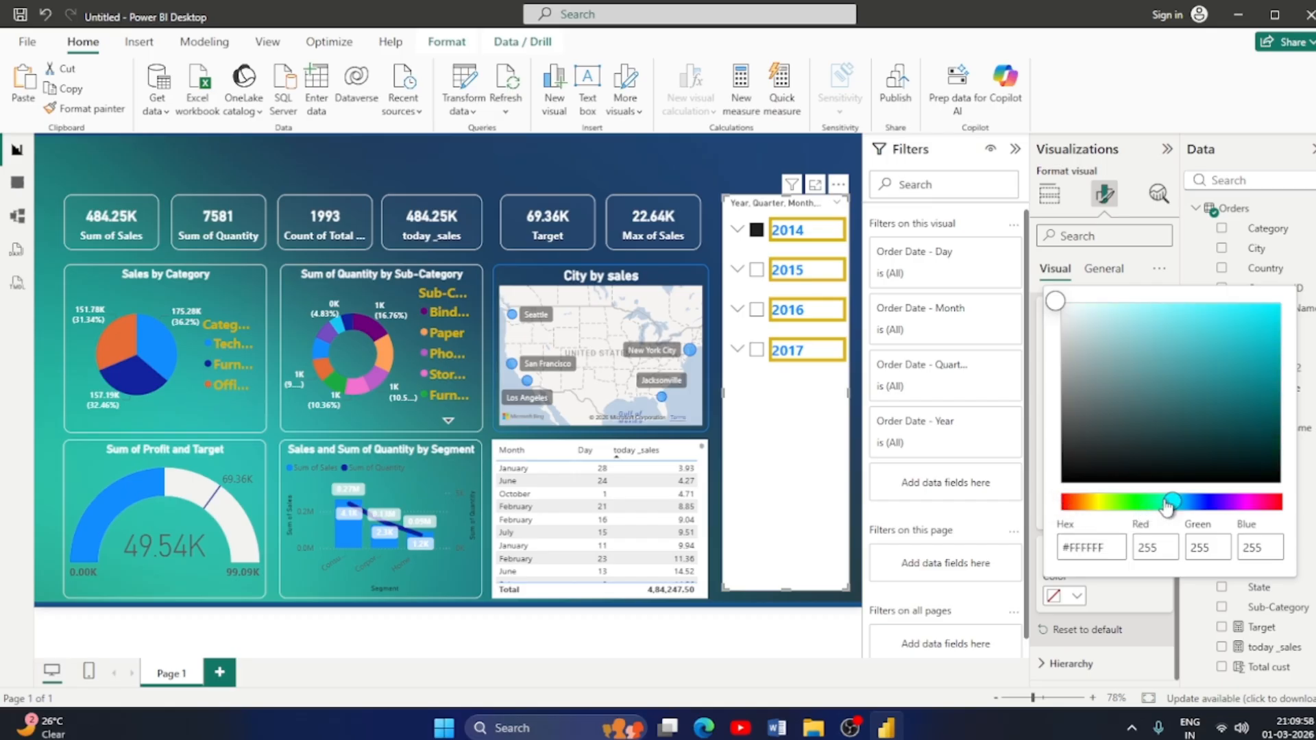
left_click(1240, 383)
mouse_move(1245, 389)
left_mouse_down()
mouse_move(1091, 392)
mouse_move(1055, 298)
left_mouse_up()
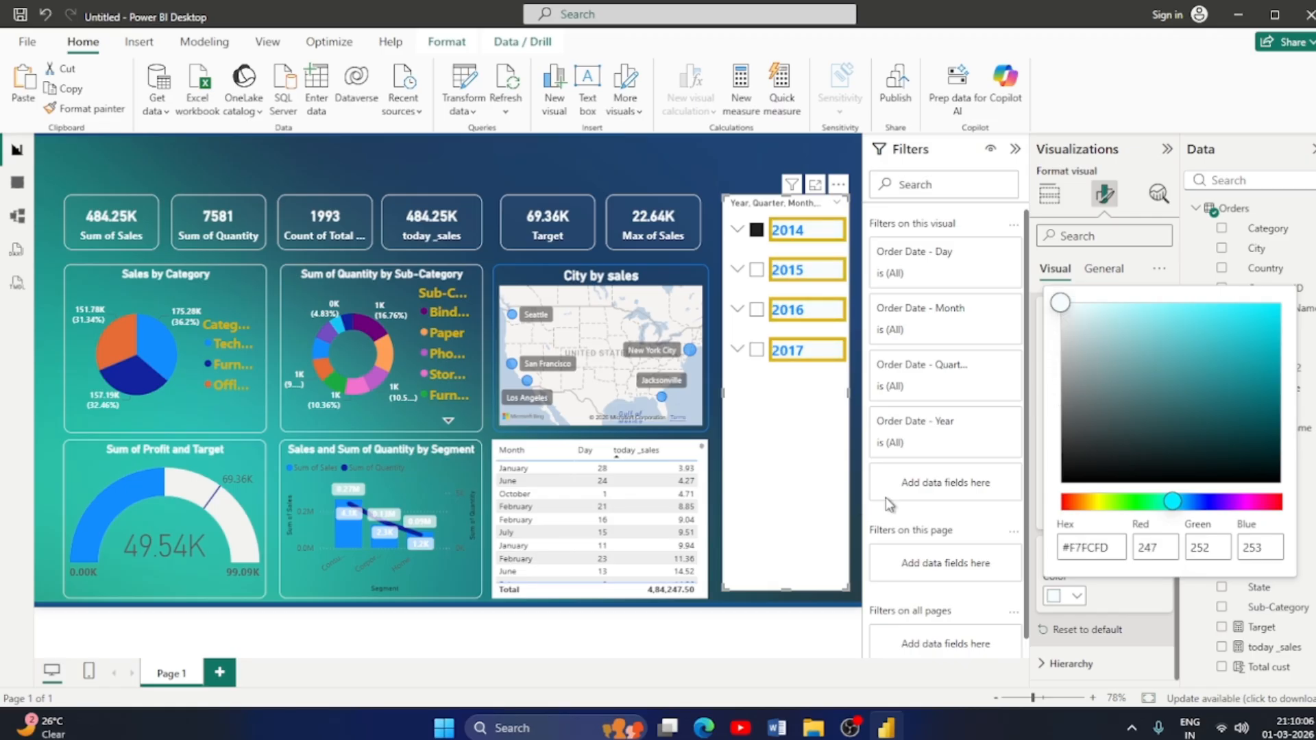
left_click(1292, 268)
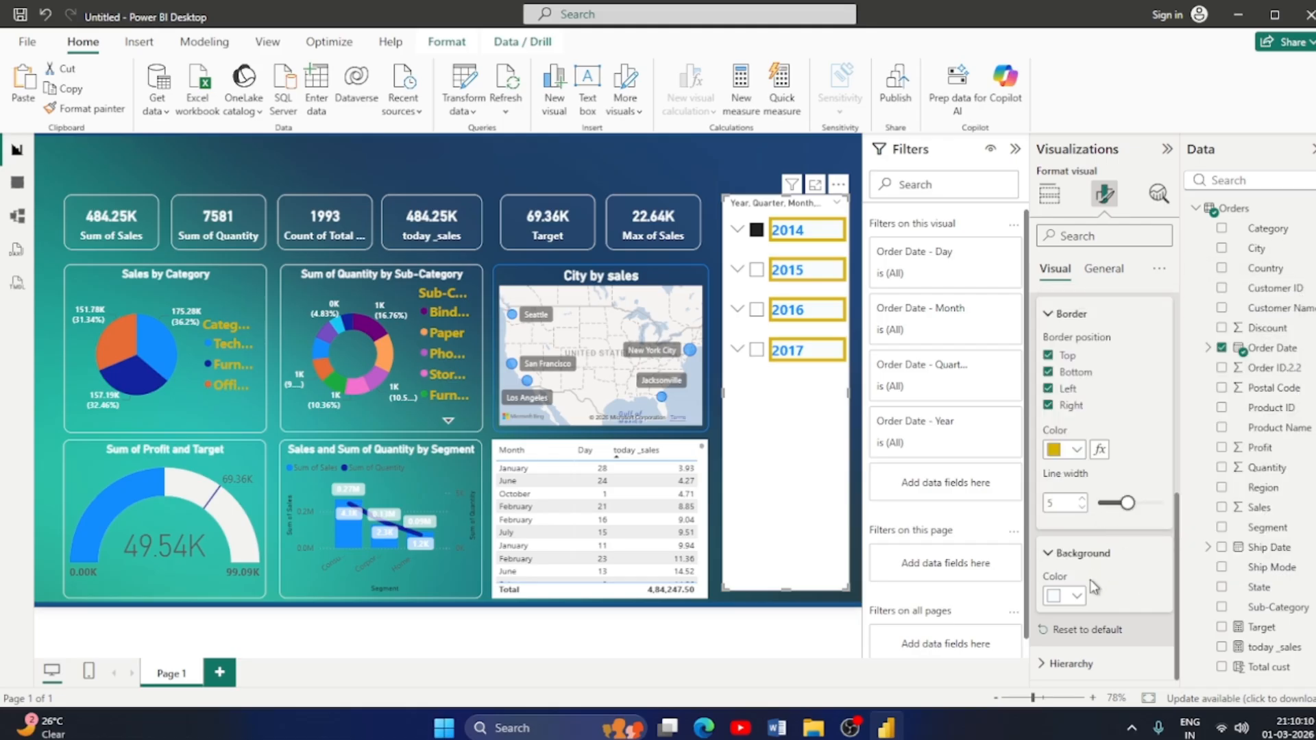
left_click(1076, 596)
left_click(1063, 528)
left_click(1049, 559)
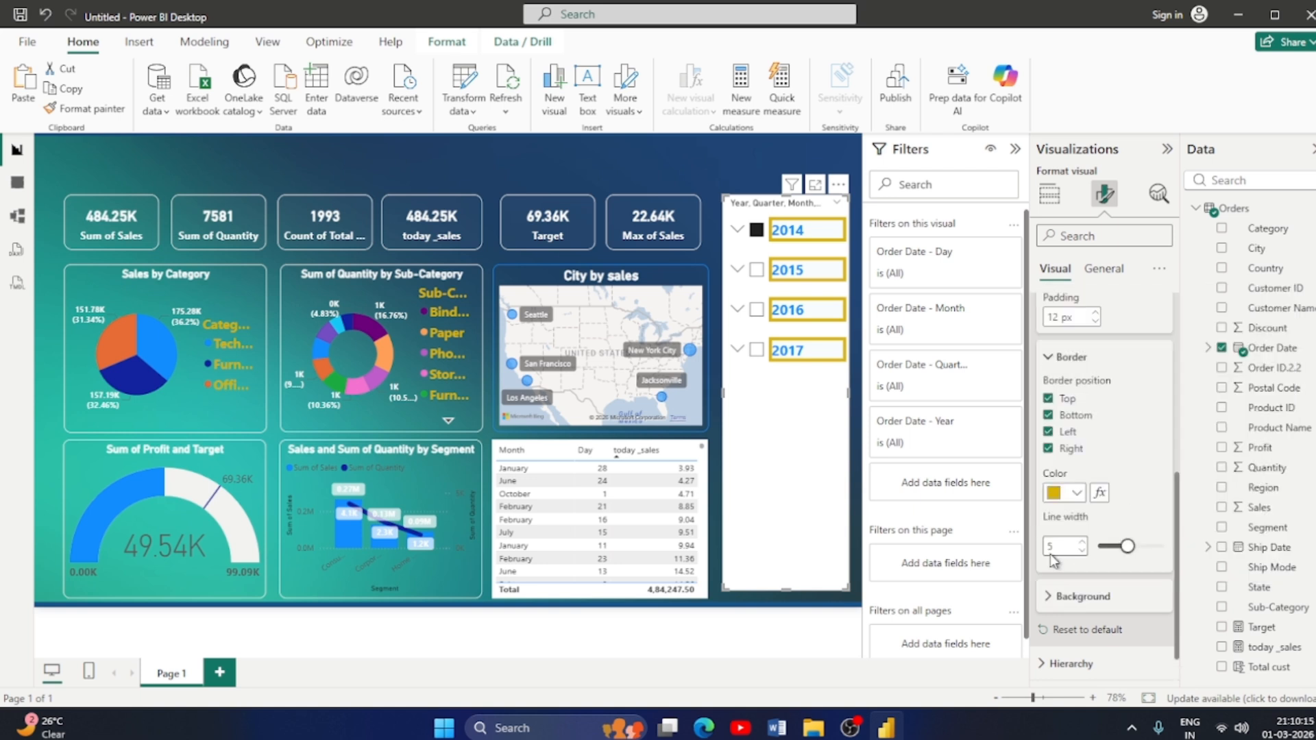
Set the stepped layout indentation of the slicer's hierarchy levels to 24.
left_click(1052, 664)
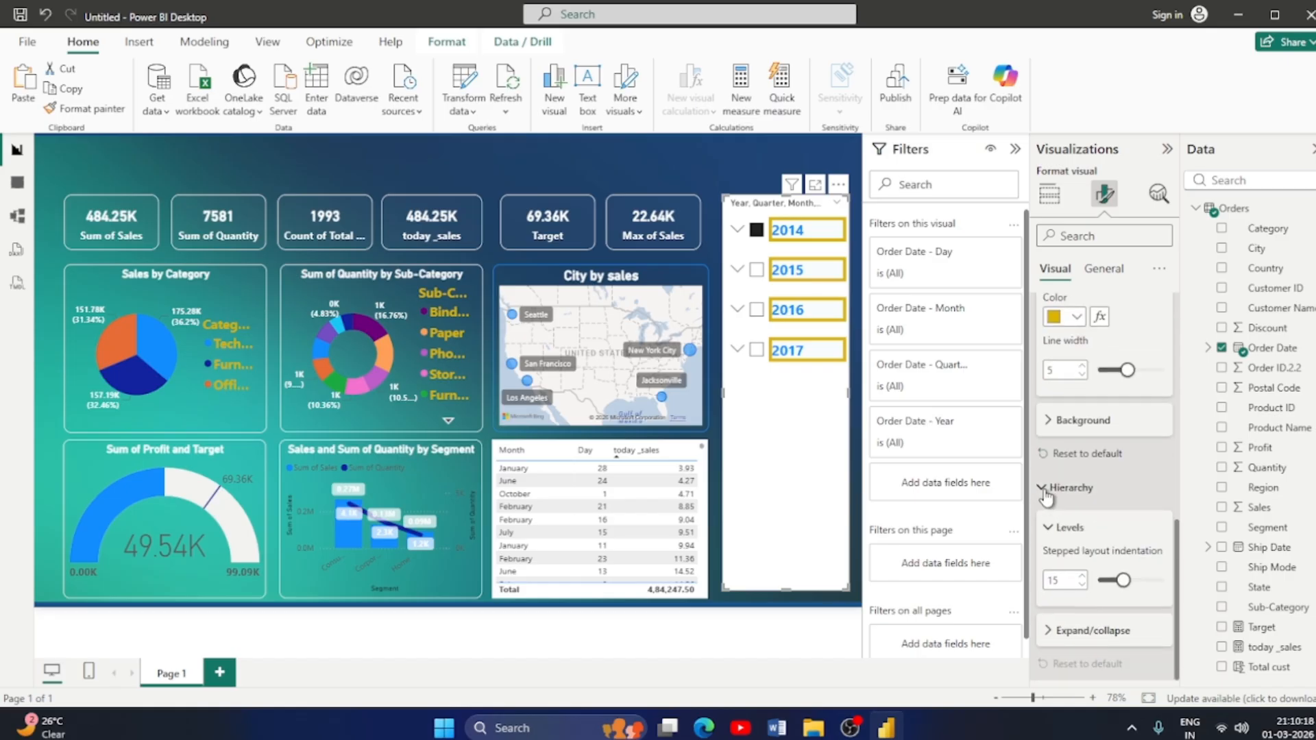
left_click_drag(1122, 581, 1136, 580)
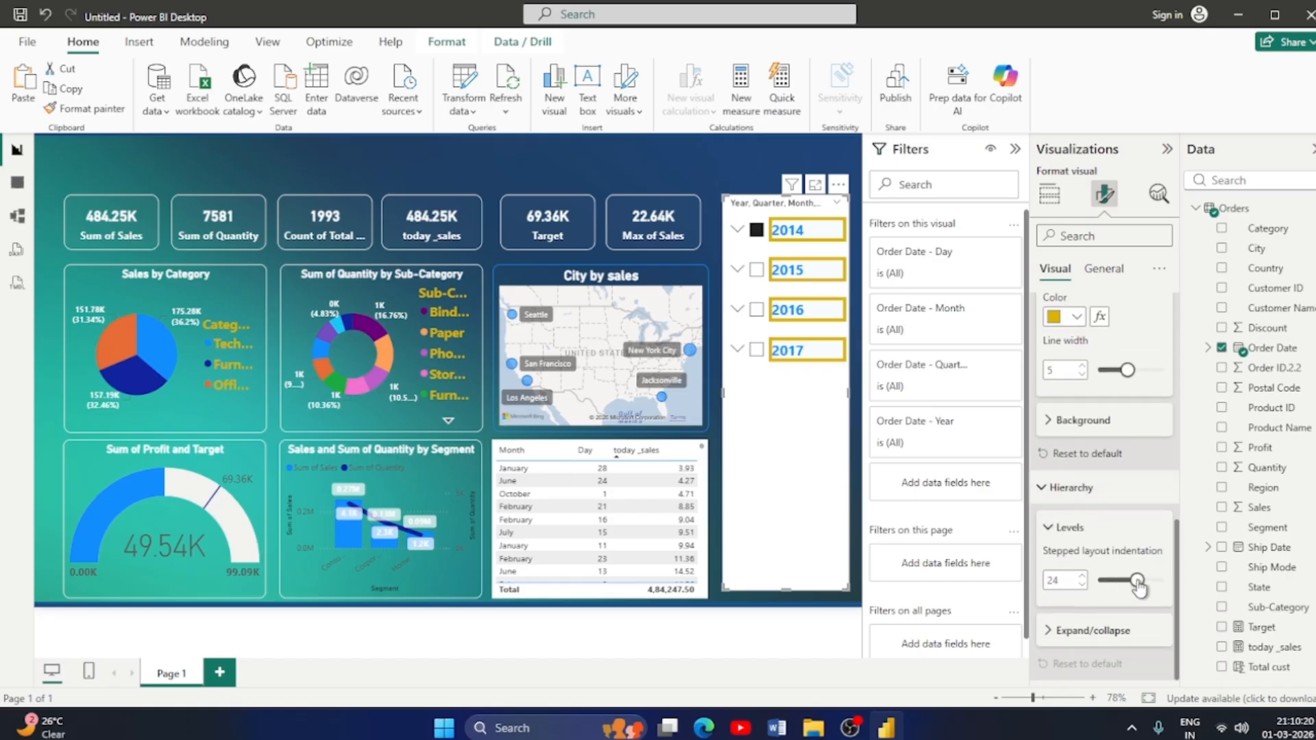
left_click(1048, 530)
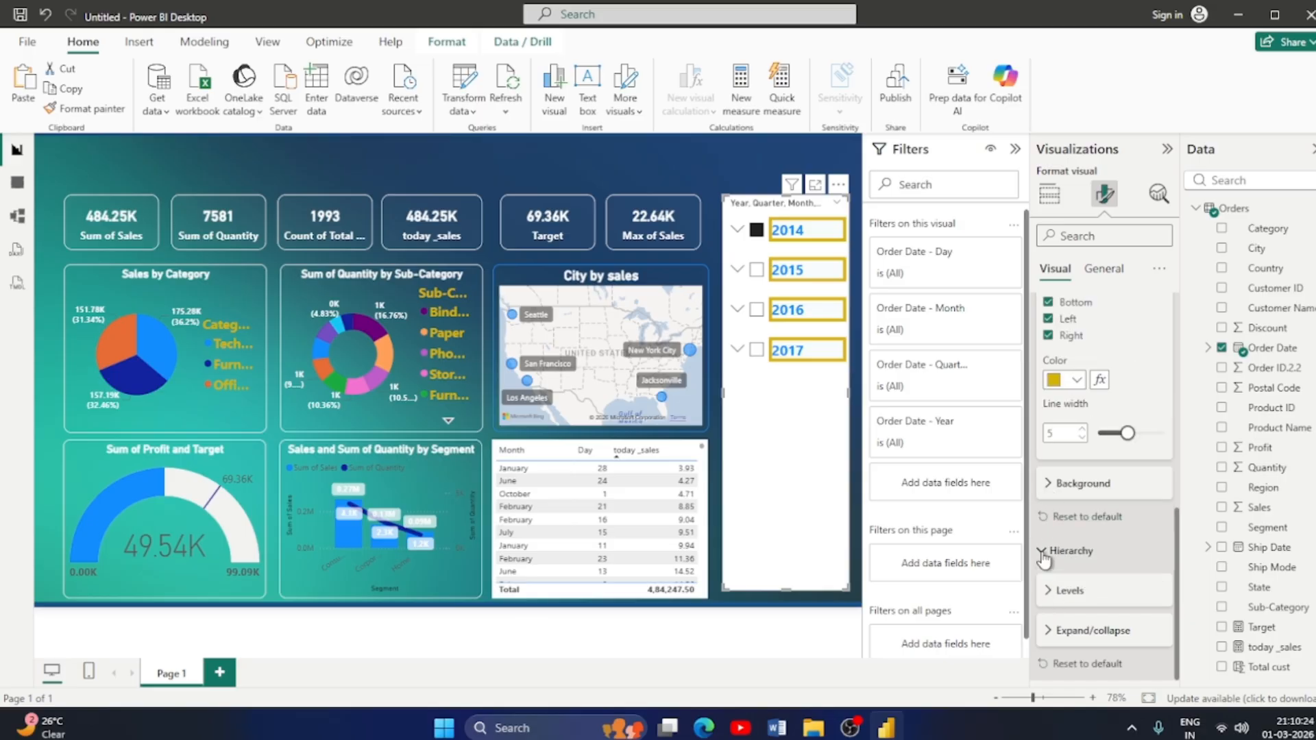
left_click(1047, 551)
left_click(1048, 362)
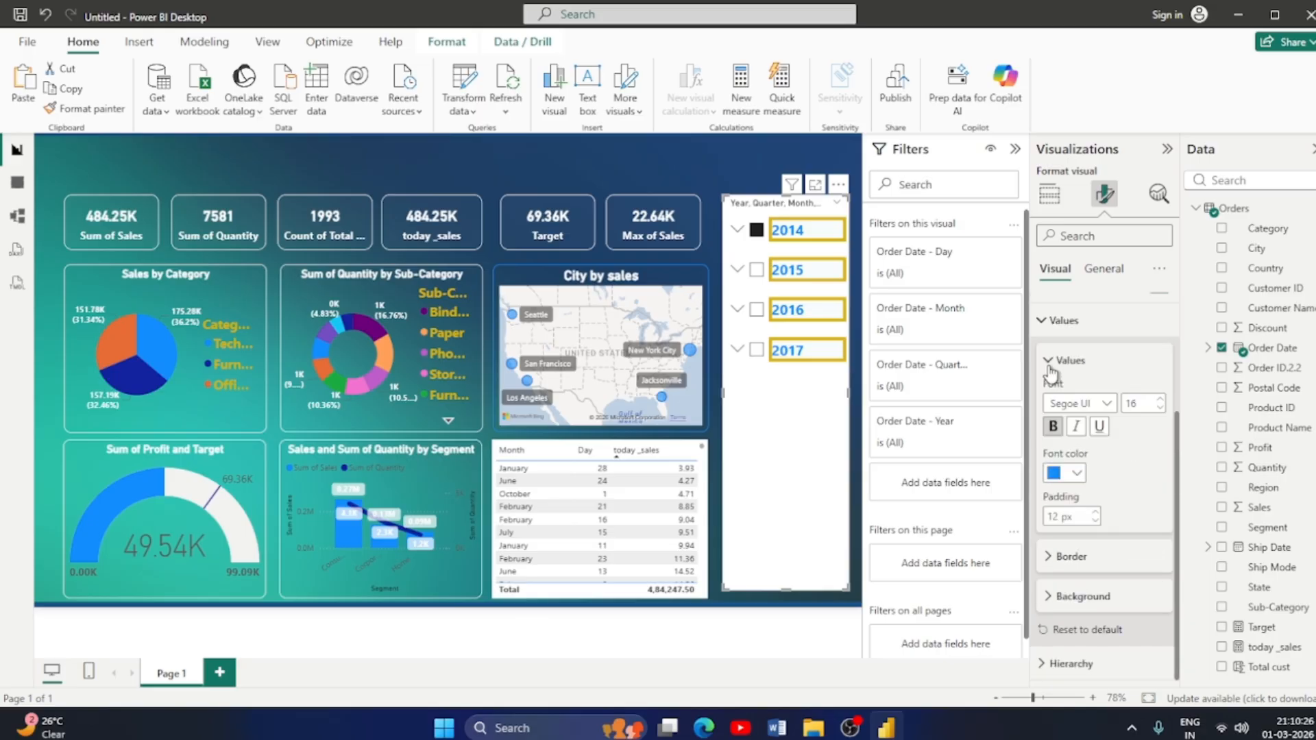
left_click(1048, 527)
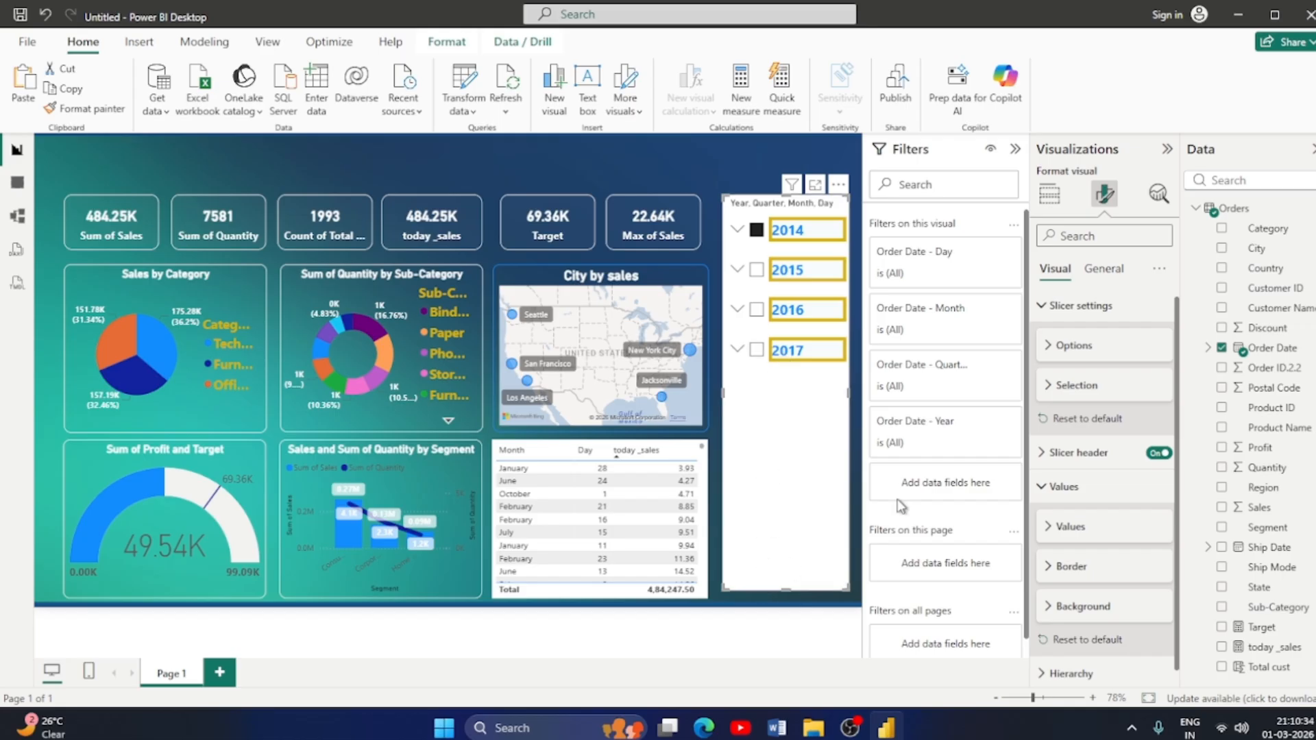
left_click(1040, 319)
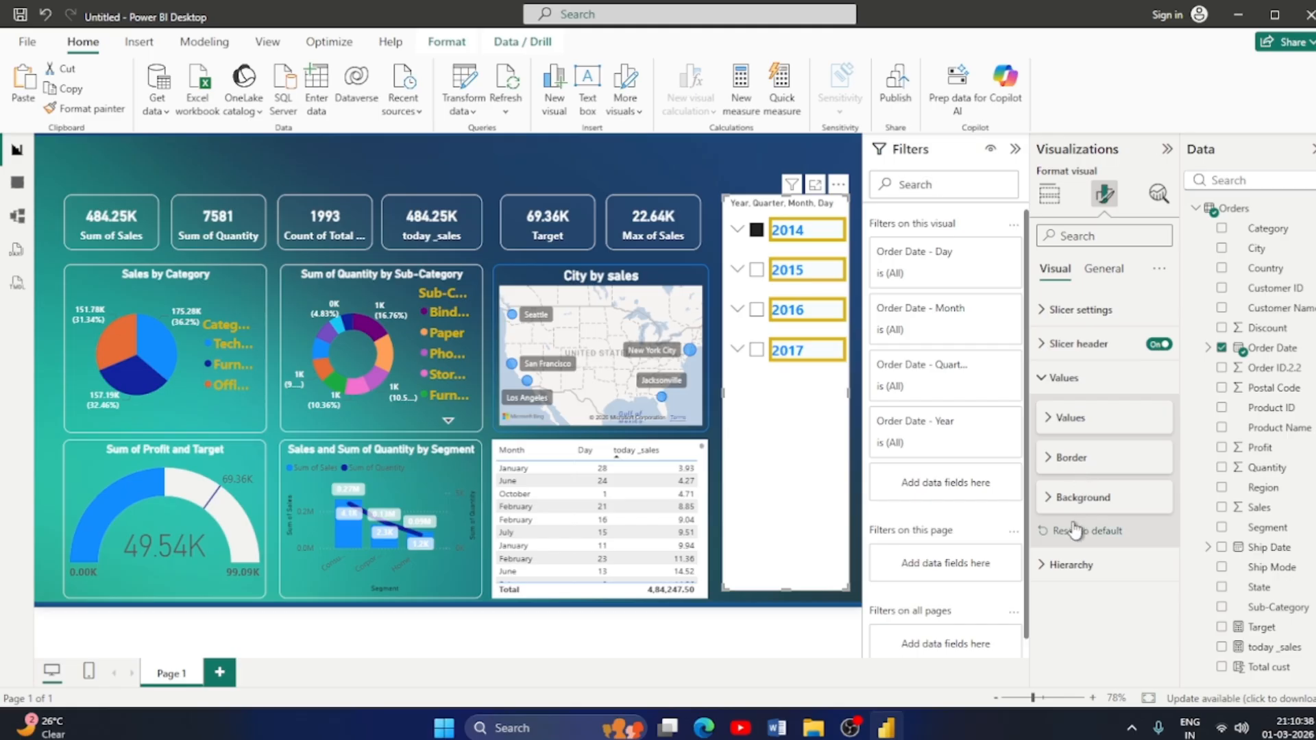
left_click(1046, 459)
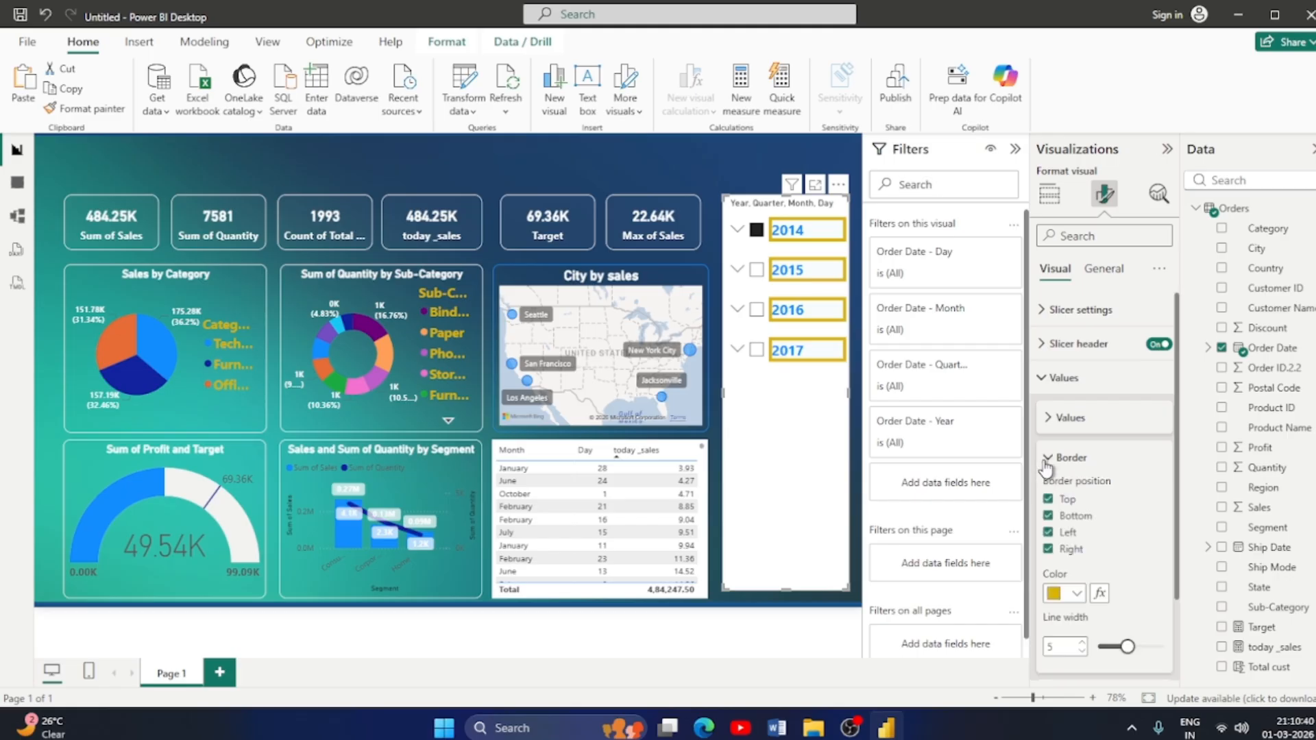
left_click(1047, 457)
left_click(1049, 377)
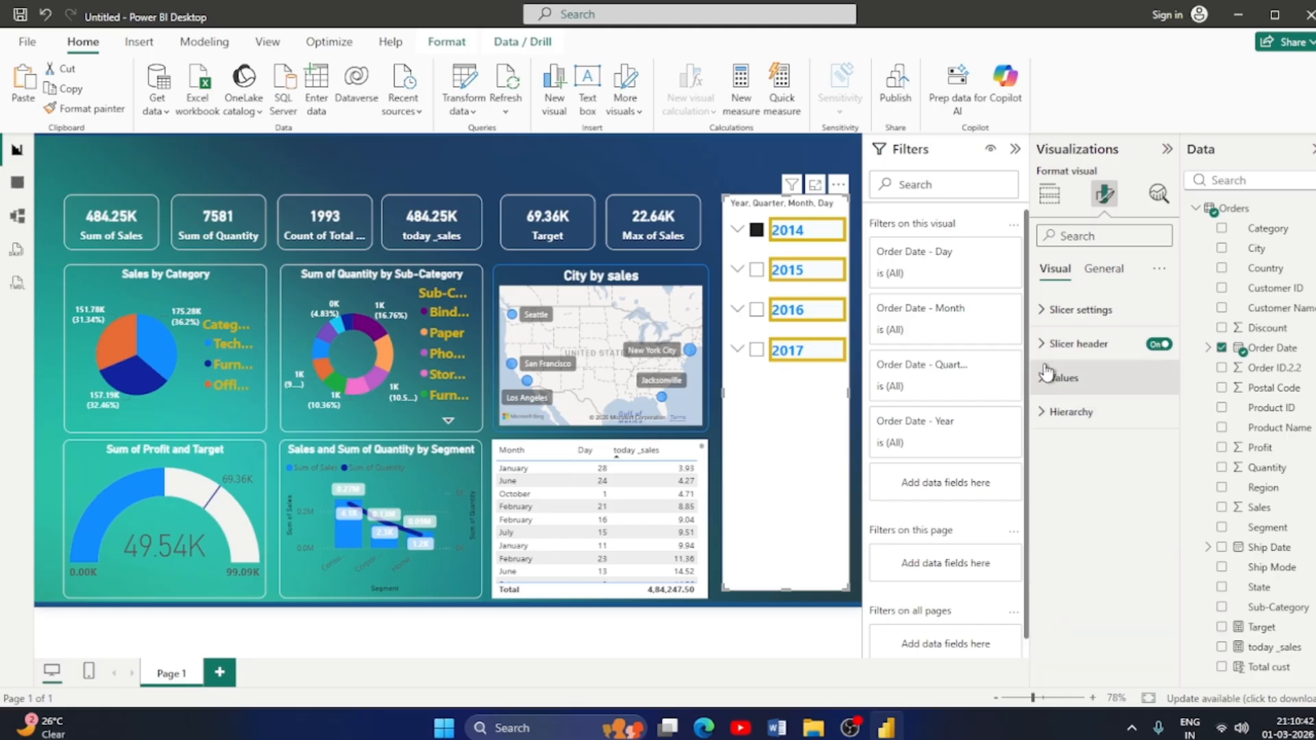
Hide the slicer's header and turn it back on.
left_click(1156, 345)
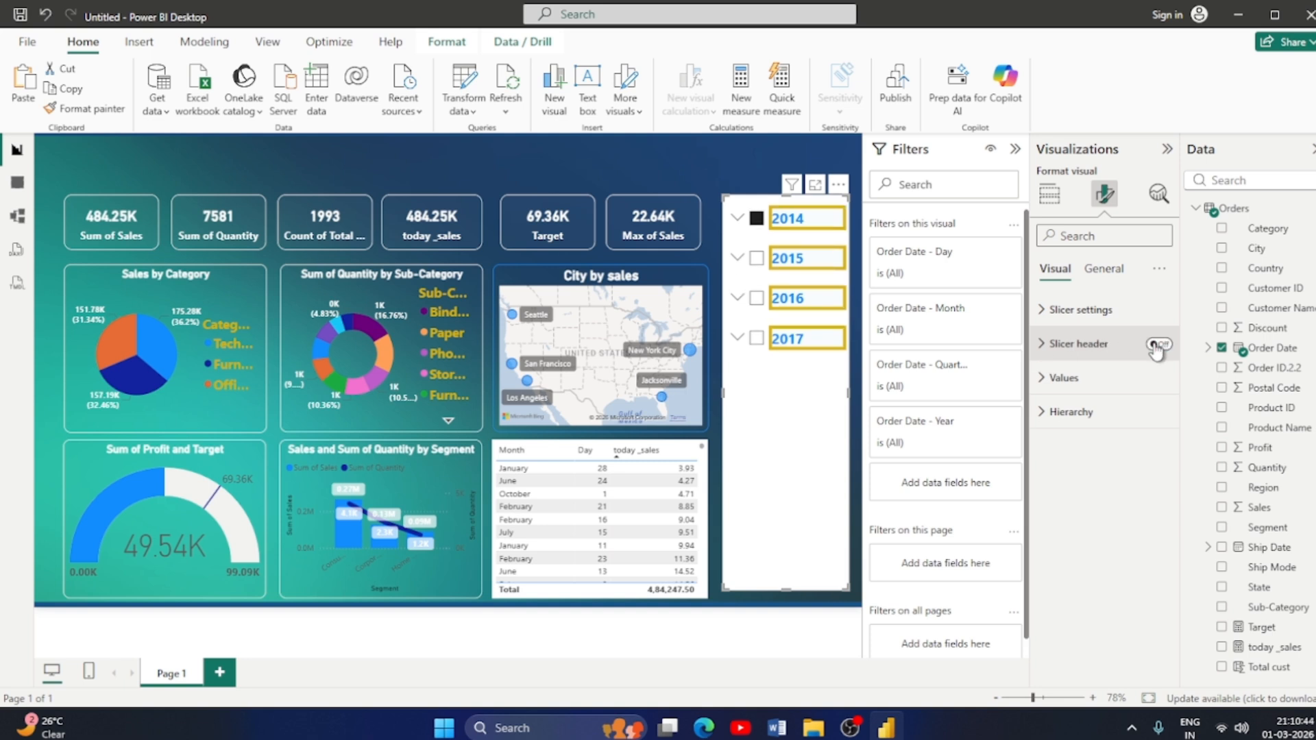
left_click(1158, 345)
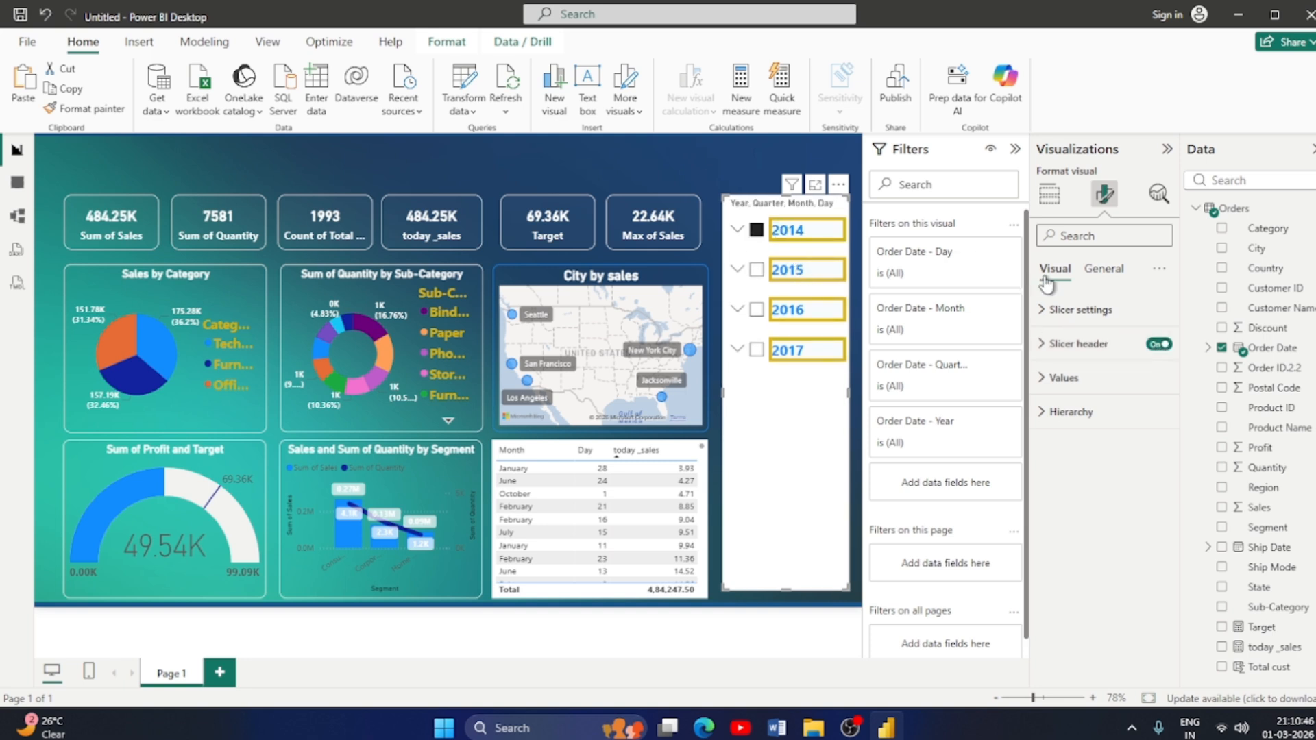
Turn on the title for the Order Date slicer, leaving its subtitle off.
left_click(1101, 272)
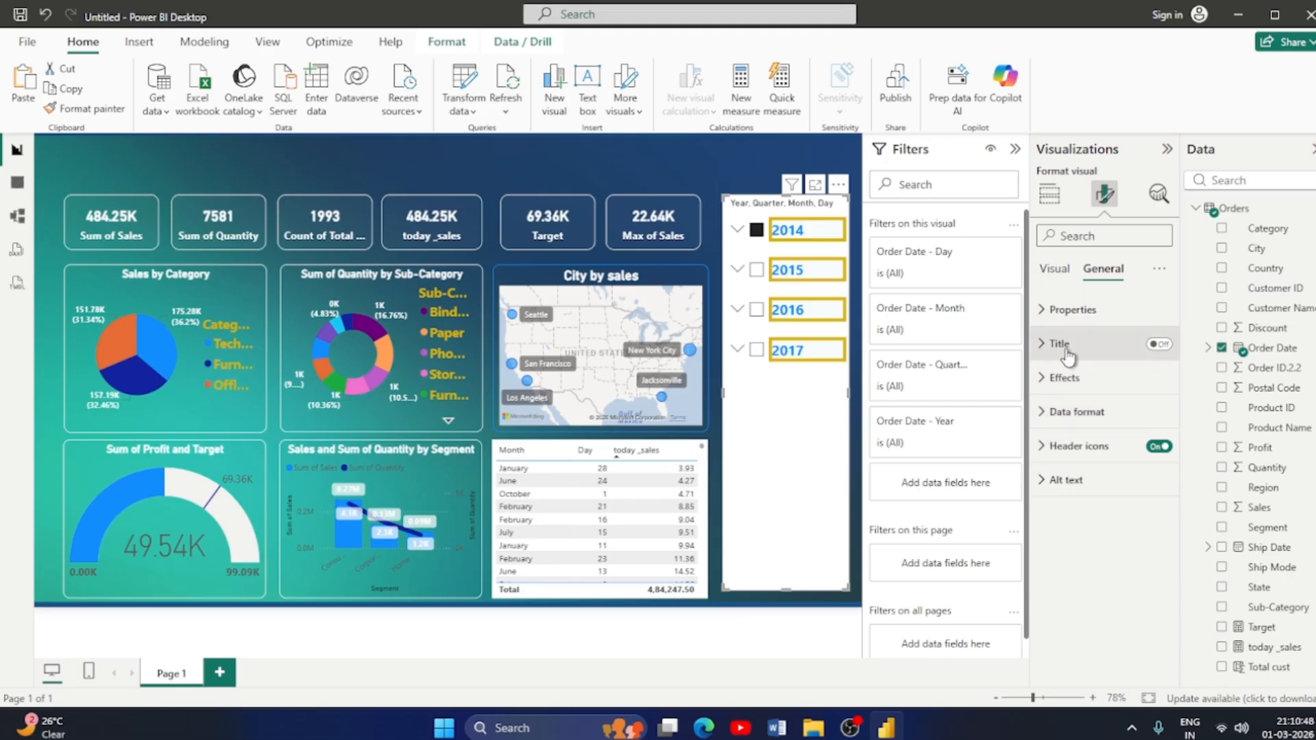
left_click(1157, 344)
left_click(1047, 344)
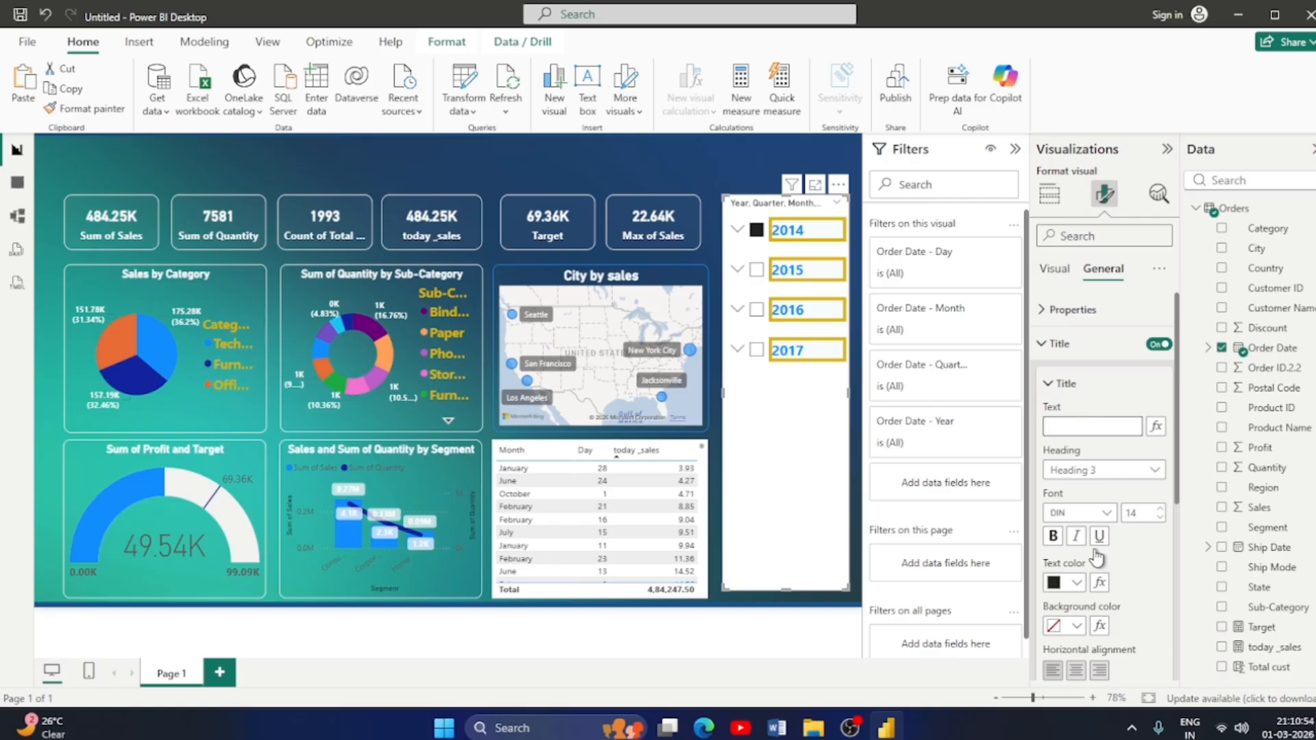
scroll(1097, 572, "down", 3)
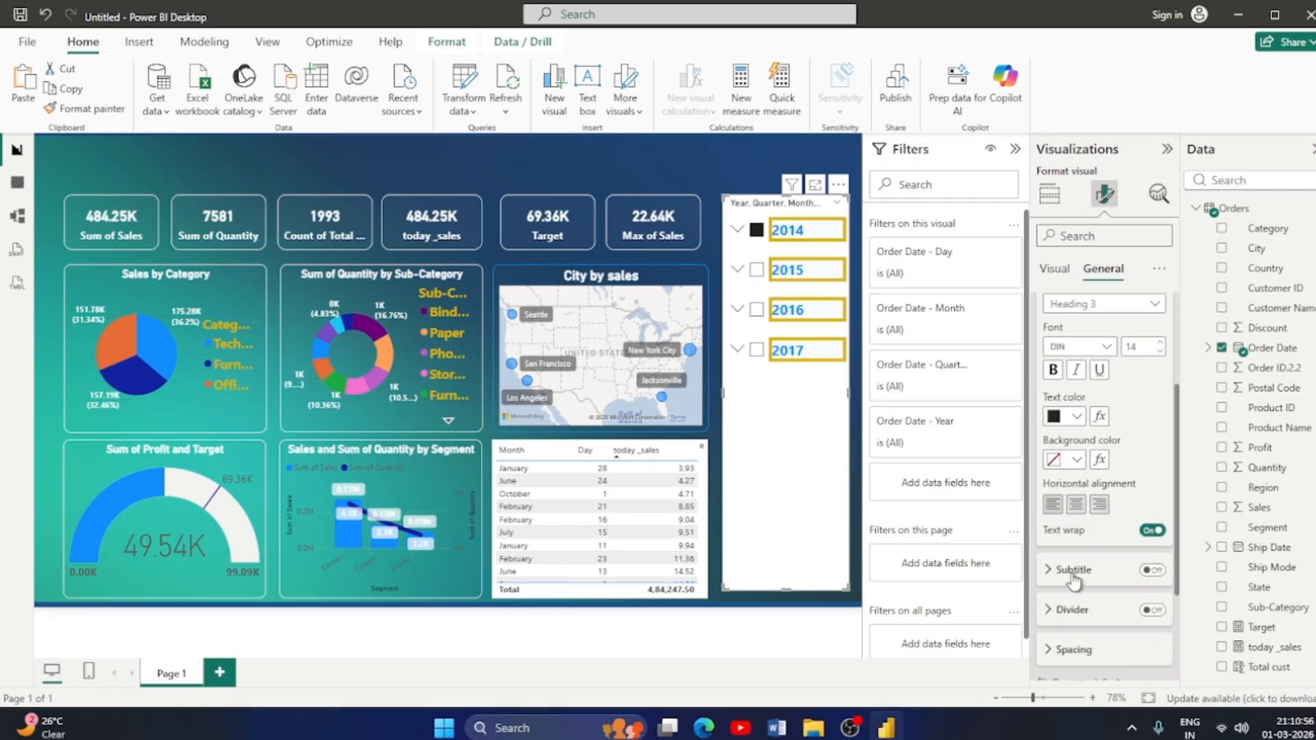
scroll(1075, 582, "down", 2)
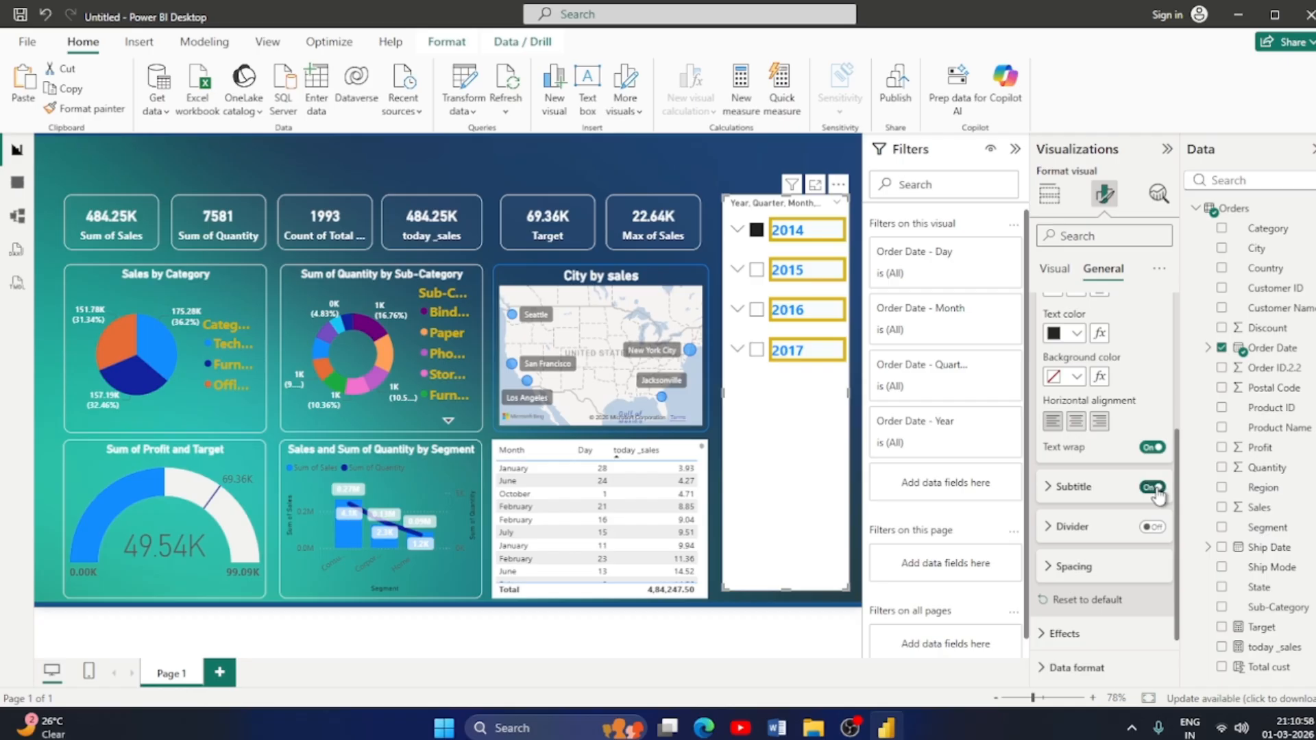
left_click(1154, 489)
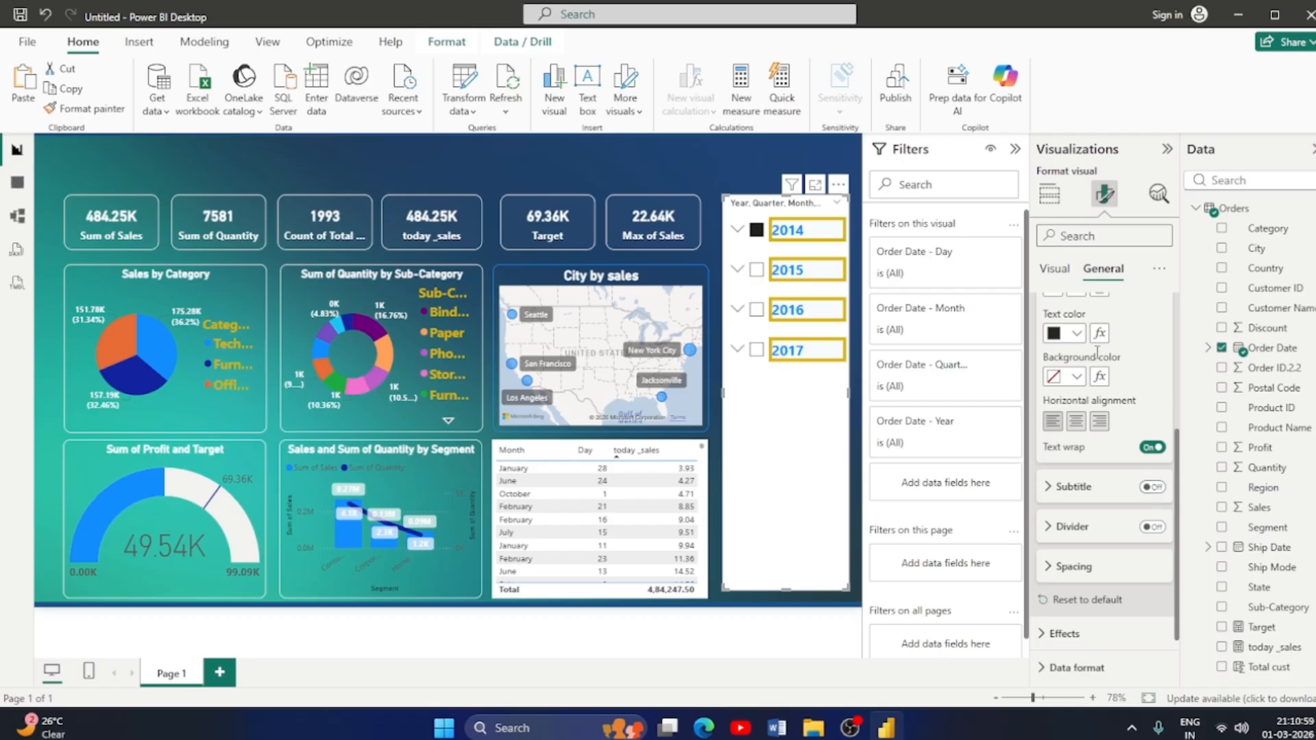
left_click(1045, 274)
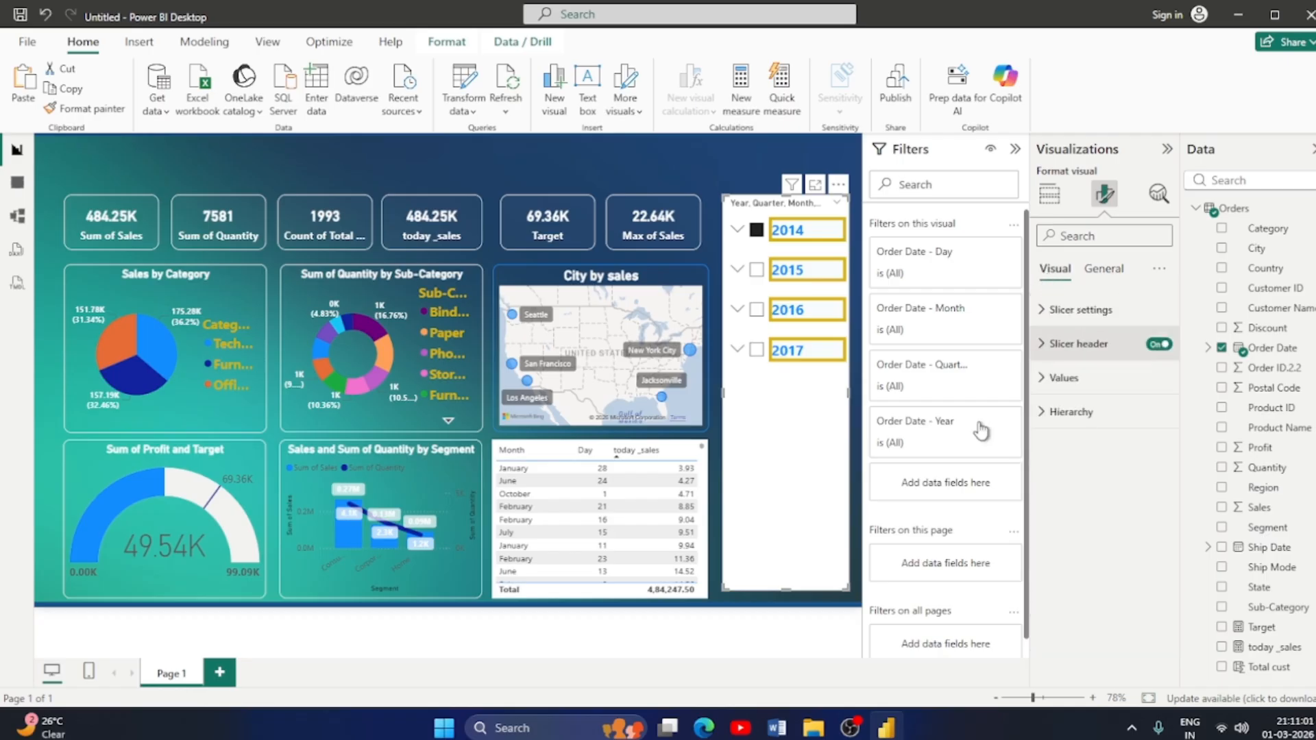
Insert a text box on the report page and reduce its height to less than half.
left_click(705, 160)
left_click(793, 420)
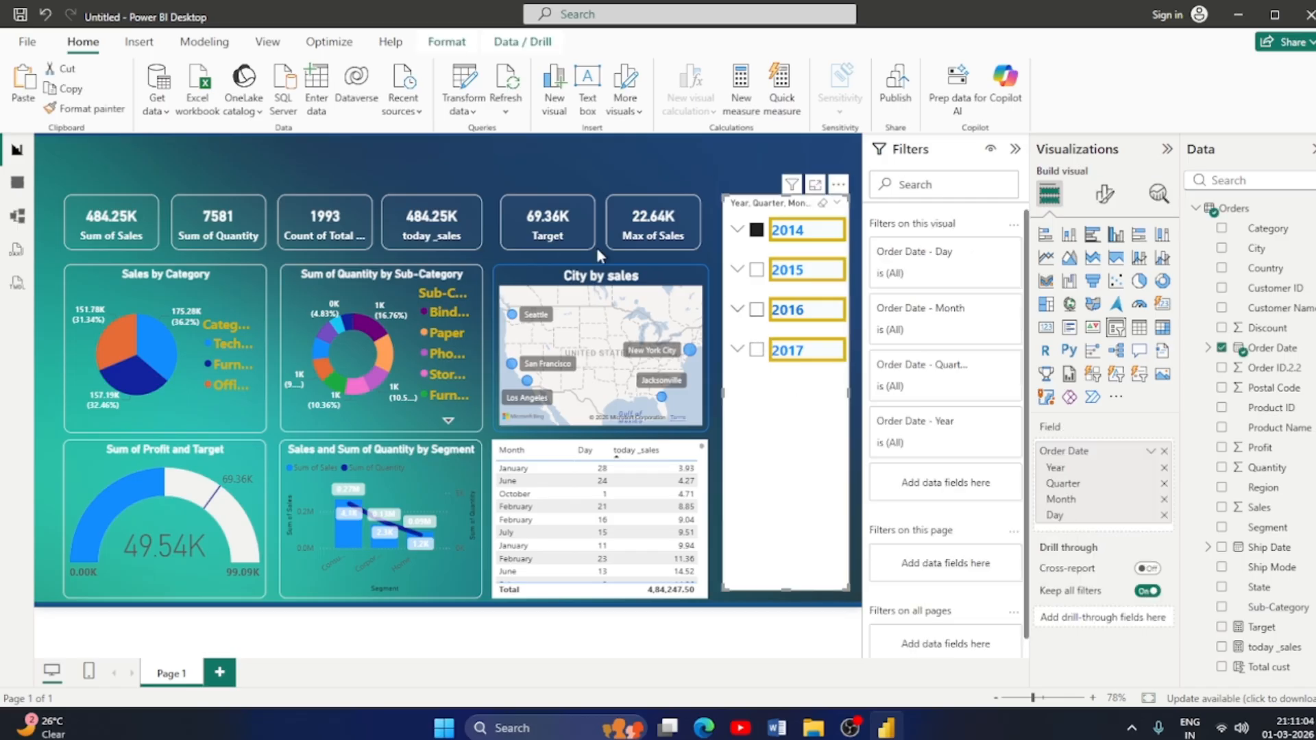
left_click(380, 175)
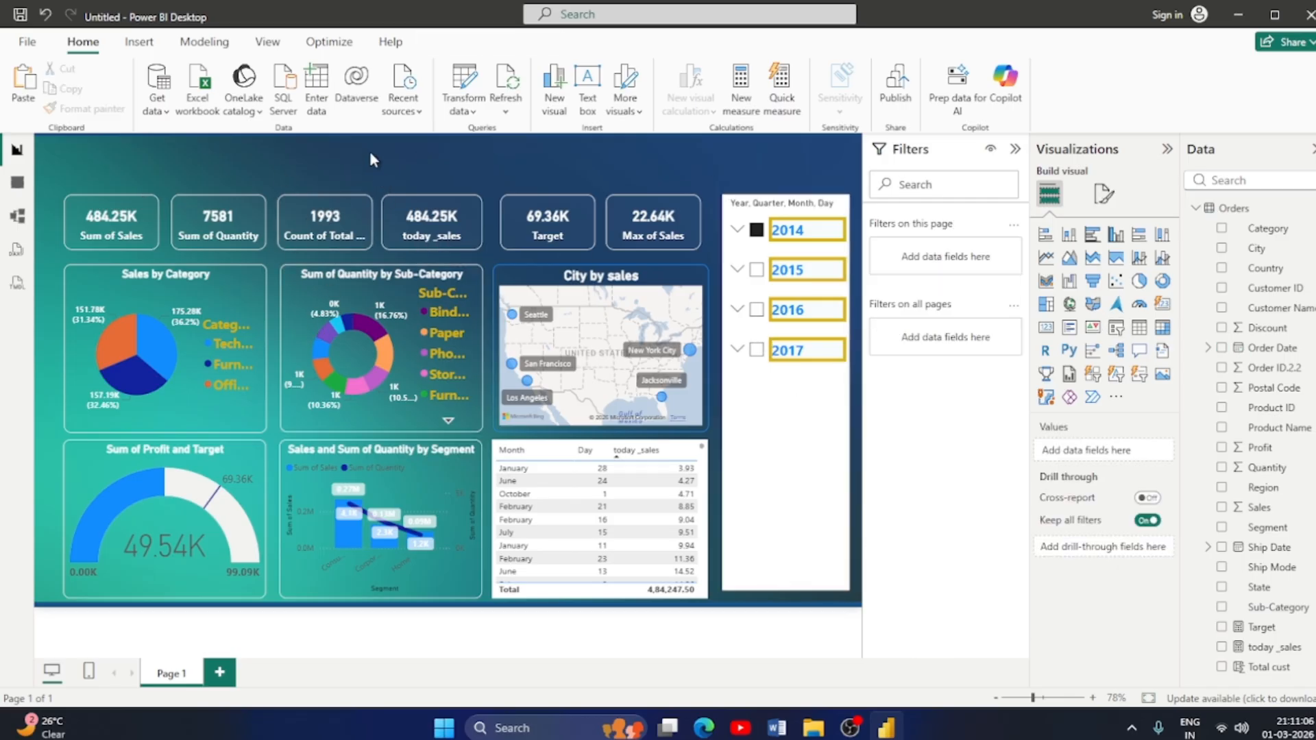
left_click(587, 86)
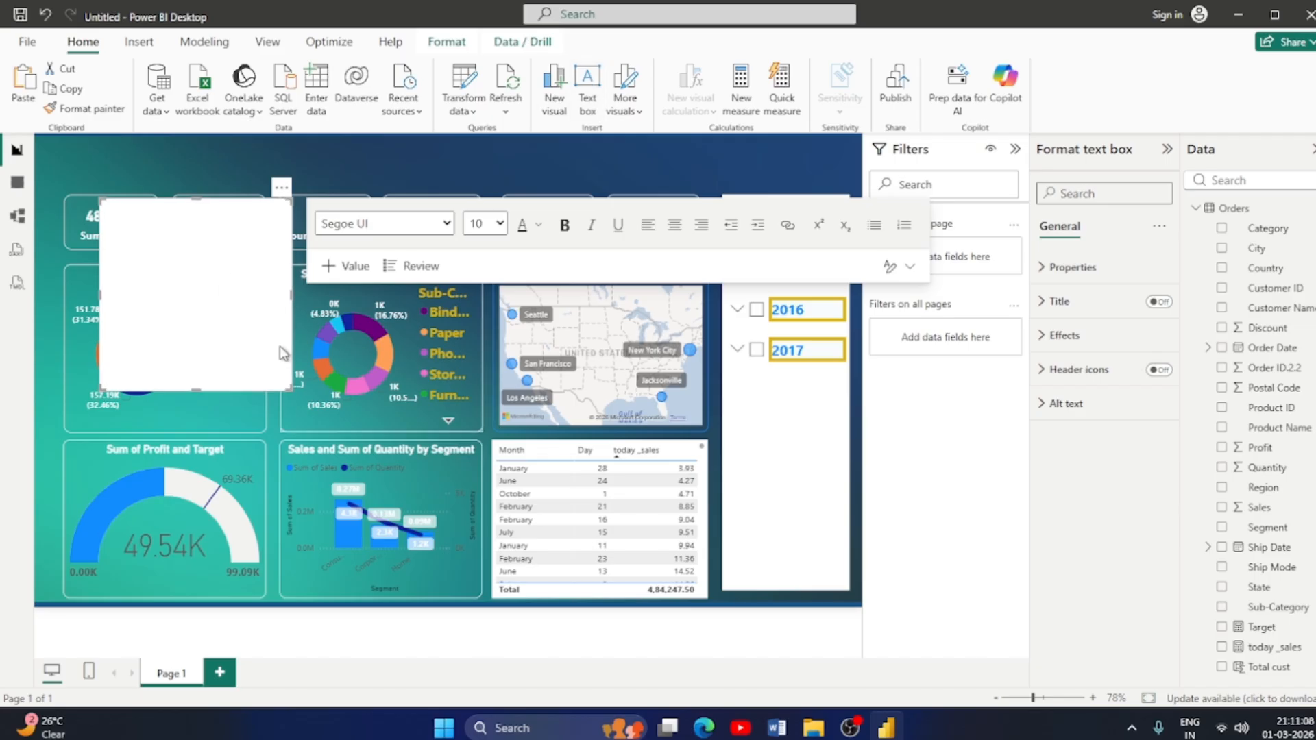
left_click_drag(193, 389, 209, 281)
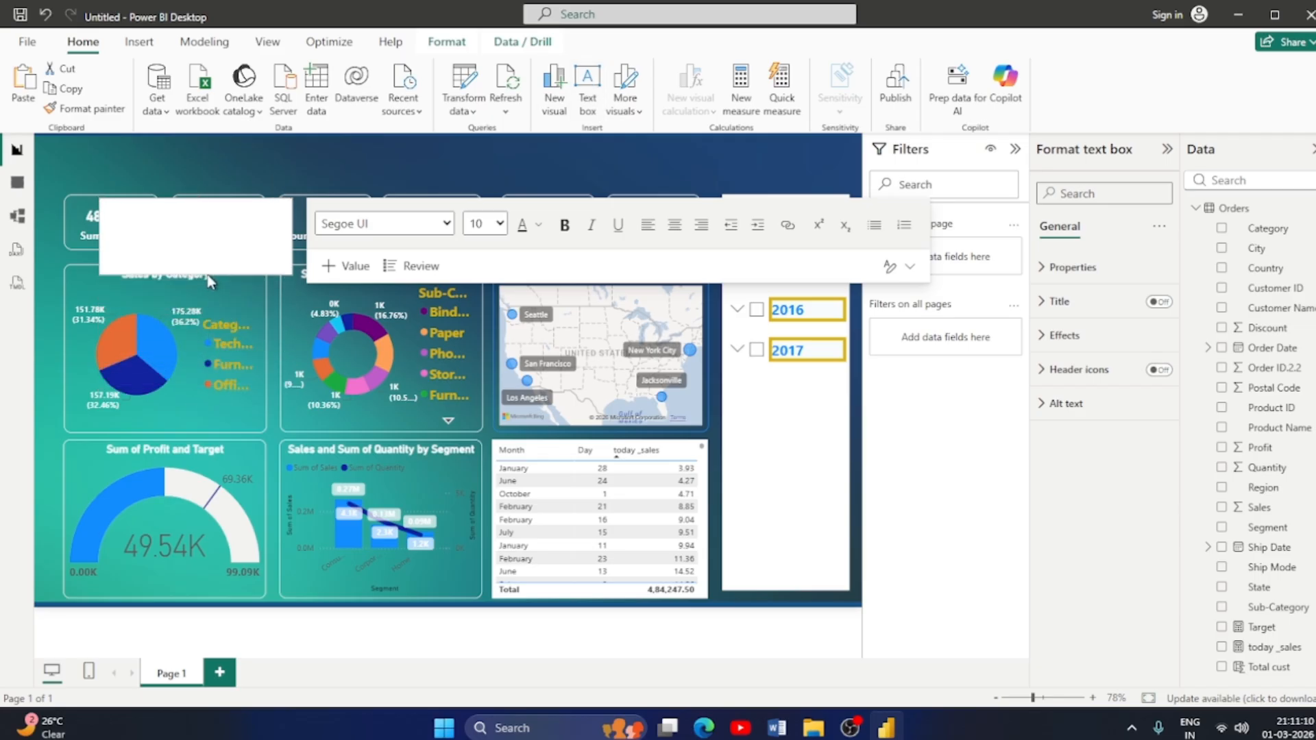
Enter "Report of sales Deepti Education Computer class 2026" in the new text box.
left_click(206, 251)
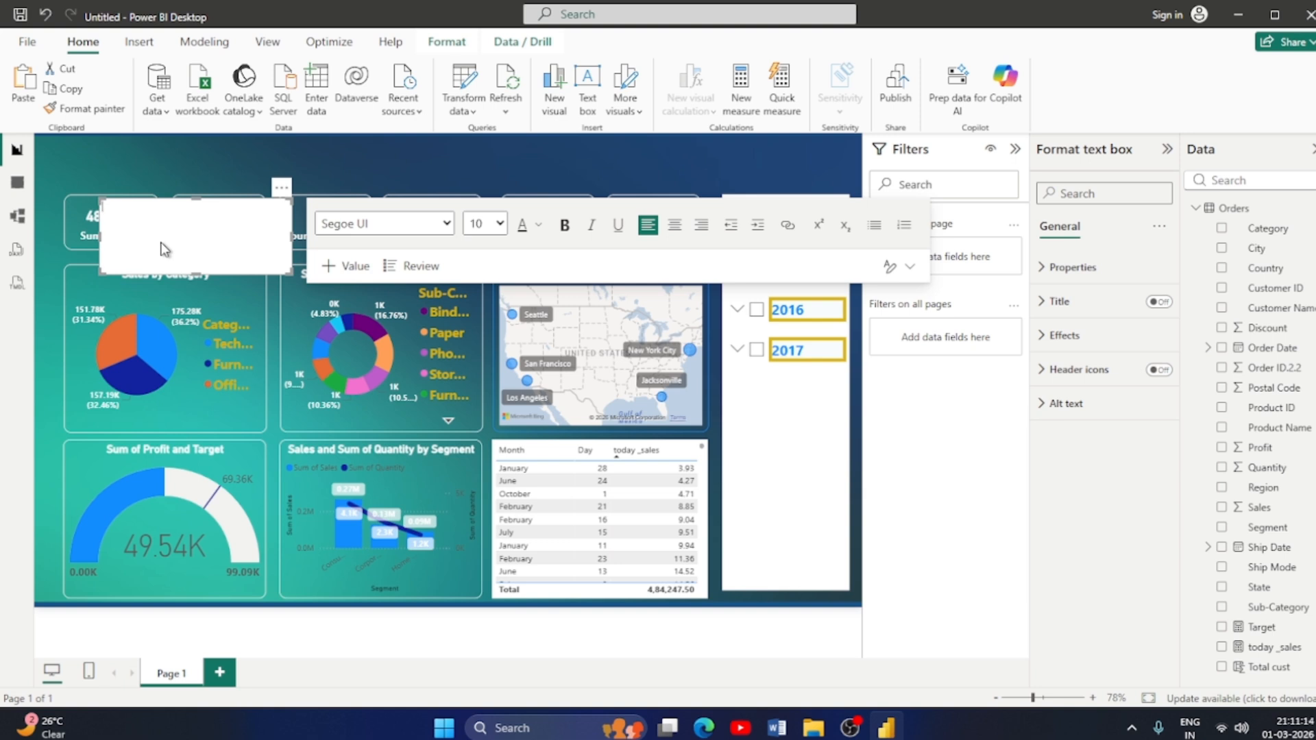
type("R")
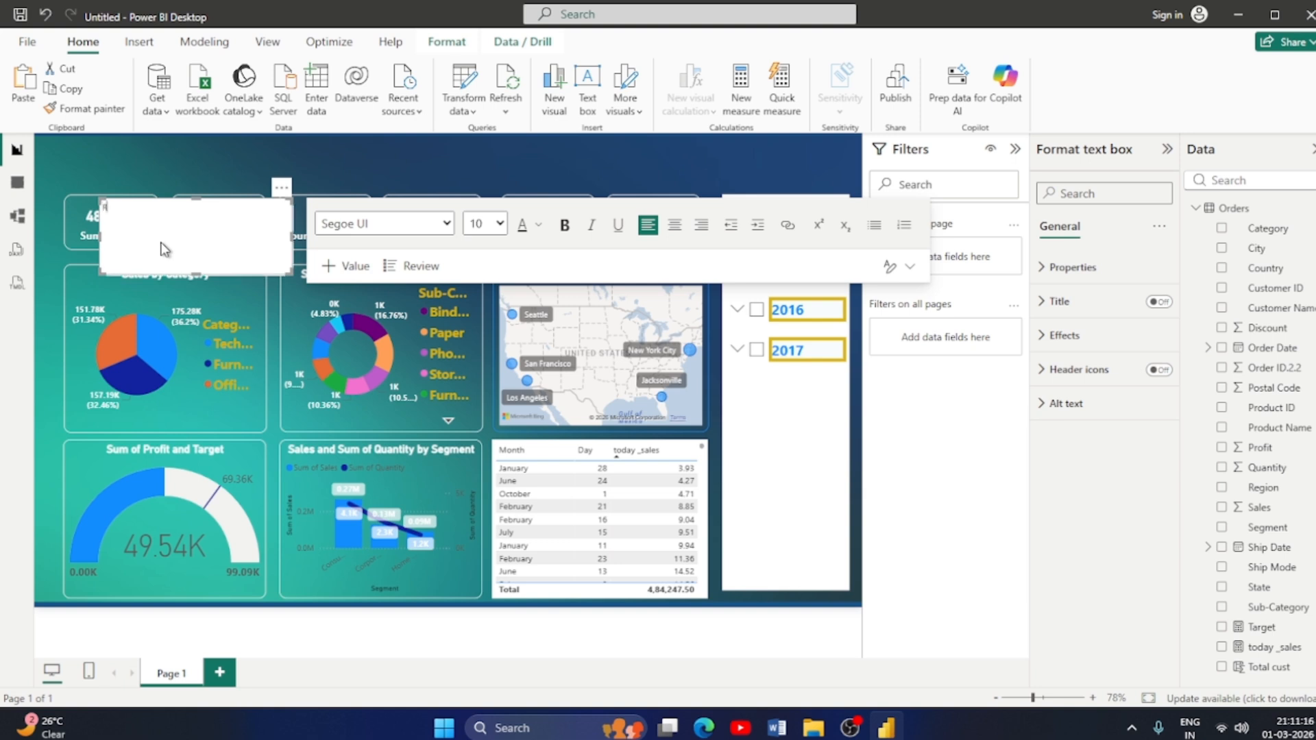
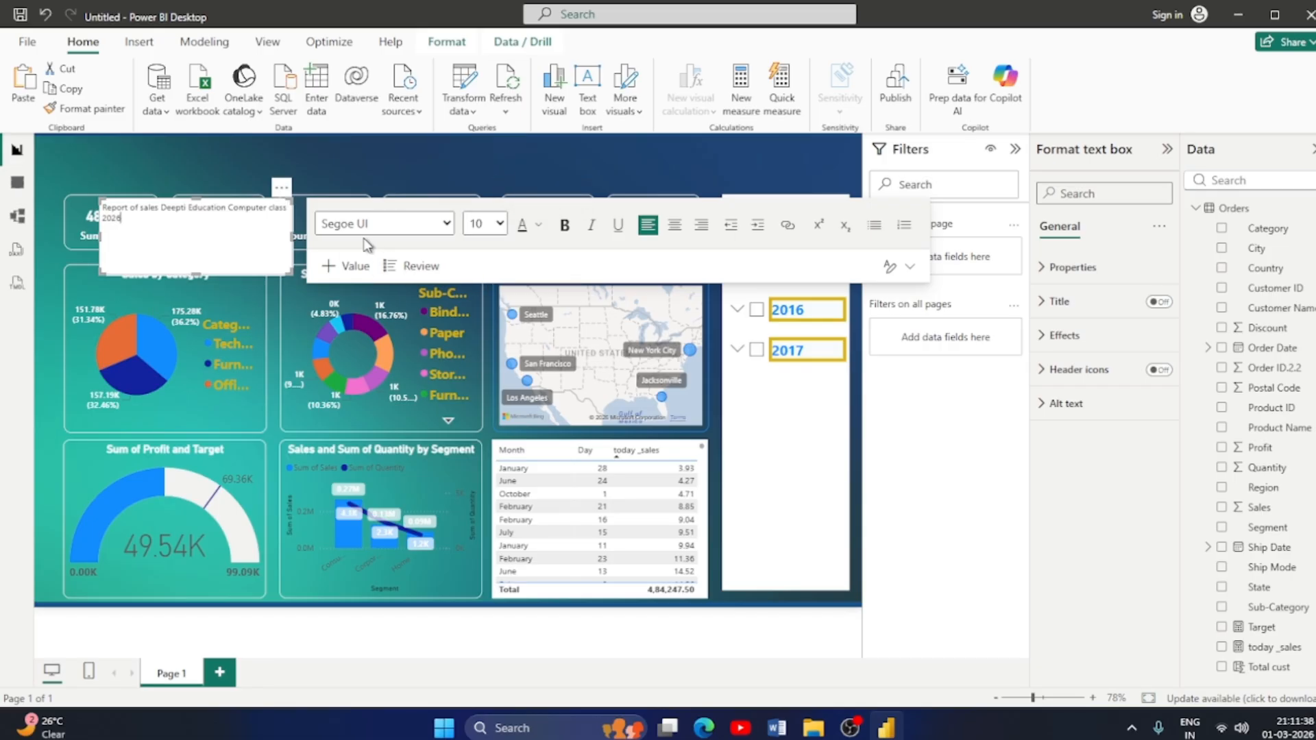
Centre the report title text and format all of it as 20-point bold.
left_click(675, 226)
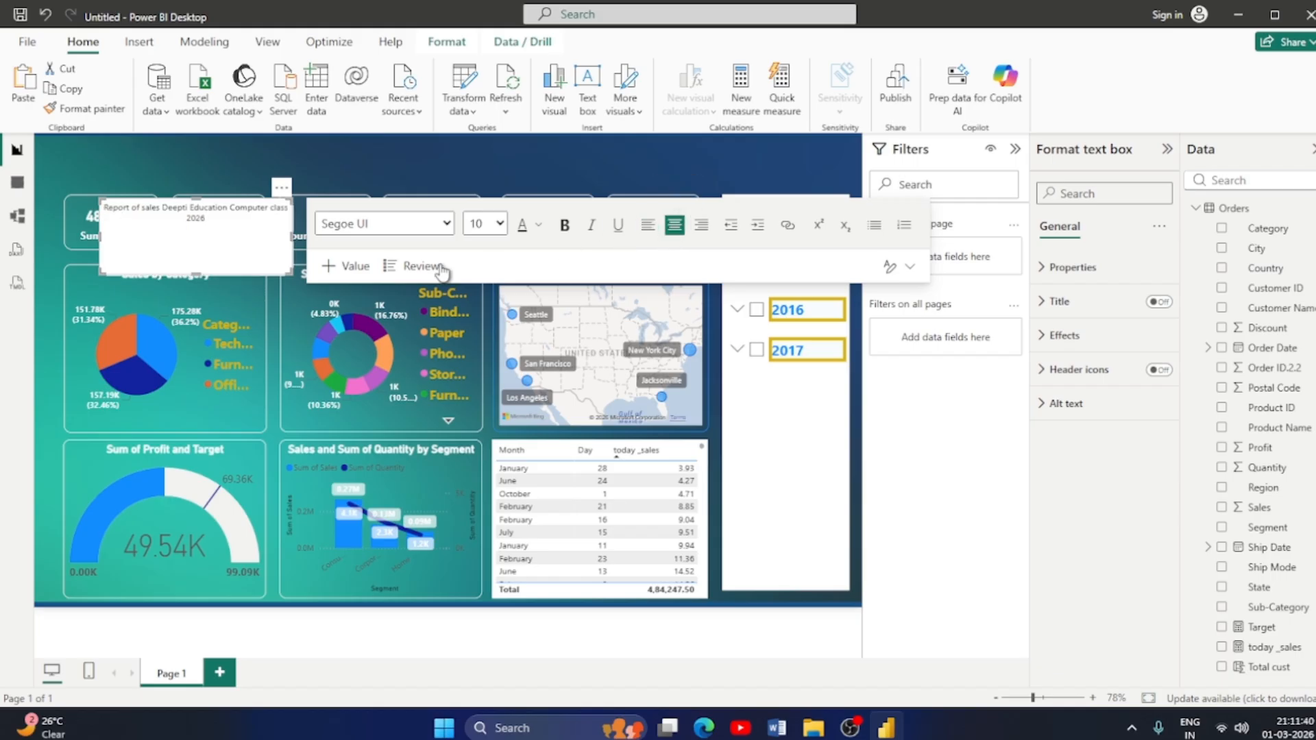
left_click_drag(224, 218, 126, 207)
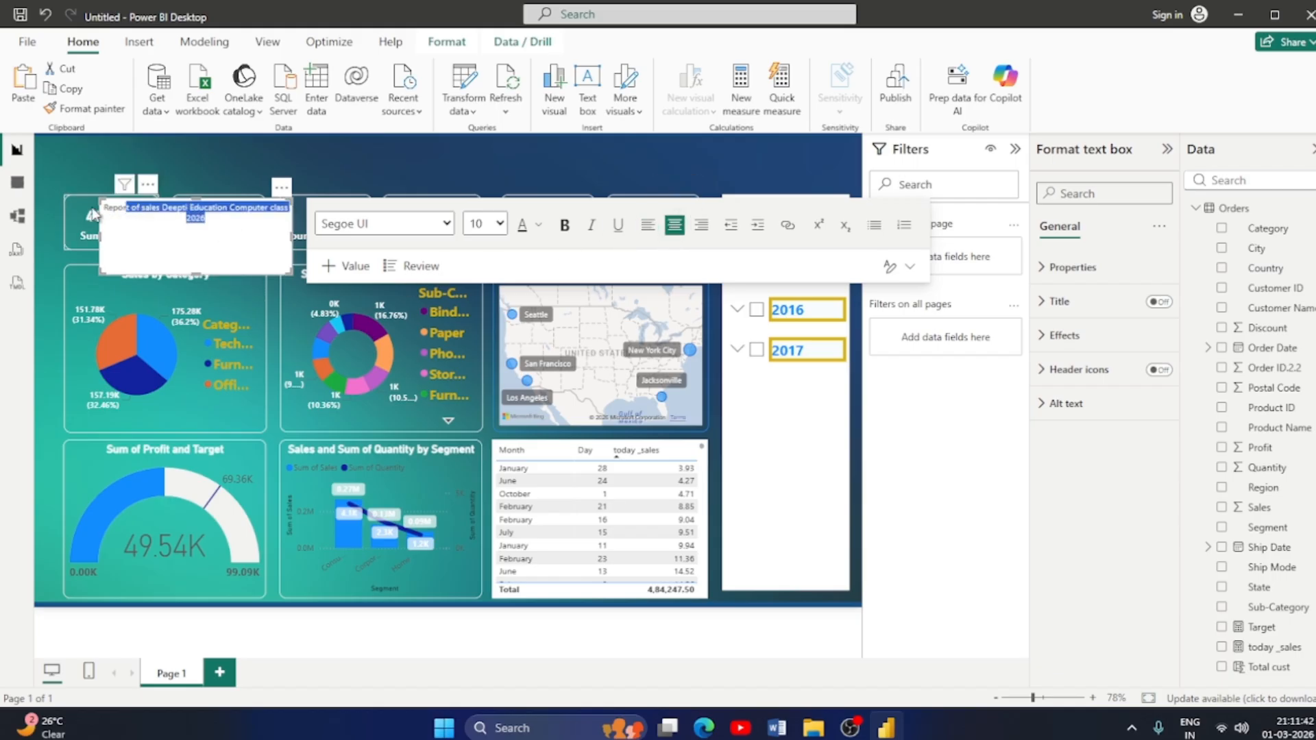
left_click(109, 220)
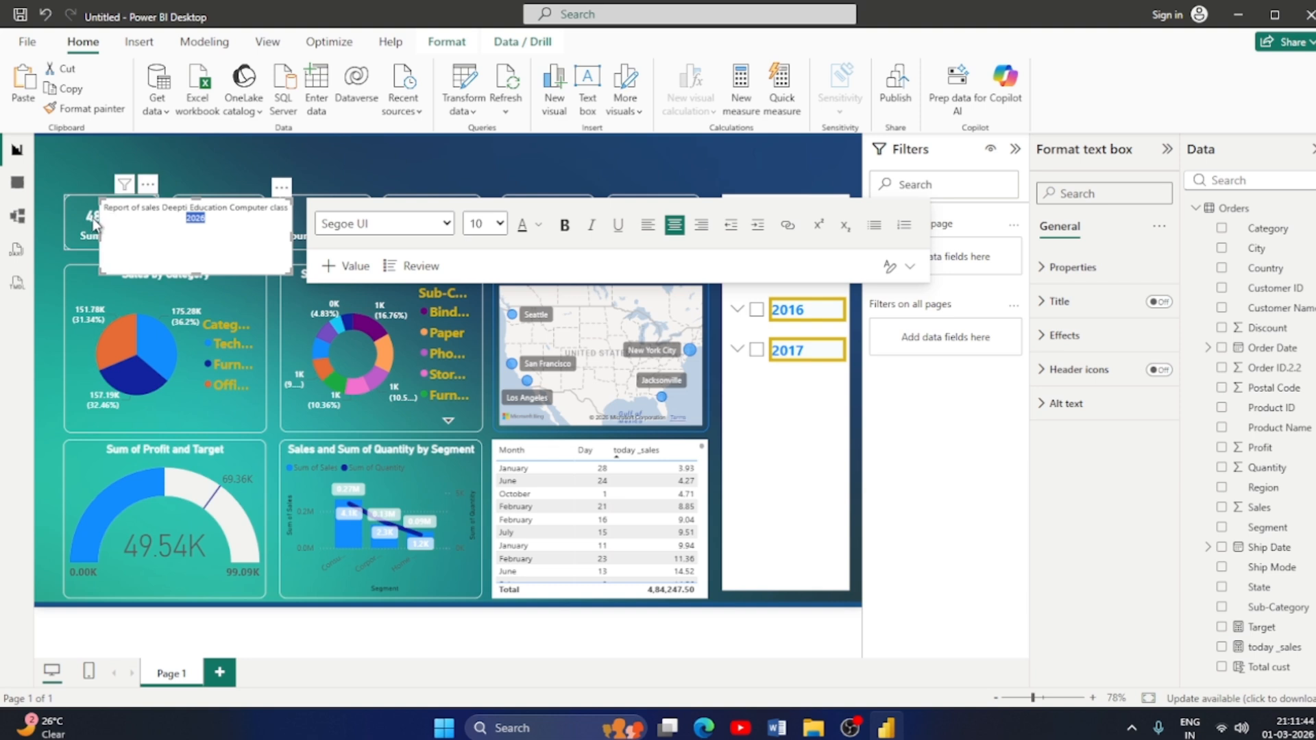
left_click_drag(104, 209, 220, 235)
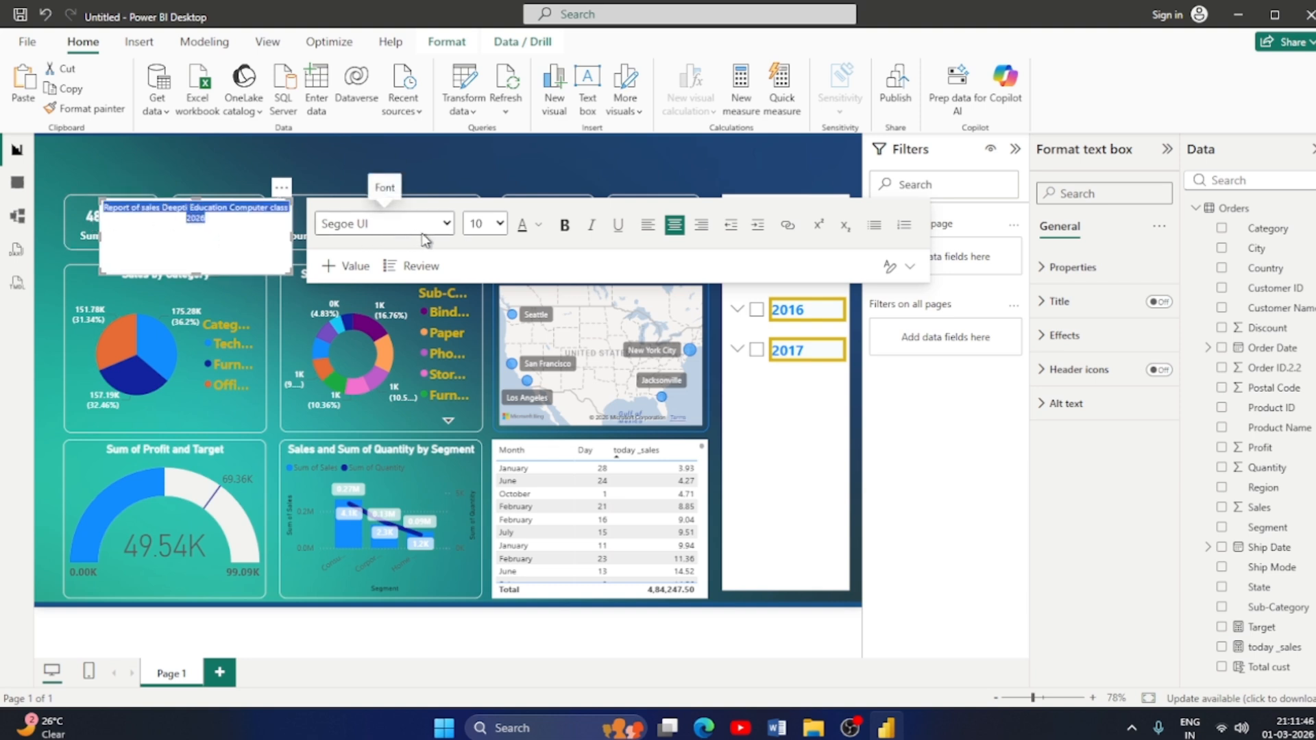
left_click(501, 224)
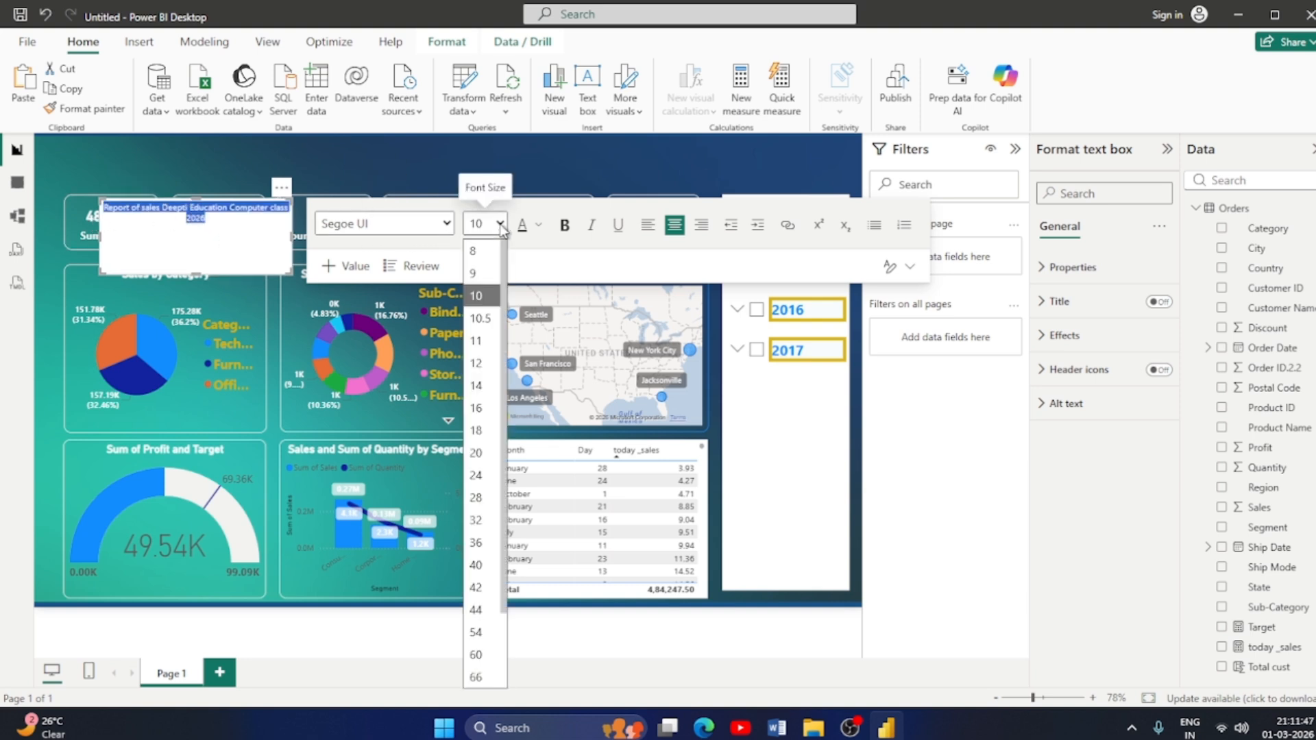
left_click(484, 452)
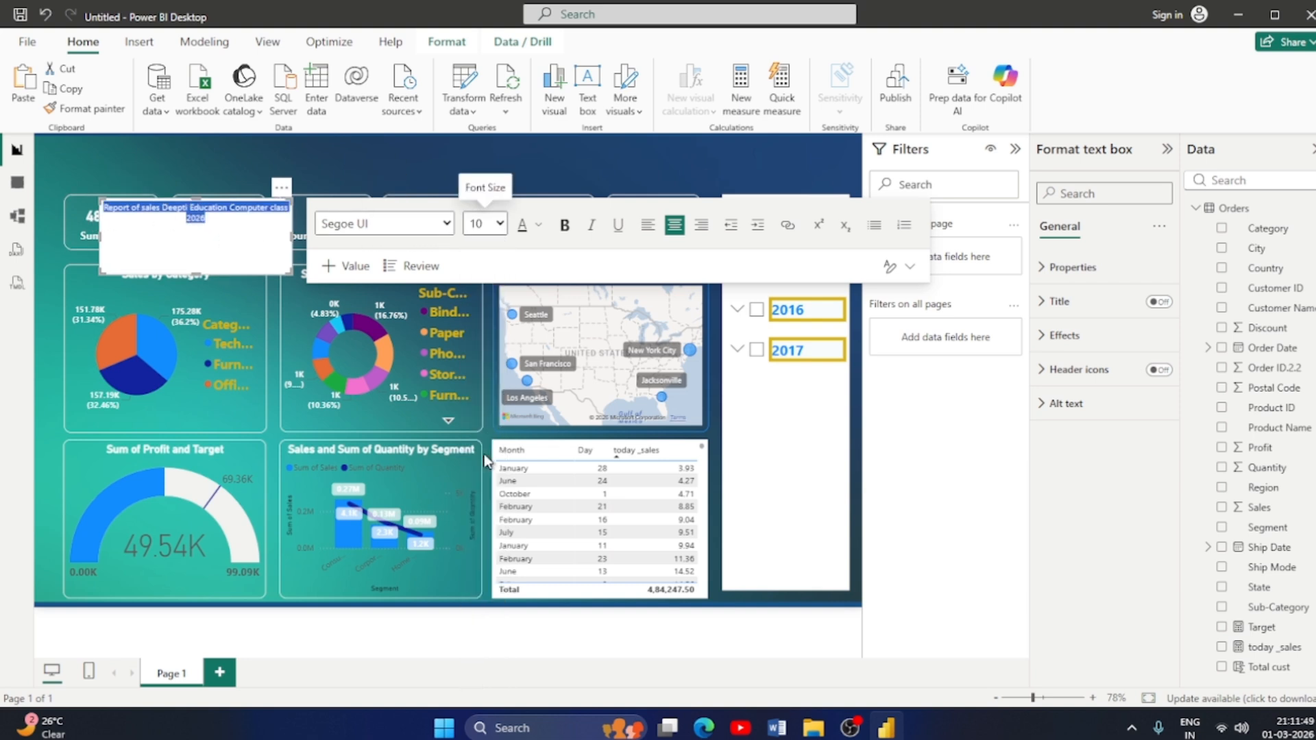
left_click(565, 224)
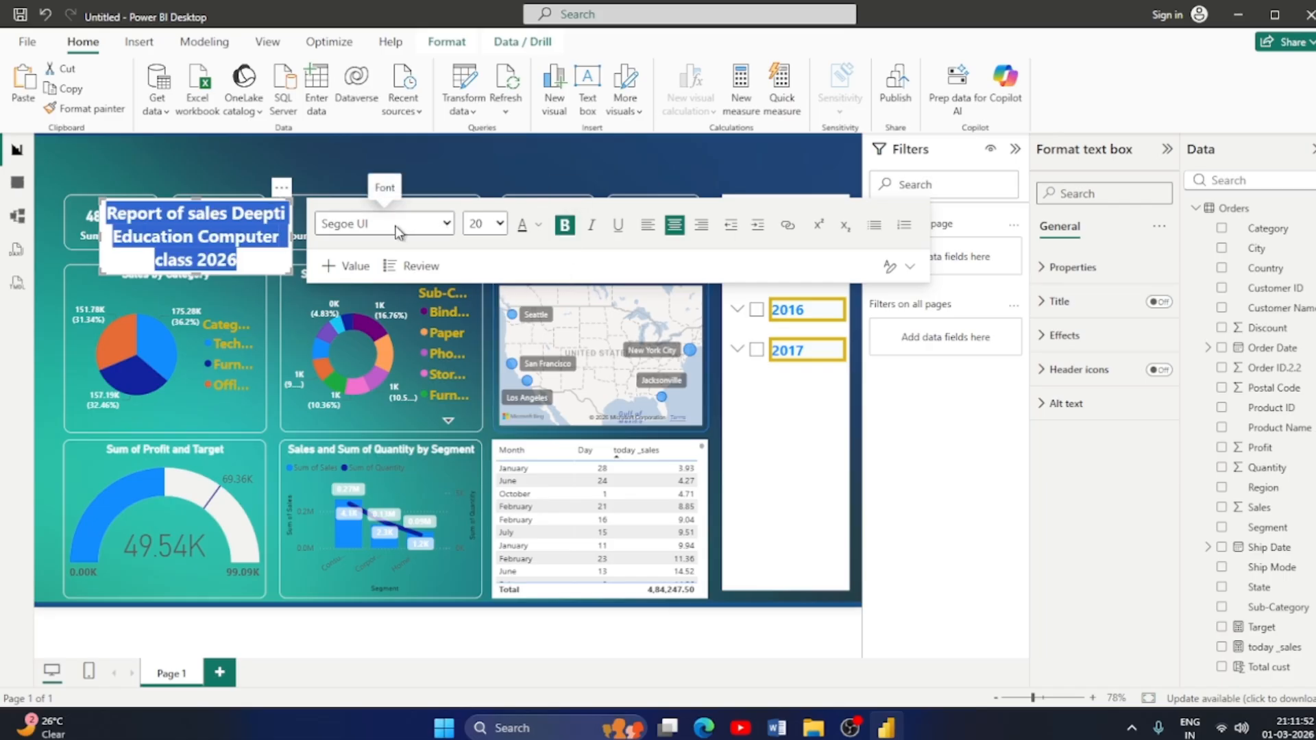
left_click(413, 220)
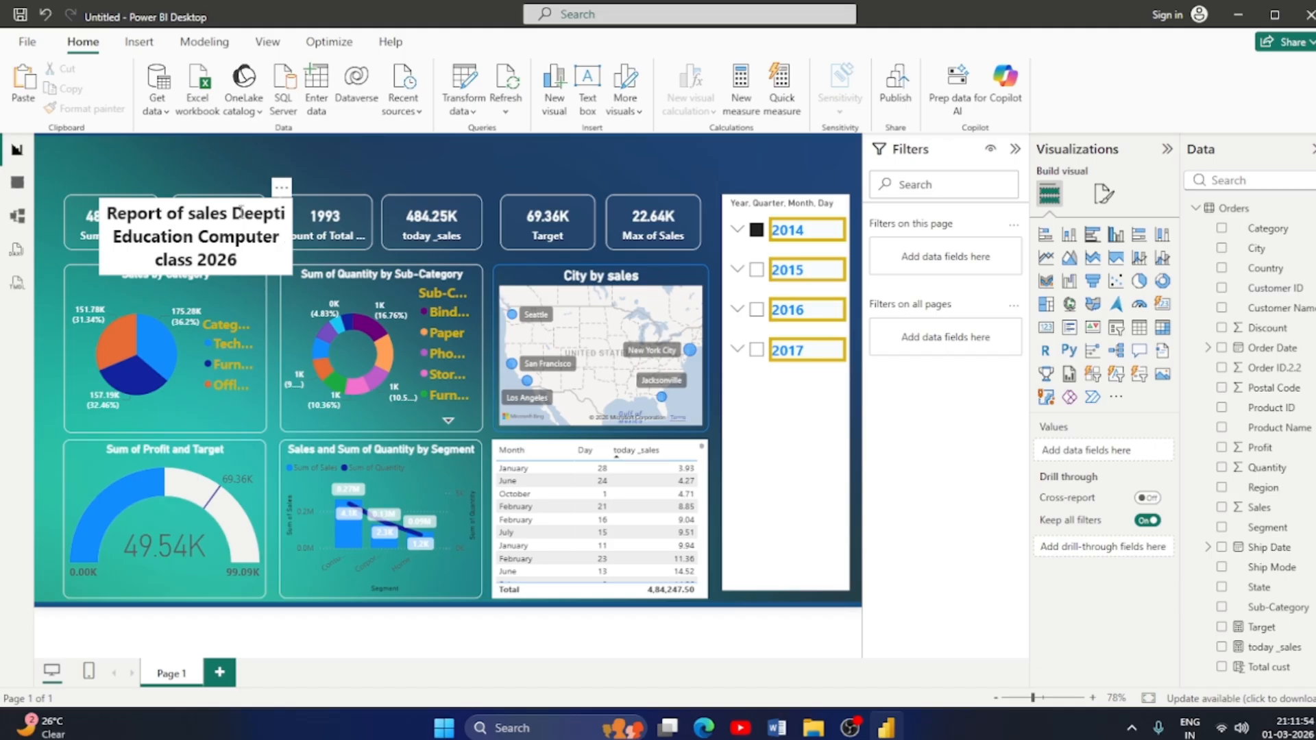
Place the title text box at the page's upper edge above the KPI cards, with its height reduced to two text lines.
left_click(198, 205)
left_click_drag(199, 198, 207, 137)
left_click_drag(199, 277, 203, 188)
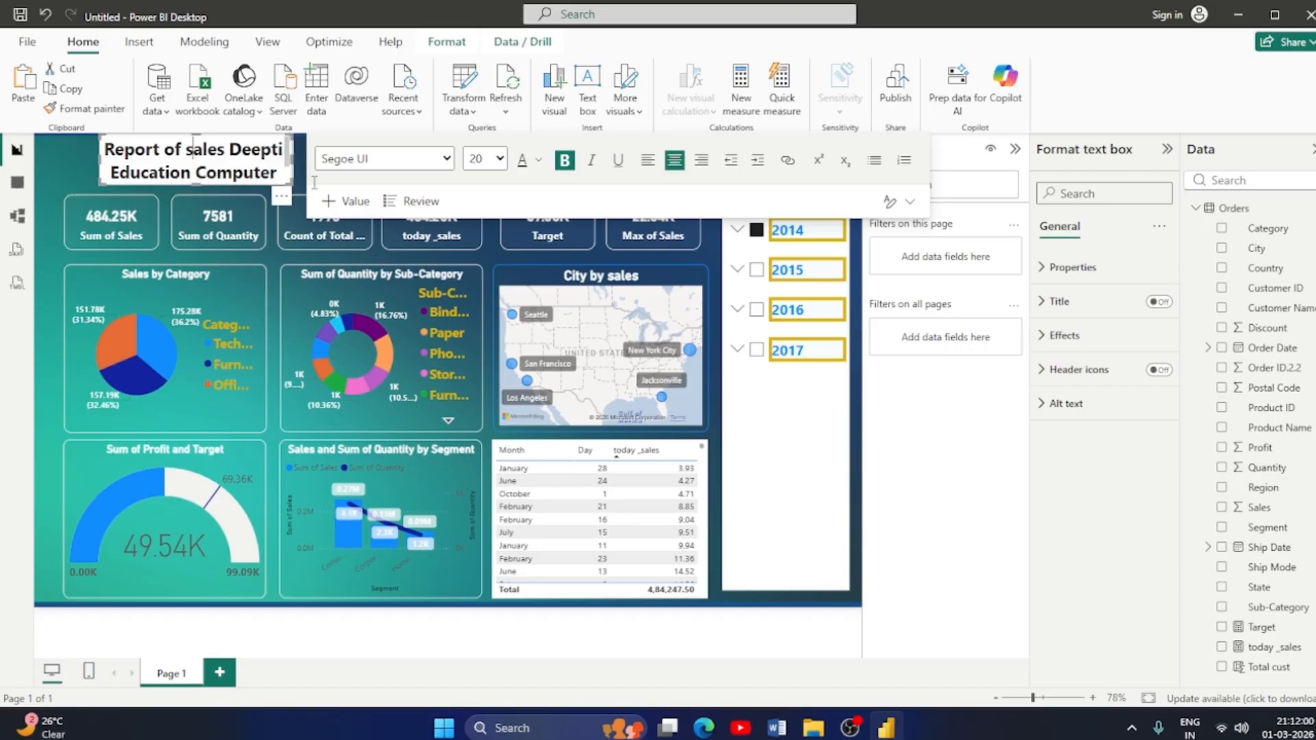
left_click(60, 171)
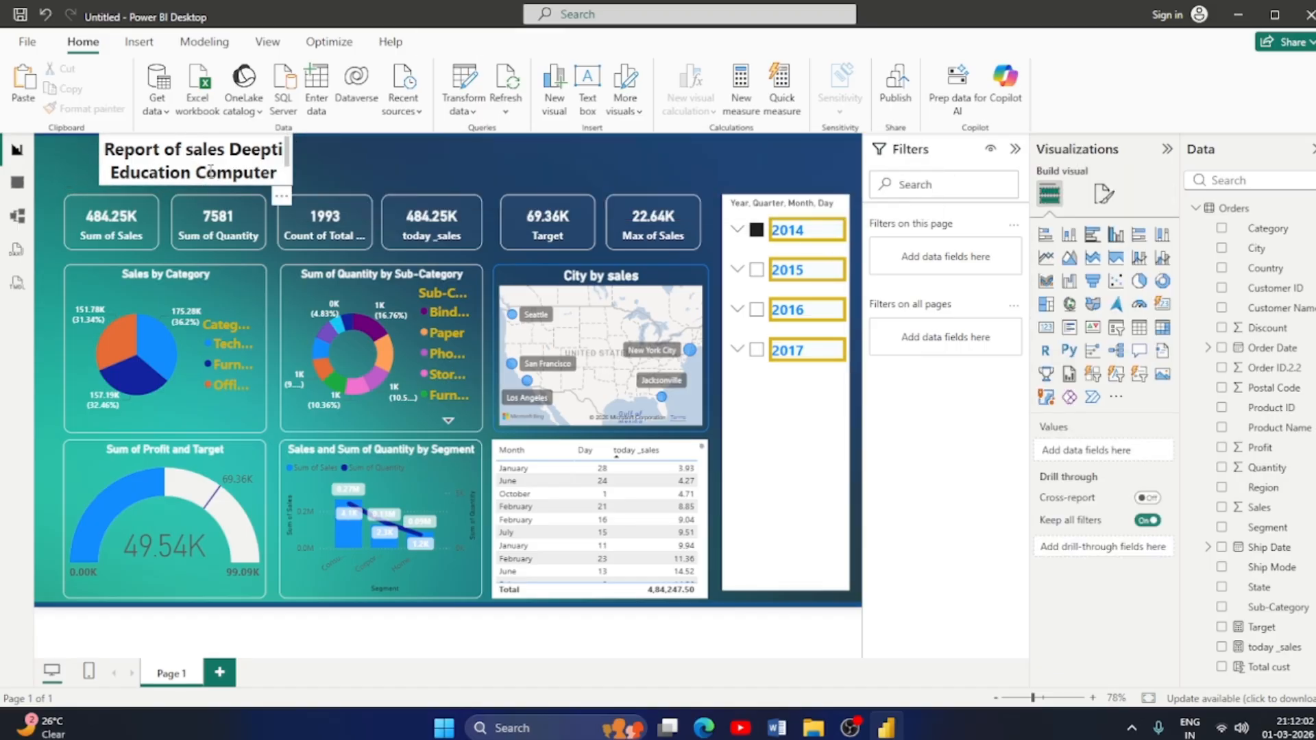
scroll(291, 171, "down", 2)
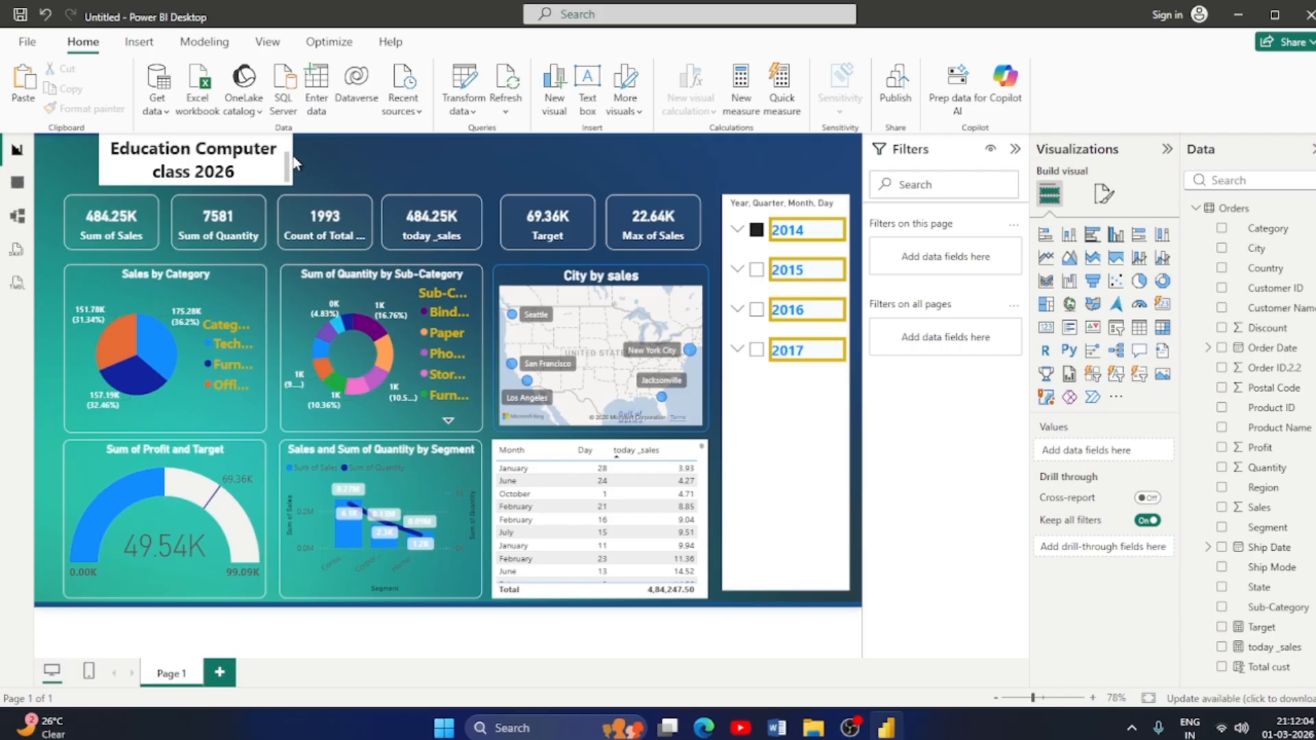
scroll(267, 156, "up", 2)
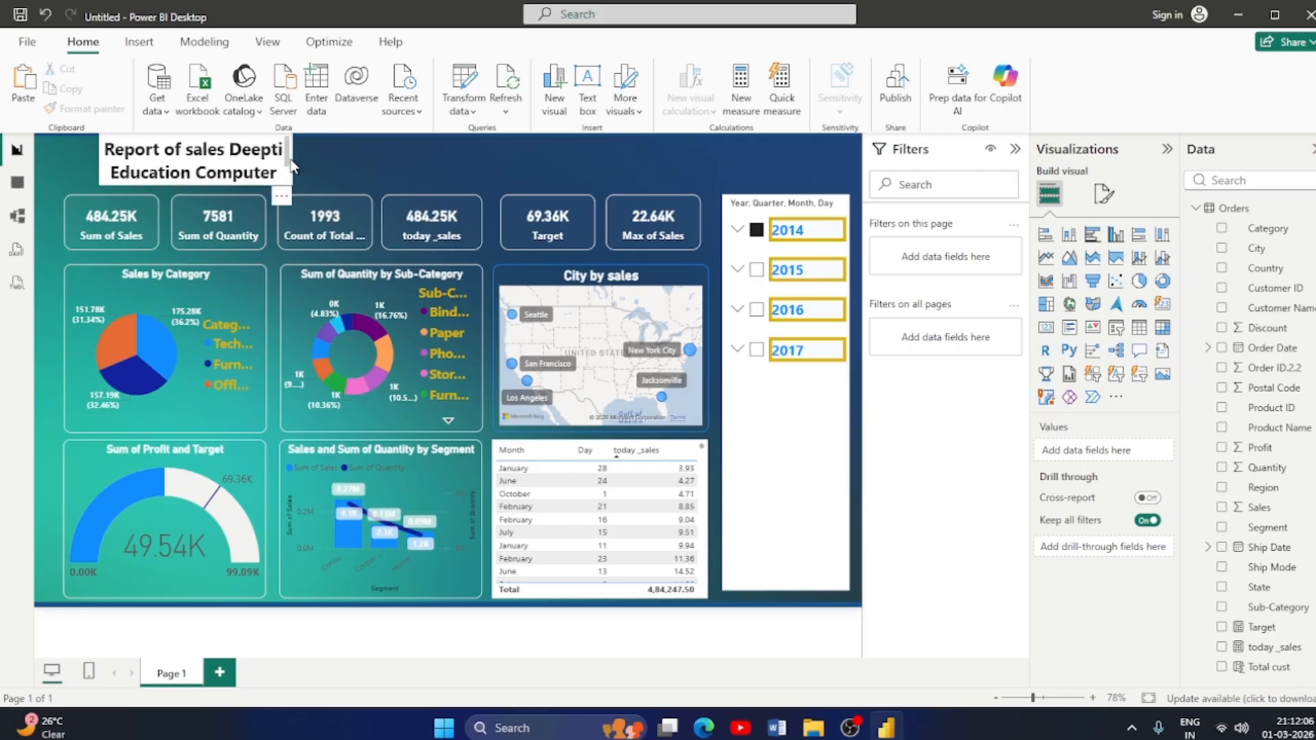
scroll(291, 179, "down", 2)
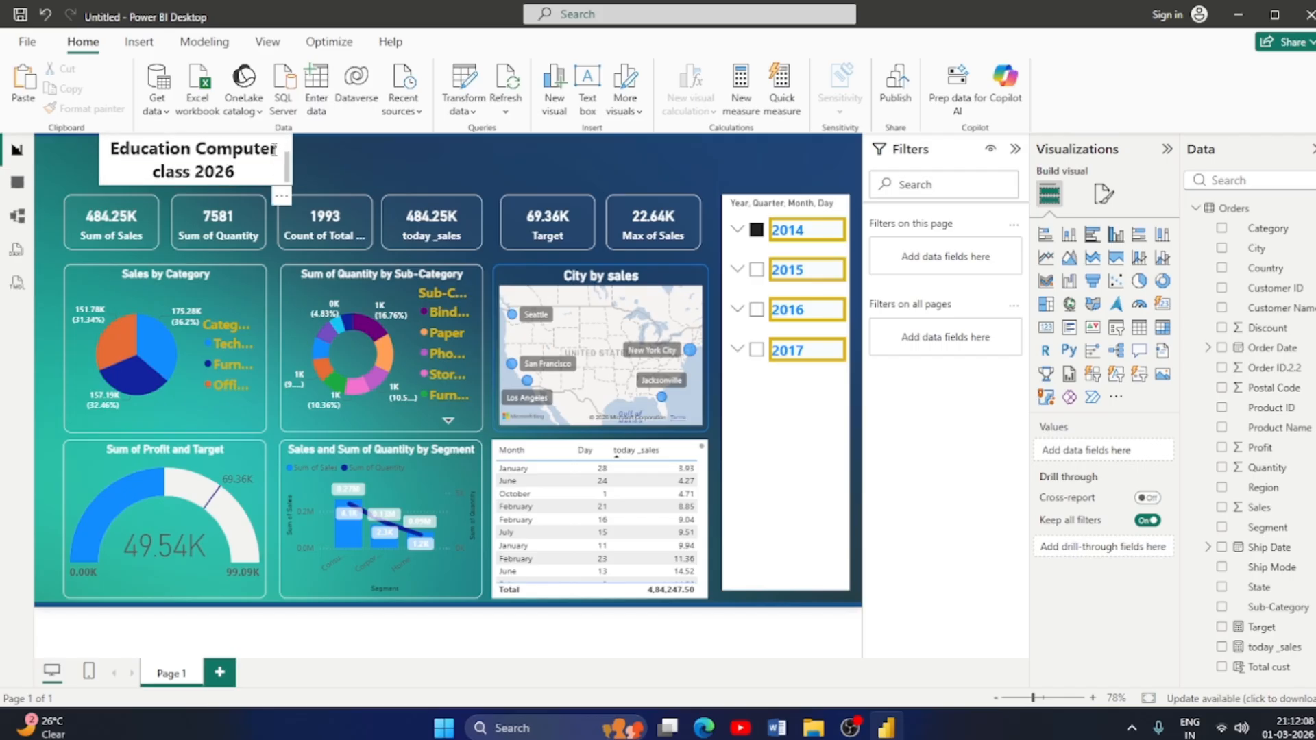
left_click(255, 176)
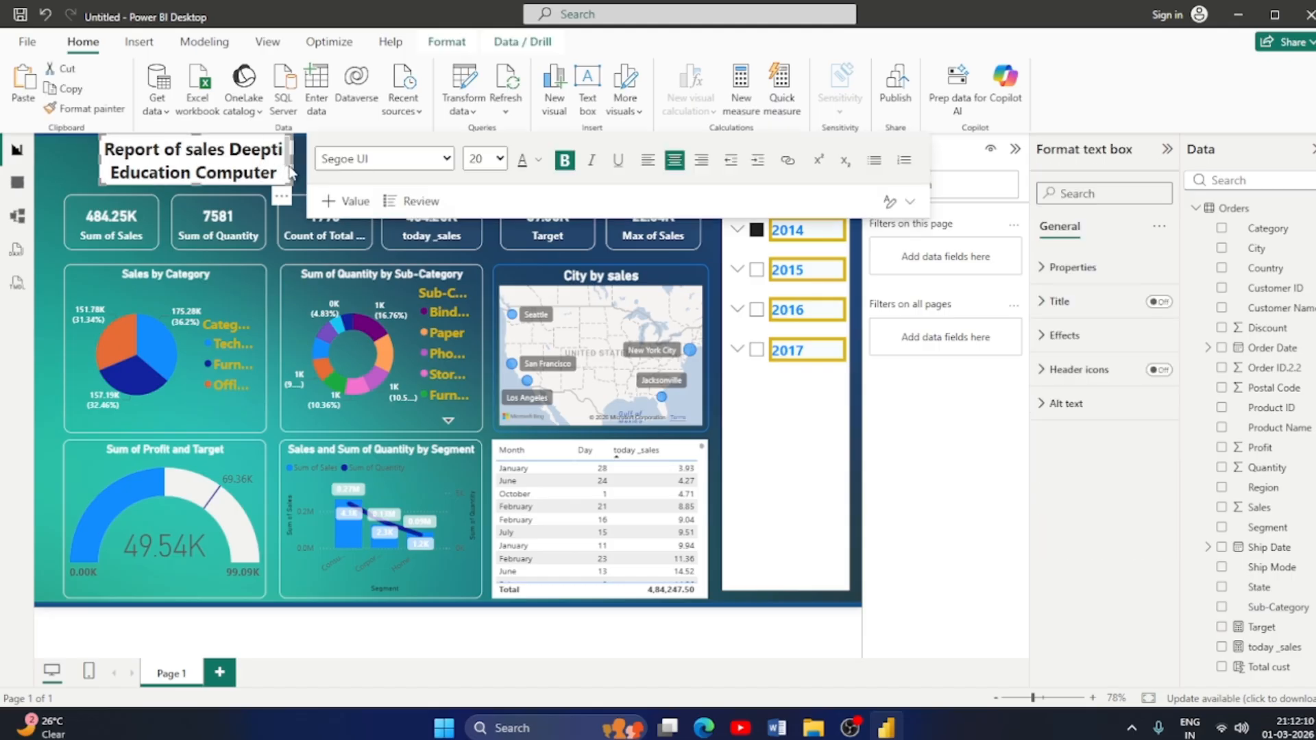
Widen the title text box across most of the page and reduce its height to a single text line.
left_click_drag(293, 160, 819, 168)
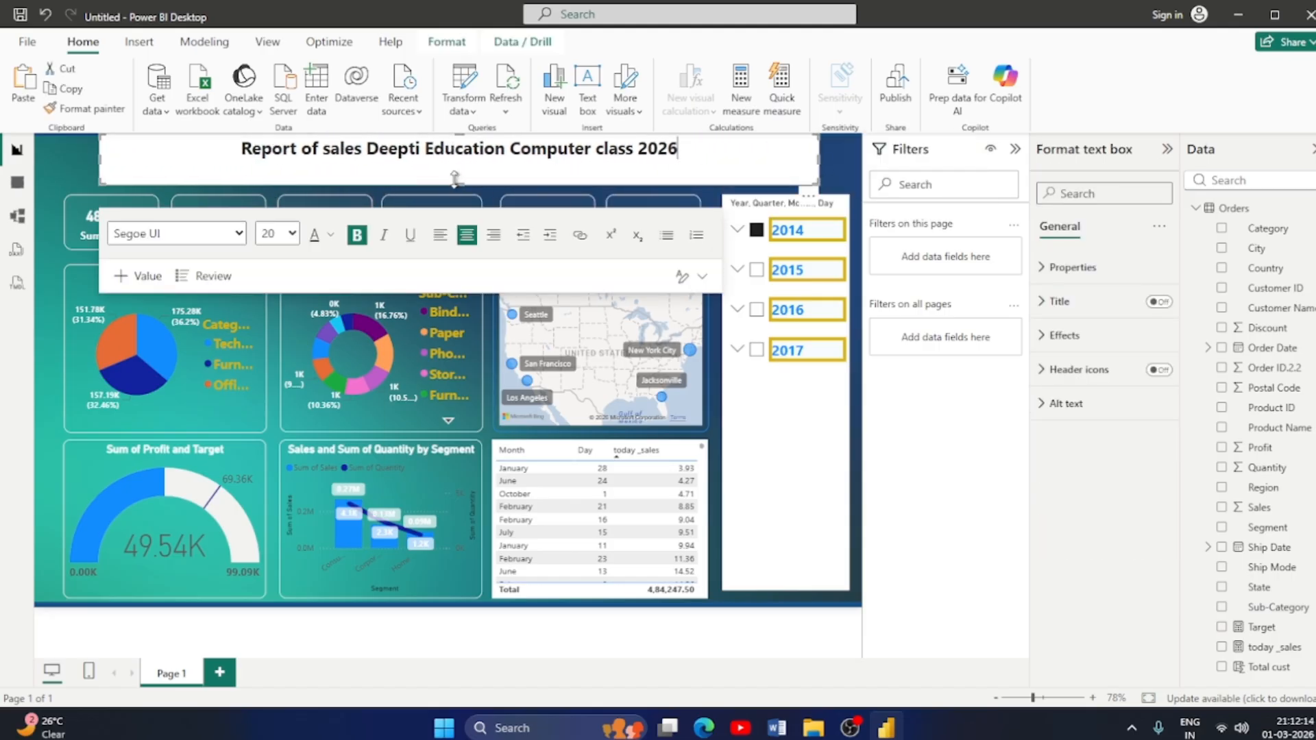
left_click_drag(454, 182, 464, 150)
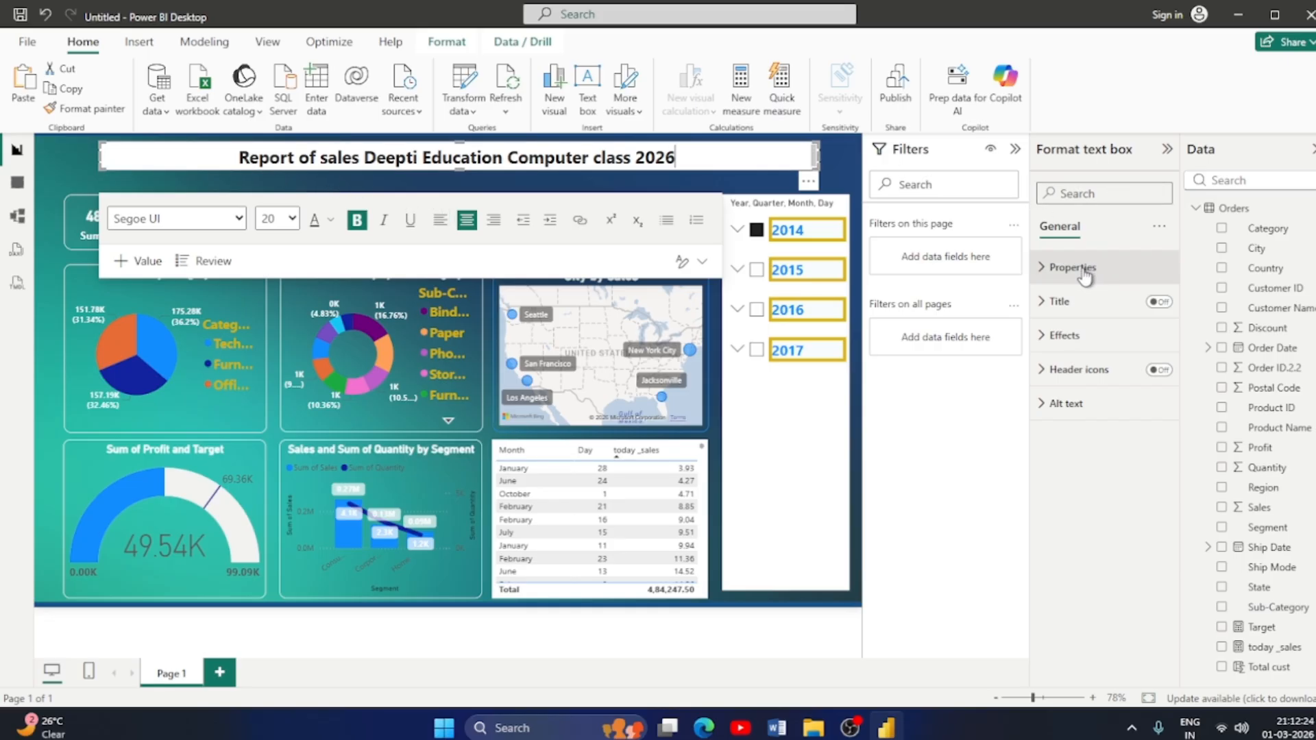
left_click(745, 188)
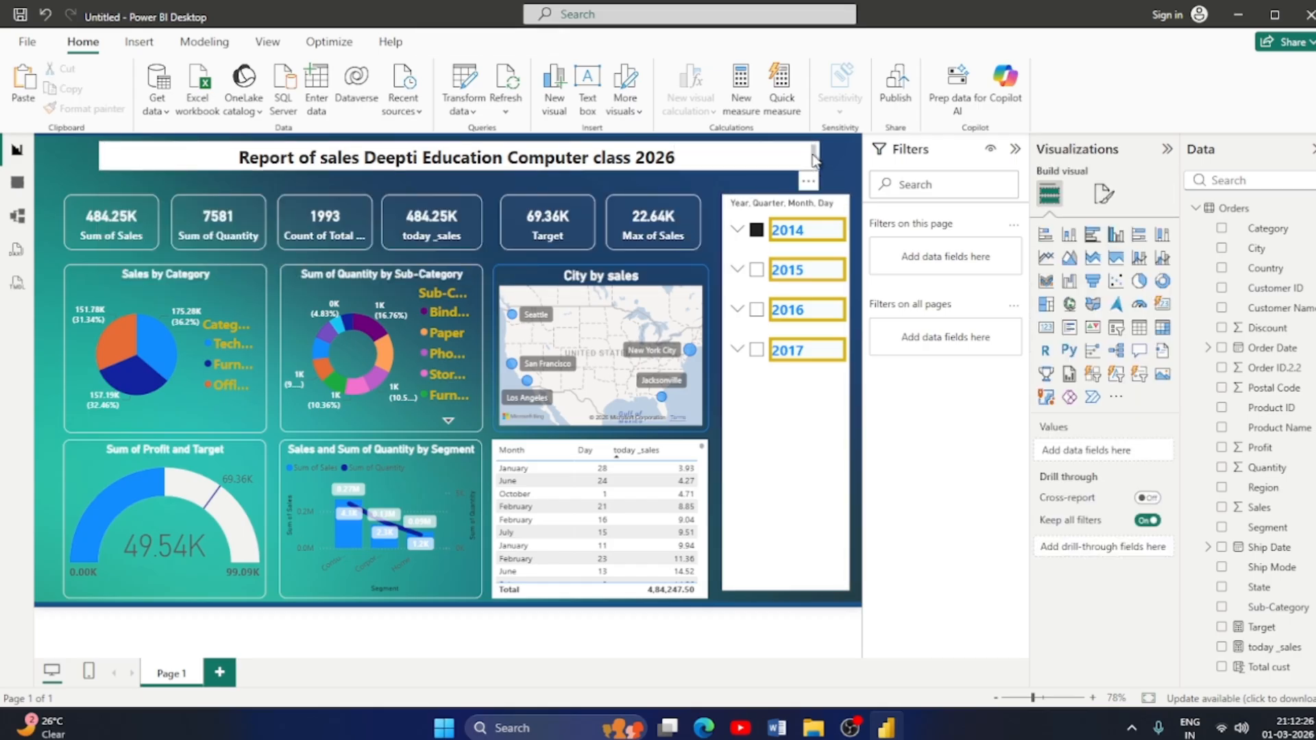
Set the title text box's background colour to blue, and switch its Title setting on and back off.
left_click(784, 154)
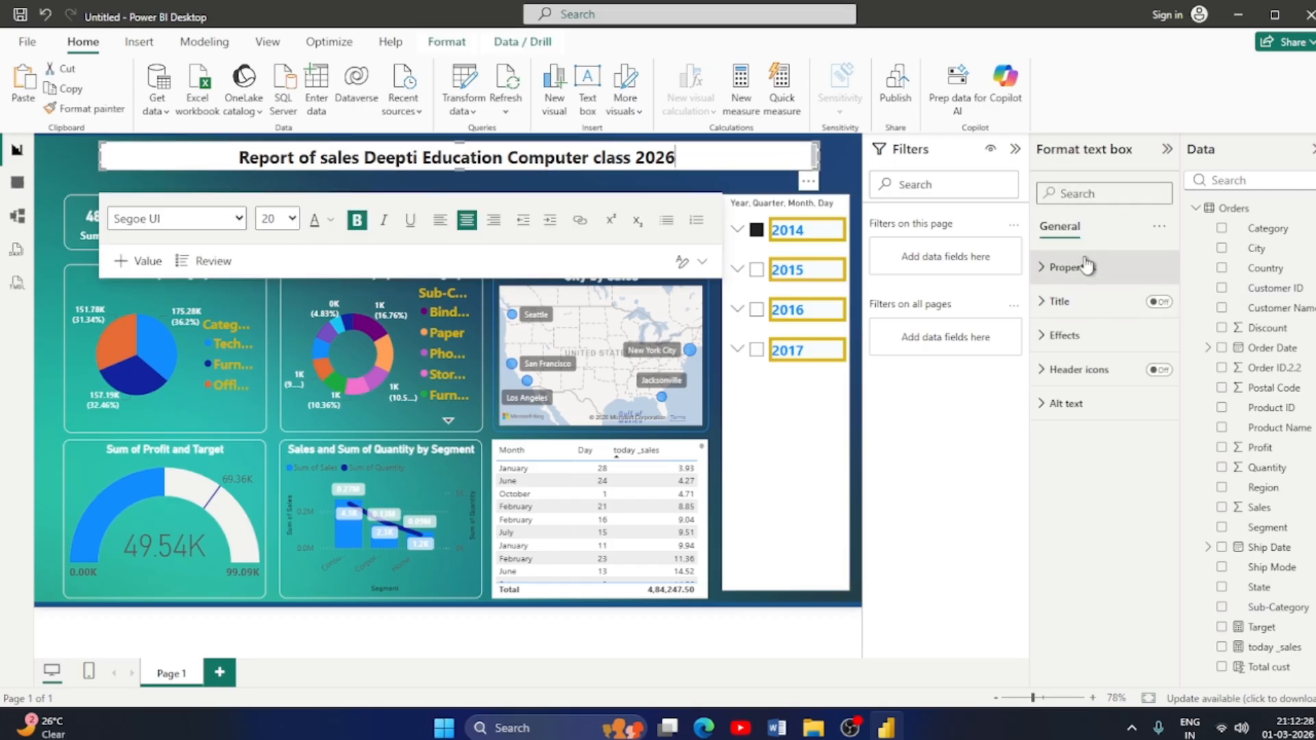
left_click(1051, 335)
left_click(1076, 419)
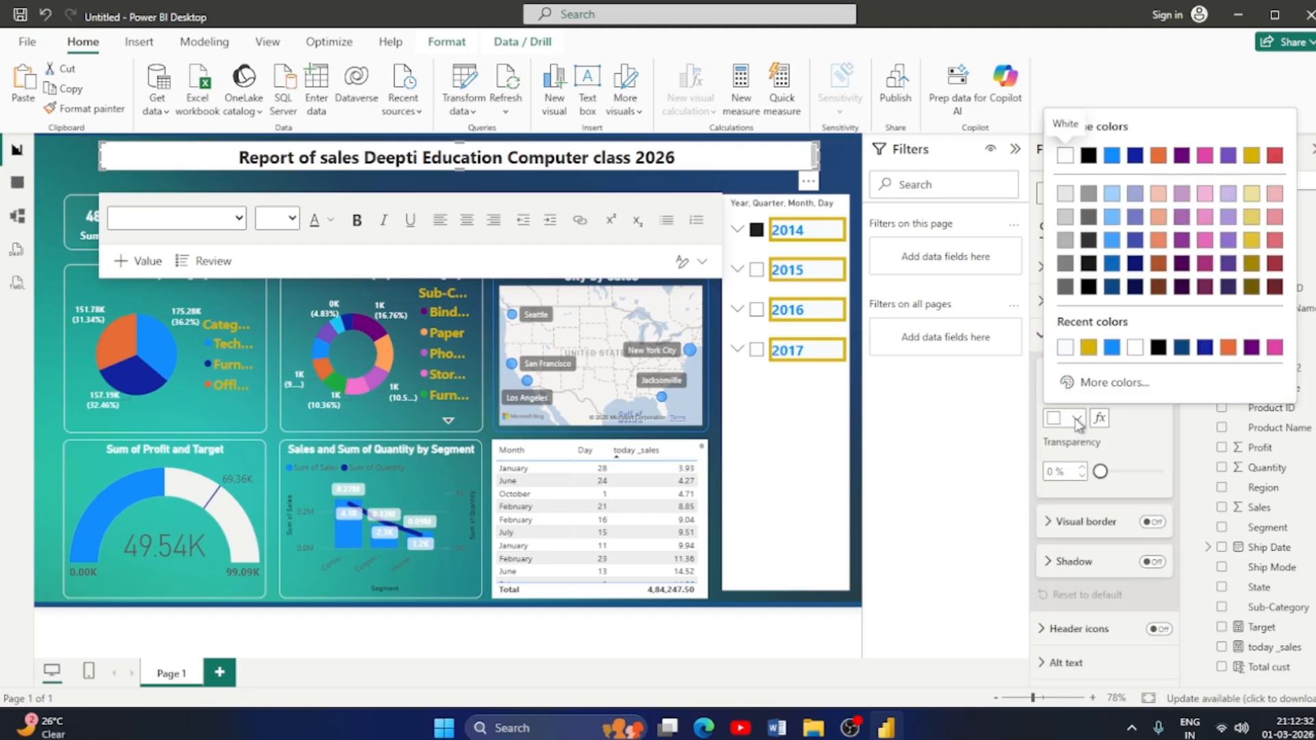
left_click(1111, 348)
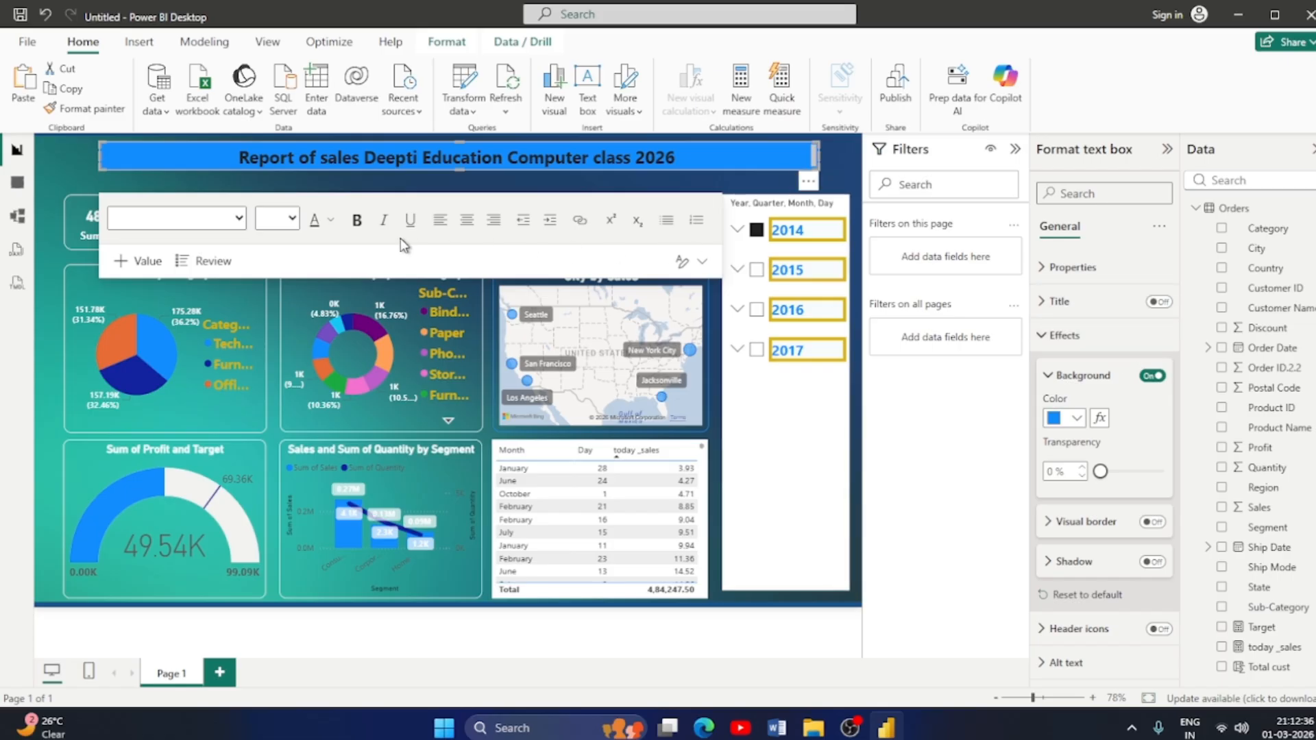
left_click(1044, 336)
left_click(1160, 304)
left_click(1163, 305)
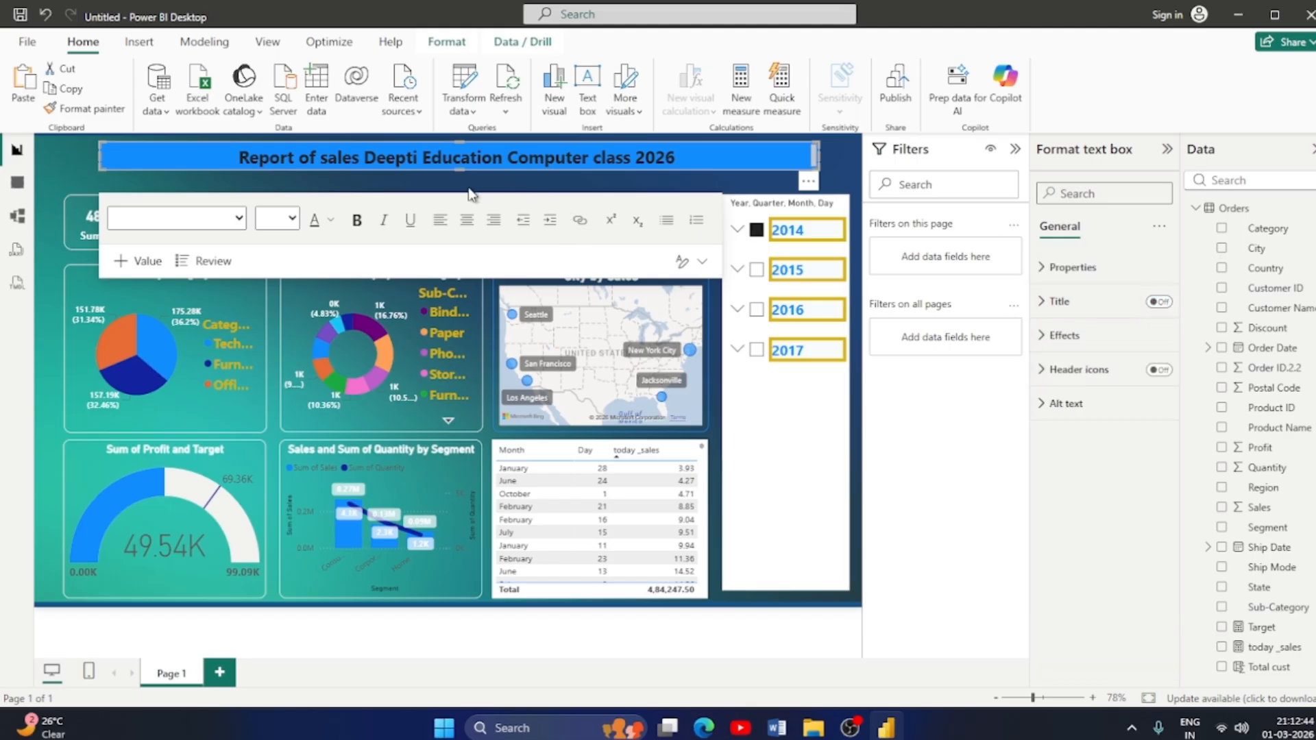
Change the font colour of the whole report title text to white.
left_click(416, 159)
left_click(329, 220)
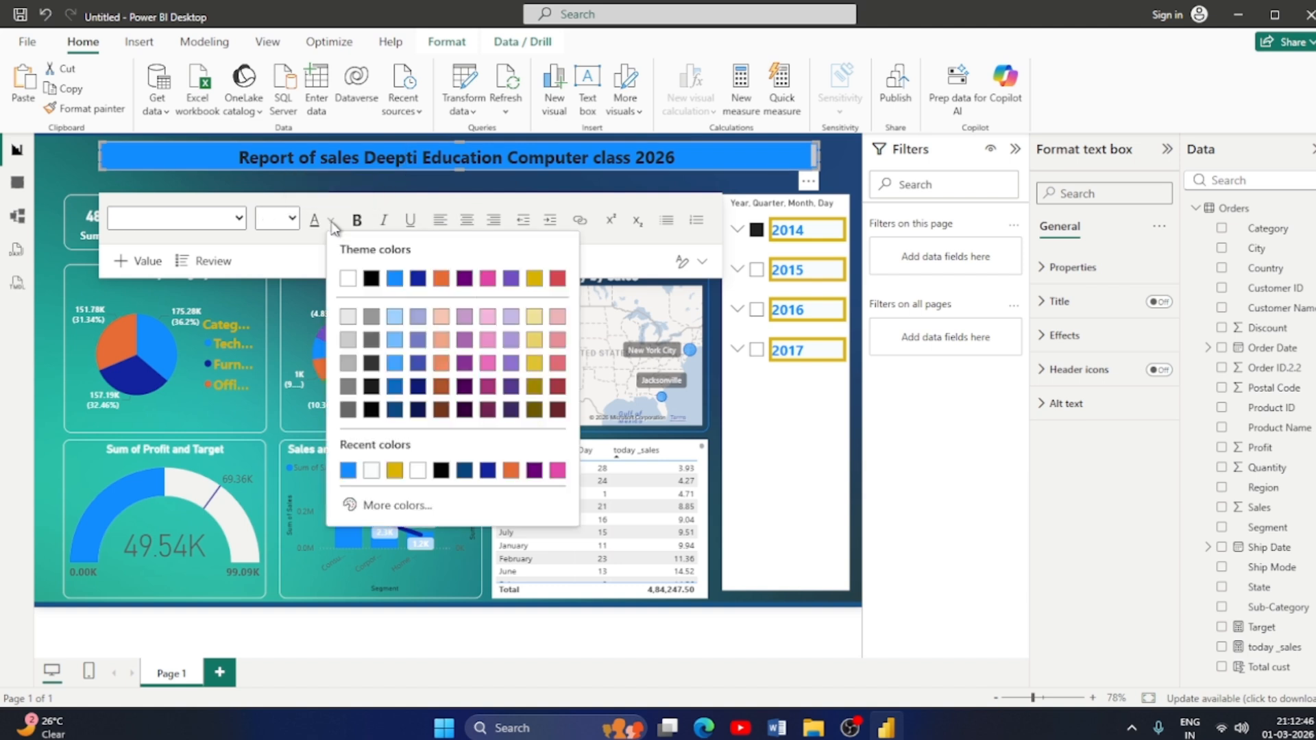
left_click(344, 278)
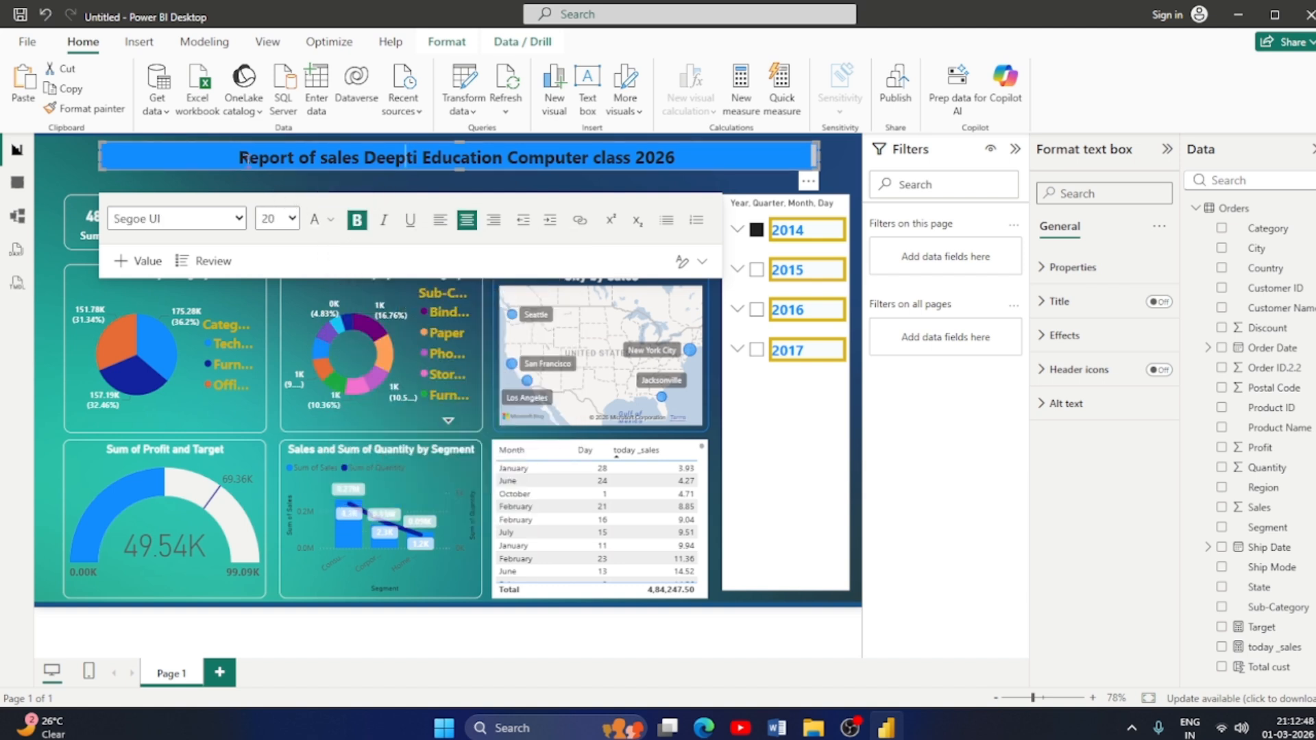
left_click_drag(240, 158, 677, 158)
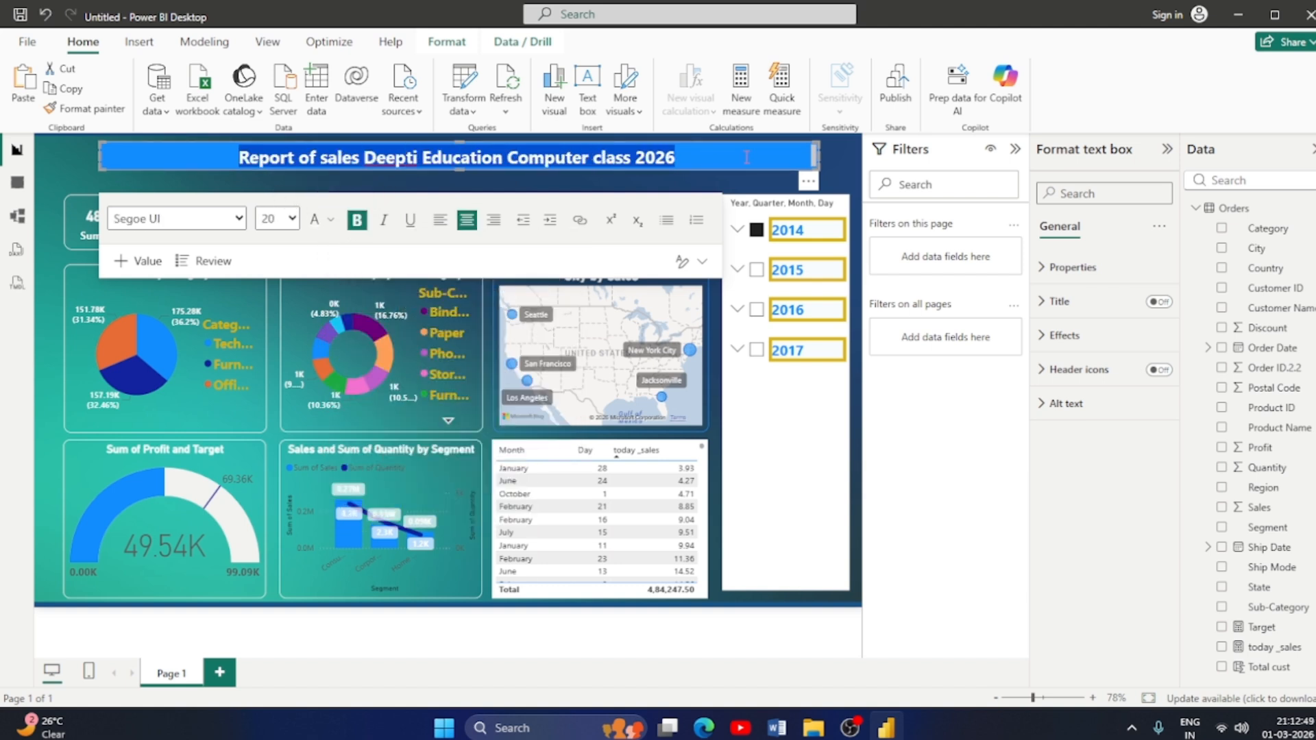
left_click(331, 220)
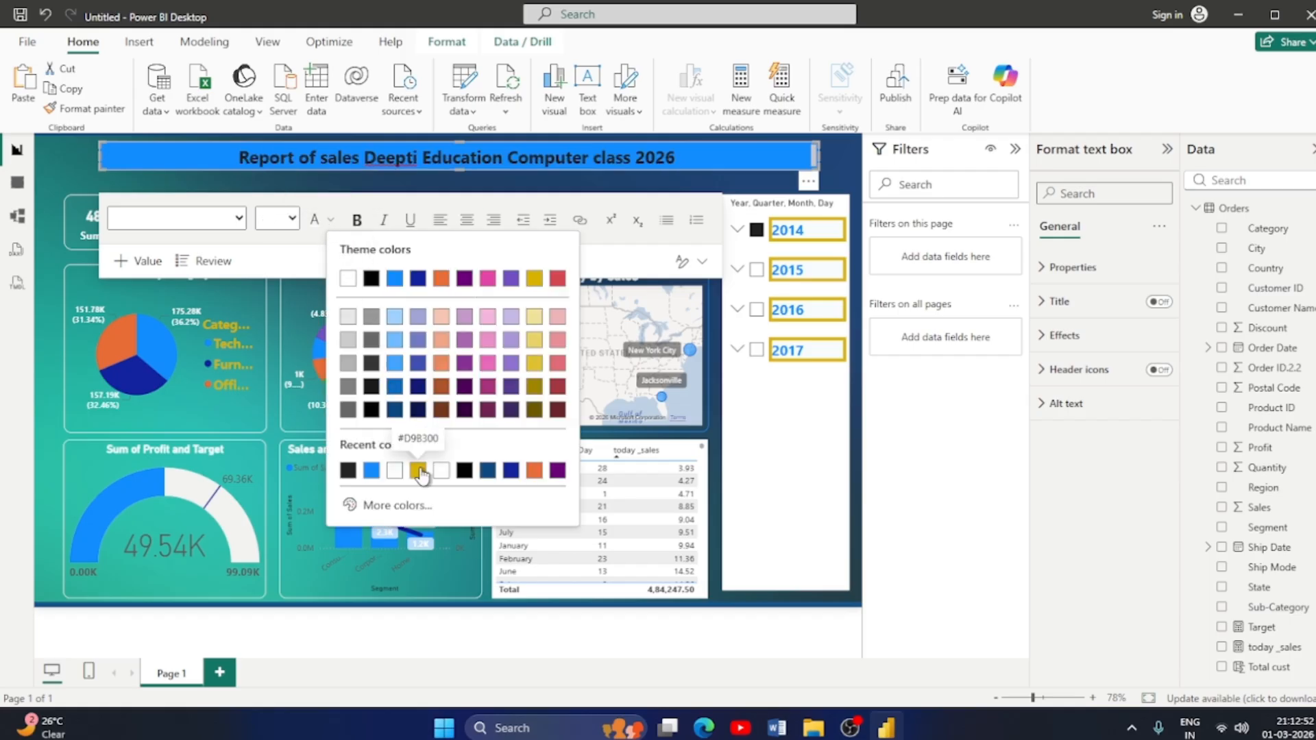
left_click(394, 471)
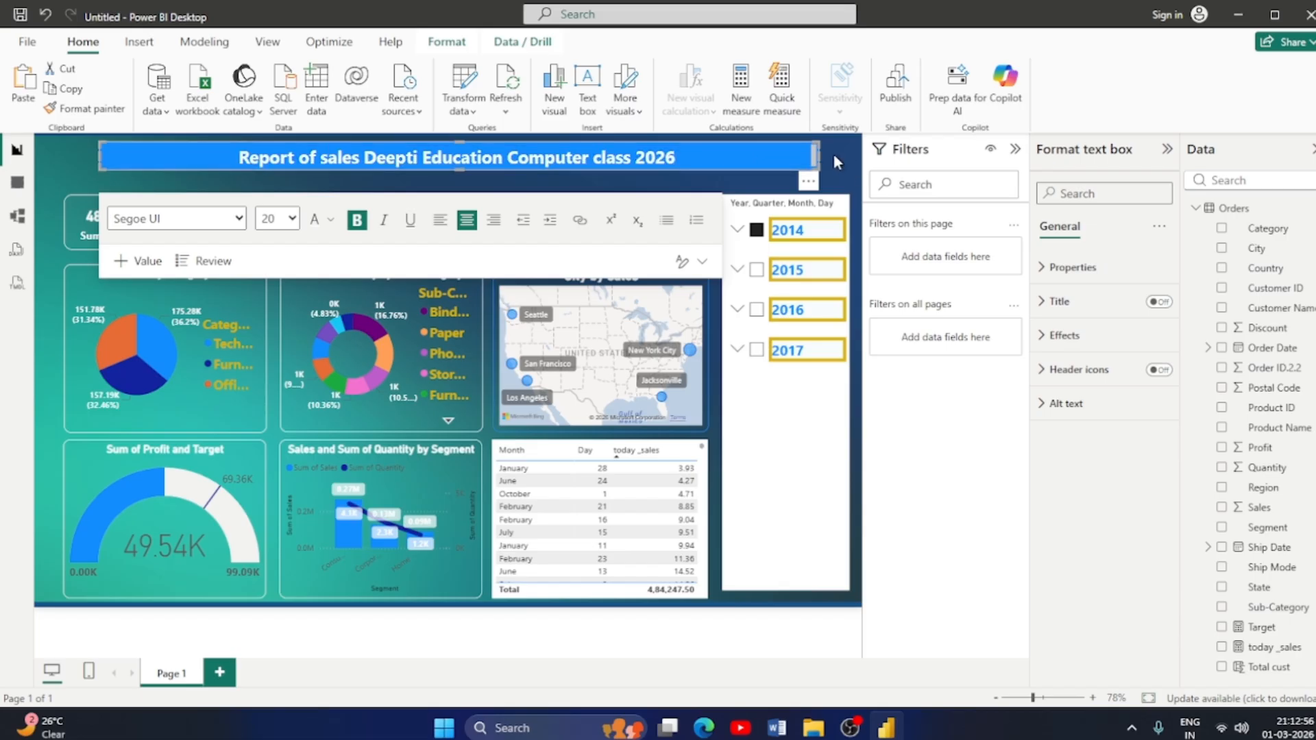
left_click(819, 379)
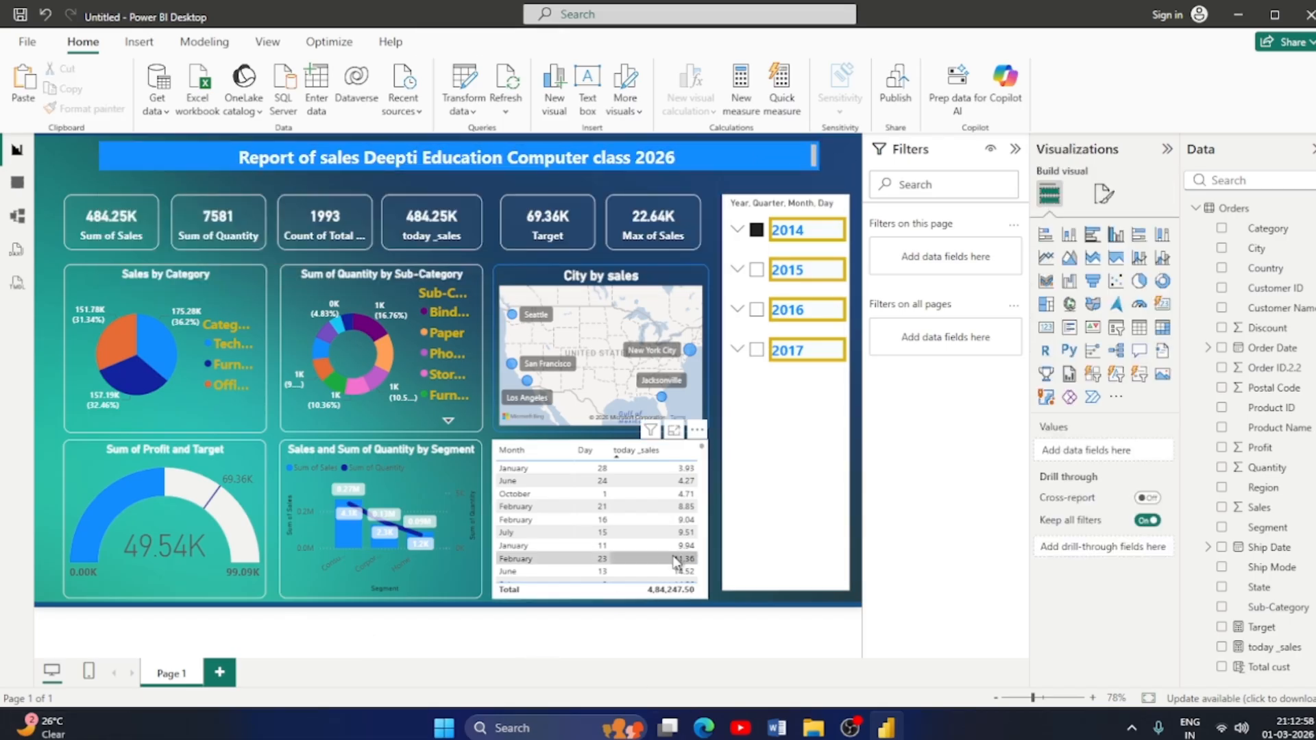
Shorten the Order Date slicer so that it ends just below the 2017 entry.
left_click(783, 533)
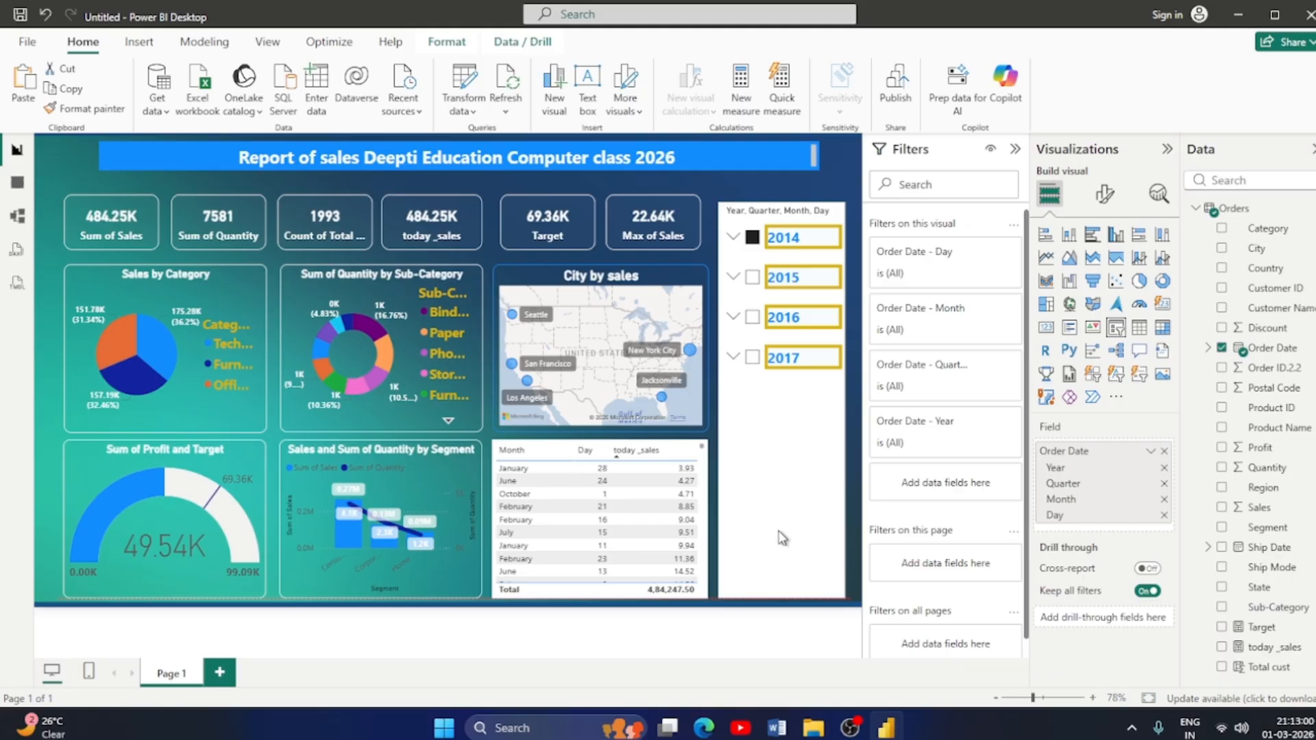
left_click_drag(780, 591, 782, 385)
left_click(807, 457)
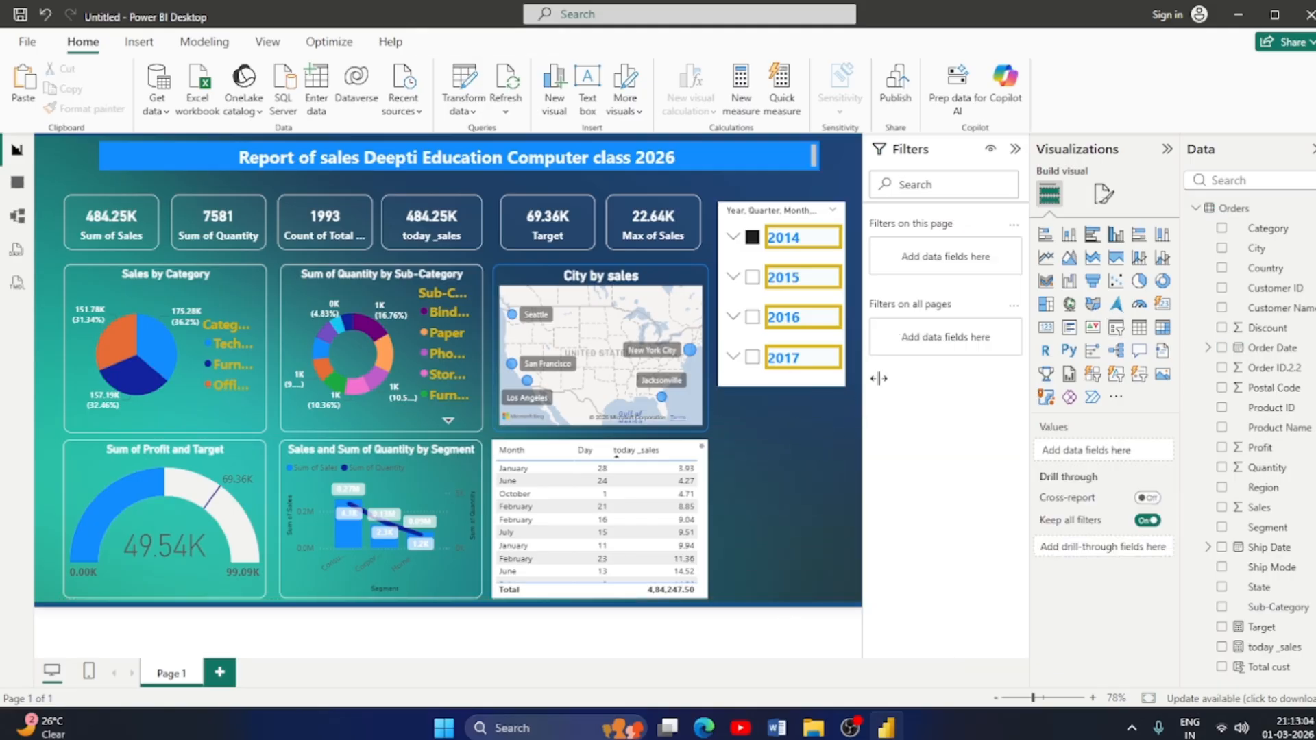
Insert a button slicer beside the sales table and shift the Order Date slicer down above it, level with the City by sales map.
left_click(1092, 374)
mouse_move(799, 477)
left_mouse_down()
mouse_move(784, 444)
mouse_move(786, 481)
left_mouse_up()
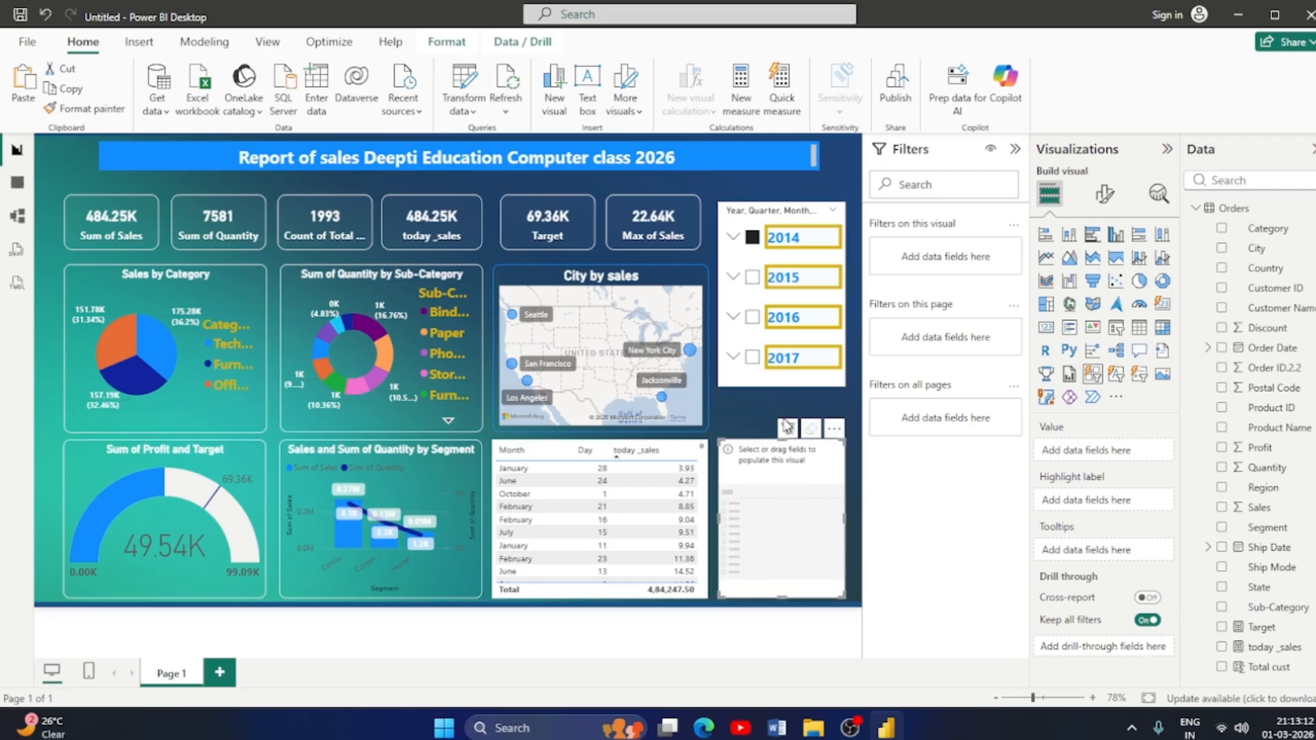
left_click_drag(776, 396, 778, 426)
left_click_drag(781, 248, 781, 266)
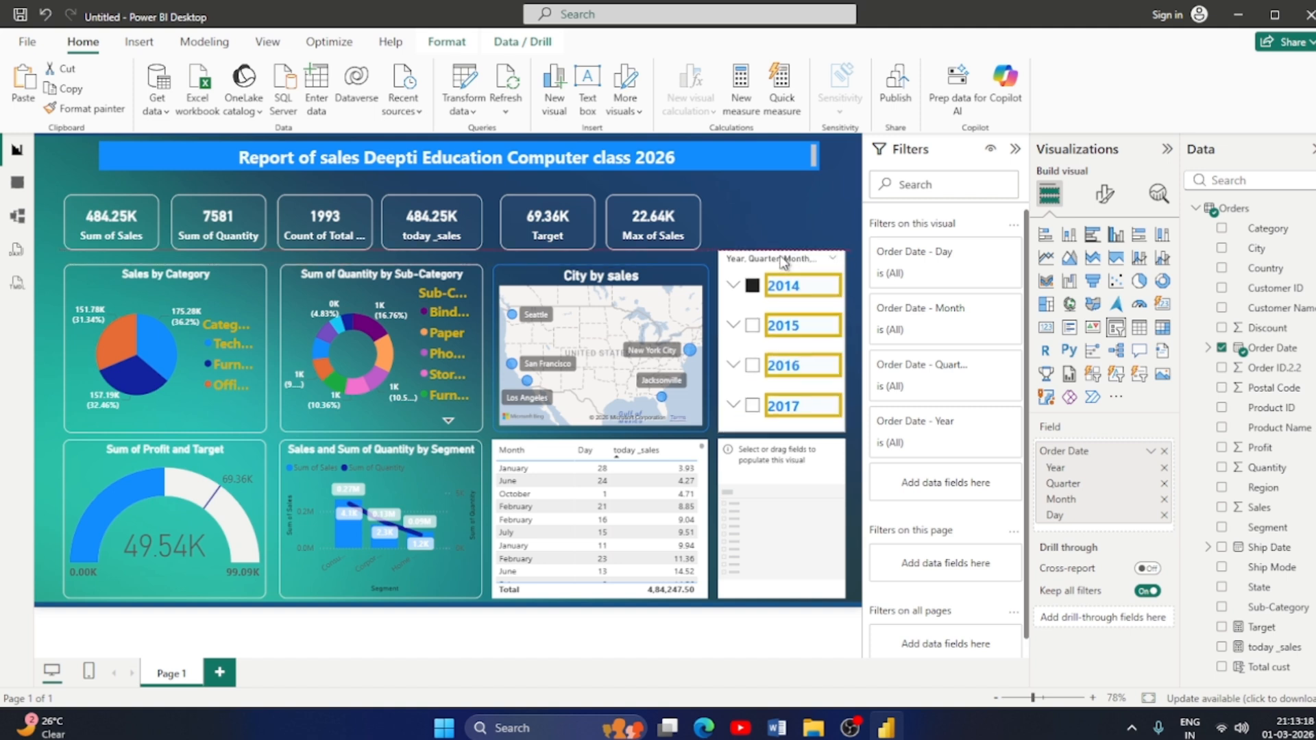
Add Ship Date to the new button slicer and switch the field to its Date Hierarchy.
left_click(784, 499)
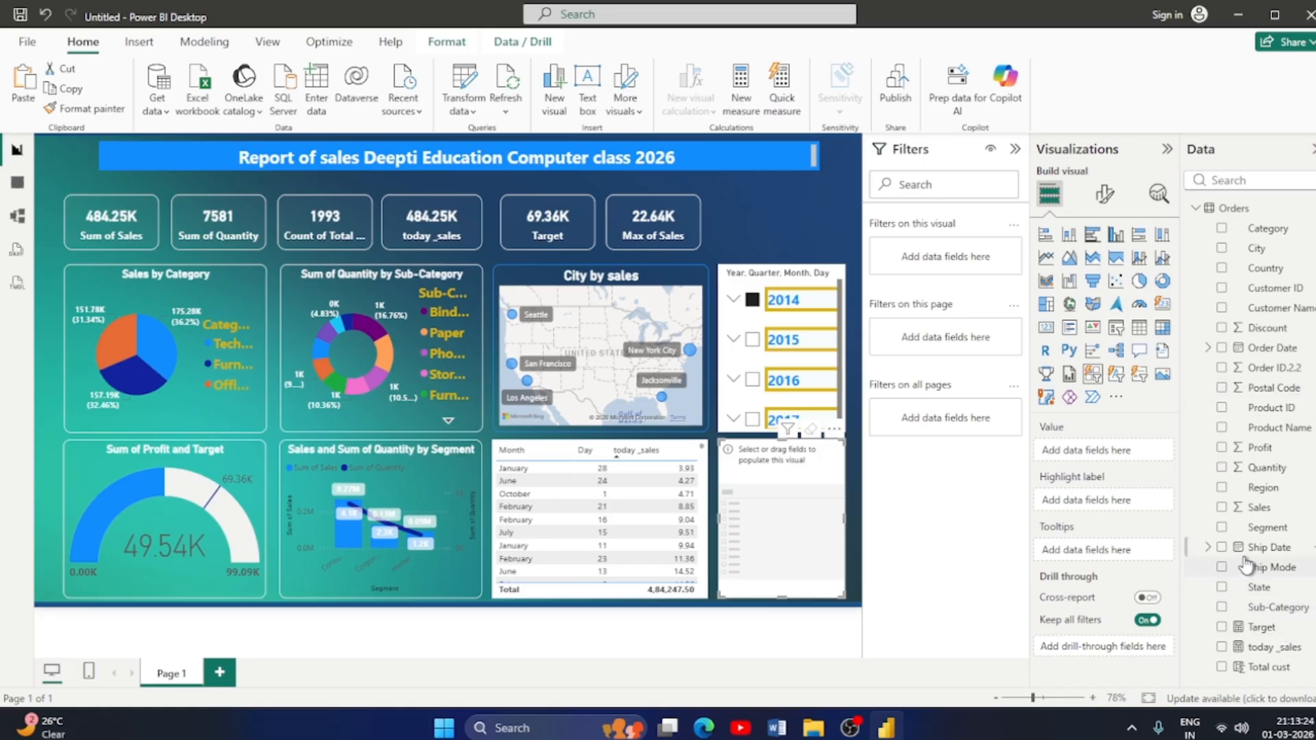
left_click(1221, 548)
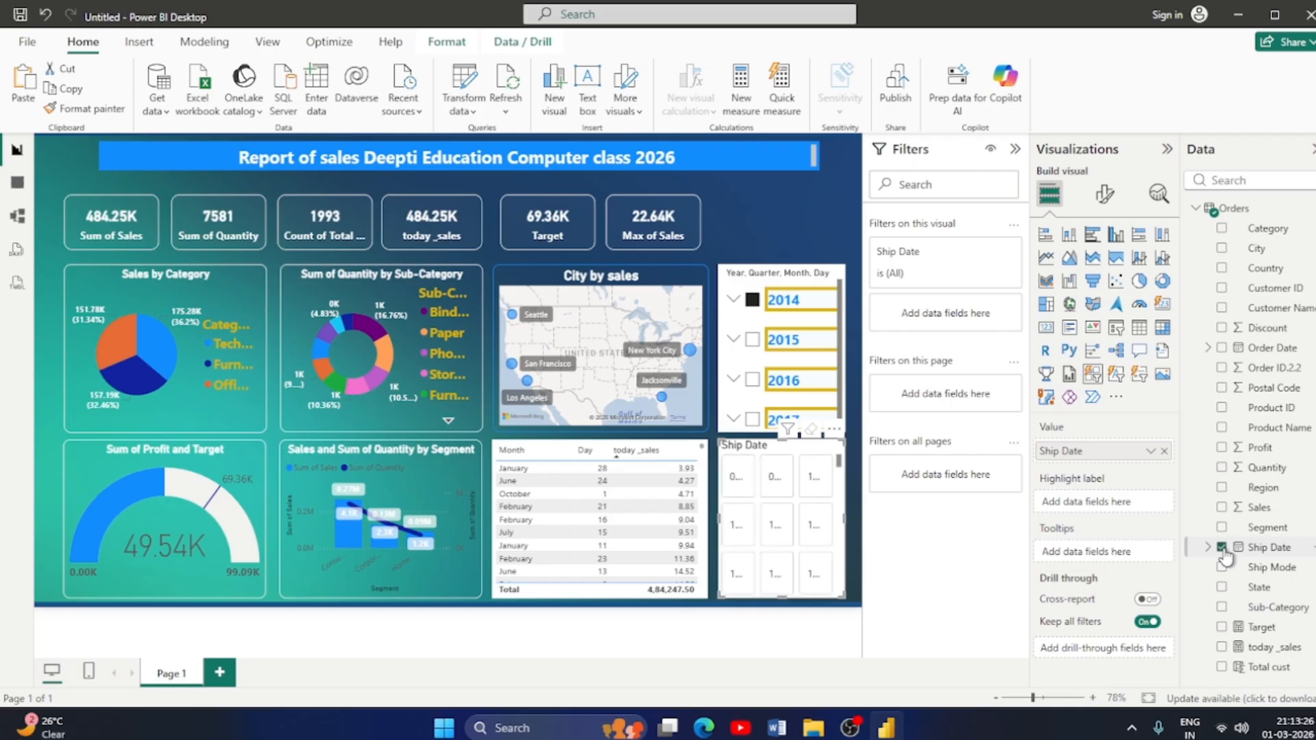
right_click(1102, 454)
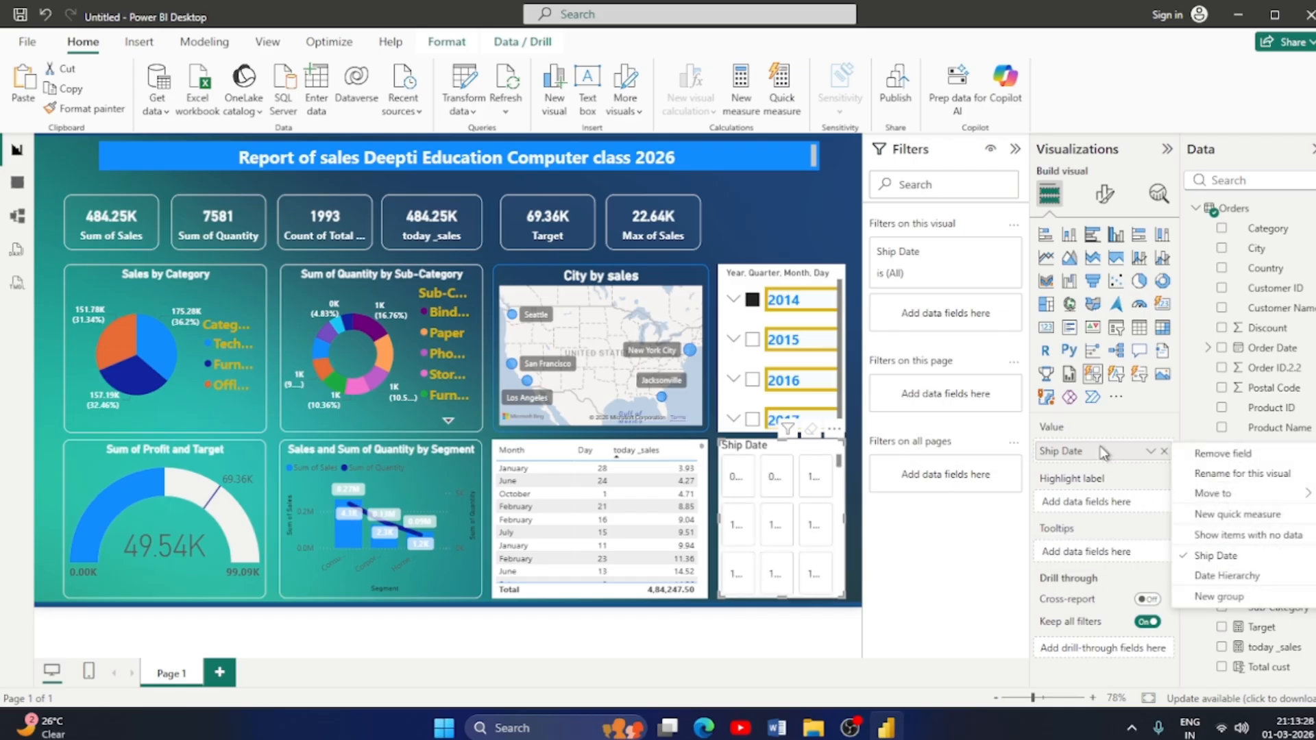
left_click(1210, 579)
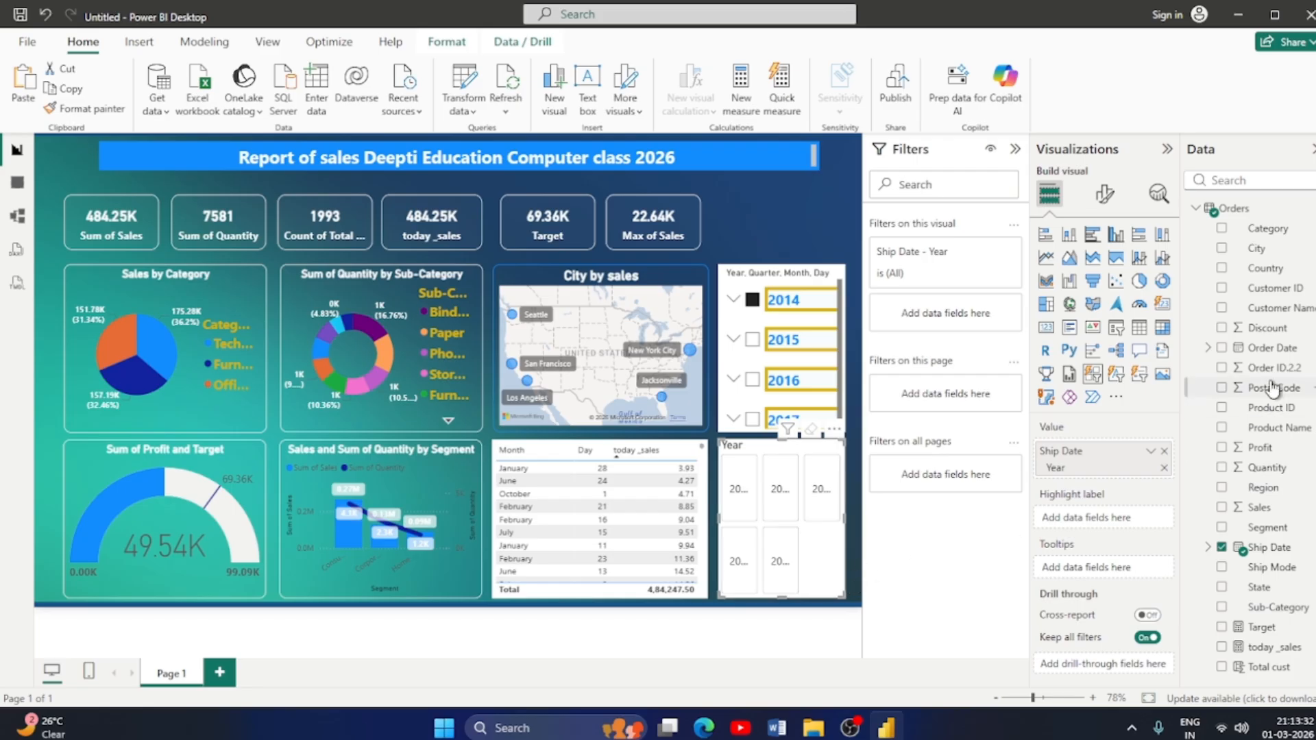
Turn on advanced button settings for the Ship Date slicer and give its buttons a rounded rectangle shape with a 297 px corner radius.
left_click(1099, 195)
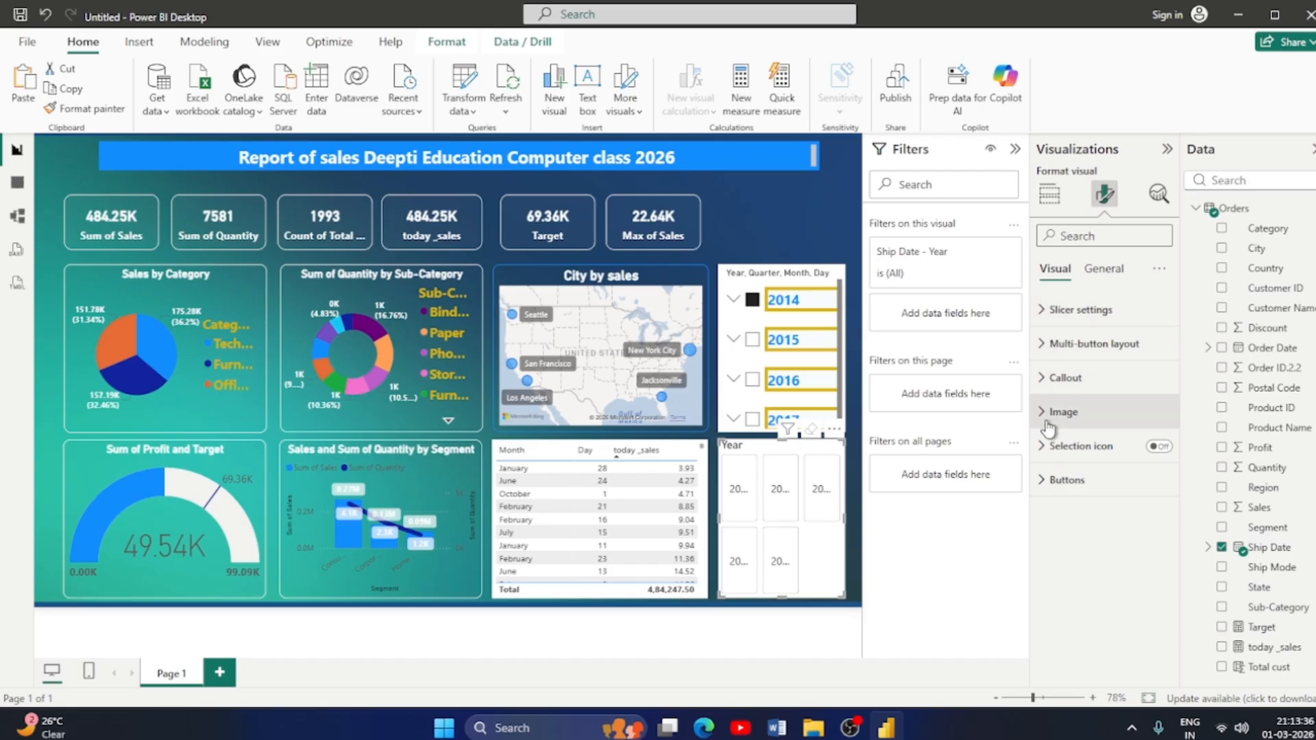
left_click(1044, 315)
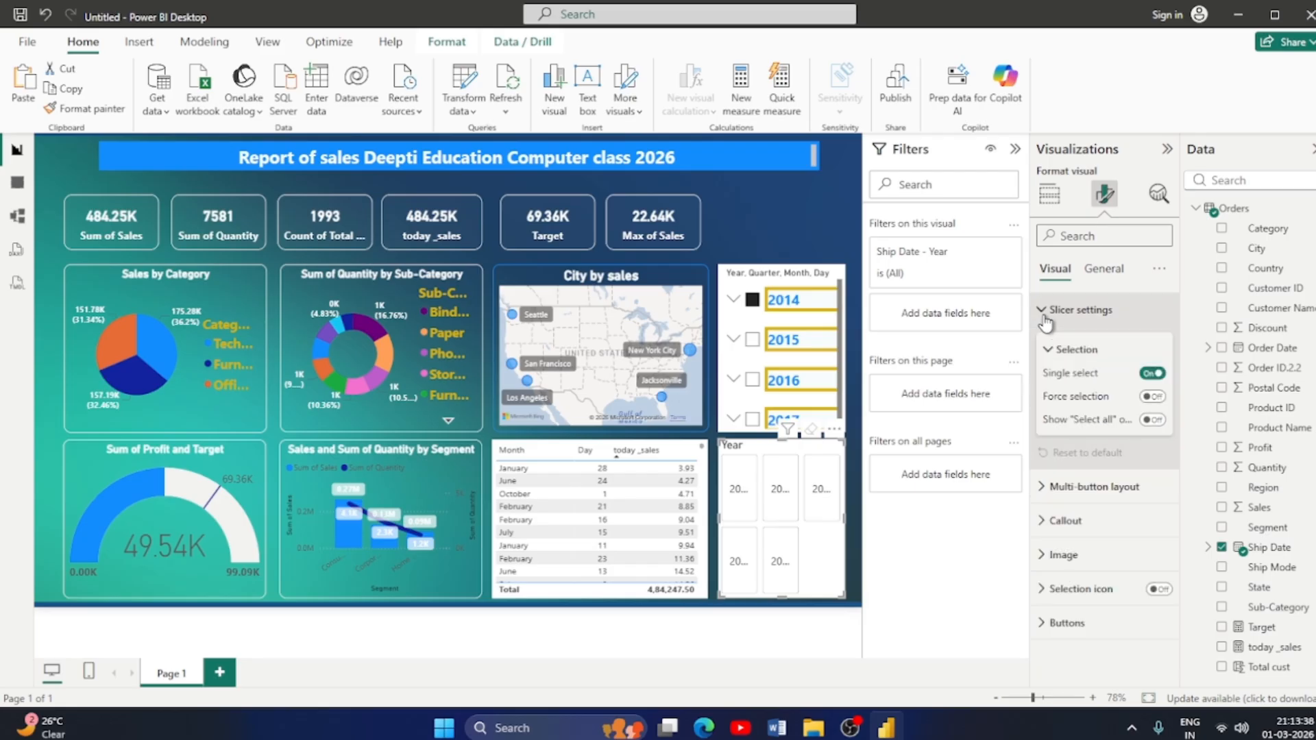
left_click(1044, 311)
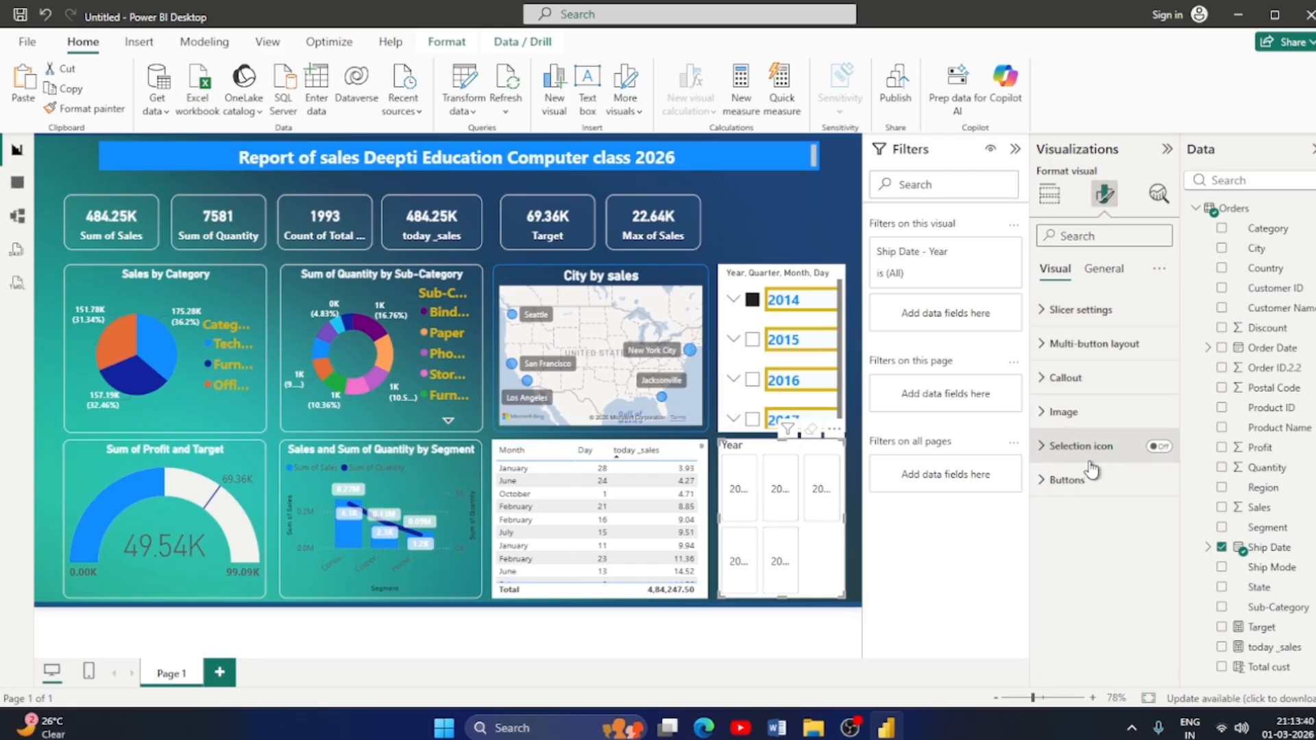
left_click(1161, 448)
left_click(1163, 449)
left_click(1041, 482)
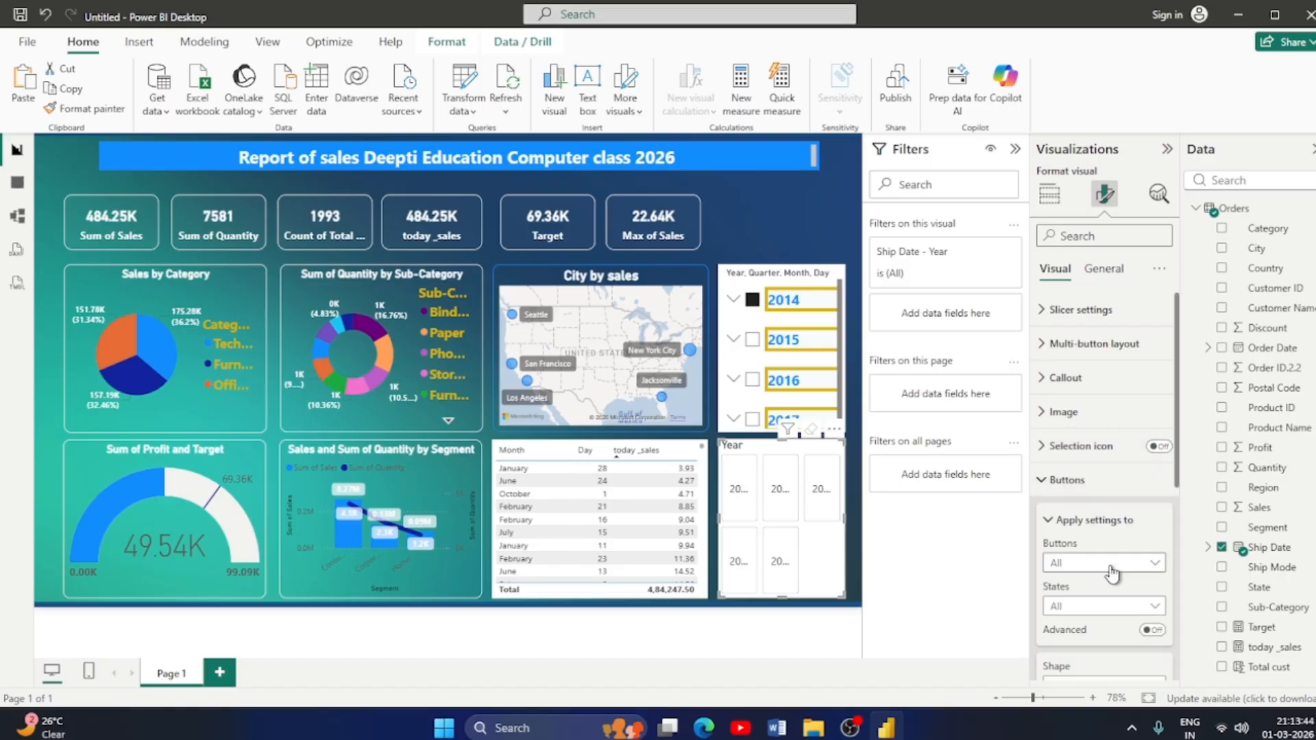
scroll(1123, 528, "down", 3)
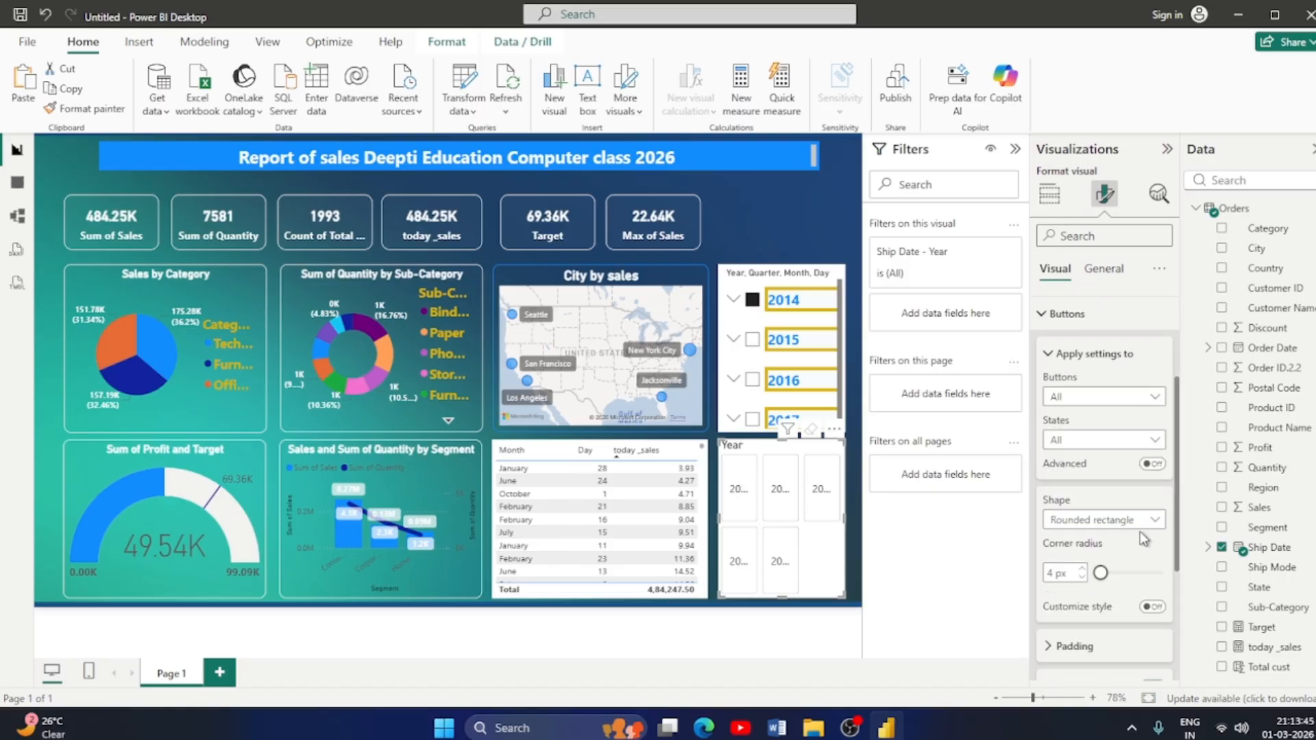
left_click(1153, 465)
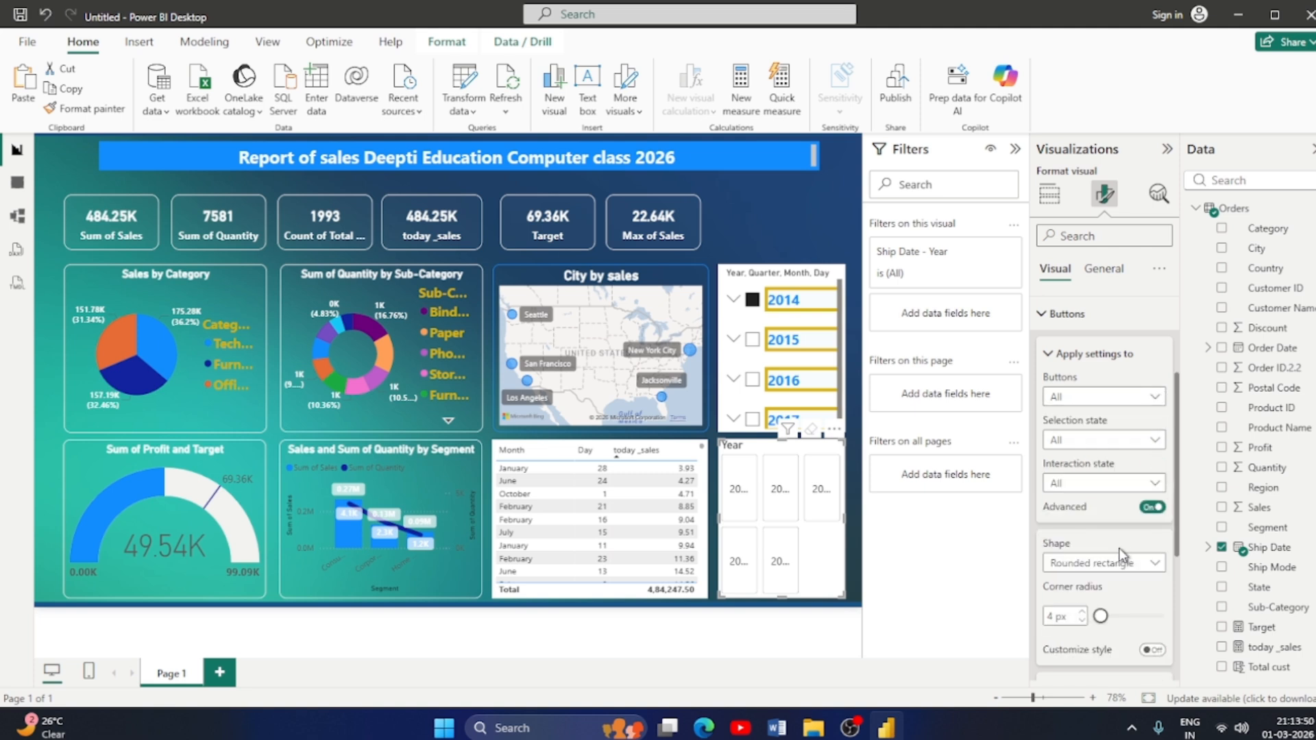
scroll(1121, 548, "down", 1)
left_click(1154, 487)
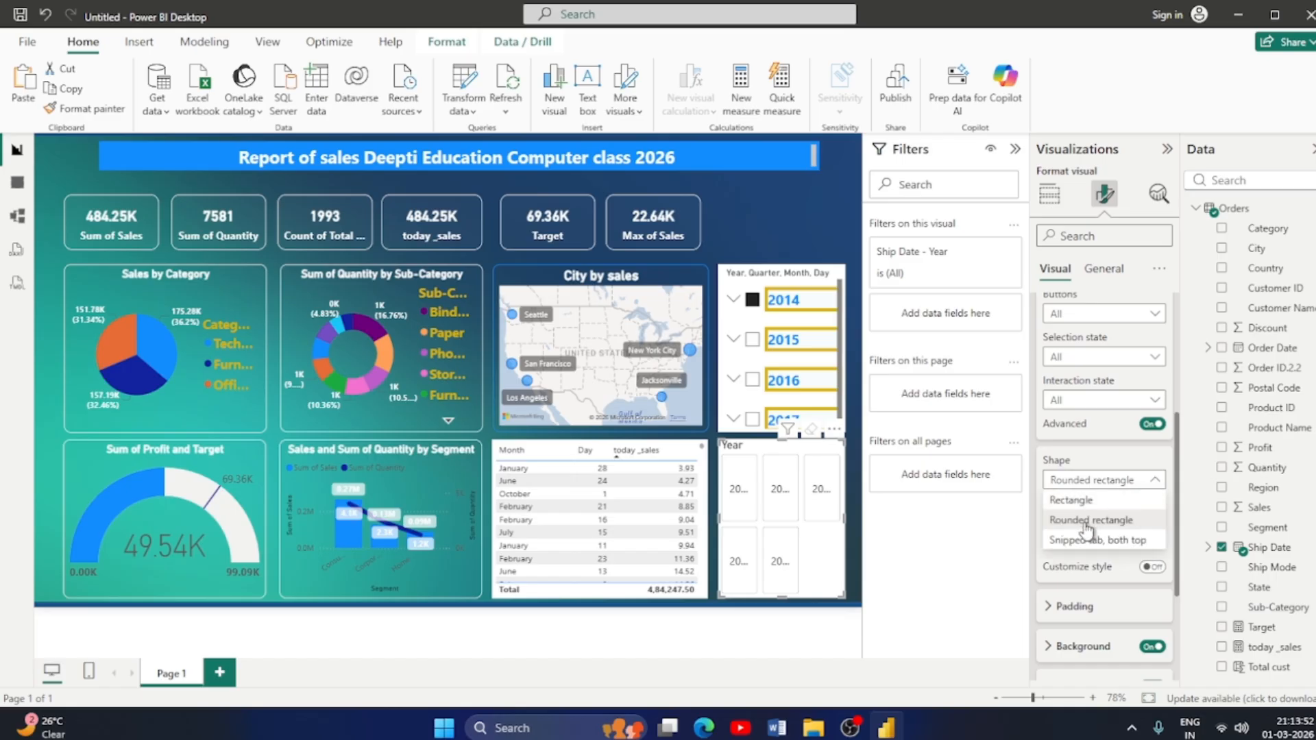
left_click(1086, 522)
left_click_drag(1099, 538, 1118, 540)
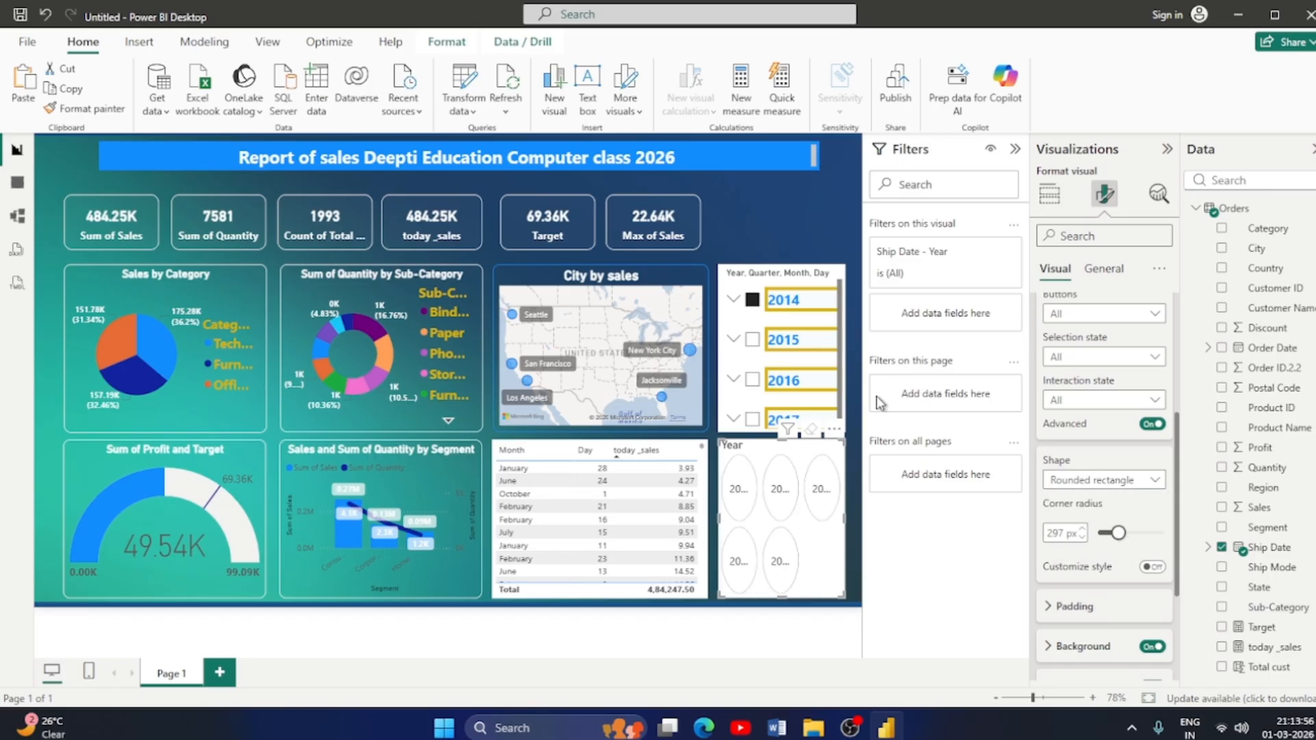
left_click(784, 233)
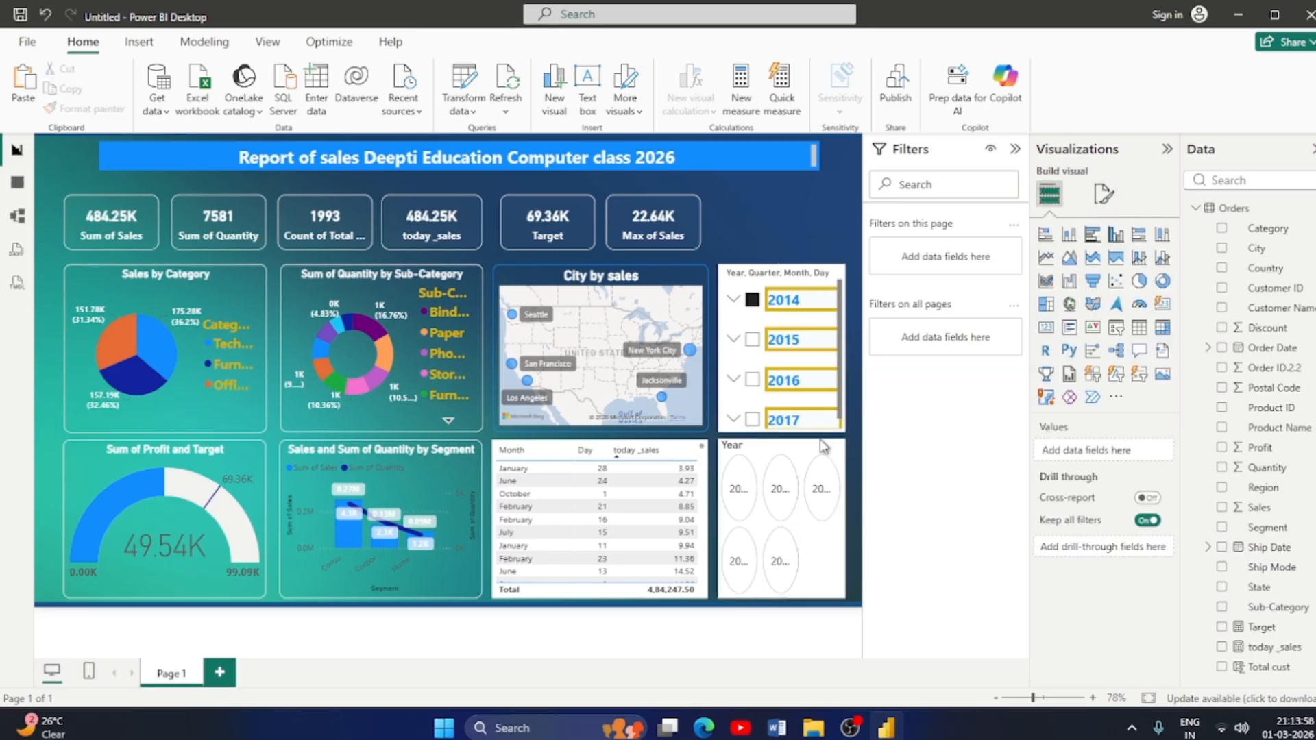
Test the Ship Date slicer by selecting different year buttons, ending with 2015.
left_click(791, 503)
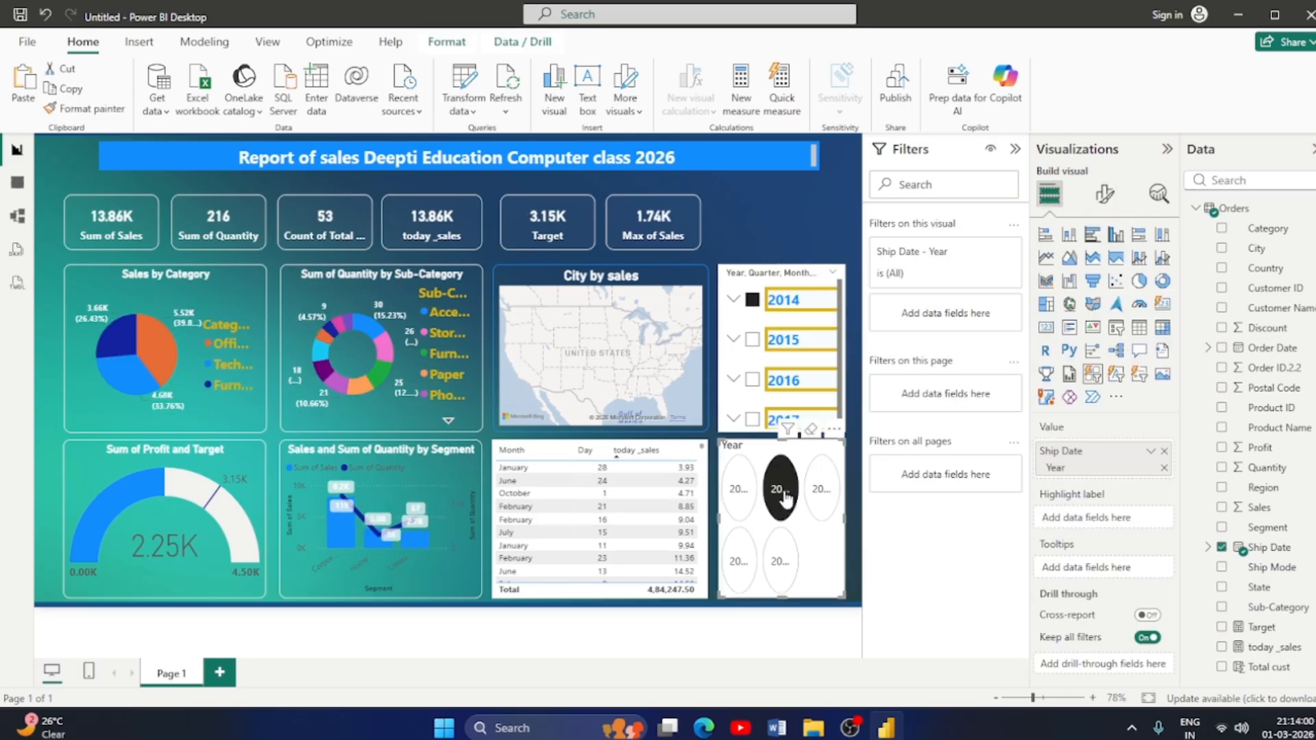
left_click(818, 500)
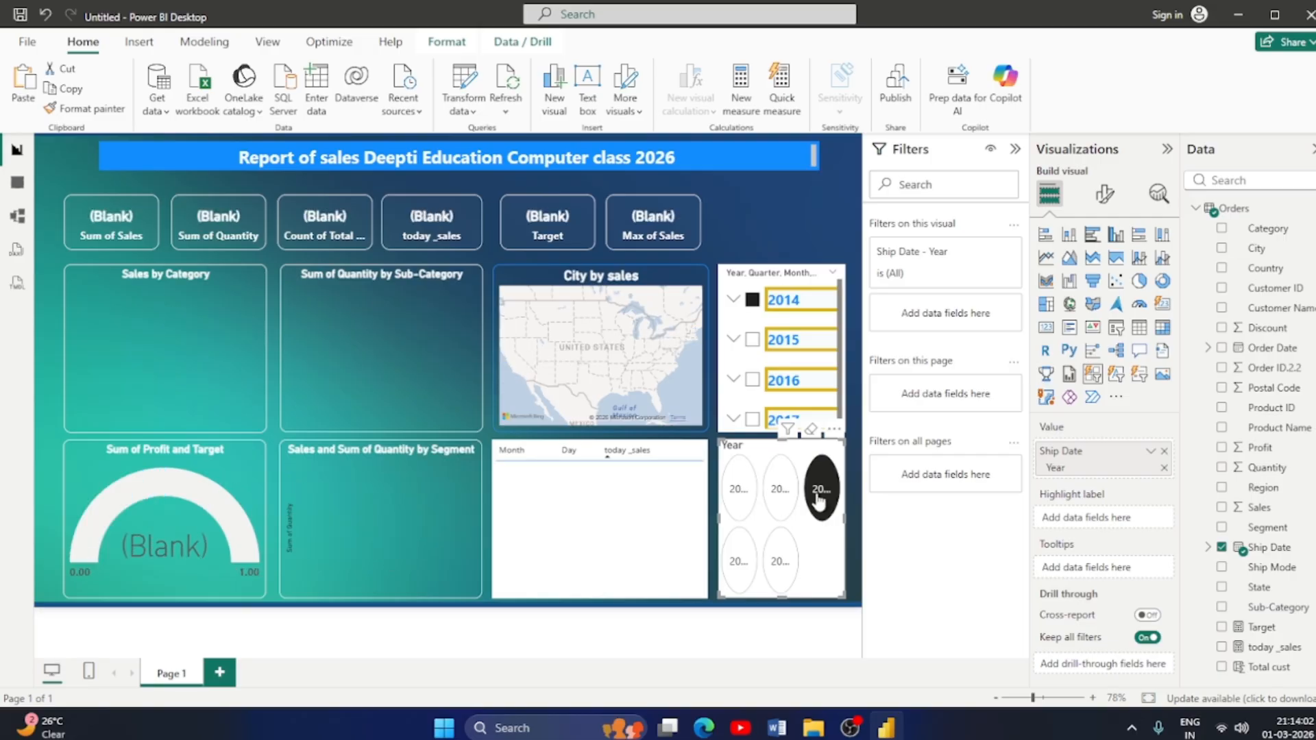
left_click(785, 557)
left_click(788, 473)
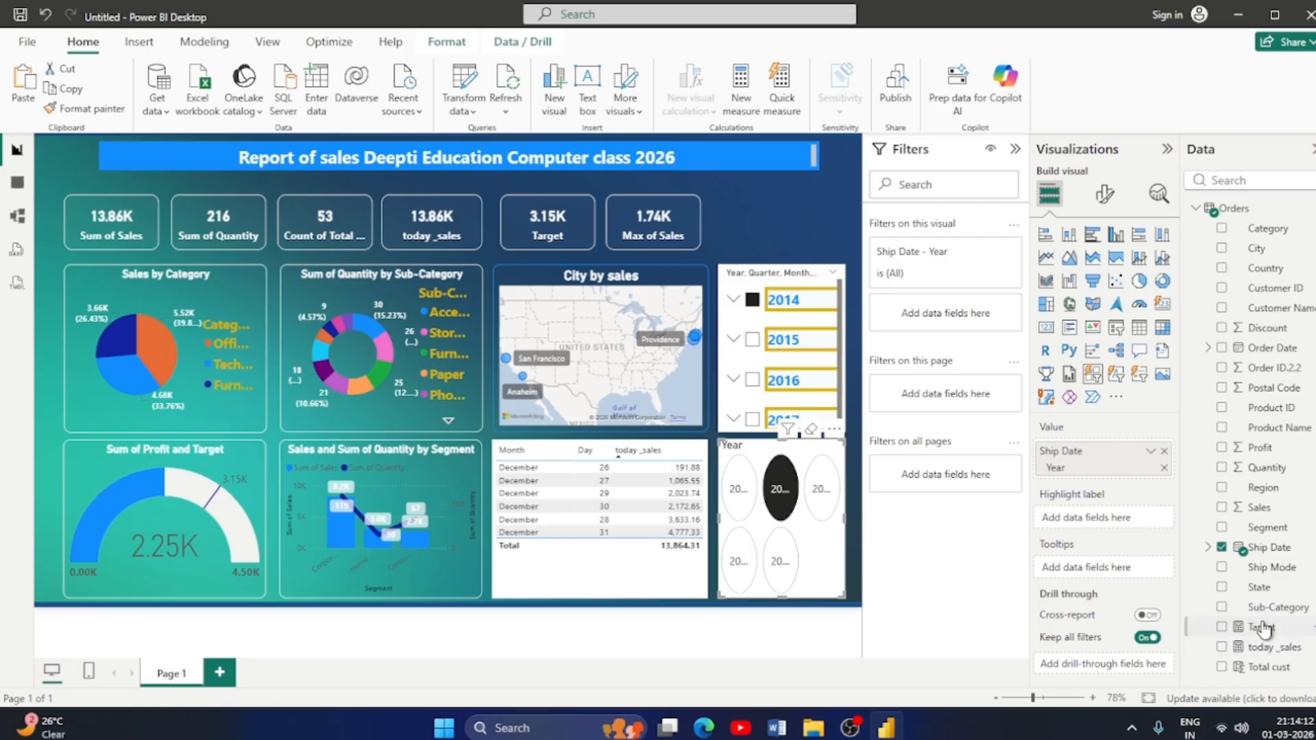
Replace Ship Date with Region as the value field of the button slicer.
left_click(1221, 488)
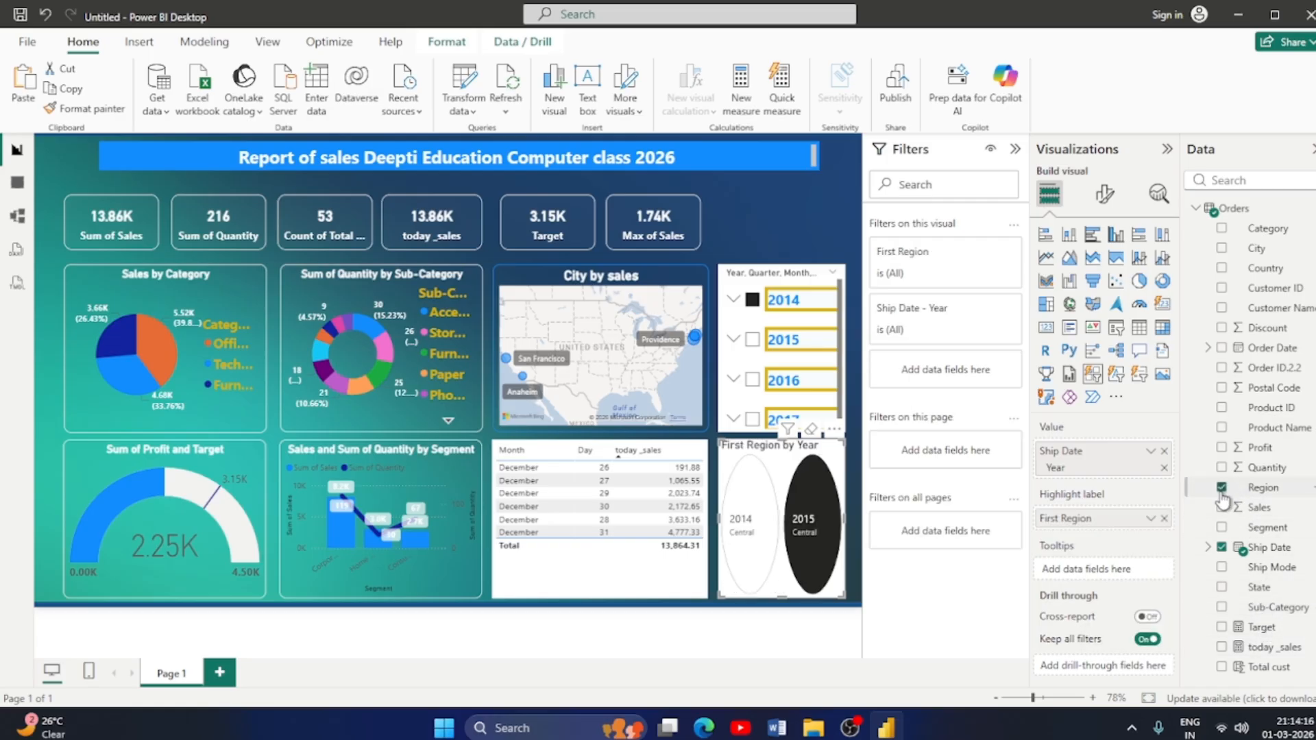
left_click(1106, 196)
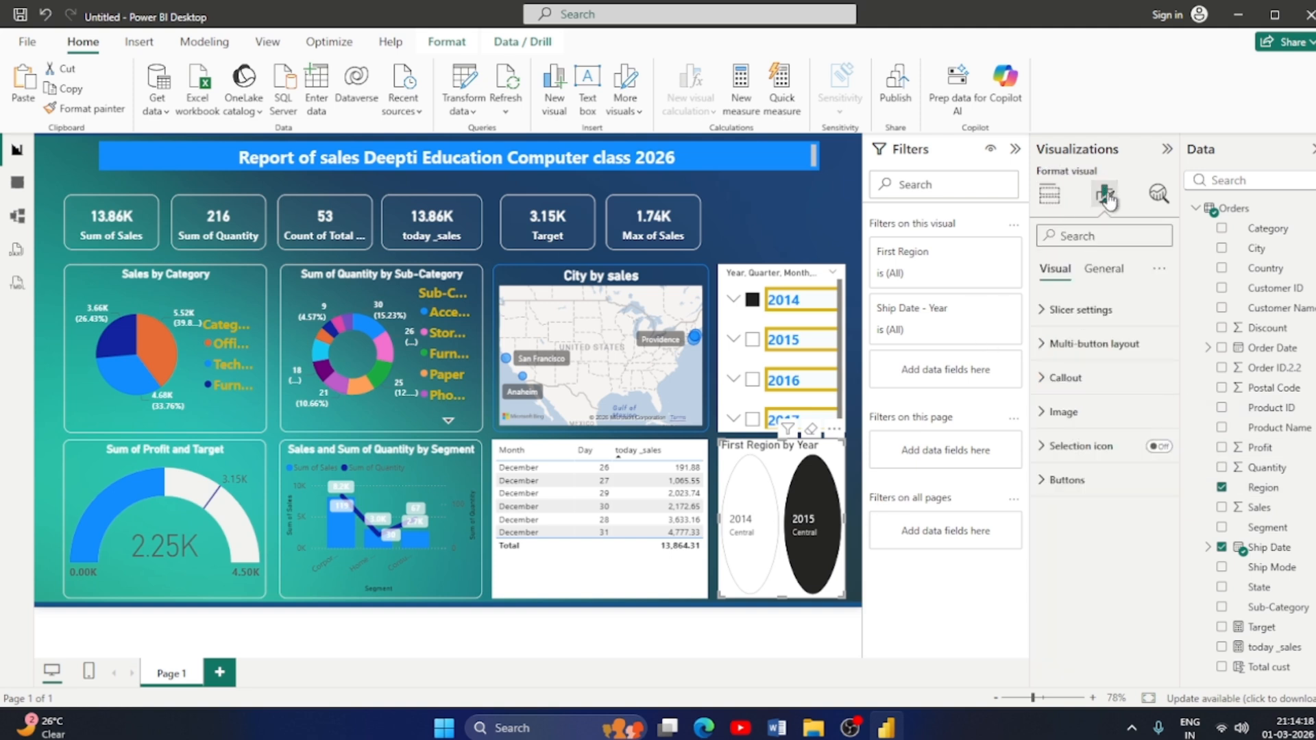
left_click(1043, 312)
left_click(1043, 311)
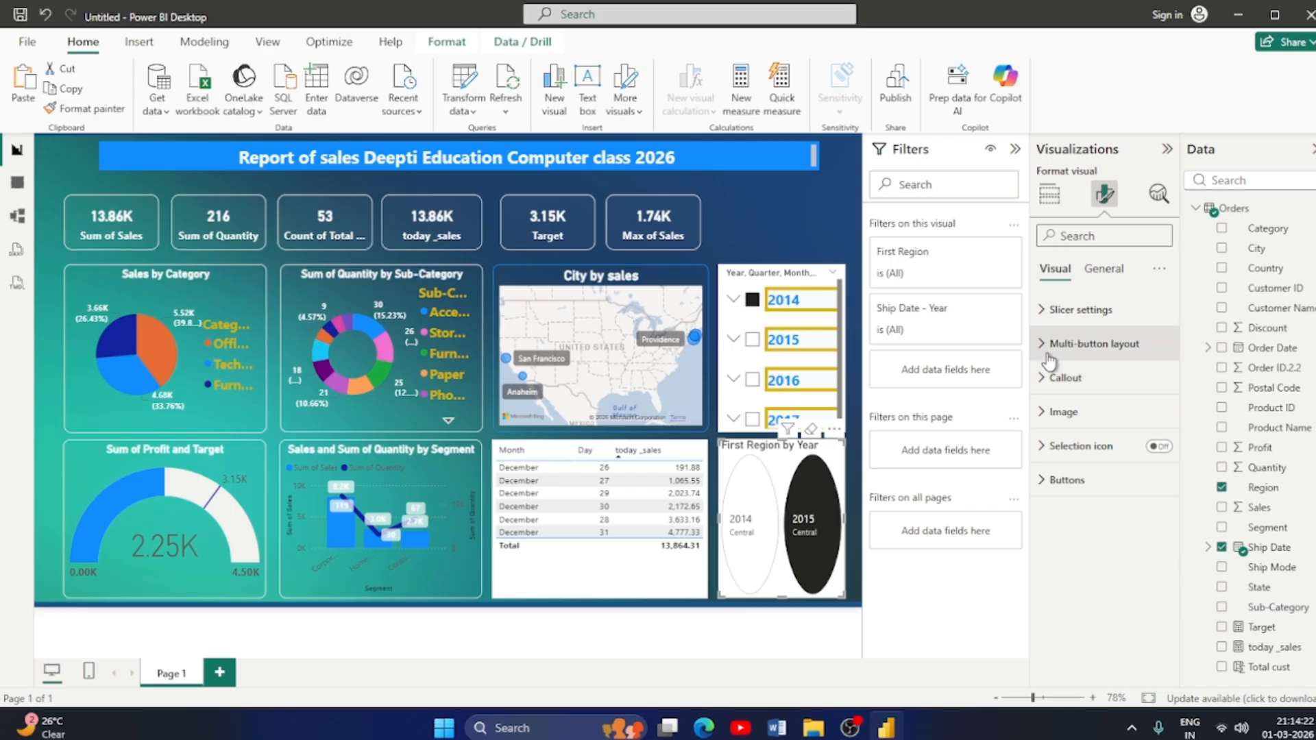
left_click(1104, 268)
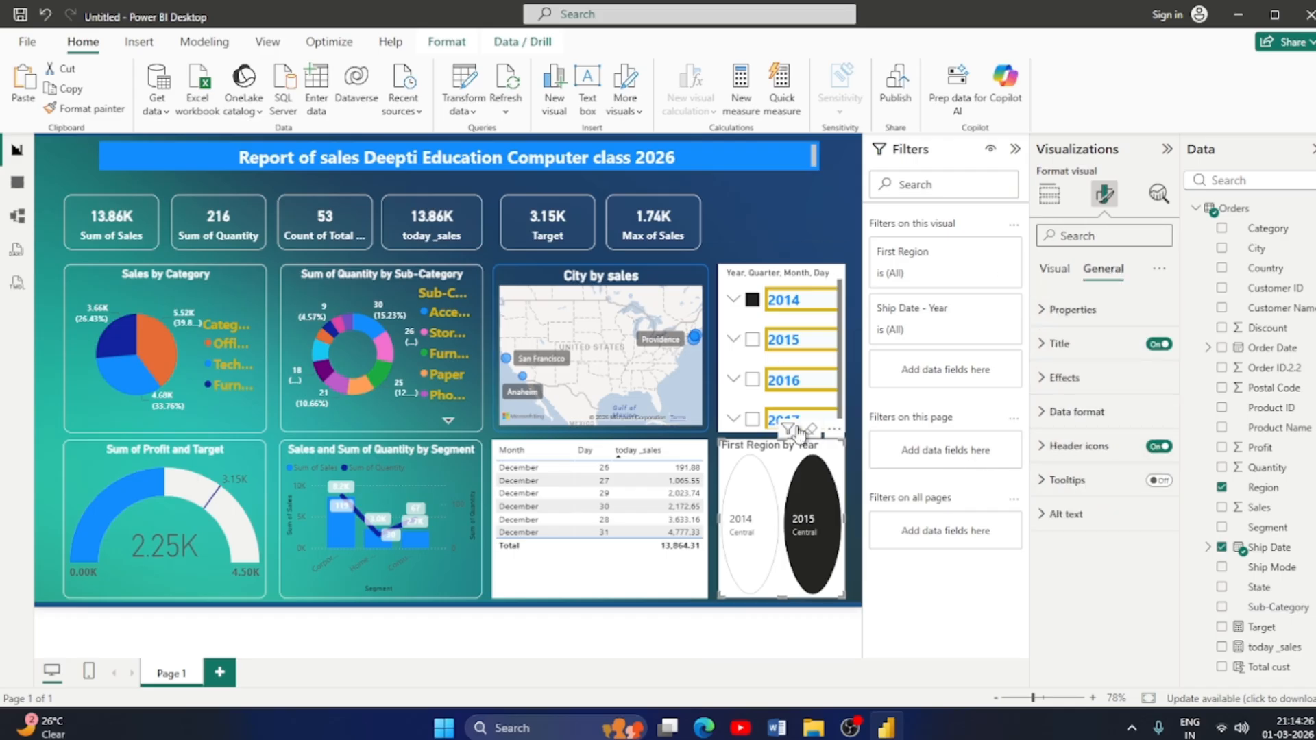
left_click(1049, 194)
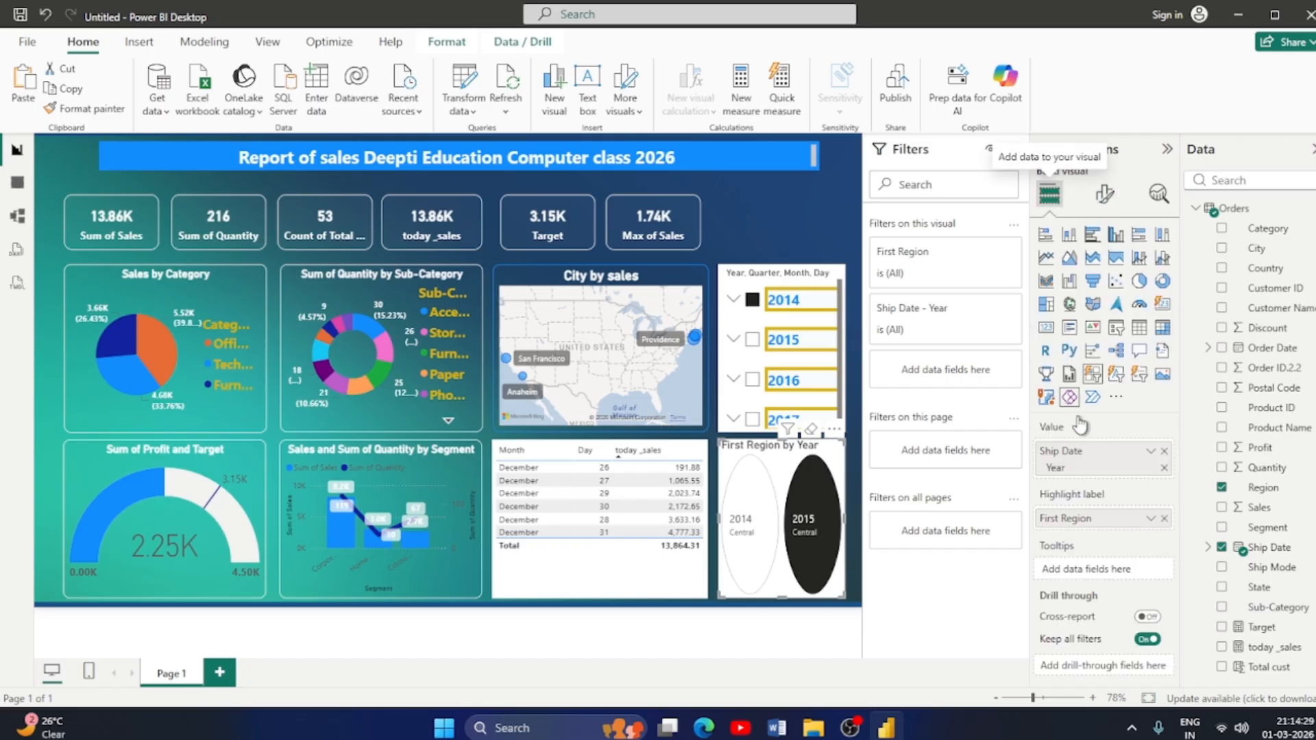
left_click(1165, 467)
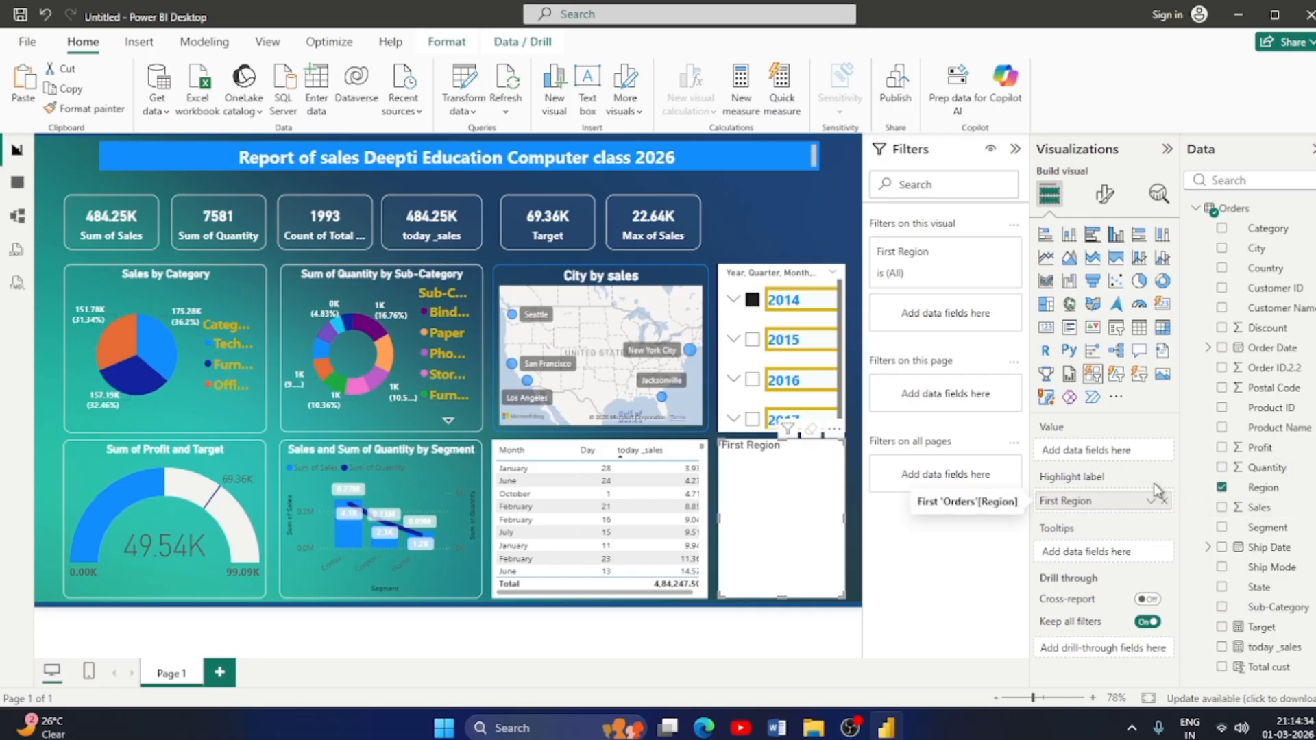
left_click_drag(1126, 507, 1124, 450)
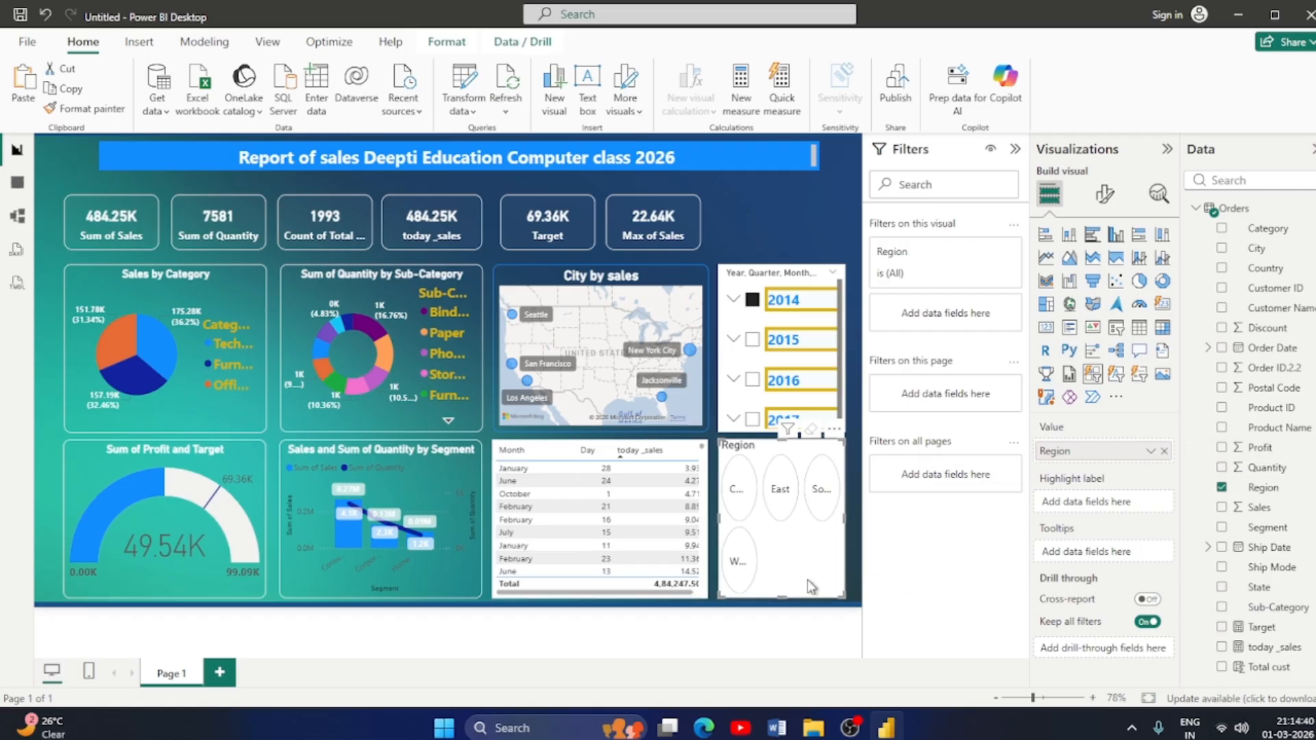
left_click(773, 224)
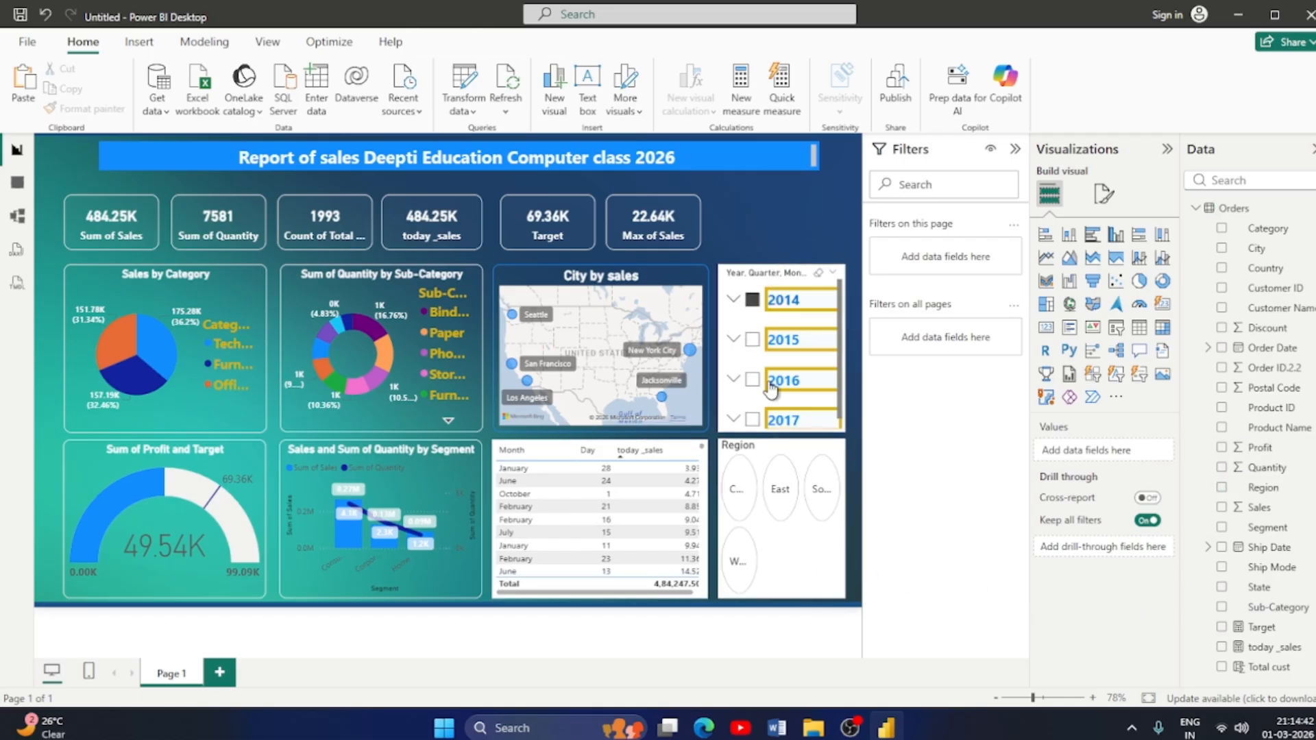
Copy the formatting of the Sales and Sum of Quantity by Segment chart onto the Region slicer.
left_click(421, 492)
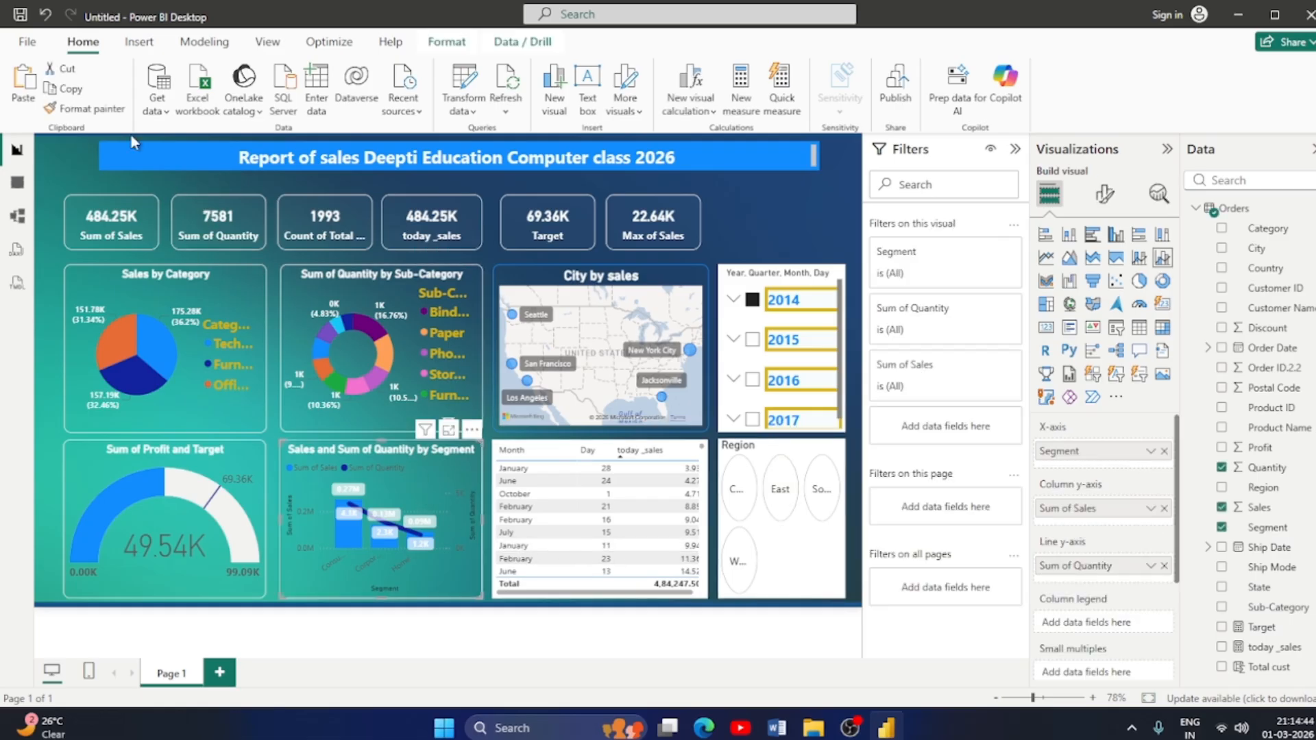
left_click(75, 108)
left_click(822, 550)
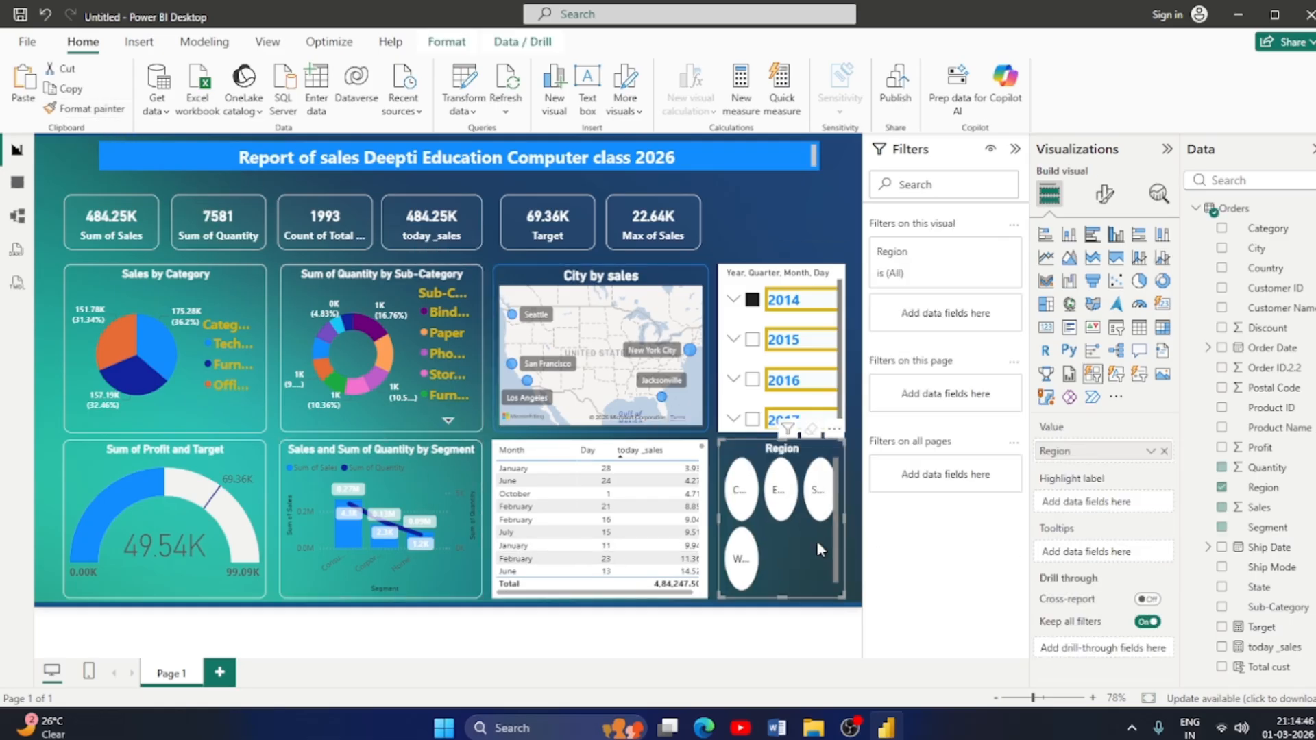
Copy the formatting of the Sales and Sum of Quantity by Segment chart onto the Order Date slicer.
left_click(444, 481)
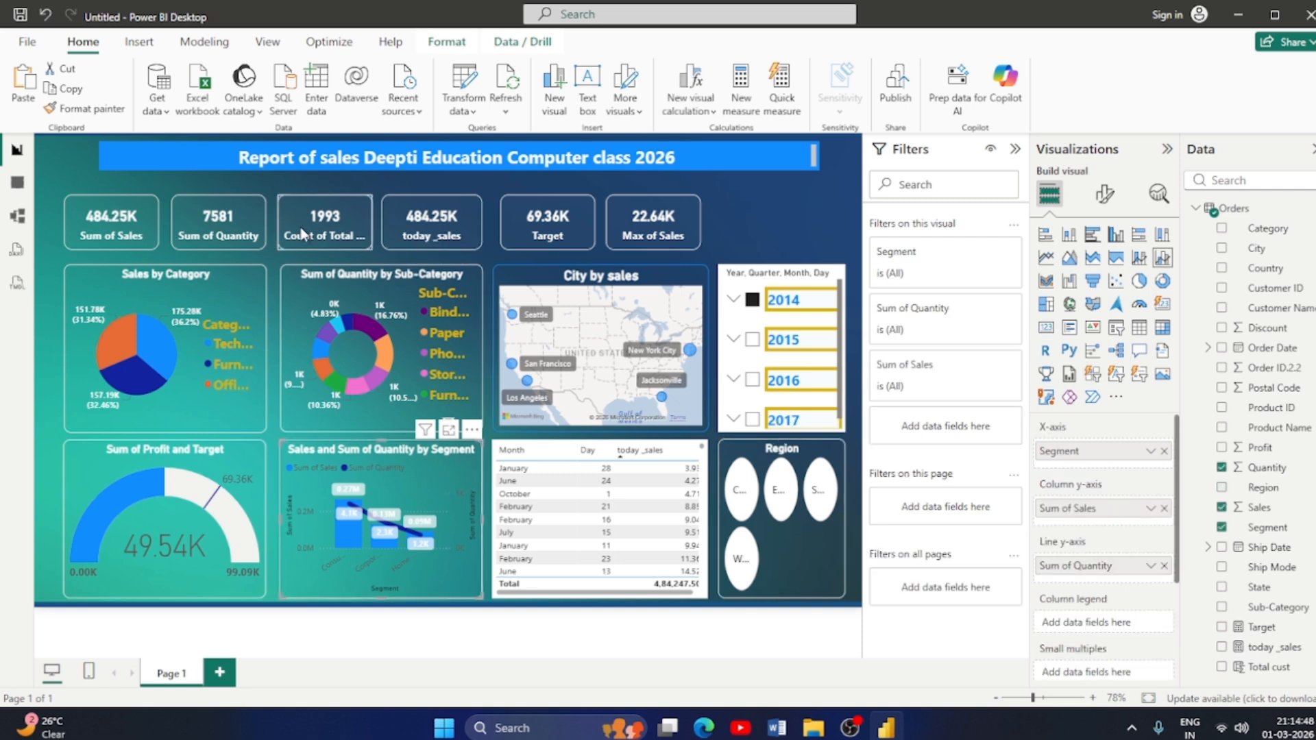
left_click(77, 108)
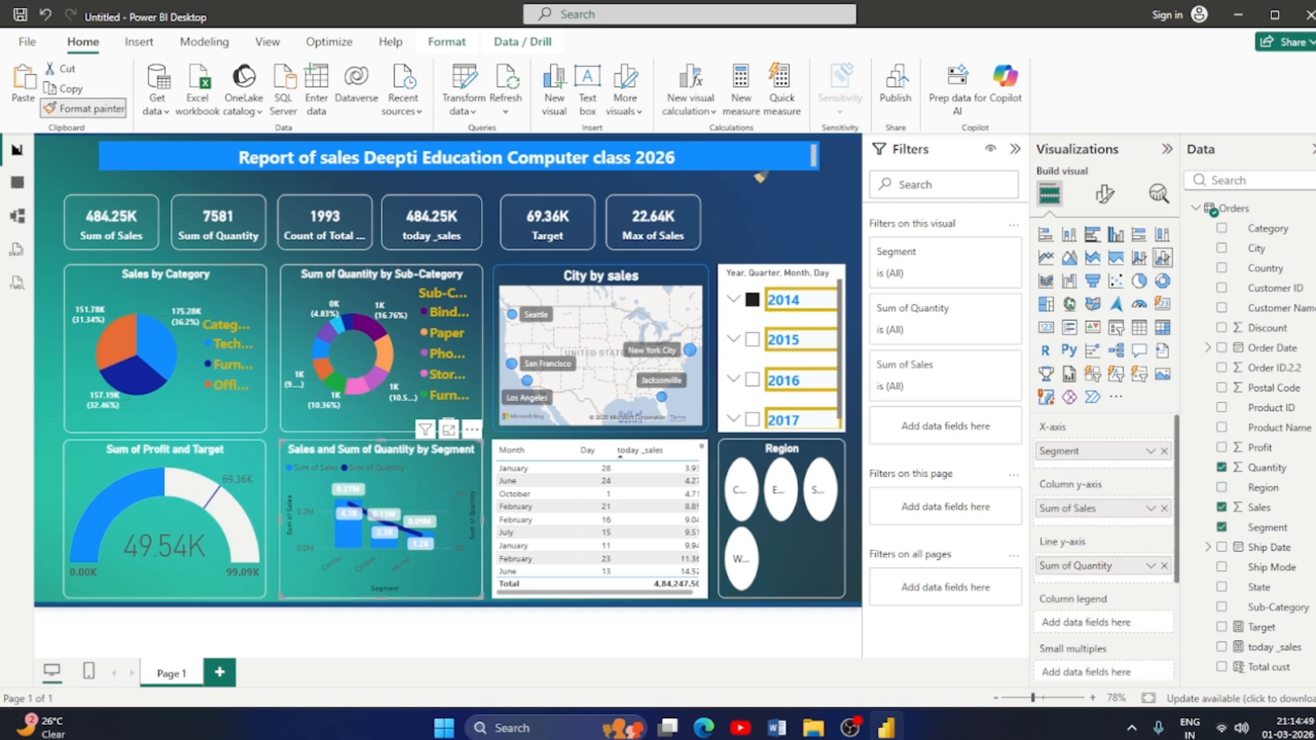
left_click(727, 274)
left_click(778, 208)
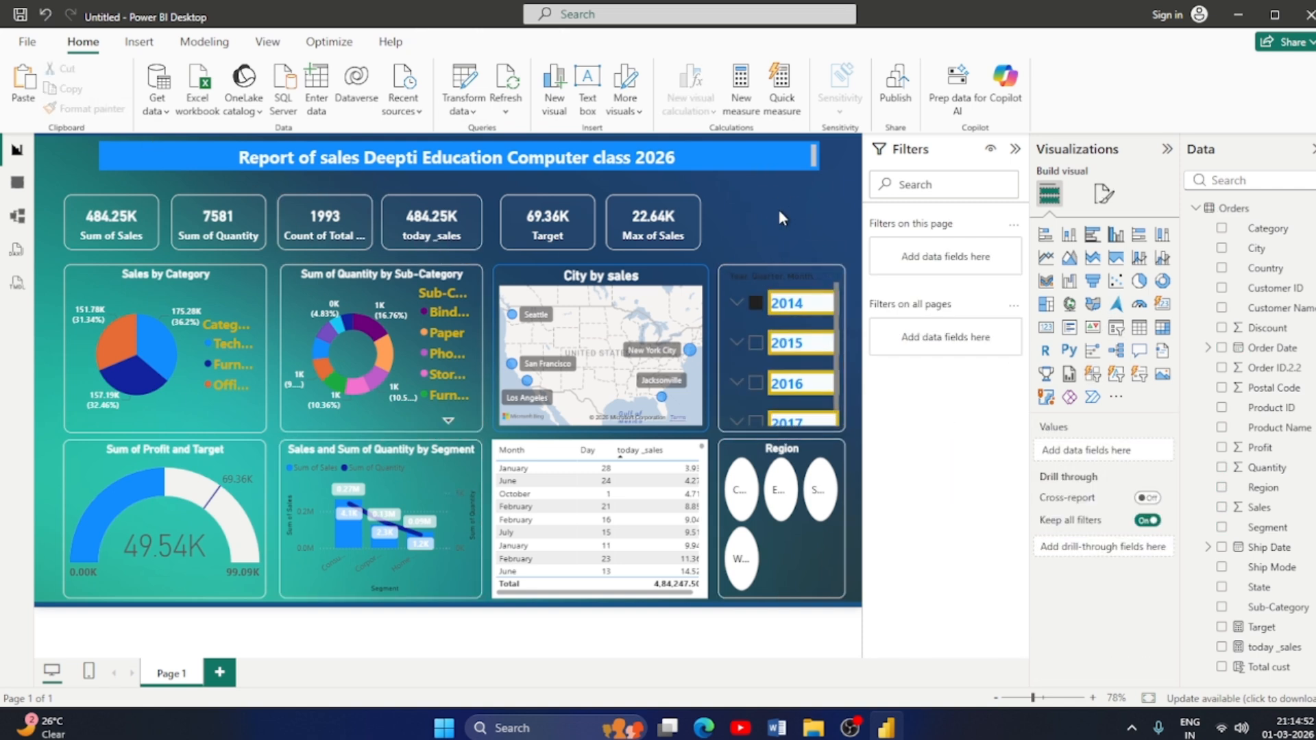
Examine the Order Date slicer's style options and the font, colour and padding settings of its values.
left_click(795, 274)
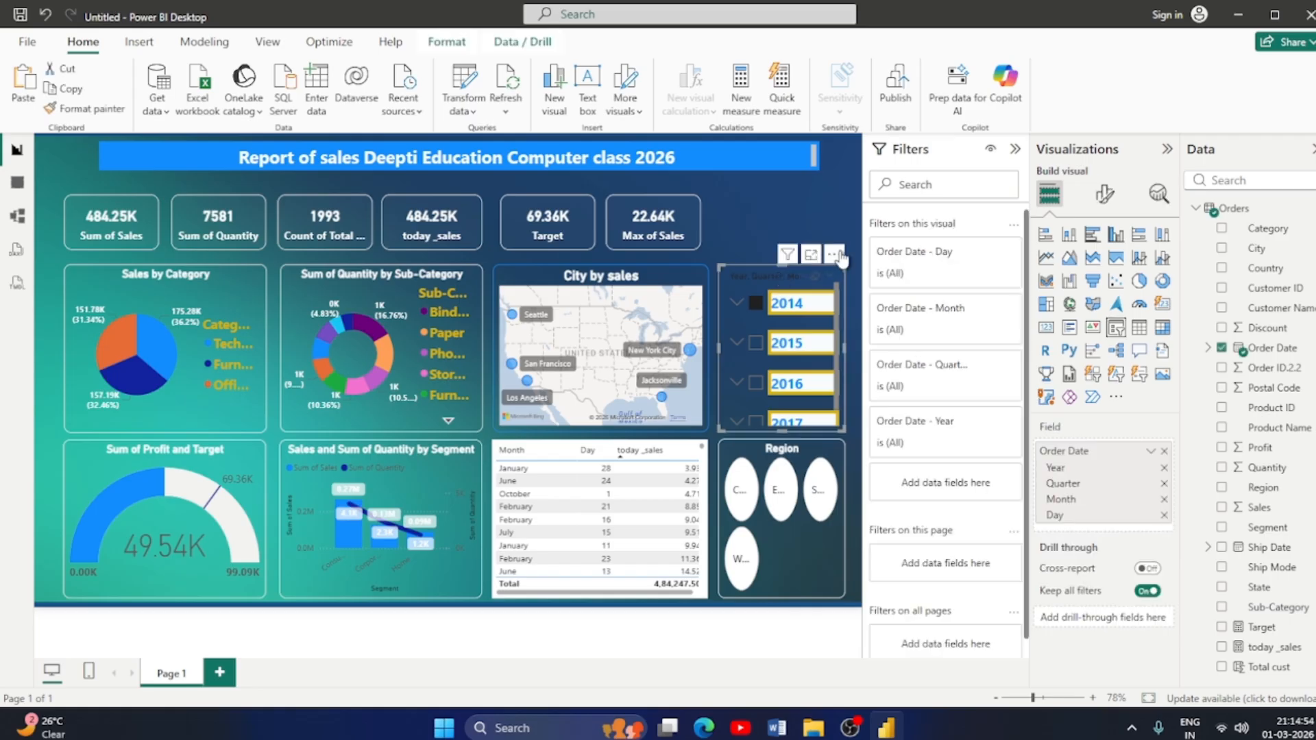
left_click(1101, 195)
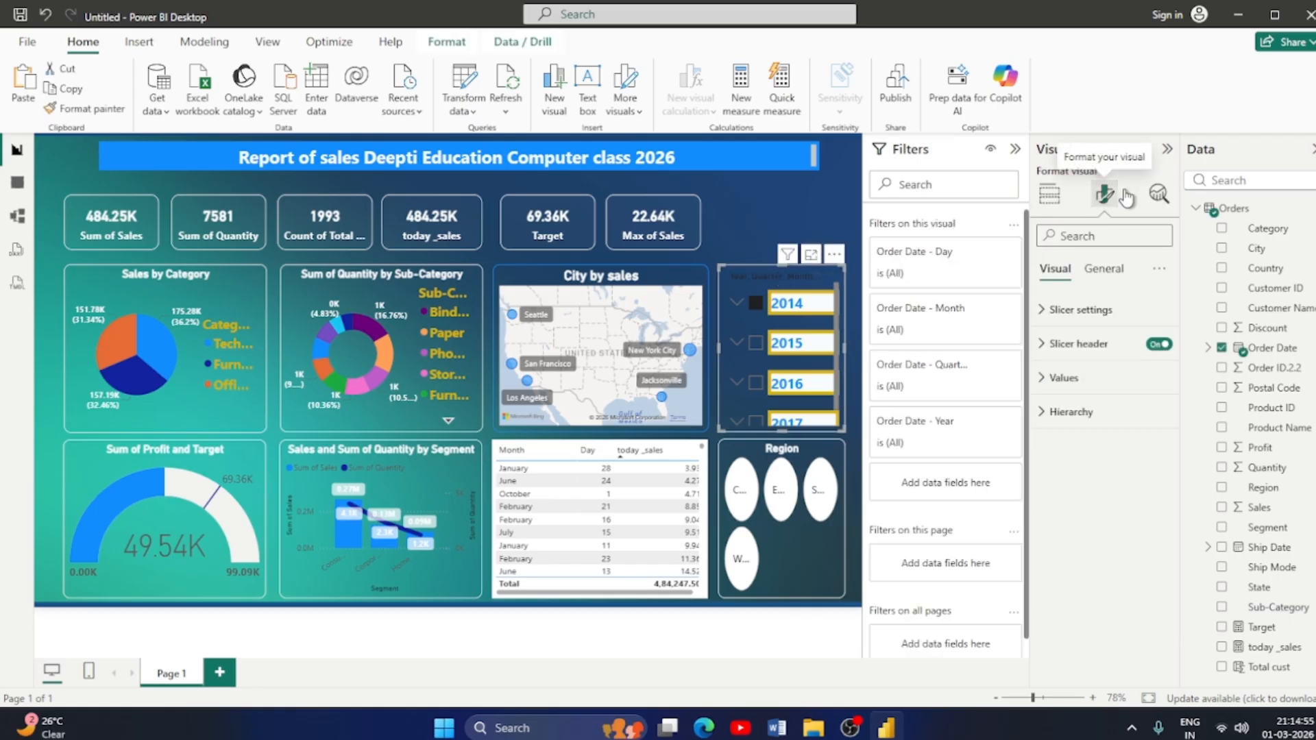
left_click(1040, 388)
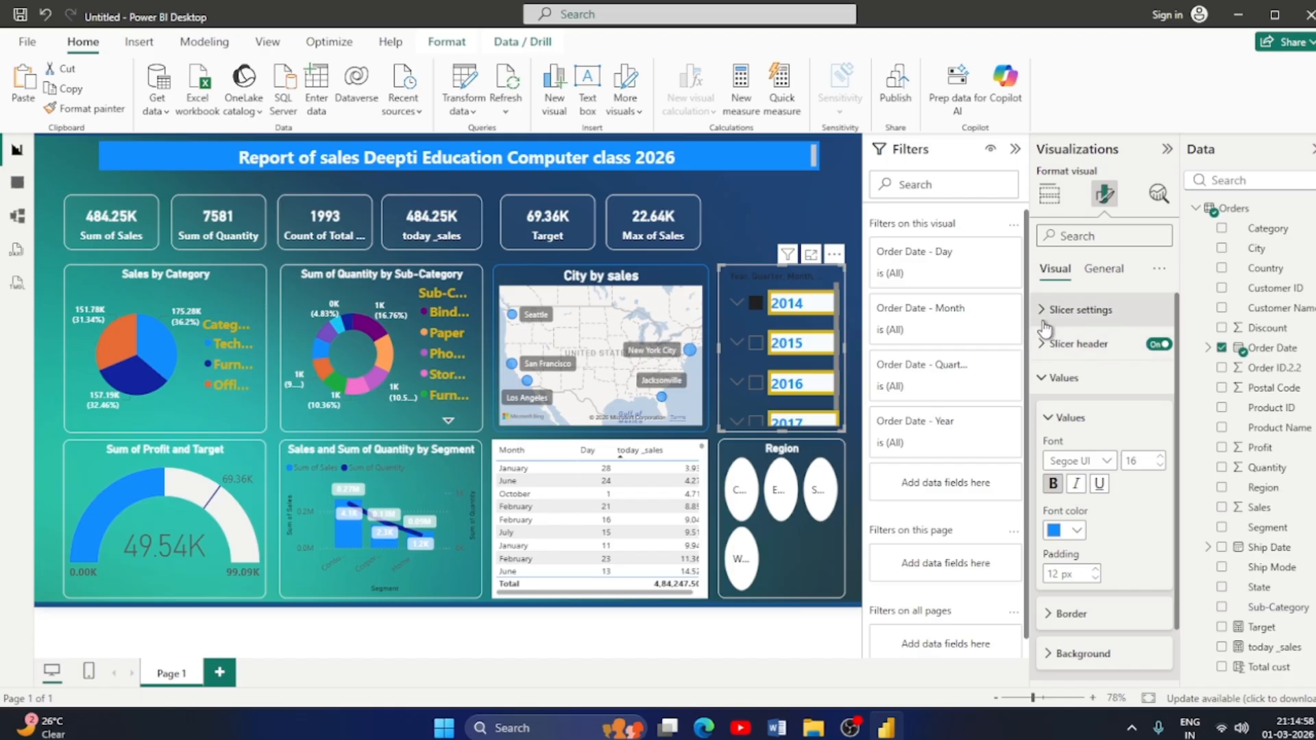
left_click(1042, 379)
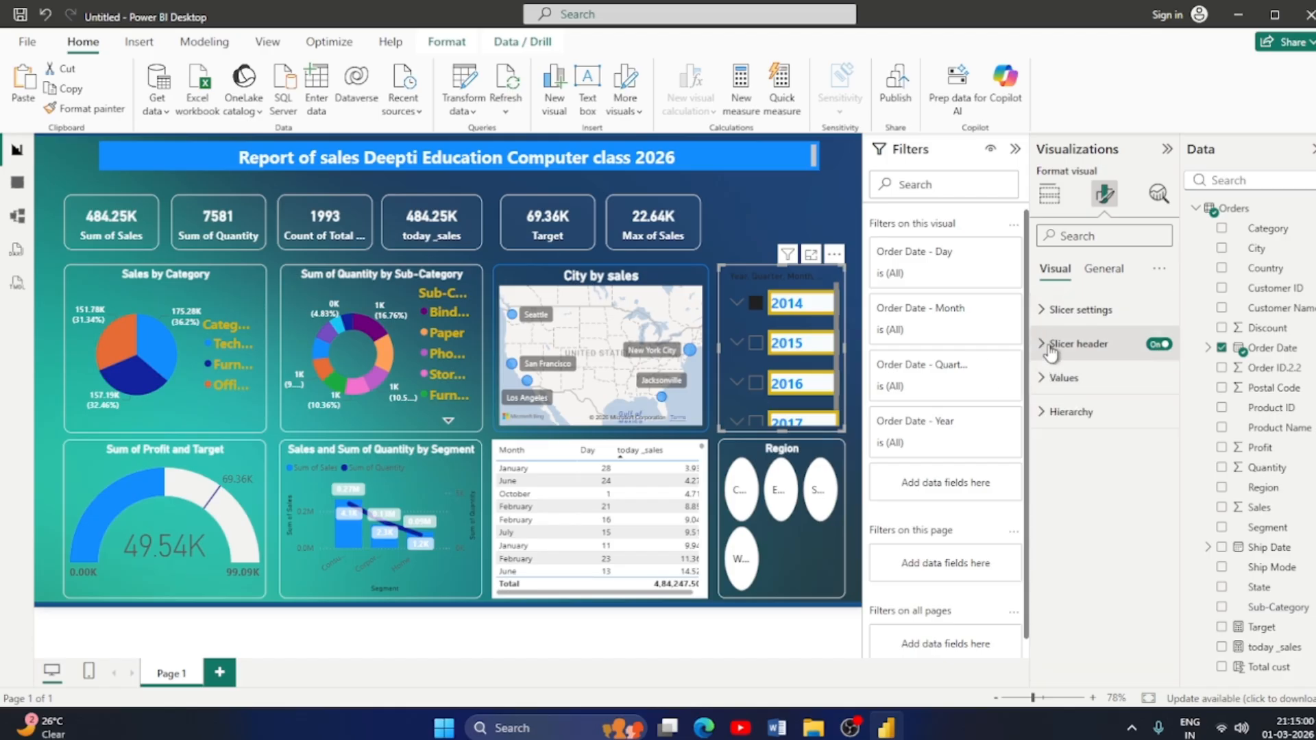
left_click(1043, 309)
left_click(1065, 533)
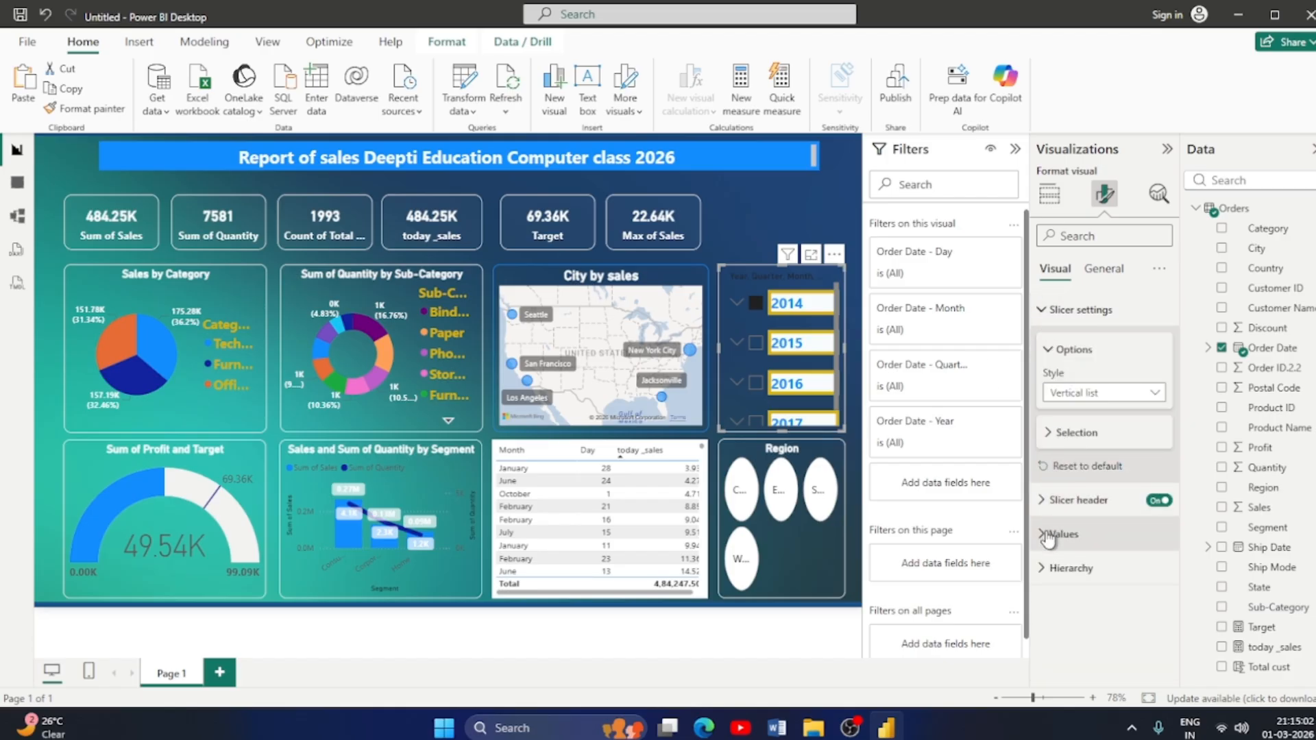
scroll(1075, 535, "down", 1)
scroll(1089, 542, "down", 3)
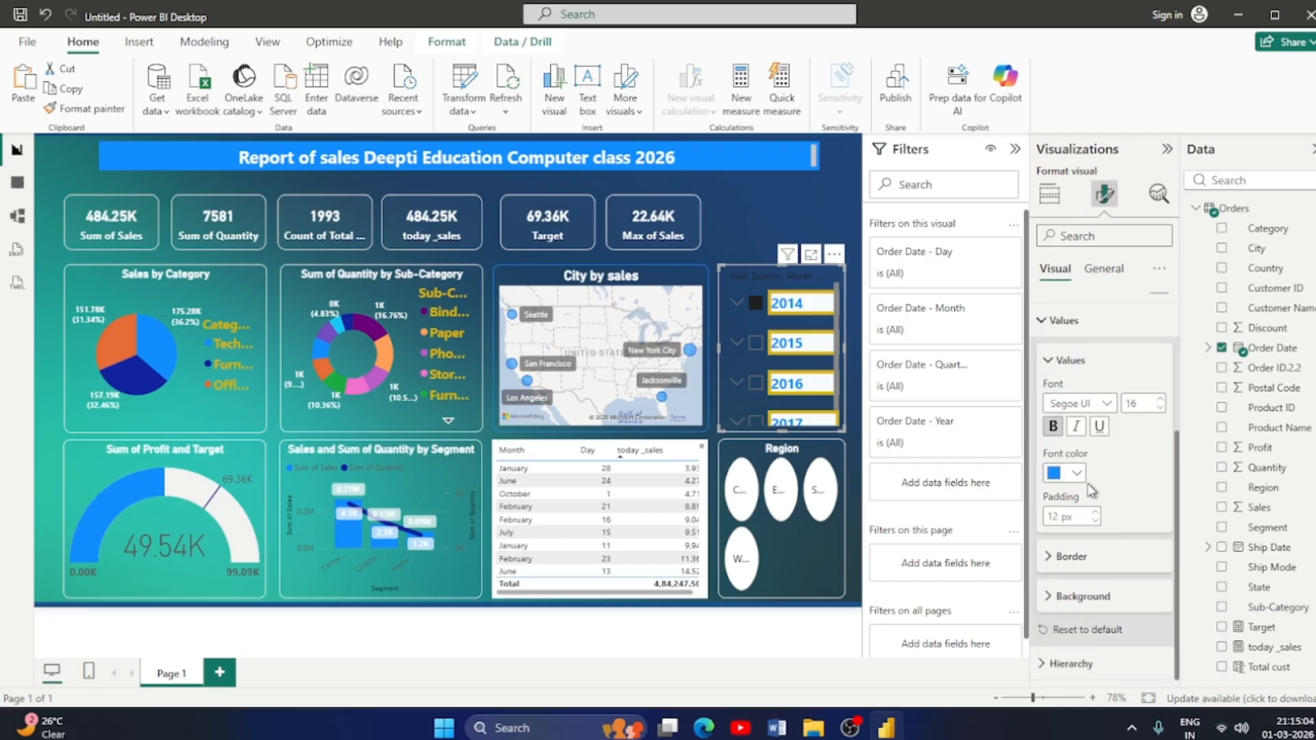
scroll(1082, 480, "up", 4)
Turn on the title of the Order Date slicer in its general formatting options.
left_click(1102, 269)
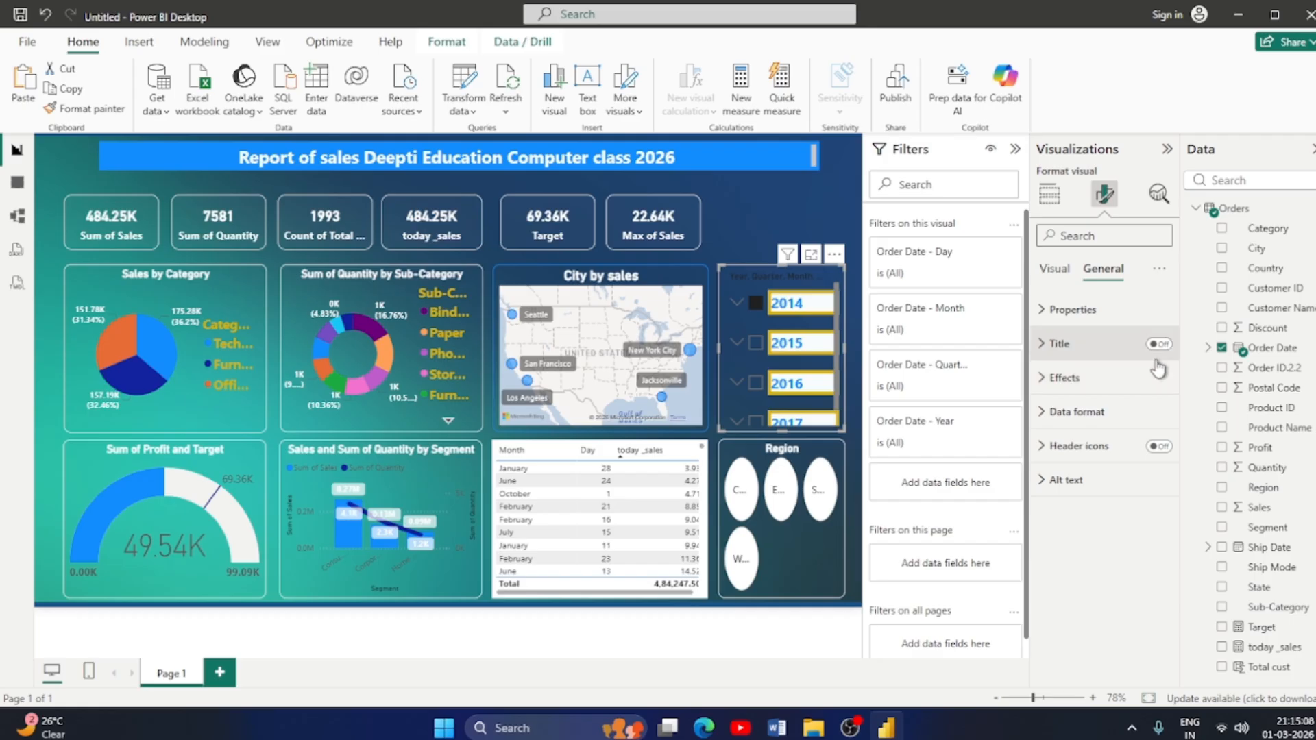
left_click(1043, 343)
left_click(1043, 344)
Examine the Order Date slicer's title text, background, border and shadow effects, and its slicer settings.
left_click(1043, 378)
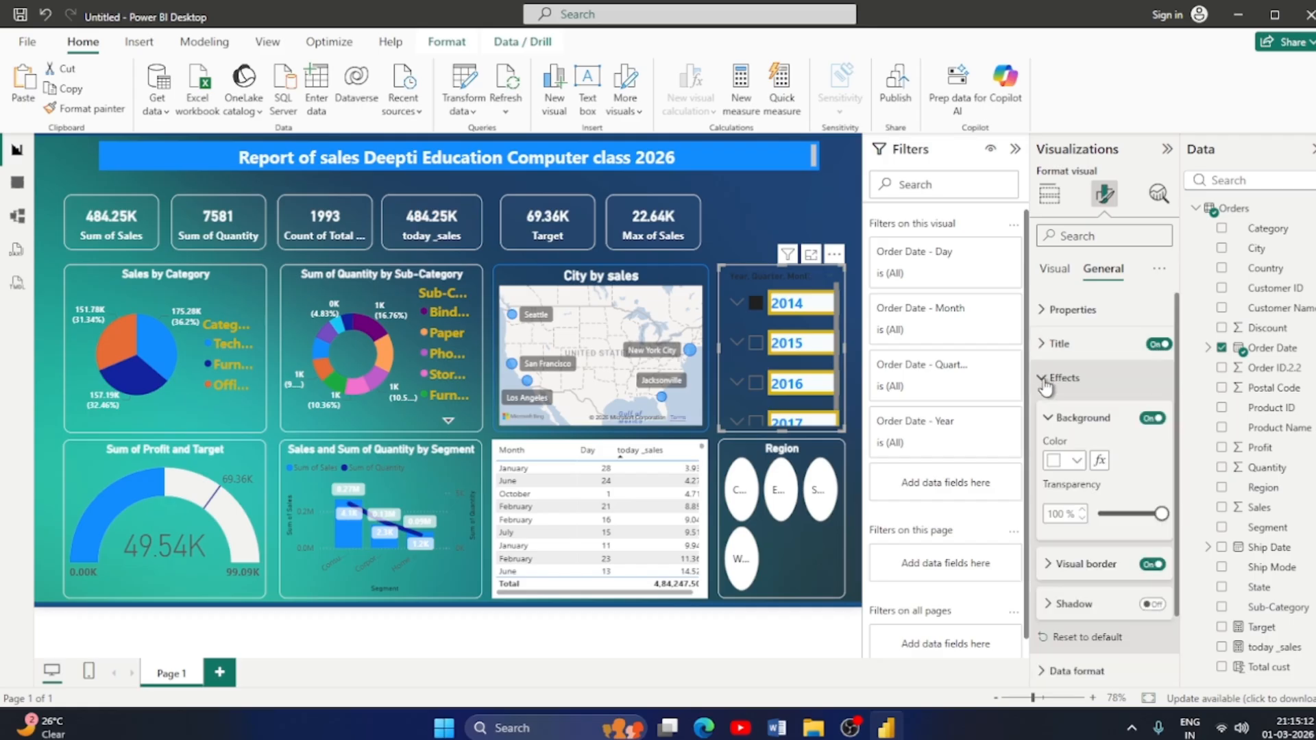
scroll(1102, 470, "down", 1)
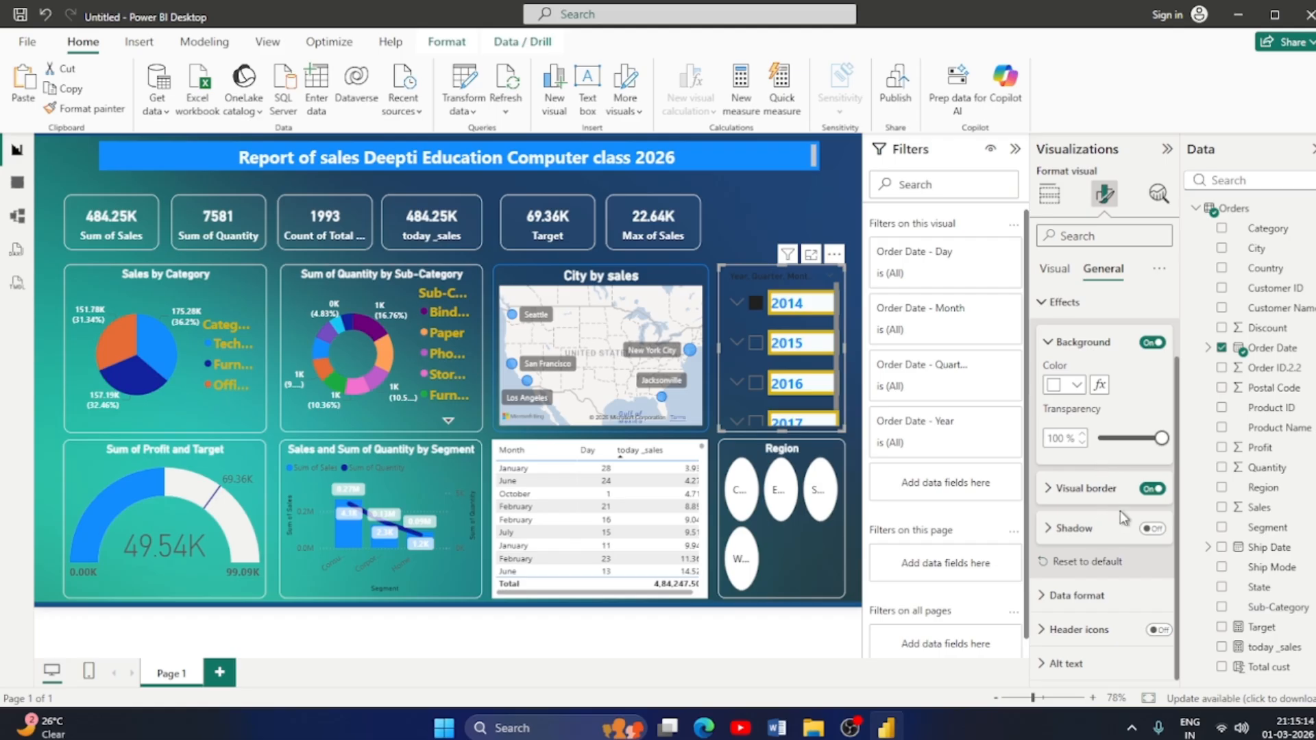
scroll(1070, 405, "up", 1)
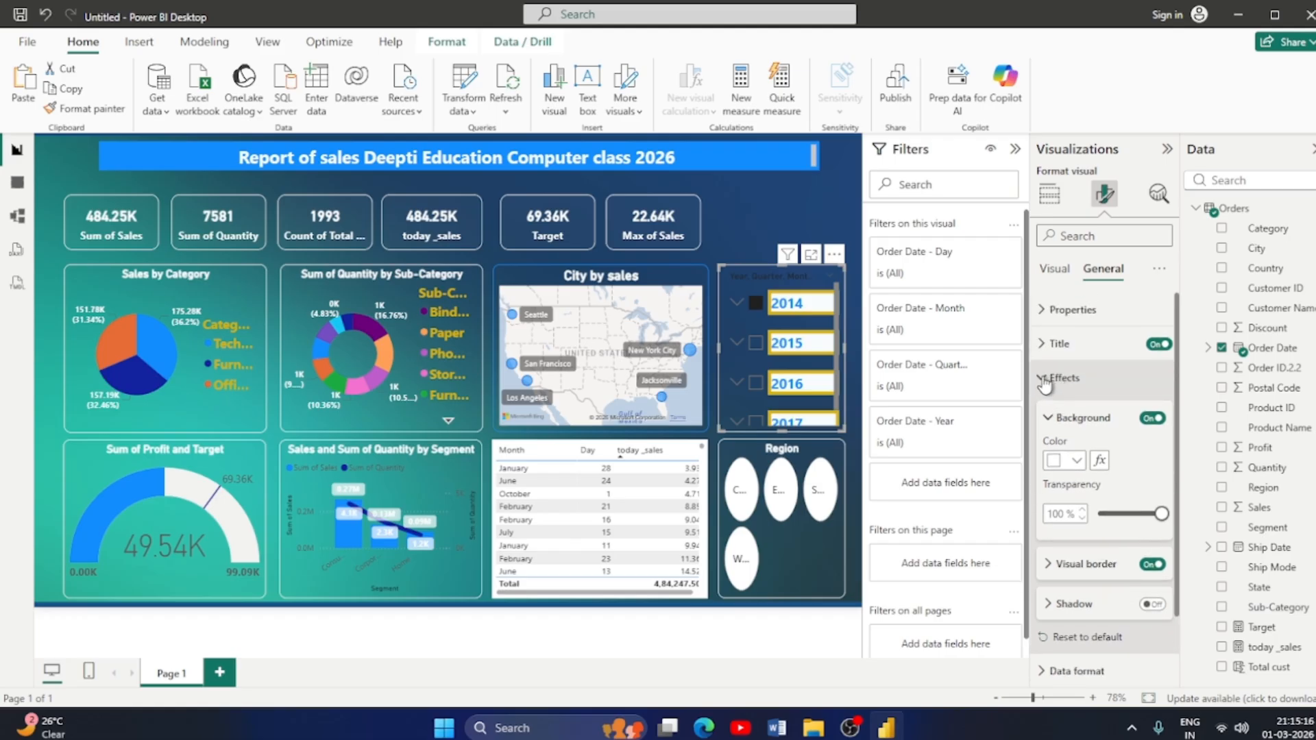
left_click(1043, 375)
left_click(1045, 344)
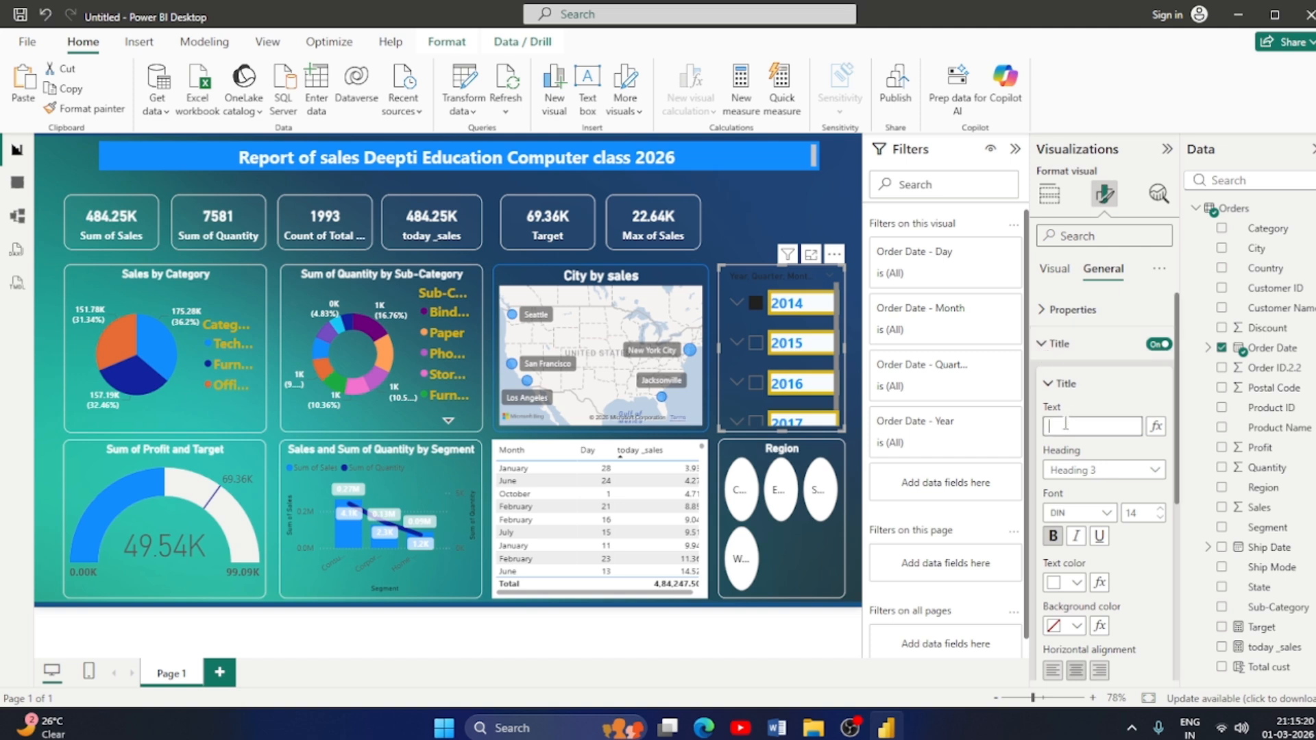
key("BackSpace")
left_click(1051, 392)
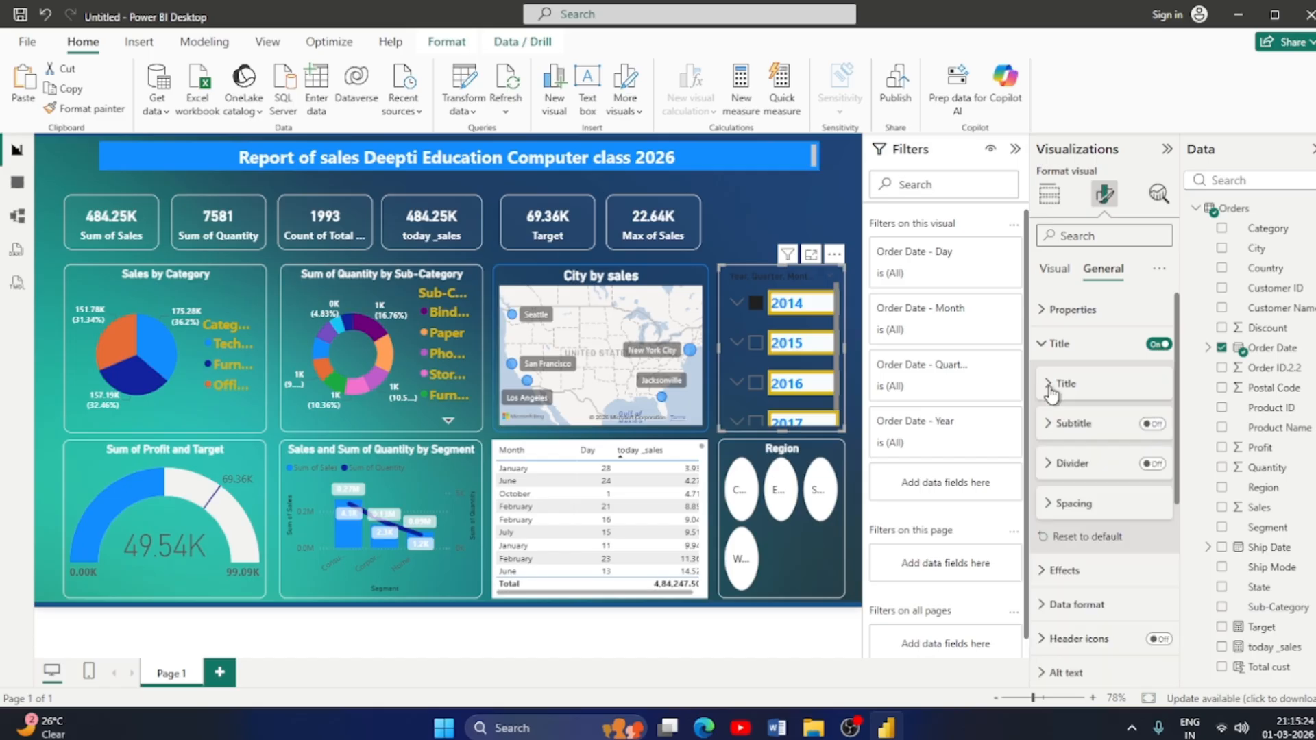
scroll(1108, 515, "down", 1)
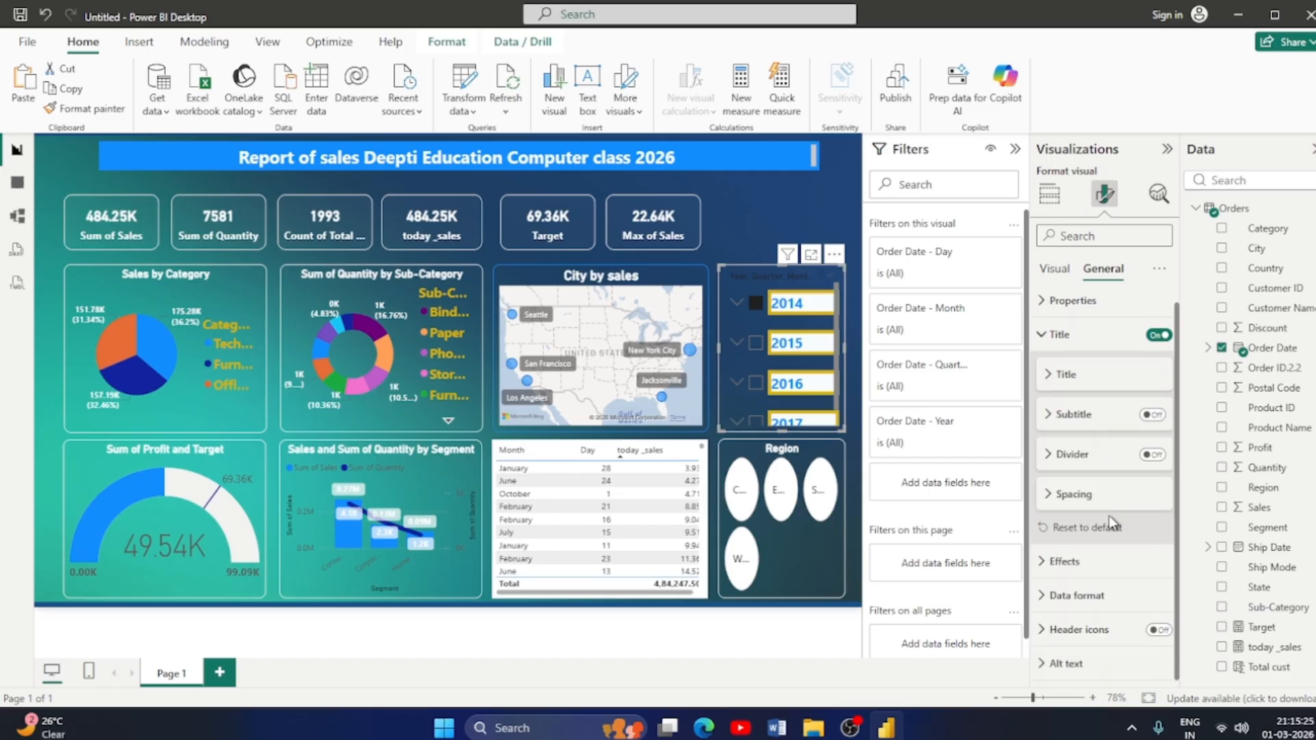
left_click(1044, 568)
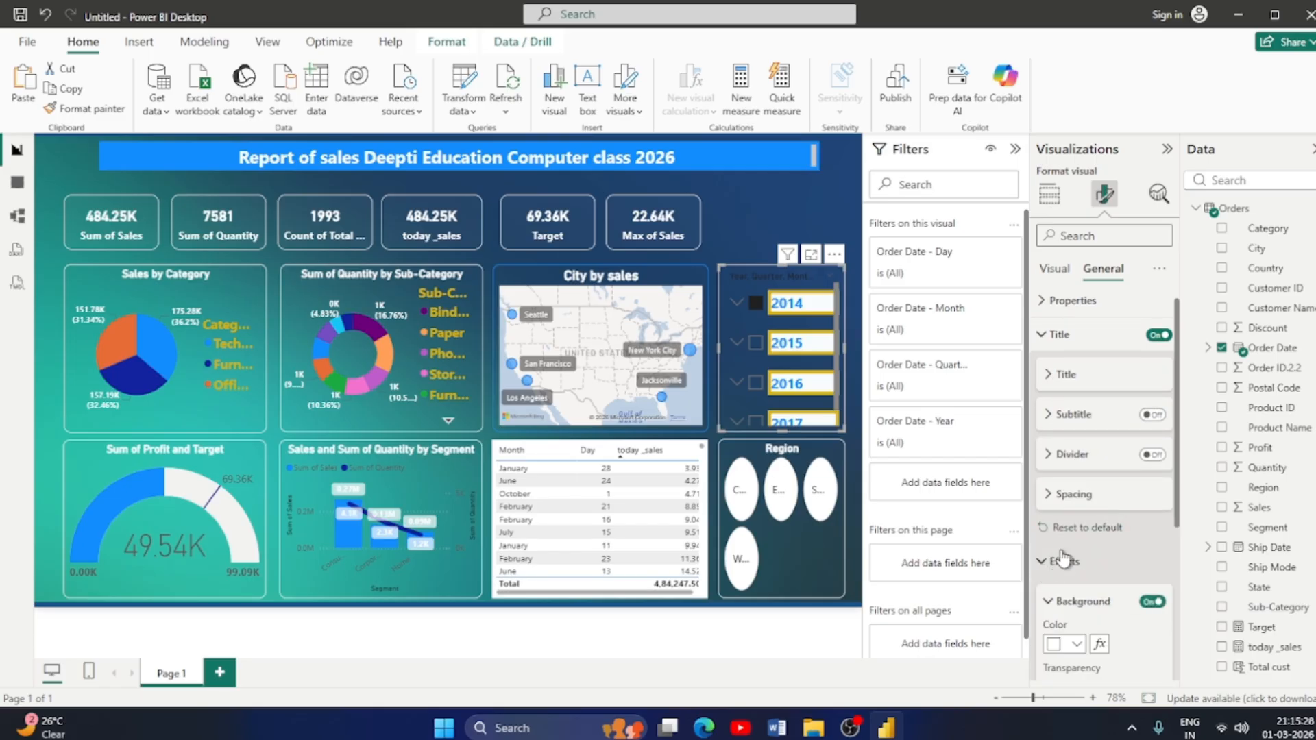
scroll(1069, 549, "down", 2)
scroll(1110, 541, "up", 3)
left_click(1053, 271)
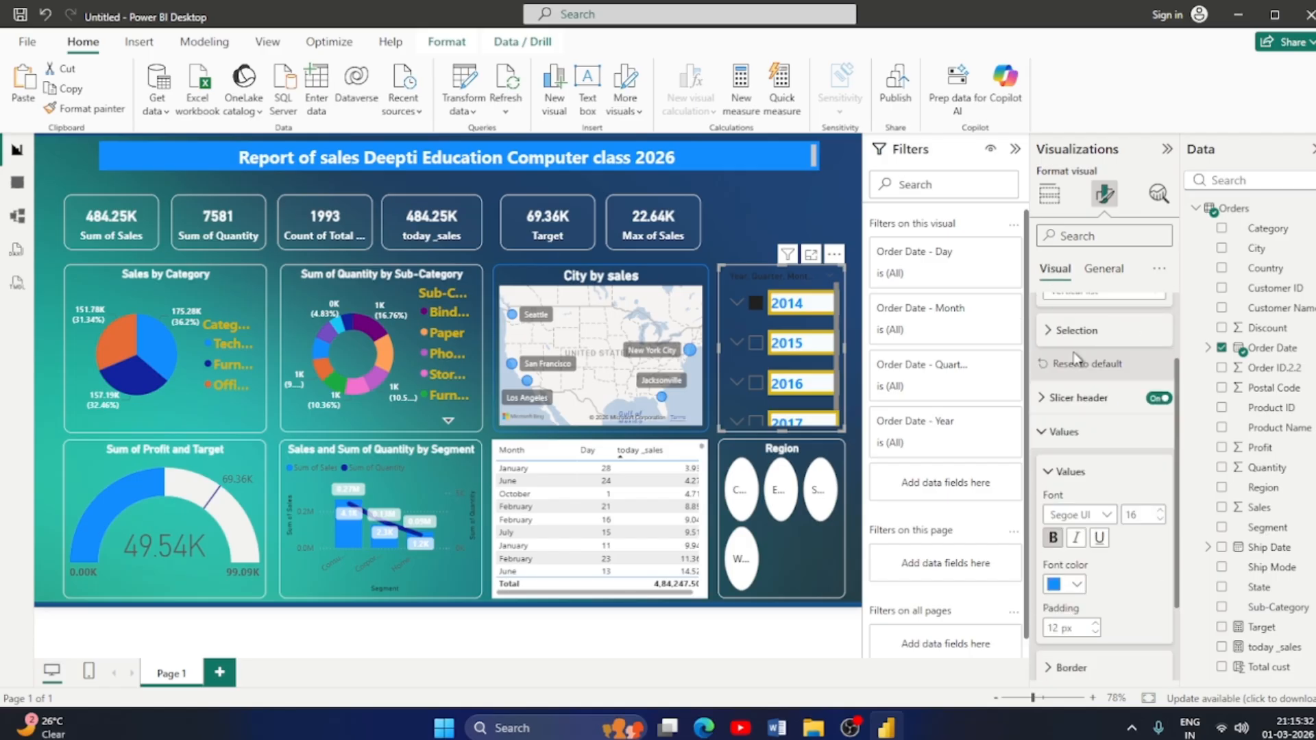
left_click(1046, 445)
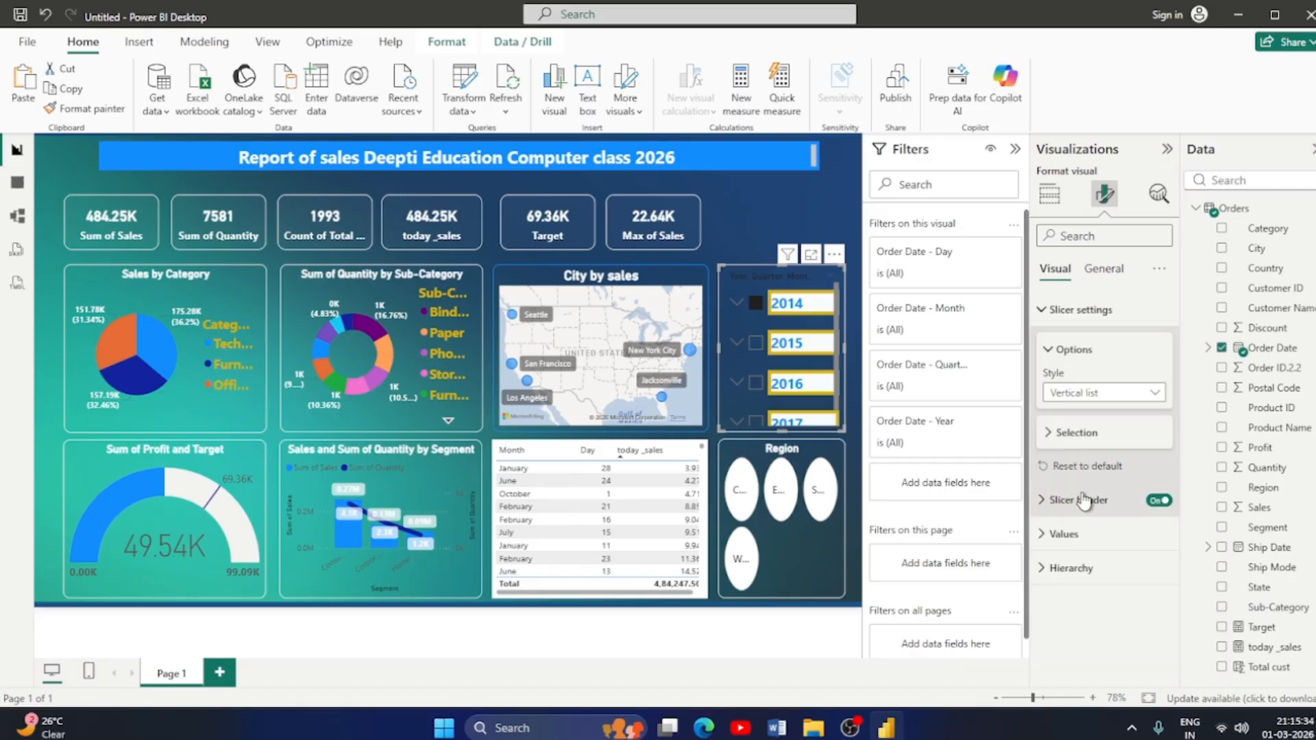
left_click(1098, 271)
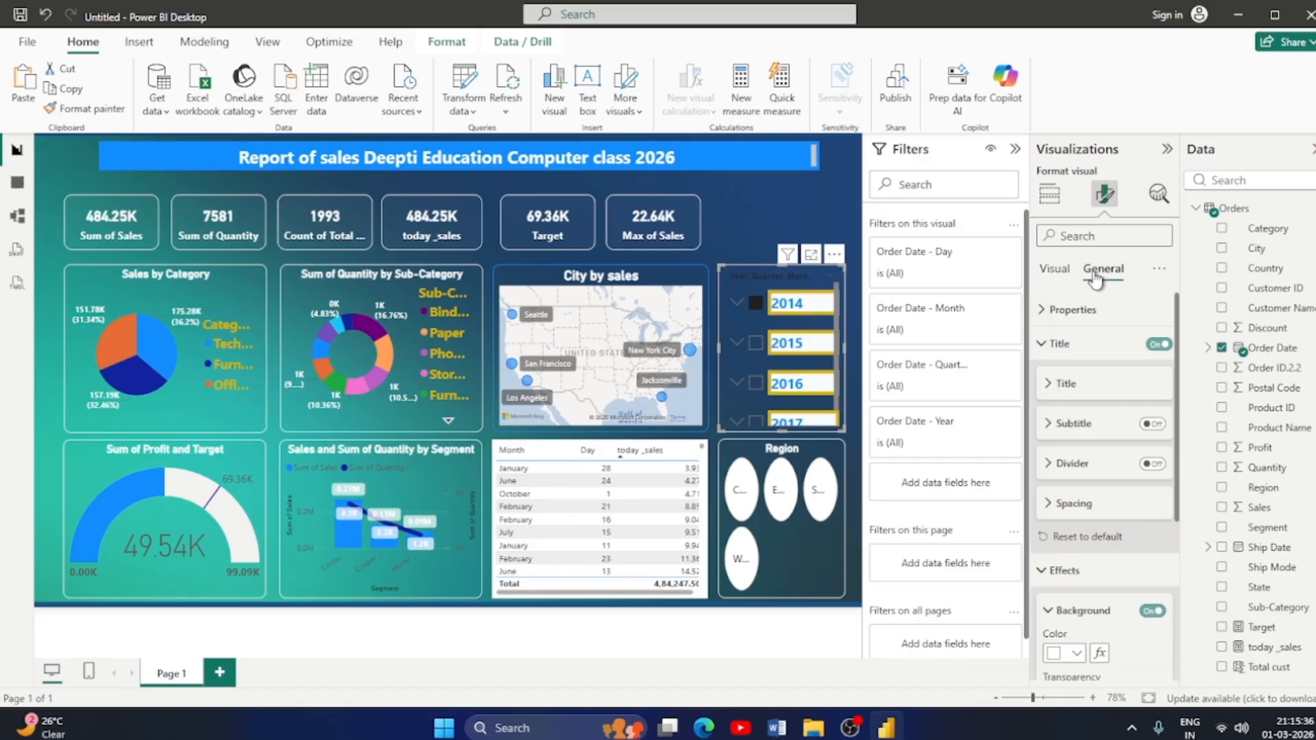
left_click(1049, 385)
left_click(1049, 385)
left_click(1043, 346)
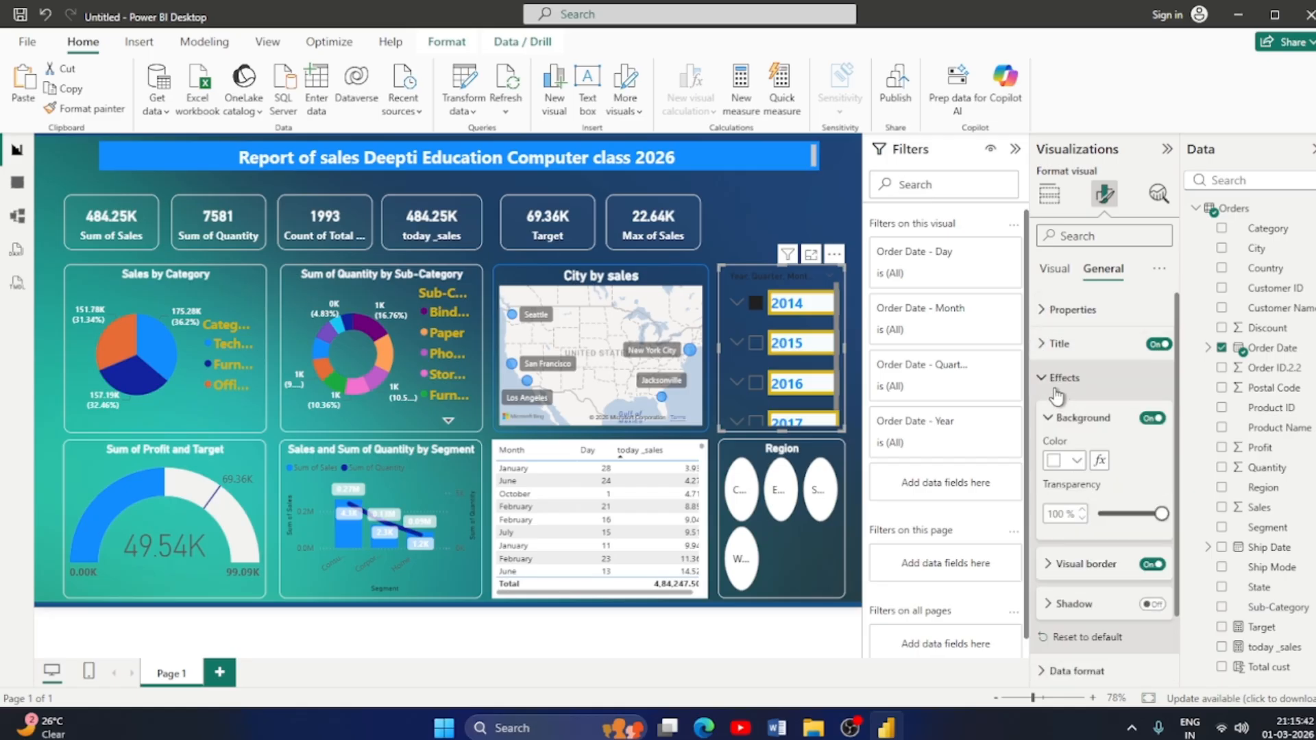
Set the Order Date slicer's background effect colour to white from the recent colours and deselect the slicer.
left_click(1078, 460)
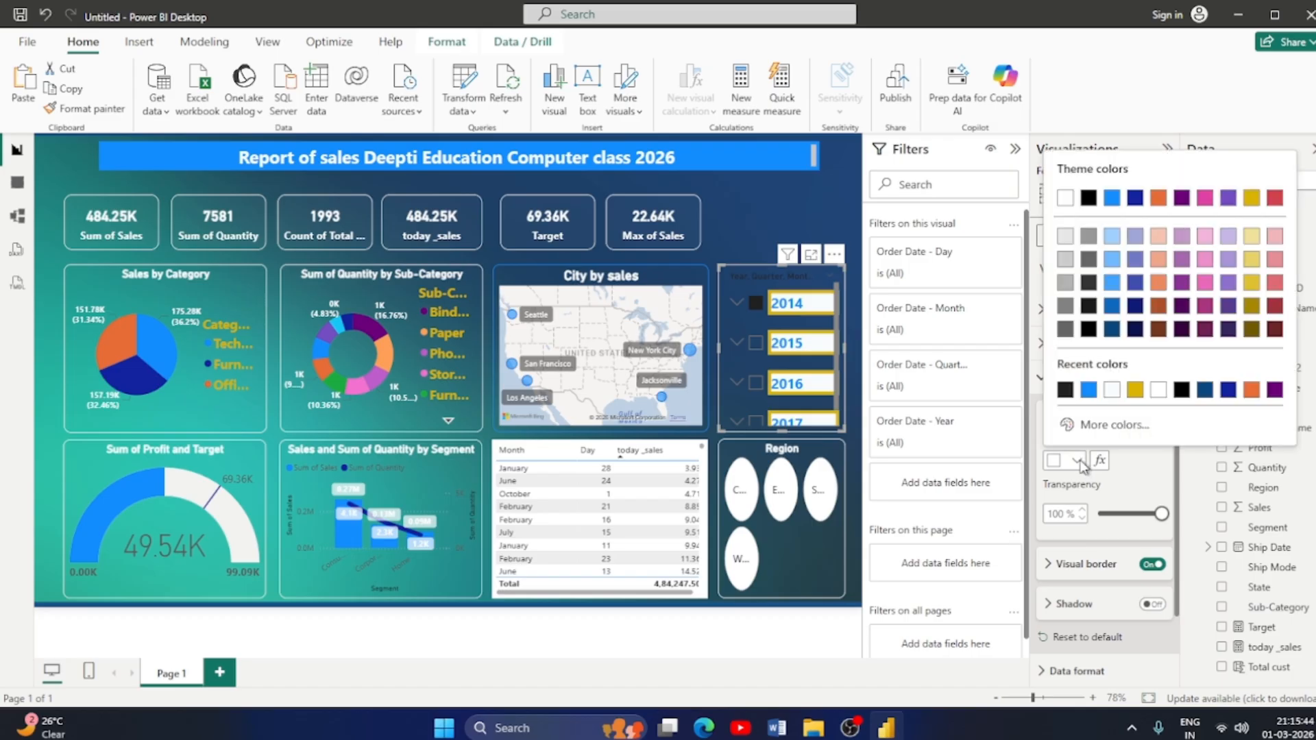
left_click(1158, 390)
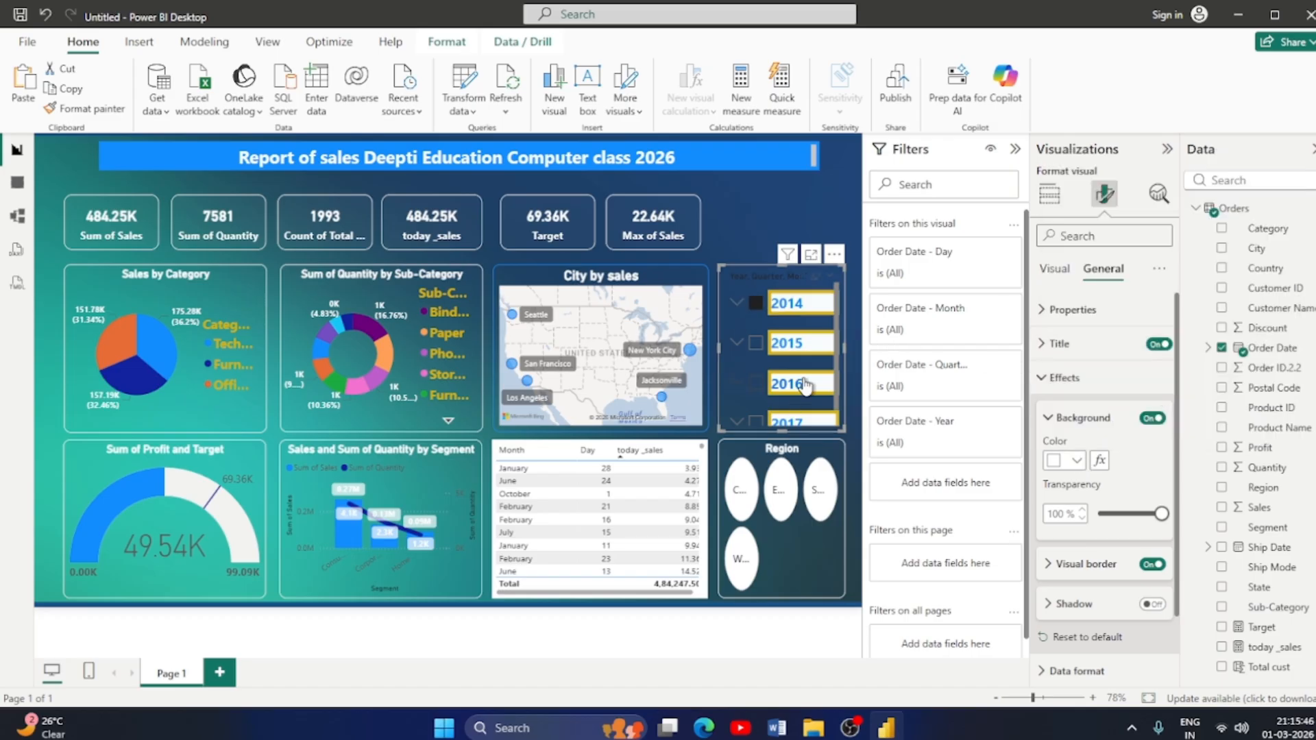
left_click(759, 256)
left_click(747, 271)
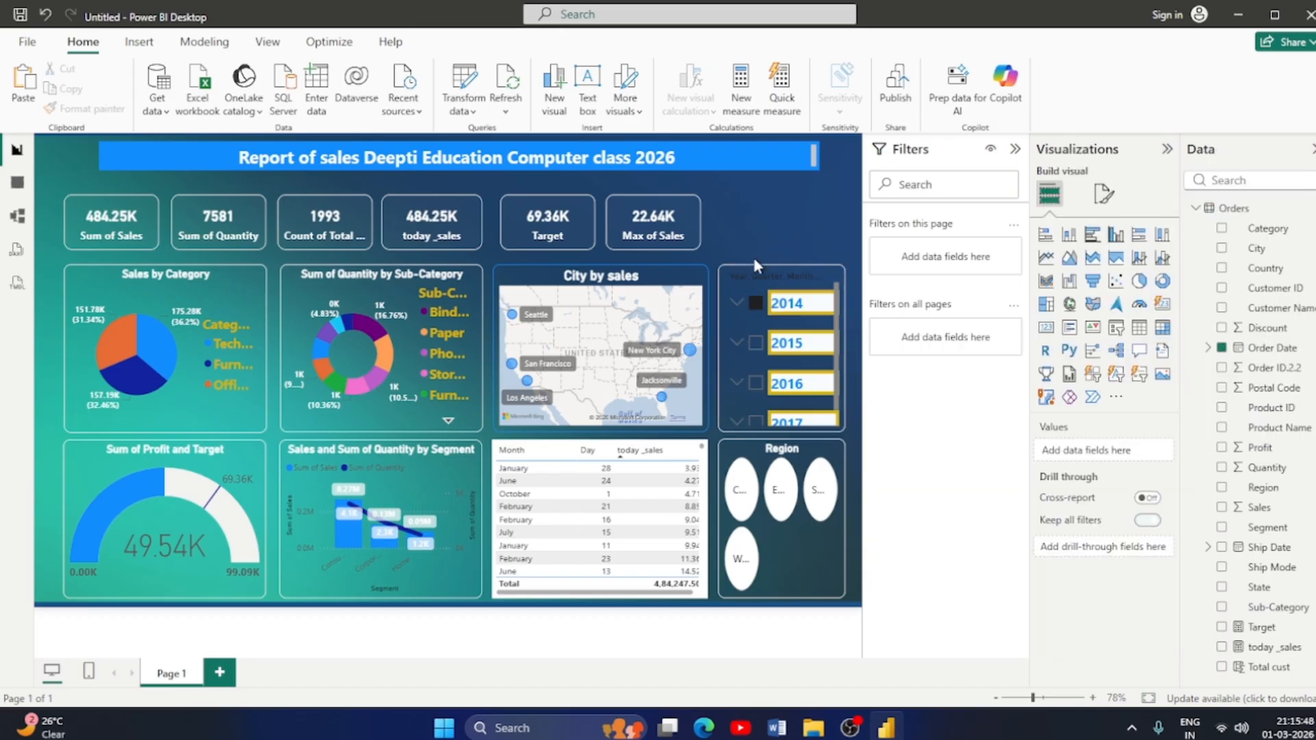
Turn off the slicer header of the Order Date slicer and deselect the slicer.
left_click(1104, 194)
left_click(1063, 378)
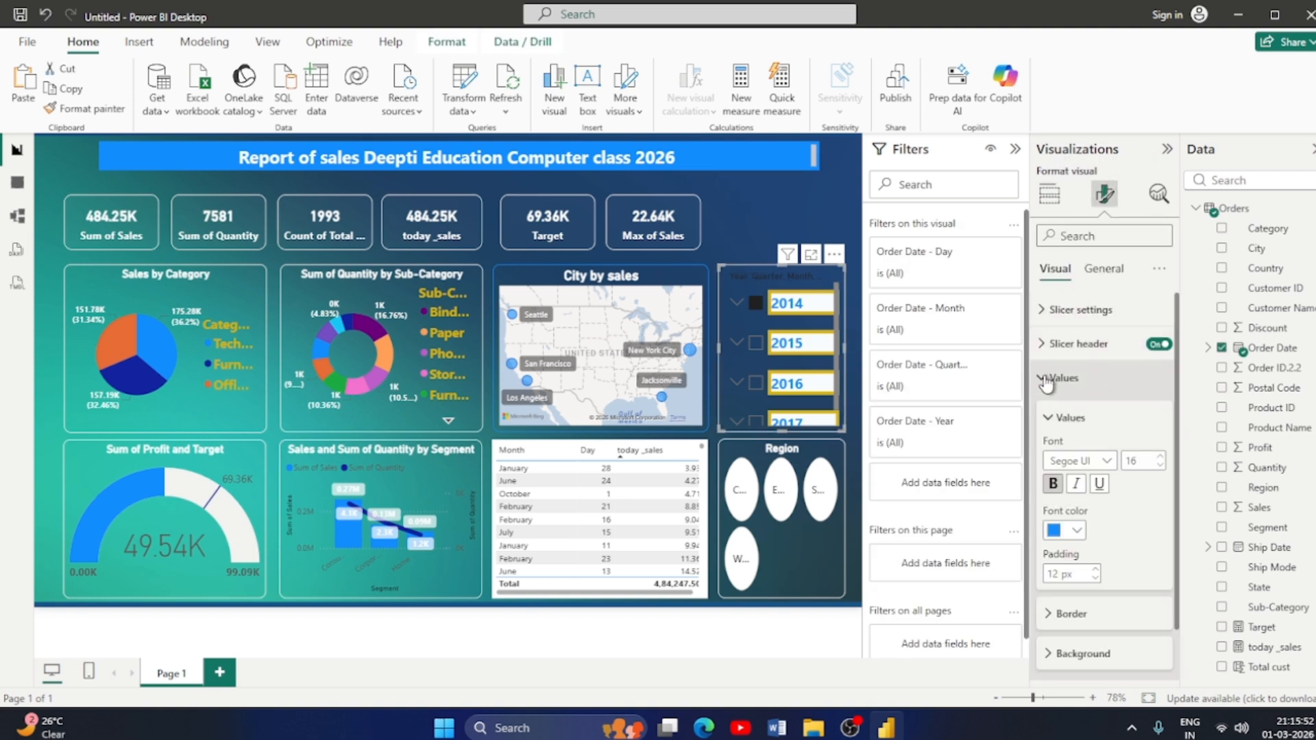
scroll(1129, 531, "down", 1)
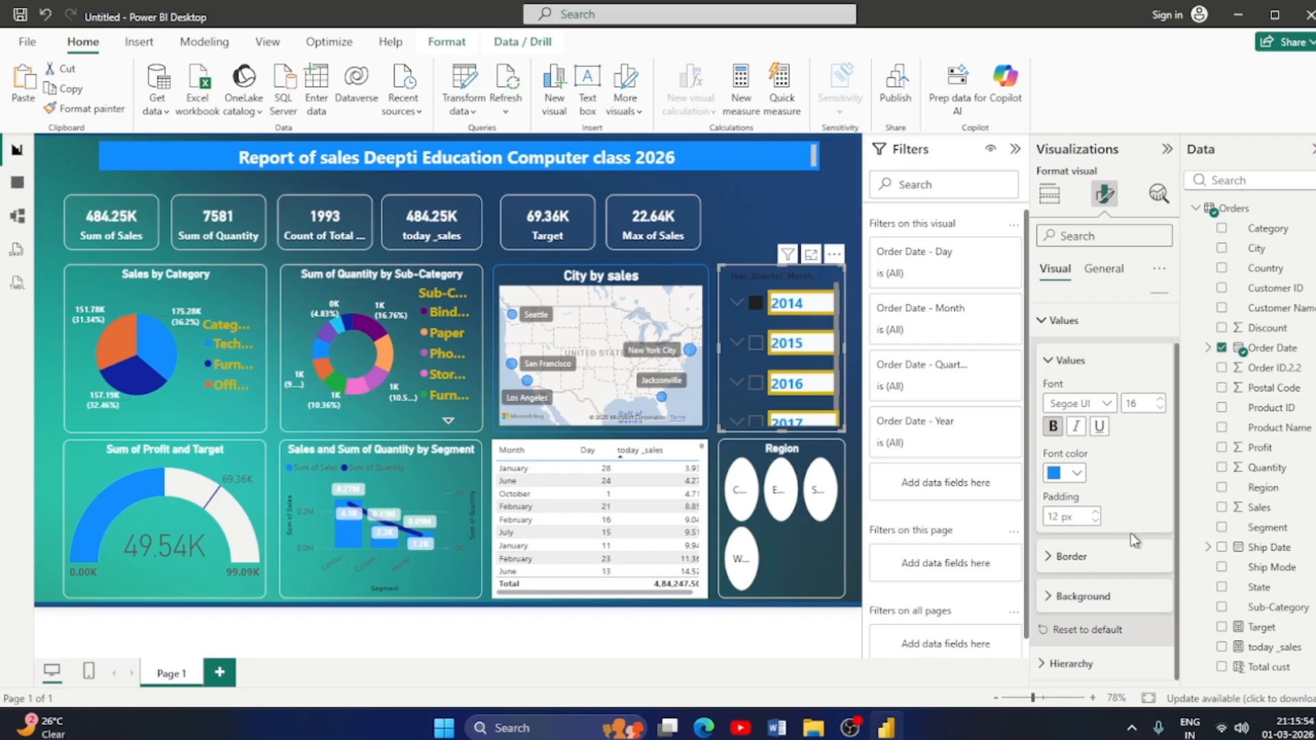
scroll(1081, 441, "up", 1)
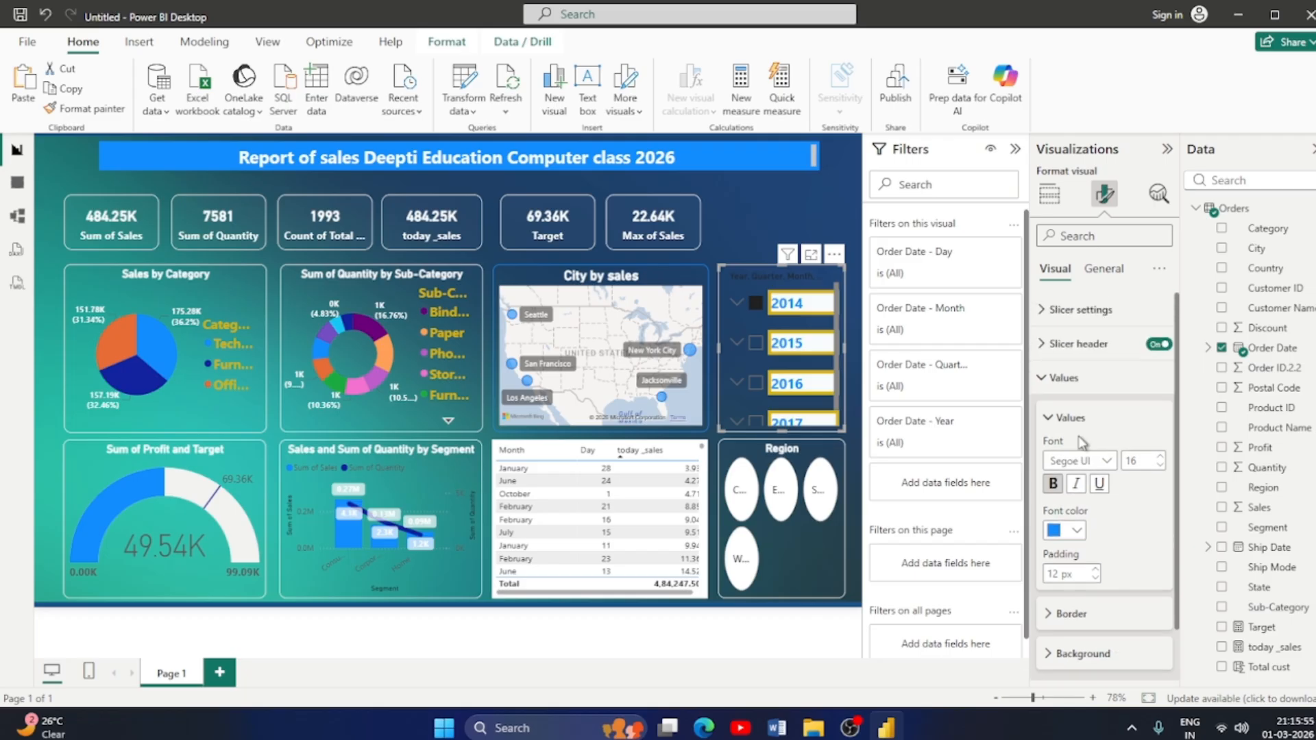
left_click(1043, 344)
left_click(1158, 345)
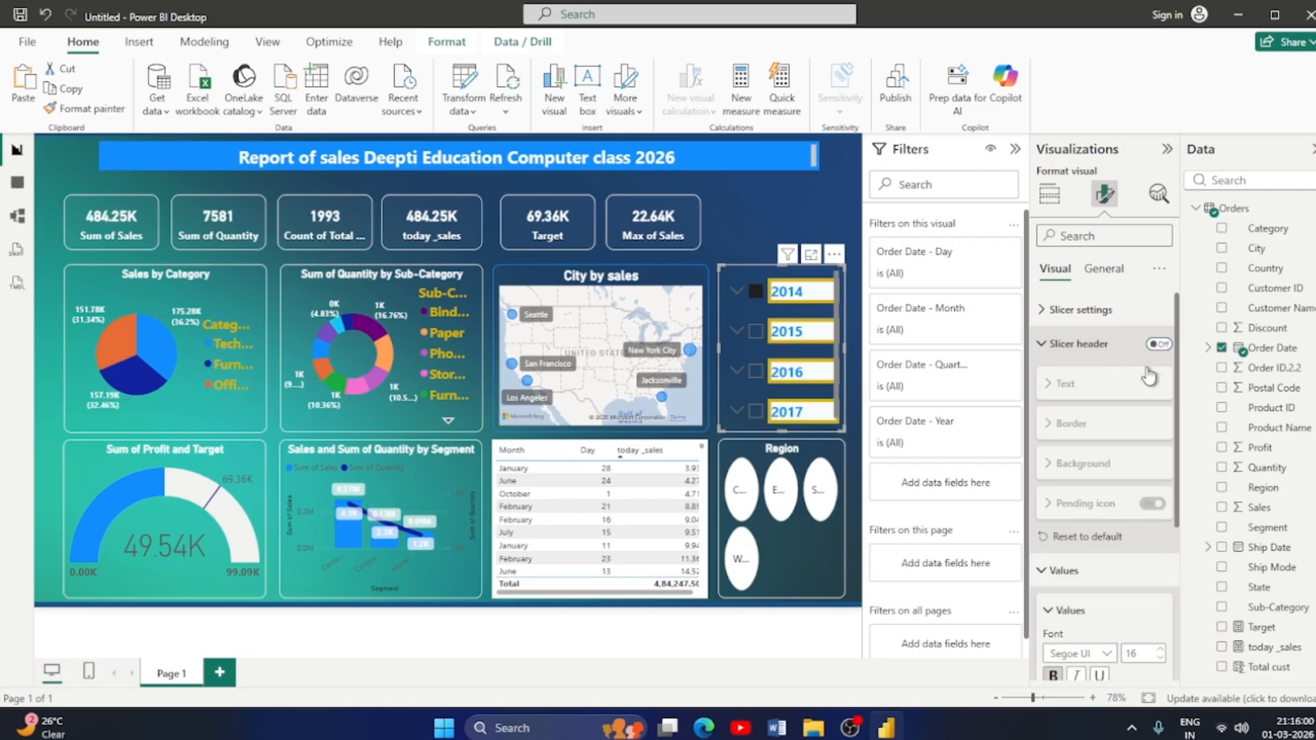
left_click(1047, 344)
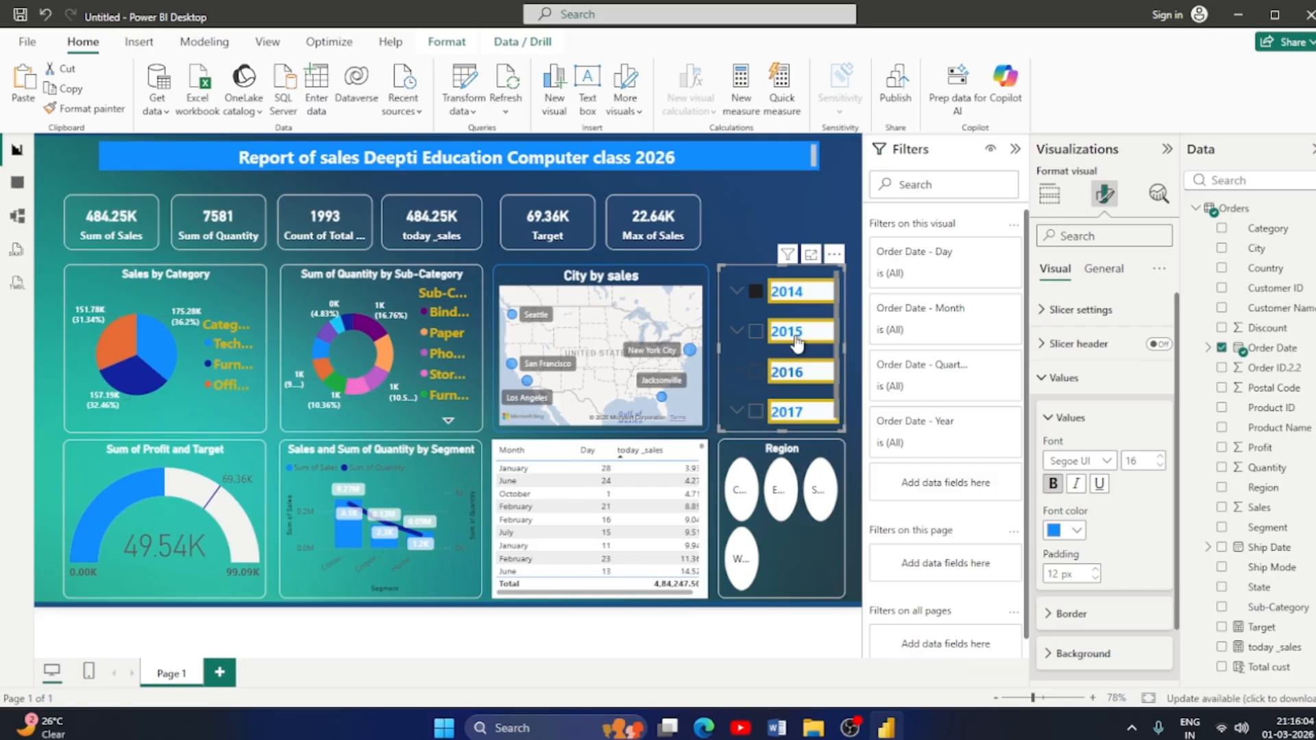
left_click(726, 192)
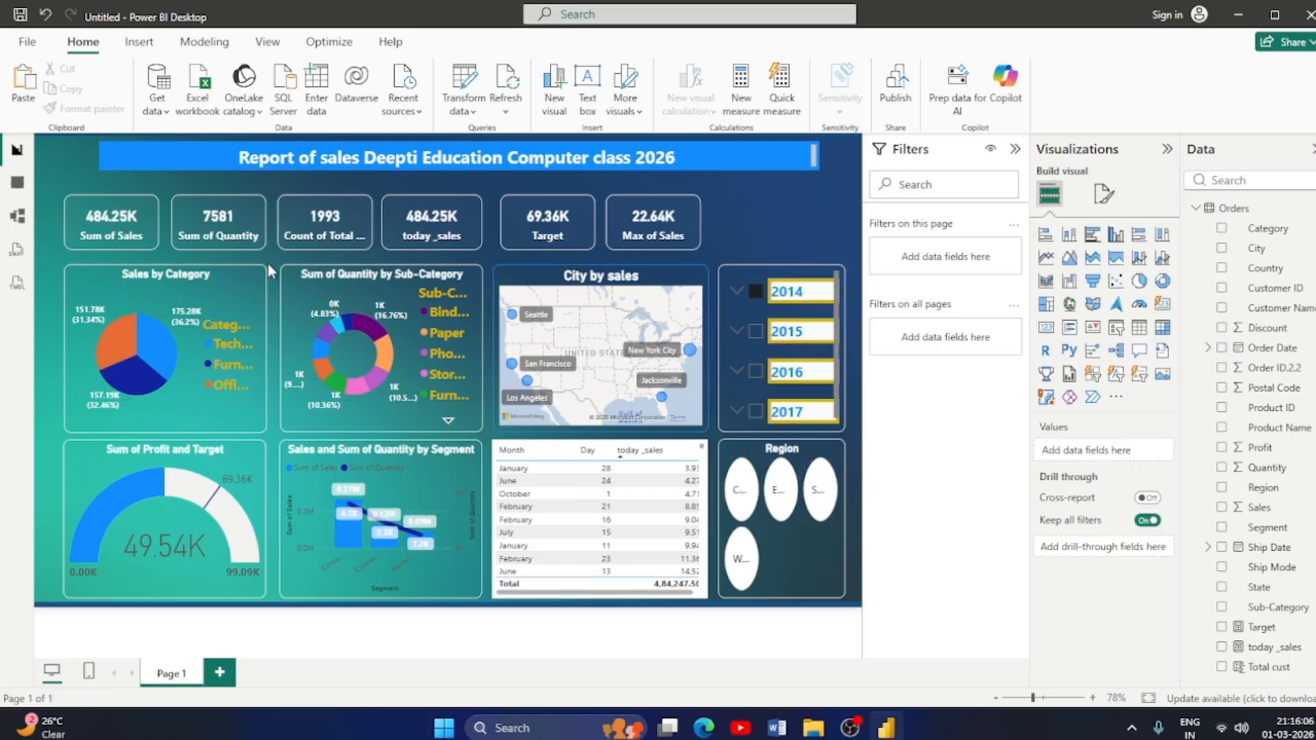
Collapse the Filters, Visualizations and Data panes to enlarge the report page.
left_click(266, 41)
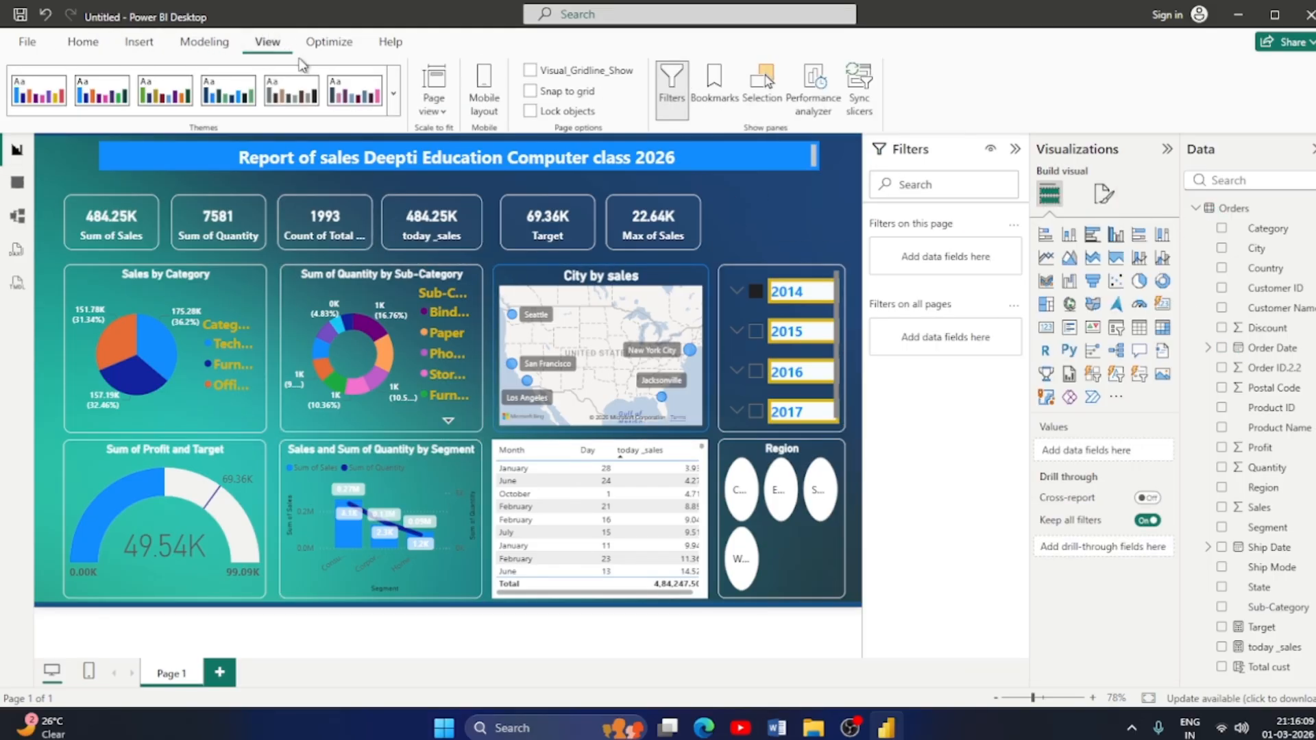
left_click(394, 101)
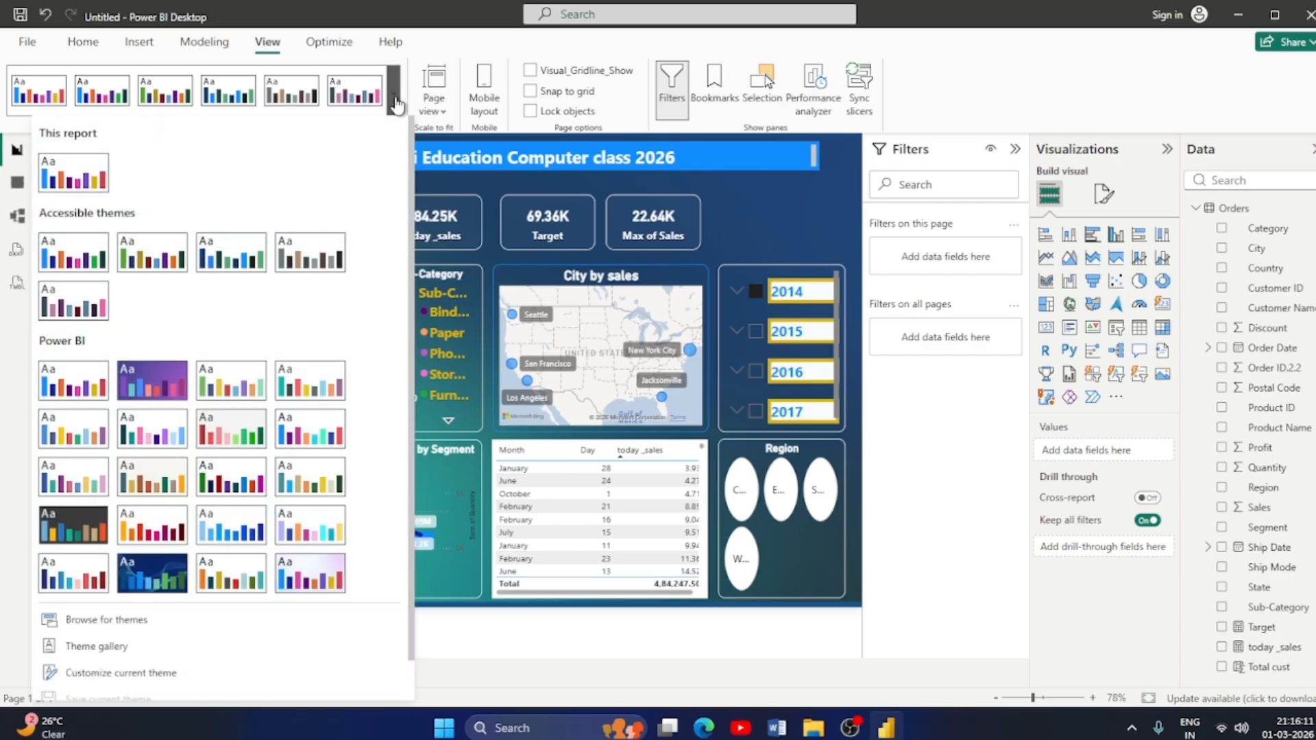
left_click(1012, 159)
left_click(1015, 150)
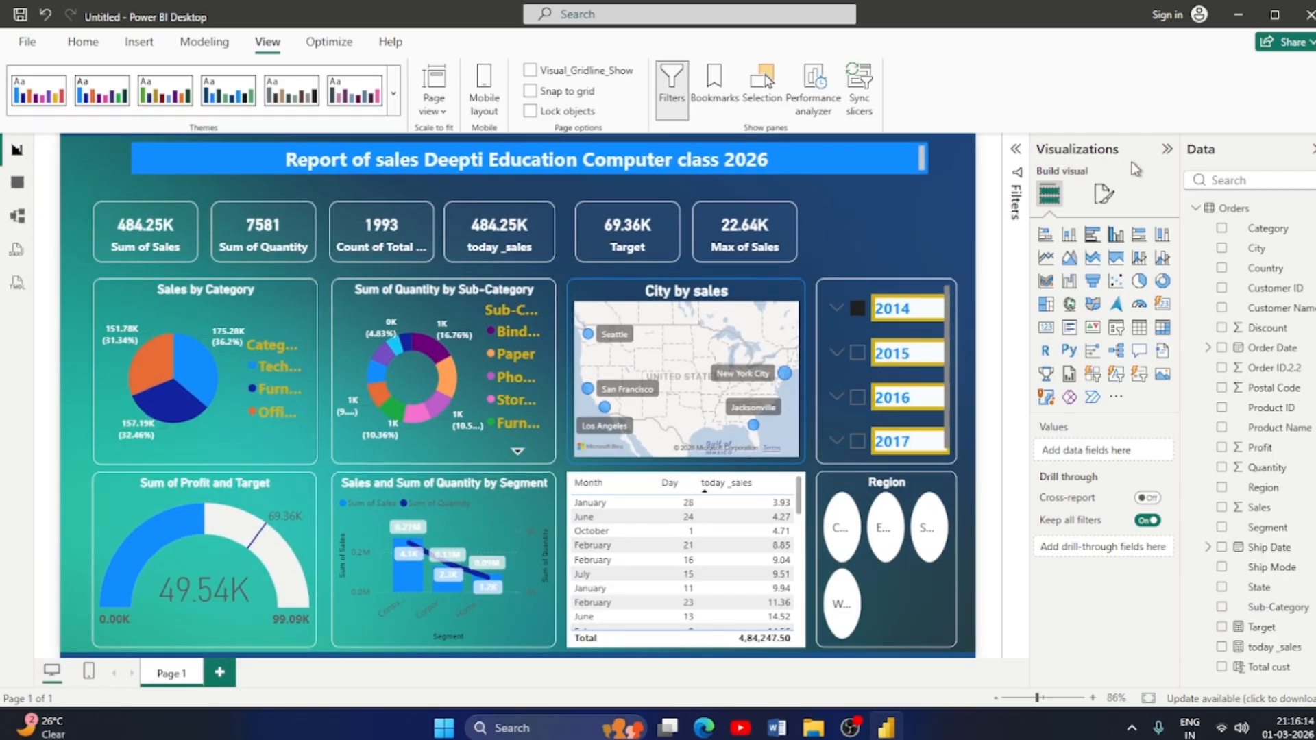
left_click(1166, 149)
left_click(1311, 150)
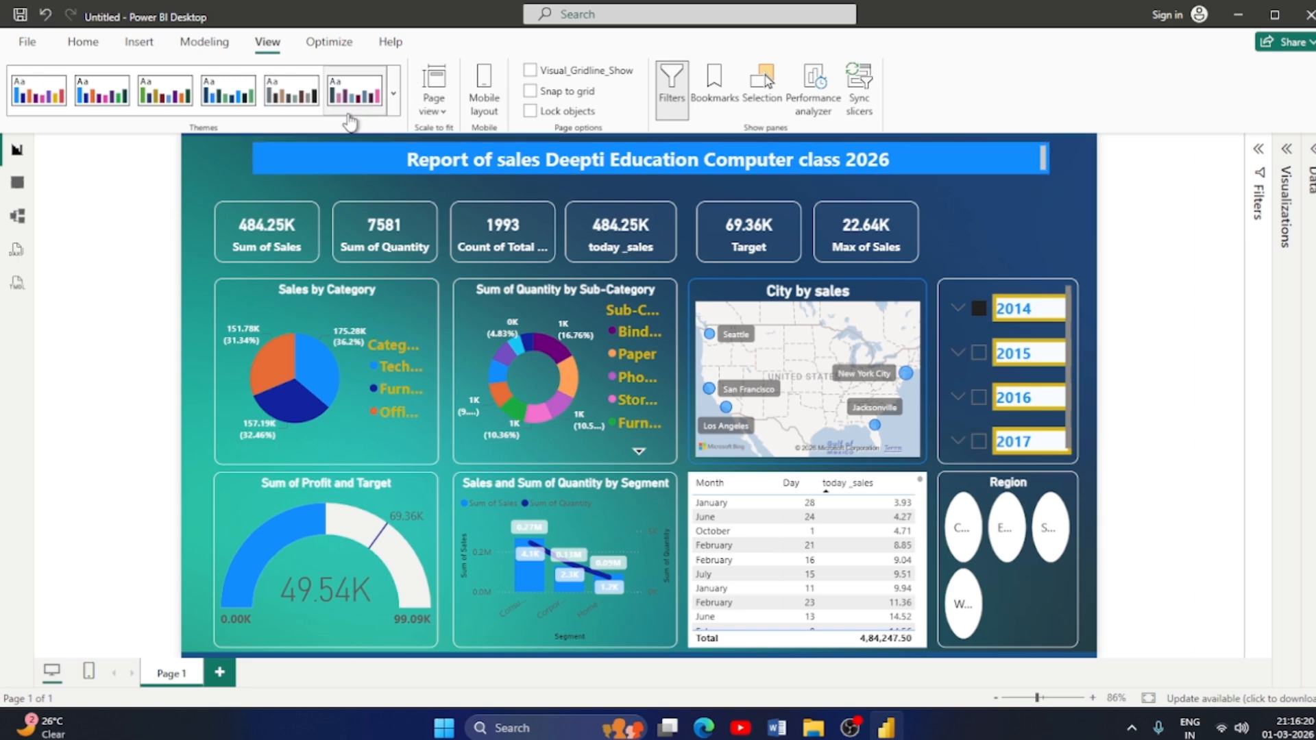
Try the dark blue Power BI theme and the Accessible Tidal theme on the report.
left_click(393, 103)
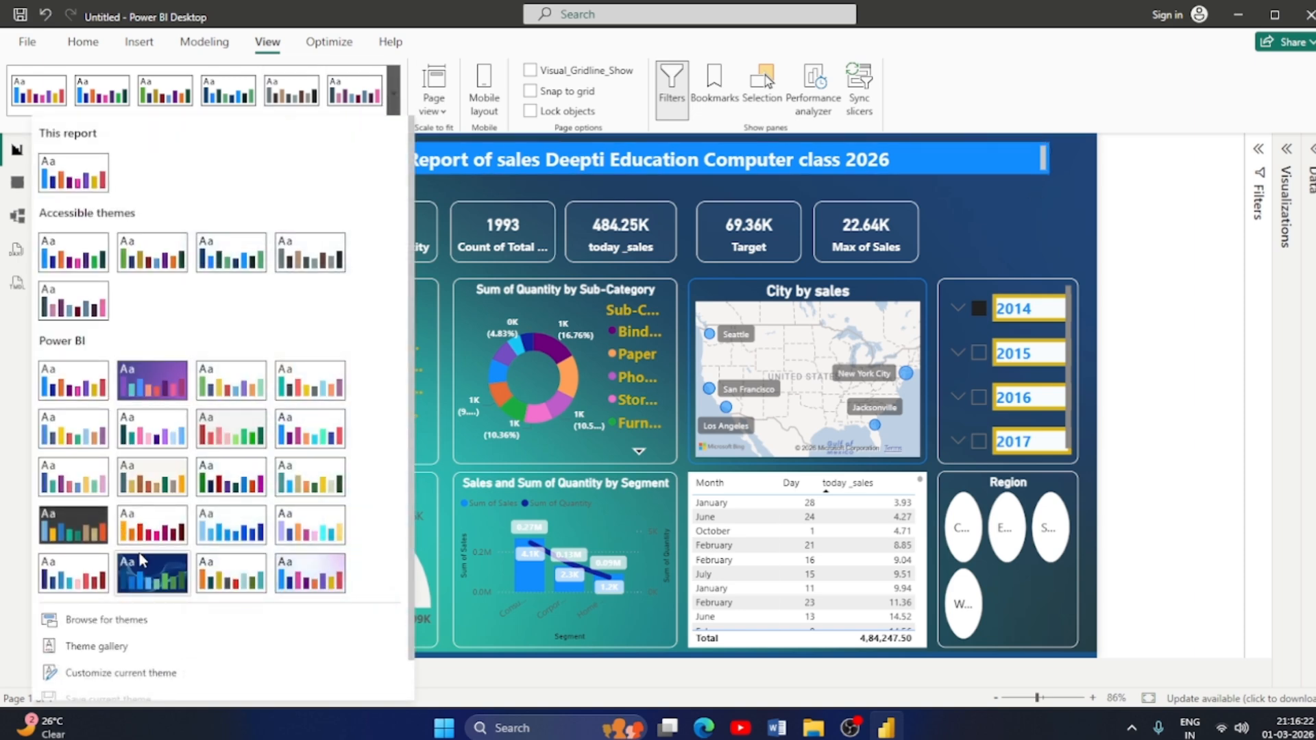
left_click(152, 573)
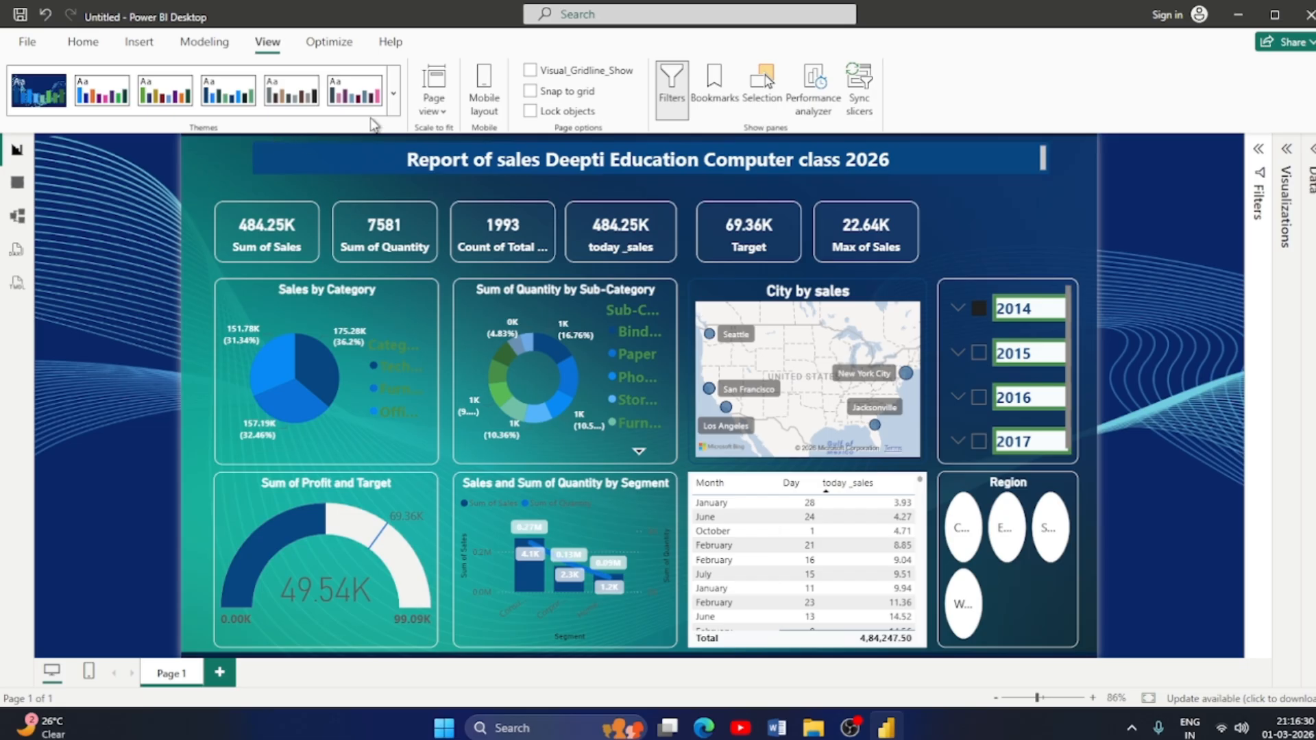
left_click(394, 94)
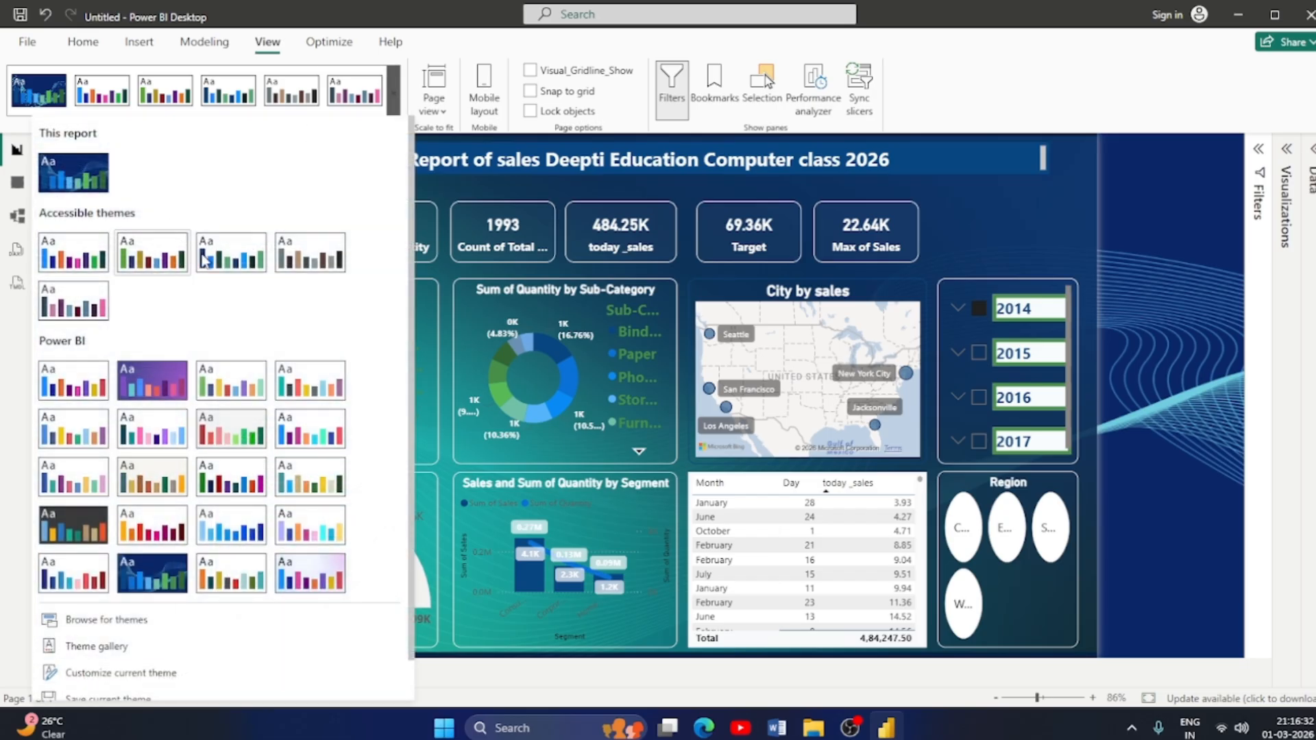
left_click(233, 254)
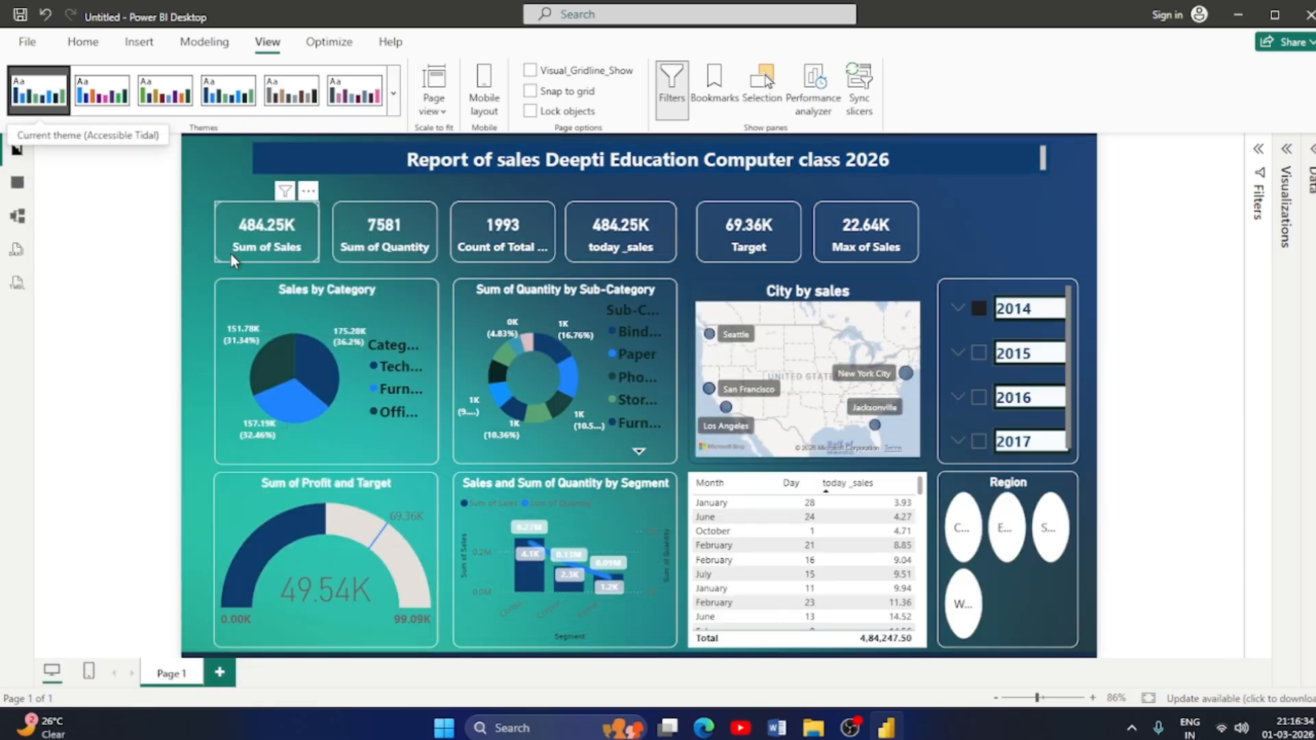
Apply the dark grey Power BI theme to the report and capture a screenshot of the whole report page.
left_click(394, 93)
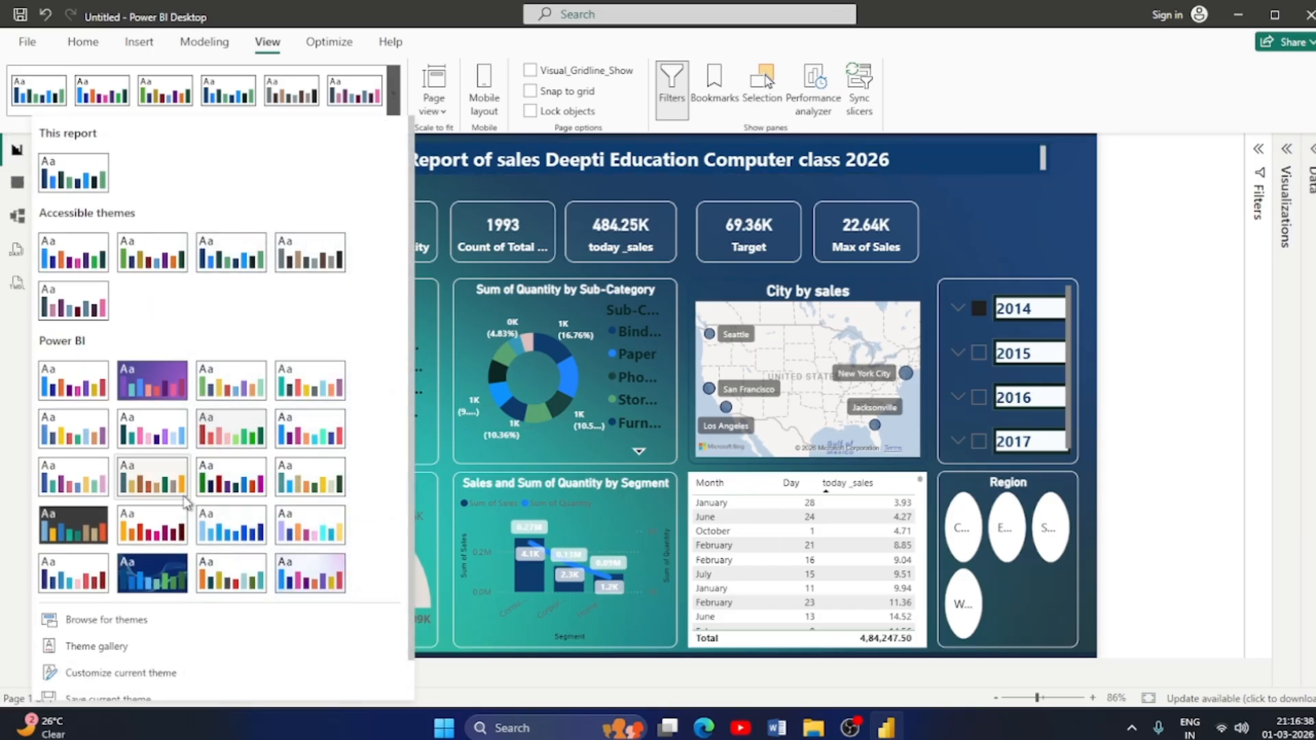
left_click(98, 516)
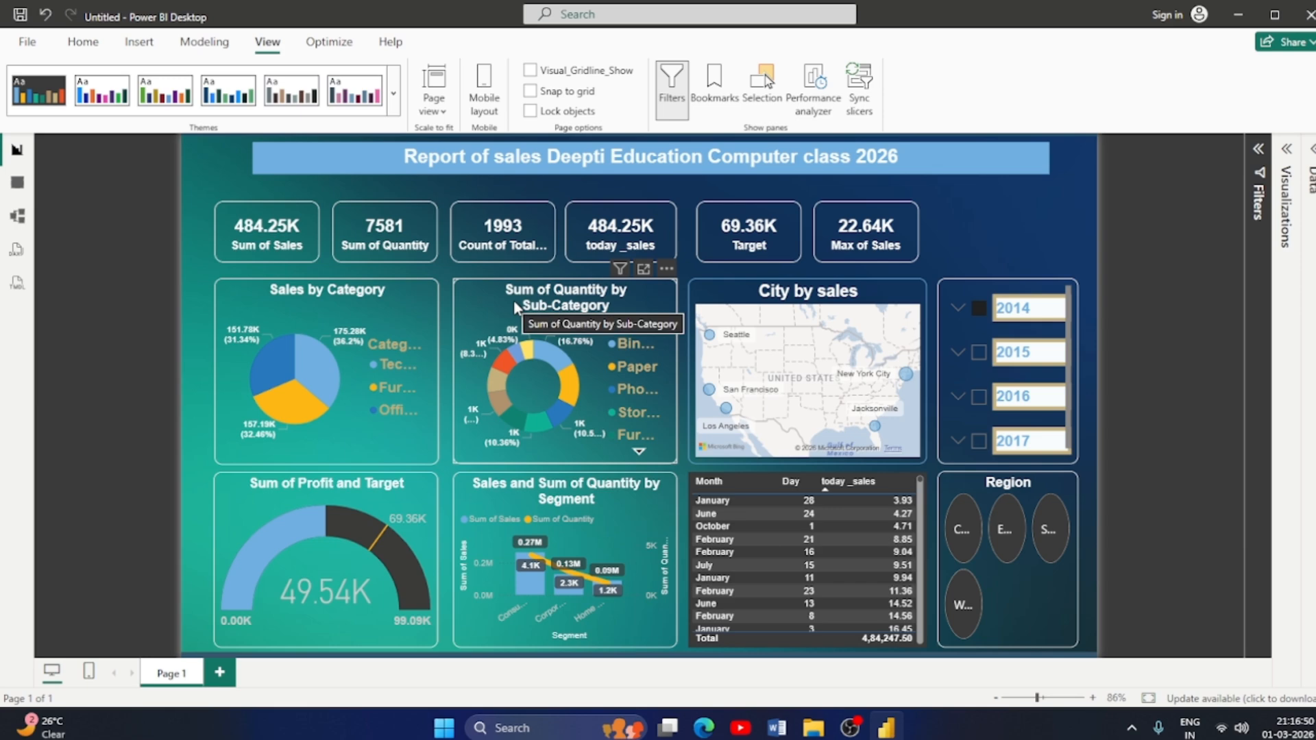
key("super+shift+s")
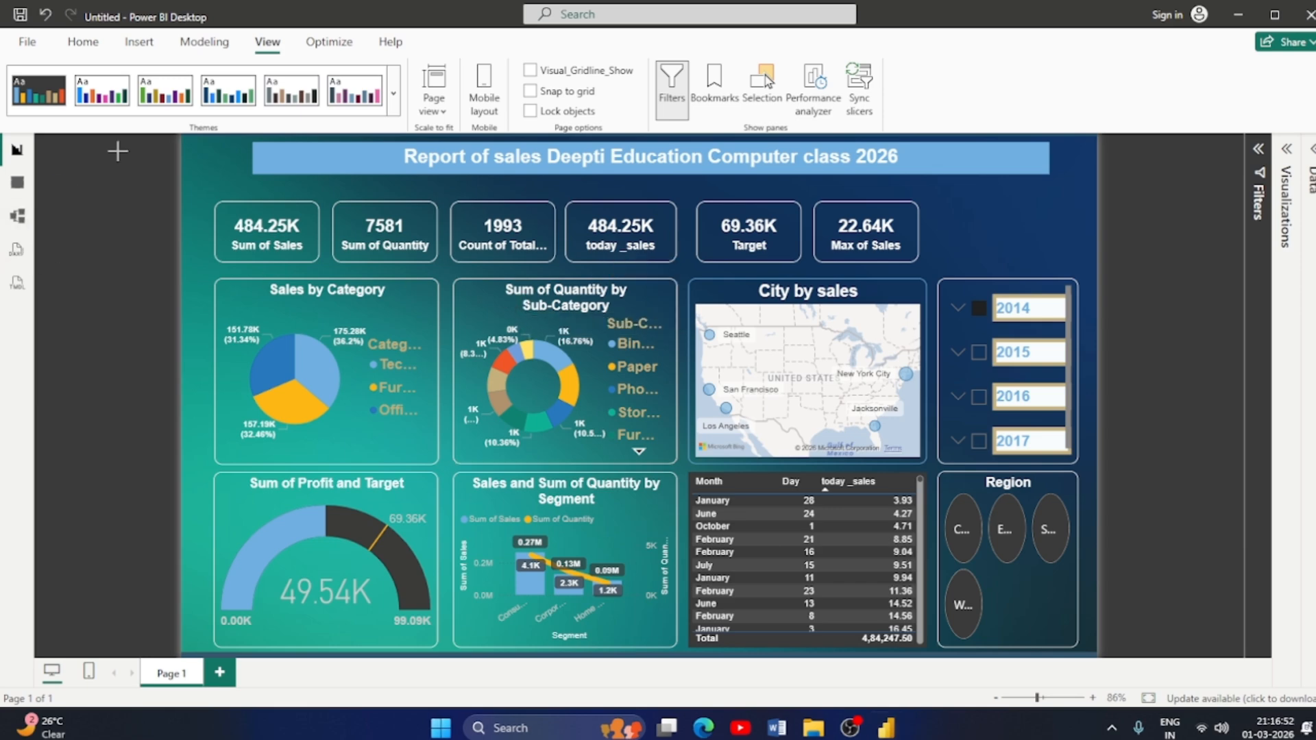
left_click_drag(178, 134, 1099, 660)
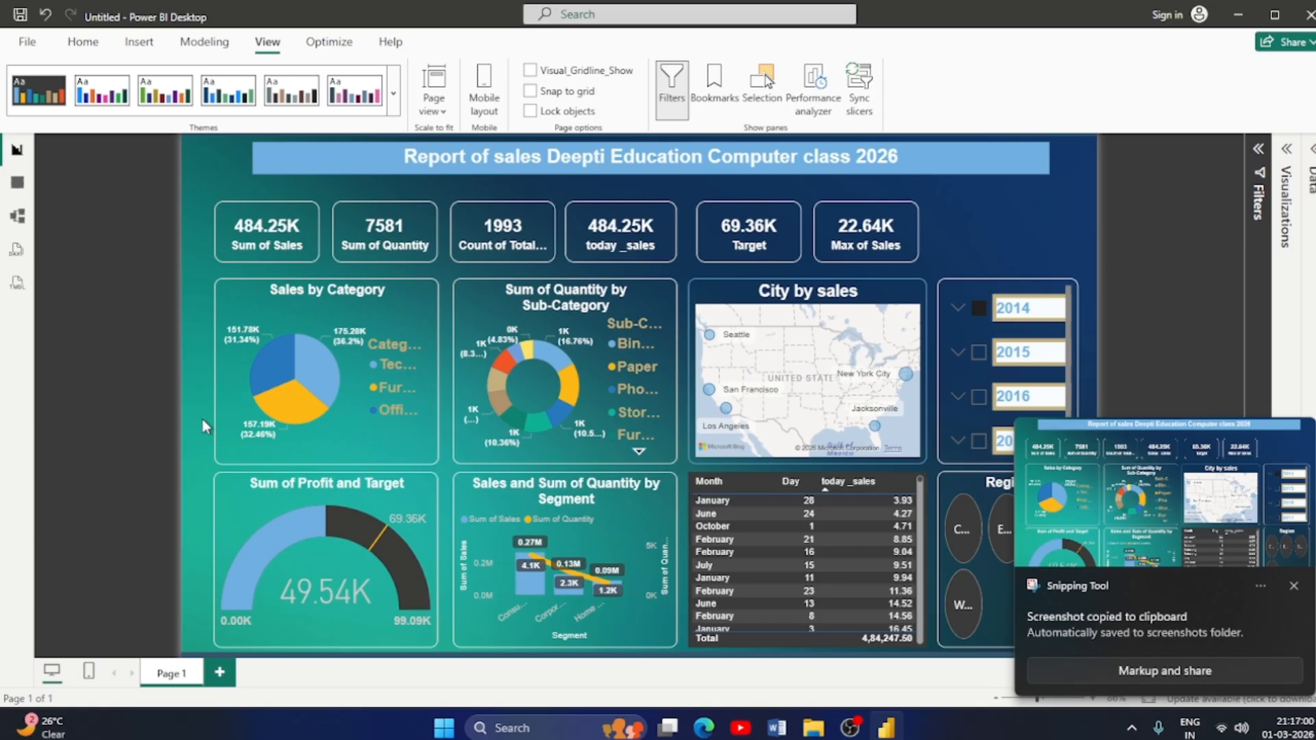